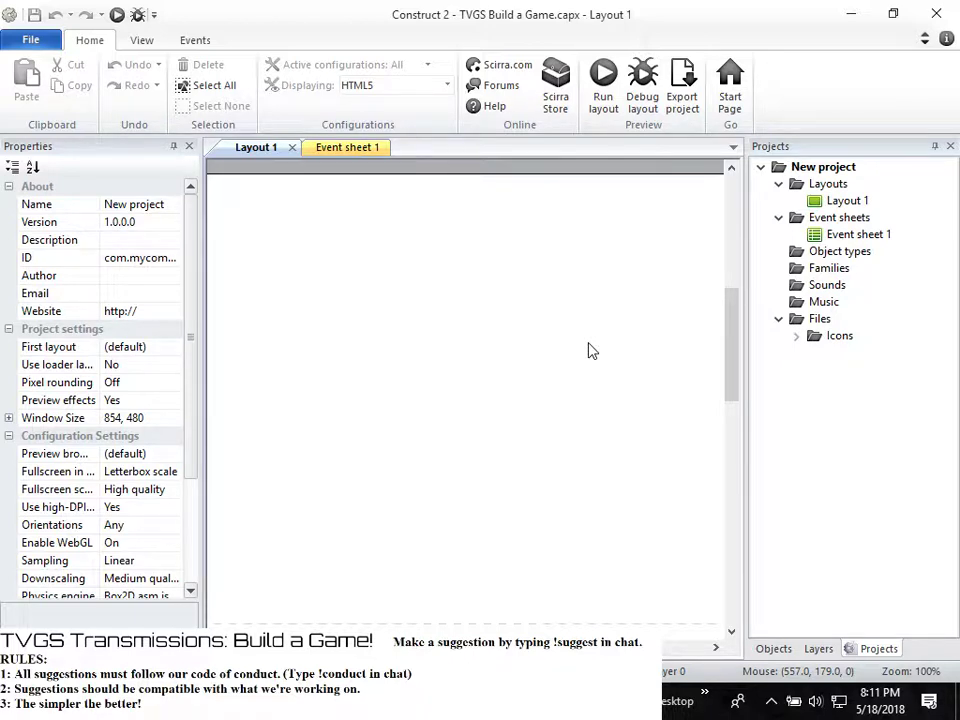
Insert a new Sprite object named Dancing_Sprite into Layout 1
right_click(420, 268)
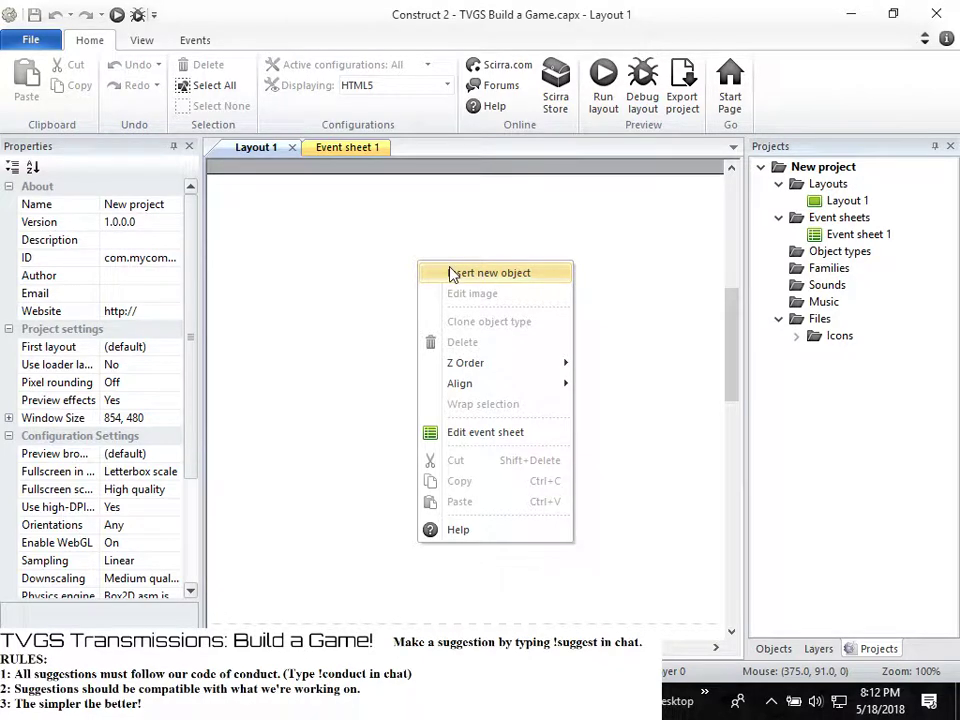
left_click(452, 273)
left_click(615, 432)
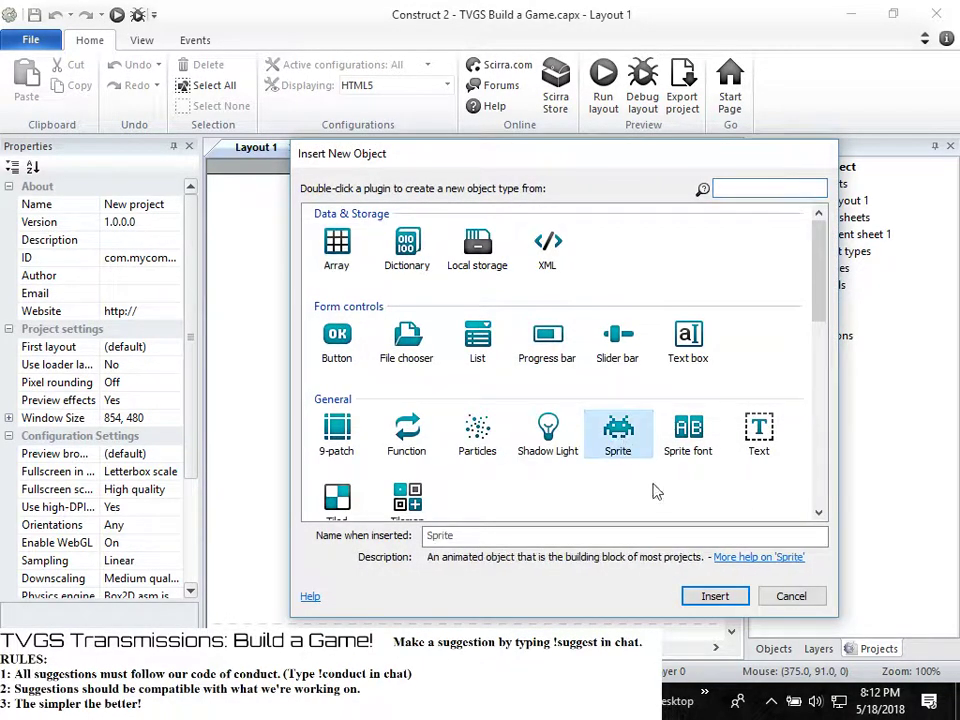
left_click(514, 535)
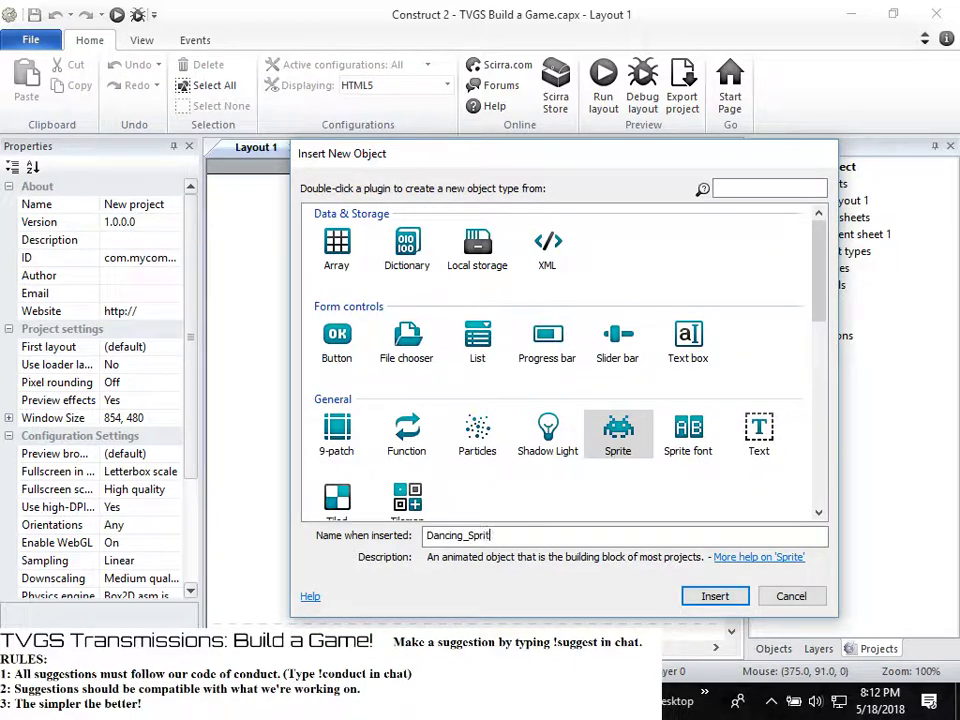
left_click(716, 596)
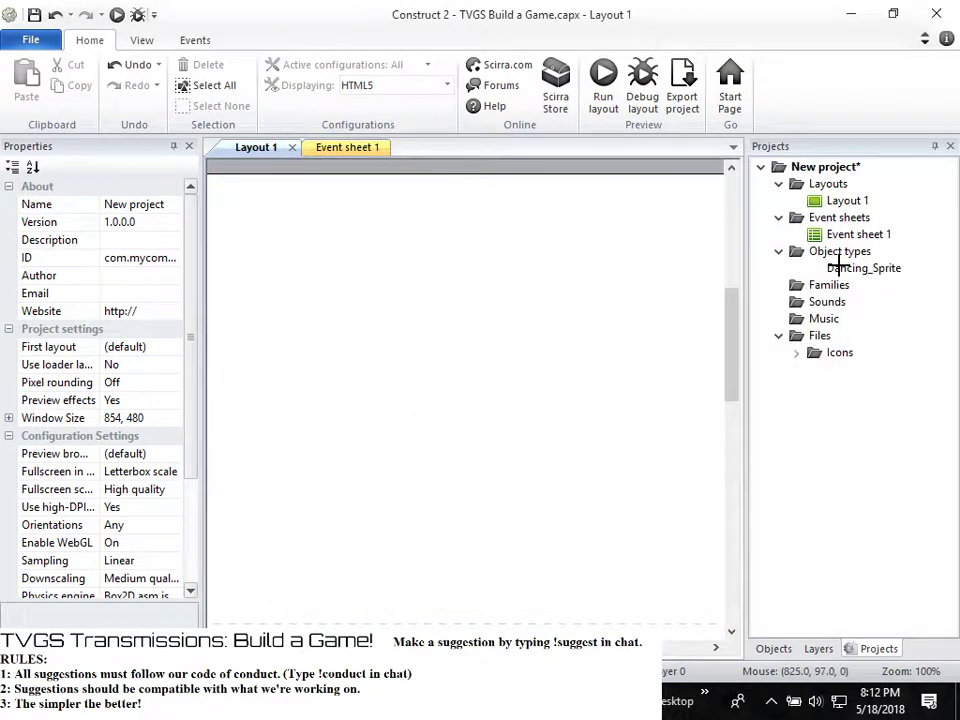
Open the Dancing_Sprite image for editing and set its primary color to RGB 10, 34, 103 and secondary color to RGB 15, 53, 159
left_click(840, 272)
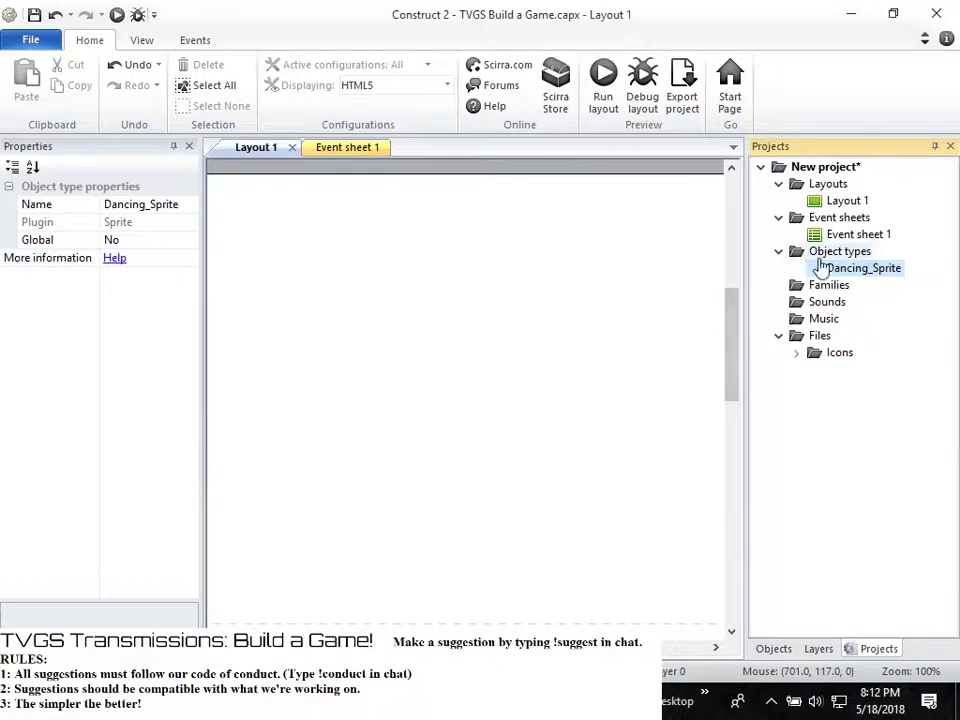
double_click(820, 271)
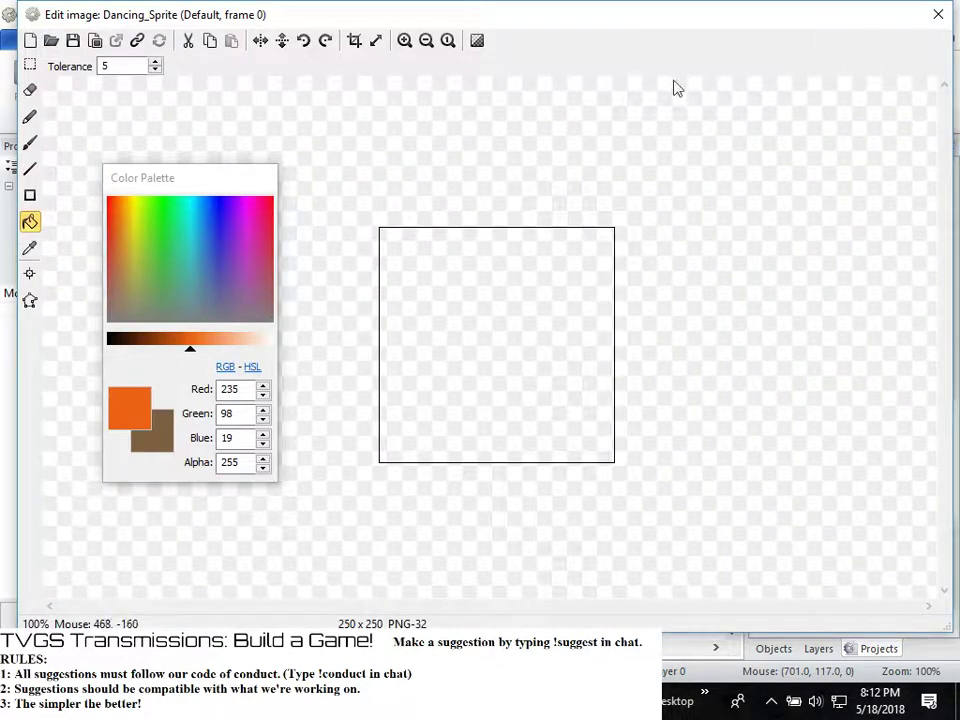
left_click_drag(184, 180, 131, 182)
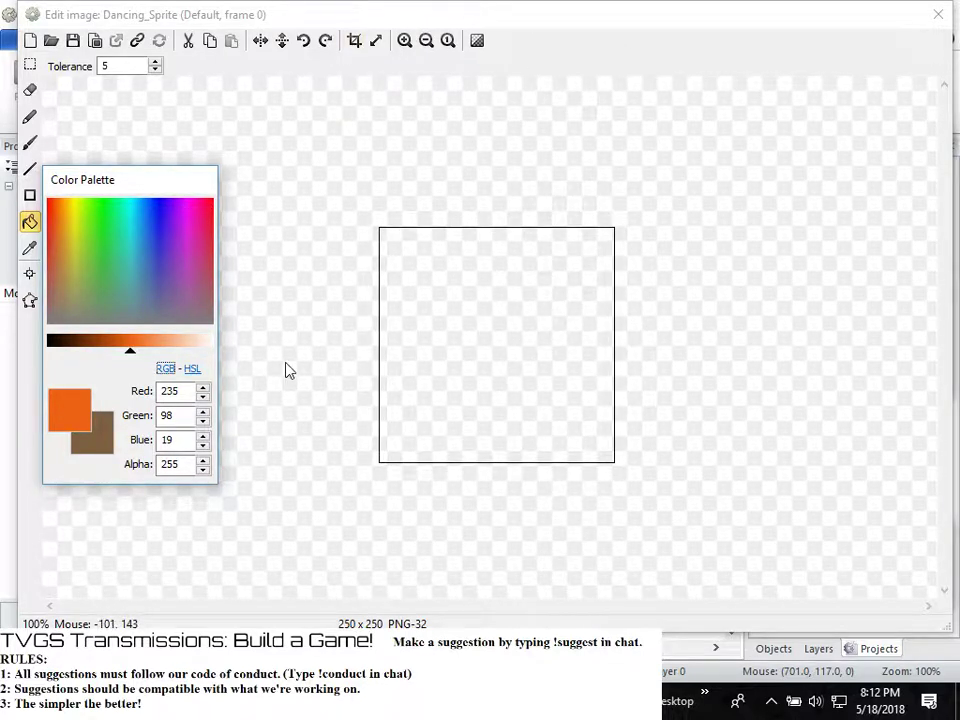
left_click(154, 218)
left_click_drag(129, 353, 103, 351)
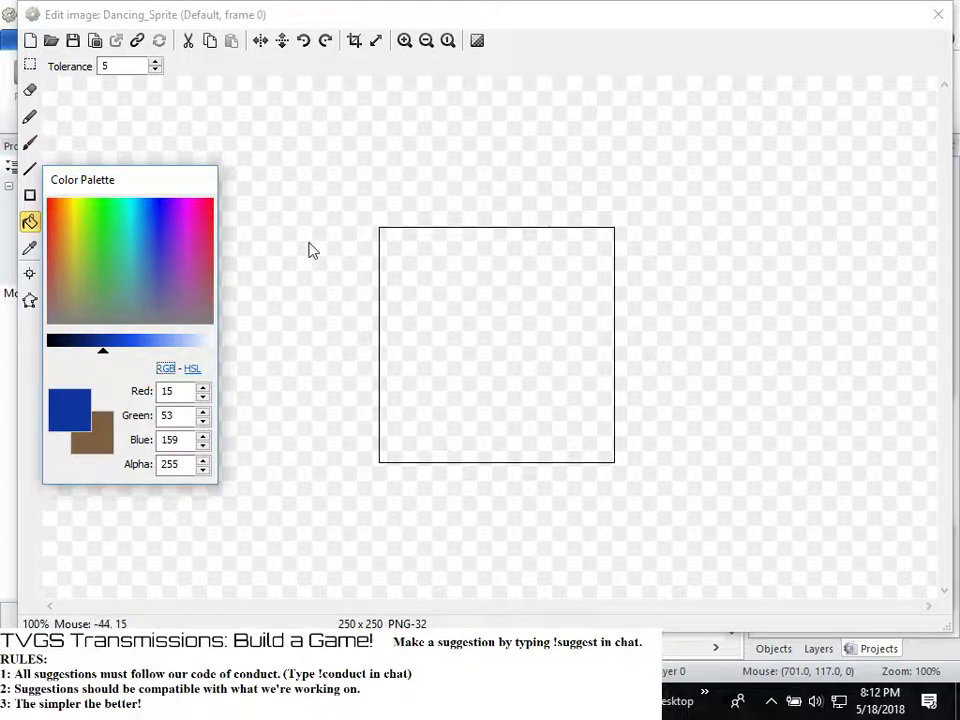
left_click(78, 396)
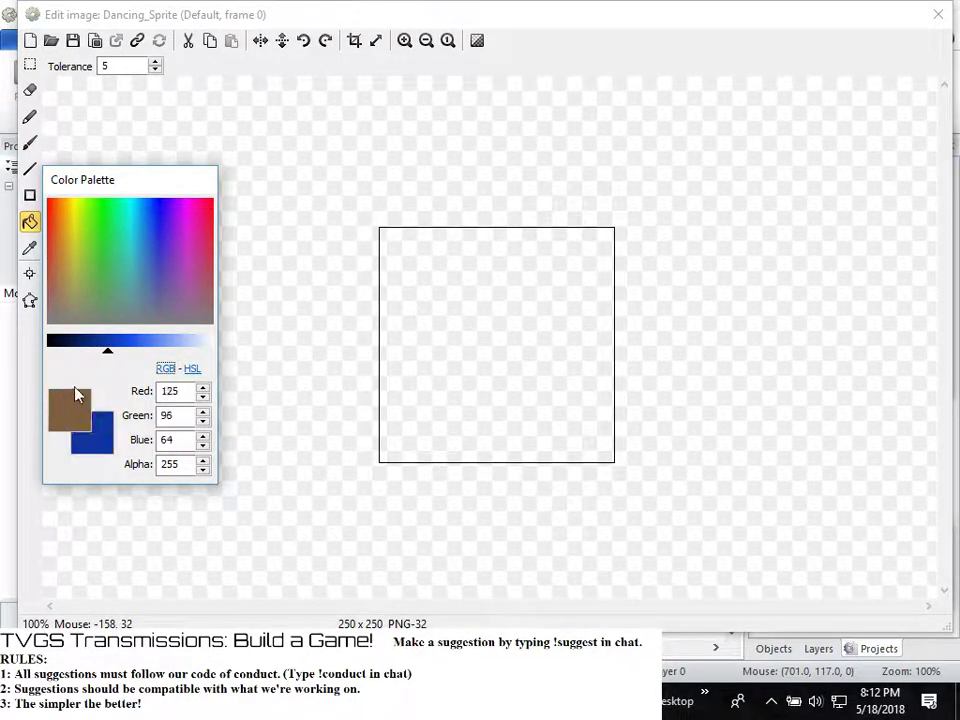
mouse_move(107, 350)
left_mouse_down()
mouse_move(79, 364)
mouse_move(83, 350)
left_mouse_up()
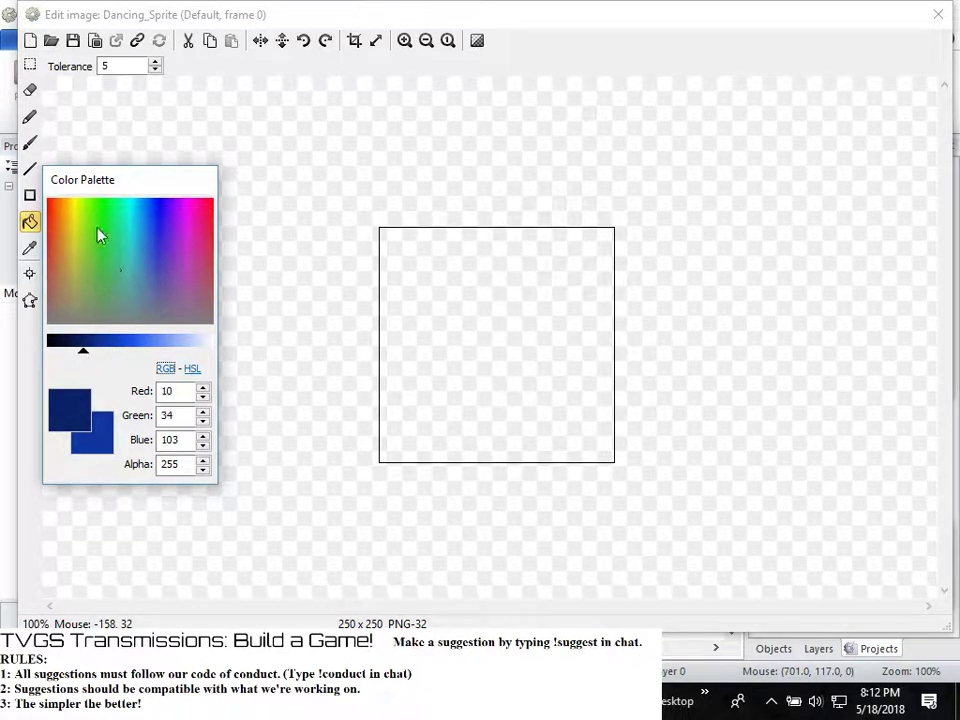
Paint a dark blue stick figure with a size 20 brush and crop the image to it
left_click(30, 143)
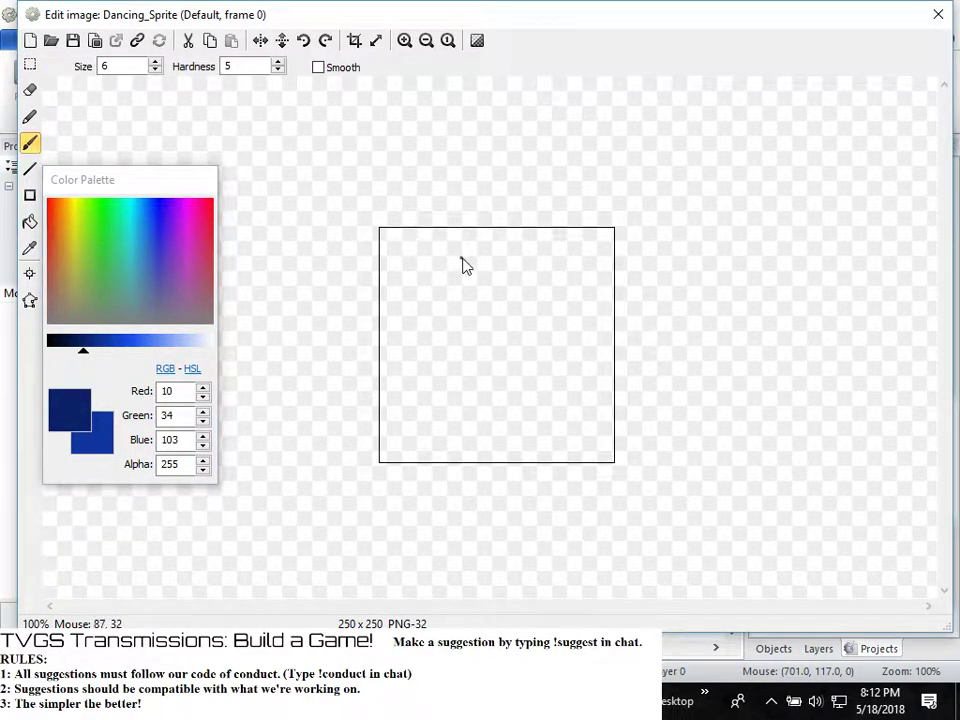
double_click(105, 66)
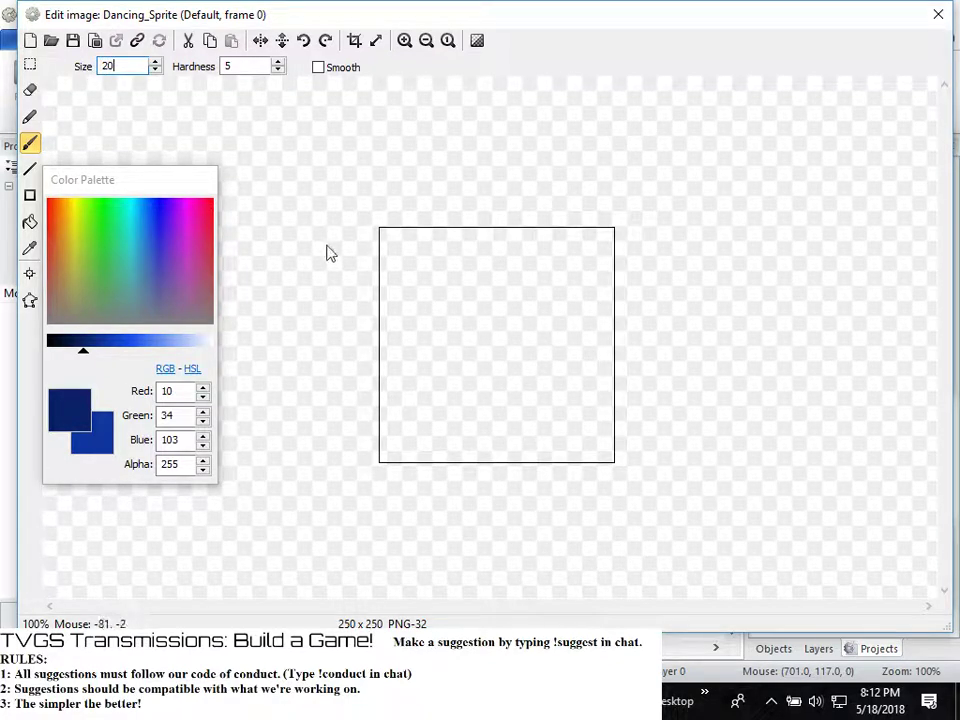
left_click(482, 244)
mouse_move(485, 246)
left_mouse_down()
mouse_move(450, 272)
mouse_move(455, 314)
mouse_move(503, 309)
mouse_move(513, 265)
mouse_move(491, 259)
mouse_move(497, 253)
mouse_move(489, 281)
mouse_move(505, 288)
mouse_move(513, 266)
mouse_move(500, 253)
mouse_move(500, 354)
mouse_move(499, 333)
mouse_move(531, 311)
mouse_move(461, 306)
mouse_move(493, 360)
mouse_move(469, 407)
left_mouse_up()
key("ctrl+z")
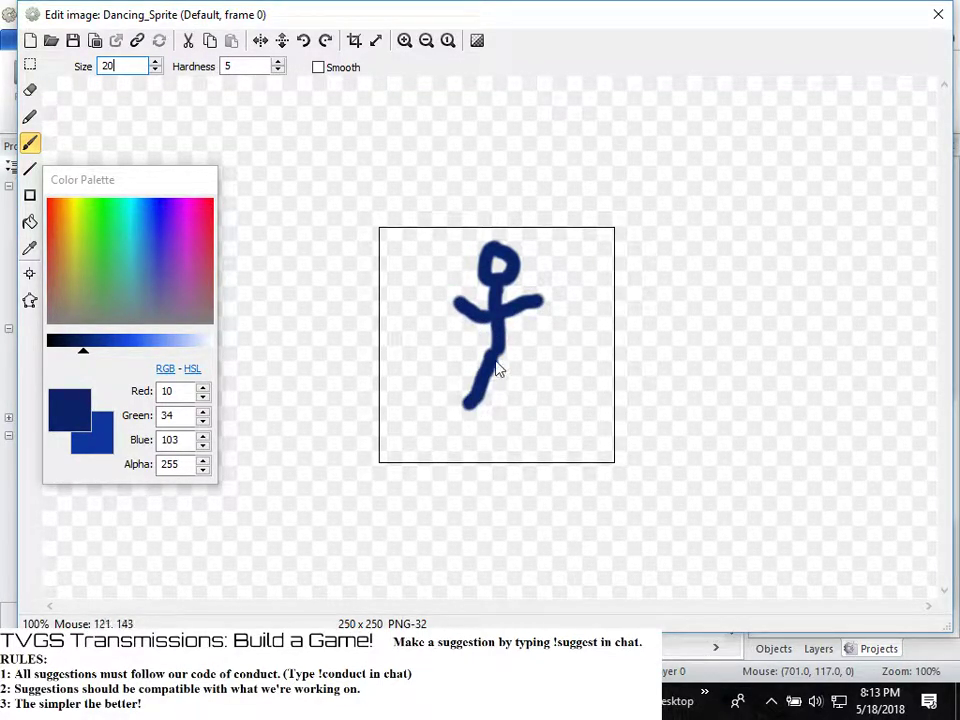
left_click_drag(504, 353, 522, 400)
left_click(355, 41)
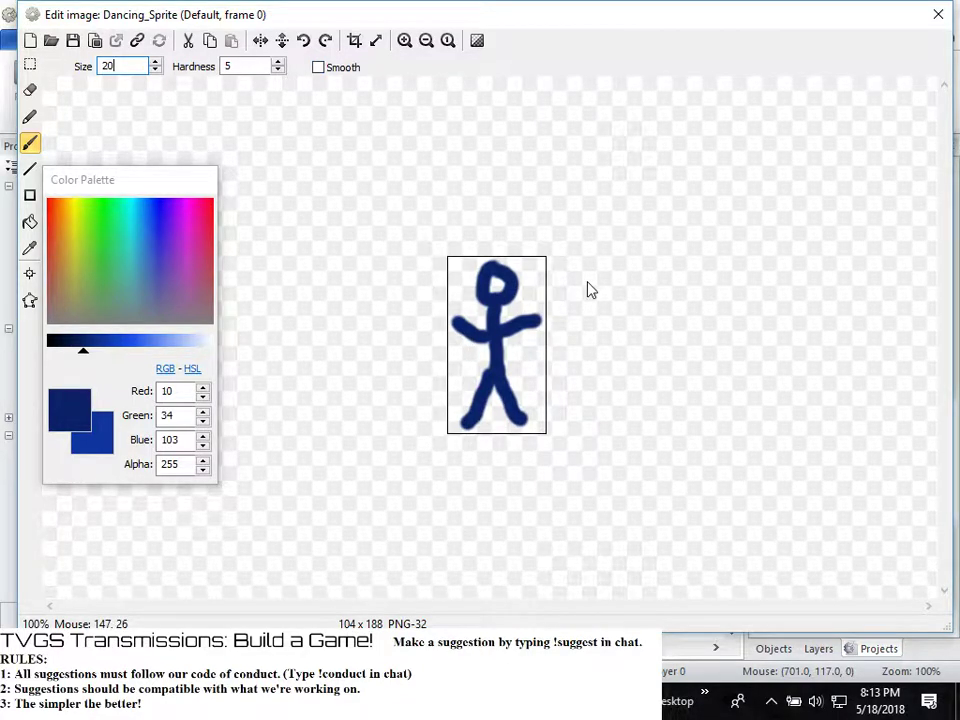
Uncover the animation frames window and duplicate frame 0 of the Default animation
left_click_drag(800, 27, 706, 24)
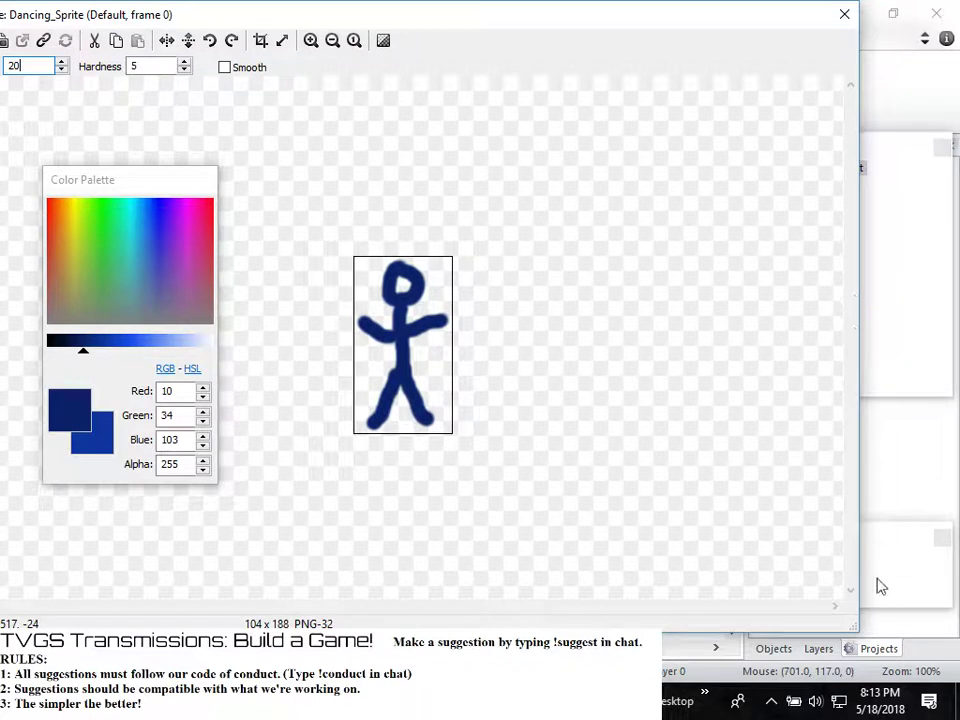
left_click(880, 586)
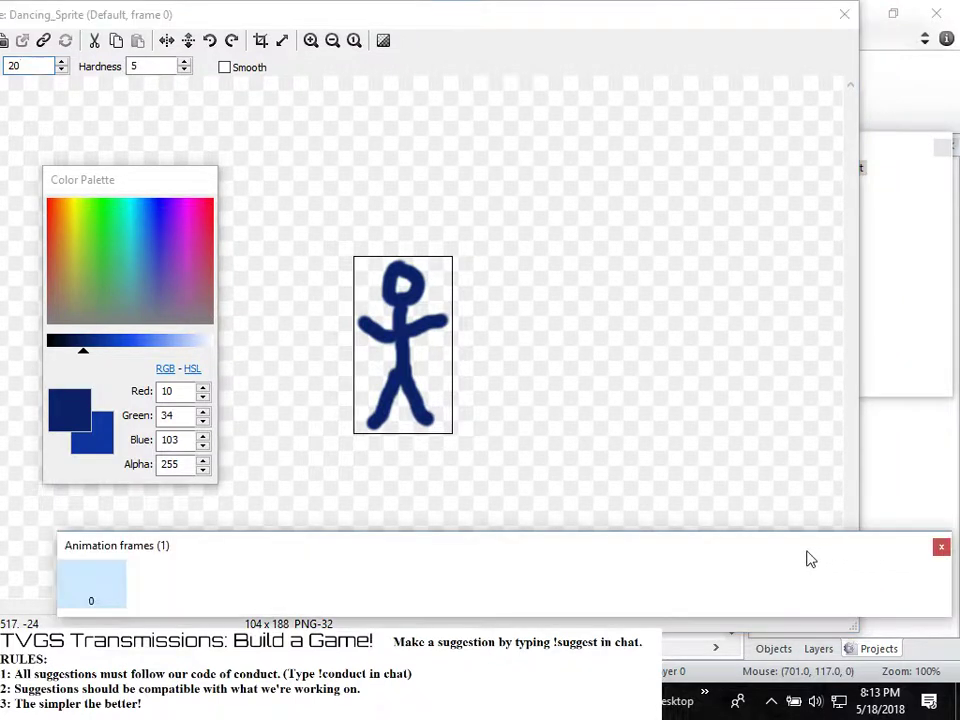
right_click(94, 582)
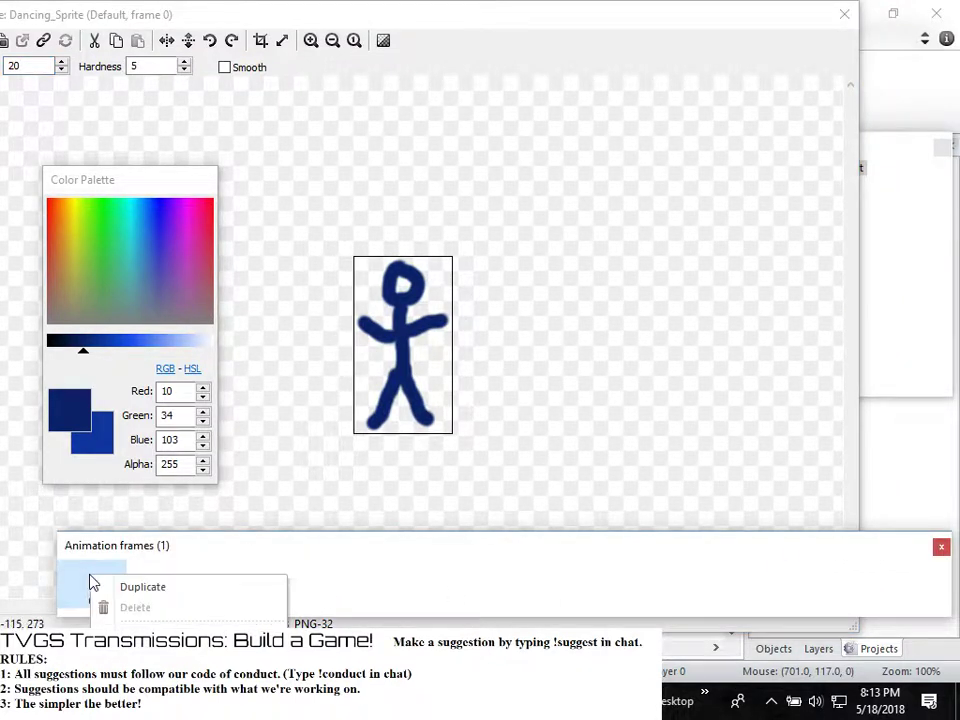
left_click(195, 587)
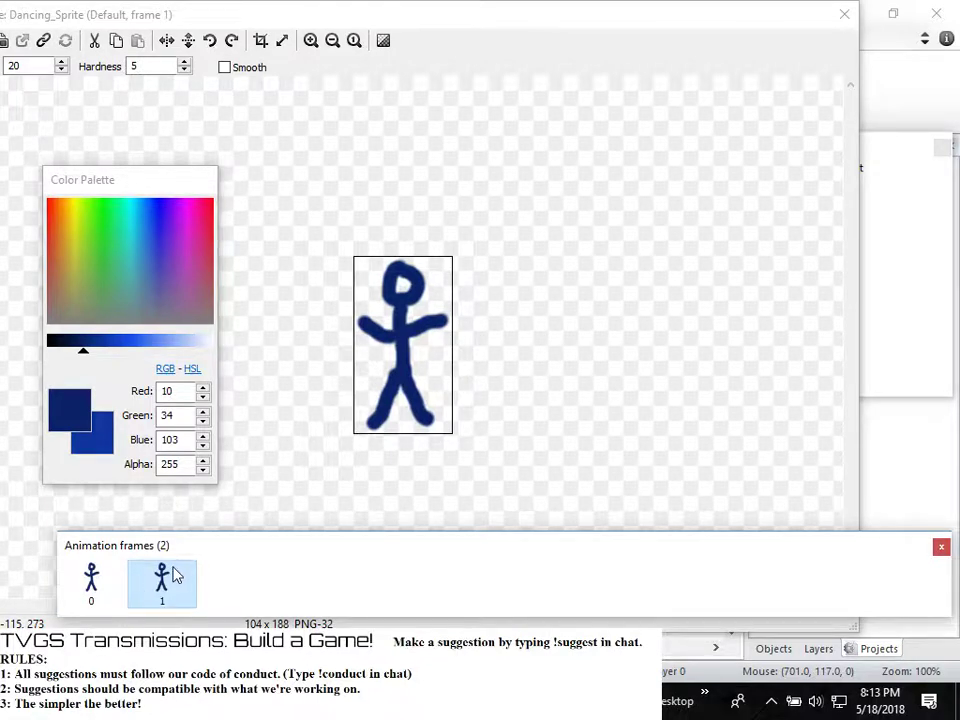
Erase both of the stick figure's arms in frame 1 with a size 20 eraser
left_click_drag(321, 21, 407, 21)
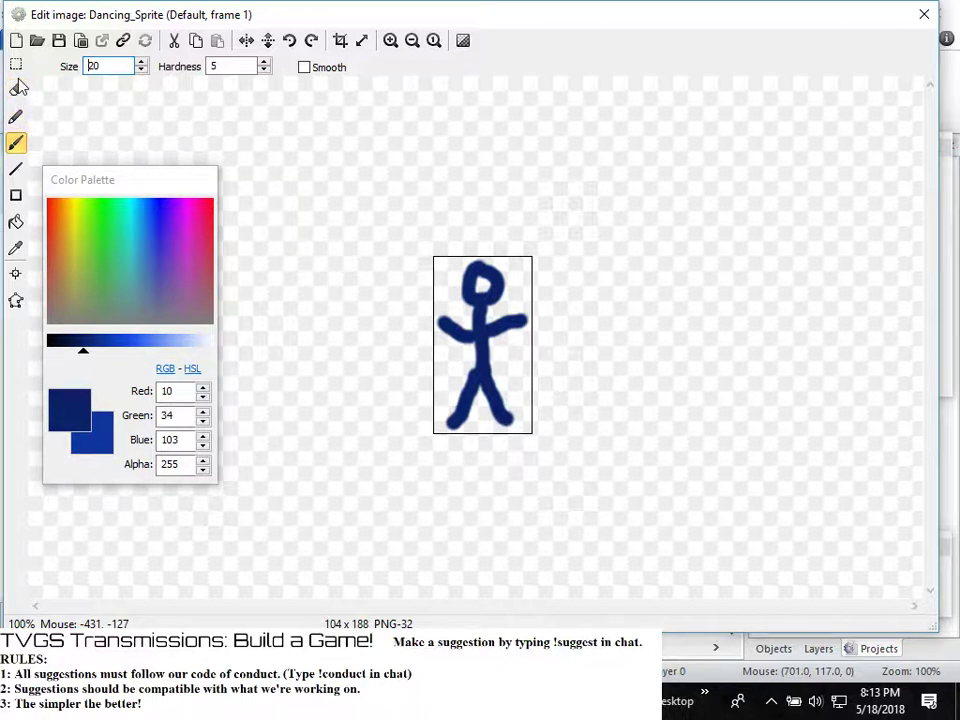
left_click(16, 89)
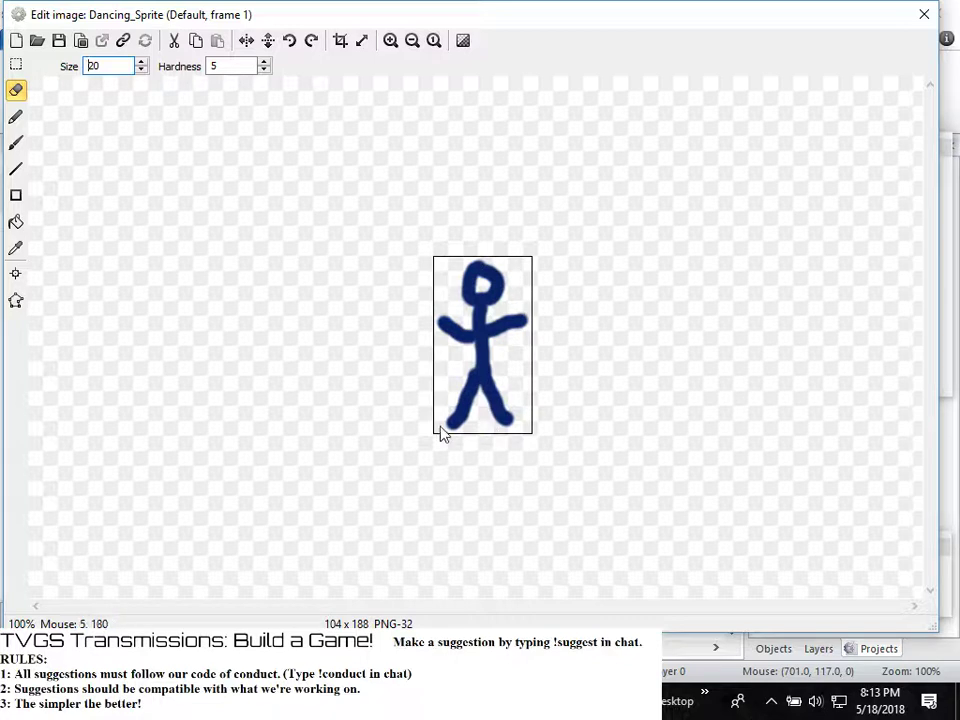
left_click(444, 325)
mouse_move(441, 322)
left_mouse_down()
mouse_move(463, 341)
mouse_move(500, 341)
left_mouse_up()
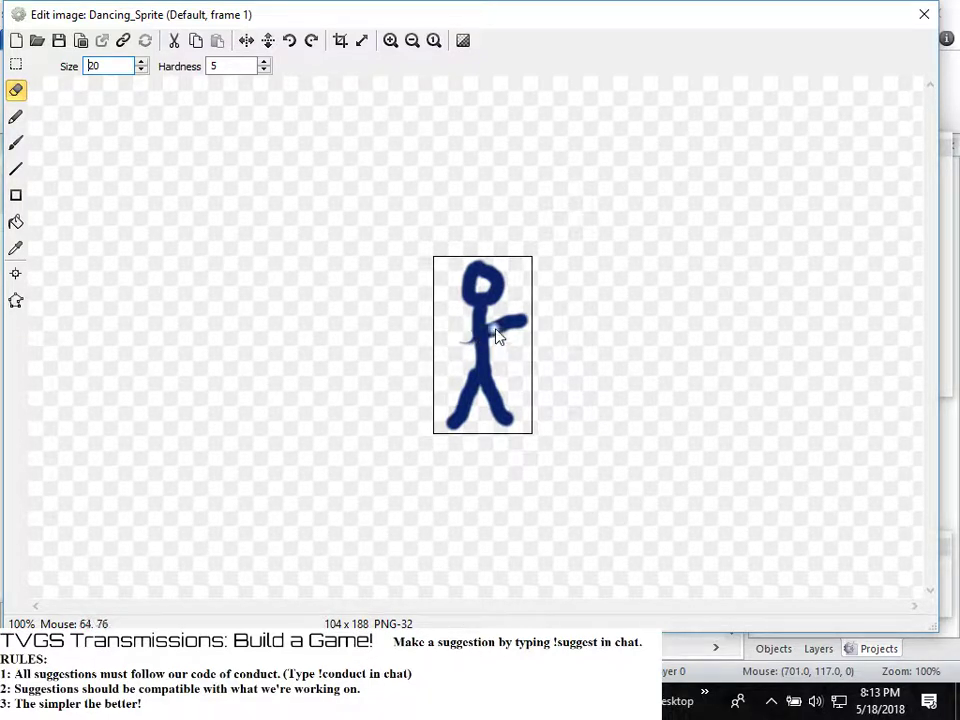
key("ctrl+z")
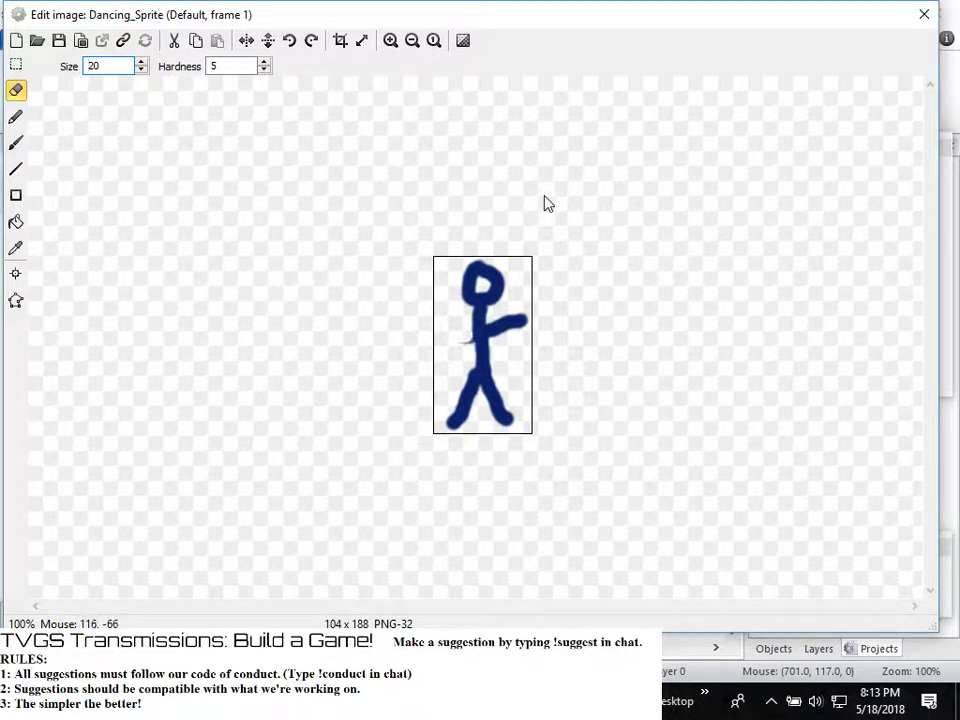
mouse_move(486, 328)
left_mouse_down()
mouse_move(527, 321)
mouse_move(495, 340)
left_mouse_up()
Paint two raised arms on the stick figure in frame 1 with the size 20 brush
left_click(16, 143)
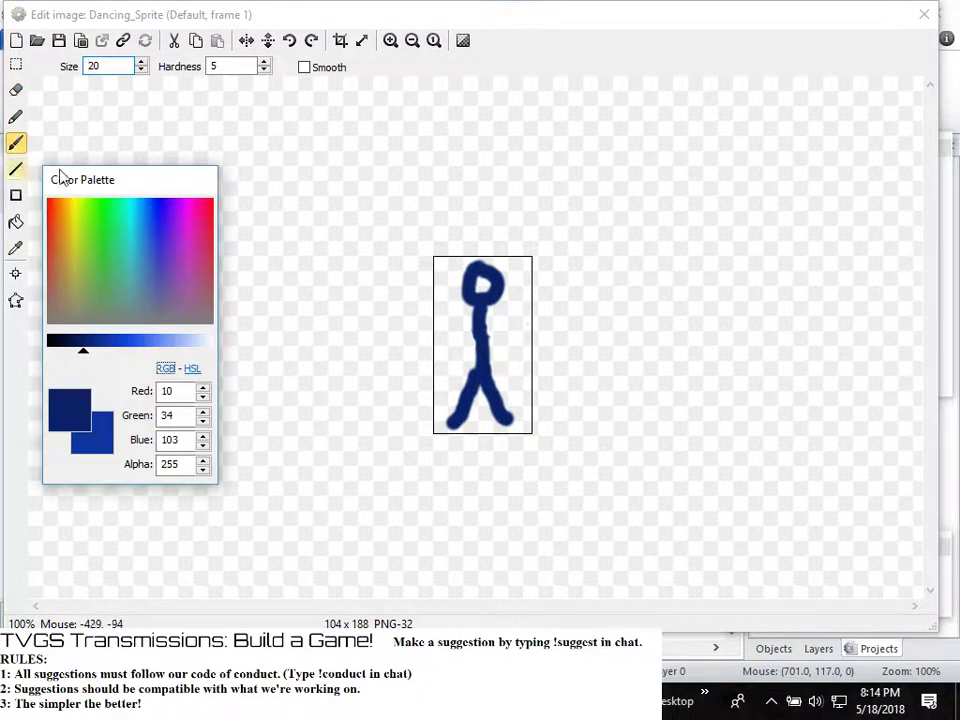
left_click(473, 329)
left_click_drag(473, 329, 448, 292)
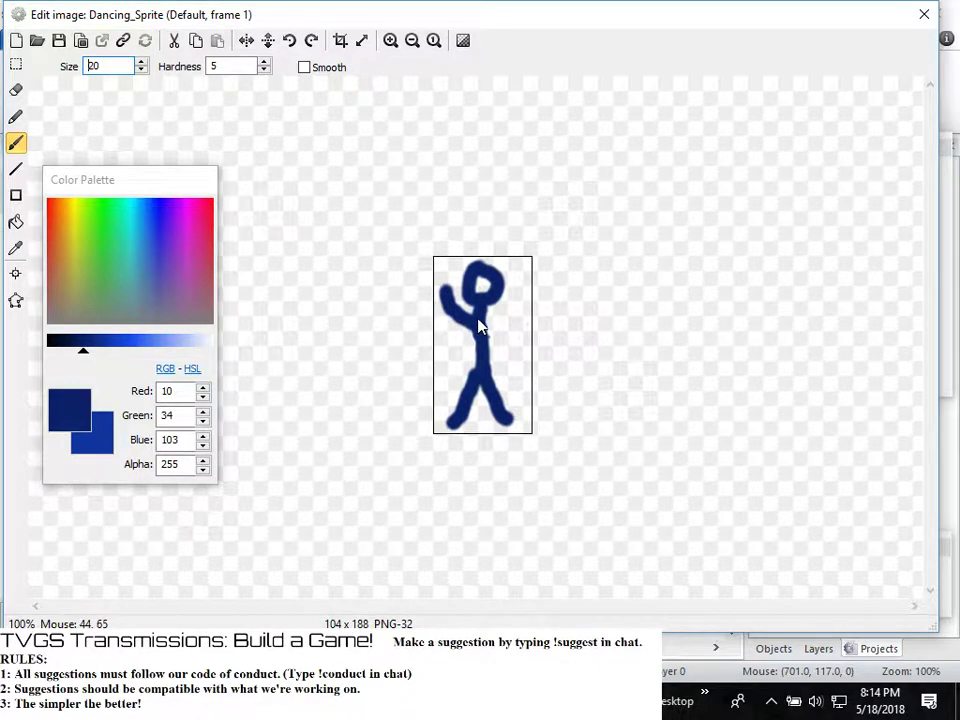
left_click_drag(491, 332, 516, 290)
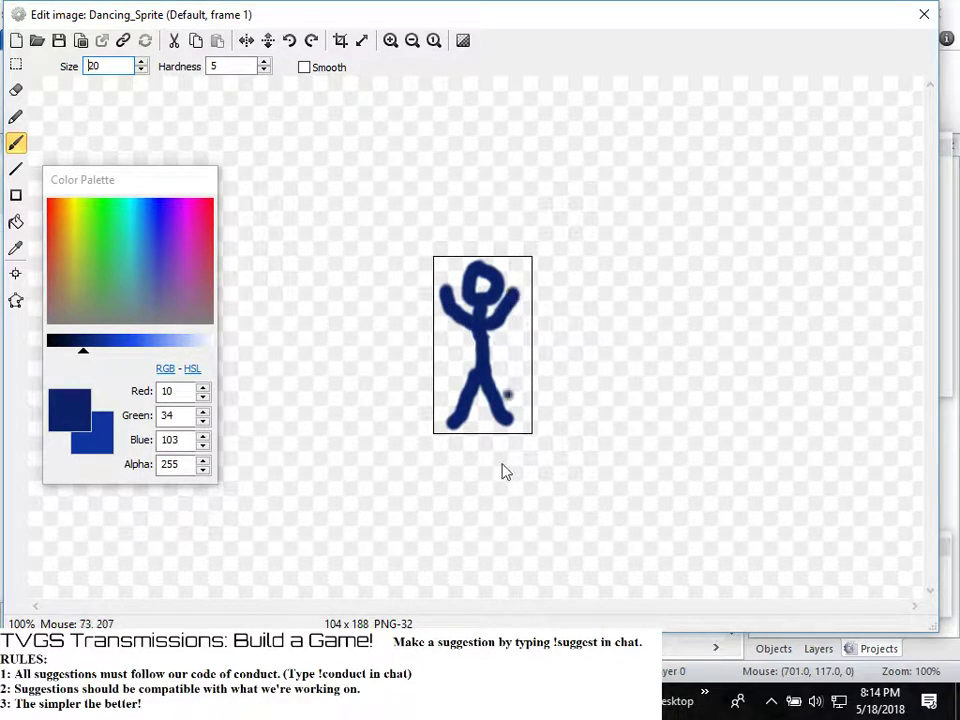
Shrink and reposition the image editor window so the animation frames and Animations windows can be reached
mouse_move(525, 21)
left_mouse_down()
mouse_move(482, 11)
mouse_move(507, 21)
left_mouse_up()
mouse_move(842, 585)
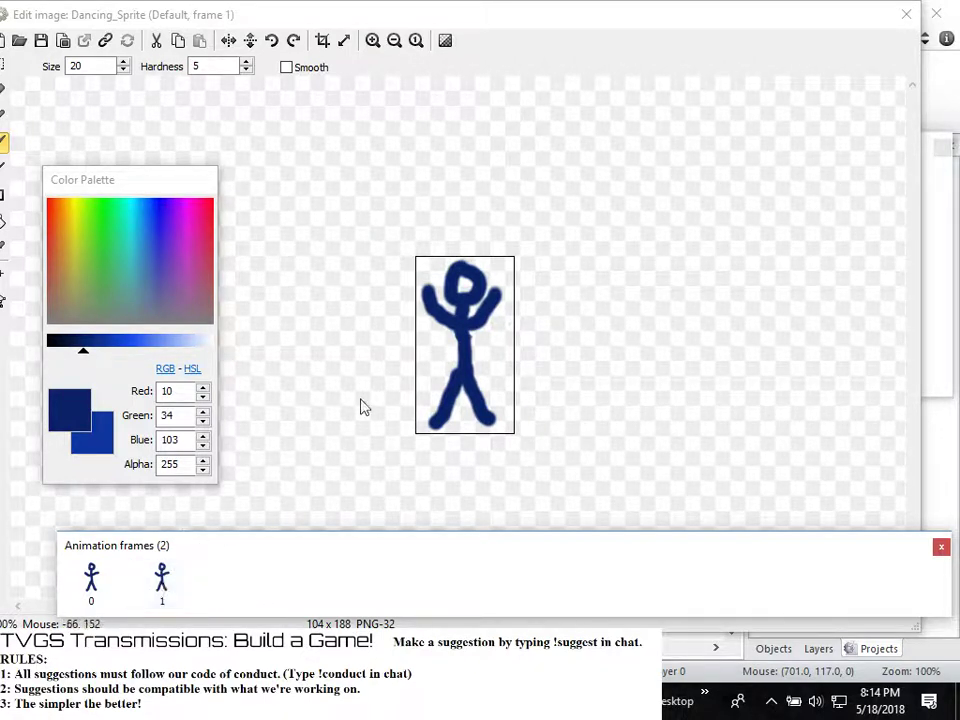
left_click(514, 32)
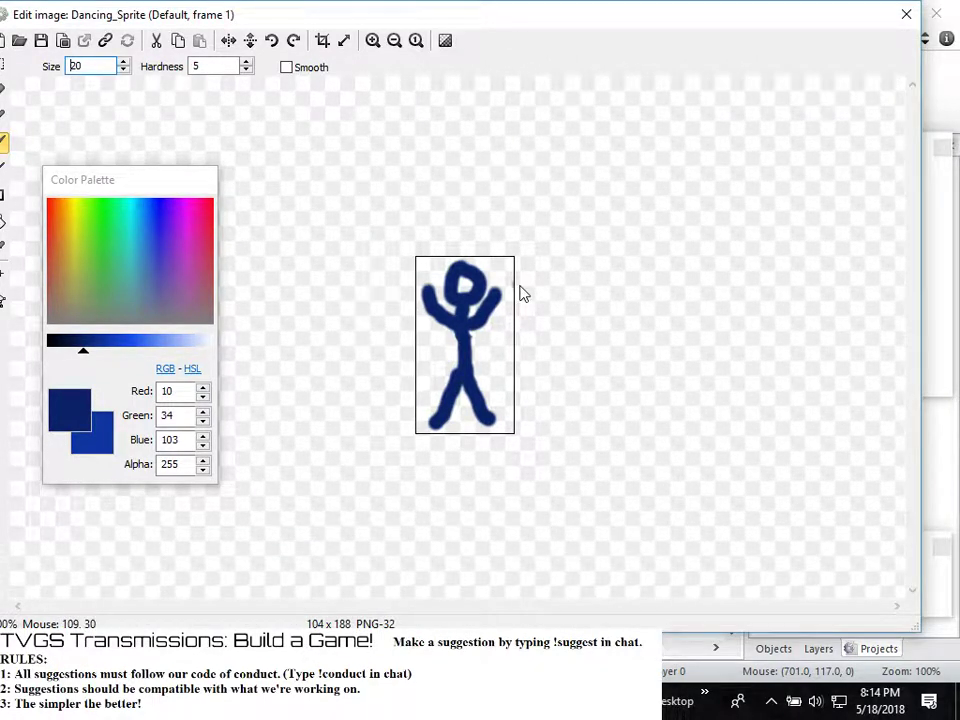
left_click_drag(914, 630, 710, 516)
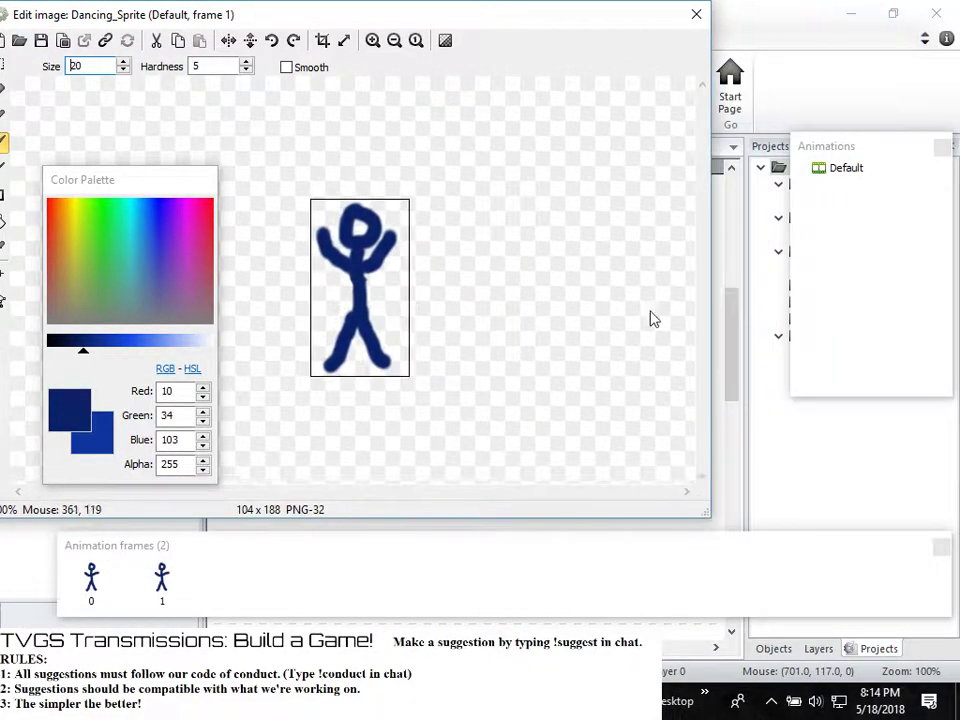
left_click_drag(568, 24, 643, 61)
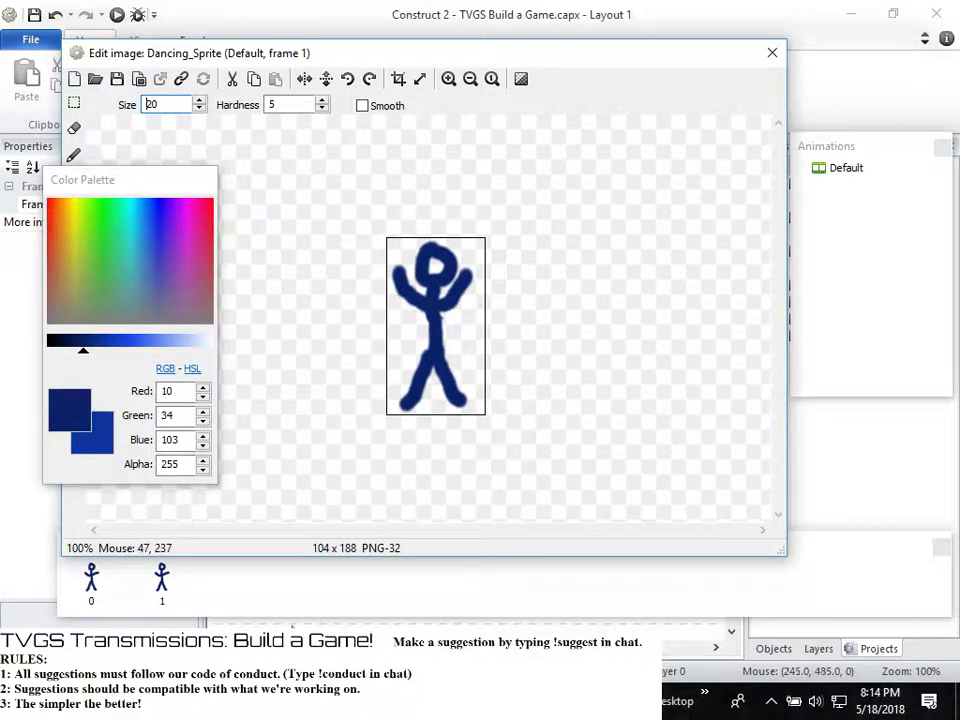
Close and reopen the Dancing_Sprite image editor, and duplicate animation frame 1
left_click(772, 53)
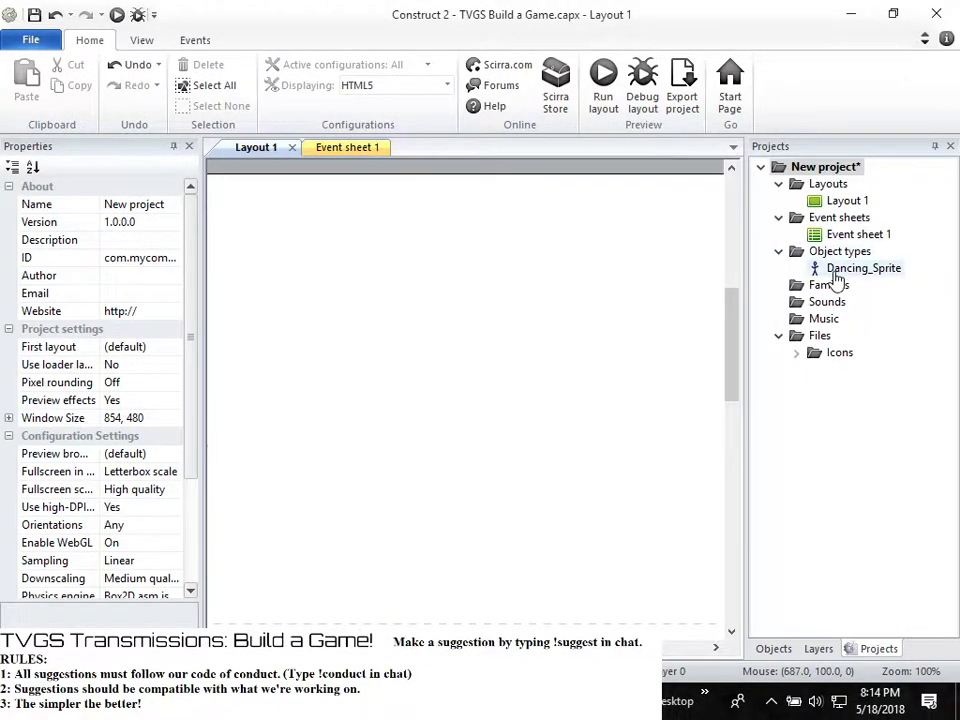
double_click(835, 278)
left_click(162, 598)
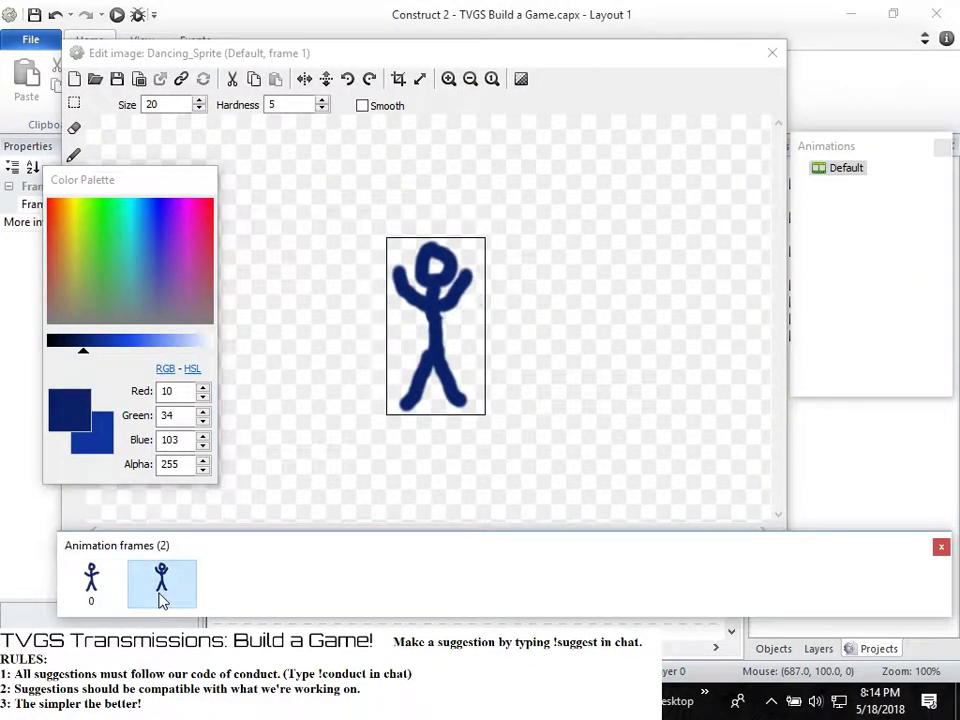
right_click(162, 598)
left_click(253, 497)
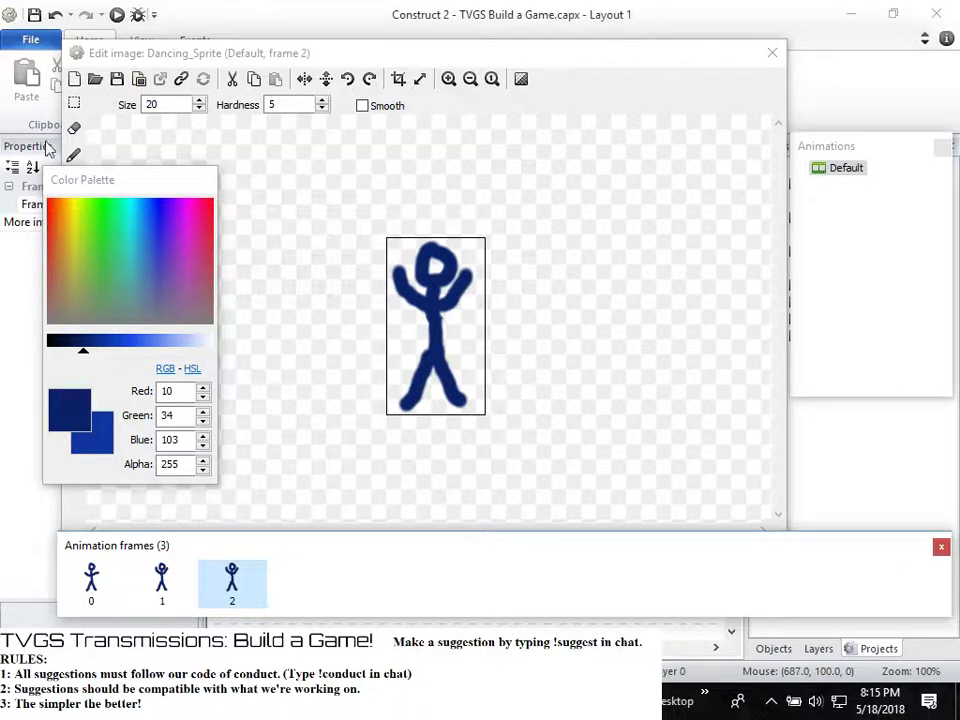
Move the color palette clear of the drawing tools and erase the stick figure's torso in frame 2
left_click_drag(90, 187, 120, 204)
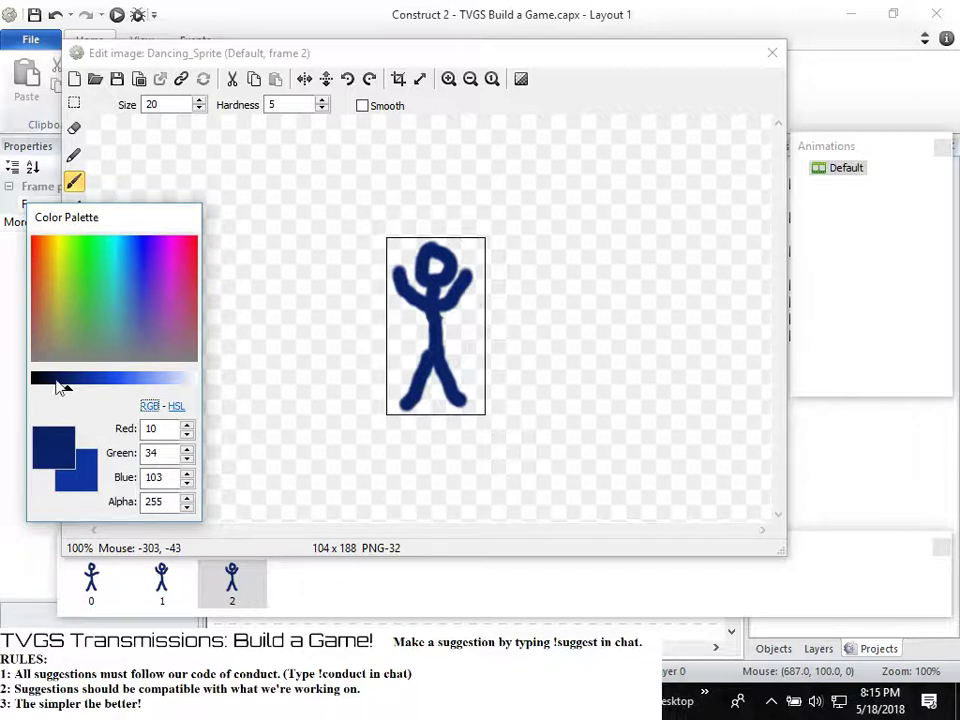
left_click(75, 128)
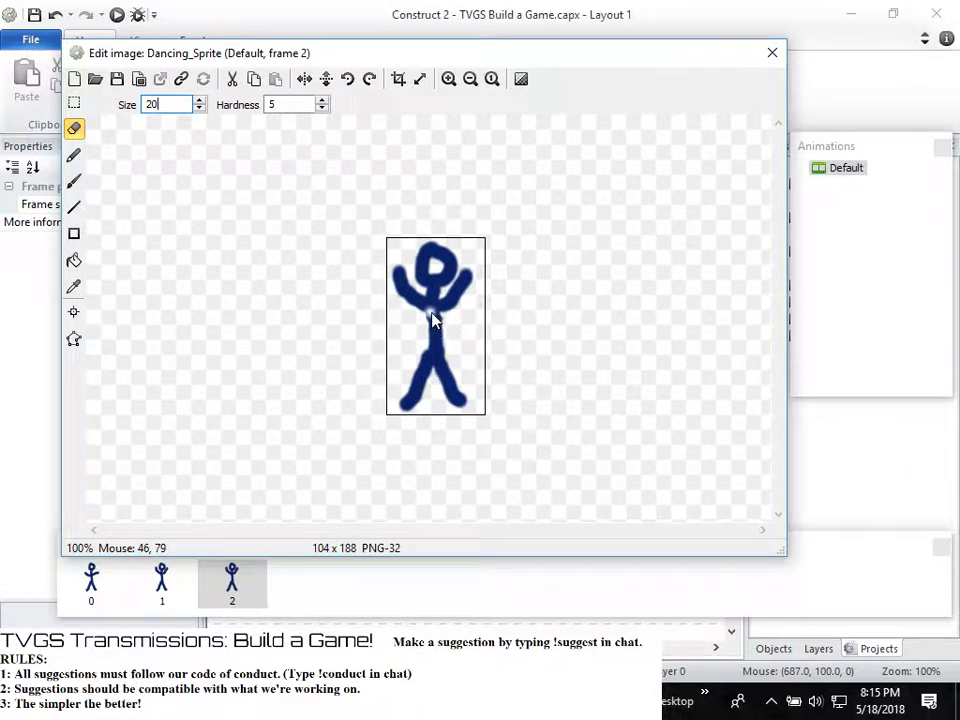
left_click_drag(434, 322, 436, 342)
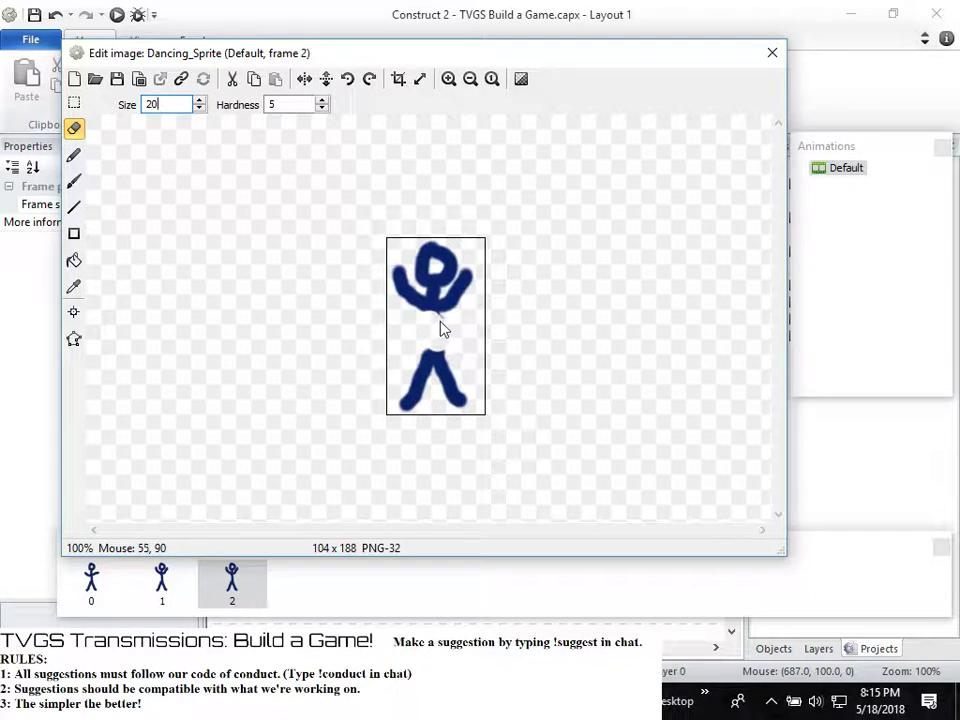
Paint a torso that bows to the right between the arms and legs of the stick figure in frame 2 with the size 20 brush
left_click(76, 181)
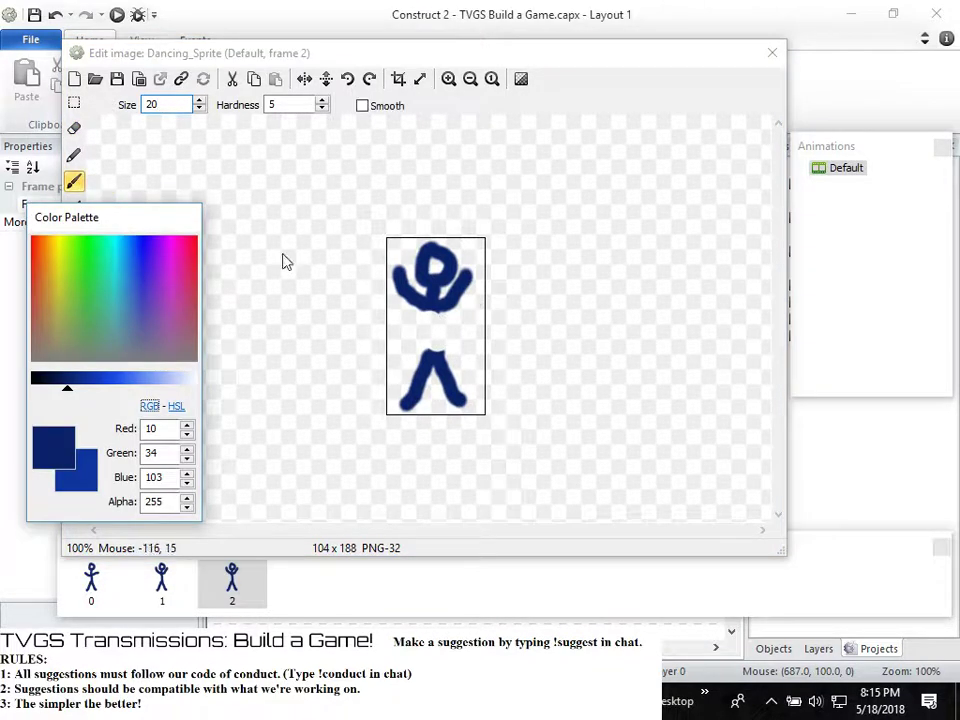
mouse_move(430, 314)
left_mouse_down()
mouse_move(449, 344)
mouse_move(436, 358)
left_mouse_up()
key("ctrl+z")
key("ctrl+z")
key("ctrl+z")
key("ctrl+z")
key("ctrl+y")
key("ctrl+y")
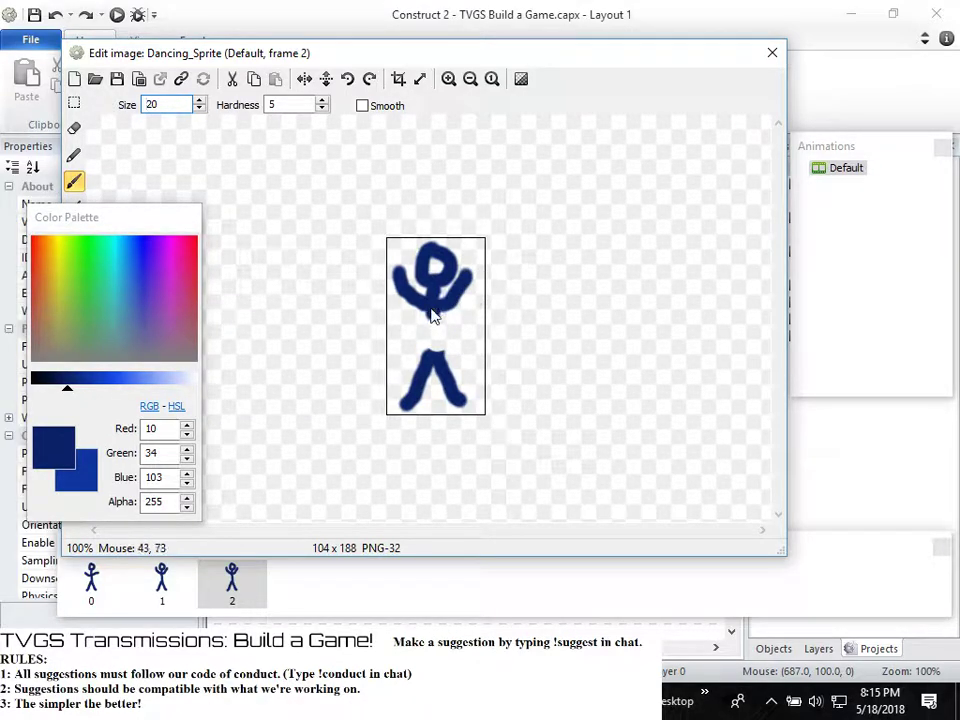
mouse_move(440, 317)
left_mouse_down()
mouse_move(449, 340)
mouse_move(442, 356)
left_mouse_up()
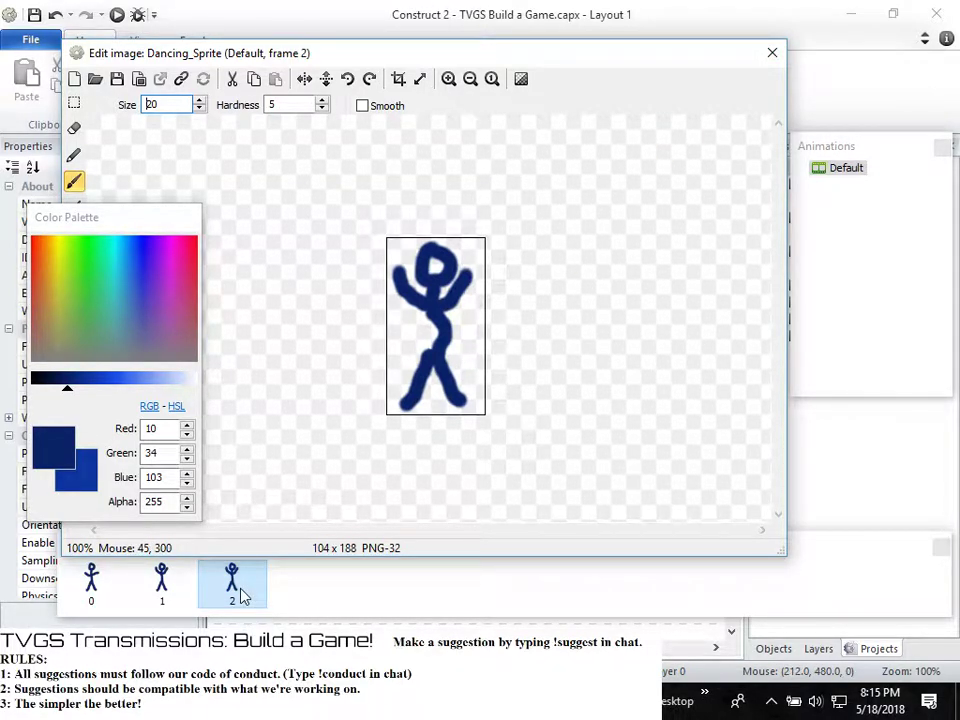
Duplicate animation frame 1, move the copy to the end as frame 3, and duplicate frame 3 to get frame 4
right_click(170, 578)
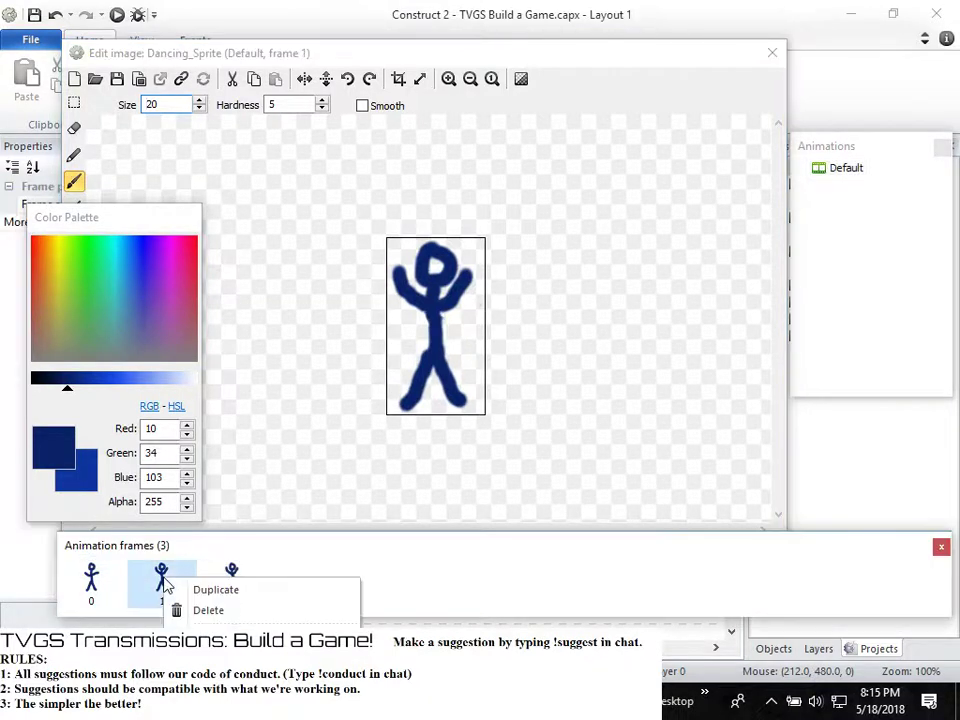
left_click(195, 589)
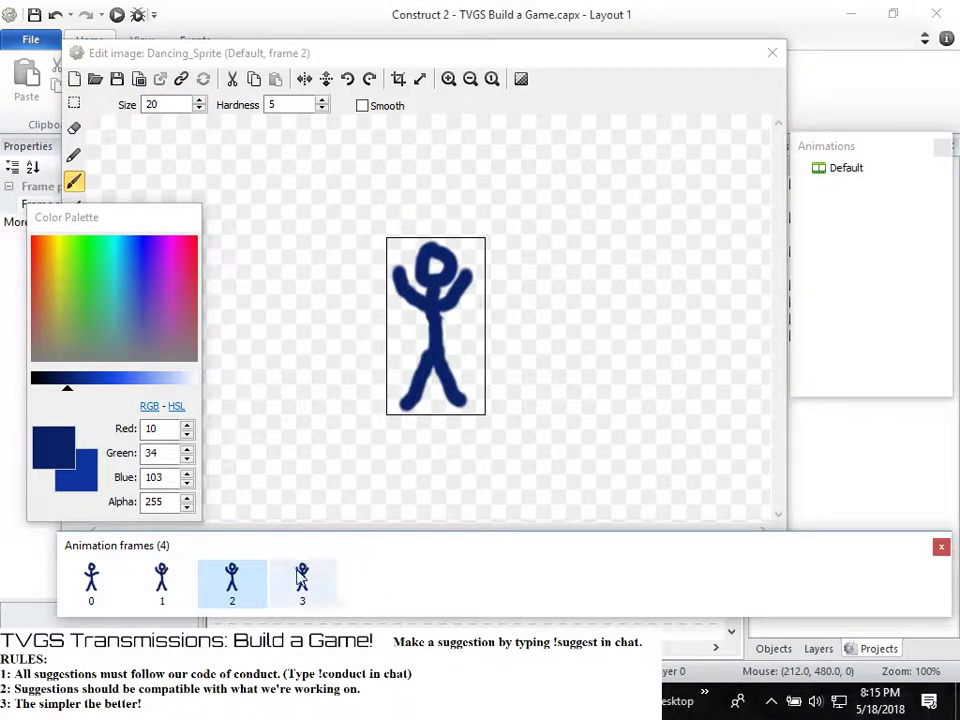
left_click(335, 578)
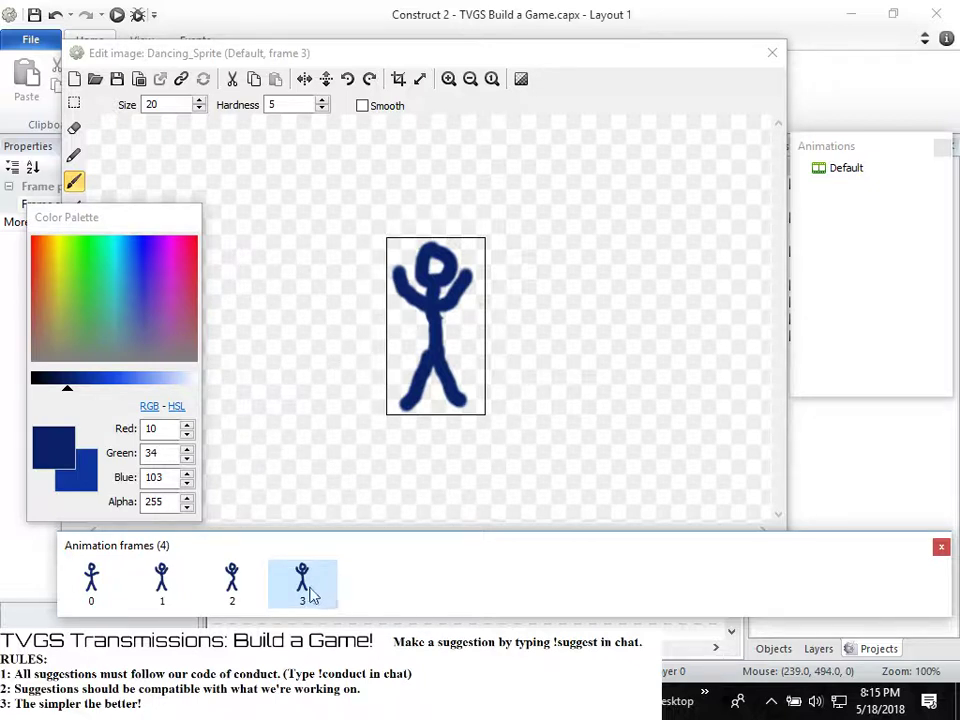
right_click(310, 585)
left_click(418, 497)
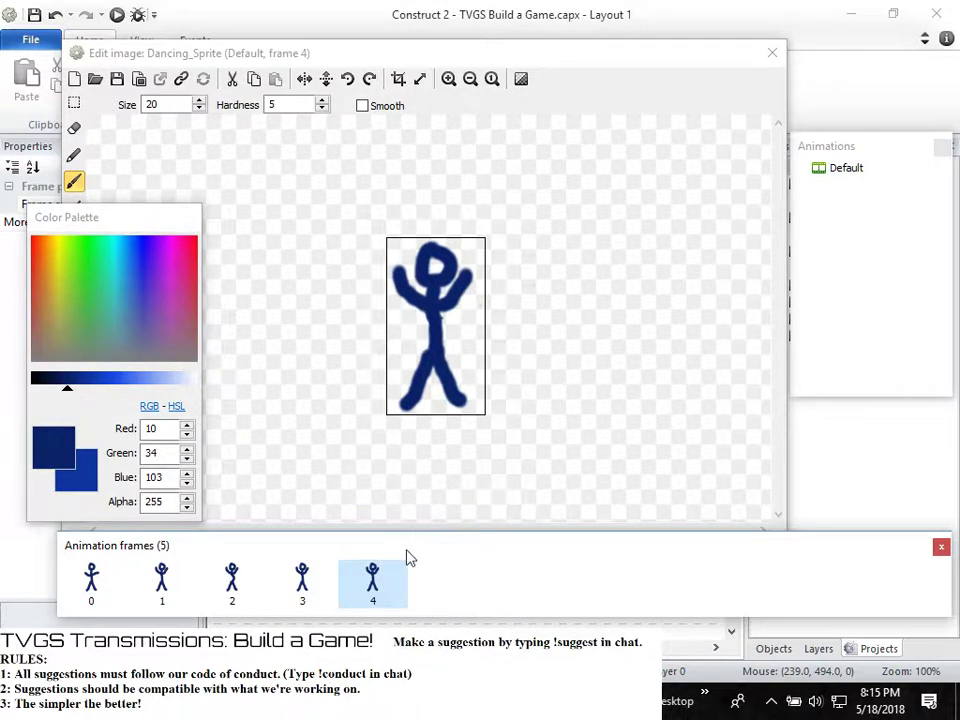
Erase the stick figure's torso in frame 4 and repaint it bowing to the left with the size 20 brush
left_click(74, 127)
mouse_move(435, 313)
left_mouse_down()
mouse_move(449, 331)
mouse_move(435, 329)
mouse_move(430, 350)
left_mouse_up()
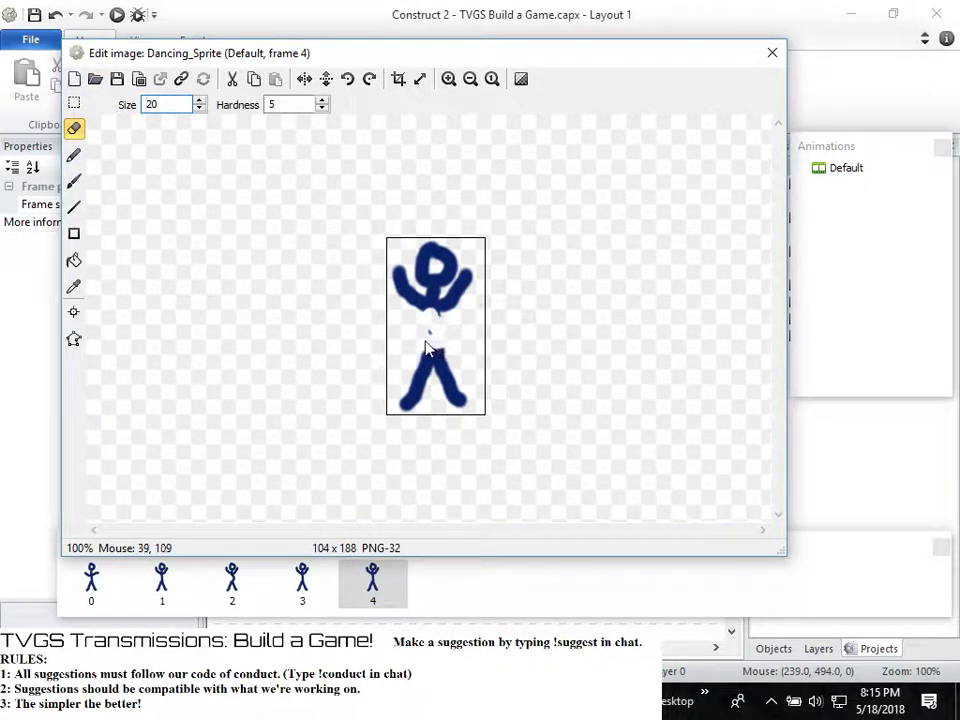
key("ctrl+z")
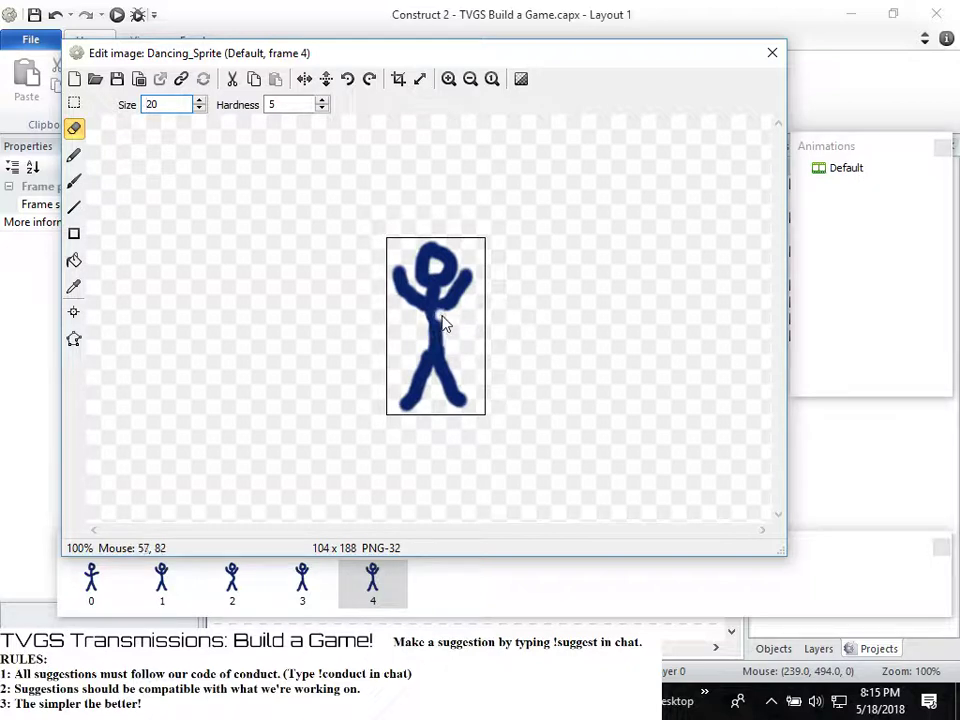
mouse_move(435, 320)
left_mouse_down()
mouse_move(445, 346)
mouse_move(432, 348)
mouse_move(442, 348)
left_mouse_up()
left_click(73, 180)
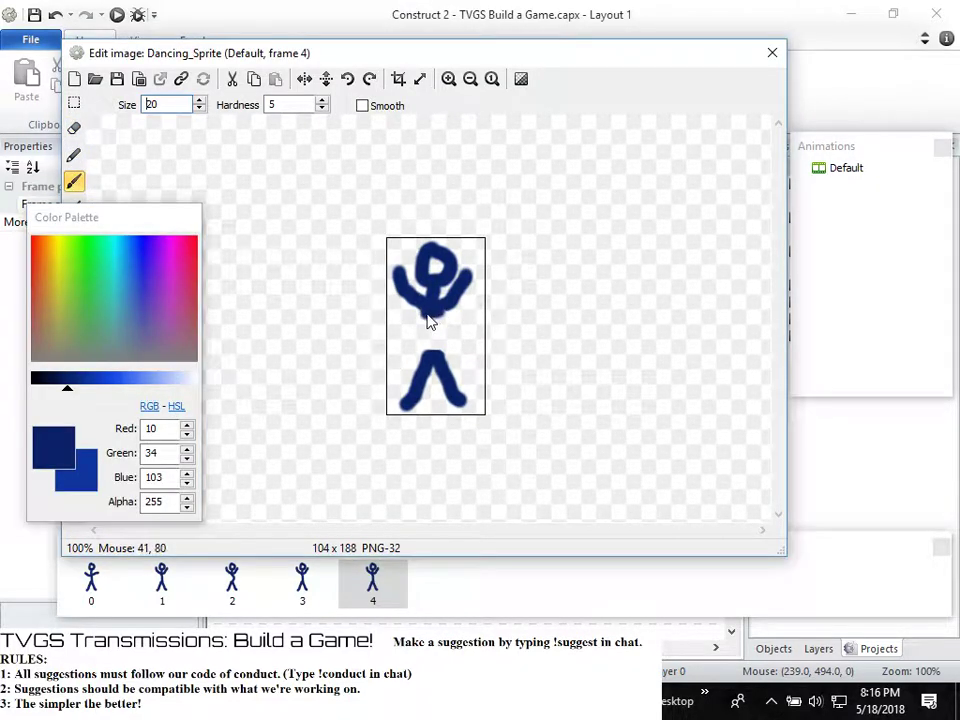
left_click_drag(441, 314, 434, 358)
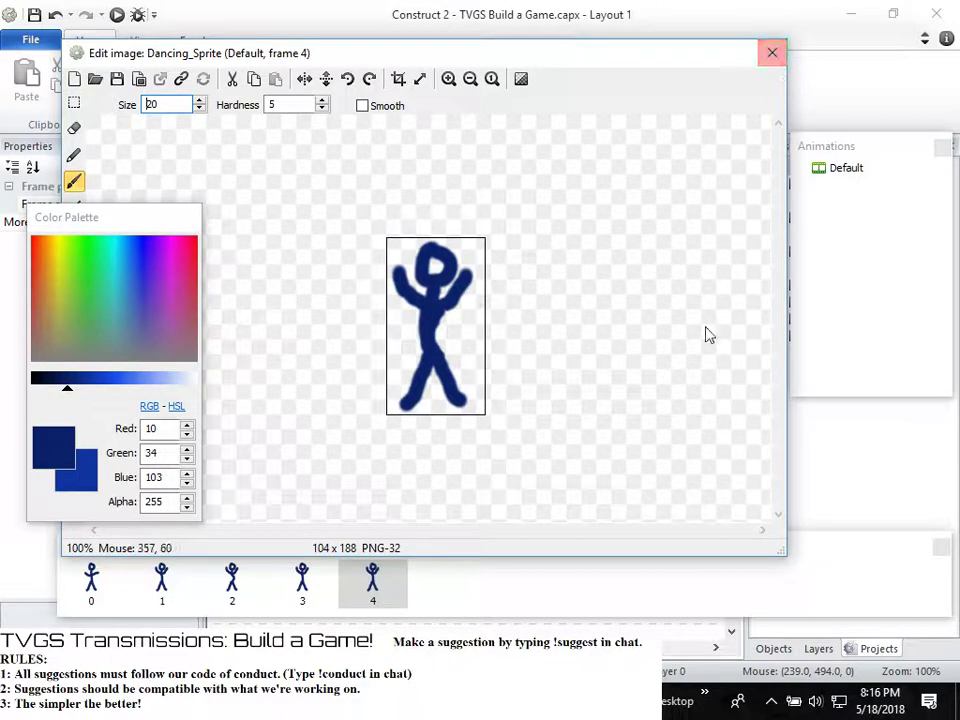
Move the editor windows clear of the Default animation's properties, set its Loop to Yes, and close the image editor
left_click(850, 169)
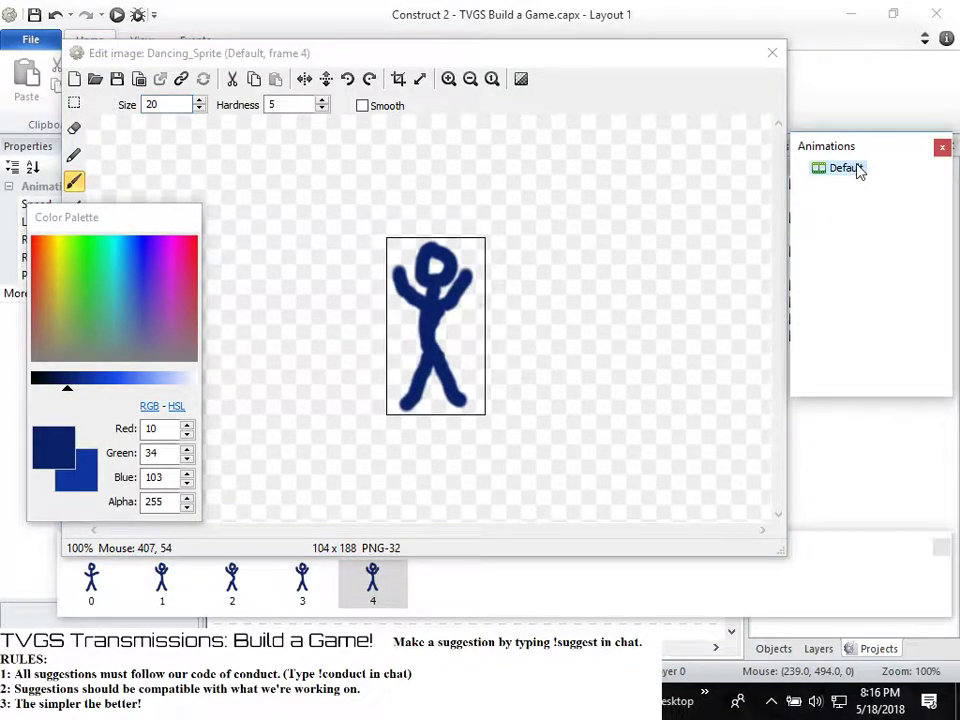
left_click_drag(654, 61, 762, 39)
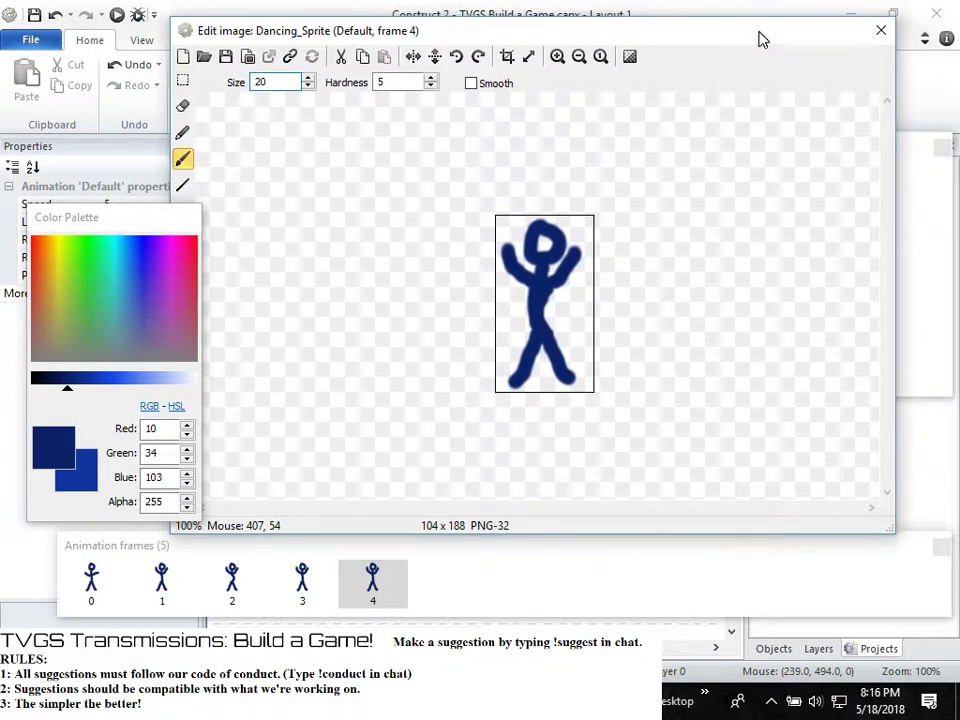
left_click_drag(142, 220, 313, 196)
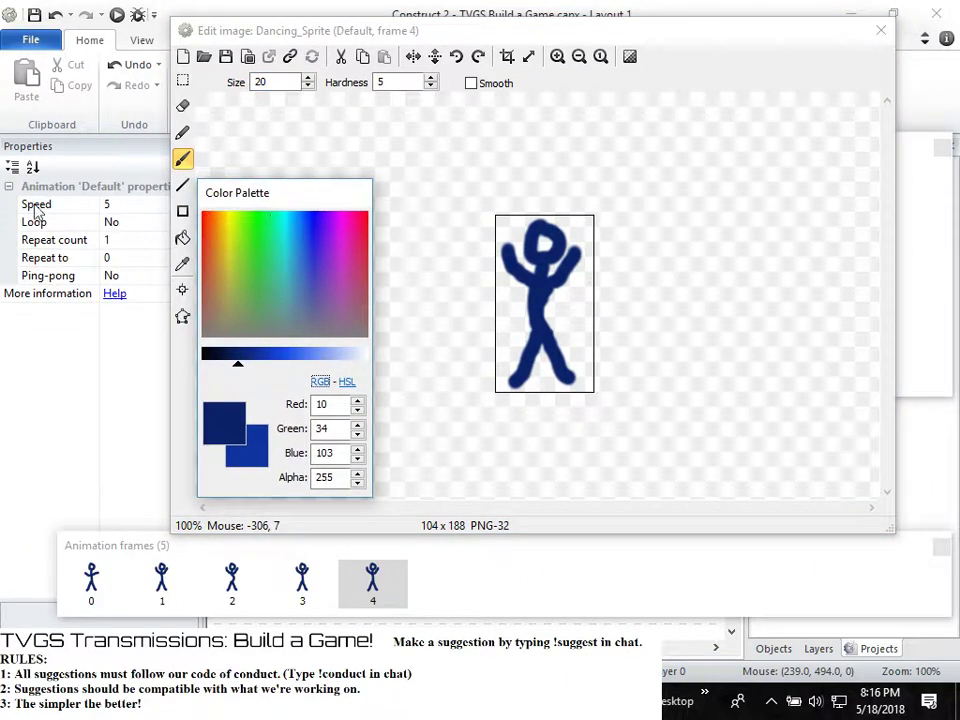
left_click_drag(340, 32, 385, 26)
left_click_drag(304, 193, 363, 175)
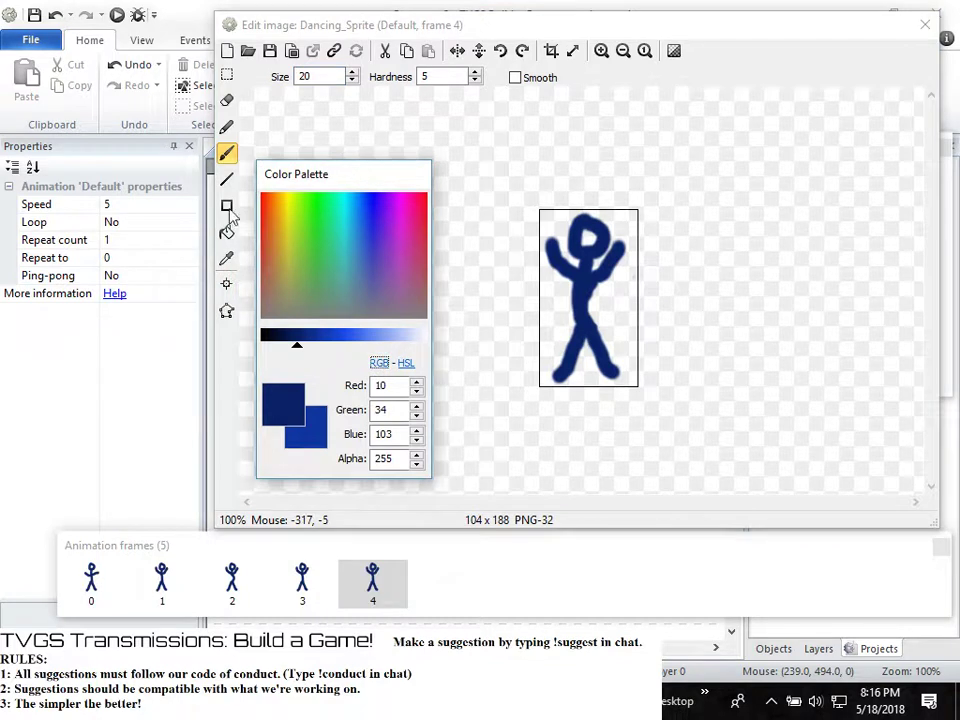
left_click(178, 219)
left_click(189, 223)
left_click(171, 242)
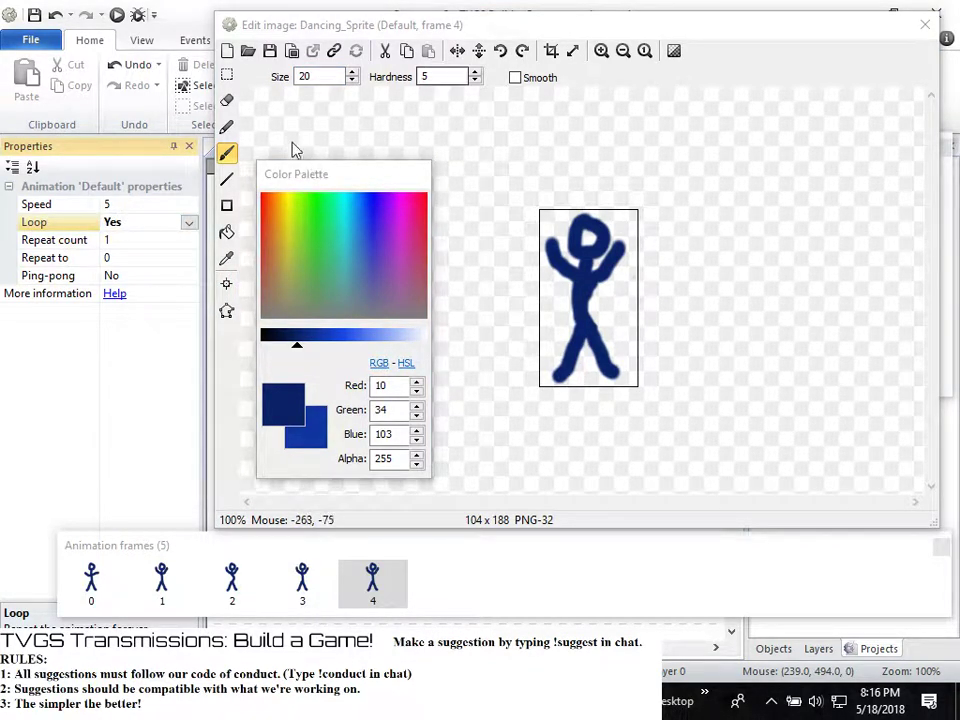
left_click_drag(484, 26, 380, 52)
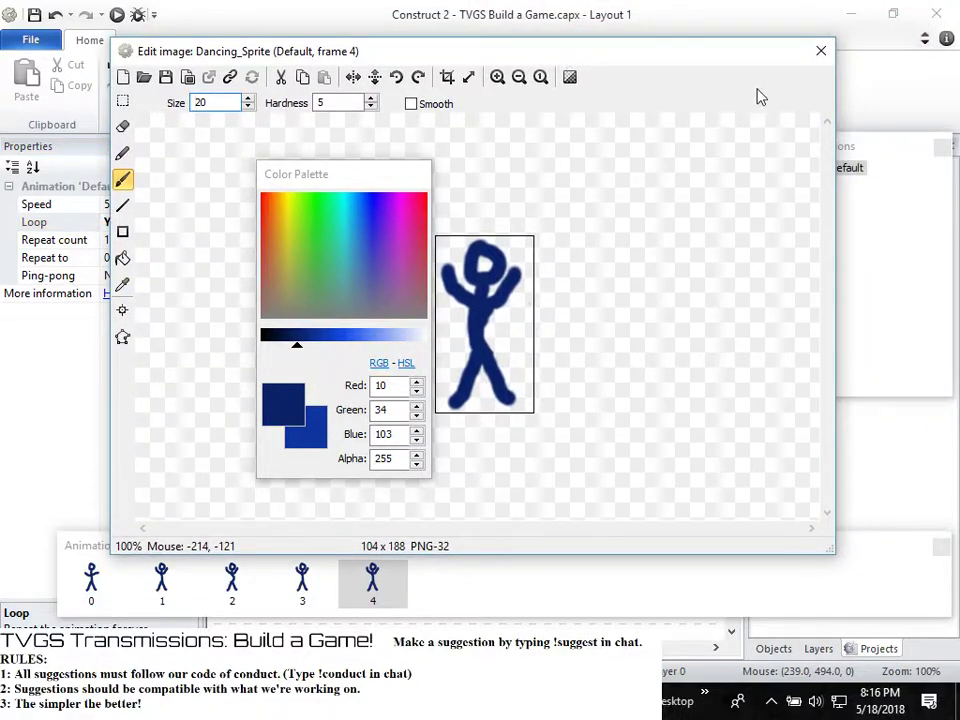
left_click(820, 52)
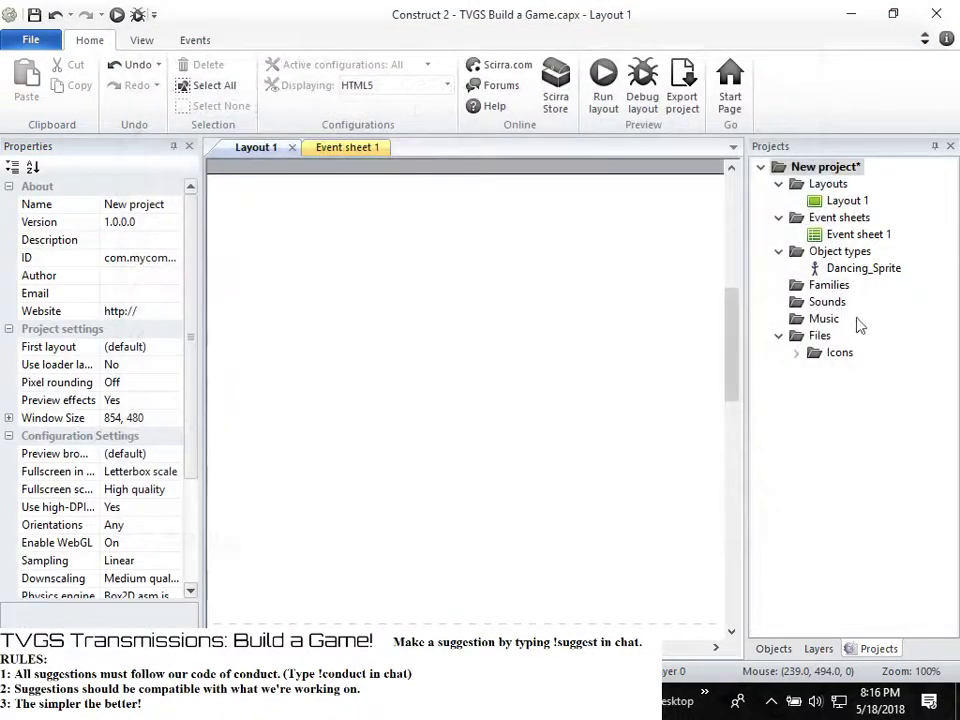
Place Dancing_Sprite on Layout 1 at about 381, 189 and preview the layout in the browser
left_click(812, 270)
left_click_drag(513, 339, 428, 352)
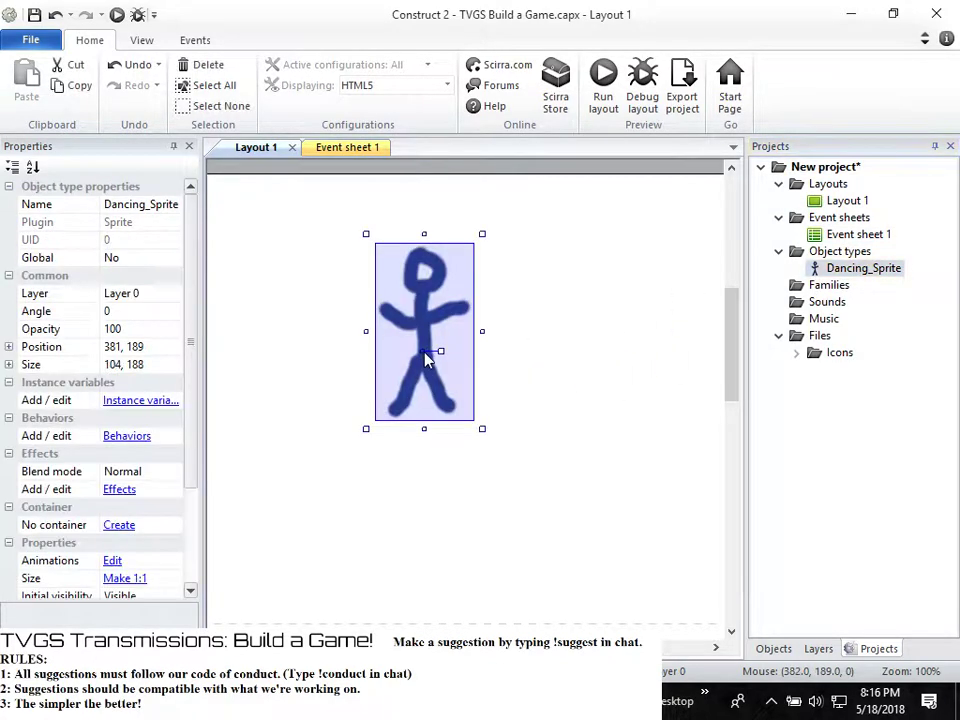
left_click(618, 98)
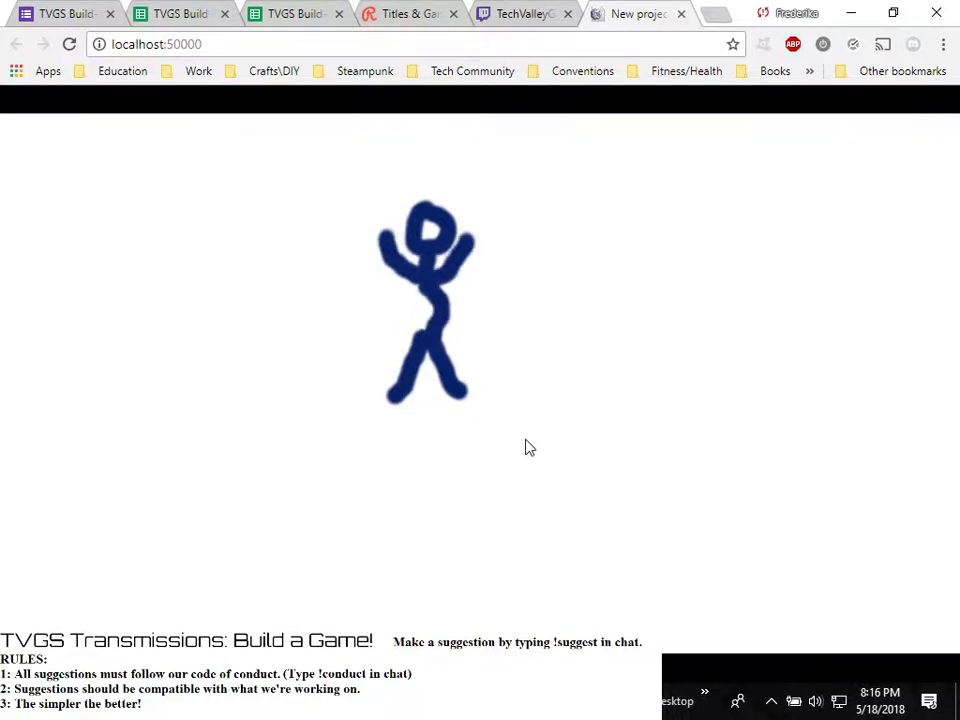
left_click(680, 15)
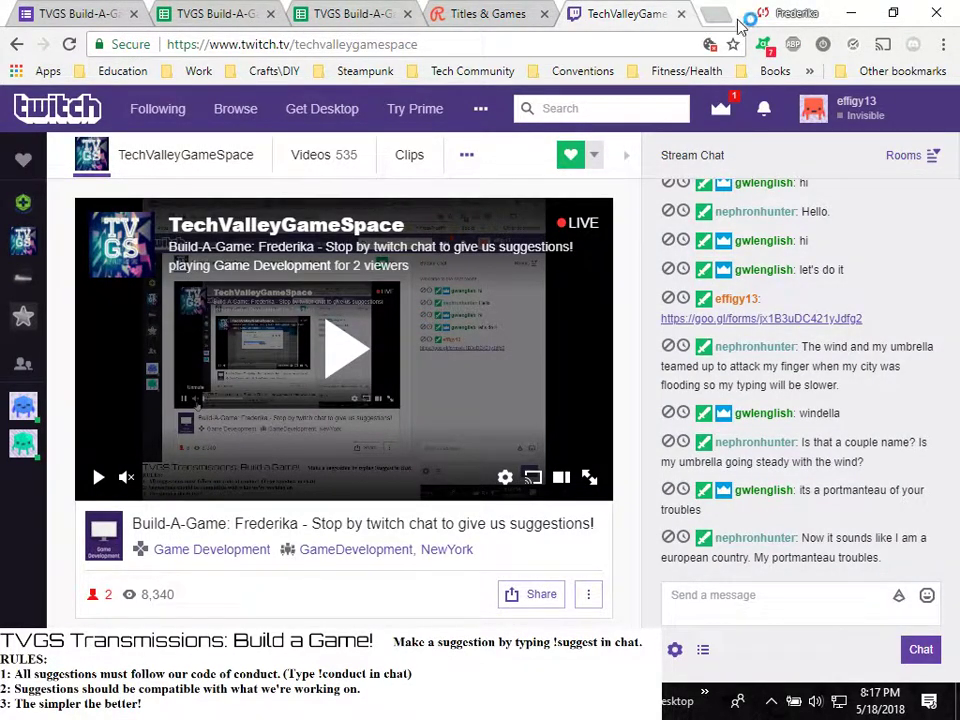
left_click(853, 15)
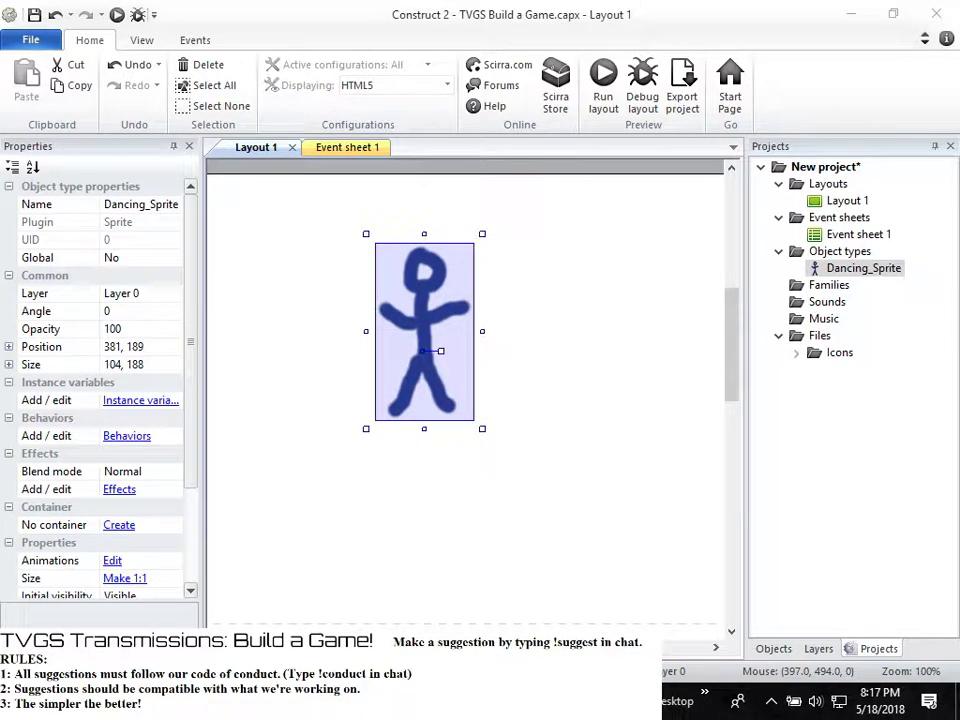
Reopen the Dancing_Sprite image editor in Construct 2 and fill the frame 0 figure with bright green (127, 247, 7)
left_click(546, 705)
left_click(529, 705)
mouse_move(529, 705)
double_click(842, 270)
left_click_drag(392, 178, 744, 152)
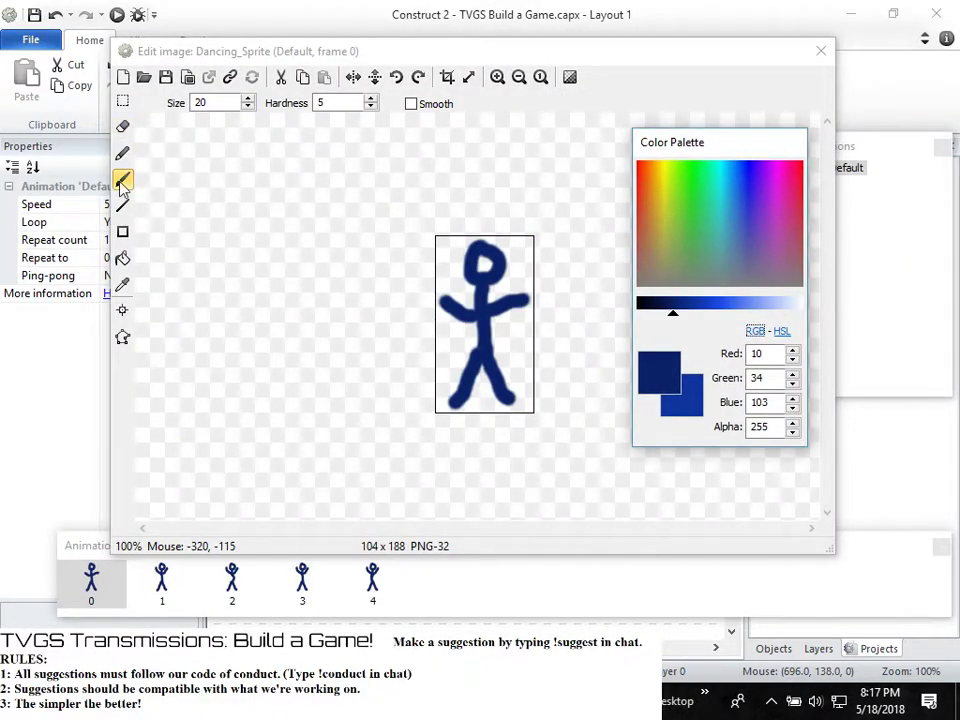
left_click(122, 258)
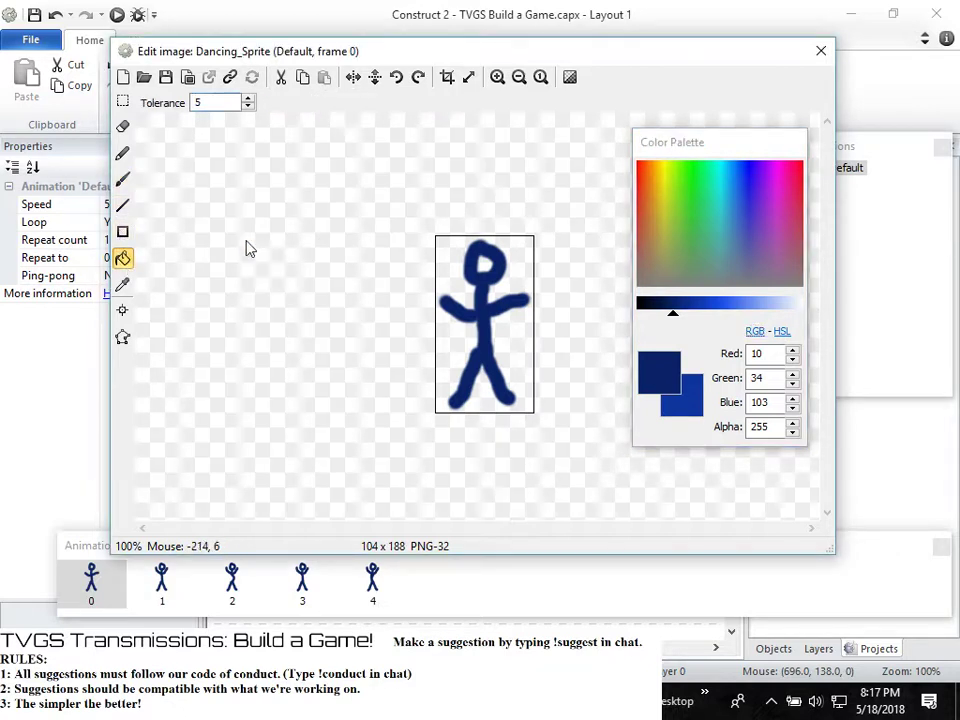
left_click_drag(652, 164, 679, 171)
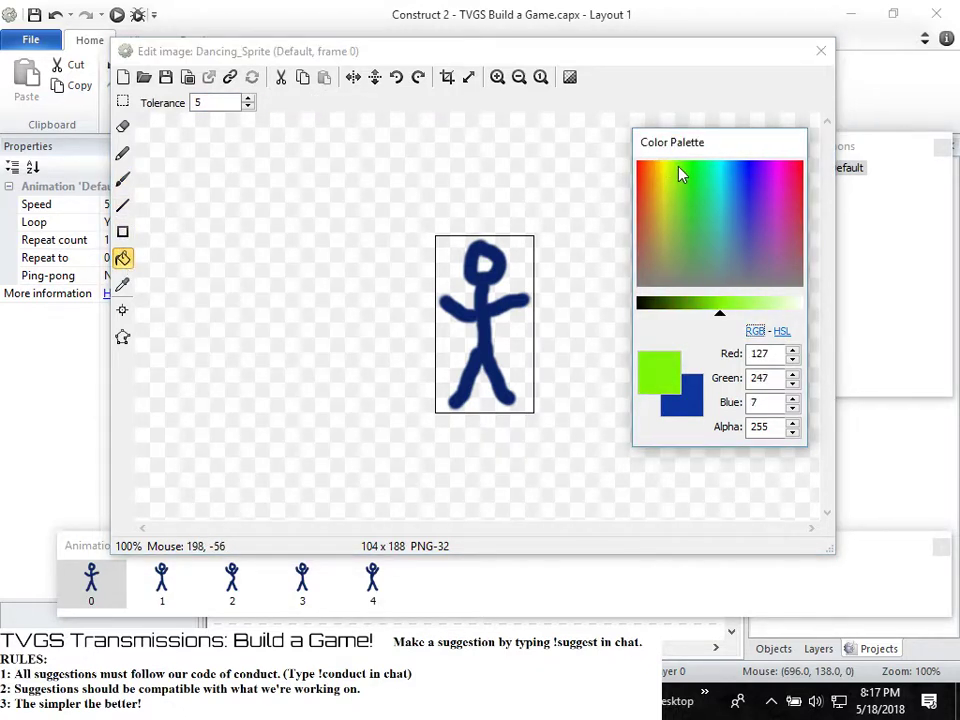
left_click(502, 278)
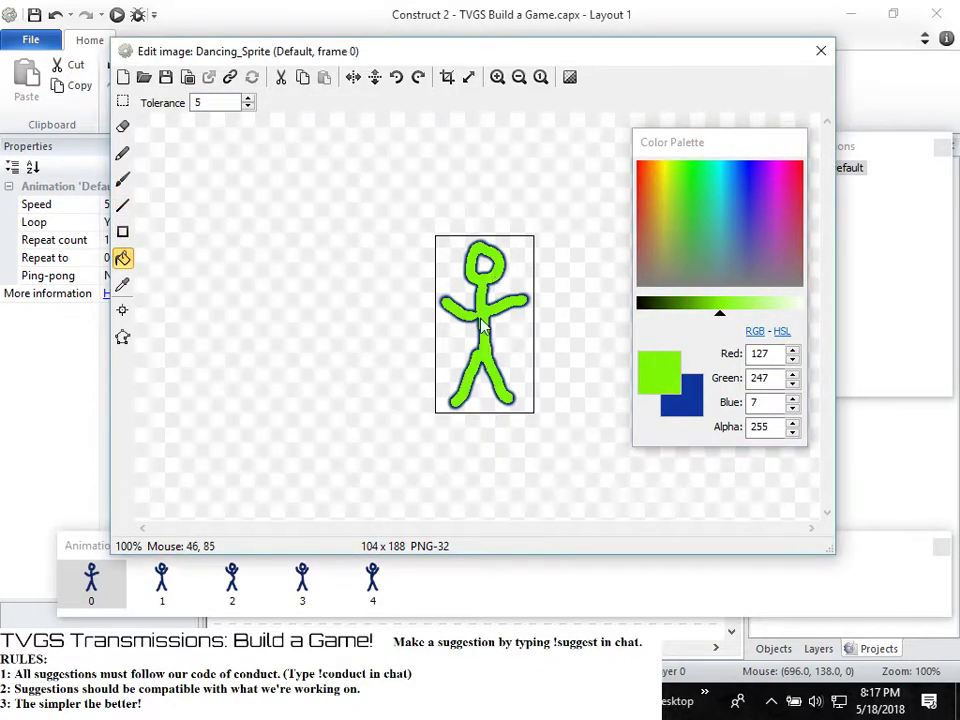
Fill the stick figure in frames 1 to 4 with the same bright green and close the image editor
left_click(165, 578)
left_click(487, 294)
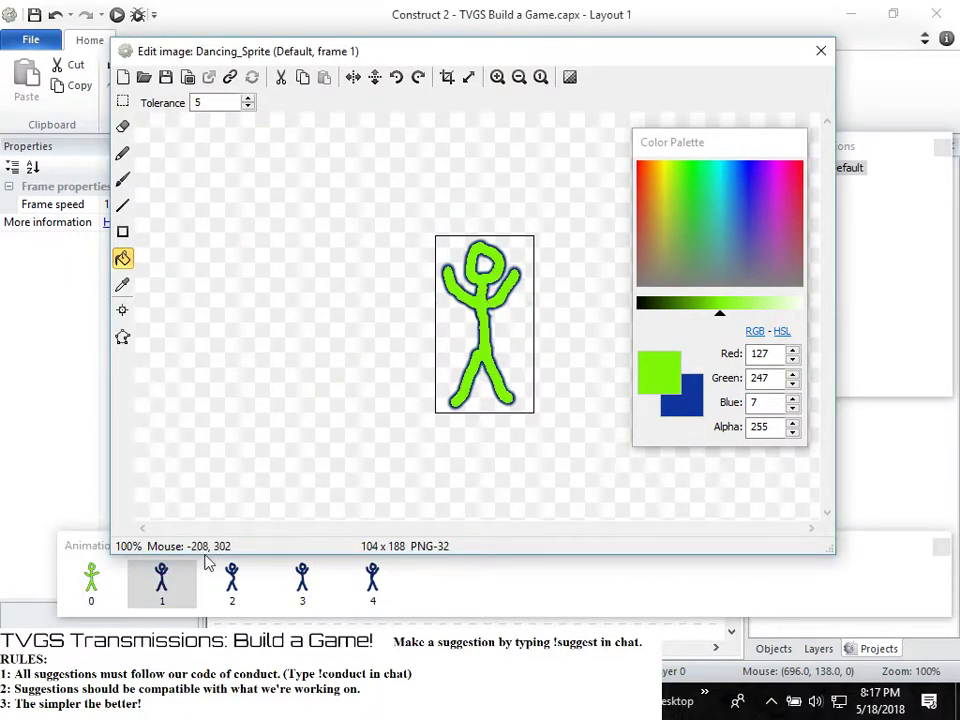
left_click(229, 578)
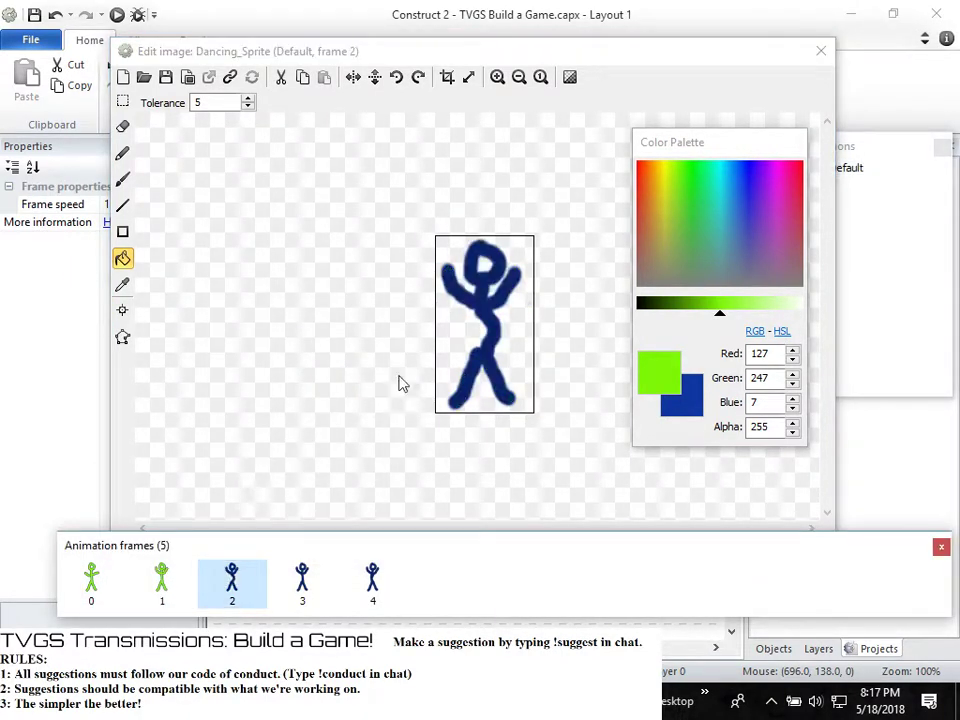
left_click(476, 303)
left_click(300, 576)
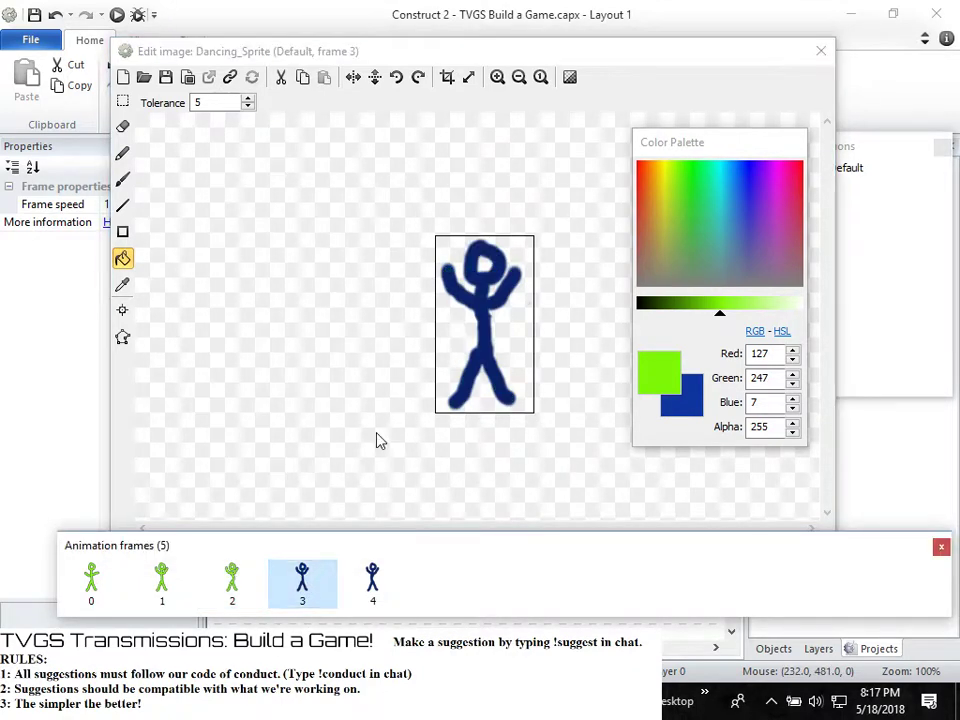
left_click(484, 296)
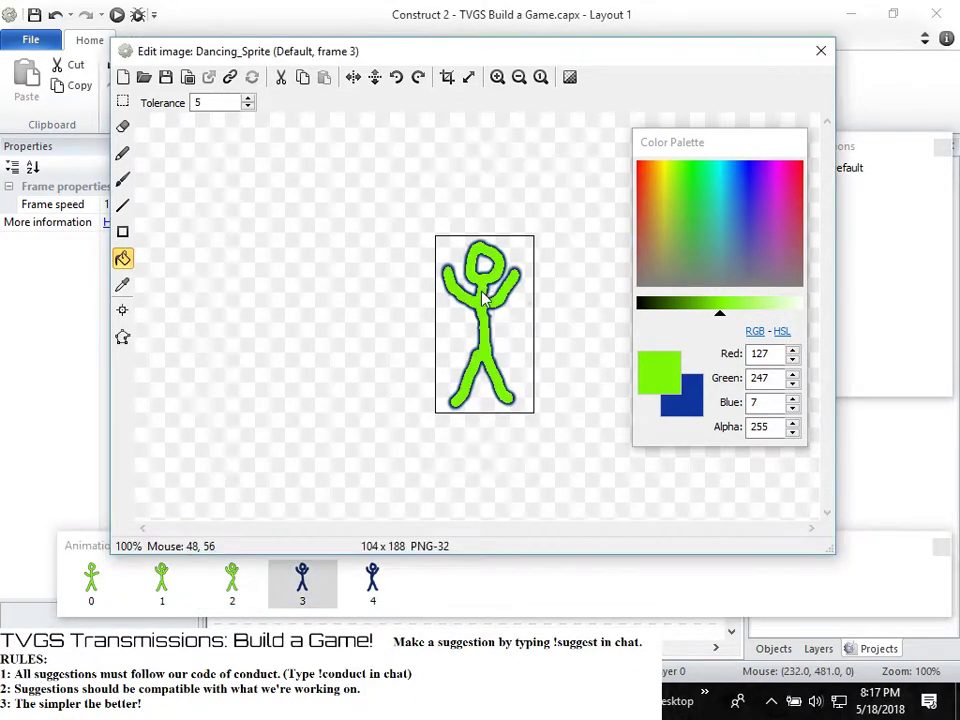
left_click(371, 578)
left_click(481, 297)
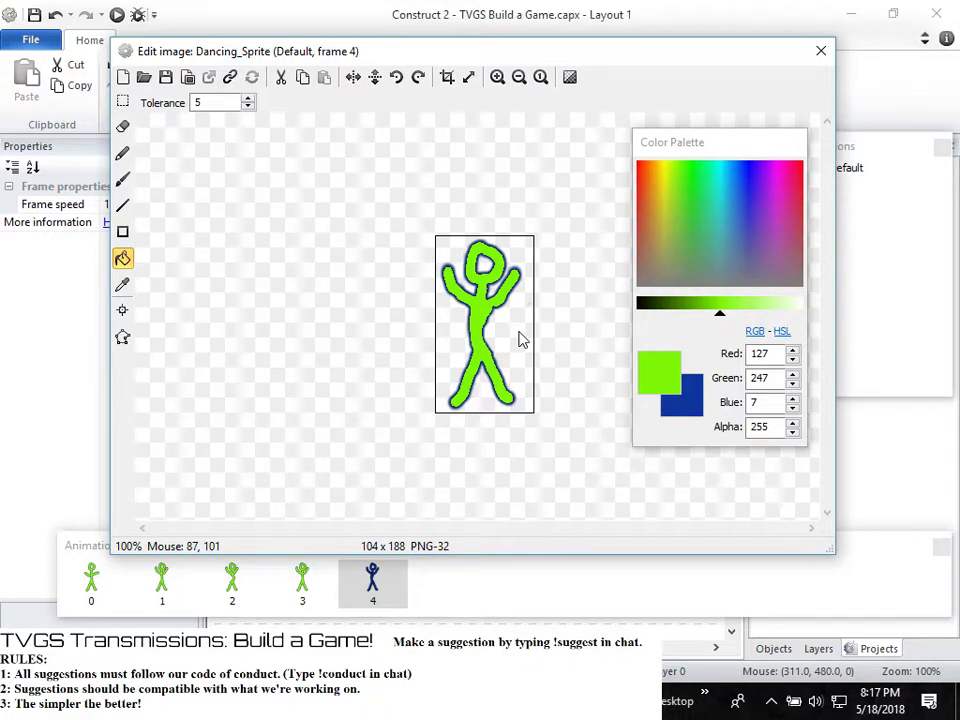
left_click(821, 50)
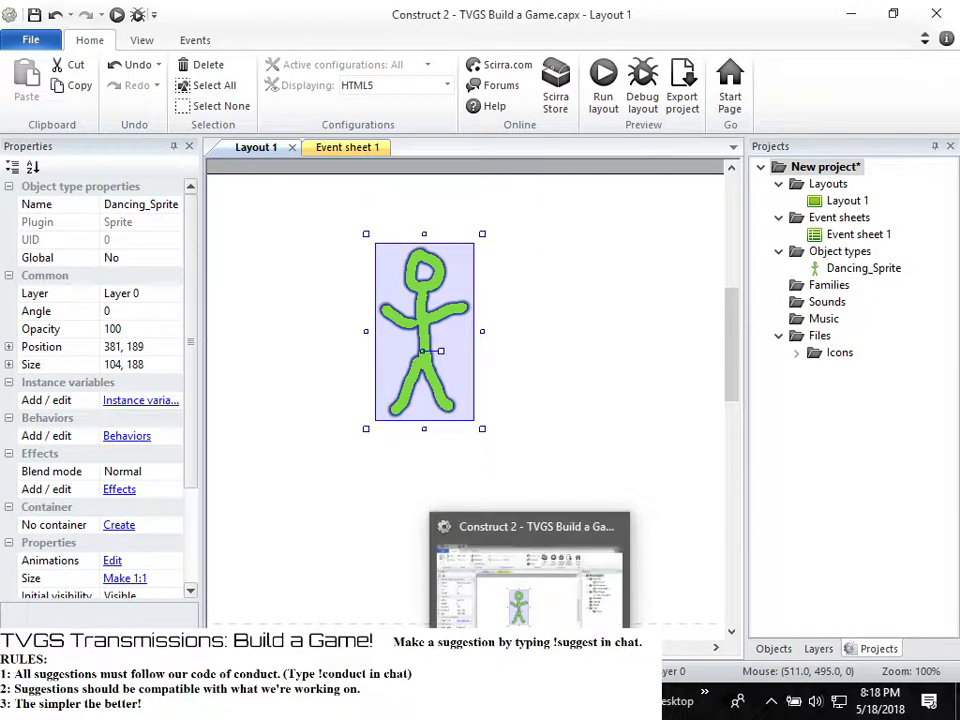
Switch to Chrome and search Google in a new tab for "nasa picture of the day"
left_click(572, 702)
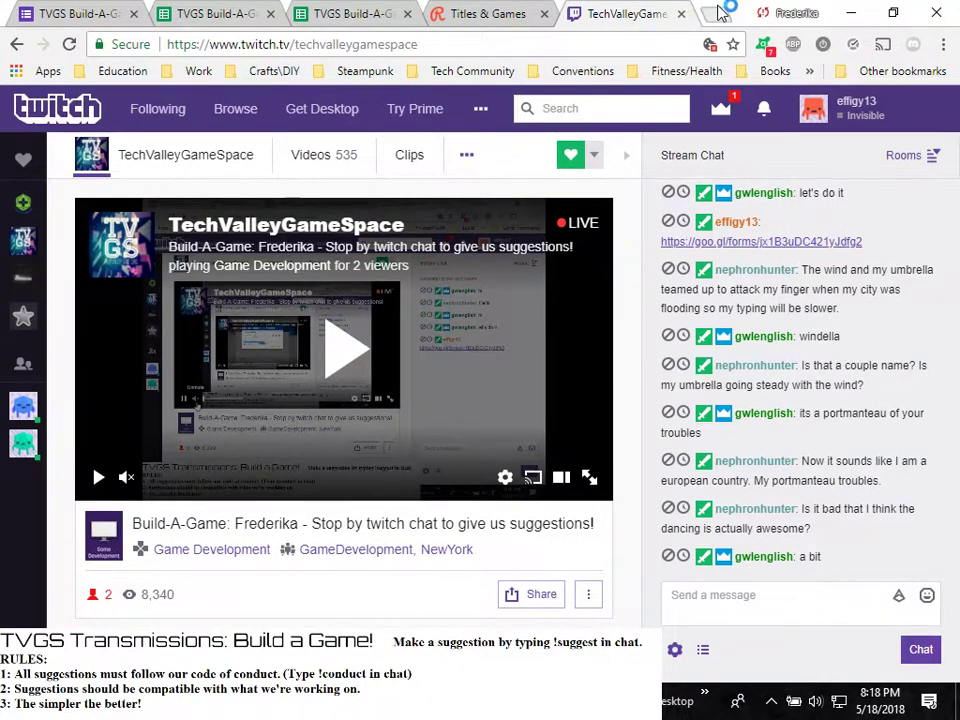
left_click(714, 14)
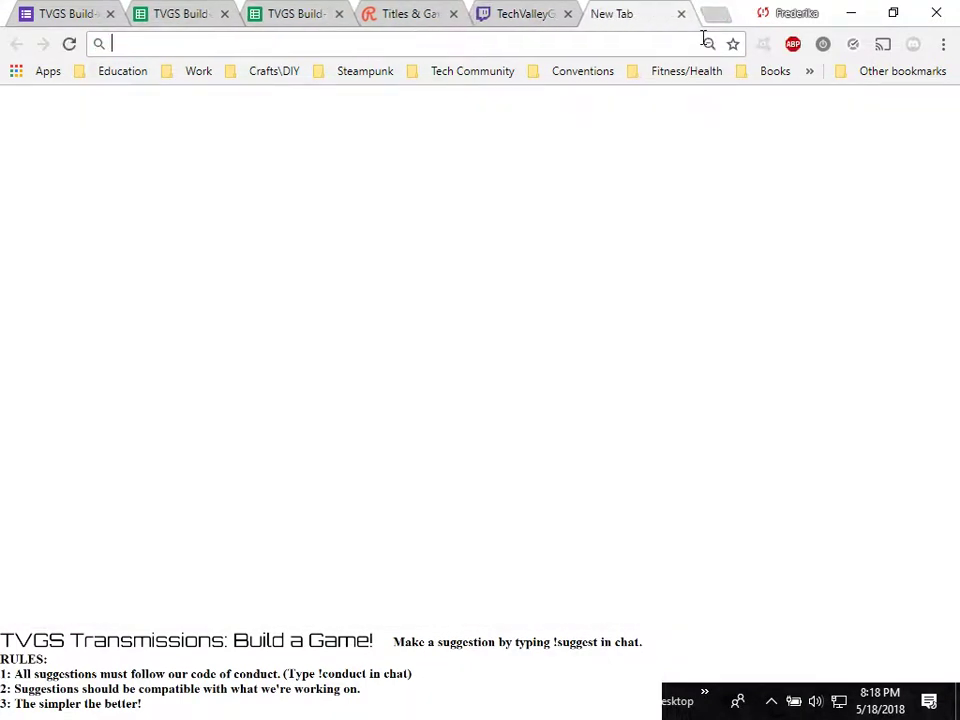
type("space")
key("BackSpace")
key("BackSpace")
key("BackSpace")
key("BackSpace")
key("BackSpace")
type("nac")
key("BackSpace")
key("BackSpace")
type("ase")
key("BackSpace")
type("a")
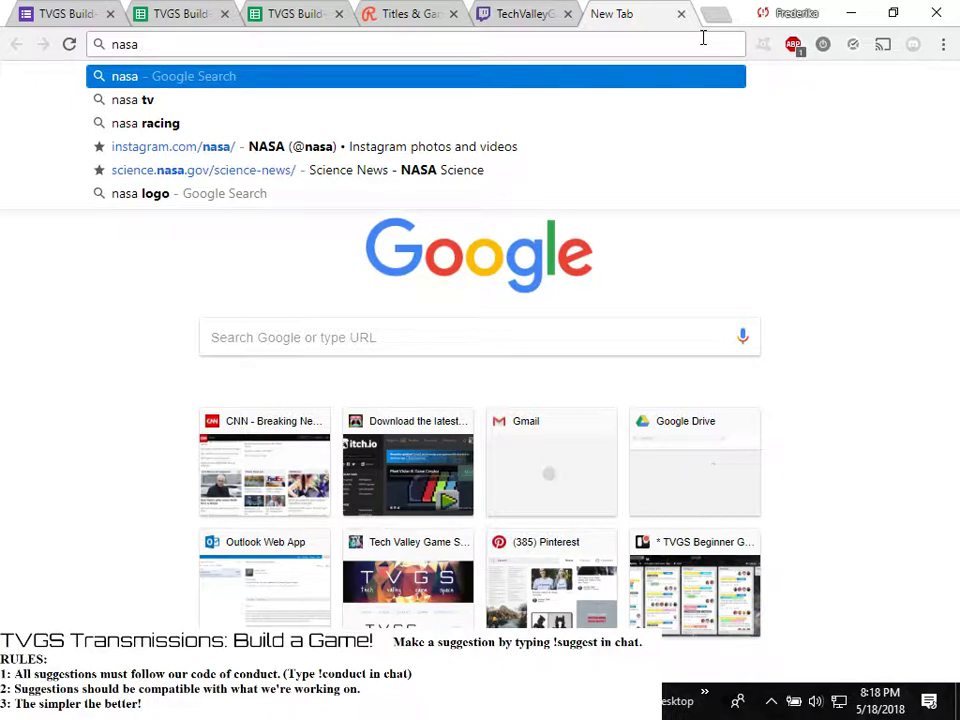
type("pic")
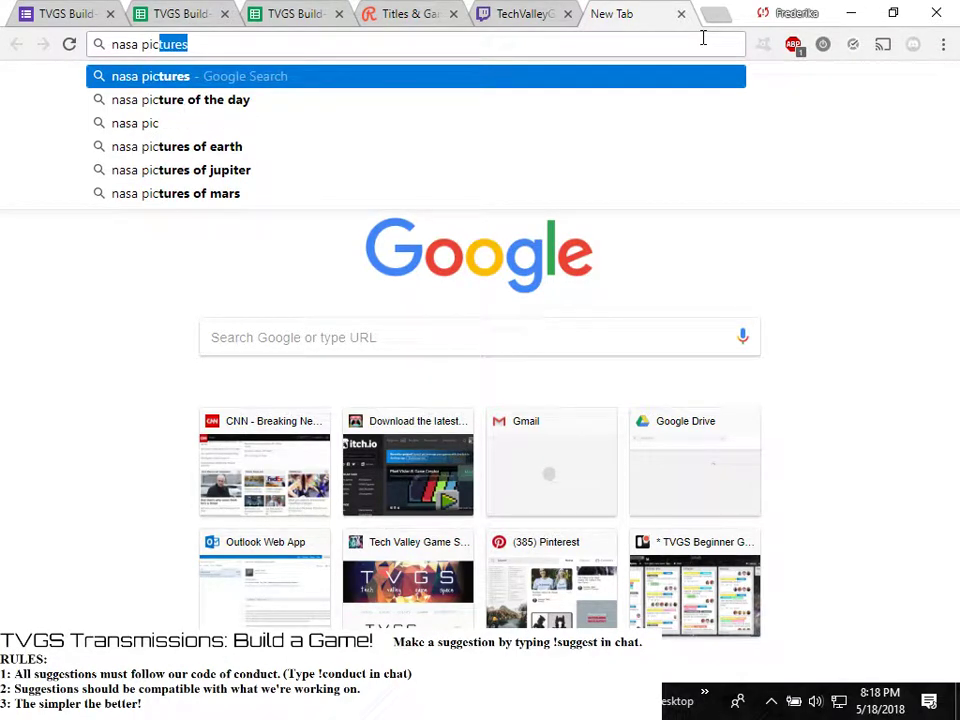
key("Down")
key("Return")
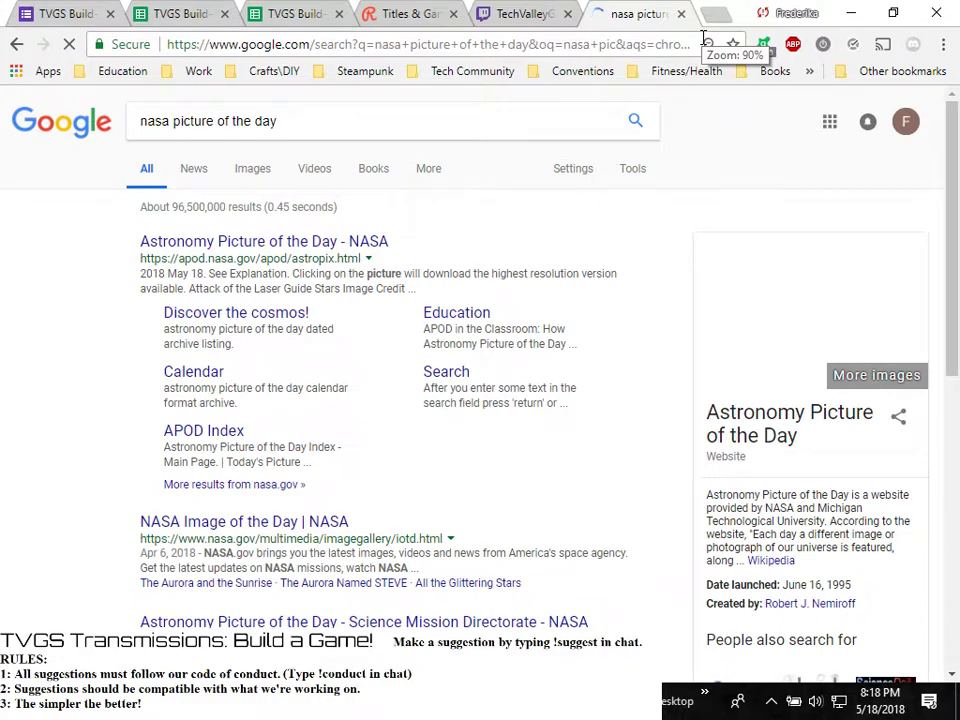
Open NASA's Astronomy Picture of the Day site and search its archive for "moon"
left_click(376, 245)
scroll(510, 468, "down", 5)
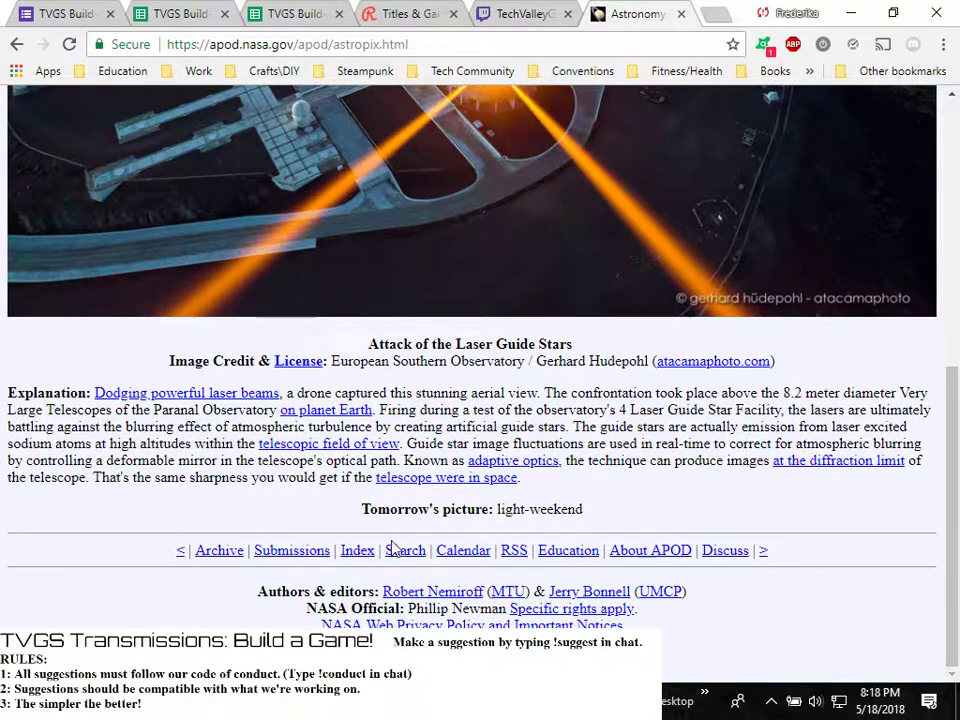
left_click(404, 550)
left_click(398, 212)
type("mon")
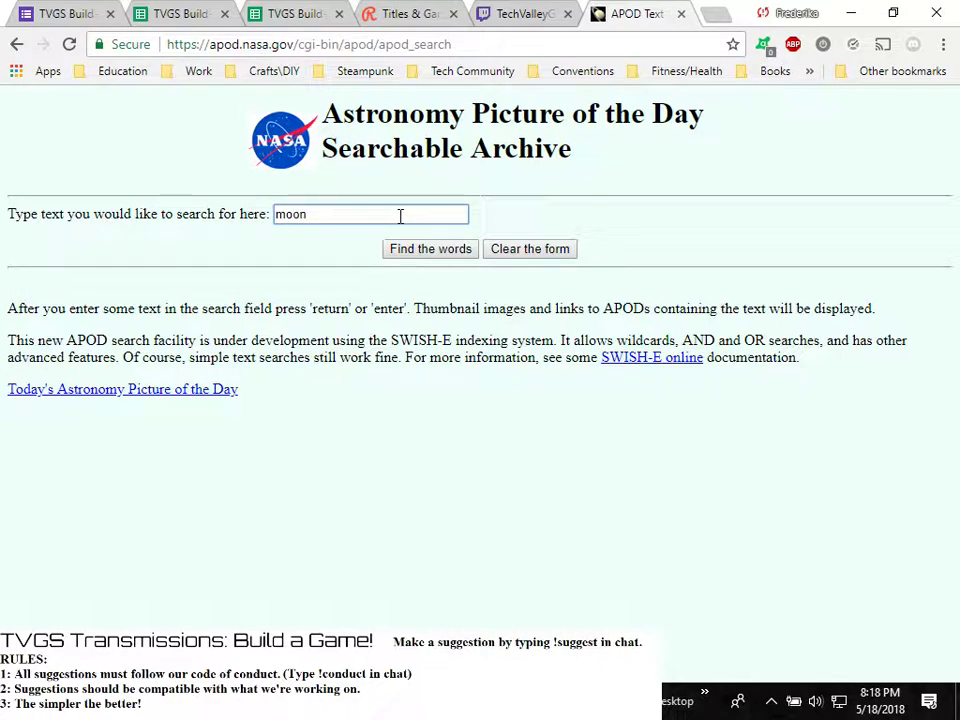
left_click(446, 256)
Open the 2017 October 25 entry "Marius Hills: Holes in the Moon" from the results and examine its picture
scroll(297, 468, "down", 3)
scroll(297, 468, "down", 10)
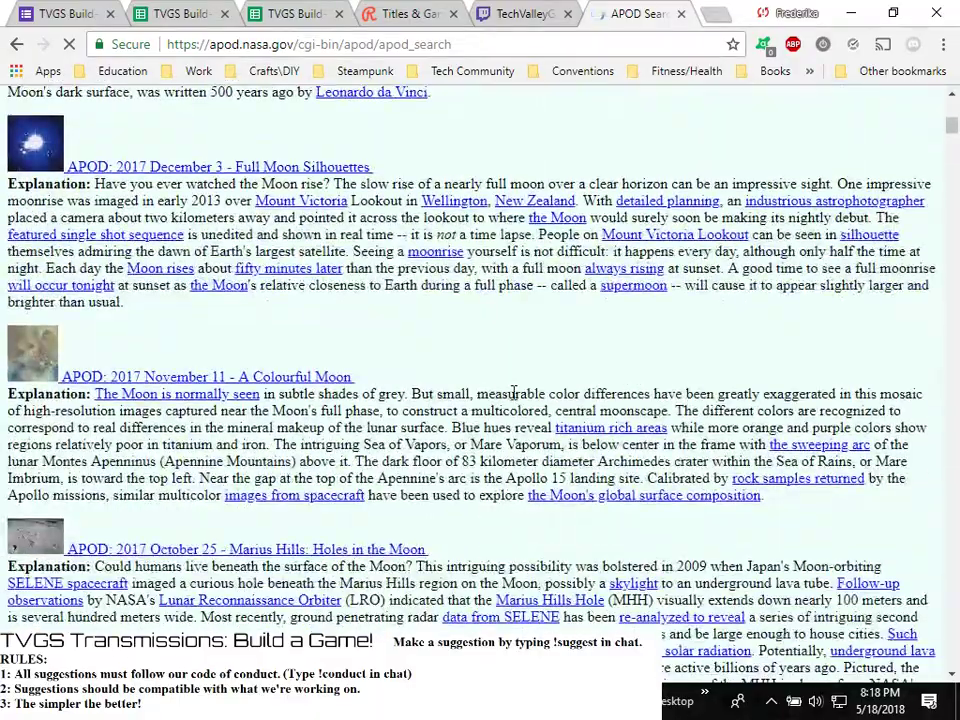
scroll(513, 393, "down", 3)
left_click(152, 270)
scroll(633, 392, "down", 1)
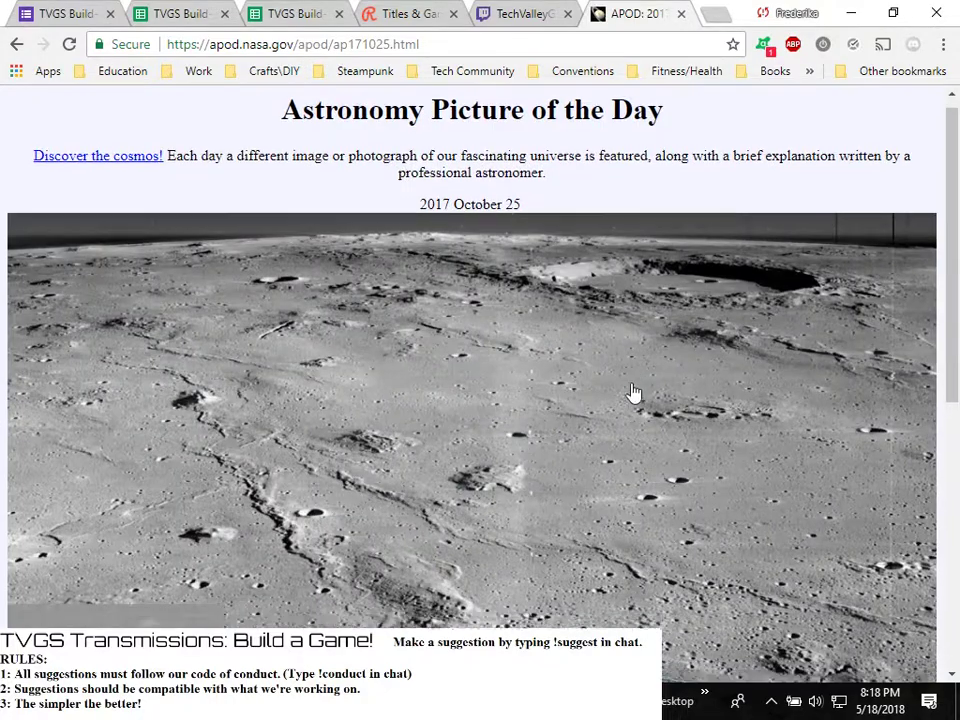
scroll(632, 392, "down", 3)
scroll(632, 392, "up", 3)
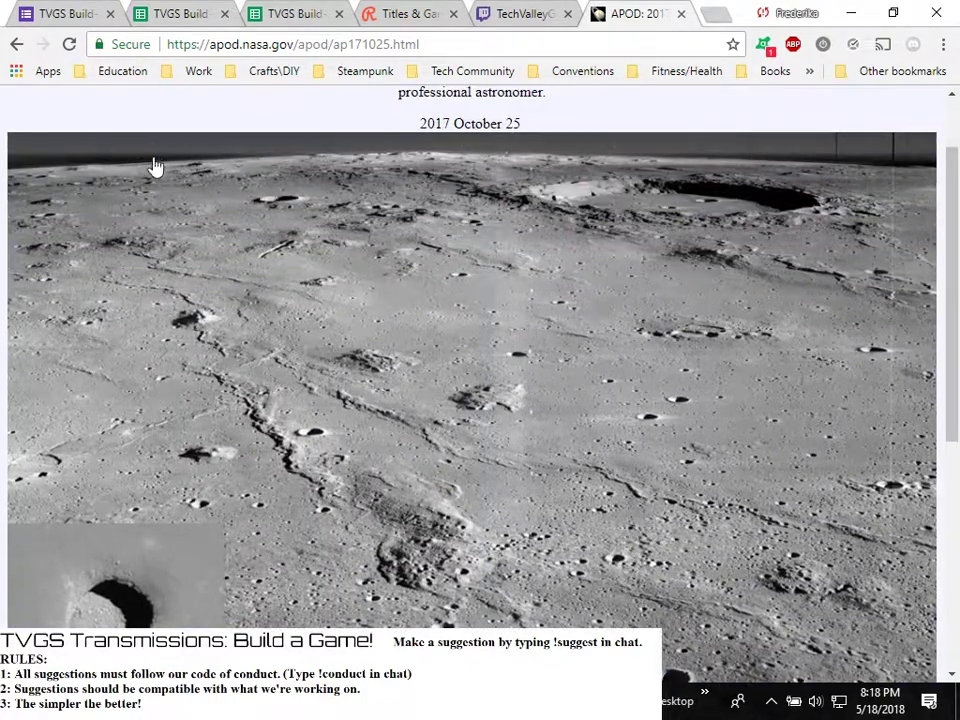
Return to the moon search results and look through the 2017 to 2014 entries for a suitable lunar surface picture
left_click(16, 44)
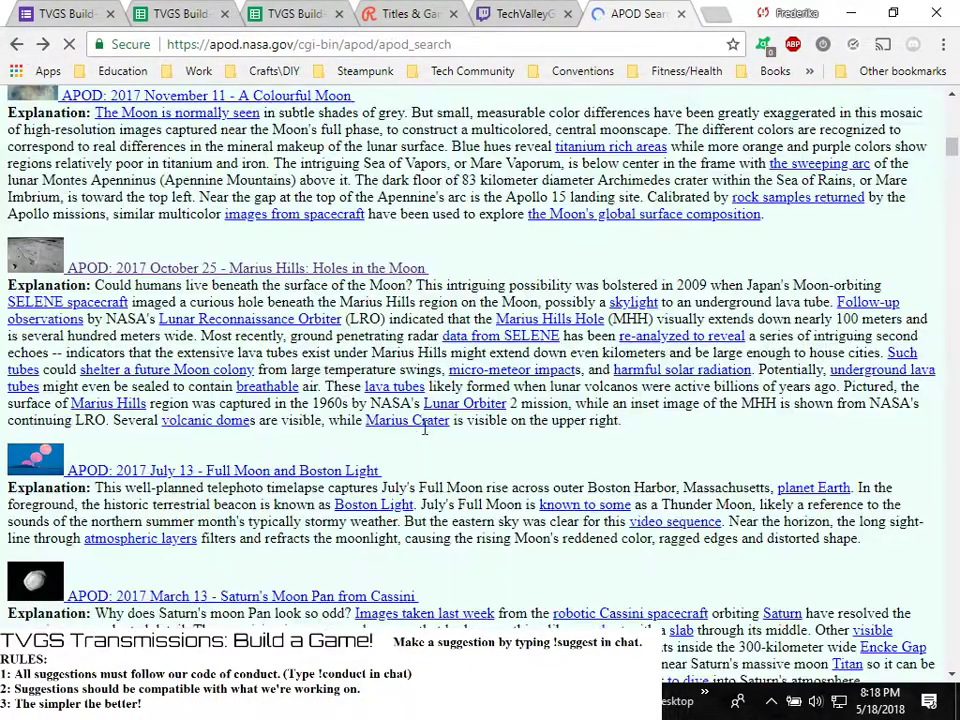
scroll(424, 428, "down", 5)
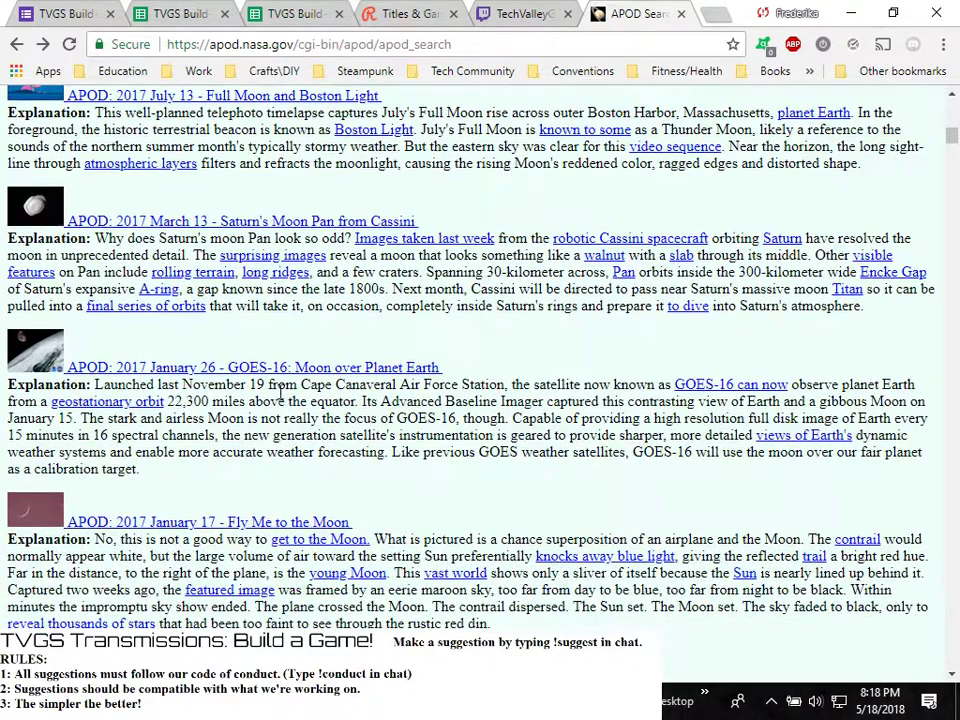
scroll(305, 372, "down", 3)
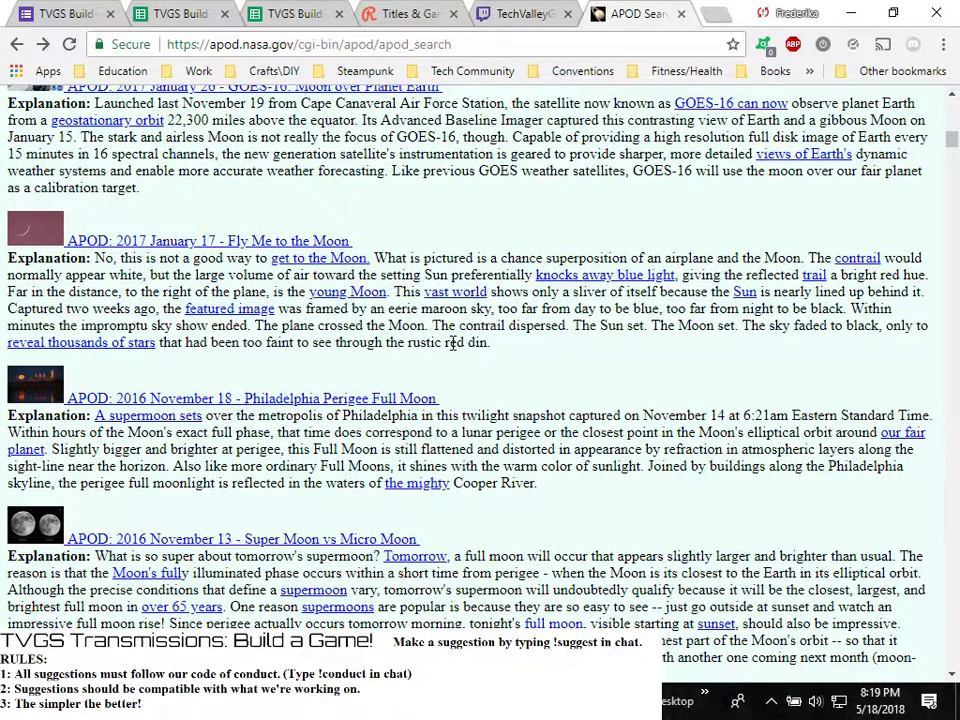
scroll(453, 343, "down", 1)
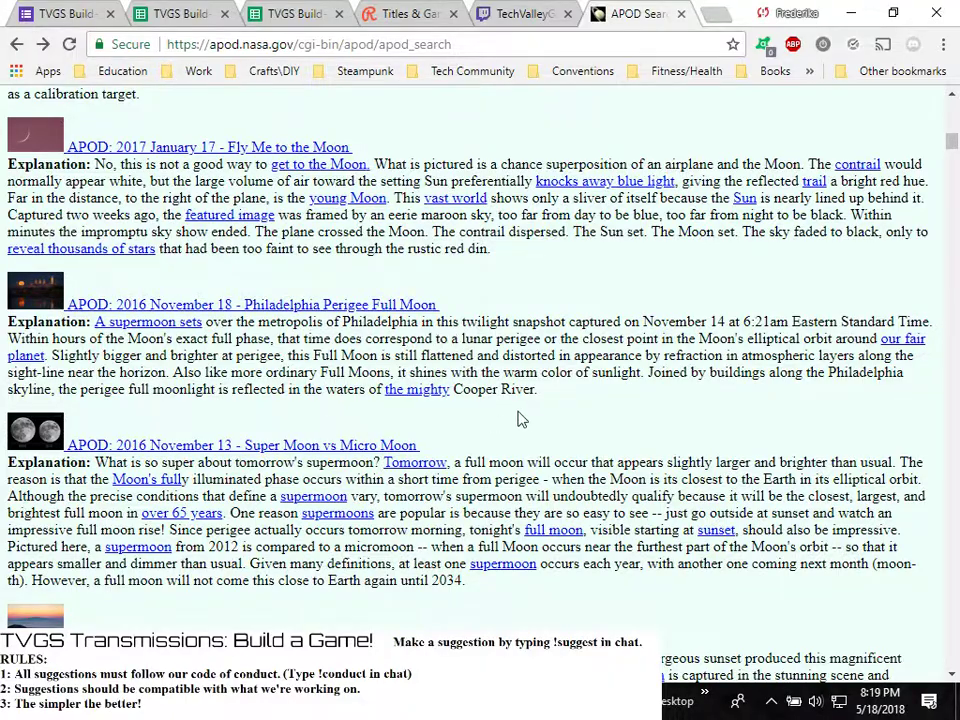
scroll(514, 419, "down", 5)
scroll(562, 413, "down", 7)
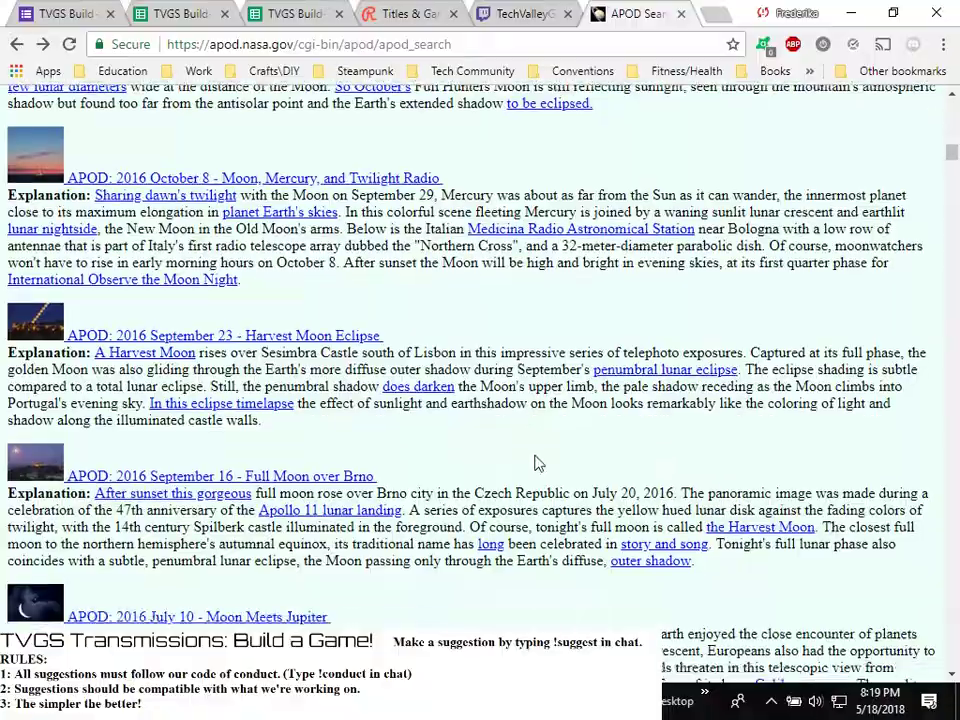
scroll(536, 456, "down", 10)
scroll(536, 456, "down", 12)
scroll(533, 458, "down", 12)
scroll(533, 452, "down", 10)
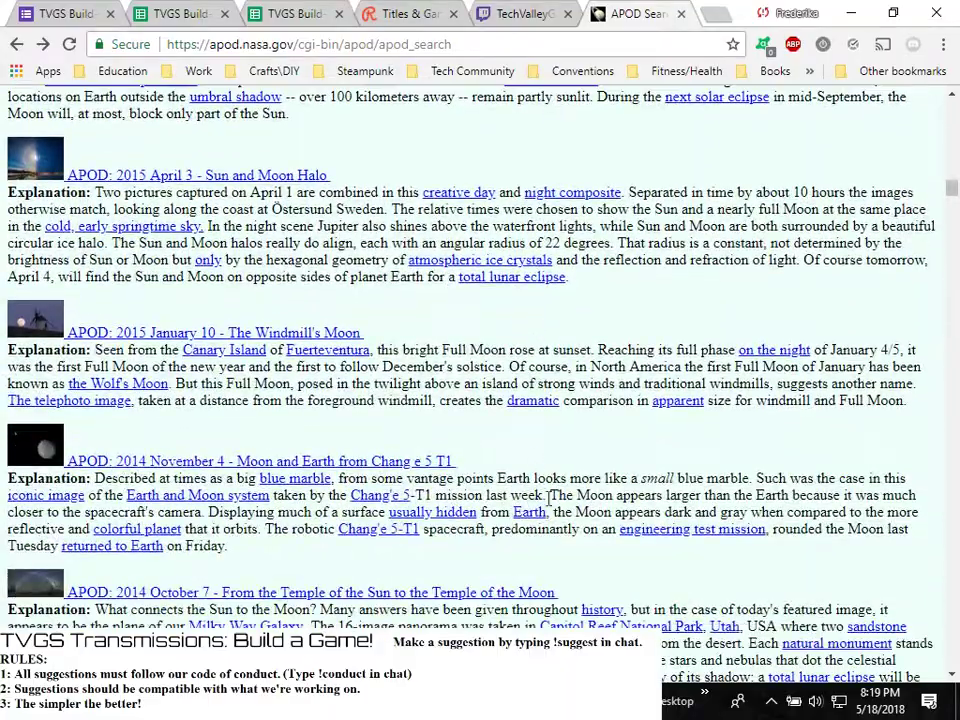
scroll(557, 554, "down", 7)
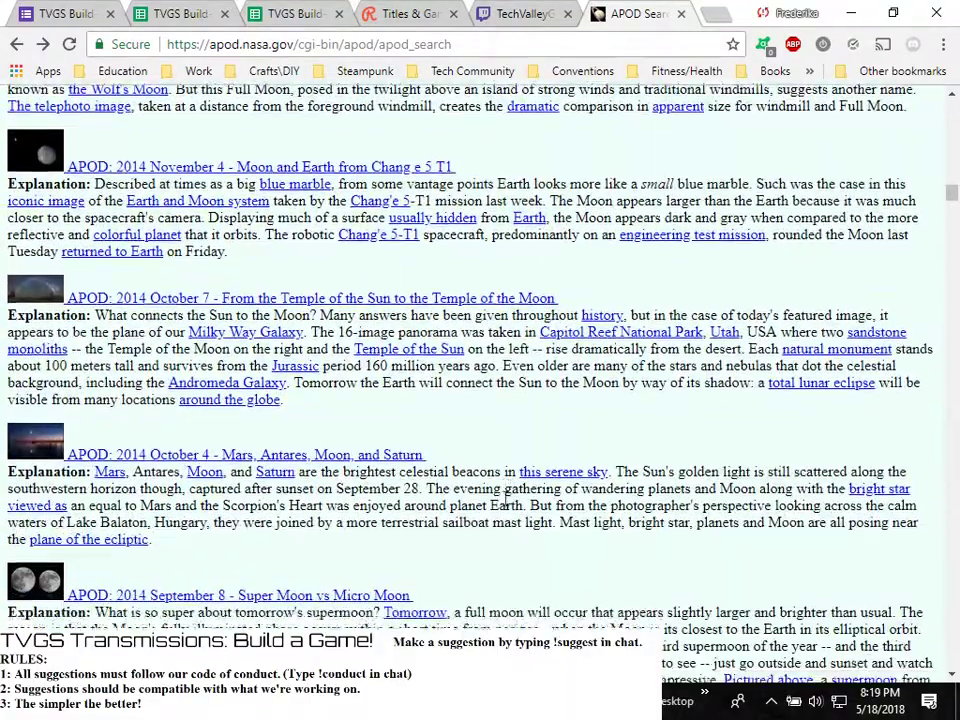
scroll(530, 500, "down", 10)
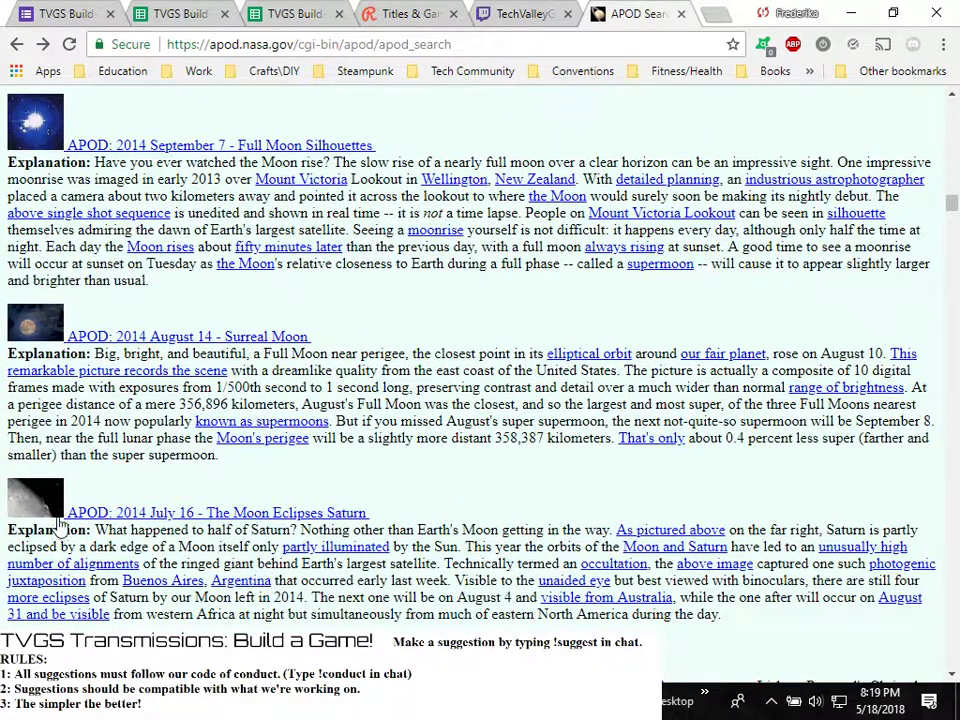
Open the 2014 July 16 entry "The Moon Eclipses Saturn" and examine the whole picture
left_click(40, 502)
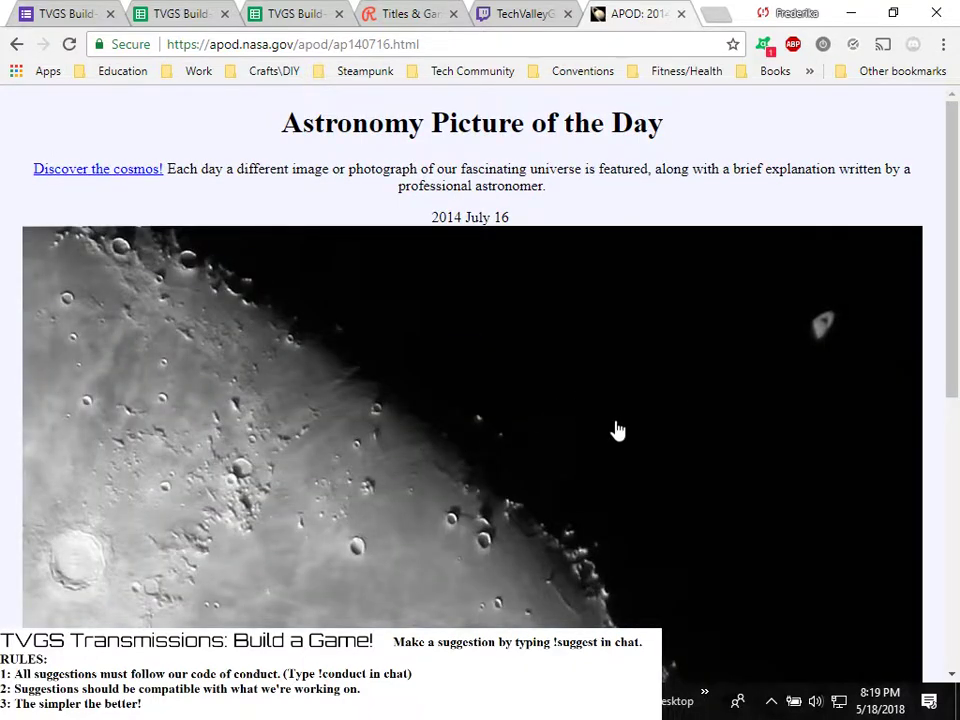
scroll(643, 414, "down", 6)
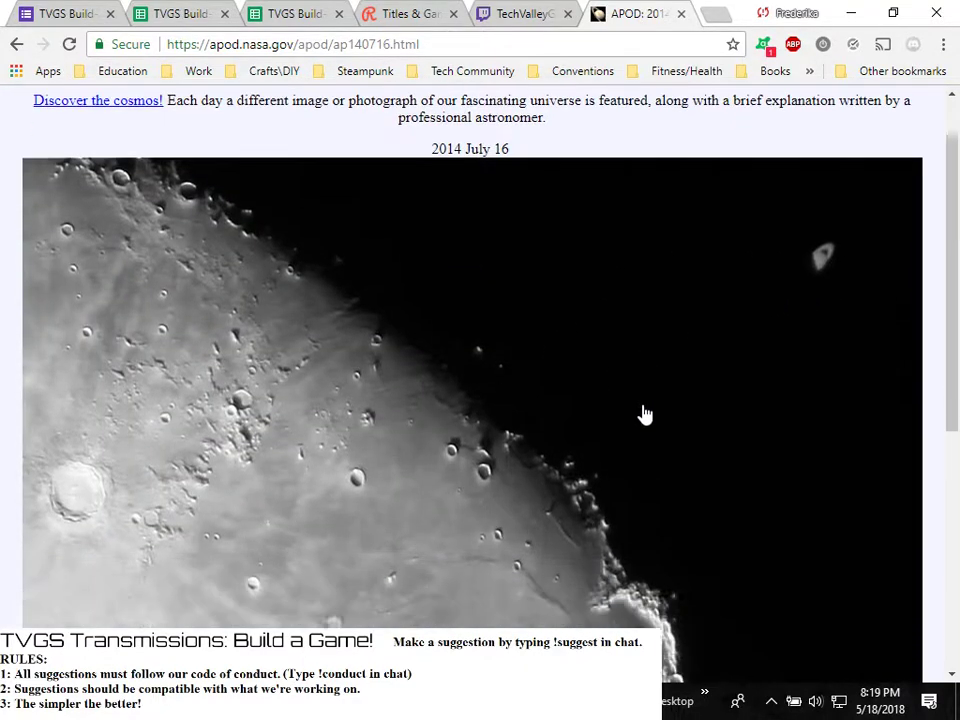
scroll(643, 414, "up", 3)
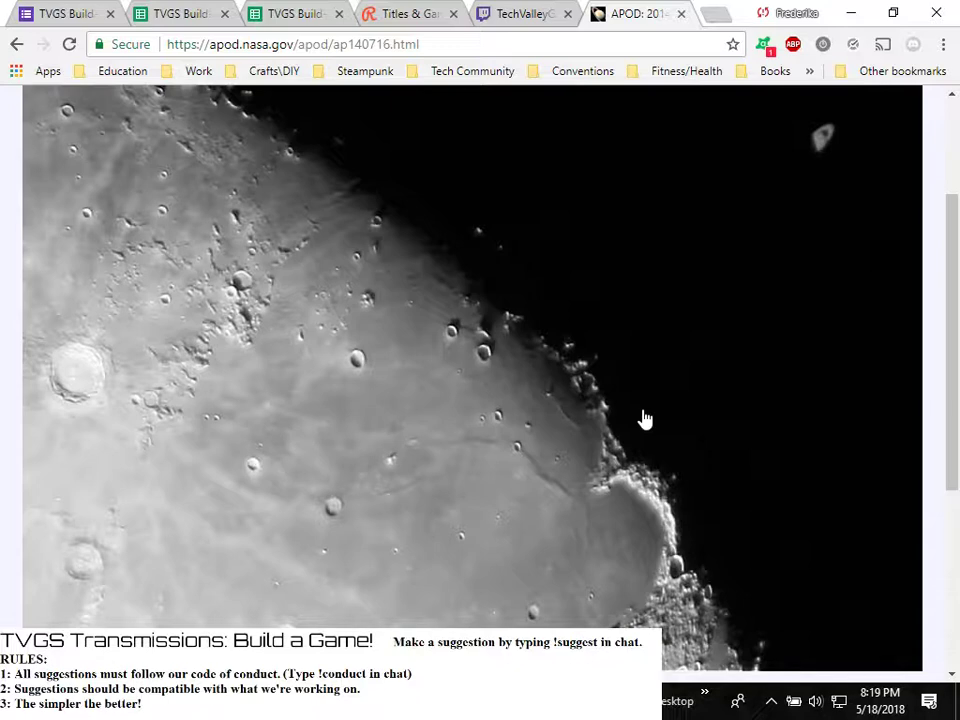
scroll(675, 415, "down", 3)
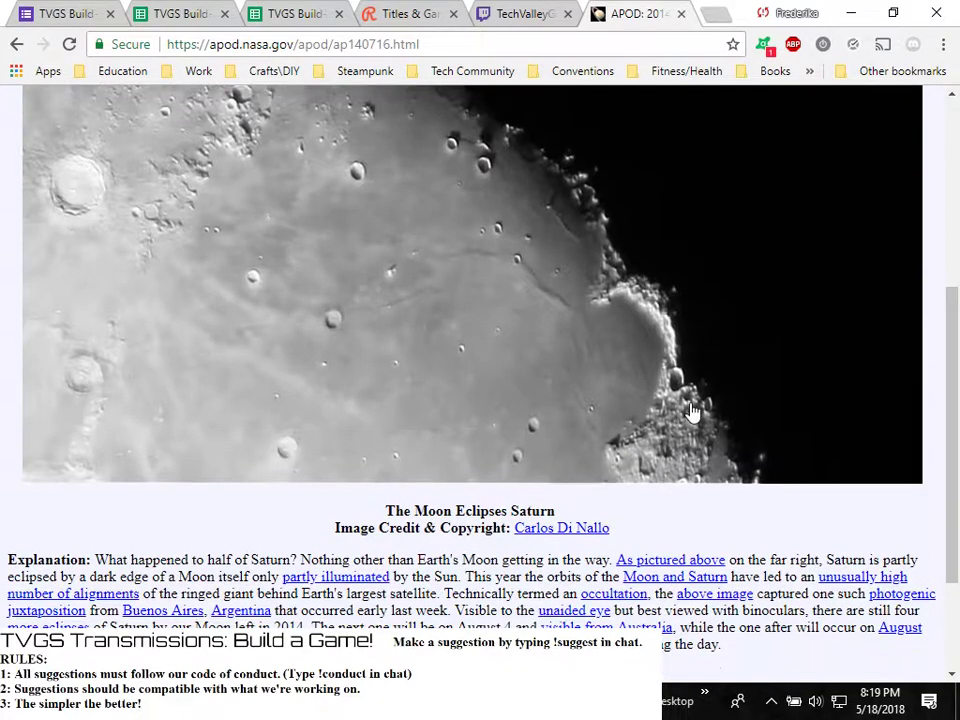
scroll(720, 405, "up", 1)
scroll(741, 400, "up", 2)
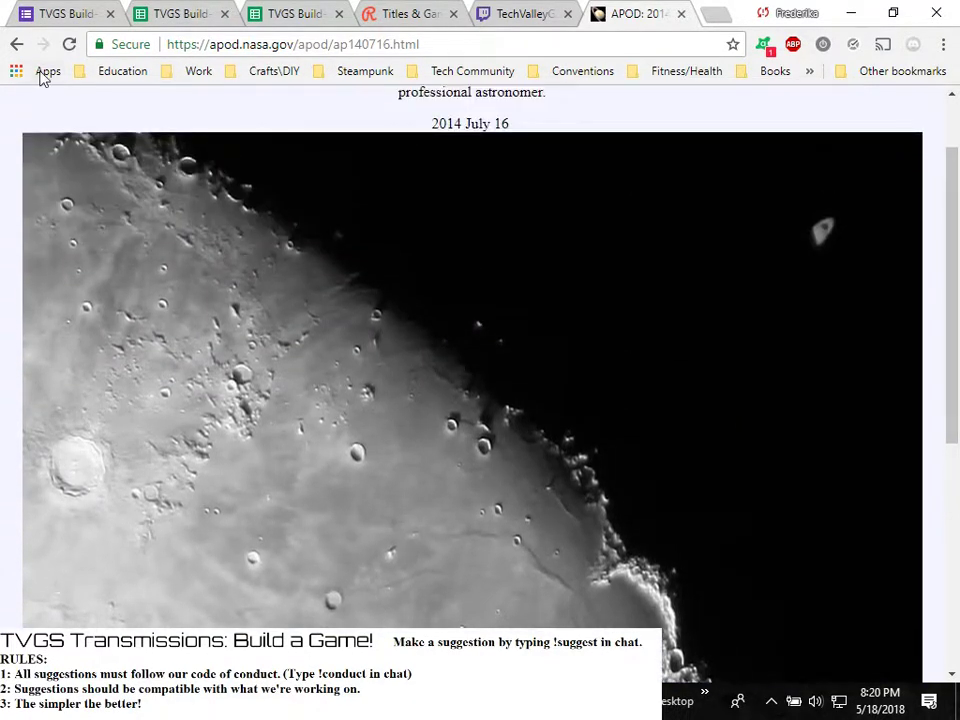
Go back to the archive results and examine the older moon entries from June 2014 down to April 2013
left_click(17, 44)
scroll(435, 392, "down", 3)
scroll(435, 392, "down", 4)
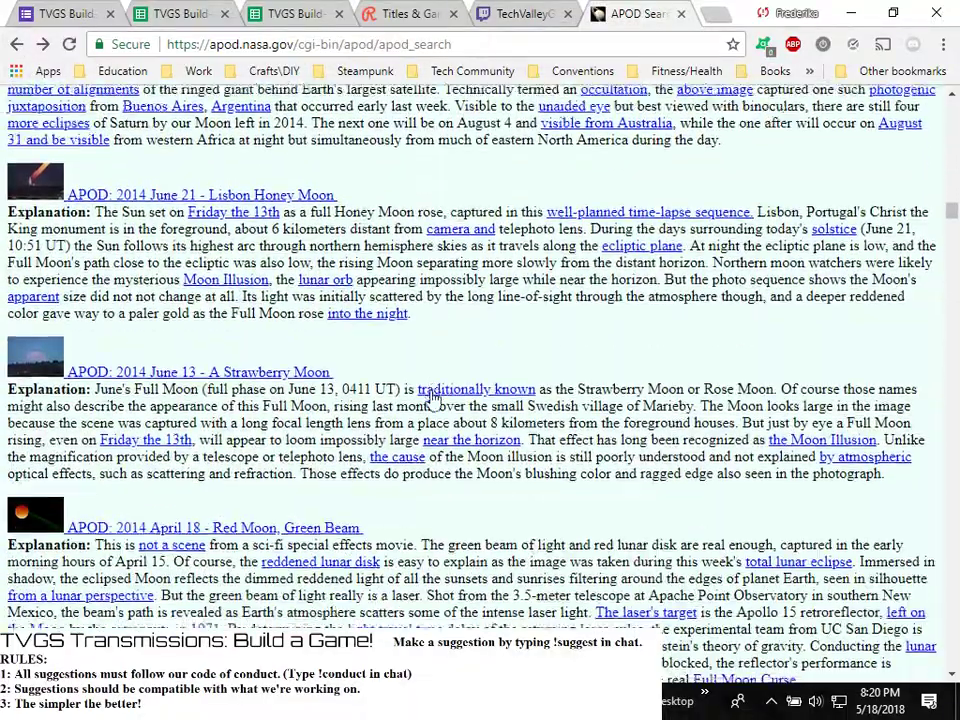
scroll(432, 393, "down", 3)
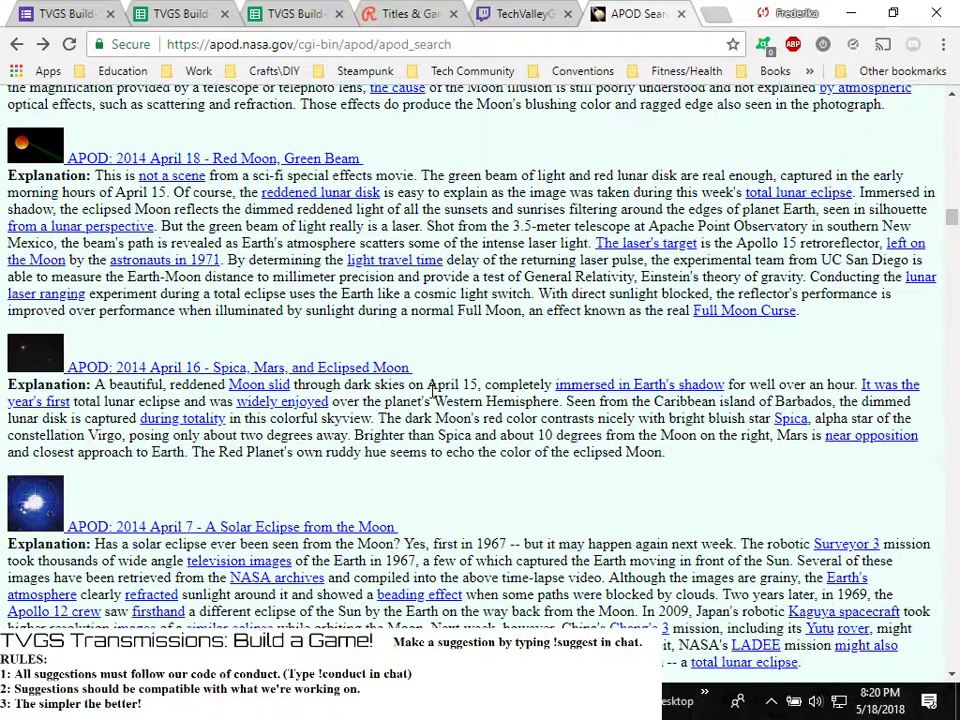
scroll(433, 394, "down", 1)
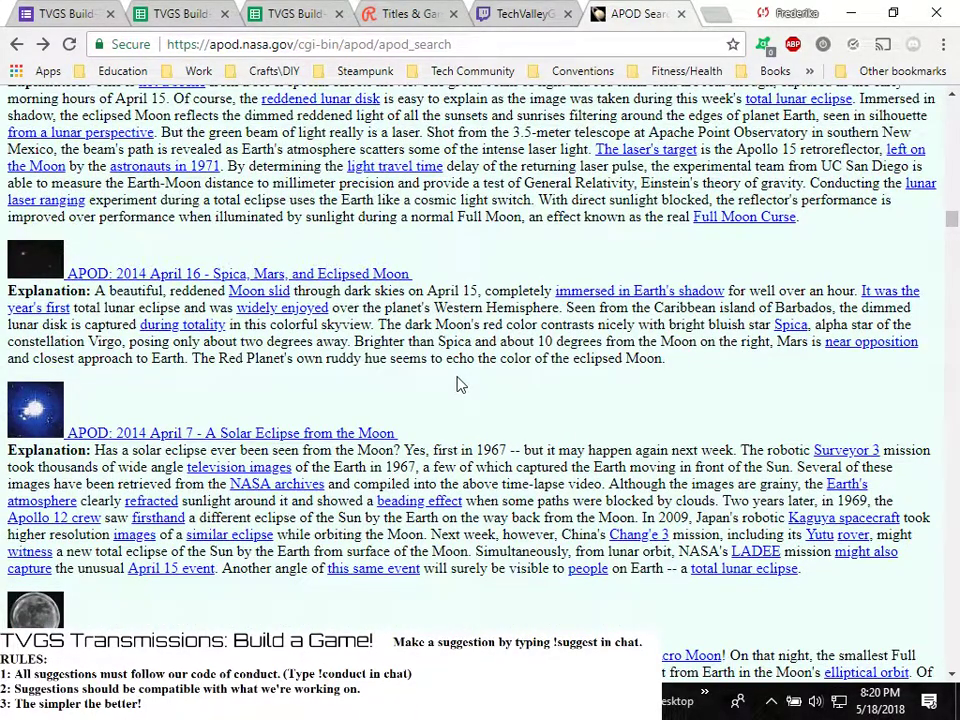
scroll(459, 387, "down", 1)
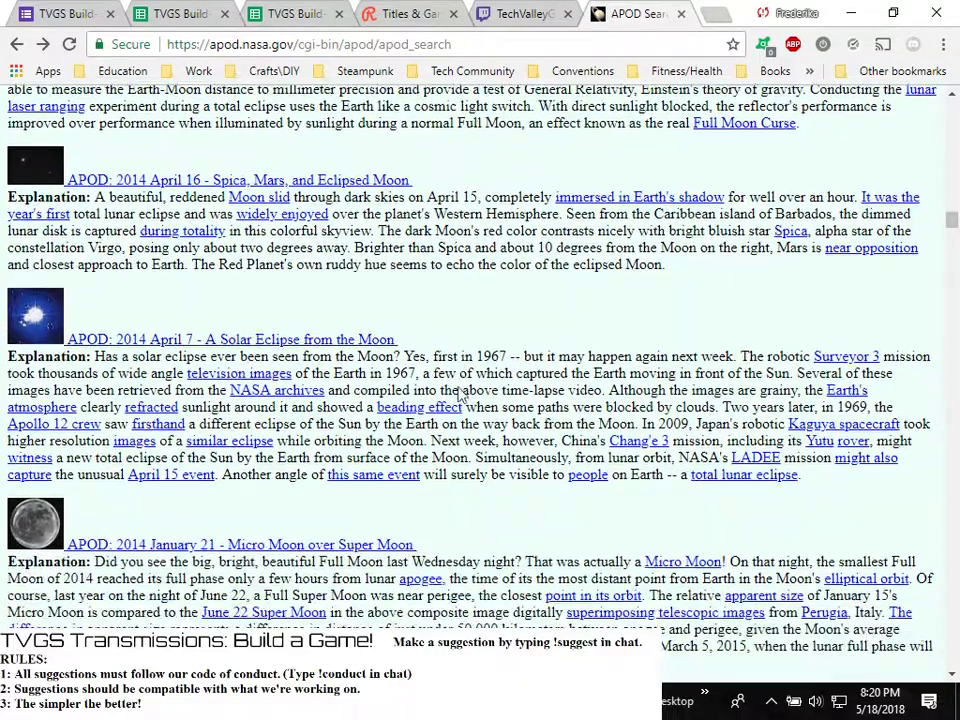
scroll(527, 505, "down", 2)
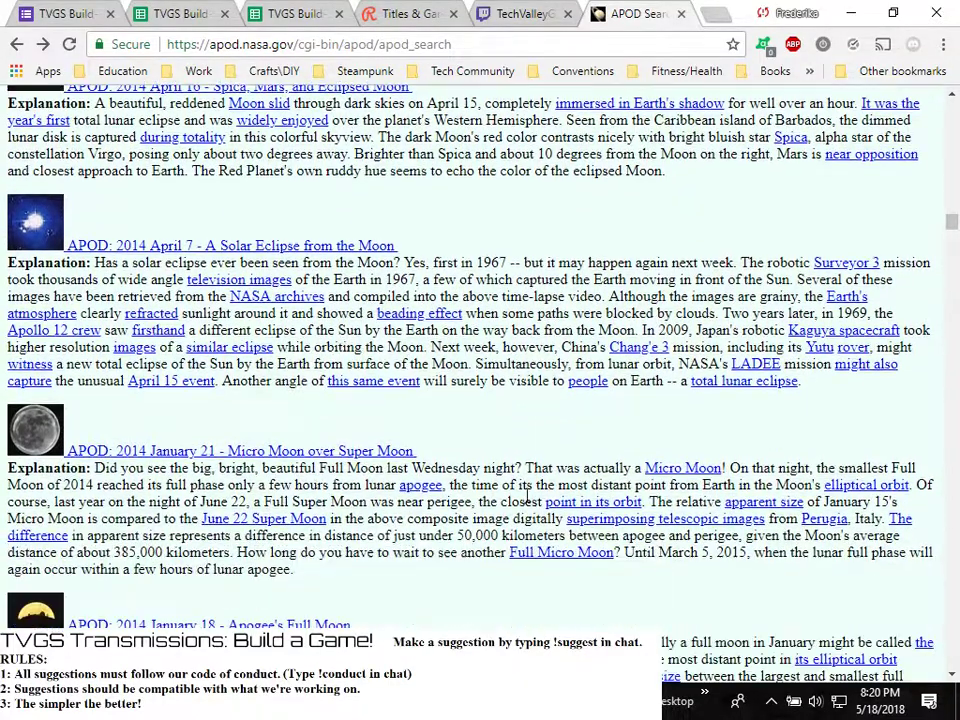
scroll(525, 528, "down", 7)
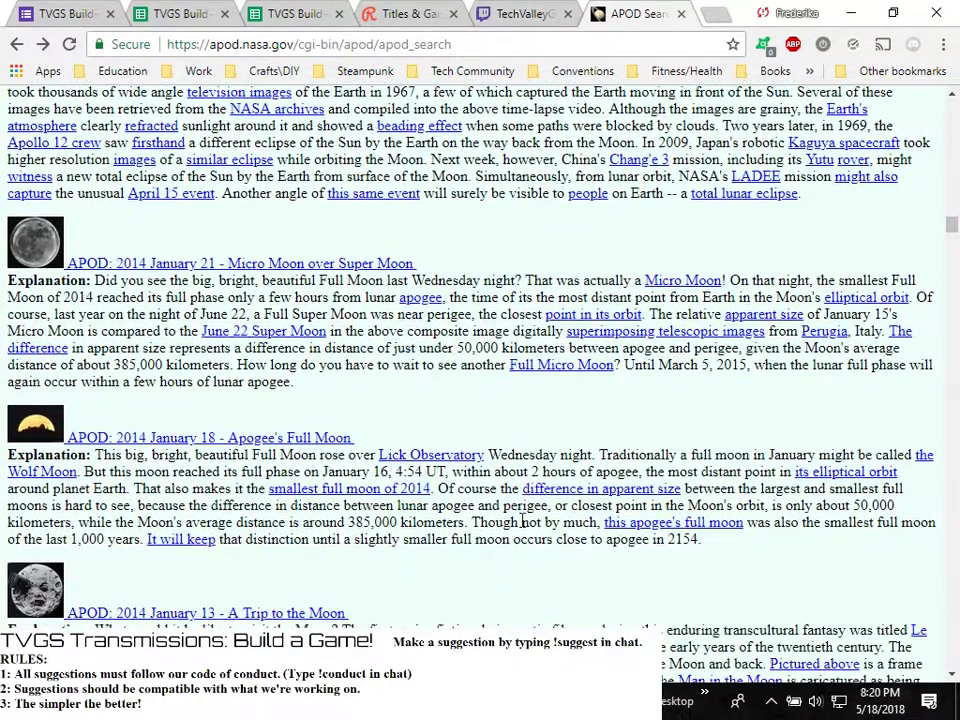
scroll(520, 530, "down", 6)
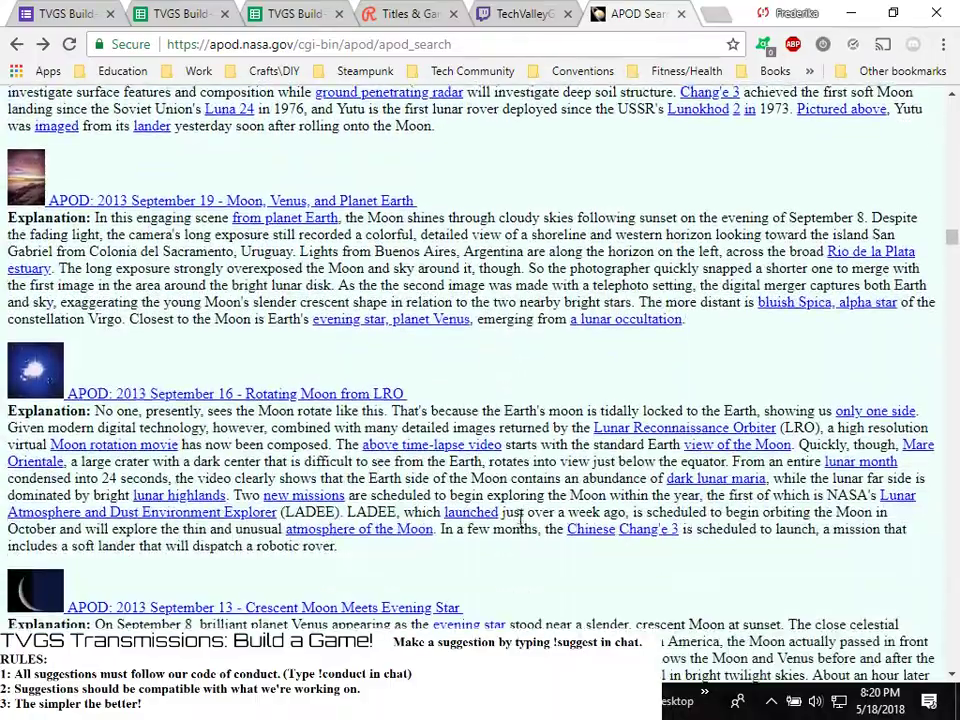
scroll(507, 524, "down", 7)
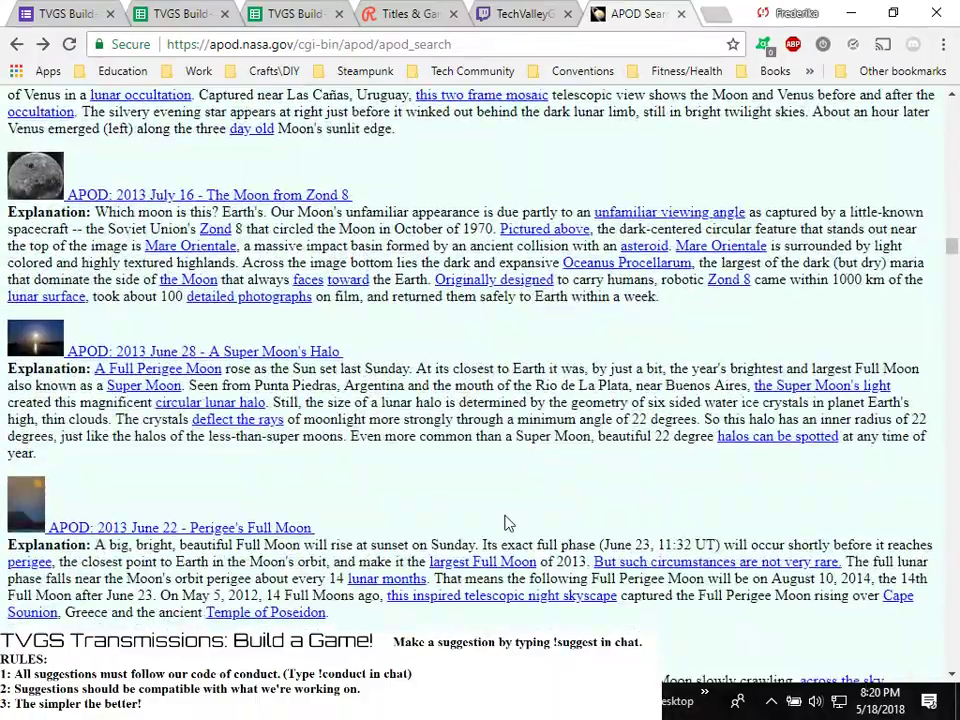
scroll(505, 525, "down", 1)
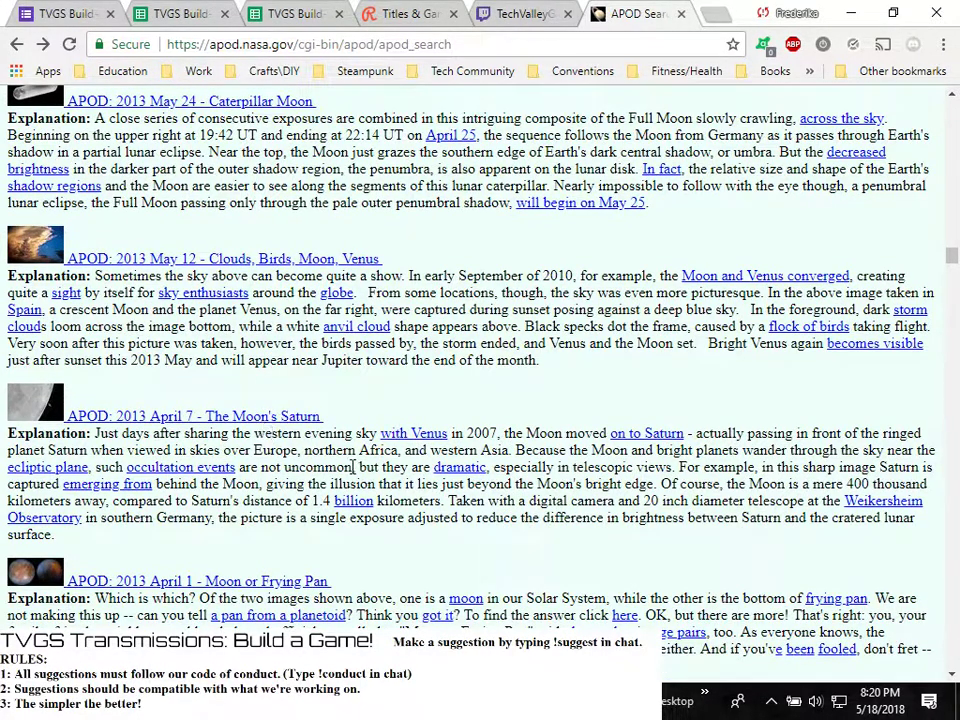
Open the 2013 April 7 entry "The Moon's Saturn" and examine its picture of the Moon and Saturn
left_click(268, 420)
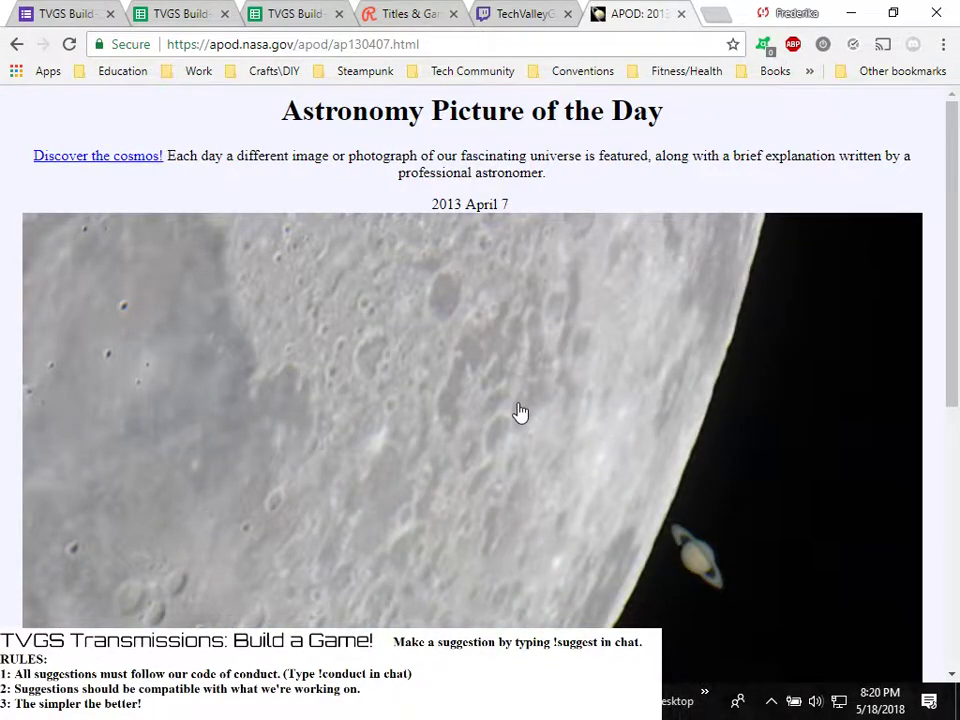
scroll(530, 415, "down", 4)
scroll(541, 417, "up", 2)
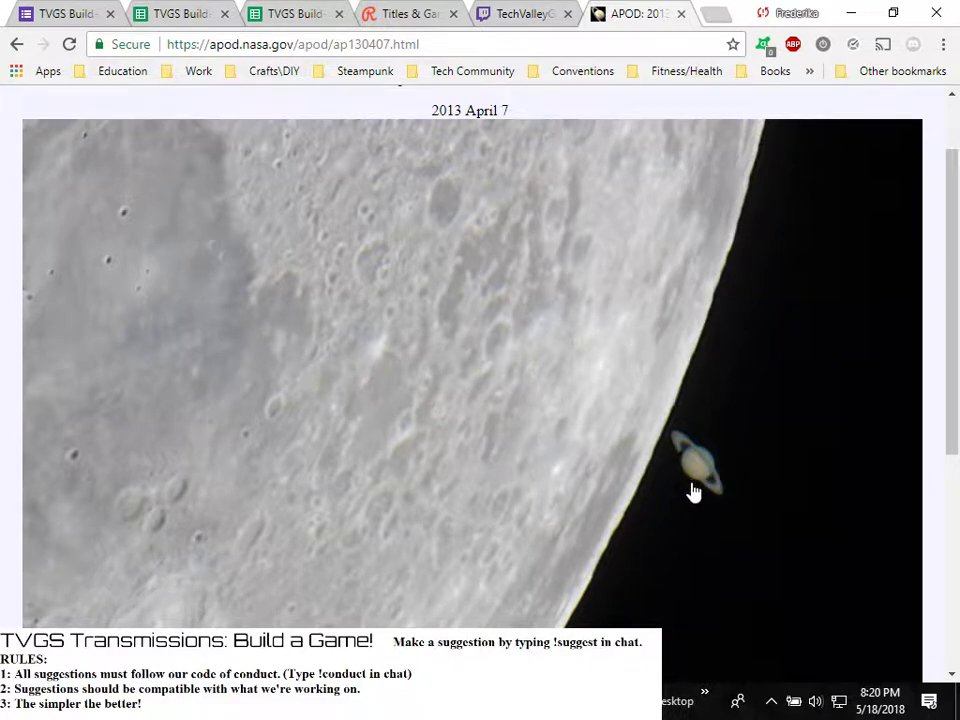
scroll(775, 420, "down", 3)
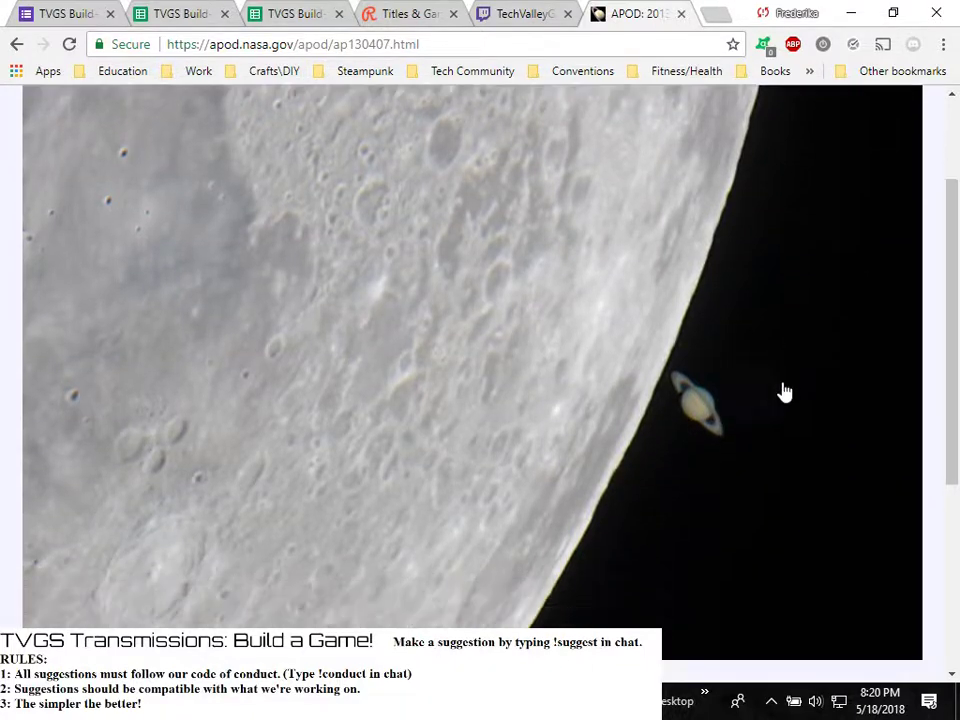
Return to the moon search results and look through the entries from late 2012 back to December 2009 for a suitable surface picture
scroll(485, 410, "up", 1)
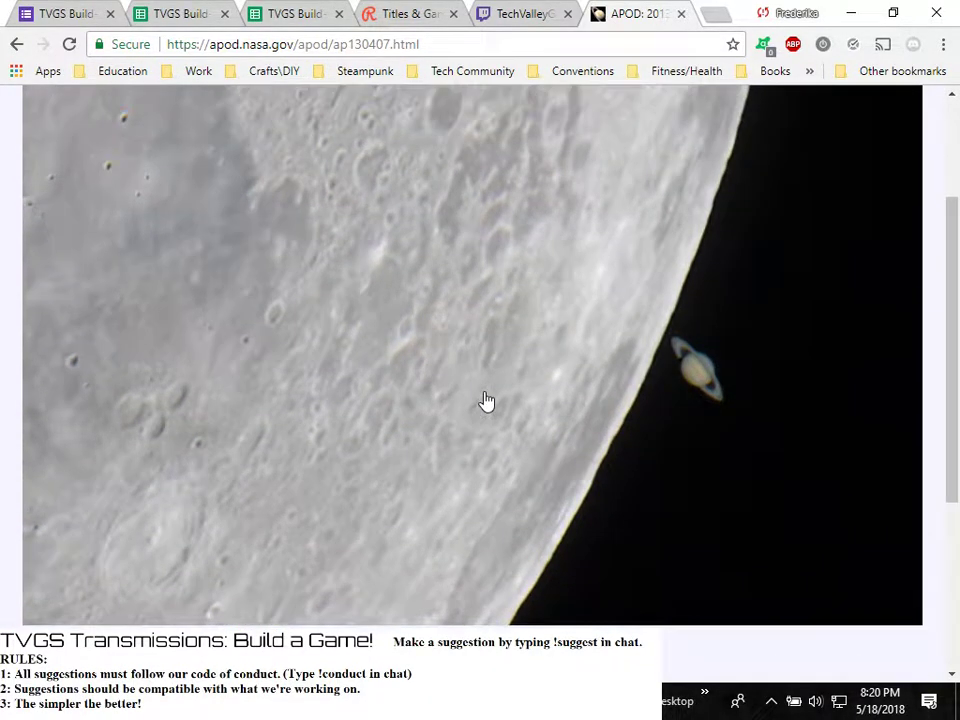
scroll(485, 400, "up", 1)
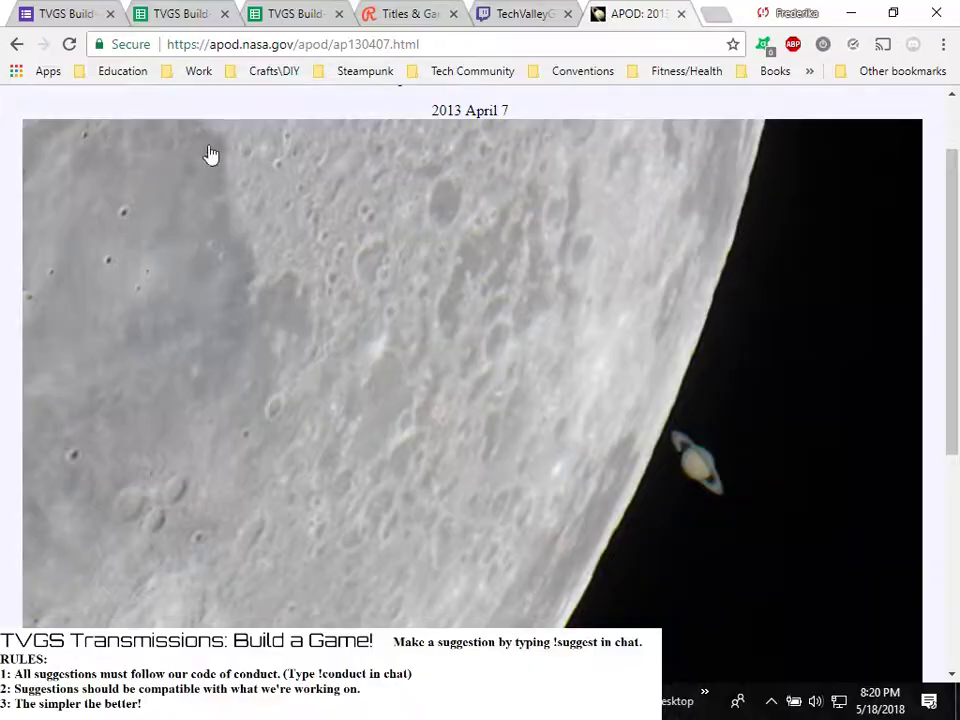
left_click(16, 44)
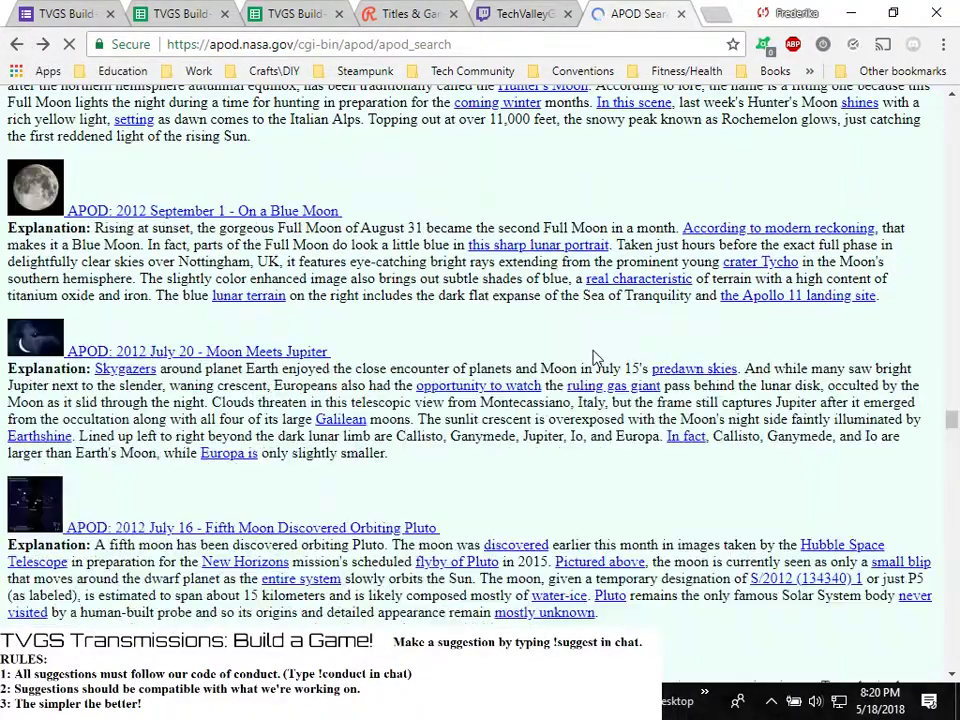
scroll(490, 452, "down", 8)
scroll(490, 455, "down", 5)
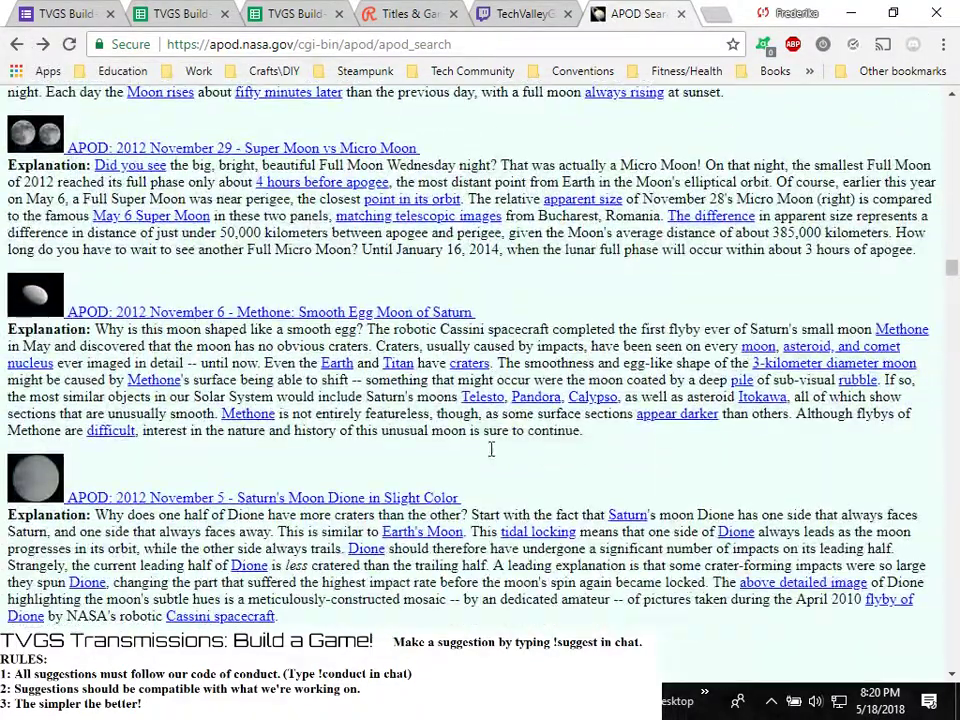
scroll(490, 458, "down", 10)
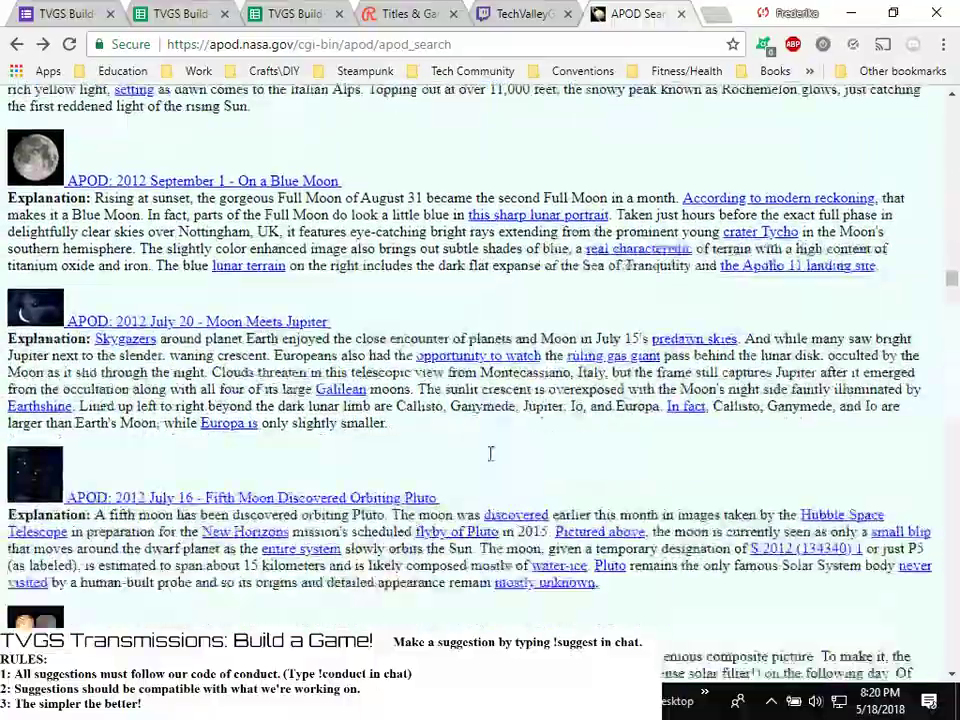
scroll(490, 455, "down", 10)
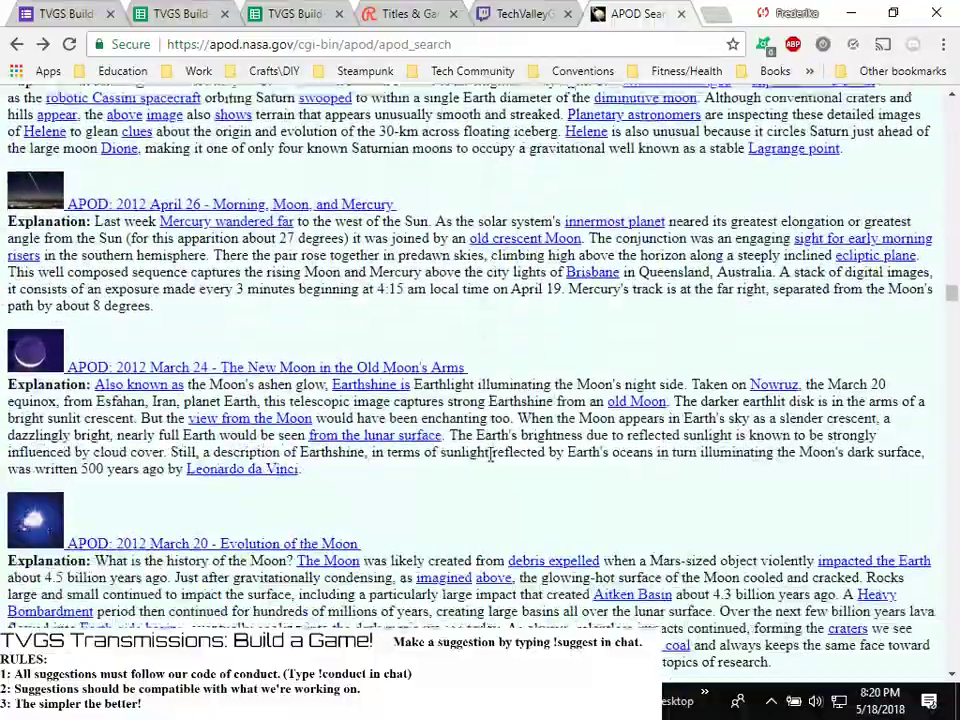
scroll(490, 455, "down", 10)
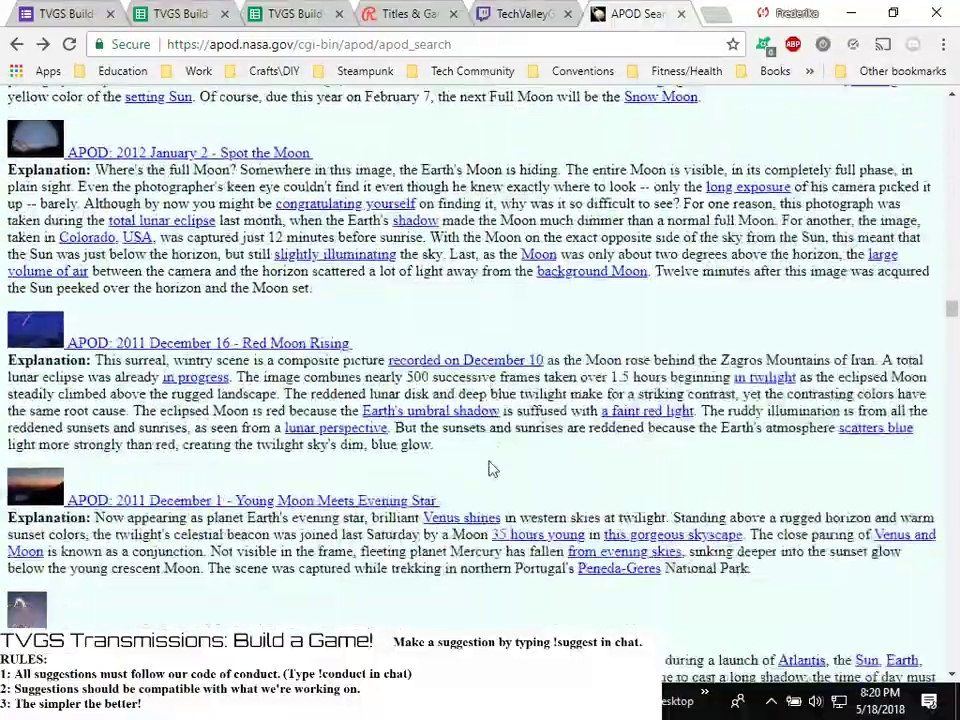
scroll(491, 462, "down", 10)
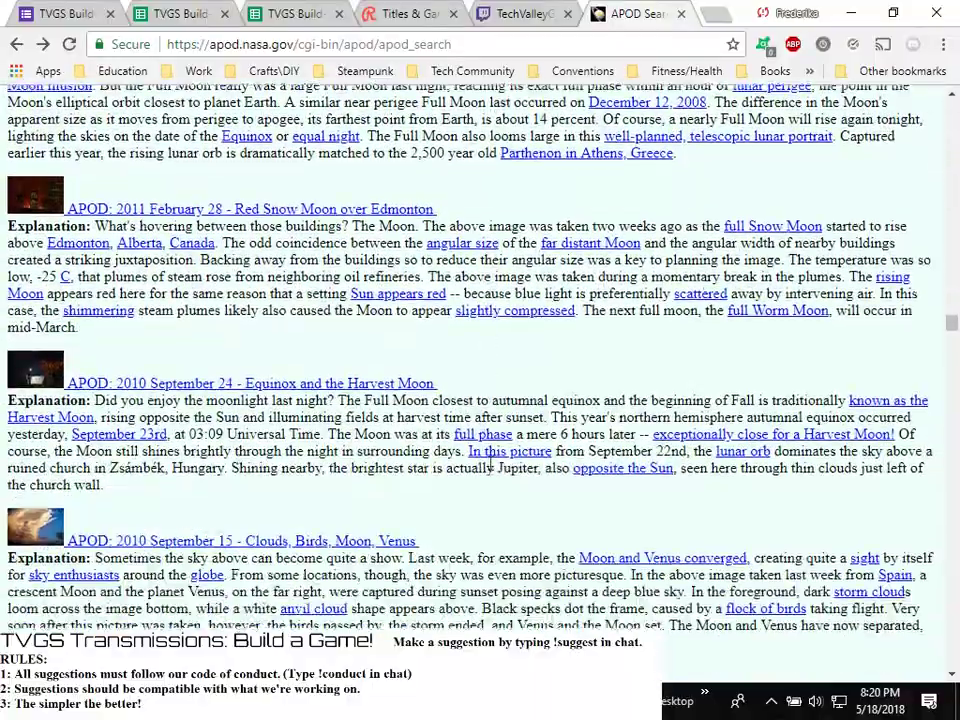
scroll(500, 462, "down", 10)
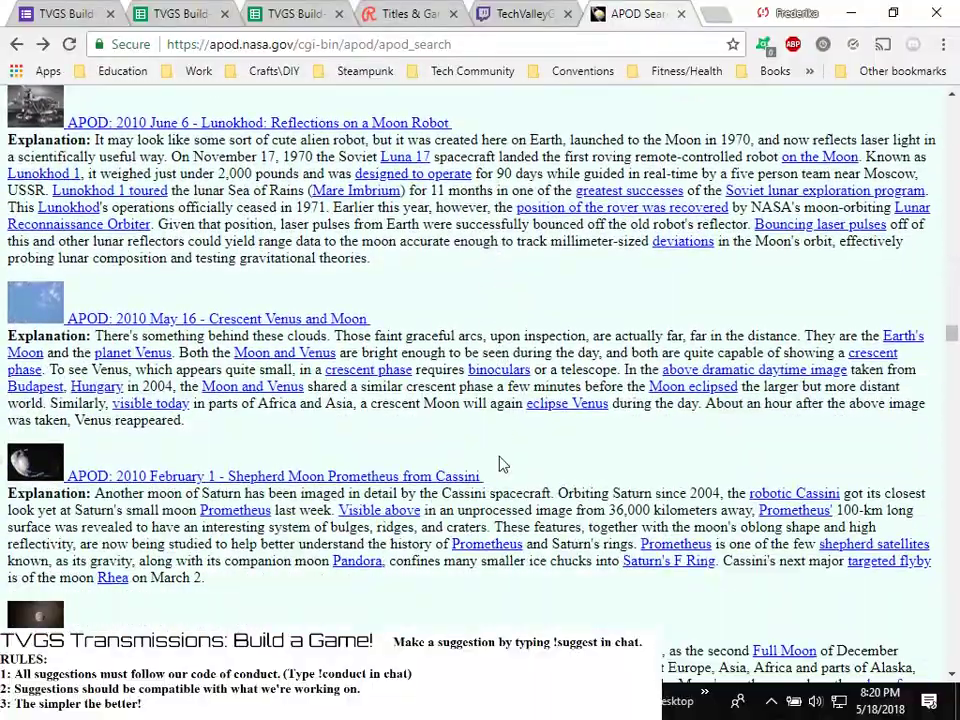
scroll(500, 463, "down", 3)
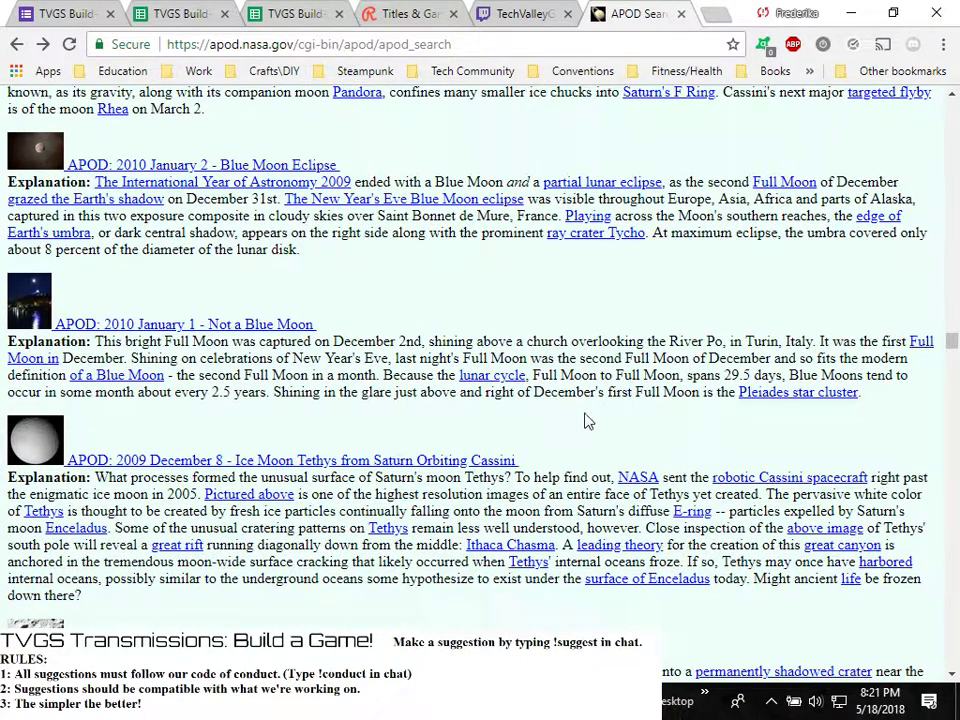
Open the 2009 December 8 entry "Ice Moon Tethys from Saturn Orbiting Cassini" and examine the whole picture
left_click(479, 461)
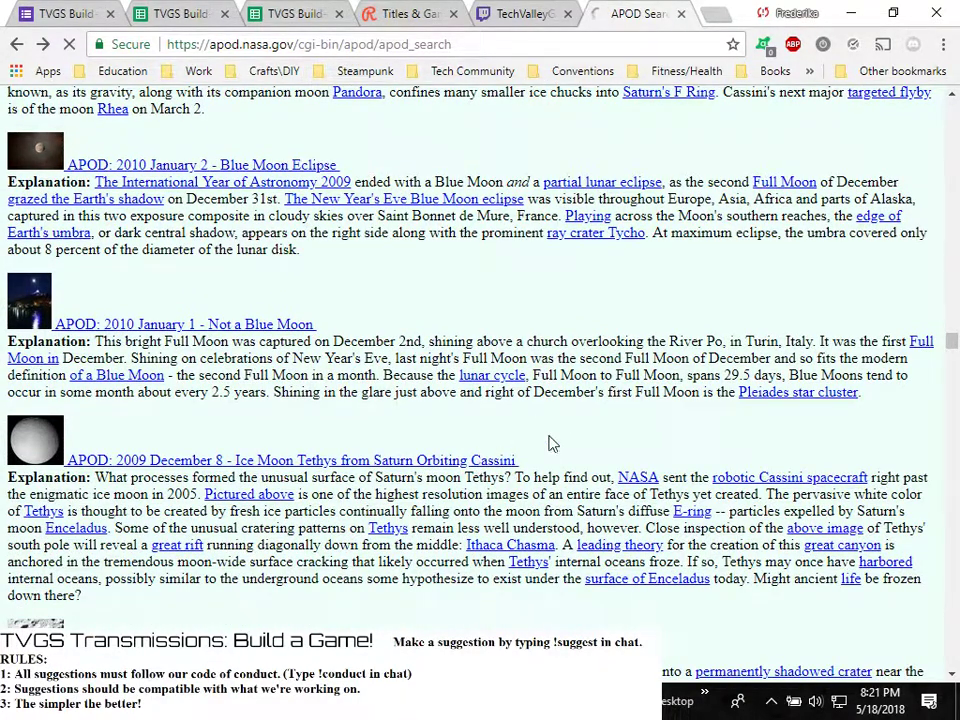
scroll(600, 400, "down", 2)
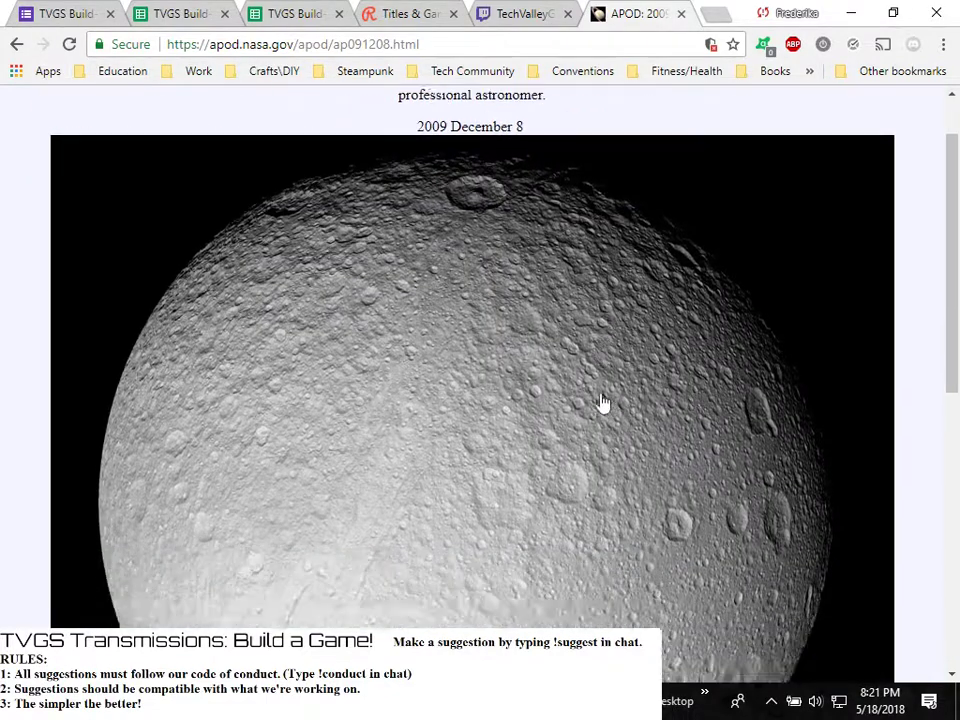
scroll(602, 402, "down", 4)
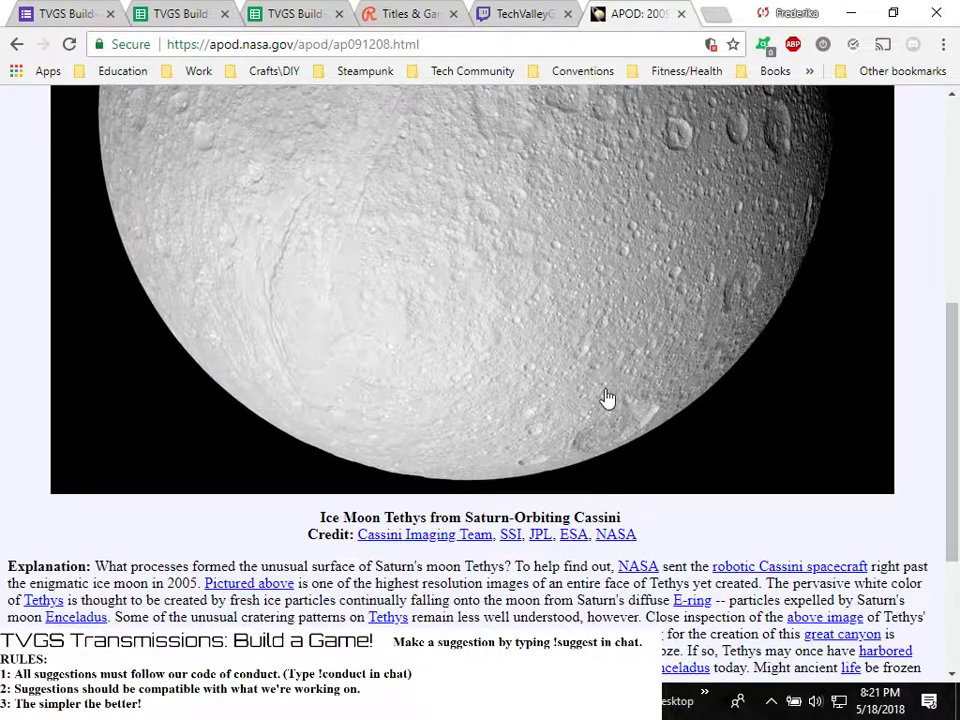
scroll(607, 398, "up", 3)
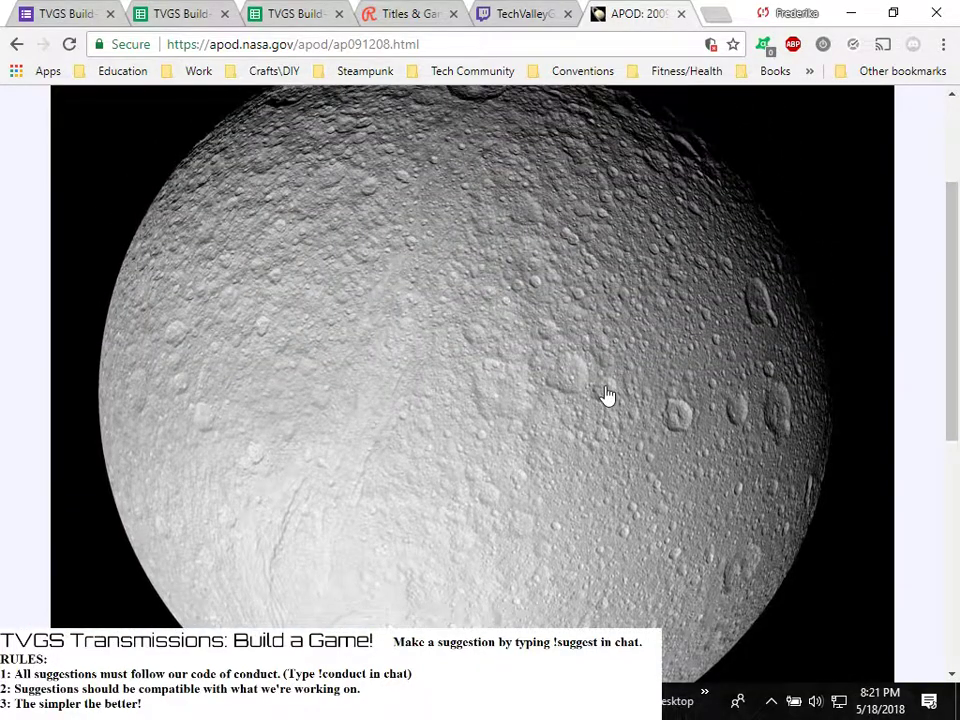
scroll(607, 396, "down", 3)
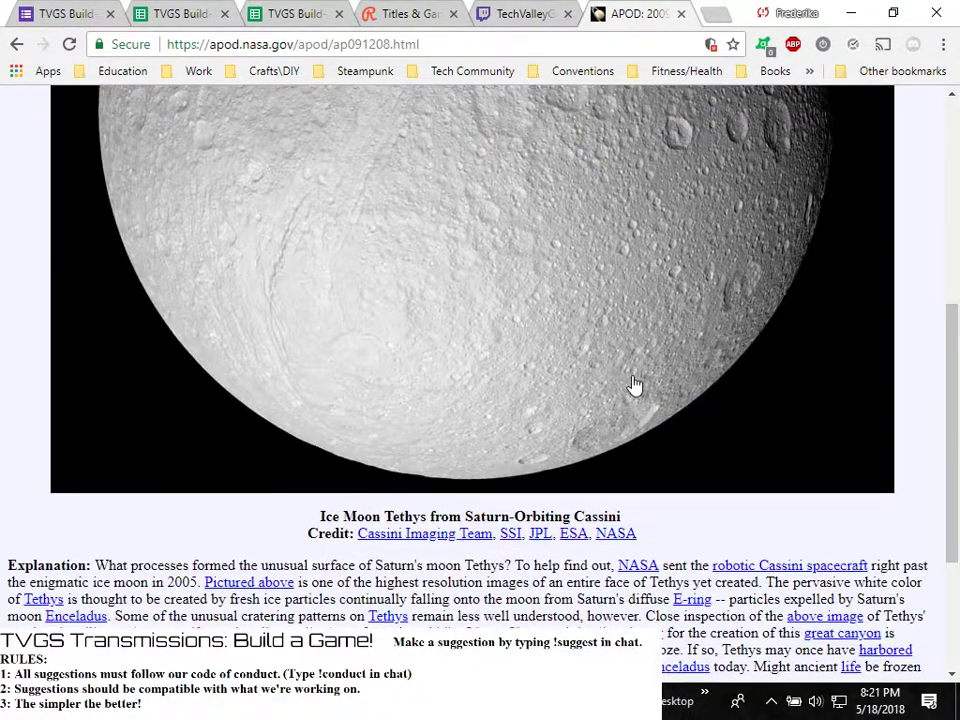
scroll(633, 385, "down", 1)
scroll(633, 385, "up", 4)
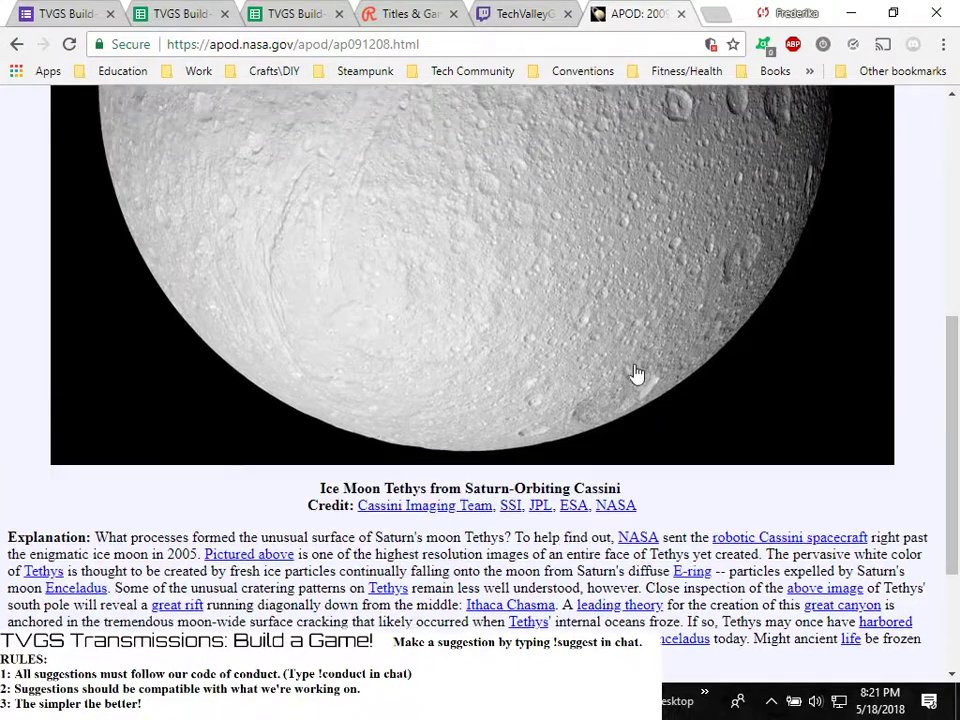
scroll(636, 374, "up", 1)
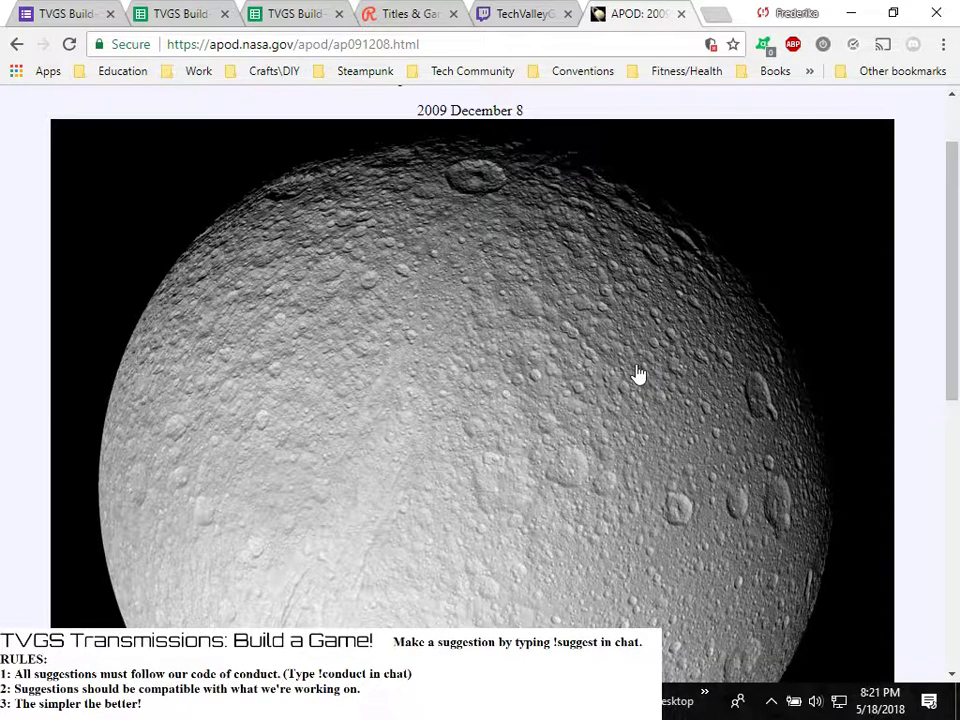
scroll(639, 375, "down", 1)
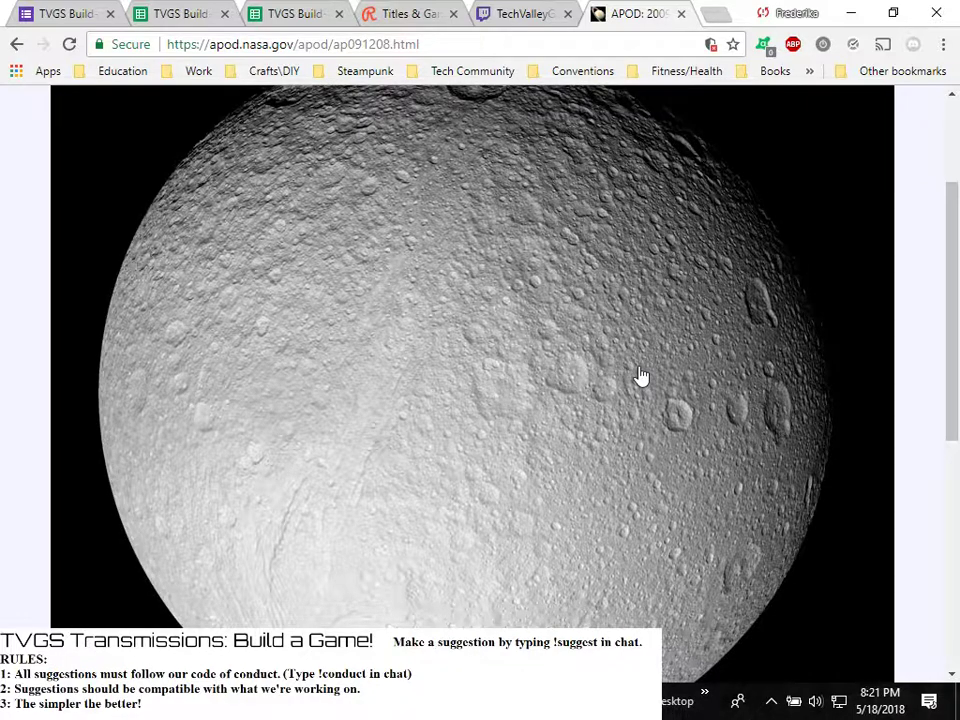
scroll(641, 375, "down", 3)
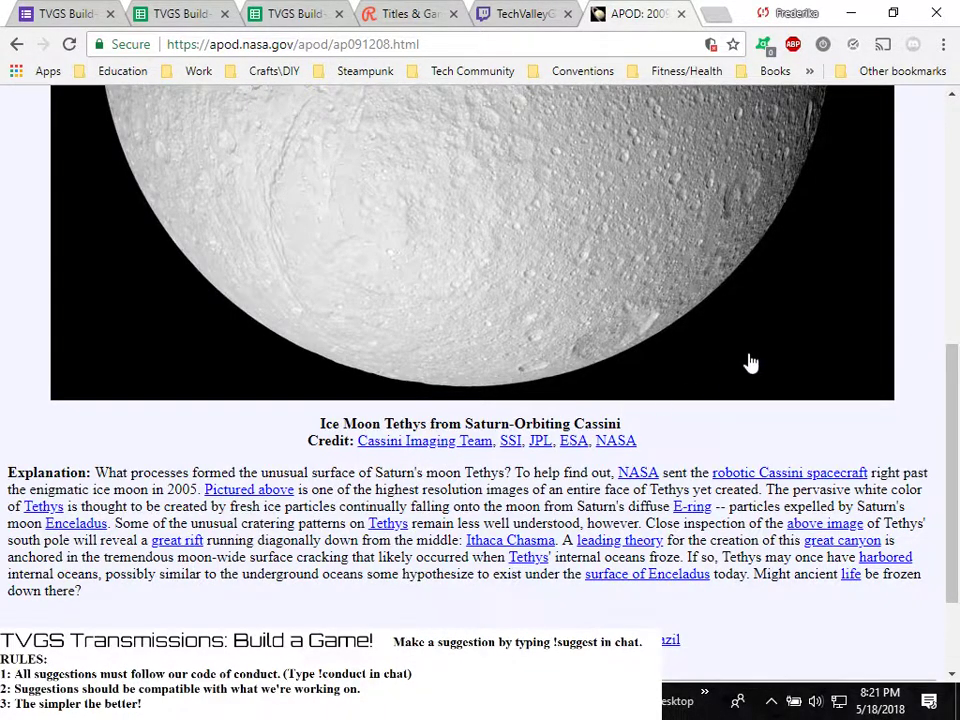
scroll(765, 339, "up", 5)
scroll(820, 310, "up", 1)
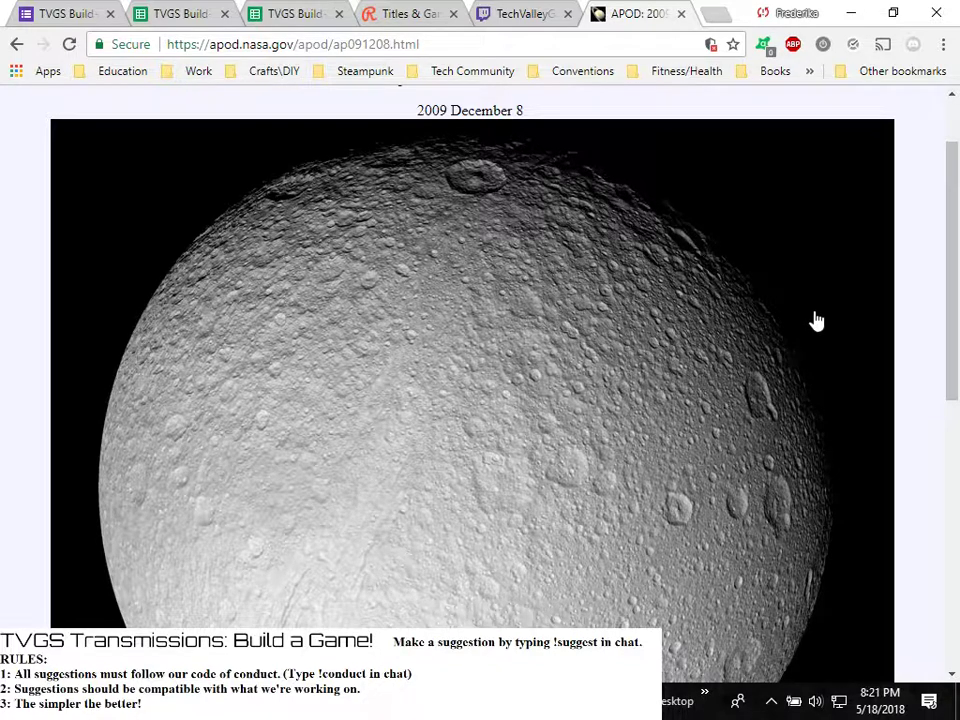
scroll(817, 323, "down", 1)
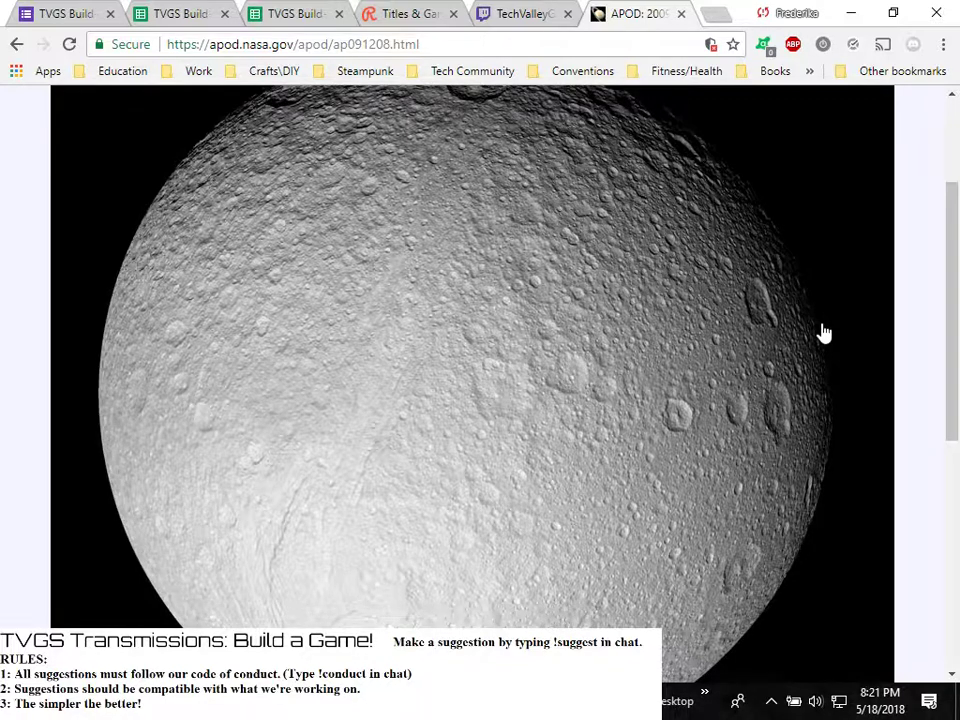
scroll(824, 333, "down", 3)
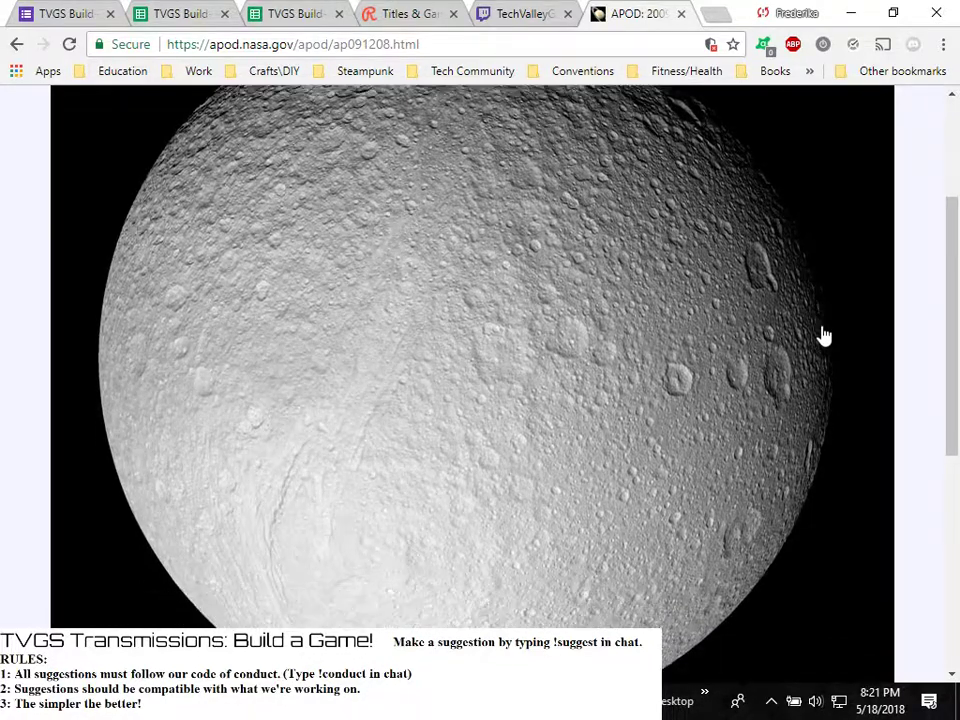
scroll(824, 338, "up", 3)
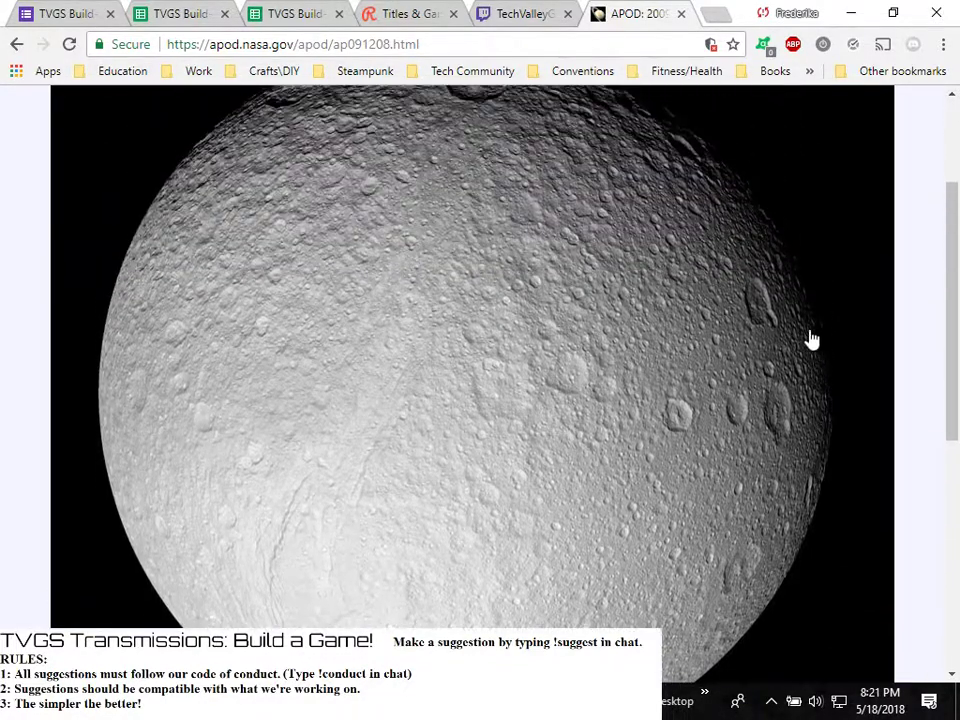
Save the Tethys picture to the Desktop as the JPEG file tethys4_cassini.jpg and dismiss the download notice
right_click(548, 358)
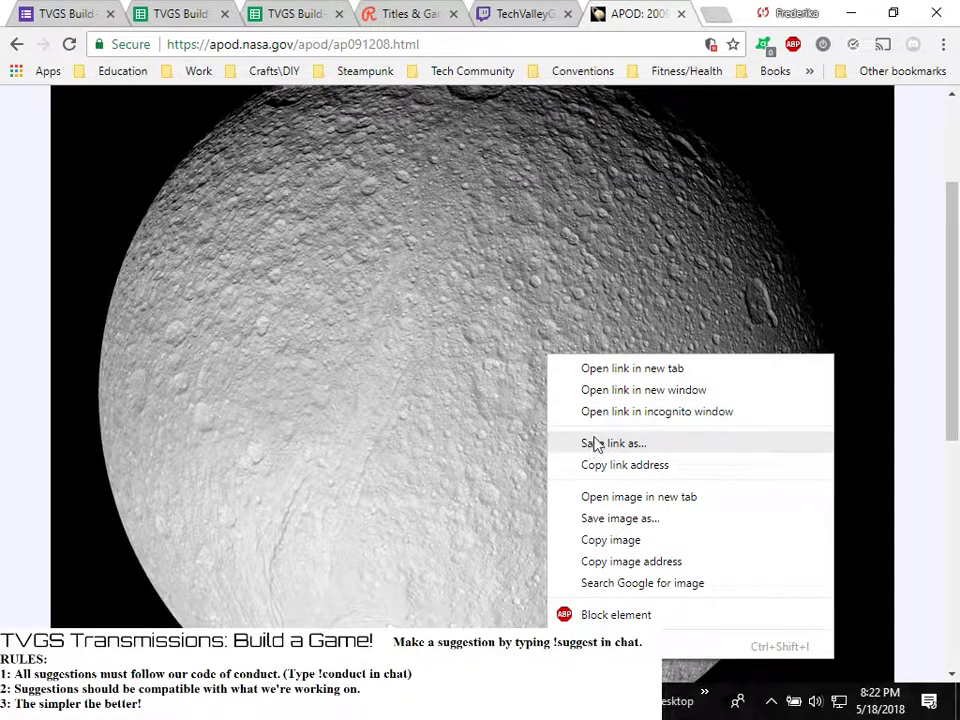
left_click(605, 520)
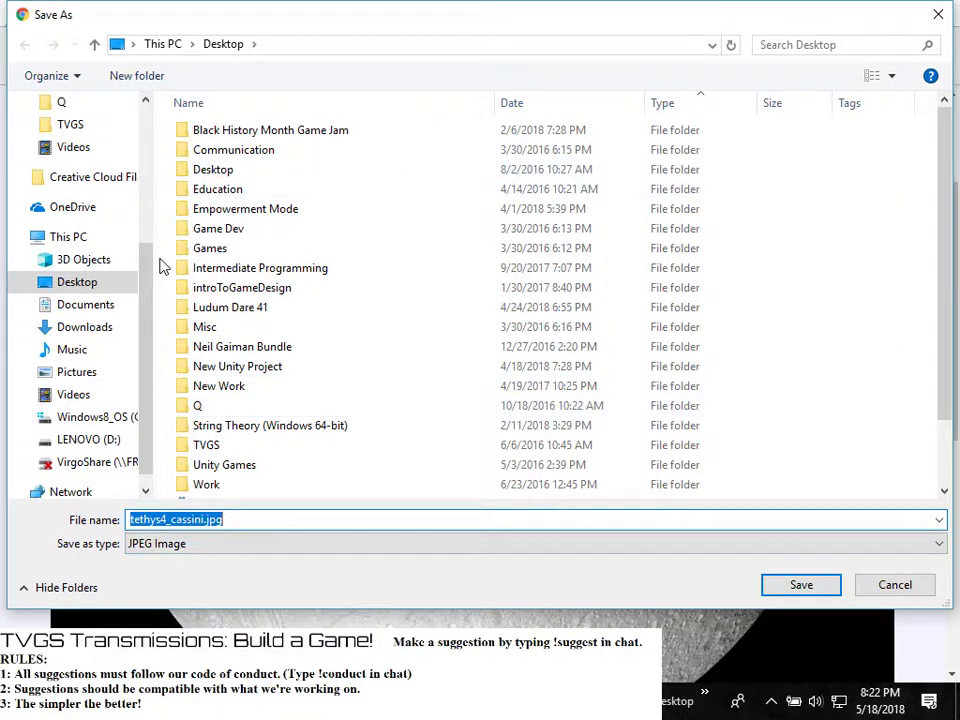
left_click(795, 586)
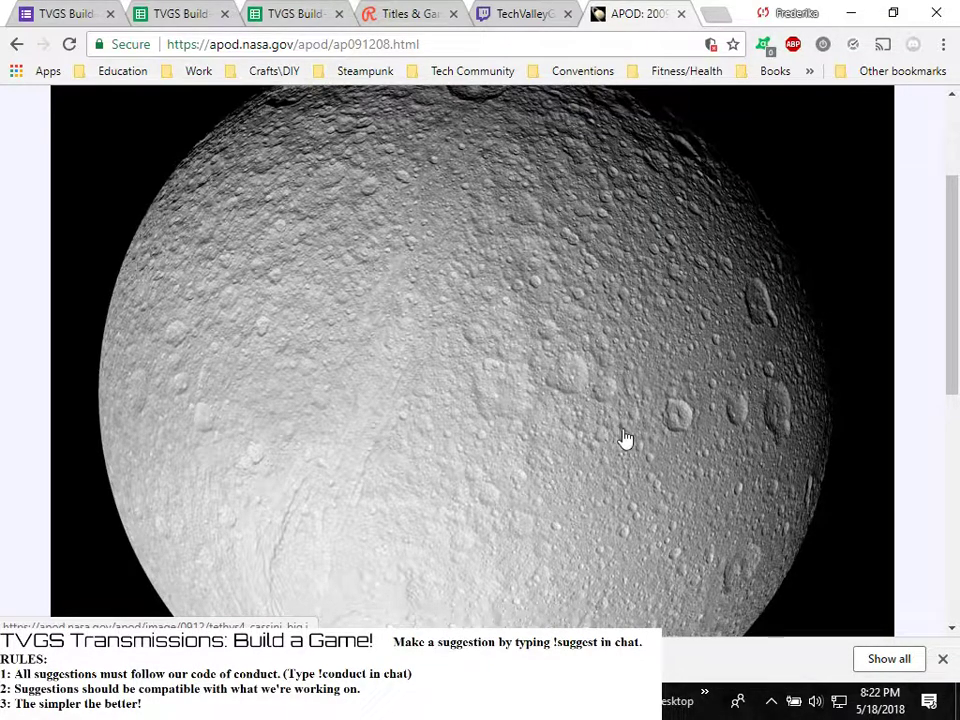
left_click(942, 660)
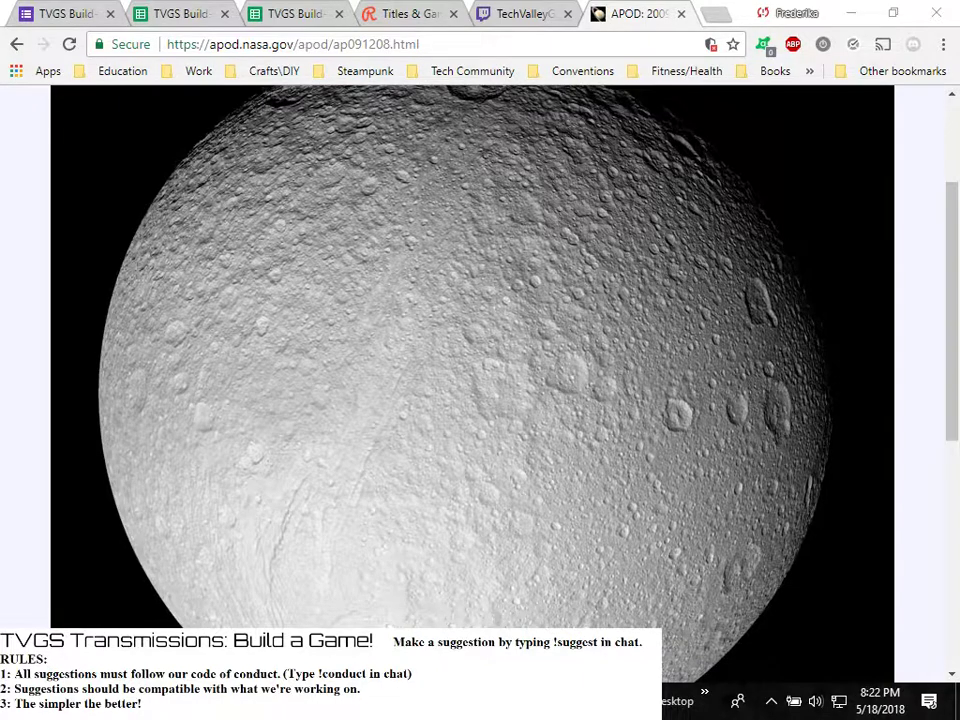
Switch to Construct 2 and add a new layer to Layout 1, placed beneath Layer 0
key("alt+Tab")
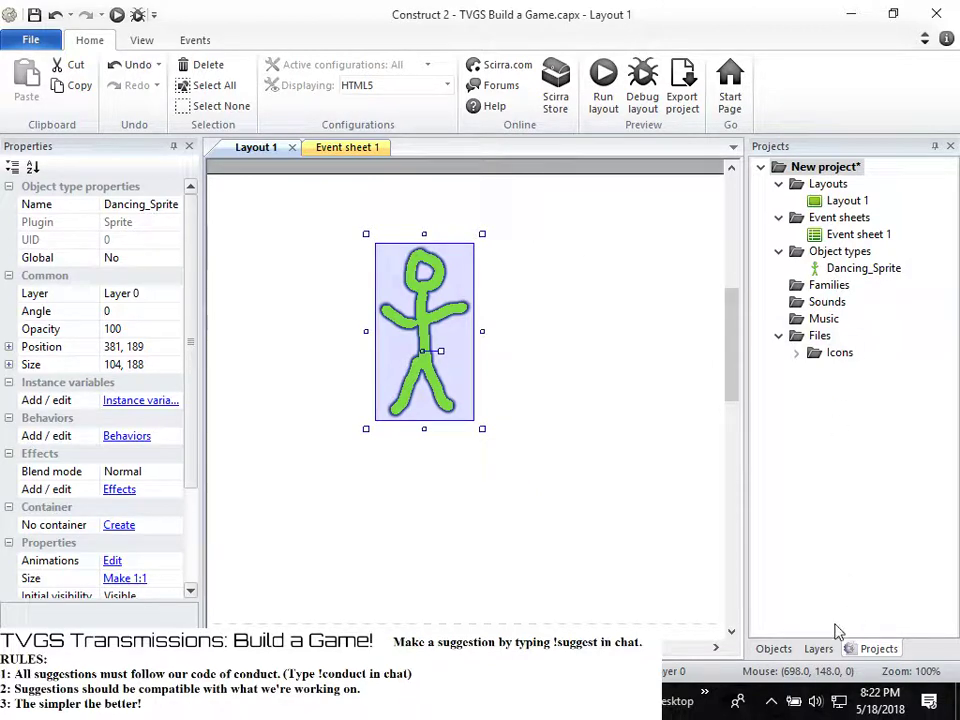
left_click(819, 650)
right_click(788, 190)
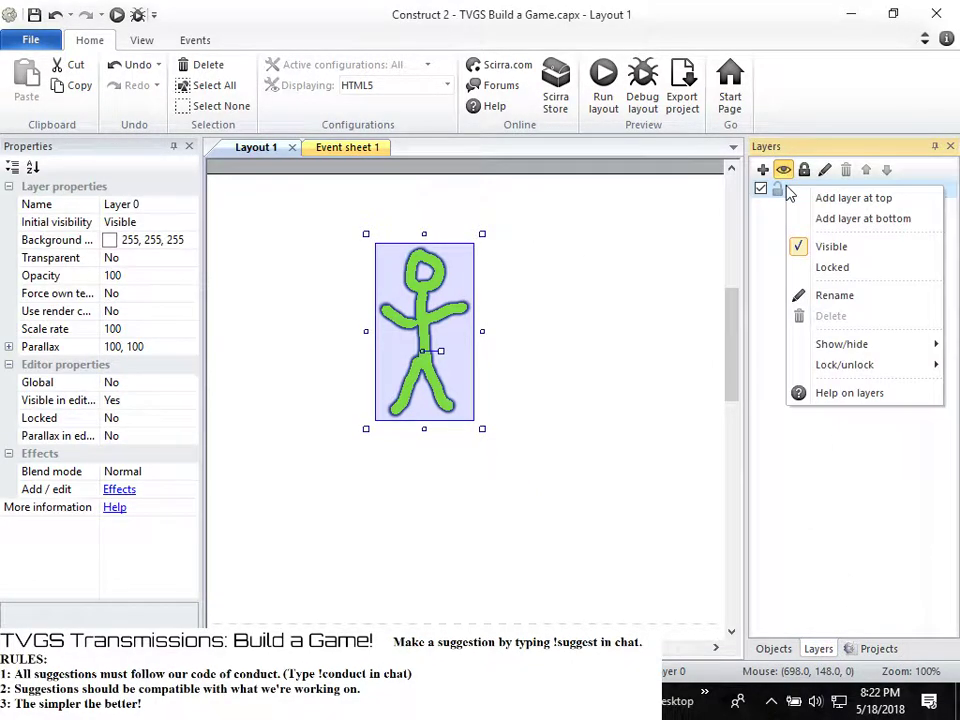
left_click(763, 171)
mouse_move(818, 195)
left_mouse_down()
mouse_move(816, 214)
mouse_move(821, 193)
mouse_move(826, 217)
left_mouse_up()
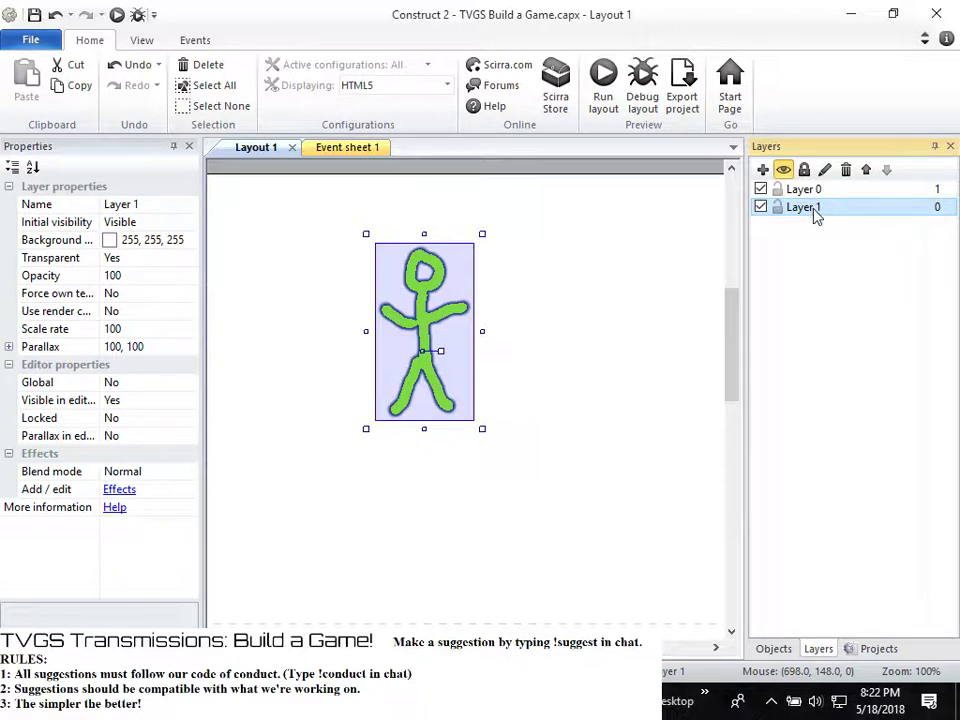
Rename the new layer beneath Layer 0 as Background
right_click(816, 214)
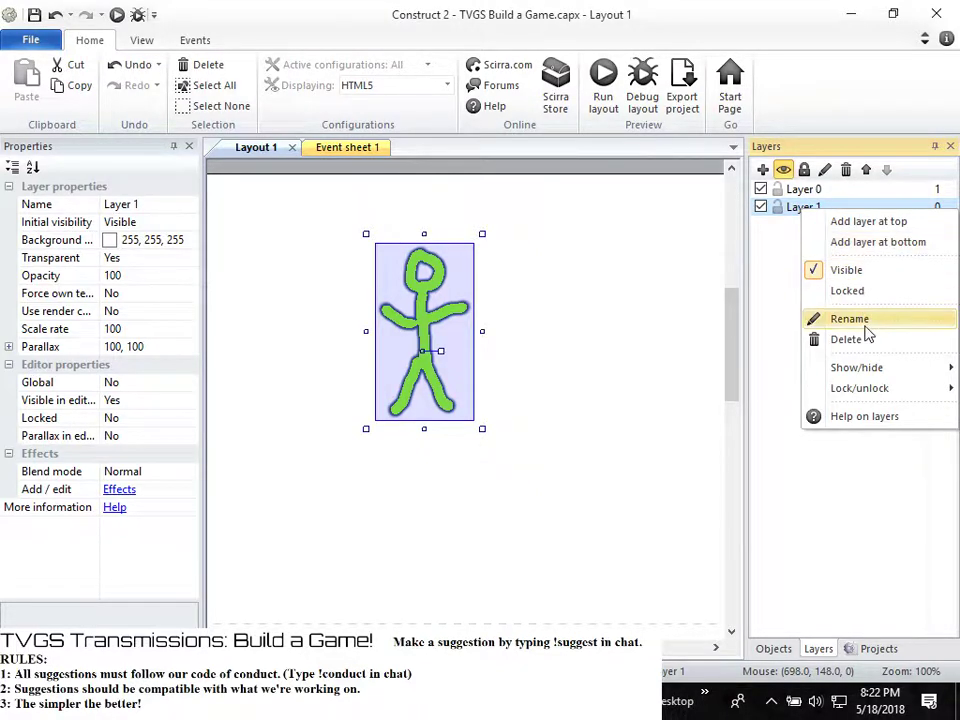
left_click(812, 318)
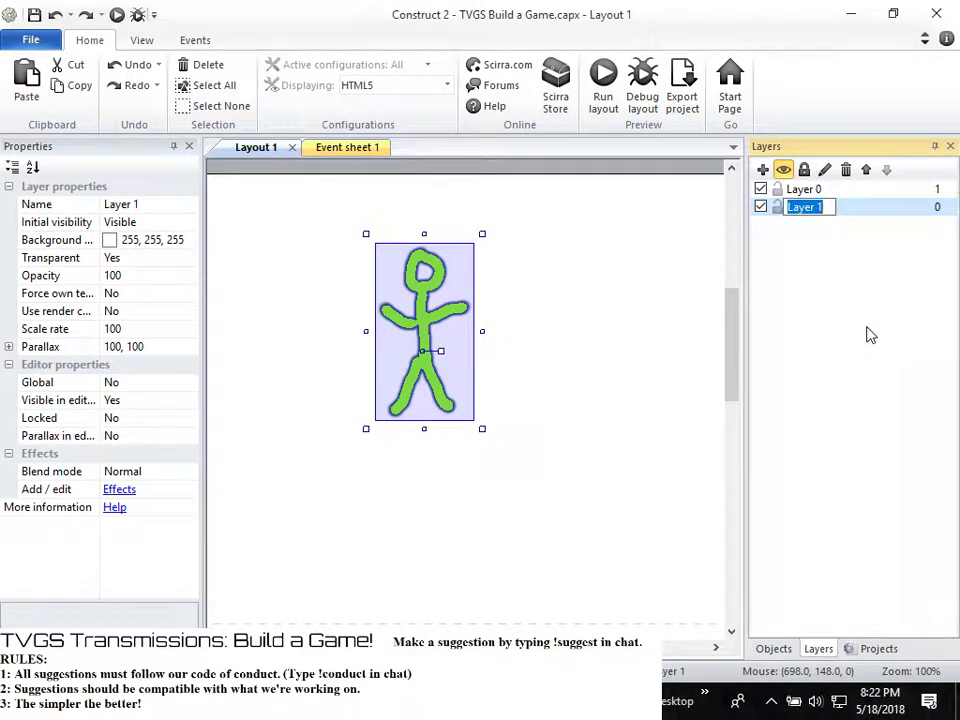
type("BAc")
key("BackSpace")
key("BackSpace")
type("ack")
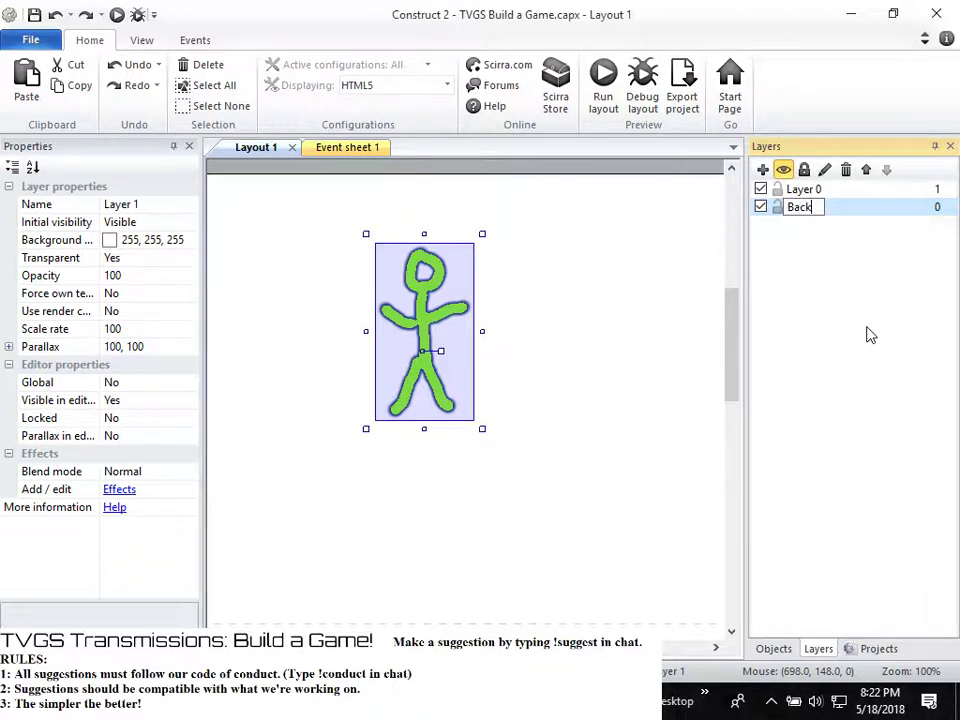
type("grou")
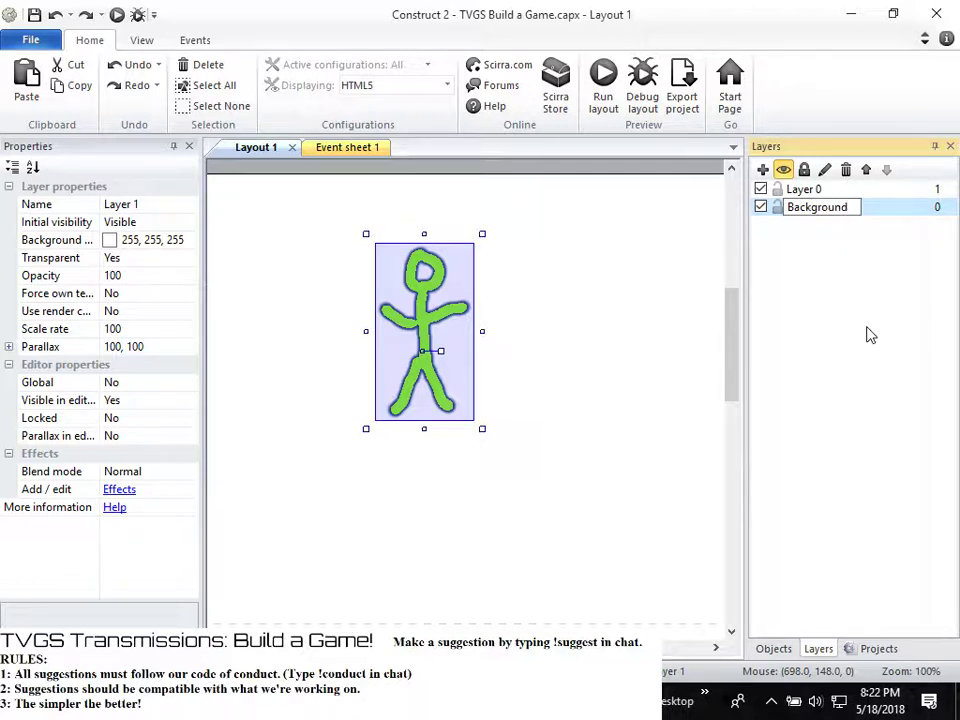
type("nd")
left_click(800, 190)
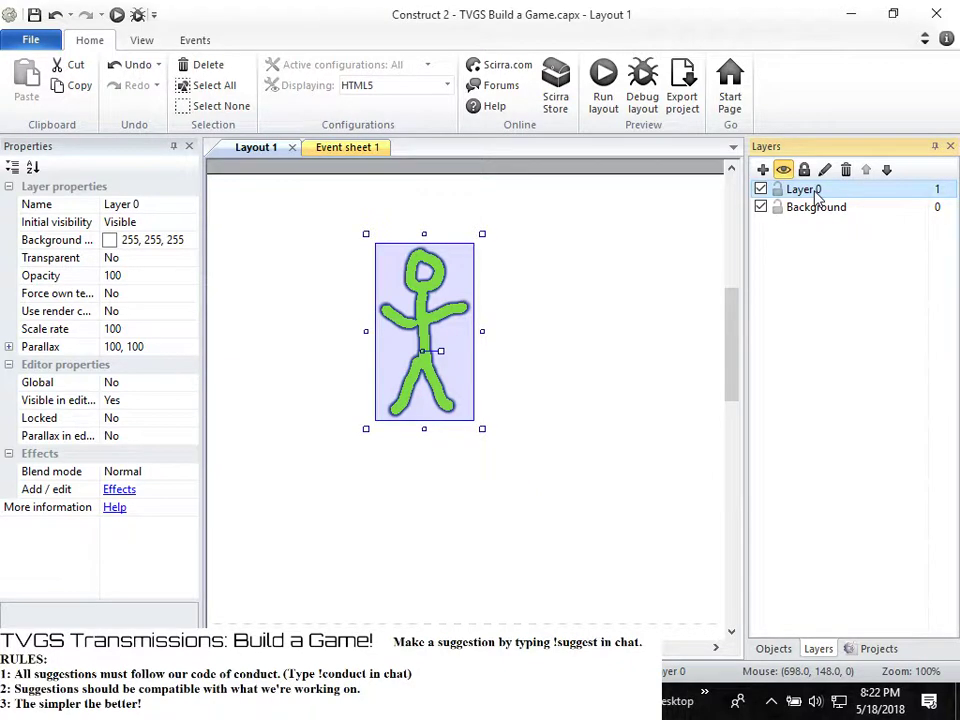
Rename Layer 0 as Game
right_click(817, 197)
left_click(838, 300)
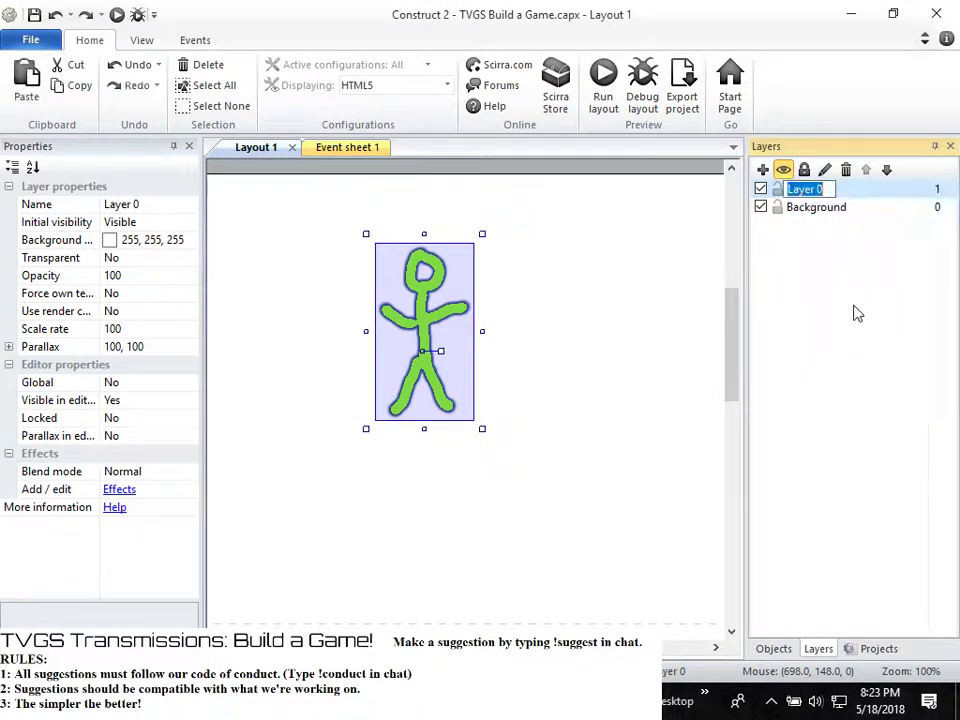
type("Game")
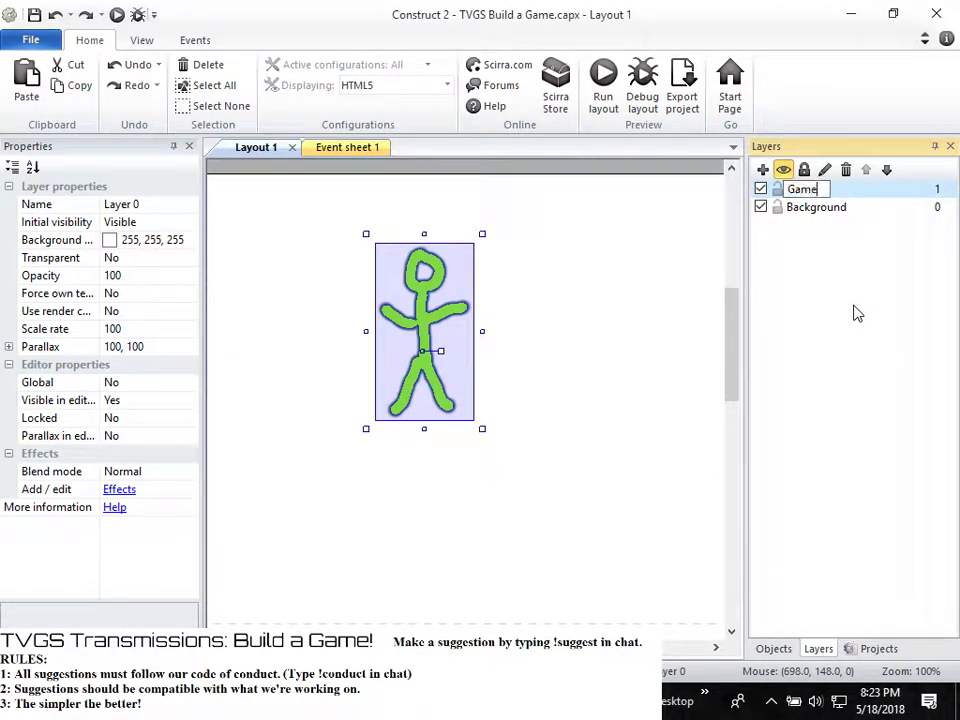
key("Return")
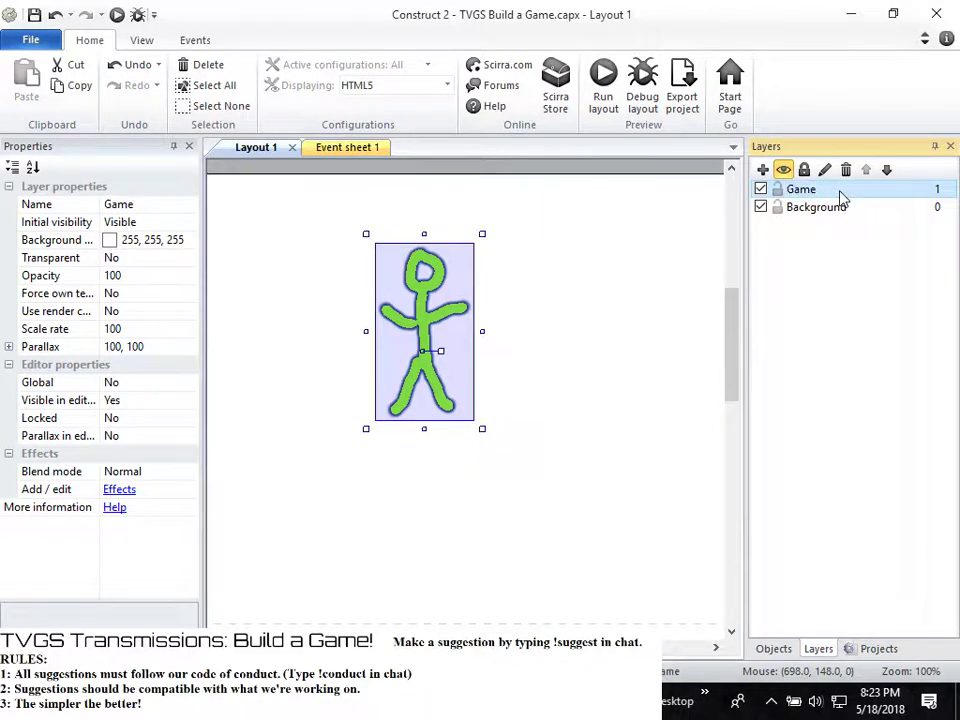
Add a new layer above Game and name it UI
left_click(762, 169)
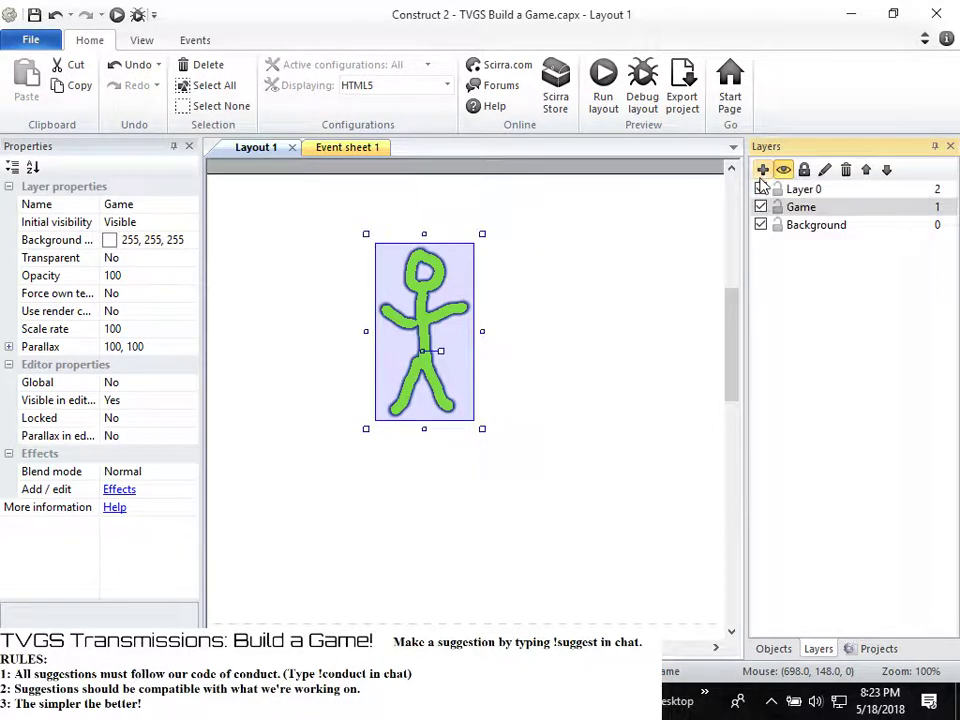
right_click(824, 189)
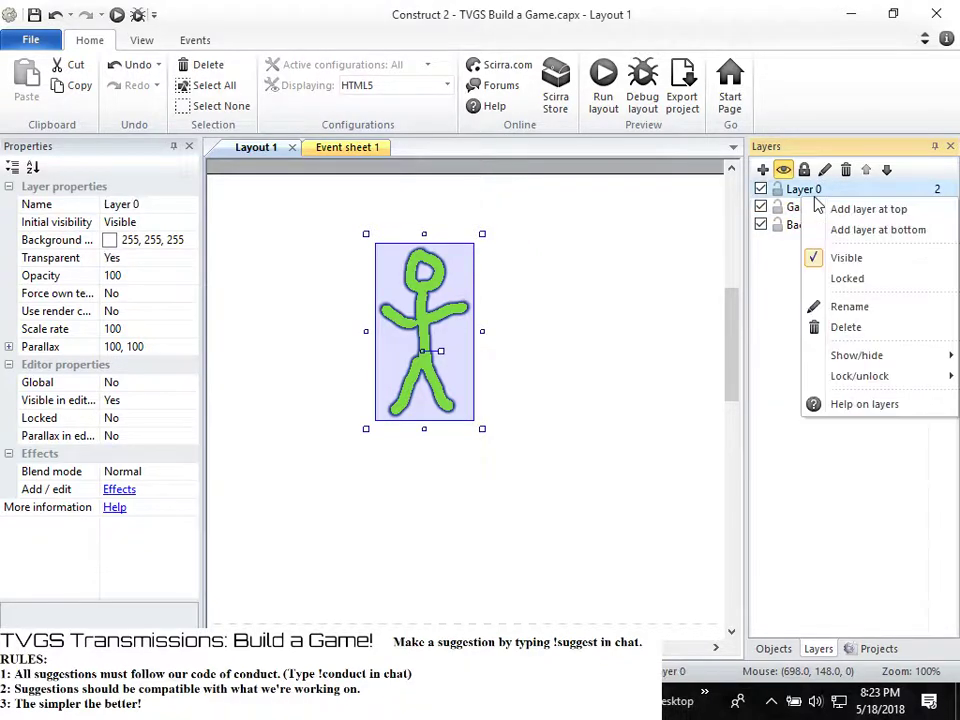
left_click(845, 307)
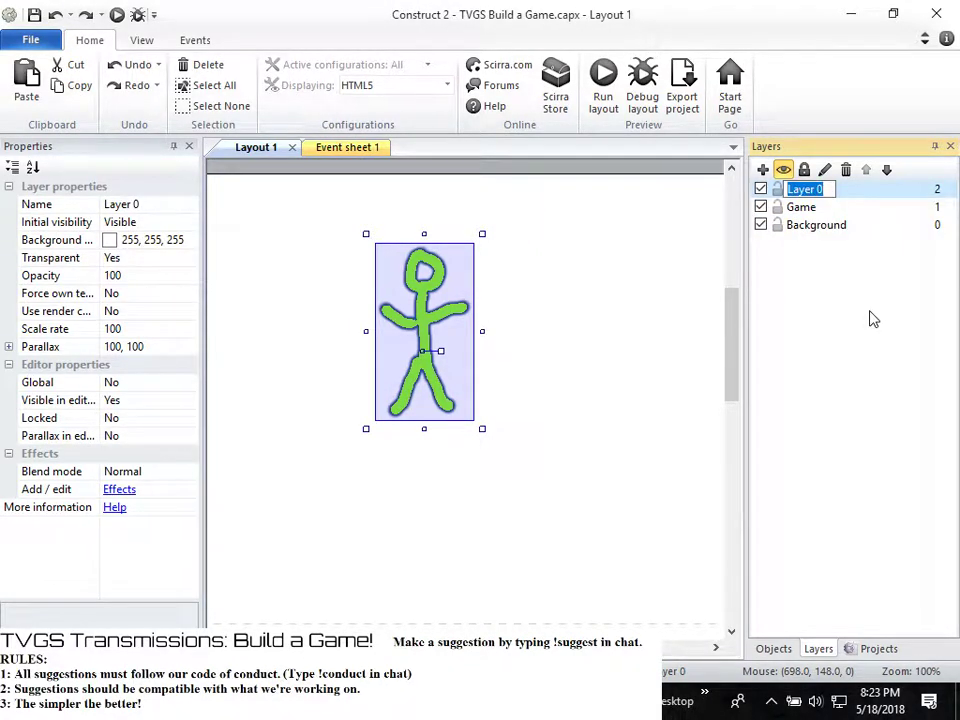
type("UI")
key("Return")
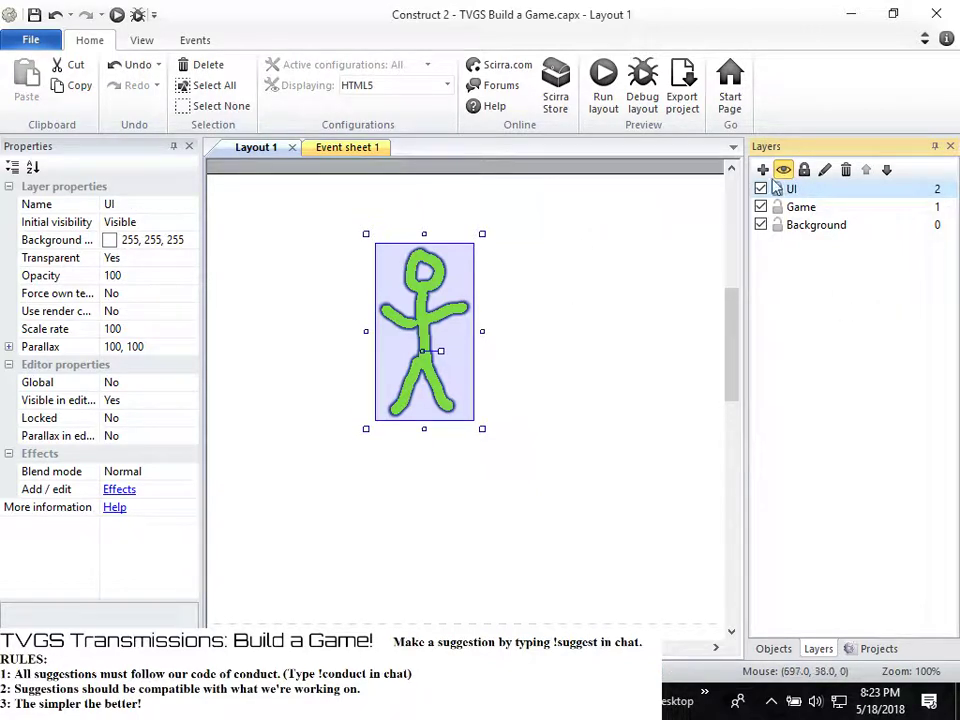
With the Background layer active, insert a new Sprite object named Background
left_click(797, 224)
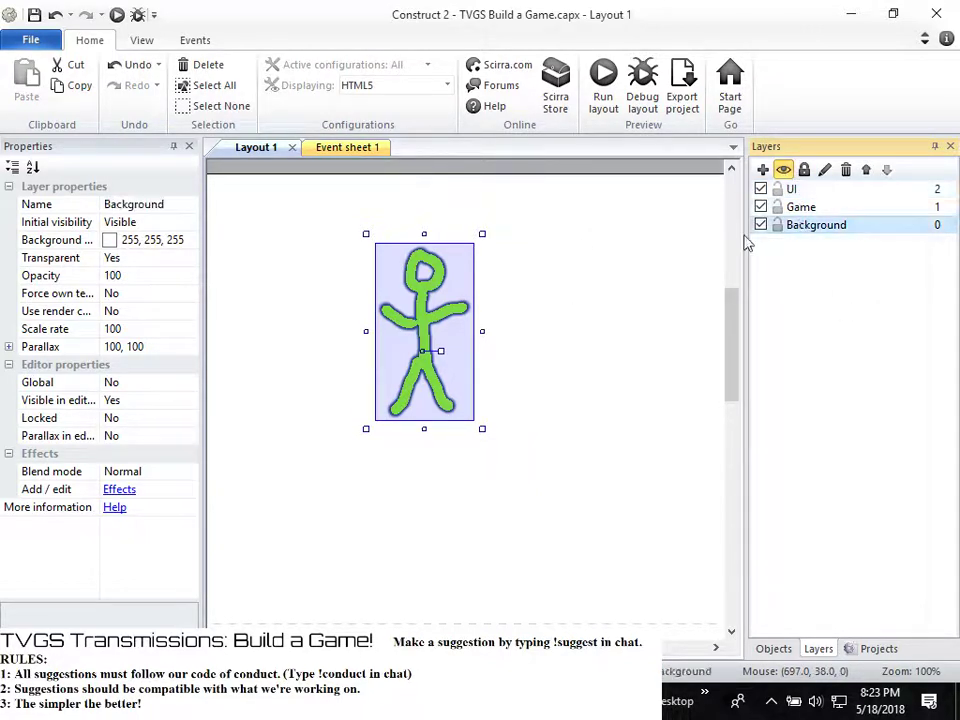
right_click(580, 307)
left_click(606, 317)
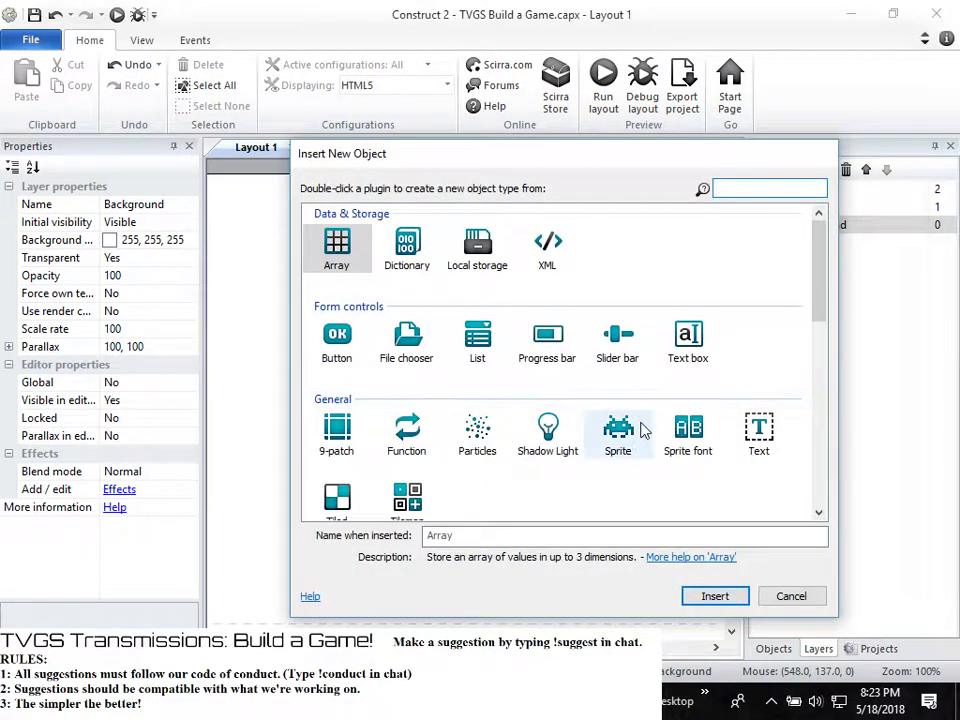
scroll(608, 481, "down", 4)
scroll(550, 495, "up", 2)
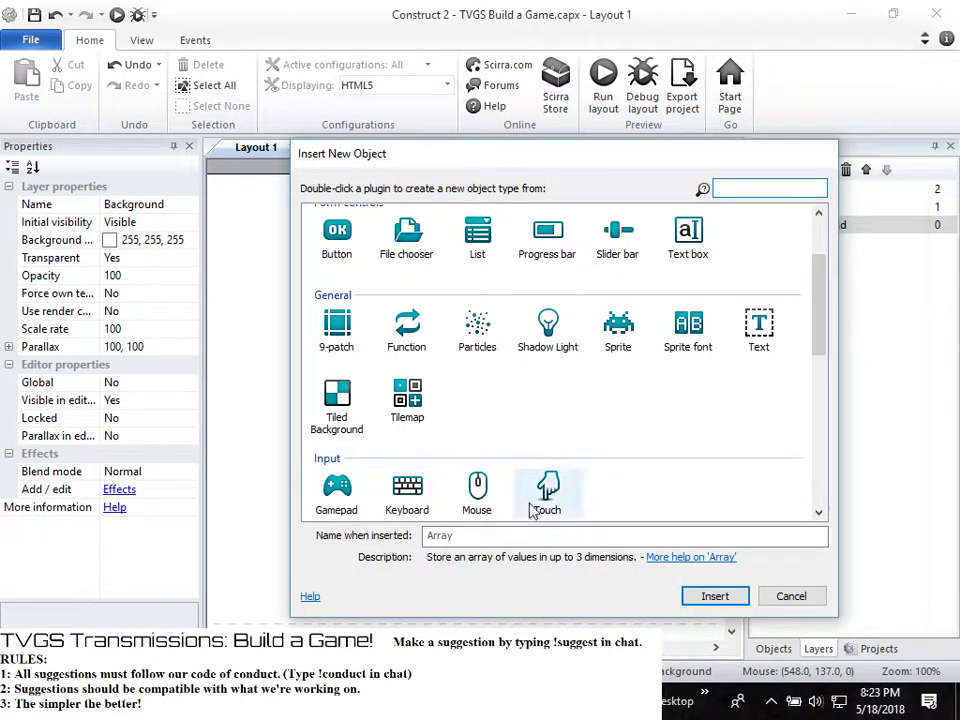
double_click(500, 537)
key("BackSpace")
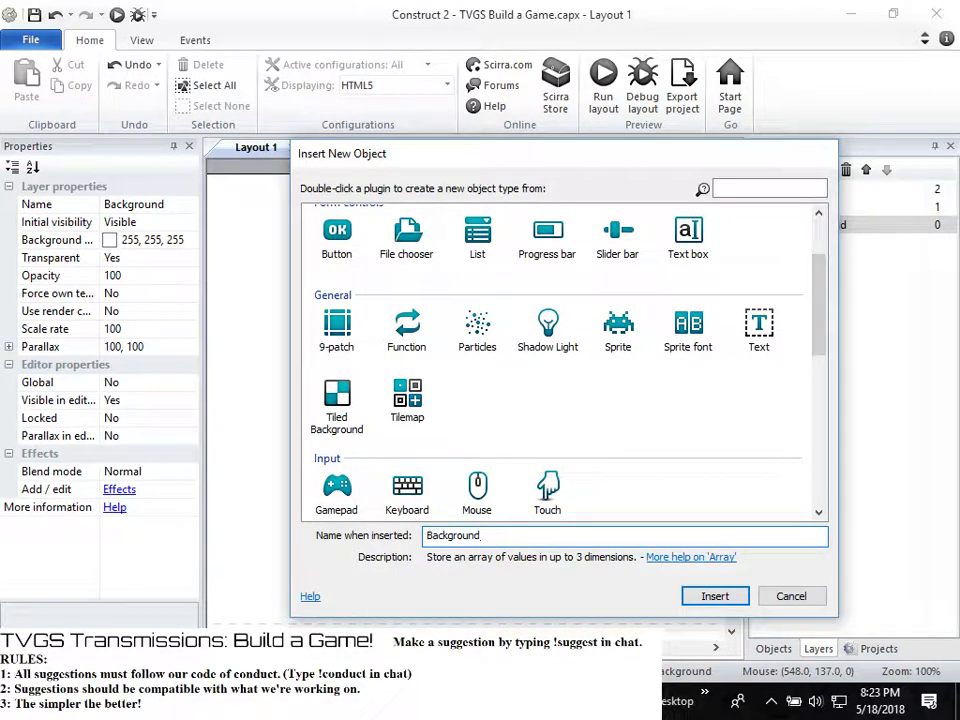
left_click(618, 335)
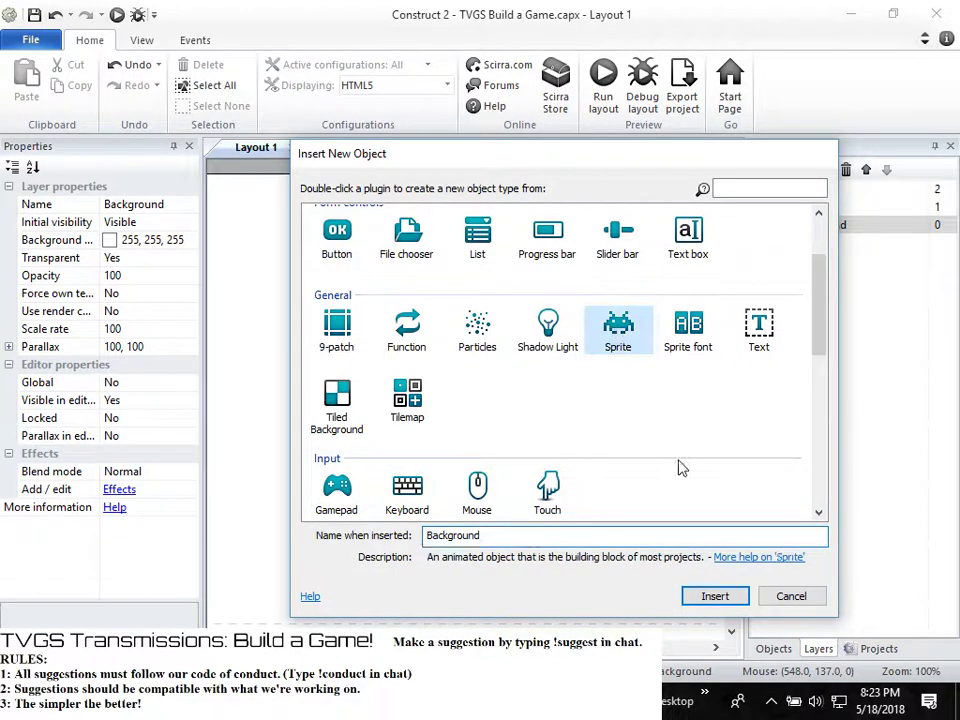
left_click(716, 596)
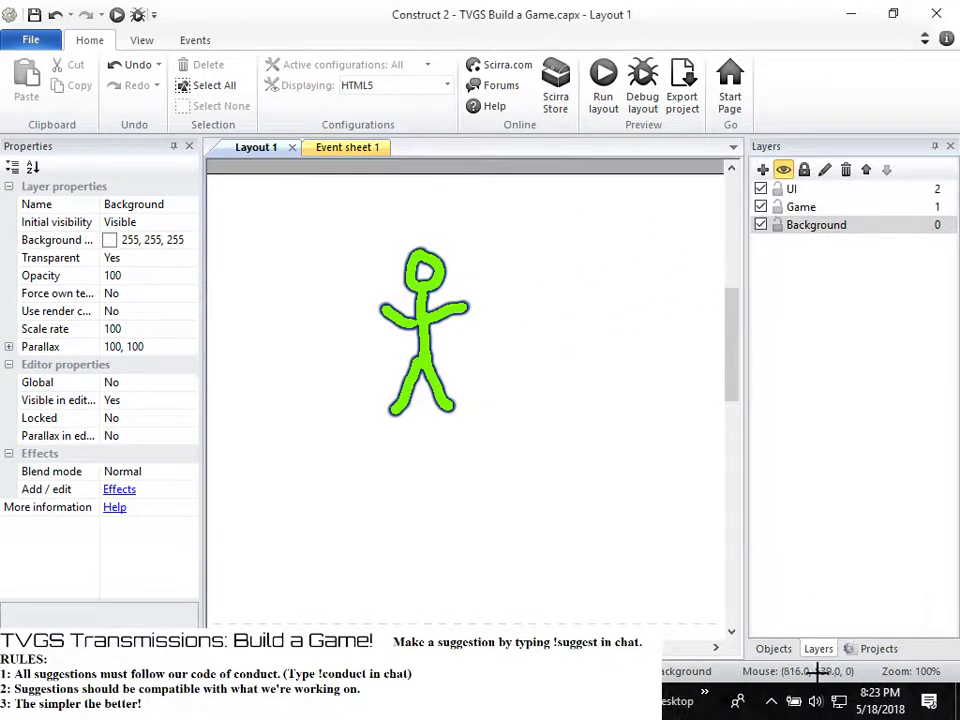
Load tethys4_cassini.jpg from the Desktop as the Background sprite's image and place the sprite in Layout 1 at about 456, 256
left_click(770, 648)
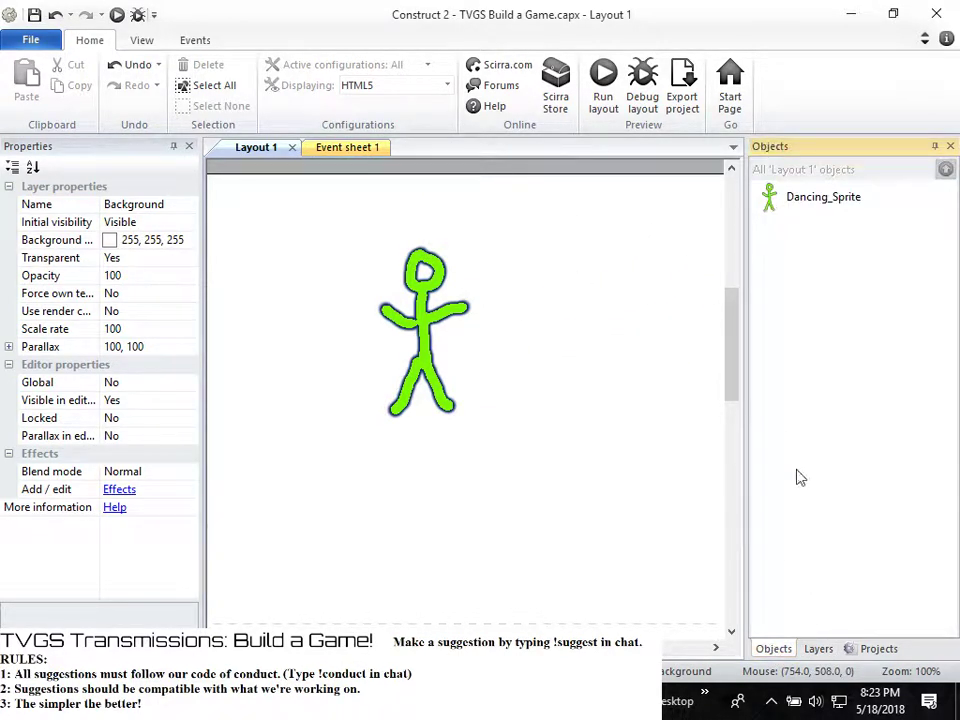
left_click(878, 649)
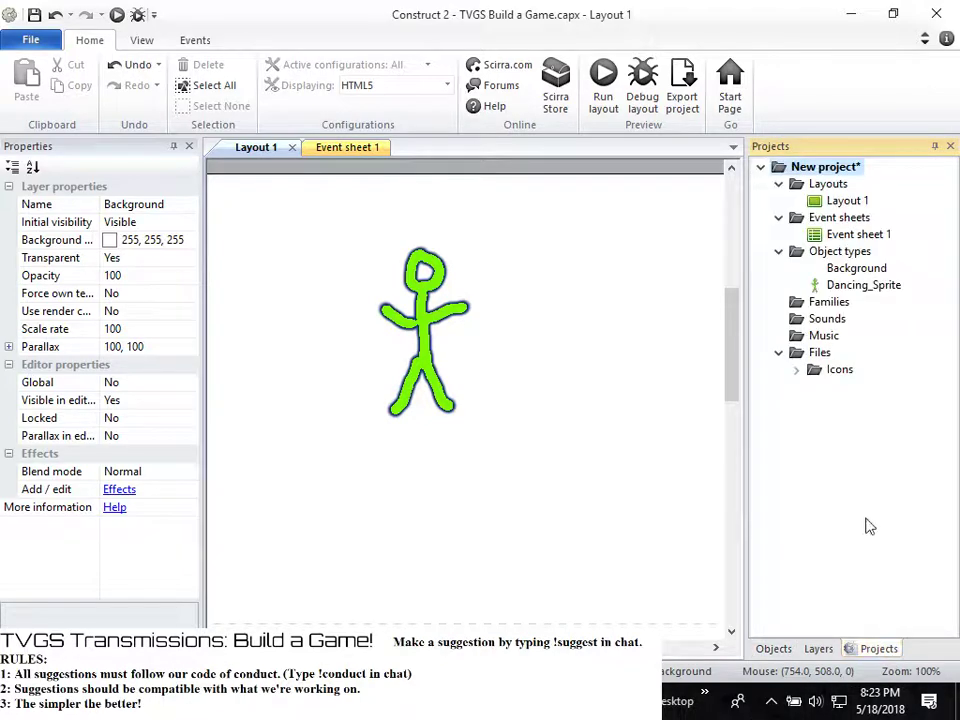
double_click(857, 270)
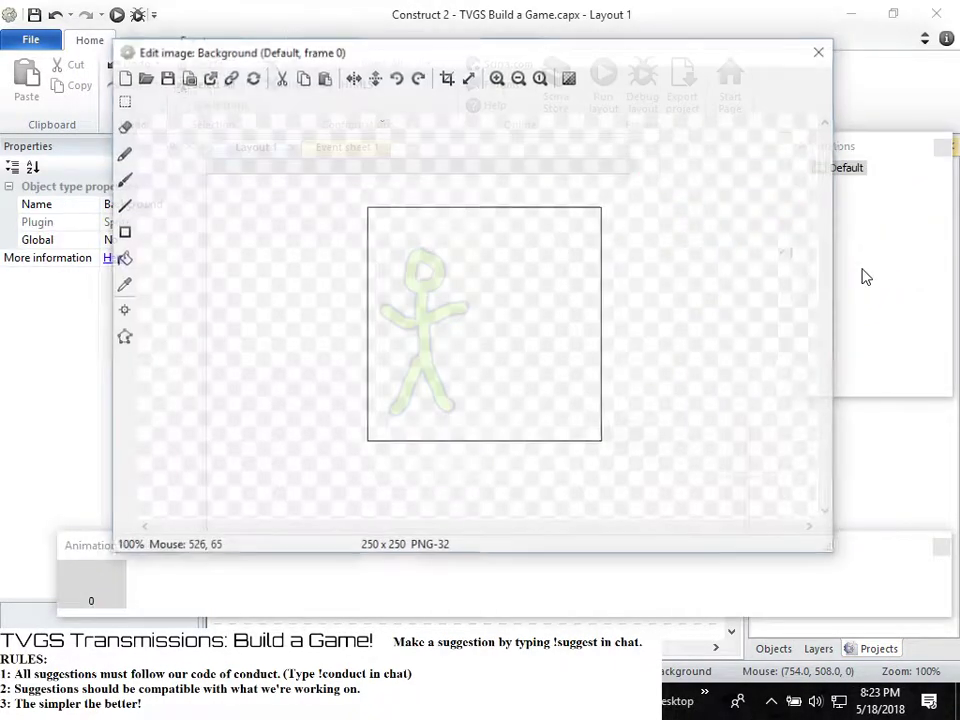
left_click(144, 77)
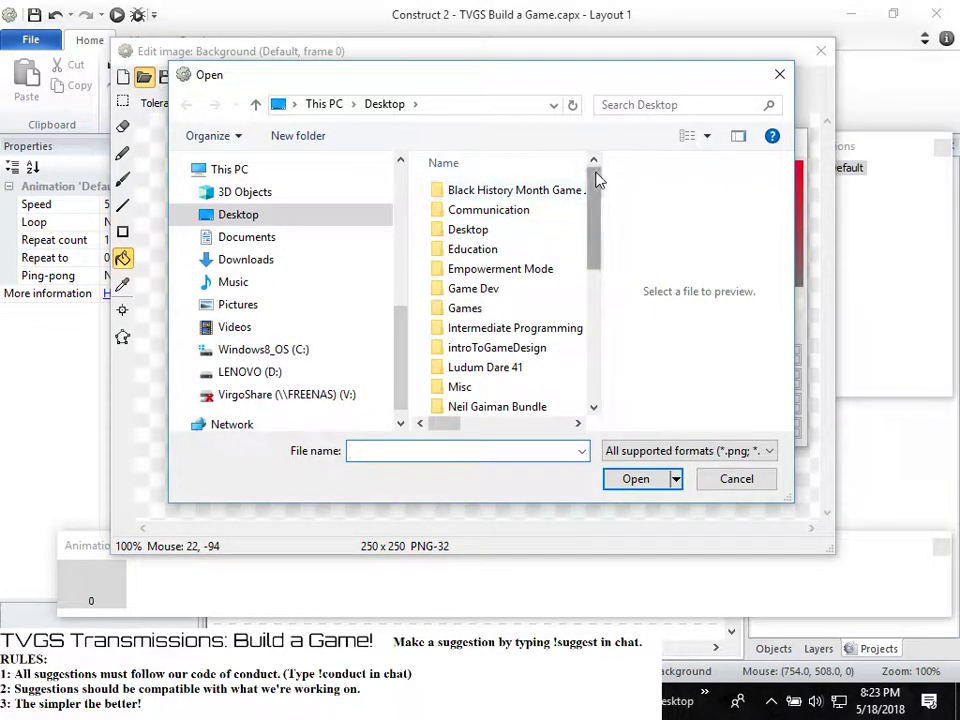
left_click_drag(598, 183, 594, 313)
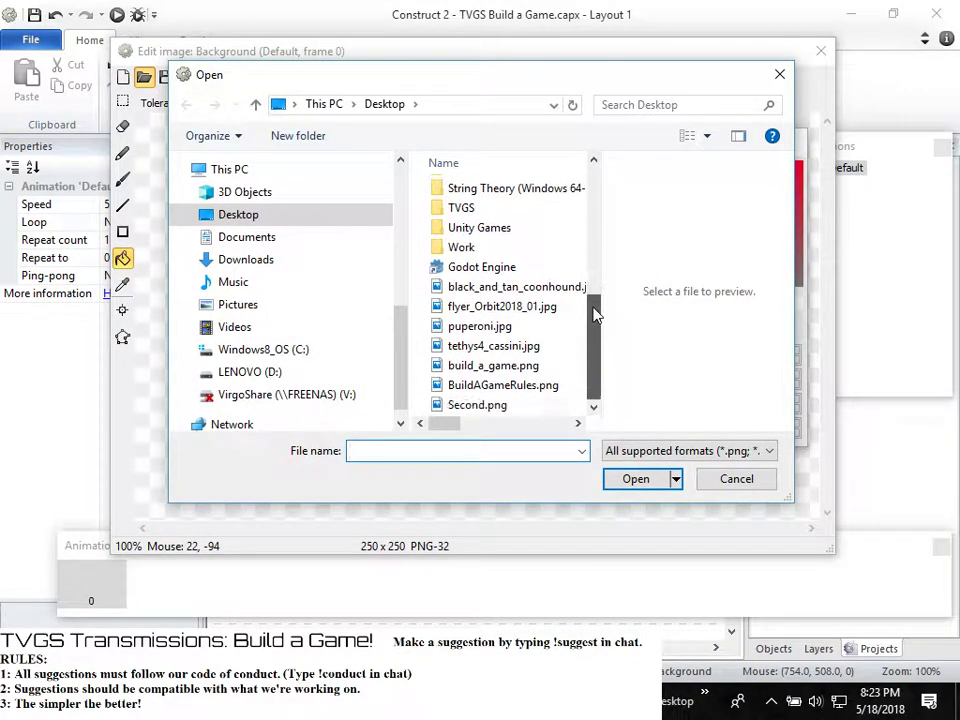
left_click(556, 346)
left_click(637, 479)
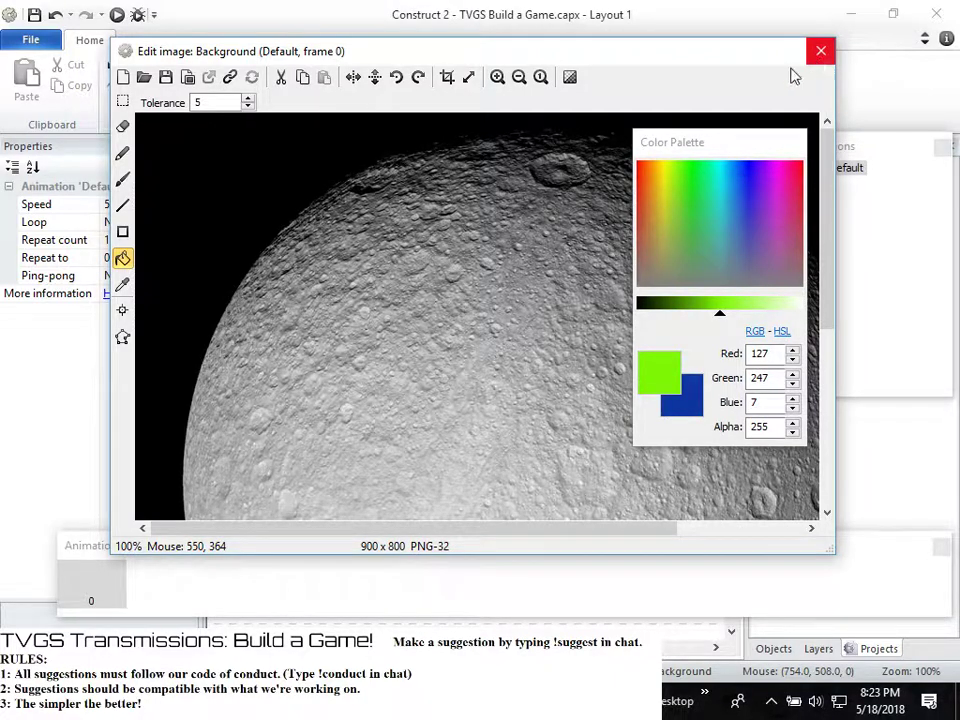
left_click(821, 50)
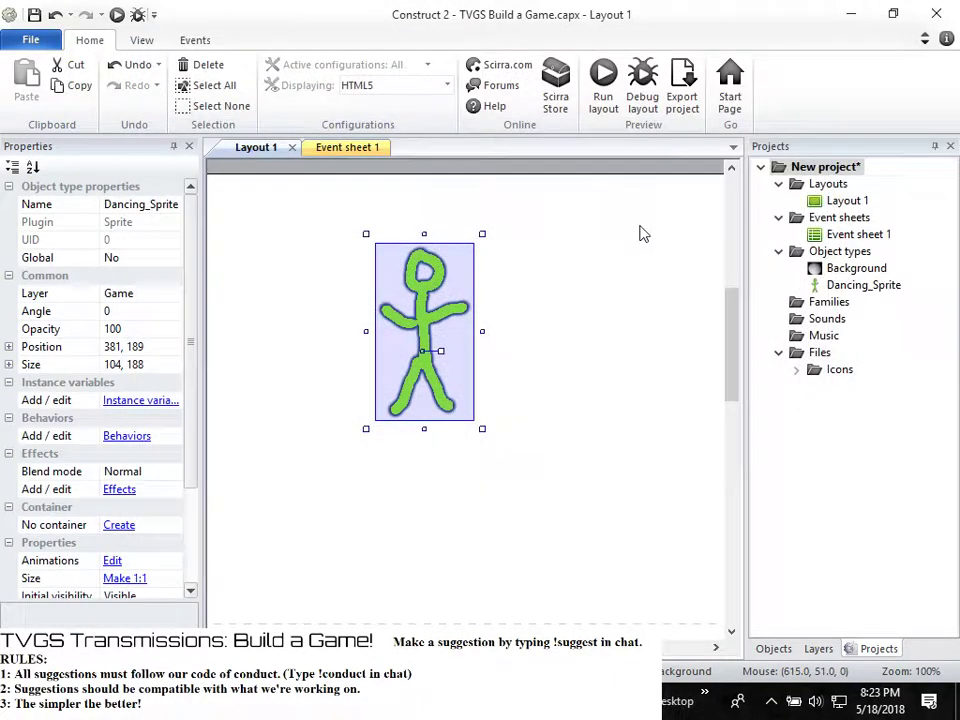
left_click(812, 268)
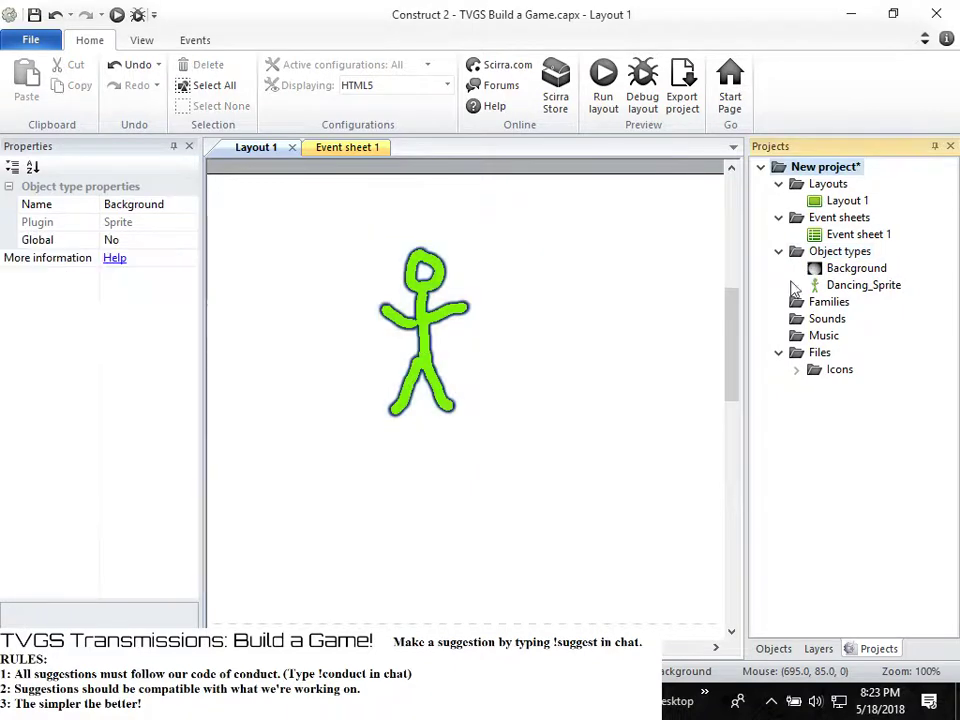
left_click_drag(816, 275, 490, 417)
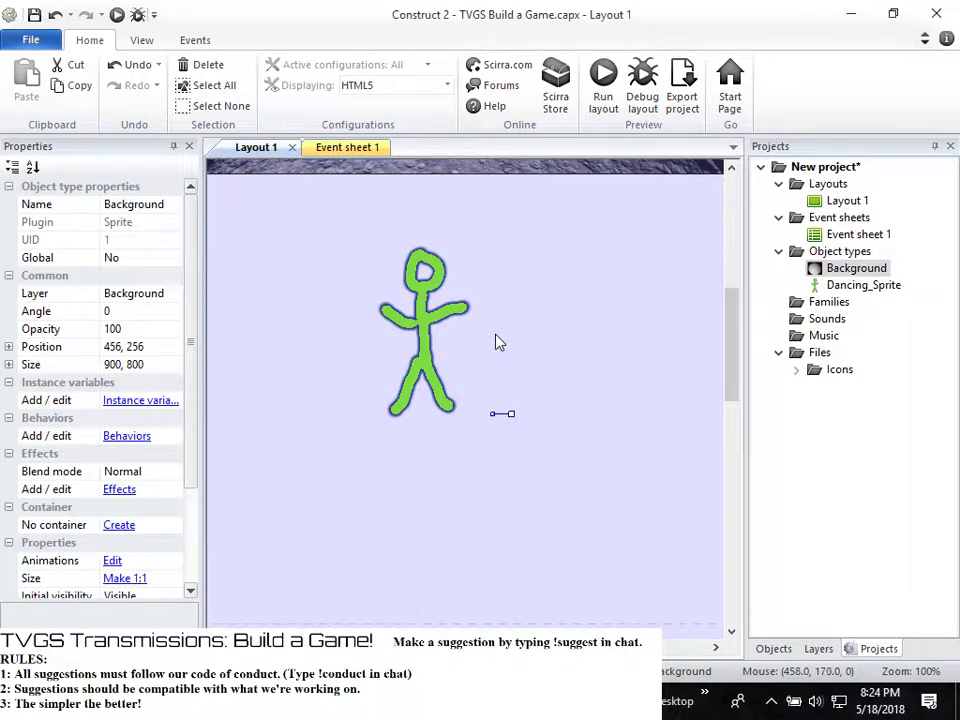
Compare the layers' properties and set the Game layer's Transparent property to Yes
left_click(820, 650)
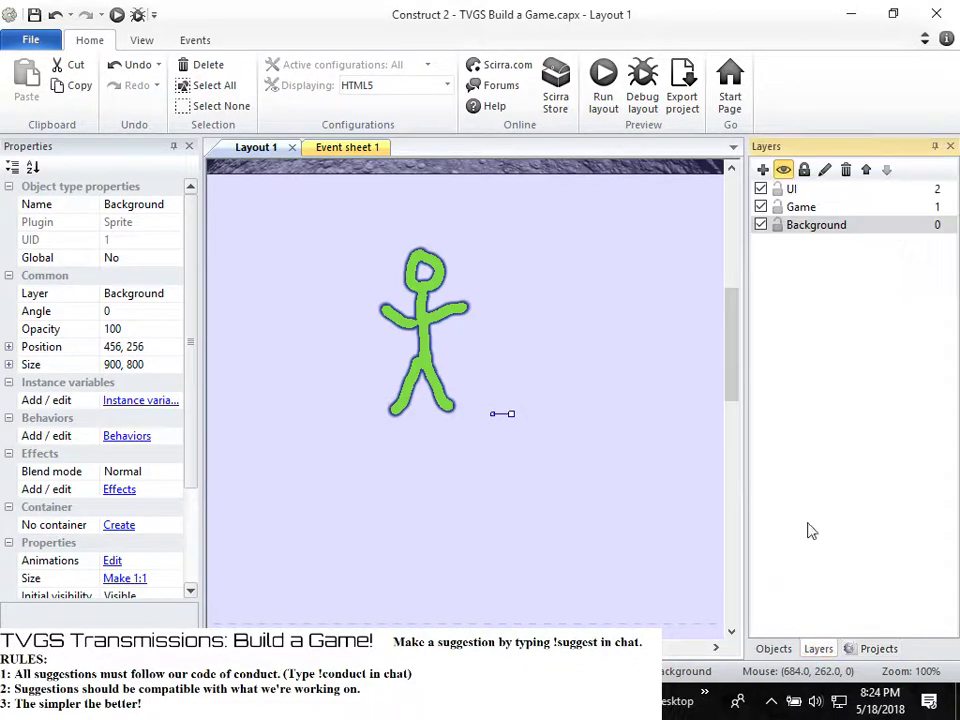
left_click(801, 207)
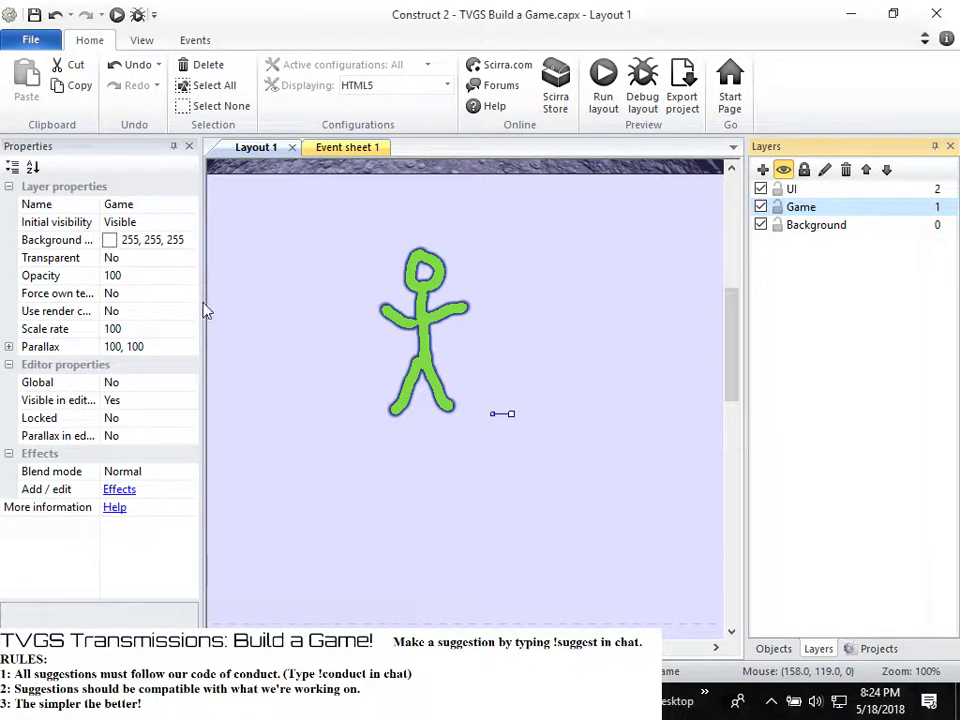
left_click(815, 190)
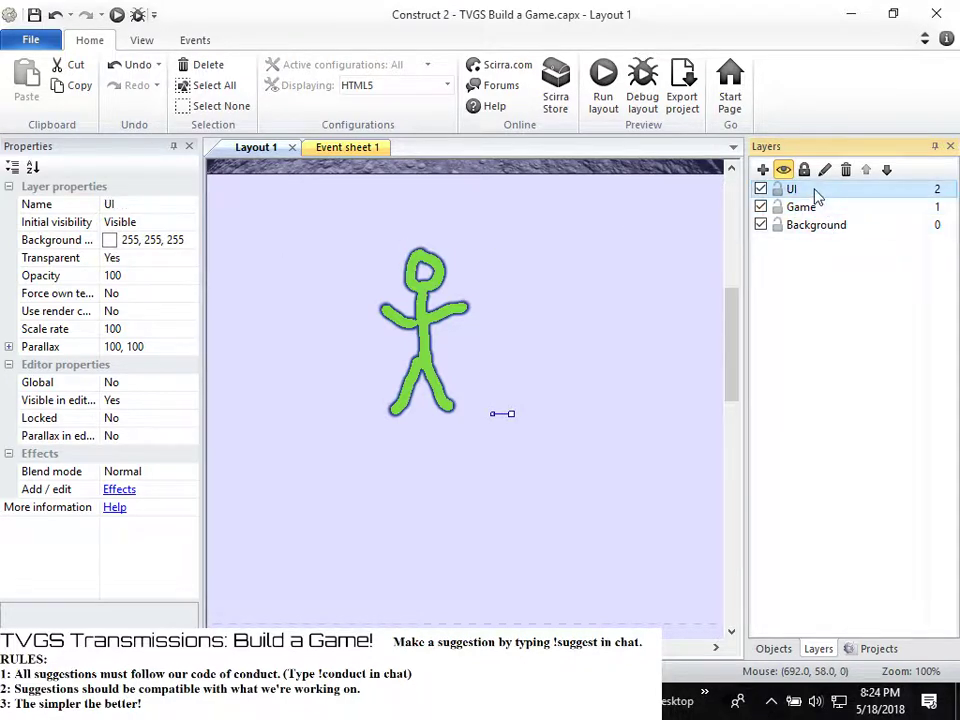
left_click(821, 228)
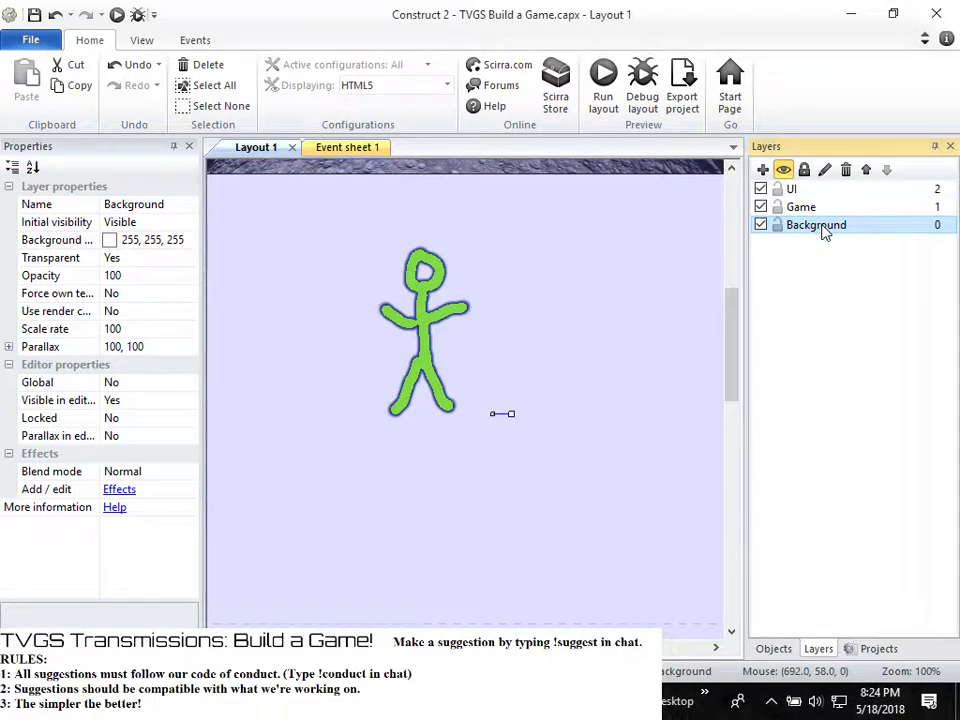
left_click(810, 208)
left_click(150, 262)
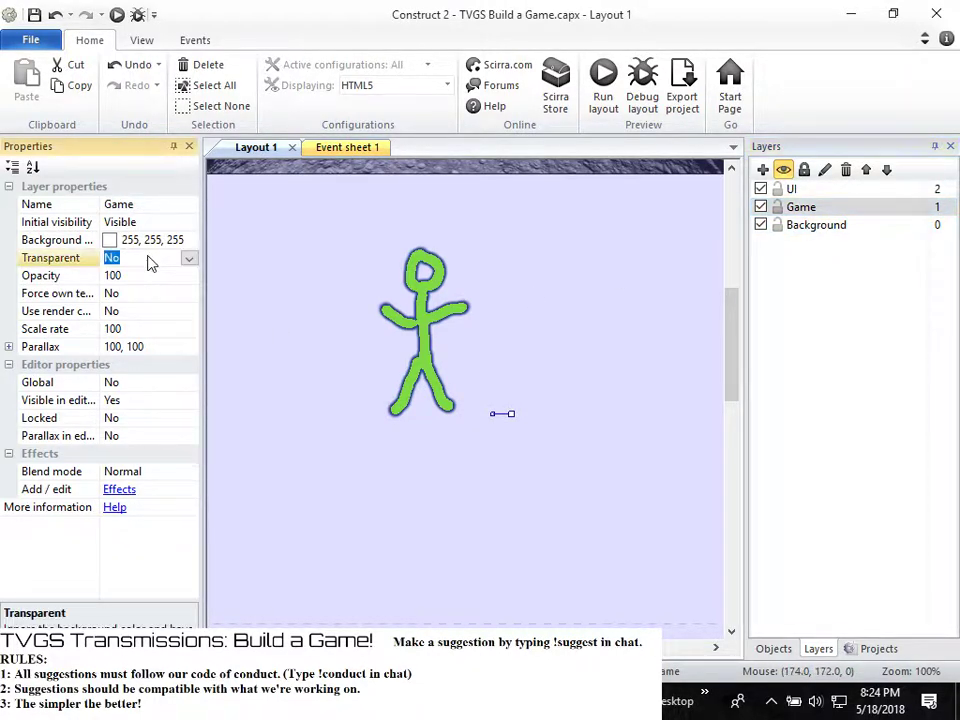
left_click(188, 259)
left_click(185, 276)
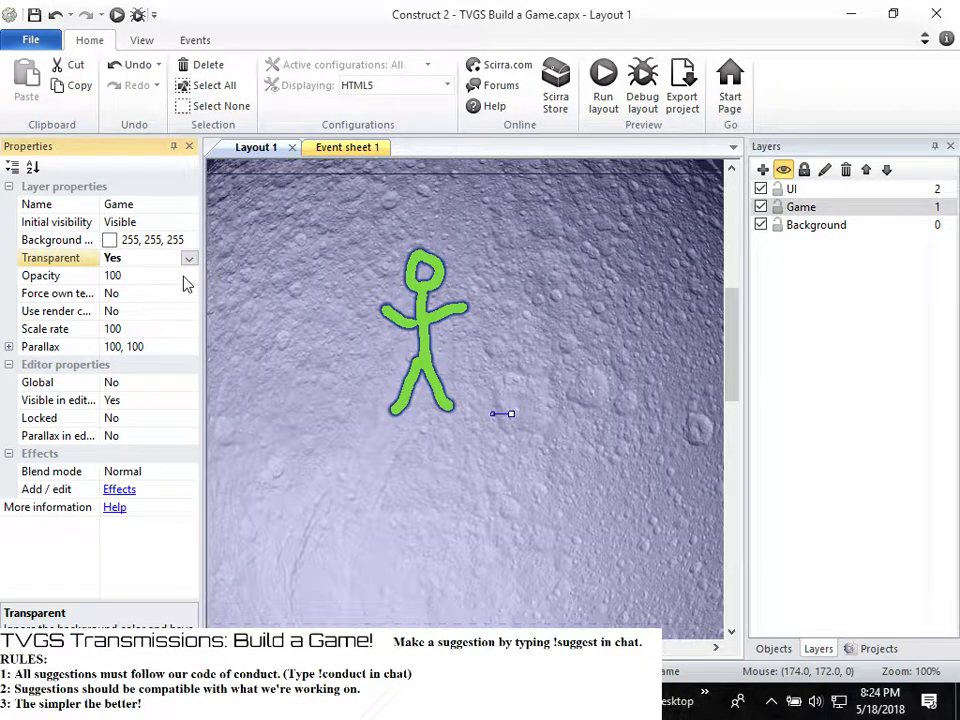
Move the Background sprite to about 450, 391, aligned with the layout's top-left corner, and run the layout in the browser
scroll(465, 312, "down", 1)
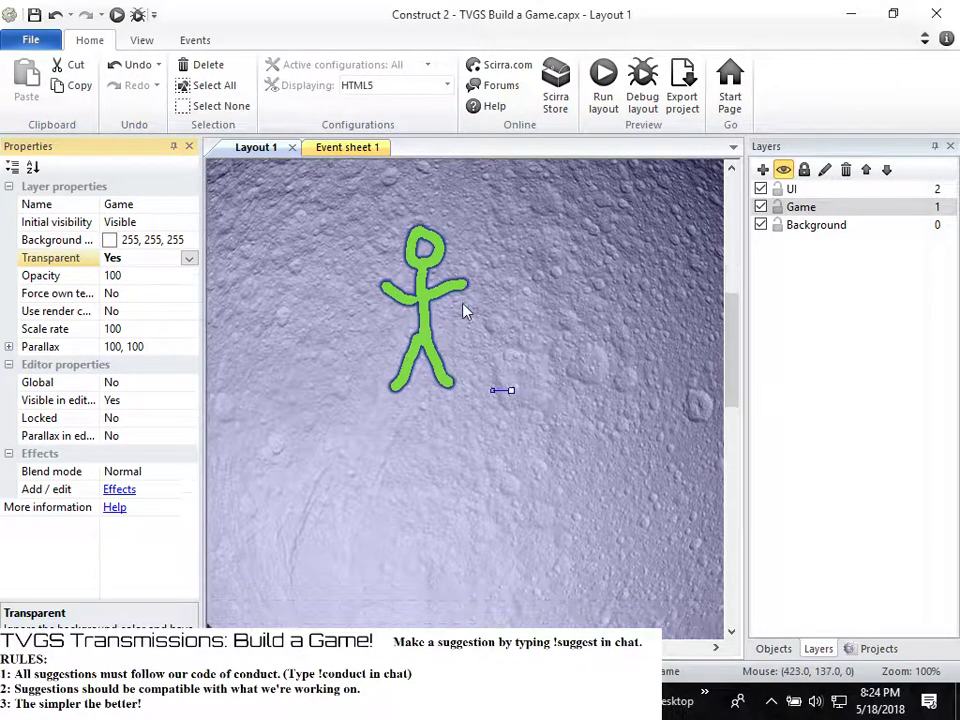
scroll(465, 312, "down", 4)
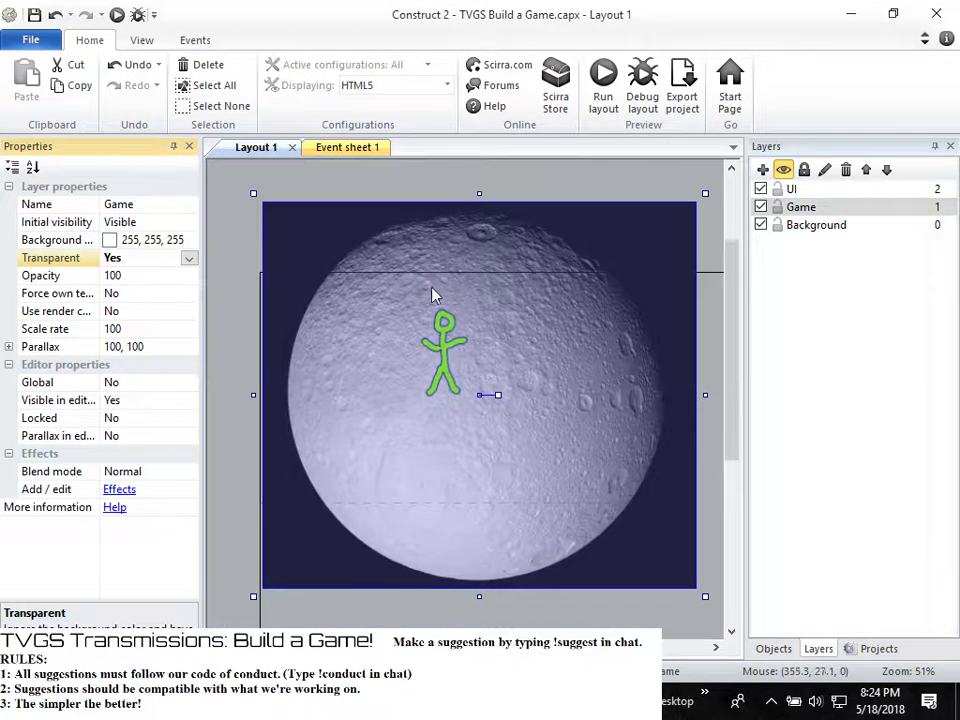
scroll(432, 298, "down", 1)
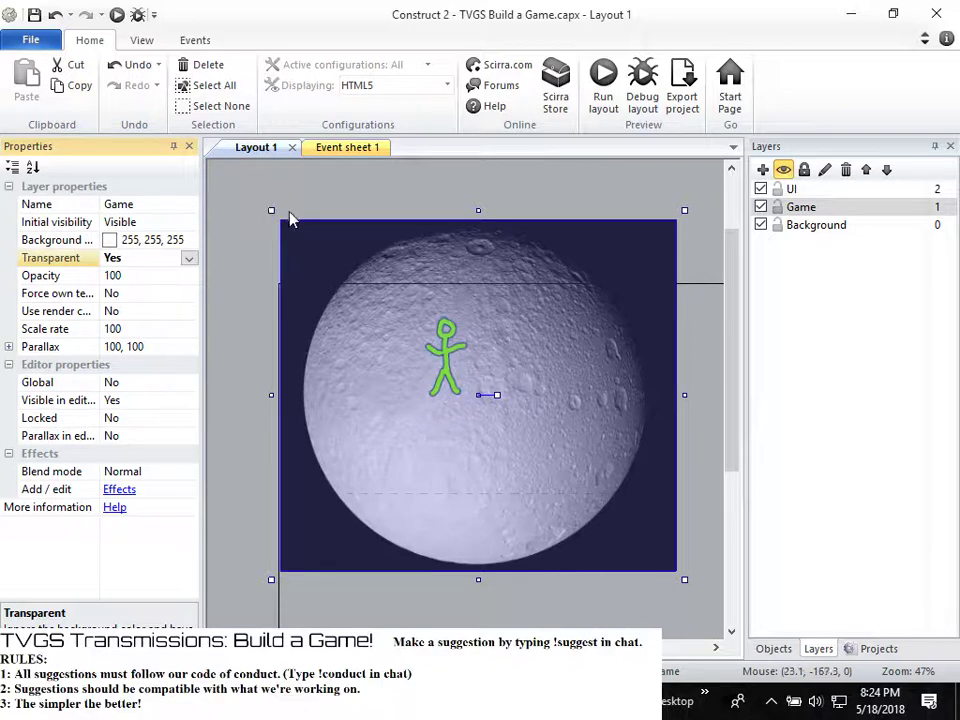
left_click_drag(336, 242, 419, 305)
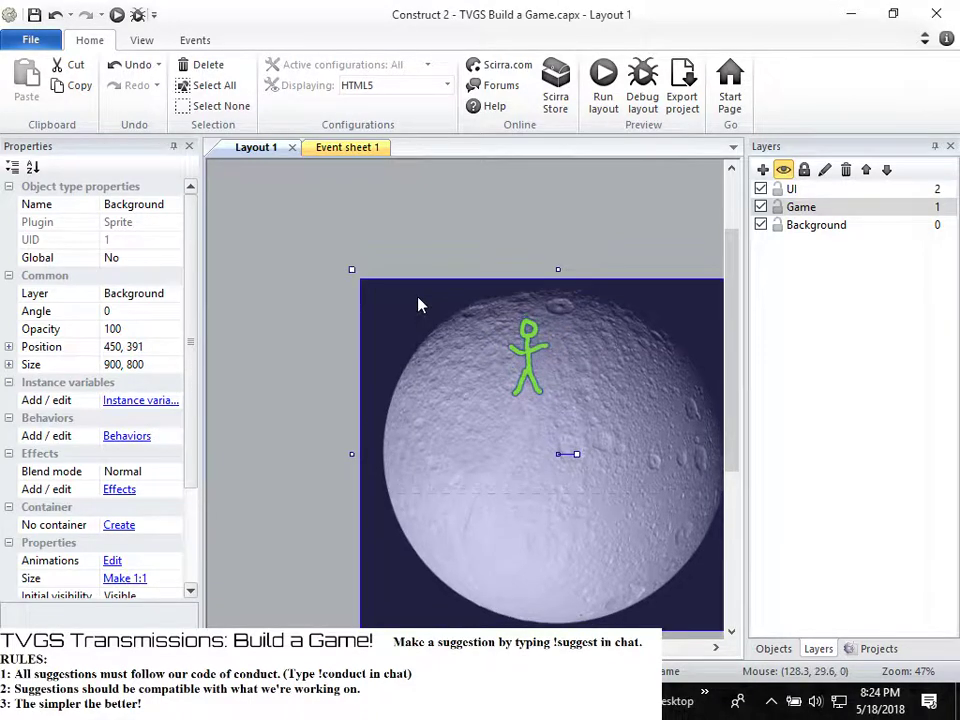
left_click(603, 88)
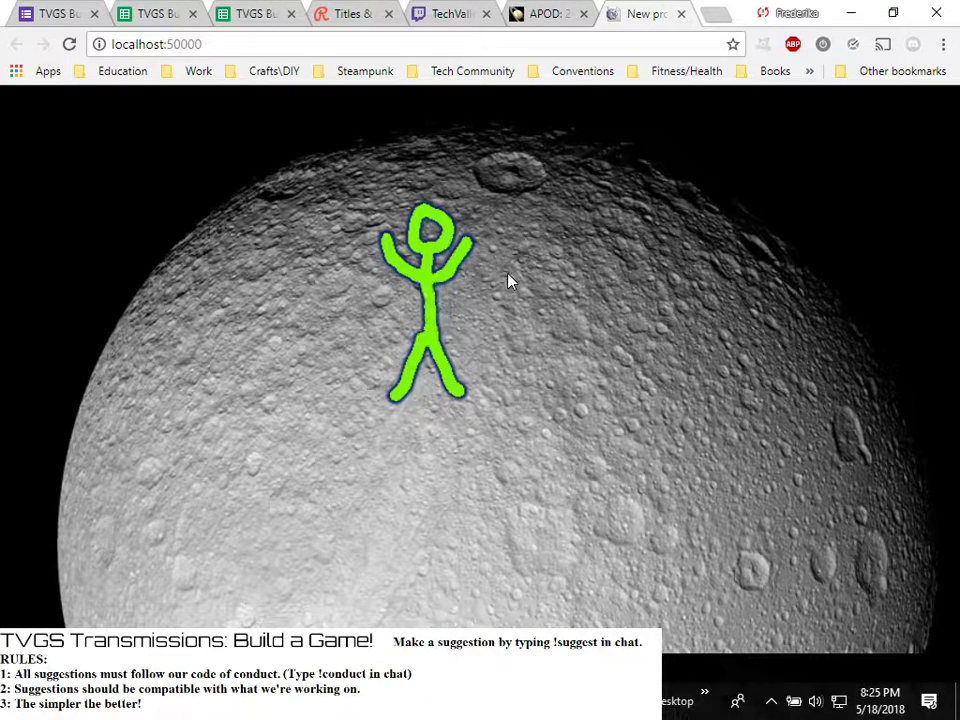
Open the TVGS Build-A-Game Construct 2 Submissions! (Responses) spreadsheet in the browser and check it for suggestions
left_click(257, 12)
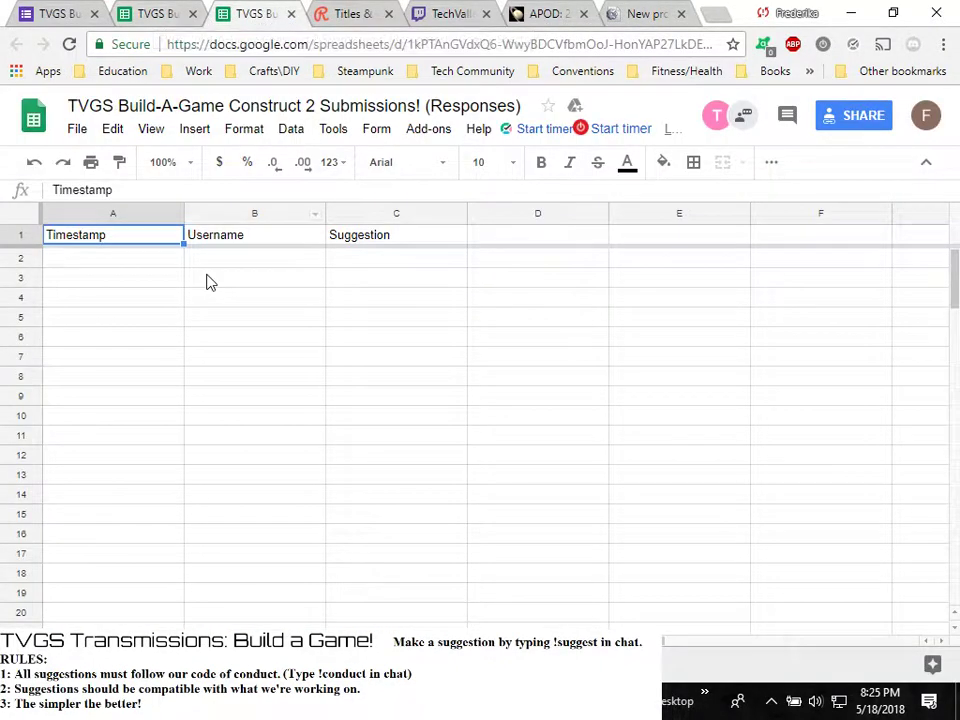
left_click(284, 280)
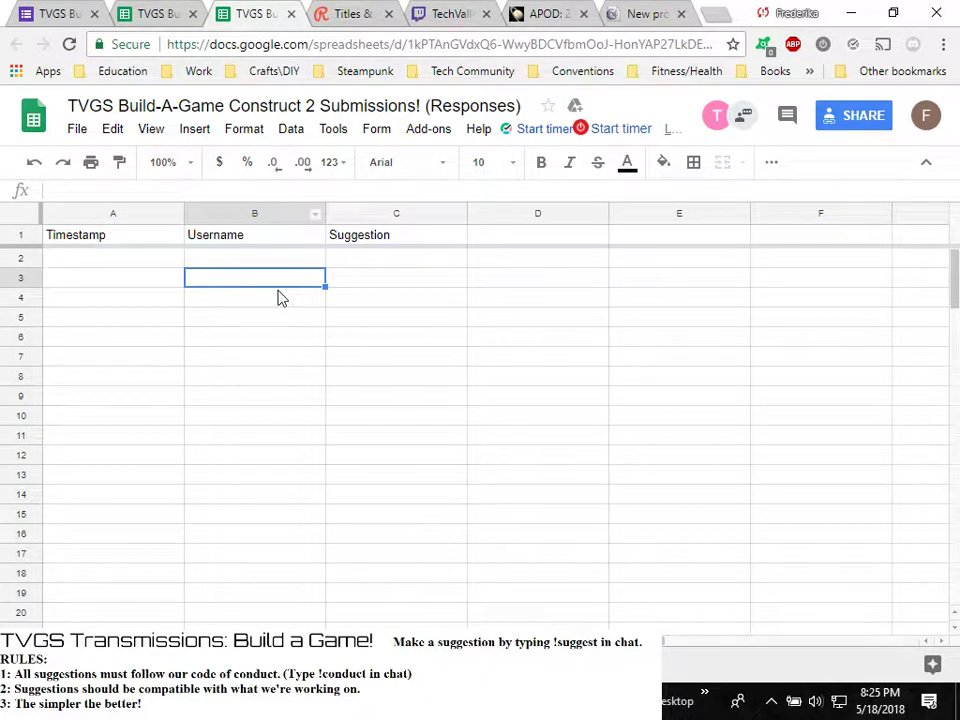
Read through the viewer suggestions from "I want a pony" to "have the moon dance" in the filled-in responses spreadsheet
left_click(152, 12)
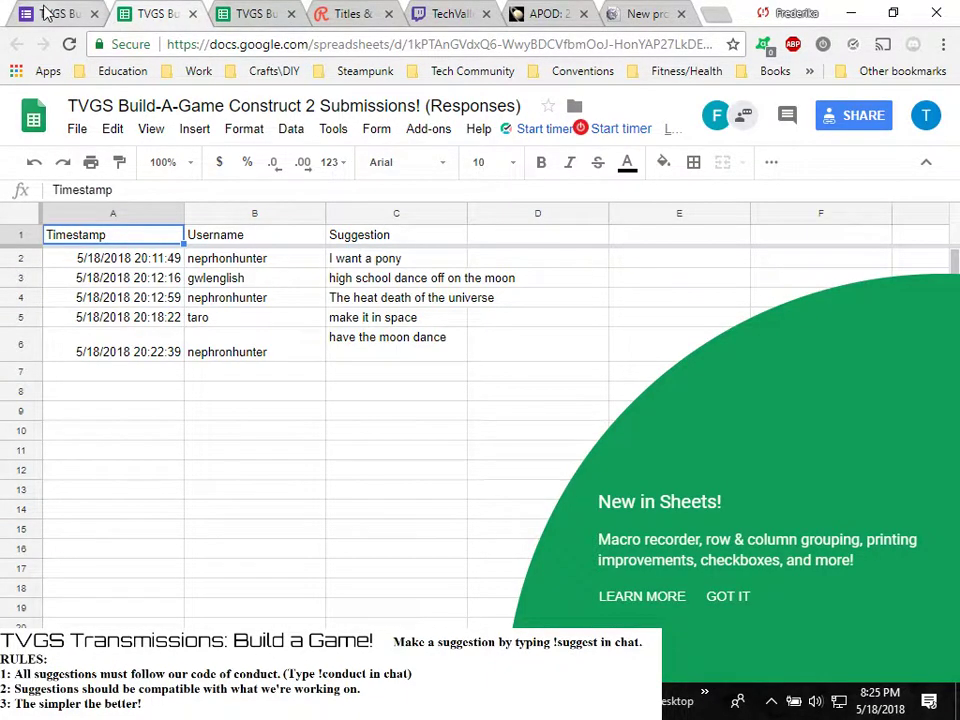
left_click(348, 346)
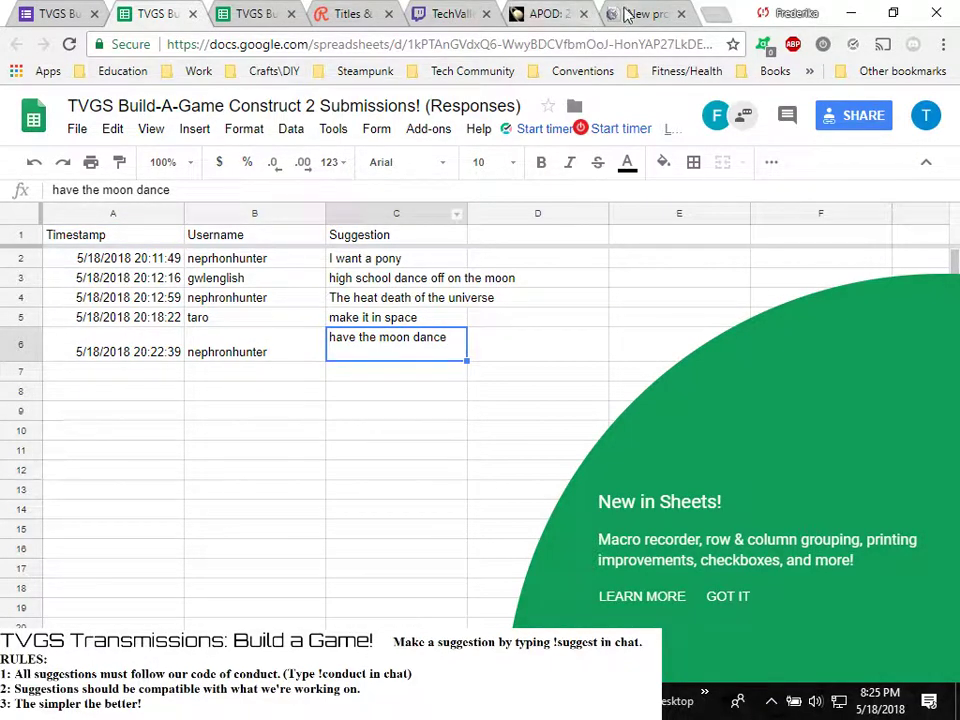
left_click(413, 262)
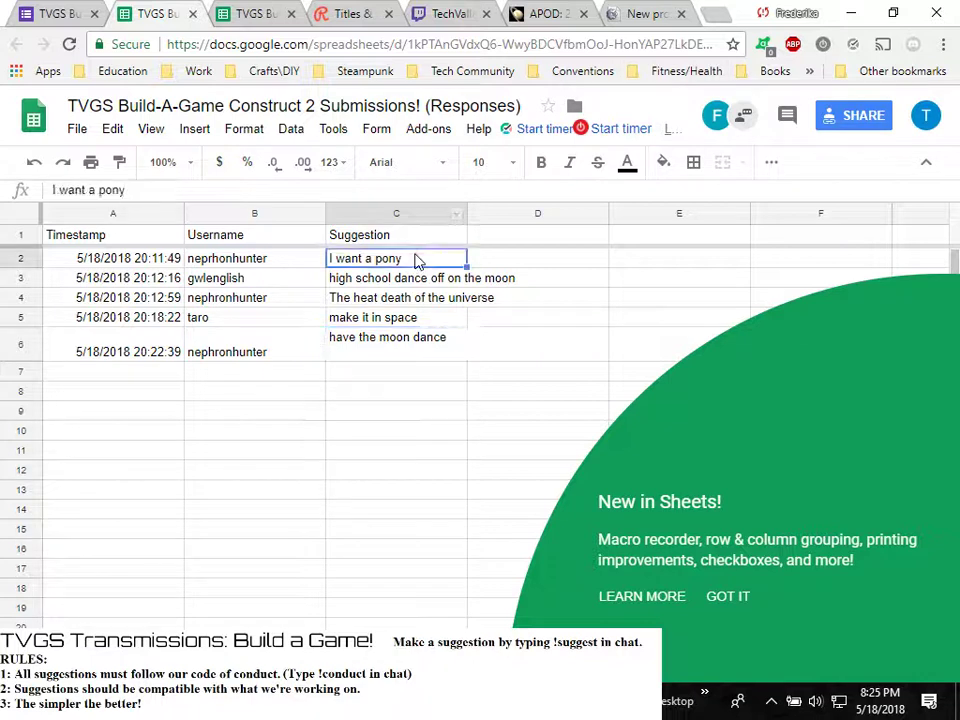
left_click(491, 280)
key("Up")
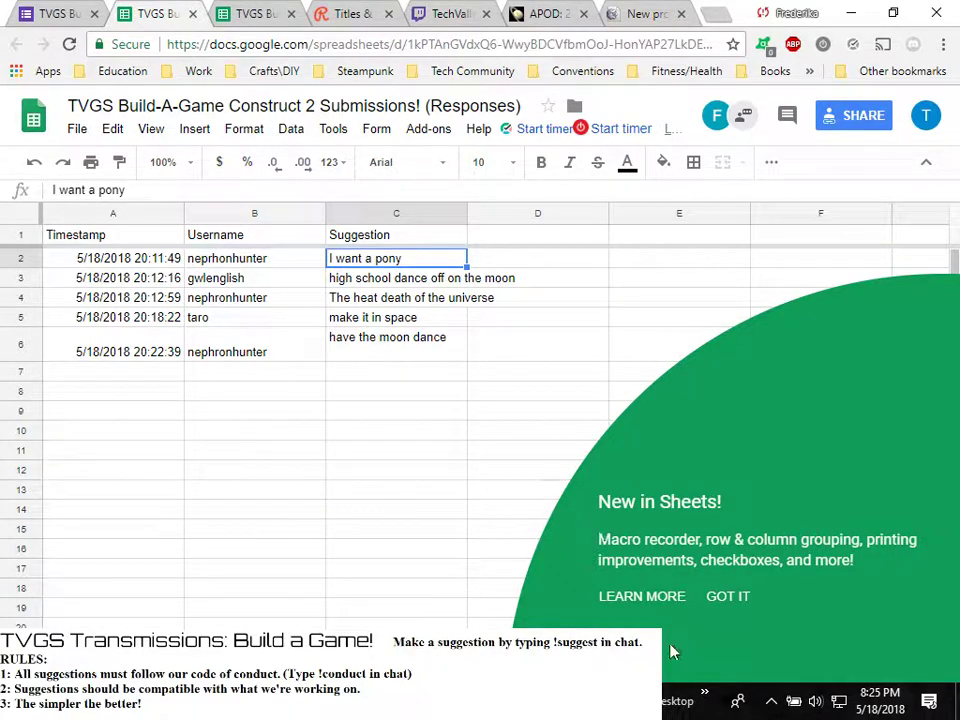
left_click(735, 598)
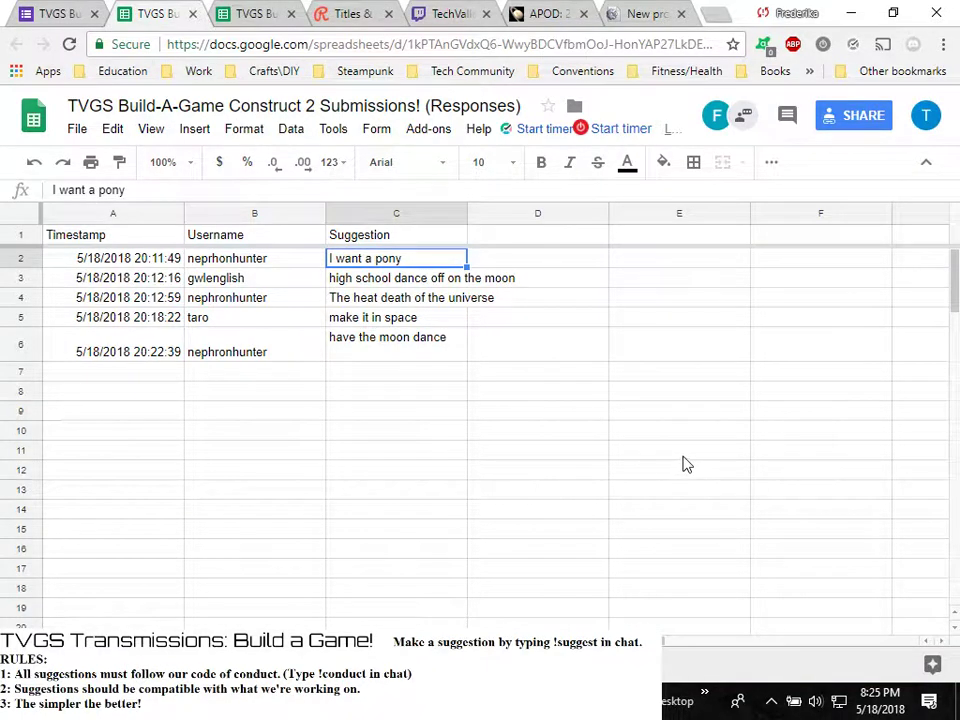
left_click(445, 318)
left_click(440, 262)
left_click(452, 284)
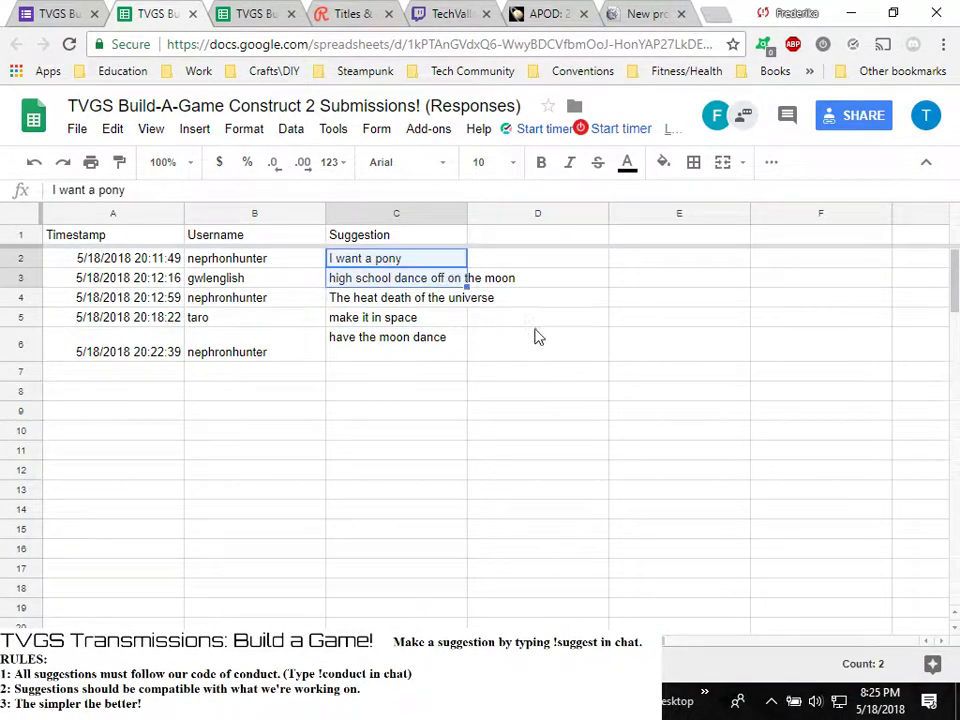
key("Down")
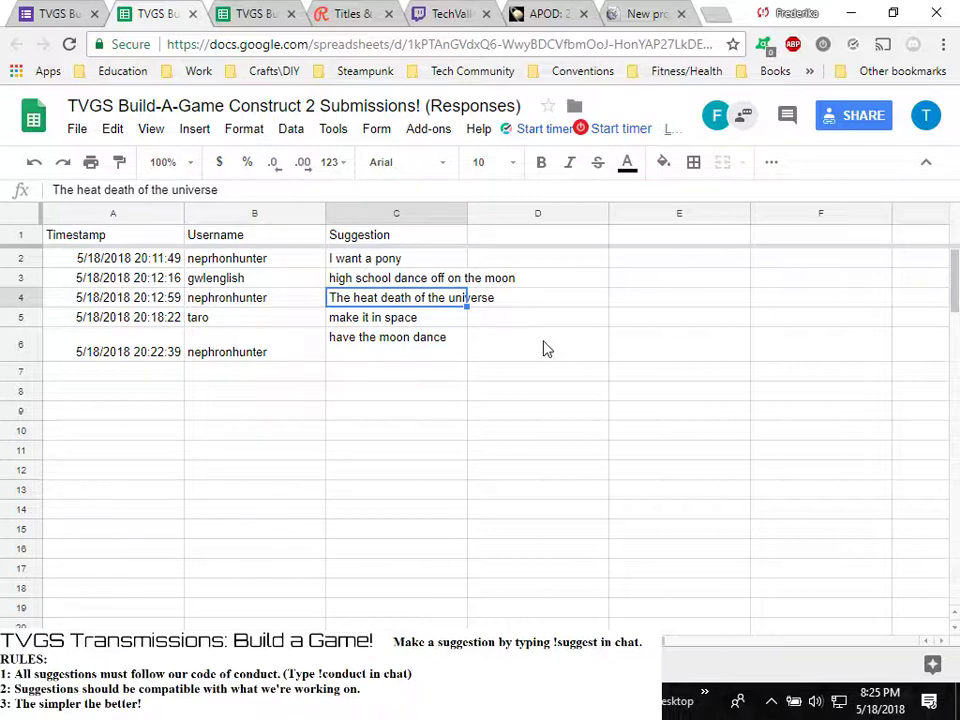
key("Down")
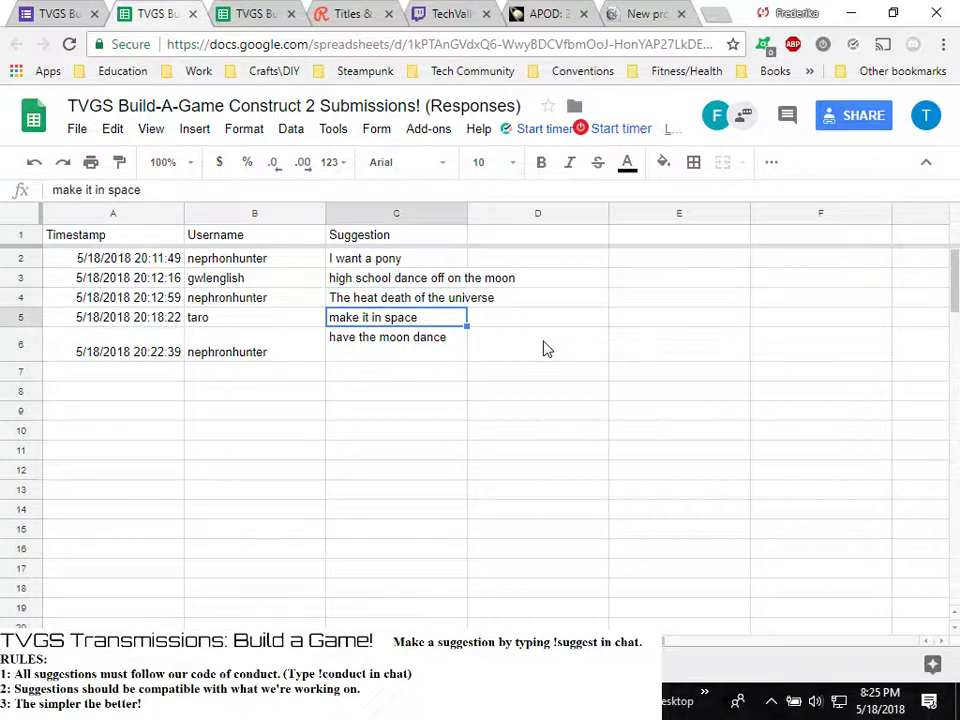
key("Down")
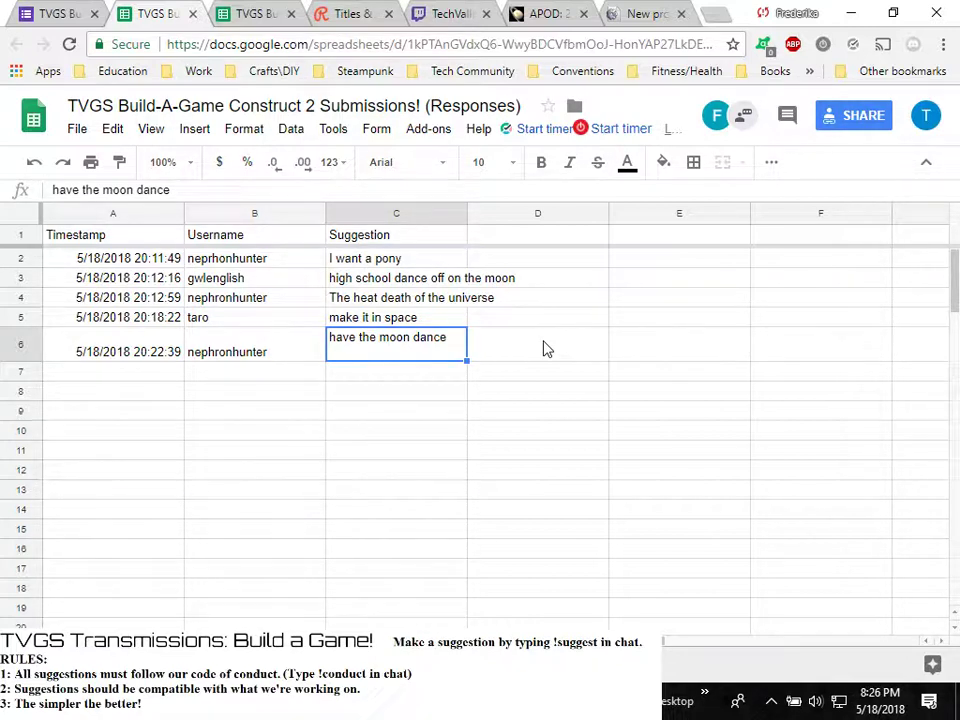
key("Down")
key("Up")
Switch to Construct 2 and enlarge the Background sprite to about 1226 by 1054, centered at about 525, 454, extending past the layout's edges
key("alt+Tab")
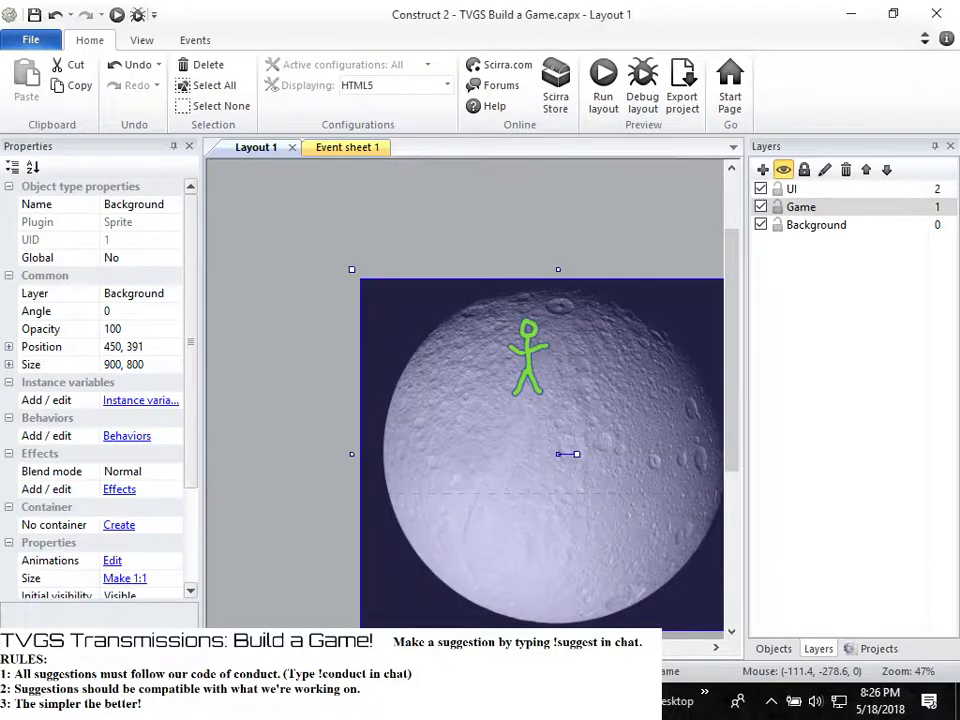
left_click_drag(351, 269, 310, 241)
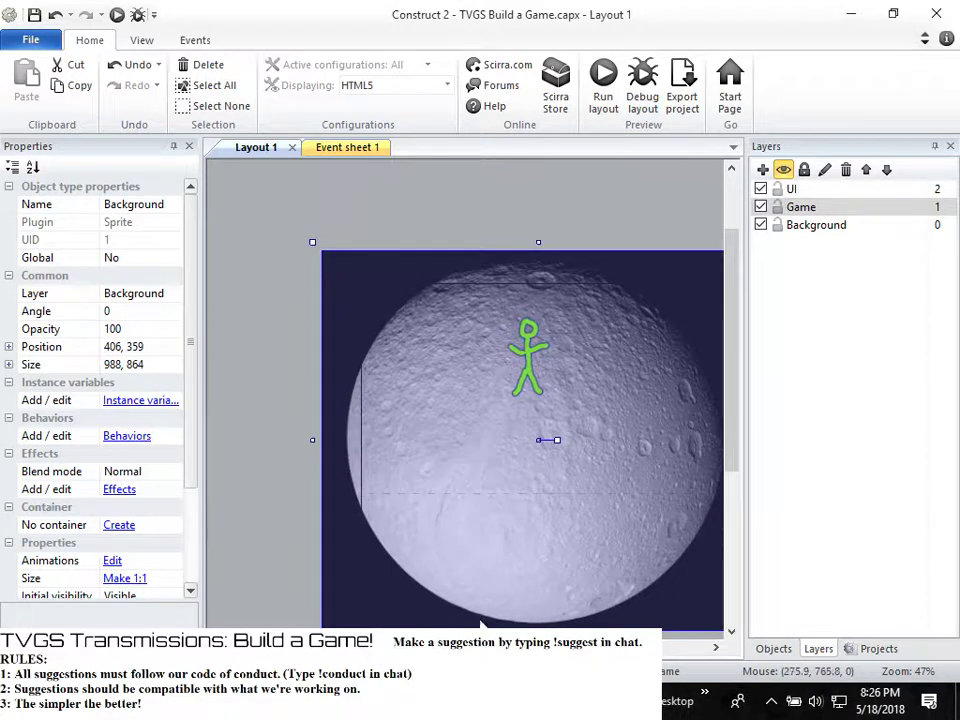
scroll(465, 440, "right", 5)
scroll(623, 619, "down", 1)
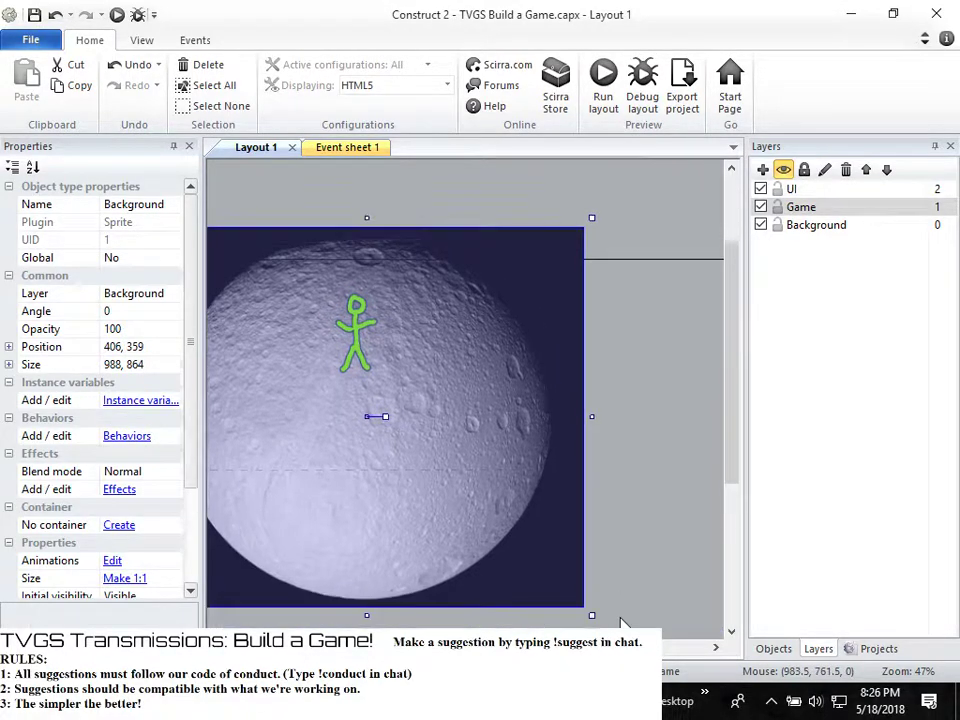
left_click_drag(590, 594, 697, 632)
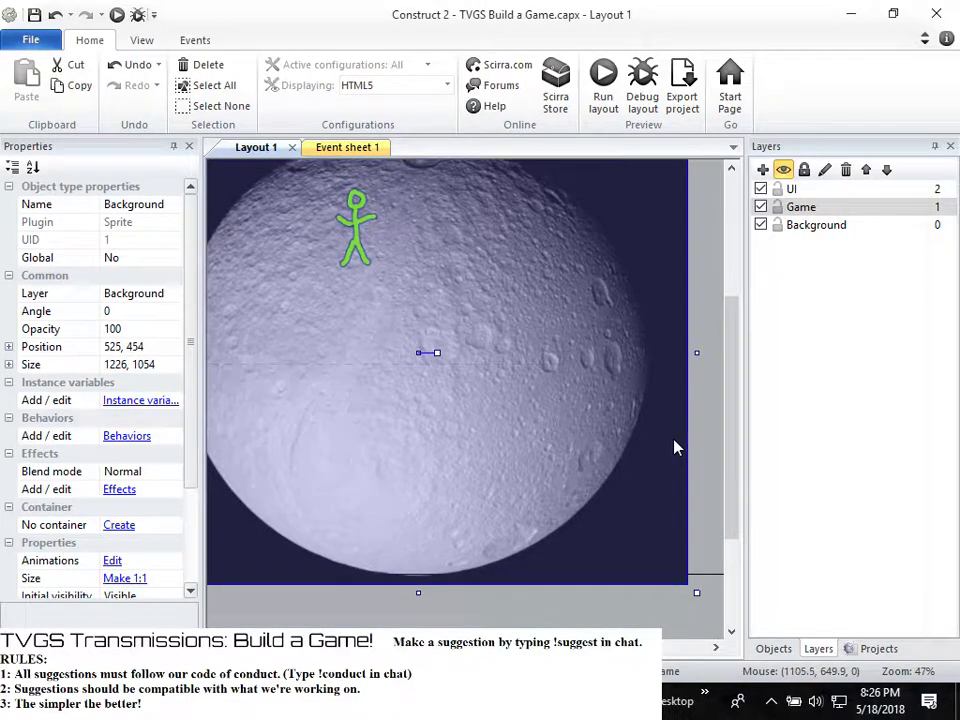
scroll(615, 447, "up", 1)
scroll(595, 437, "up", 1)
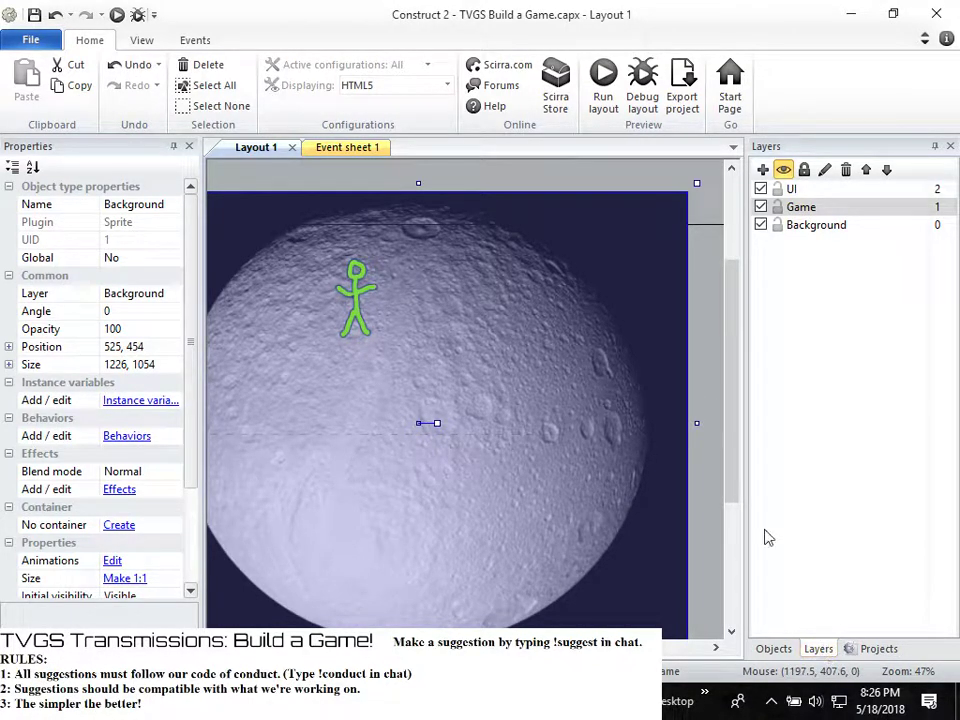
Look through the behaviors available for the Background sprite, from Attributes to Movements, without adding one
left_click(126, 438)
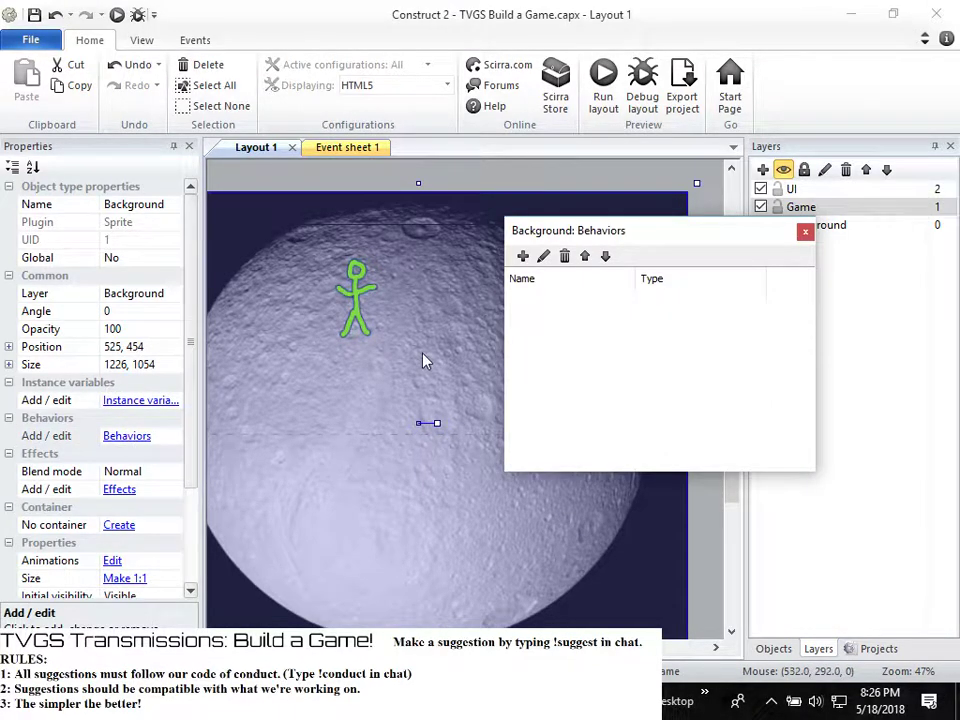
left_click(523, 256)
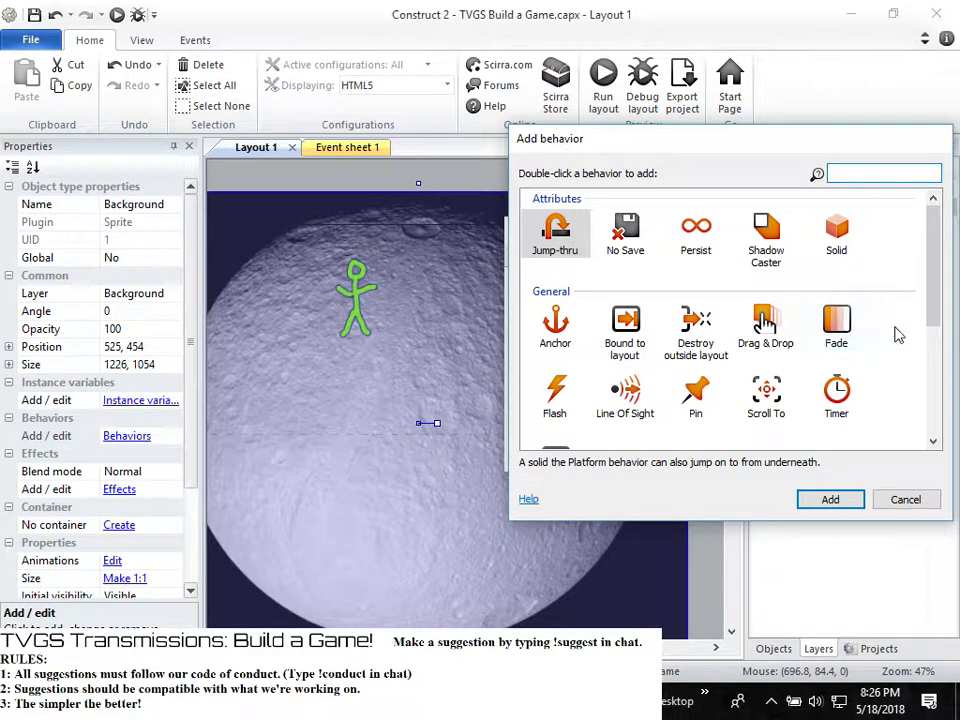
scroll(917, 356, "down", 4)
scroll(912, 368, "down", 1)
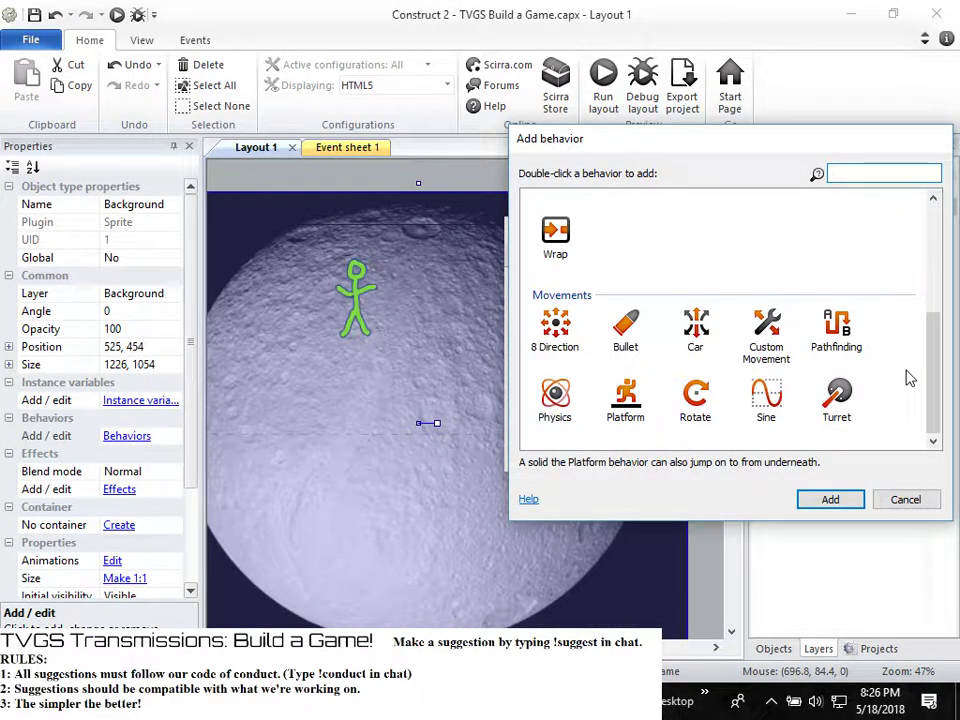
scroll(910, 375, "up", 3)
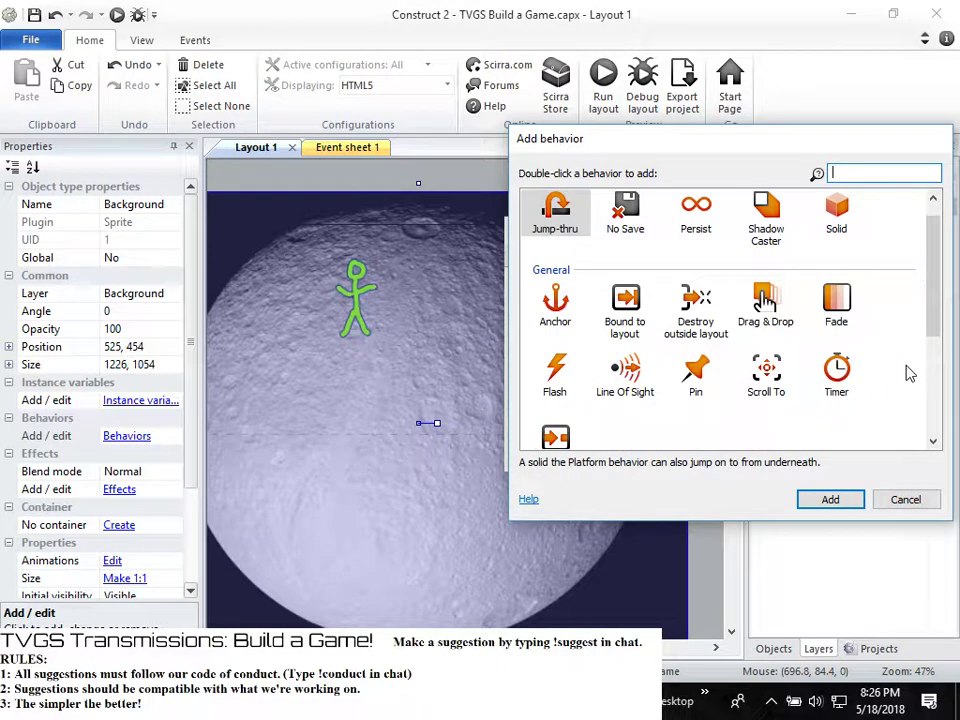
scroll(910, 372, "up", 1)
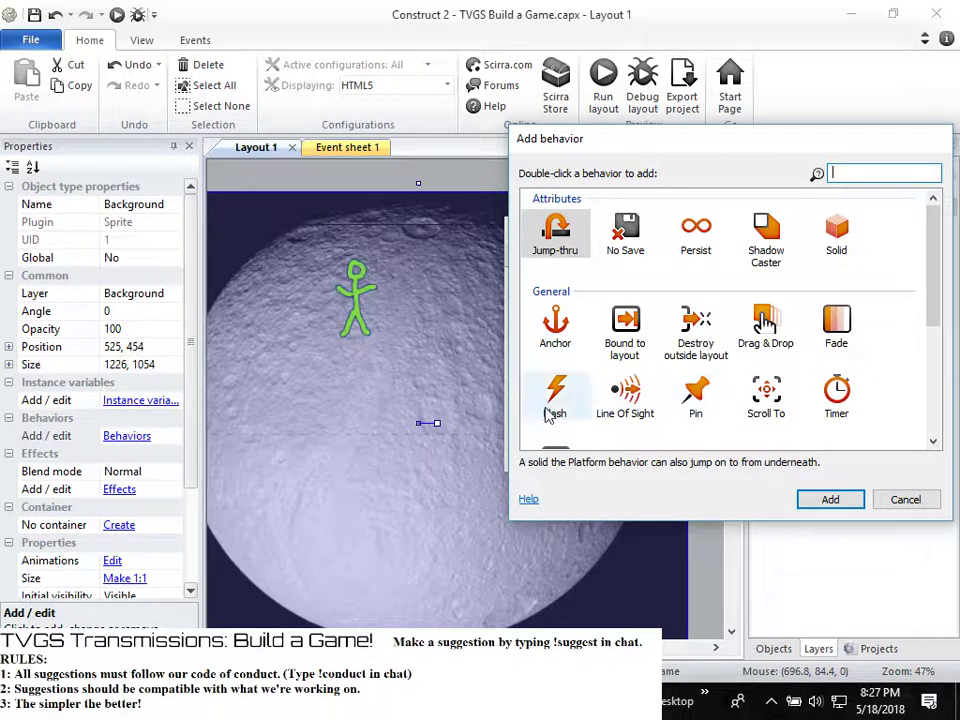
mouse_move(927, 261)
left_mouse_down()
mouse_move(930, 284)
mouse_move(930, 274)
left_mouse_up()
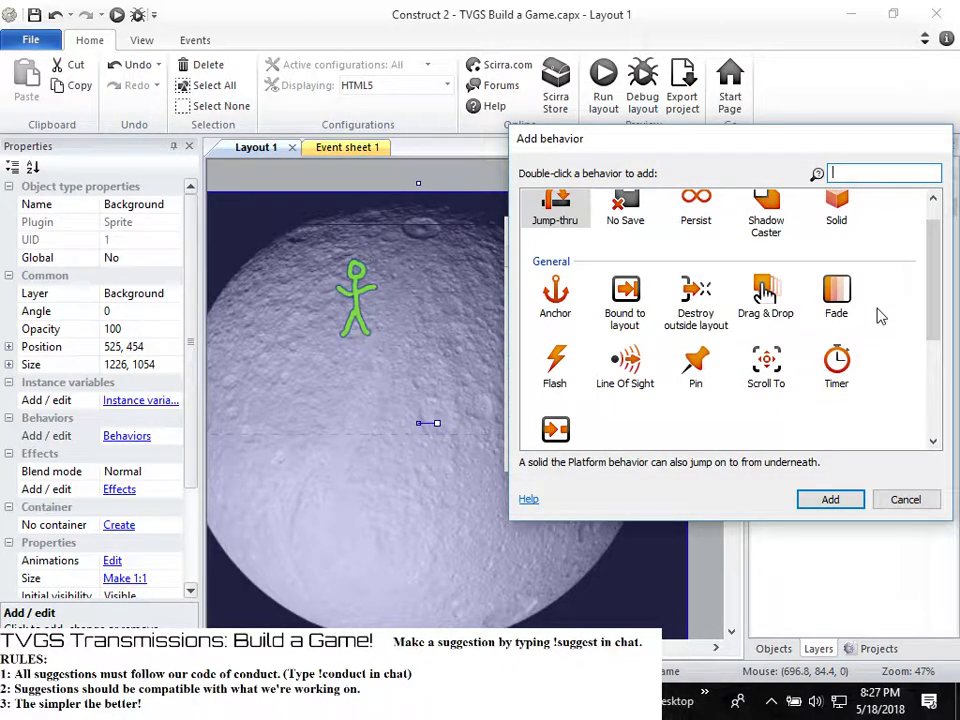
left_click_drag(930, 300, 936, 378)
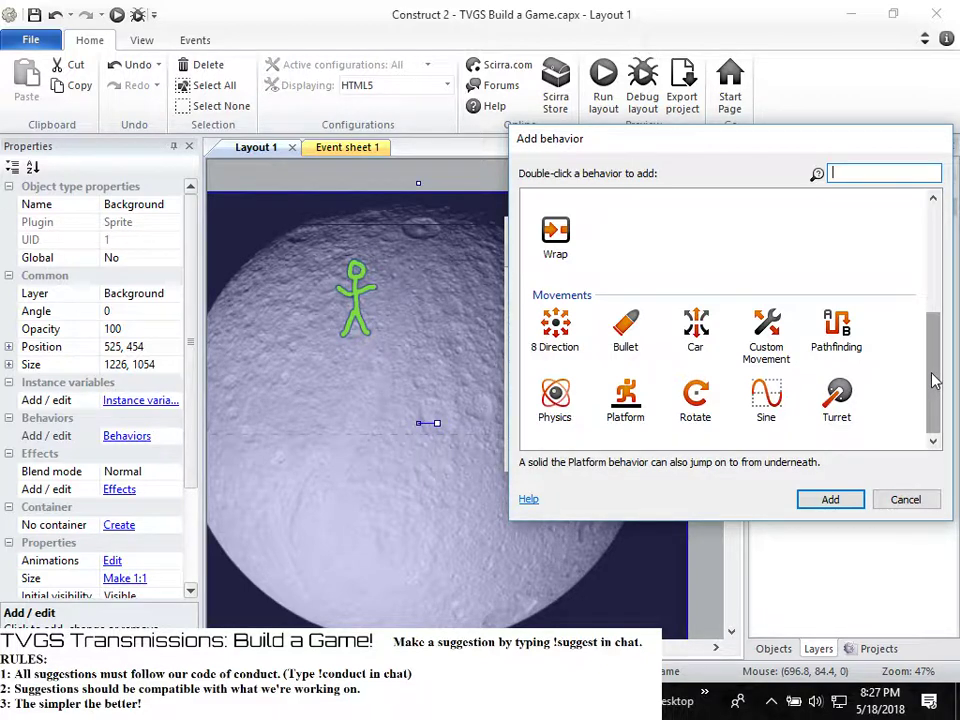
left_click(905, 500)
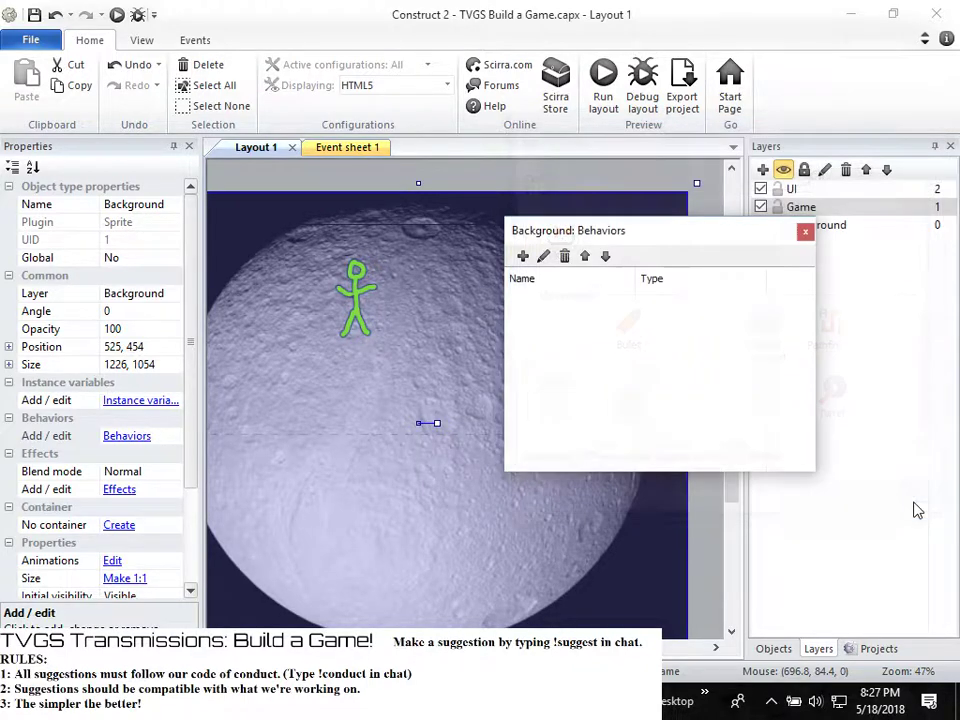
Add the Sine movement behavior to the Background sprite
left_click(523, 256)
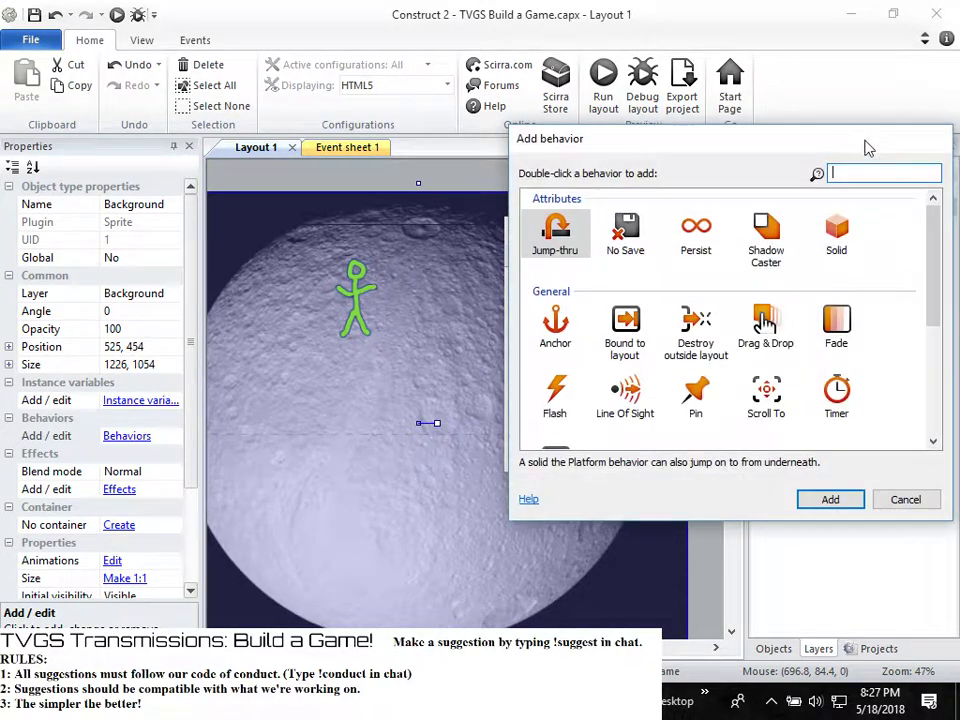
type("sha")
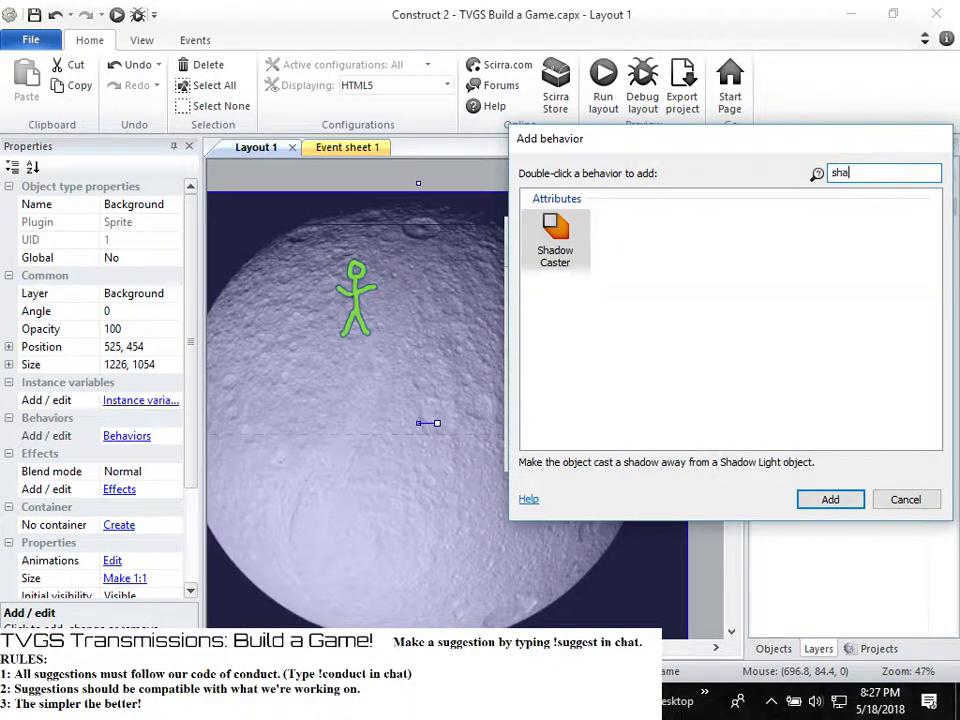
key("BackSpace")
key("BackSpace")
key("BackSpace")
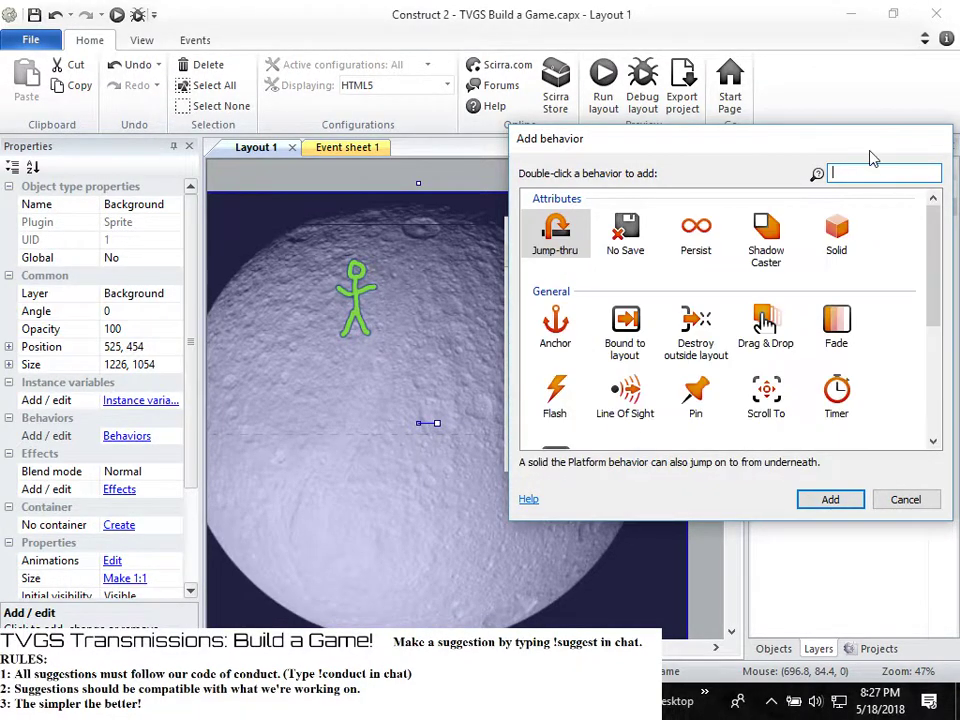
scroll(886, 347, "down", 5)
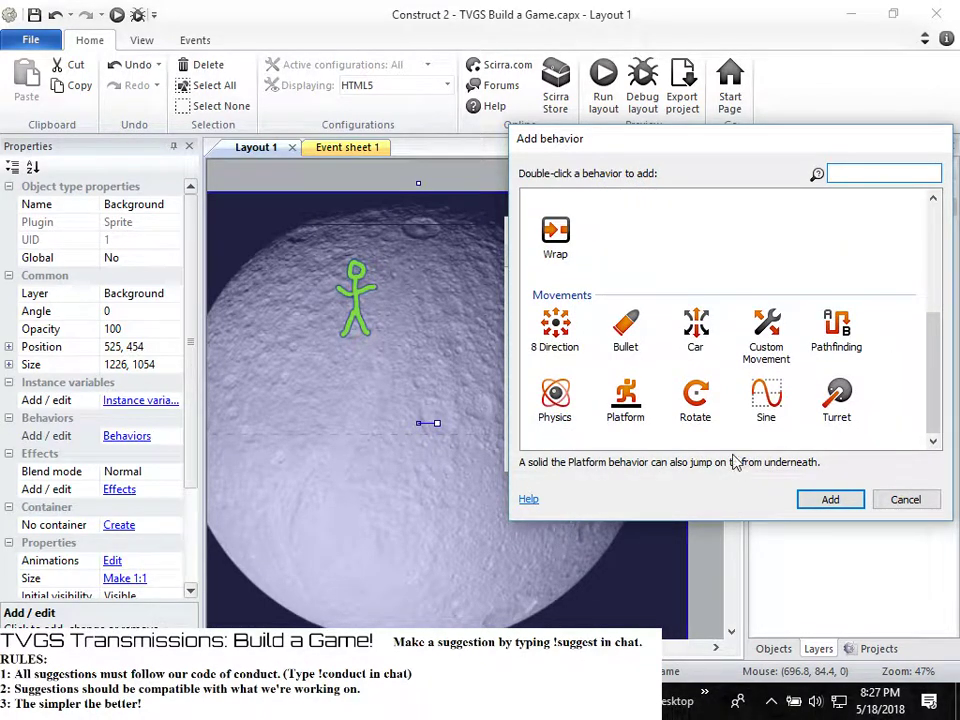
left_click(766, 400)
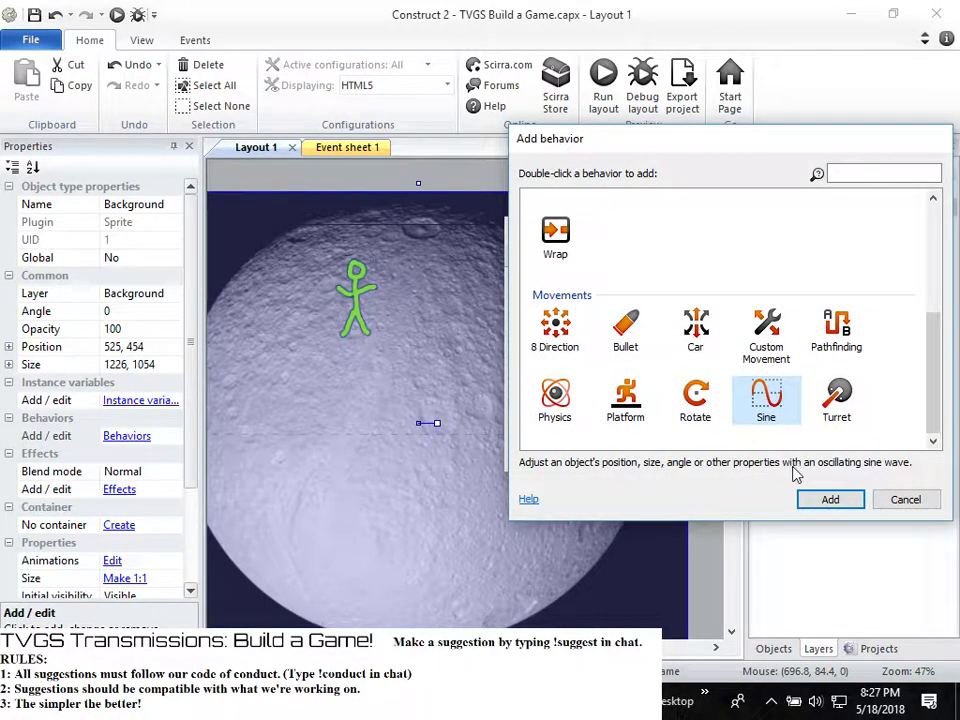
left_click(829, 503)
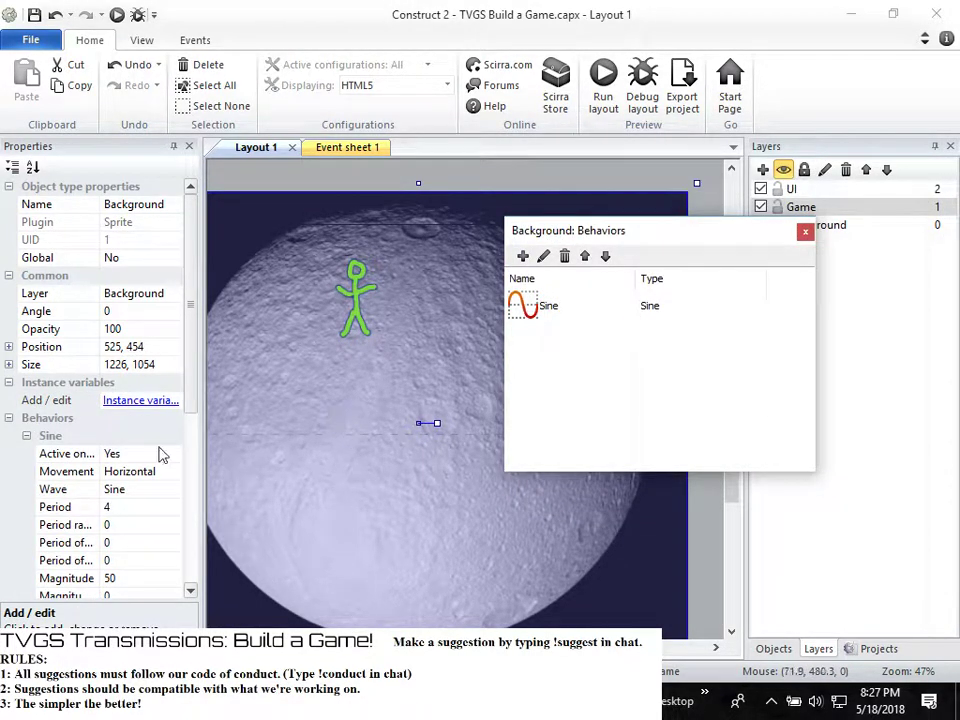
left_click(806, 232)
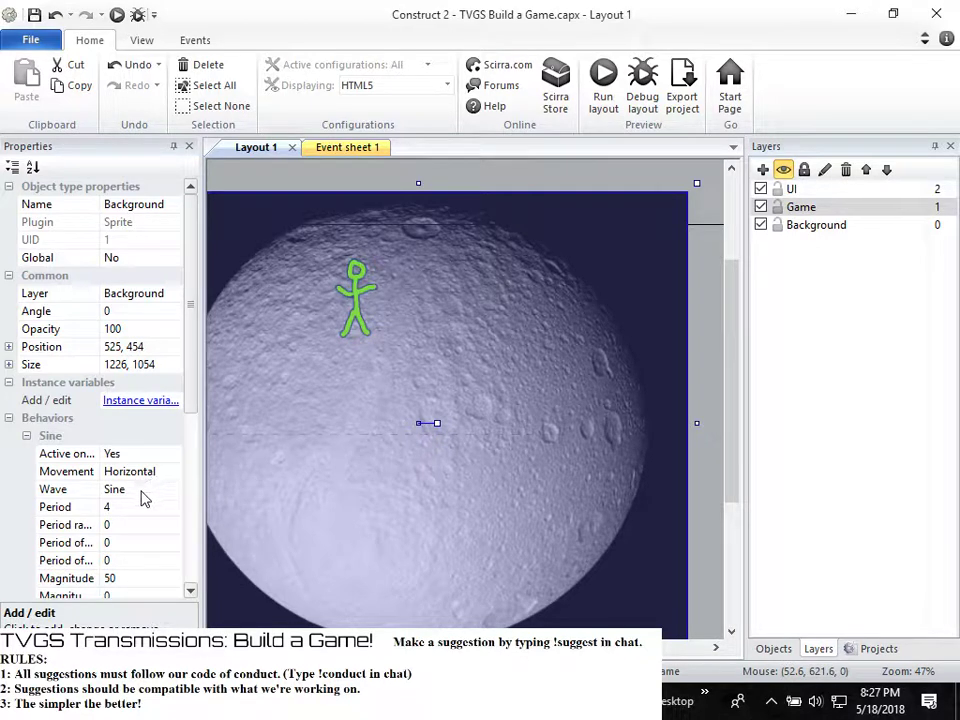
Set the Background sprite's Sine period to 2 and run the layout in the browser to check the motion
left_click(124, 507)
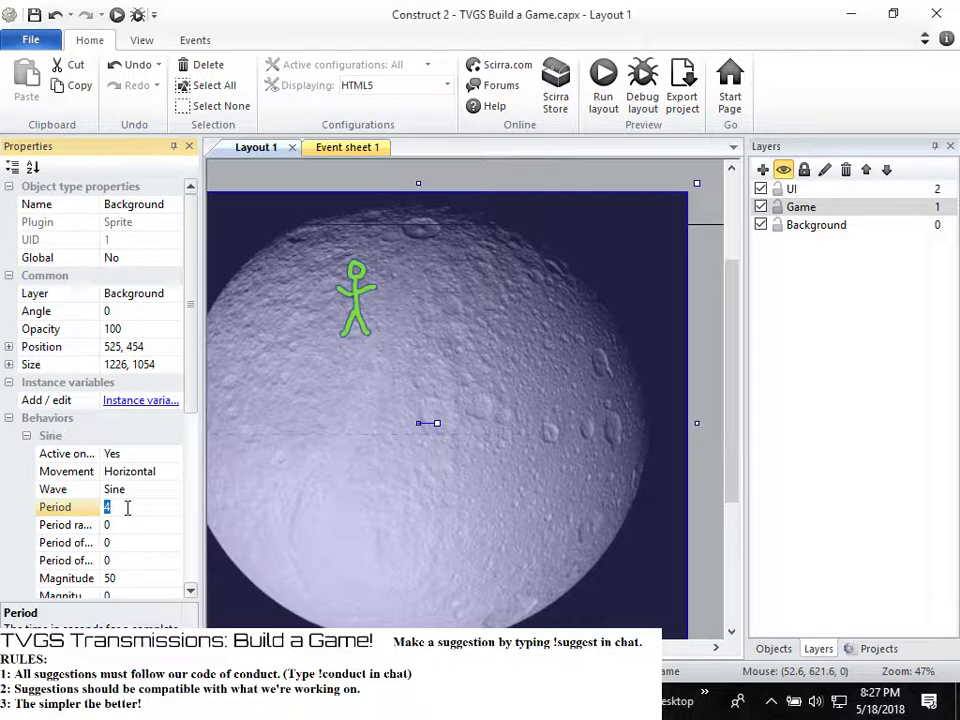
type("2")
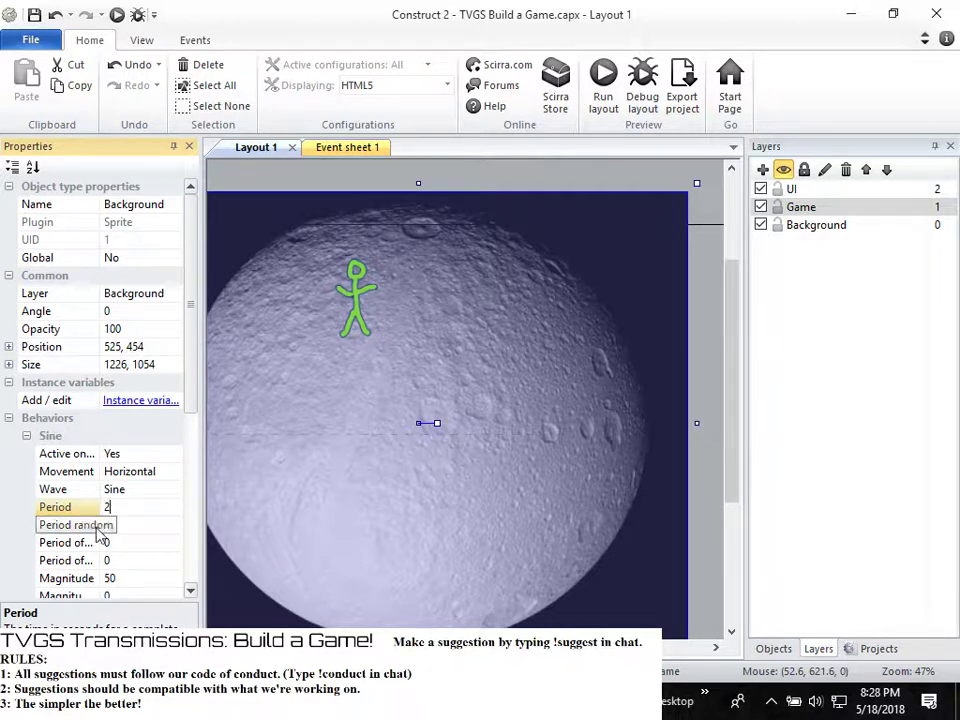
scroll(146, 538, "down", 2)
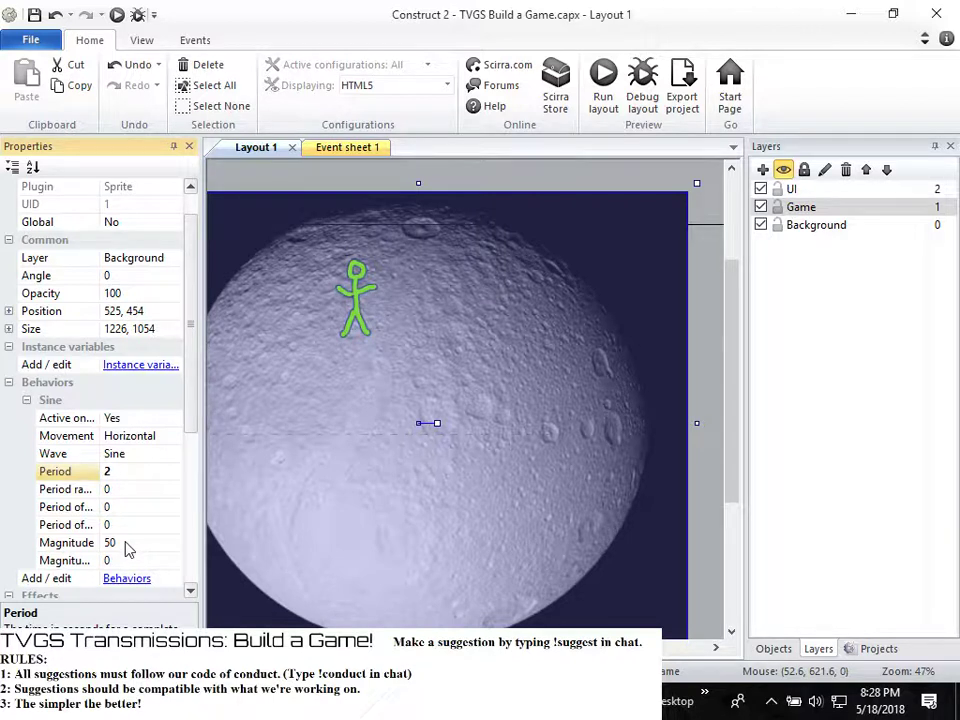
left_click(606, 82)
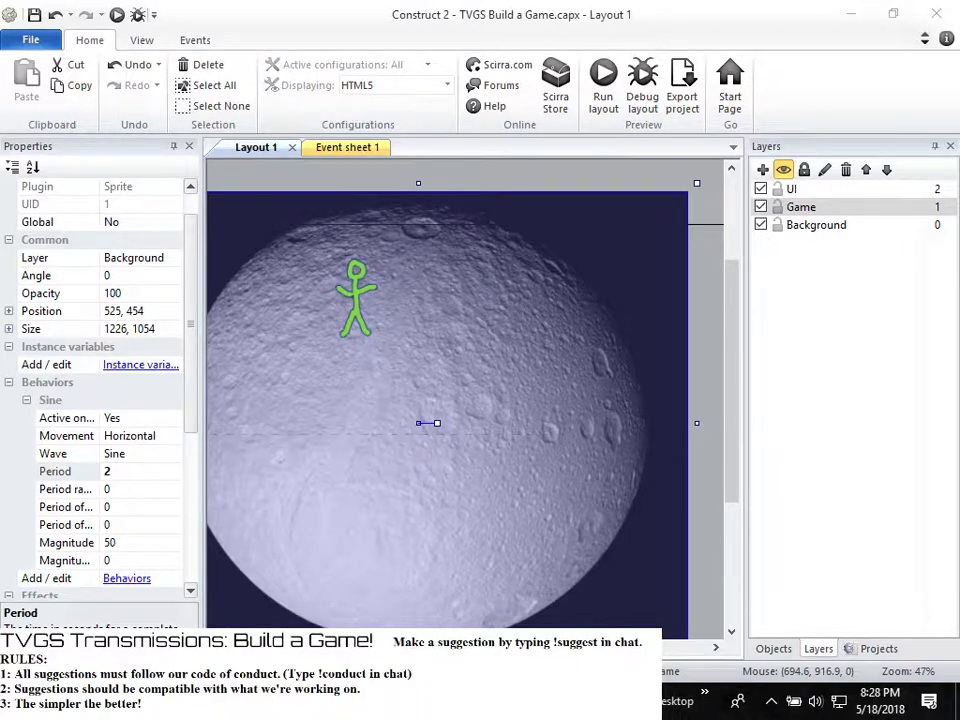
key("alt+Tab")
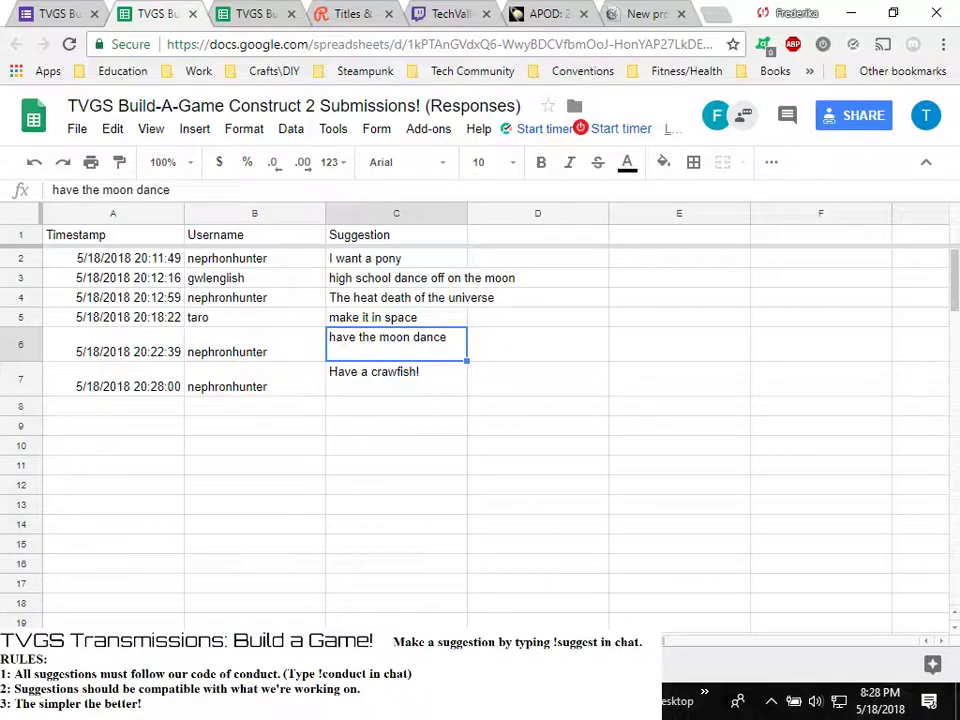
left_click(628, 14)
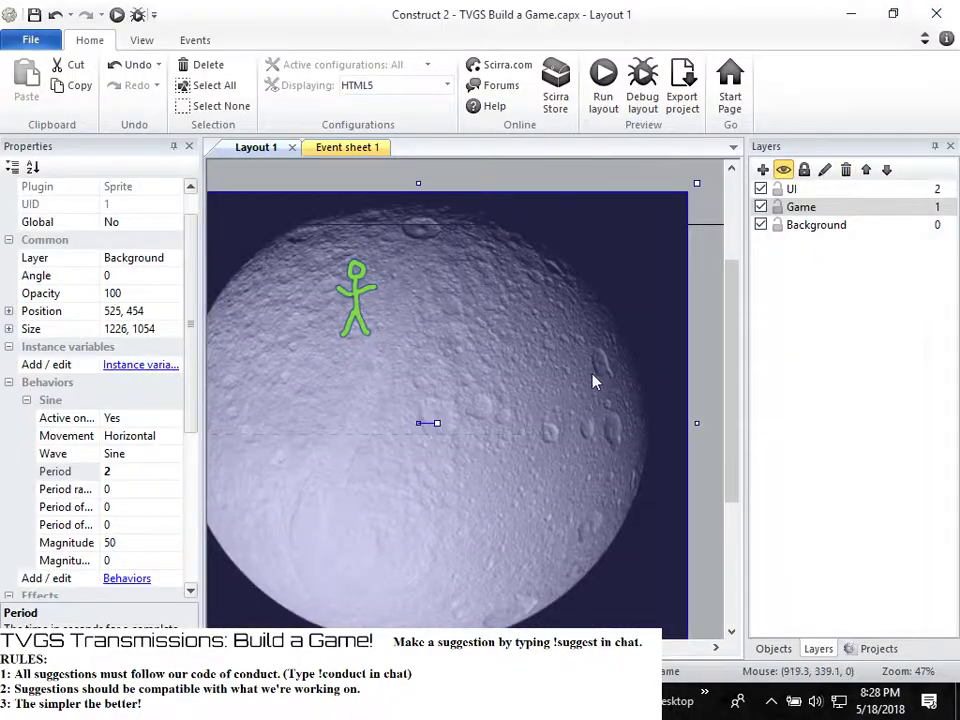
Add two more Dancing_Sprite instances to the layout at about 568, 260 and 793, 243, and run the layout in the browser
left_click(897, 649)
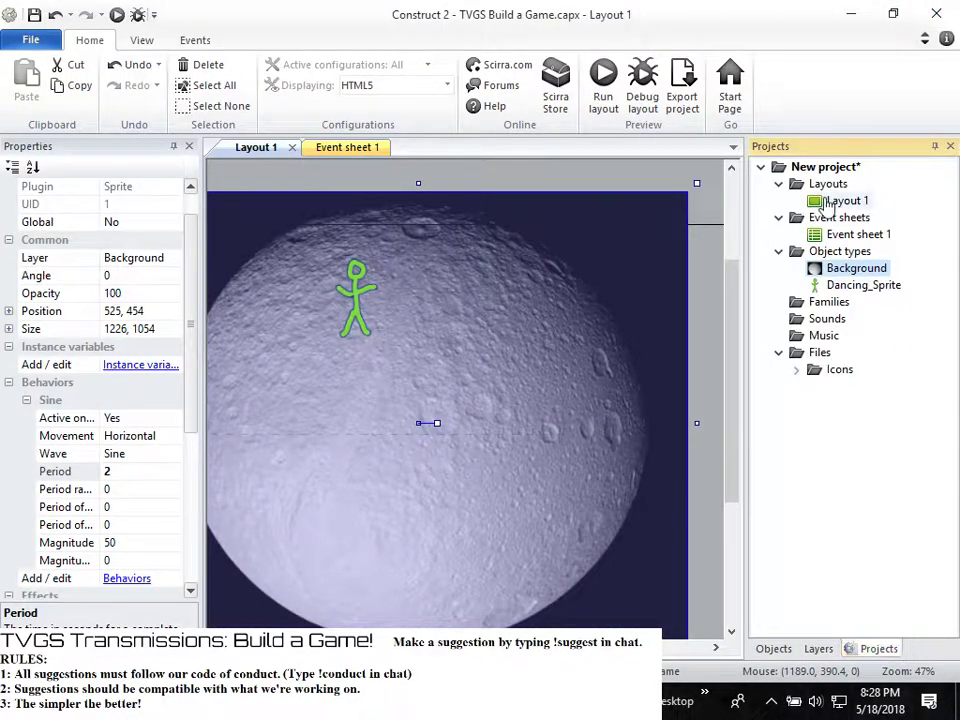
left_click_drag(830, 292, 437, 336)
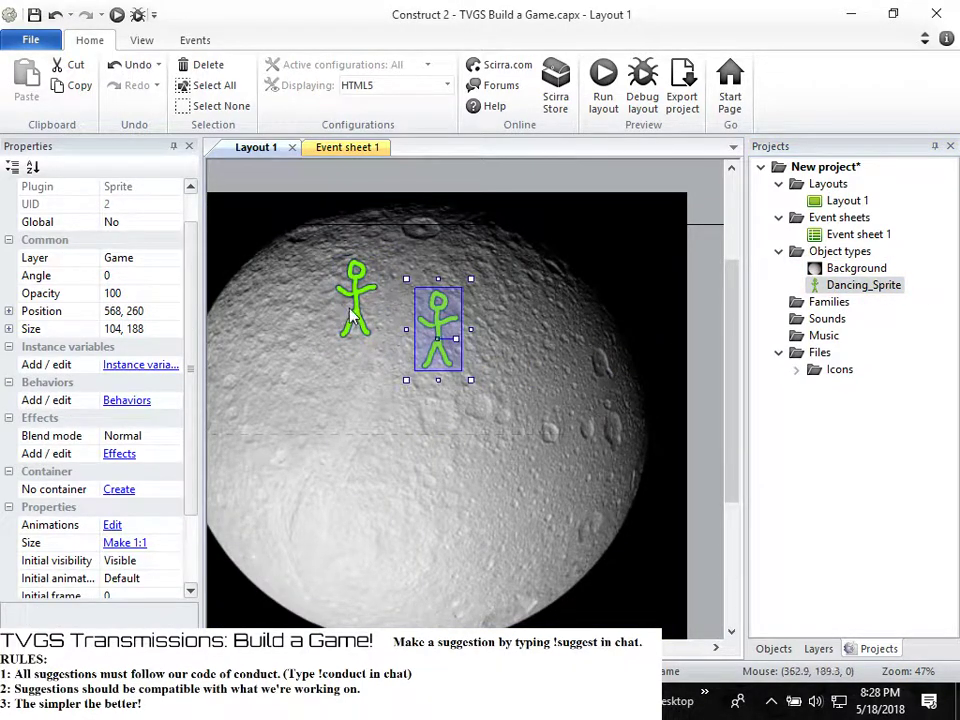
left_click_drag(837, 287, 537, 325)
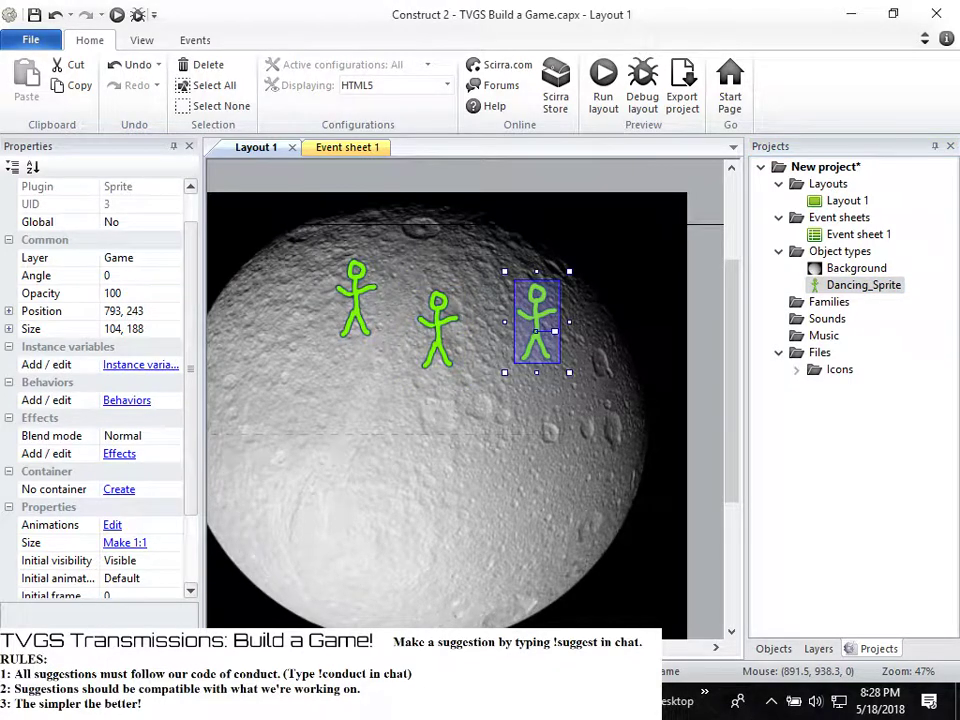
left_click(605, 84)
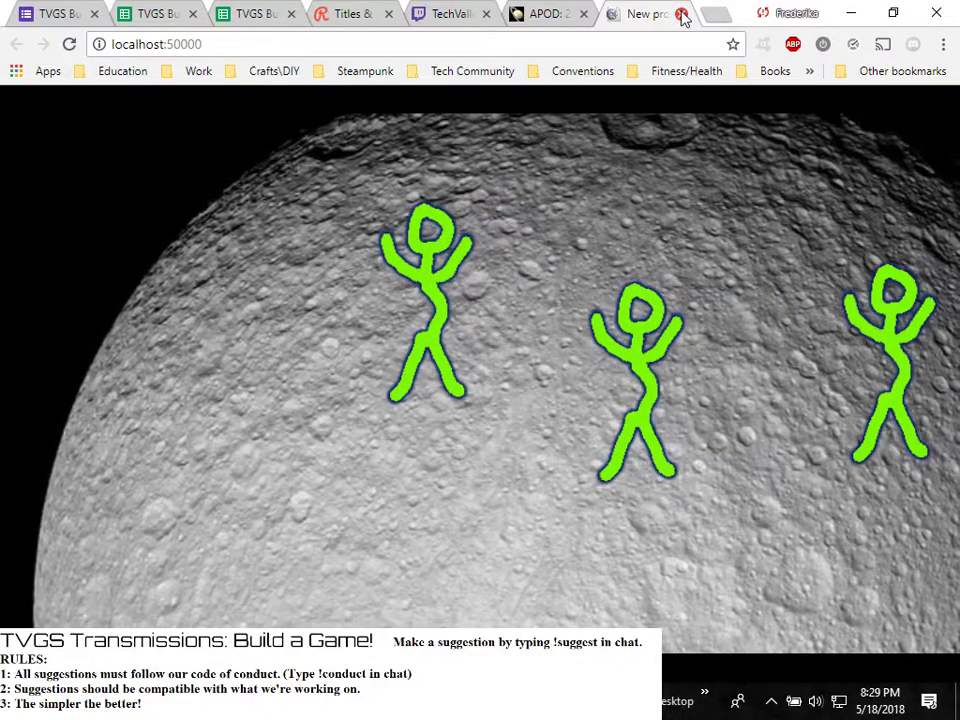
left_click(681, 16)
left_click(851, 13)
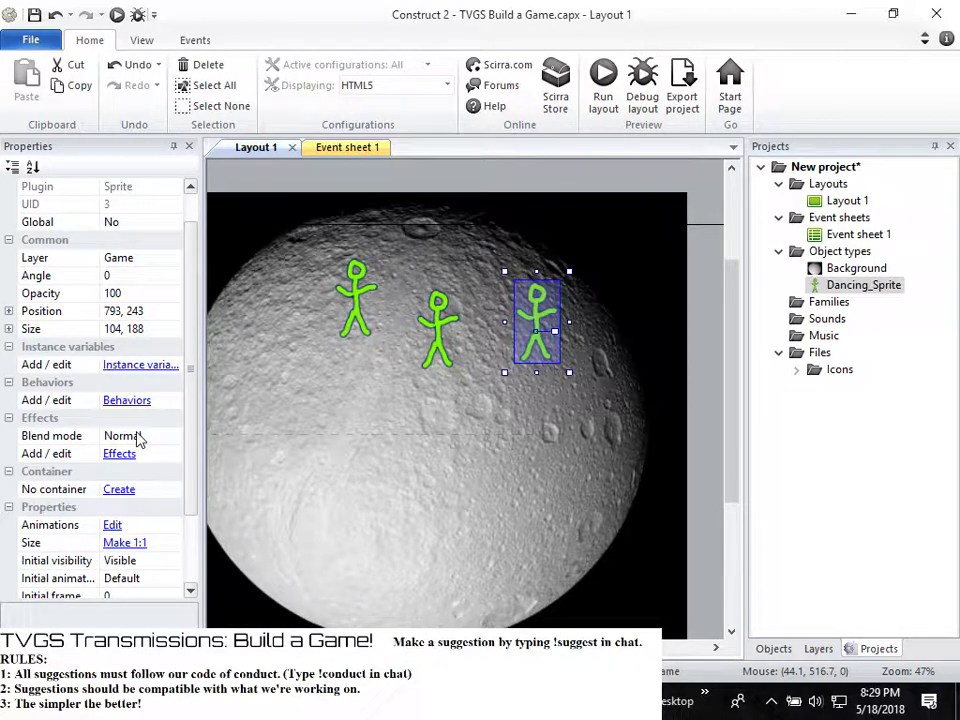
left_click(350, 295)
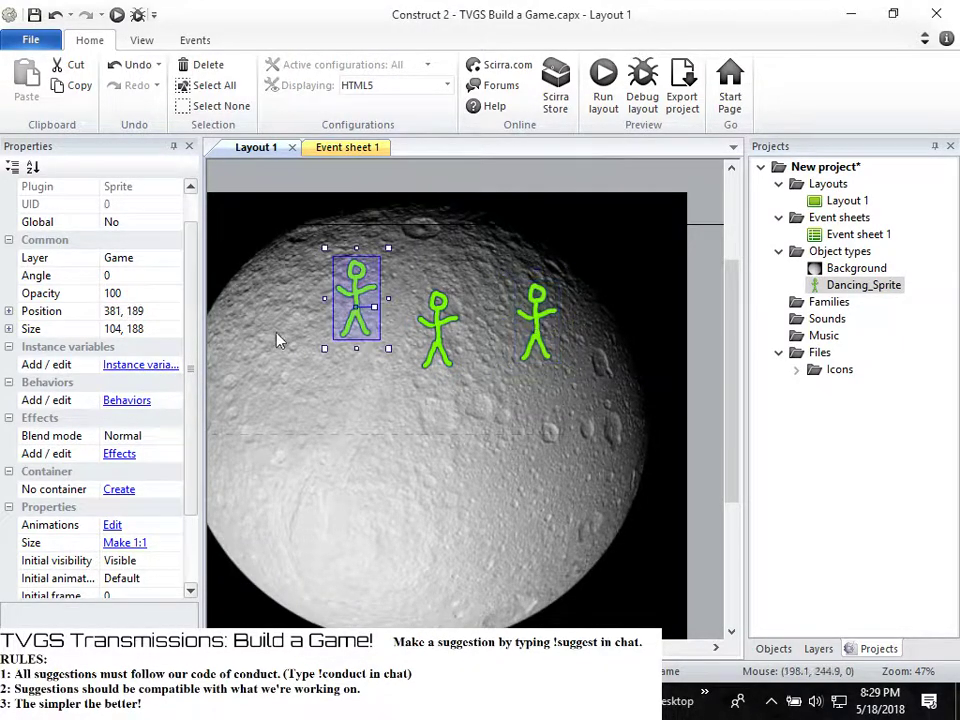
left_click(125, 400)
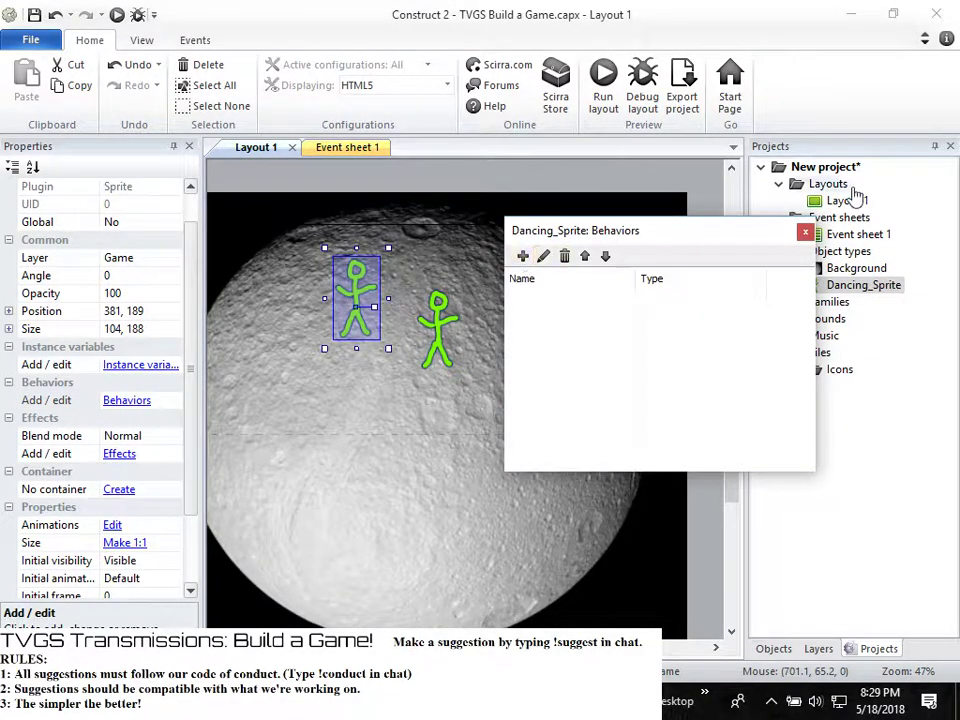
left_click(805, 232)
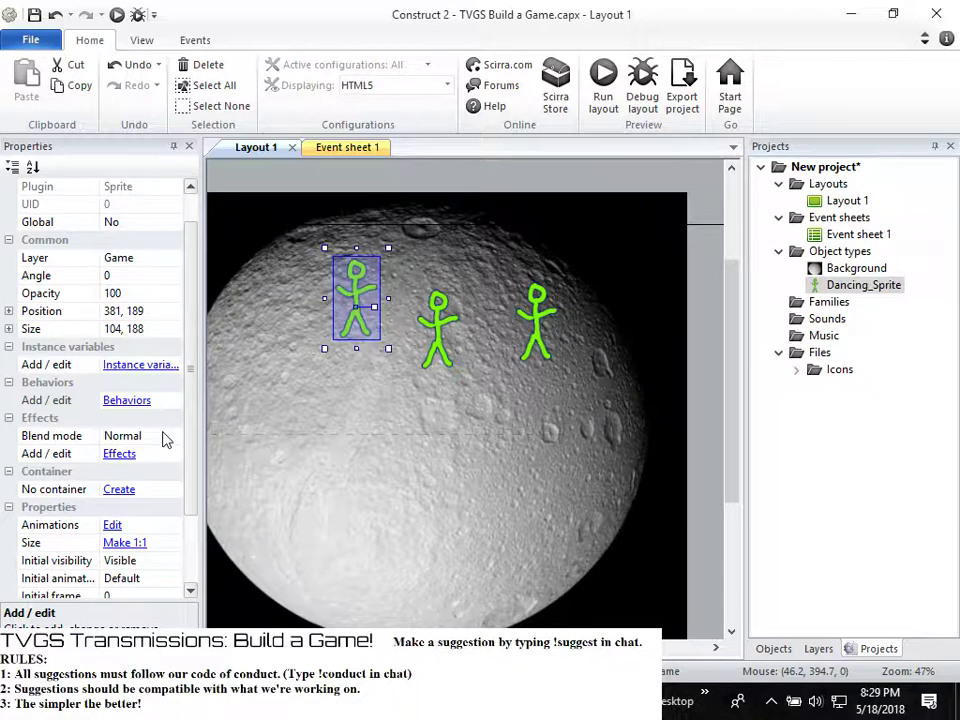
Set the Background sprite's Sine period to 1 and run the layout in the browser to check the faster motion
left_click(253, 396)
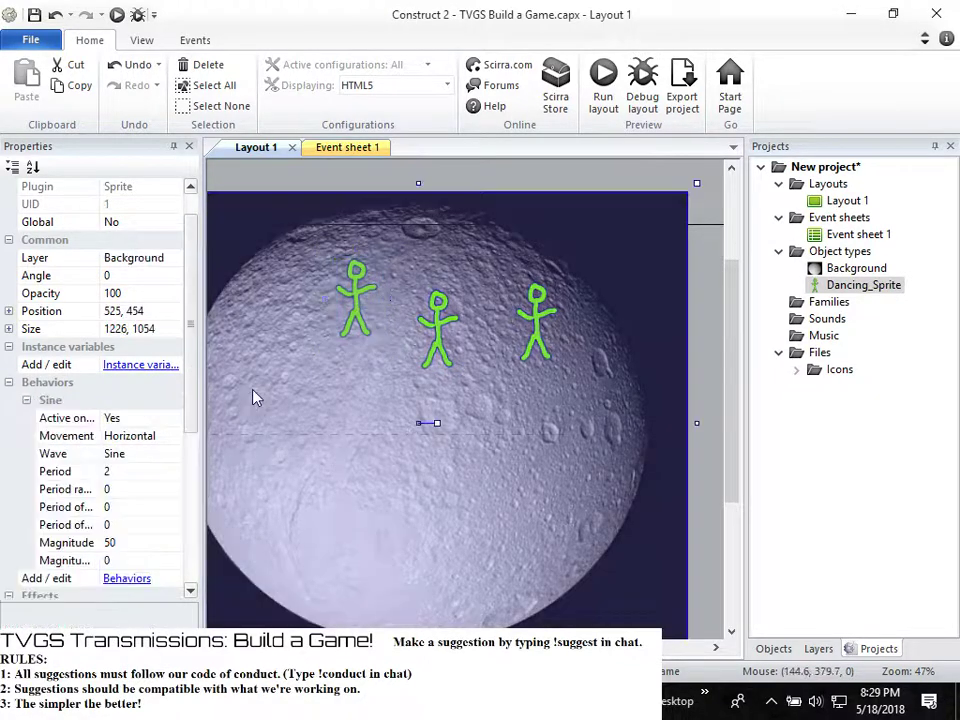
left_click(128, 471)
type("1")
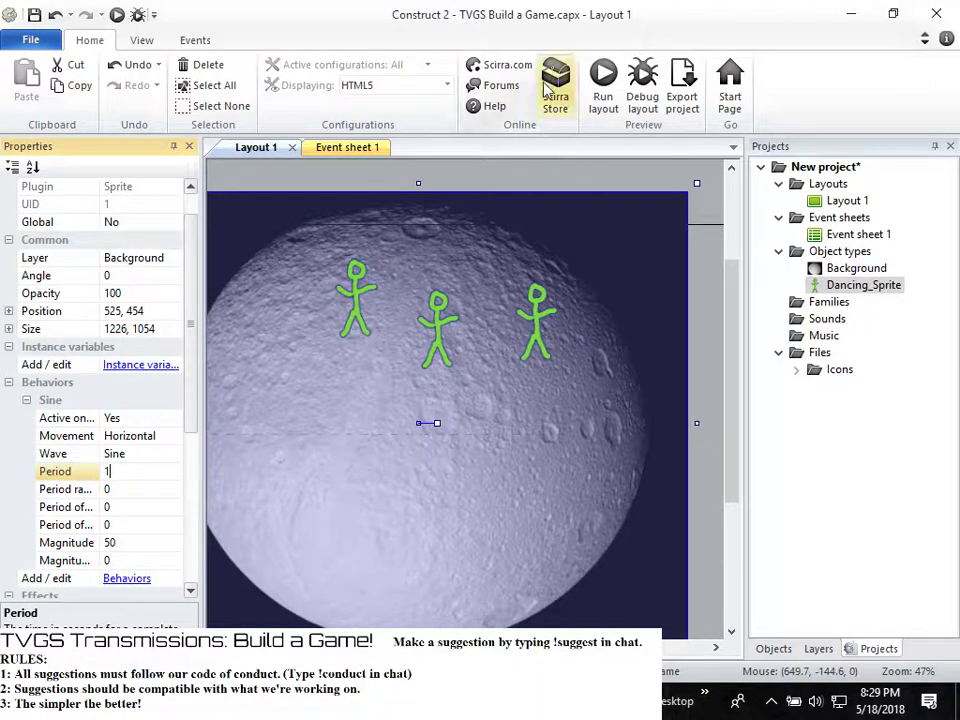
left_click(606, 80)
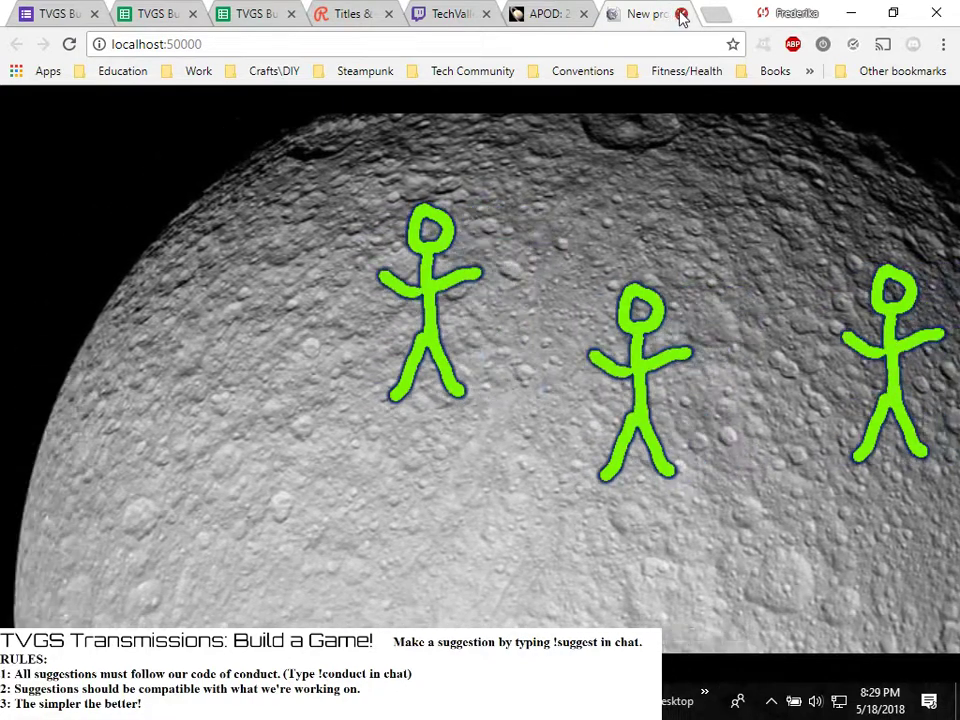
left_click(681, 15)
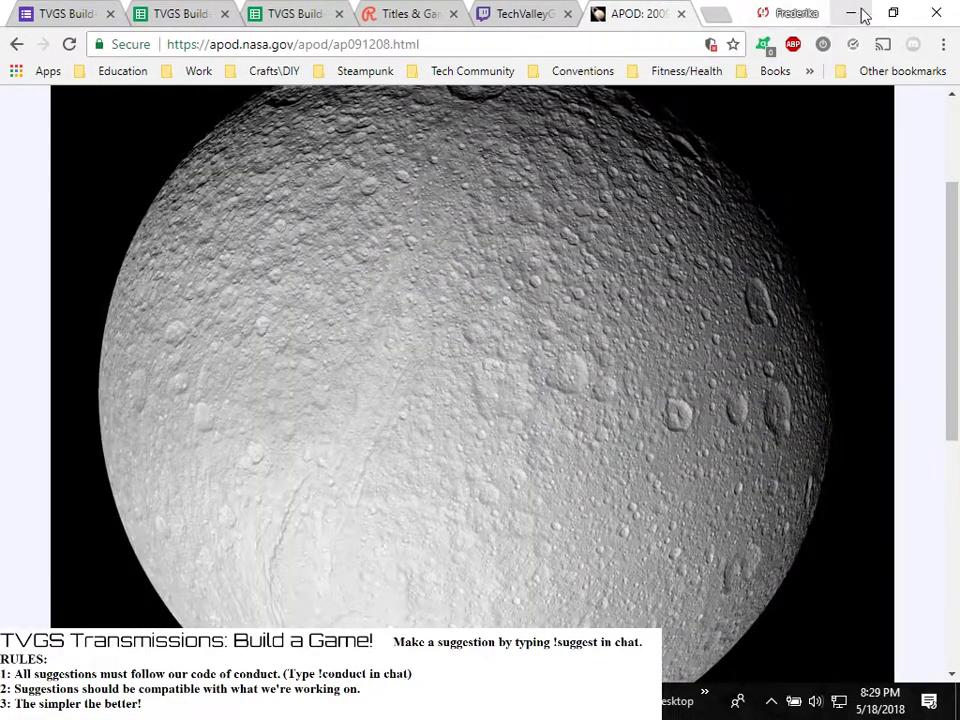
left_click(855, 14)
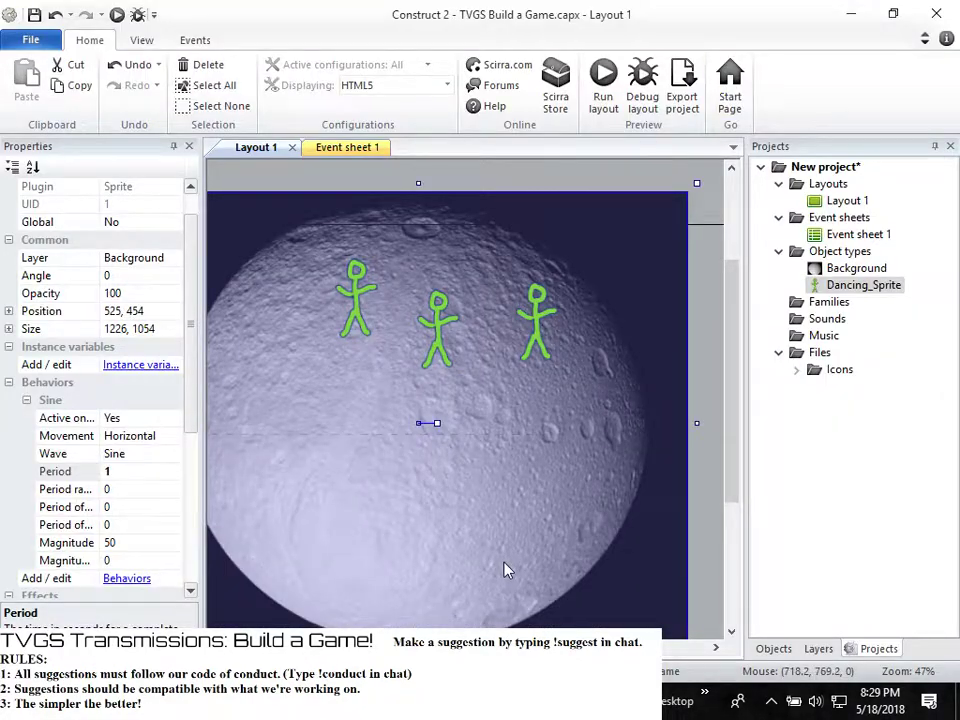
left_click(686, 182)
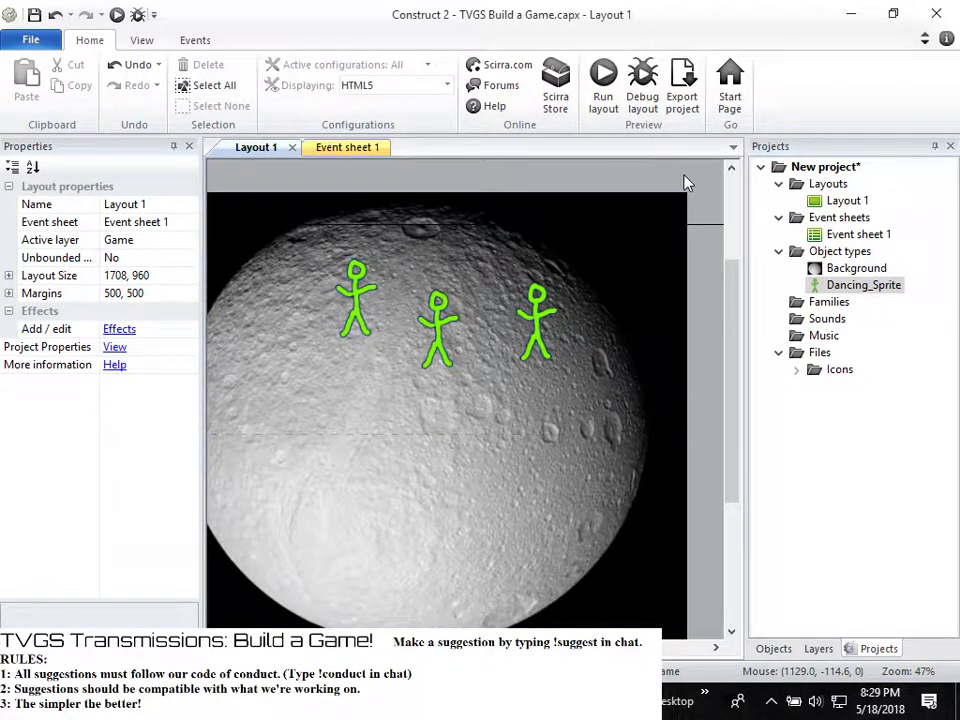
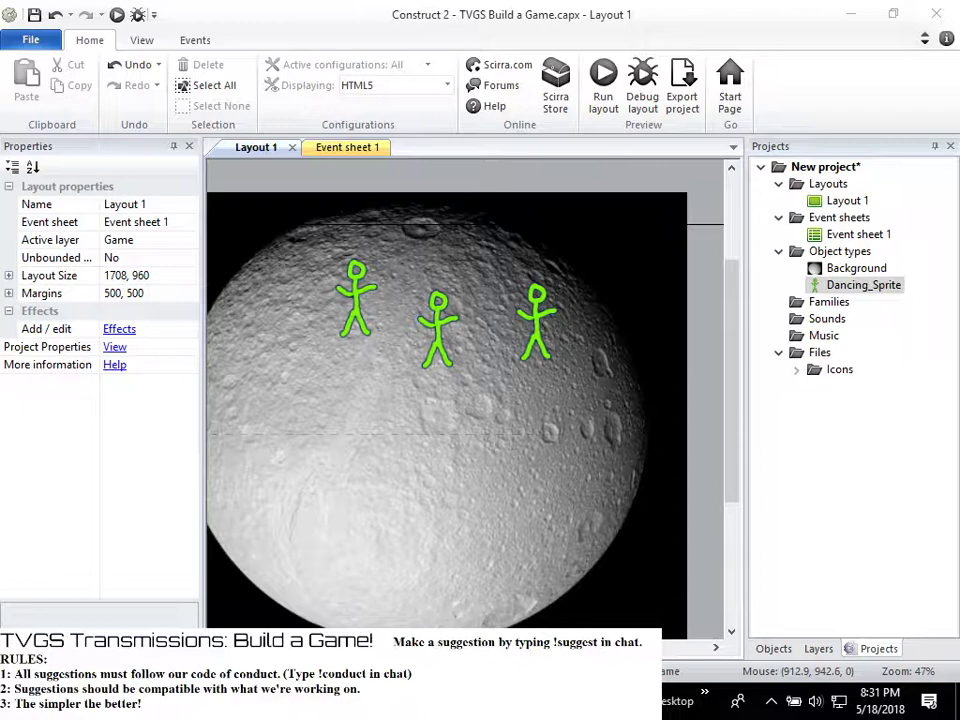
Switch to the browser to check the viewer suggestions in the responses spreadsheet, and return to Construct 2
key("alt+Tab")
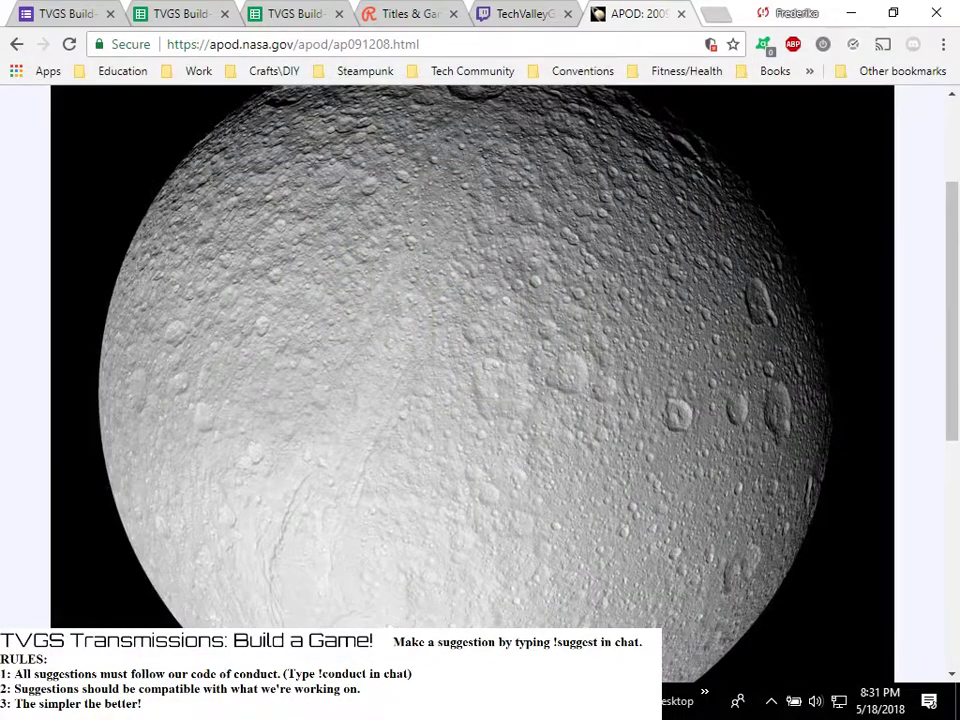
left_click(187, 15)
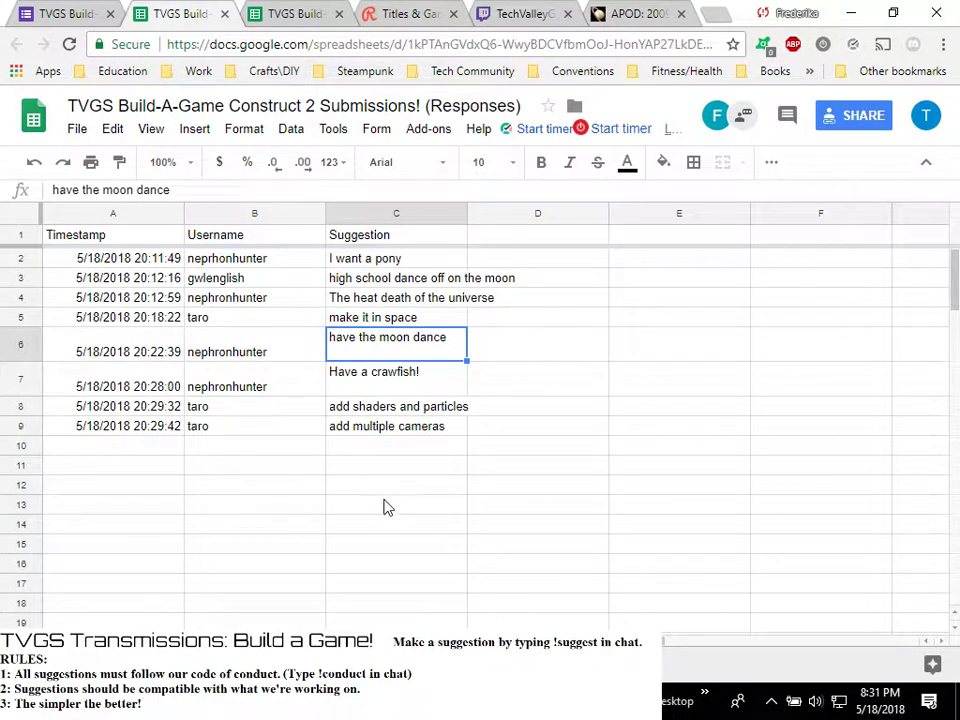
left_click(856, 12)
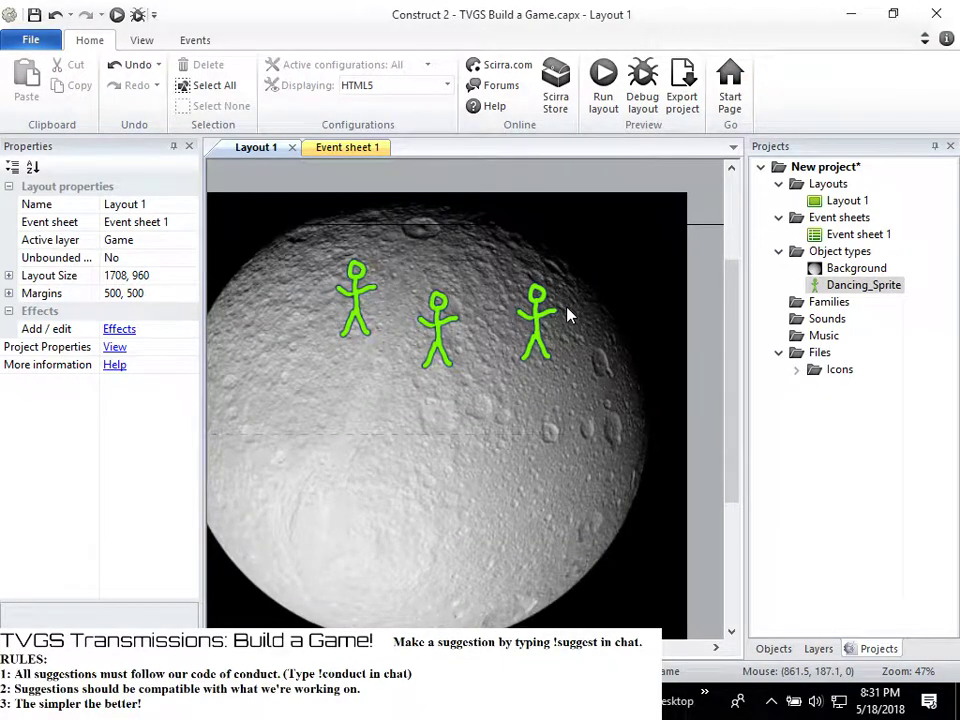
left_click(687, 240)
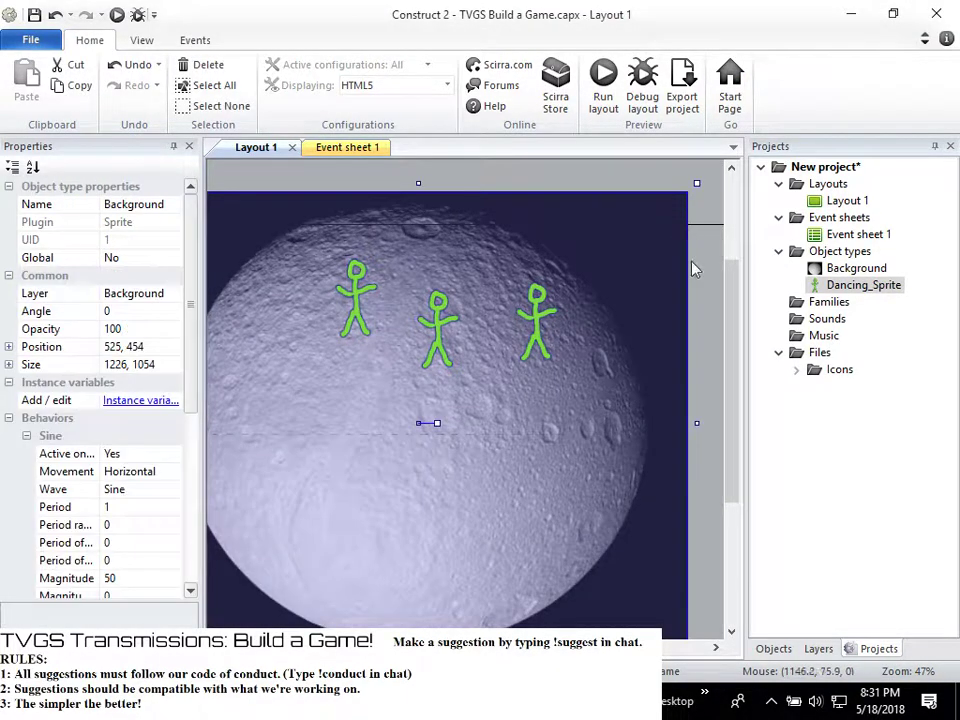
scroll(692, 480, "down", 2)
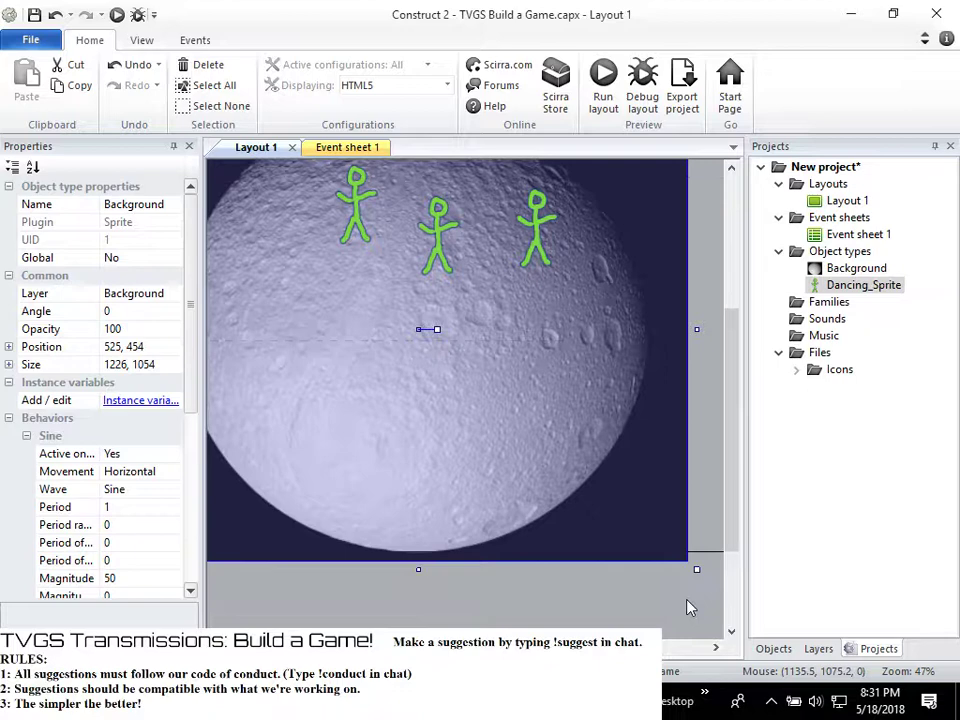
scroll(611, 480, "up", 2)
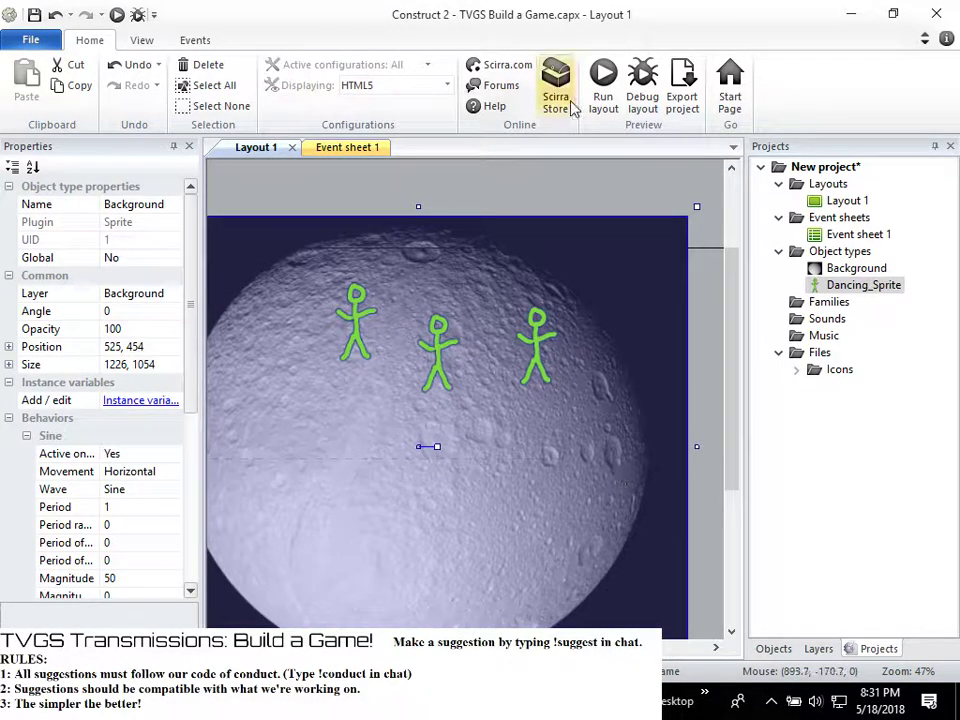
left_click(577, 212)
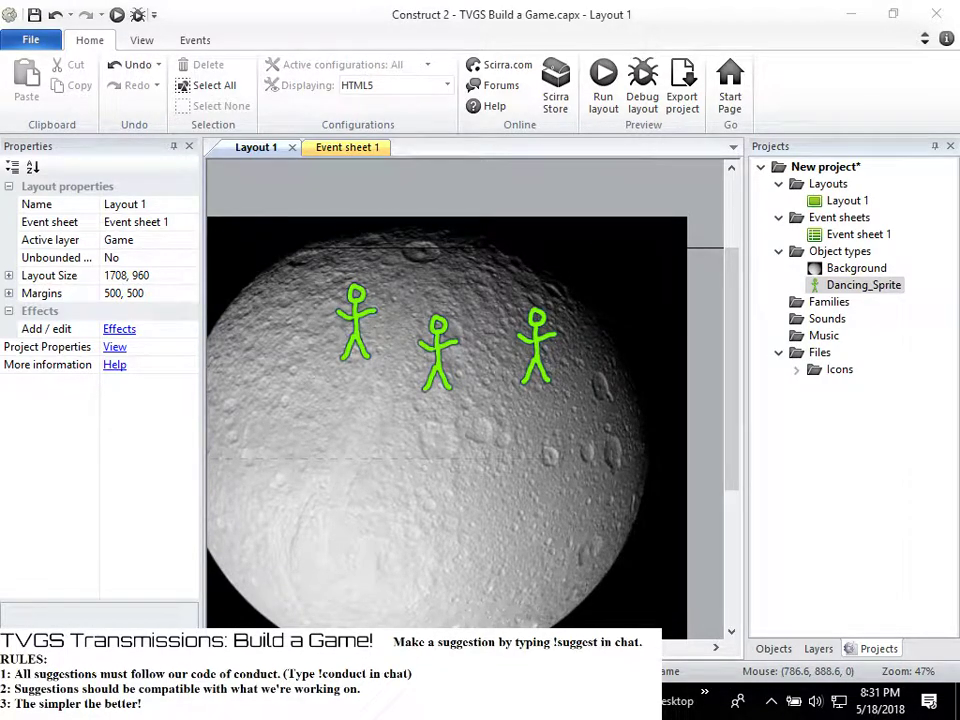
Switch to the browser and select the "Have a crawfish!" suggestion in the responses spreadsheet
key("alt+Tab")
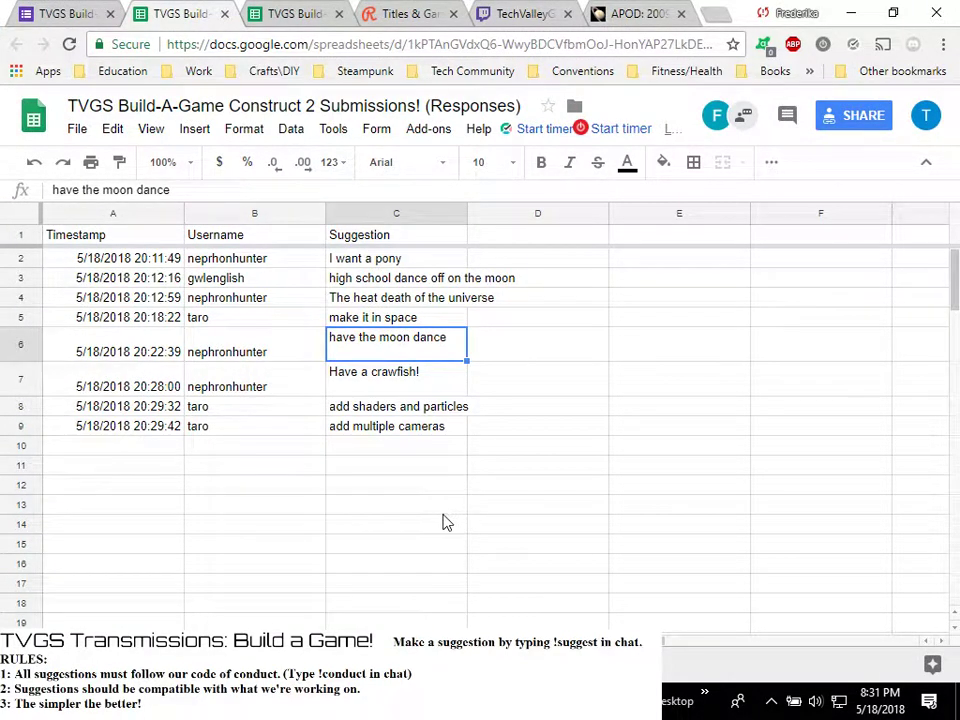
left_click(356, 385)
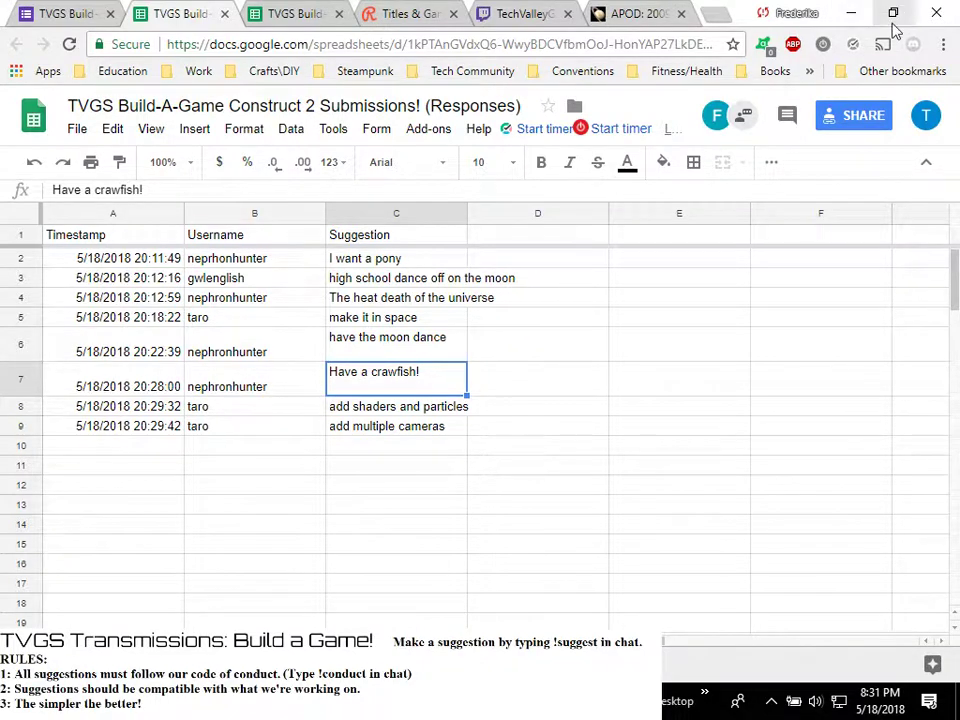
Search Google for "crawfish" in a new browser tab and show the image results
left_click(602, 20)
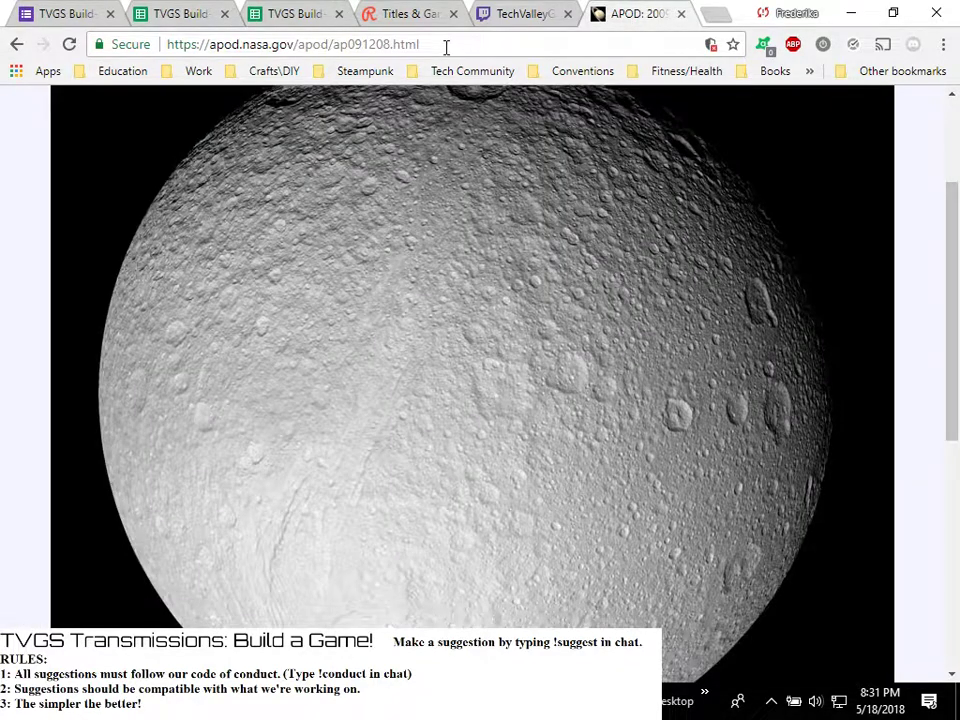
left_click(709, 18)
type("cra")
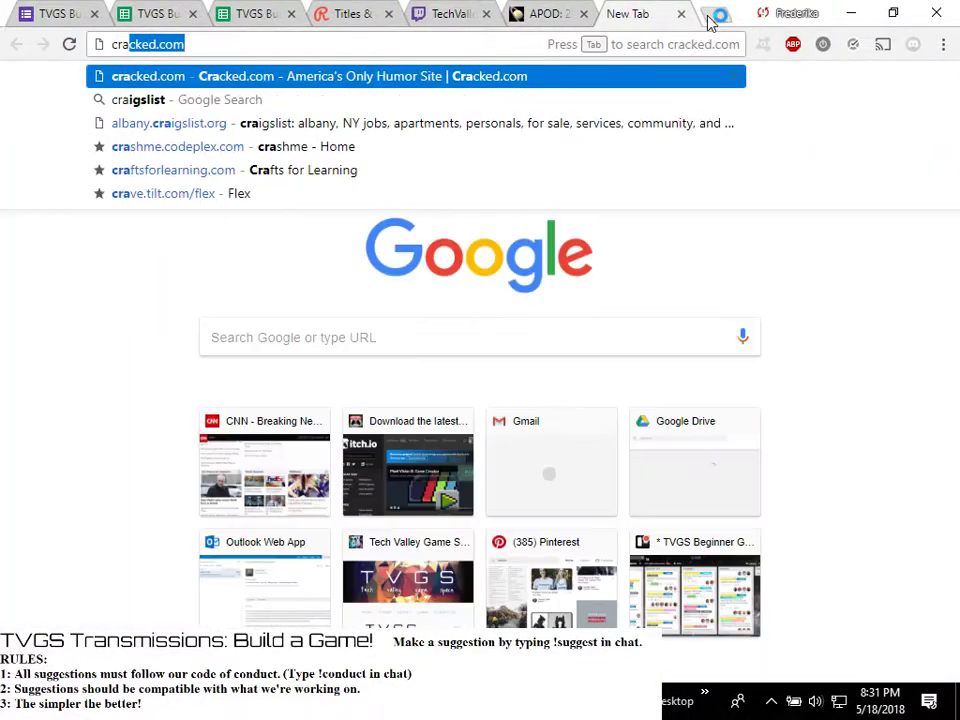
type("wfish")
key("Return")
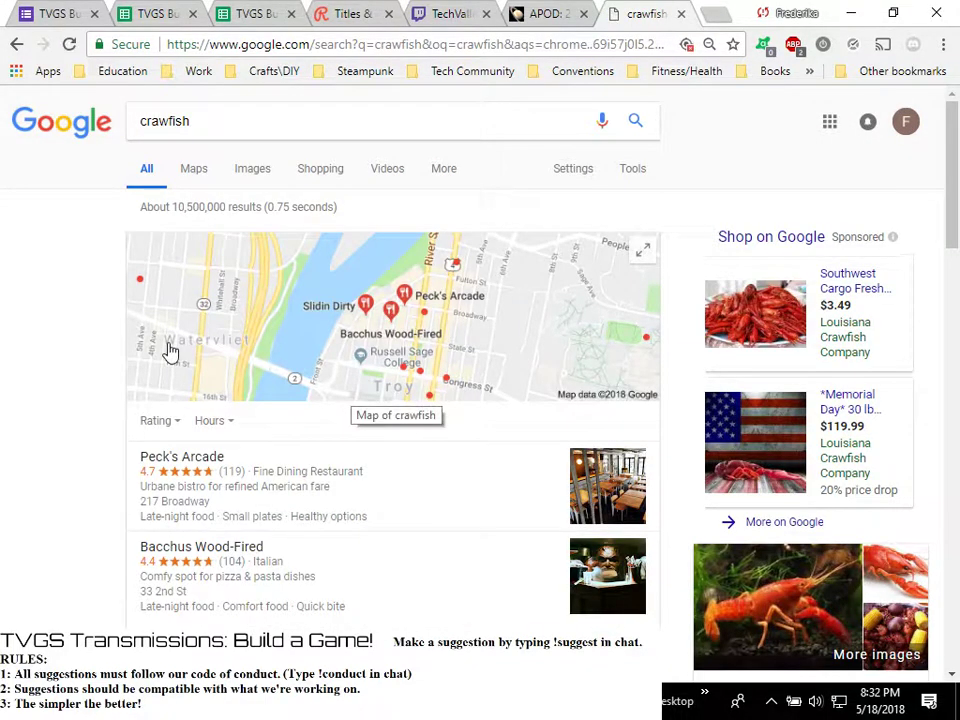
scroll(70, 414, "down", 3)
scroll(70, 414, "down", 5)
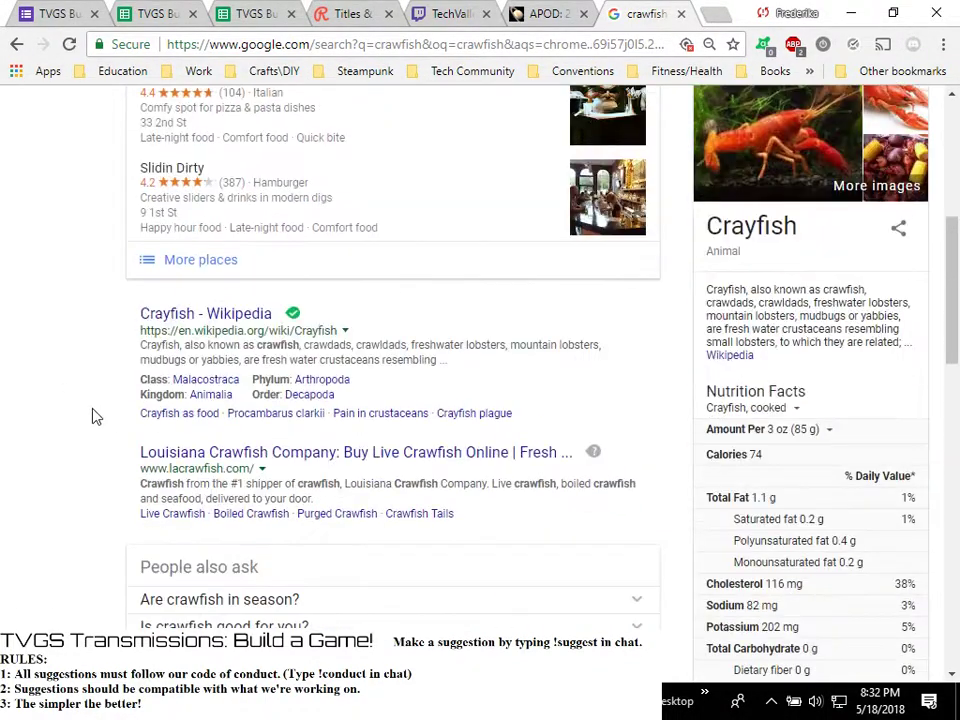
scroll(130, 222, "up", 8)
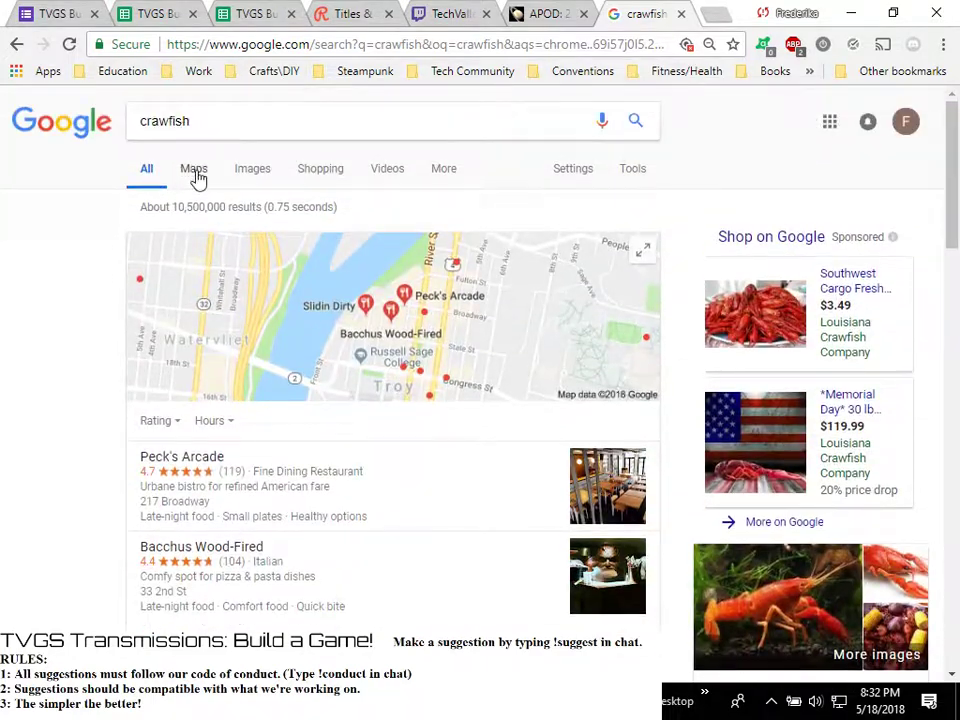
left_click(256, 170)
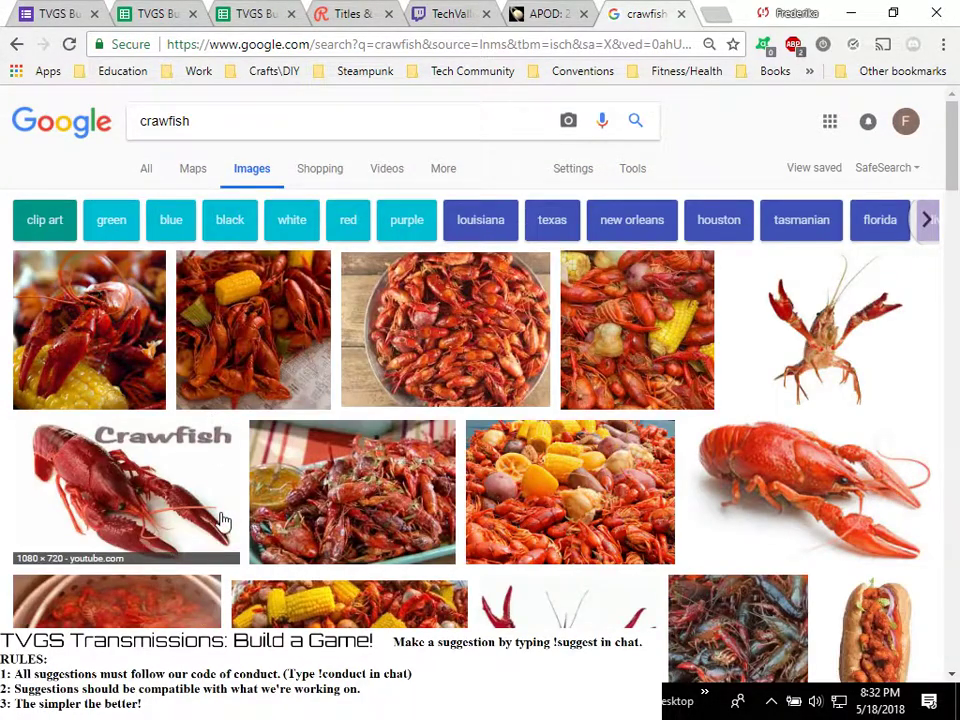
Look through the crawfish image results and preview the red crawfish with raised claws on a white background
scroll(225, 503, "down", 2)
scroll(228, 485, "down", 2)
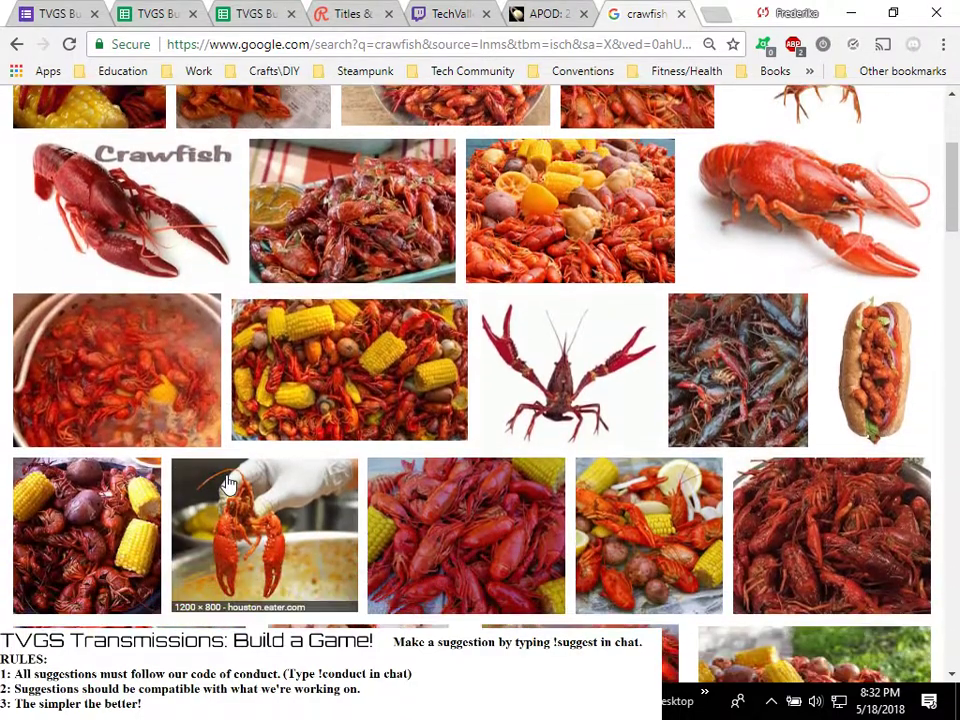
scroll(335, 425, "up", 1)
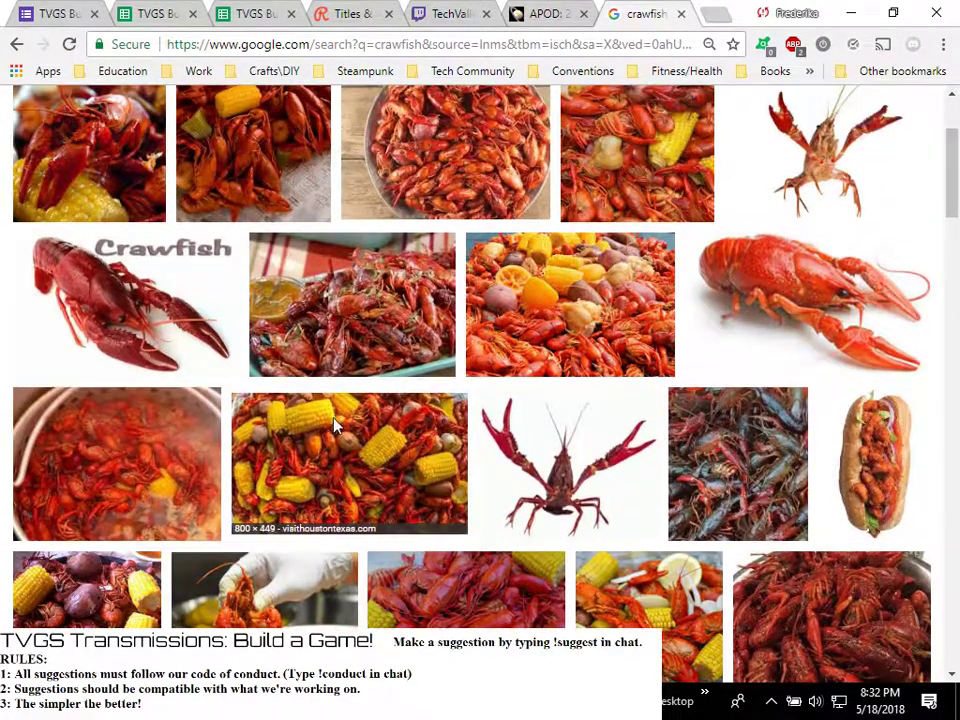
scroll(484, 369, "down", 5)
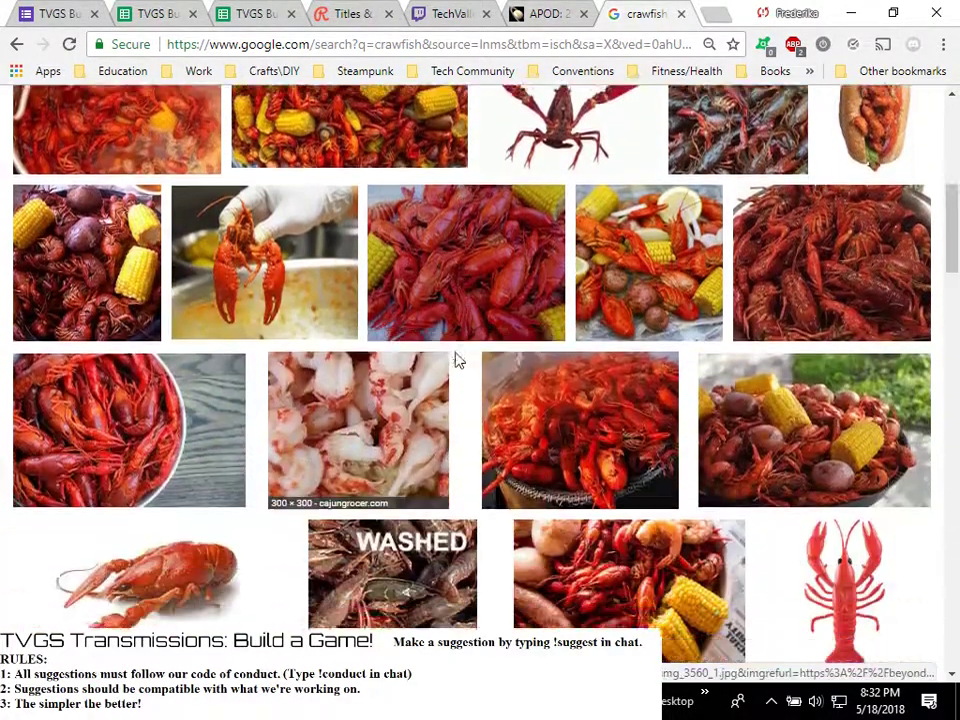
scroll(450, 365, "down", 4)
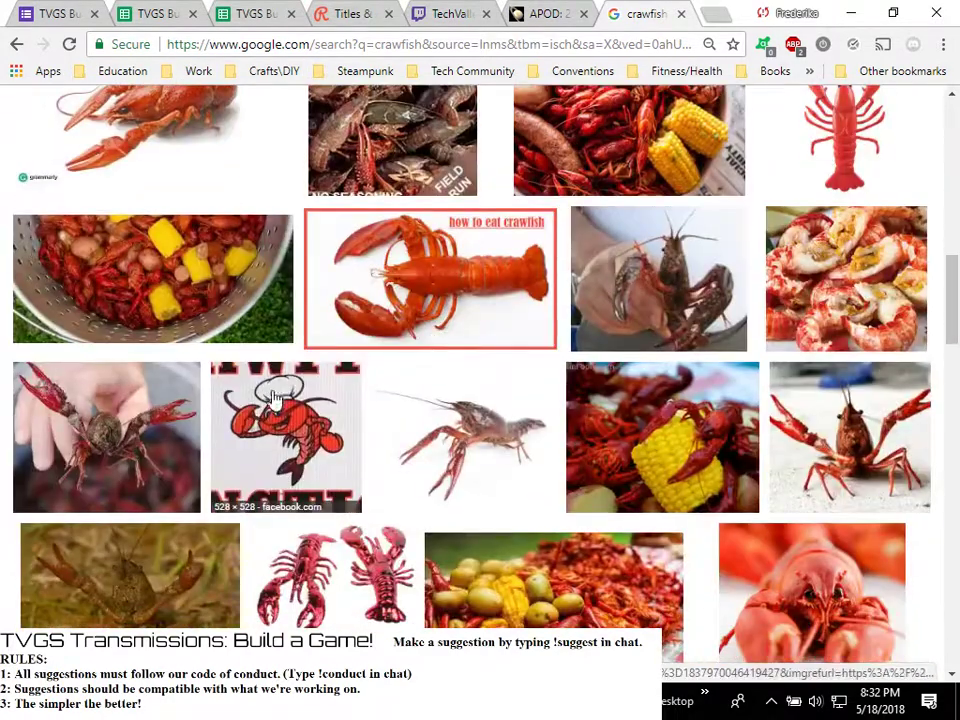
scroll(252, 407, "down", 6)
scroll(560, 186, "up", 1)
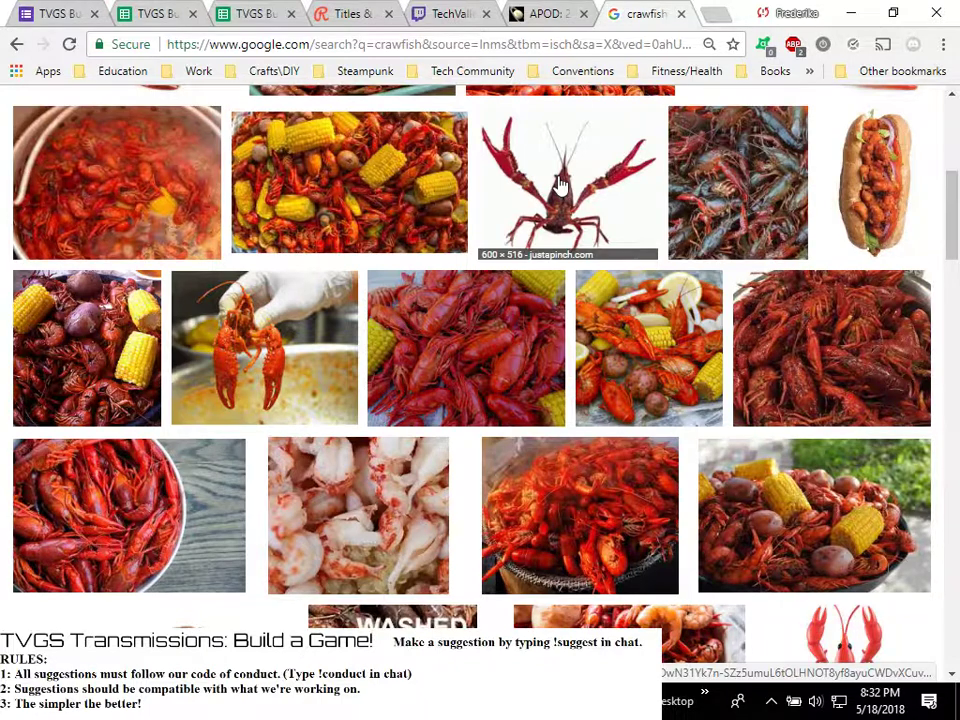
left_click(560, 186)
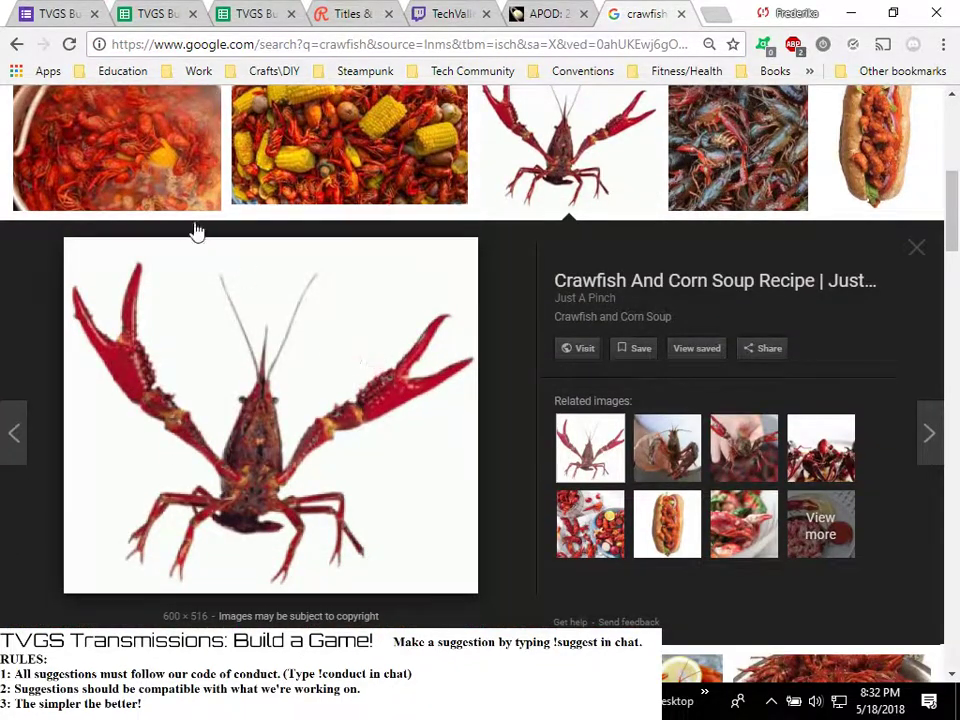
Close the crawfish search tab and search Google for "creative commons images crayfish" in a new tab
left_click(16, 44)
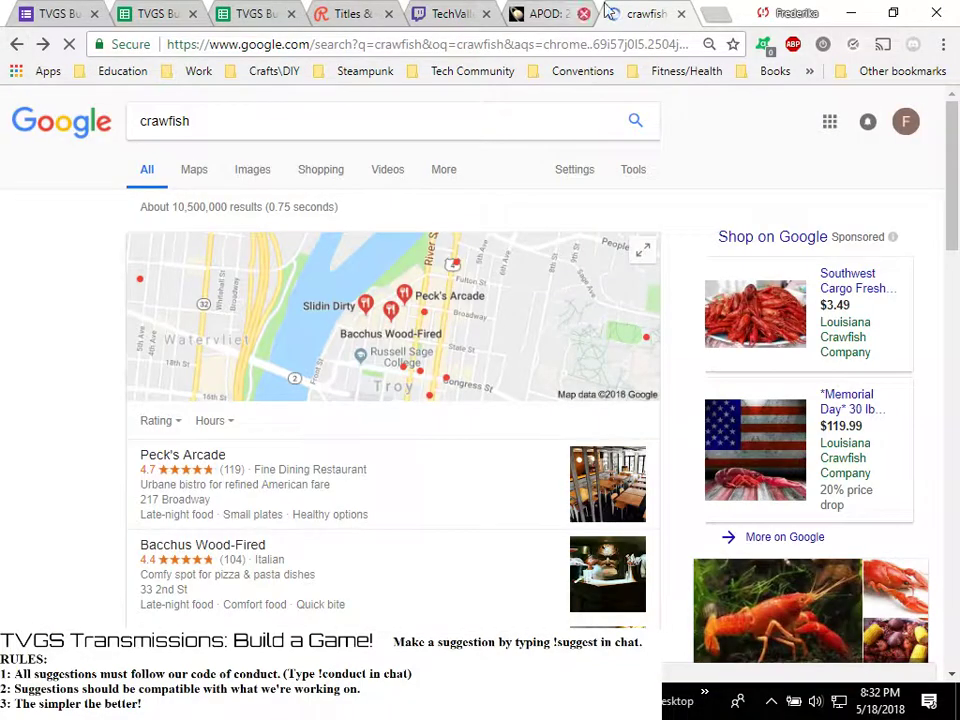
left_click(681, 14)
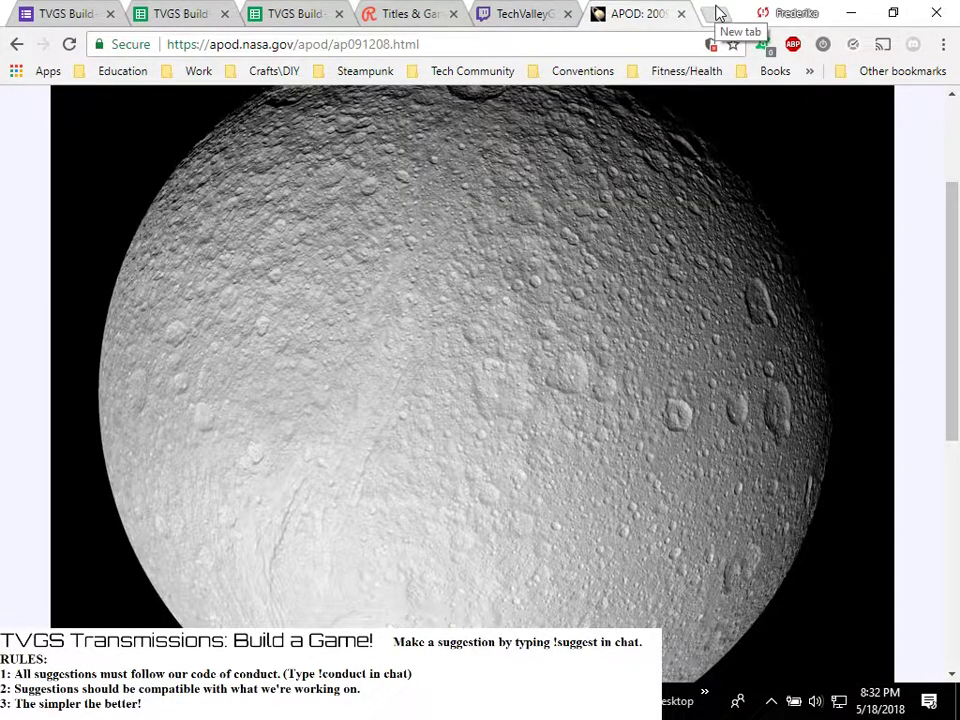
left_click(720, 14)
type("creative co")
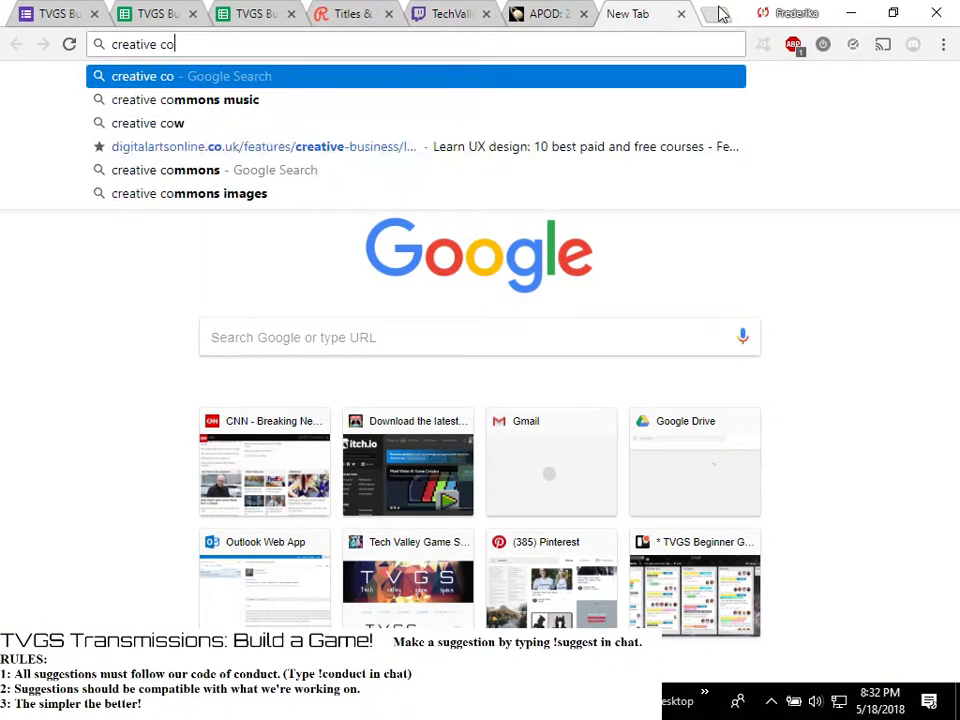
type("mmons m")
key("BackSpace")
key("BackSpace")
key("BackSpace")
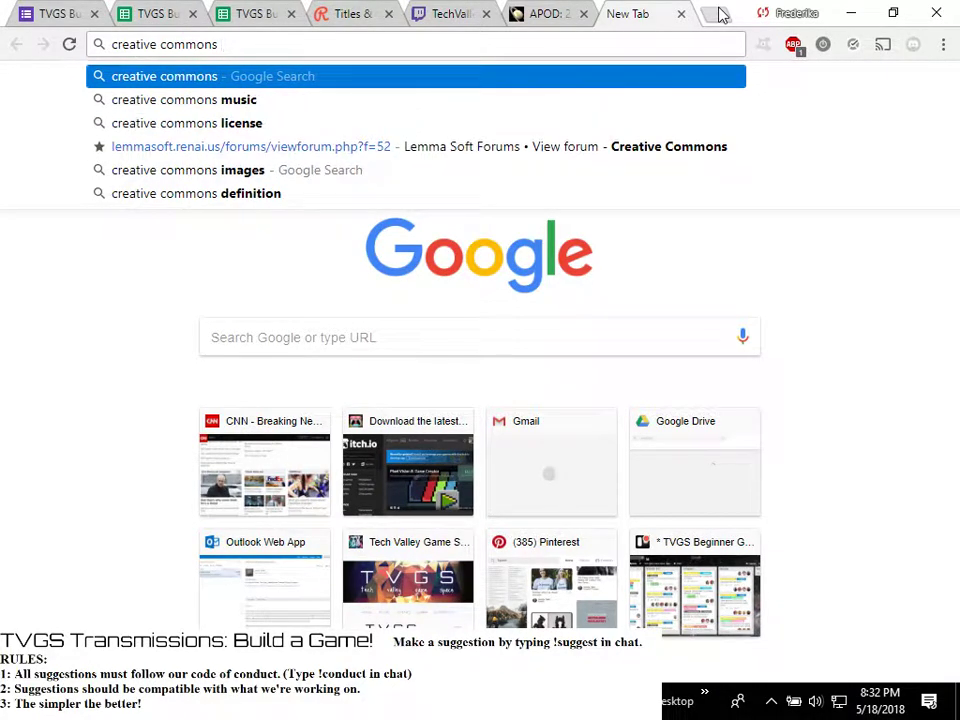
type("images crayfish")
key("Return")
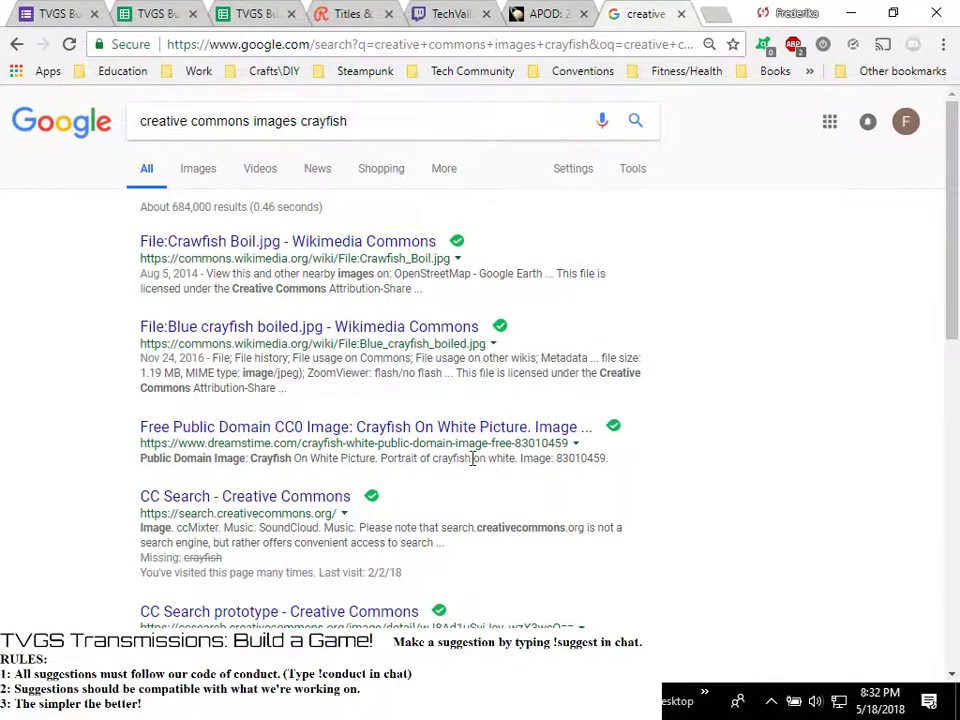
View the Wikimedia Commons page for "Blue crayfish boiled.jpg" from the search results and return to the results
scroll(472, 460, "down", 2)
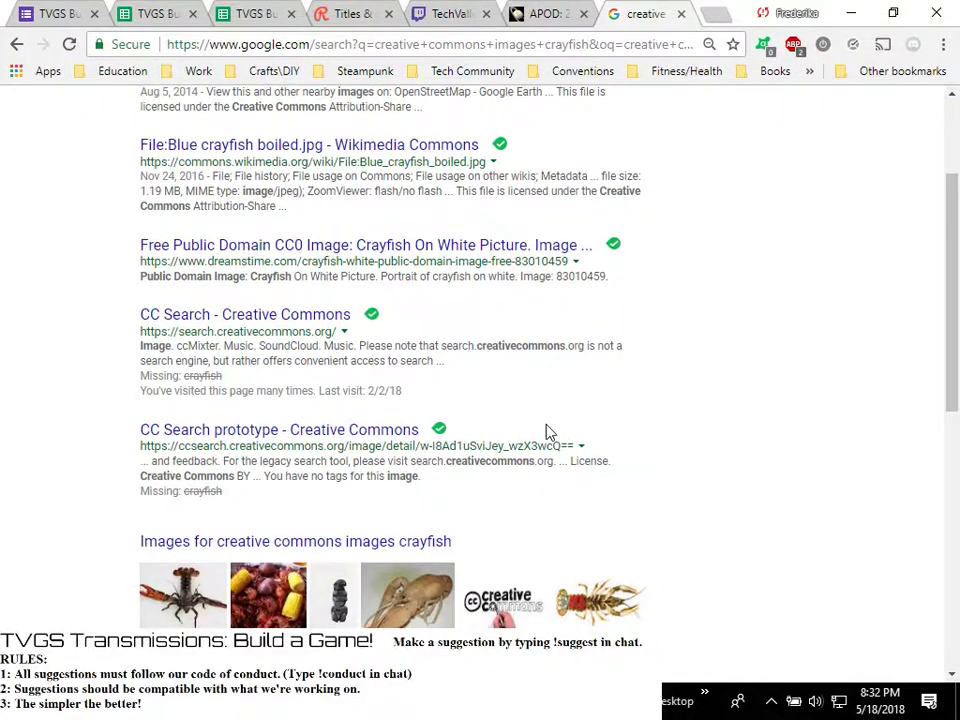
scroll(546, 432, "up", 2)
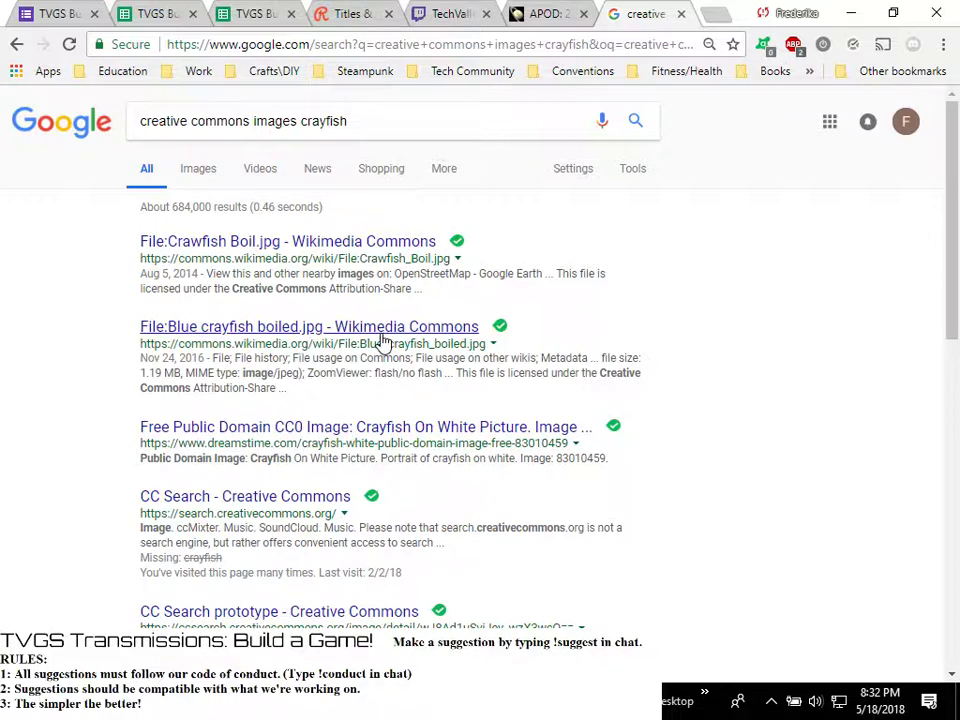
left_click(348, 328)
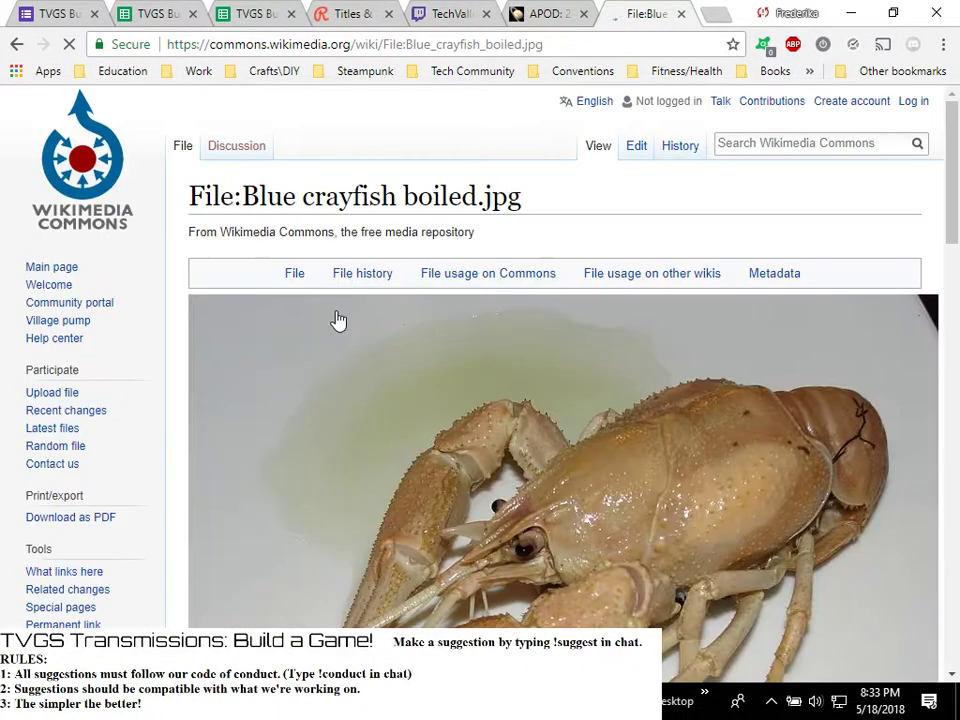
scroll(391, 316, "down", 2)
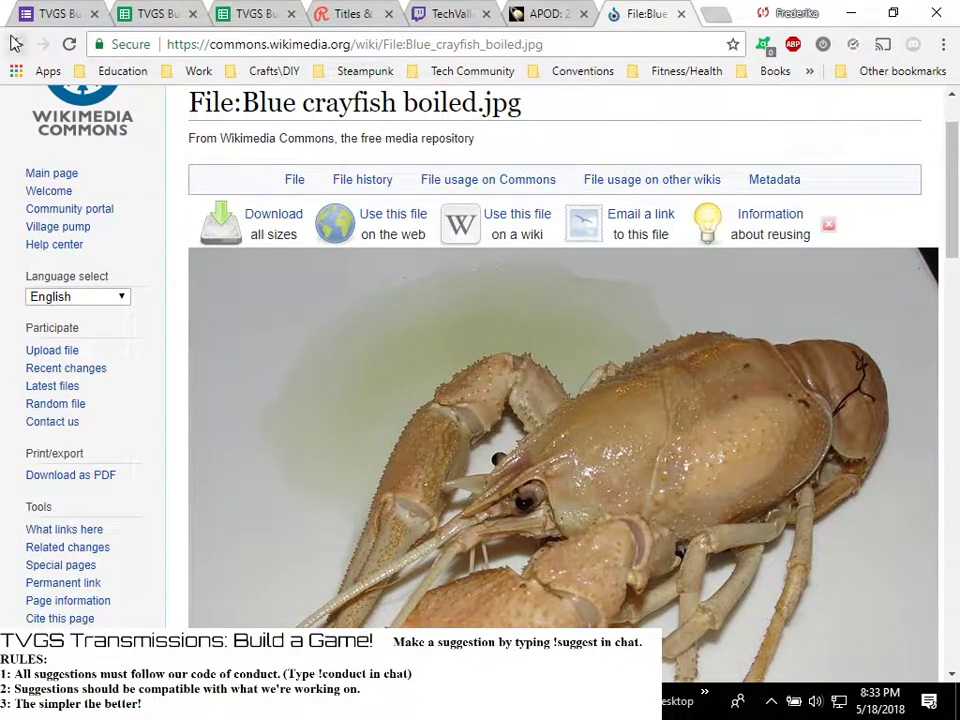
scroll(392, 285, "down", 2)
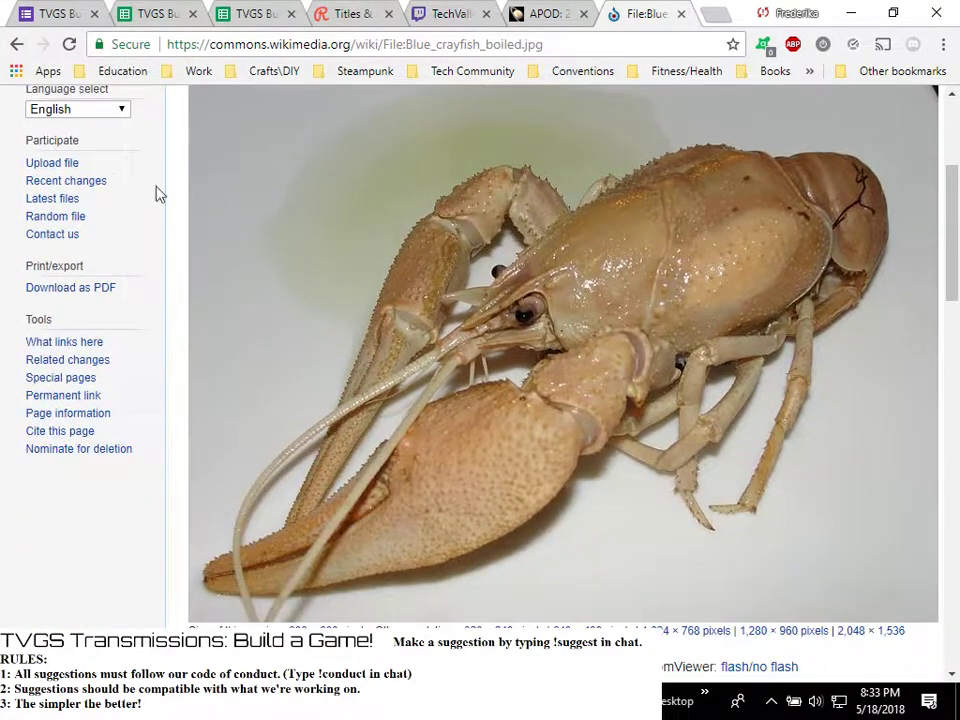
left_click(16, 44)
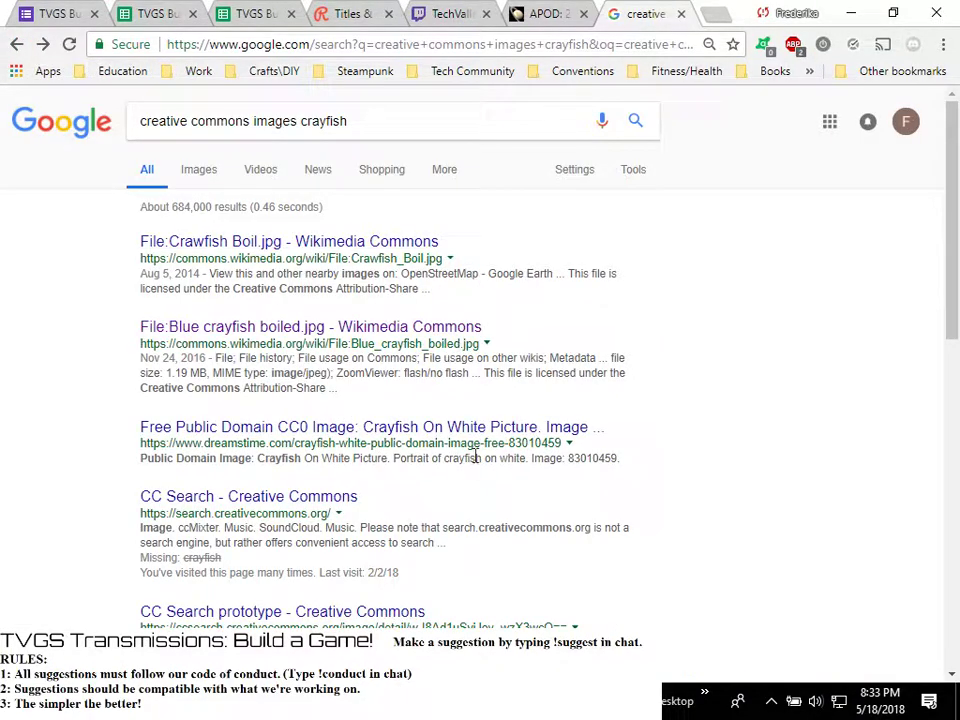
Show more image results for the "creative commons images crayfish" search
left_click(390, 428)
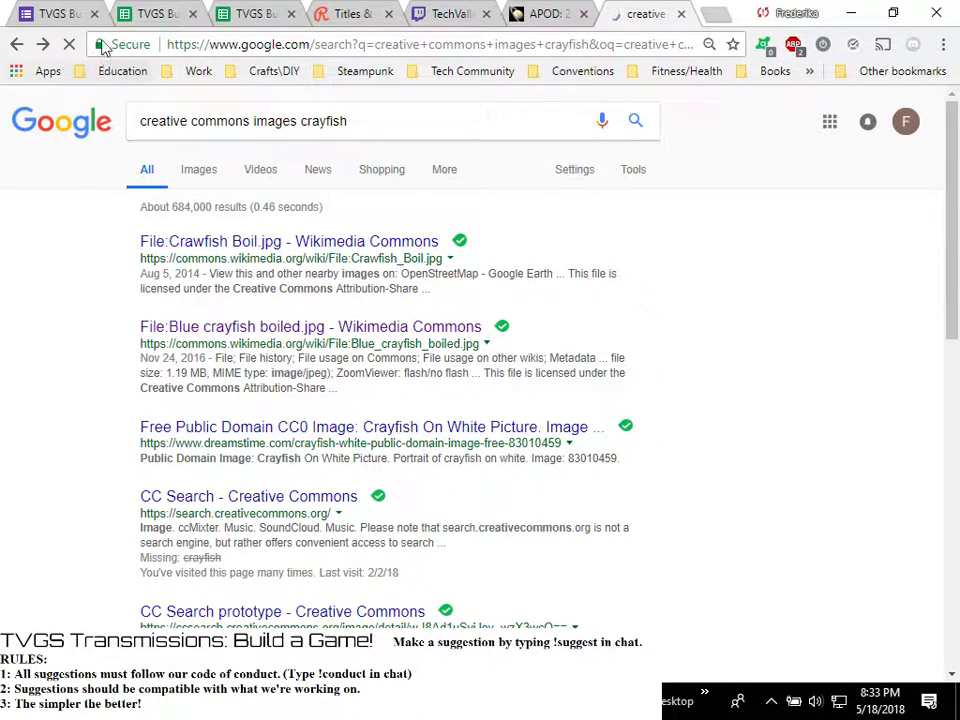
left_click(67, 44)
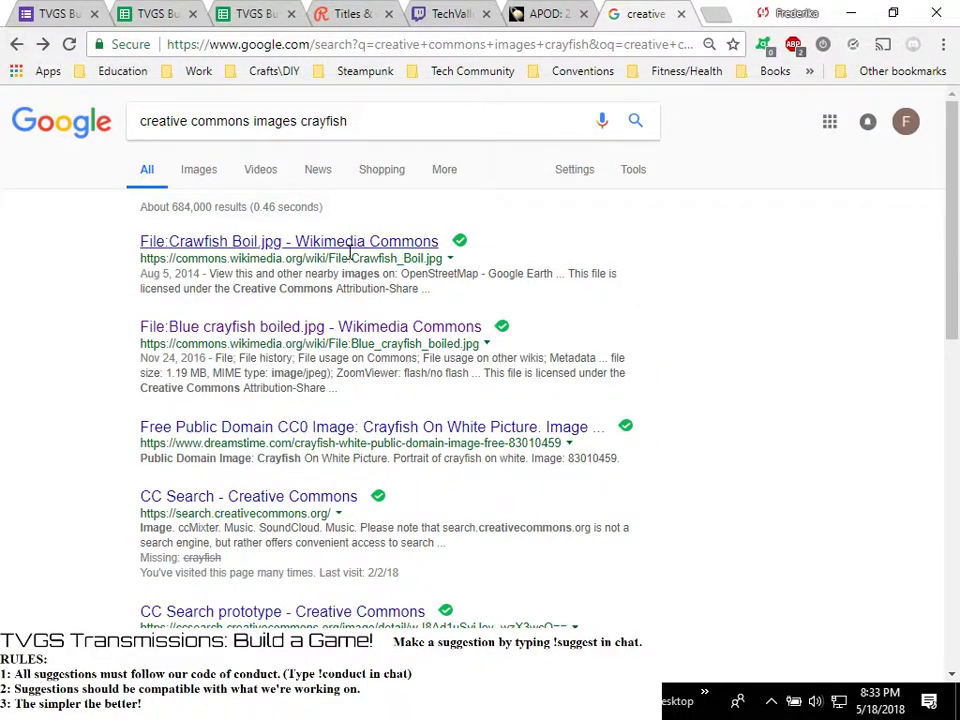
scroll(386, 364, "down", 1)
scroll(386, 362, "down", 2)
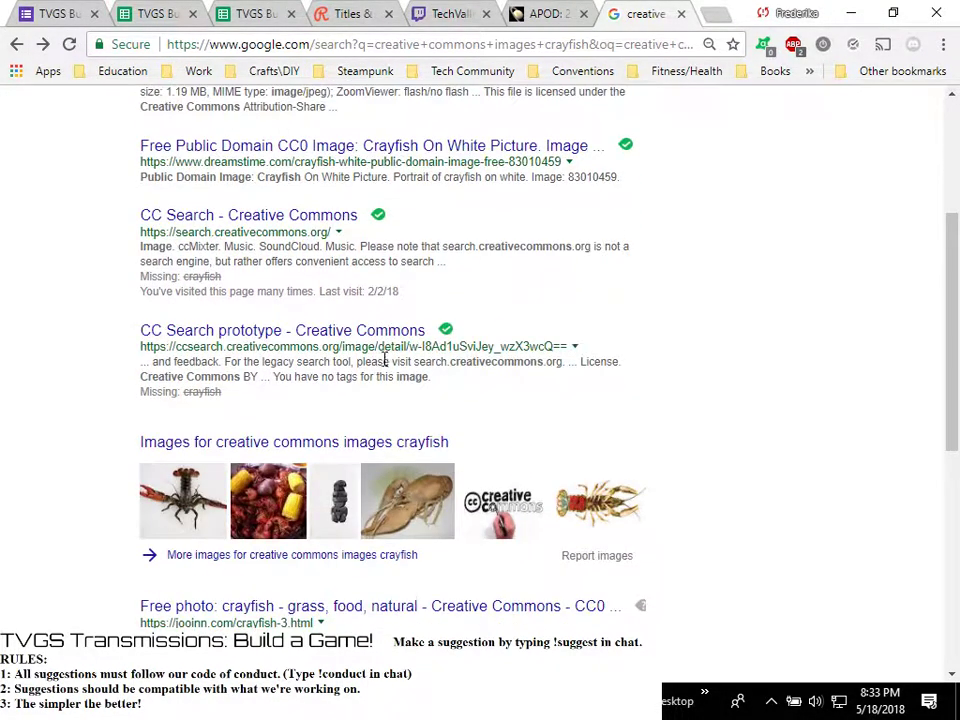
left_click(322, 562)
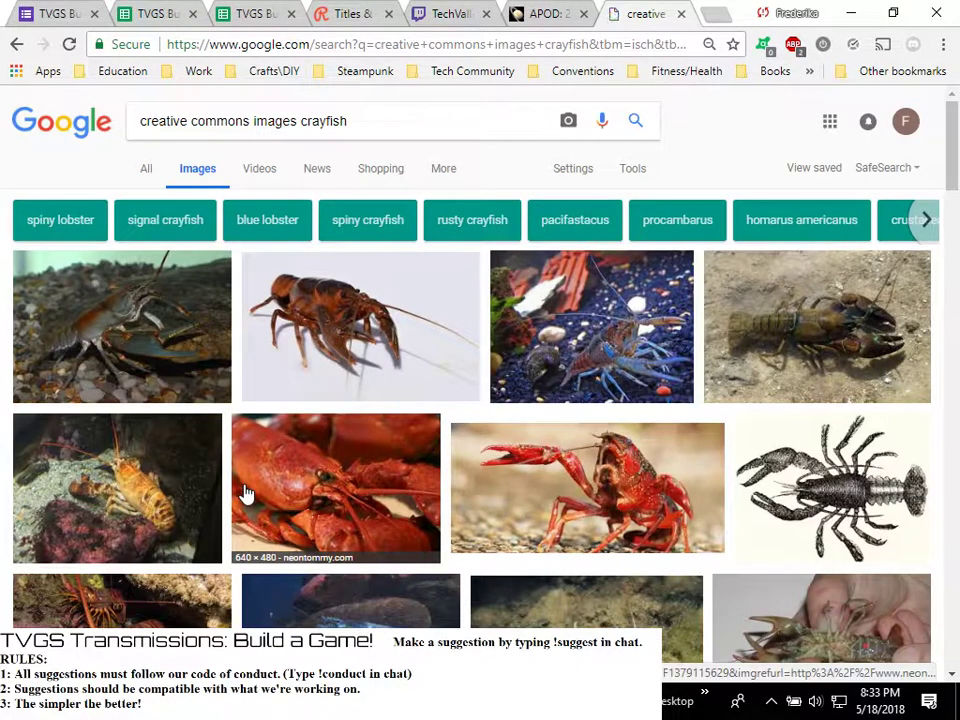
Preview the blue lobster among the image results and open its Wikimedia Commons page, "File:Blue-lobster.jpg"
left_click(912, 170)
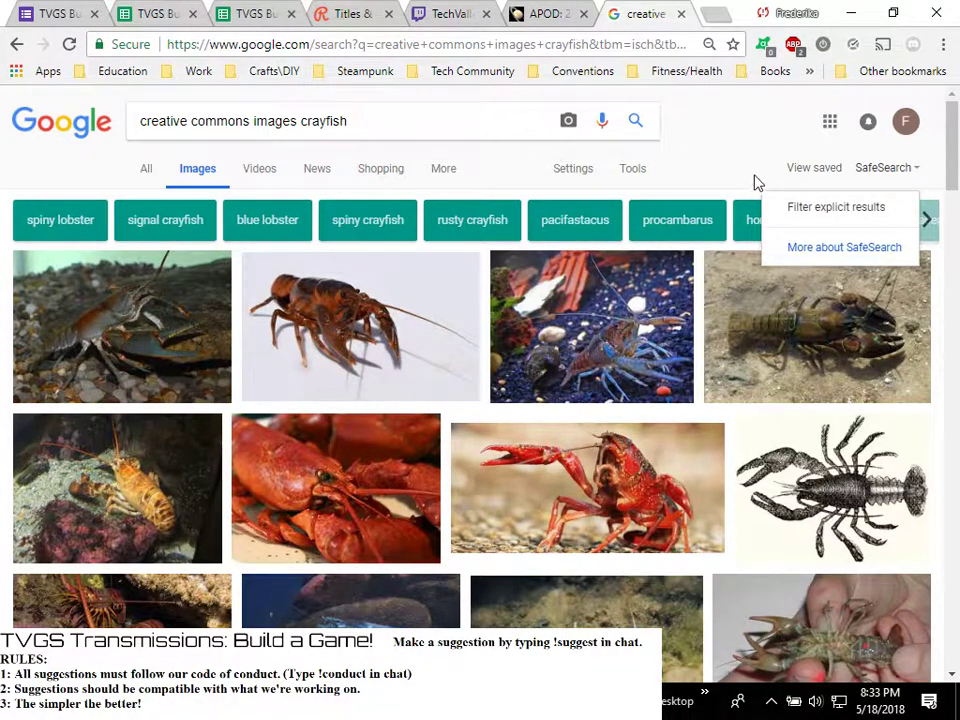
left_click(690, 192)
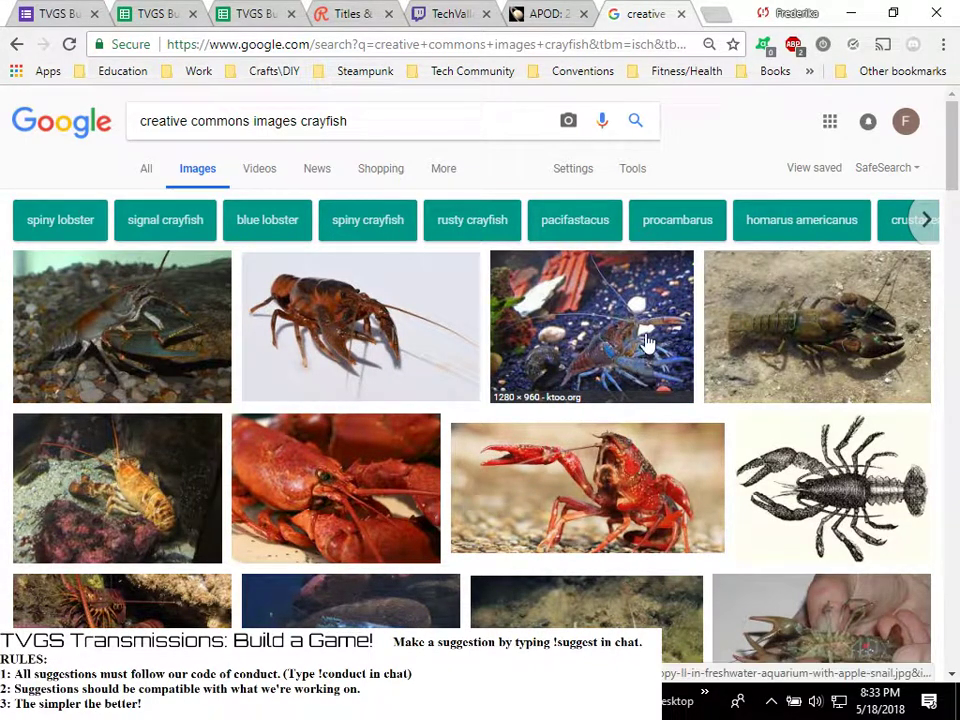
scroll(411, 613, "down", 1)
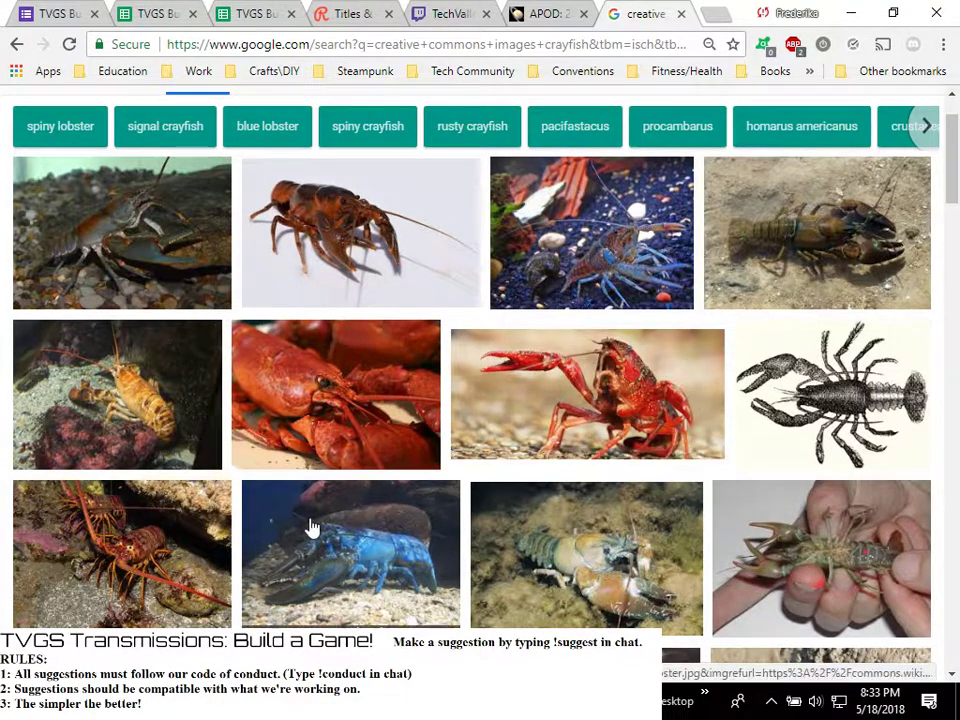
left_click(364, 541)
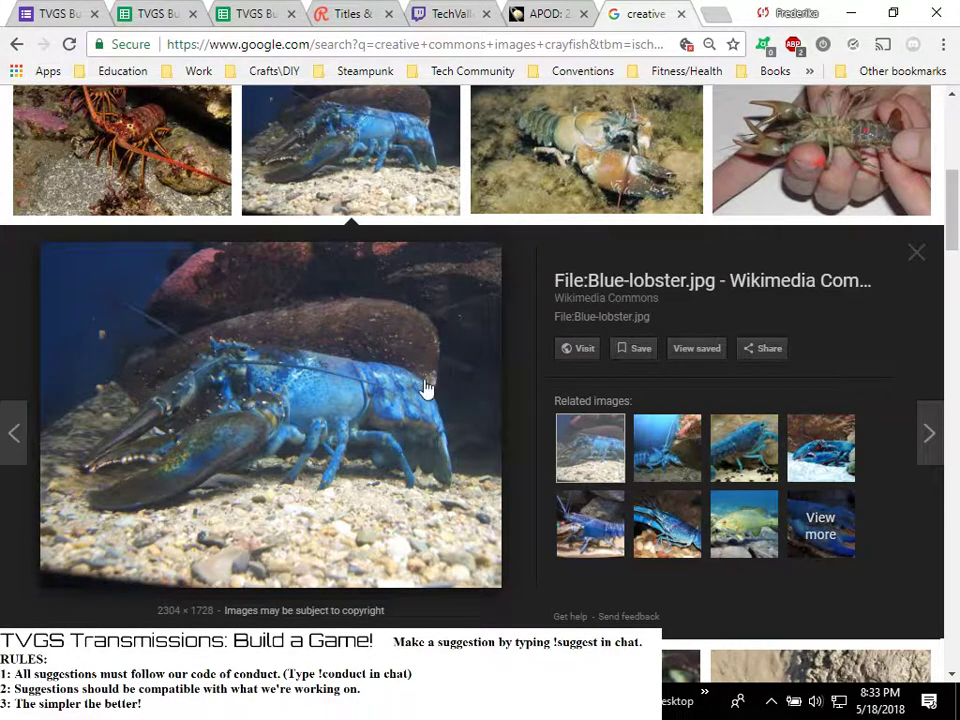
left_click(560, 280)
Read the summary and licensing sections of the blue lobster file page to check its reuse conditions
scroll(605, 425, "down", 10)
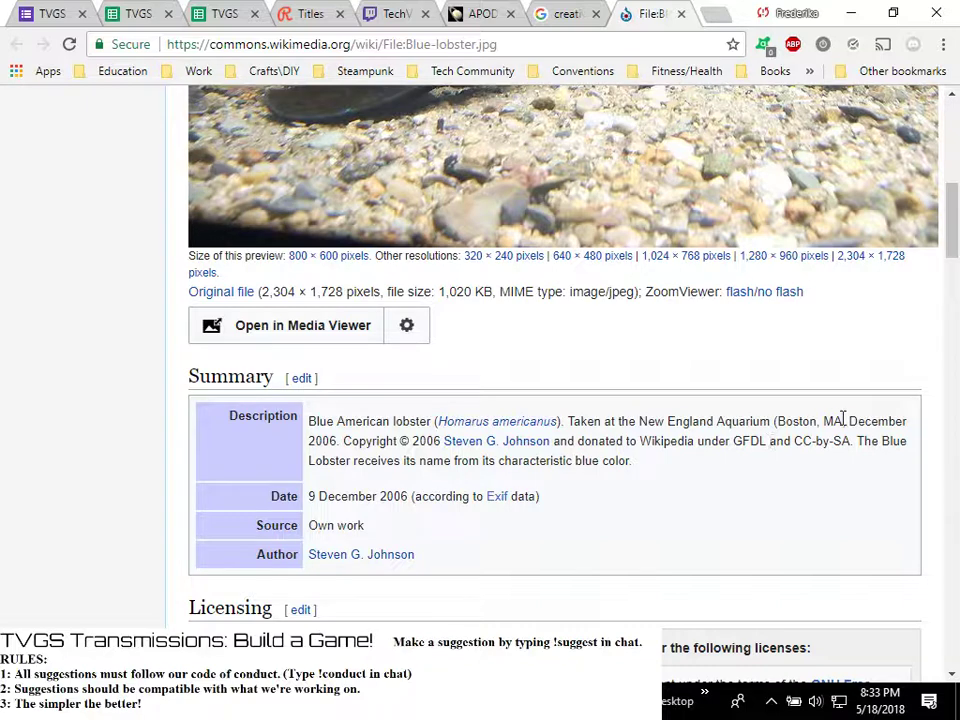
scroll(730, 495, "down", 3)
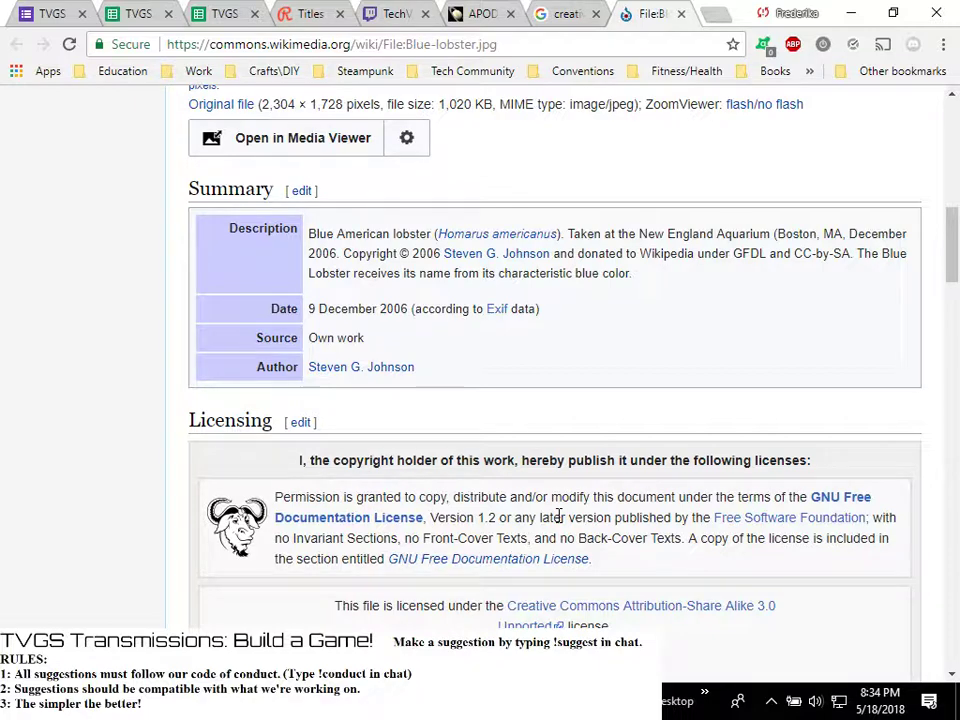
scroll(556, 515, "down", 1)
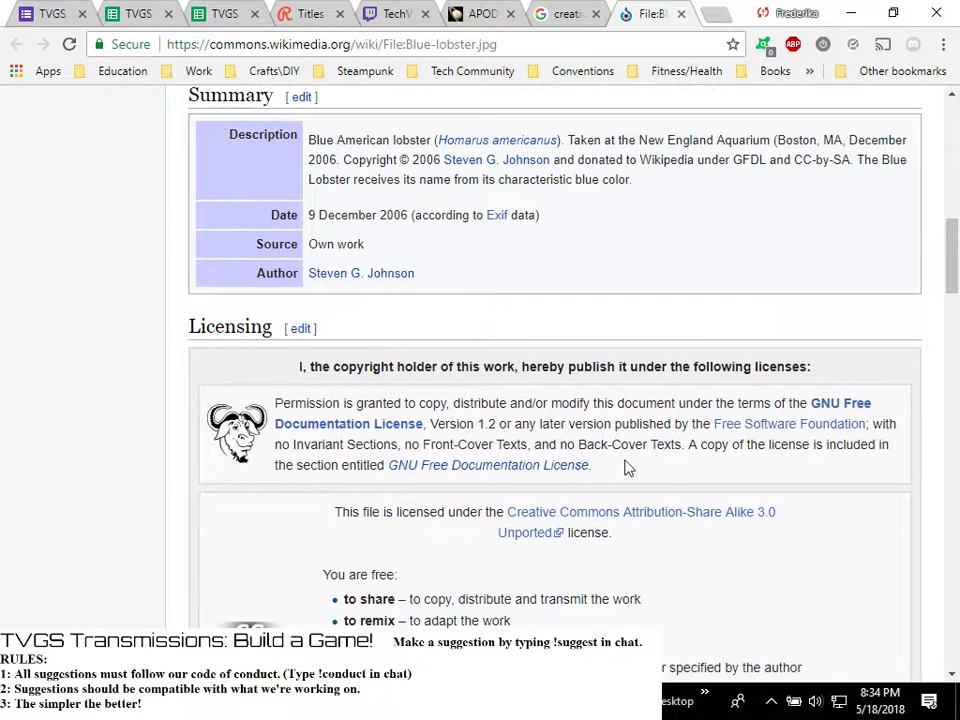
scroll(629, 430, "up", 1)
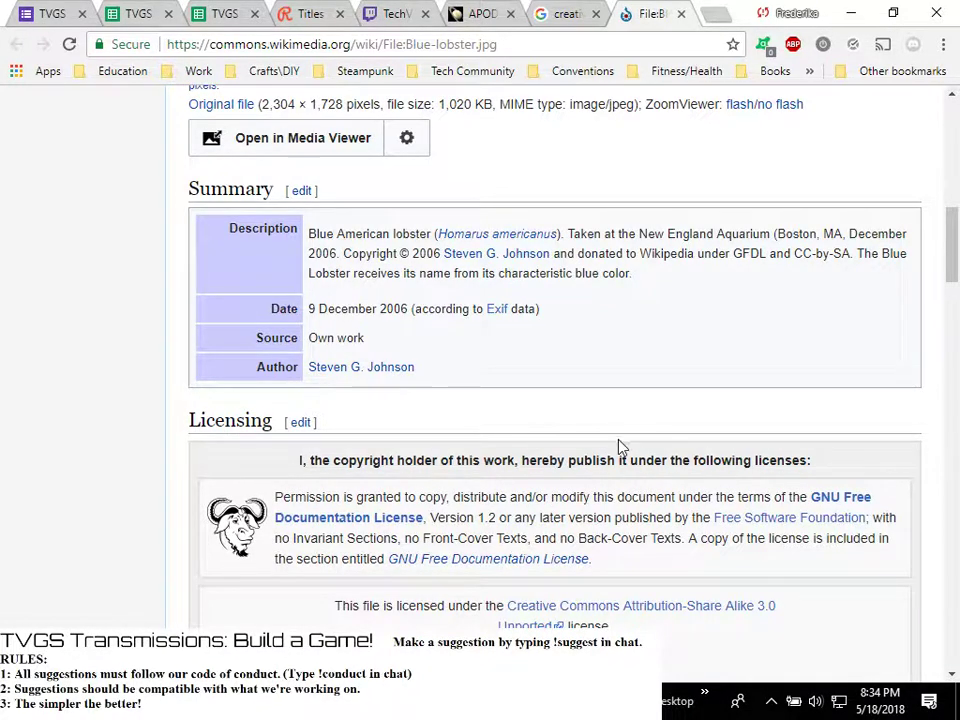
scroll(620, 445, "down", 3)
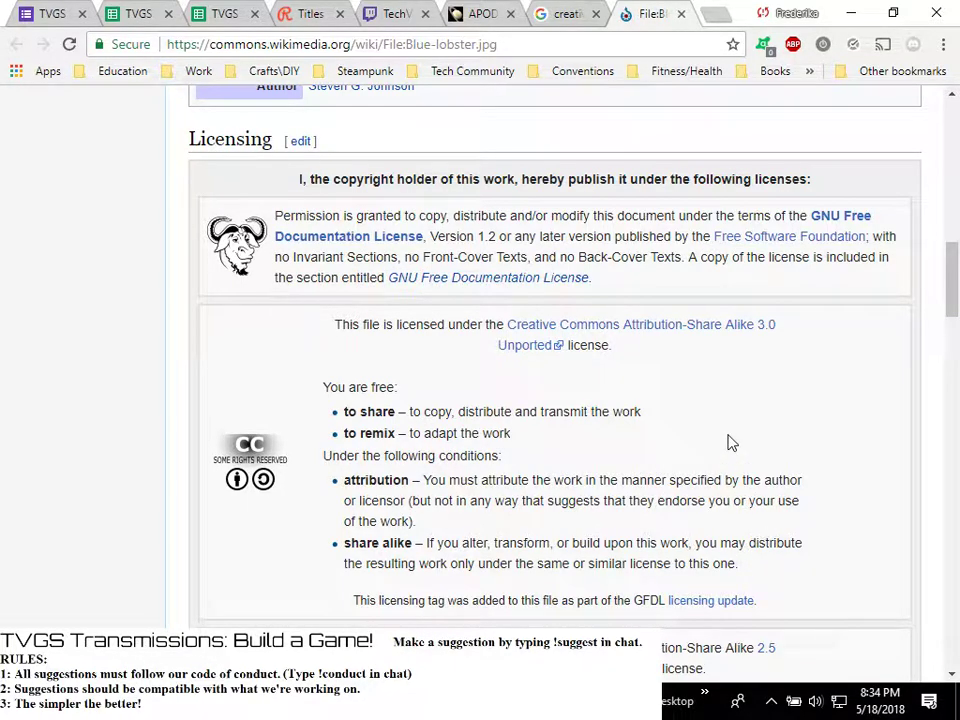
scroll(730, 443, "up", 1)
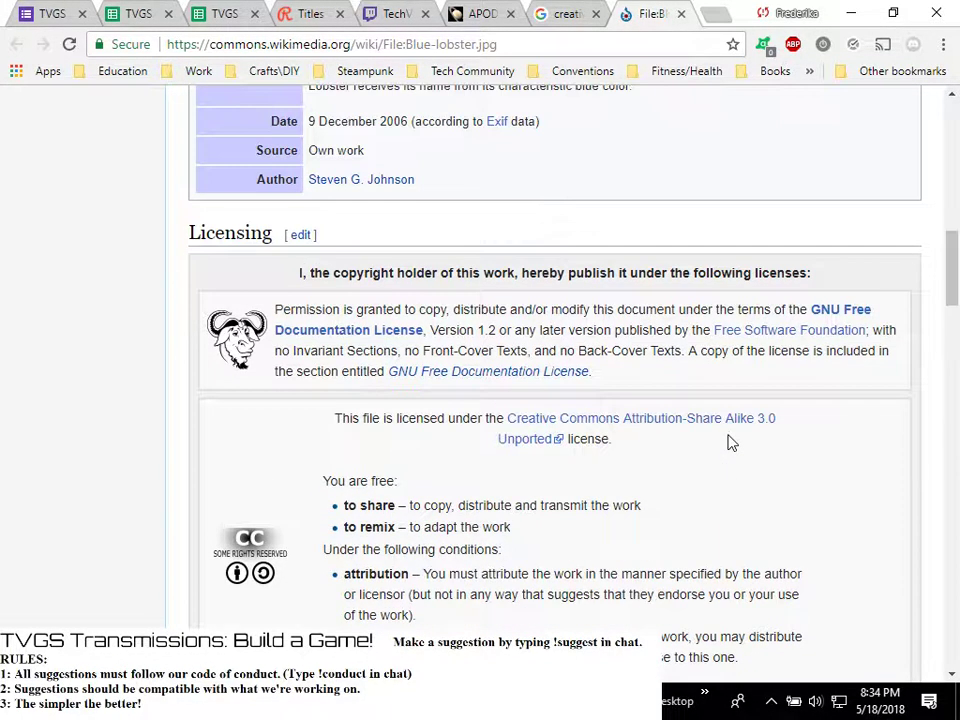
Go back to the picture on the blue lobster page and open the original full-size image
scroll(730, 505, "up", 9)
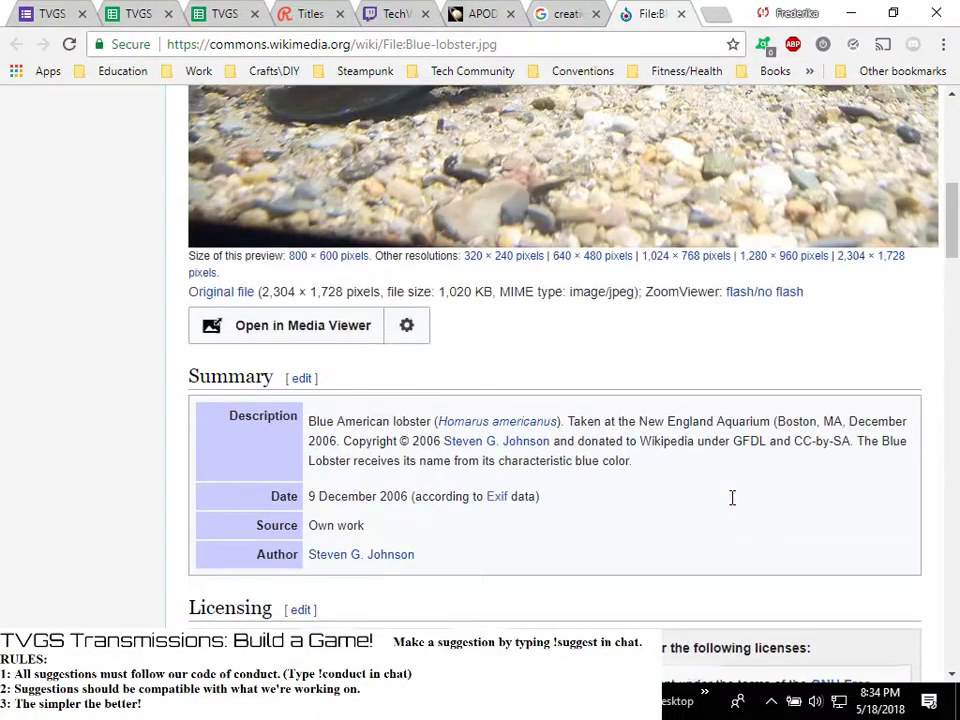
scroll(733, 507, "up", 1)
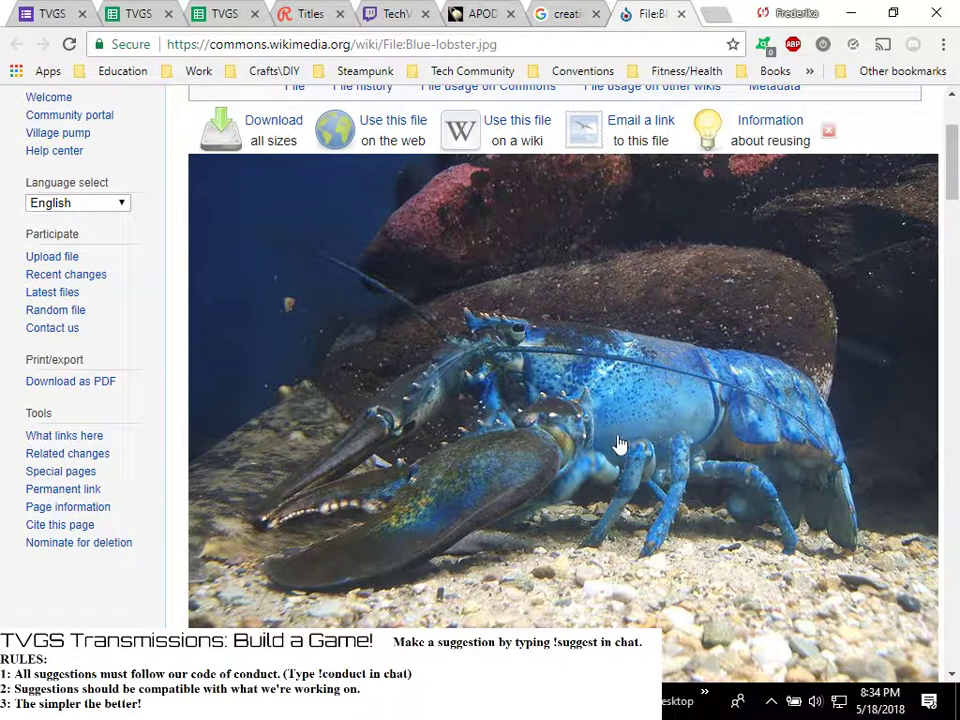
right_click(705, 272)
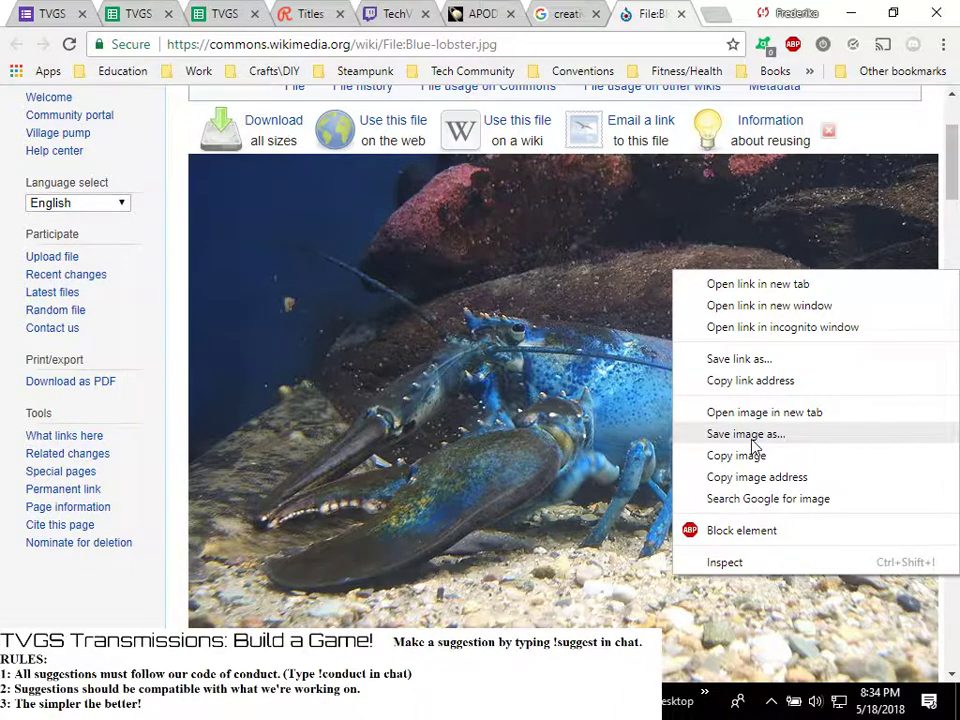
left_click(552, 489)
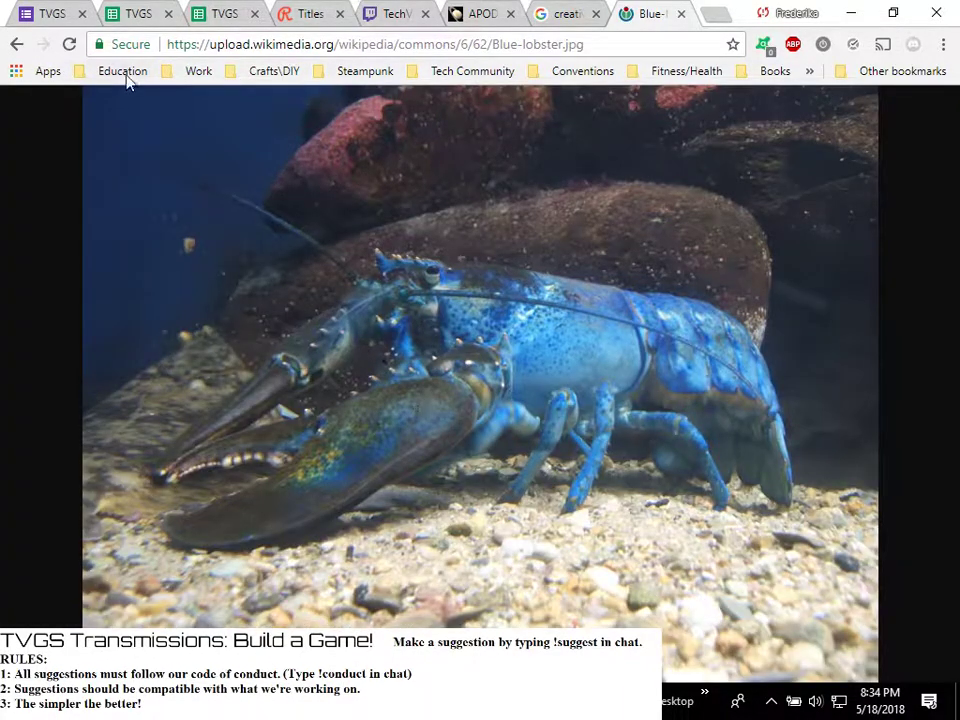
Return to the blue lobster's file page and examine its summary, author and Creative Commons licensing conditions
left_click(16, 44)
scroll(500, 320, "down", 3)
scroll(505, 335, "down", 5)
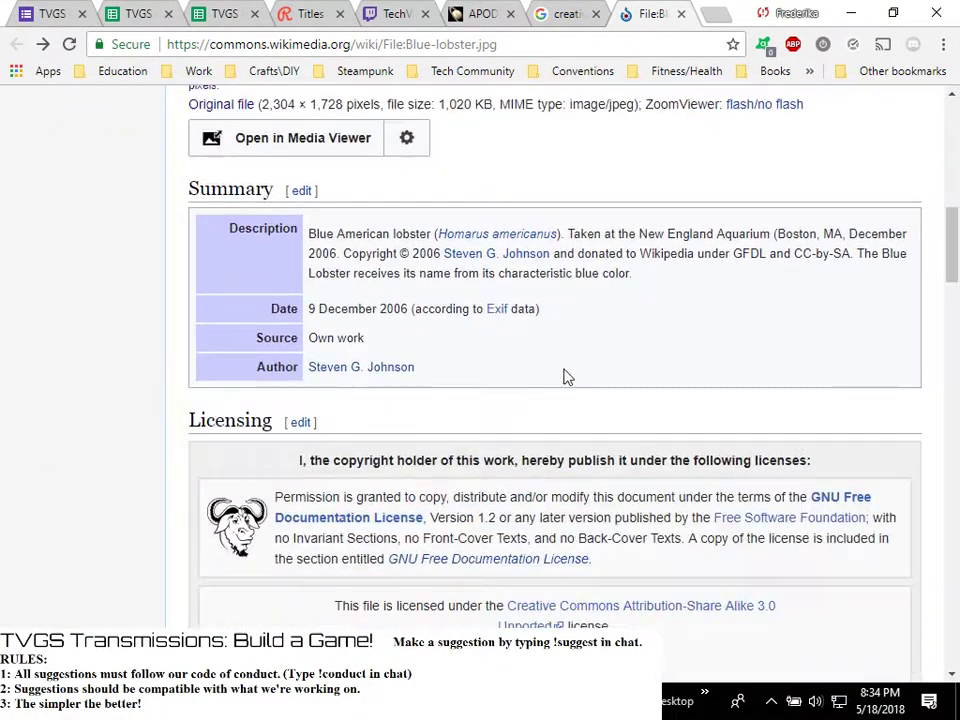
scroll(567, 381, "up", 1)
scroll(567, 375, "up", 2)
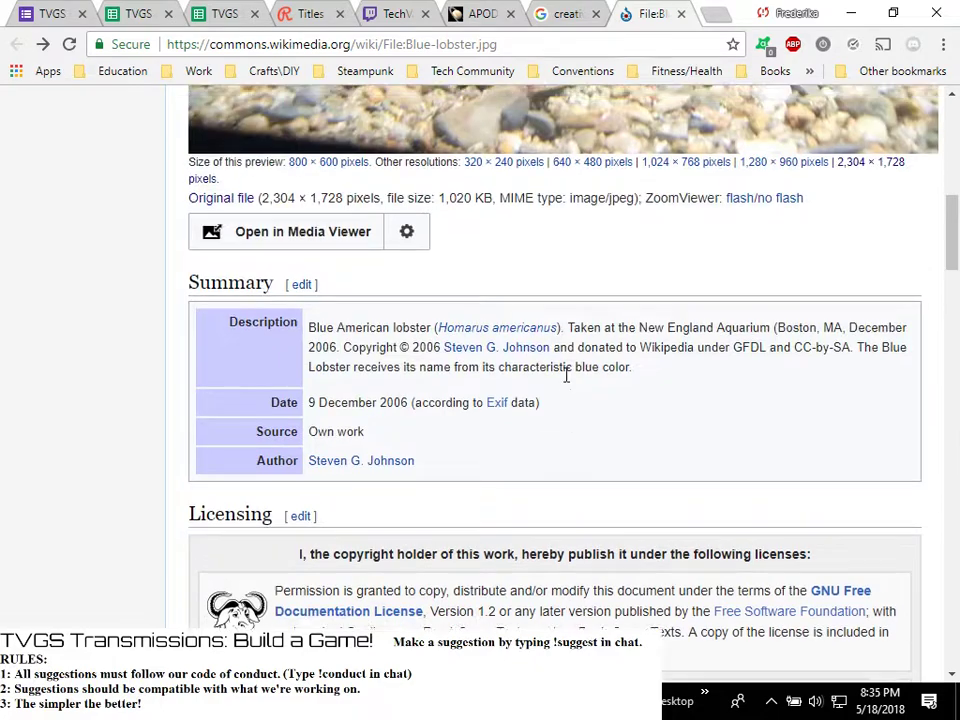
scroll(542, 290, "down", 4)
scroll(546, 321, "down", 1)
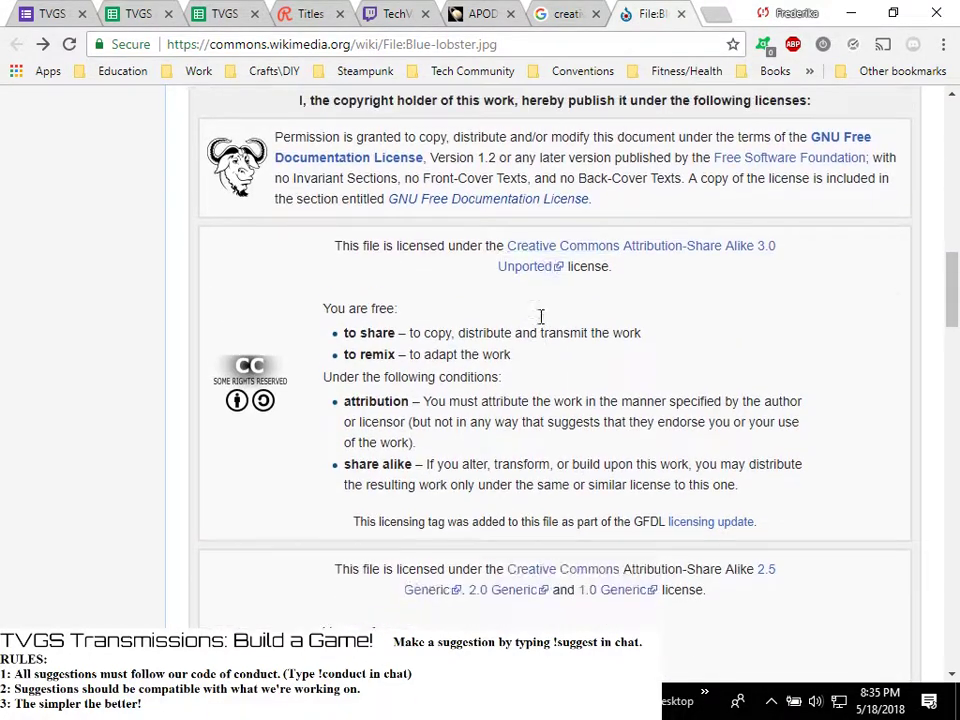
scroll(540, 317, "up", 5)
Open the original full-size lobster picture and save it to the Desktop as Blue-lobster.jpg
left_click(229, 291)
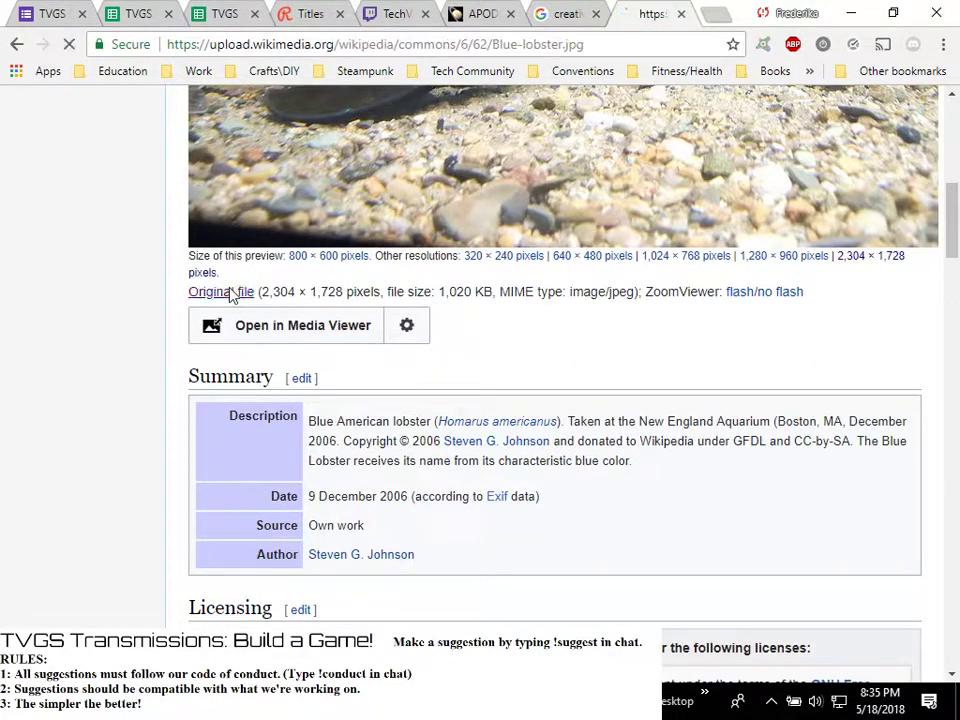
right_click(500, 275)
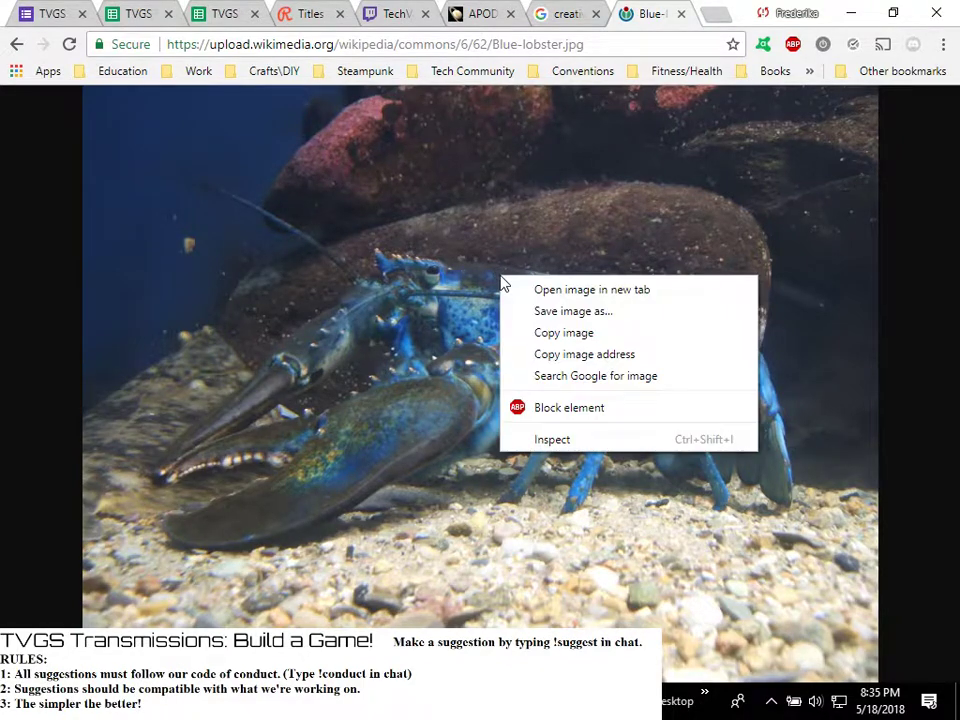
left_click(617, 320)
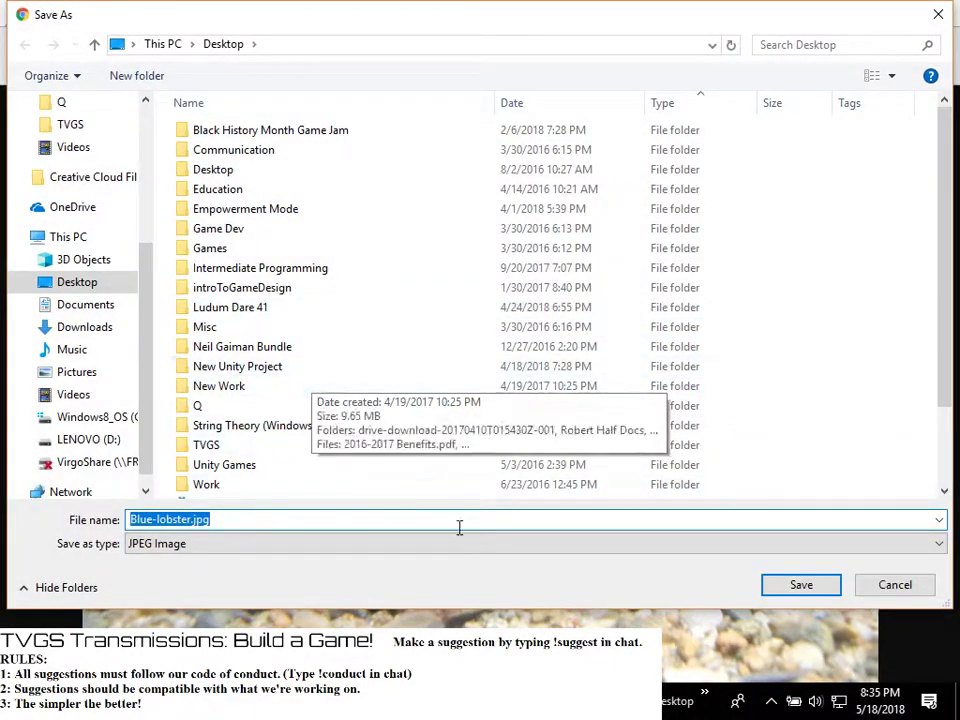
left_click(791, 583)
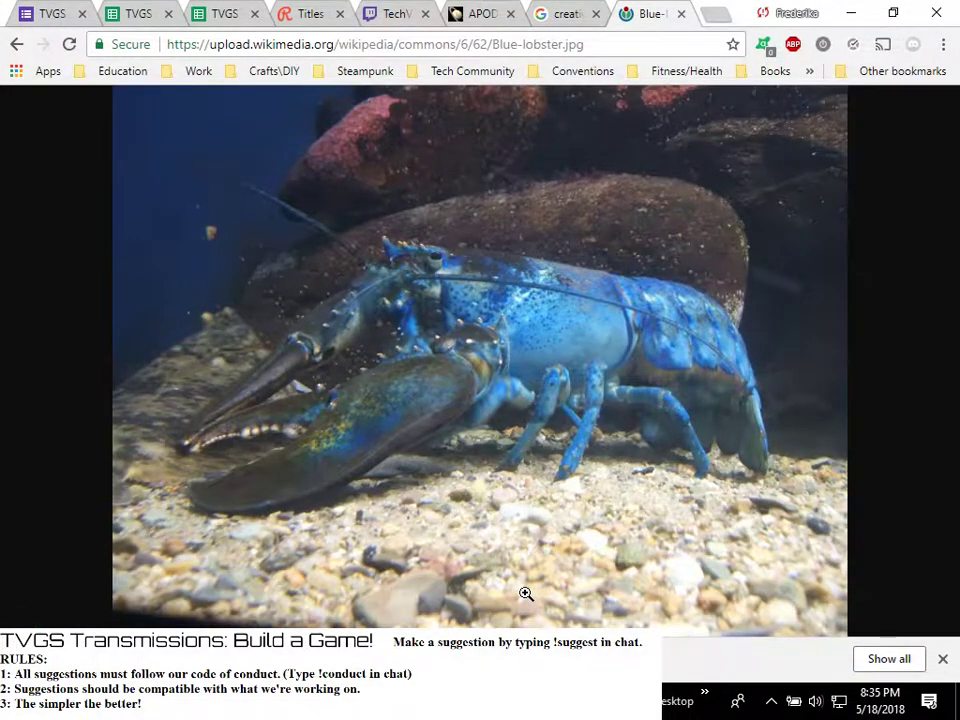
left_click(942, 660)
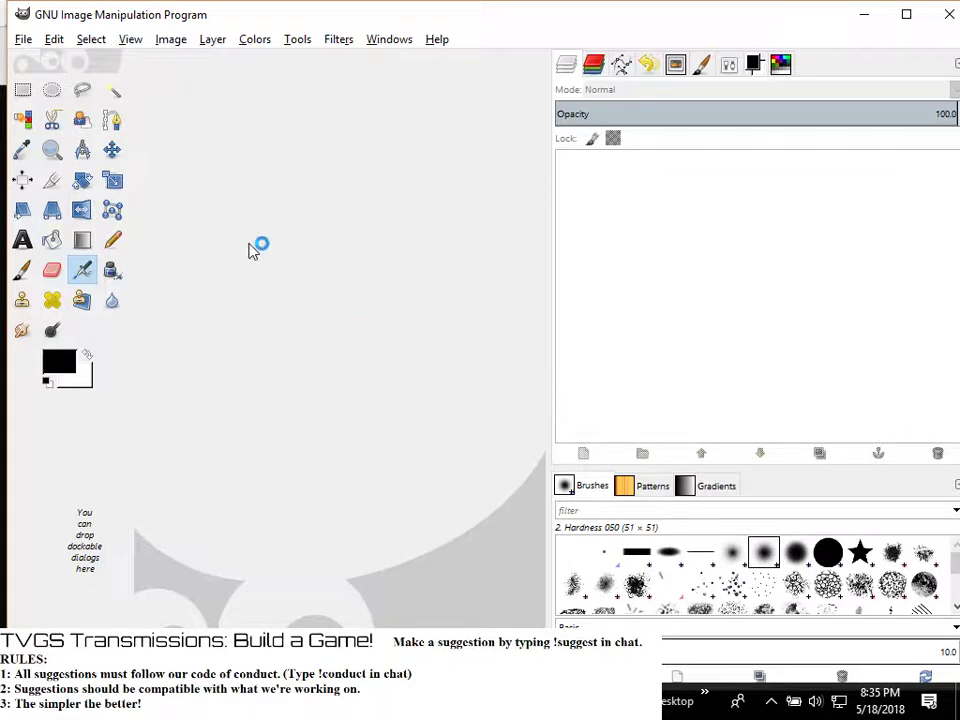
Switch to GIMP, open Blue-lobster.jpg from the Desktop folder and widen the canvas area to show more of the picture
left_click(18, 40)
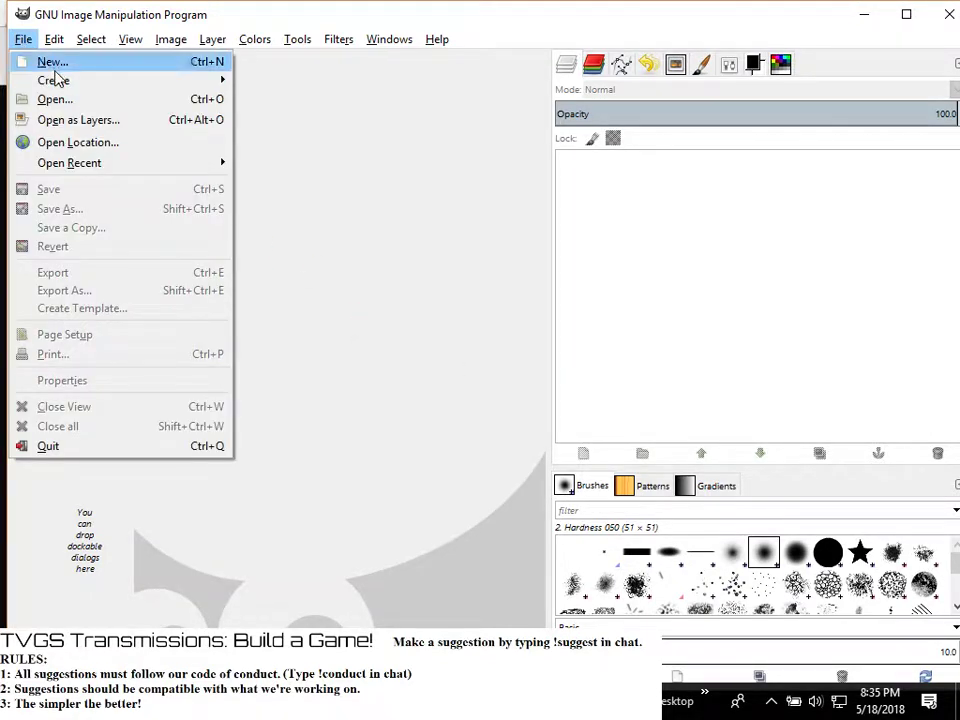
left_click(70, 99)
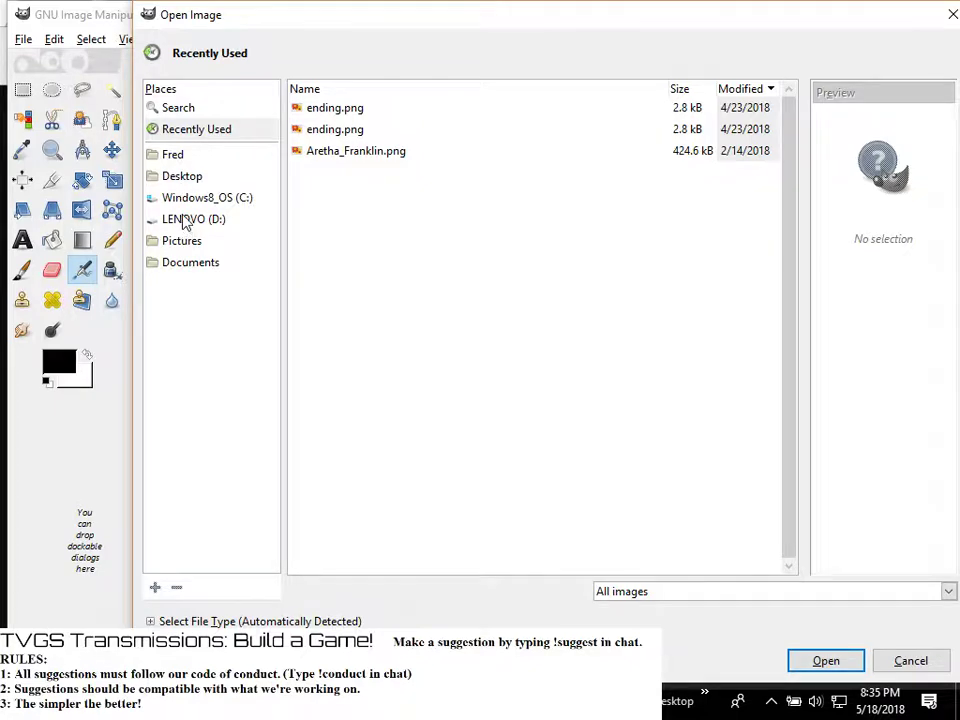
left_click(188, 176)
scroll(445, 305, "down", 4)
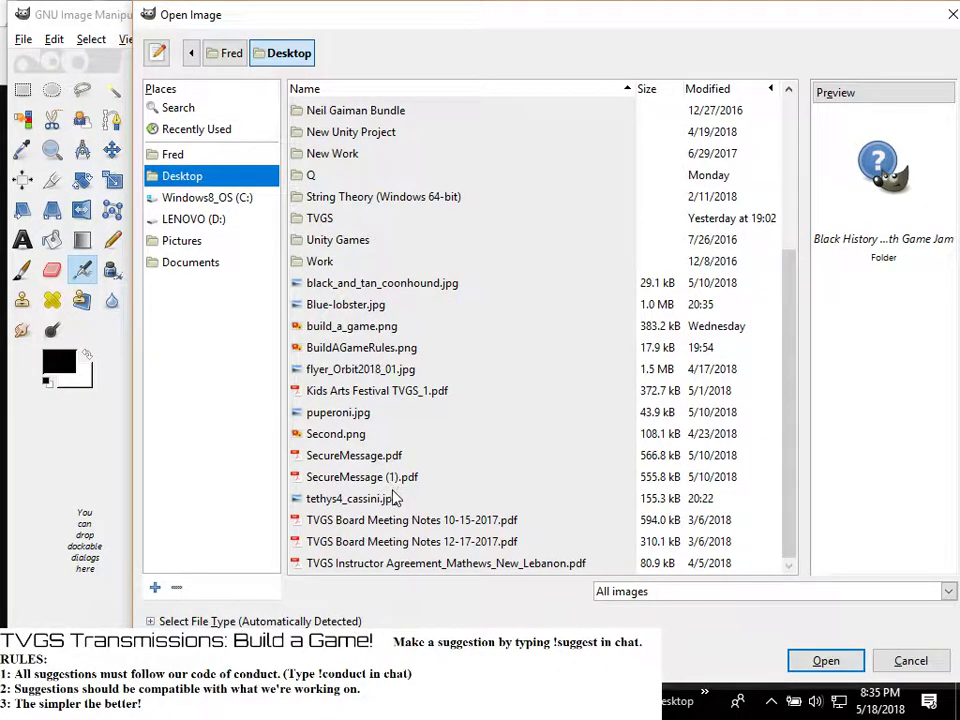
left_click(368, 304)
left_click(822, 661)
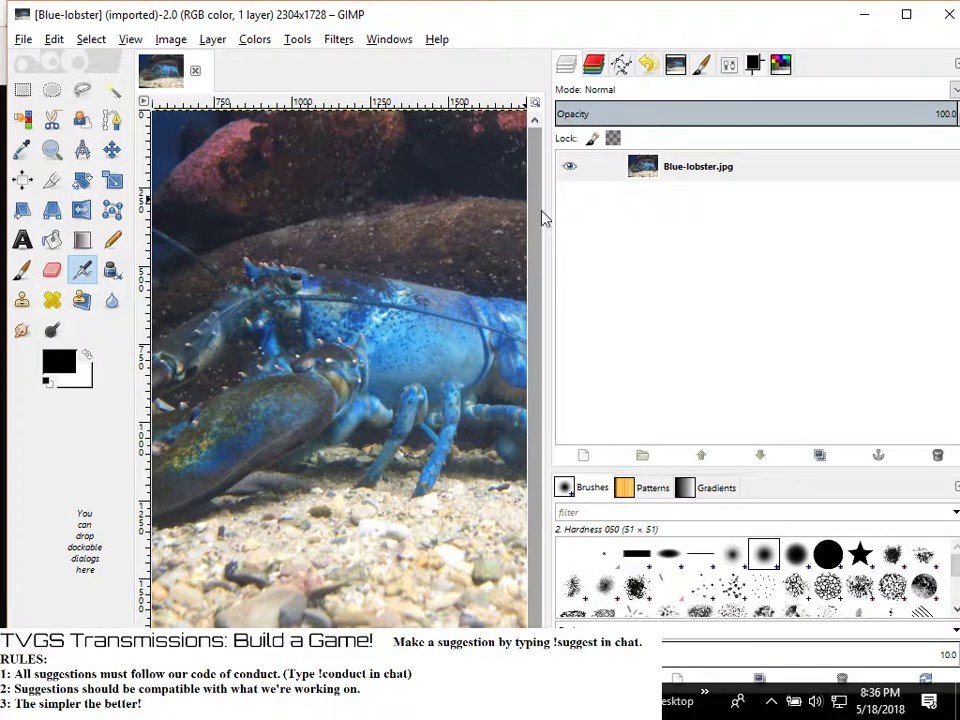
left_click_drag(544, 214, 765, 198)
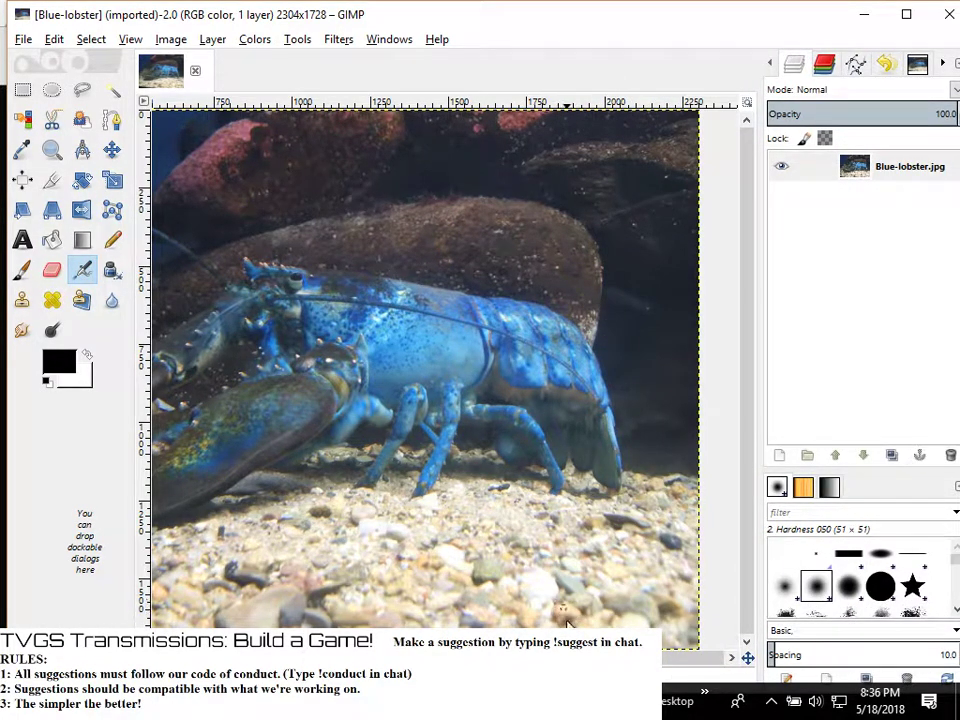
scroll(567, 625, "left", 4)
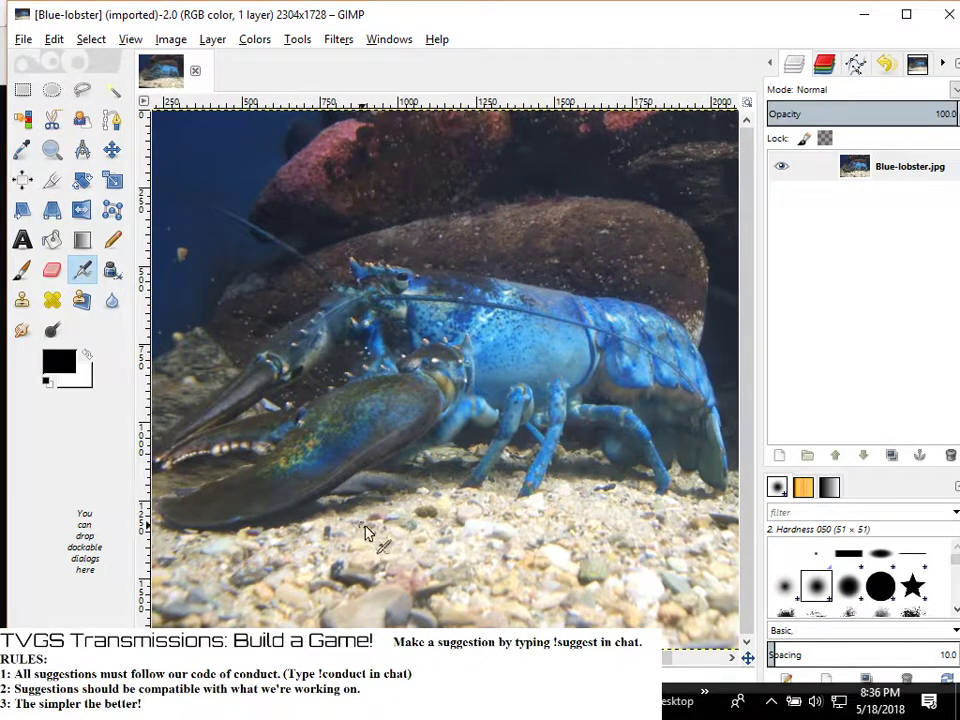
Try to trace the upper edge of the lobster's far claw with Scissors Select, and undo the stray airbrush mark
left_click(501, 493)
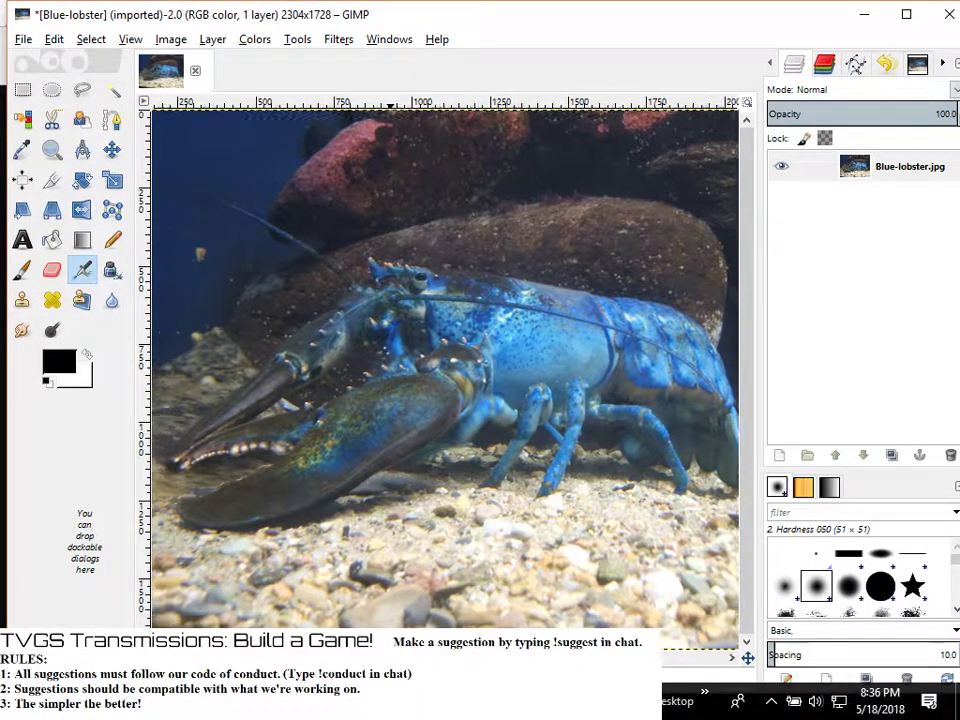
scroll(435, 318, "left", 2)
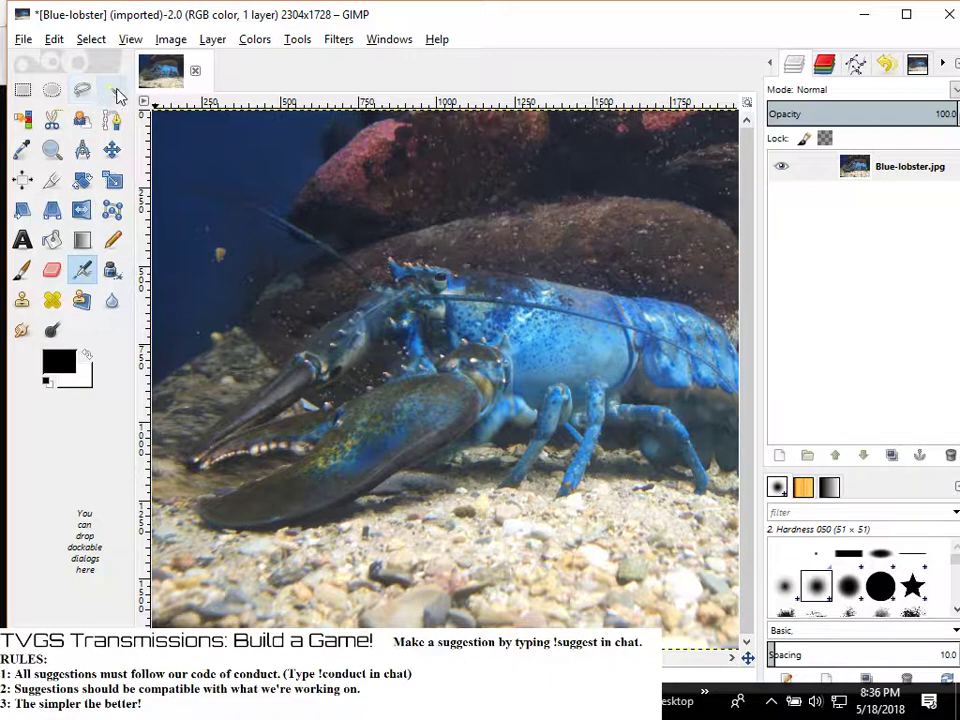
left_click(54, 120)
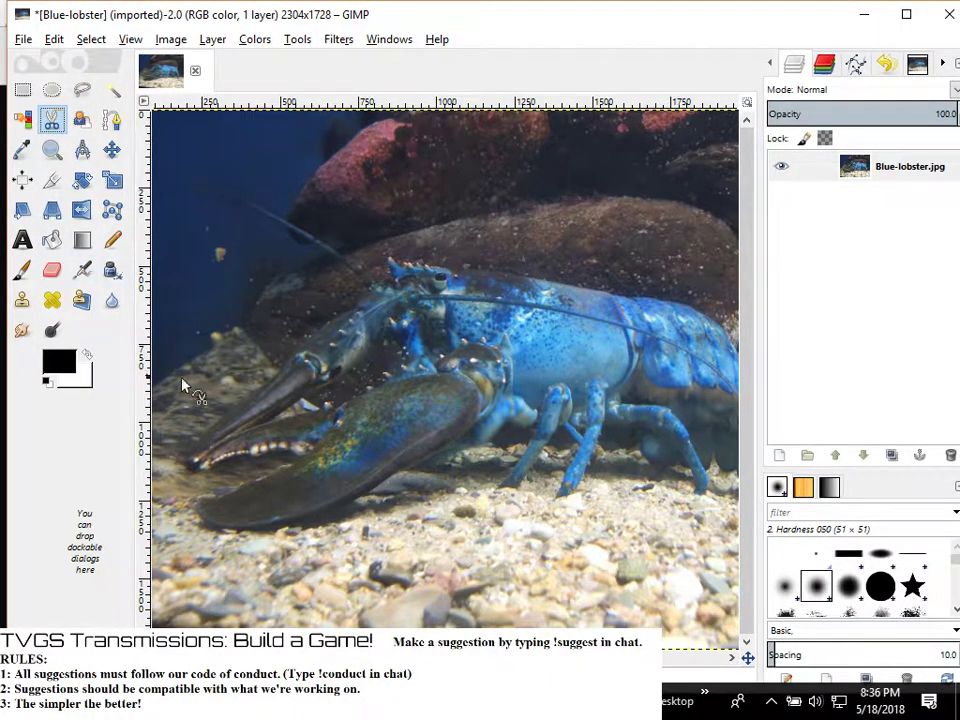
left_click(191, 447)
left_click(278, 368)
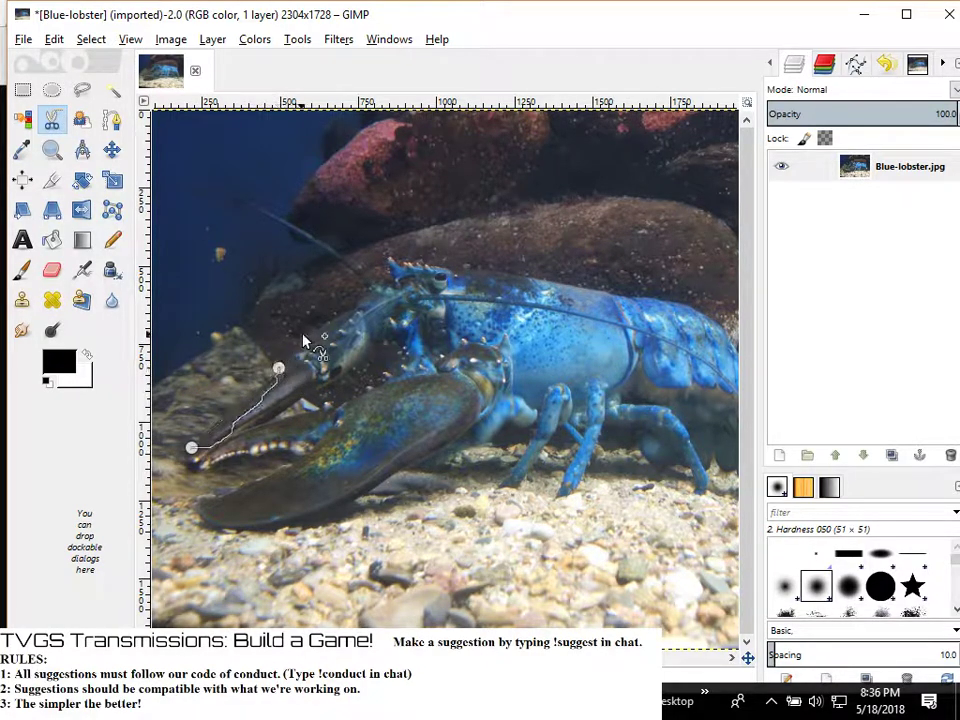
left_click(230, 411)
key("ctrl+z")
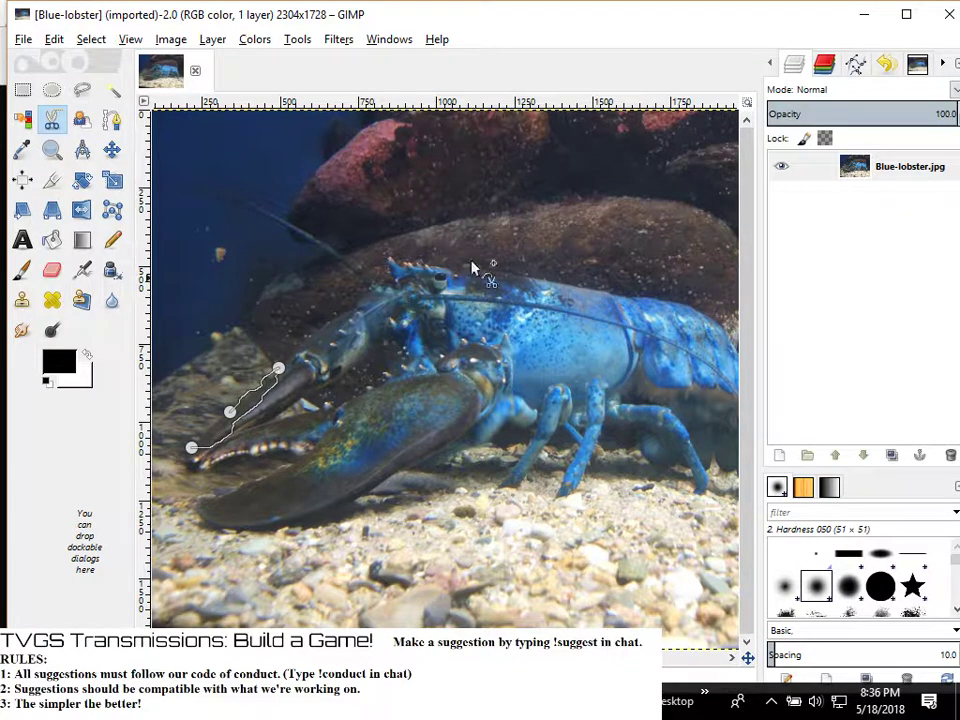
left_click(22, 90)
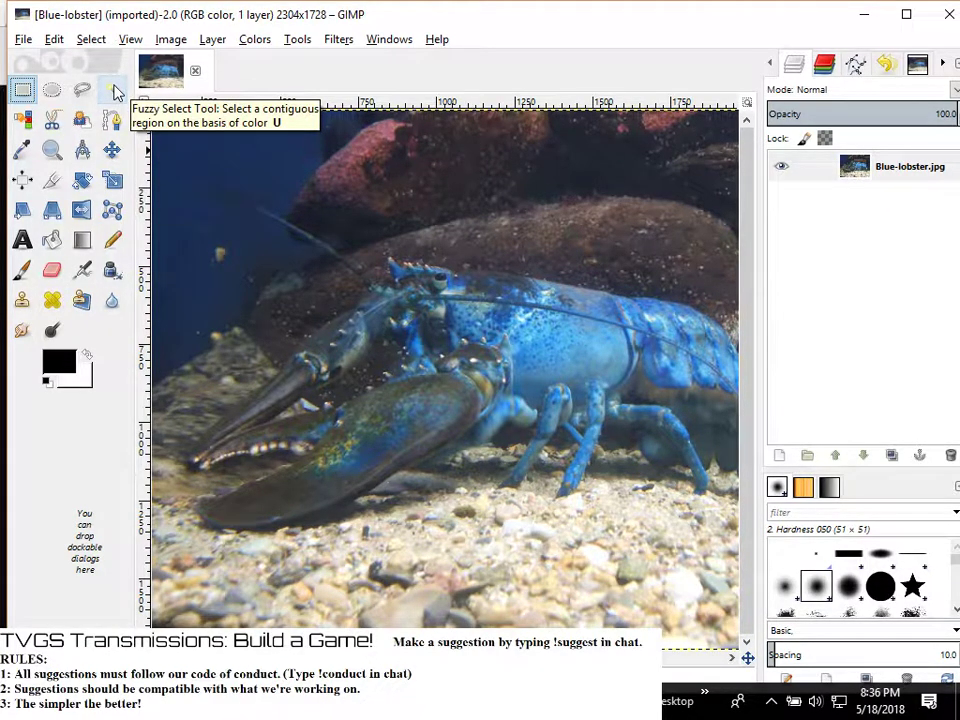
left_click(52, 119)
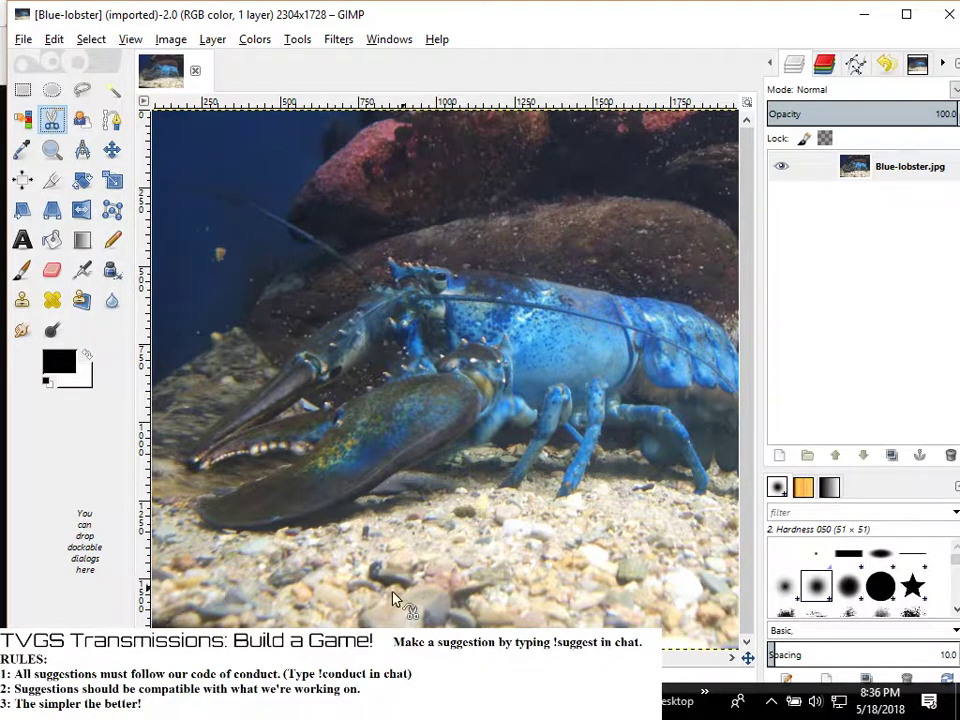
Select the gravel below the lobster with Fuzzy Select, adding the neighbouring gravel areas to the selection
left_click(112, 90)
left_click(458, 560)
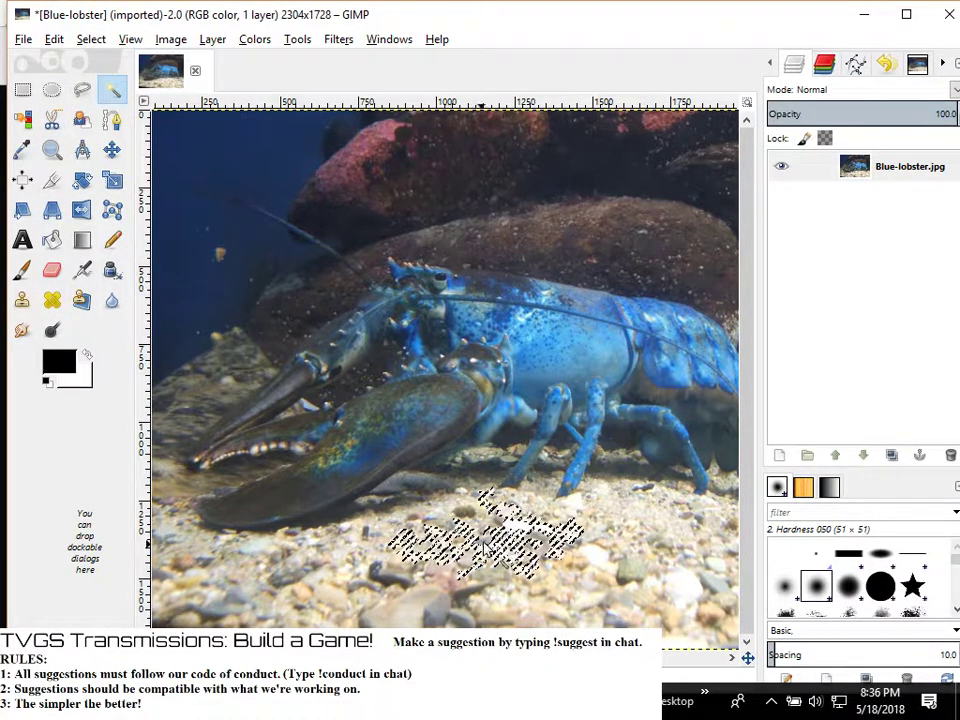
left_click(620, 533)
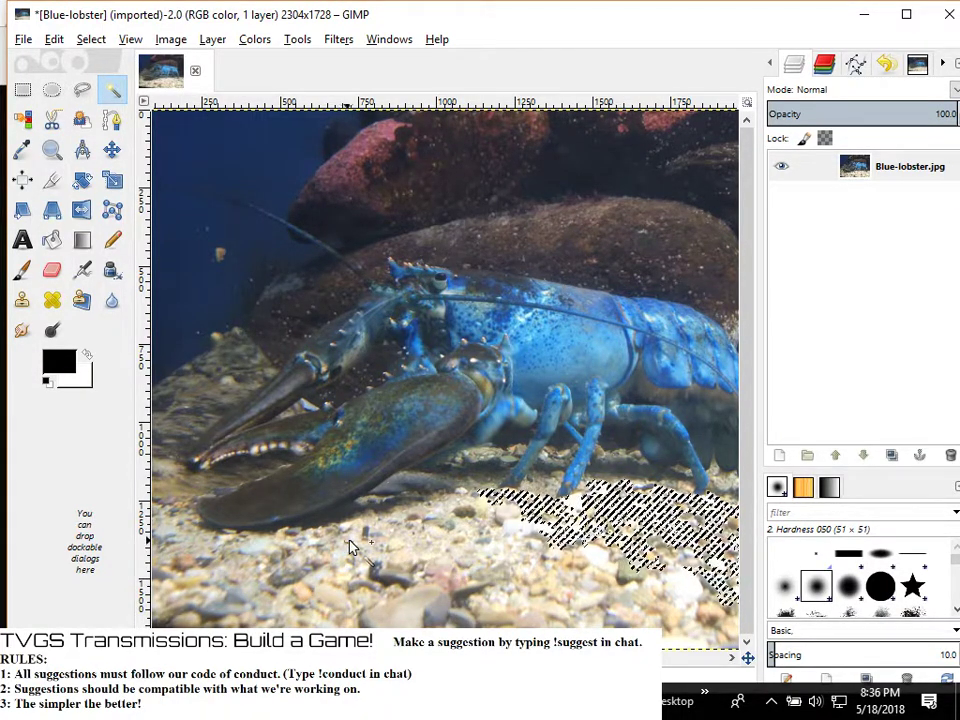
left_click(418, 546, "shift")
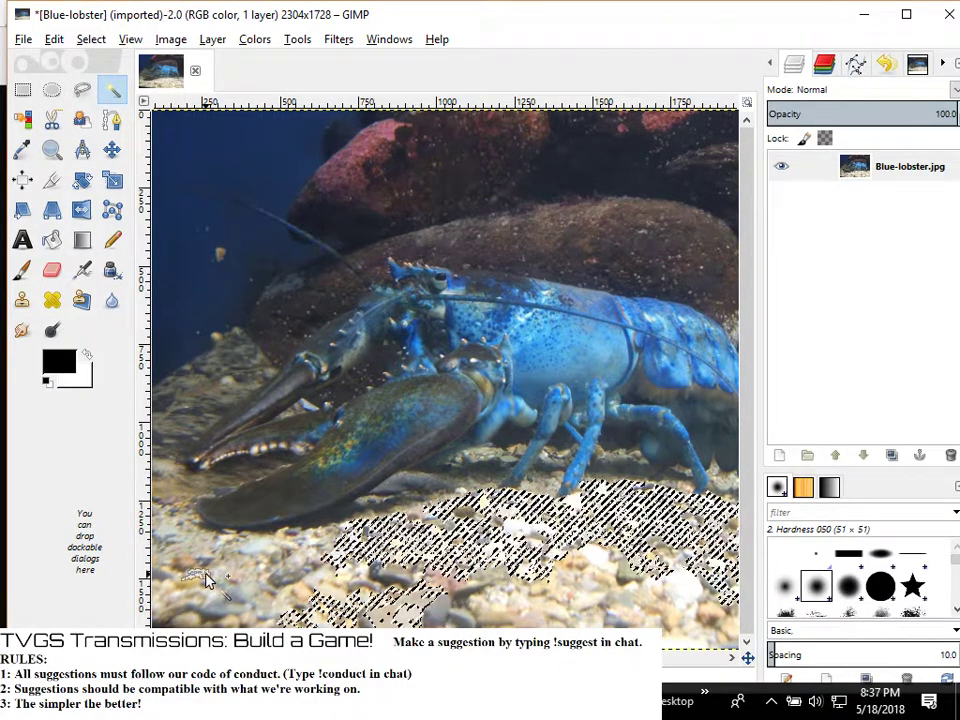
left_click(240, 568, "shift")
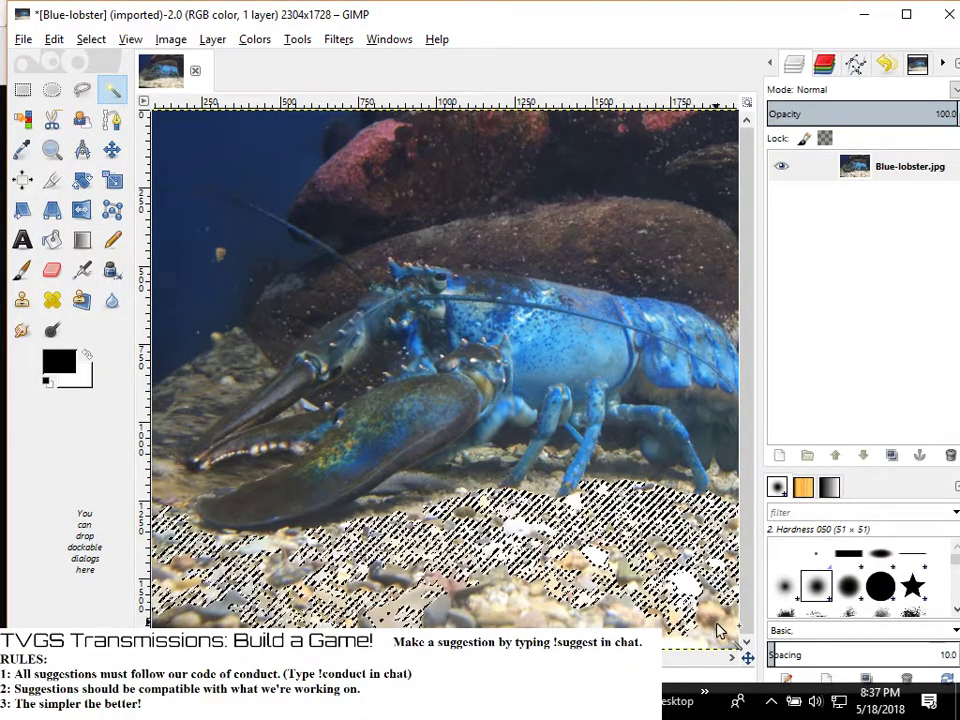
Clear the selected gravel from the picture and drop the selection
scroll(716, 628, "right", 3)
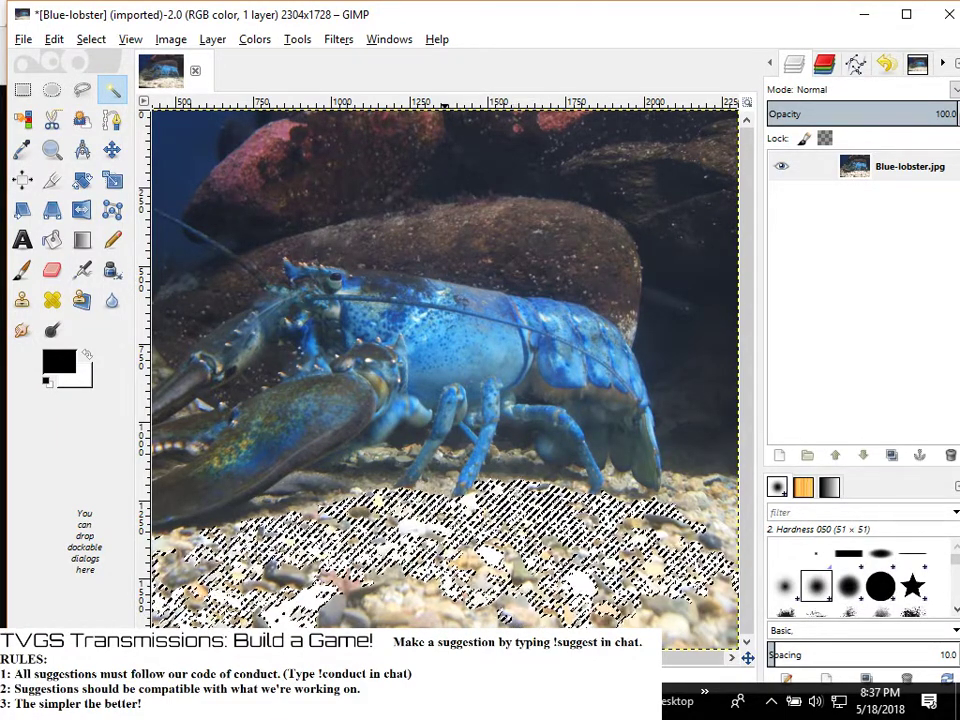
scroll(335, 338, "left", 3)
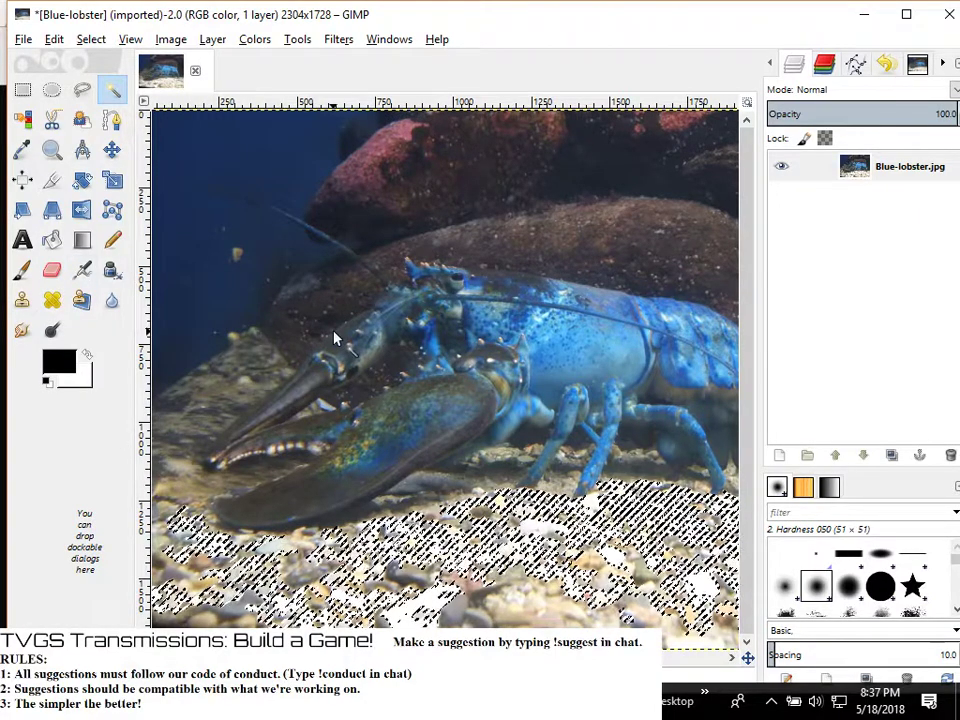
scroll(335, 338, "down", 4)
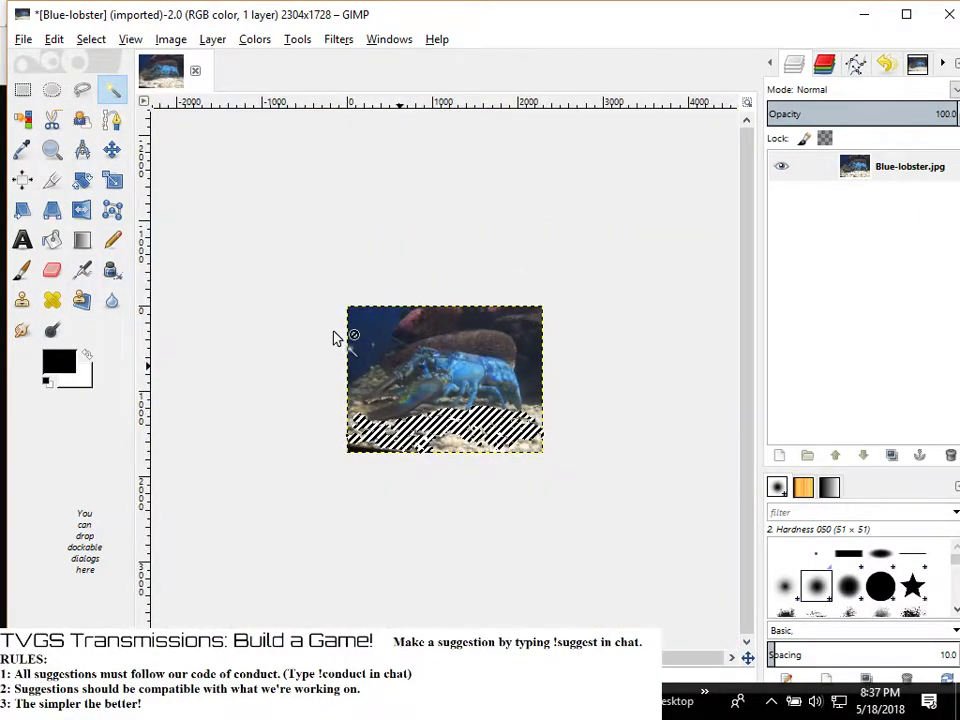
scroll(335, 338, "up", 2)
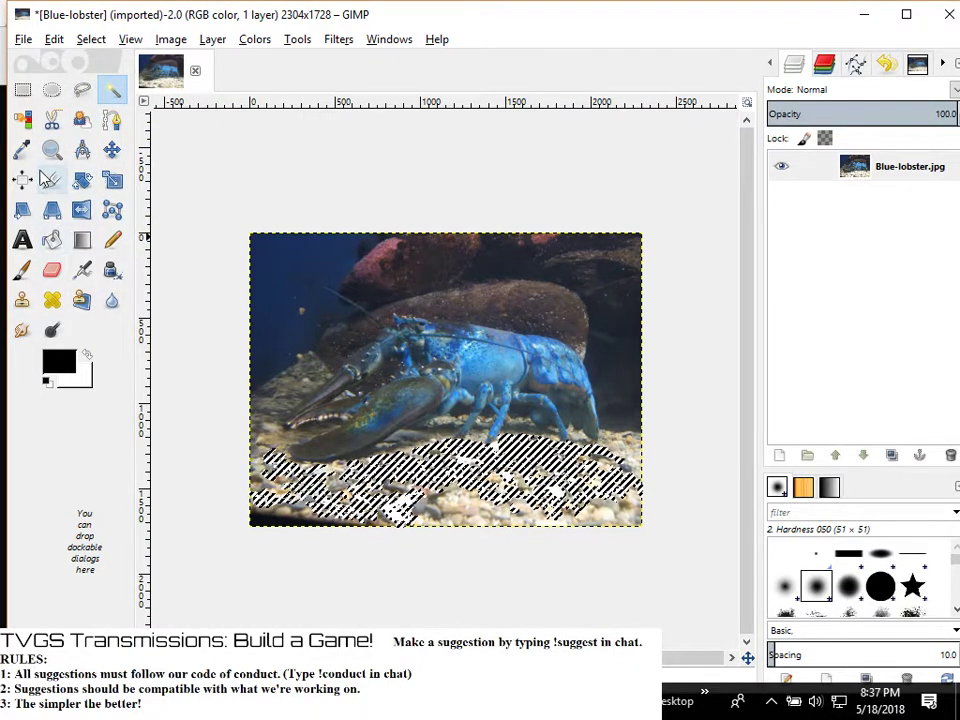
left_click(22, 90)
left_click_drag(230, 457, 338, 506)
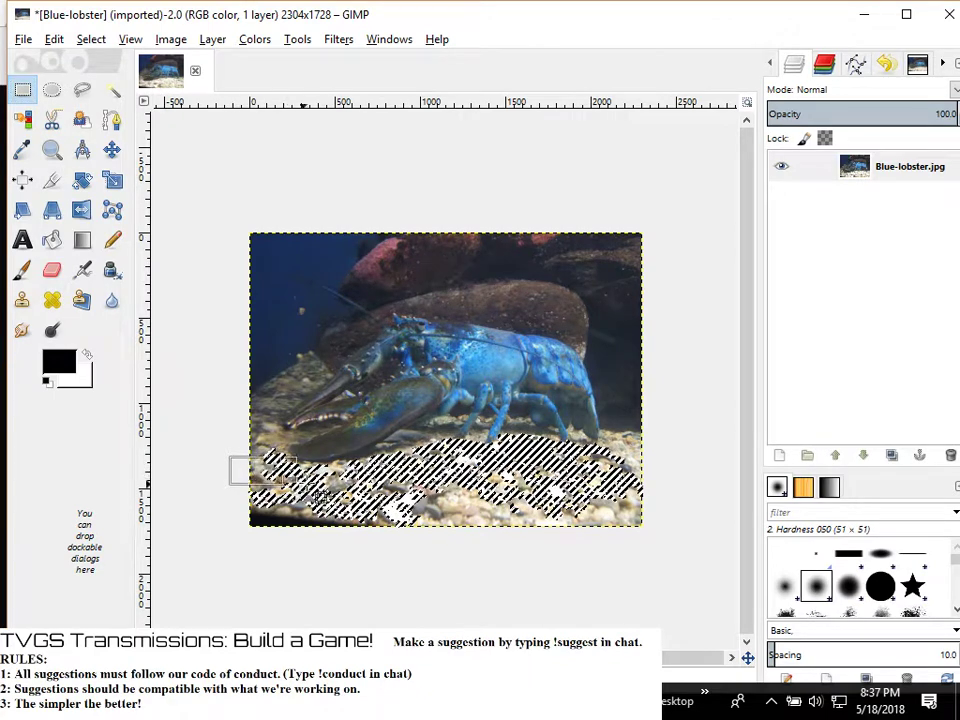
left_click(172, 442)
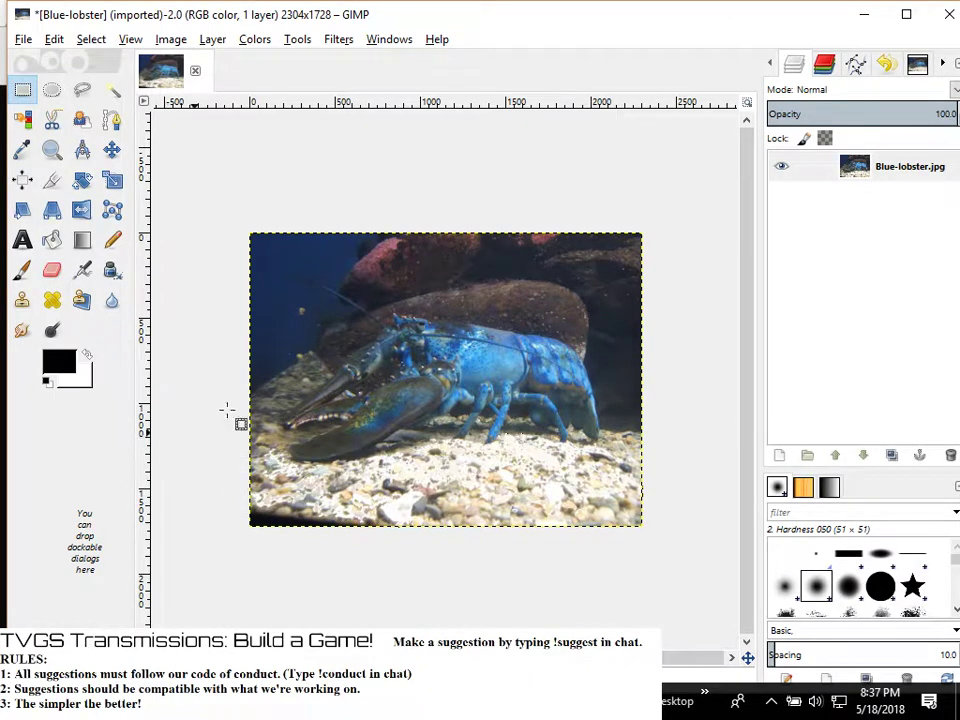
right_click(811, 193)
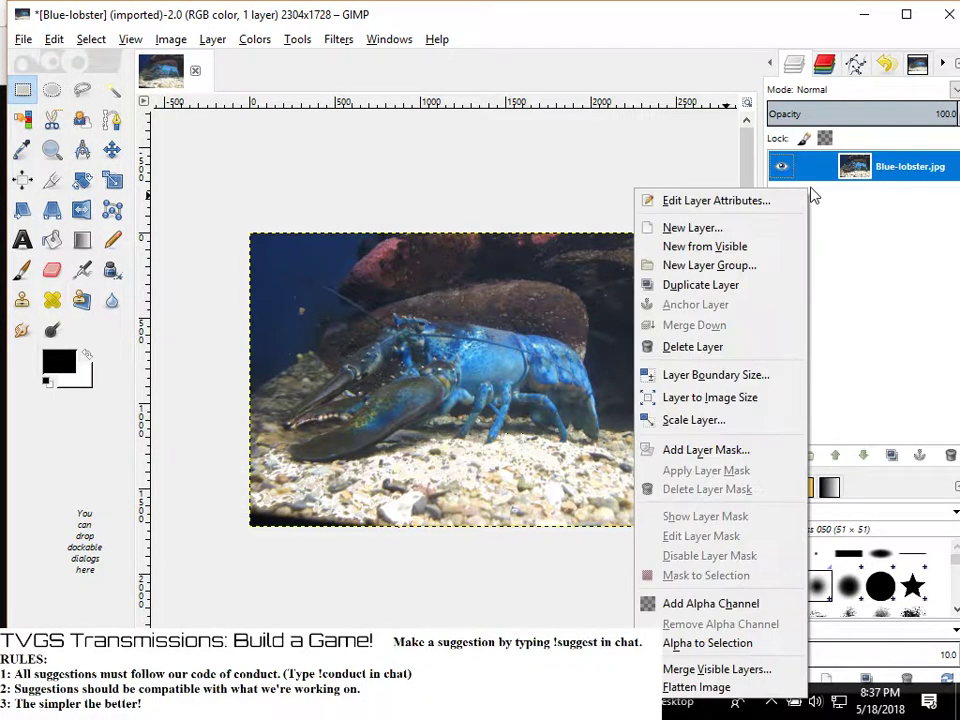
left_click(757, 230)
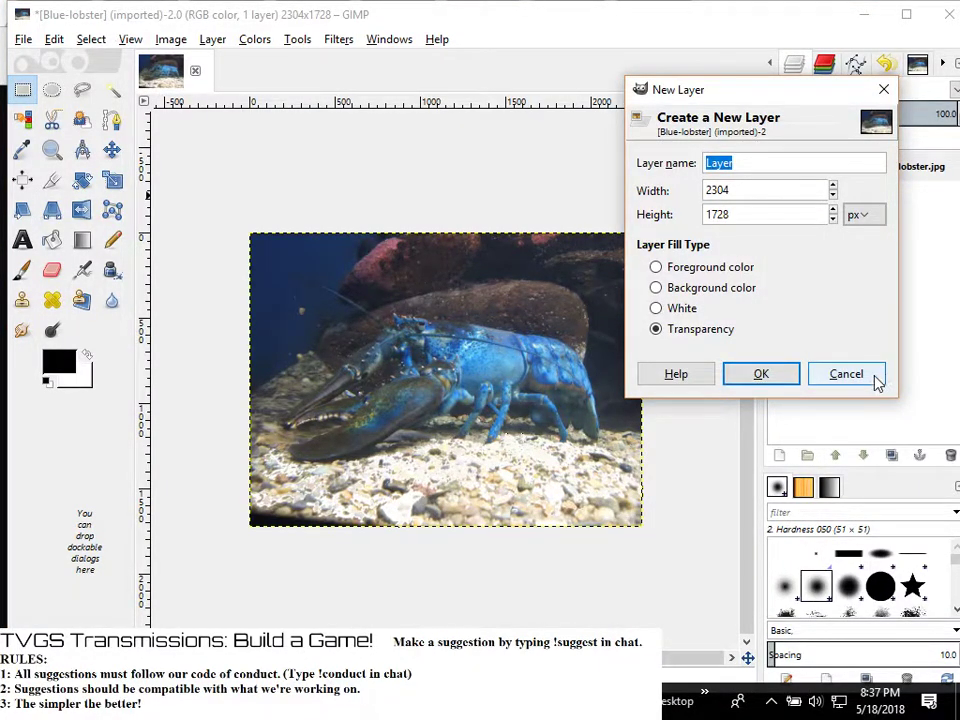
left_click(820, 374)
Add an alpha channel to the Blue-lobster.jpg layer
right_click(815, 165)
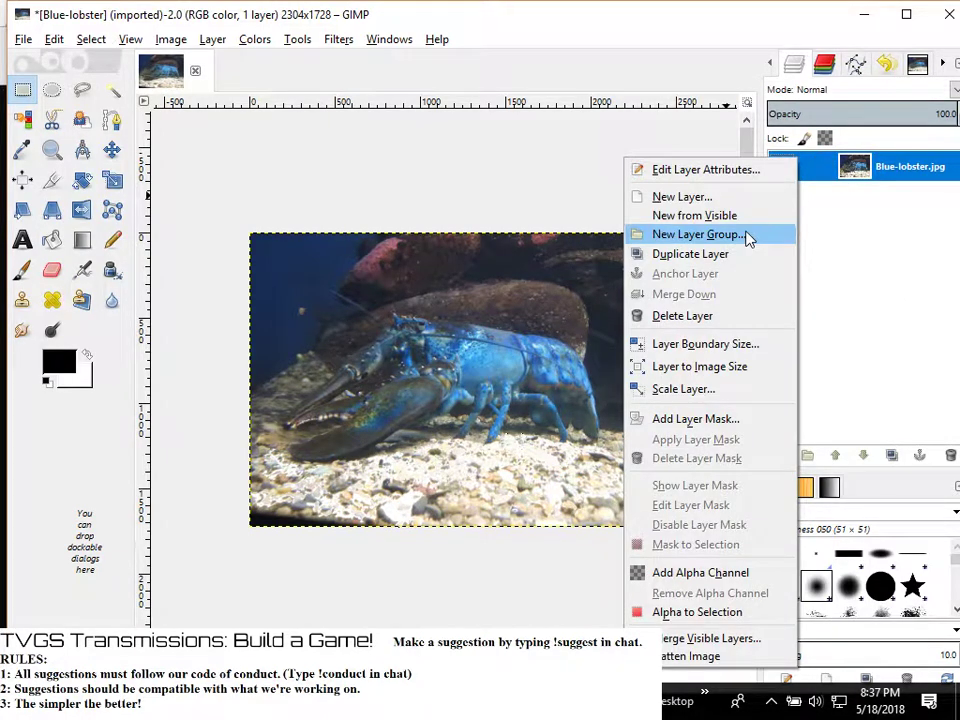
left_click(712, 576)
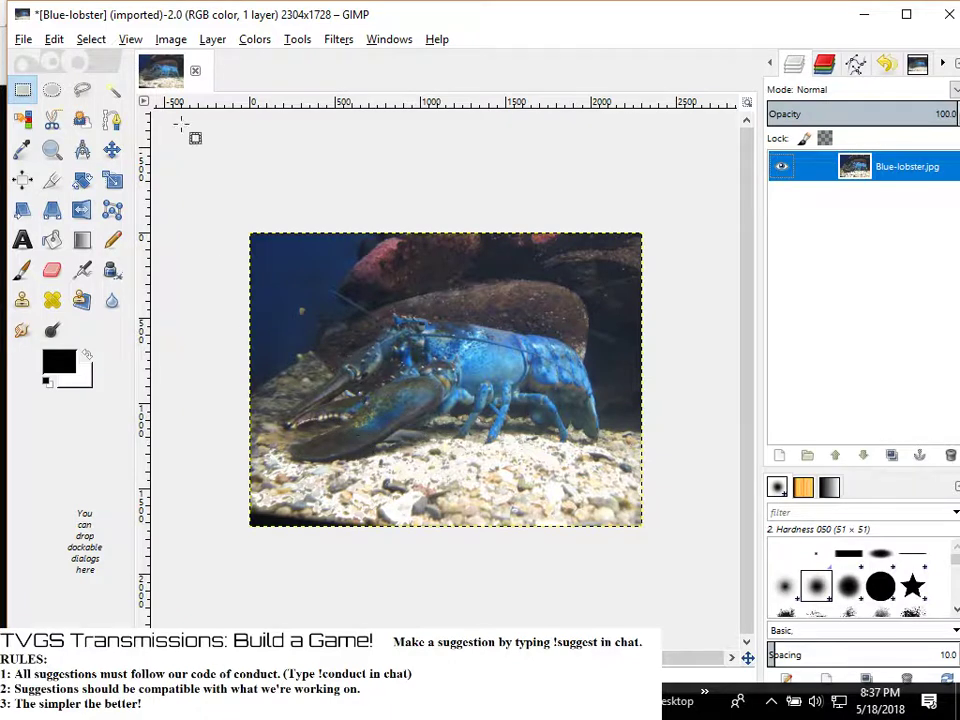
Select the bright gravel areas below the lobster with Fuzzy Select and clear them to transparency
left_click(110, 92)
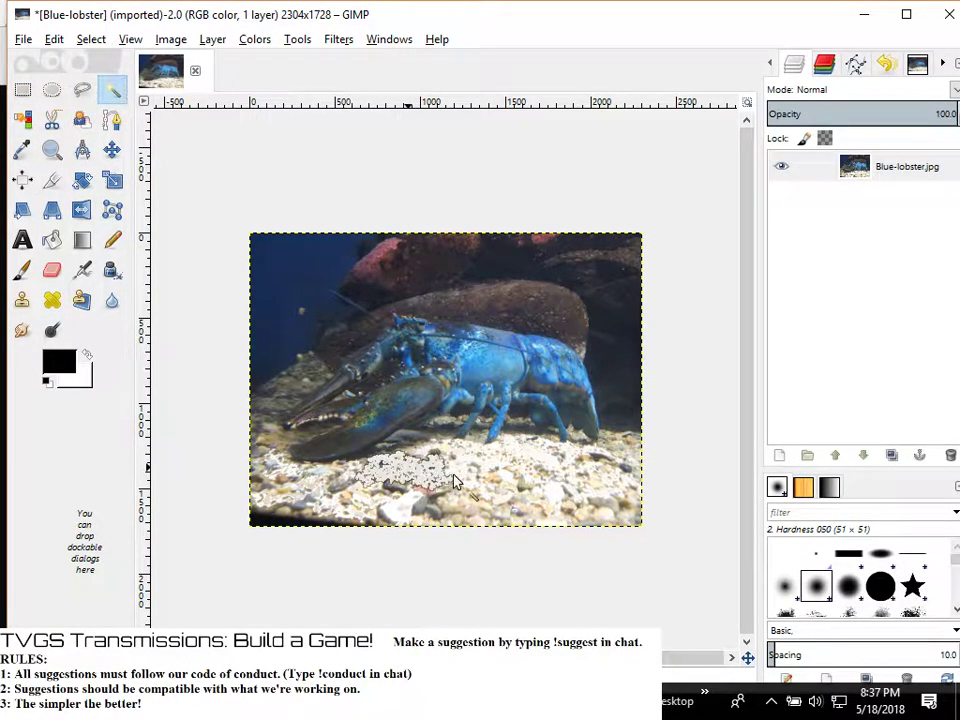
left_click(521, 468)
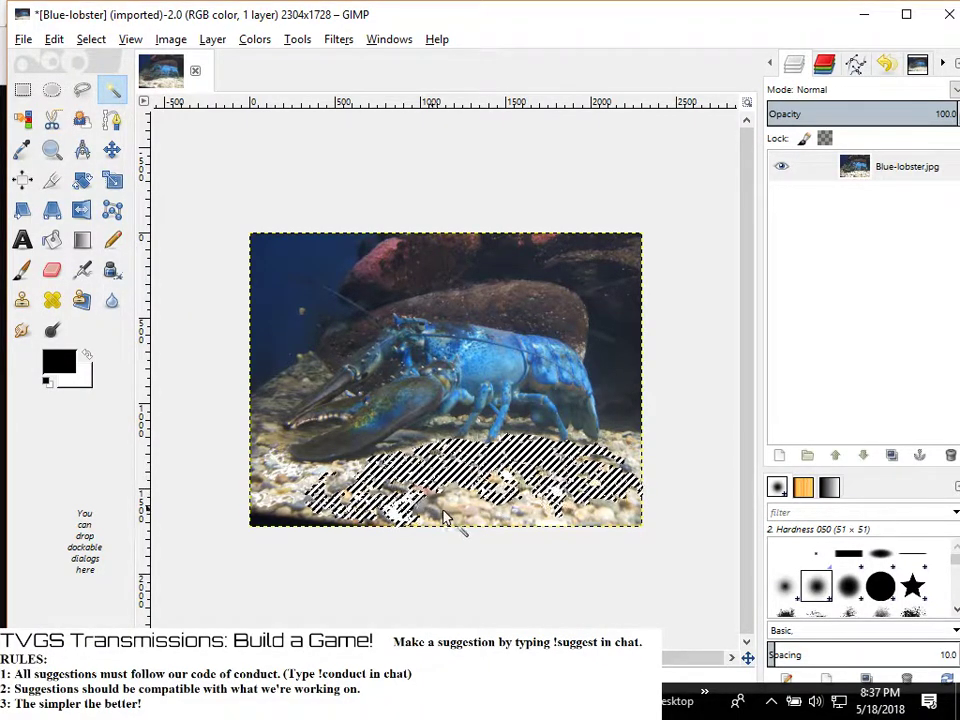
left_click(489, 518)
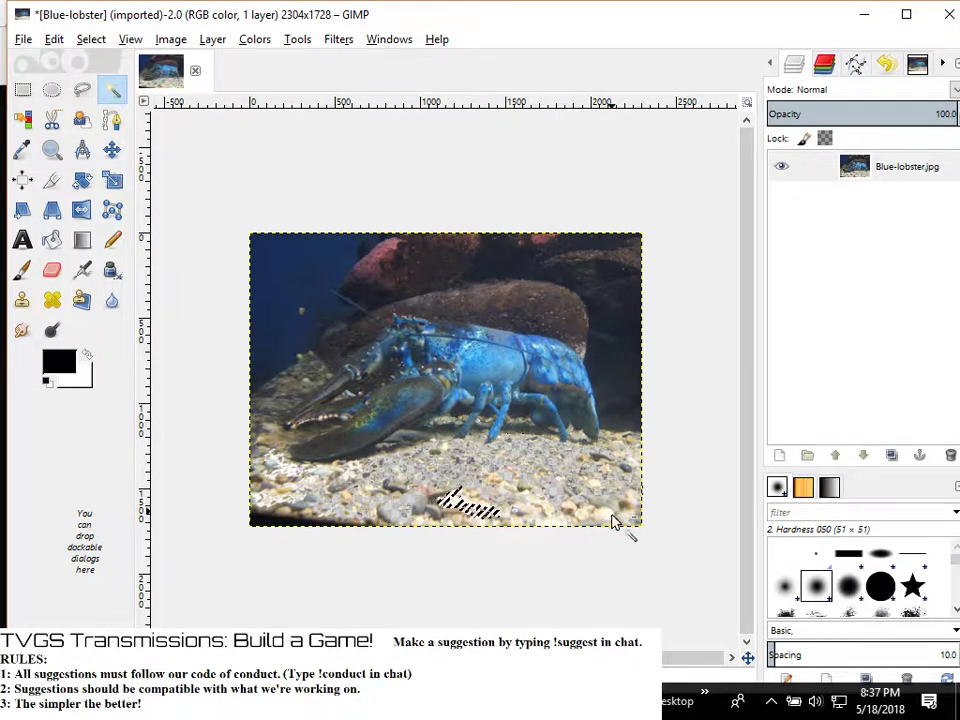
Clear a wide rectangle of gravel along the picture's lower edge, reaching past its right border
left_click(22, 90)
left_click_drag(339, 472, 668, 570)
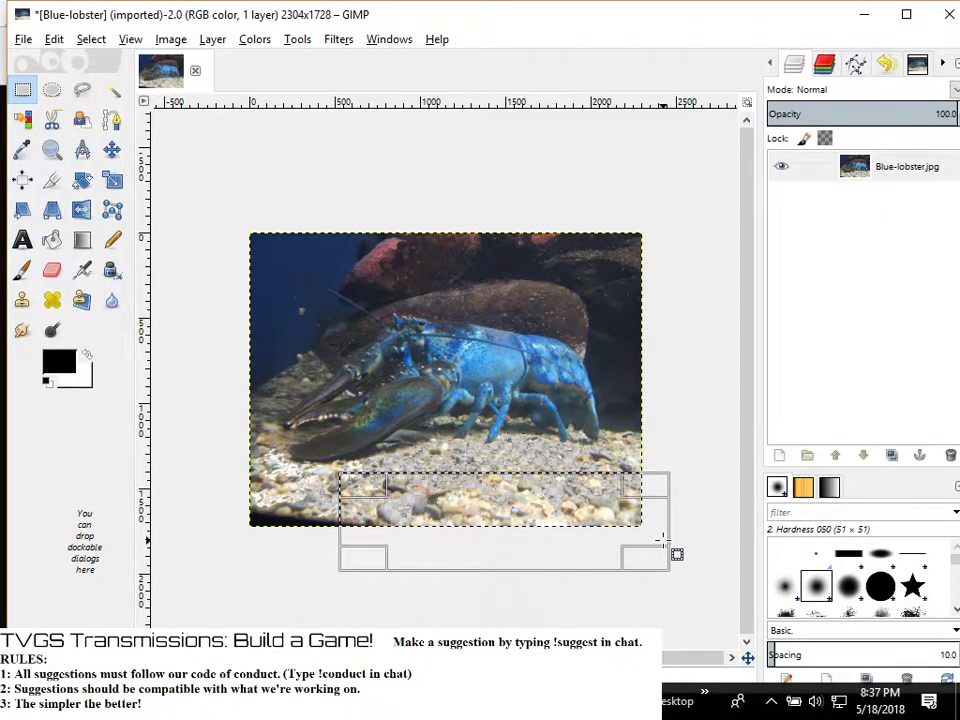
key("Delete")
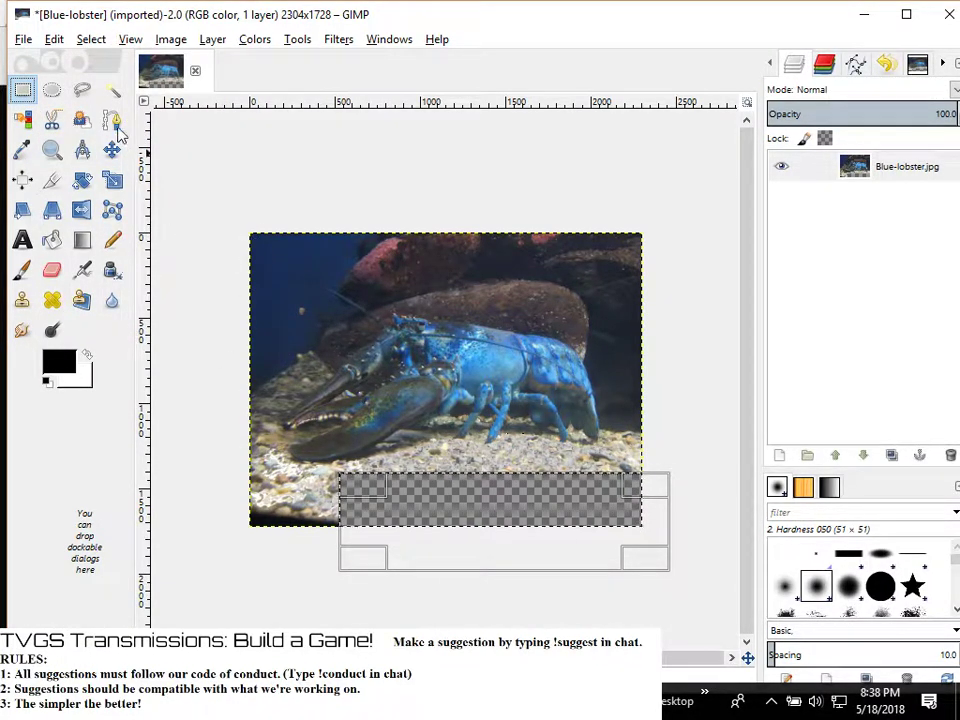
Crop the picture closely around the lobster to about 2068 × 1320 pixels
left_click(52, 181)
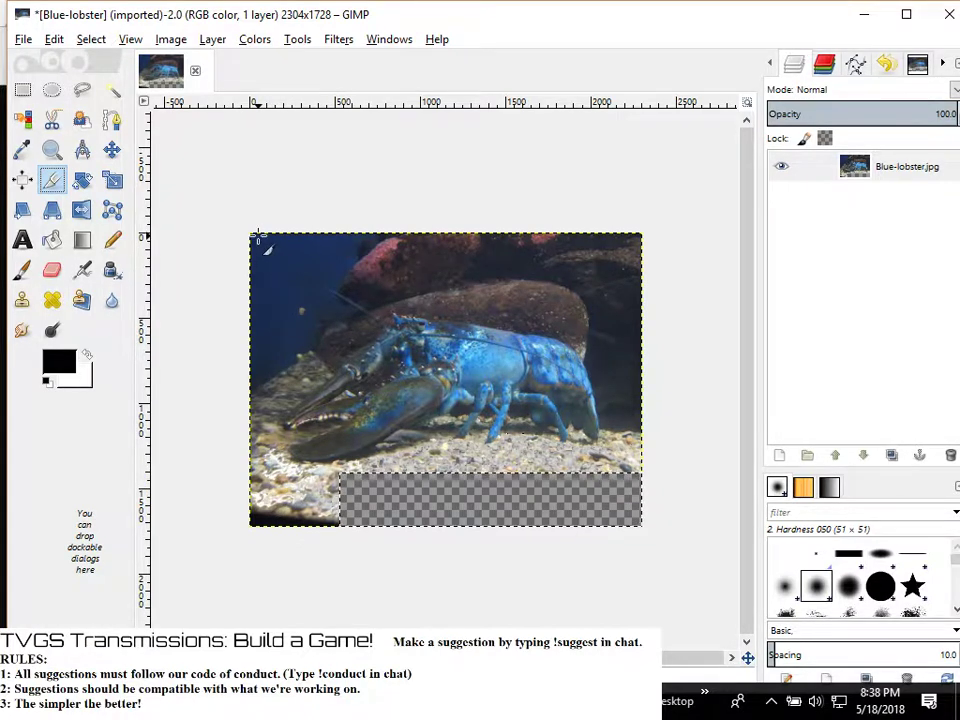
left_click_drag(256, 245, 617, 484)
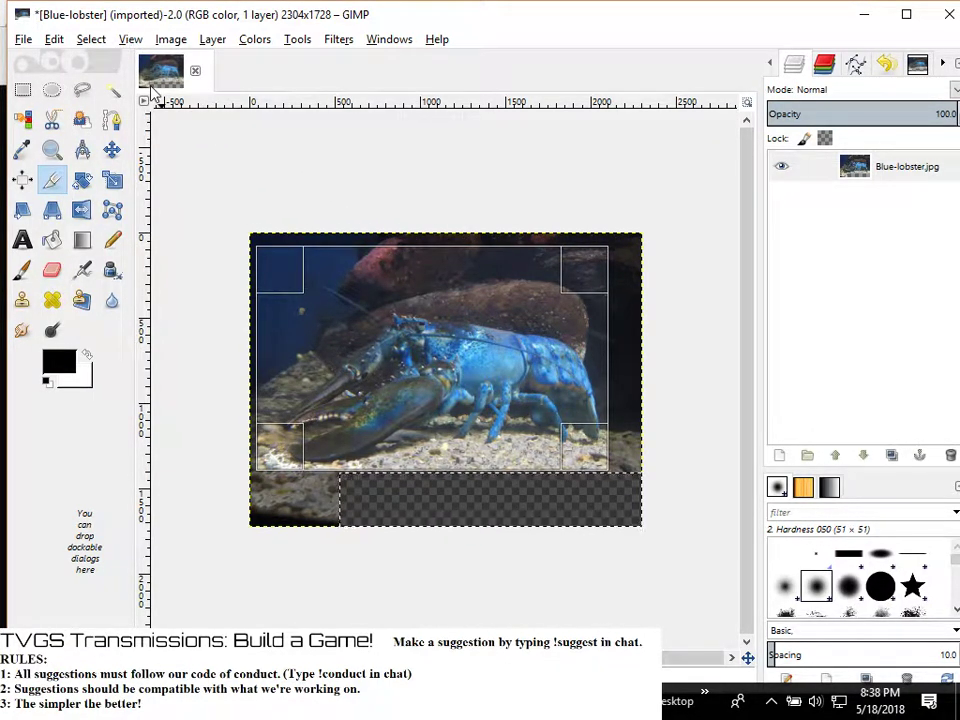
key("Return")
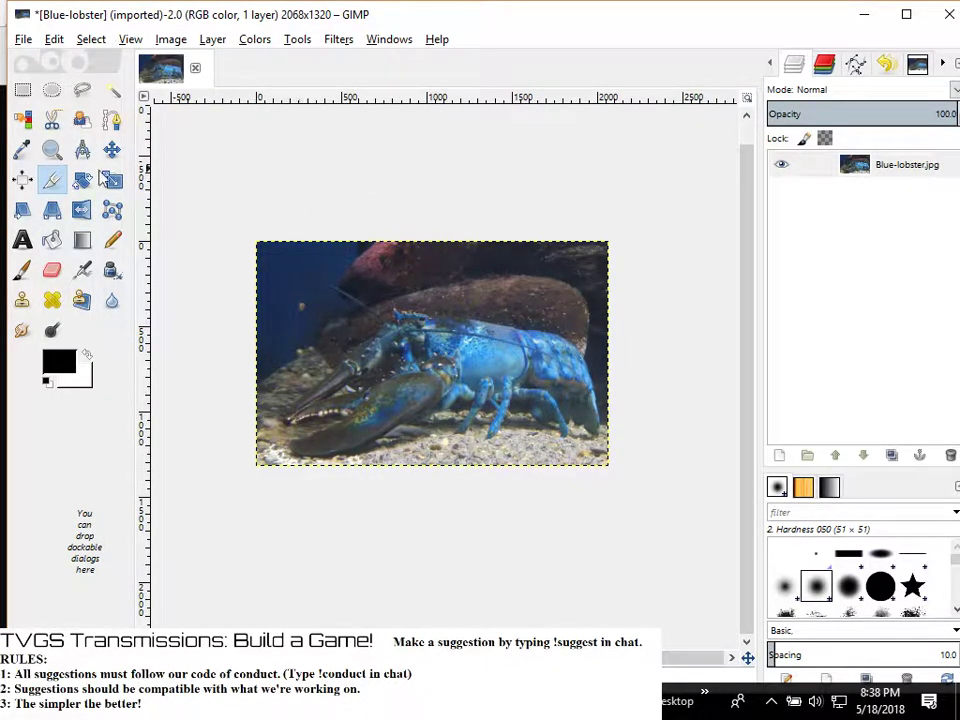
Select a wide rectangle of background rock along the picture's upper edge, out past the right border, and clear it
left_click(22, 89)
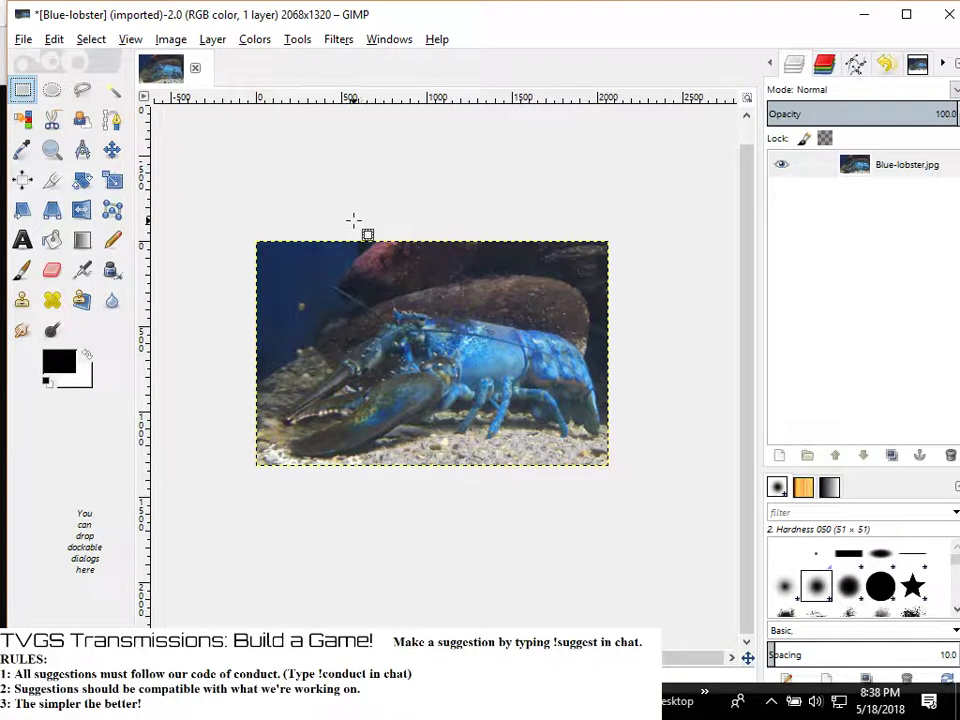
left_click_drag(353, 222, 628, 282)
left_click_drag(632, 329, 645, 292)
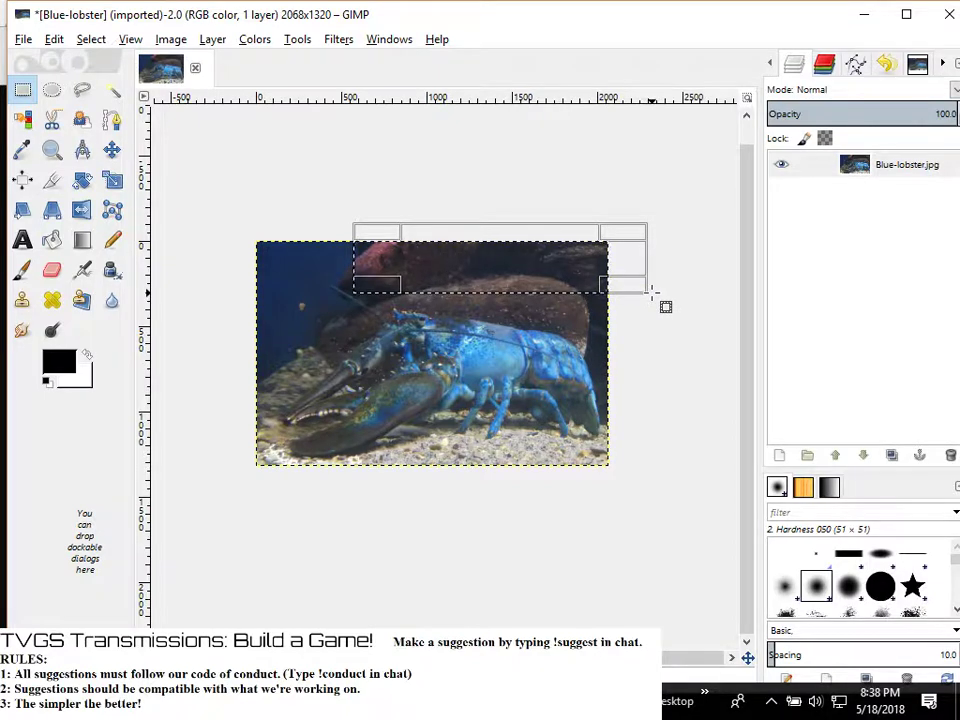
key("Delete")
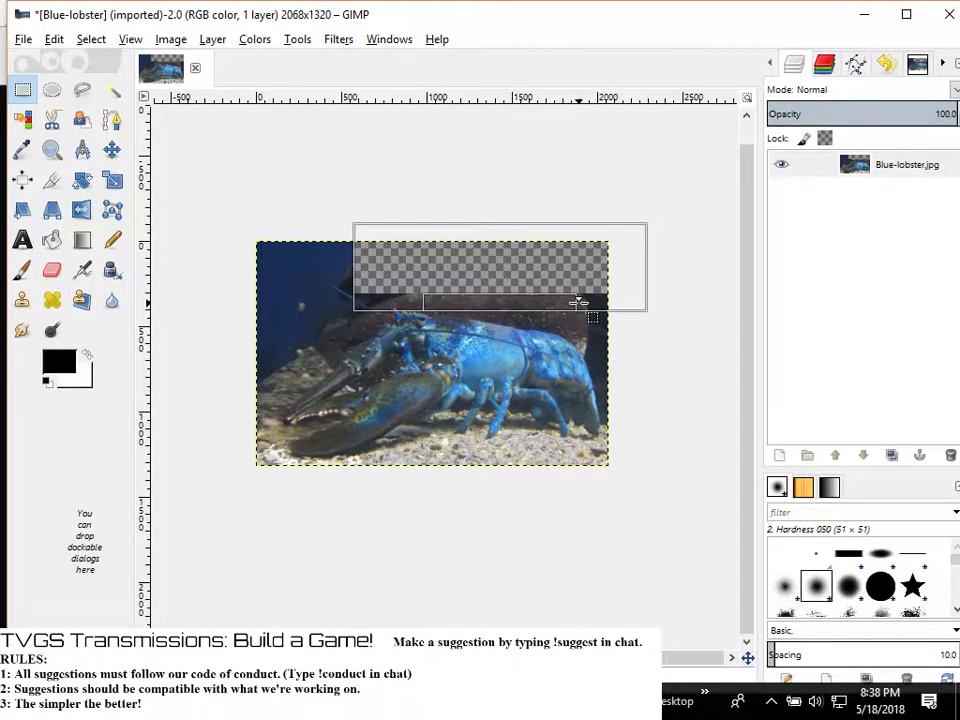
Clear a second rectangle of rock just above the lobster's back and a small patch of gravel below its near claw
left_click(505, 285)
left_click_drag(457, 277, 630, 314)
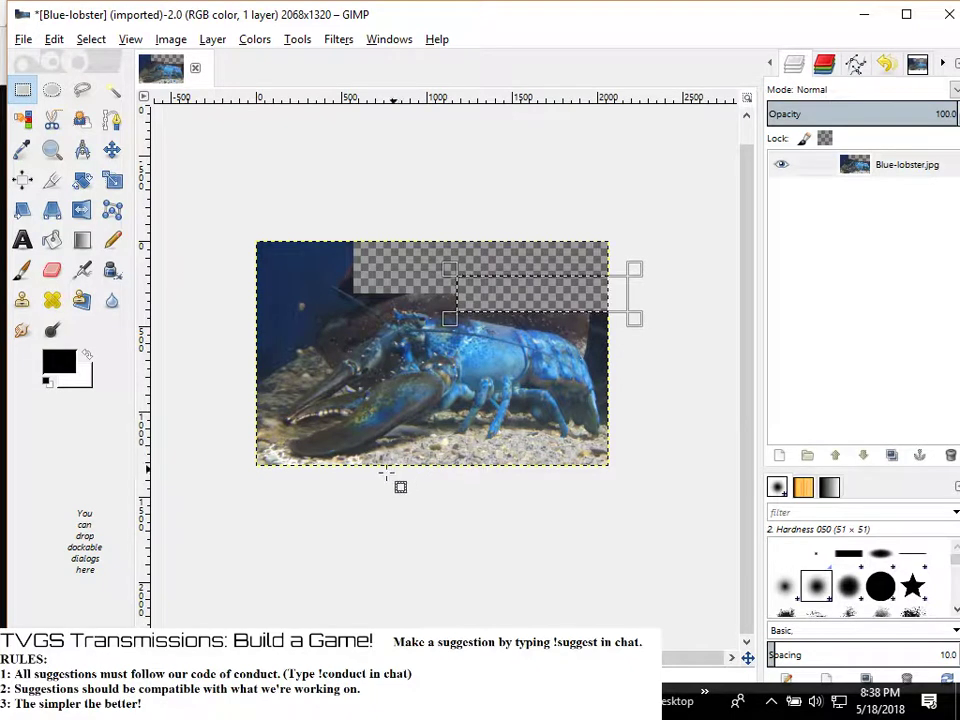
left_click_drag(368, 475, 432, 446)
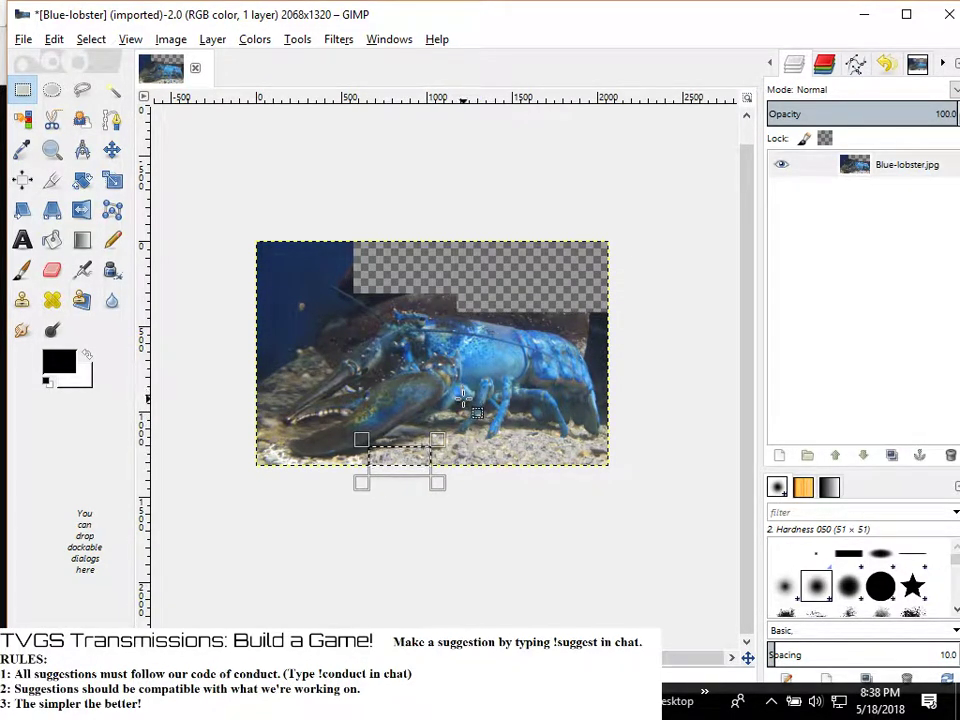
key("Delete")
Start a Free Select outline just behind the lobster's eye and trace the upper edge of its back to the first tail segments
left_click(83, 89)
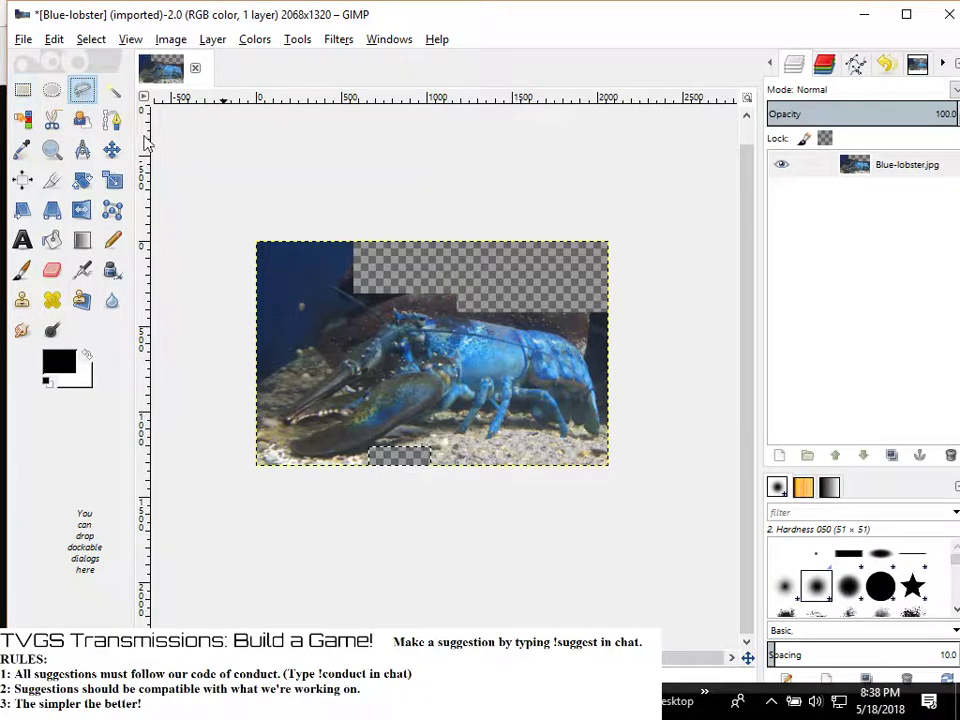
left_click(437, 316)
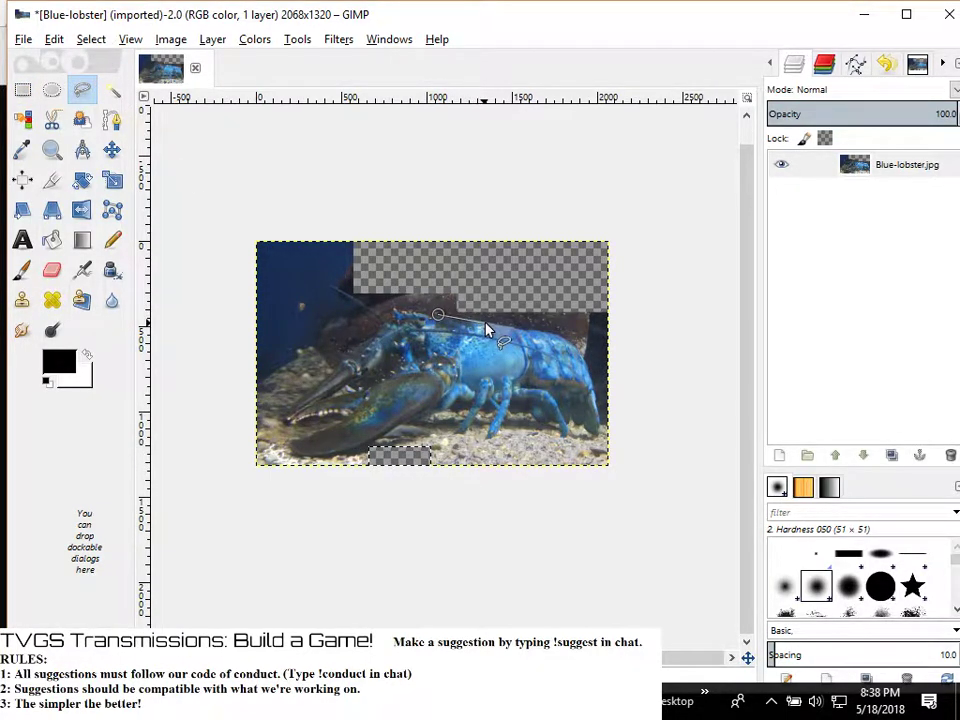
left_click(486, 324)
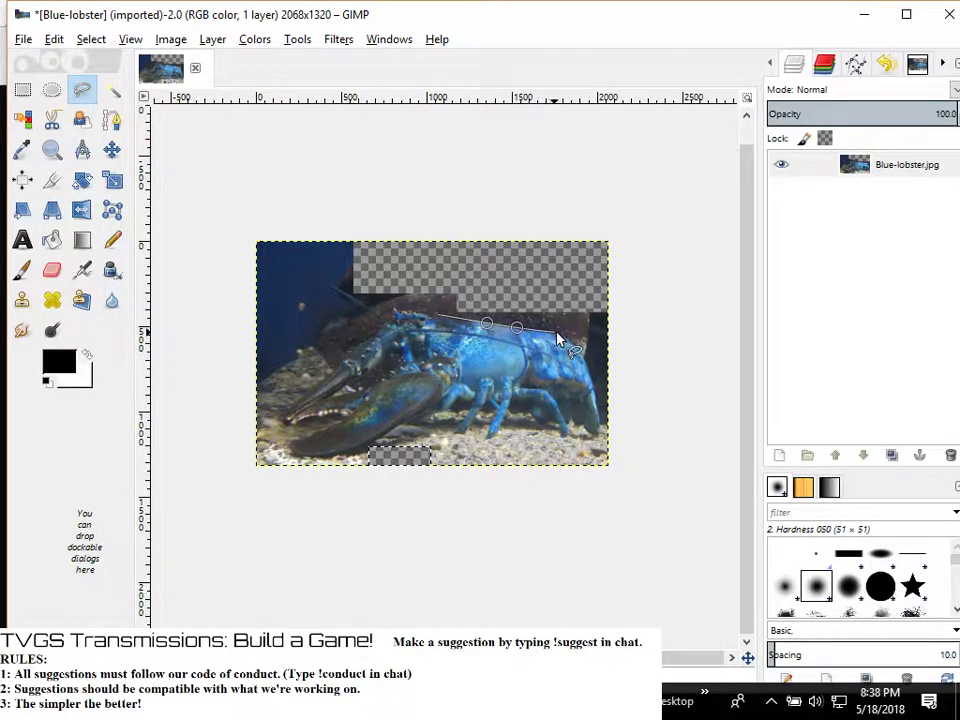
scroll(558, 343, "up", 1)
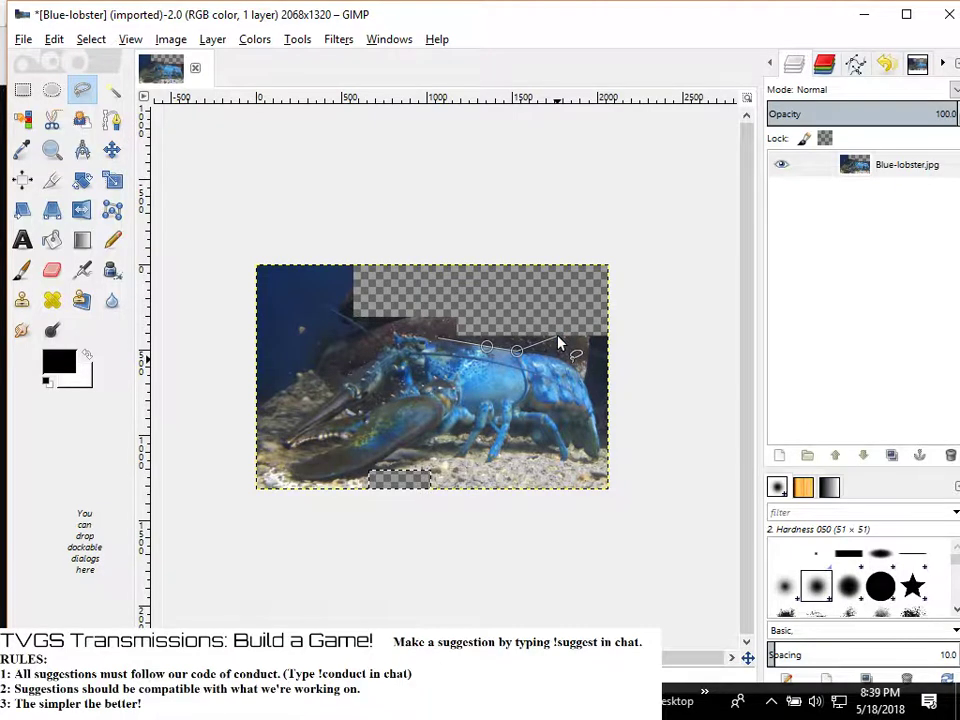
scroll(560, 342, "up", 3)
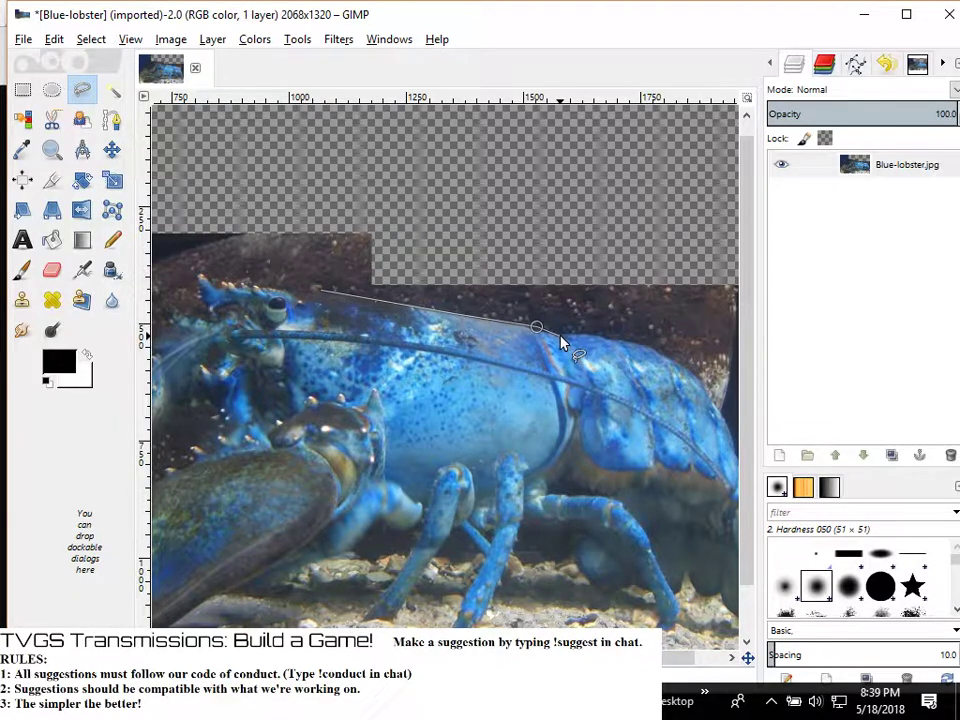
left_click(560, 338)
left_click(588, 335)
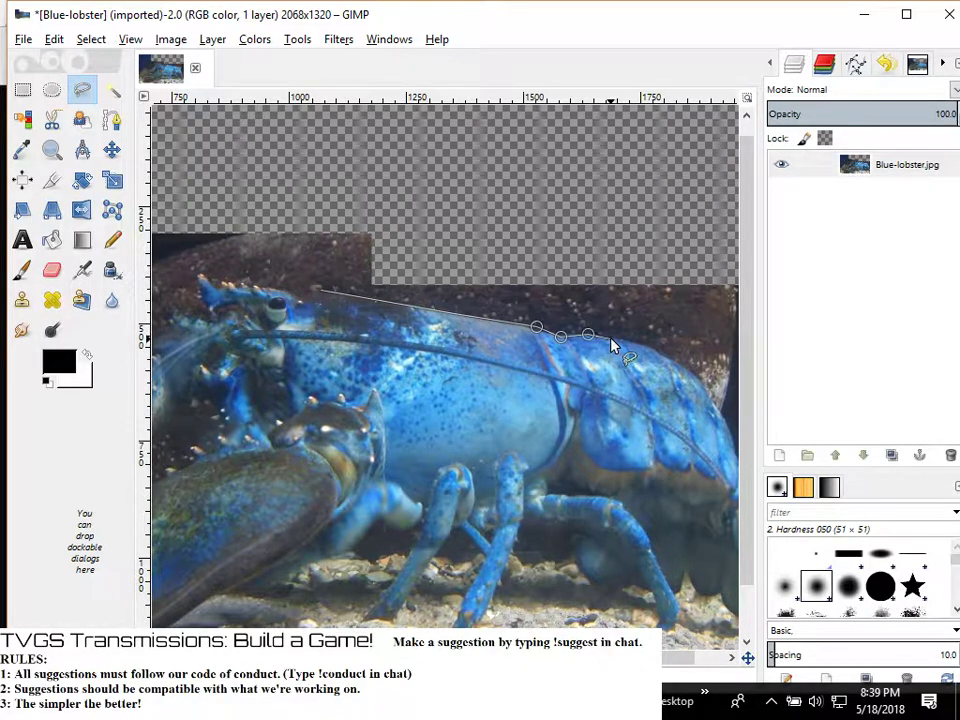
Continue the Free Select outline closely along the curved upper edge of the lobster's tail segments
left_click(612, 340)
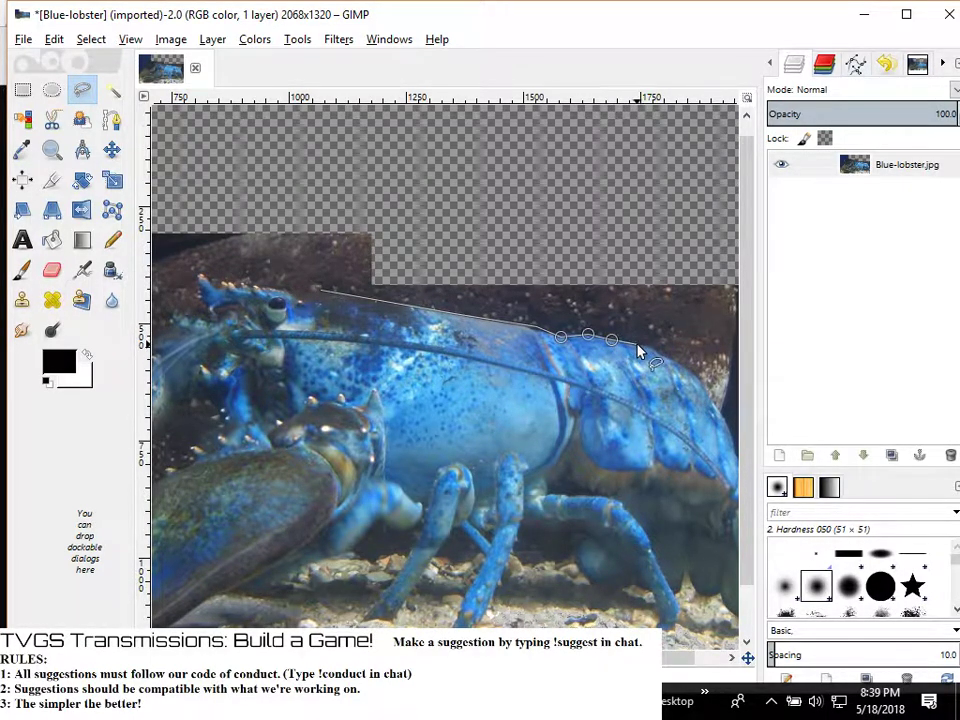
left_click(645, 346)
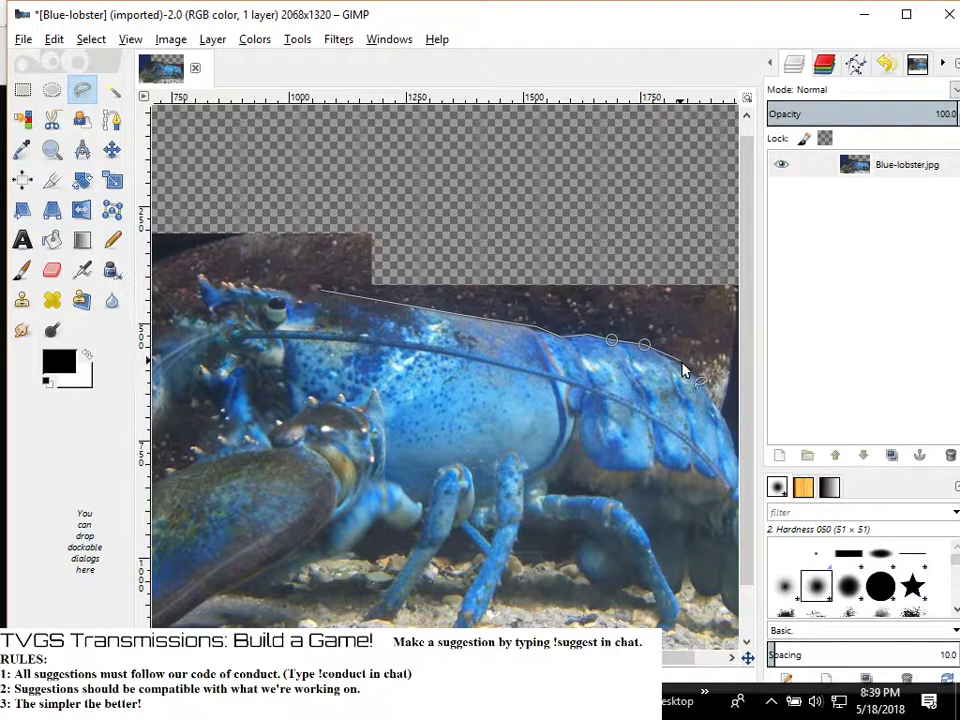
left_click(663, 355)
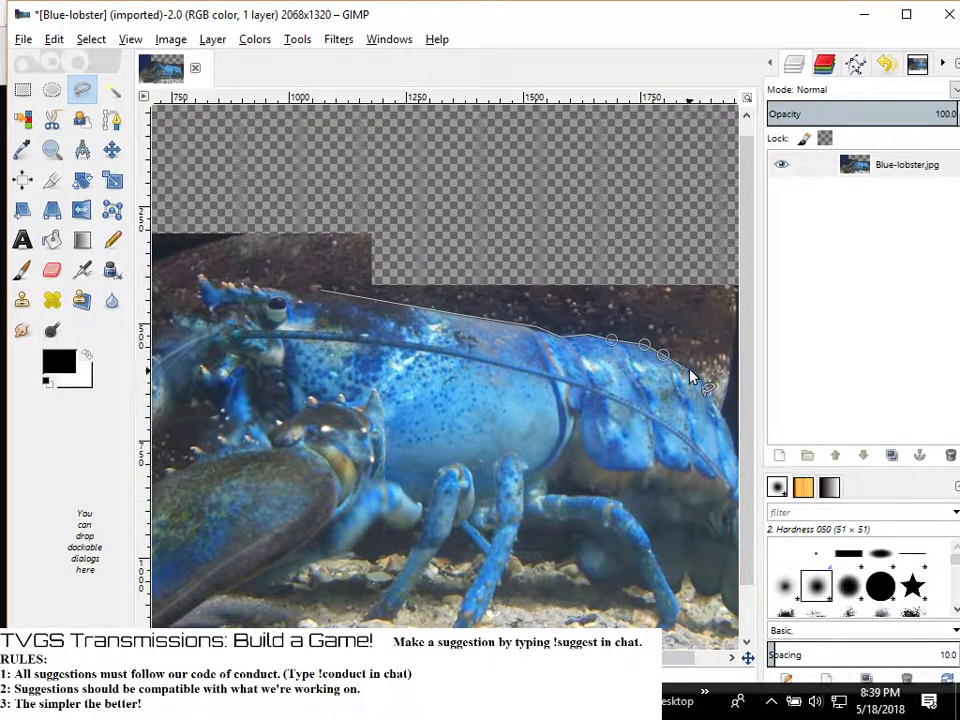
left_click(689, 371)
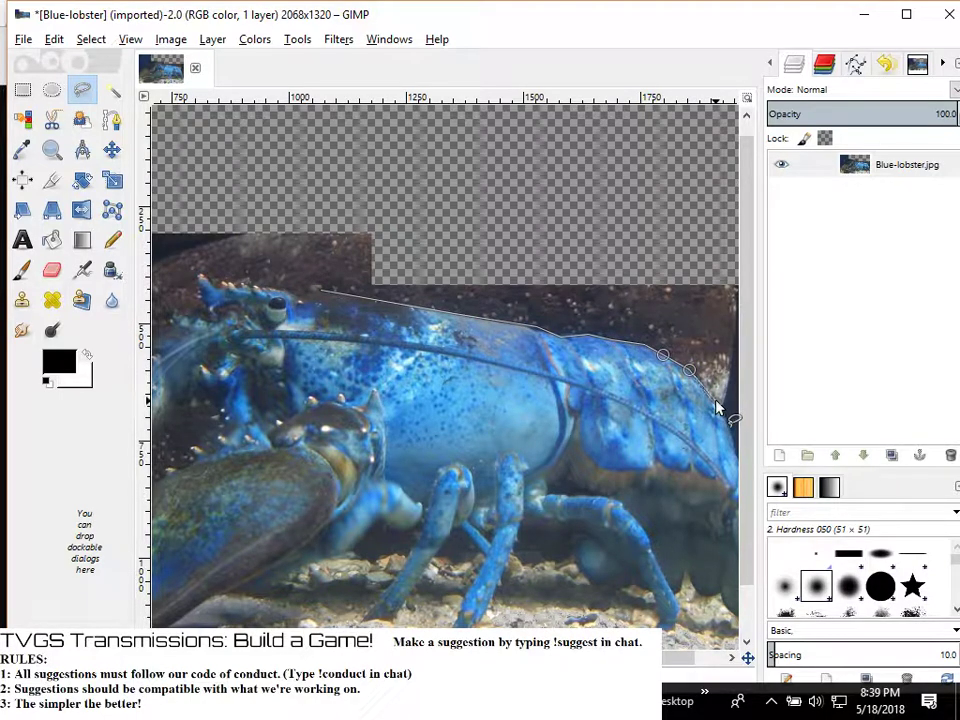
left_click(708, 391)
left_click(717, 407)
left_click(733, 436)
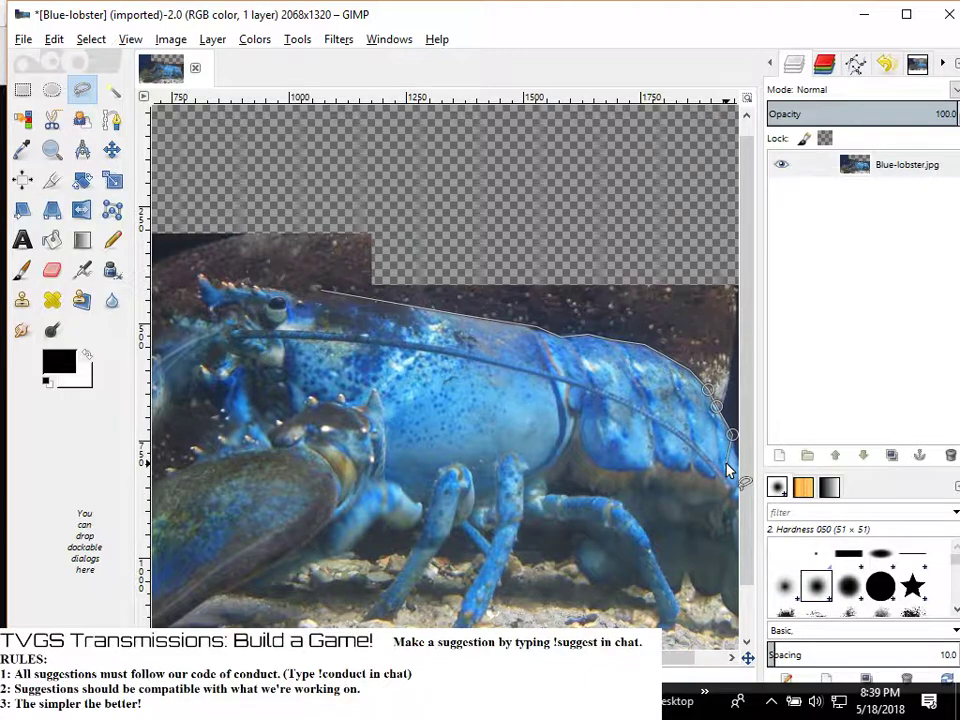
Extend the Free Select outline down the outer edge of the tail fan to its lowest tip
key("space")
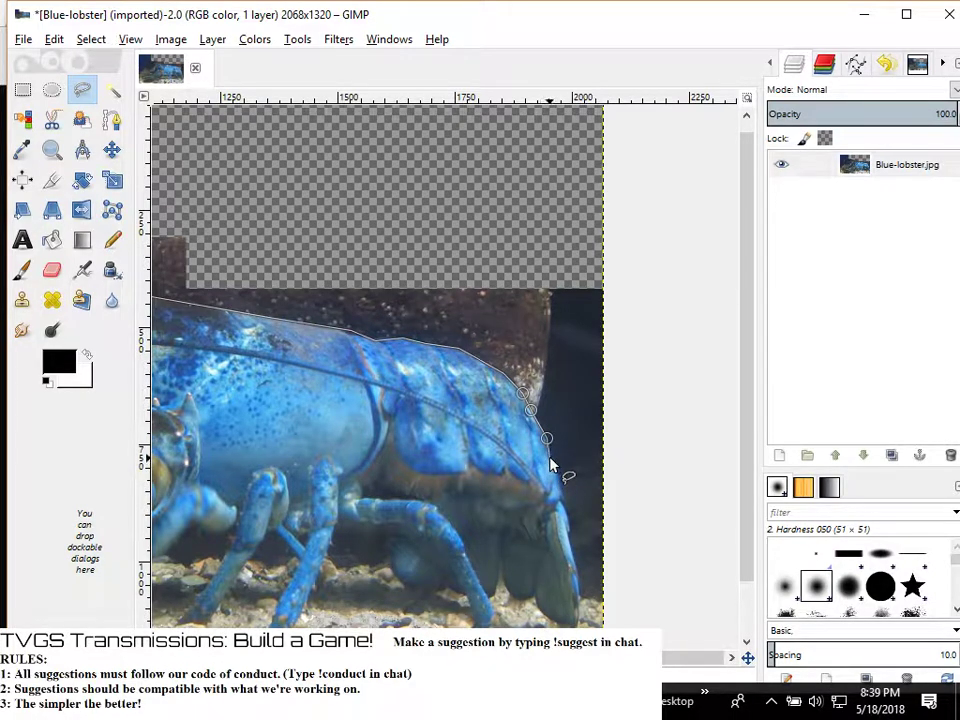
left_click(549, 456)
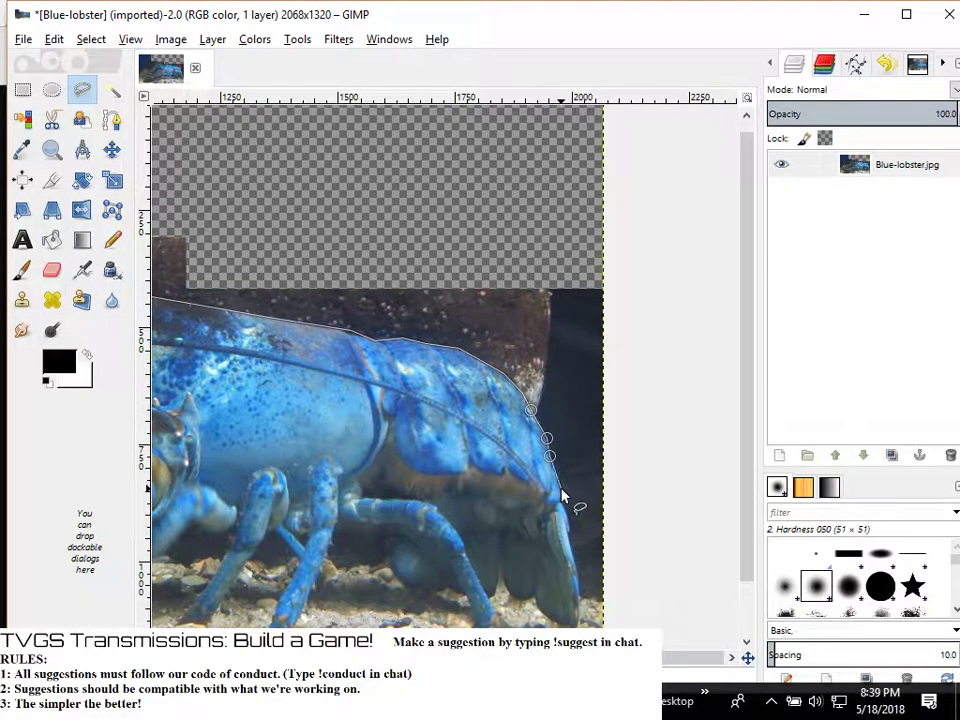
left_click(561, 491)
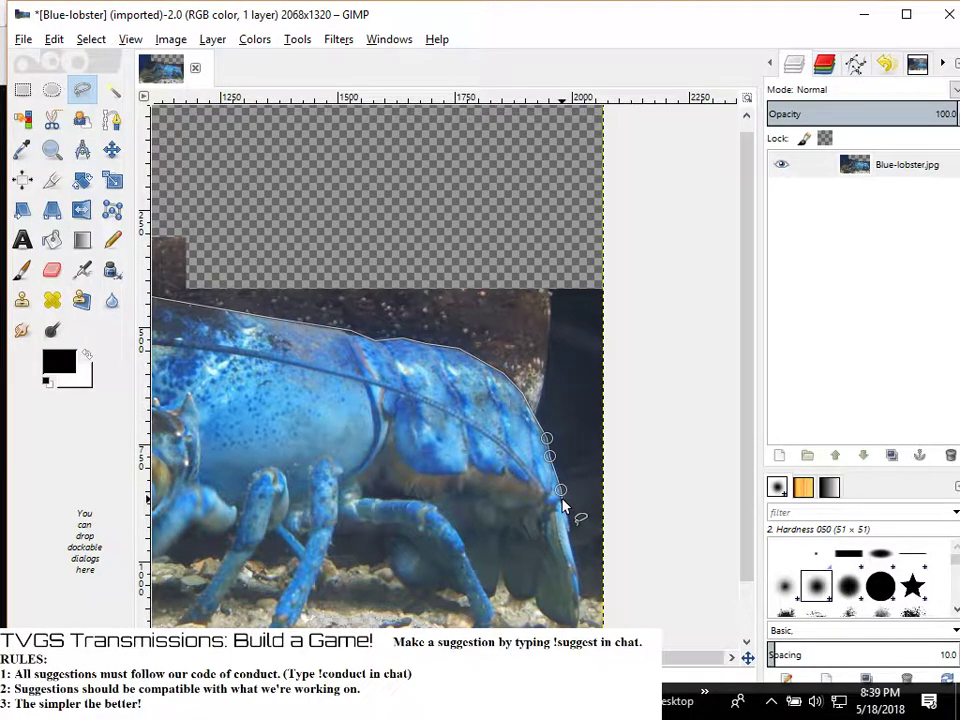
left_click(561, 498)
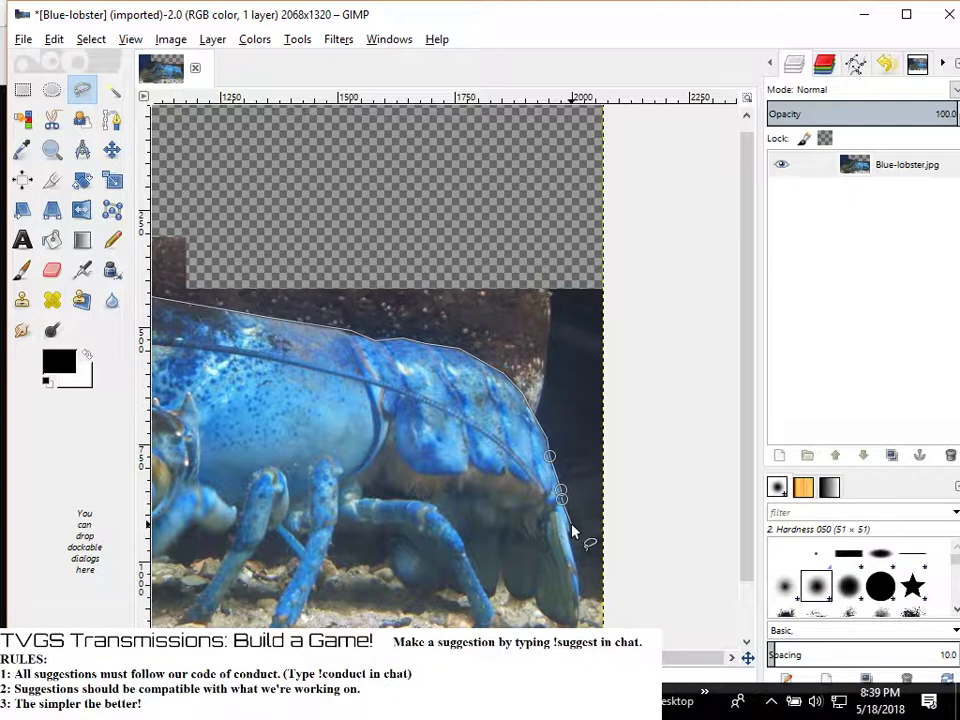
left_click(569, 521)
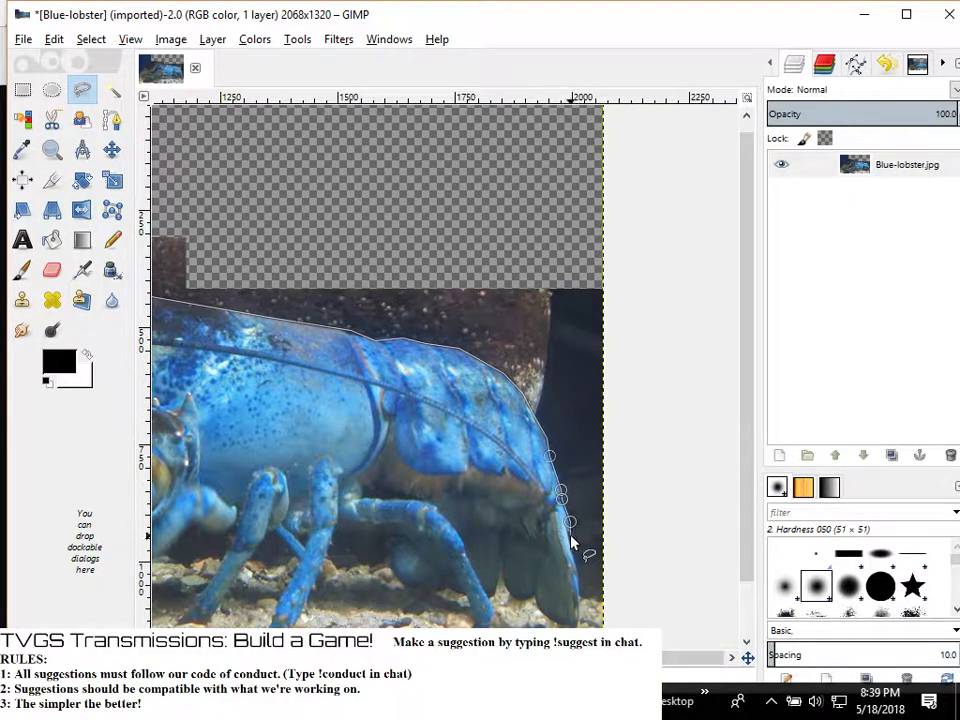
left_click(570, 536)
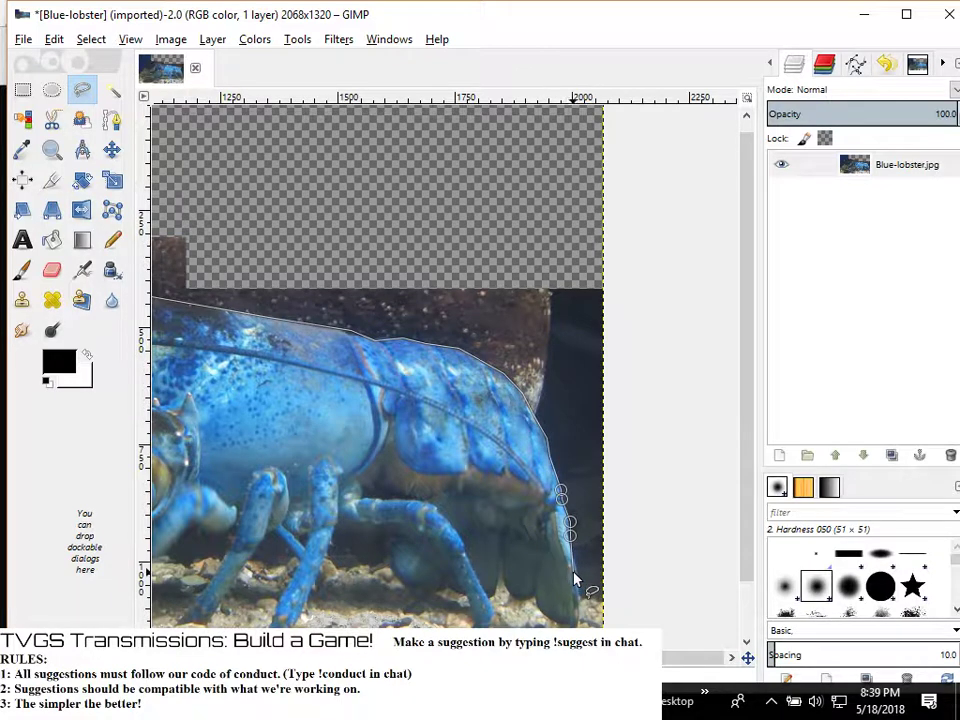
left_click(577, 572)
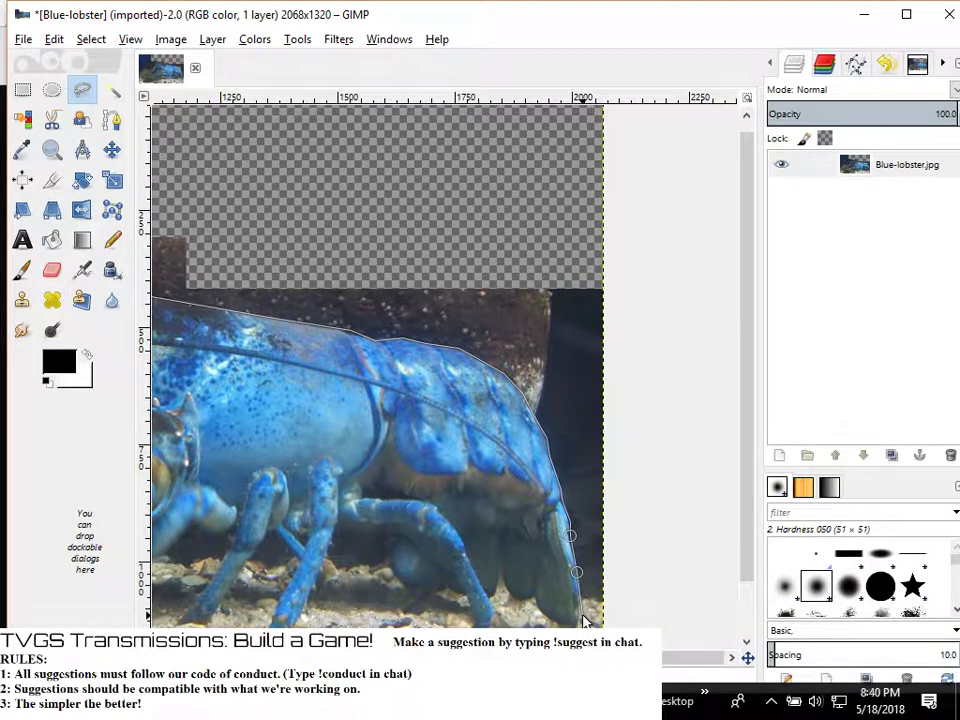
left_click(581, 613)
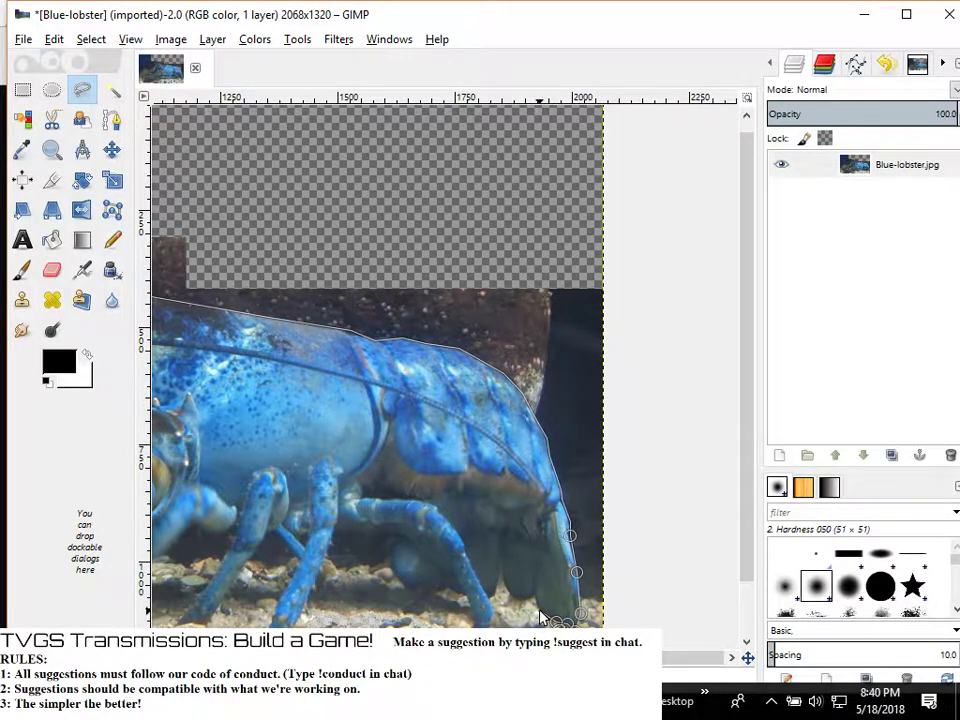
Continue the Free Select outline along the bottom of the tail fan and around the lobster's two rearmost walking legs
left_click(537, 597)
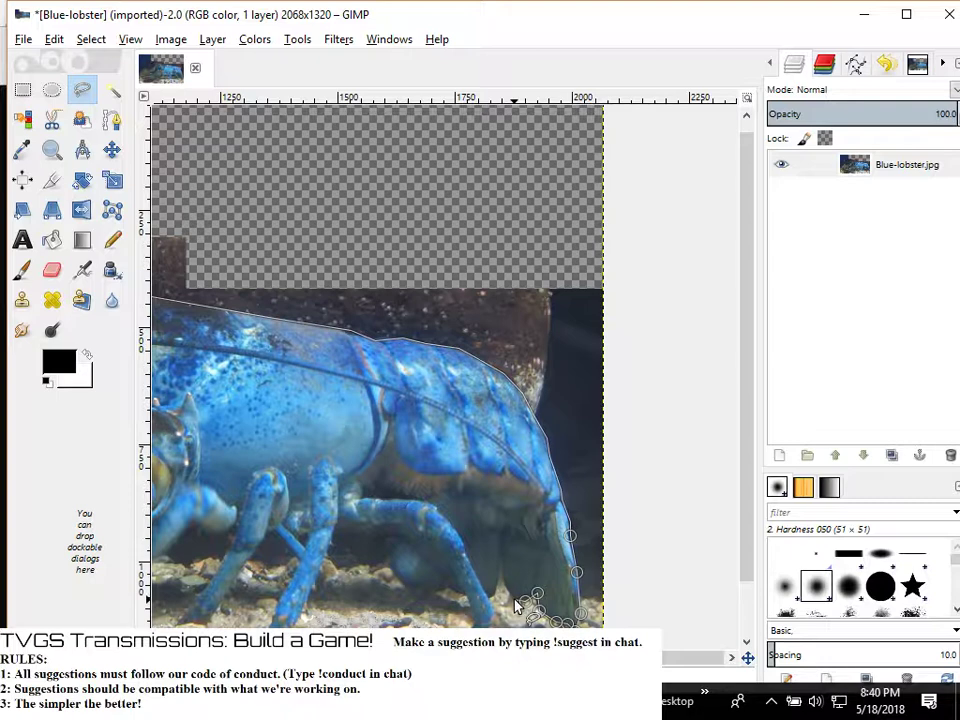
left_click(502, 578)
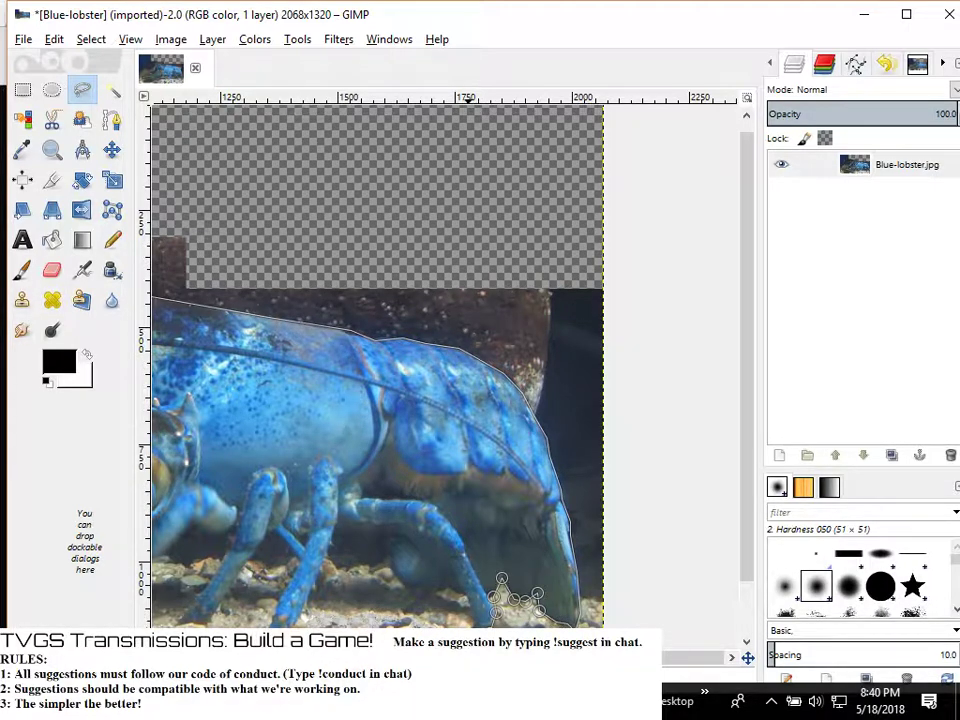
left_click(556, 621)
left_click(473, 620)
key("Return")
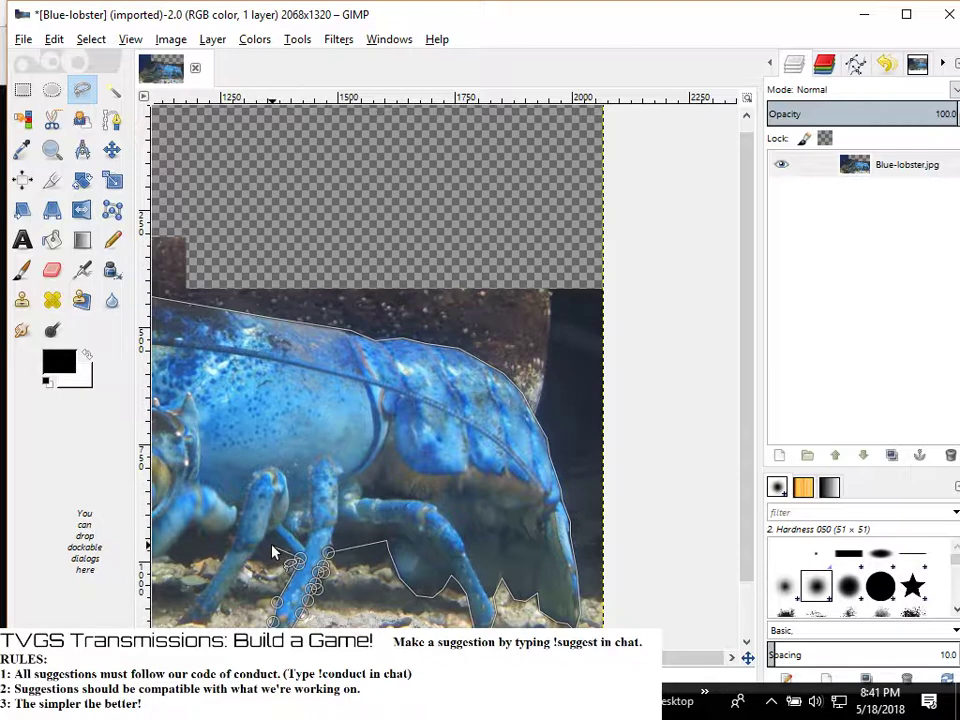
Extend the Free Select outline across the small gap behind the front walking leg and around both edges of that leg
left_click(273, 537)
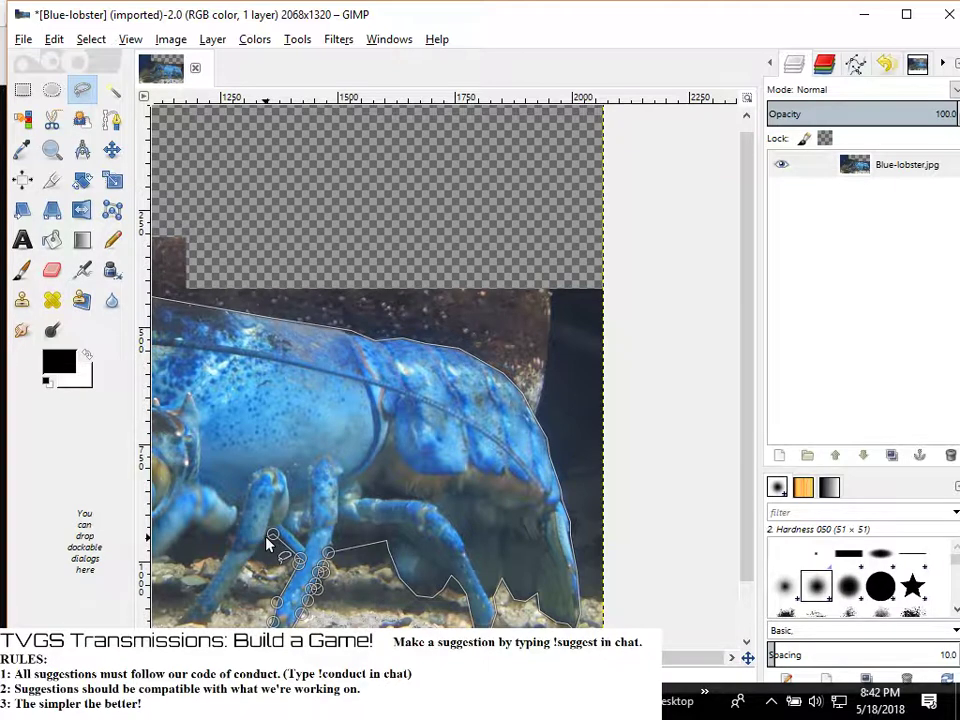
left_click(268, 543)
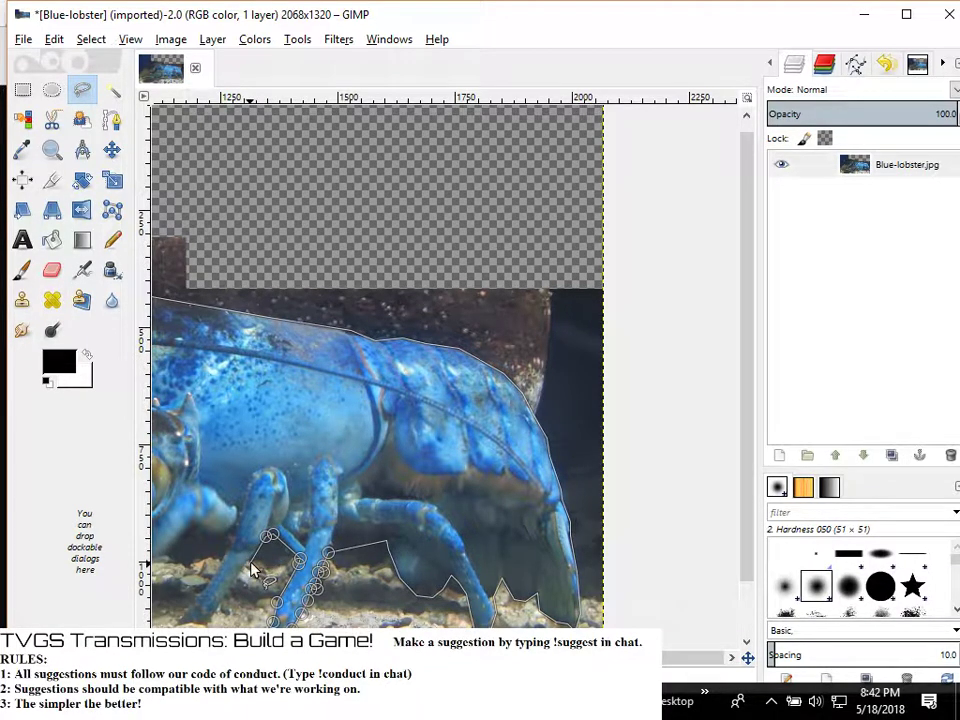
left_click(249, 561)
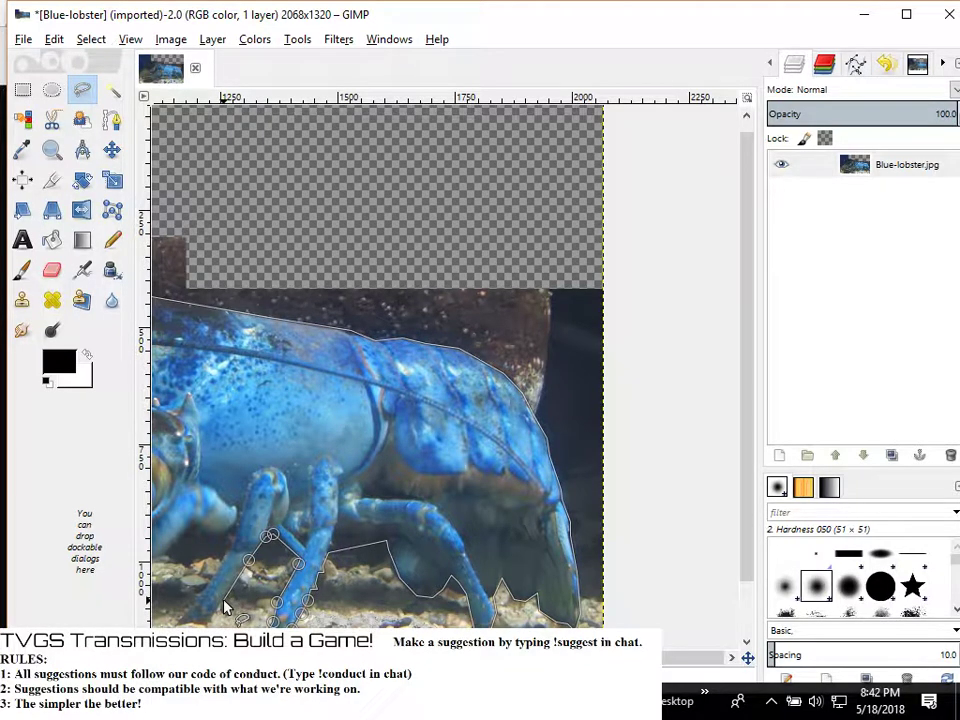
left_click(224, 602)
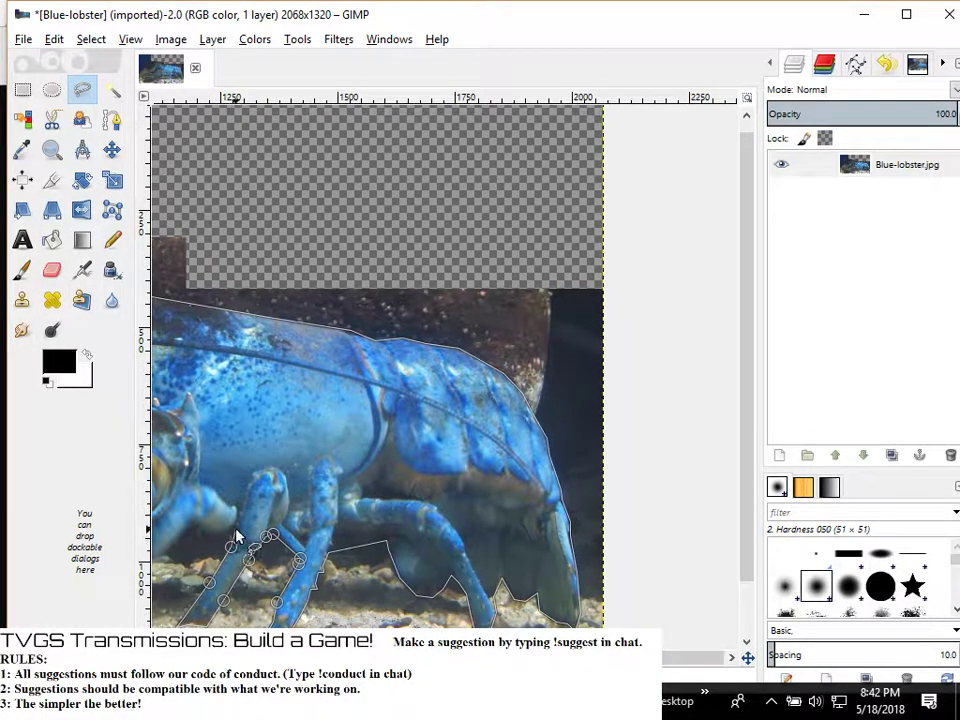
left_click_drag(230, 548, 234, 531)
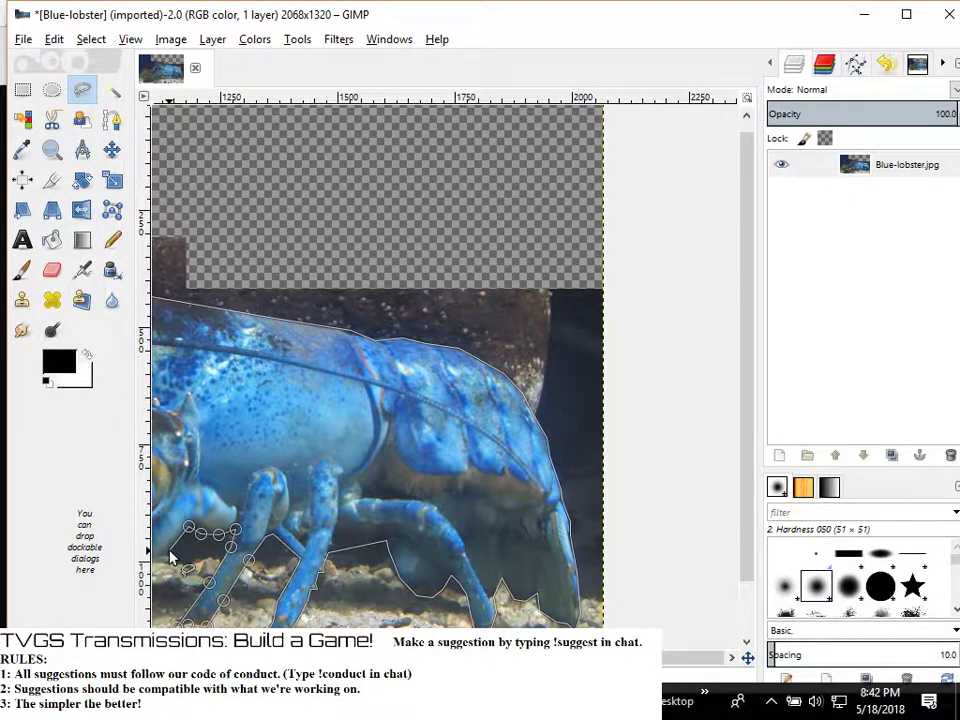
Continue the Free Select outline from the front walking leg along the underside of the near claw's arm
left_click_drag(171, 548, 389, 530)
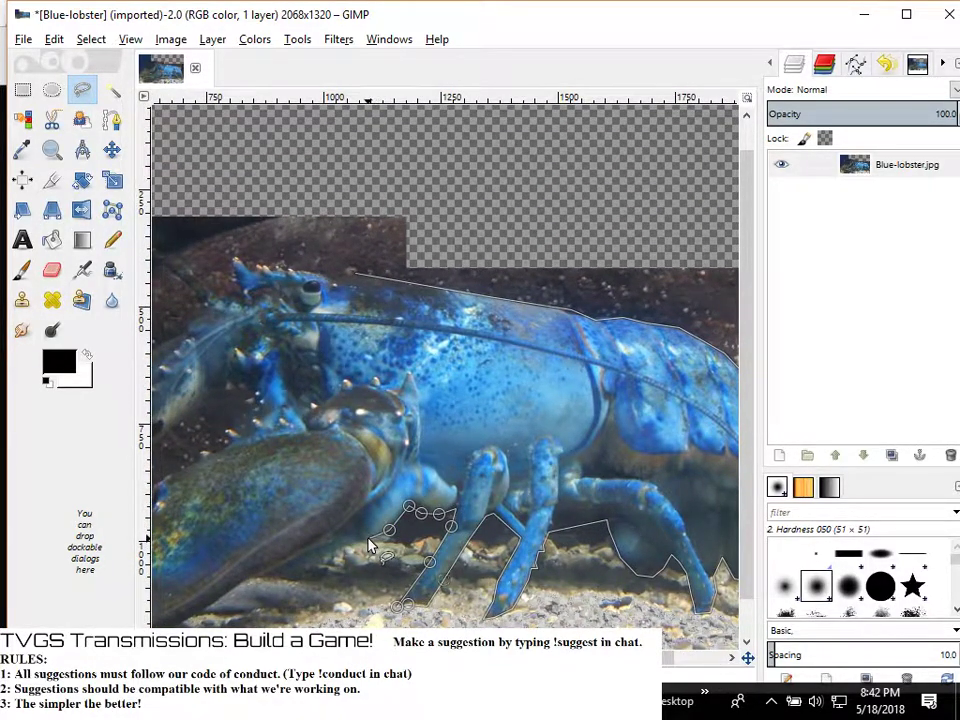
key("BackSpace")
key("BackSpace")
key("BackSpace")
left_click(364, 540)
left_click(340, 552)
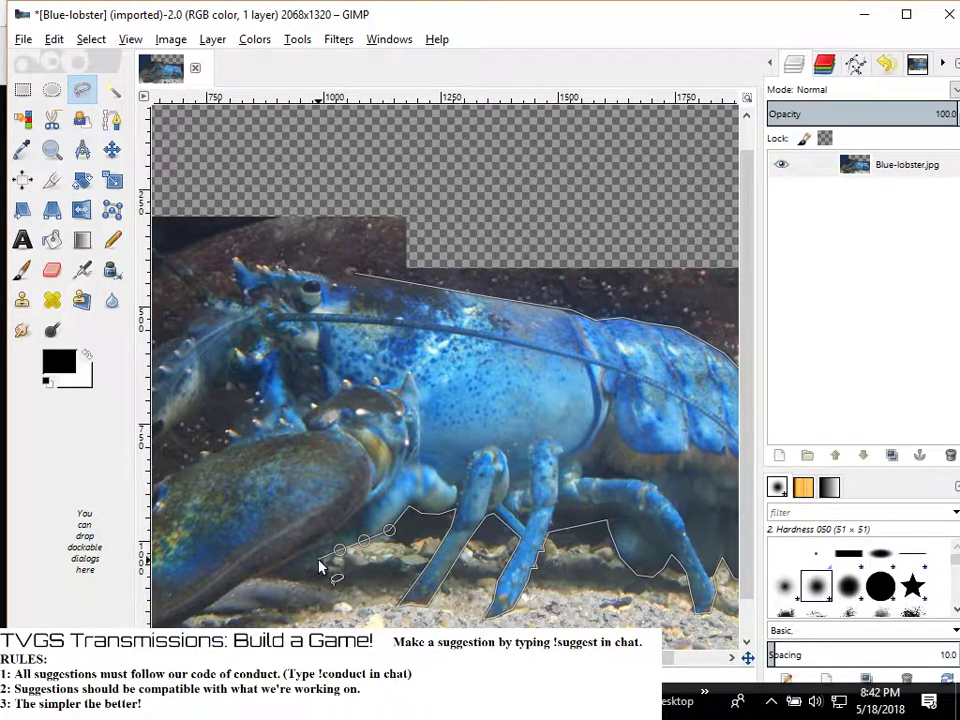
left_click(316, 564)
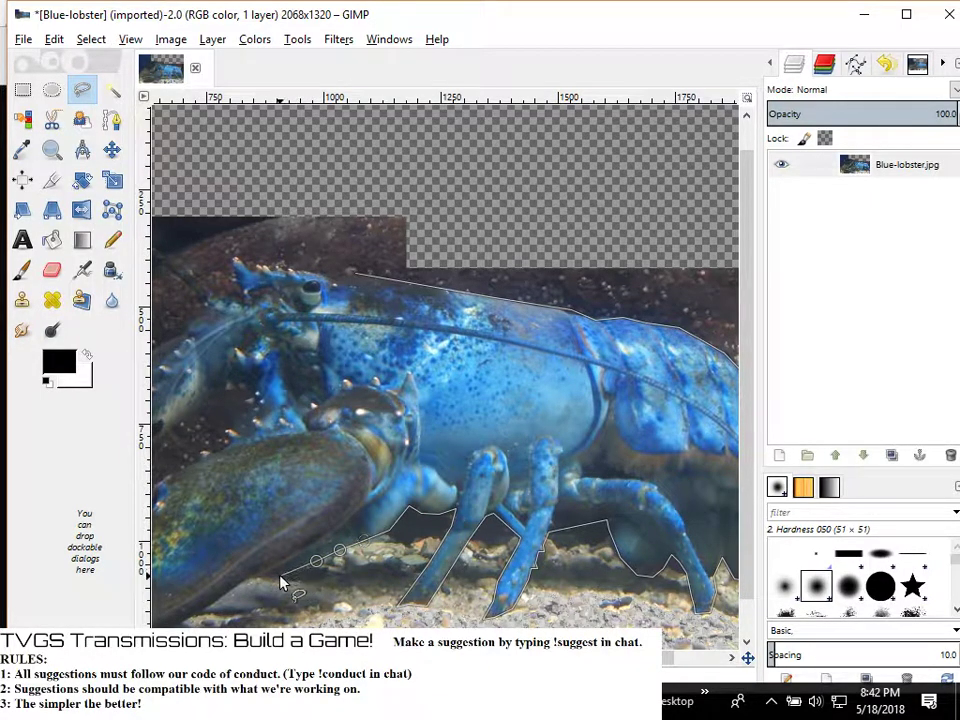
left_click(274, 575)
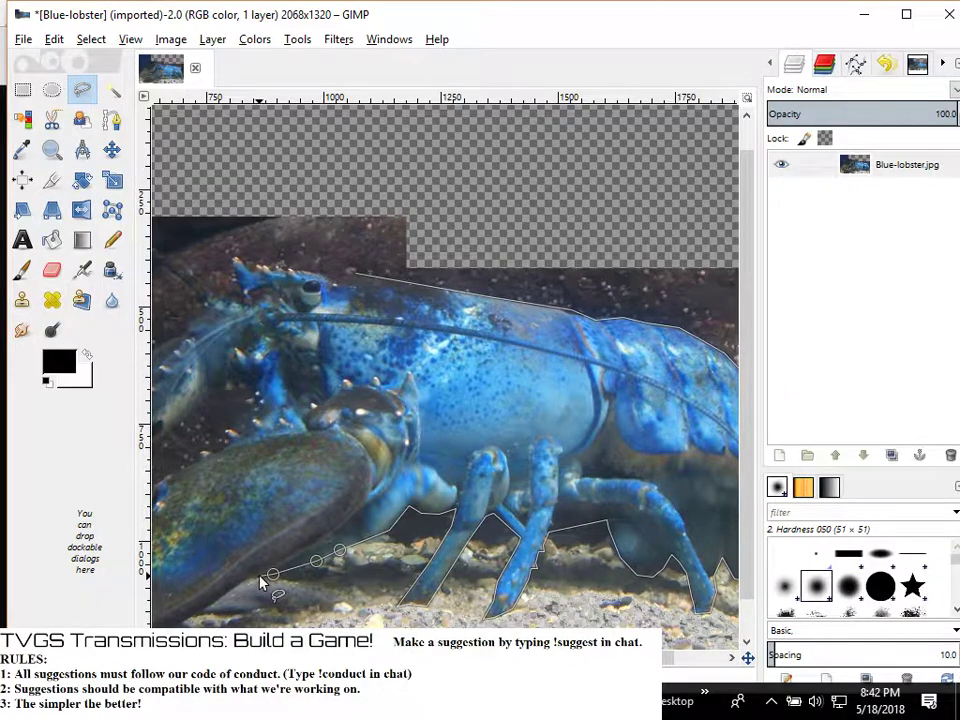
Trace the Free Select outline along the lower edge of the large near claw towards its tip
left_click_drag(261, 579, 448, 495)
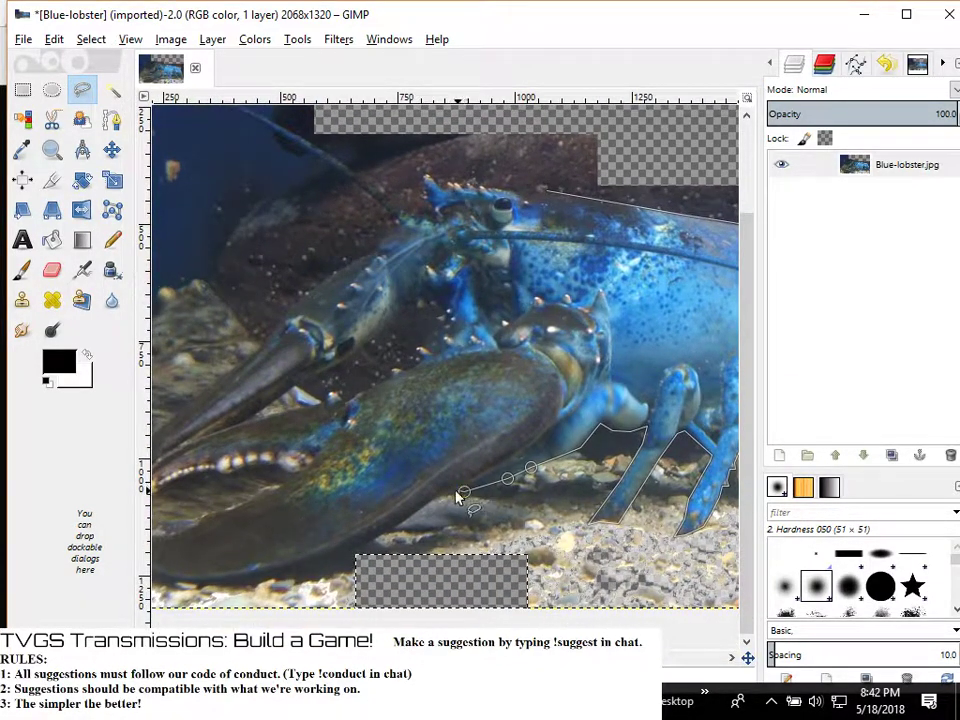
left_click(441, 495)
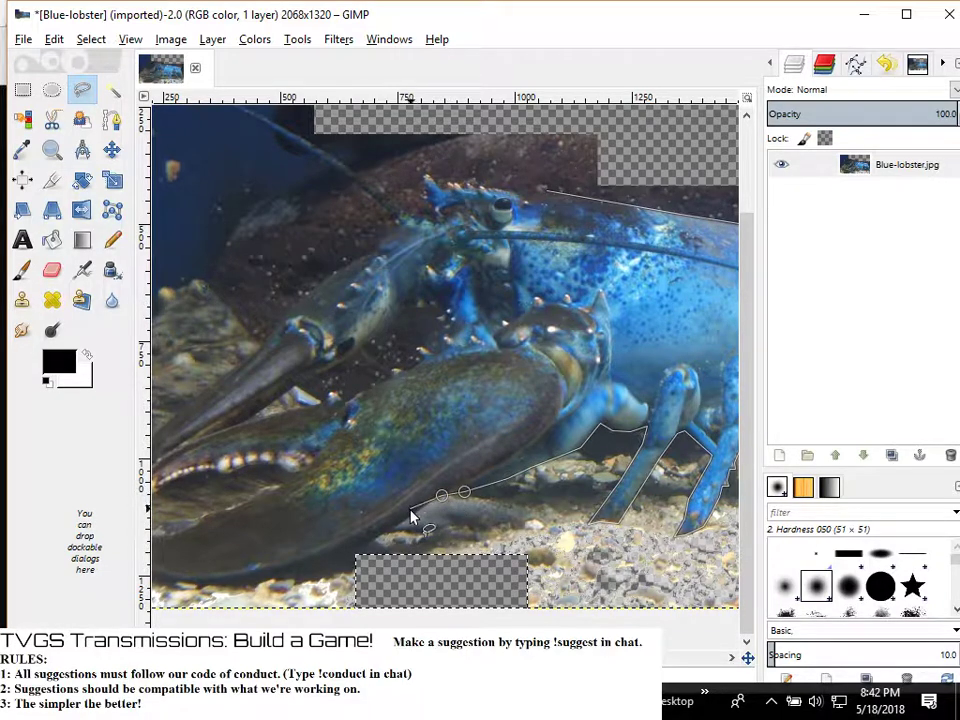
left_click(388, 533)
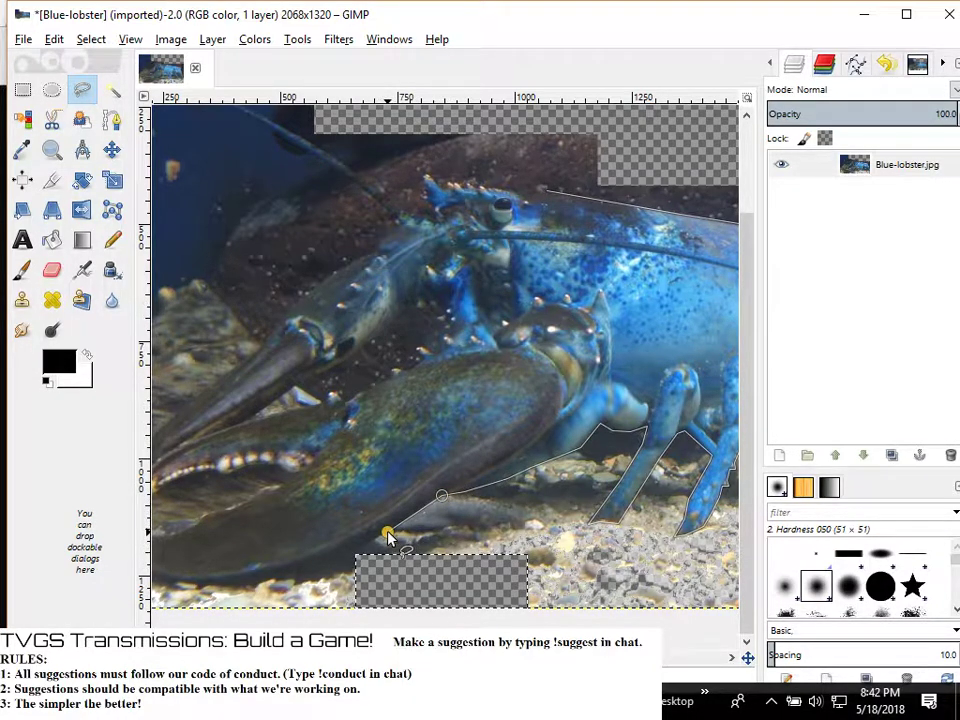
left_click(302, 572)
left_click(239, 585)
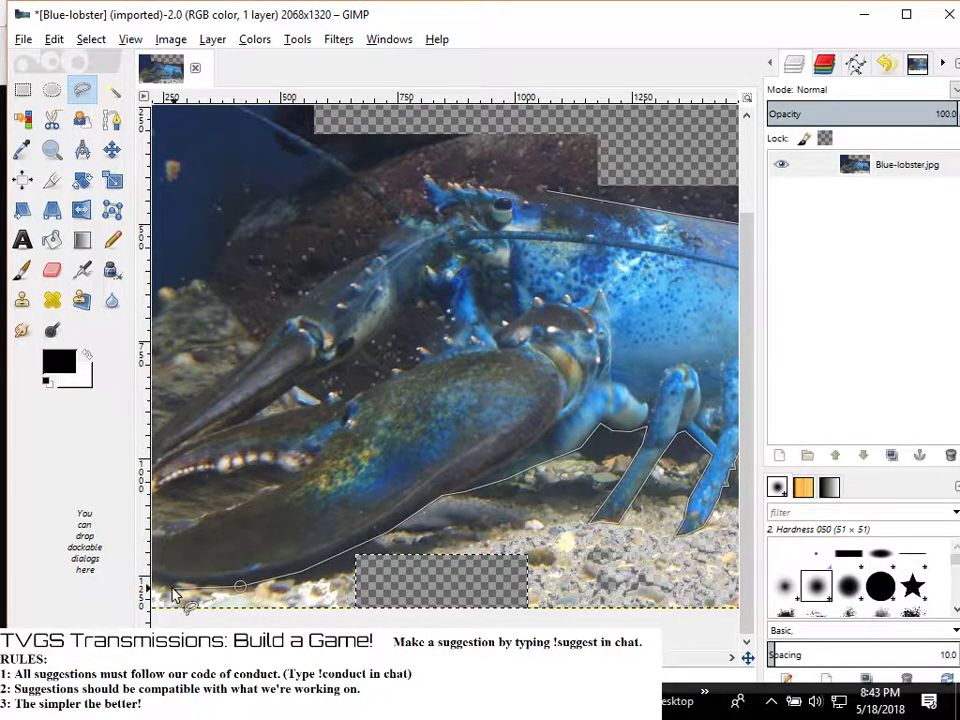
key("space")
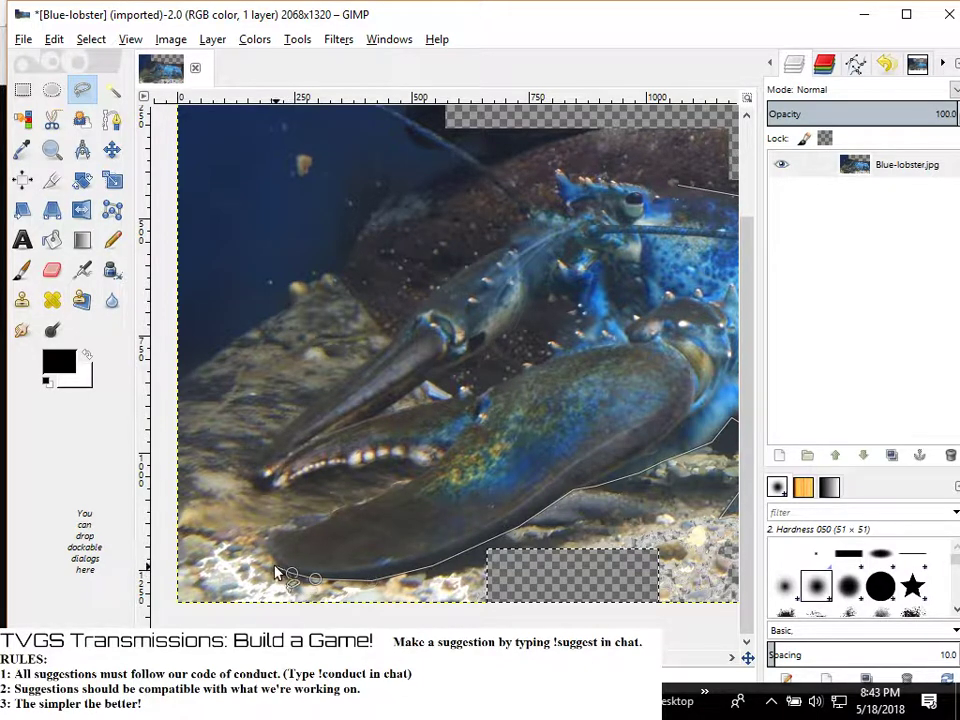
Continue the free selection outline around the tip of the lobster's large front claw onto its upper edge
left_click(274, 560)
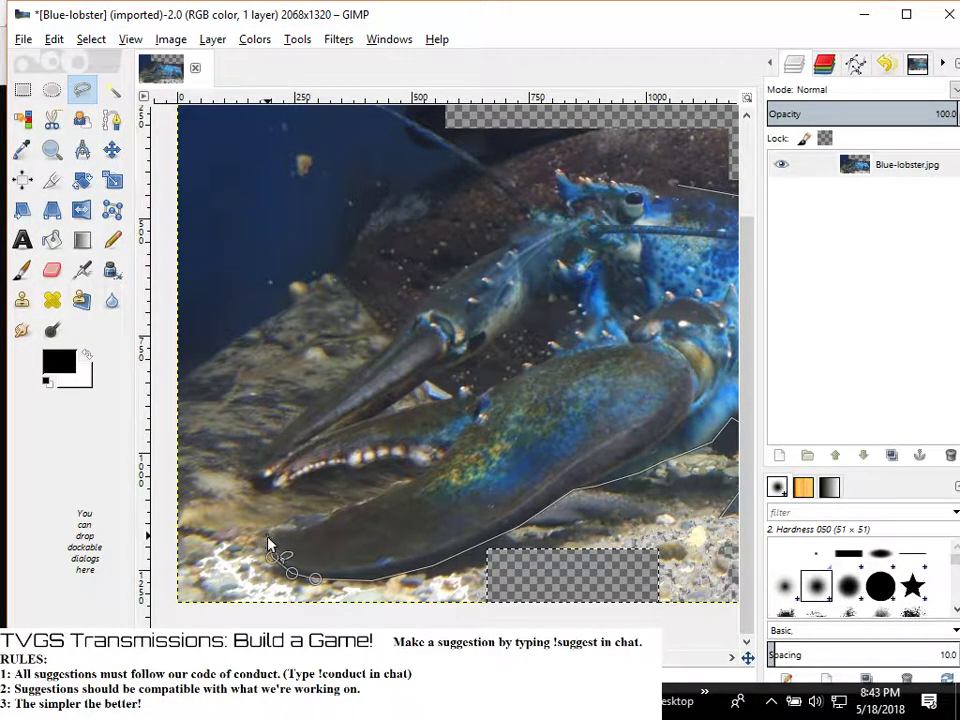
left_click(268, 535)
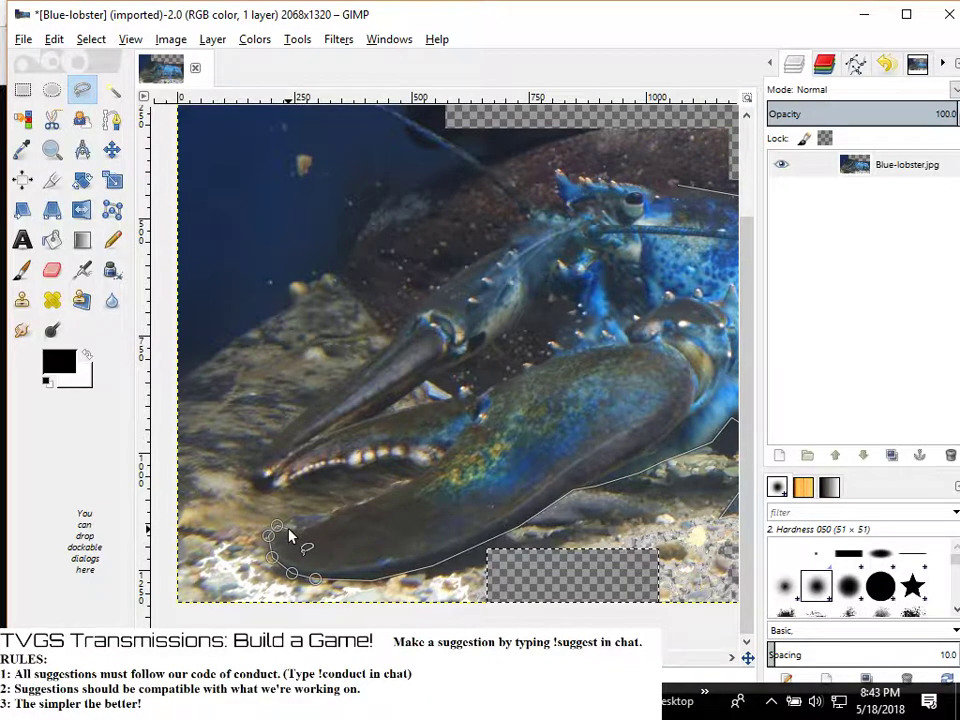
left_click(290, 528)
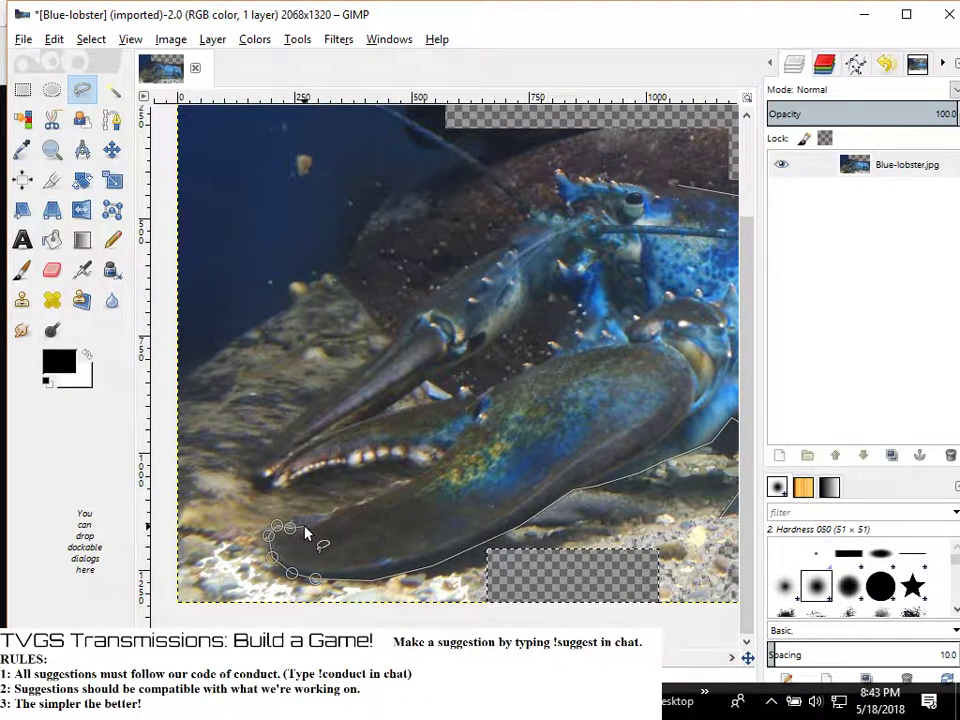
left_click(304, 527)
left_click(327, 518)
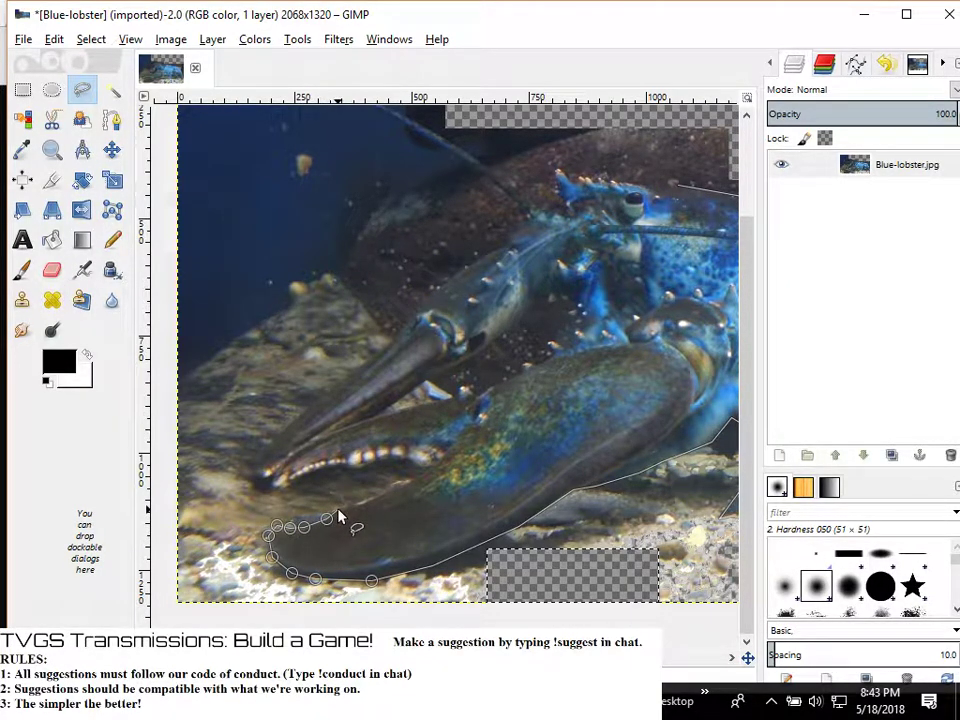
left_click(337, 509)
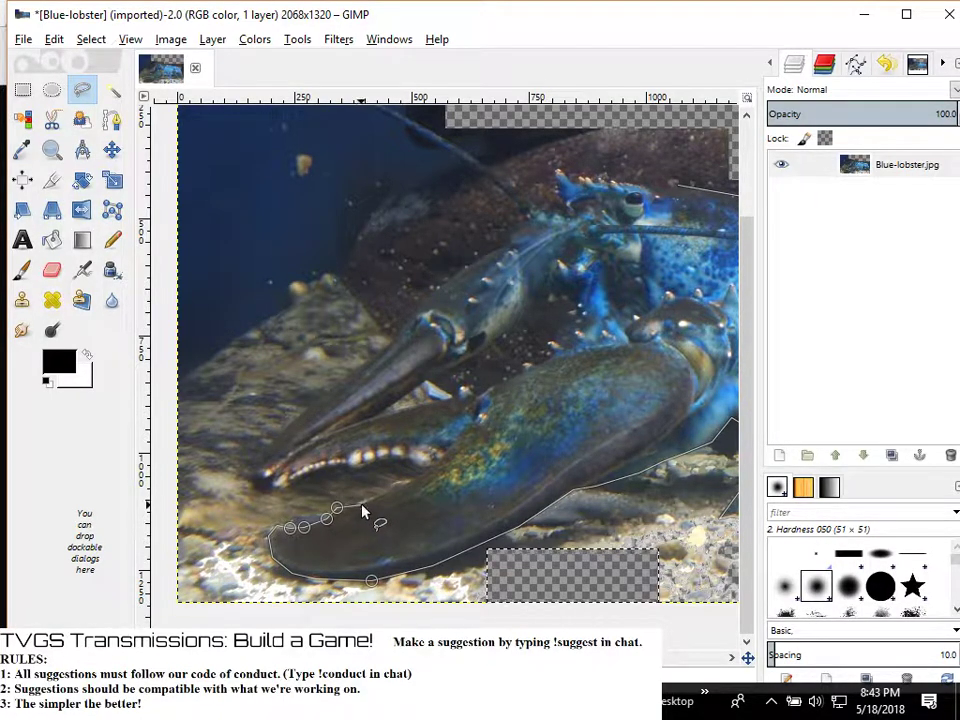
Trace the front claw's inner edge up to the crook of the pincers and back along the toothed pincer
left_click(361, 503)
left_click(380, 496)
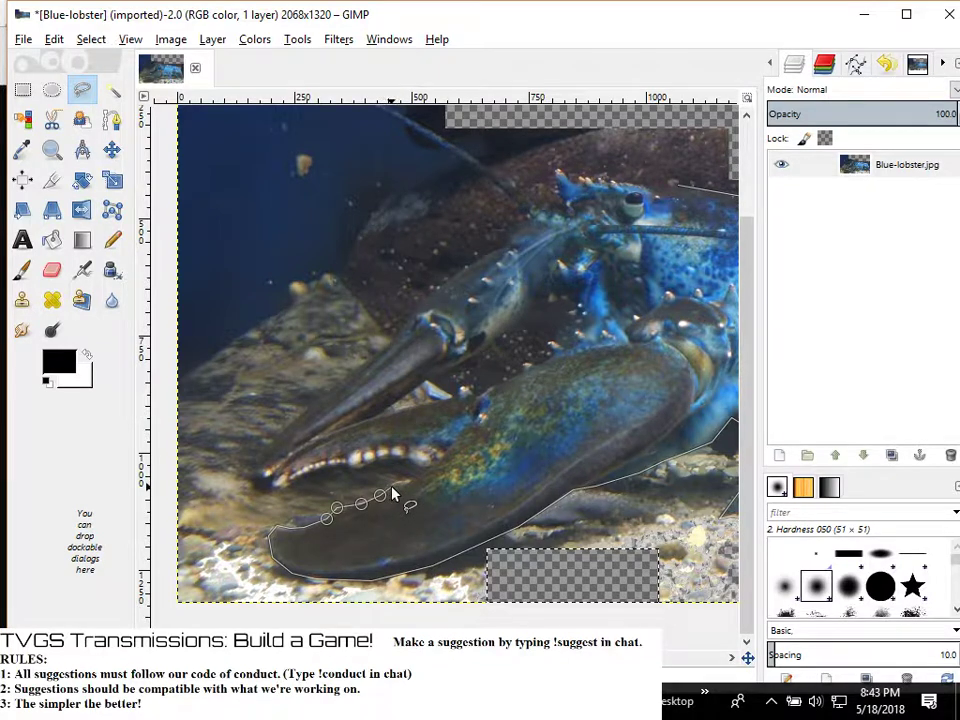
left_click(399, 486)
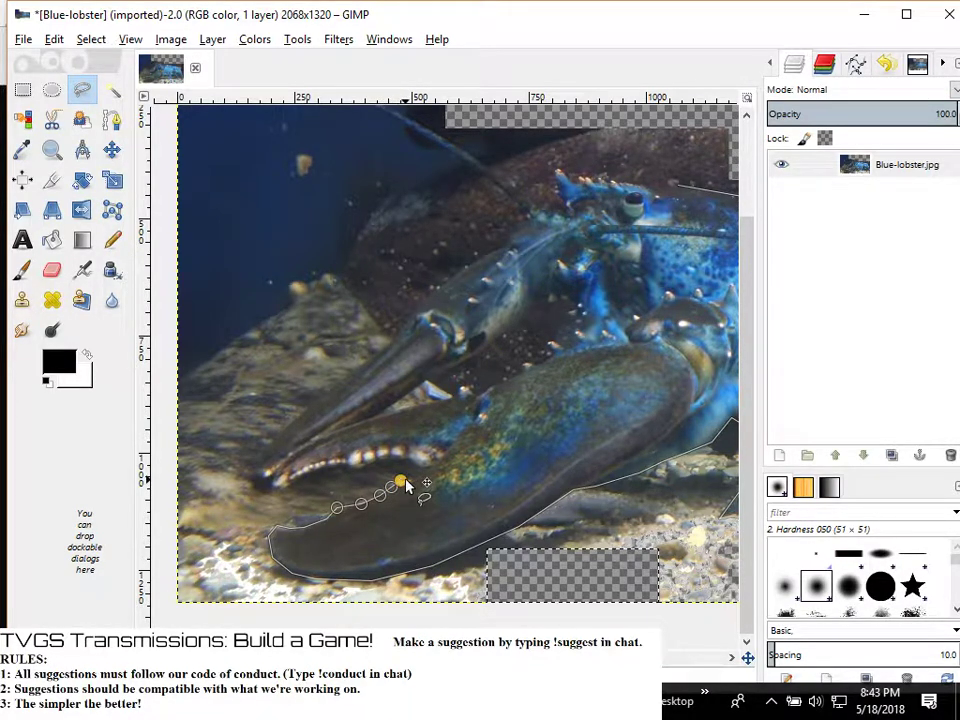
left_click(412, 479)
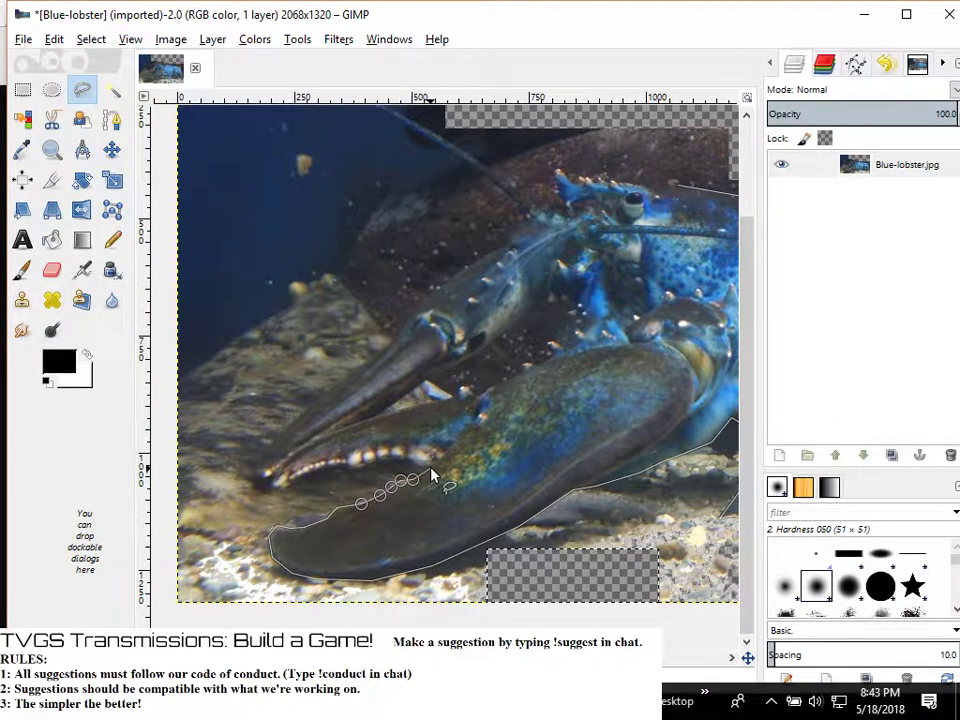
left_click(431, 468)
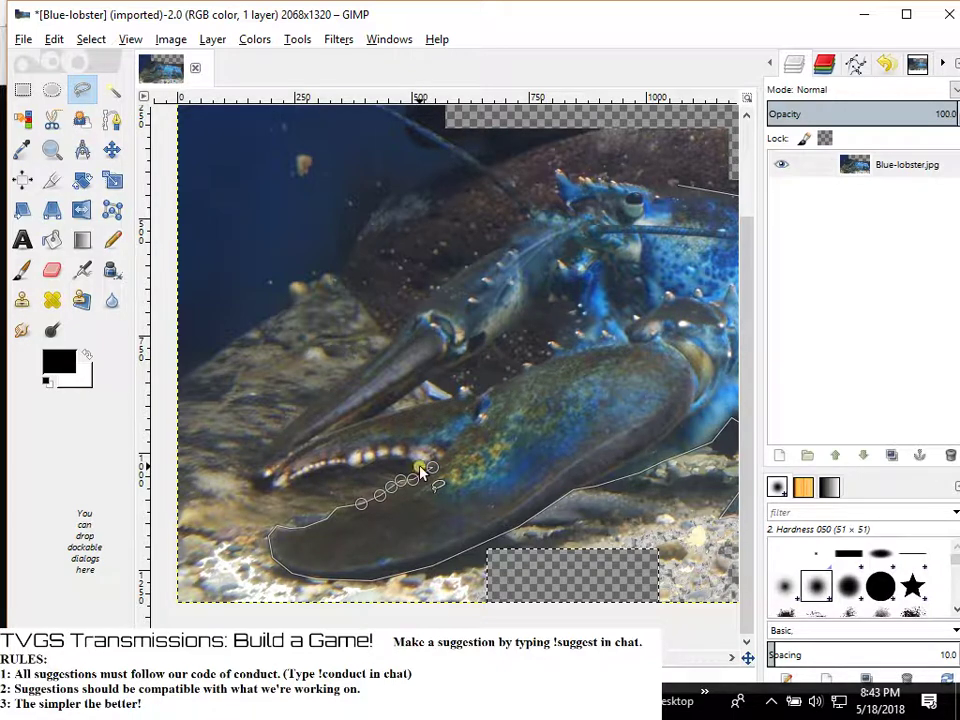
left_click(404, 460)
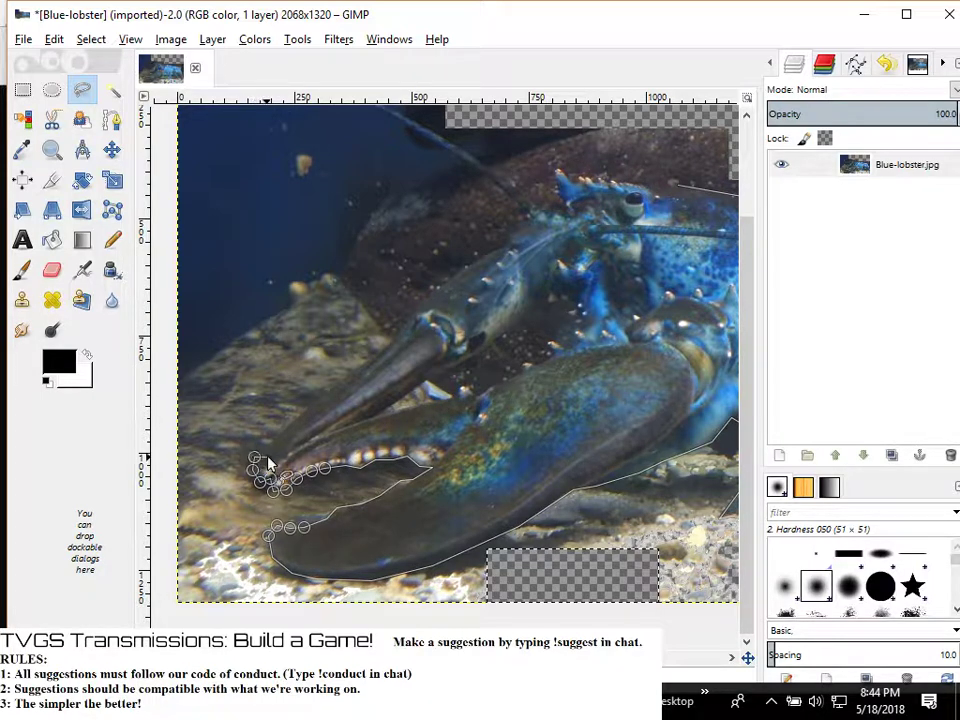
Trace the free selection from the far claw's tip along its outer edge and up the arm toward the head
left_click_drag(277, 456, 277, 434)
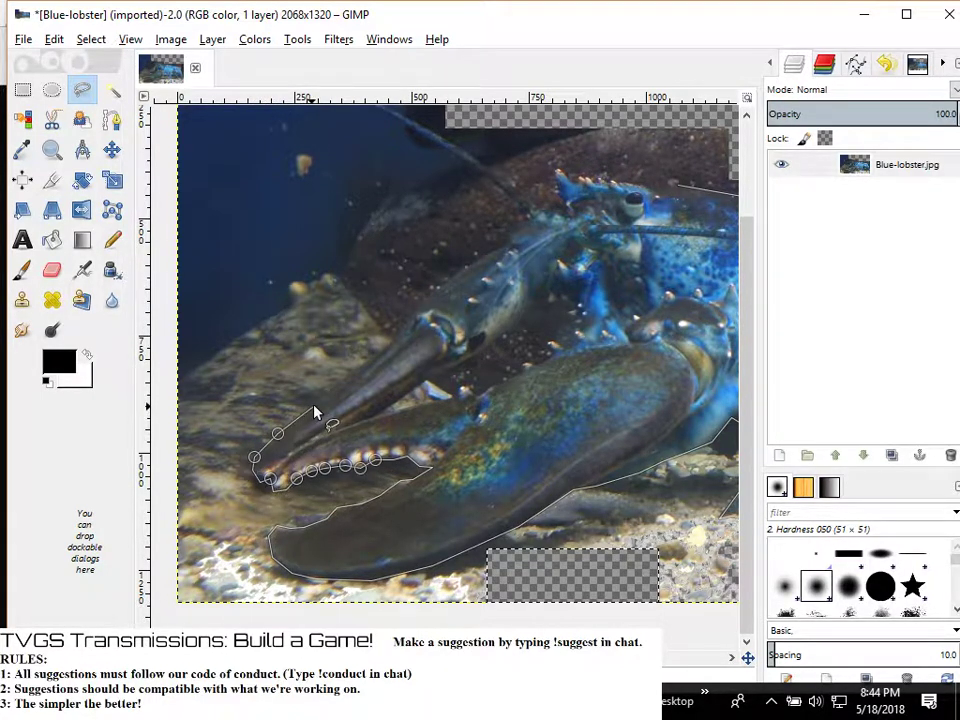
left_click(314, 401)
left_click(346, 378)
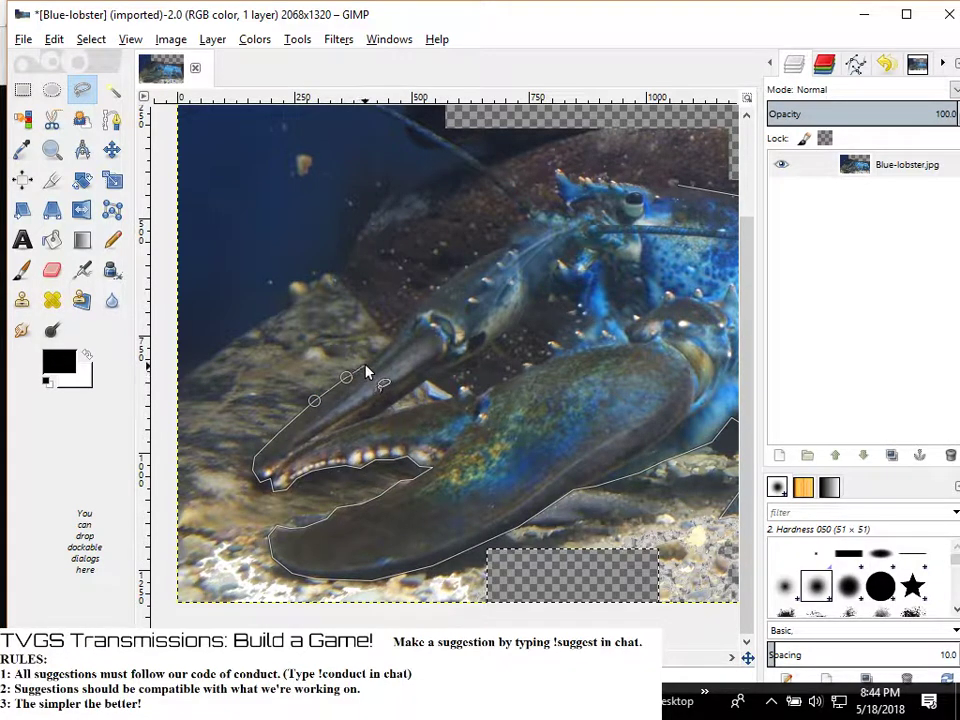
left_click(370, 357)
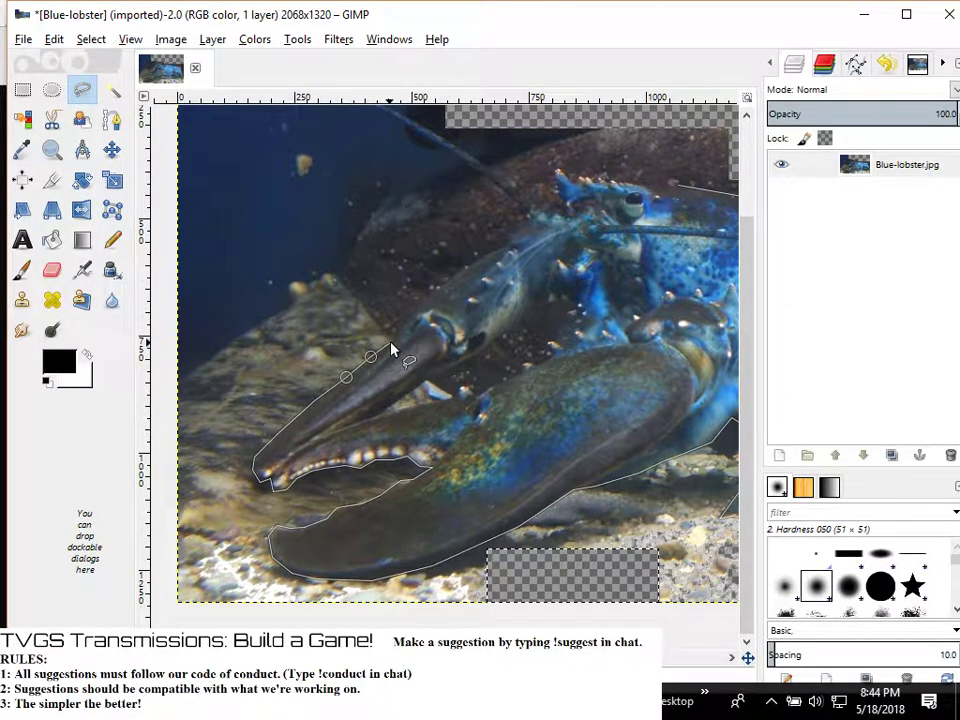
left_click(391, 342)
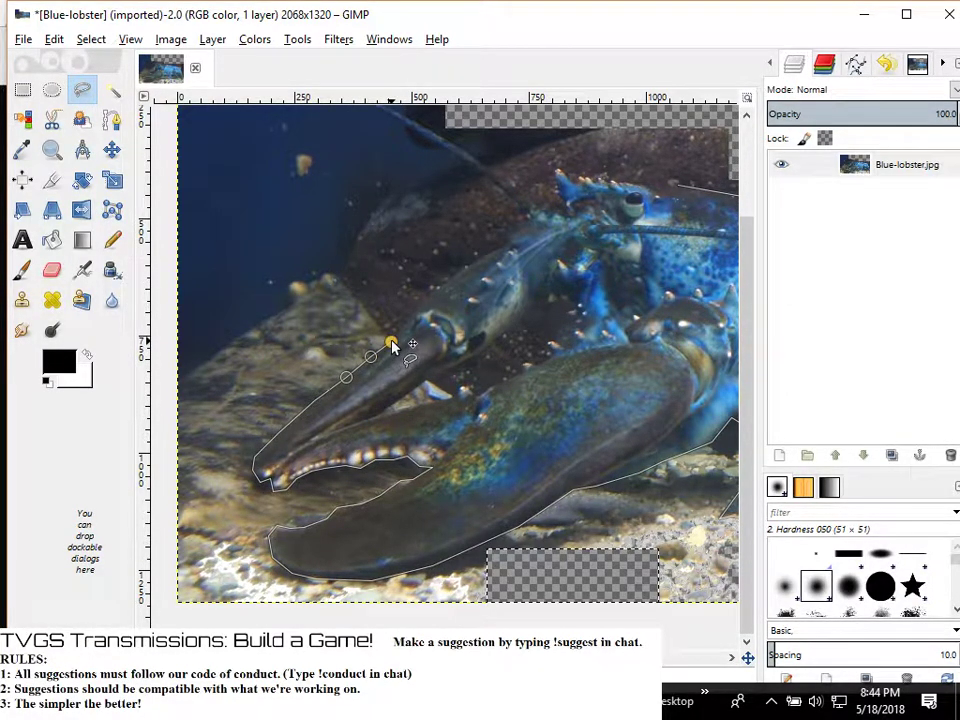
left_click(424, 300)
left_click(461, 269)
left_click(490, 256)
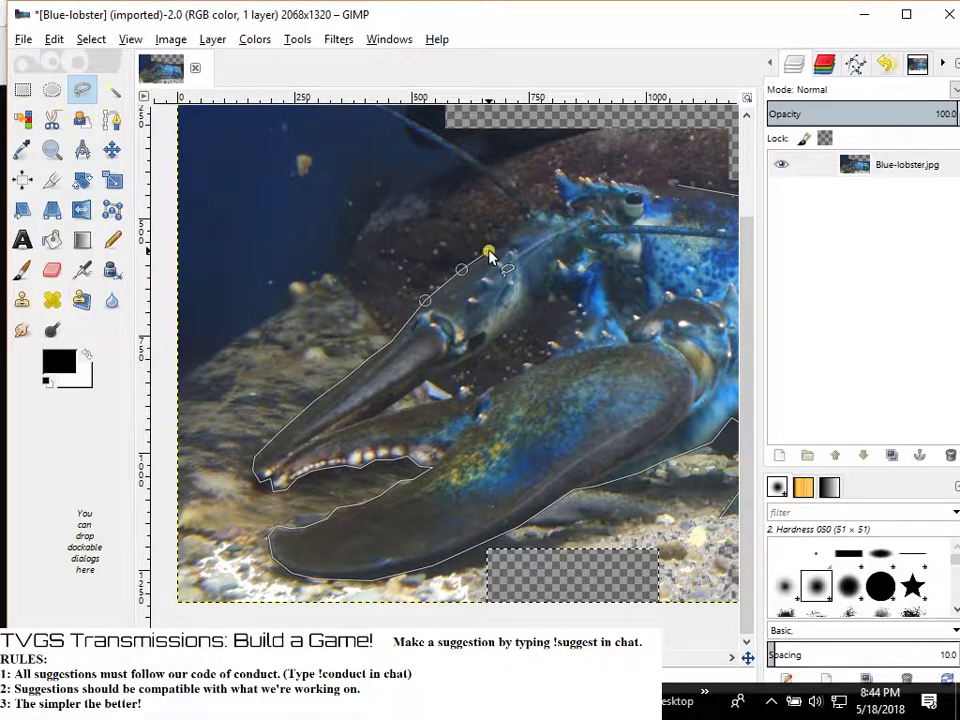
left_click(504, 245)
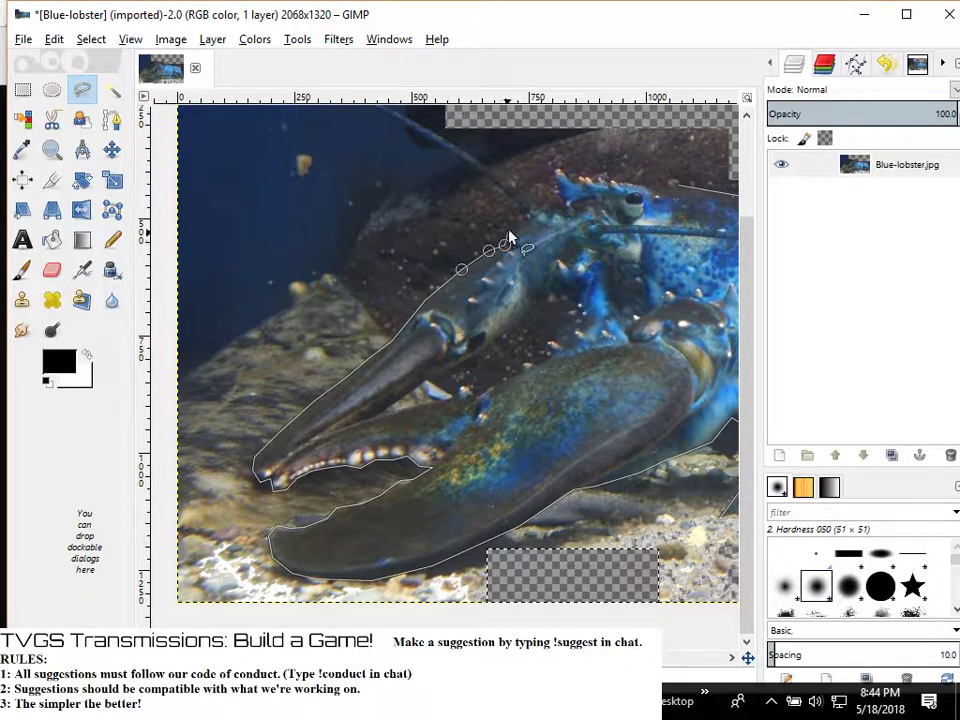
Trace around the antenna's base and along its lower edge out to the left border of the image
left_click(510, 222)
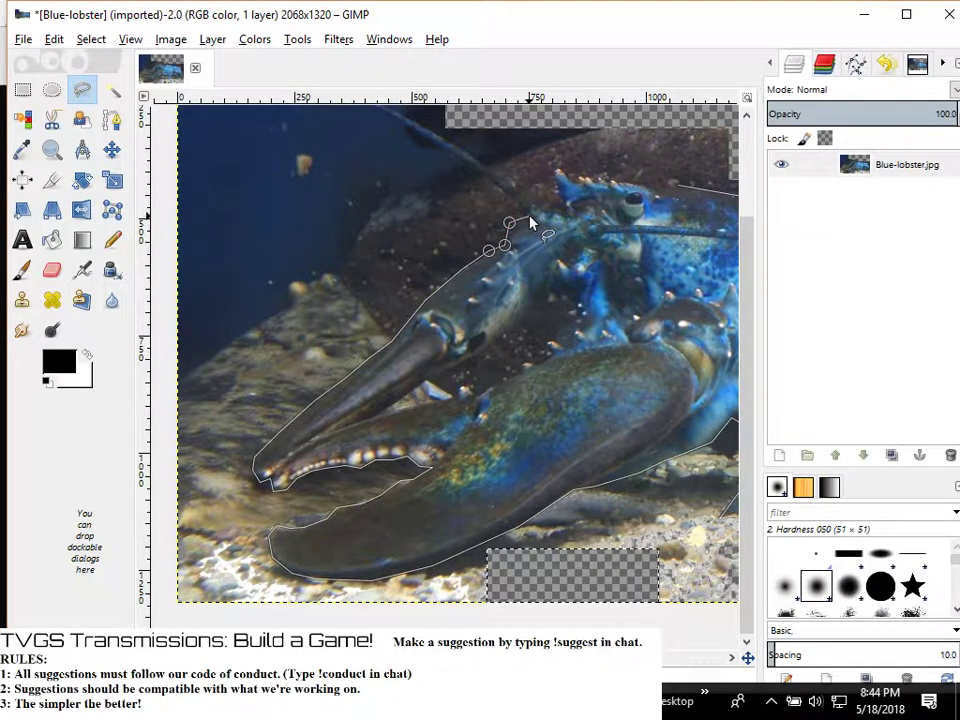
left_click(527, 220)
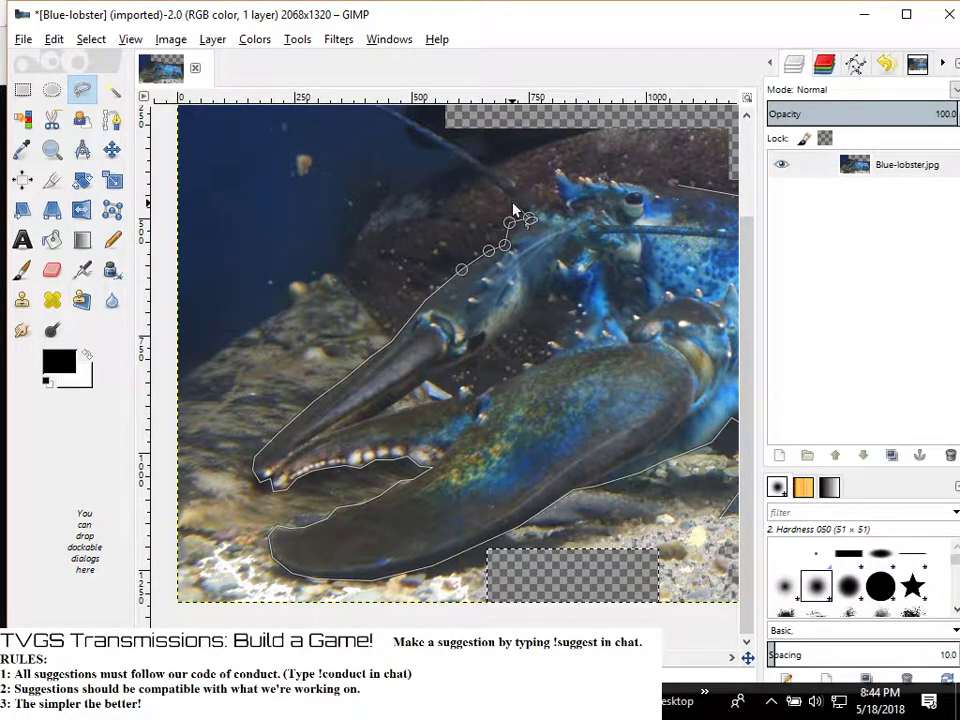
left_click(513, 198)
left_click(488, 190)
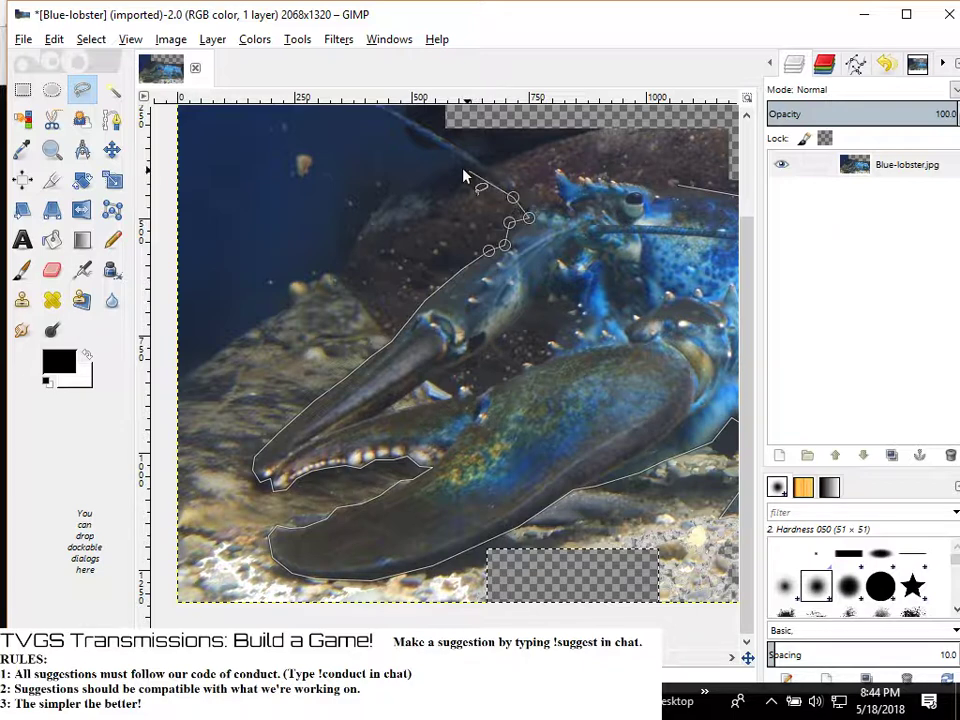
key("space")
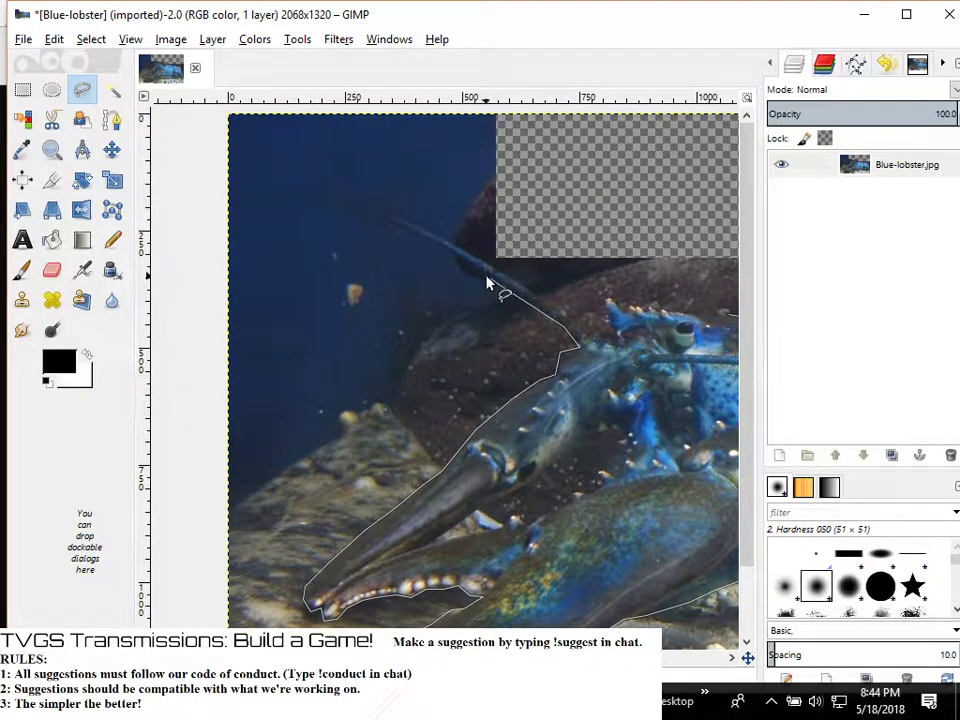
left_click(495, 277)
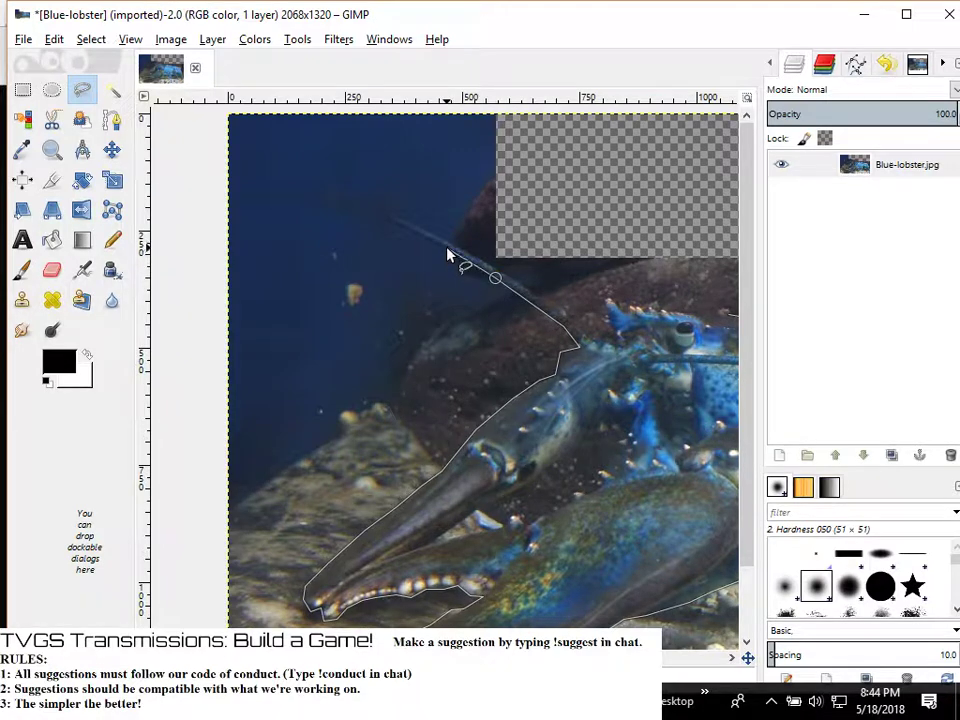
left_click(446, 250)
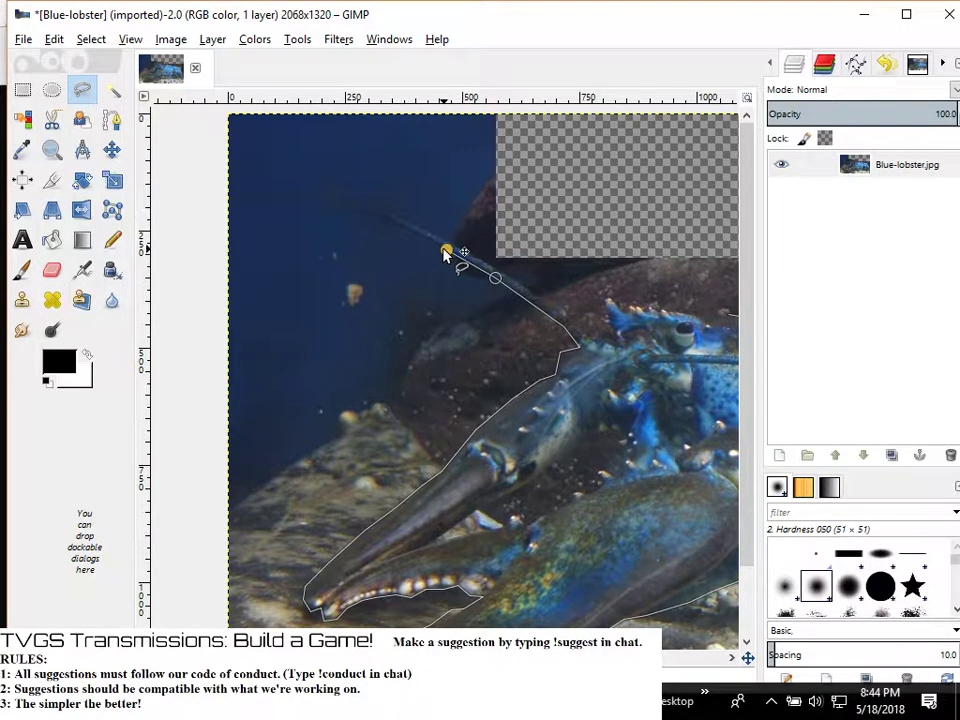
left_click(374, 215)
left_click(298, 201)
left_click(255, 201)
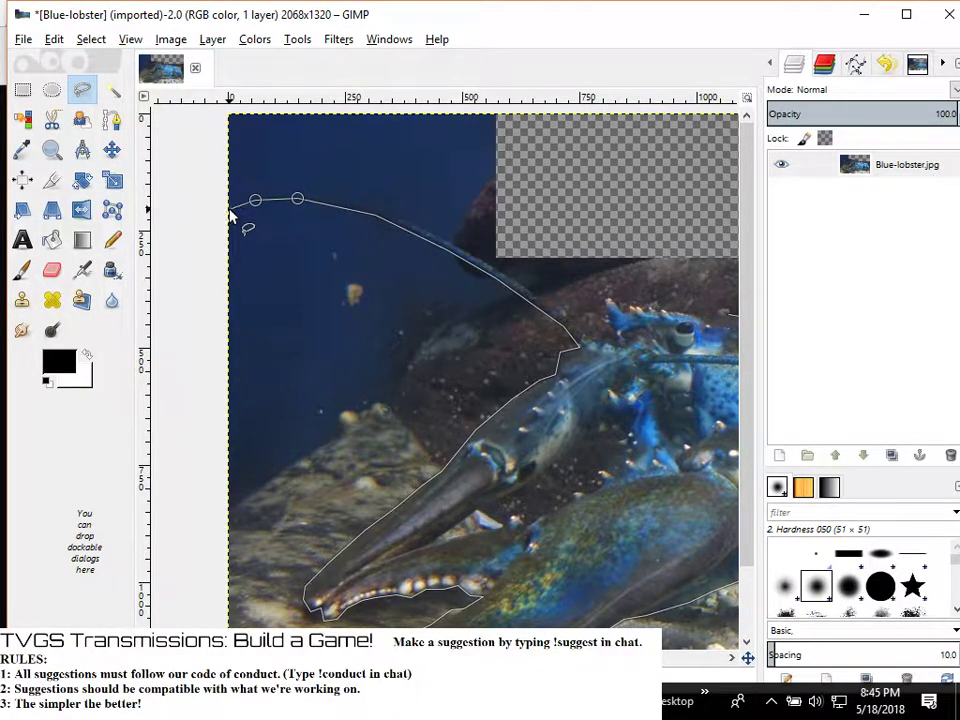
left_click(228, 209)
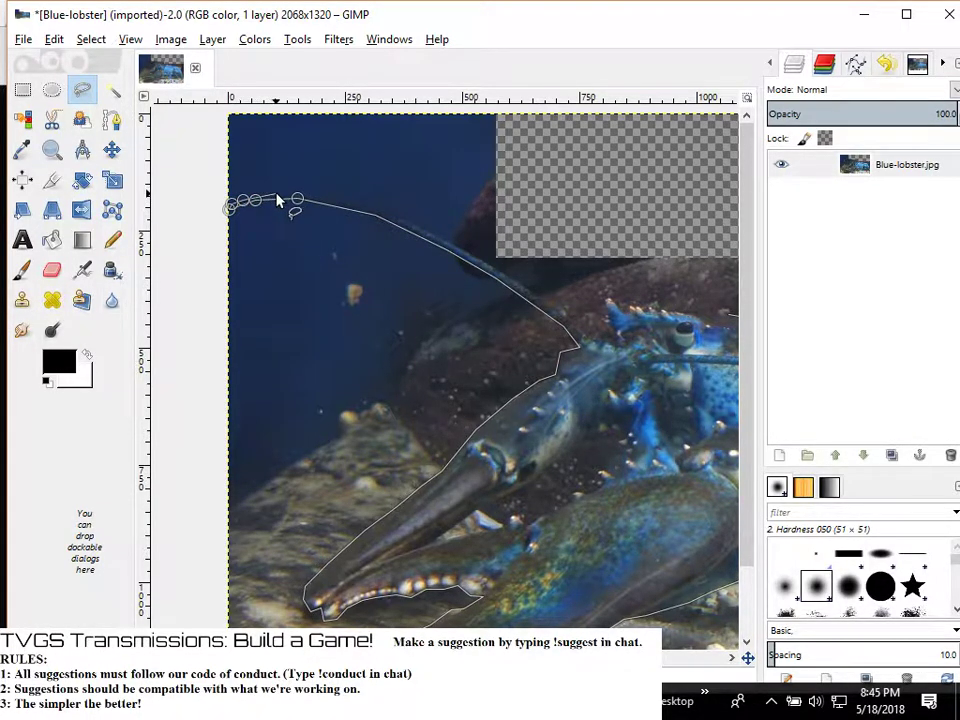
Trace back along the antenna's upper edge and over the spiny head, closing the free selection around the lobster
left_click_drag(278, 197, 277, 193)
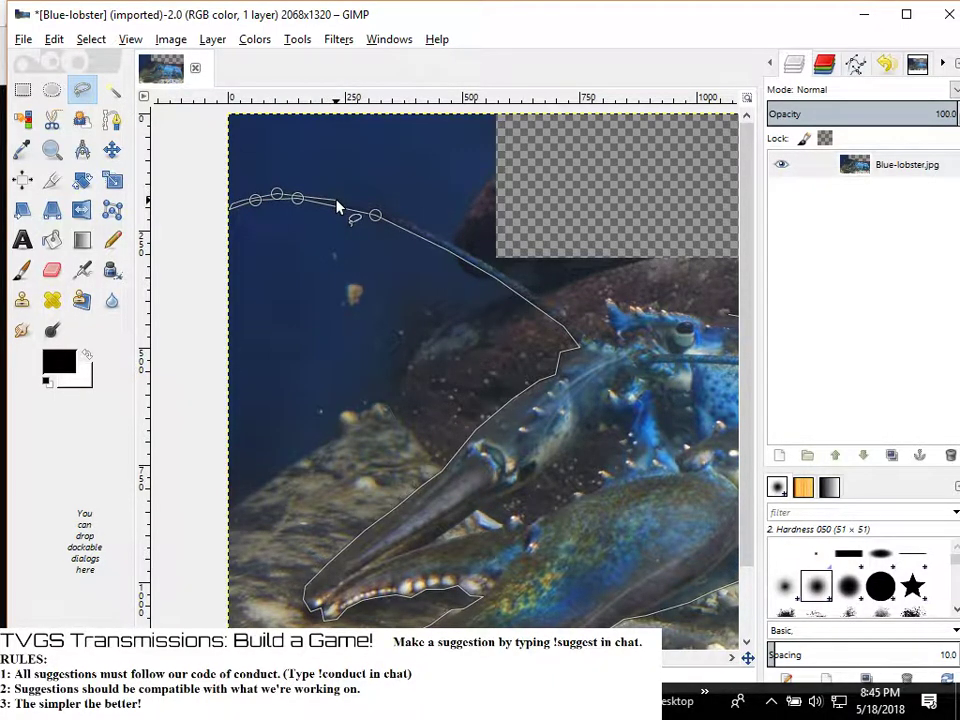
left_click(337, 201)
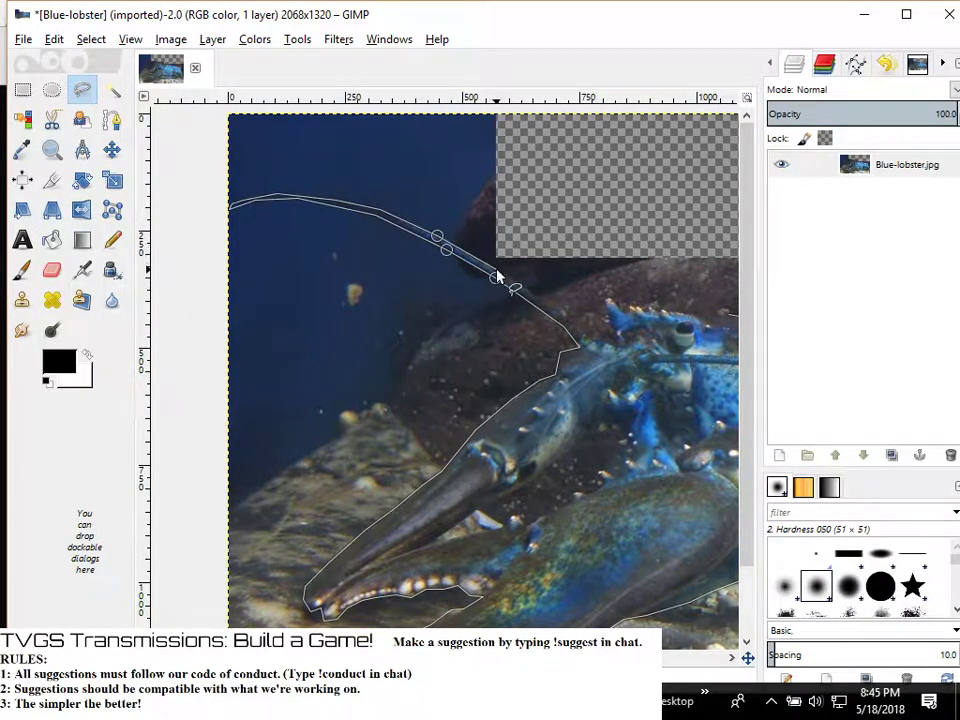
left_click(539, 298)
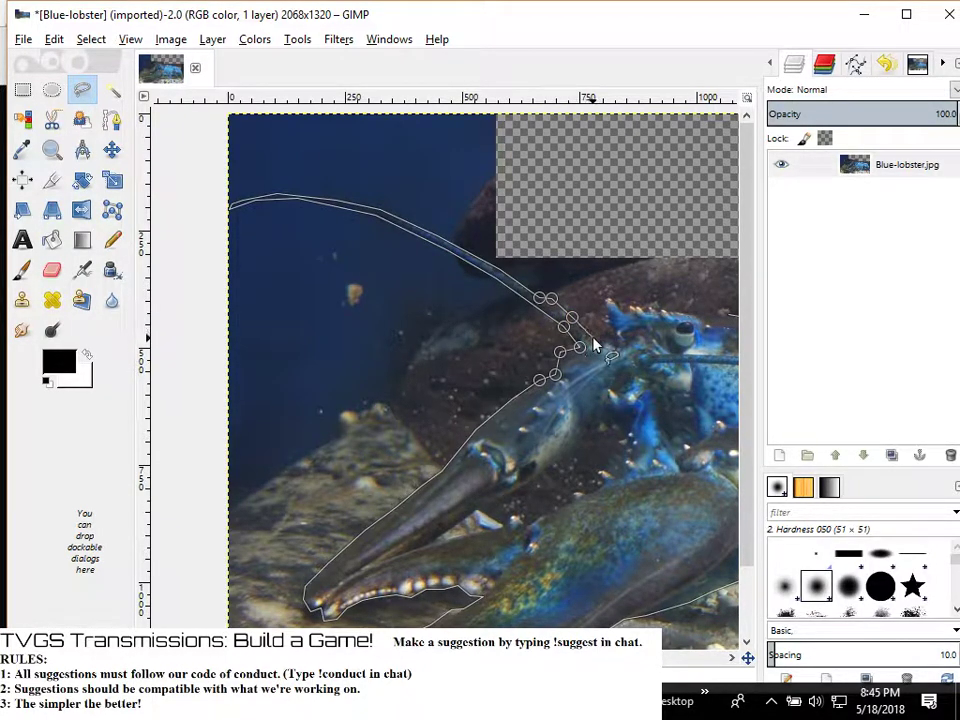
mouse_move(593, 340)
left_mouse_down()
mouse_move(507, 319)
mouse_move(315, 330)
left_mouse_up()
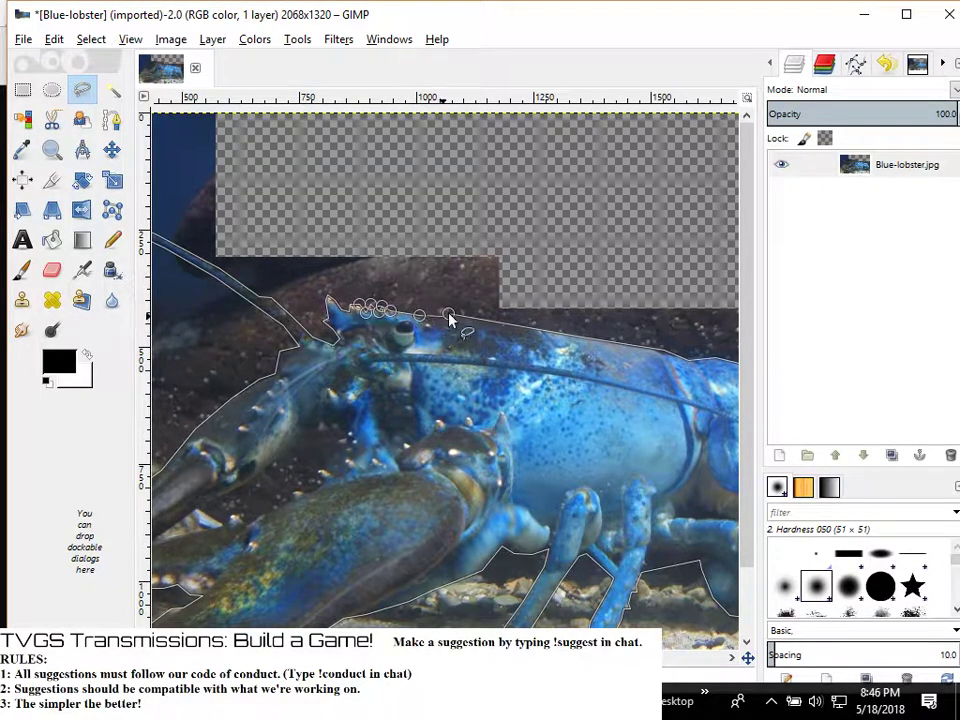
key("Return")
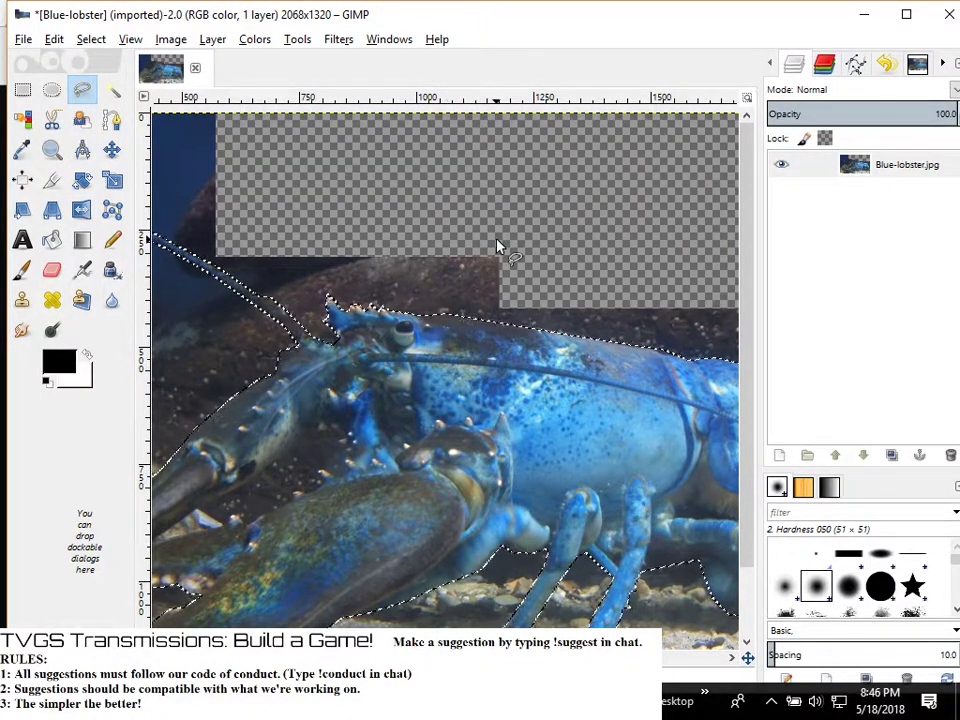
Invert the selection and clear the background around the lobster to transparency
left_click(48, 39)
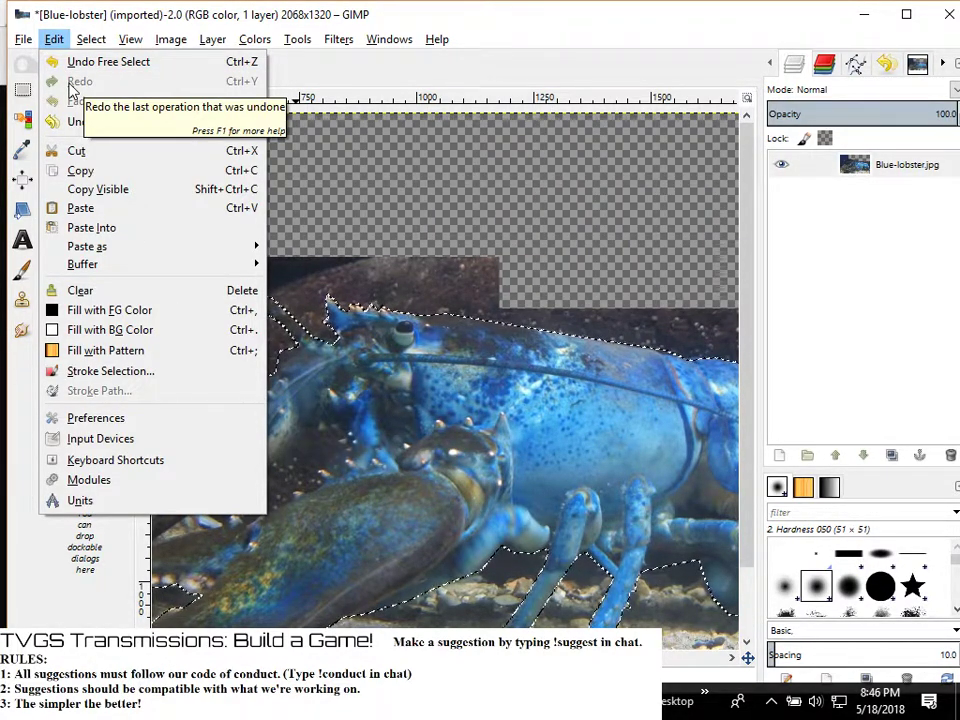
left_click(54, 39)
left_click(91, 39)
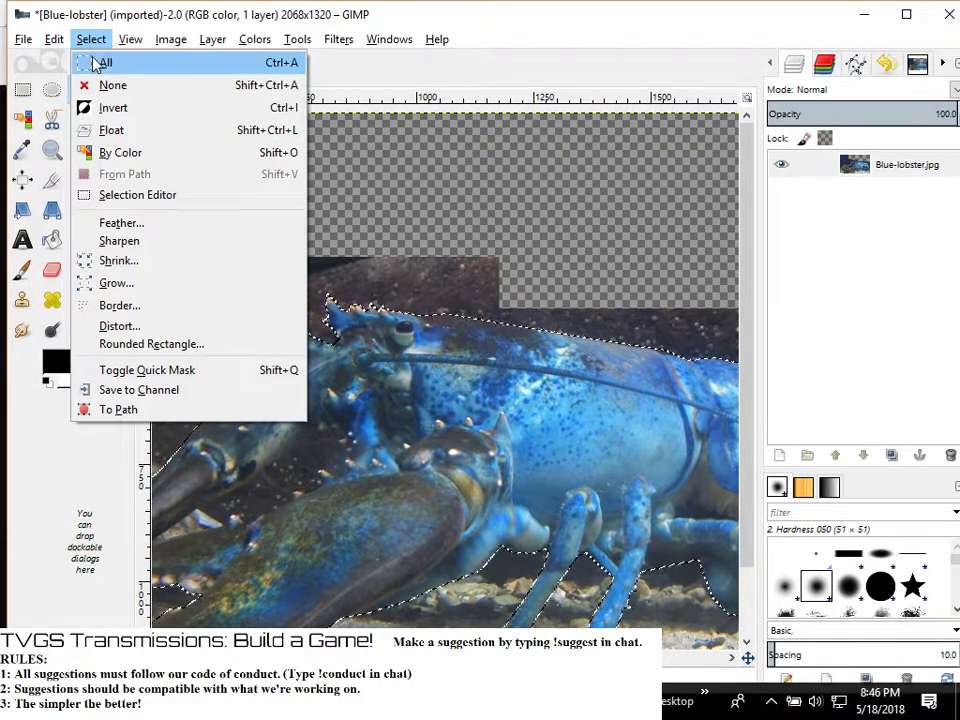
left_click(128, 108)
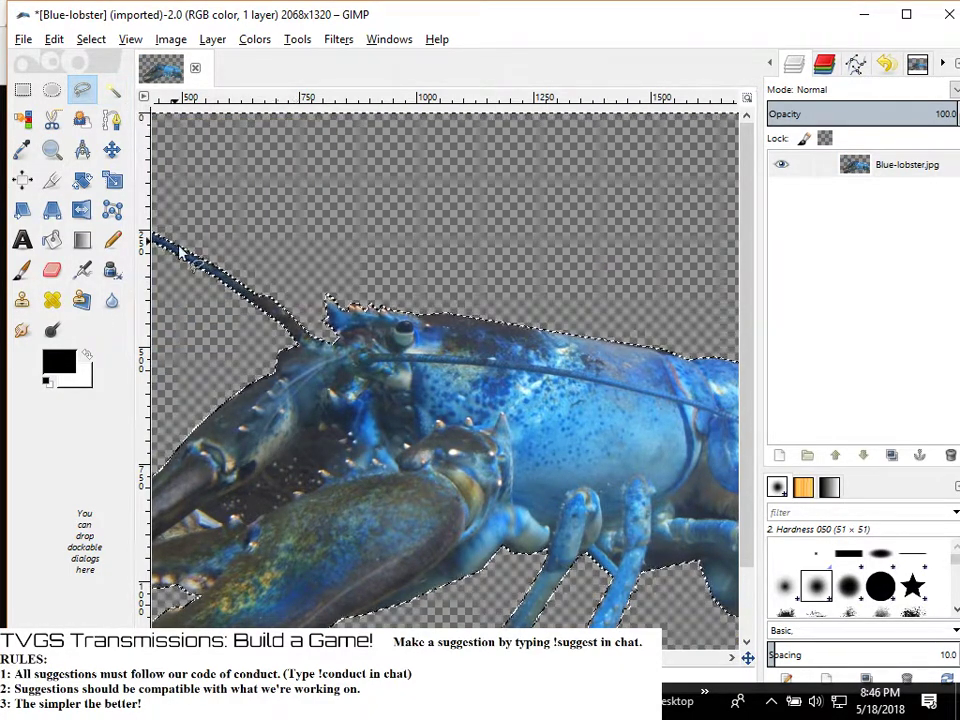
Save the image in the Desktop folder under the new name Blue-lobster2.xcf
scroll(445, 380, "left", 5)
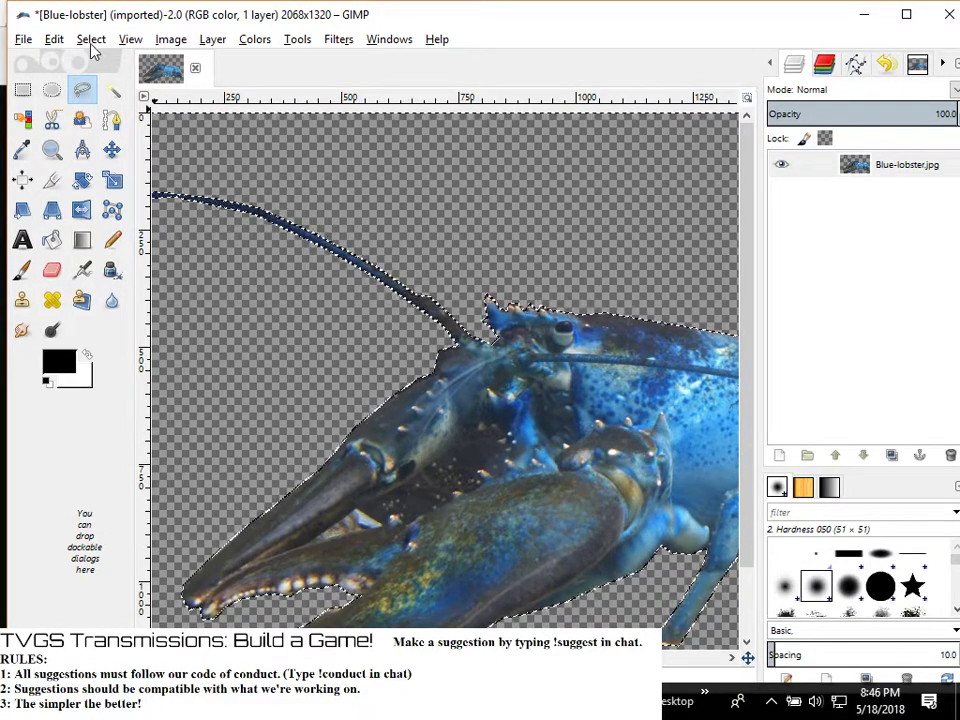
left_click(54, 39)
mouse_move(23, 39)
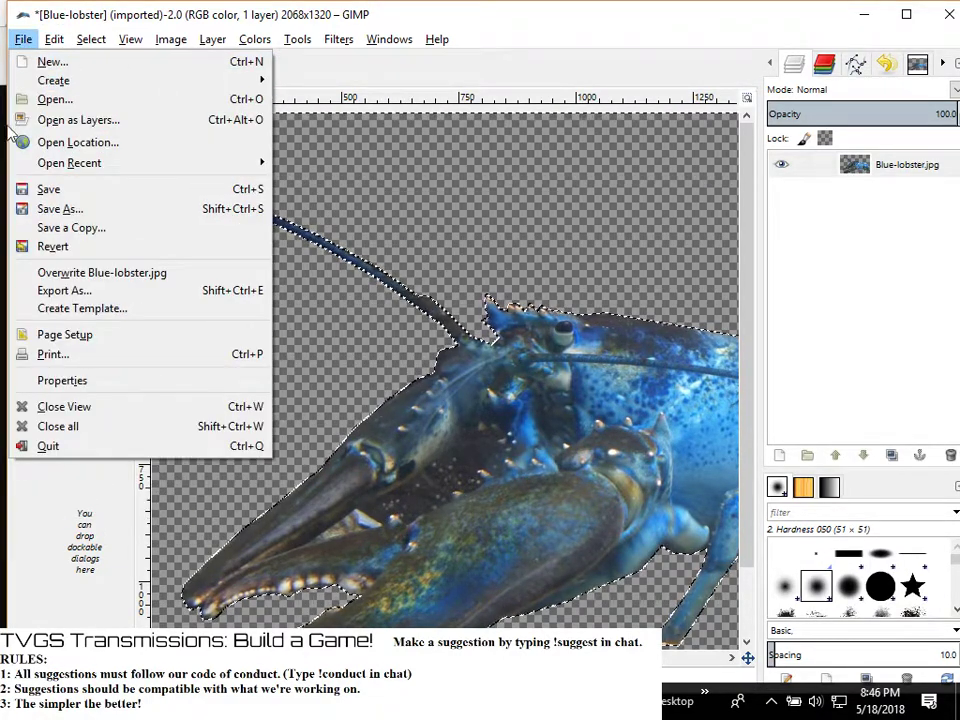
left_click(68, 210)
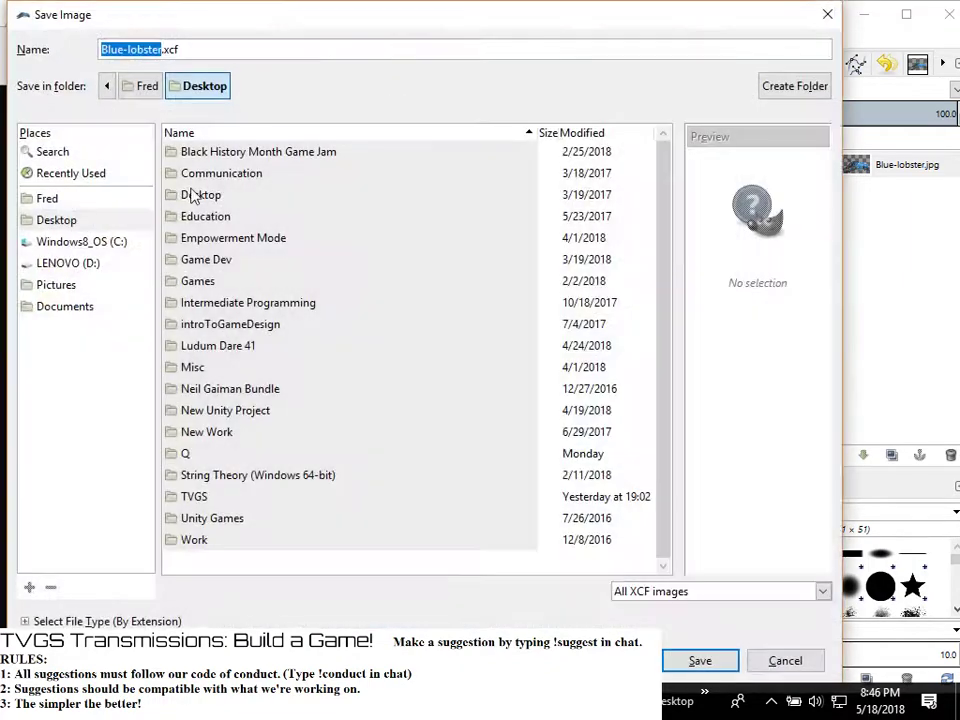
left_click(165, 48)
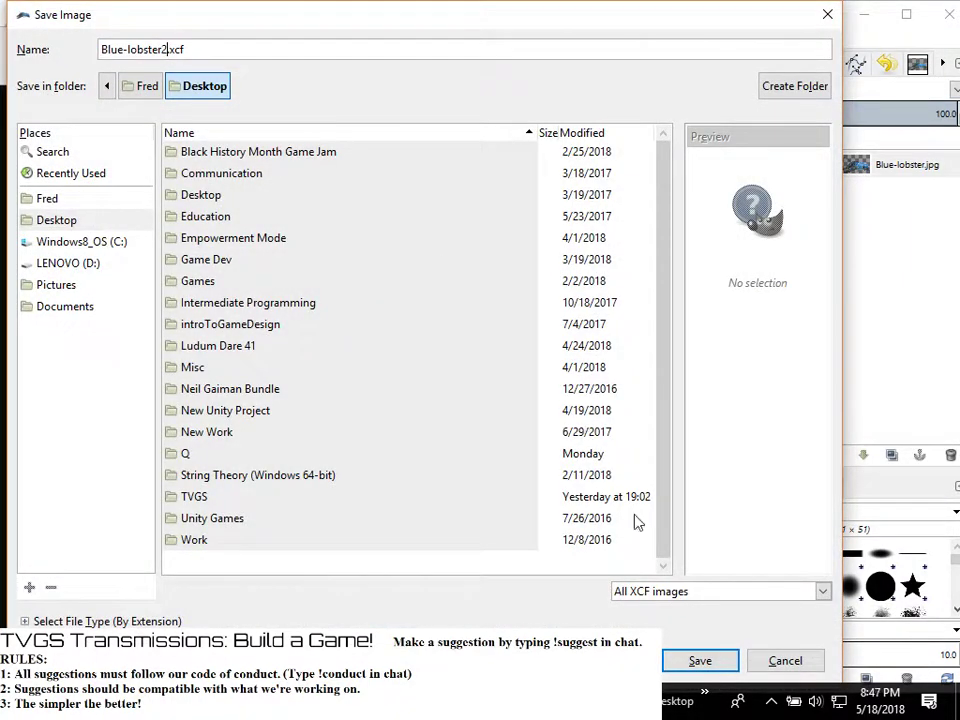
left_click(700, 661)
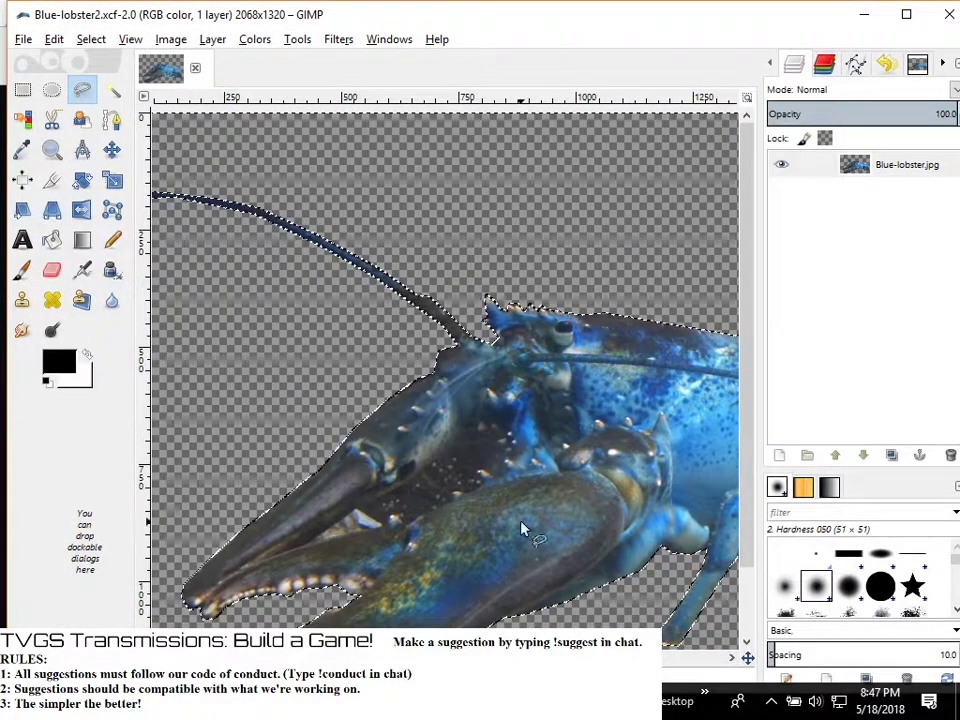
Start a free selection of the gap between the claws, tracing under the far arm up to the gap's end near the head
left_click(316, 539)
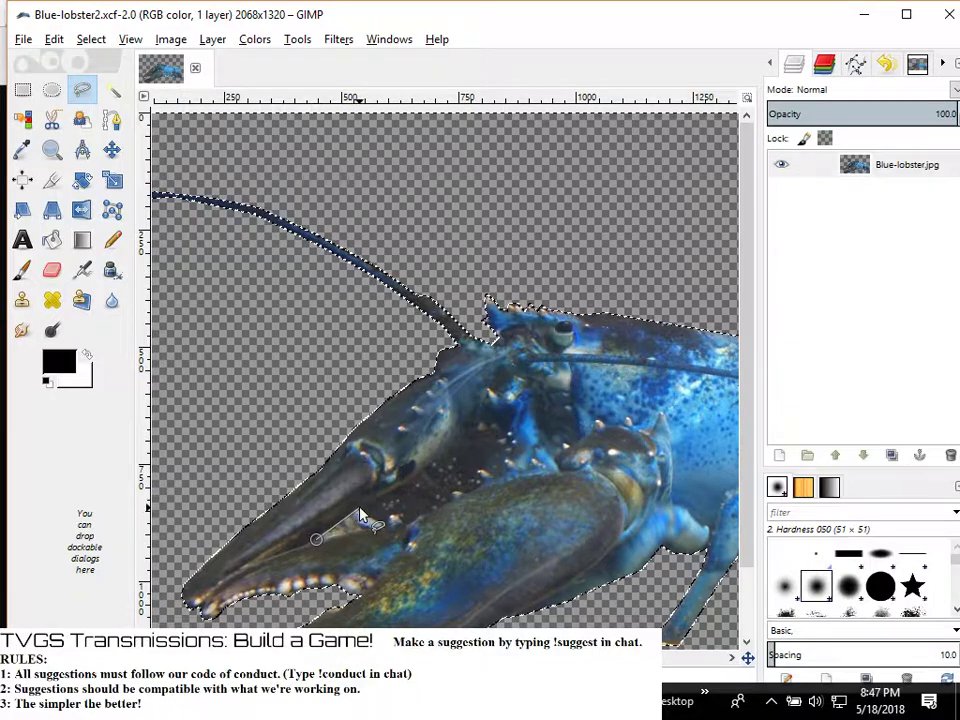
left_click(398, 490)
left_click(457, 441)
left_click(464, 427)
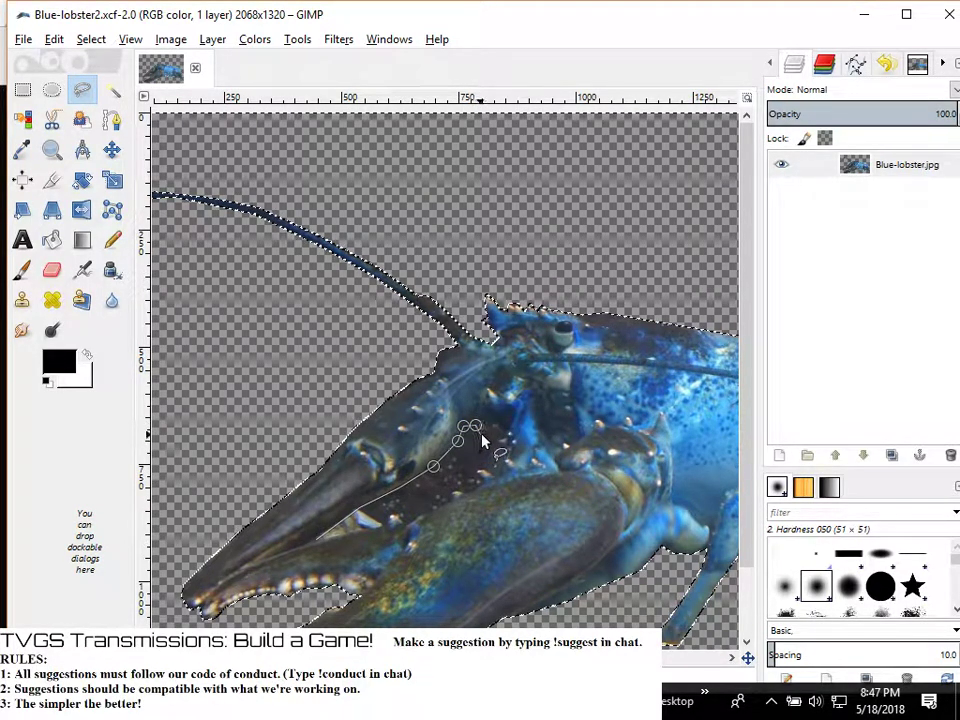
left_click(476, 427)
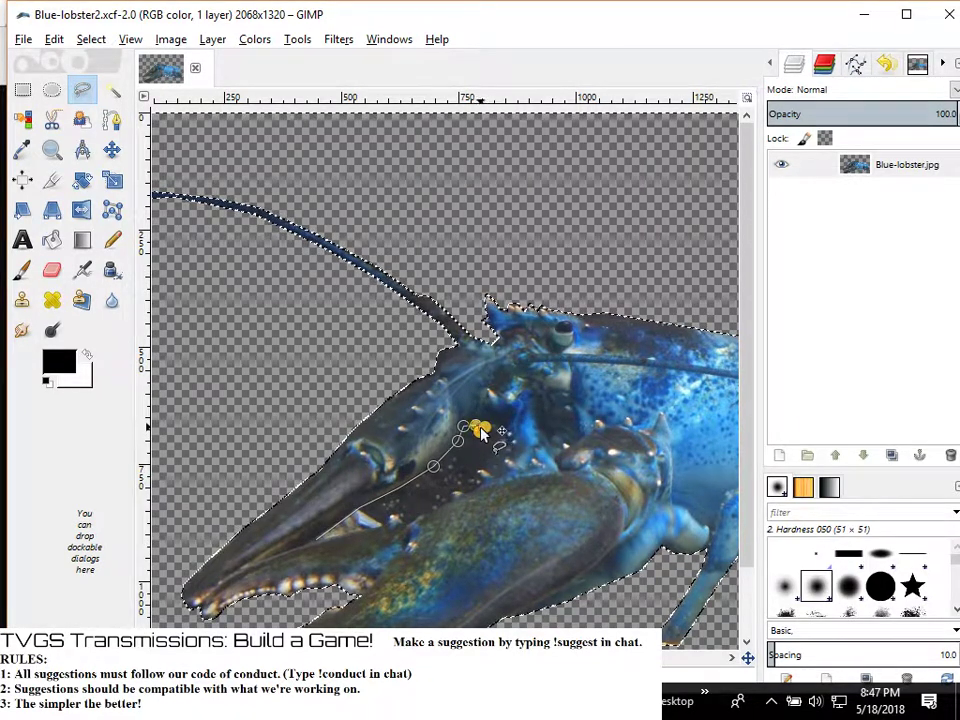
left_click(495, 439)
left_click(491, 453)
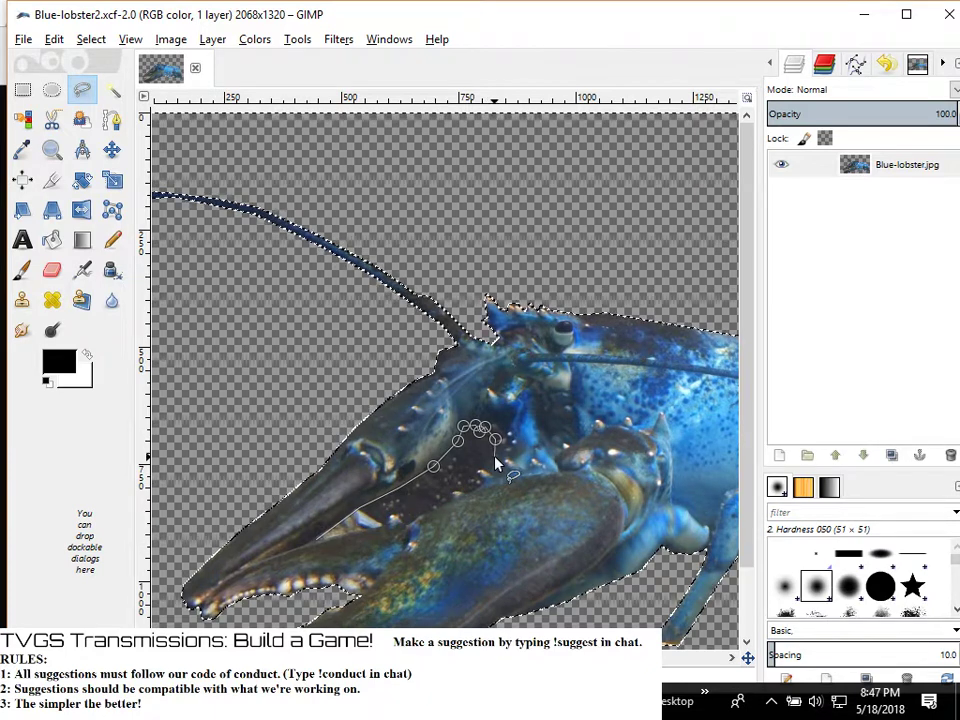
Trace back down along the near claw's upper edge and close the free selection around the gap between the claws
left_click(482, 470)
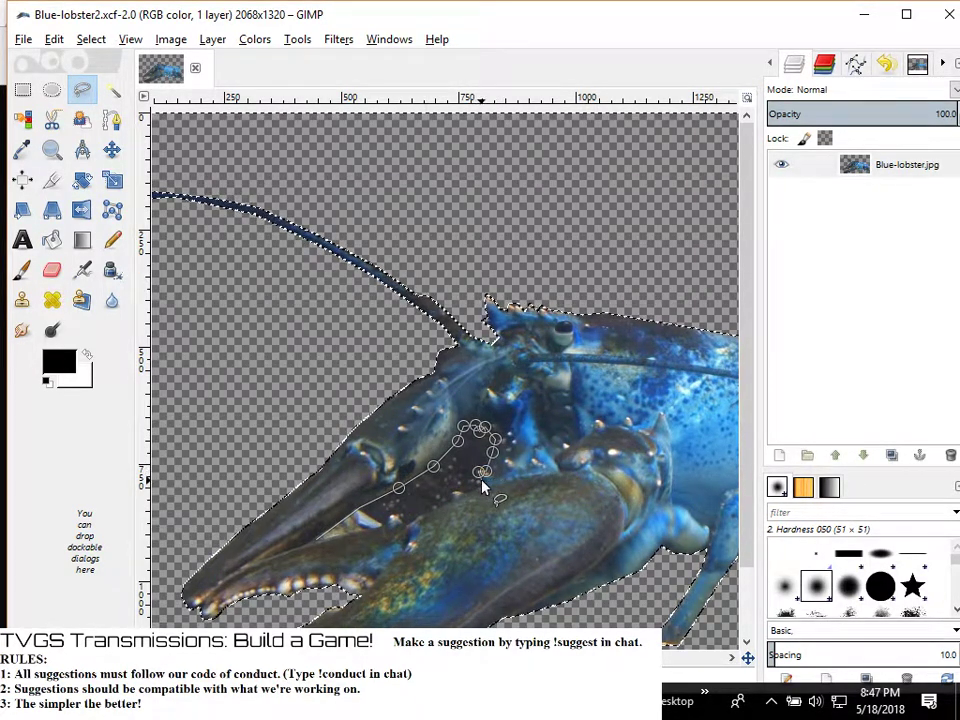
left_click(481, 480)
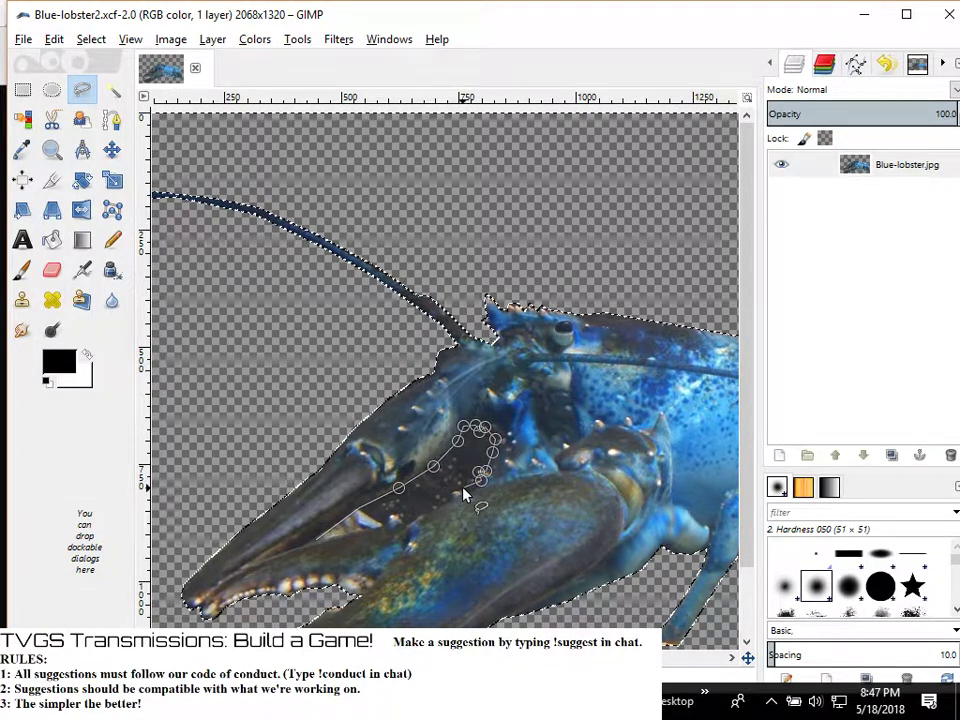
left_click(463, 490)
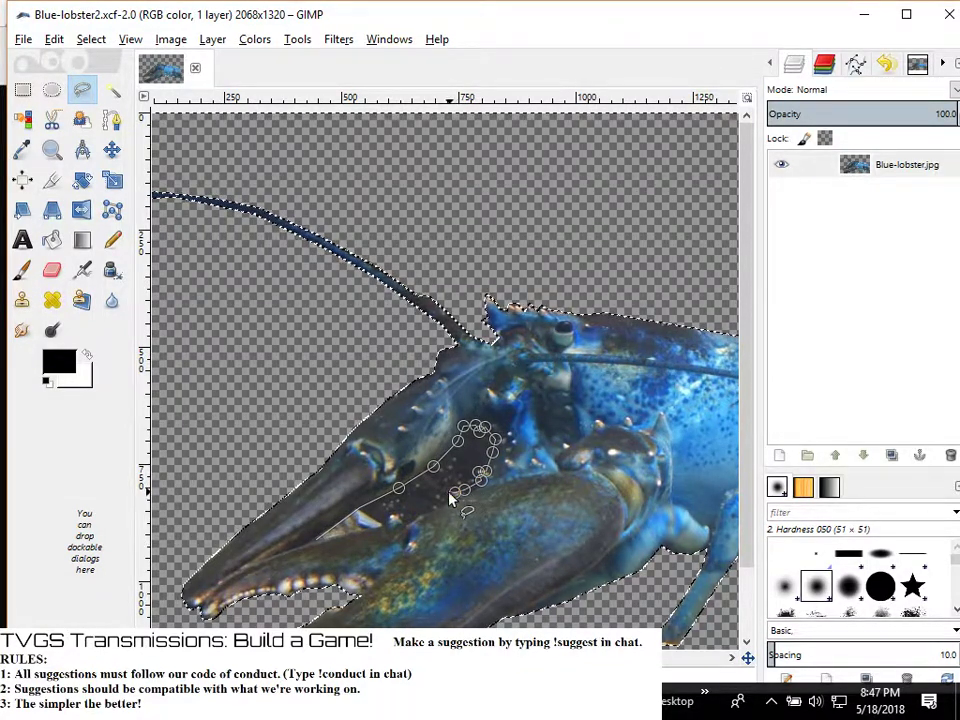
left_click(450, 498)
left_click(409, 520)
left_click(397, 516)
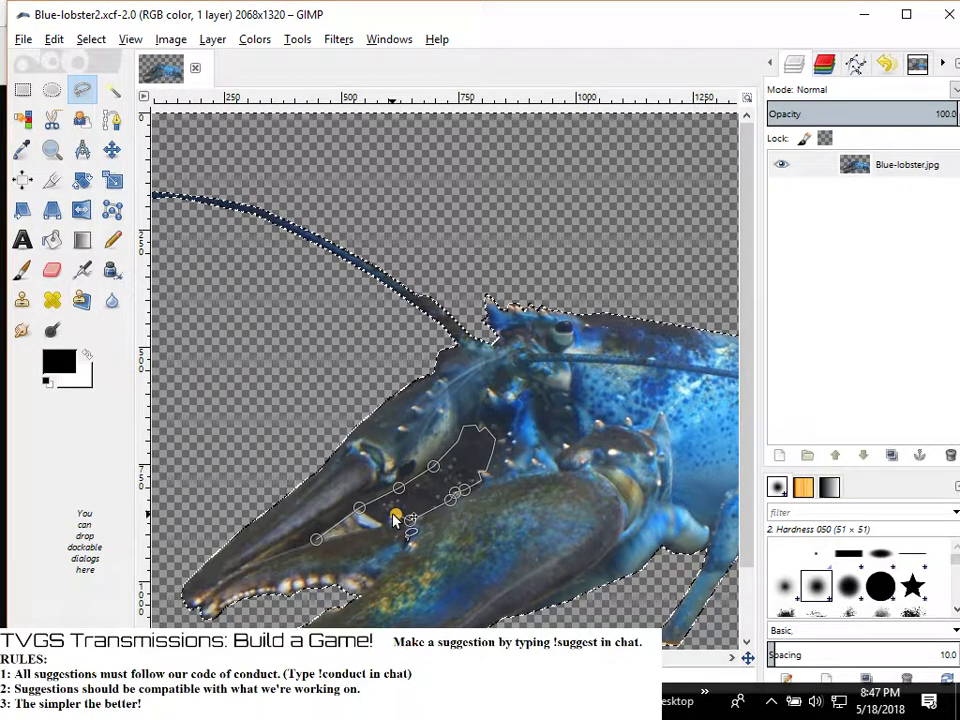
left_click(316, 539)
key("Return")
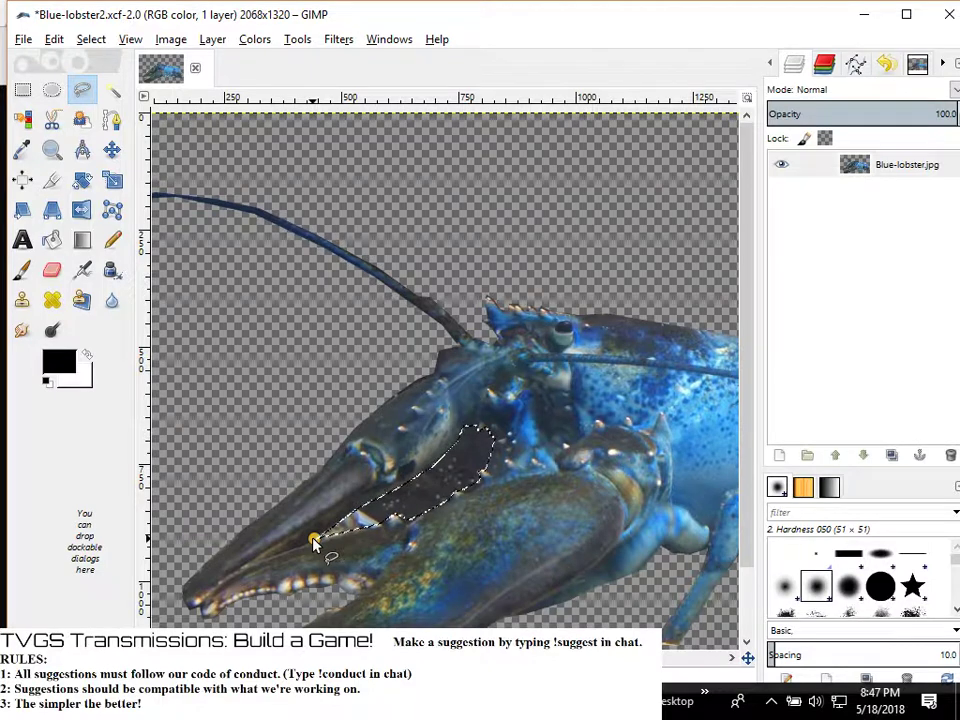
Clear the selected background between the claws to transparency, switch to the Rectangle Select tool and save the file
key("Delete")
left_click(313, 540)
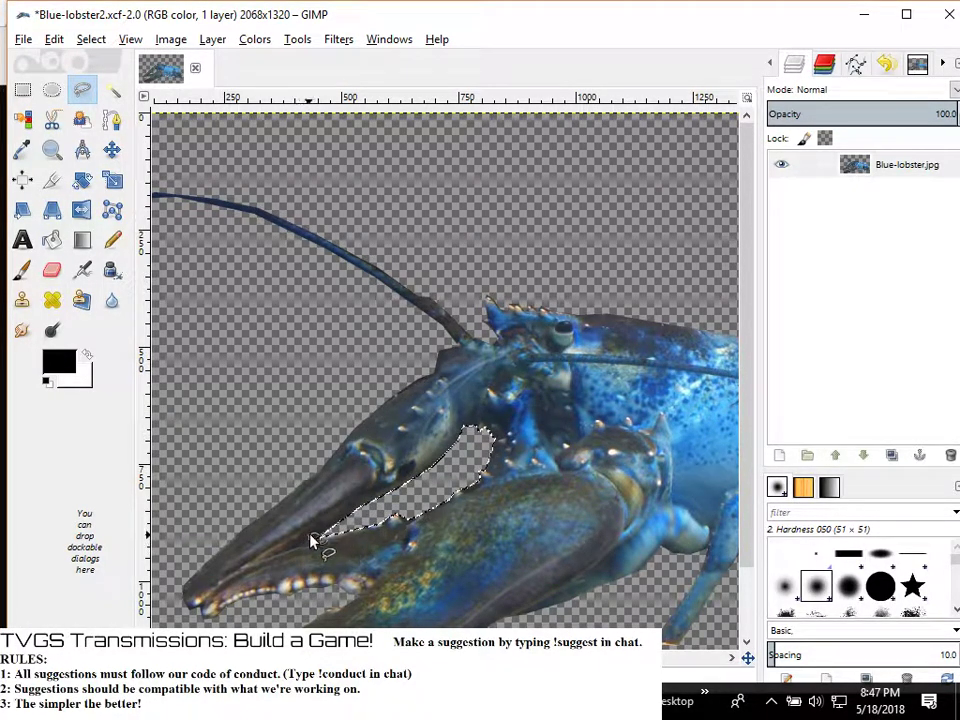
left_click(22, 90)
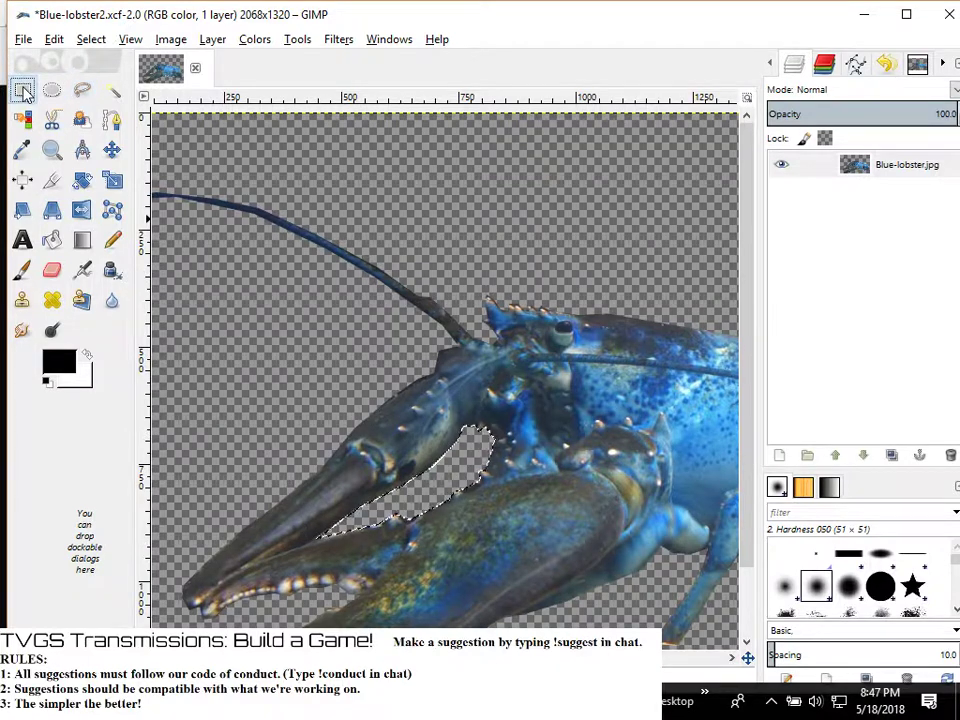
left_click(22, 90)
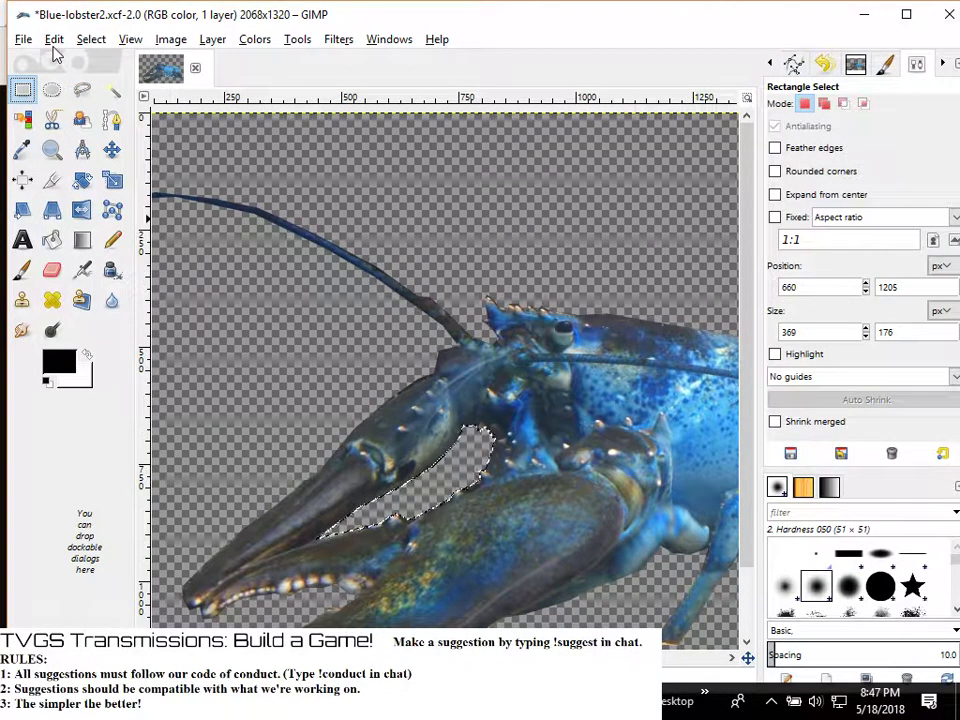
key("ctrl+s")
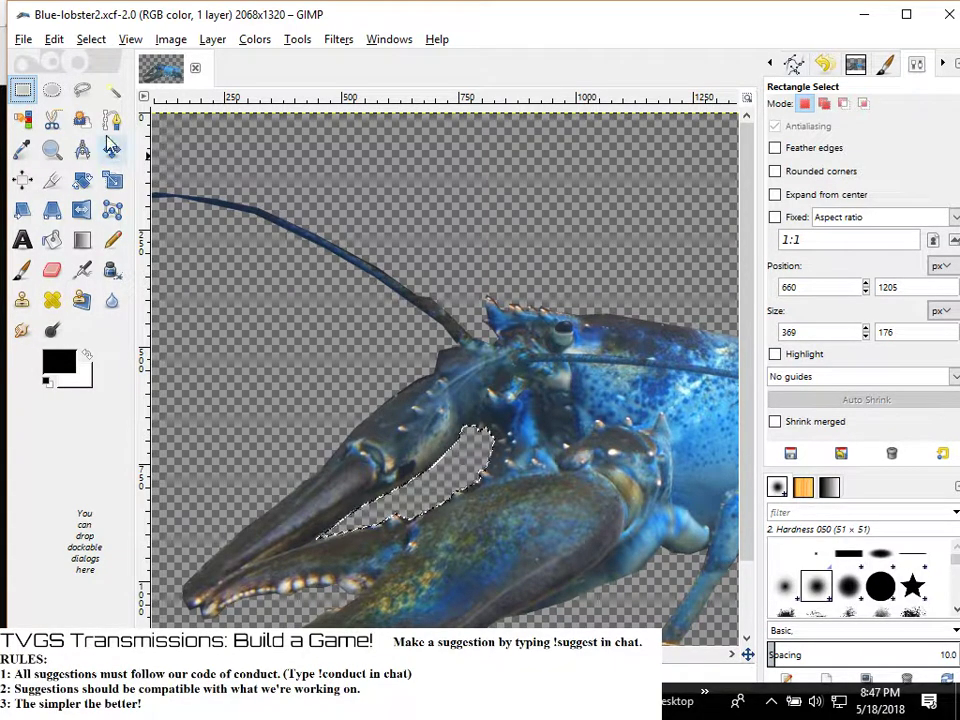
Export the cut-out lobster as Blue-lobster2.png to the Desktop folder, keeping the offered PNG options
left_click(25, 38)
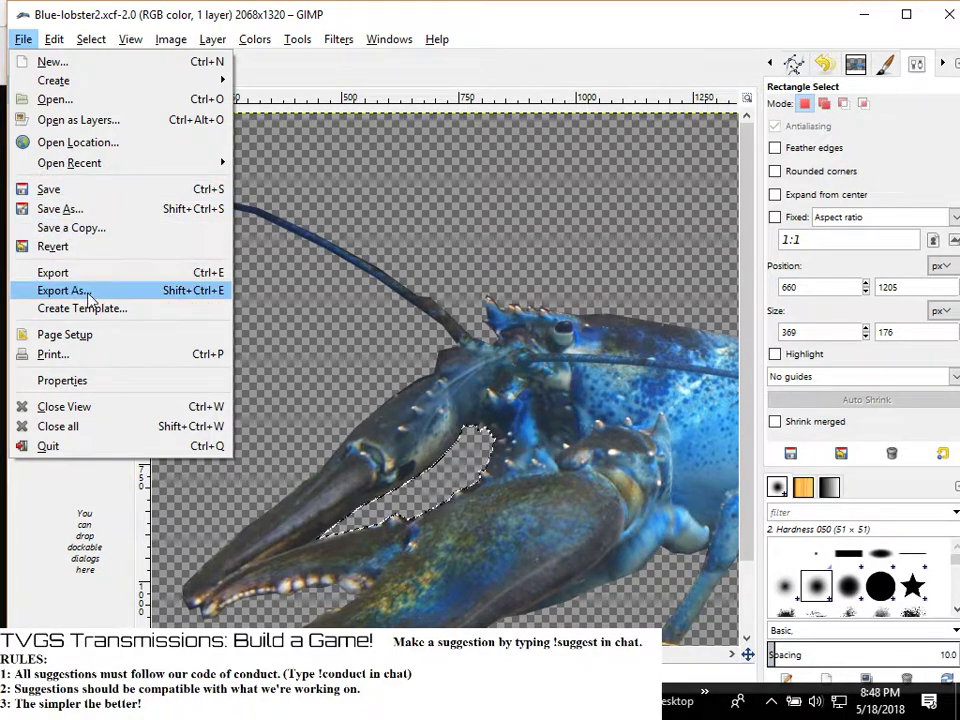
left_click(88, 294)
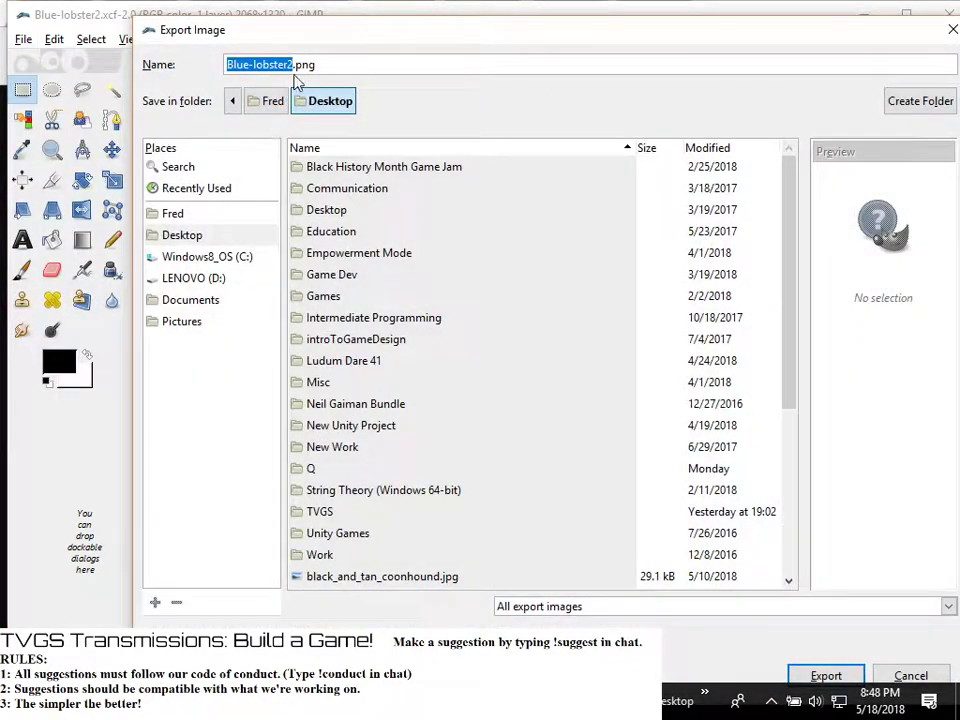
left_click(826, 676)
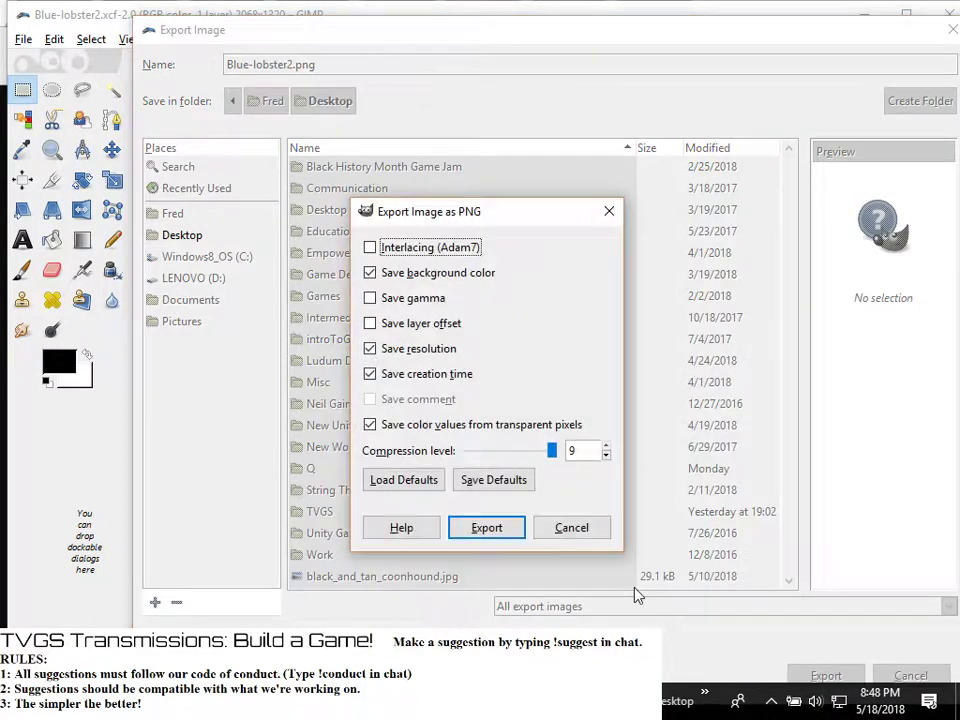
left_click(490, 532)
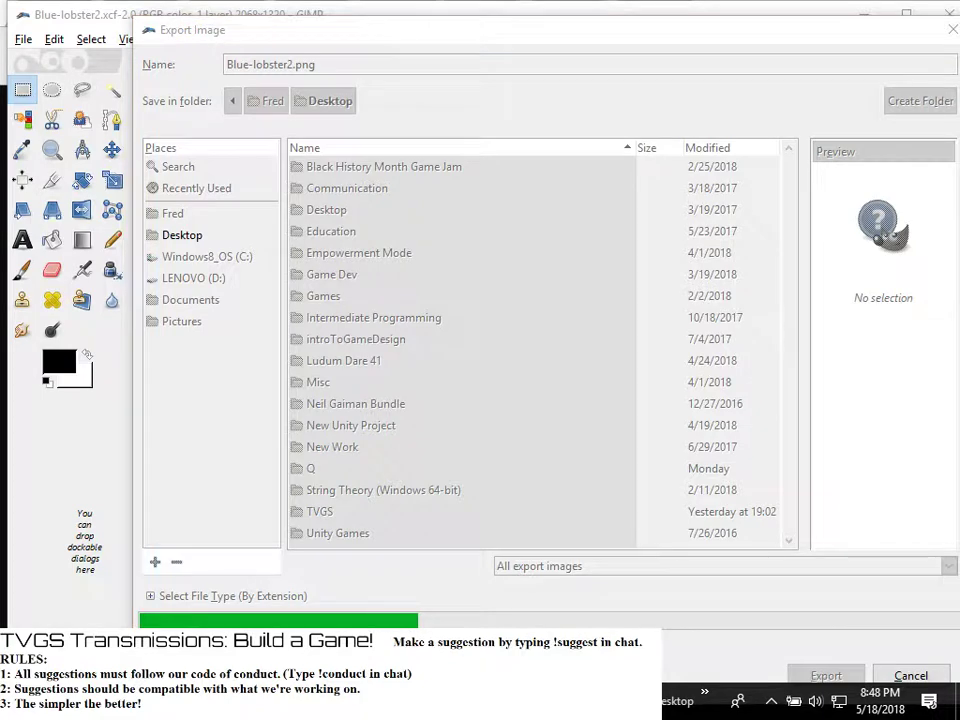
Switch to Construct 2 and insert a new Sprite object named Crawfish into Layout 1
key("alt+Tab")
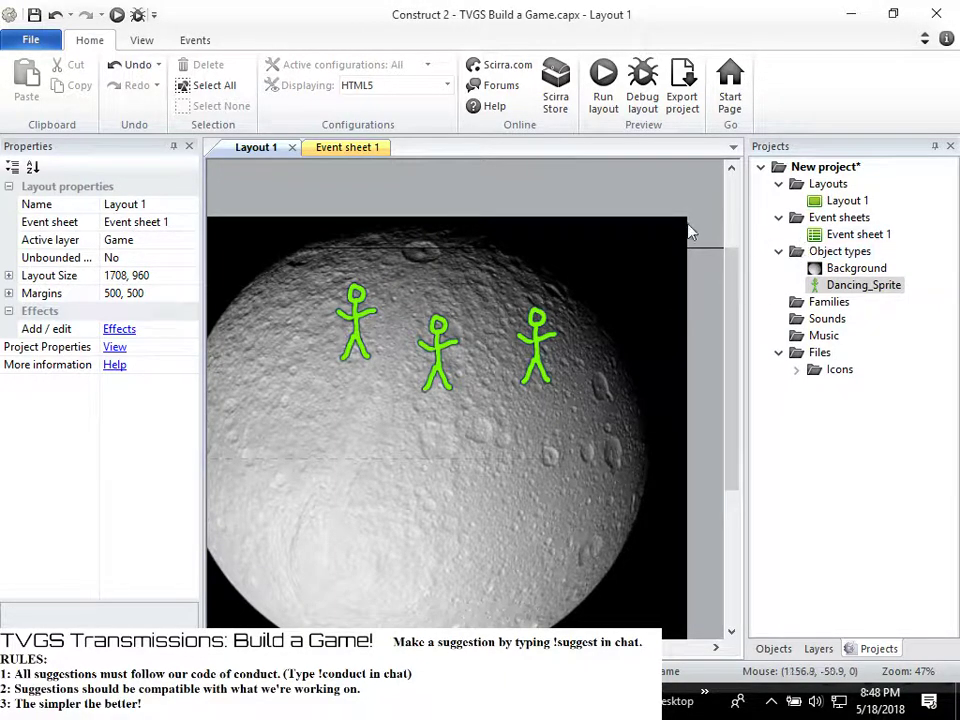
right_click(598, 375)
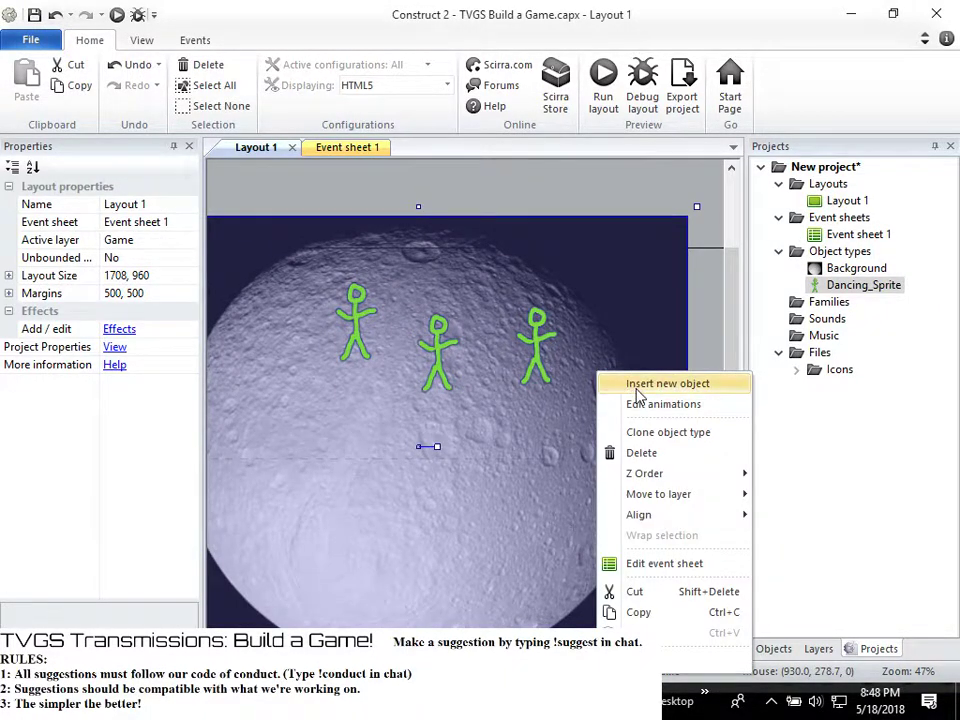
left_click(636, 389)
double_click(493, 537)
key("BackSpace")
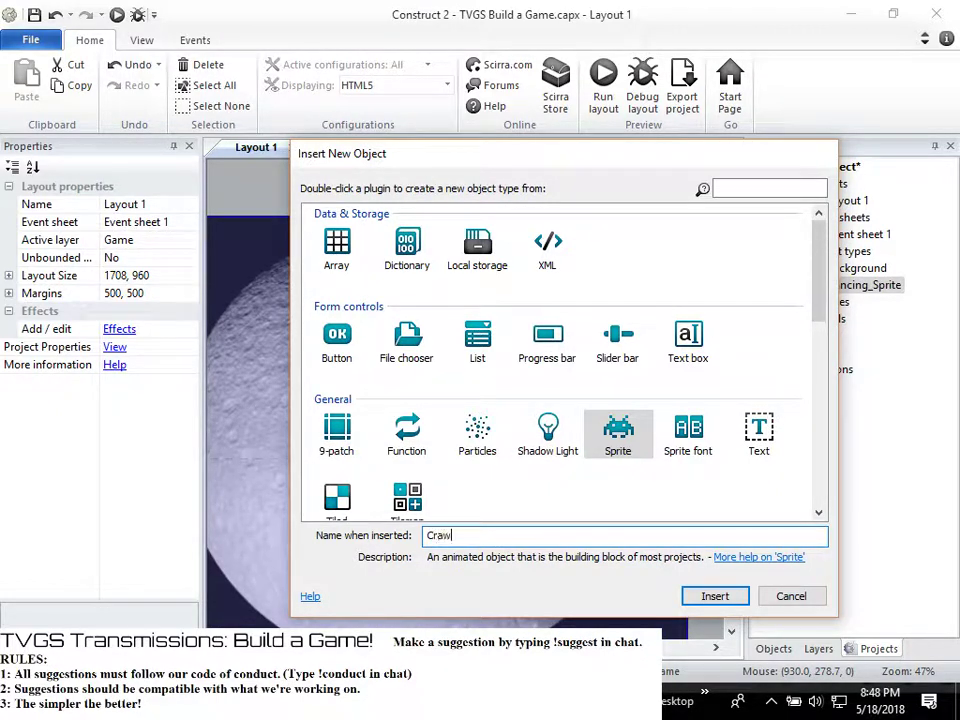
left_click(735, 596)
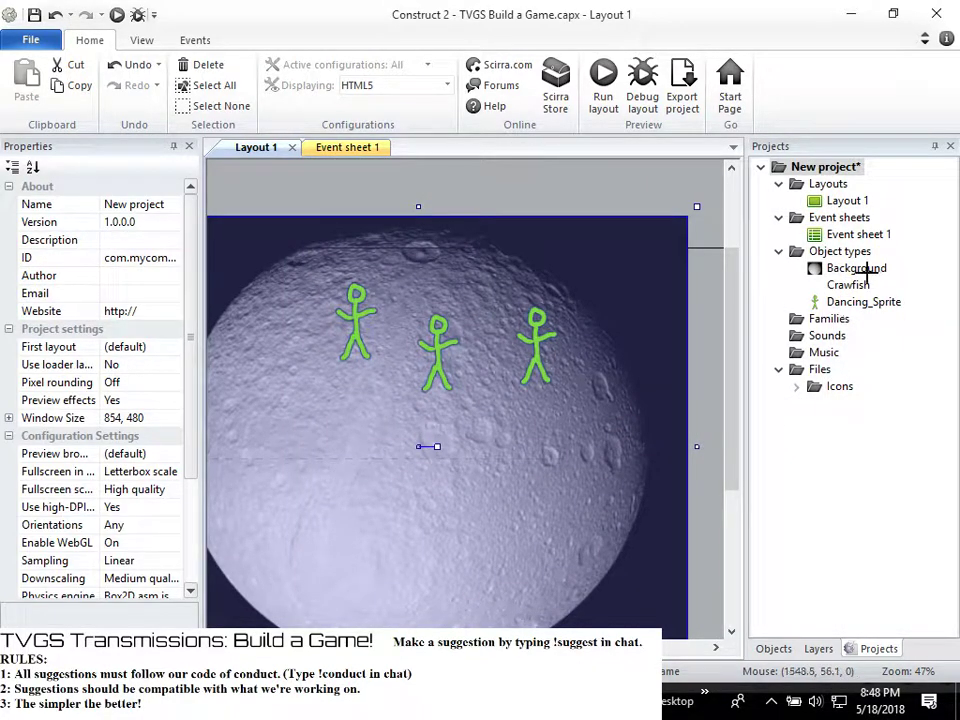
Load Blue-lobster2.png from the Desktop as the Crawfish sprite's image and close the image editor
left_click(849, 285)
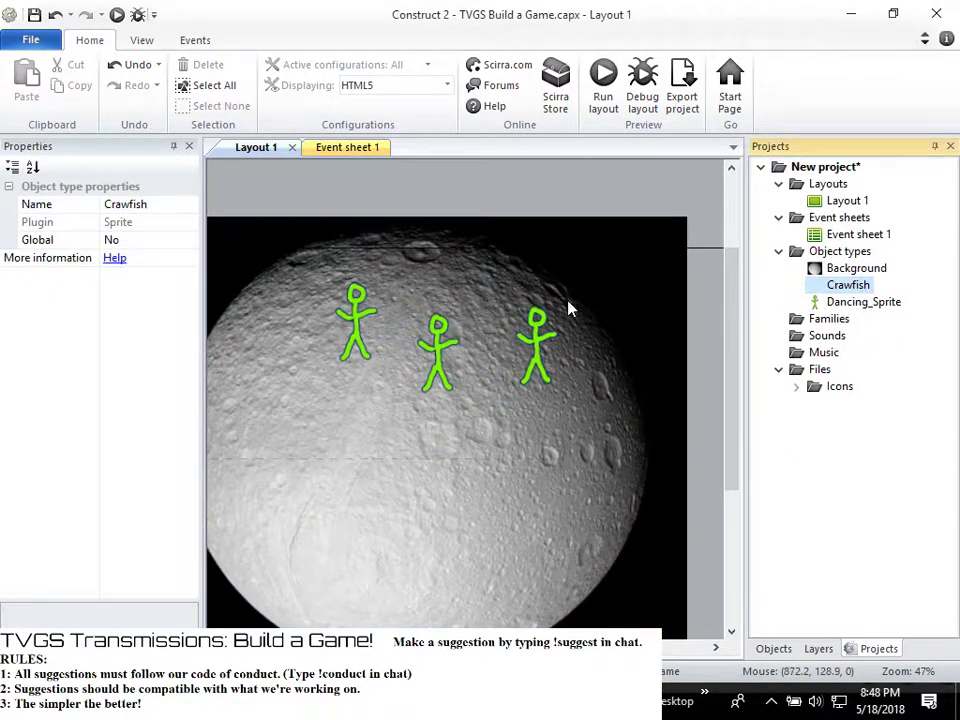
double_click(828, 288)
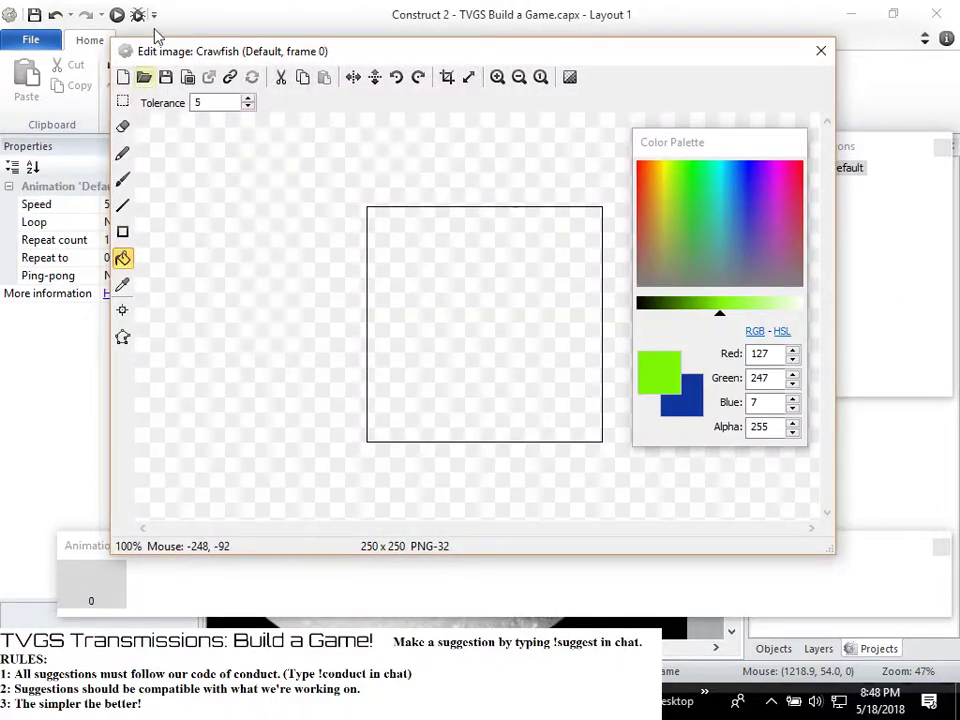
left_click(144, 77)
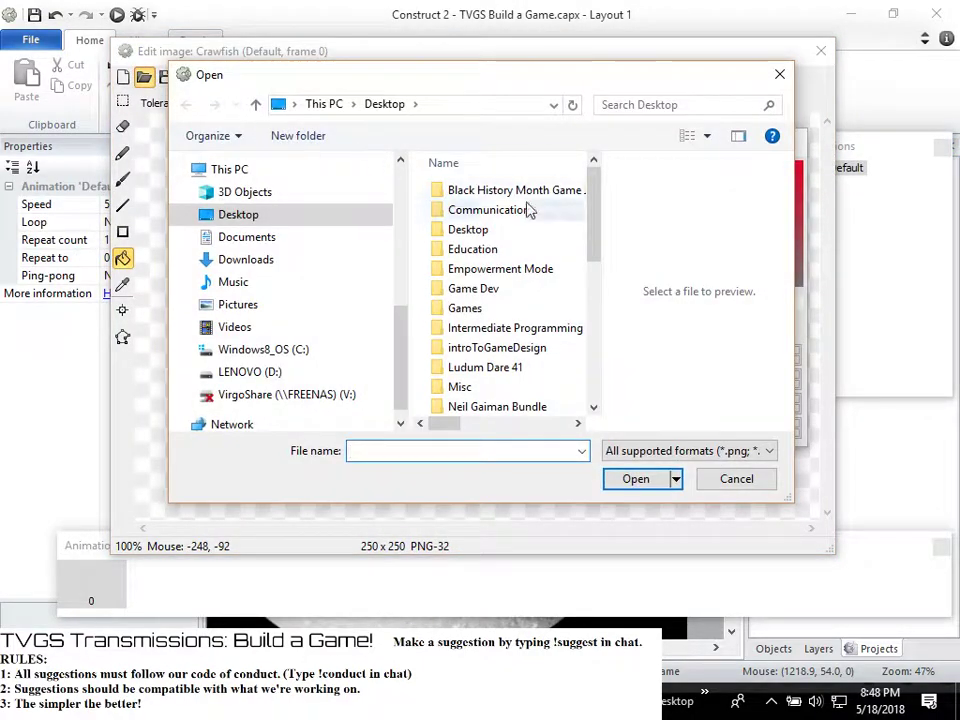
scroll(560, 230, "down", 5)
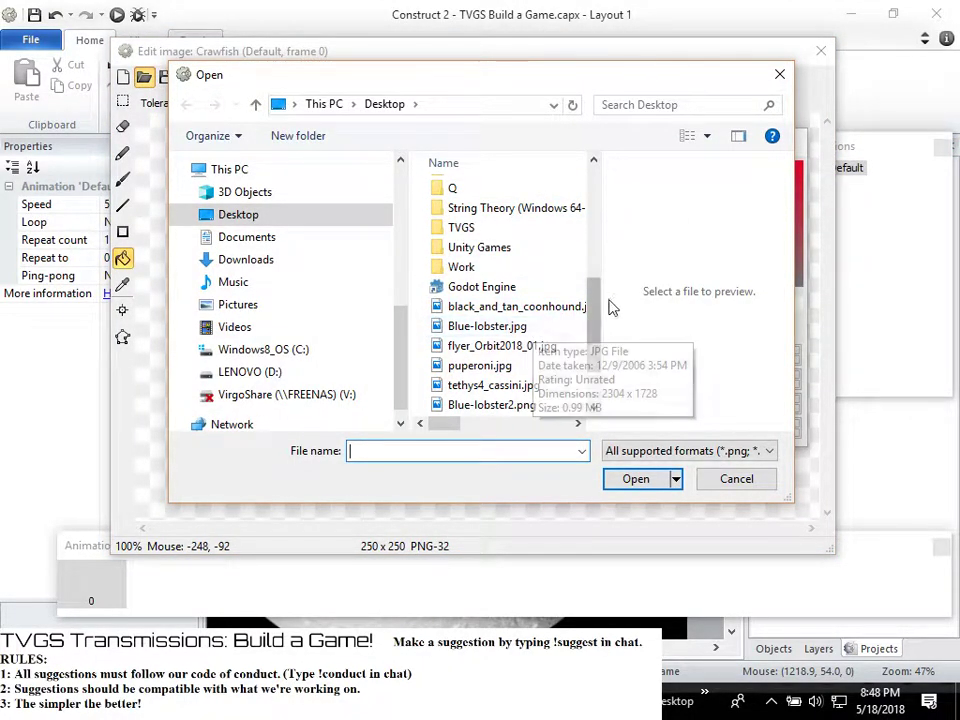
left_click_drag(602, 322, 604, 369)
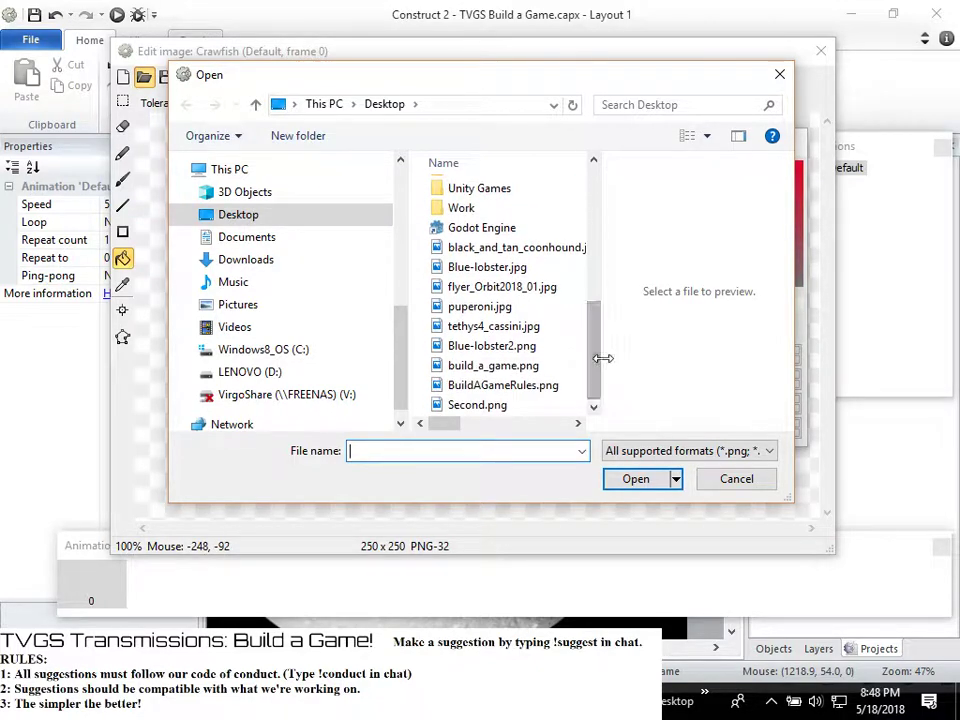
left_click(550, 327)
left_click(553, 346)
left_click(635, 479)
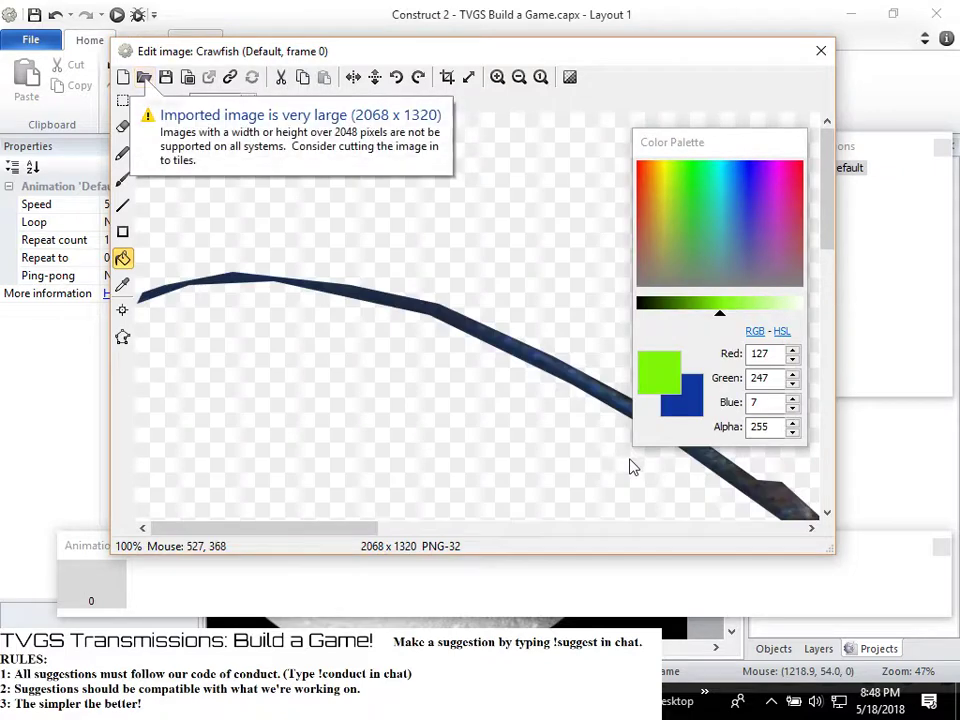
left_click(818, 51)
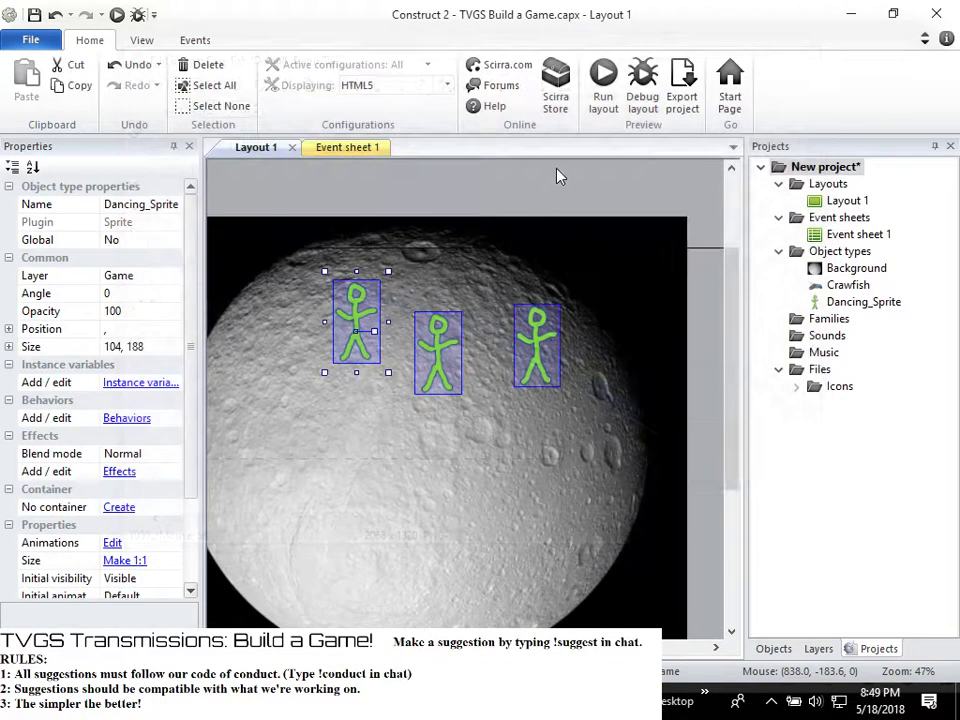
Place an instance of the Crawfish sprite over the moon background in Layout 1, at about 275, 317
left_click_drag(810, 288, 313, 393)
scroll(488, 345, "down", 1)
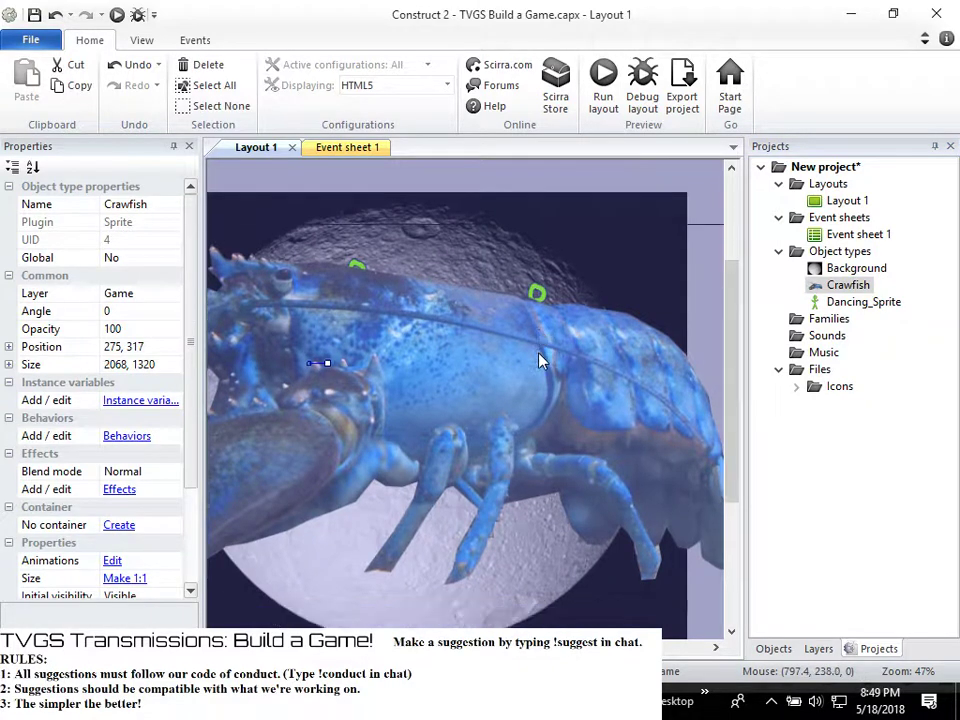
scroll(541, 349, "down", 3, "ctrl")
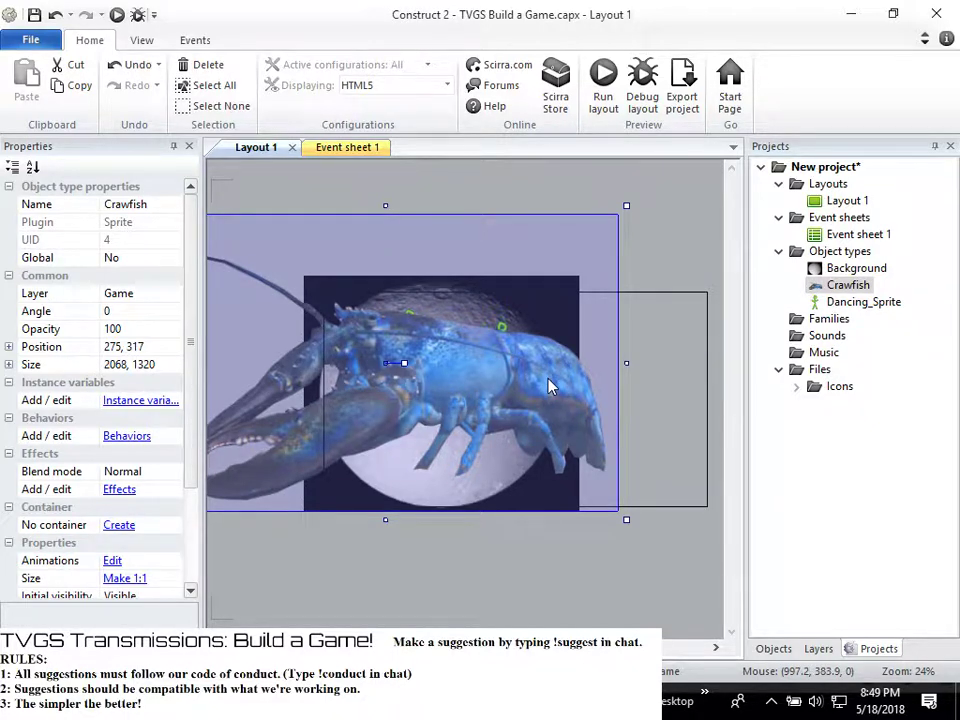
double_click(822, 286)
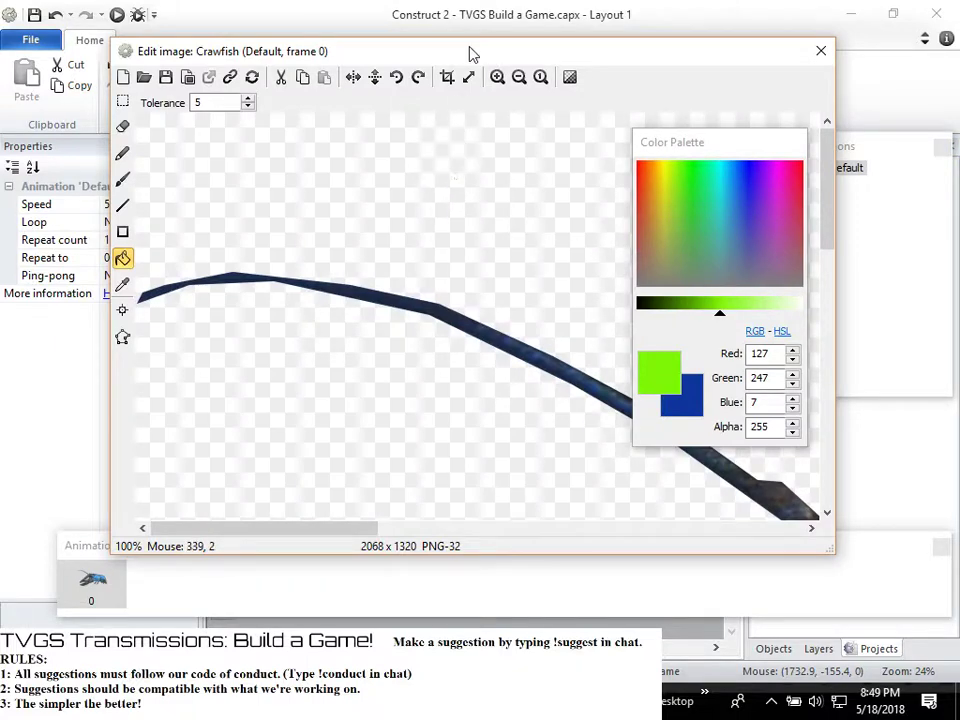
left_click(469, 79)
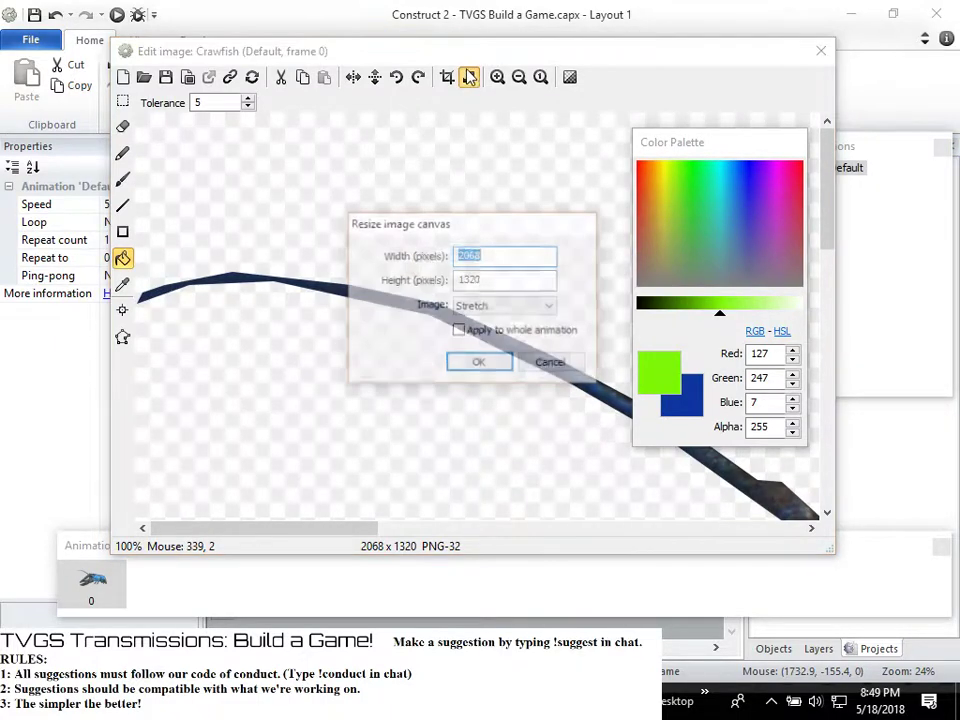
left_click(481, 364)
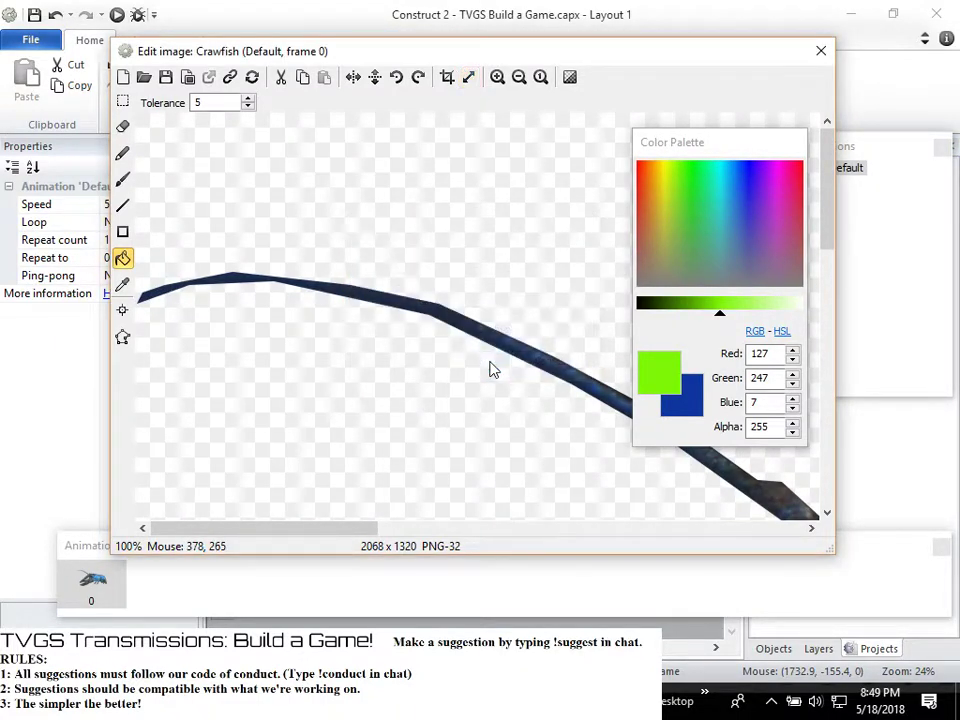
left_click(822, 51)
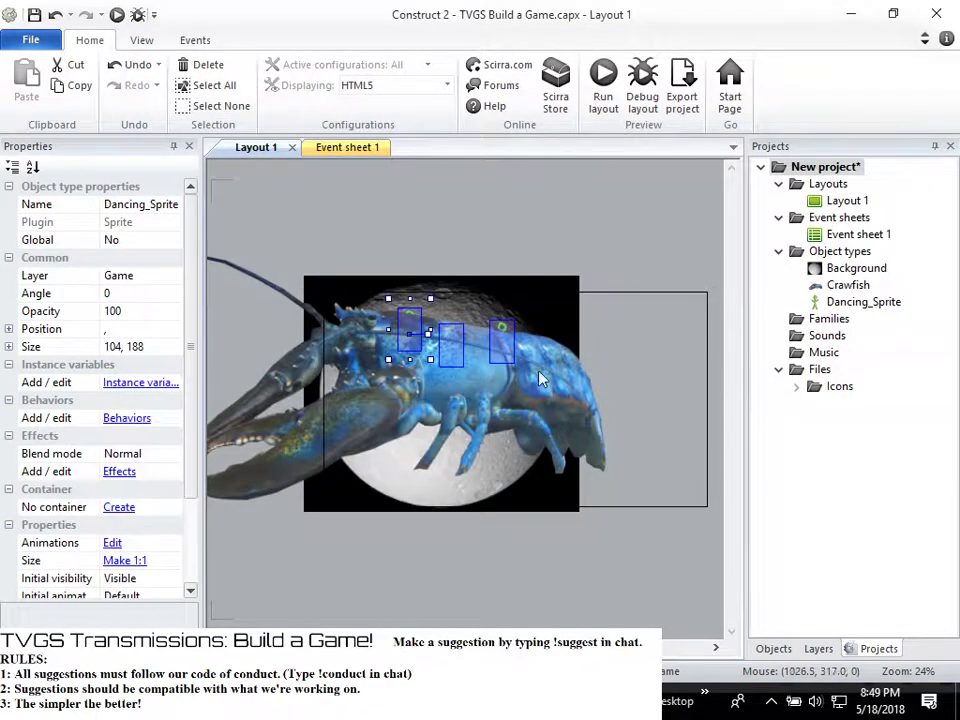
Delete the Crawfish instance from Layout 1 and crop the transparent margins off the Crawfish sprite's image
left_click(286, 471)
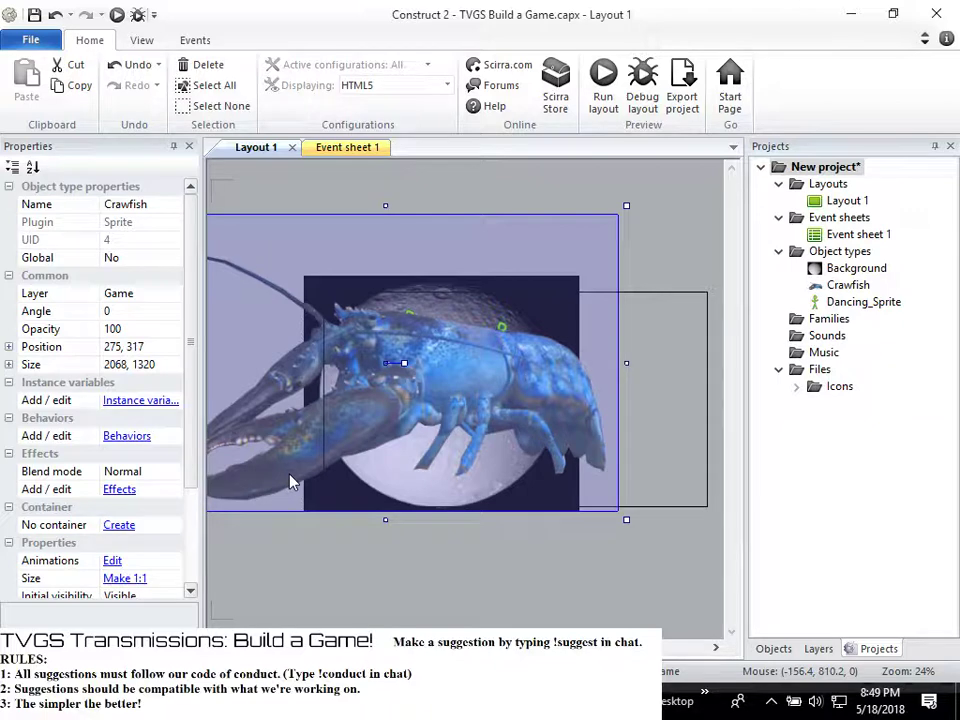
key("Delete")
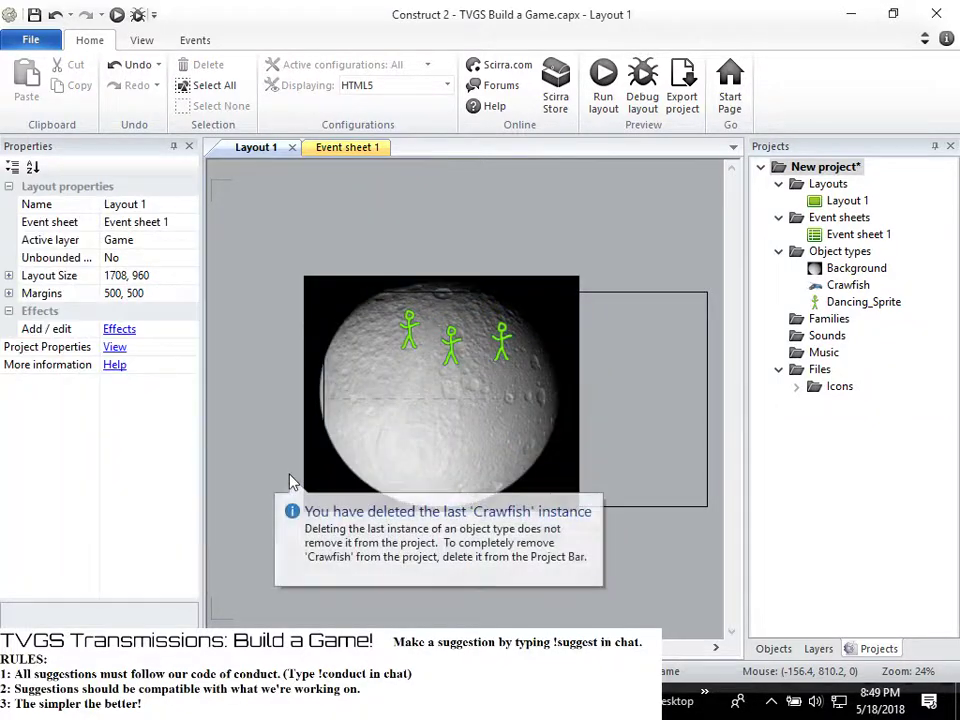
double_click(848, 285)
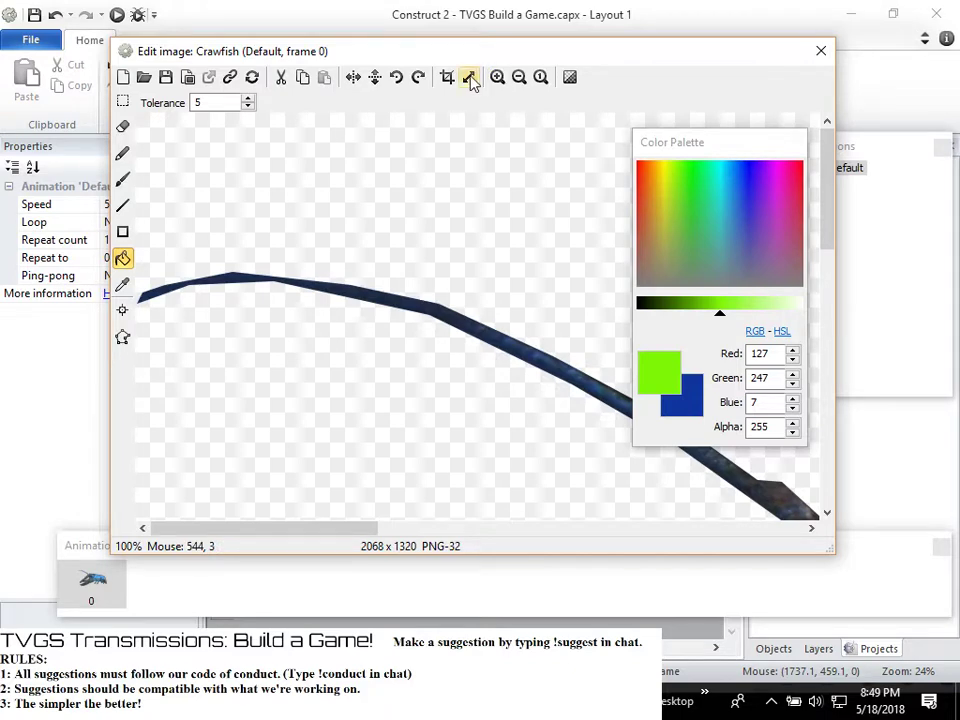
left_click(469, 78)
left_click(551, 362)
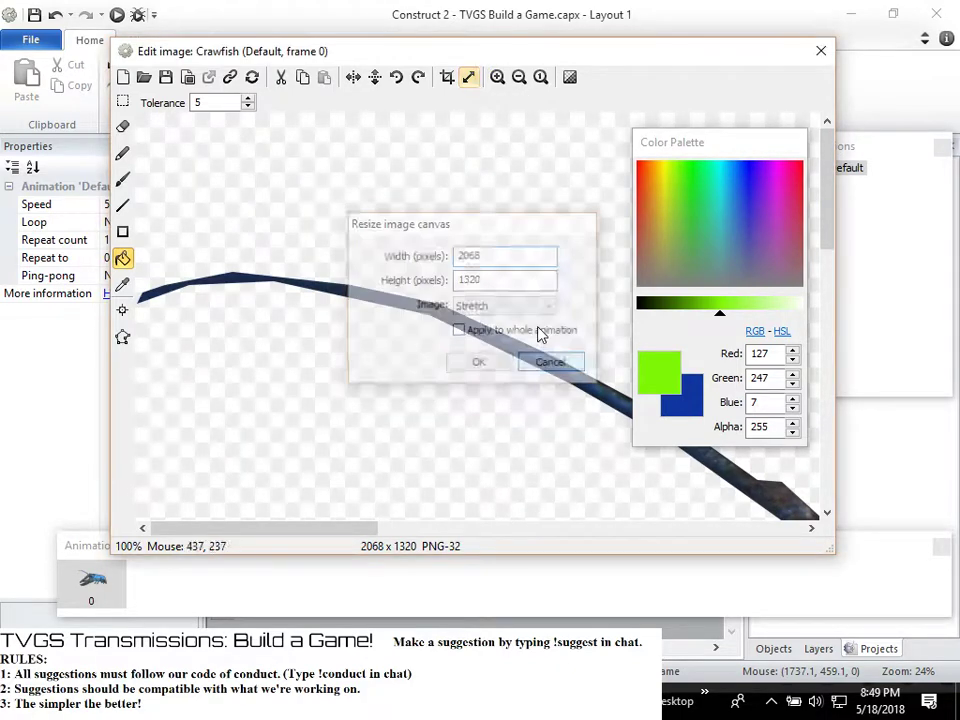
left_click(447, 77)
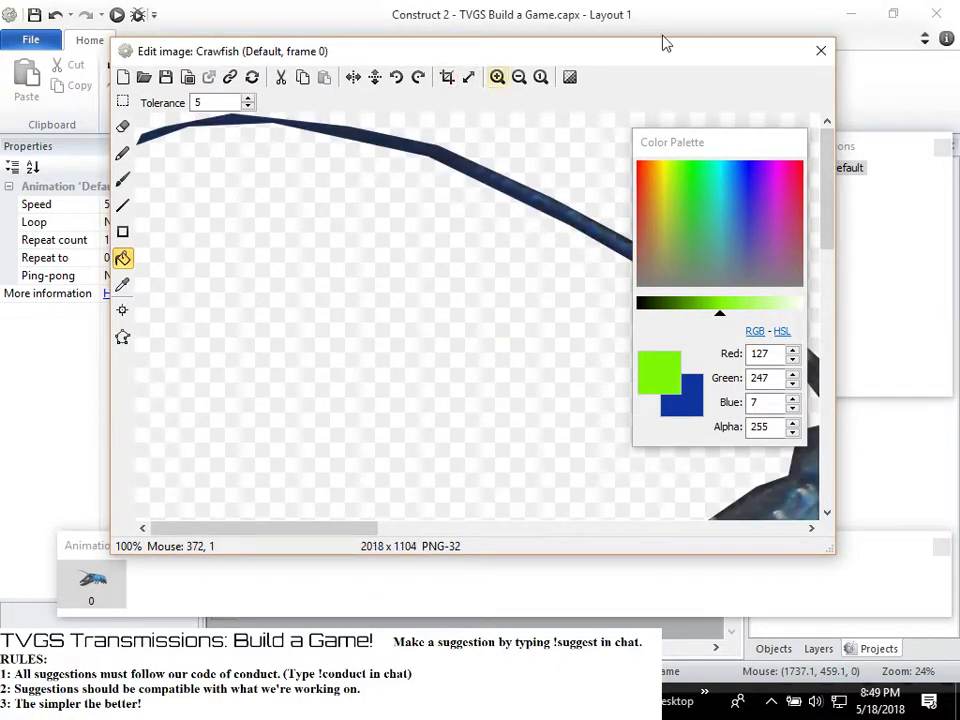
left_click(821, 50)
Place a new Crawfish instance in Layout 1, scale it to about 1583 × 954 and move it to about 562, -33
left_click_drag(840, 285, 450, 244)
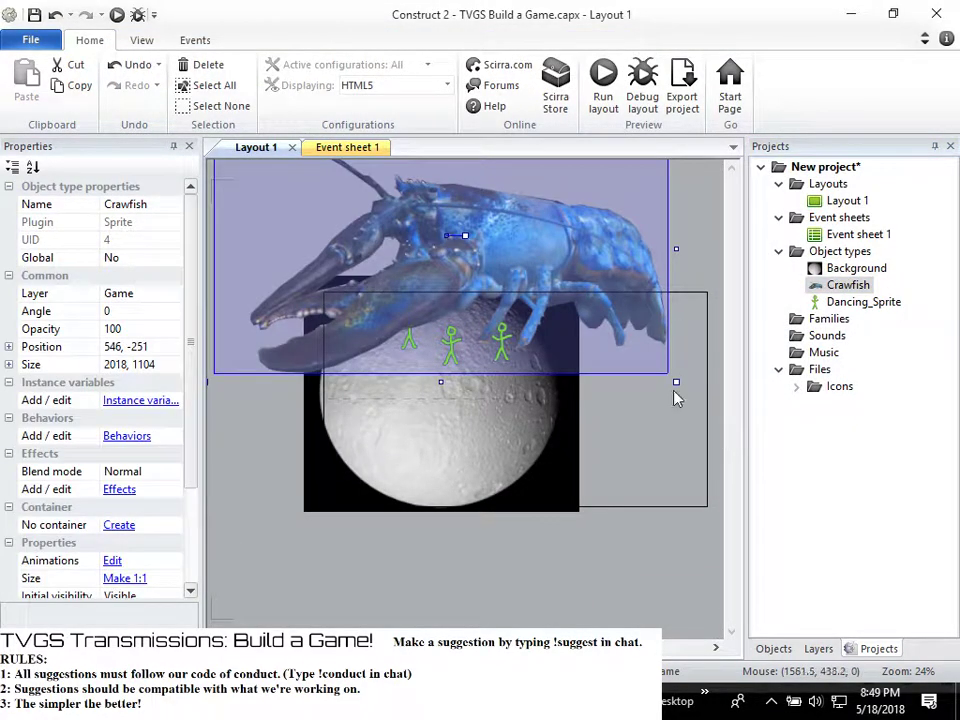
left_click_drag(676, 382, 579, 362)
left_click_drag(460, 233, 492, 450)
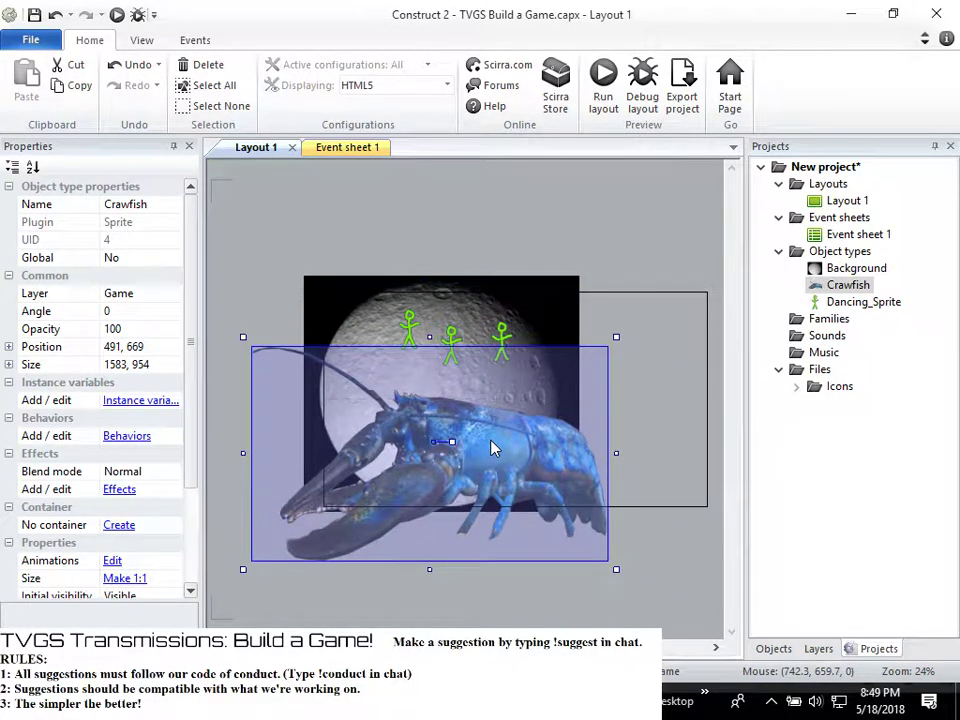
left_click_drag(492, 449, 509, 289)
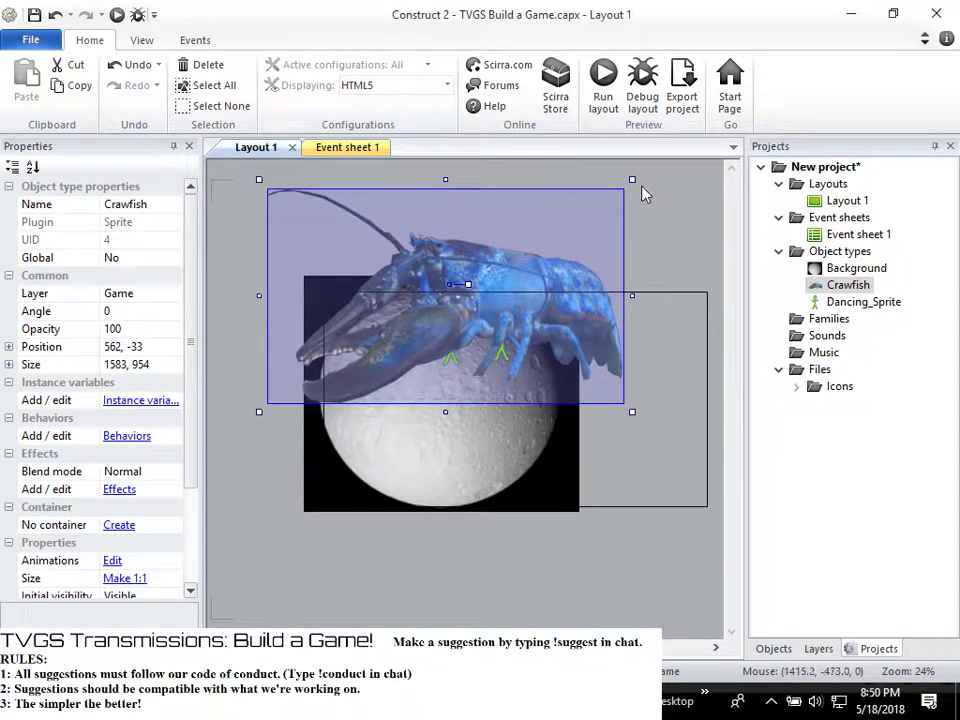
Shrink the Crawfish instance to about 830 × 419 and move it just above the moon background, at about 930, -312
left_click_drag(634, 182, 521, 258)
left_click_drag(450, 318, 505, 263)
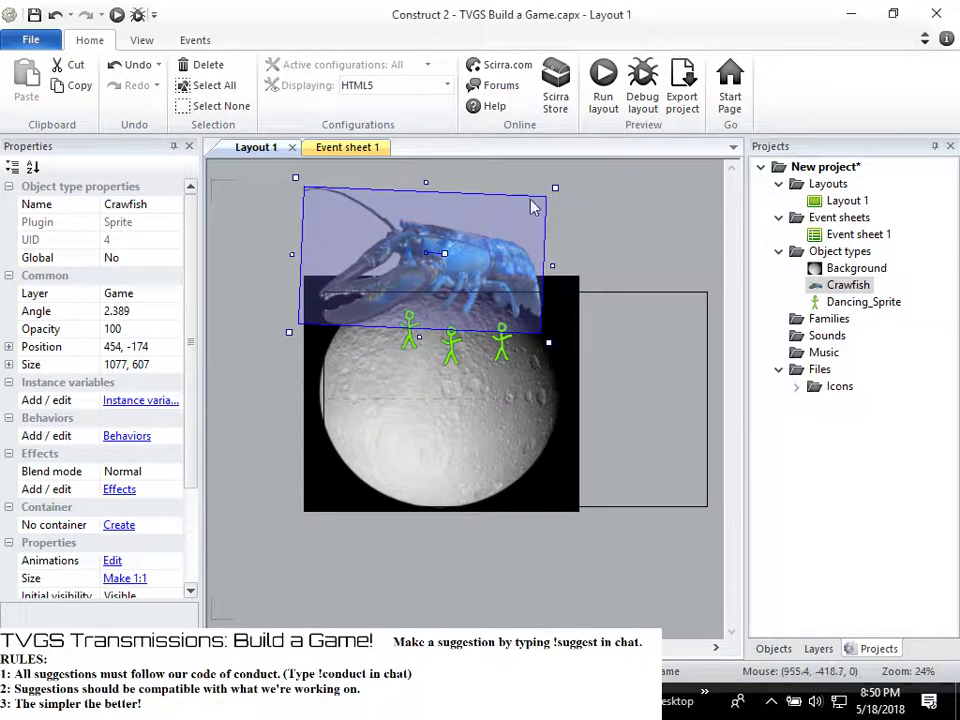
key("ctrl+z")
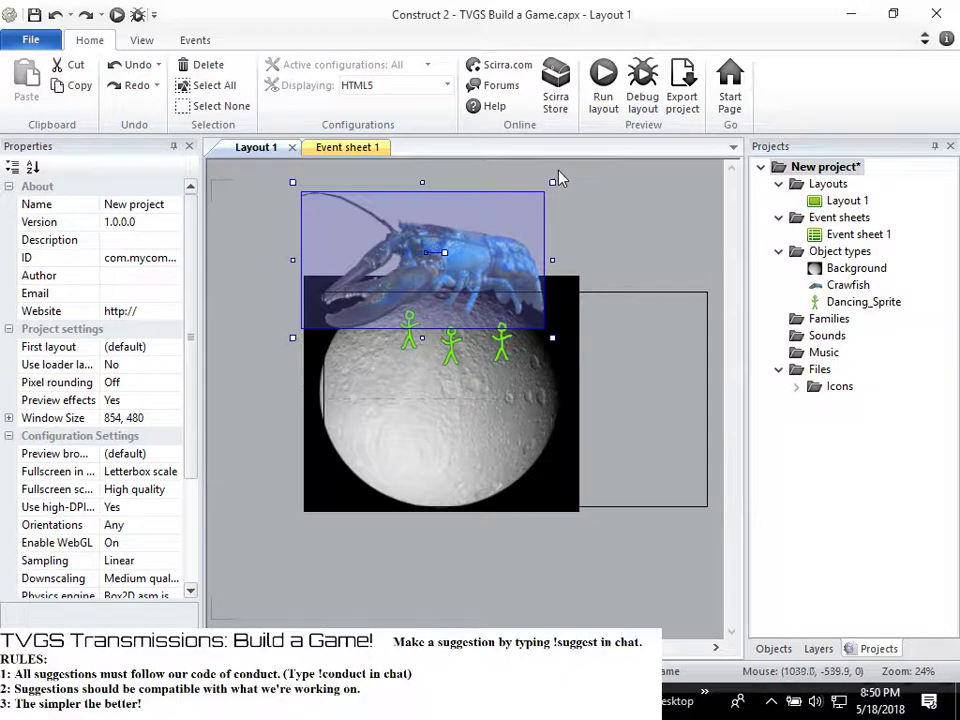
left_click_drag(550, 180, 497, 224)
left_click_drag(458, 259, 613, 190)
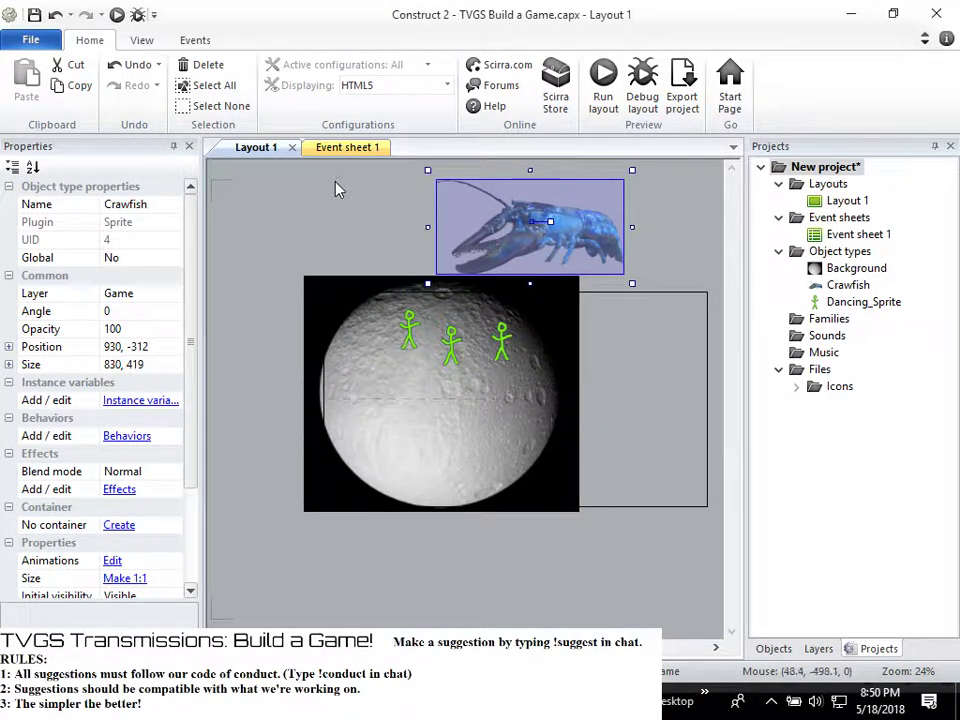
Insert a Mouse input object into the project, keeping the default name
right_click(622, 362)
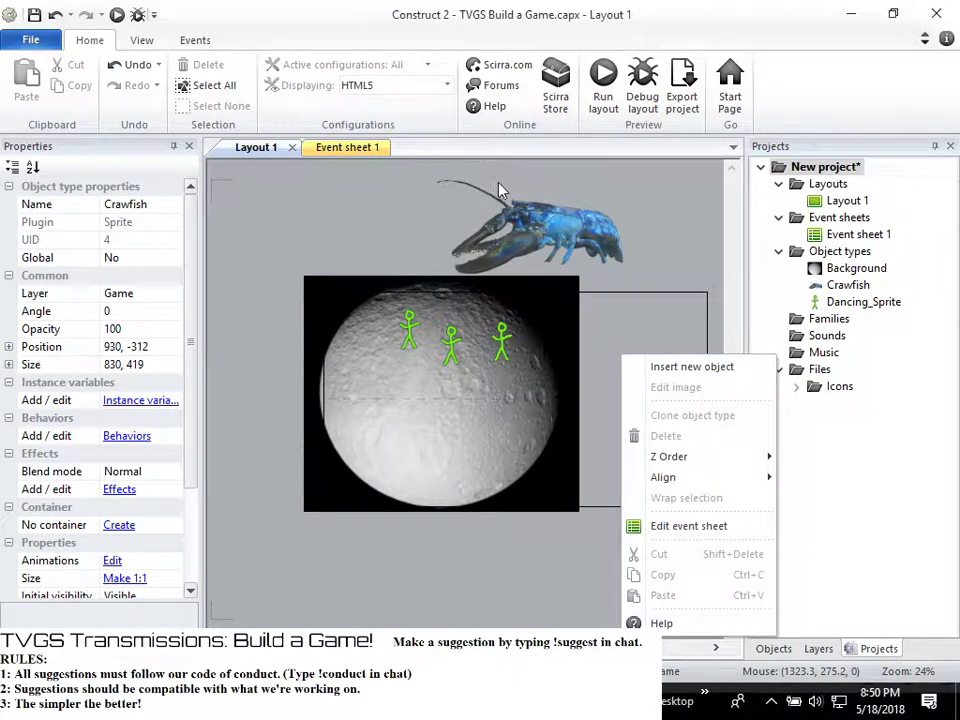
left_click(682, 366)
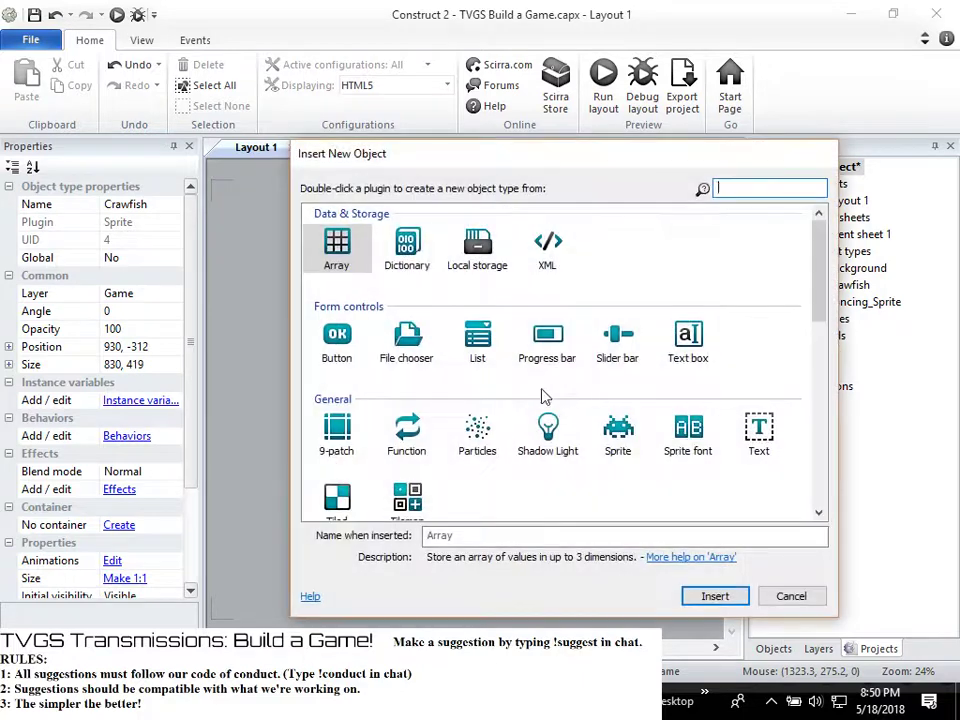
scroll(622, 388, "down", 6)
scroll(439, 386, "up", 3)
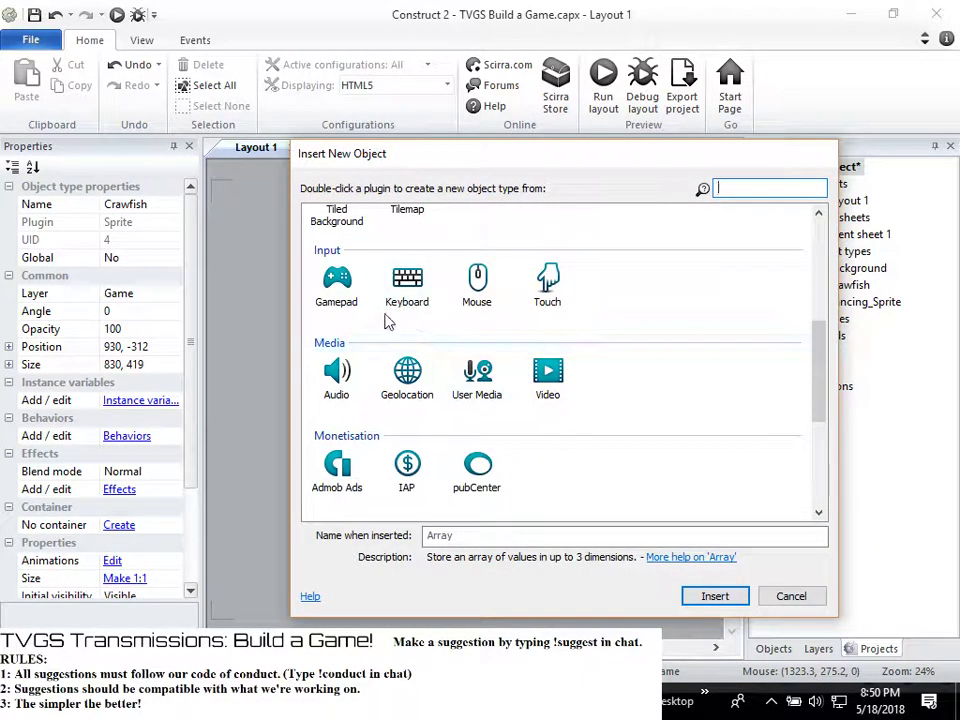
left_click(473, 294)
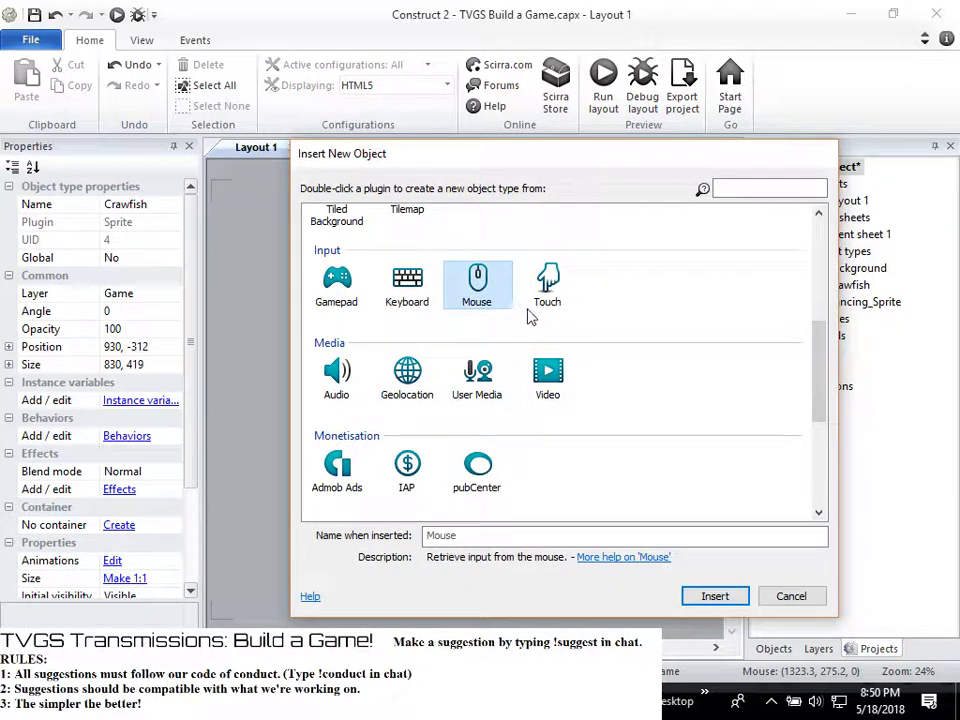
left_click(549, 280)
left_click(474, 280)
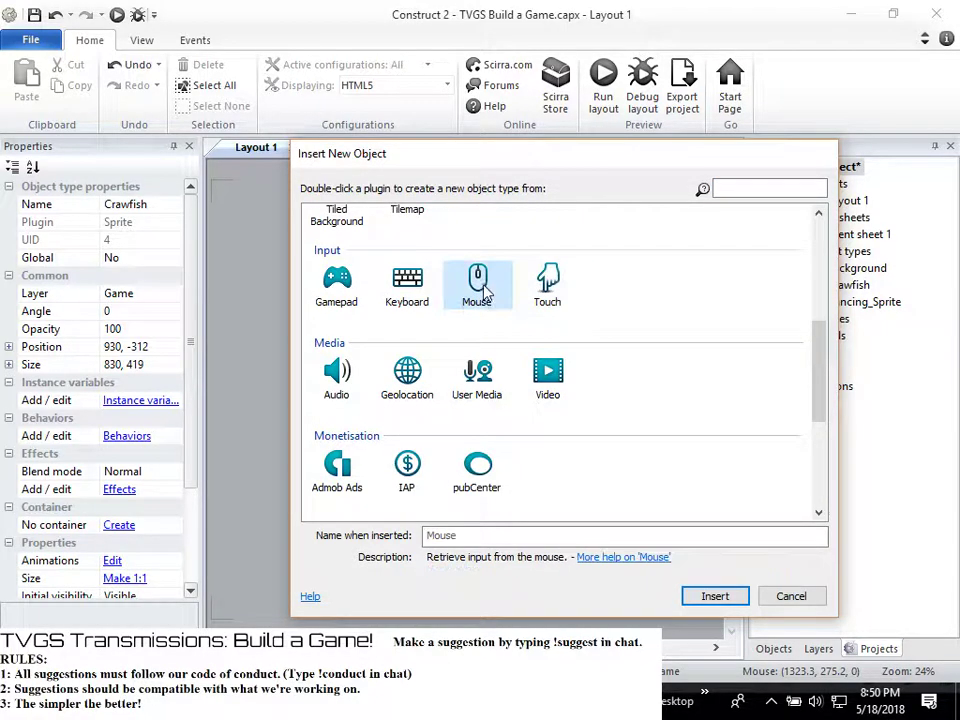
left_click(718, 597)
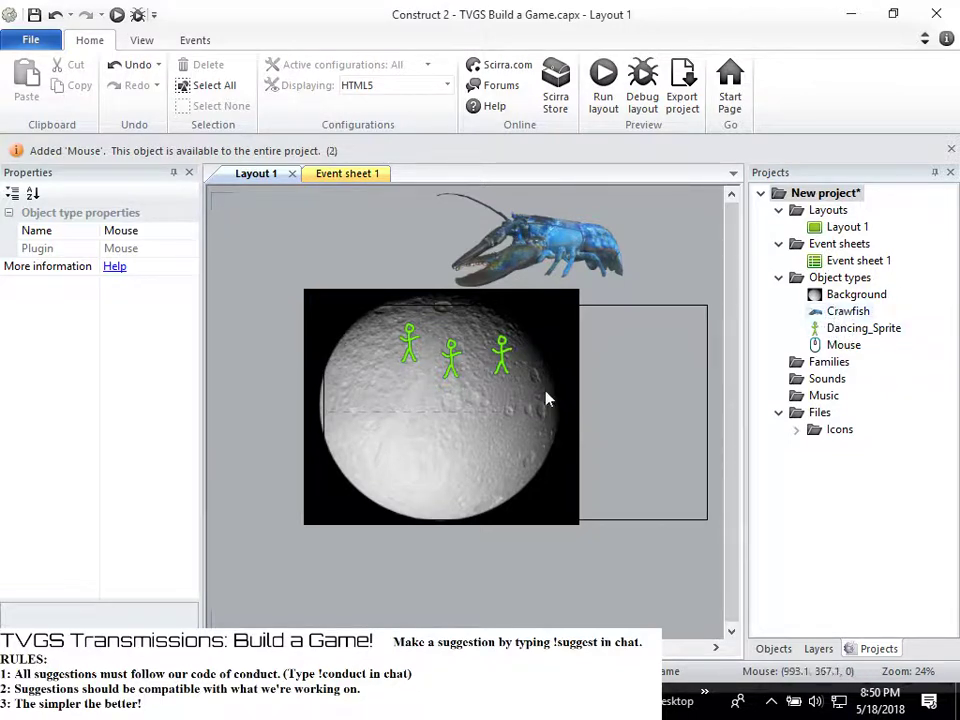
Insert a Touch input object into the project, keeping the default name
right_click(651, 241)
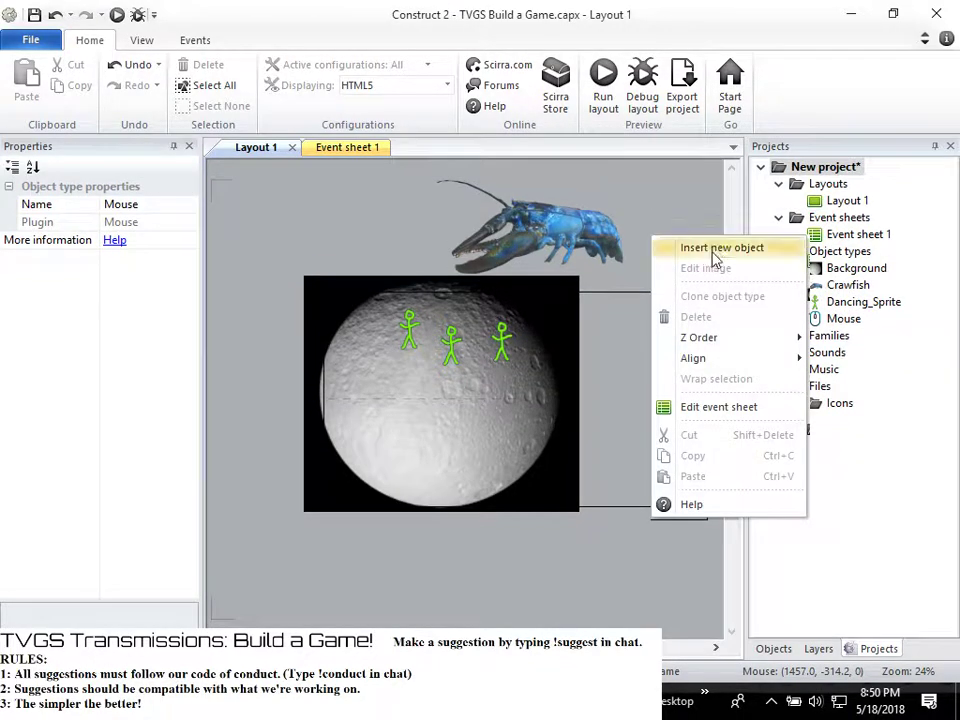
left_click(710, 247)
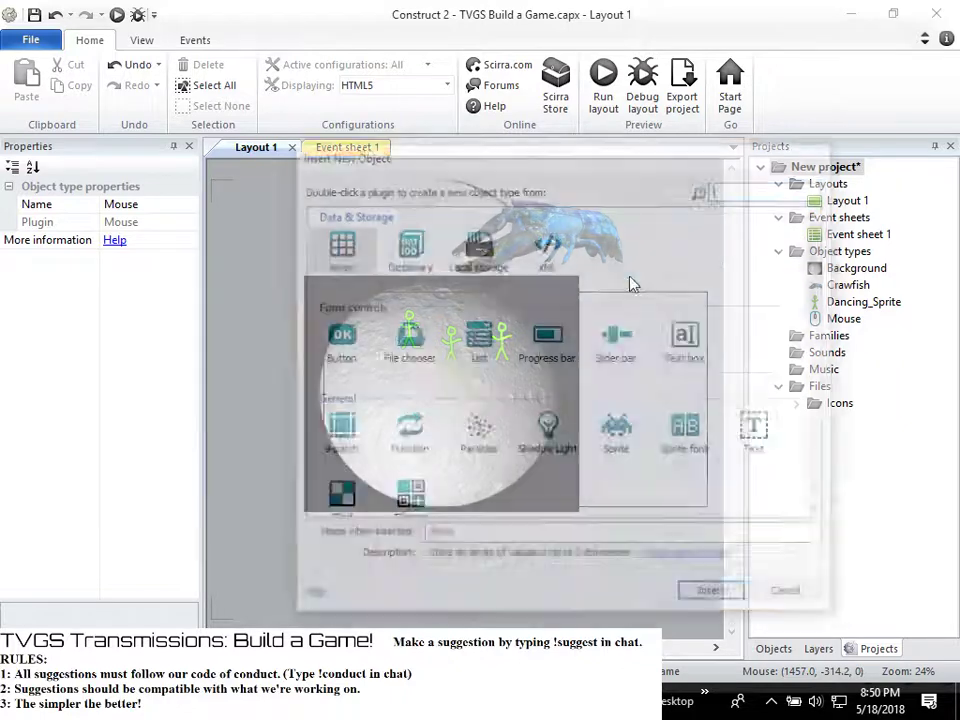
scroll(640, 400, "down", 3)
left_click(490, 398)
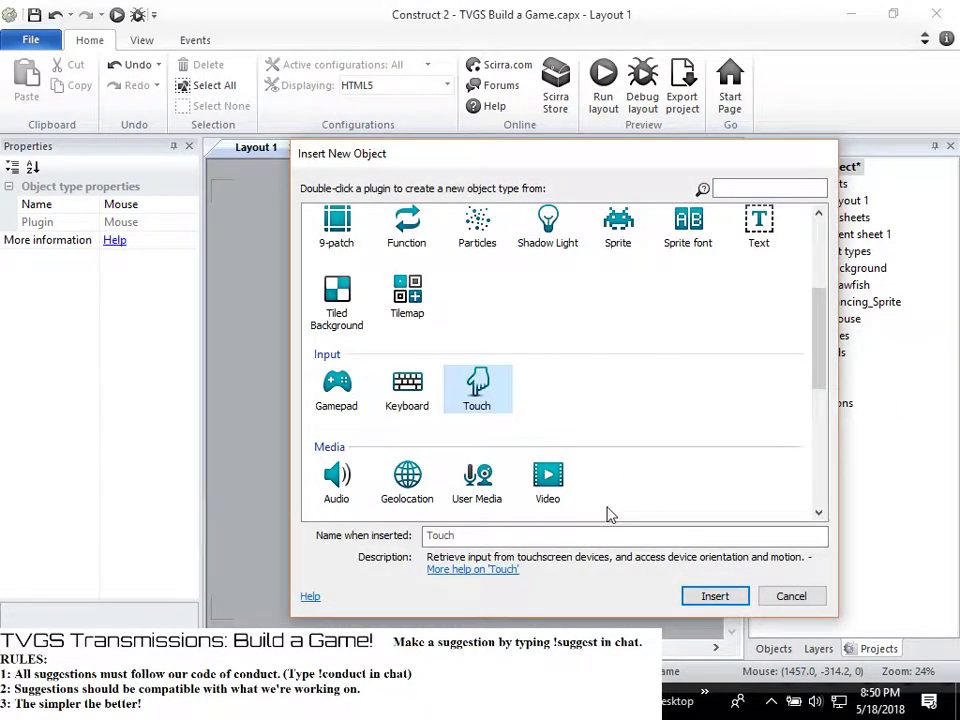
left_click(713, 594)
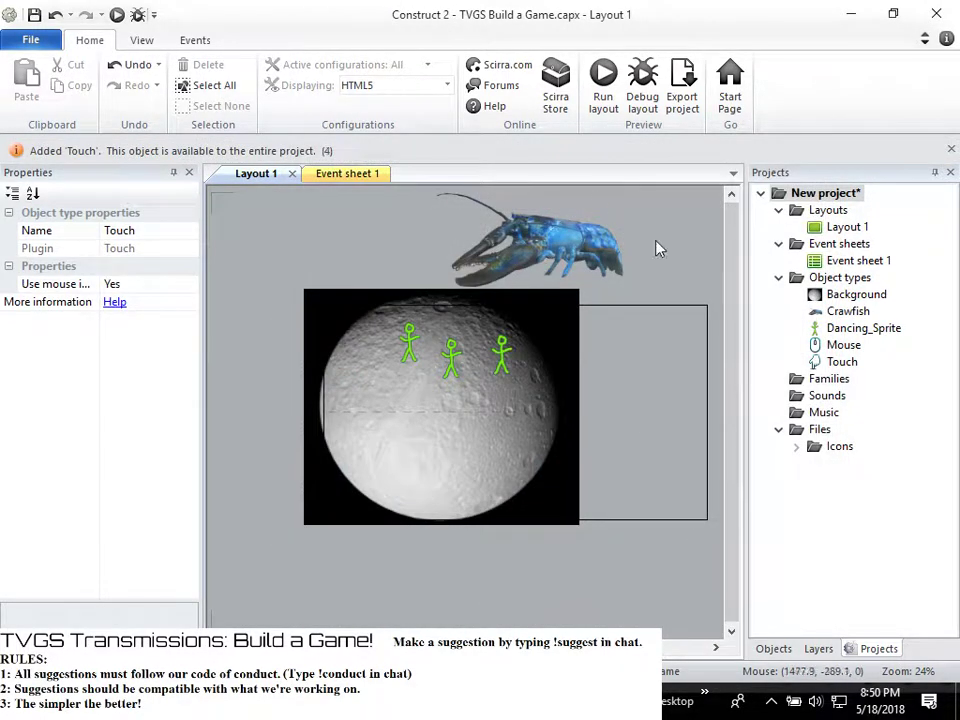
left_click(346, 174)
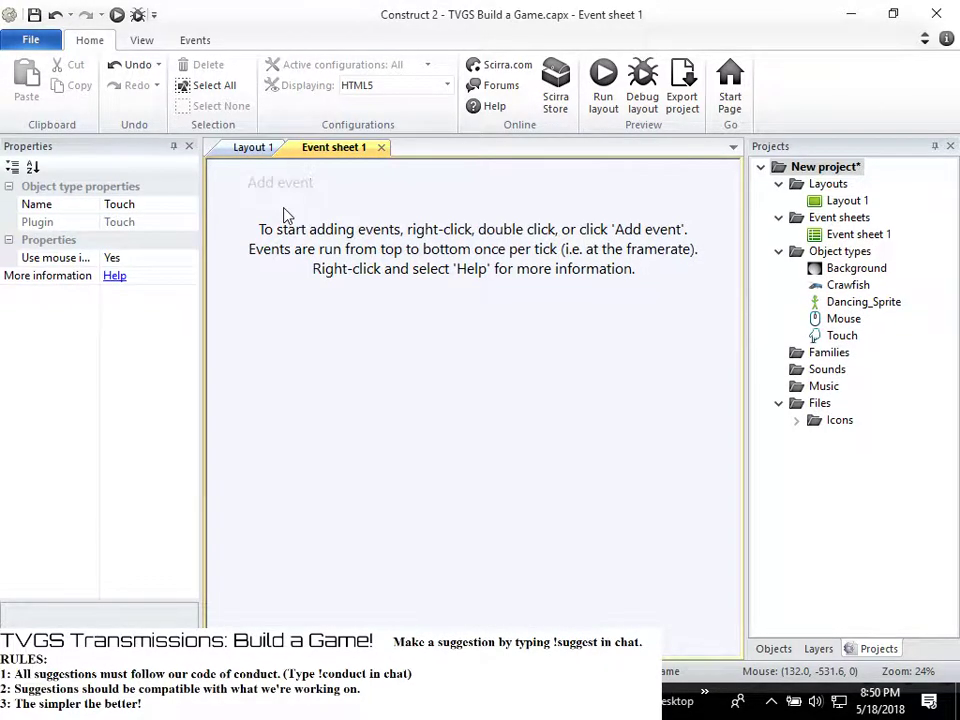
left_click(281, 204)
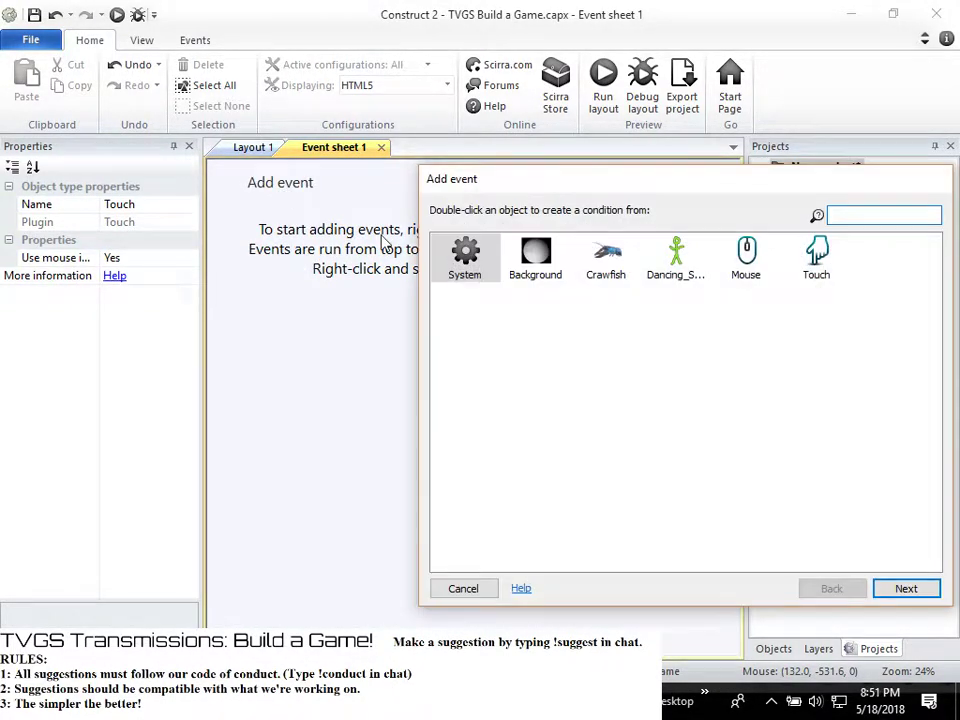
left_click_drag(625, 190, 485, 200)
left_click(592, 272)
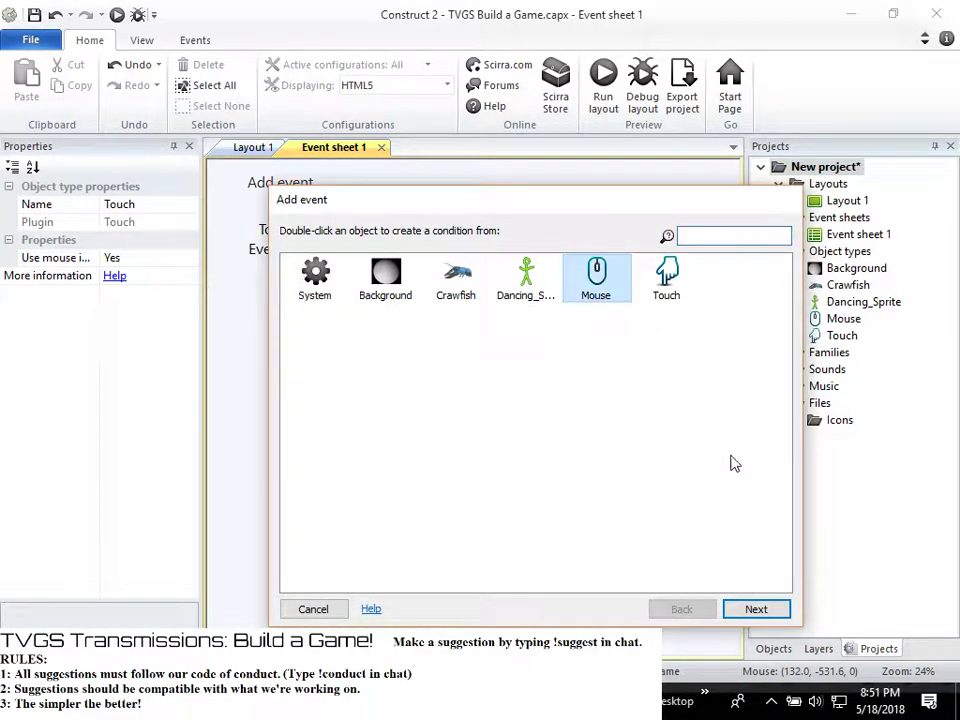
left_click(750, 605)
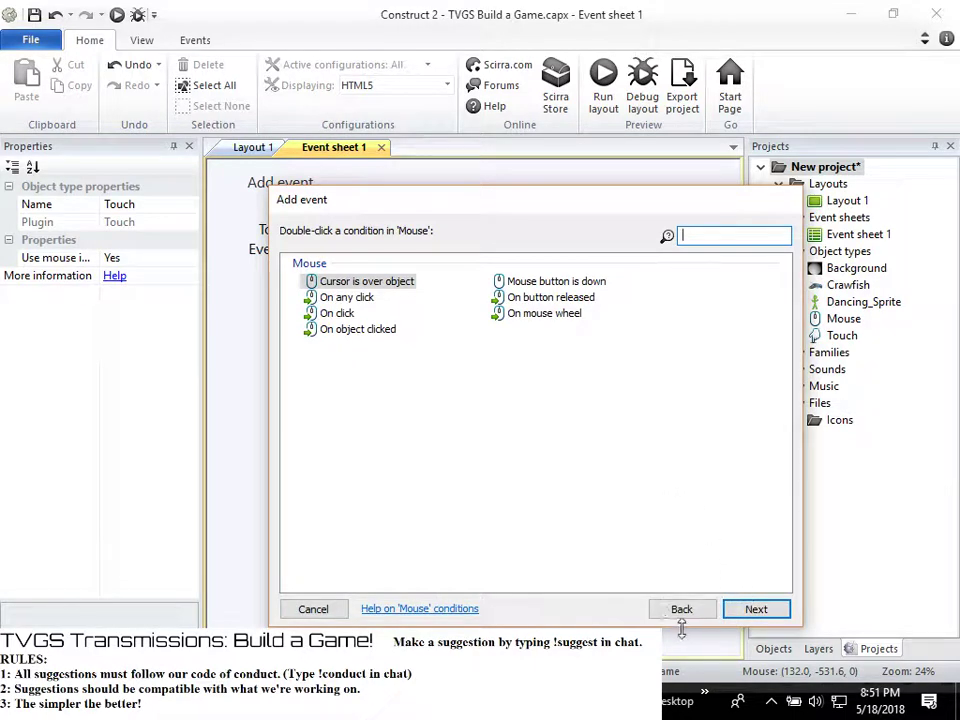
left_click(313, 609)
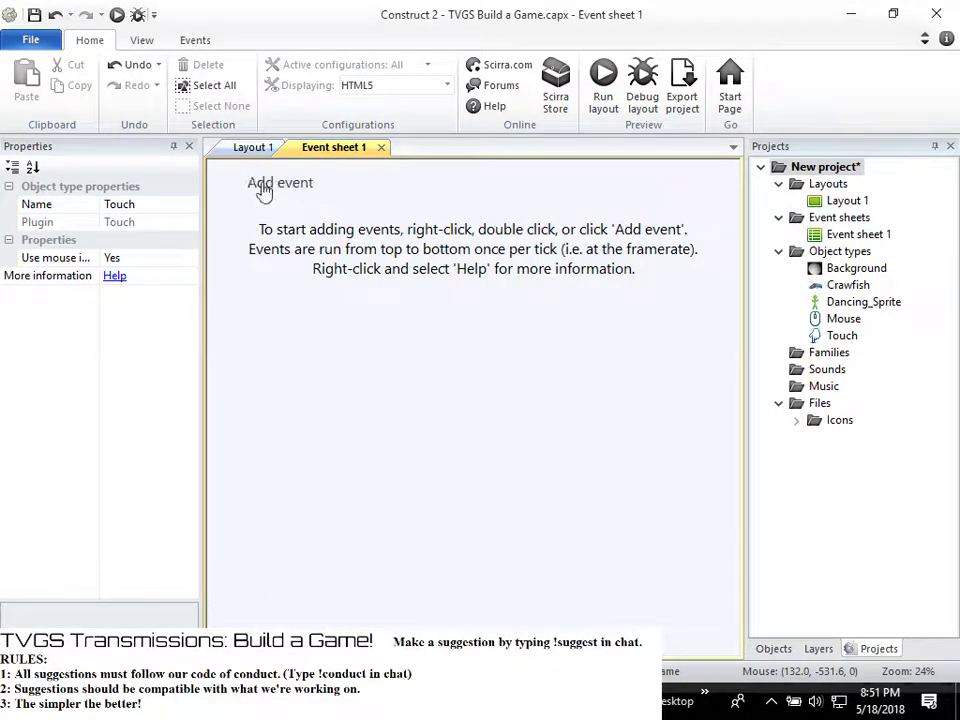
left_click(249, 150)
Add the Drag & Drop behavior to the Crawfish sprite in Layout 1
left_click(455, 200)
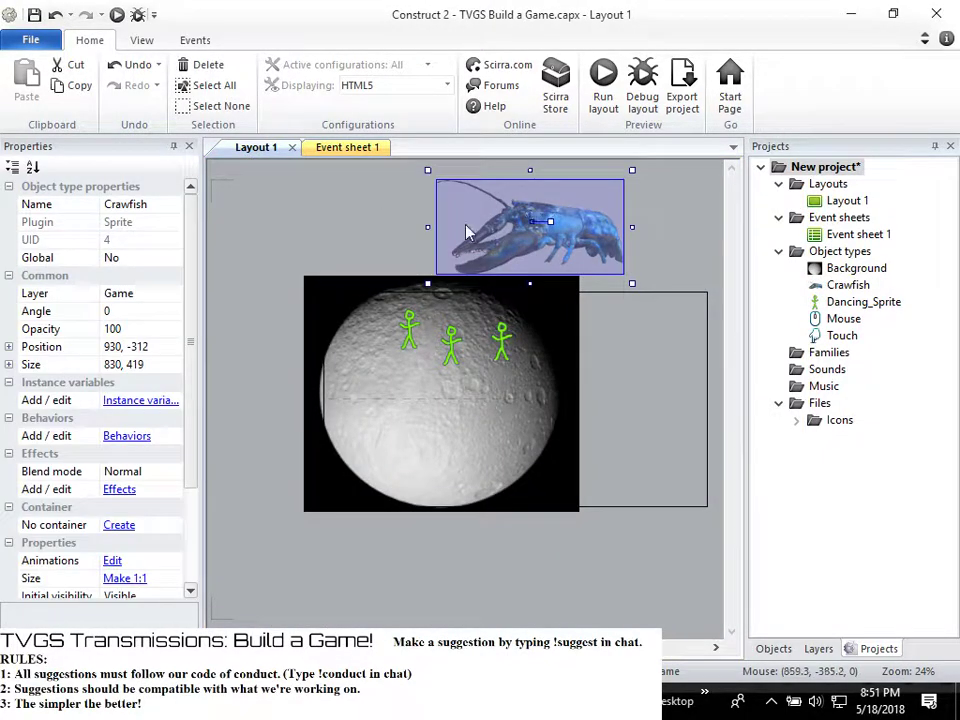
left_click(126, 437)
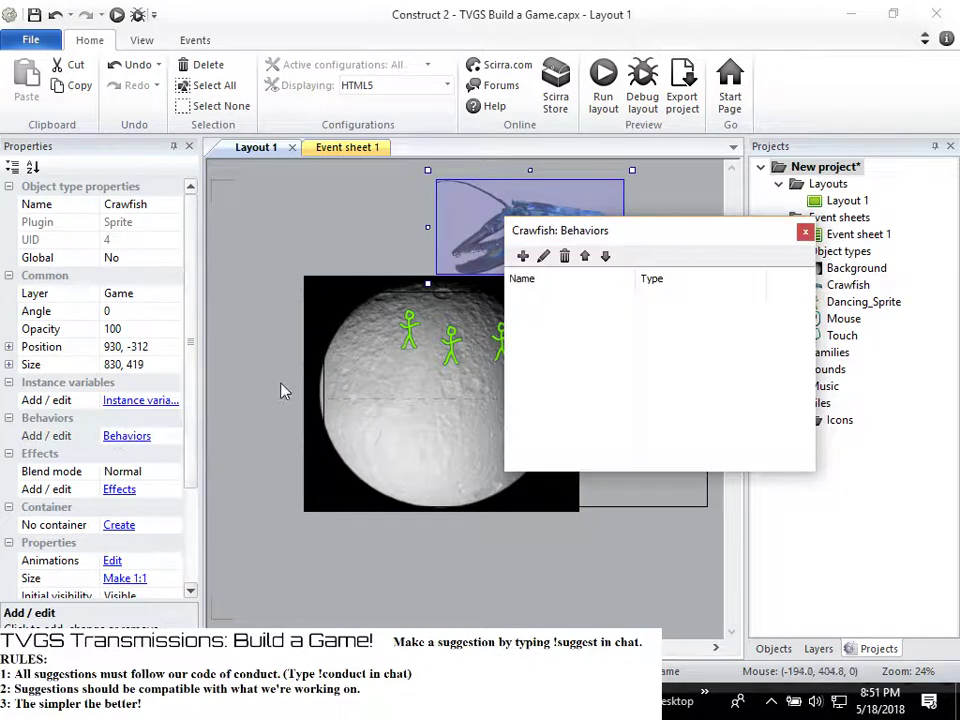
left_click(522, 256)
scroll(790, 380, "down", 5)
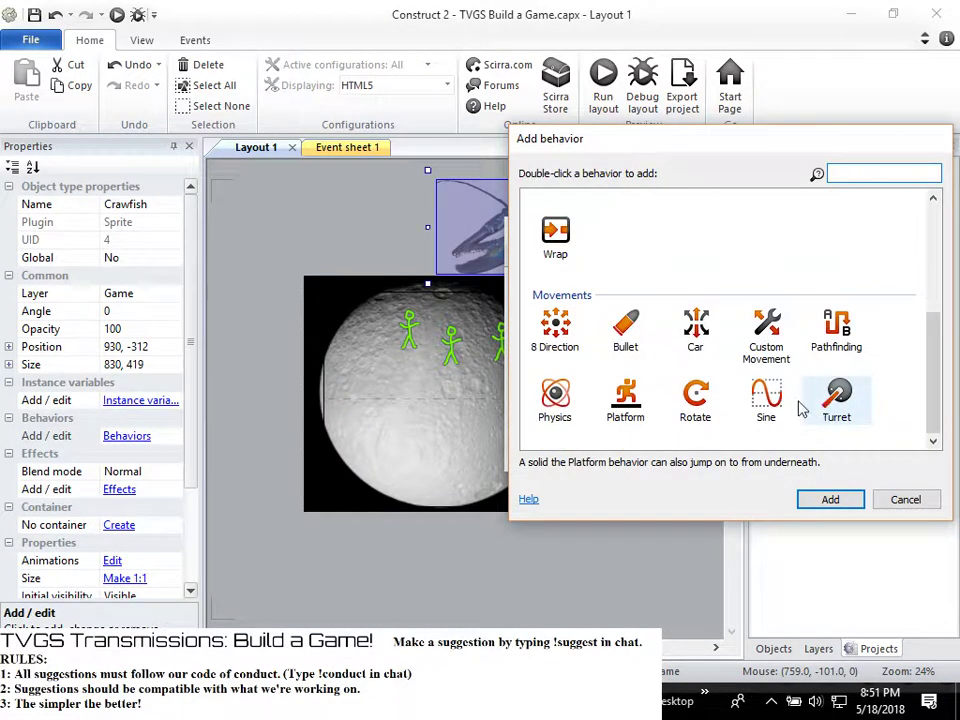
scroll(790, 395, "up", 5)
scroll(846, 396, "down", 5)
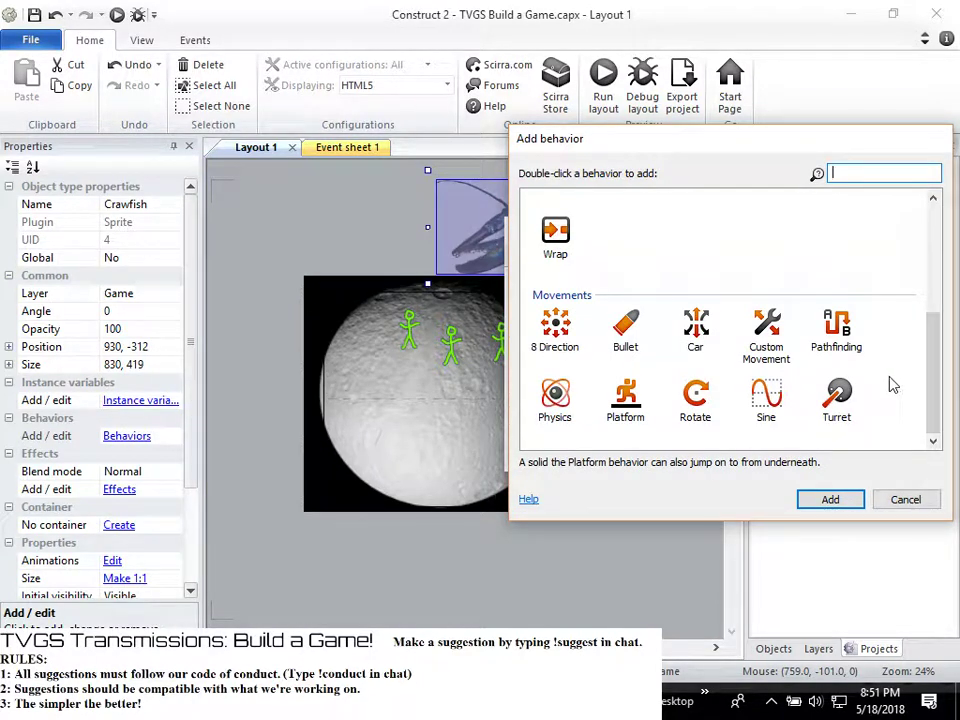
scroll(889, 386, "up", 5)
left_click(765, 320)
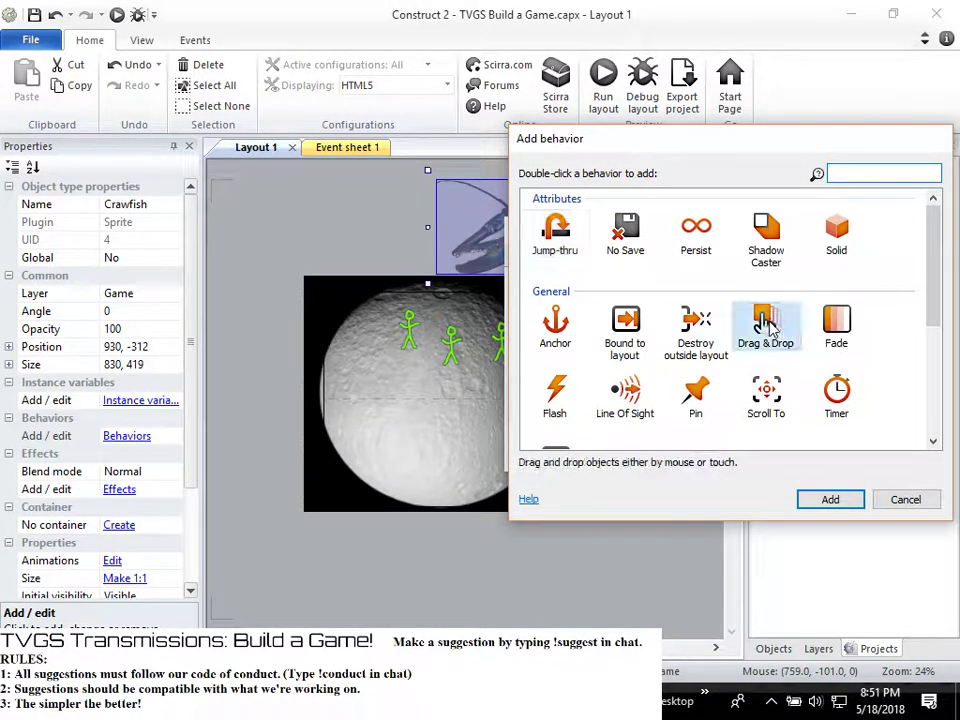
left_click(836, 501)
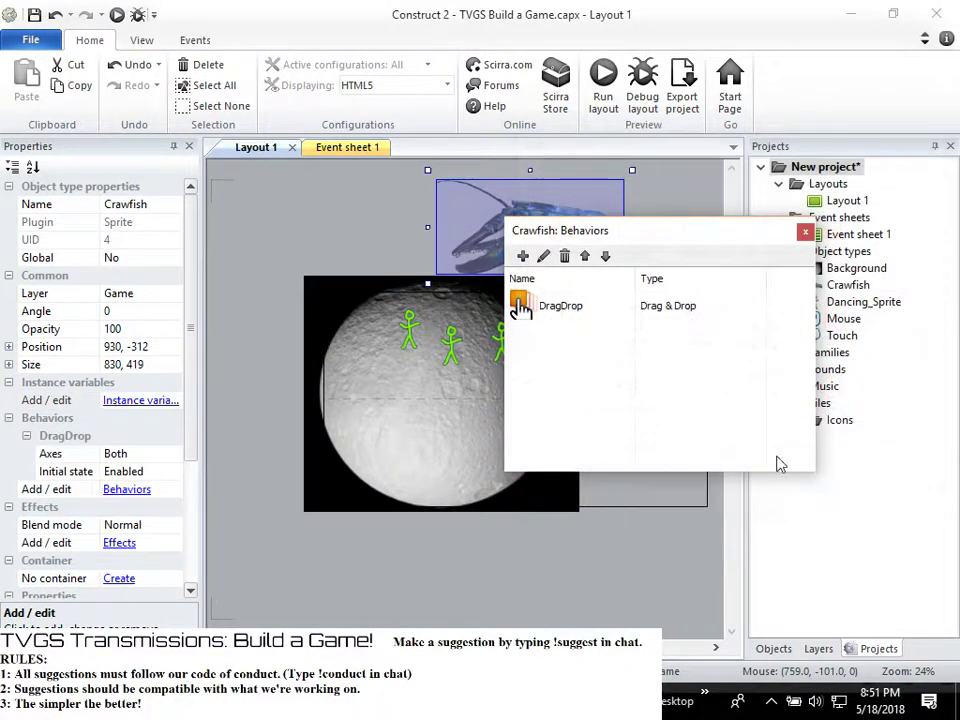
left_click(805, 231)
Move the Crawfish onto the lower part of the moon, at about 483, 616, and preview the layout in the browser
left_click_drag(581, 212, 491, 418)
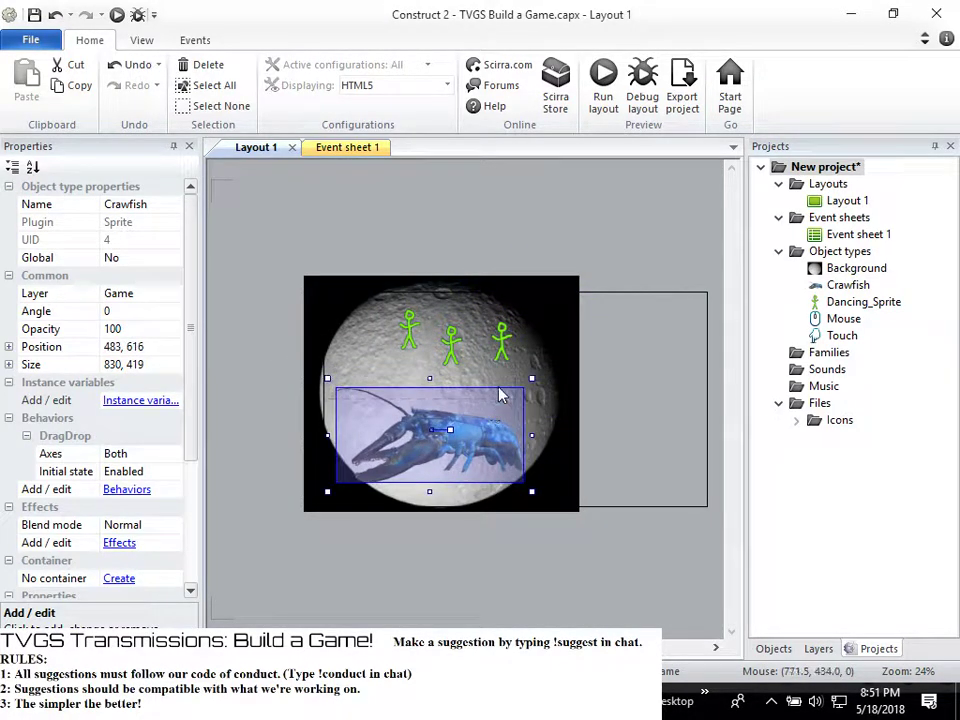
left_click(604, 90)
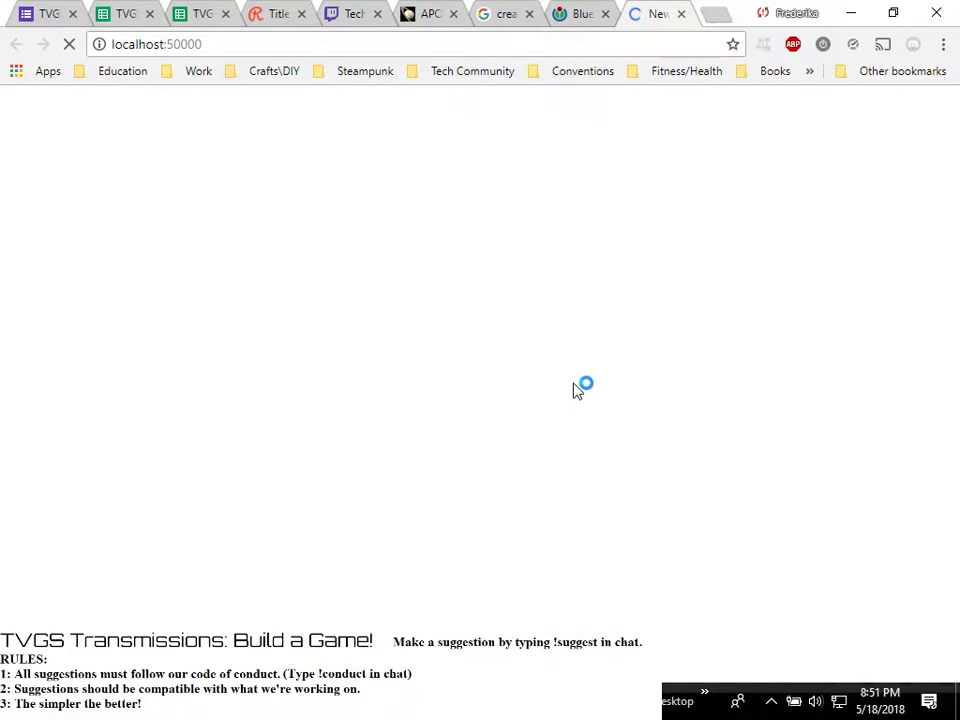
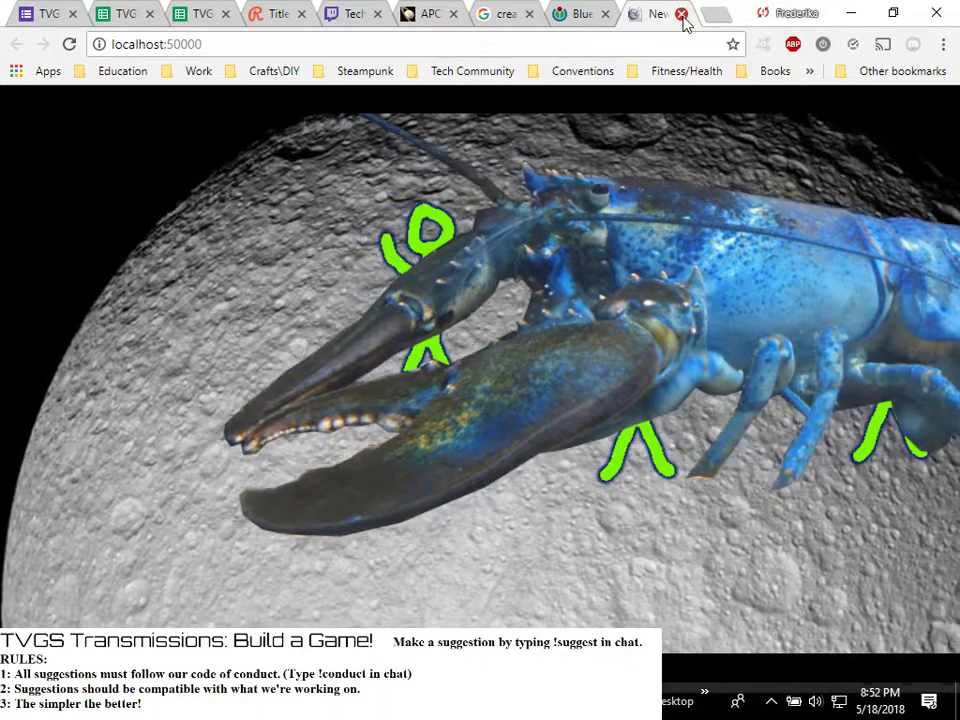
left_click(681, 14)
left_click(851, 13)
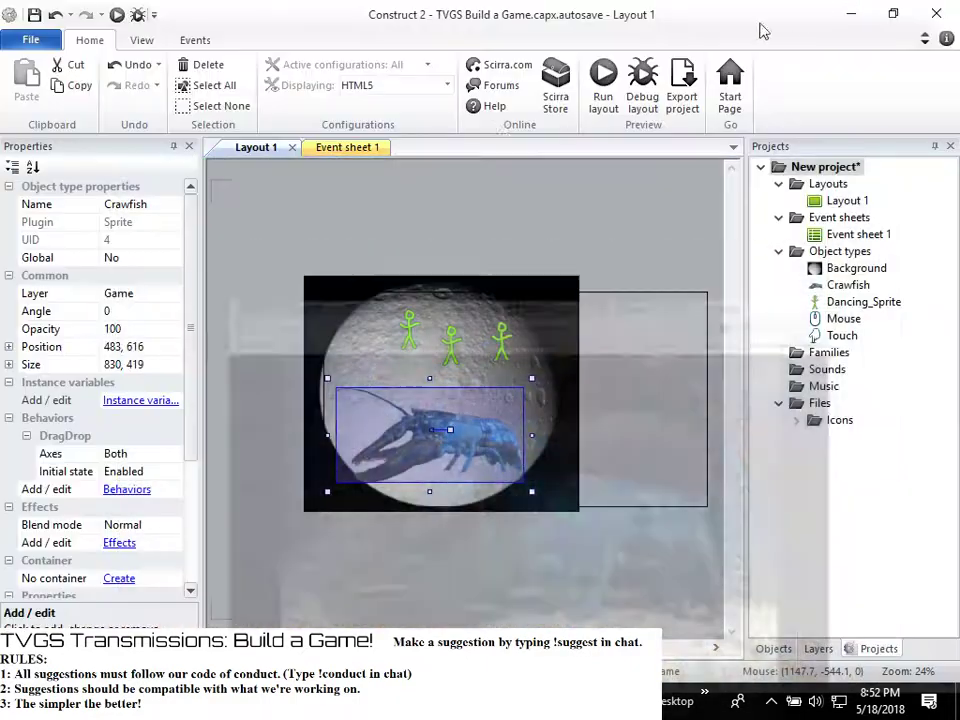
Add an event to Event sheet 1 with the Crawfish DragDrop condition Is dragging
left_click(346, 150)
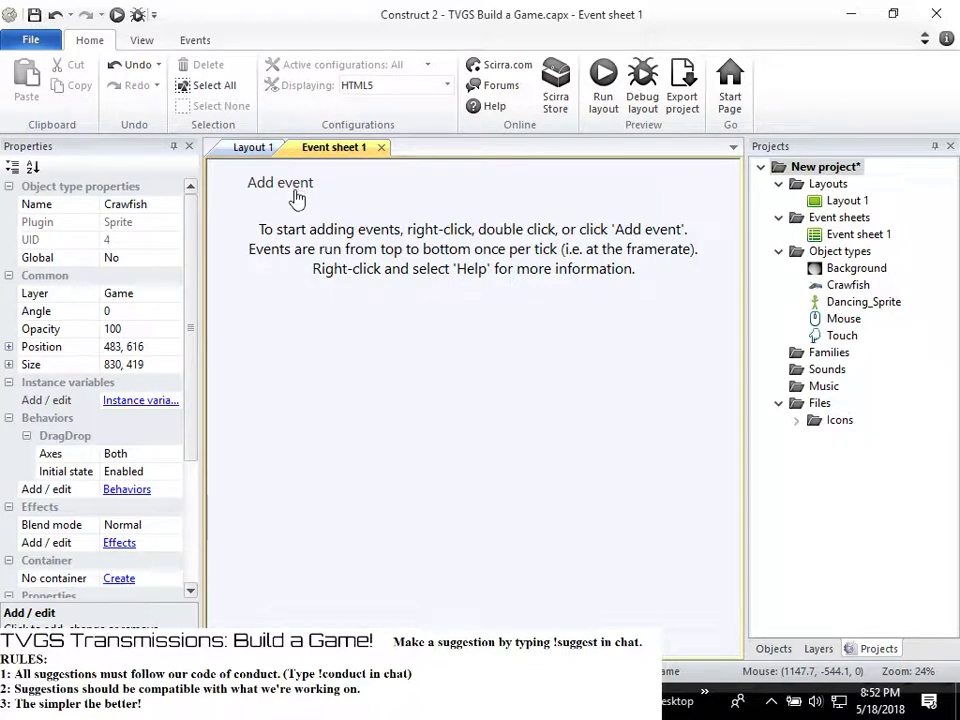
left_click(295, 190)
left_click(452, 274)
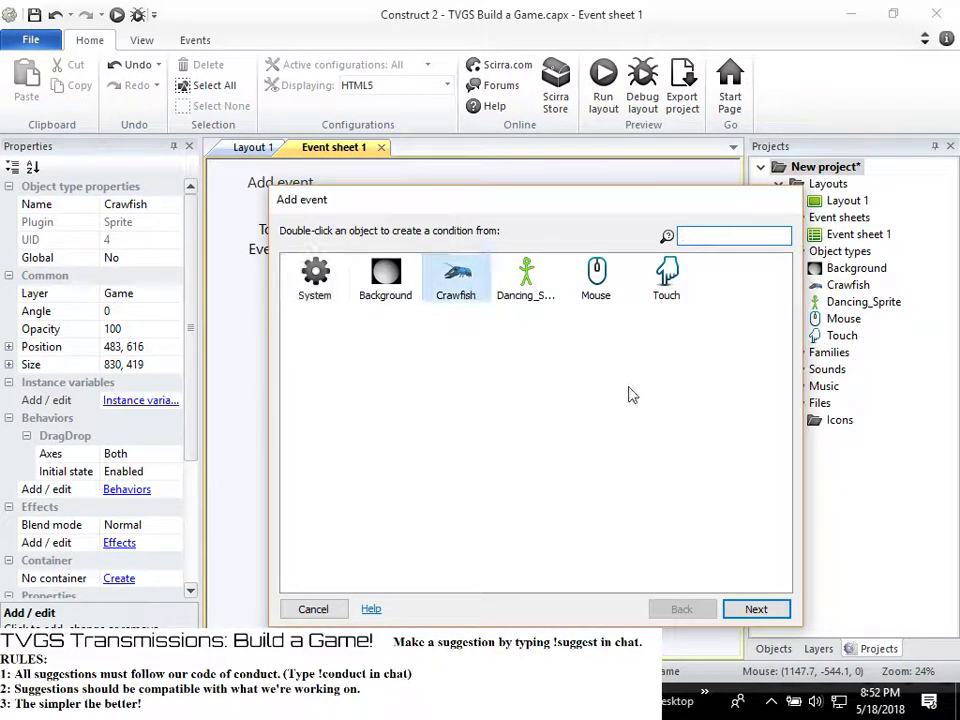
left_click(757, 609)
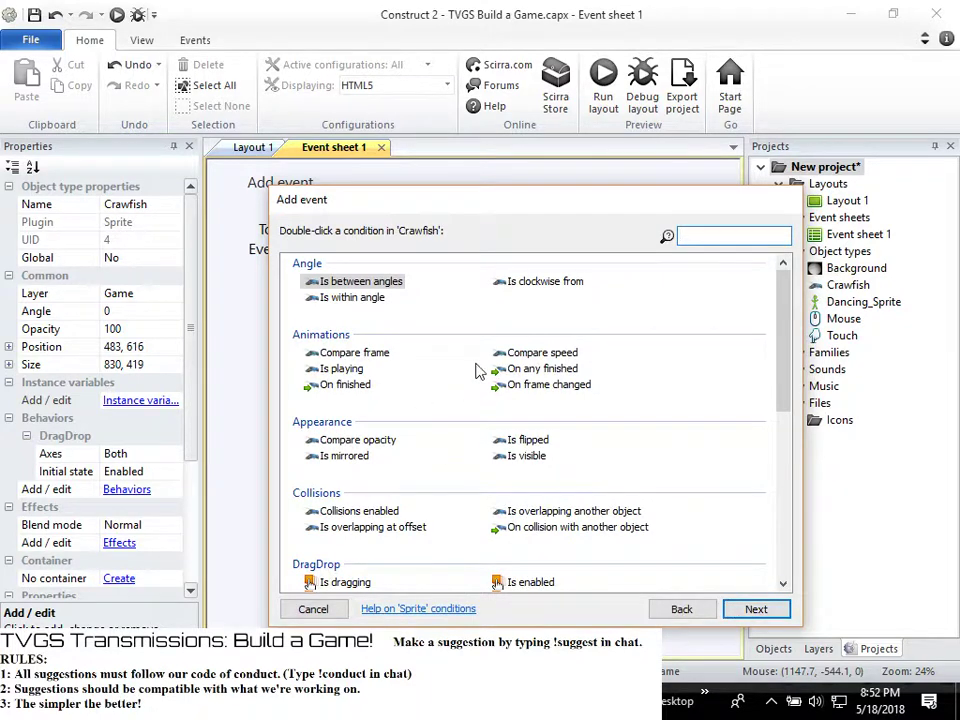
scroll(477, 372, "down", 8)
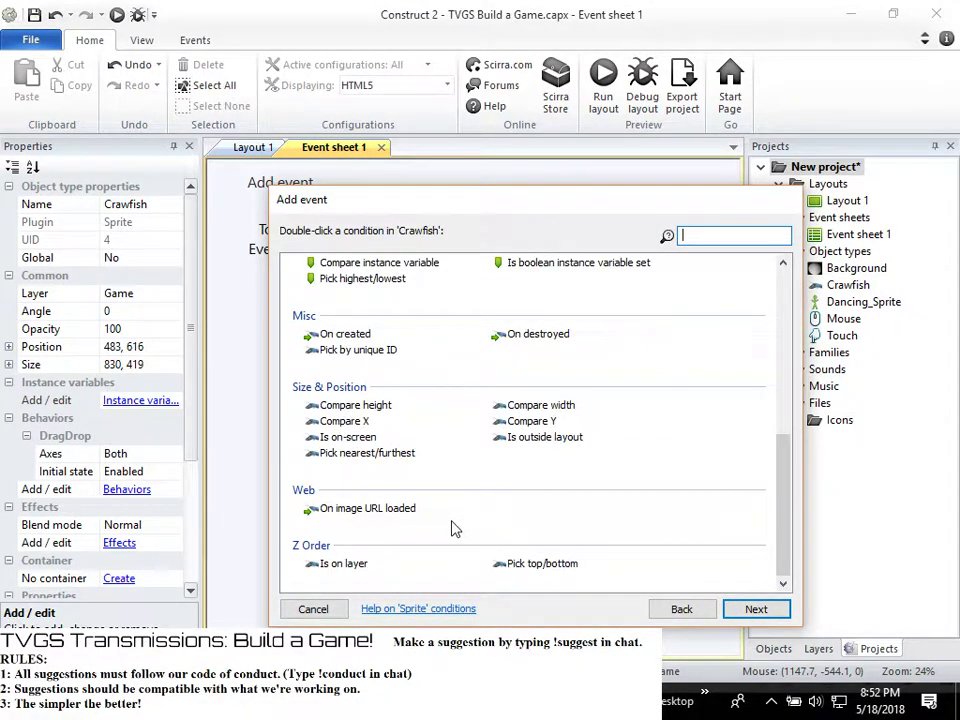
scroll(448, 523, "up", 3)
scroll(445, 517, "up", 1)
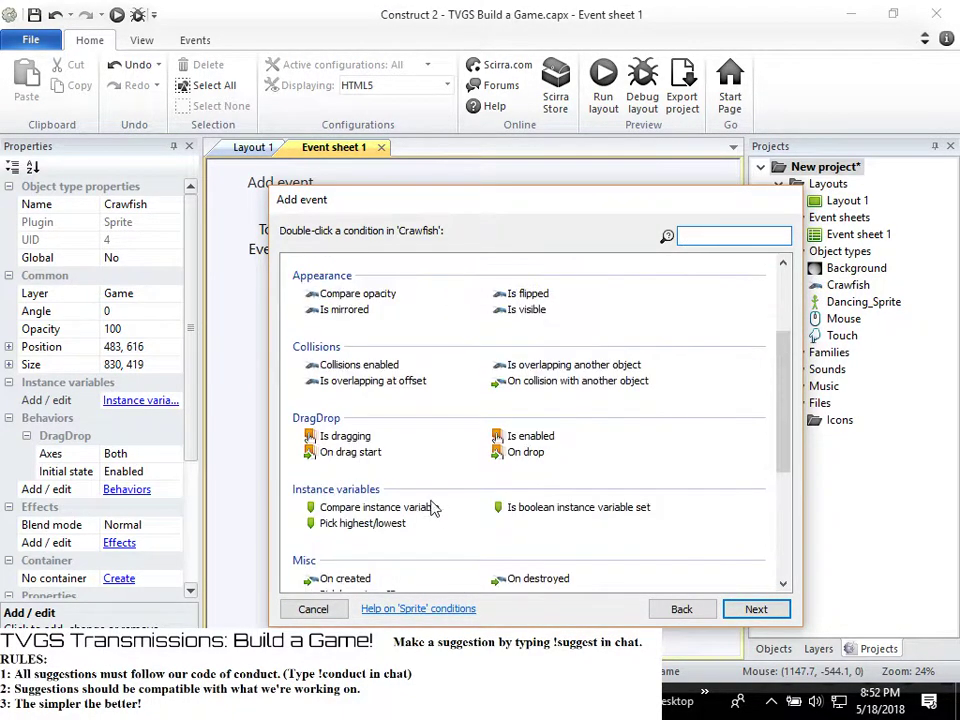
left_click(352, 441)
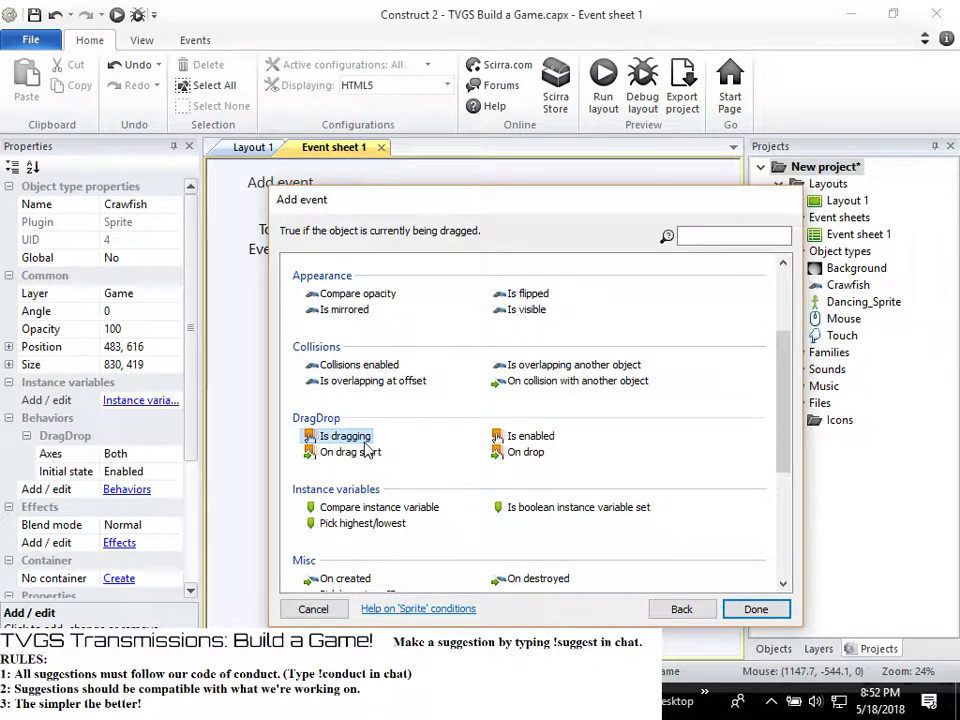
left_click(757, 610)
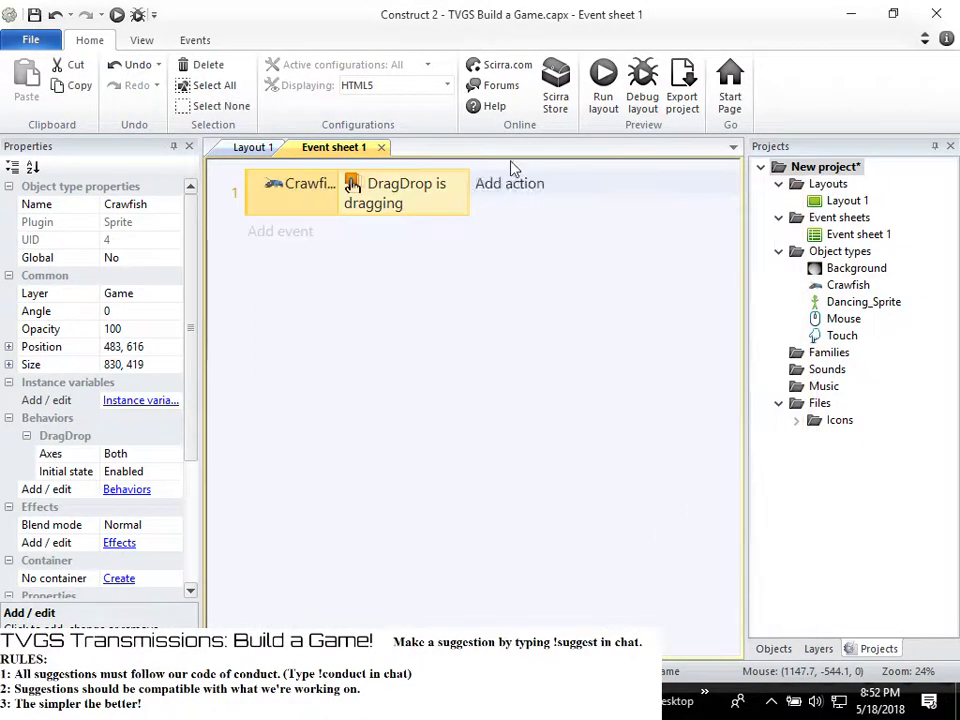
Create a global number variable named CrawfishPoints with an initial value of 0
left_click(495, 195)
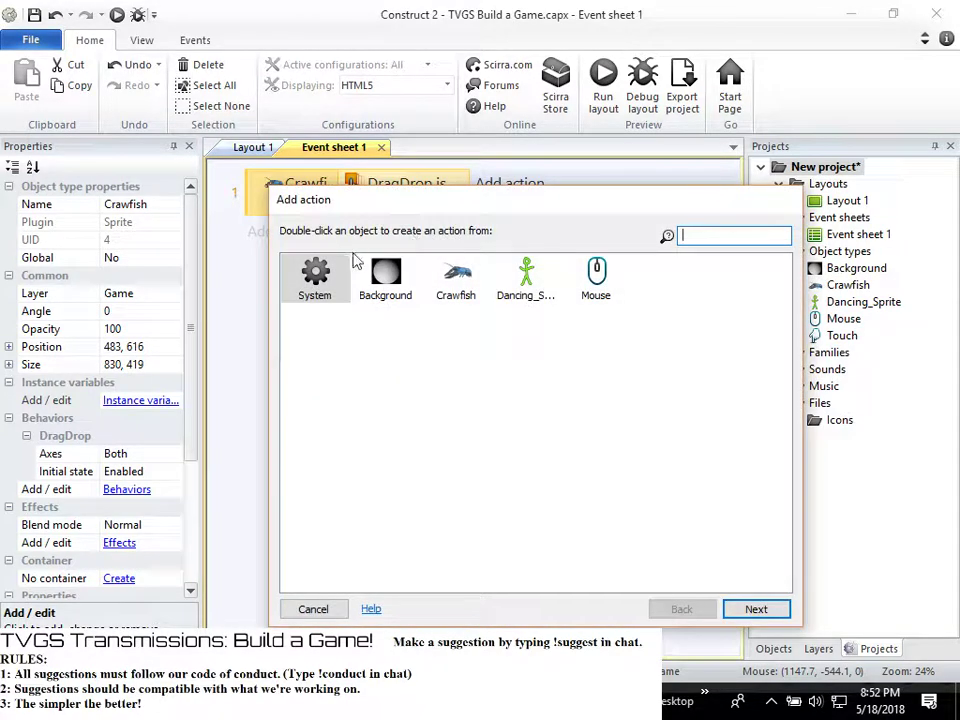
left_click(313, 609)
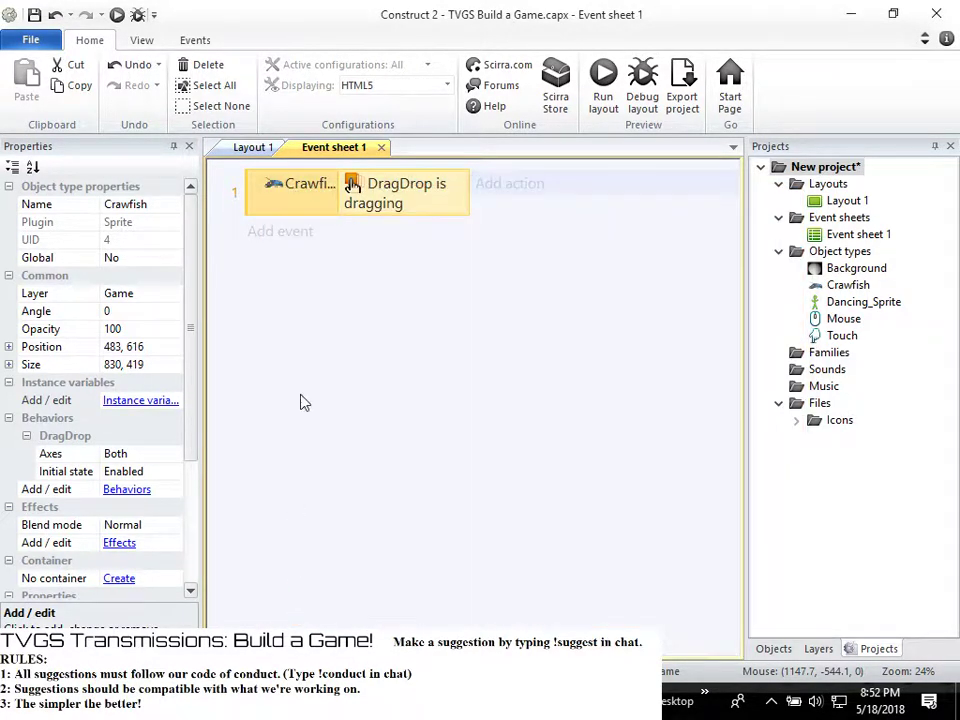
right_click(306, 352)
left_click(344, 424)
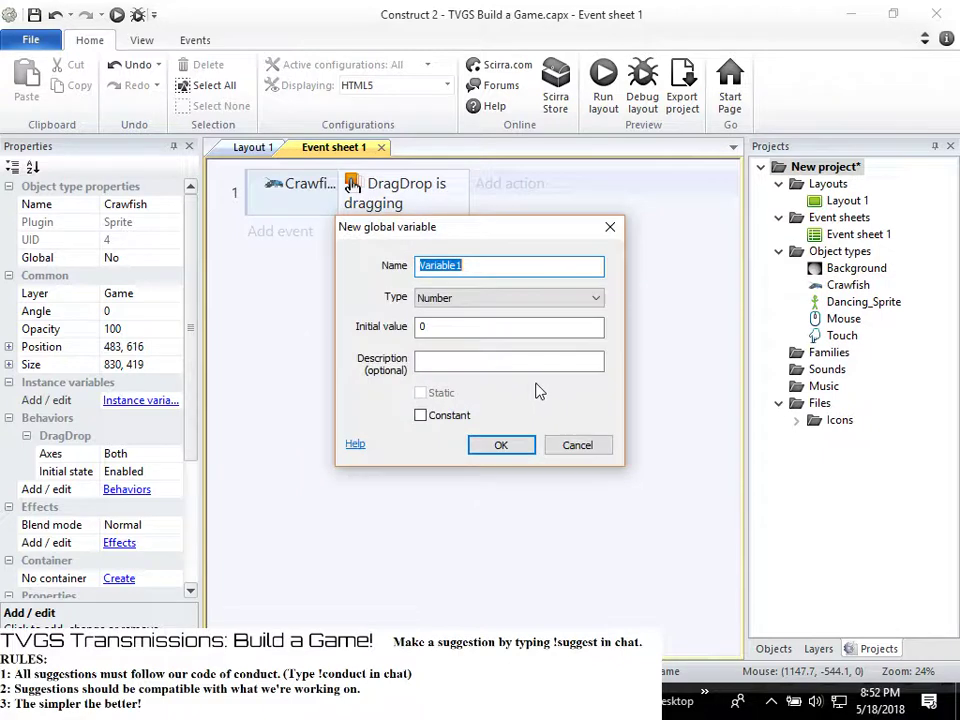
type("CrawfishPoints")
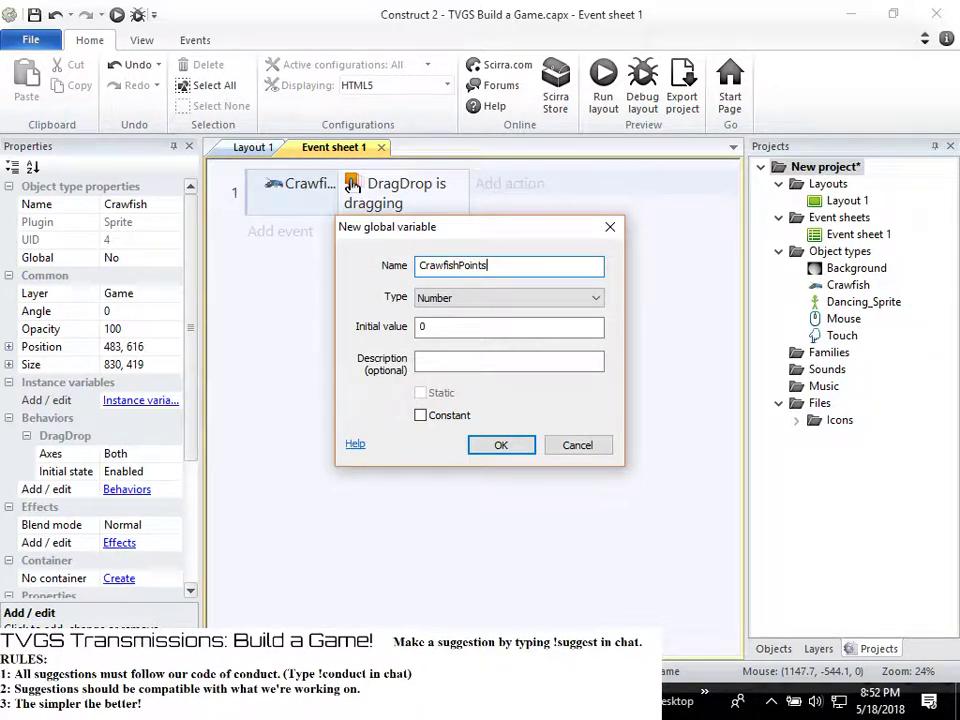
left_click(501, 445)
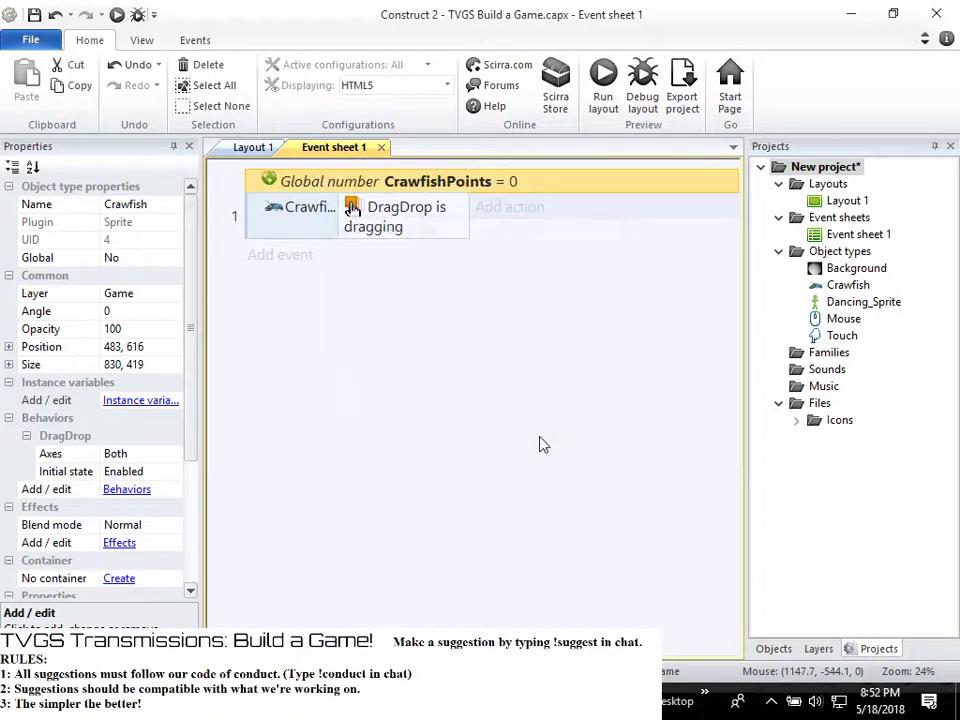
Give the Crawfish dragging event a System Add to action that adds 1 to CrawfishPoints
left_click(508, 210)
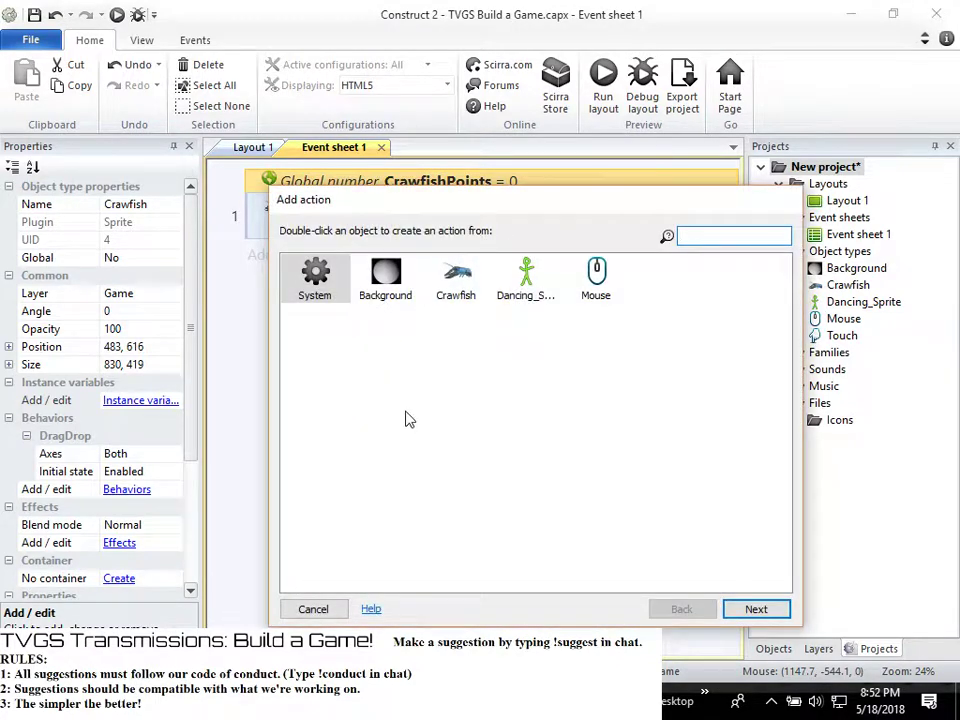
left_click(313, 609)
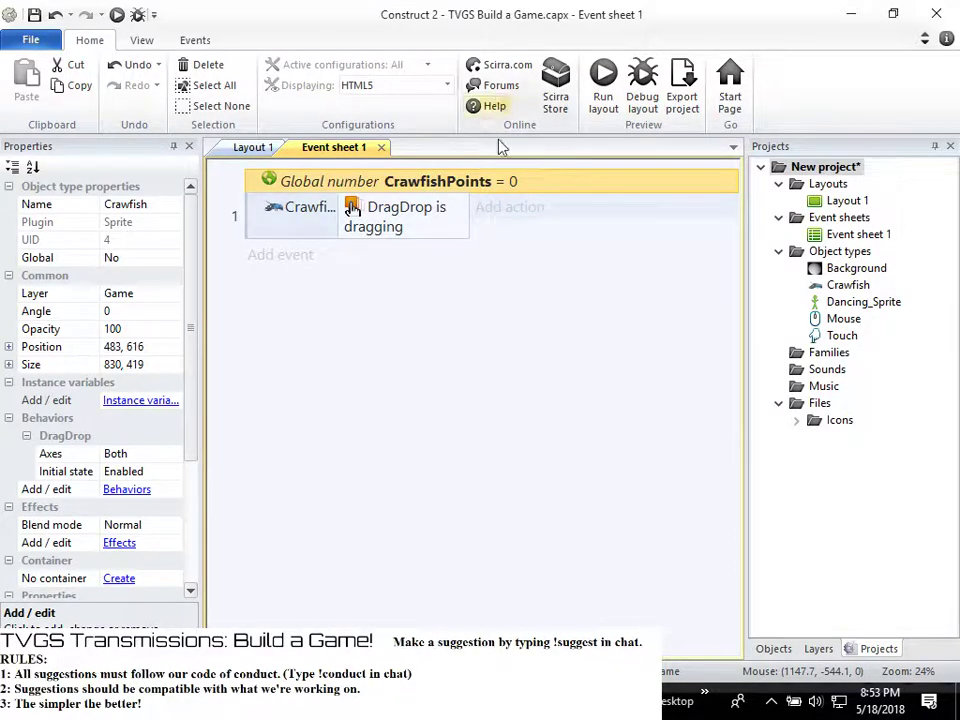
left_click(527, 206)
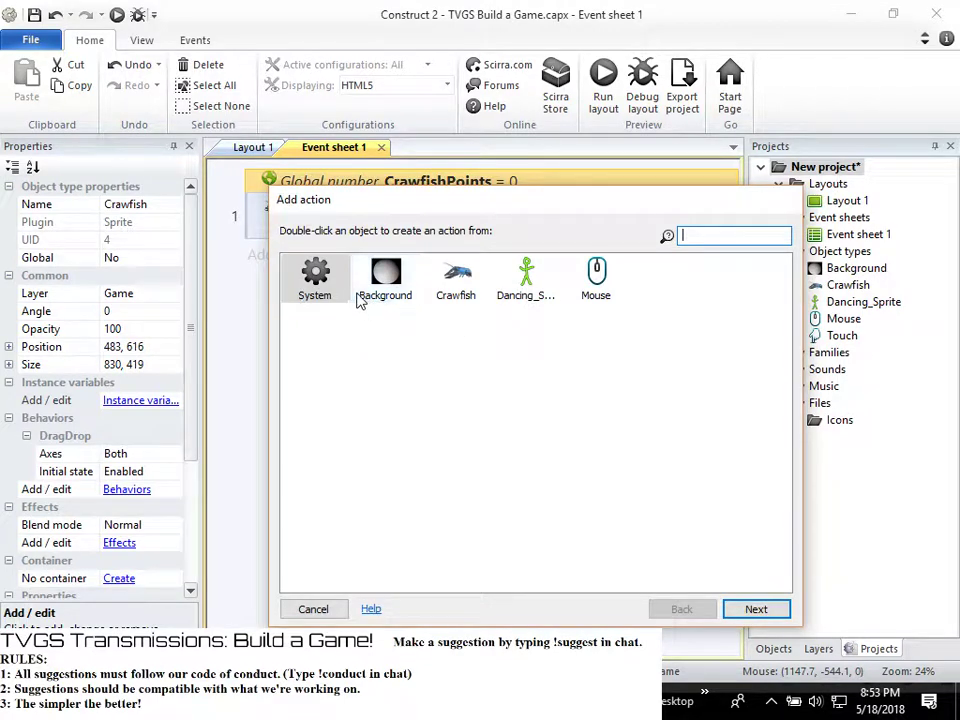
double_click(320, 290)
left_click(336, 457)
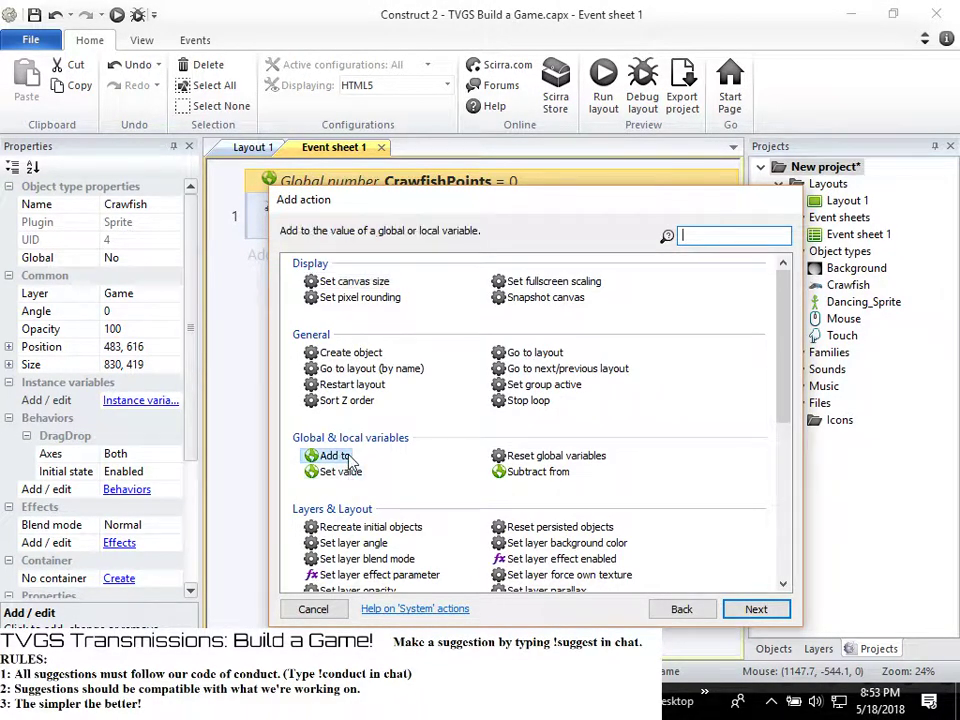
left_click(758, 608)
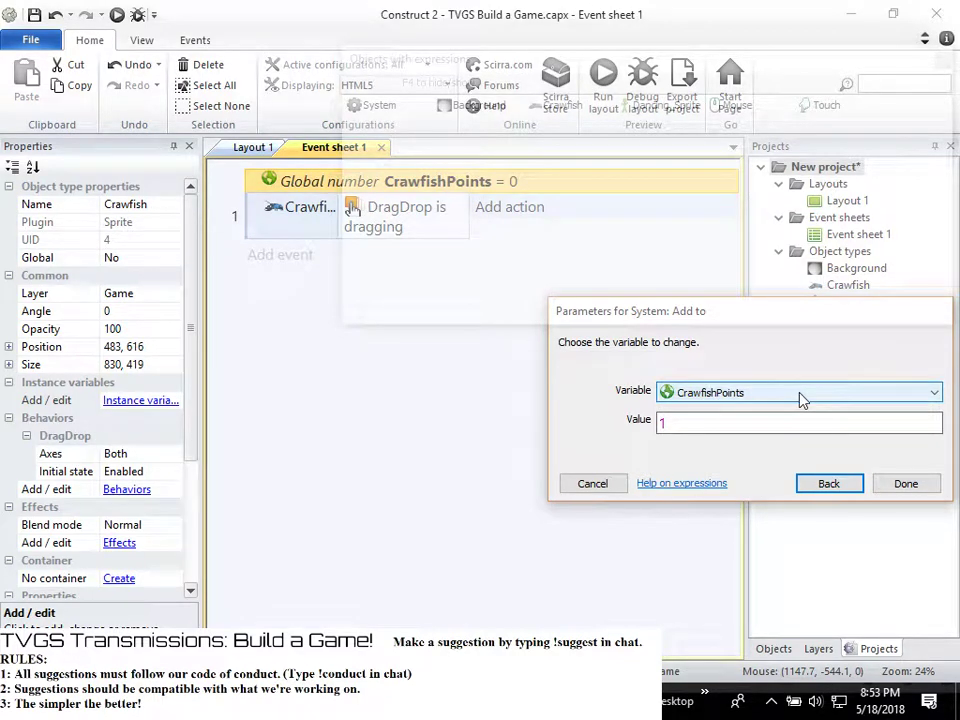
left_click(906, 484)
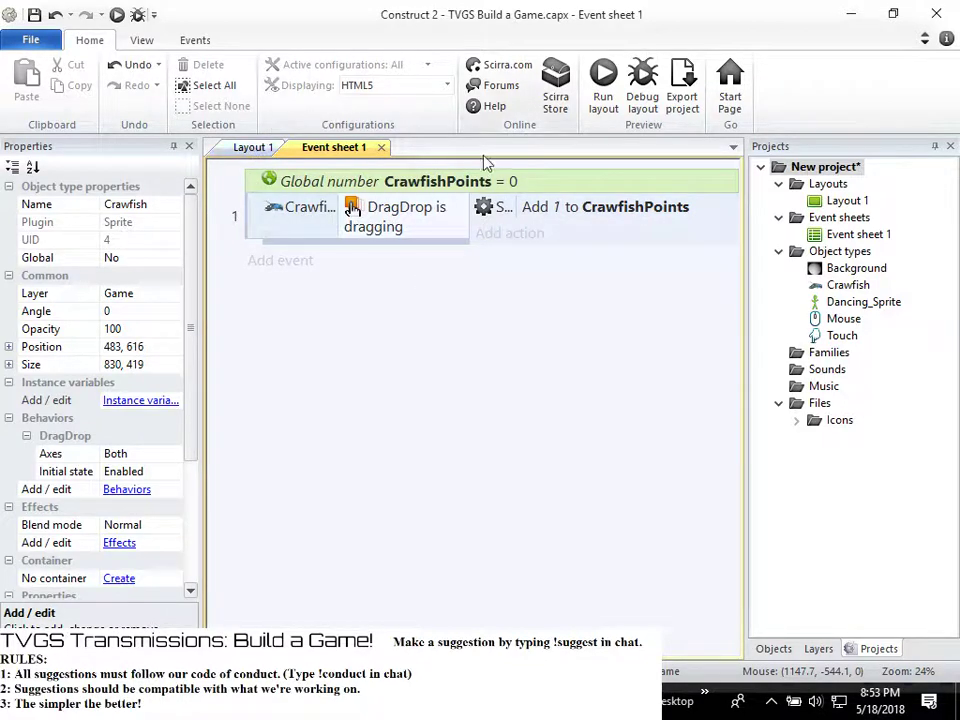
Insert a Text object with the default name in Layout 1, near the moon background's upper-left corner at about 11, 37
left_click(240, 148)
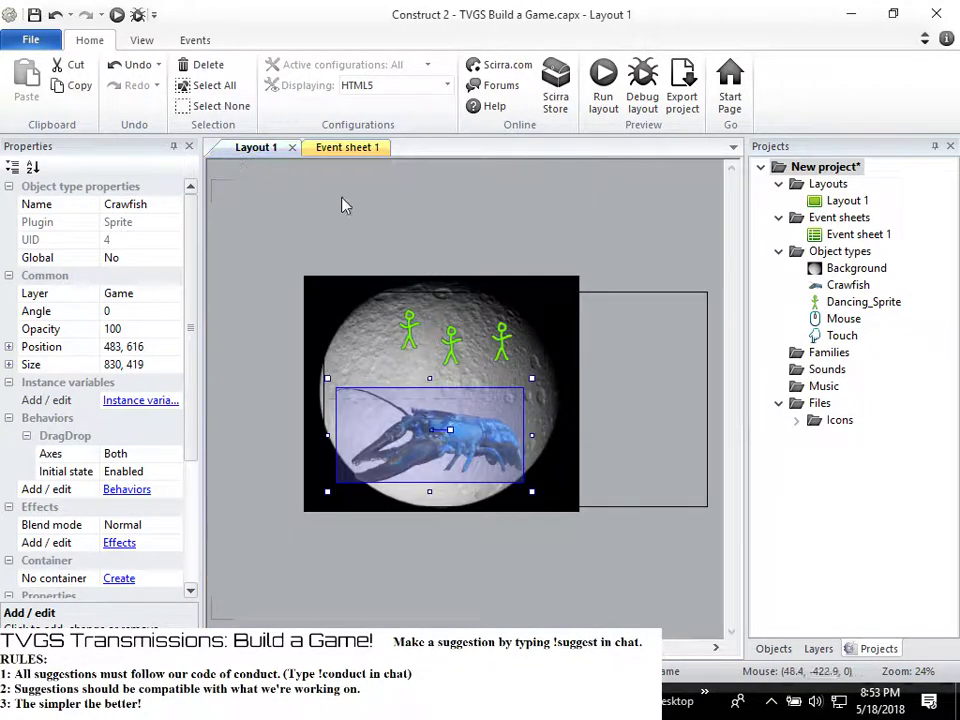
right_click(343, 310)
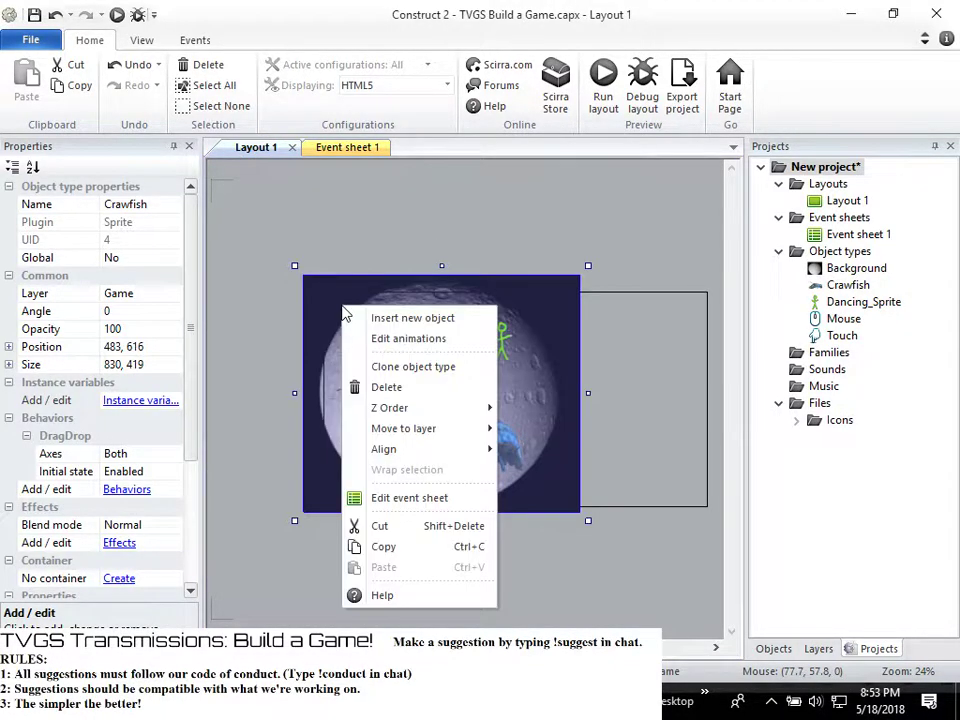
left_click(396, 318)
left_click(759, 433)
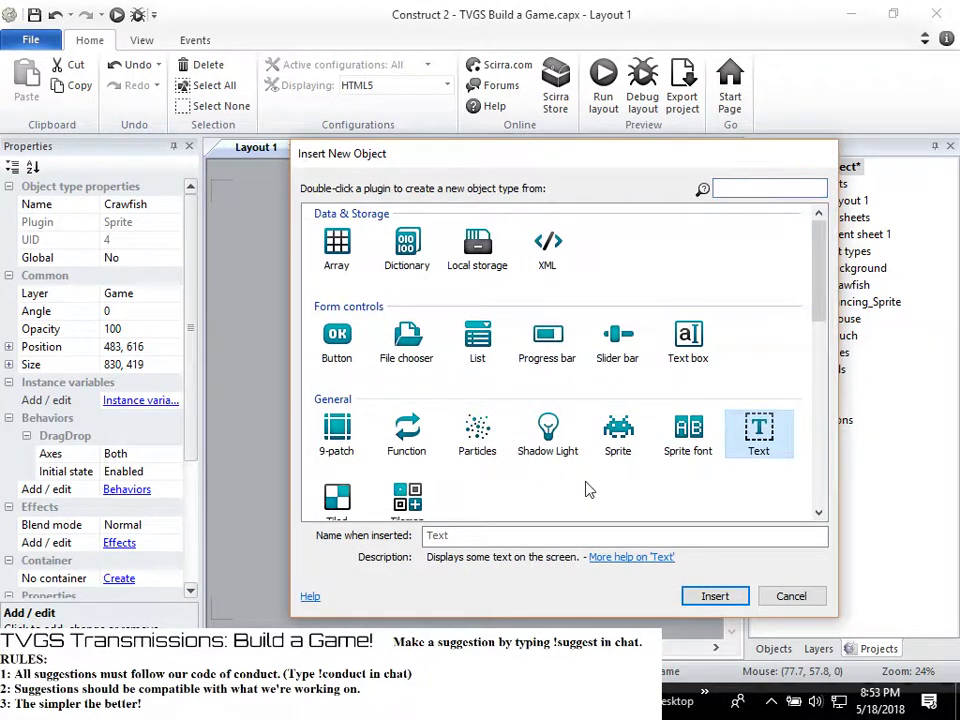
left_click(716, 597)
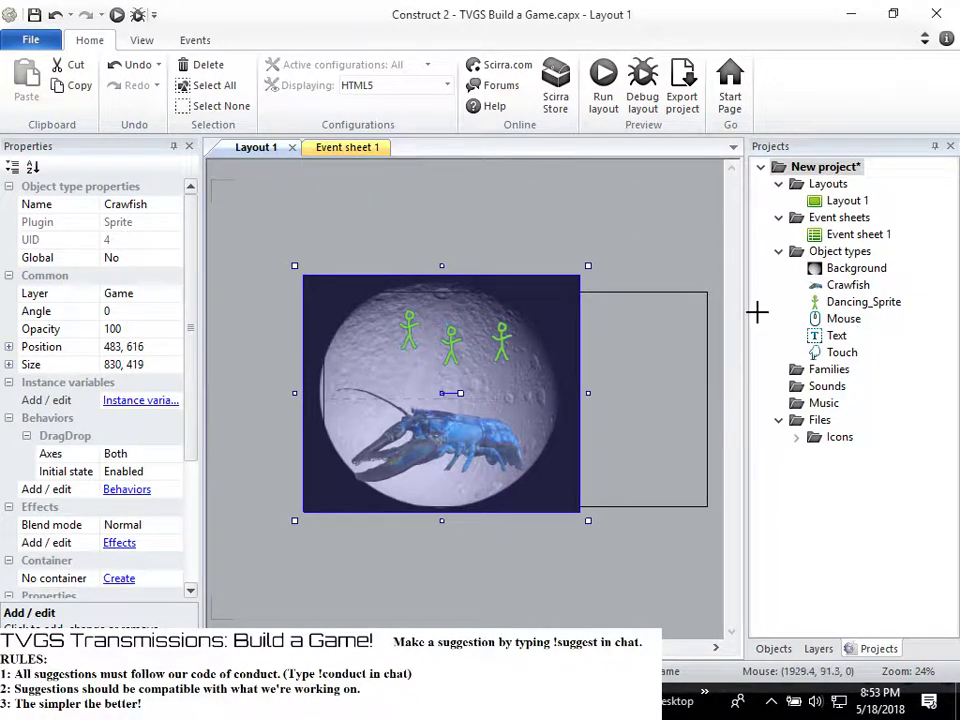
left_click(328, 307)
double_click(328, 307)
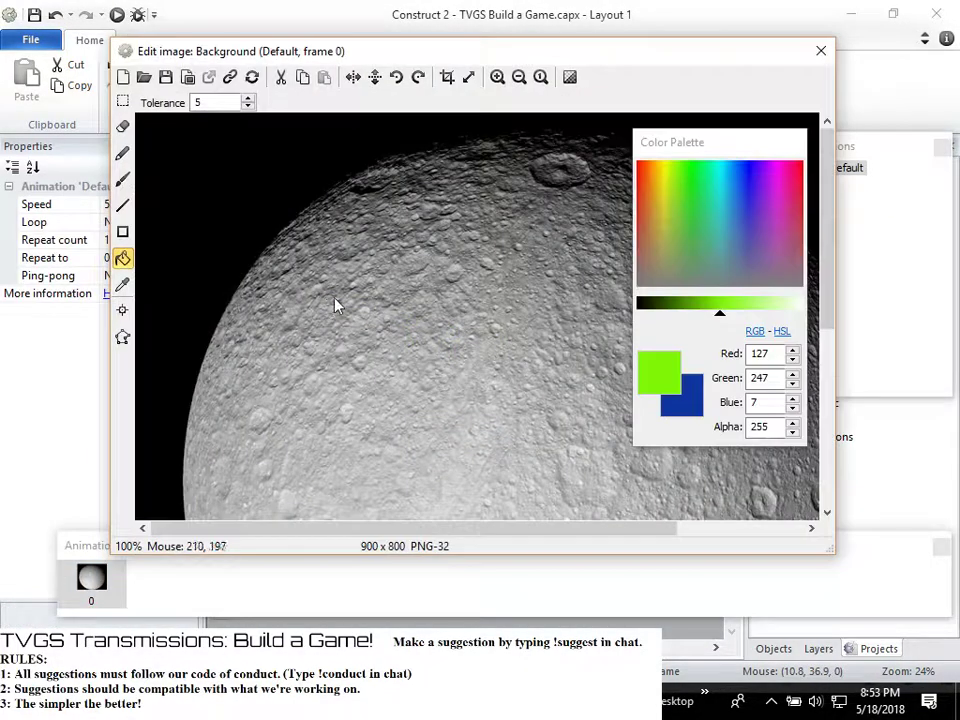
left_click(820, 53)
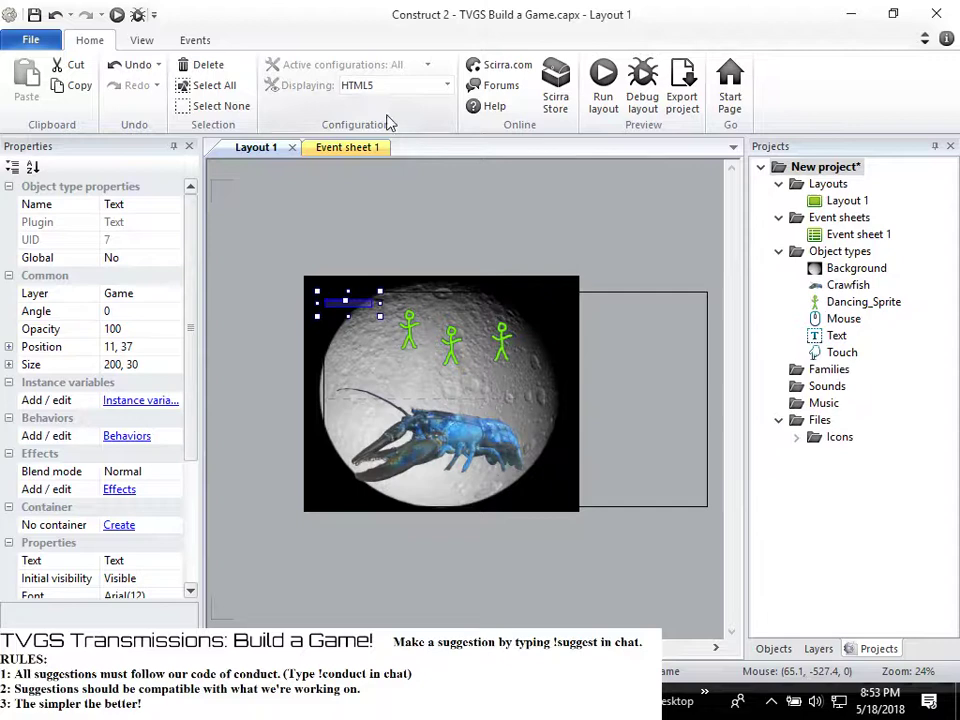
Add an event to Event sheet 1 with the System condition Every tick
left_click(345, 147)
left_click(294, 261)
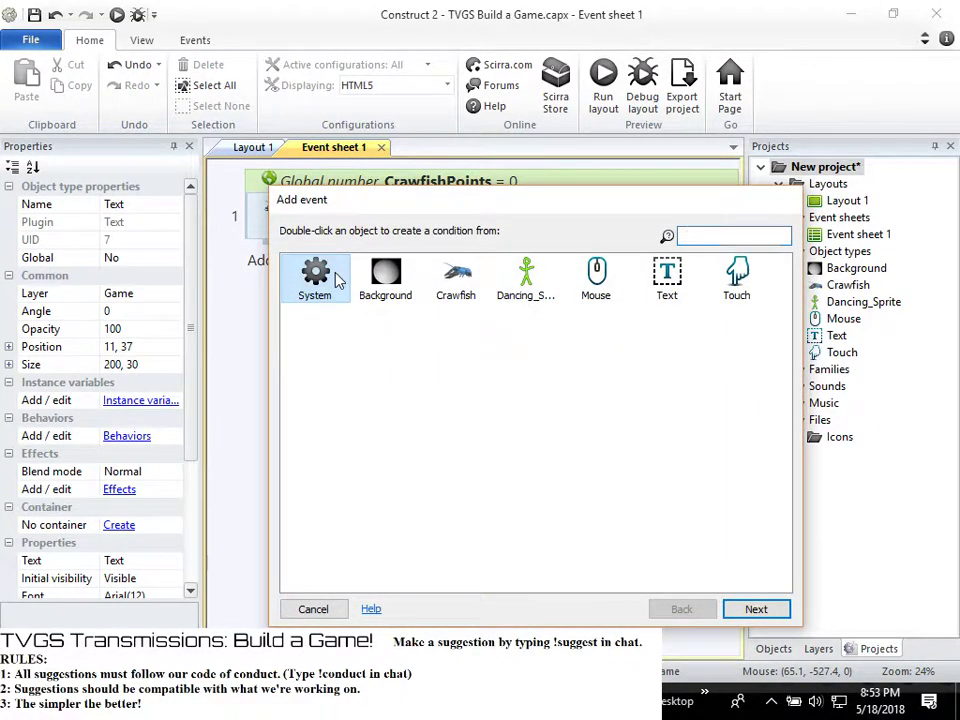
double_click(316, 278)
scroll(579, 429, "down", 2)
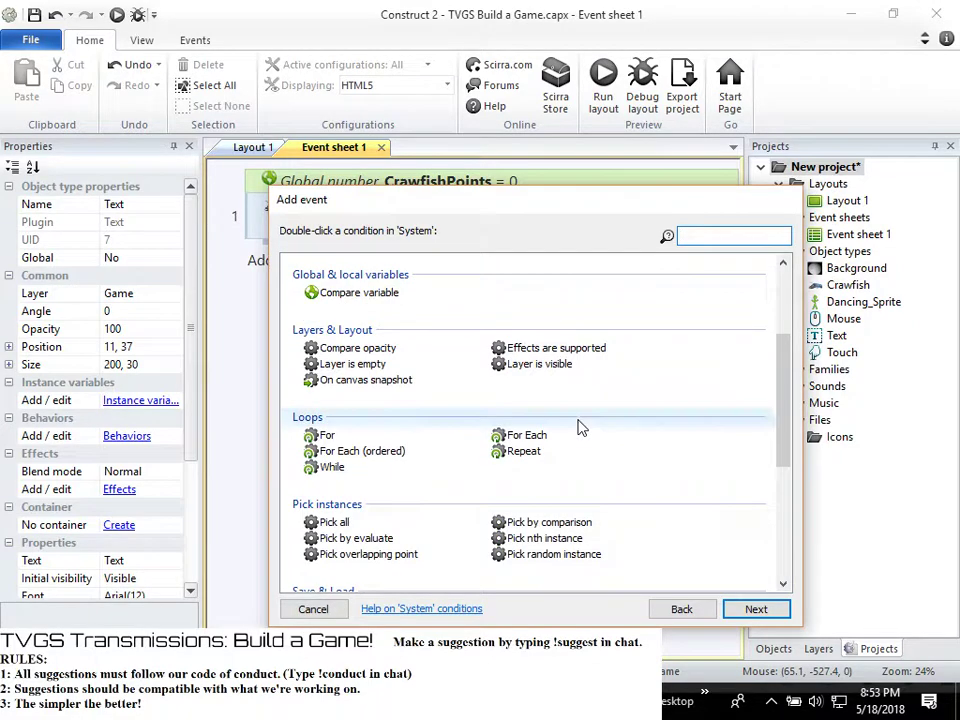
scroll(579, 429, "down", 4)
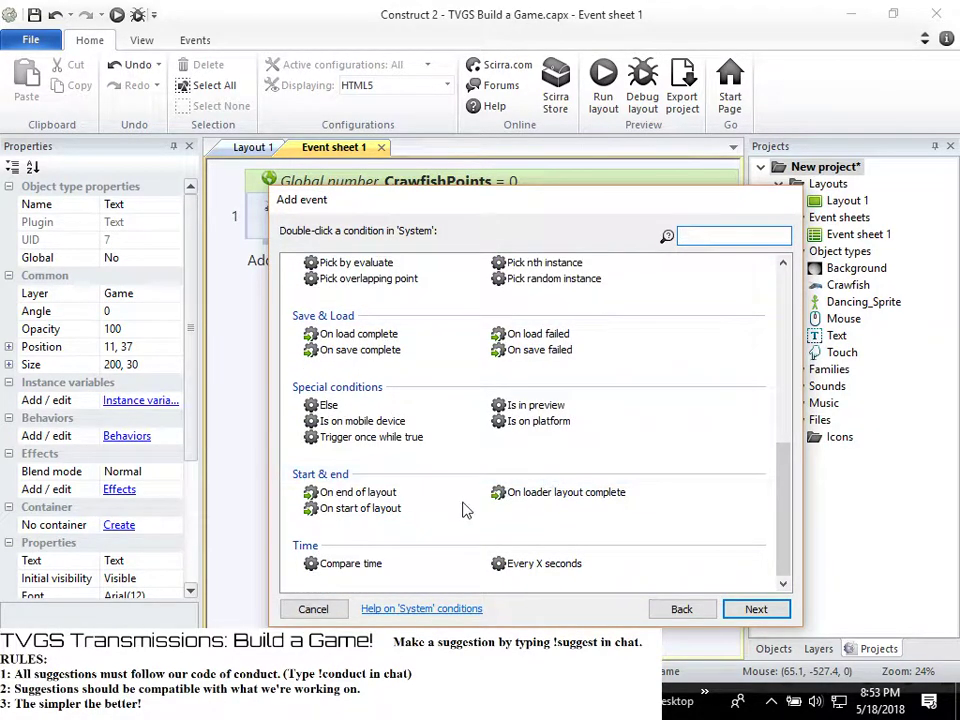
scroll(530, 455, "up", 6)
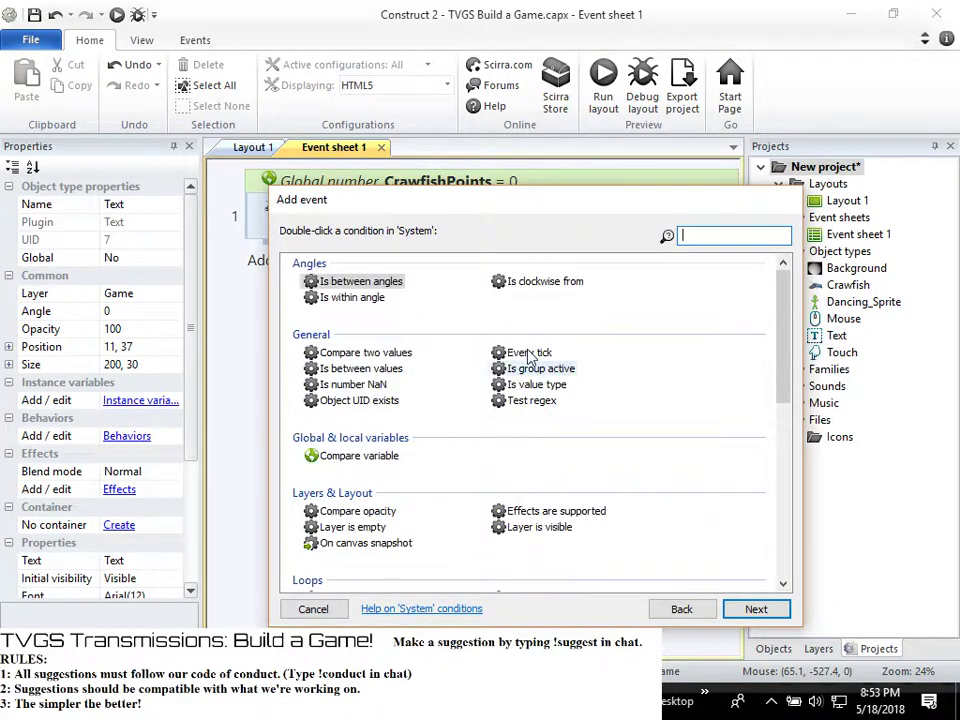
left_click(529, 352)
left_click(756, 609)
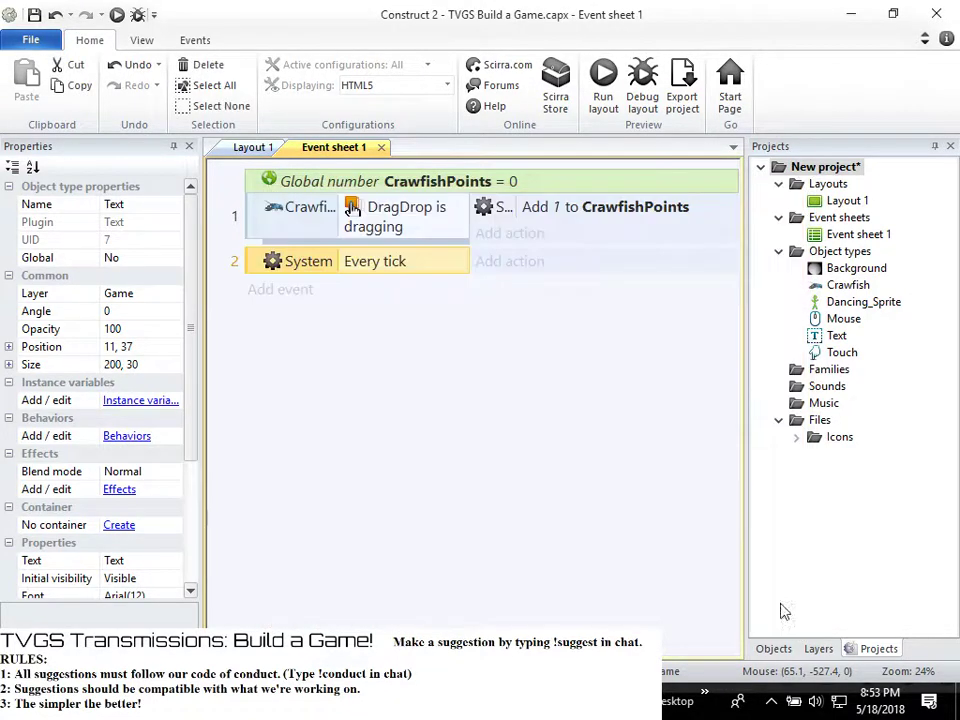
Give the Every tick event a Text action Set text that displays the CrawfishPoints variable
left_click(478, 262)
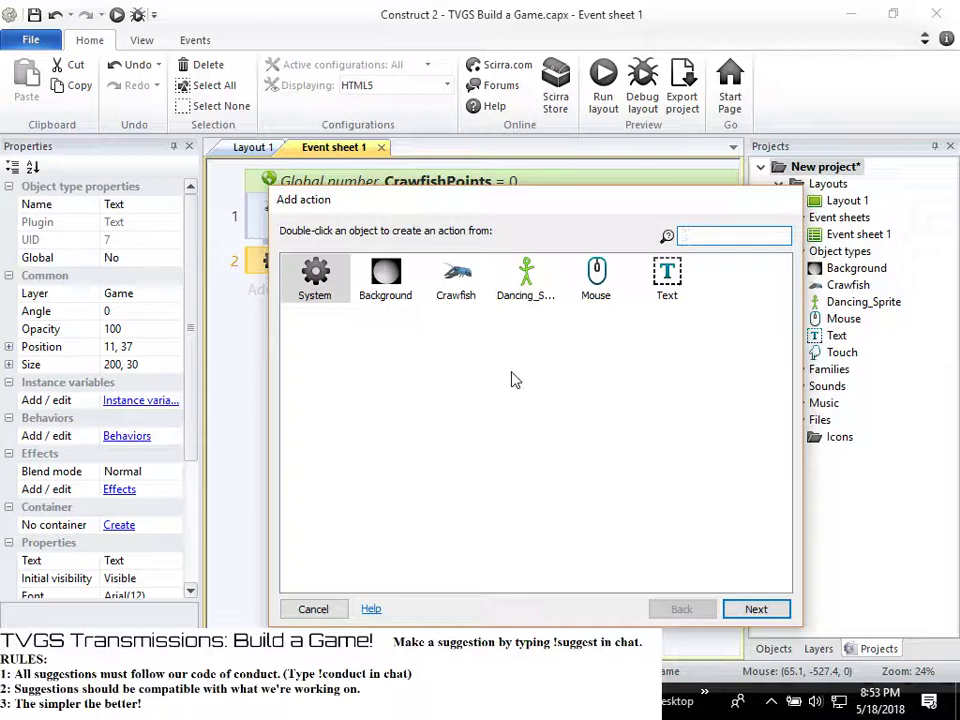
left_click(672, 280)
double_click(676, 282)
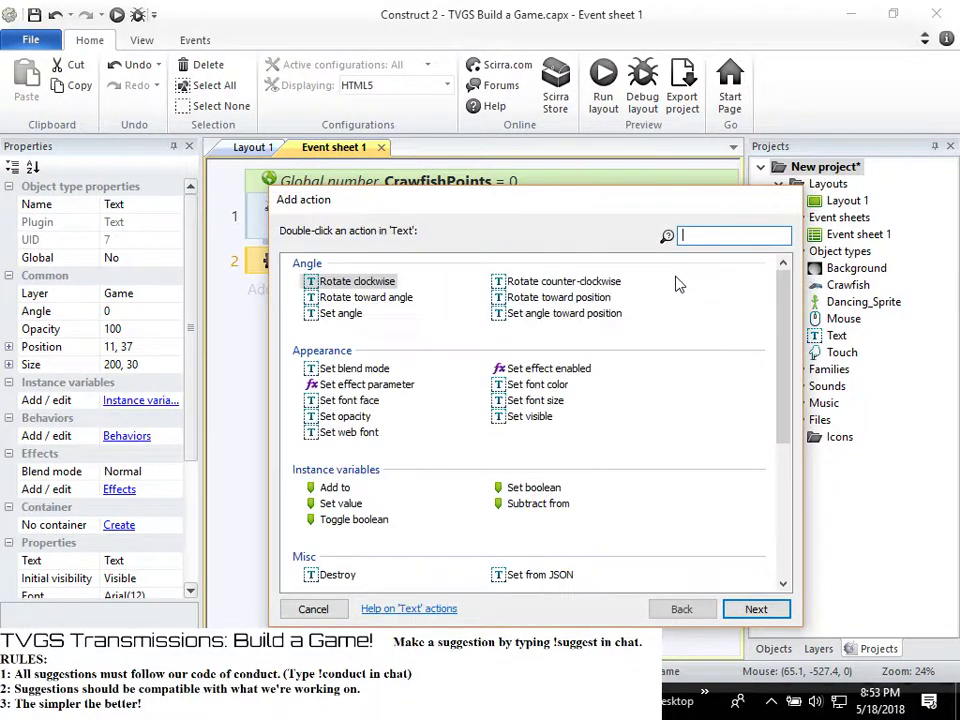
left_click(752, 609)
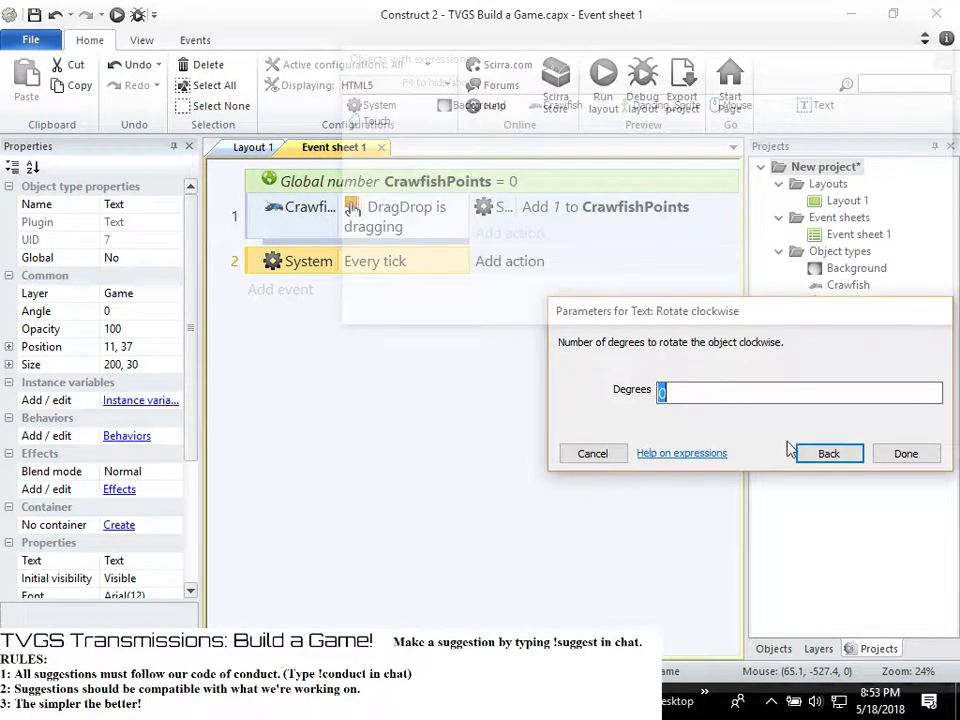
left_click(814, 455)
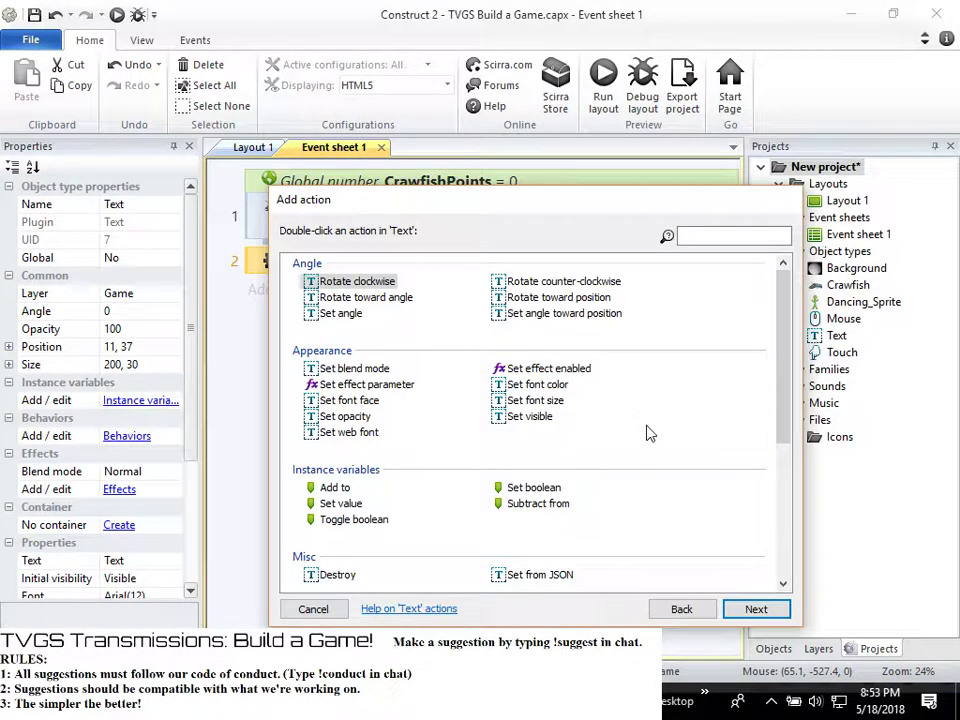
scroll(660, 424, "down", 5)
left_click(527, 504)
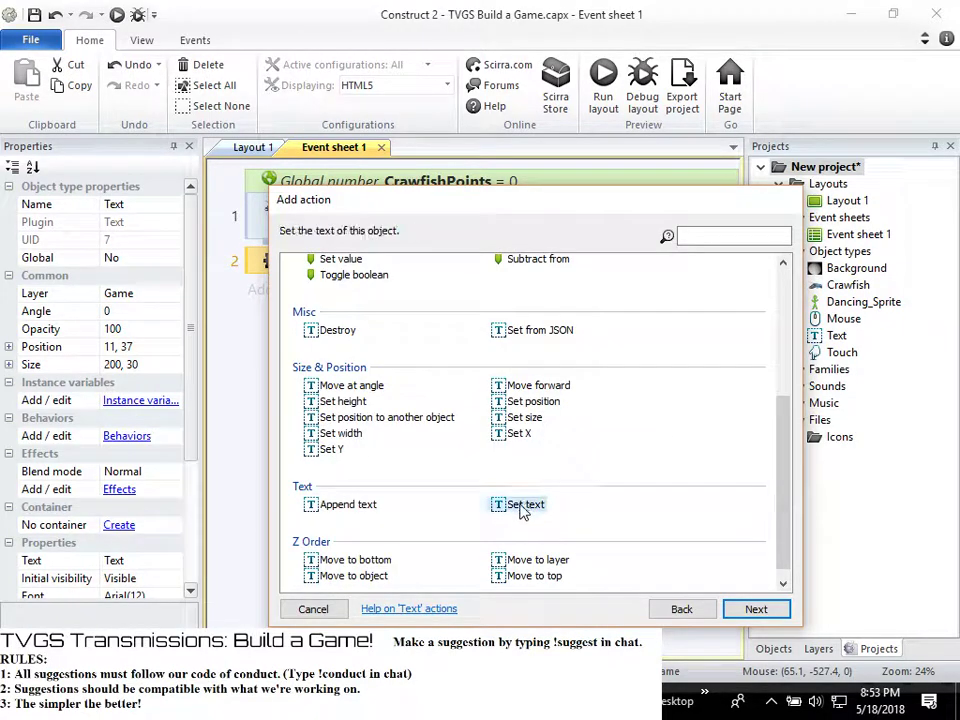
left_click(756, 609)
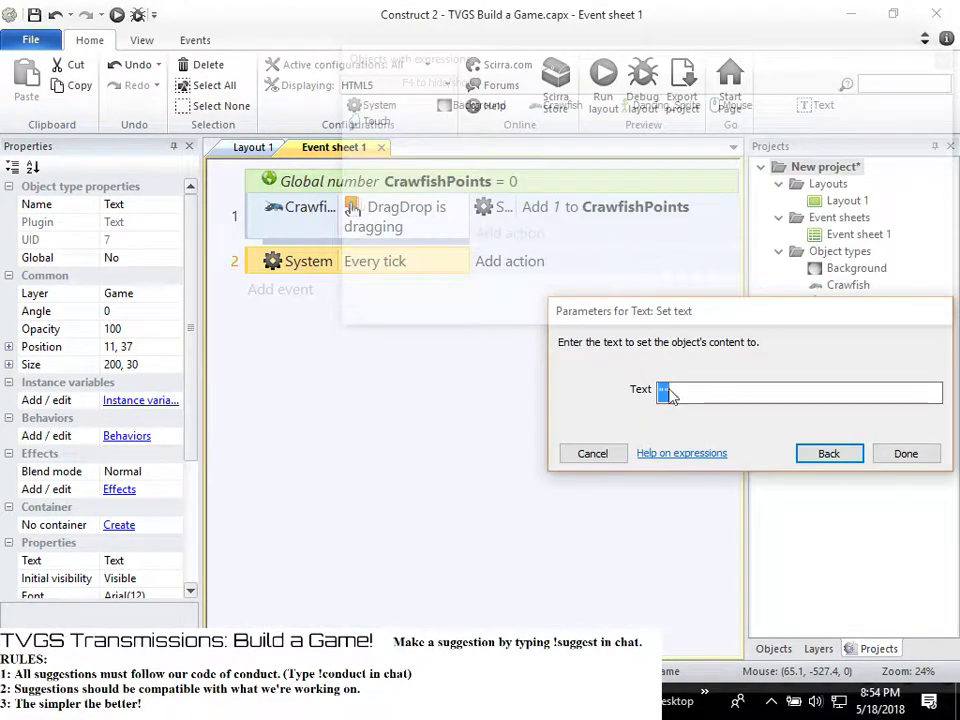
left_click(673, 390)
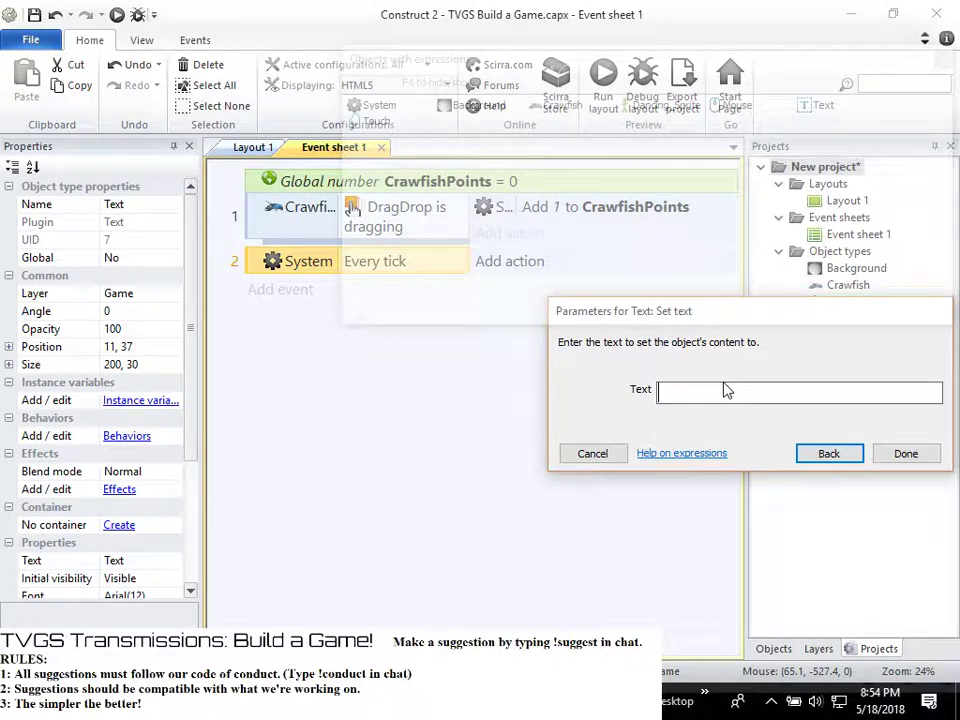
type("Cr")
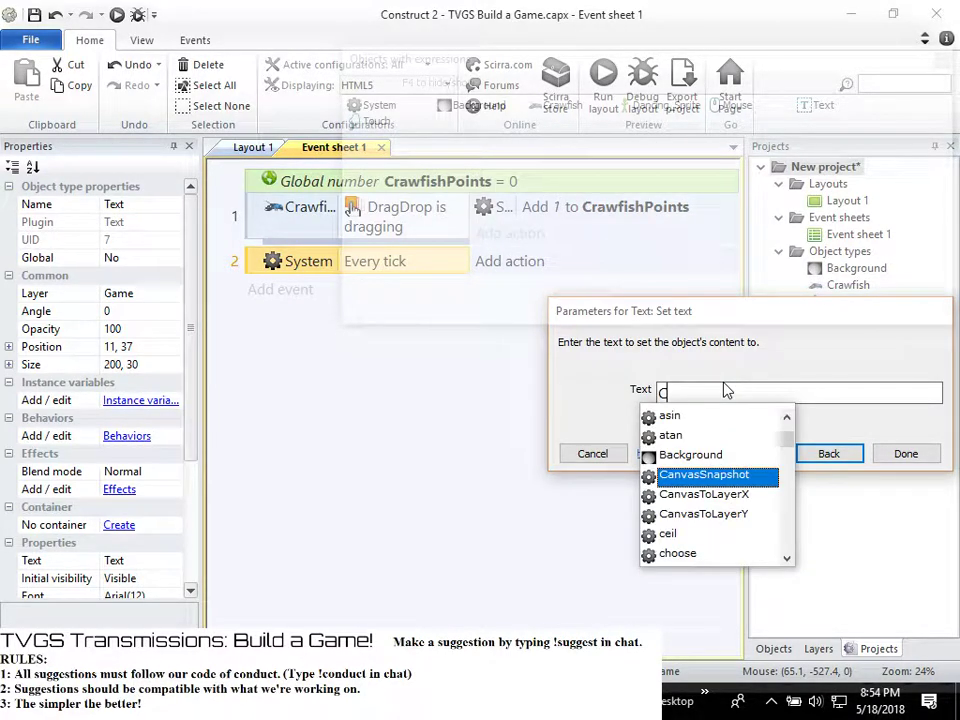
left_click(729, 494)
left_click(928, 456)
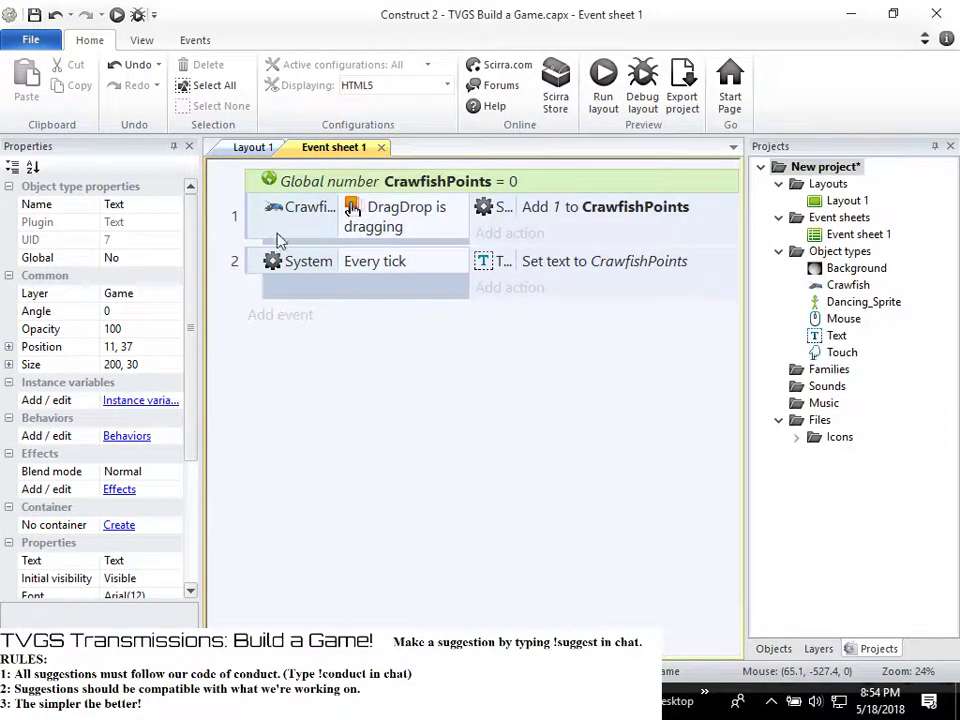
Assign the Text object in Layout 1 to the UI layer
left_click(253, 147)
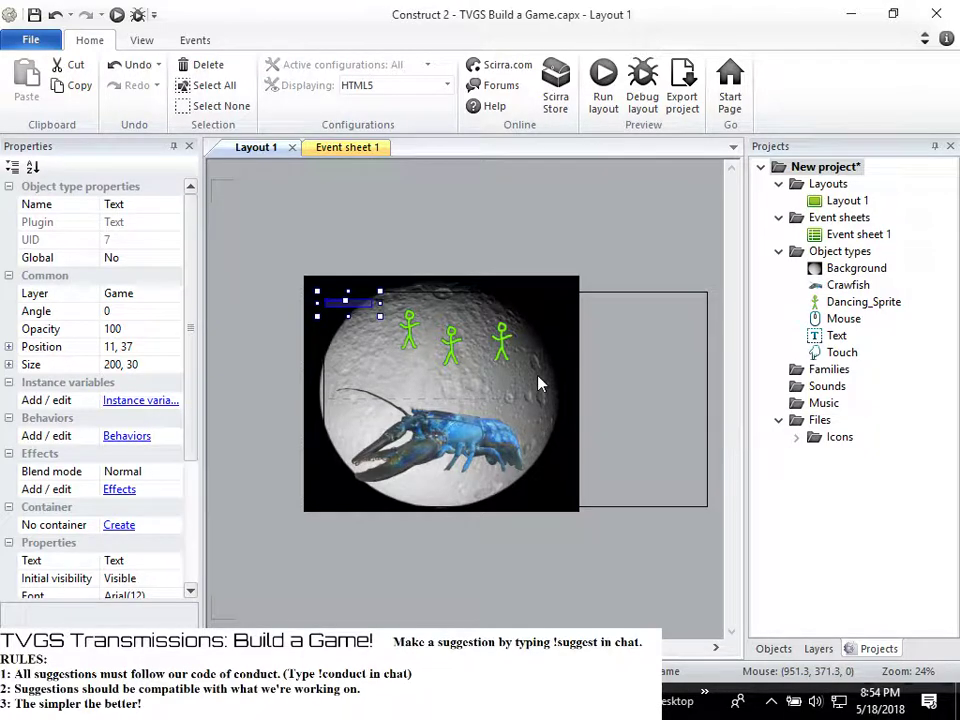
scroll(538, 383, "up", 1)
scroll(538, 383, "up", 1)
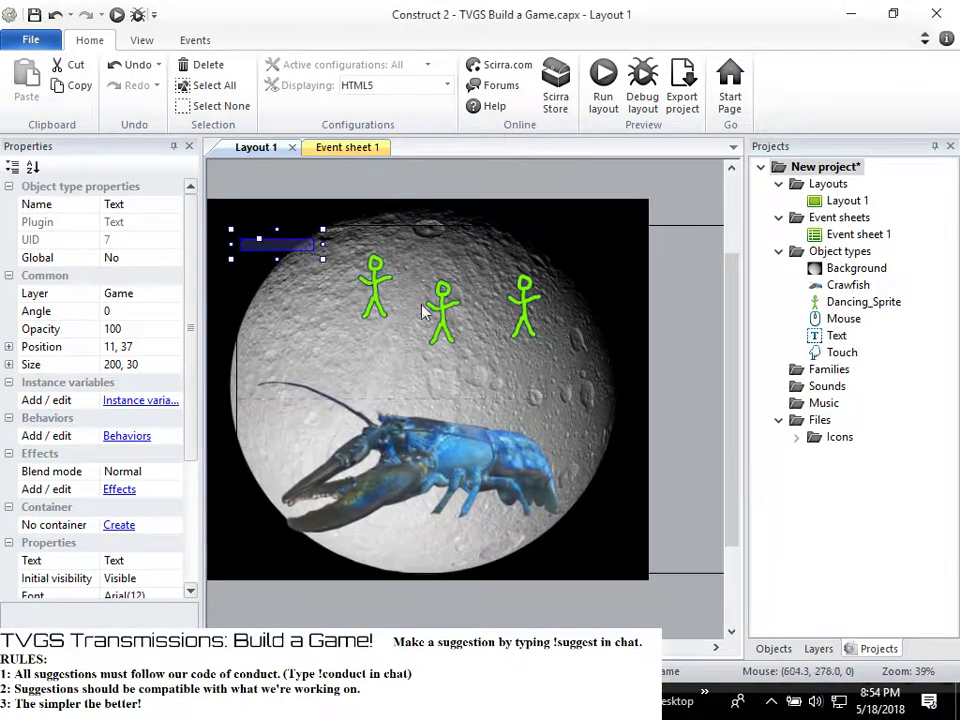
left_click(173, 293)
left_click(153, 312)
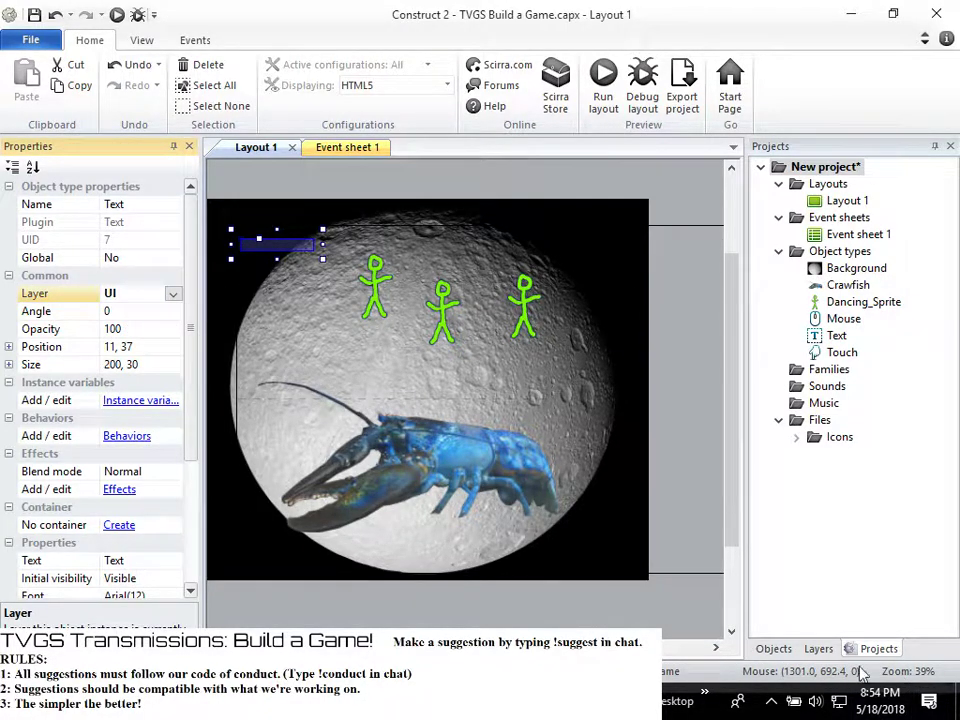
Set the UI layer's parallax to 0, 0
left_click(820, 649)
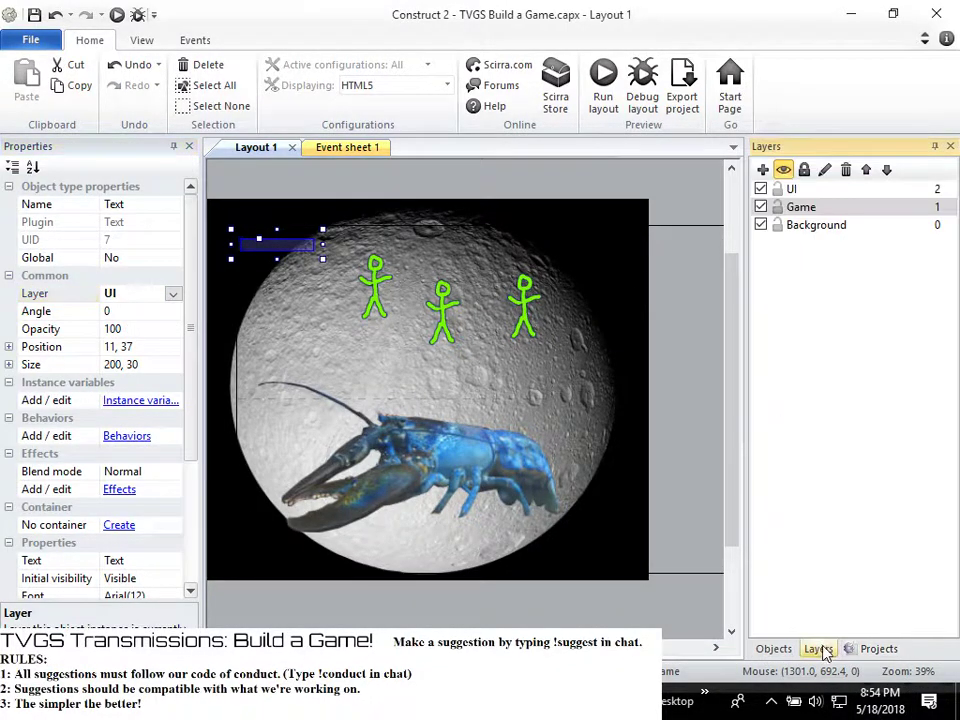
left_click(790, 188)
left_click(113, 346)
left_click(113, 347)
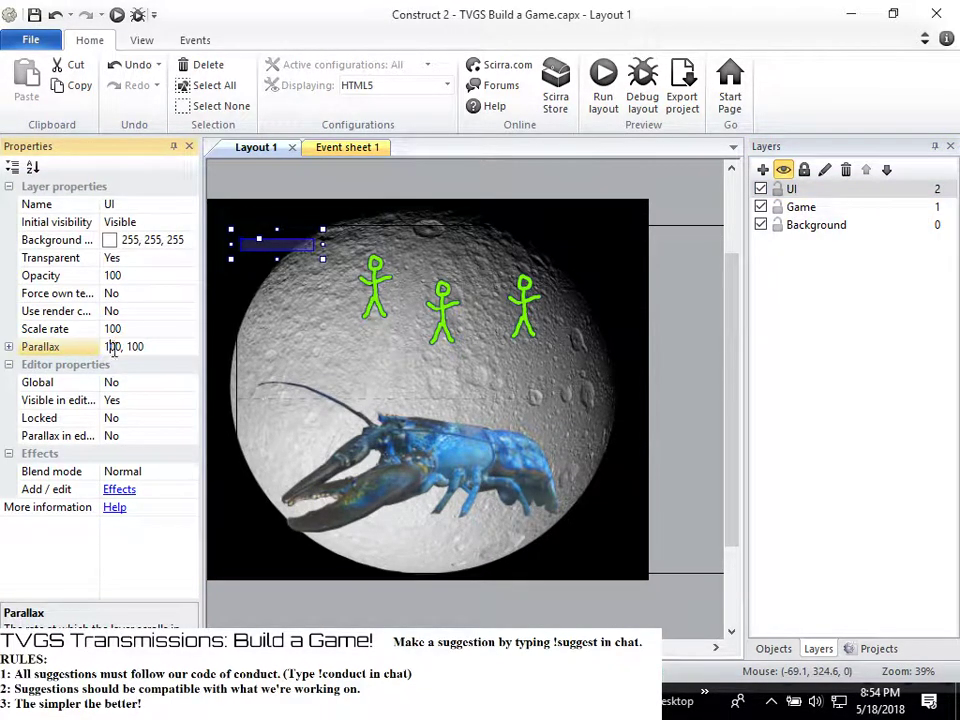
left_click_drag(113, 346, 85, 348)
type("0")
left_click(163, 383)
double_click(118, 348)
left_click(147, 402)
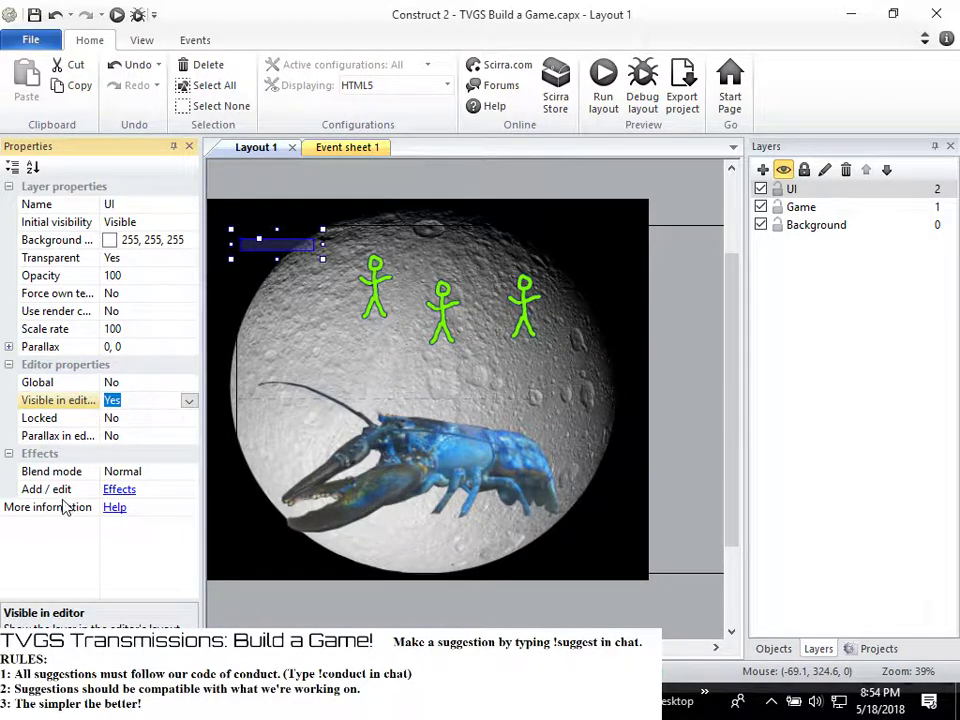
left_click(97, 563)
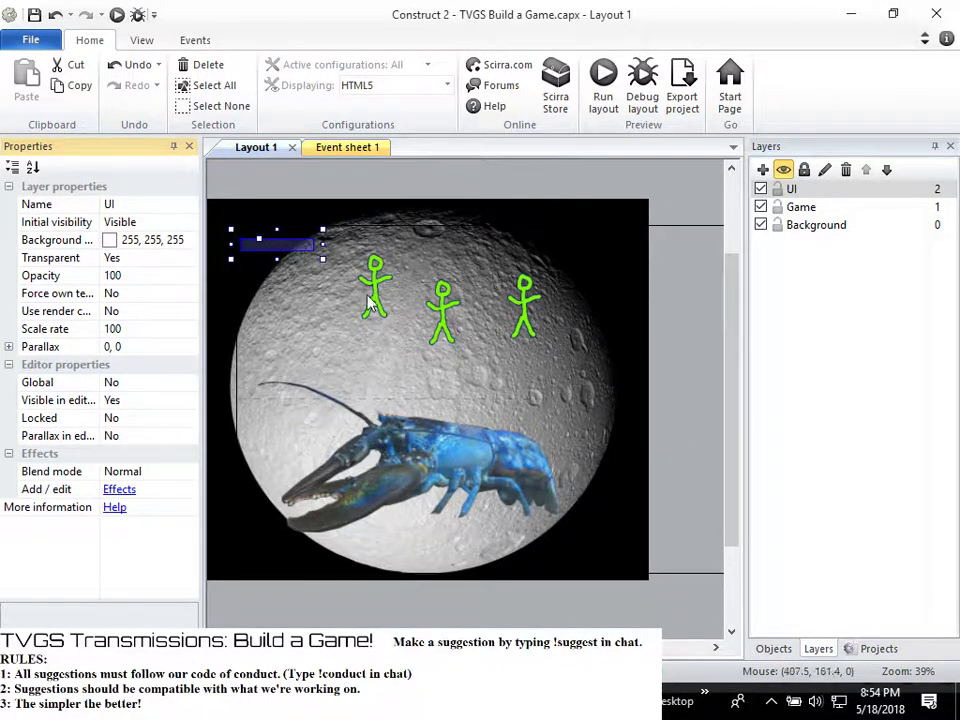
Select the Text object and change its text color to bright green, 0, 255, 51
left_click(272, 261)
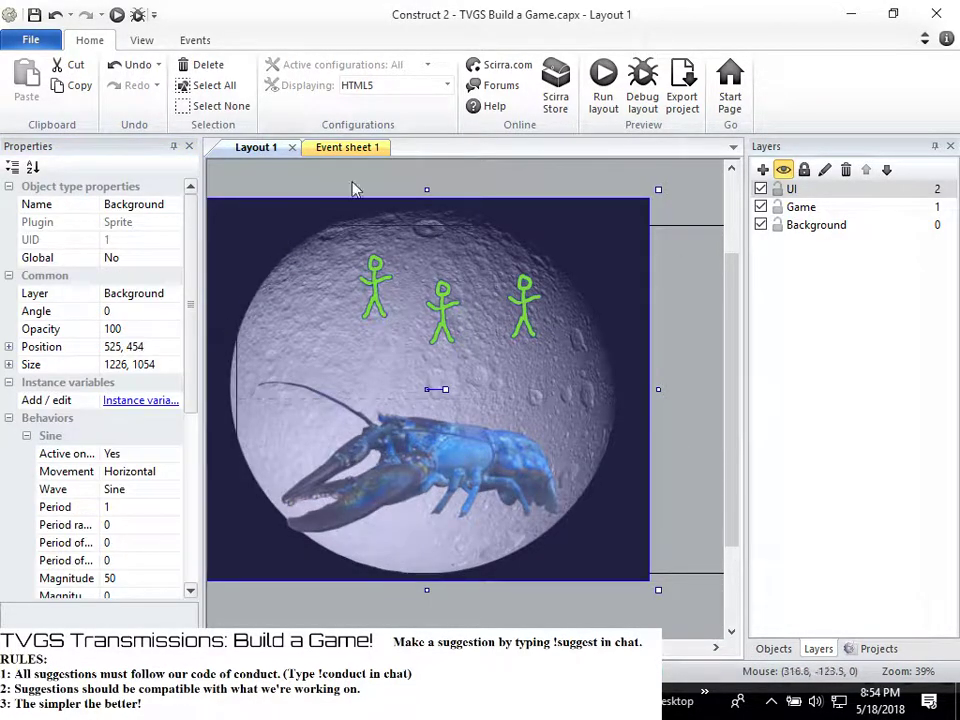
left_click(776, 648)
left_click(790, 291)
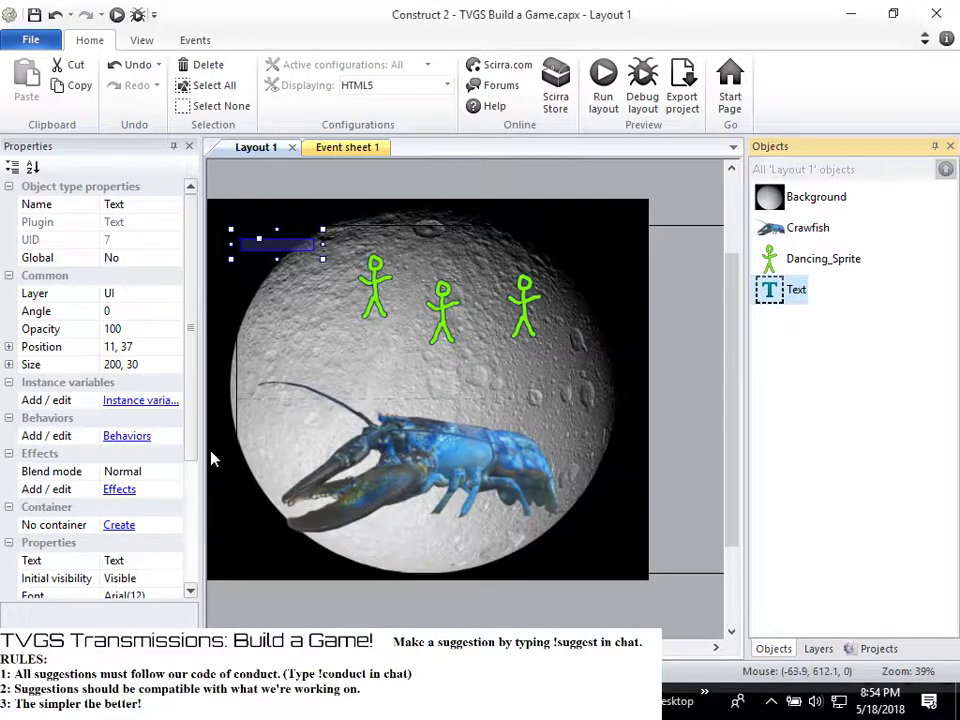
scroll(165, 476, "down", 1)
scroll(140, 506, "down", 2)
left_click(113, 561)
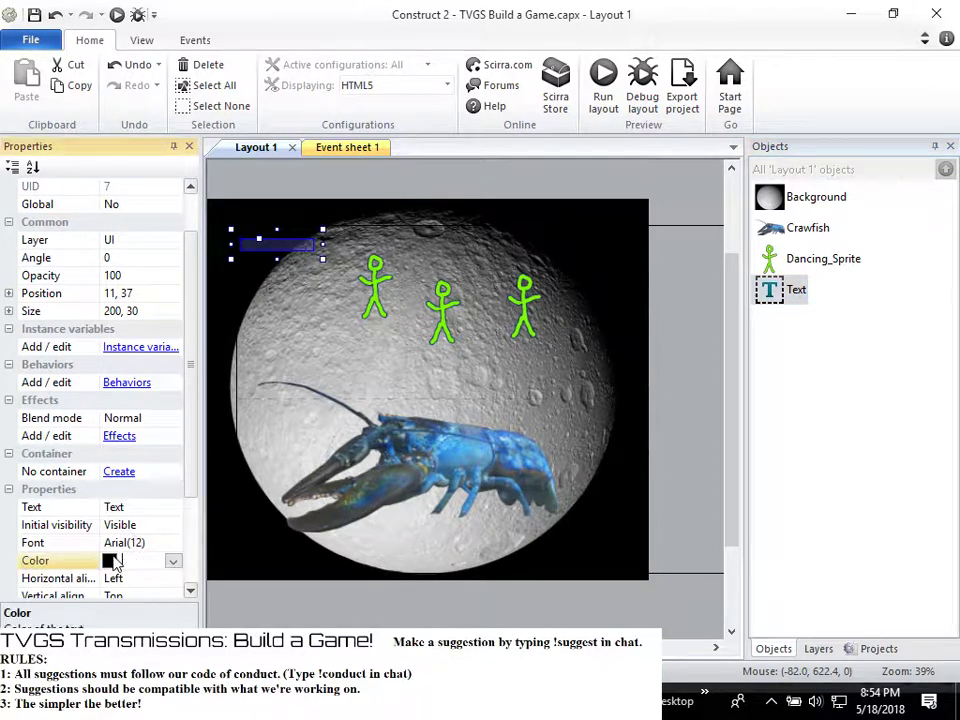
left_click(173, 561)
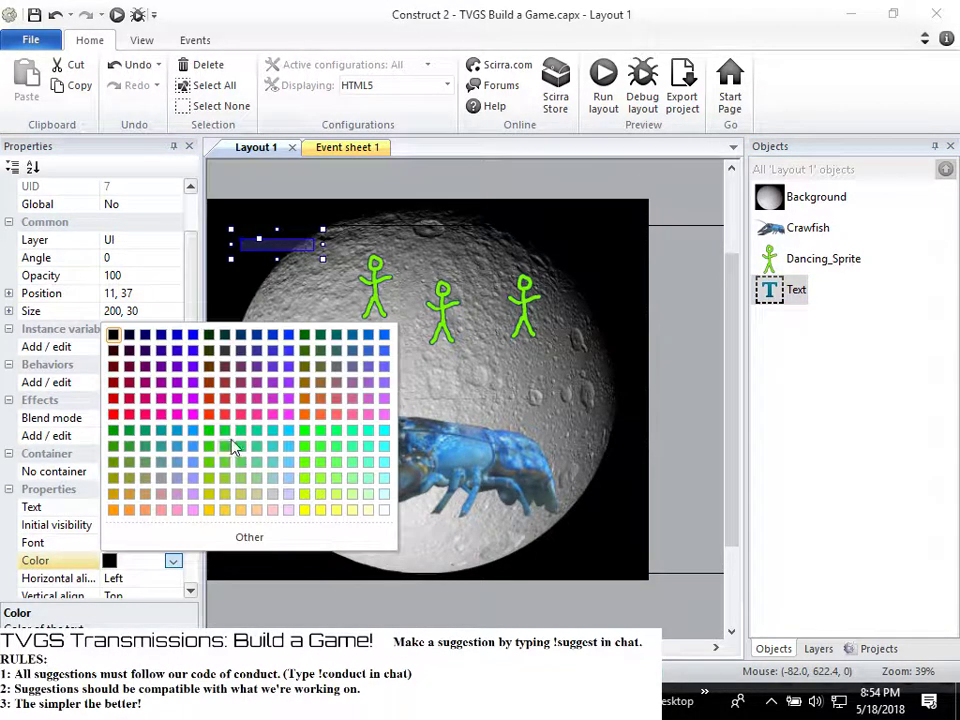
left_click(321, 433)
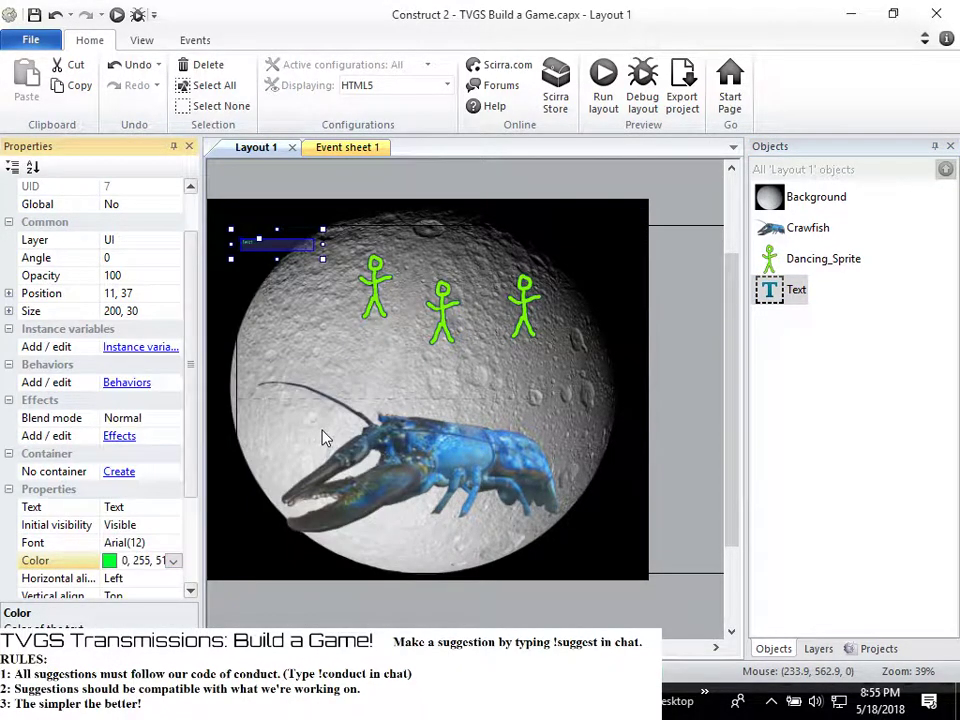
Set the Text object's font size to 24, keeping regular Arial
left_click(170, 542)
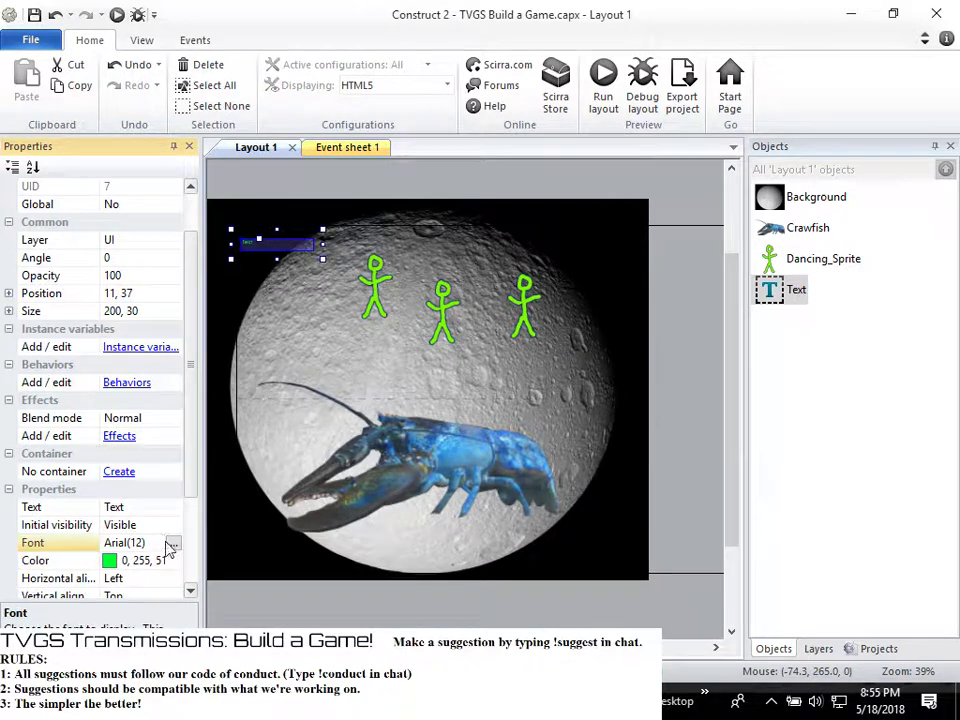
left_click(173, 543)
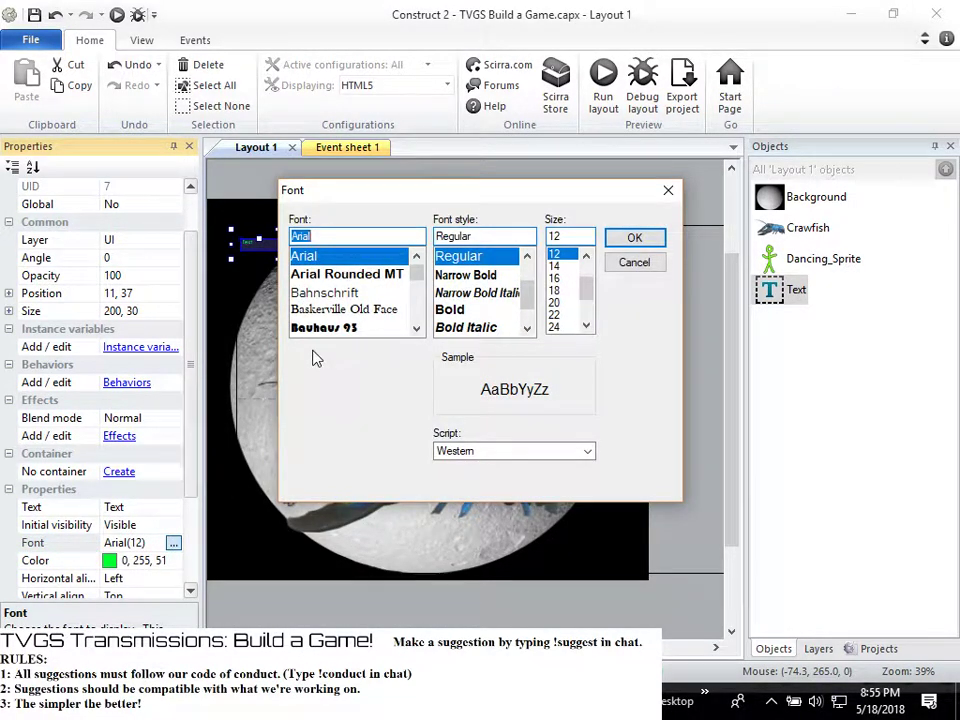
left_click(560, 327)
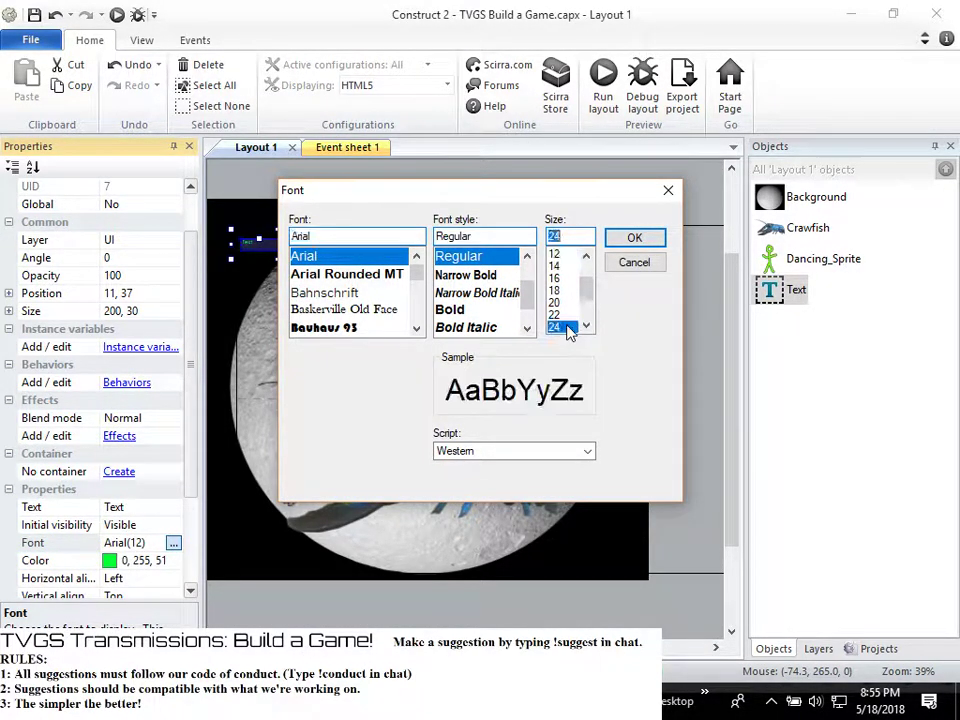
left_click(645, 243)
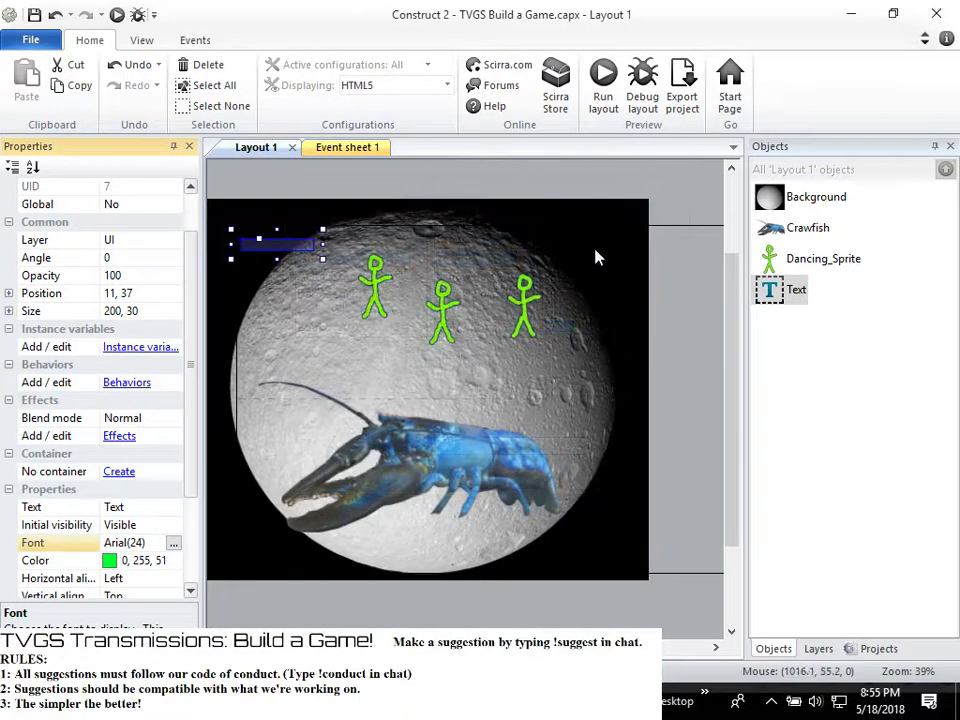
Reselect the Text object and enlarge its box down and to the right from its lower-right corner
left_click(326, 273)
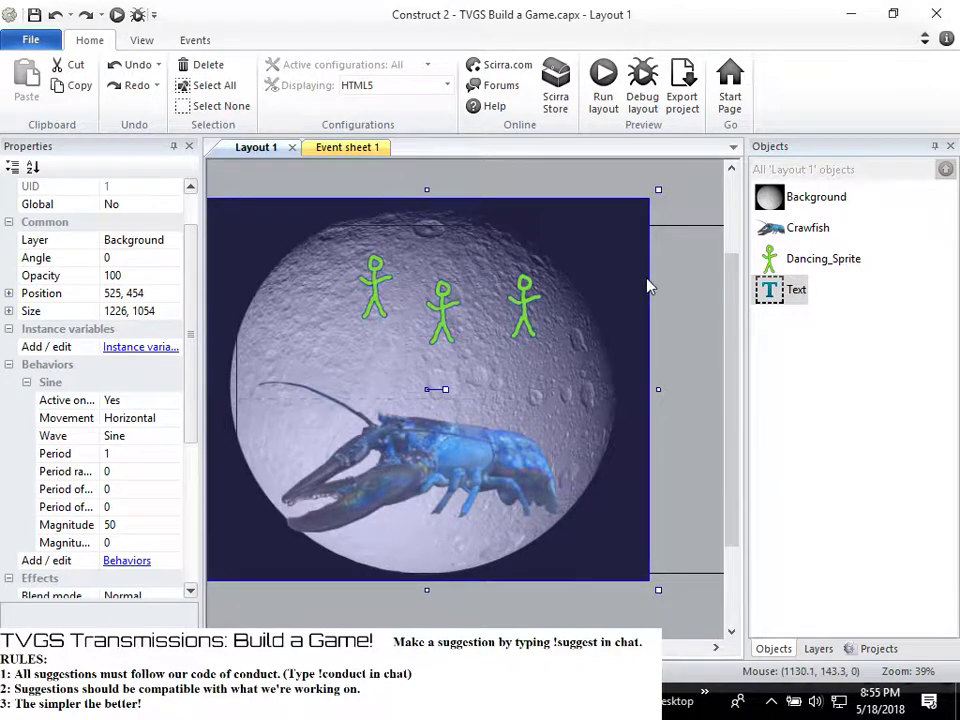
left_click(792, 292)
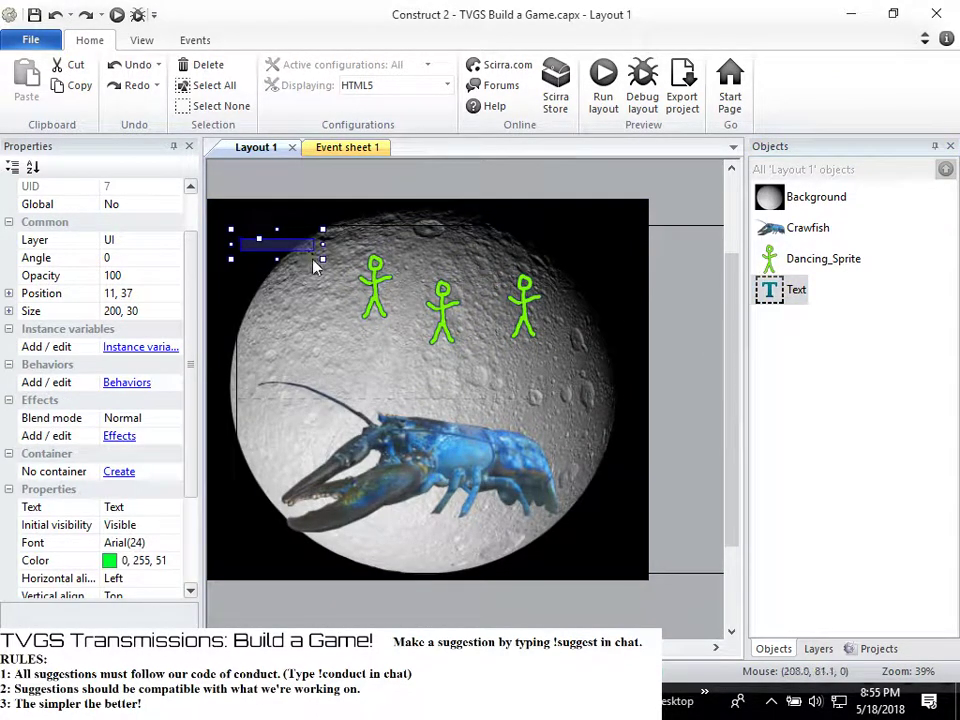
left_click_drag(319, 257, 343, 305)
Run the layout in the browser to check the CrawfishPoints display while the crawfish is dragged, and close the preview
left_click(603, 80)
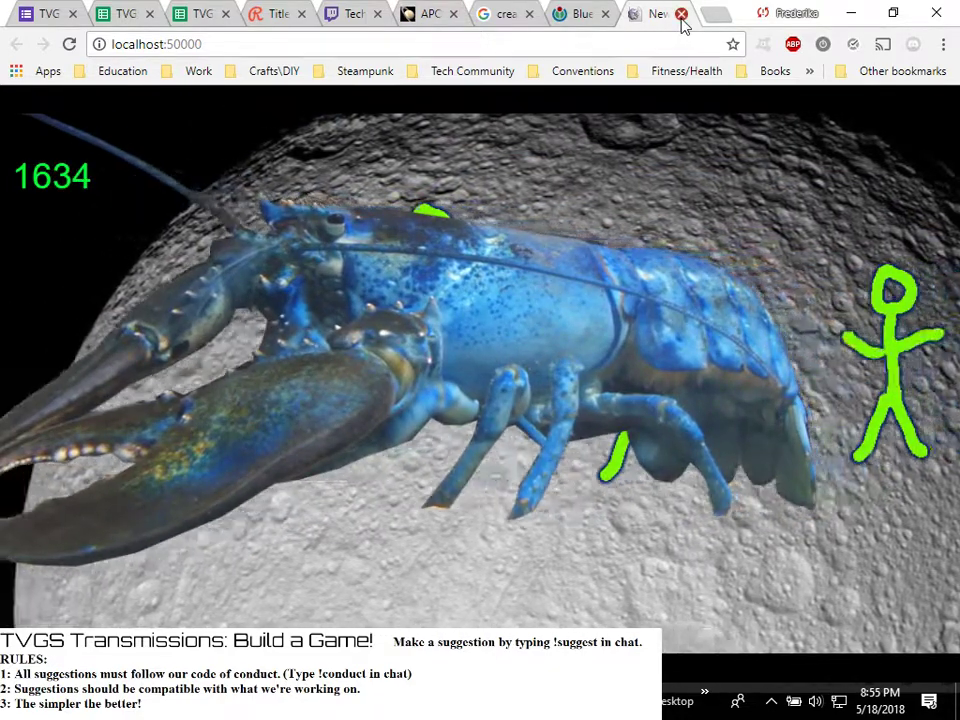
left_click(681, 14)
key("alt+Tab")
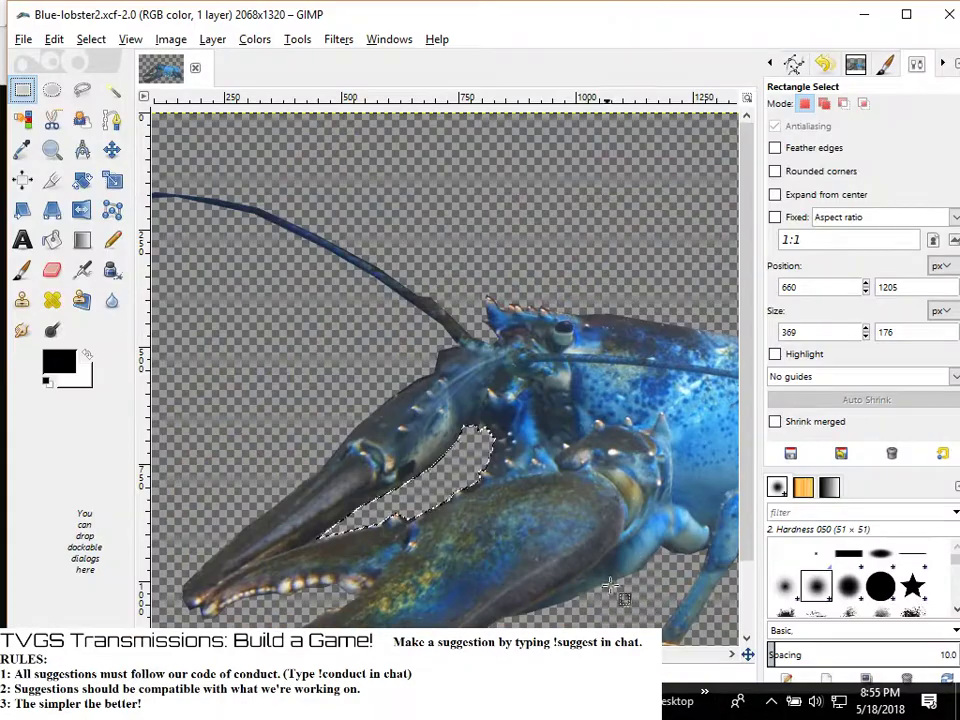
key("alt+Tab")
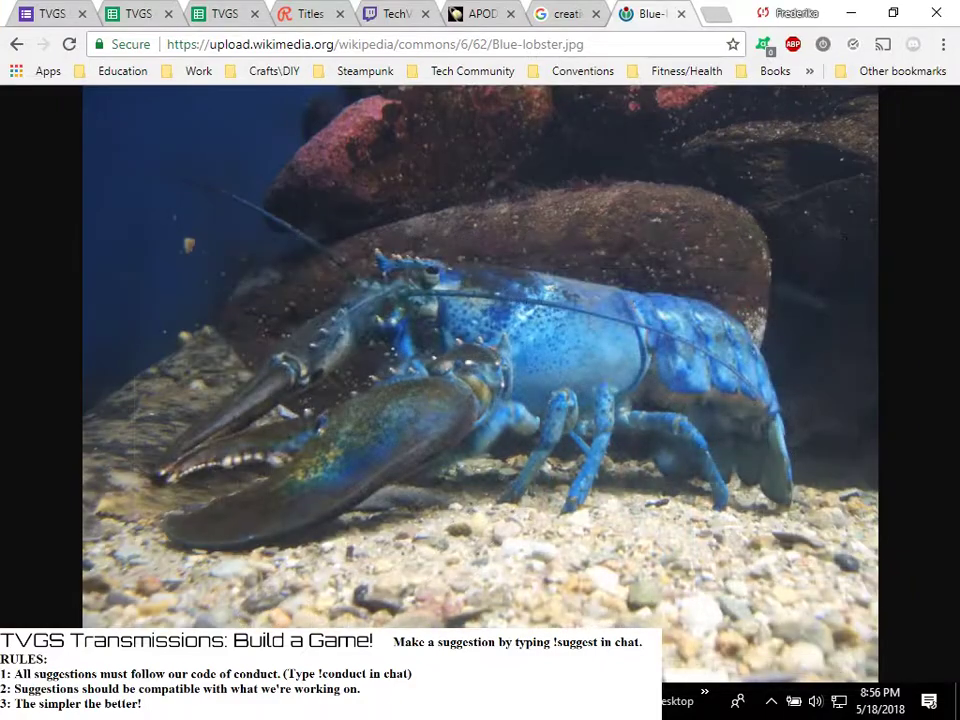
Switch back to Construct 2, deselect the Text object and open Event sheet 1
key("alt+Tab")
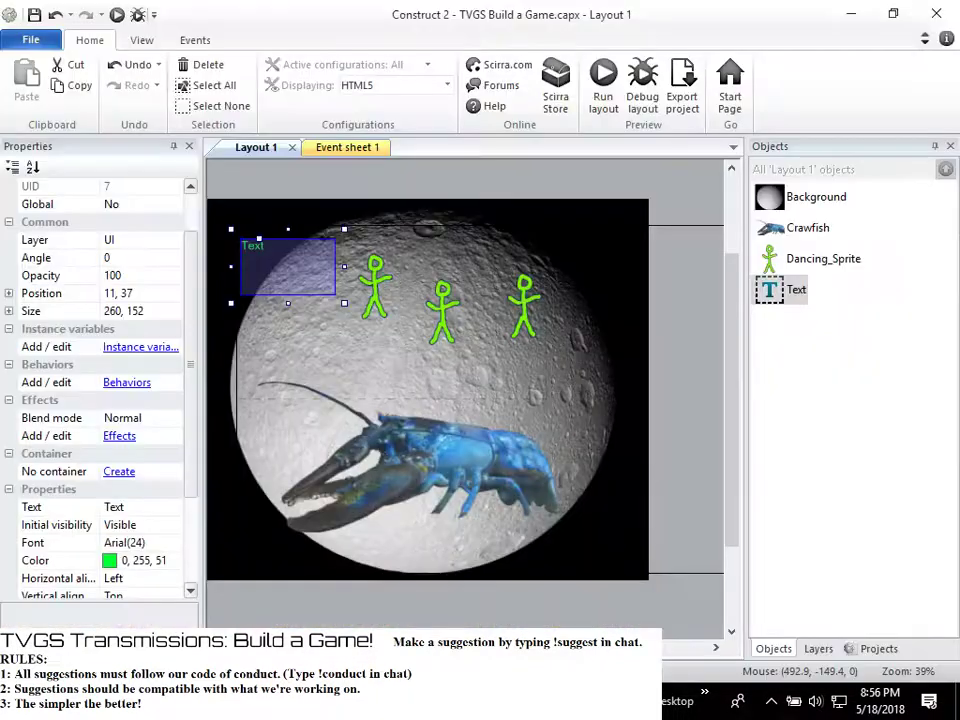
left_click(646, 171)
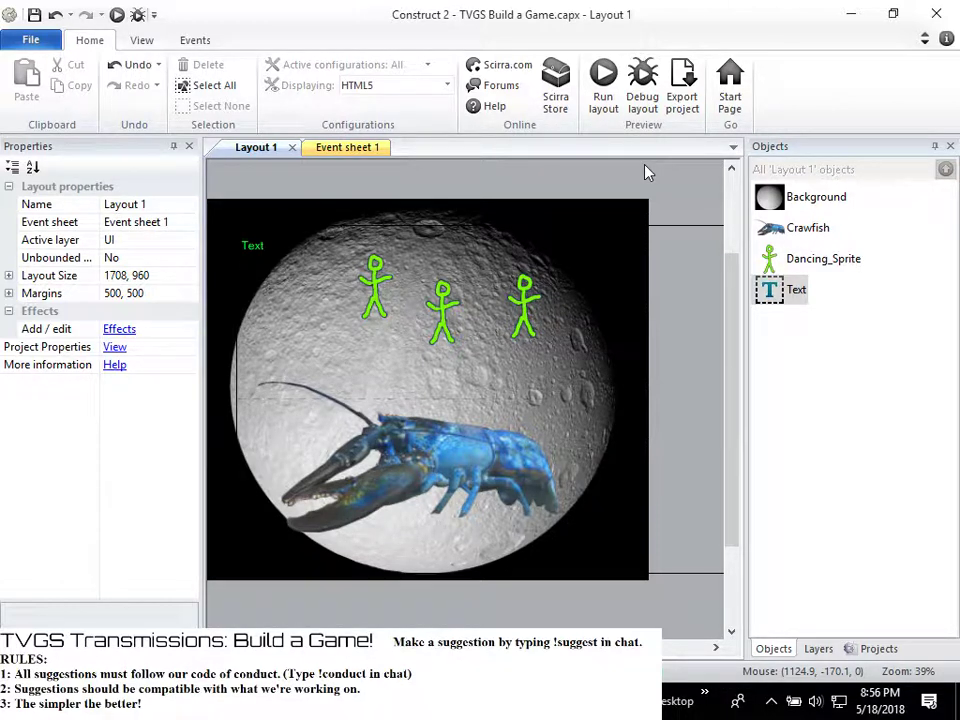
left_click(347, 147)
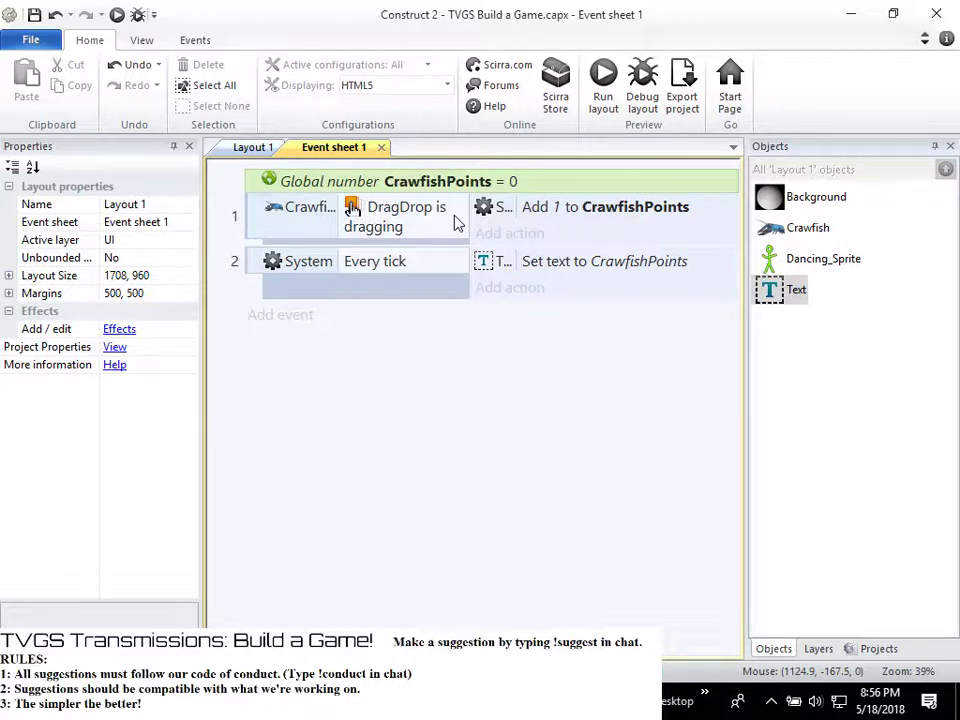
left_click(284, 317)
double_click(300, 300)
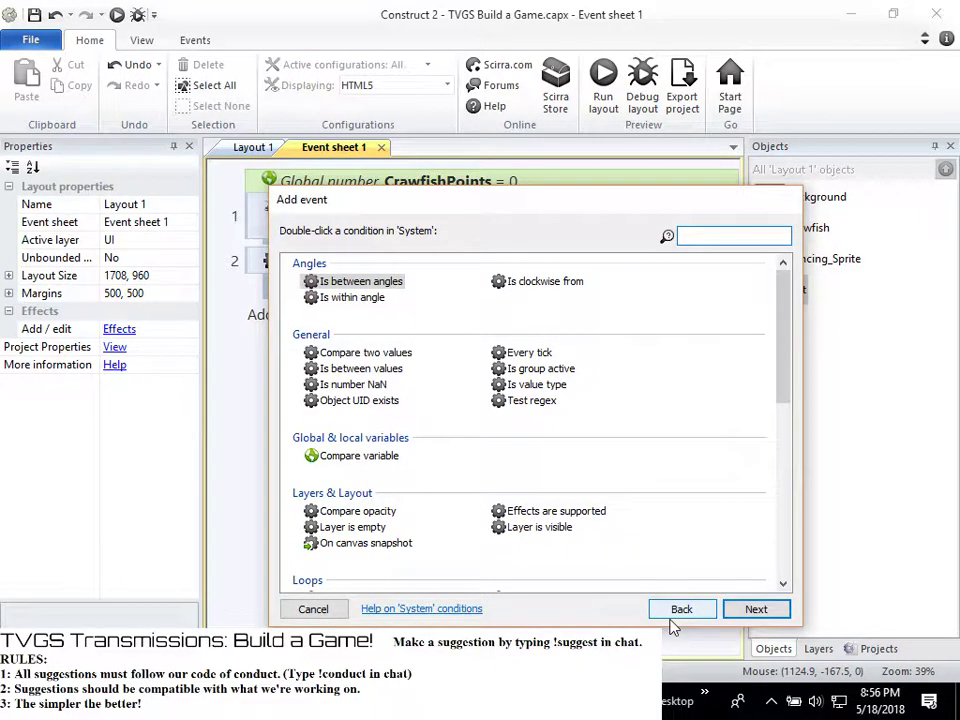
left_click(313, 612)
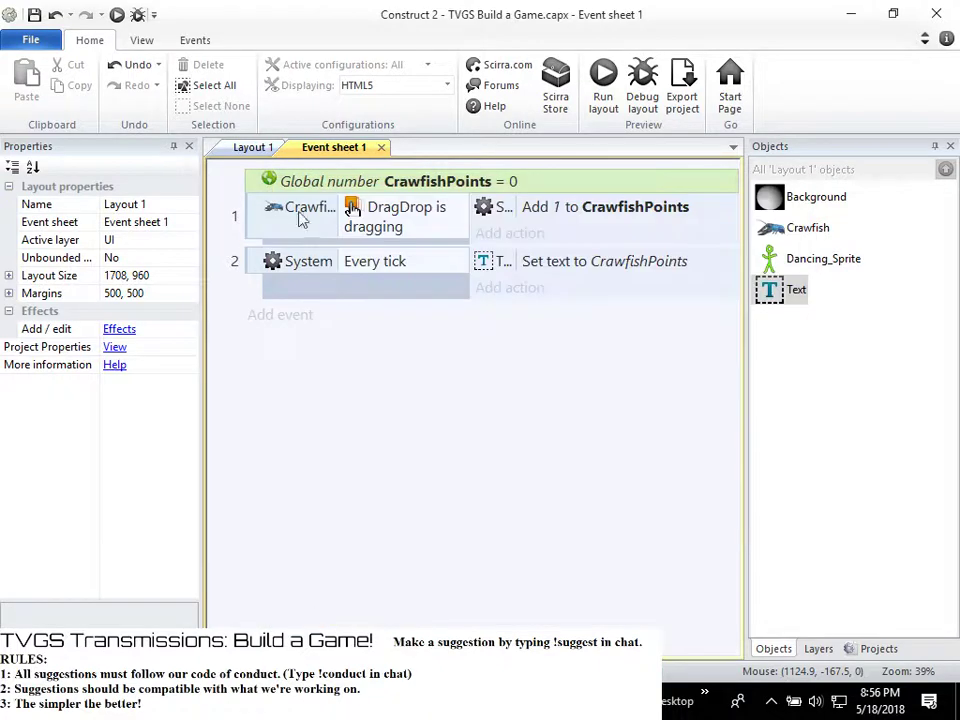
Add a new event with the Crawfish DragDrop condition On drag start
left_click(283, 326)
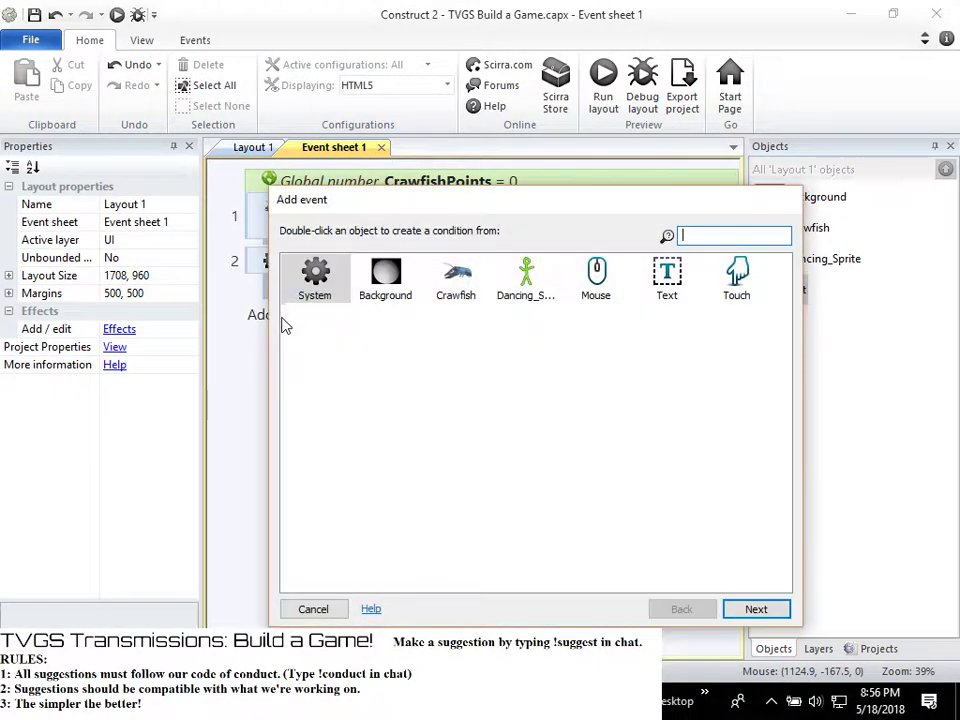
left_click(474, 296)
key("Return")
scroll(530, 508, "down", 3)
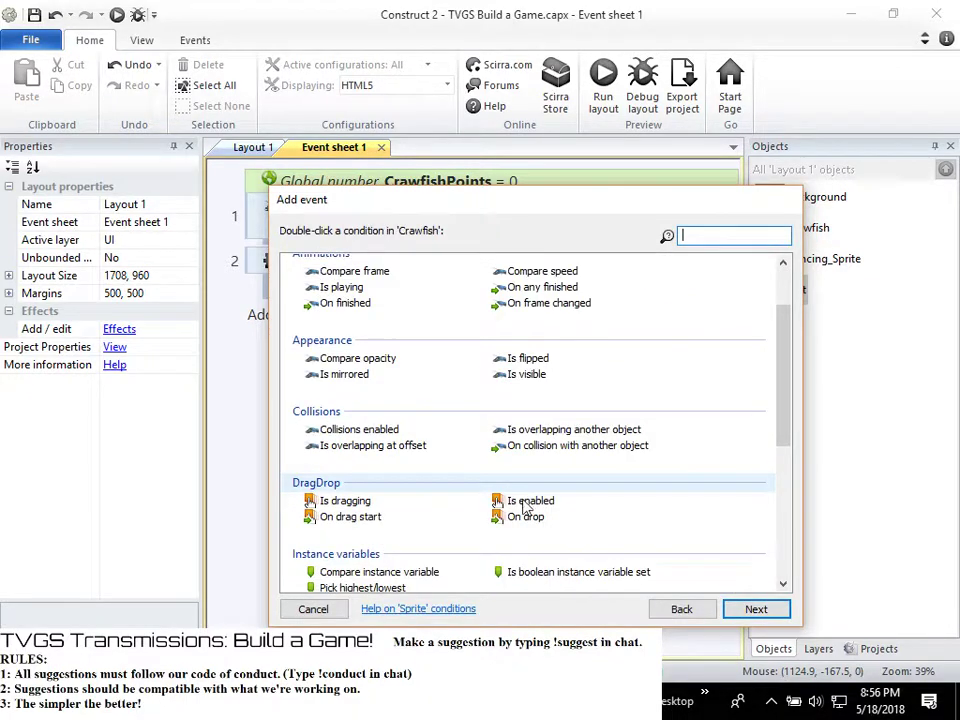
left_click(372, 438)
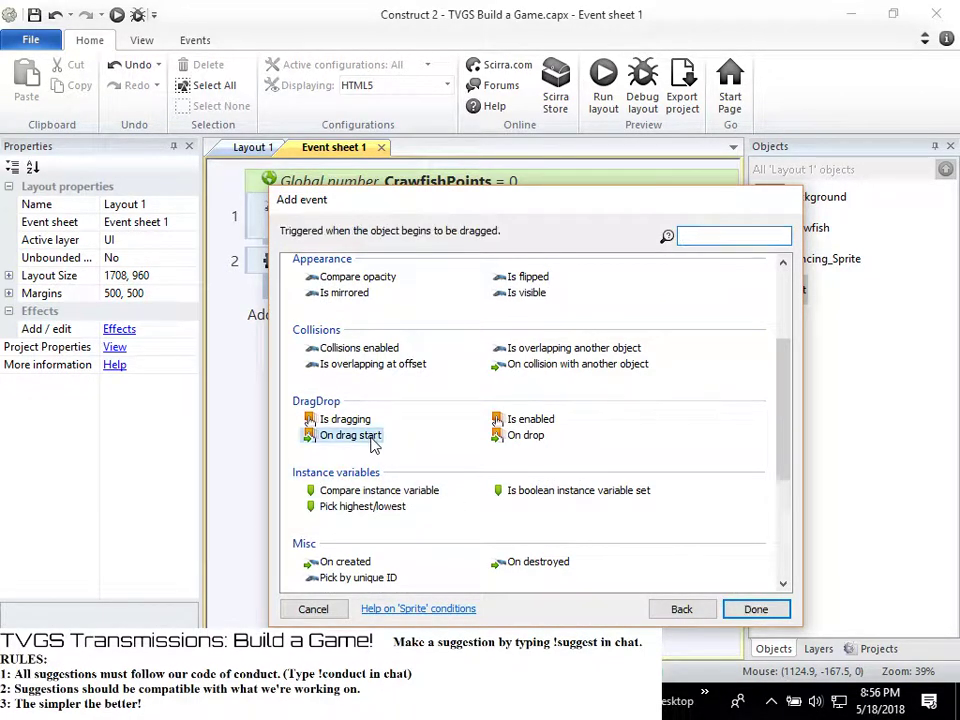
left_click(752, 609)
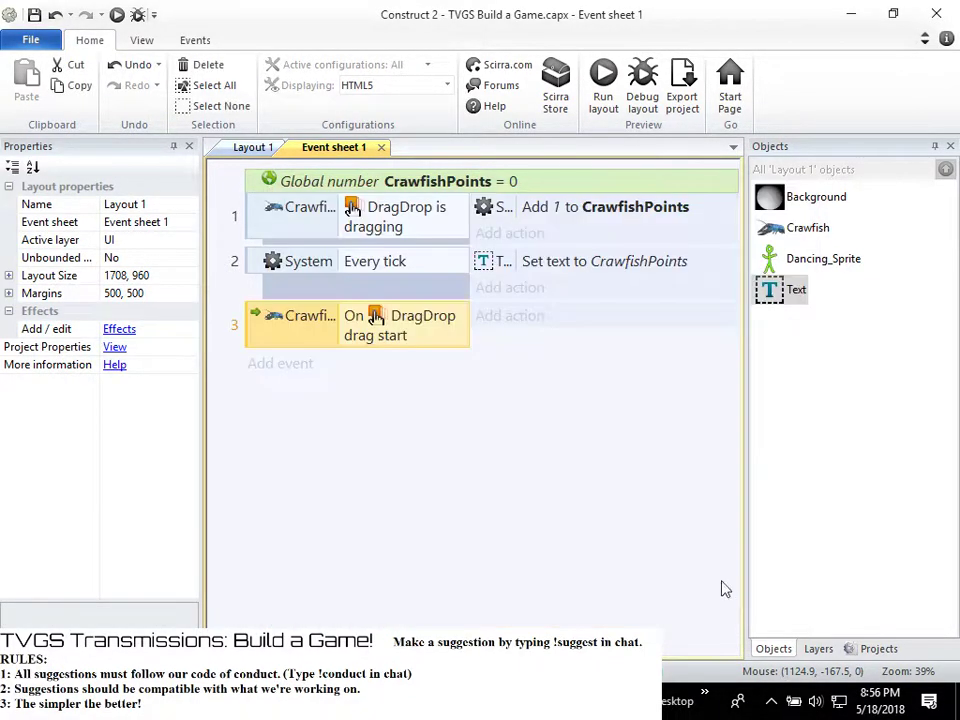
left_click(512, 320)
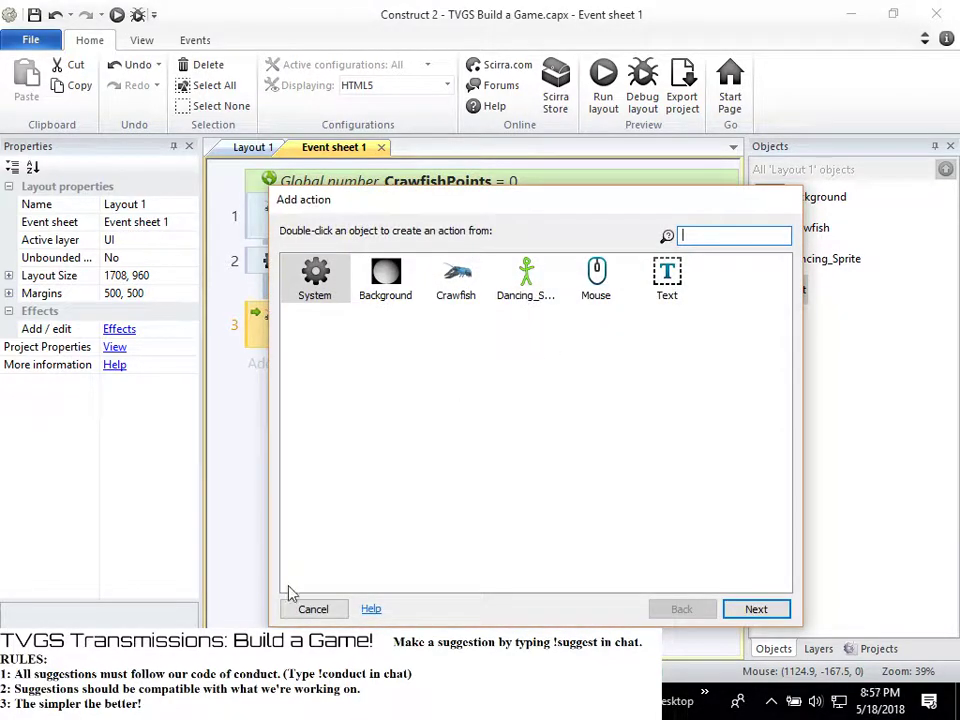
left_click(312, 610)
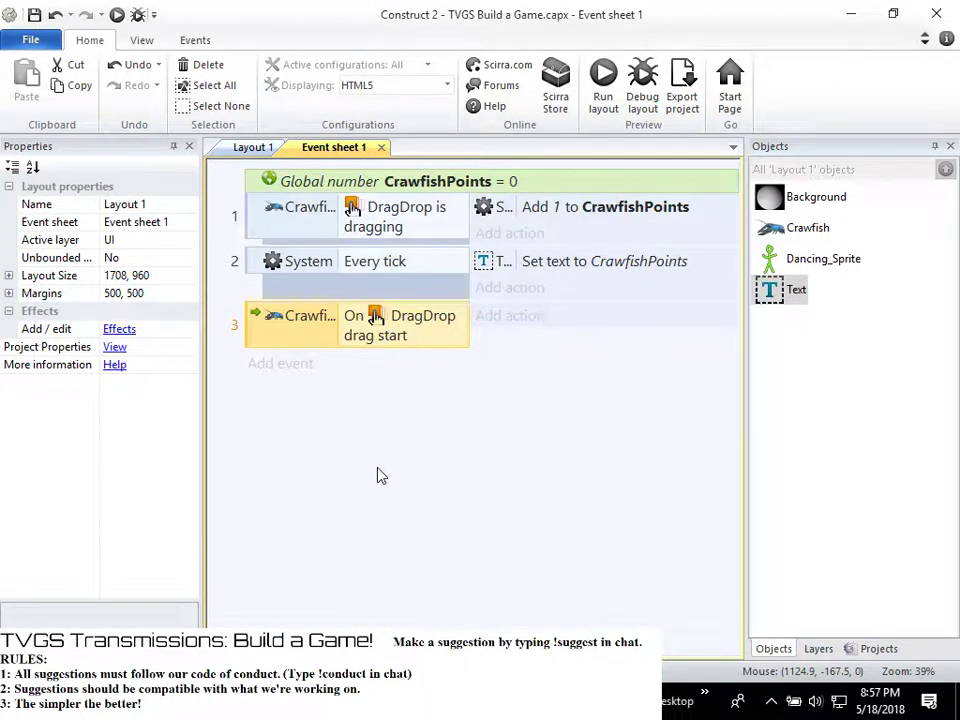
left_click(282, 364)
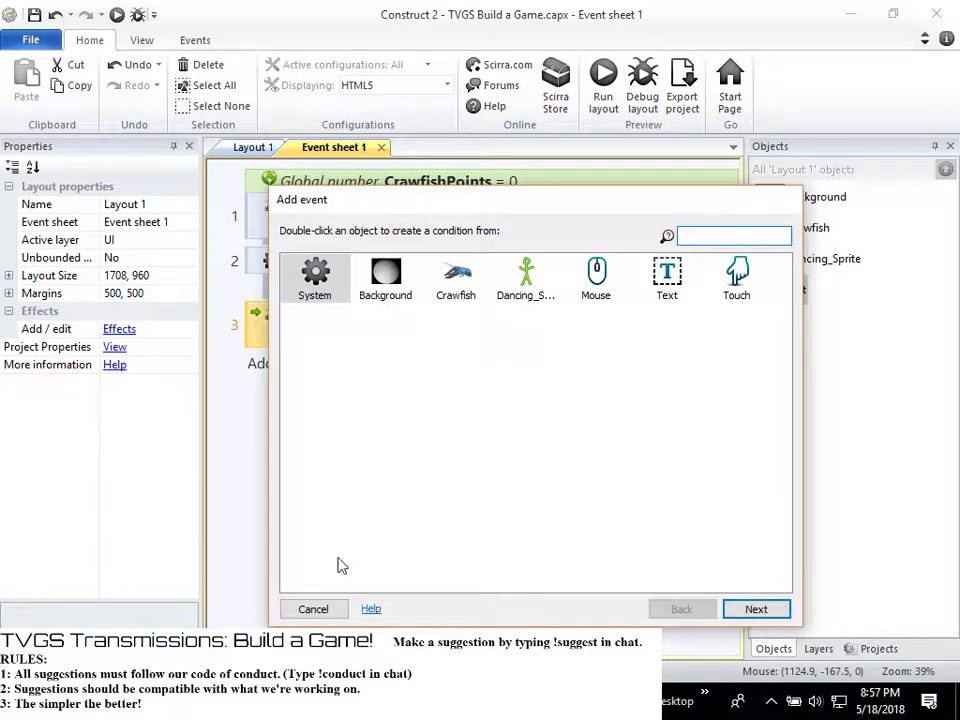
left_click(313, 609)
Create a global number variable named LastX in the event sheet, with initial value 0
right_click(300, 414)
left_click(335, 486)
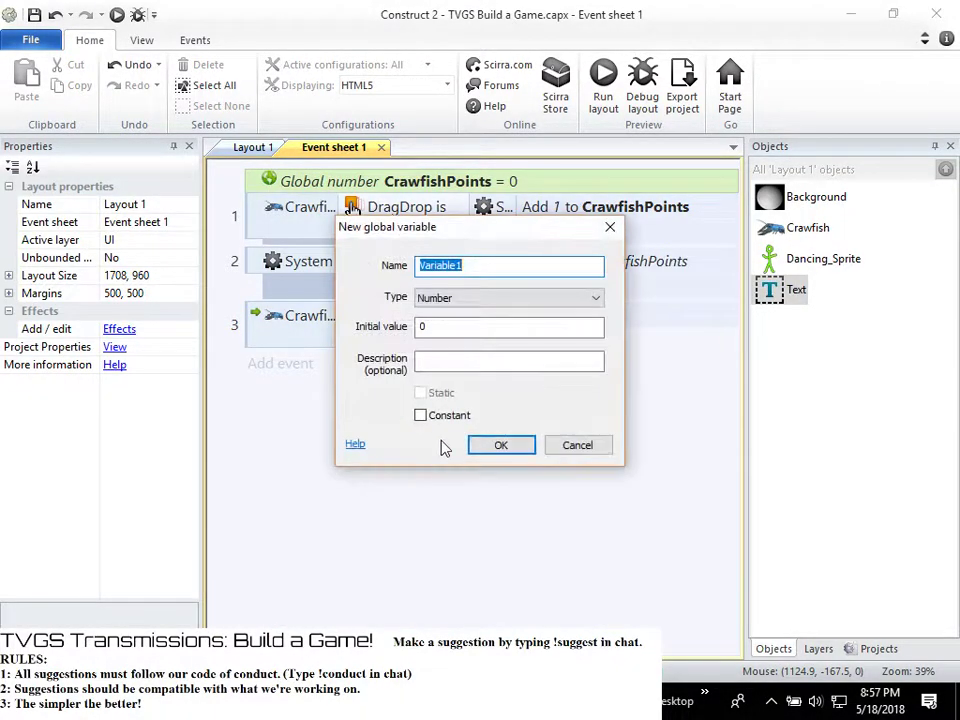
type("LastX")
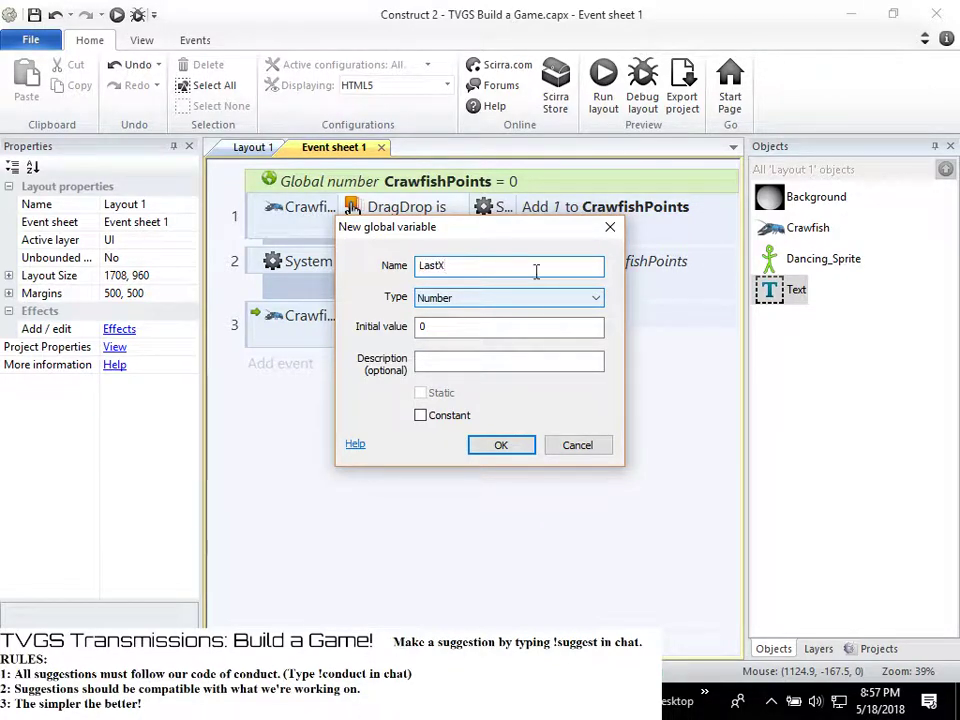
left_click(518, 449)
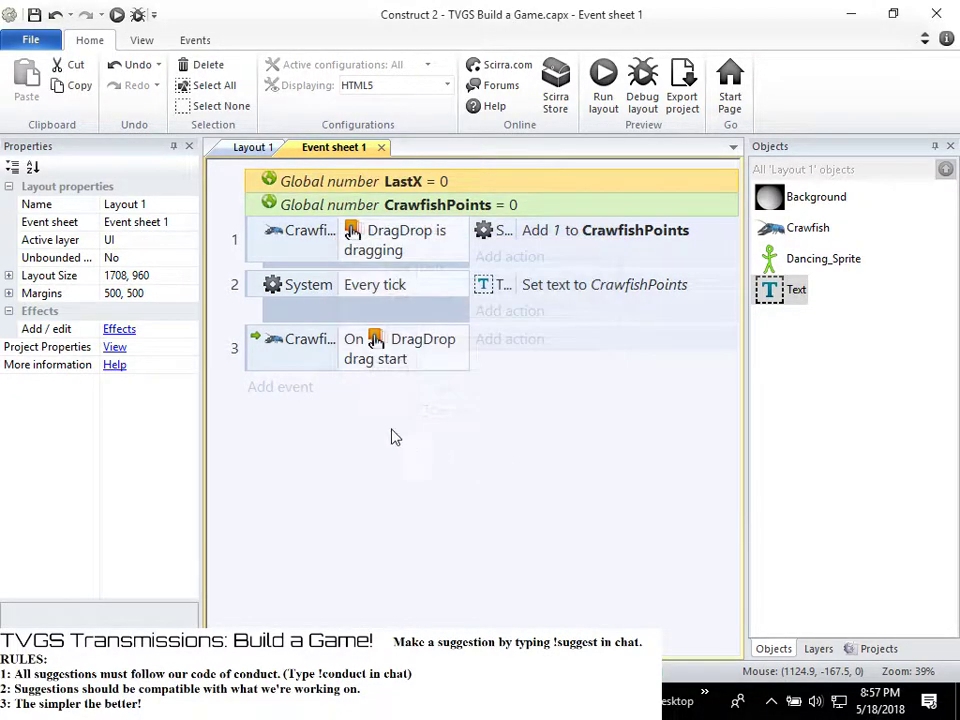
Create a global number variable named LastY in the event sheet, with initial value 0
left_click(321, 400)
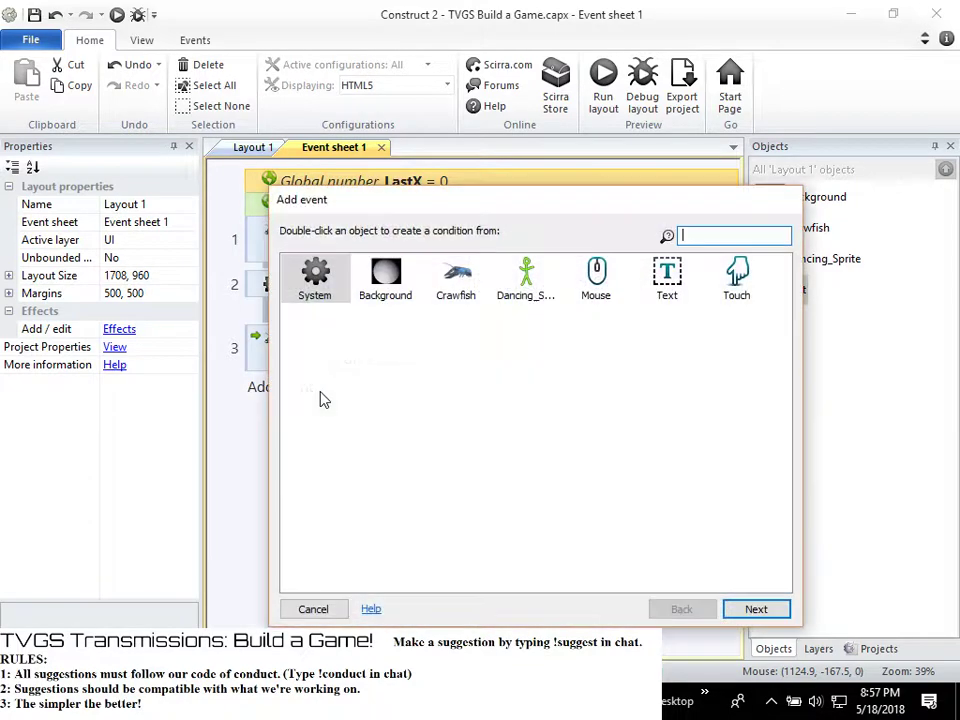
left_click(313, 609)
right_click(306, 460)
left_click(375, 526)
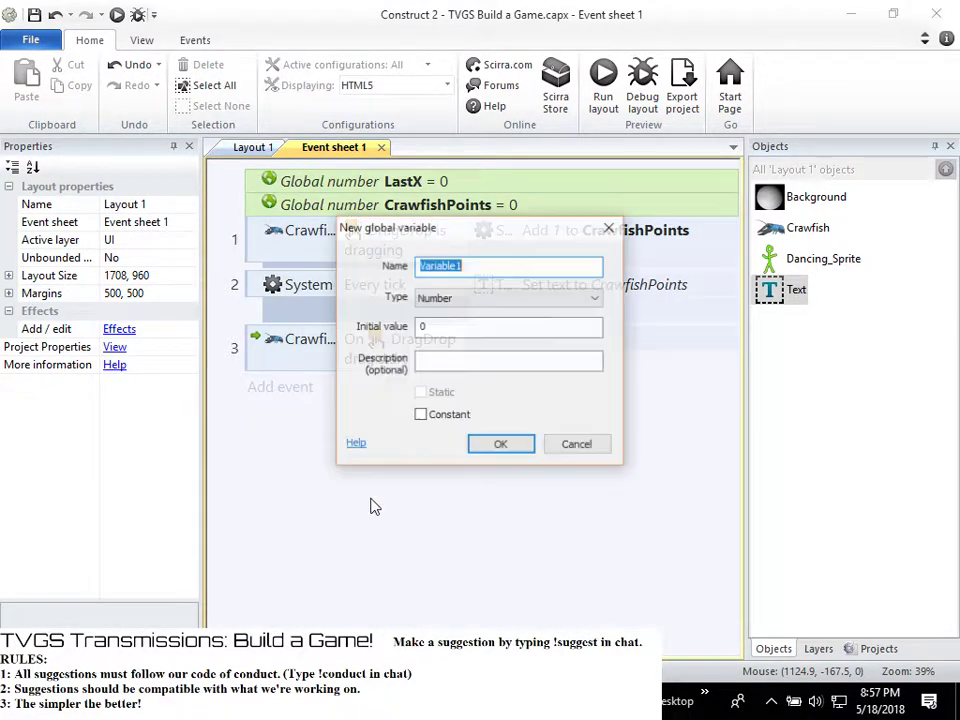
type("LastY")
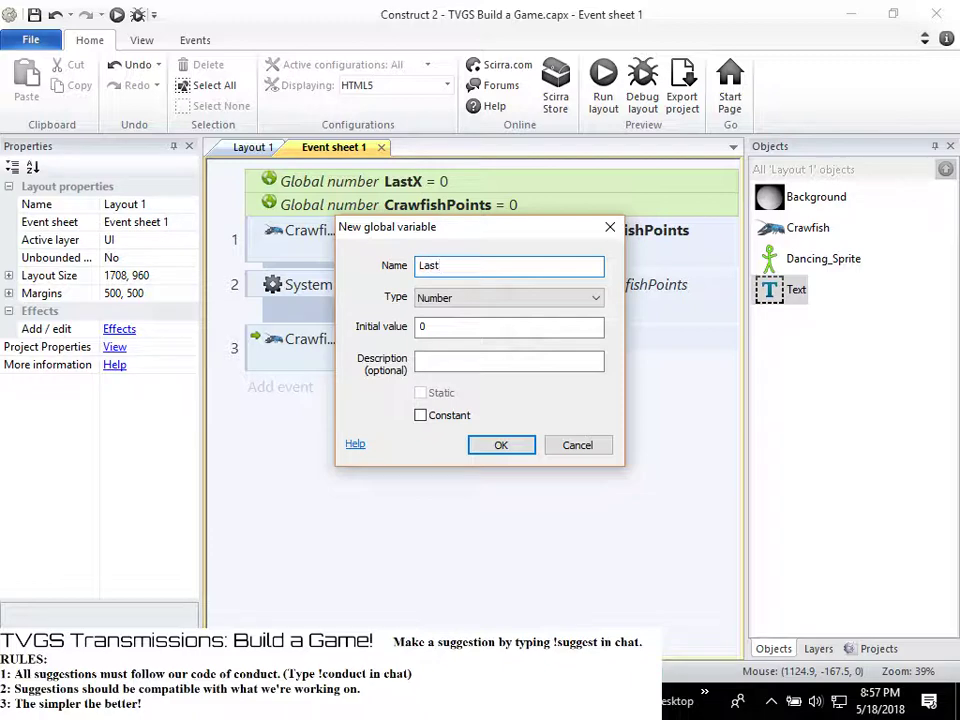
left_click(490, 448)
left_click(488, 363)
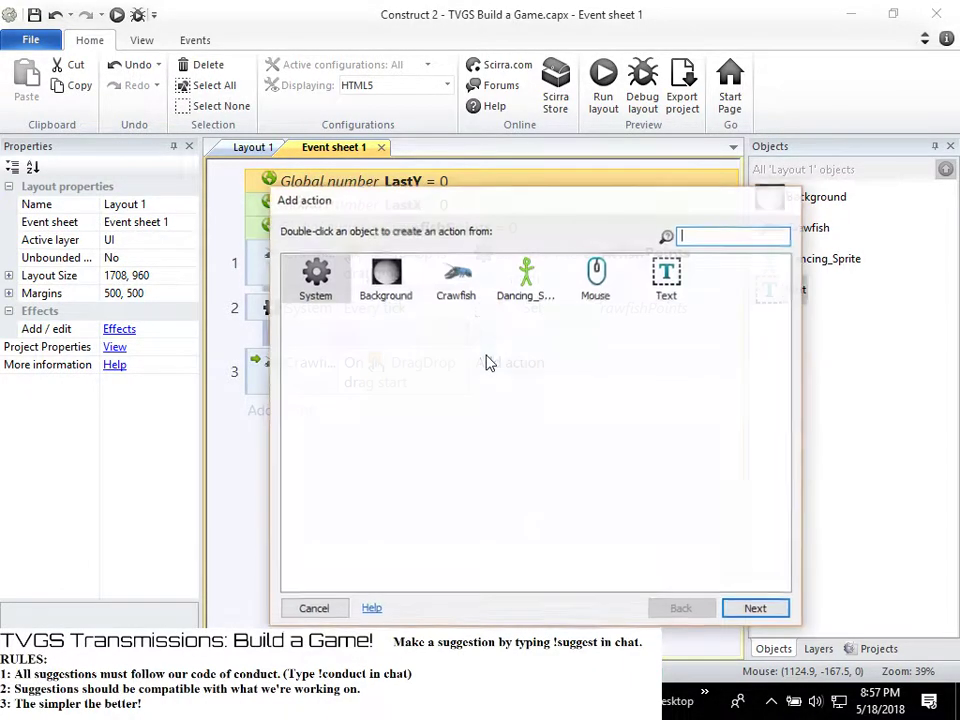
left_click(457, 275)
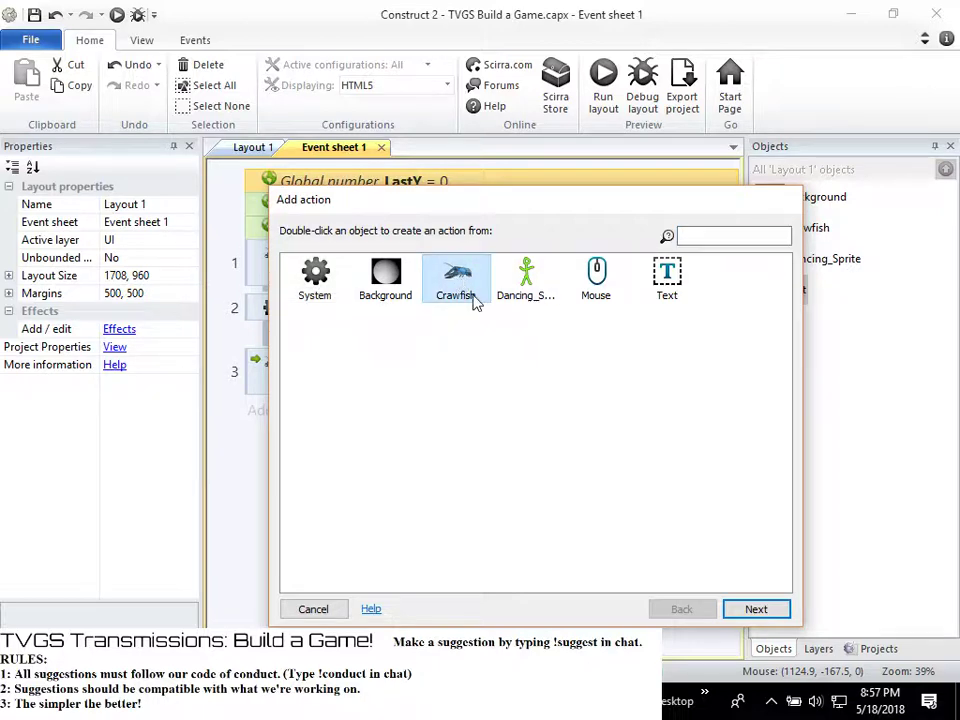
left_click(757, 610)
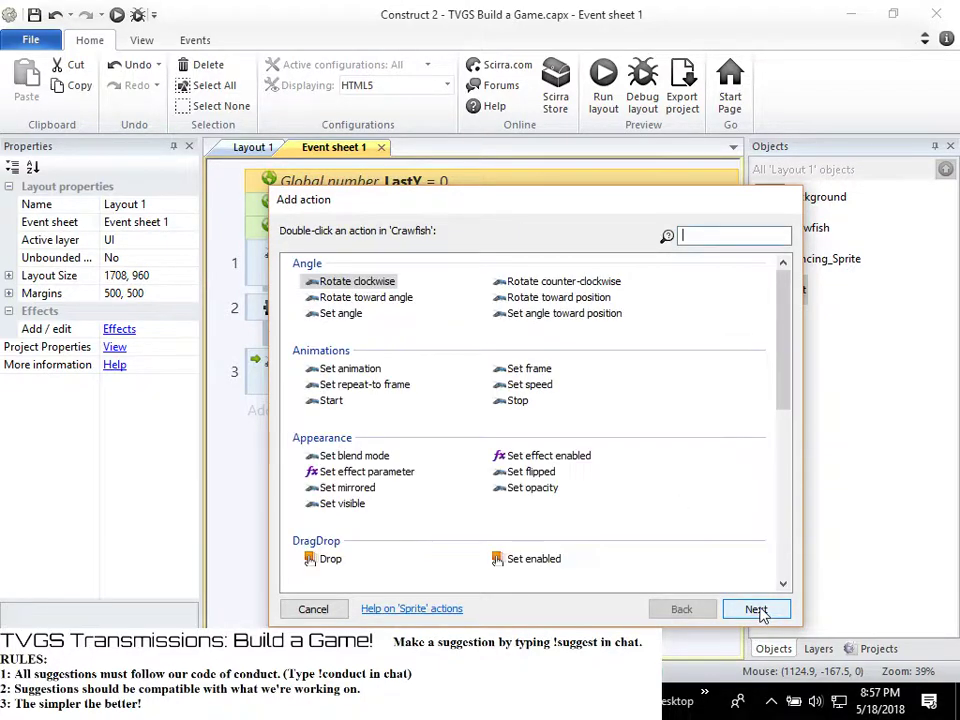
scroll(400, 430, "down", 3)
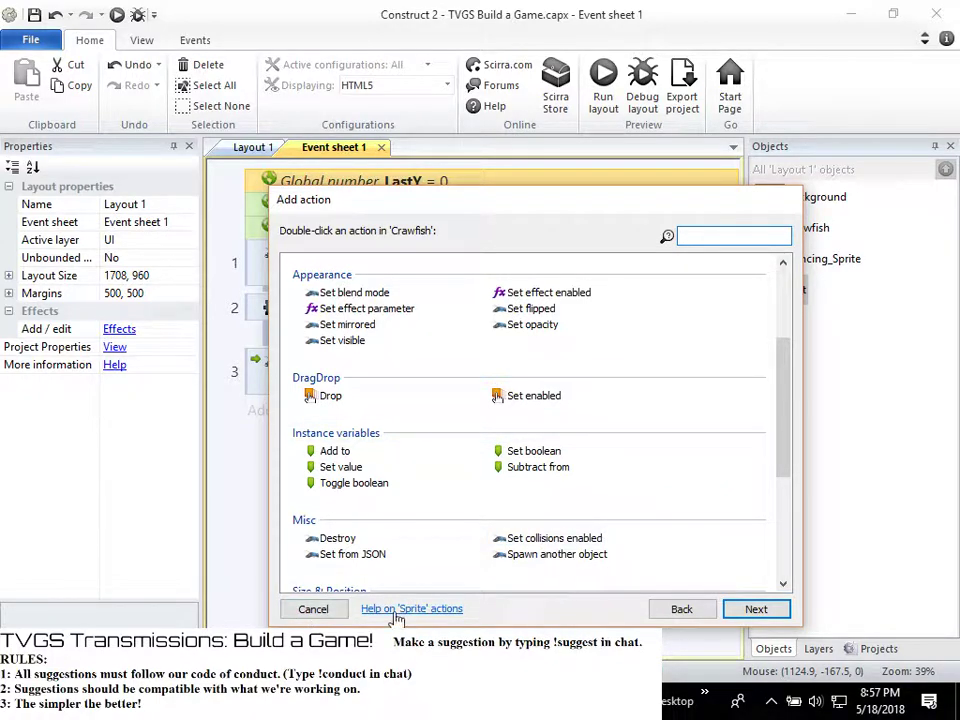
left_click(318, 610)
Add a System Set value action to the Crawfish drag start event that sets LastX to Crawfish.X
left_click(445, 343)
double_click(336, 290)
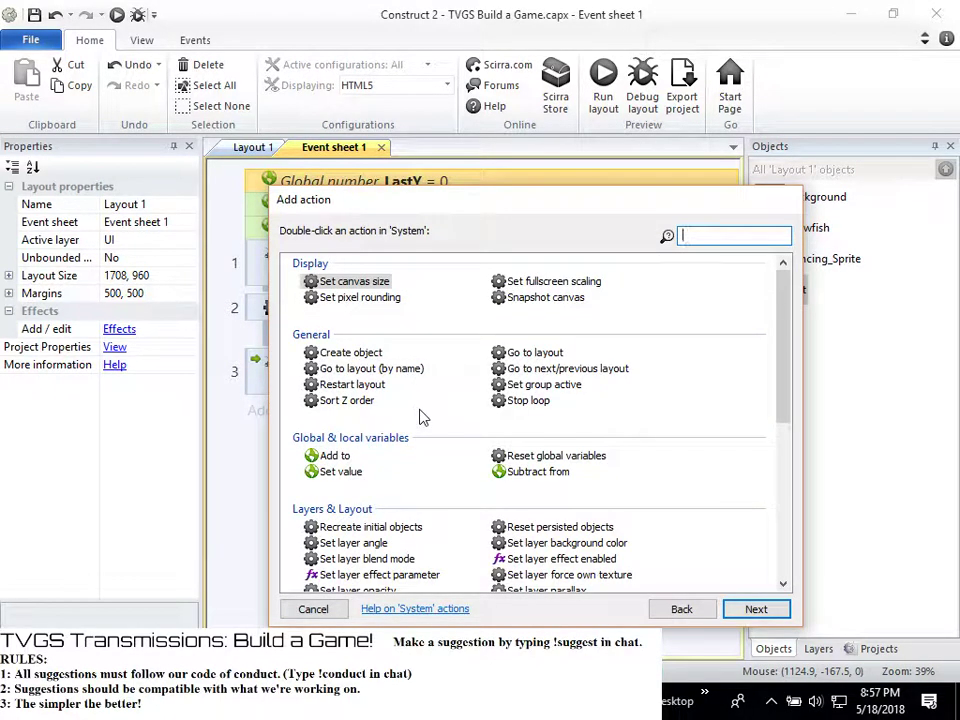
left_click(330, 471)
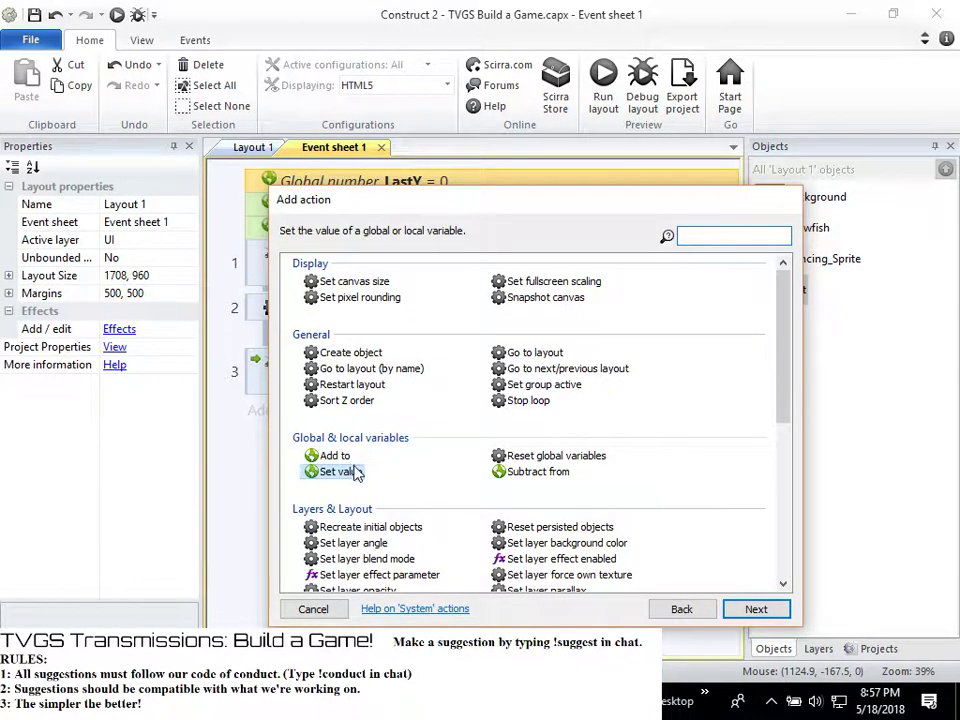
left_click(754, 609)
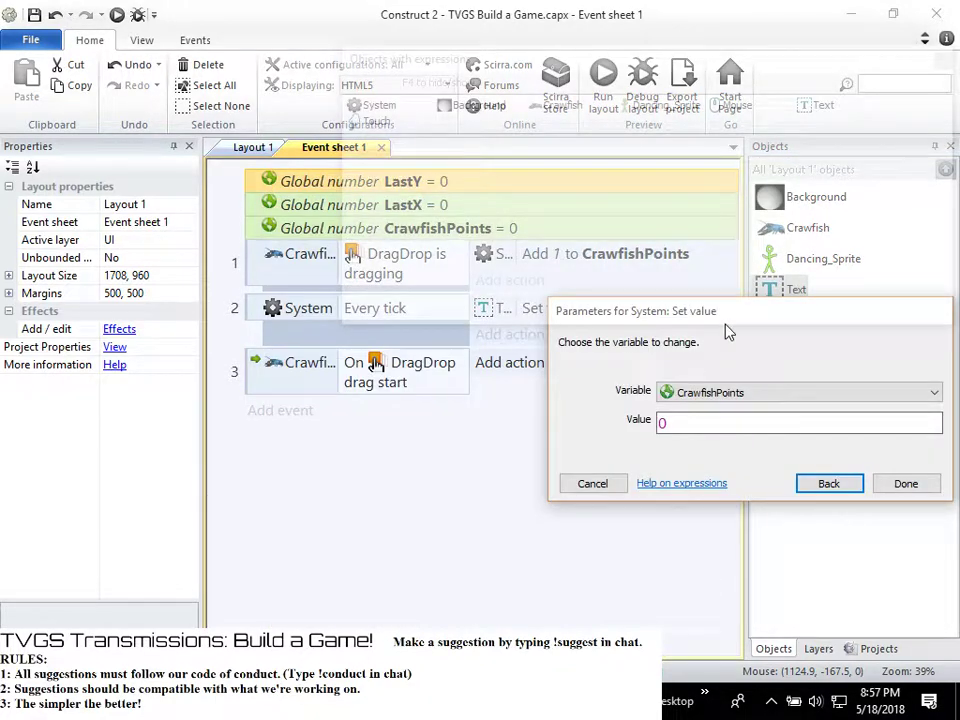
left_click(744, 396)
left_click(743, 423)
left_click(718, 430)
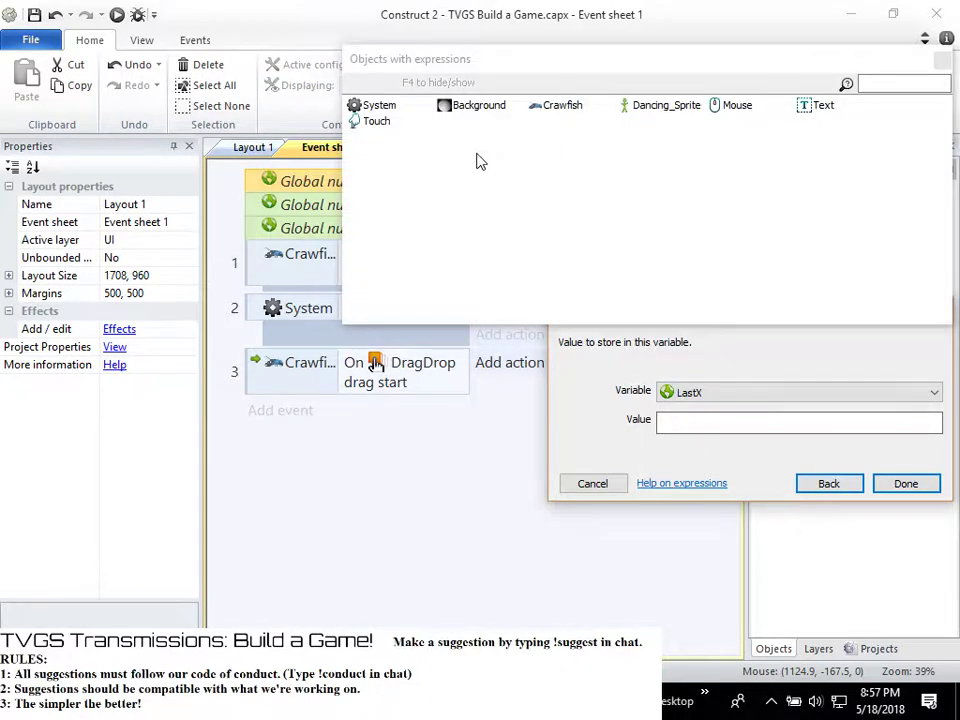
double_click(566, 112)
scroll(527, 190, "down", 6)
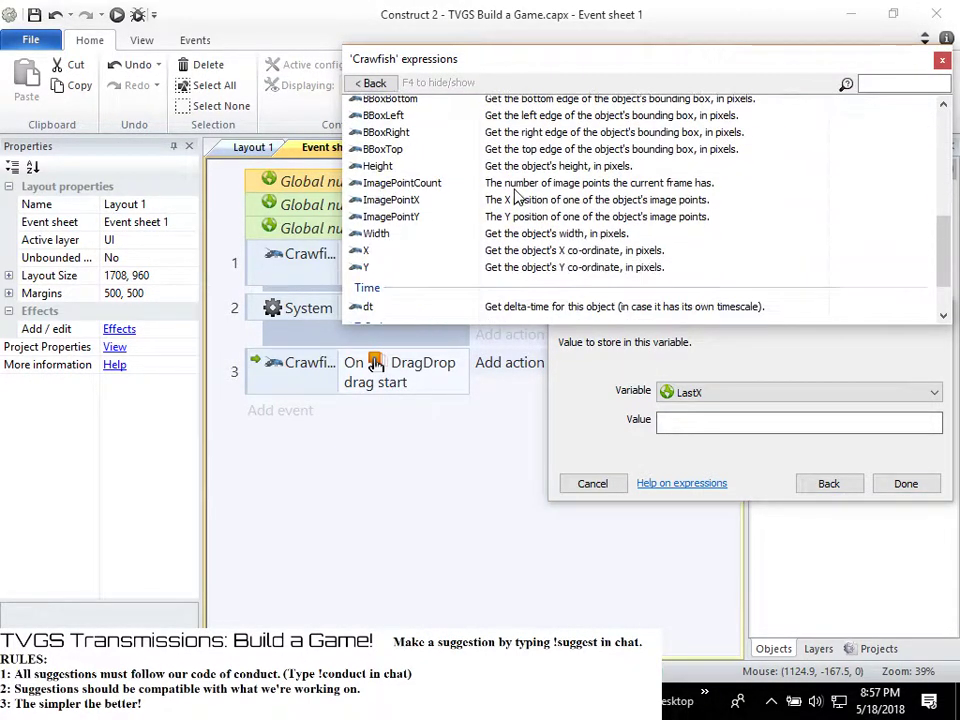
double_click(439, 252)
left_click(905, 484)
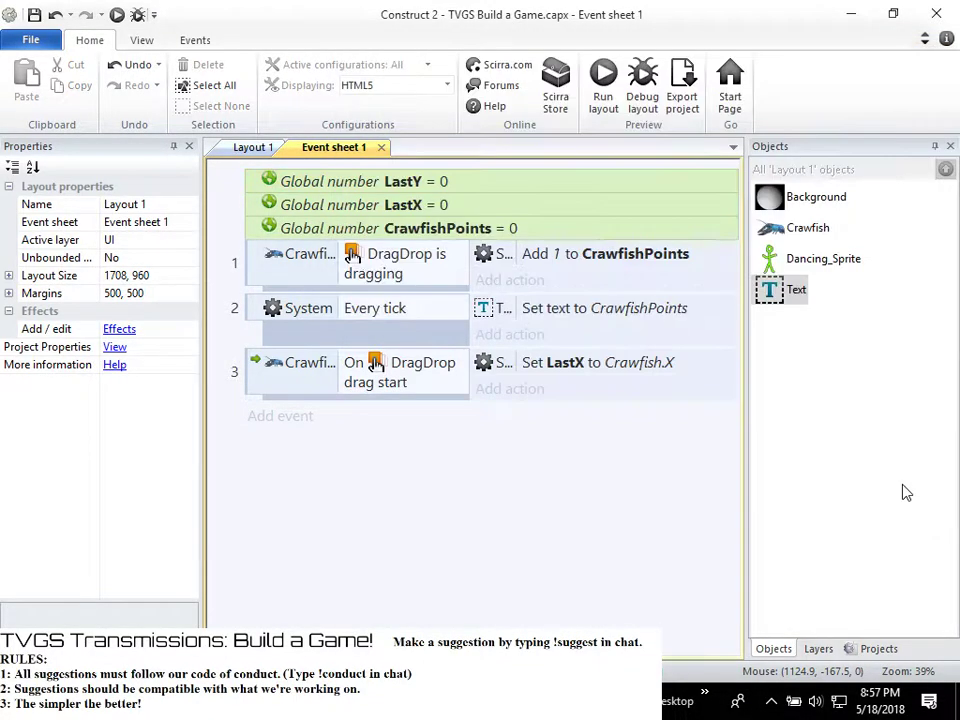
Add a System Set value action to the Crawfish drag start event
left_click(510, 398)
left_click(452, 280)
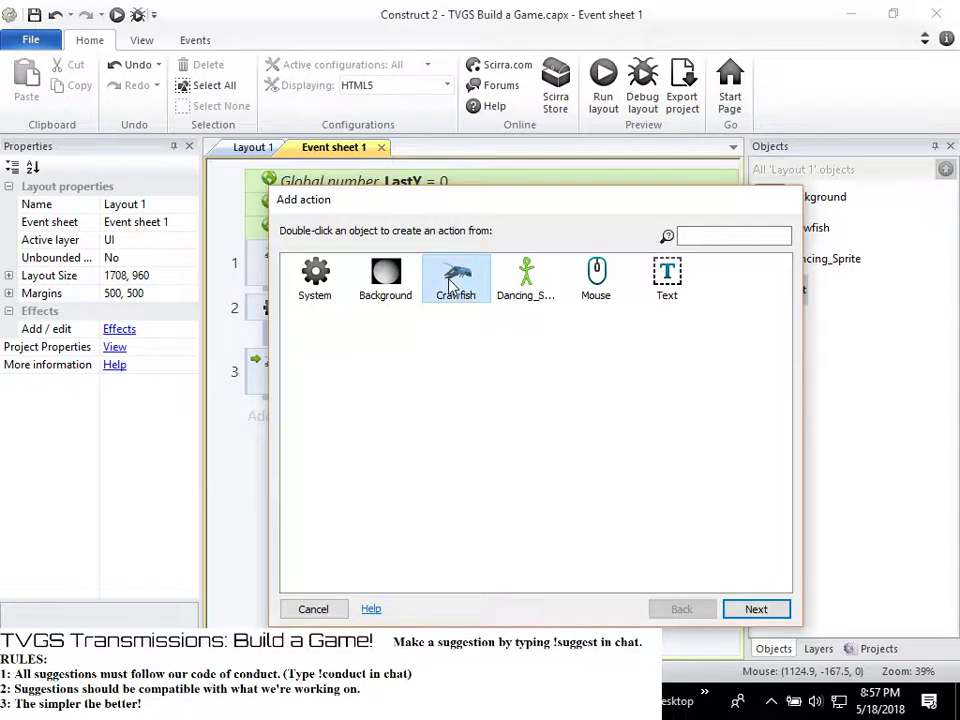
double_click(450, 282)
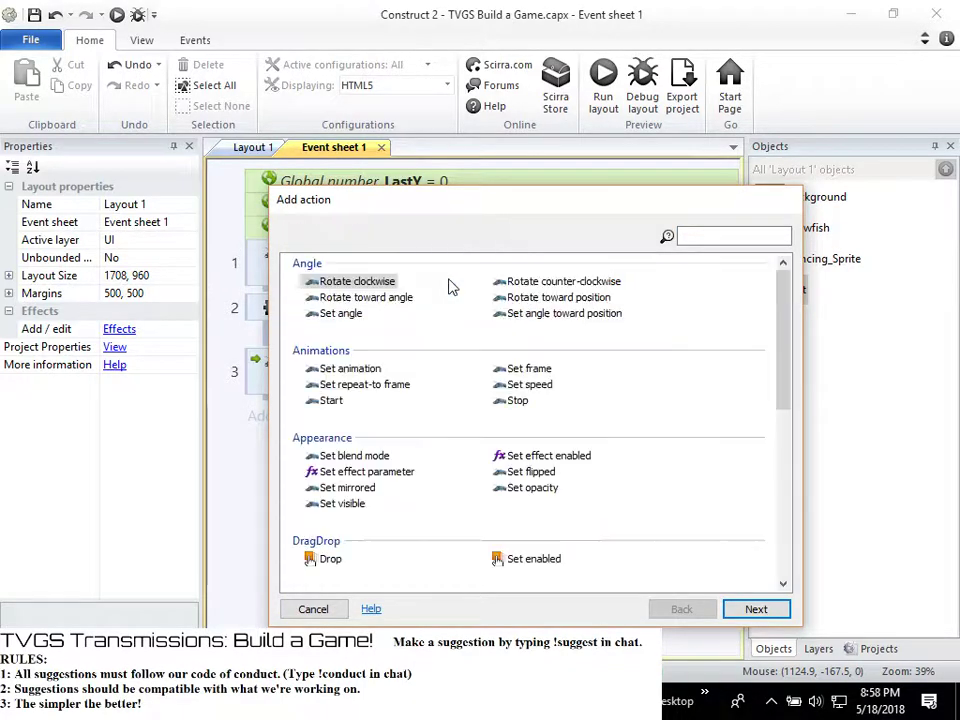
left_click(679, 606)
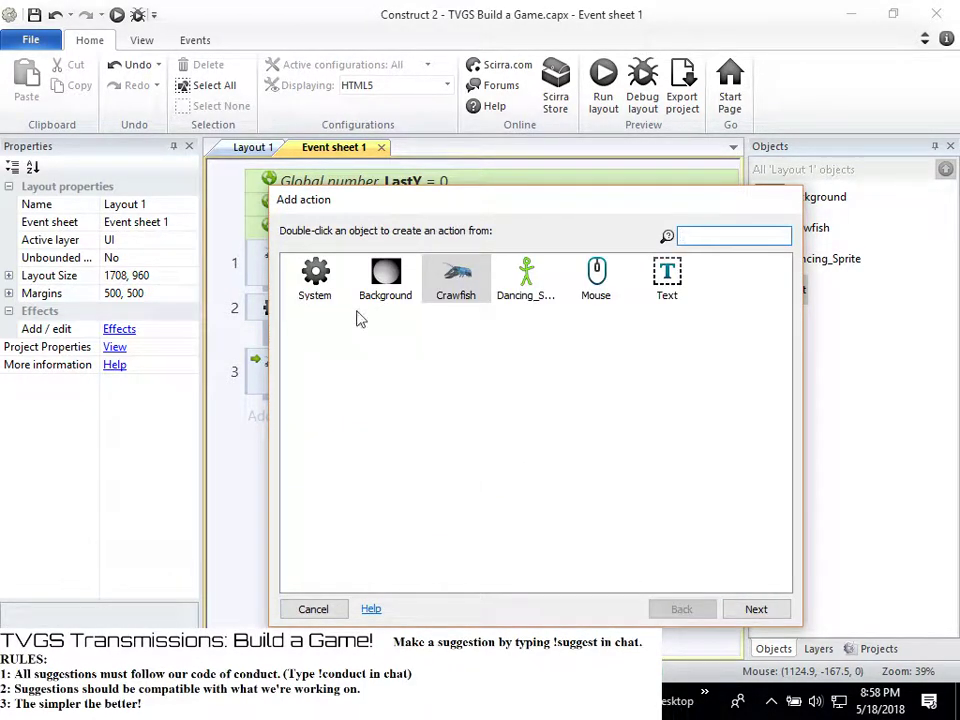
left_click(318, 276)
double_click(323, 276)
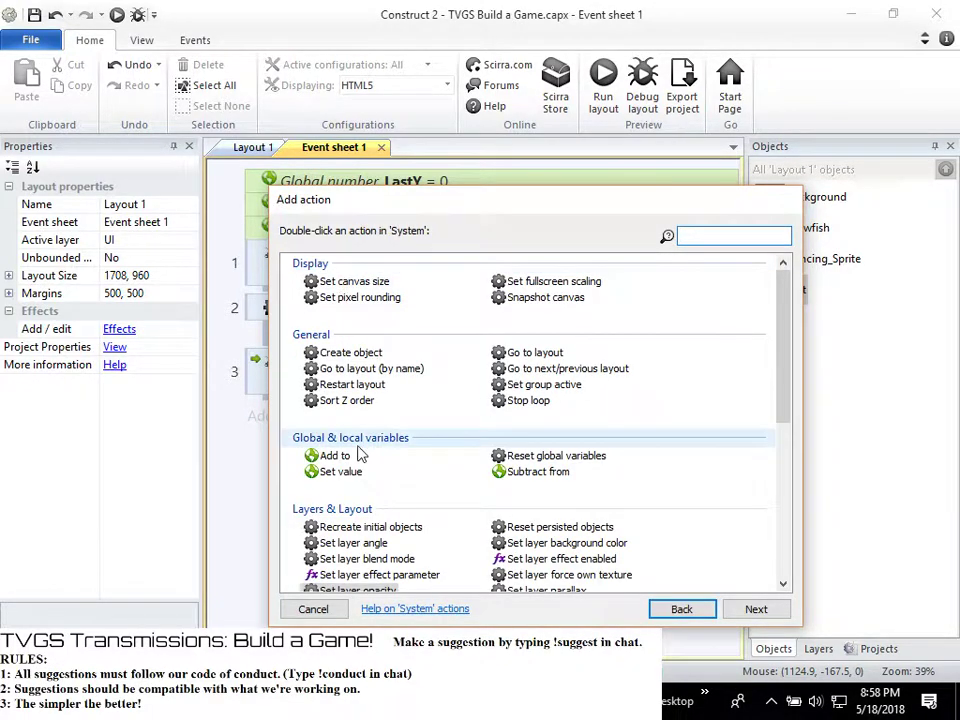
scroll(460, 442, "down", 5)
scroll(460, 442, "down", 2)
scroll(460, 442, "up", 7)
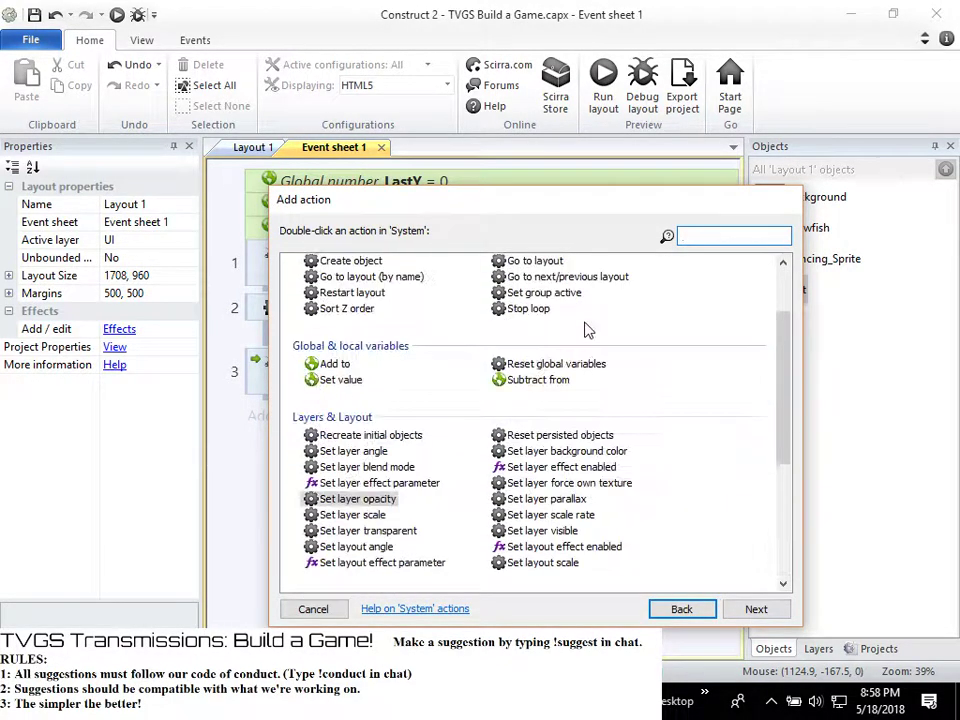
left_click(338, 471)
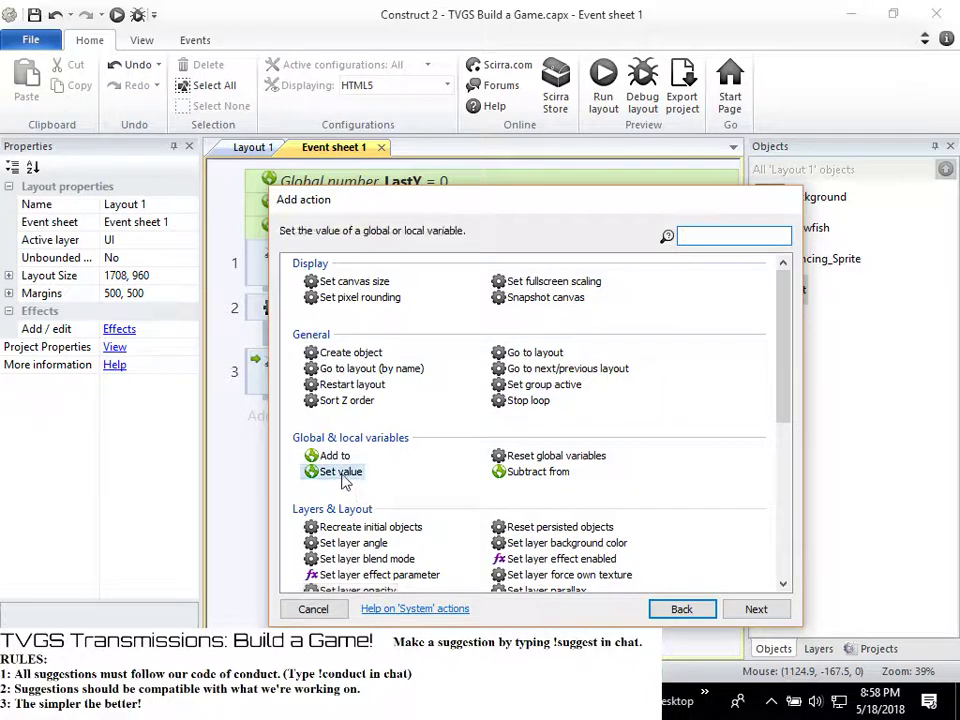
left_click(755, 609)
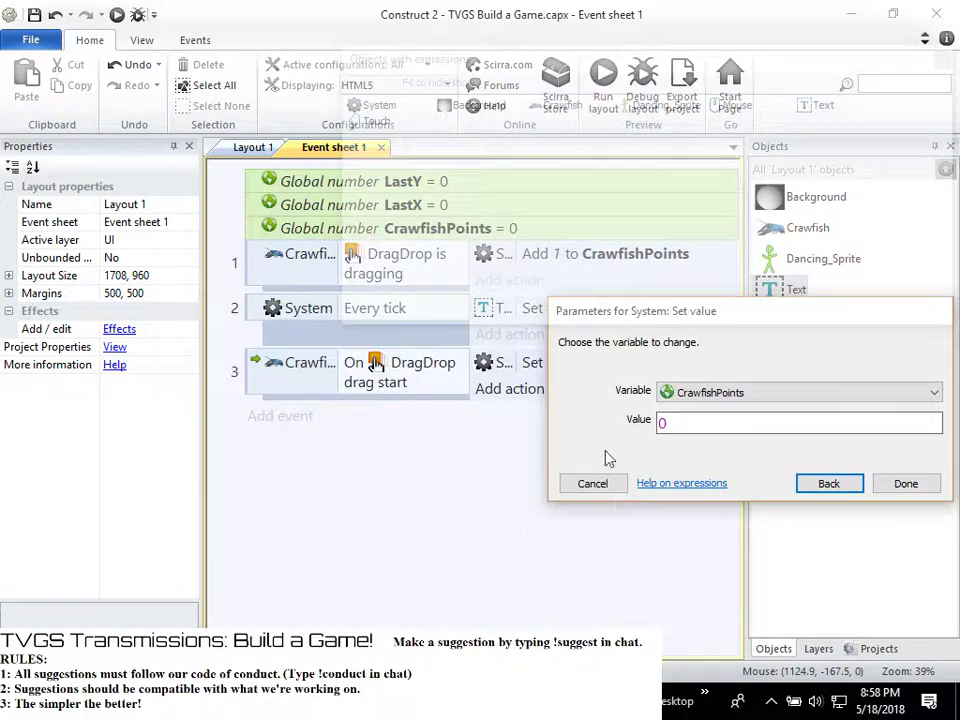
Make the new Set value action store Crawfish.Y in the LastY variable
left_click(750, 393)
left_click(700, 379)
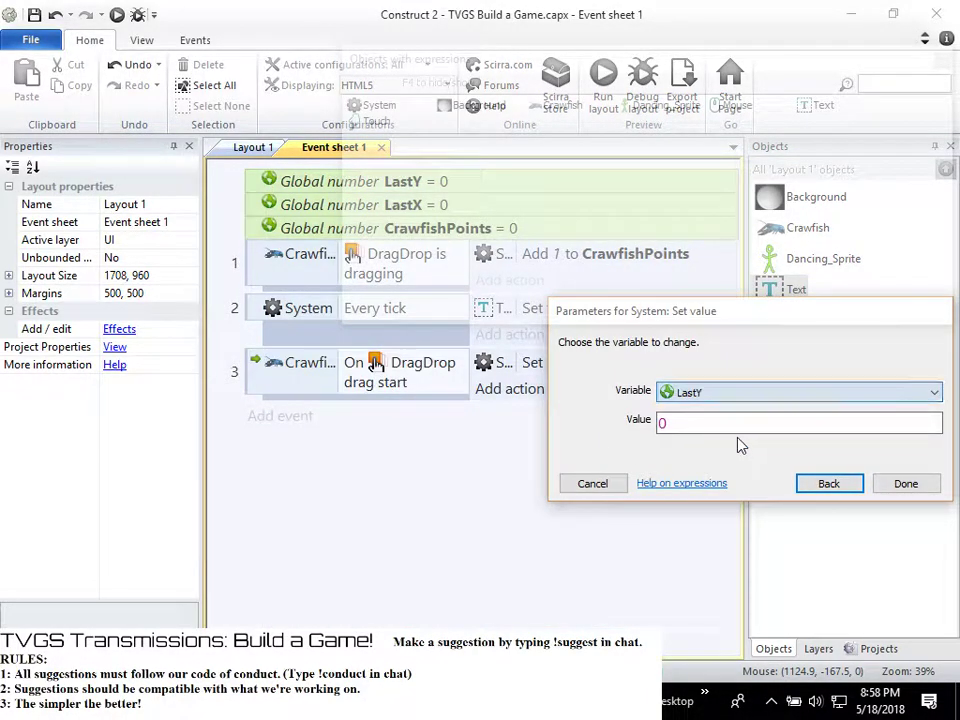
left_click(717, 423)
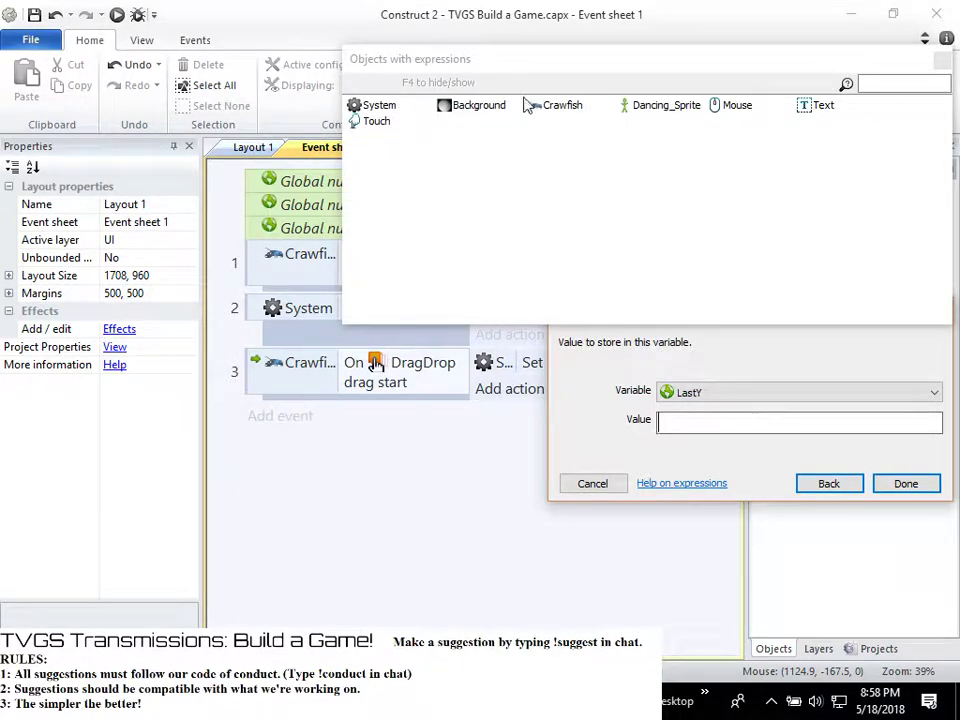
left_click(561, 107)
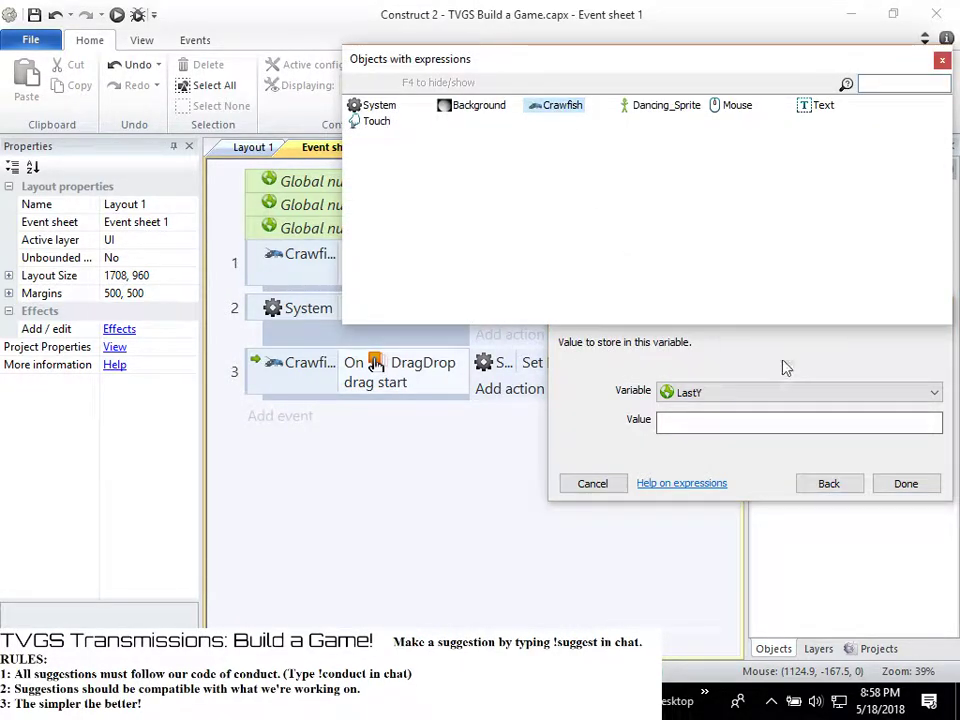
double_click(576, 110)
scroll(490, 230, "down", 10)
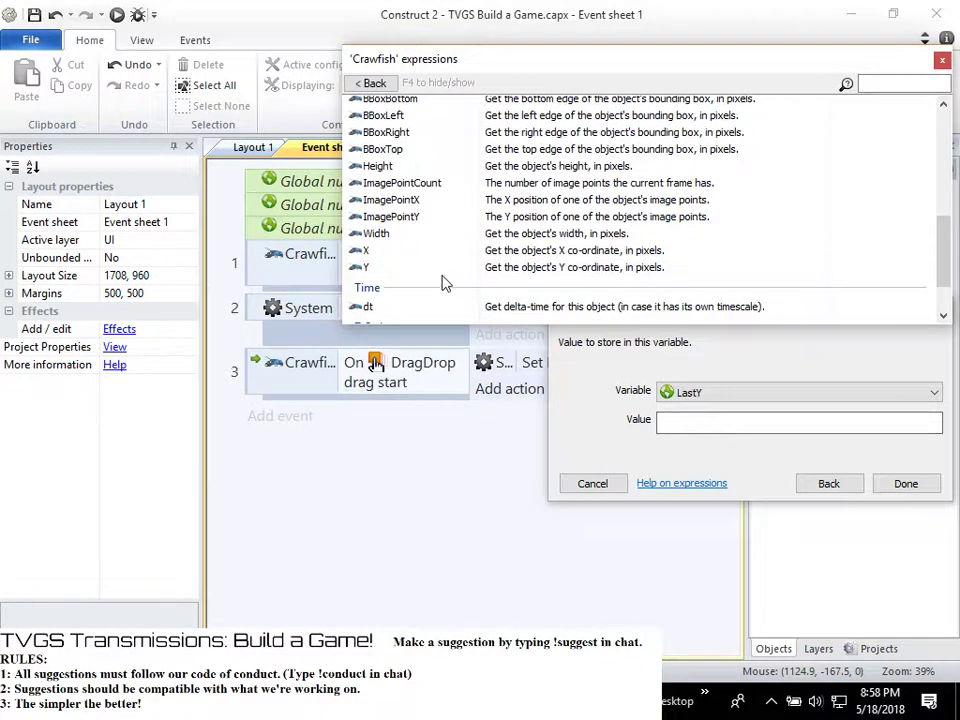
double_click(405, 255)
double_click(405, 267)
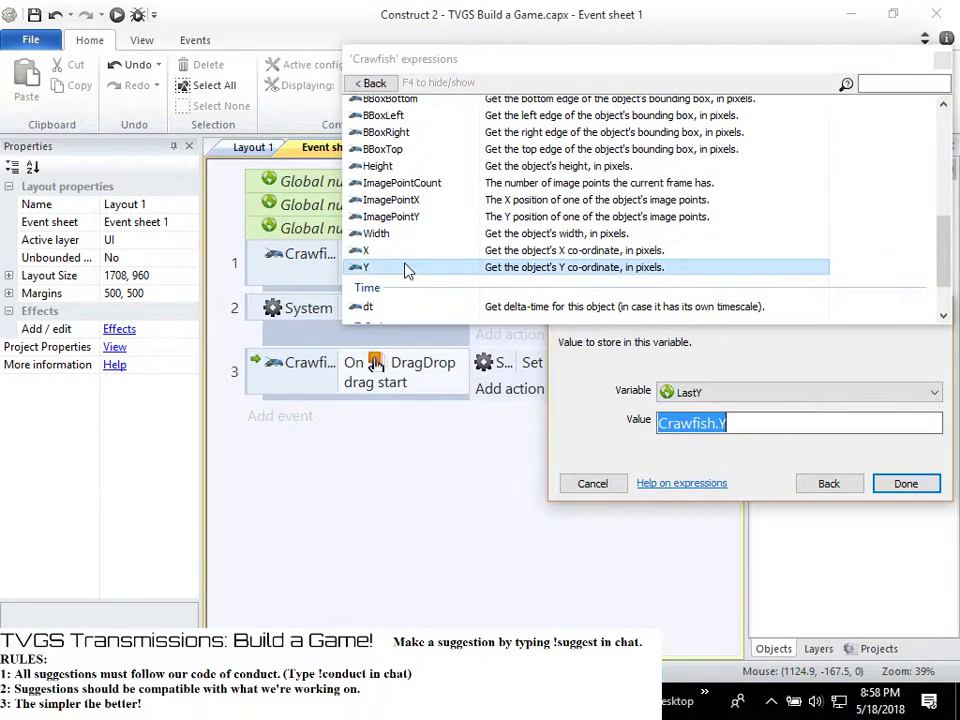
left_click(925, 488)
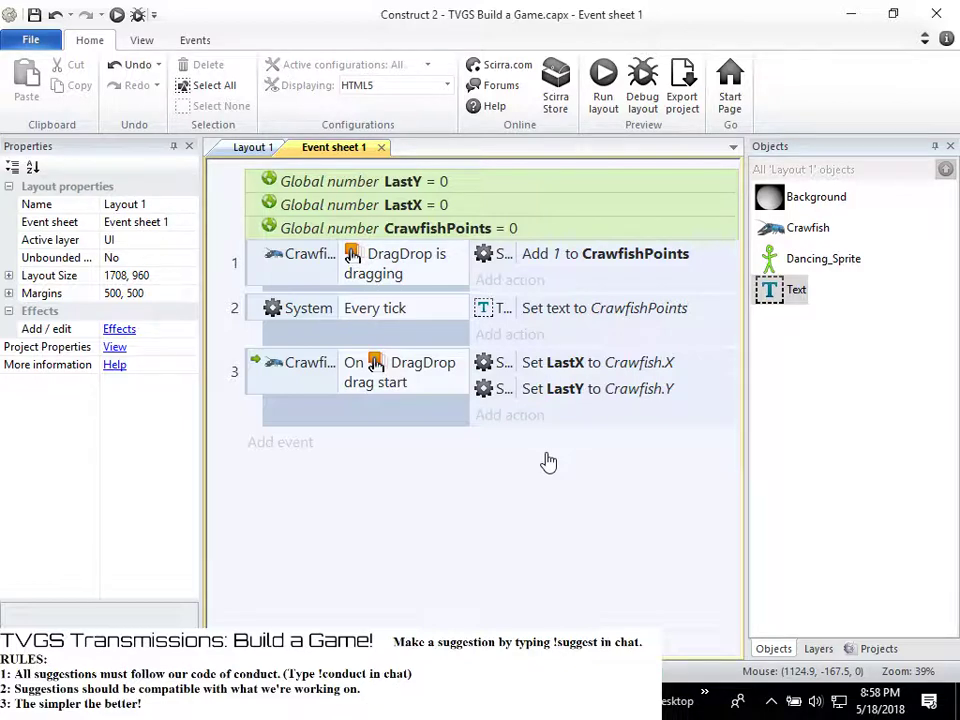
Begin adding another condition, based on the System object, to the Crawfish DragDrop is dragging event
left_click(516, 281)
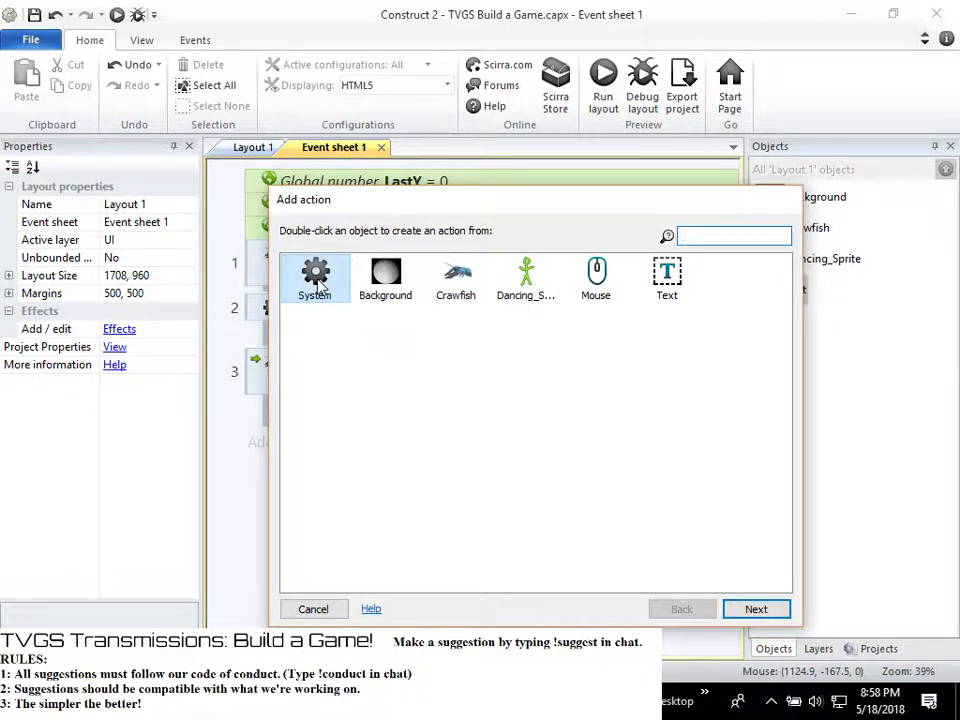
left_click(308, 610)
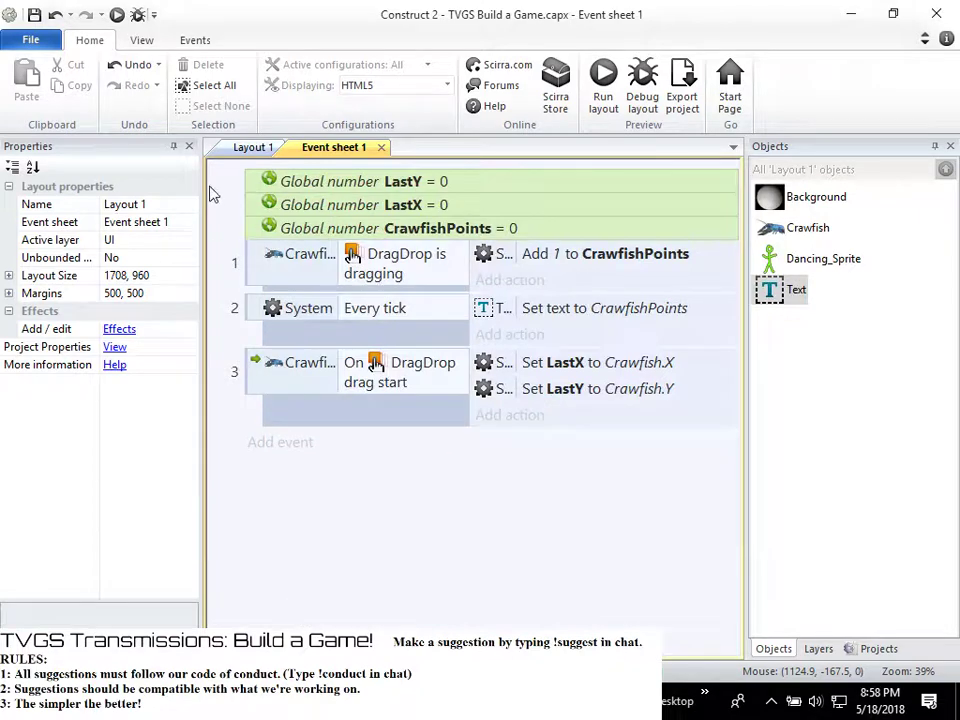
right_click(248, 259)
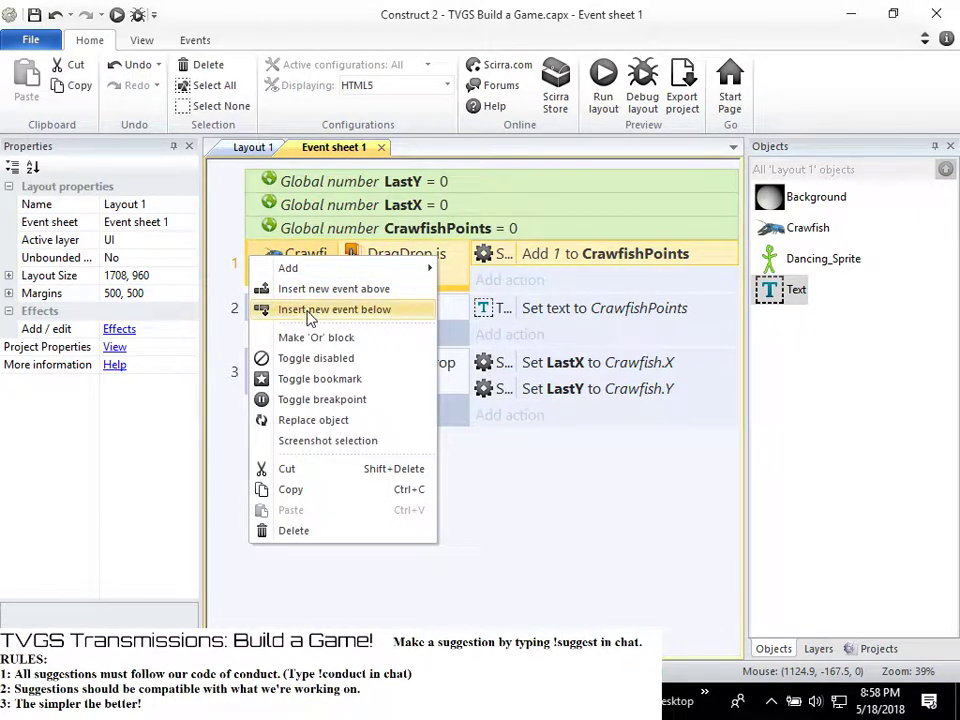
mouse_move(384, 269)
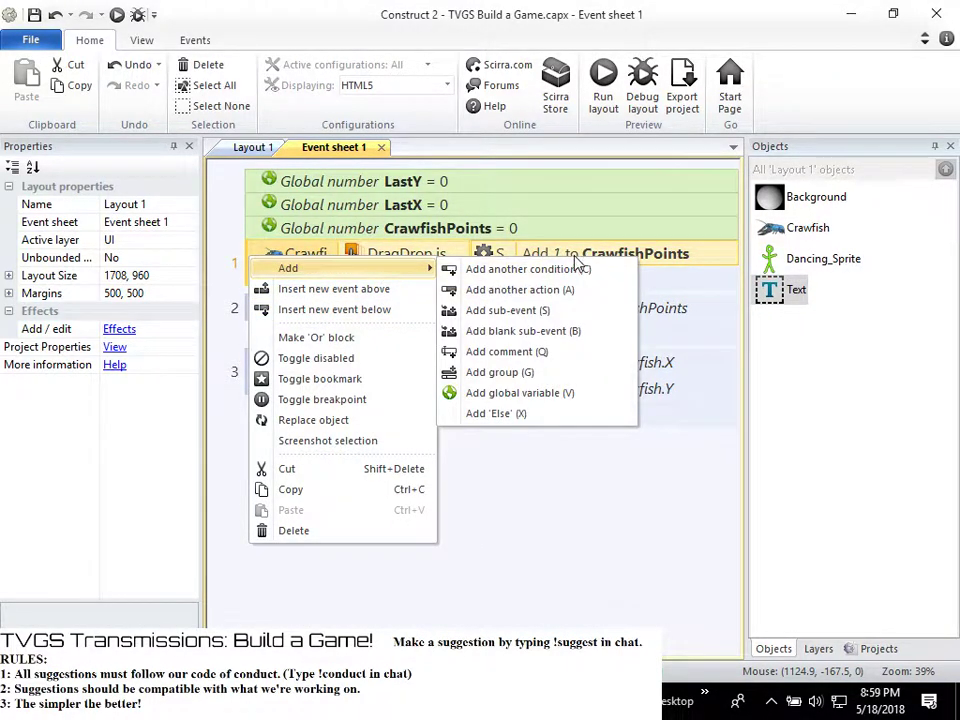
left_click(577, 265)
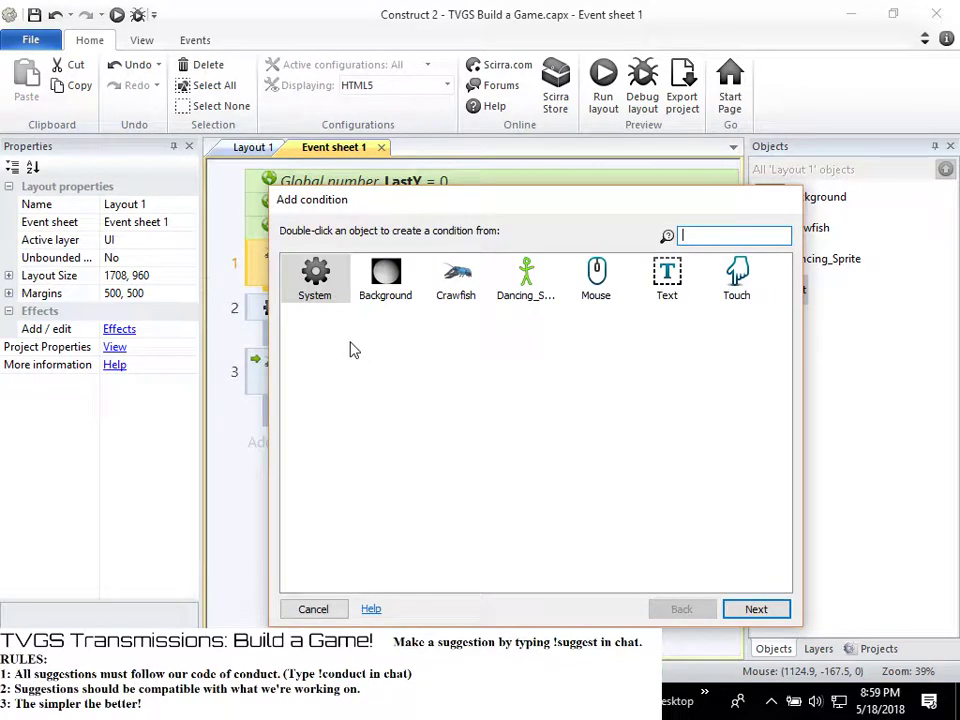
left_click(443, 283)
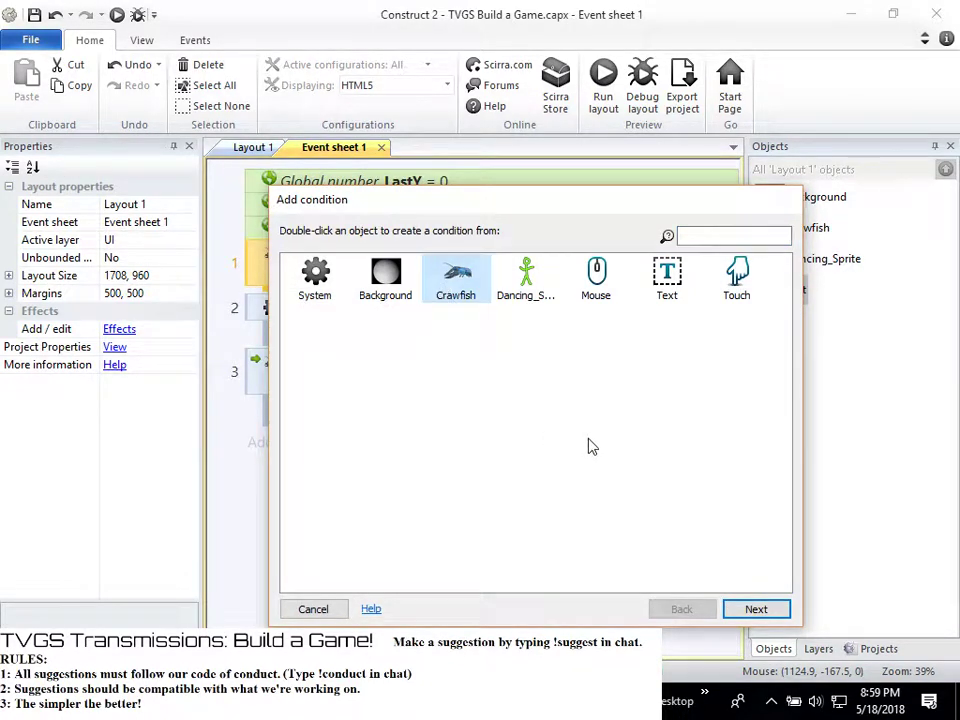
left_click(318, 276)
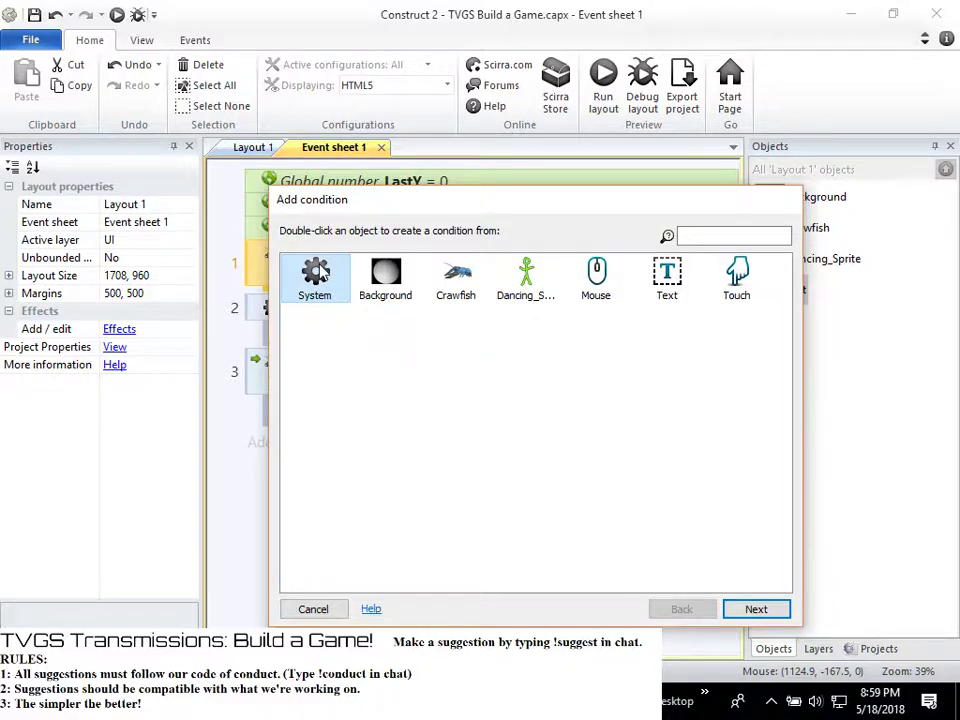
double_click(318, 276)
left_click(390, 456)
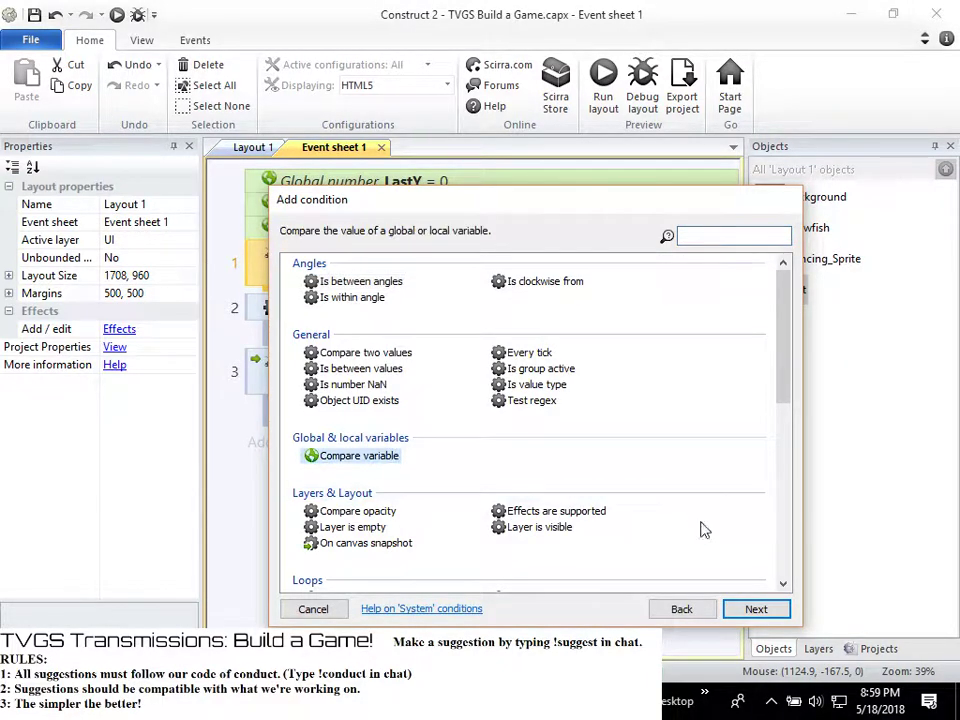
left_click(755, 609)
left_click(754, 398)
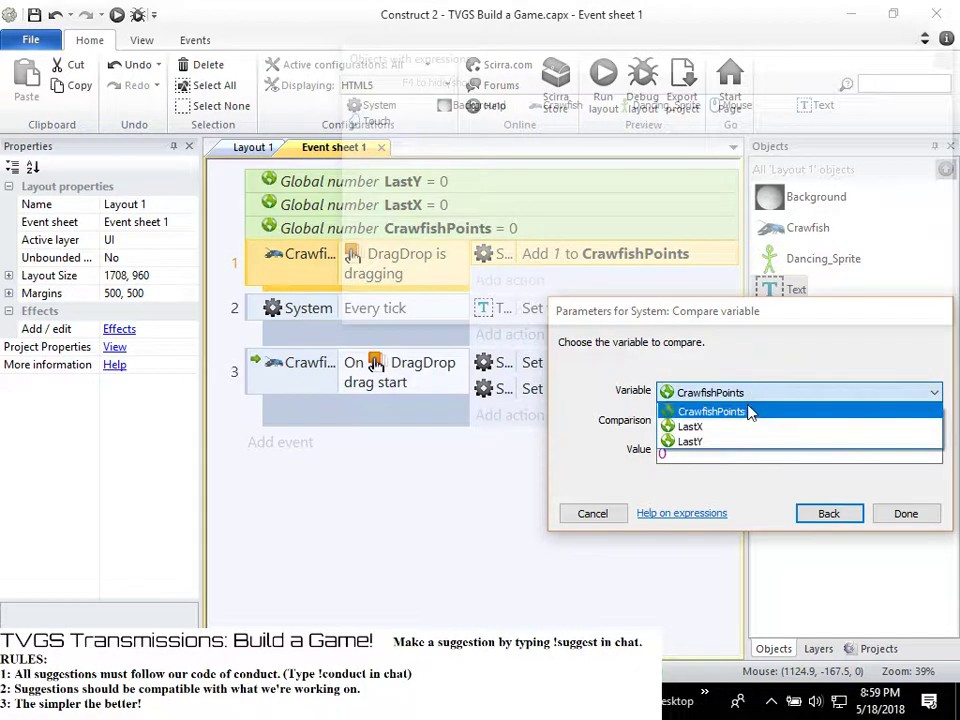
left_click(715, 427)
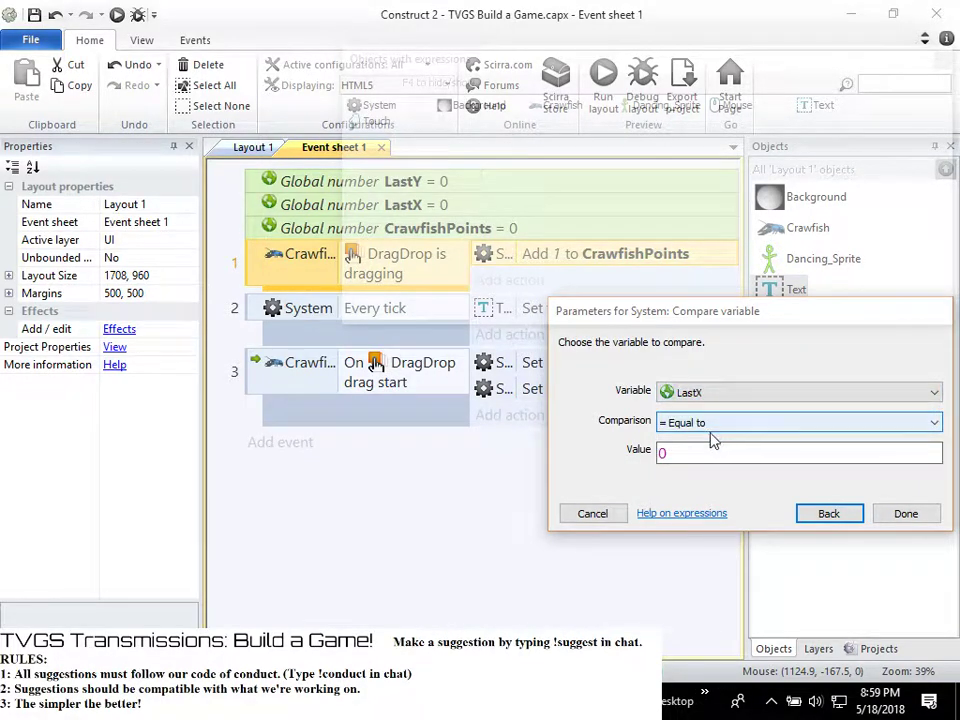
left_click(707, 425)
left_click(707, 388)
left_click(714, 392)
left_click(857, 519)
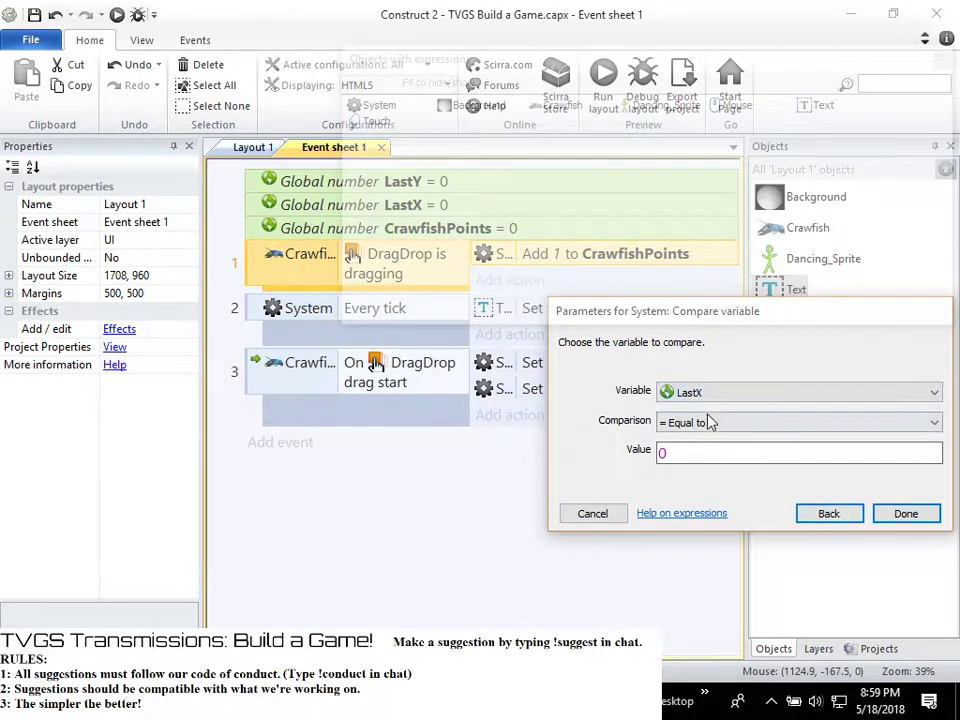
left_click(827, 513)
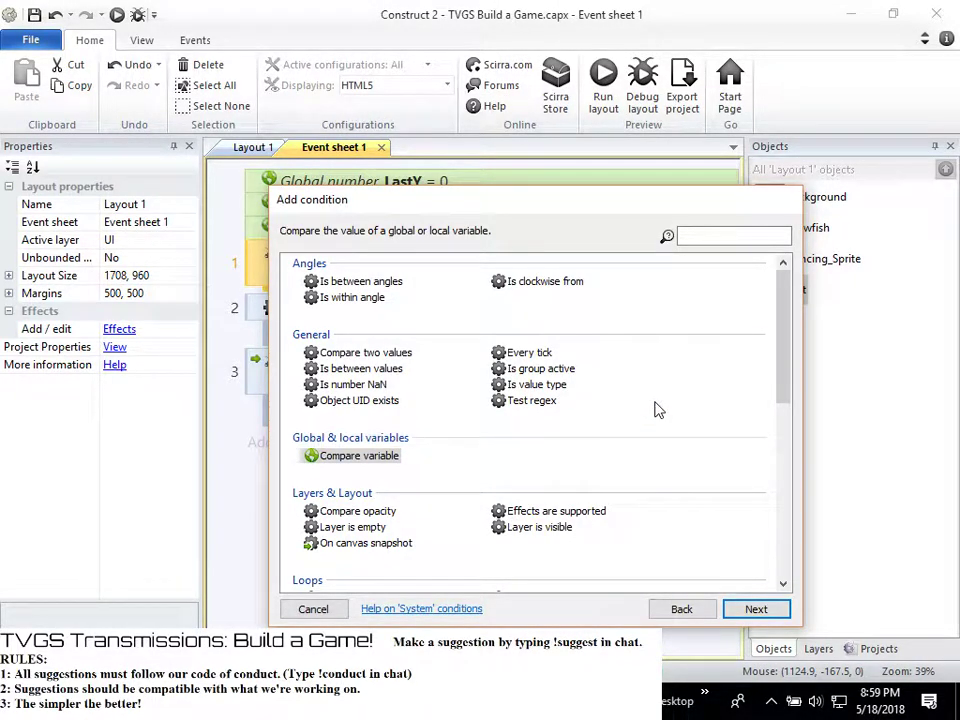
Search the System conditions for "com" and choose Compare two values for the Crawfish dragging event
scroll(657, 410, "down", 5)
scroll(657, 410, "down", 4)
scroll(660, 400, "up", 5)
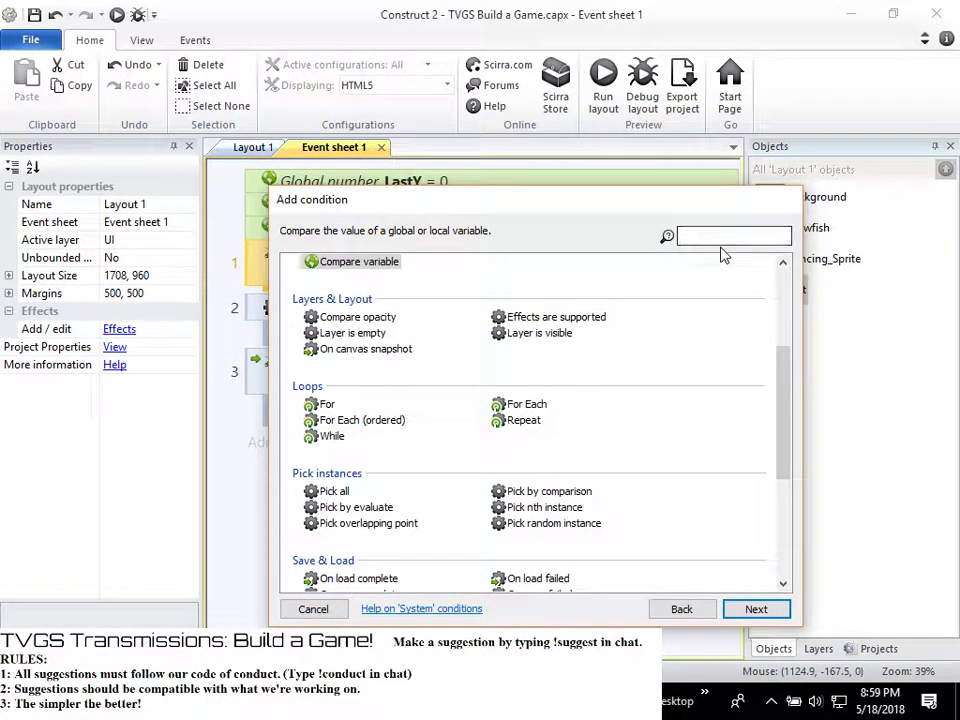
left_click(728, 236)
type("con")
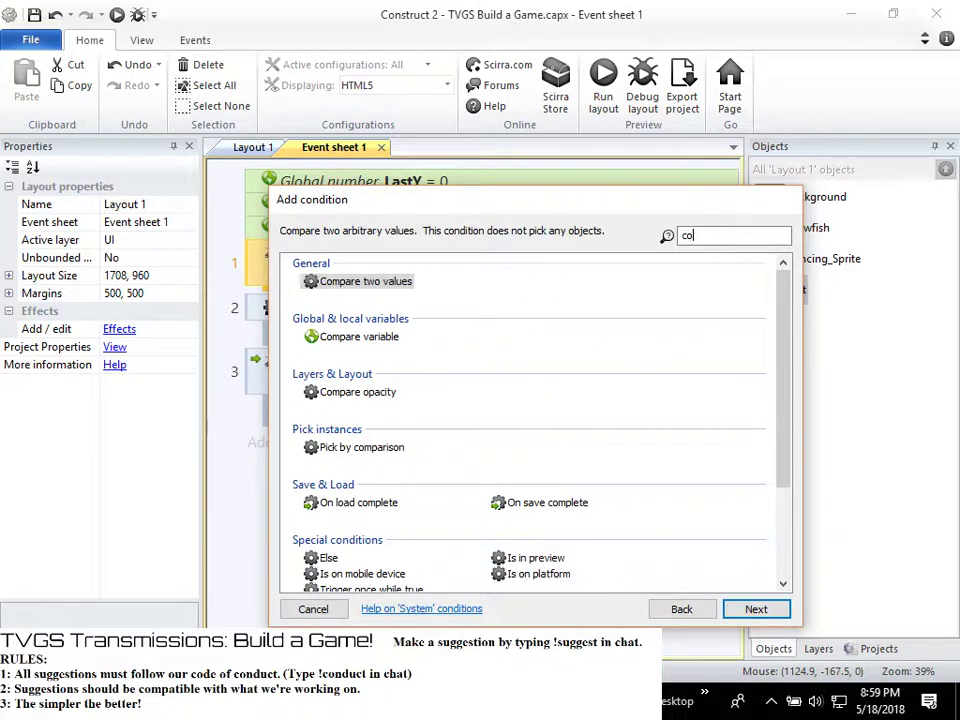
key("BackSpace")
type("m")
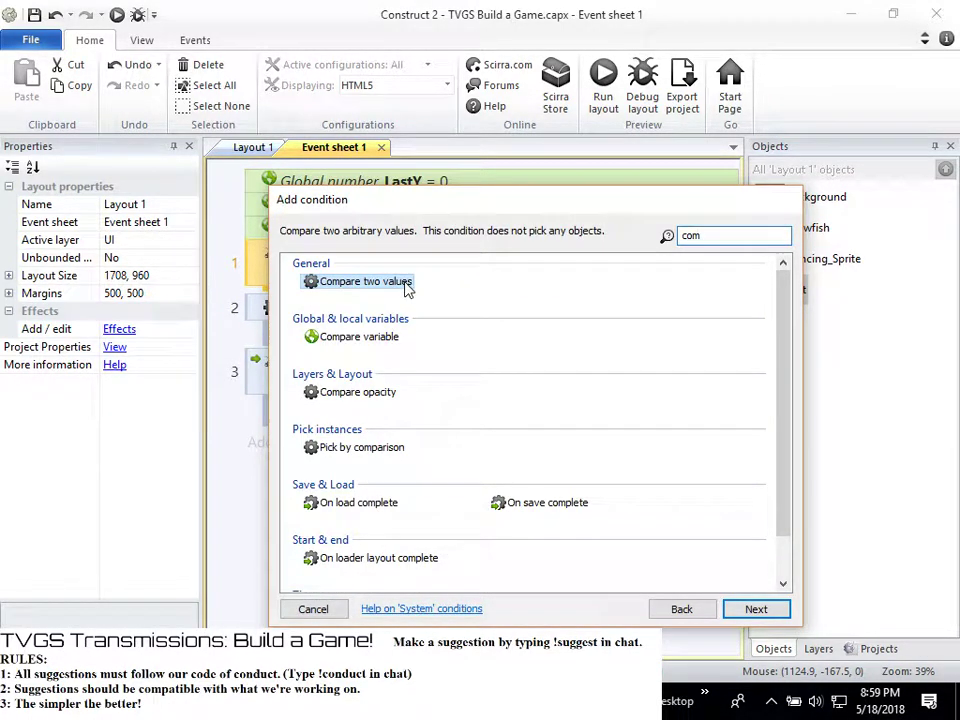
left_click(752, 608)
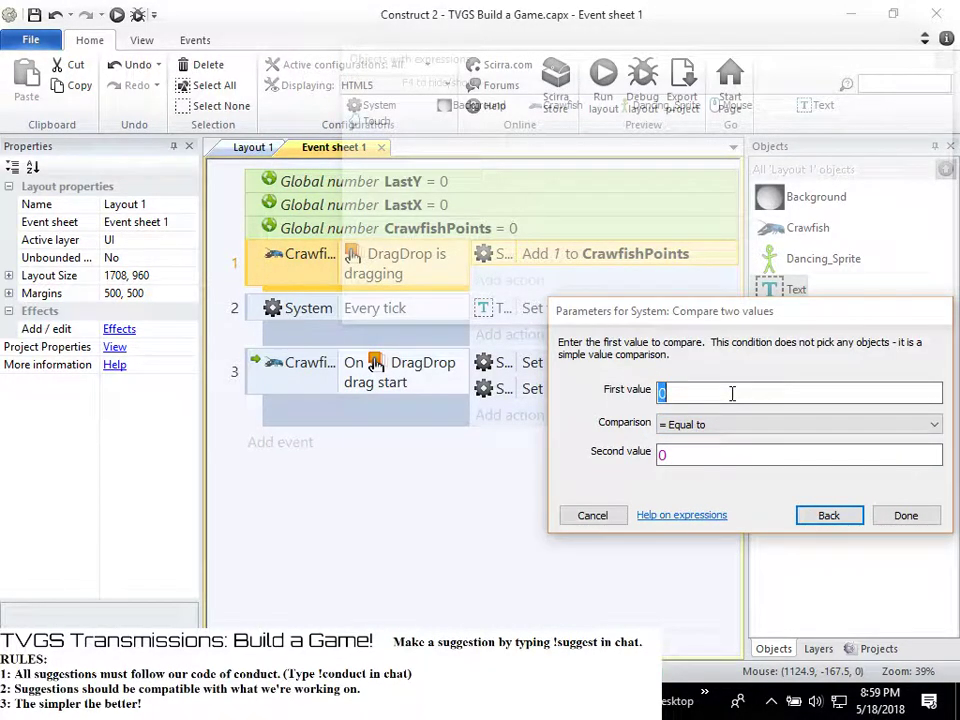
left_click(738, 424)
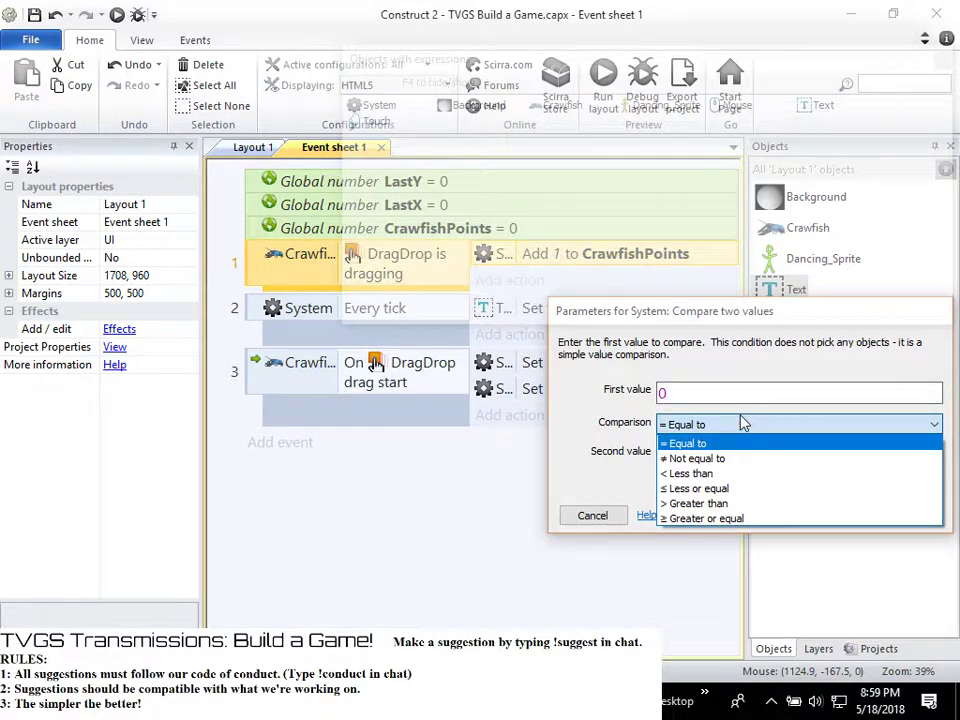
left_click(746, 390)
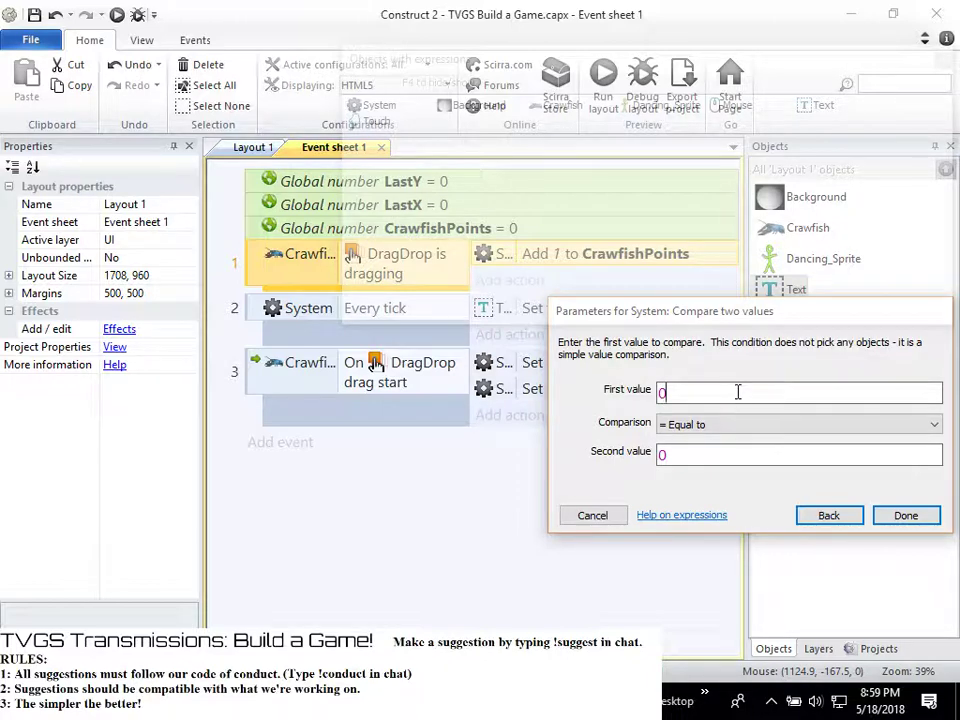
left_click(808, 517)
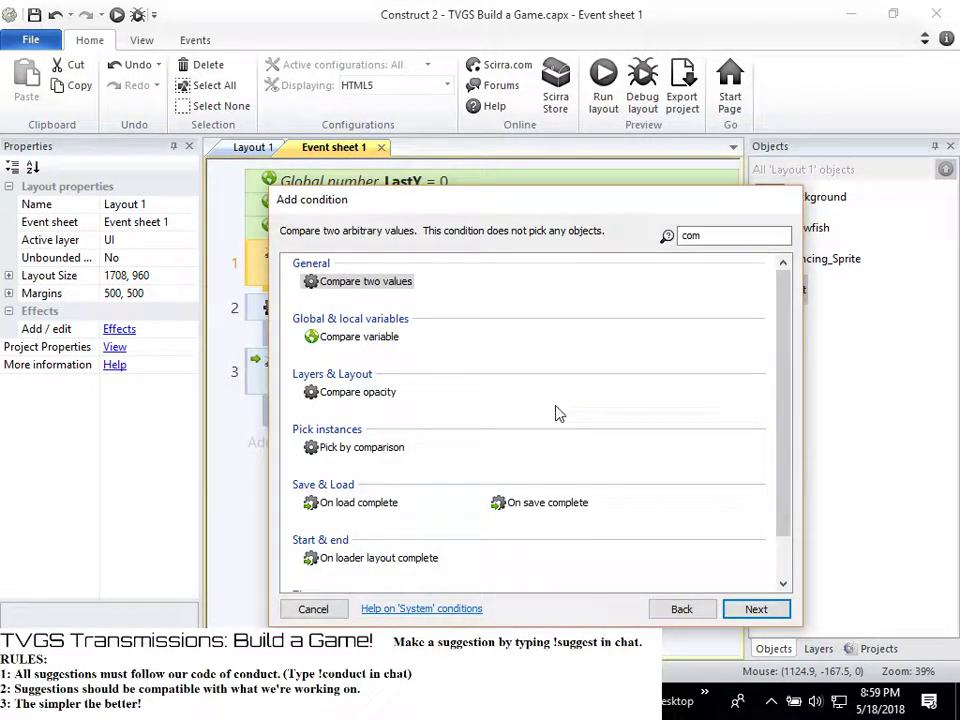
left_click(754, 609)
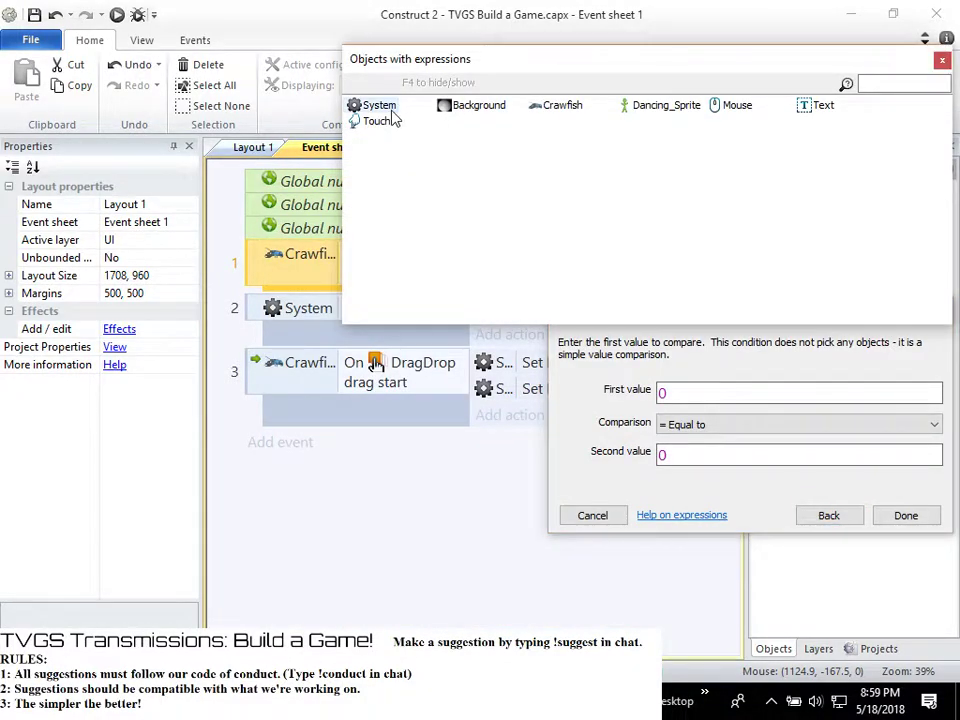
Search the System expressions for "dis" and insert the distance expression as the first value of the comparison
double_click(378, 106)
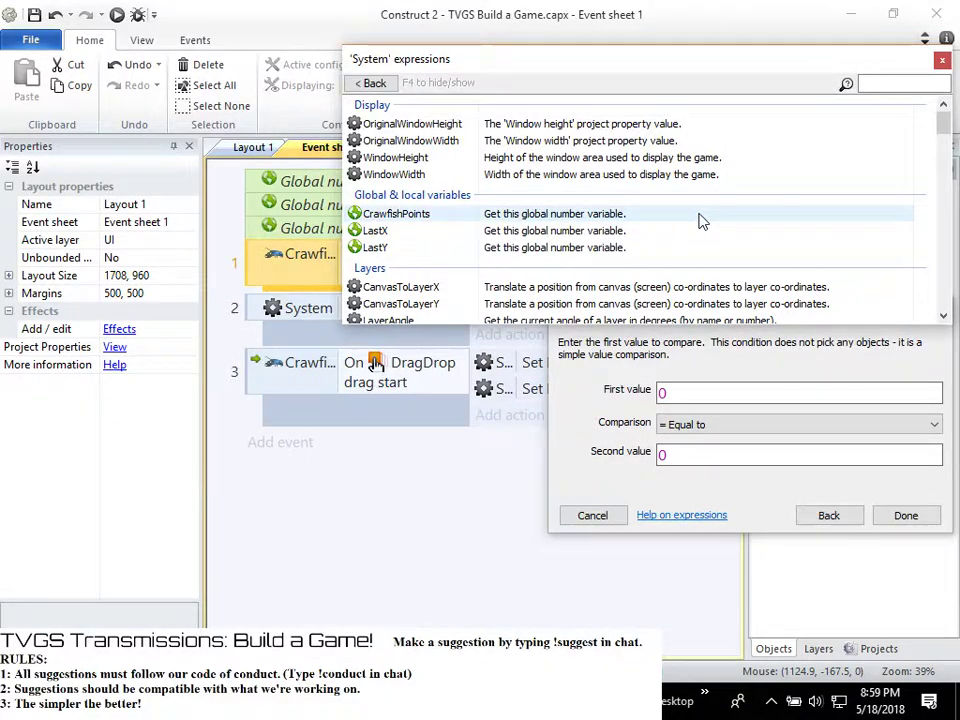
scroll(696, 220, "down", 3)
scroll(703, 221, "down", 2)
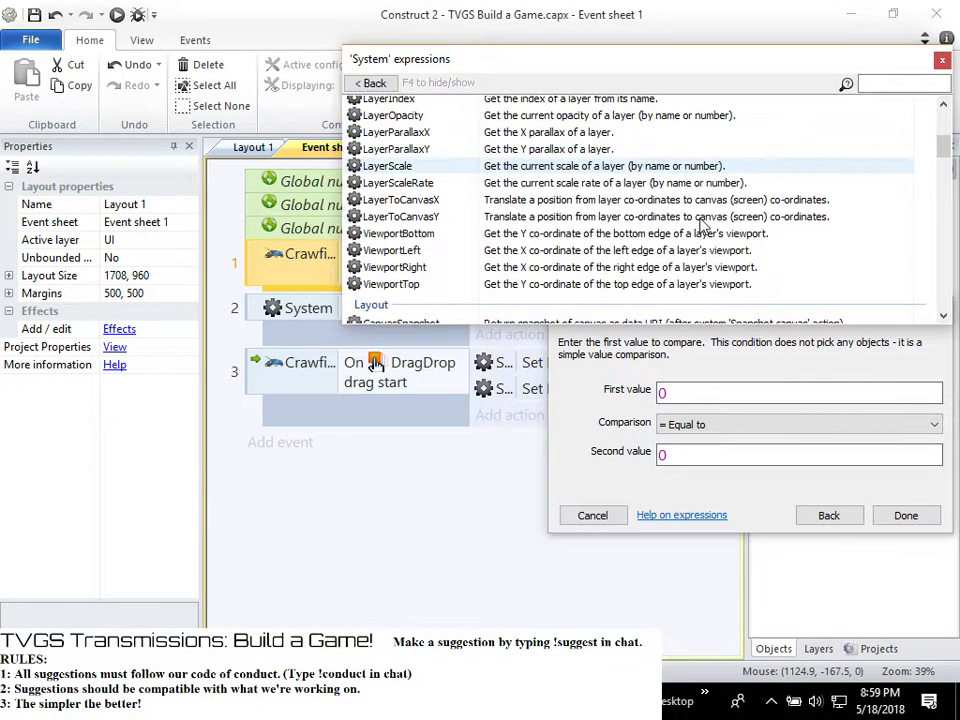
left_click(870, 84)
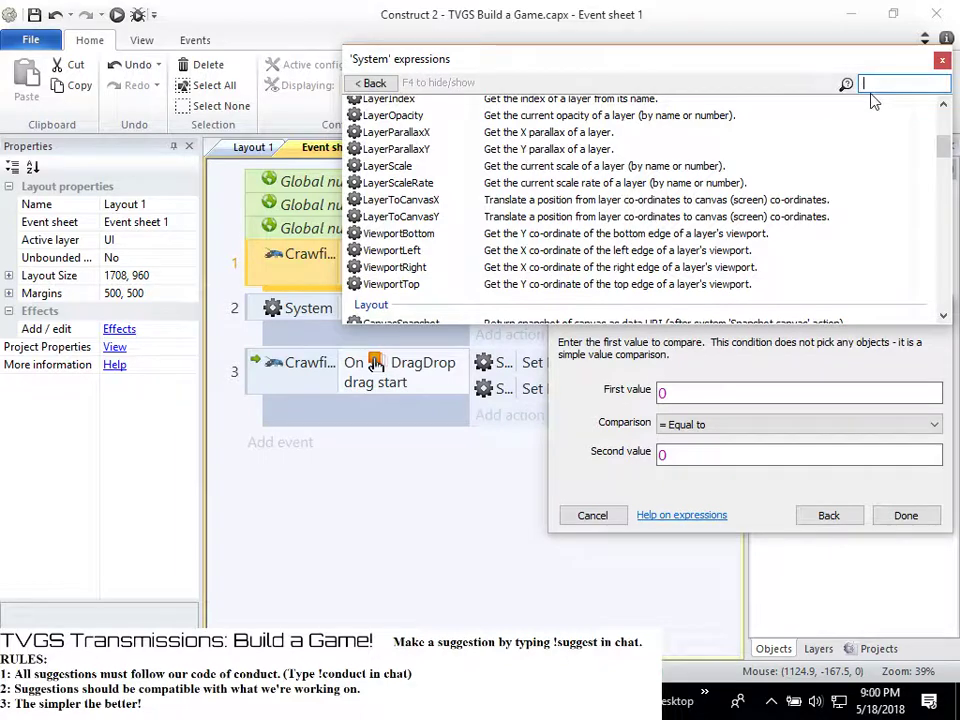
type("dis")
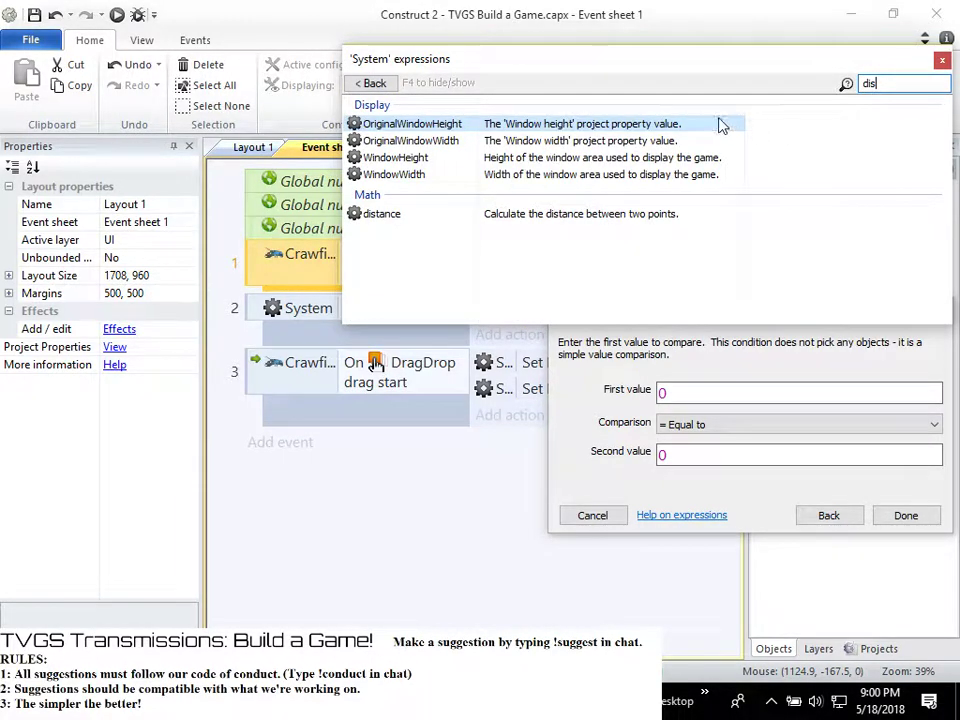
double_click(658, 218)
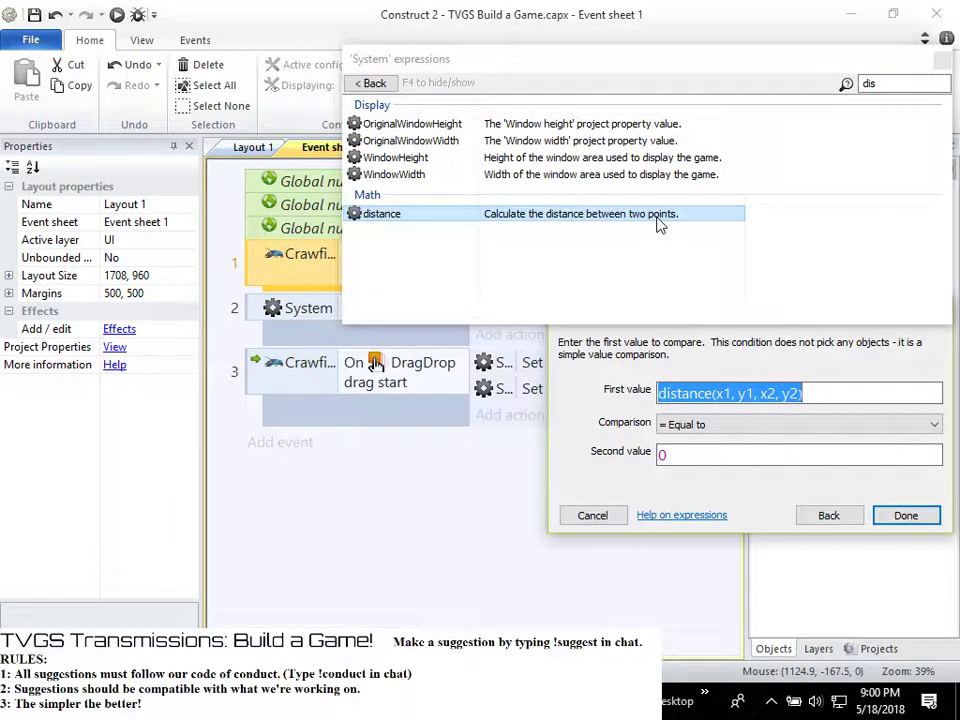
left_click(722, 395)
left_click_drag(892, 71, 793, 128)
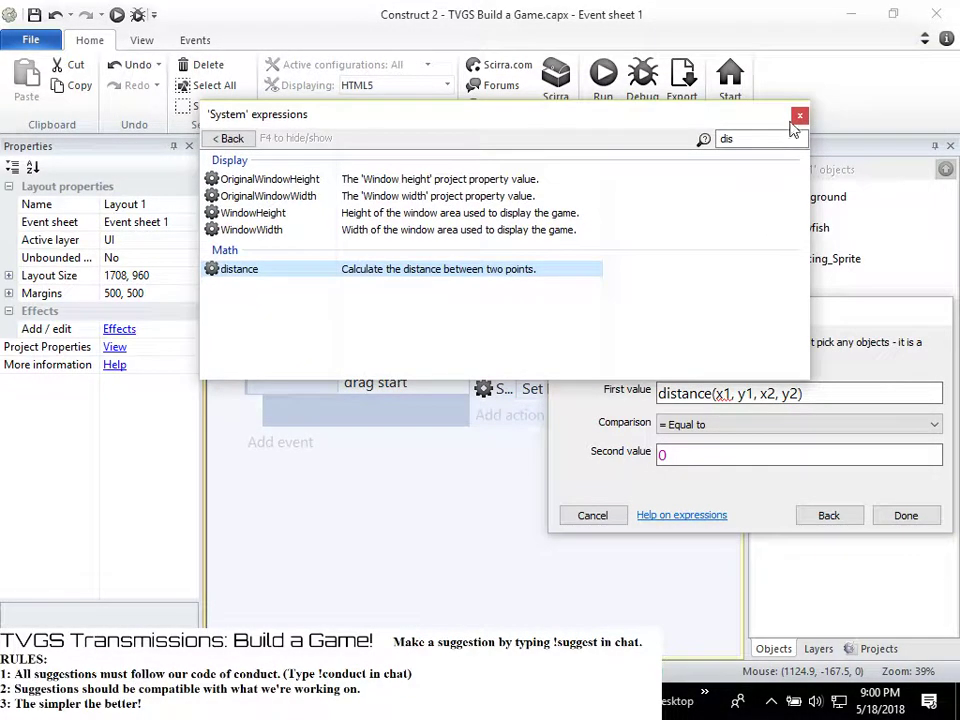
left_click_drag(729, 122, 752, 19)
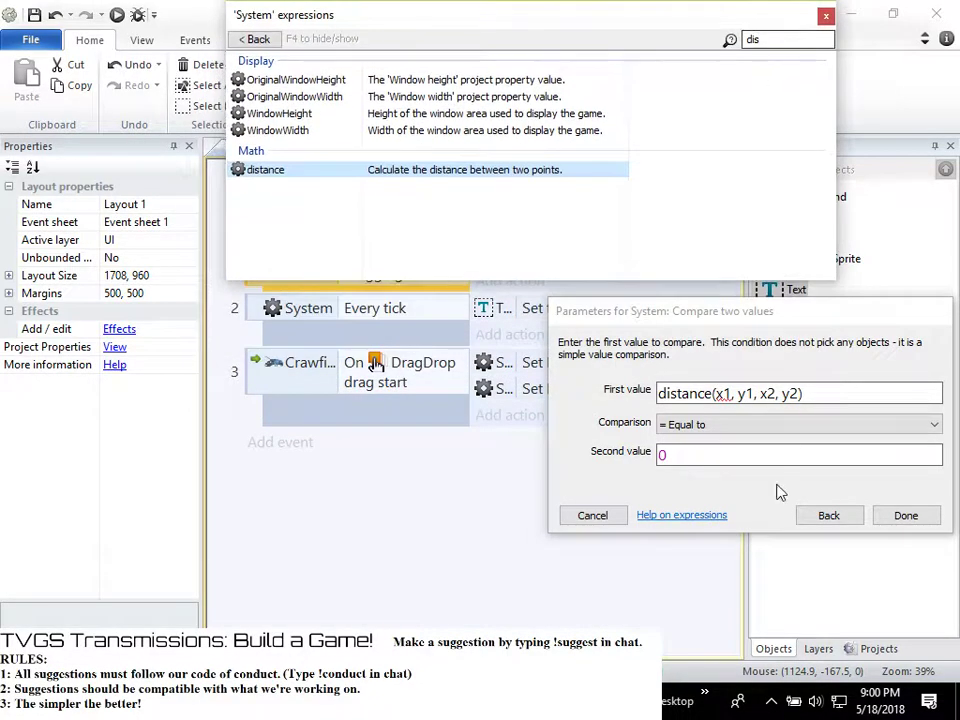
Replace the x1 and y1 arguments of the distance expression with the variables LastX and LastY
left_click(735, 392)
double_click(735, 392)
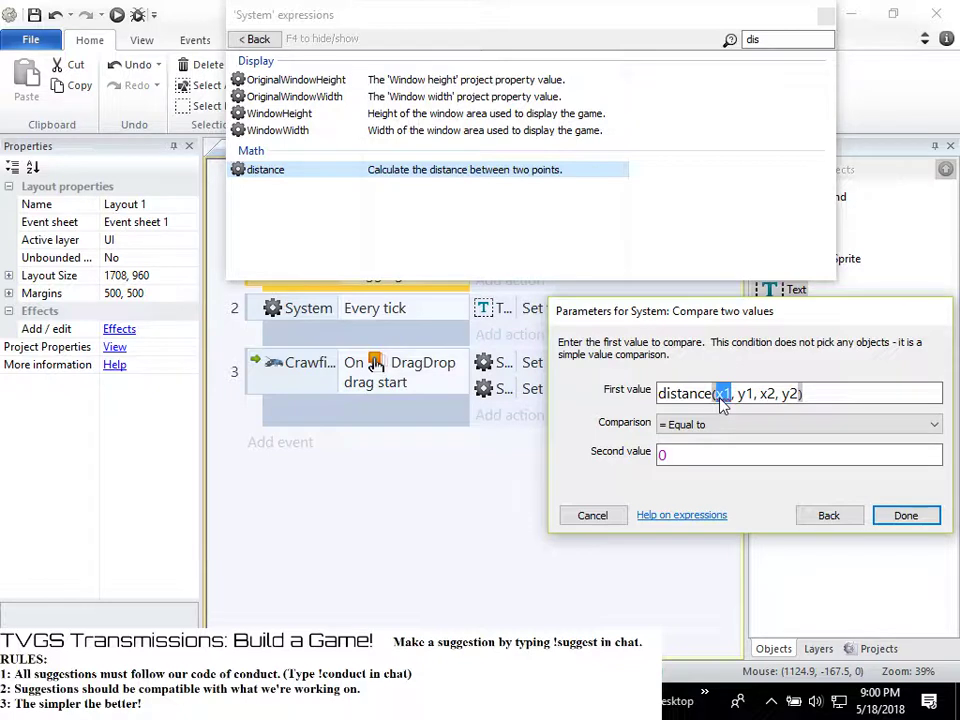
type("las")
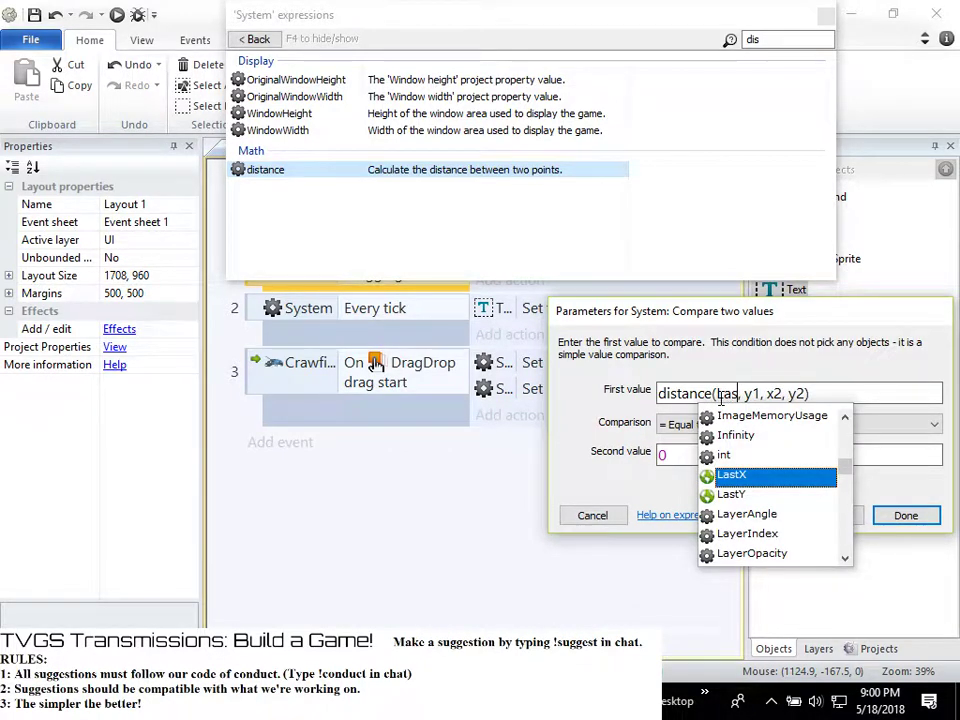
left_click(745, 476)
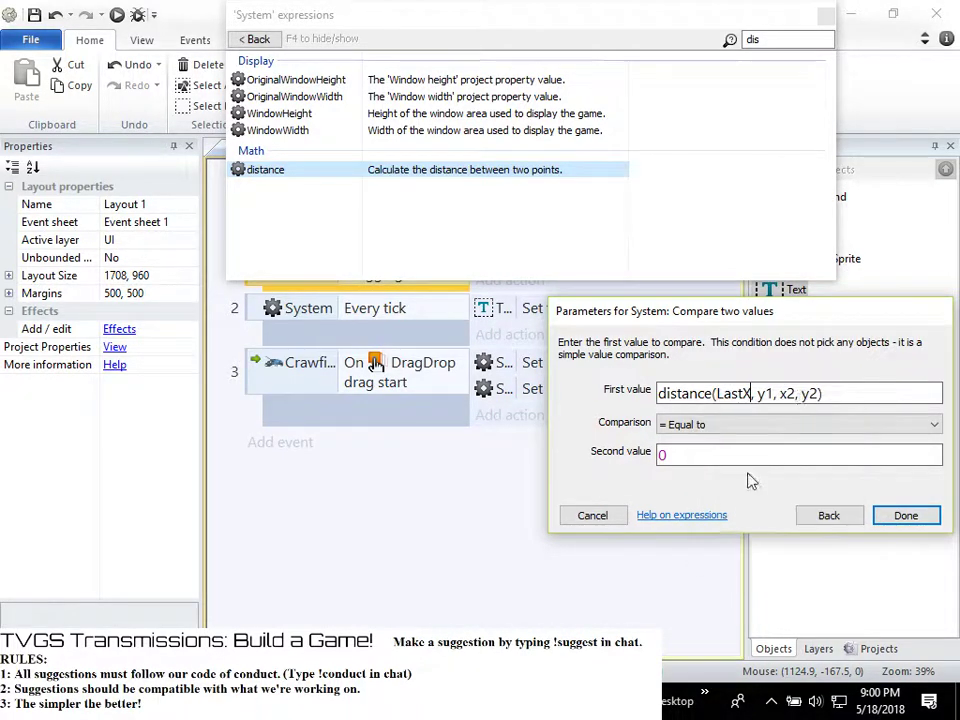
double_click(766, 393)
type("Las")
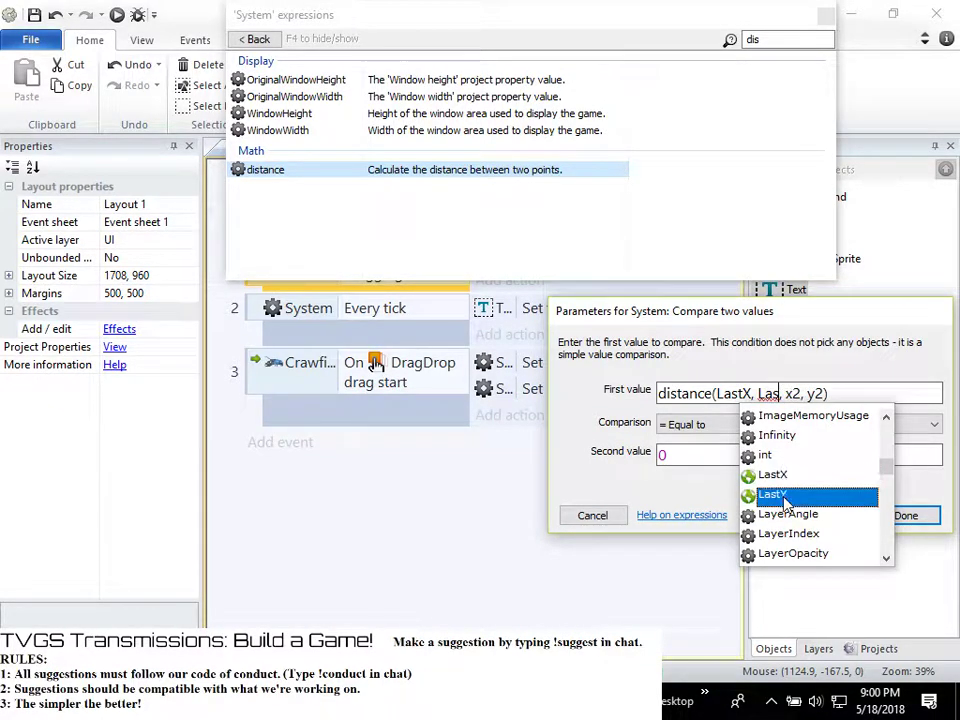
left_click(775, 494)
Replace the x2 and y2 arguments of the distance expression with Crawfish.X and Crawfish.Y
left_click(814, 393)
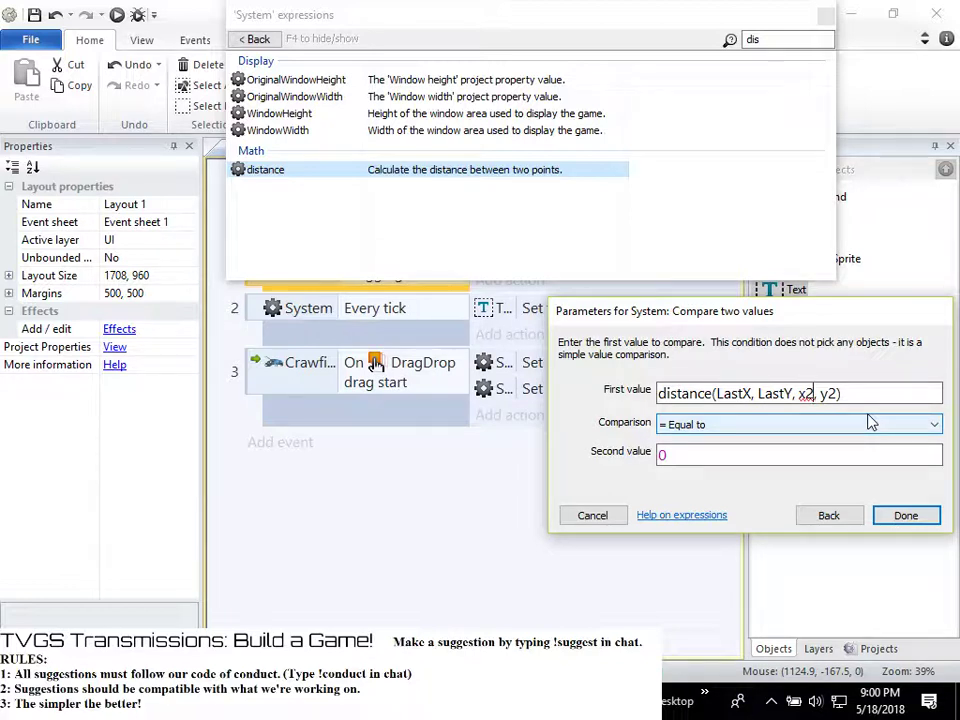
key("BackSpace")
key("BackSpace")
left_click(262, 40)
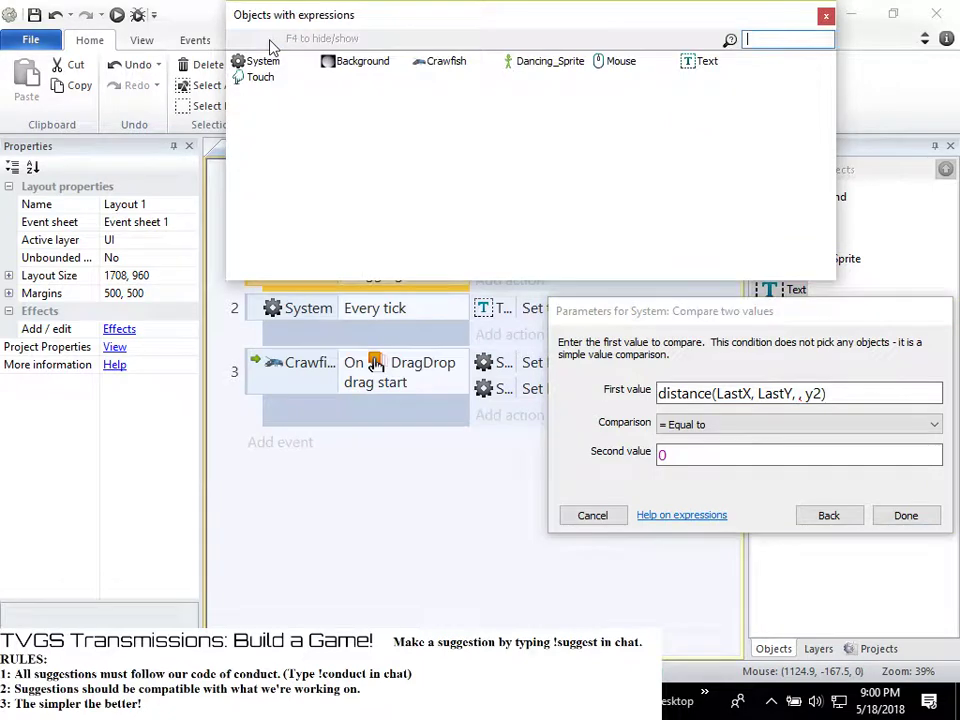
left_click(447, 63)
scroll(320, 200, "down", 10)
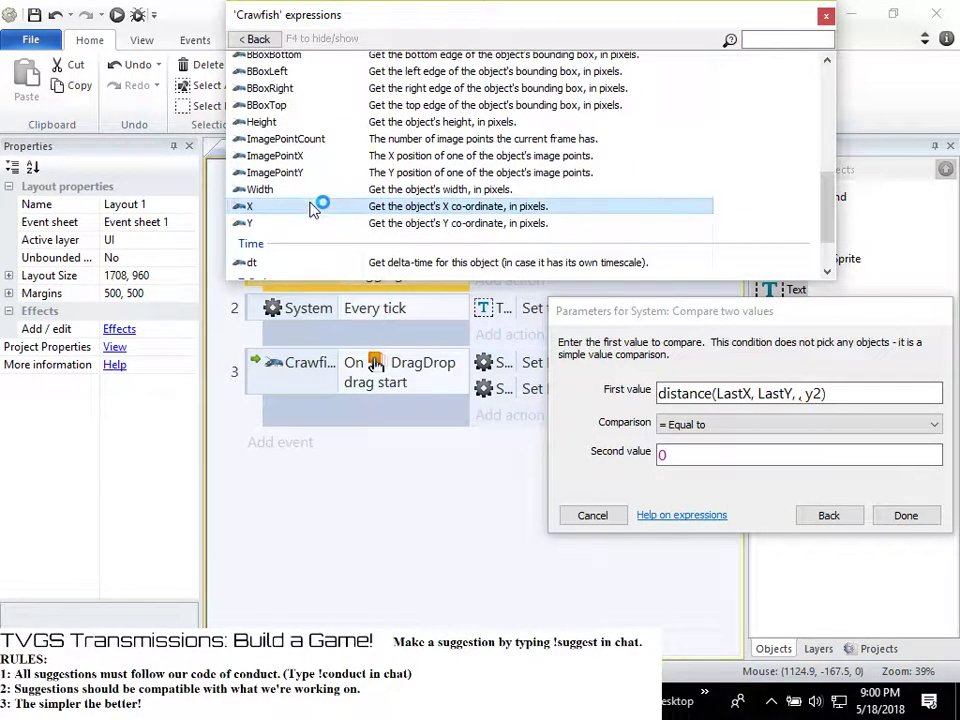
double_click(312, 205)
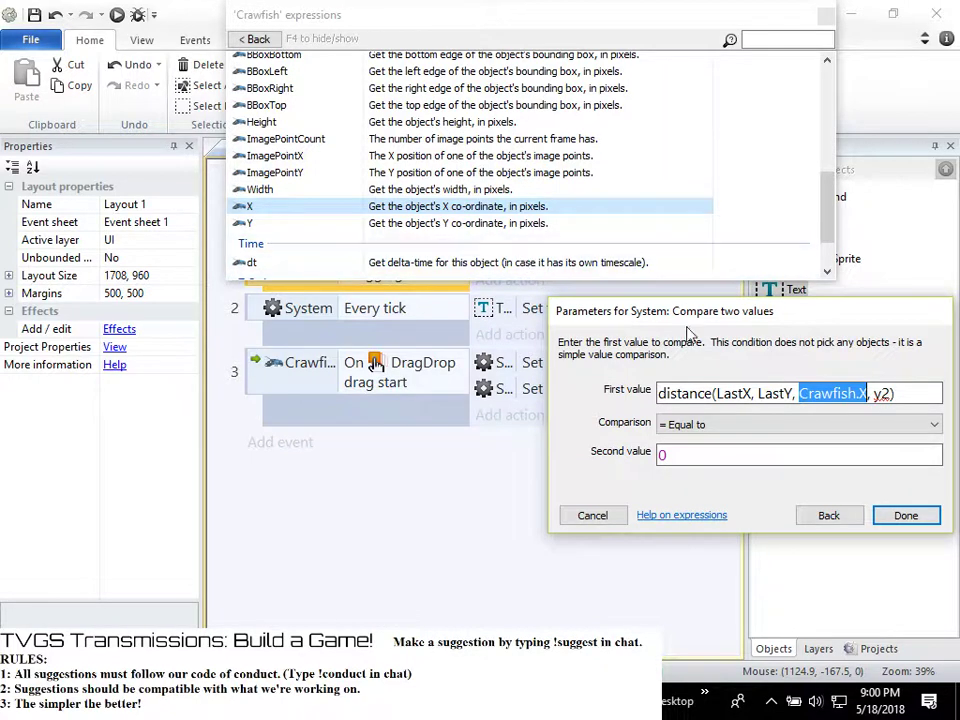
left_click(884, 395)
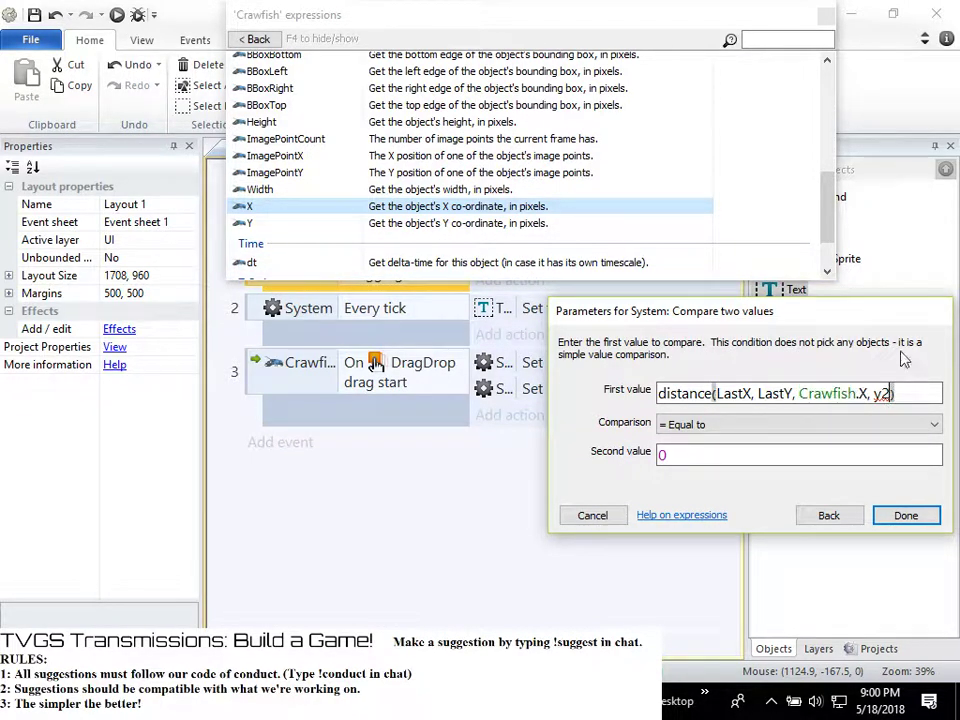
key("BackSpace")
key("BackSpace")
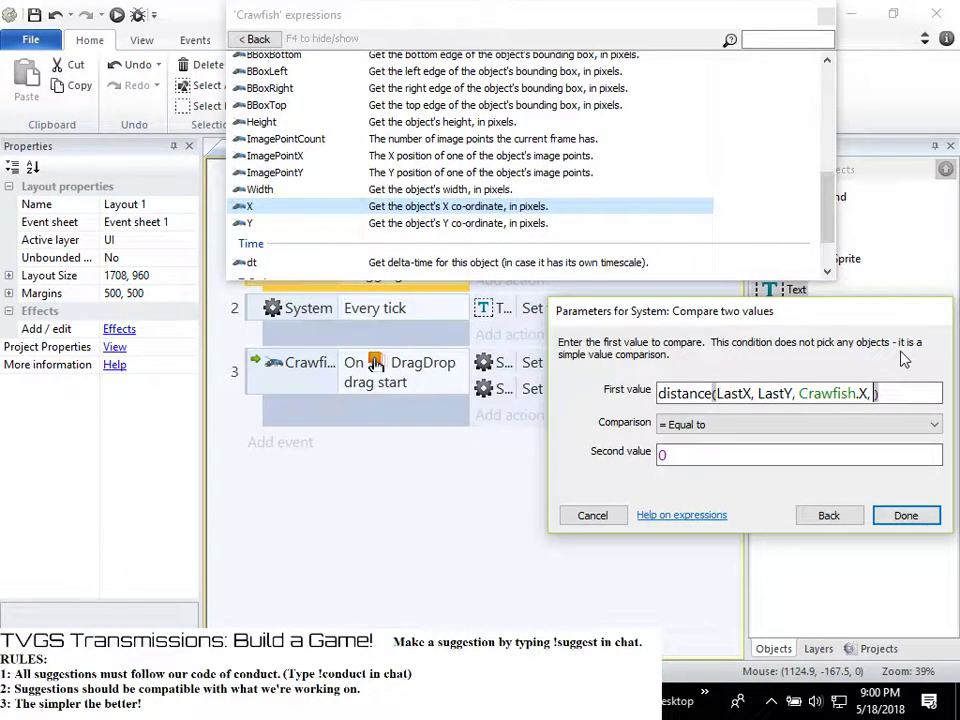
left_click(407, 224)
double_click(407, 224)
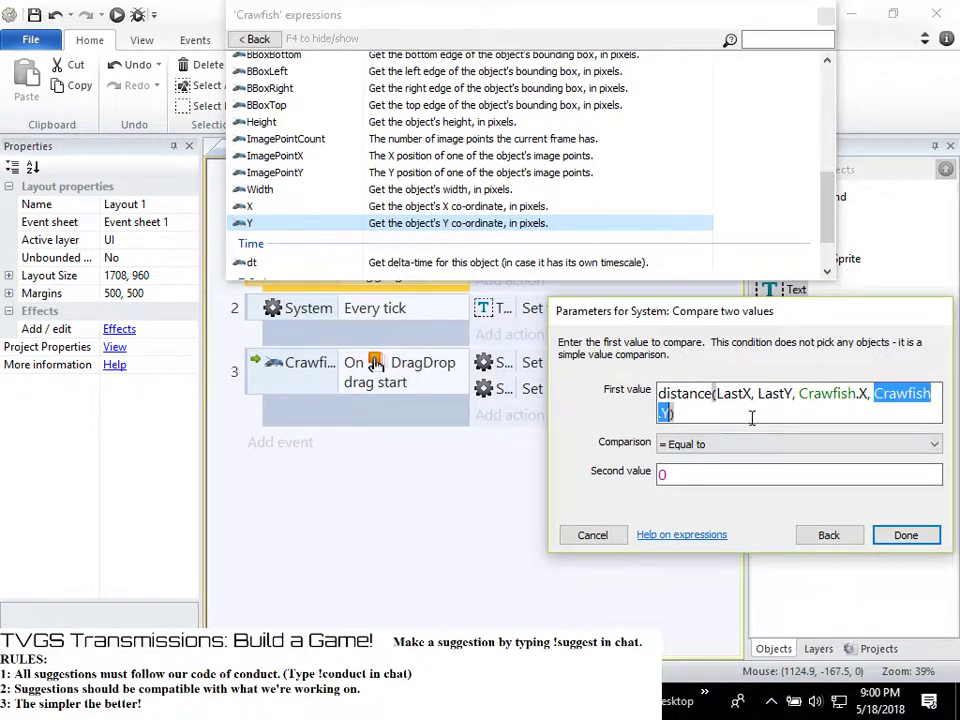
Set the comparison to Greater or equal with a second value of 20, and finish the condition
left_click(690, 445)
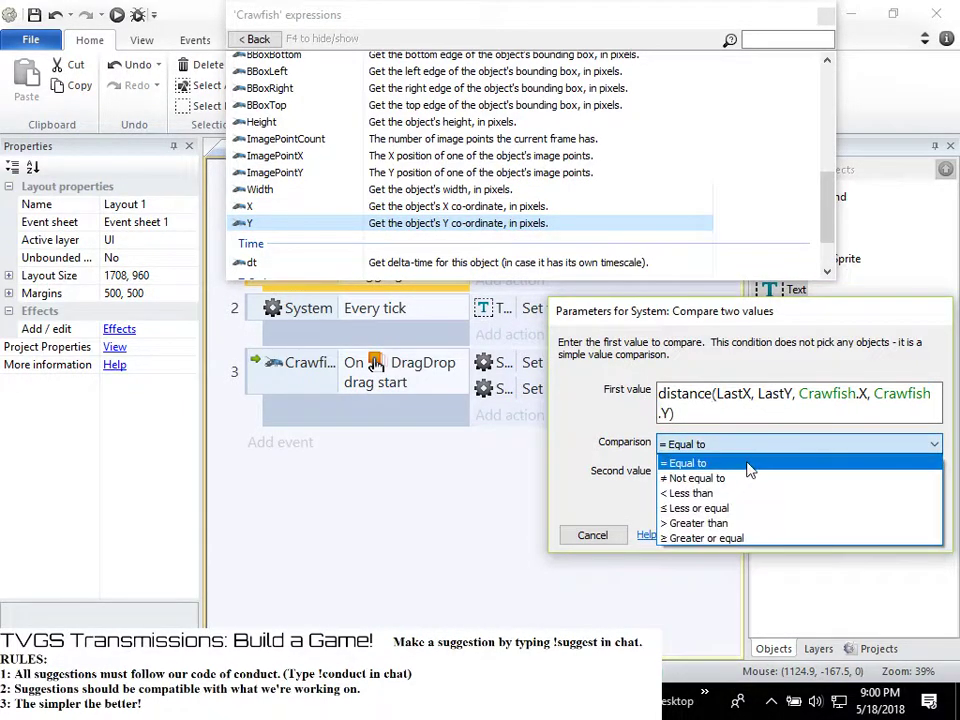
left_click(733, 542)
double_click(700, 475)
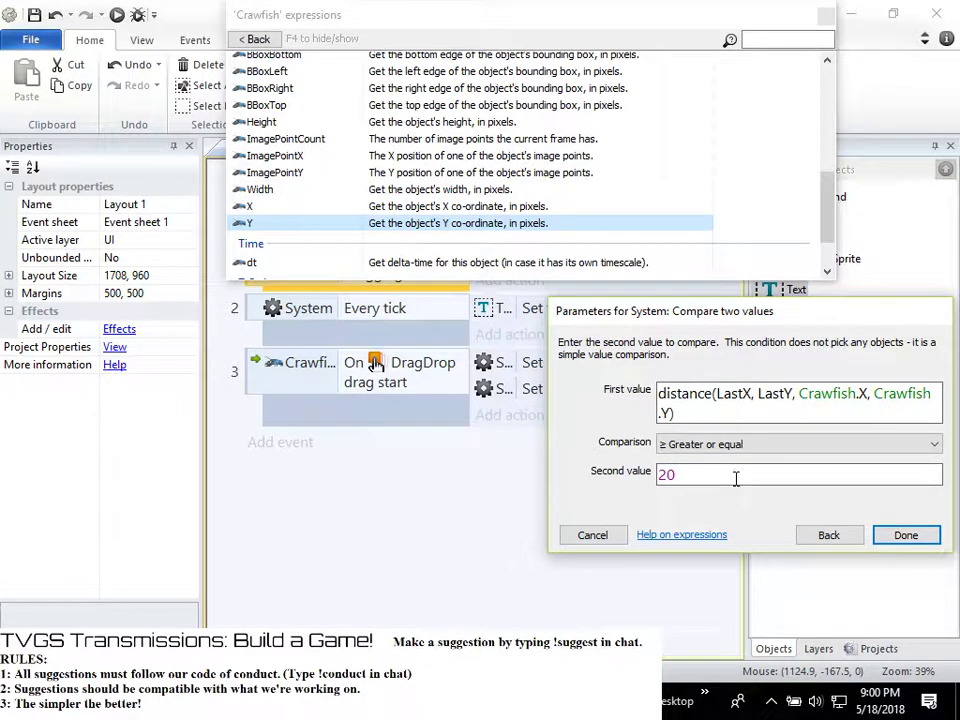
left_click(910, 535)
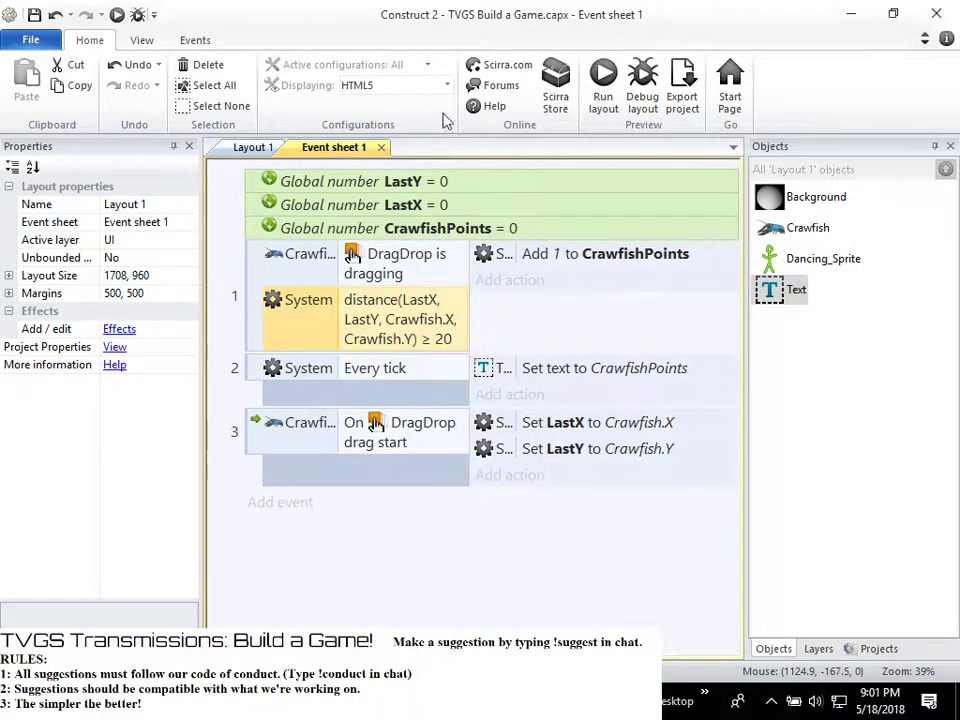
Run the layout twice in the browser to test scoring while dragging the Crawfish, closing the preview after each test
left_click(599, 80)
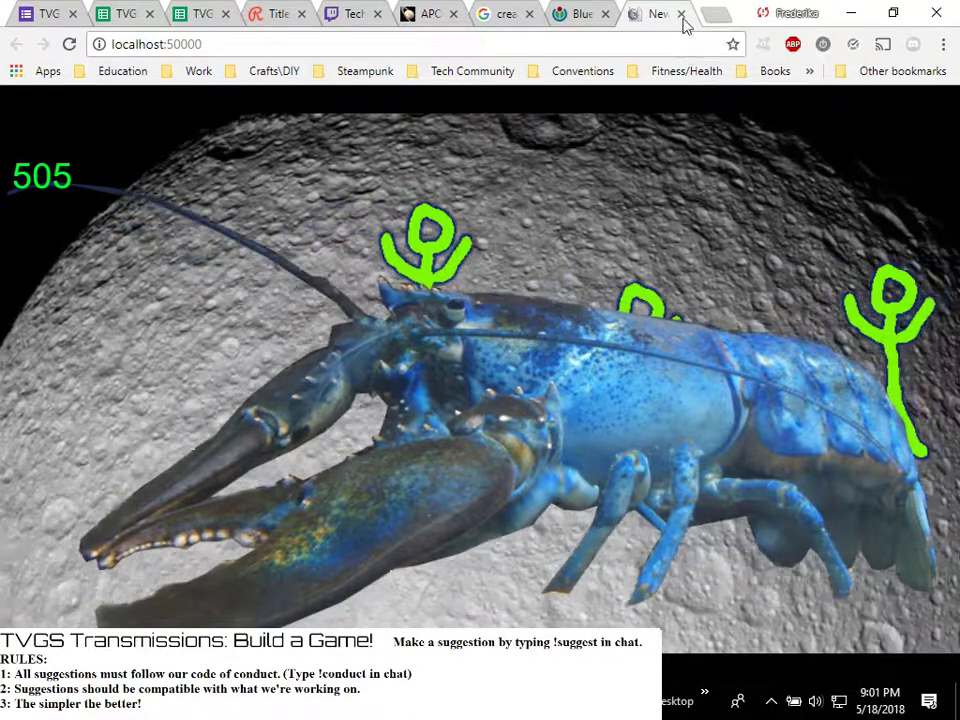
left_click(683, 14)
left_click(851, 12)
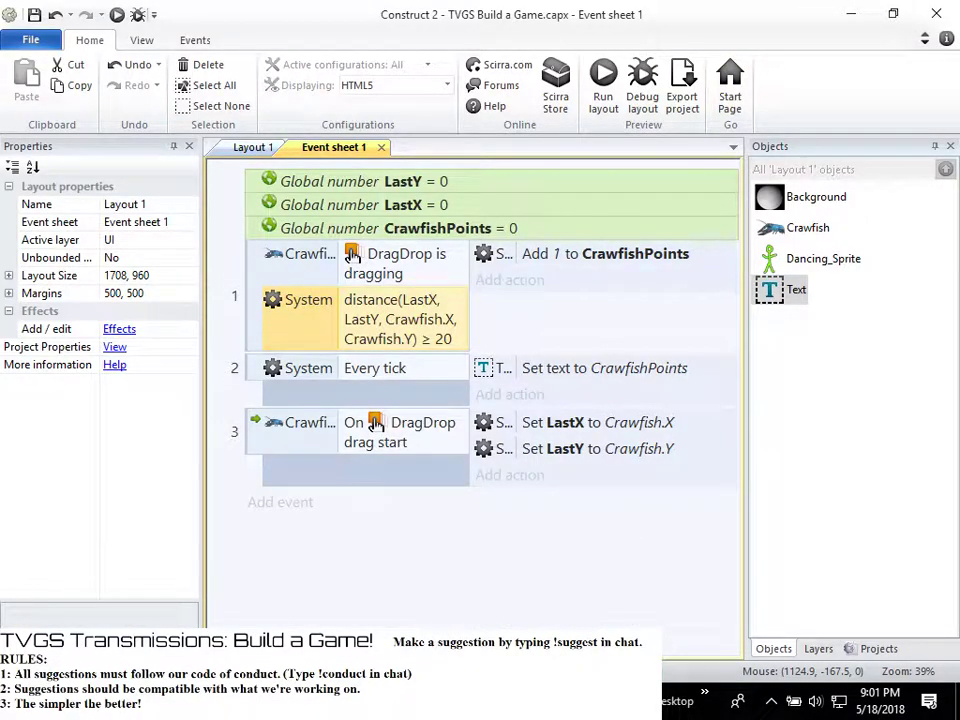
mouse_move(570, 565)
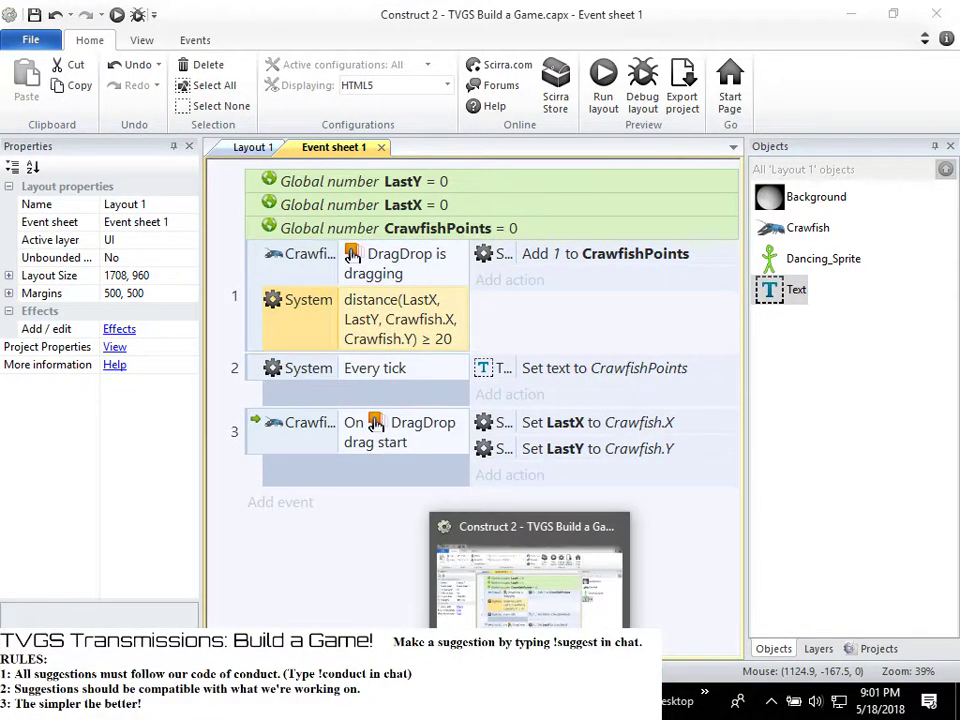
key("alt+Tab")
key("alt+Tab")
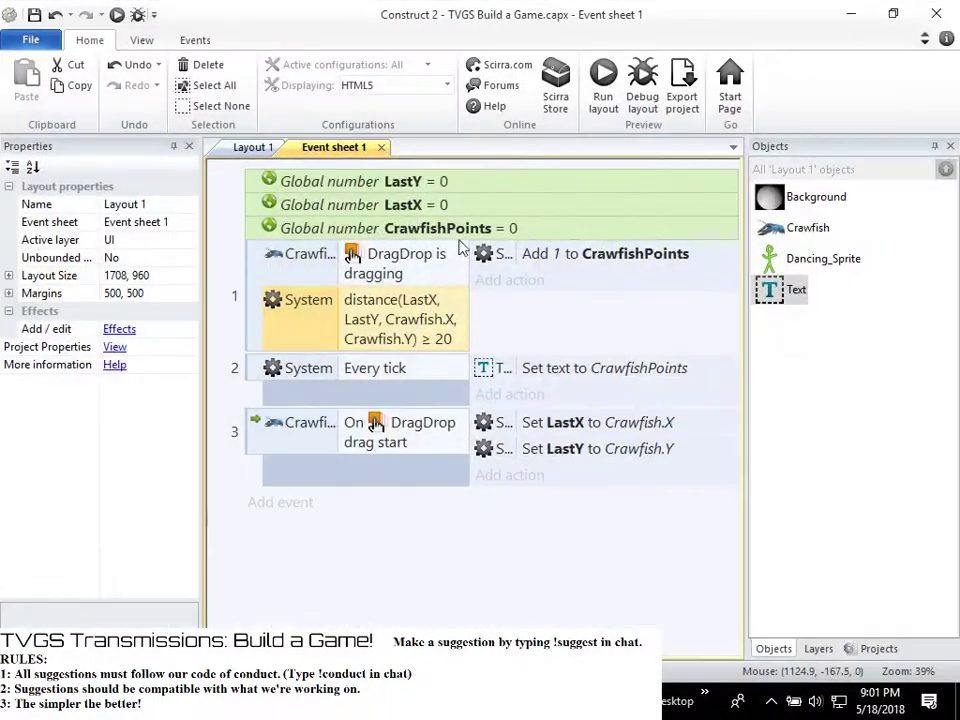
left_click(604, 82)
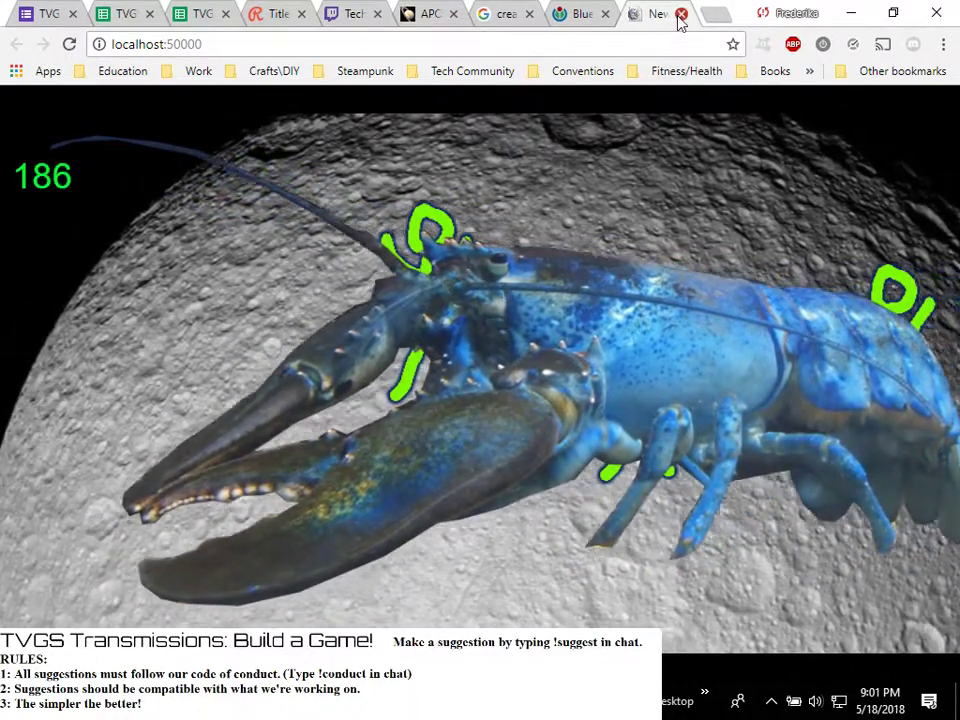
left_click(681, 16)
left_click(866, 12)
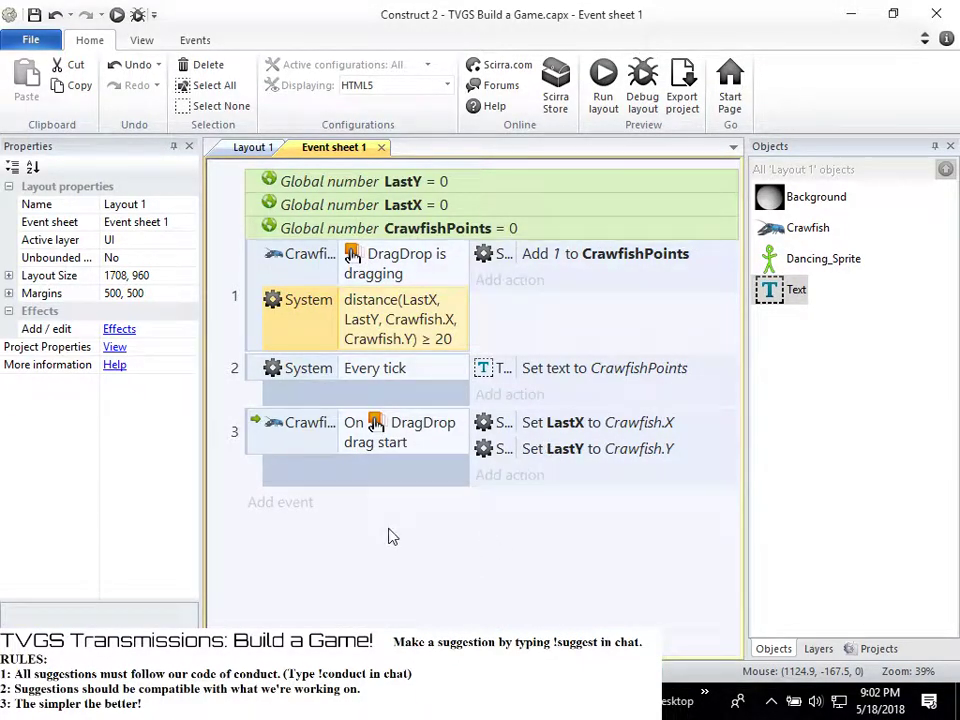
Set the second value of the Crawfish distance condition to 40
double_click(401, 328)
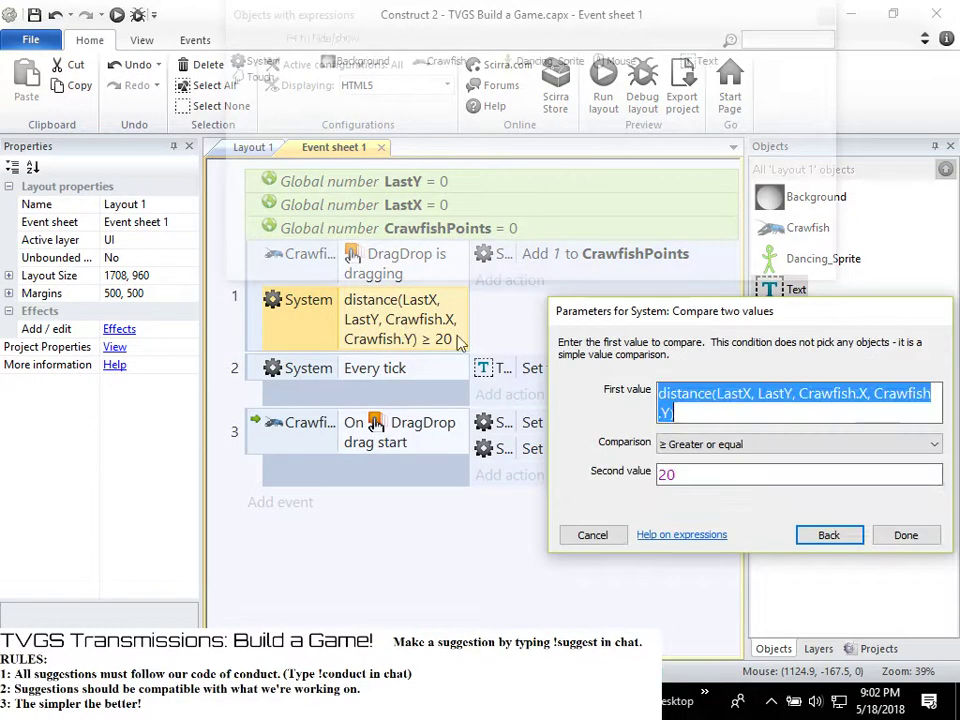
left_click(678, 478)
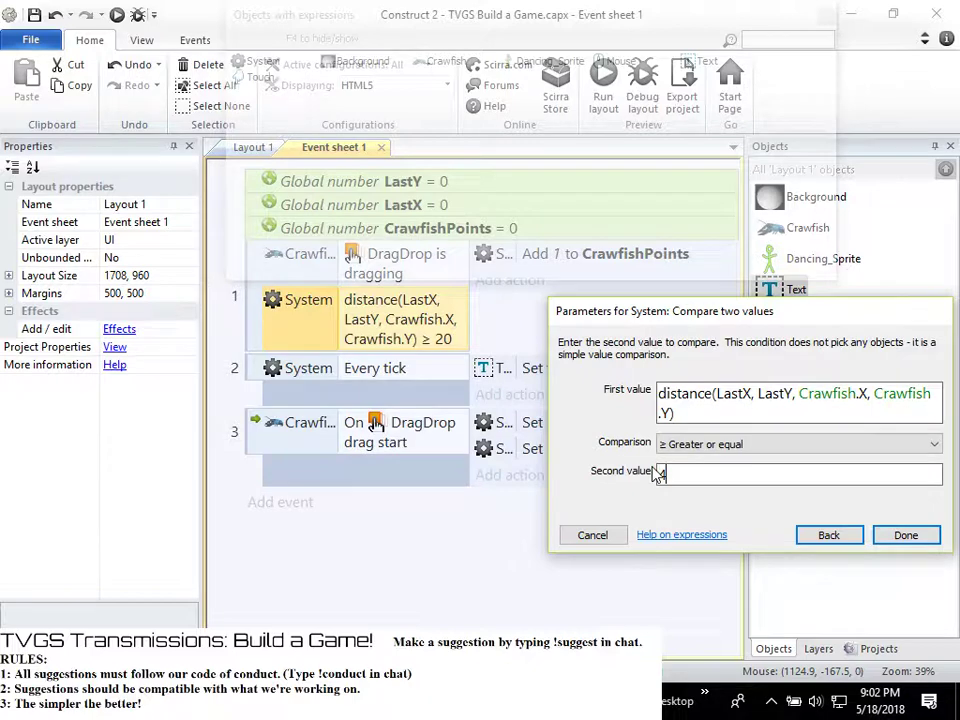
left_click(906, 536)
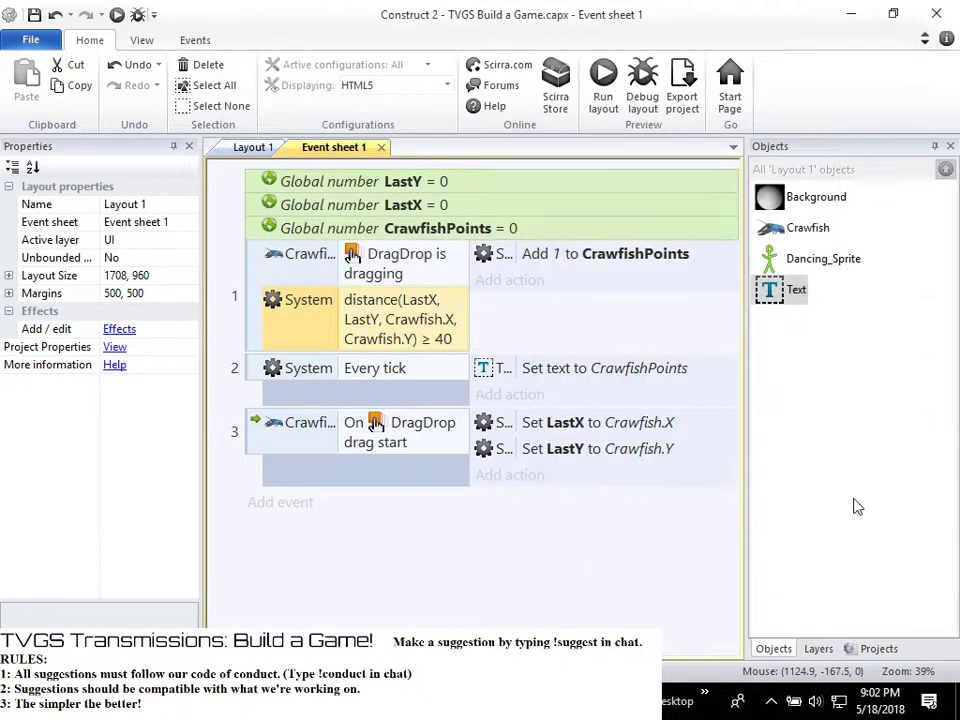
Test Crawfish scoring with the 40 distance threshold in a browser preview, then return to the event sheet
left_click(604, 78)
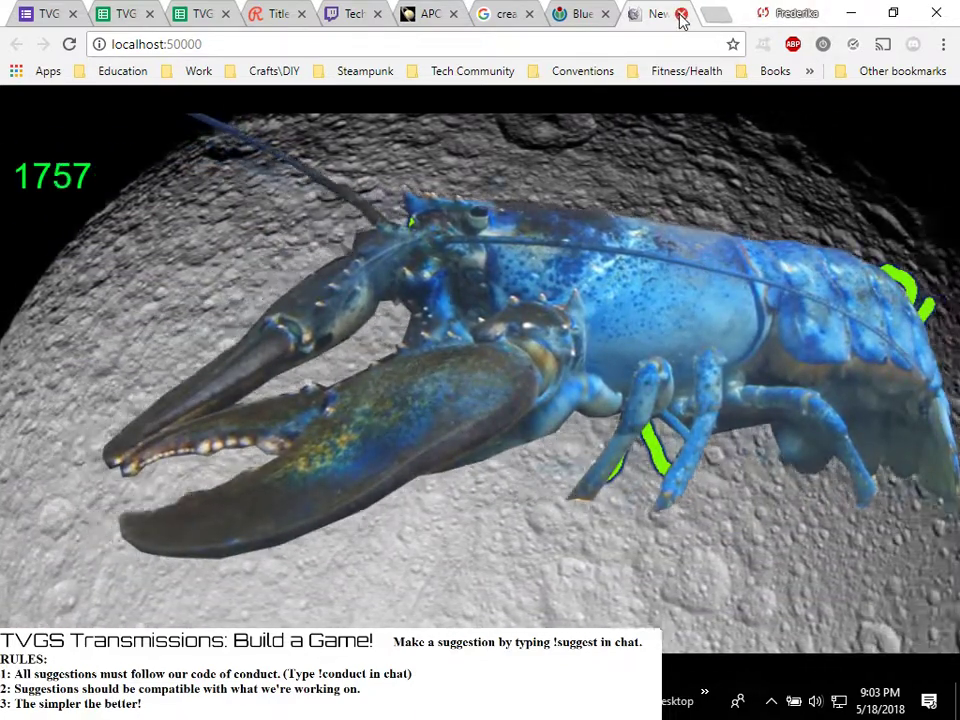
left_click(680, 15)
left_click(851, 13)
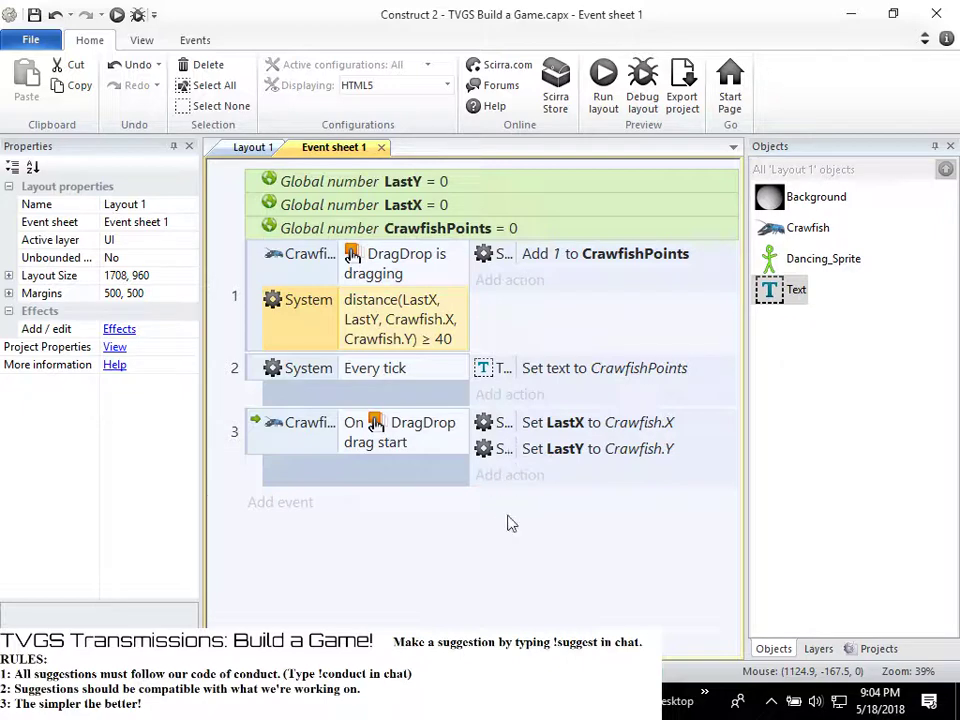
left_click(508, 480)
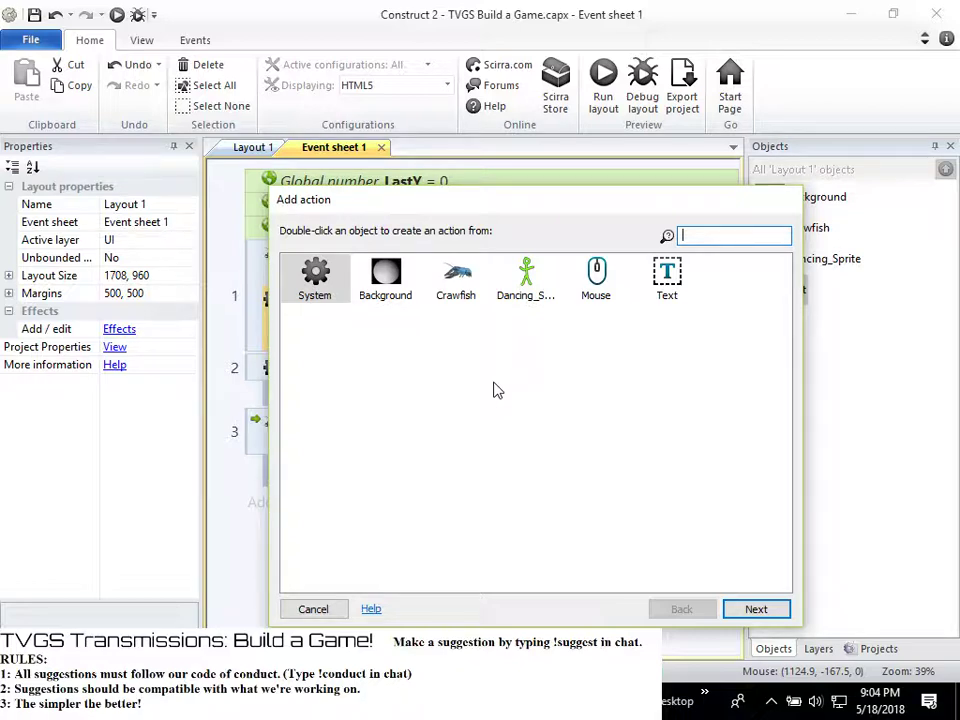
left_click(306, 609)
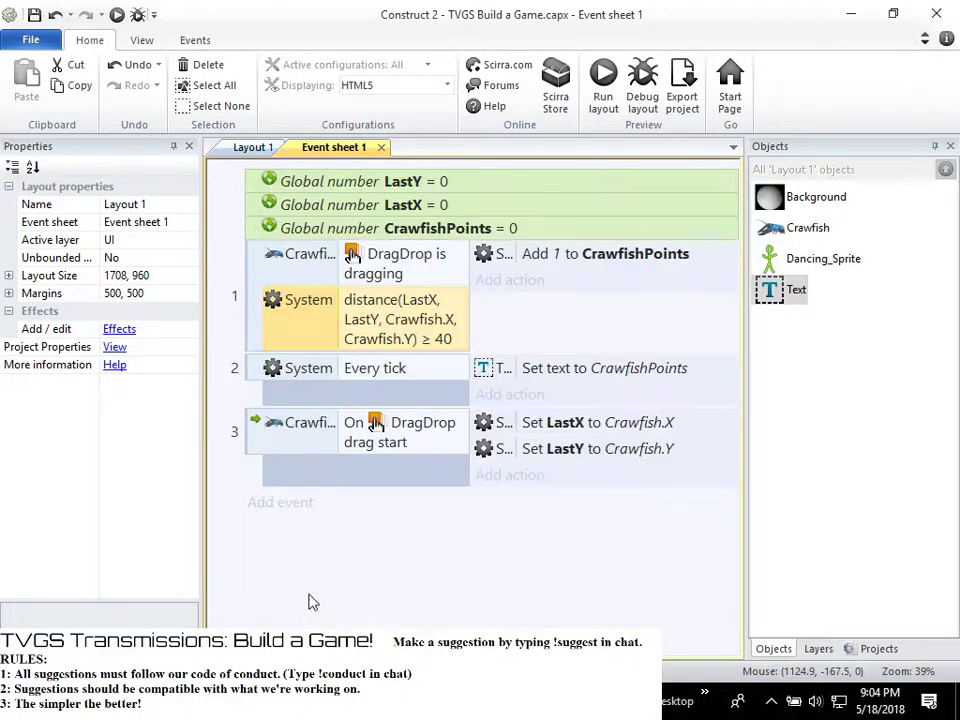
left_click(507, 476)
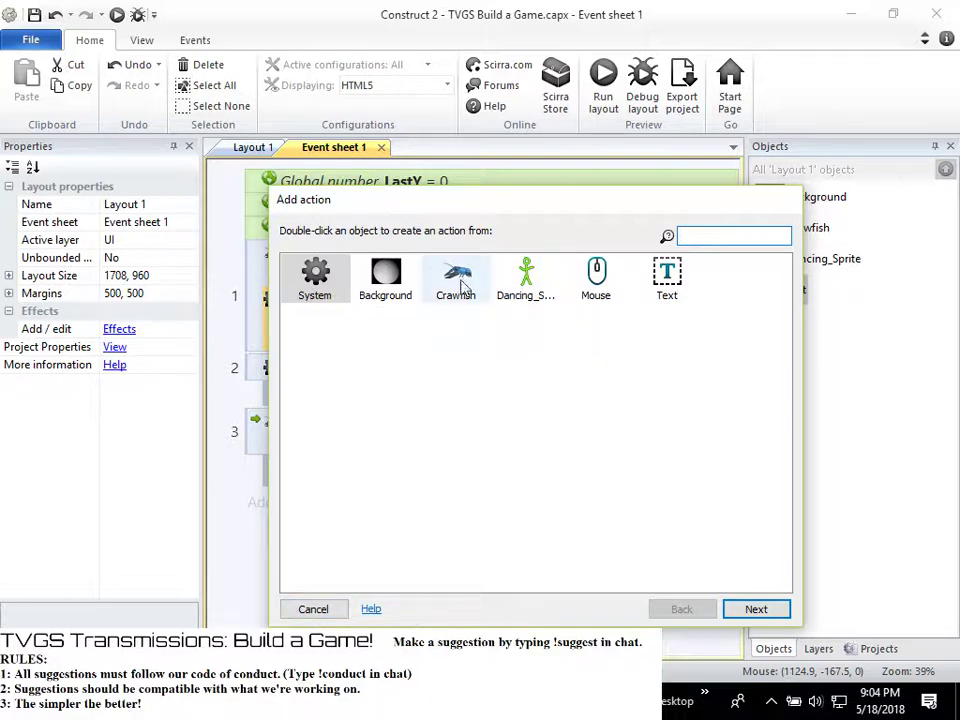
left_click(318, 607)
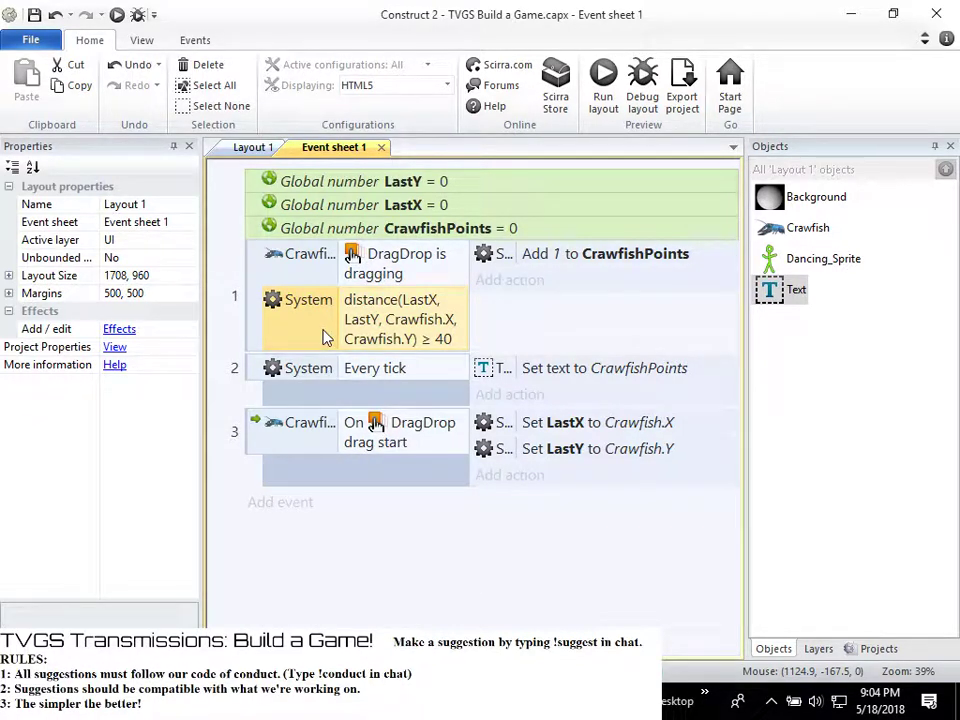
left_click(504, 282)
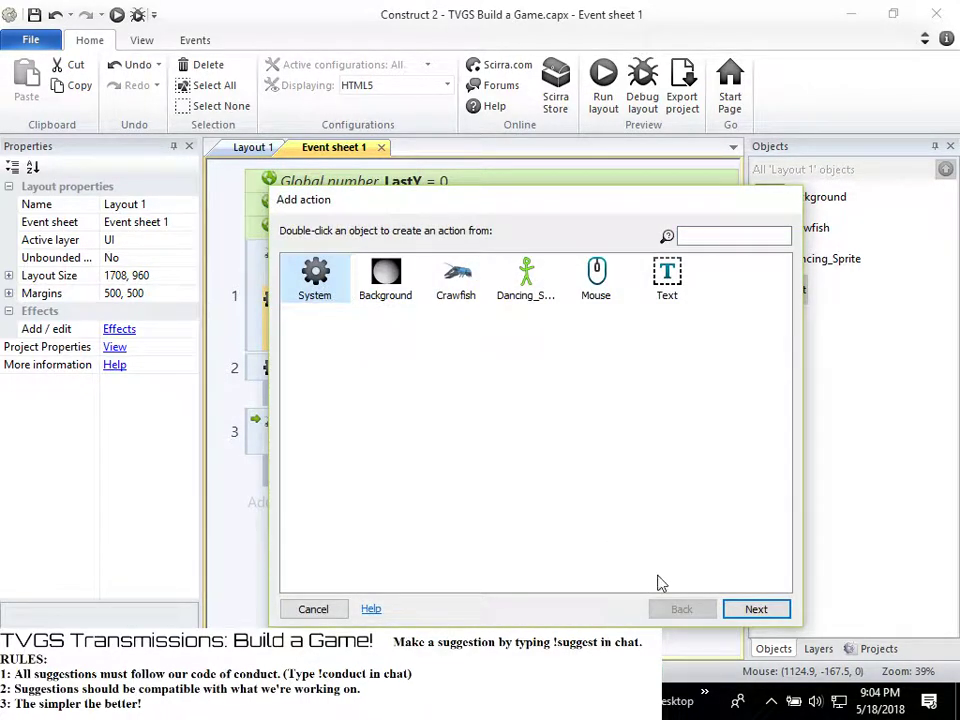
left_click(756, 612)
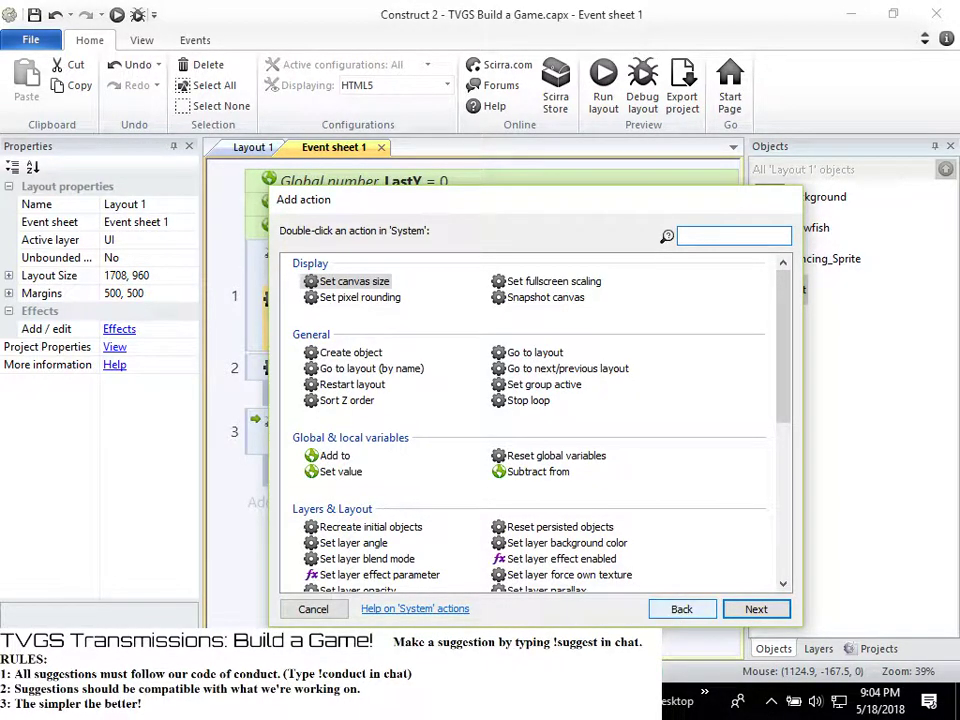
left_click(313, 609)
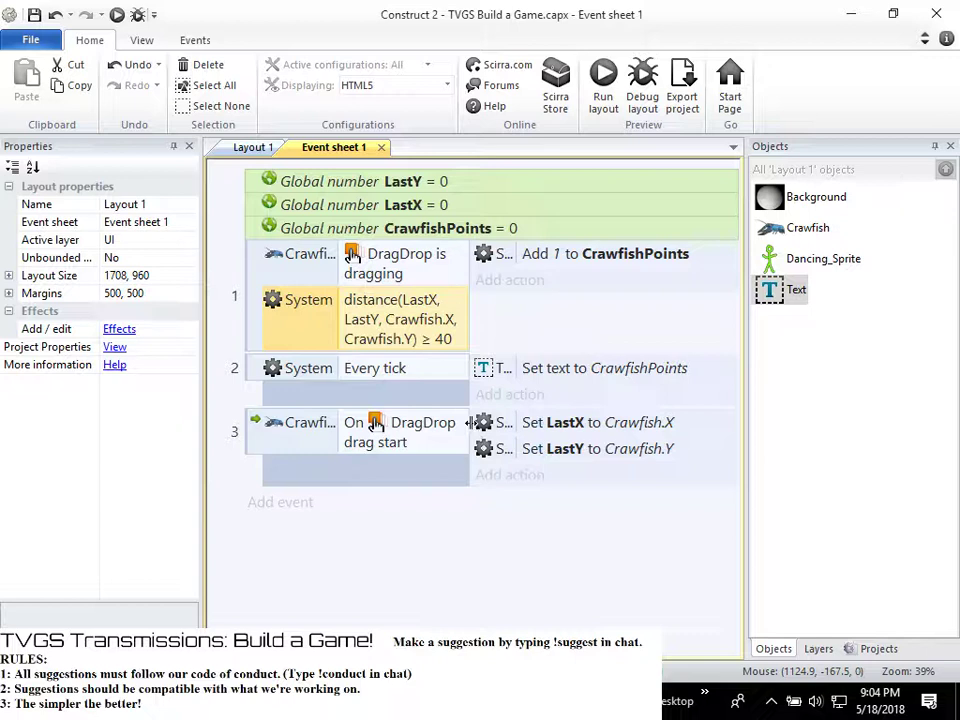
Try to duplicate the LastX and LastY set actions from the drag start event into the Crawfish dragging event
left_click(483, 428)
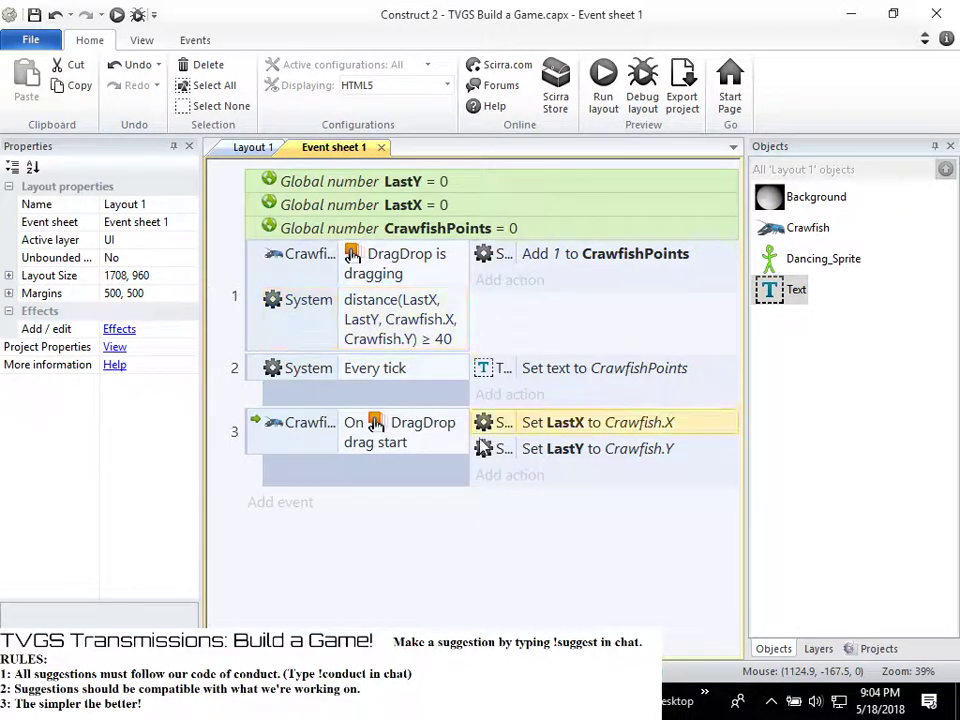
left_click(483, 452, "shift")
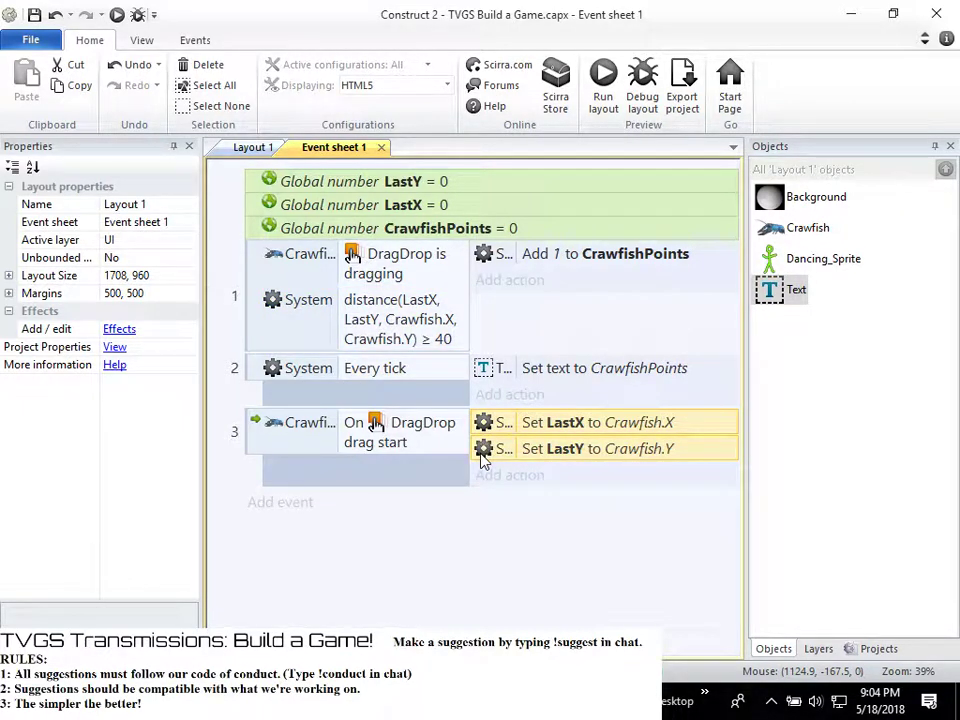
right_click(489, 428)
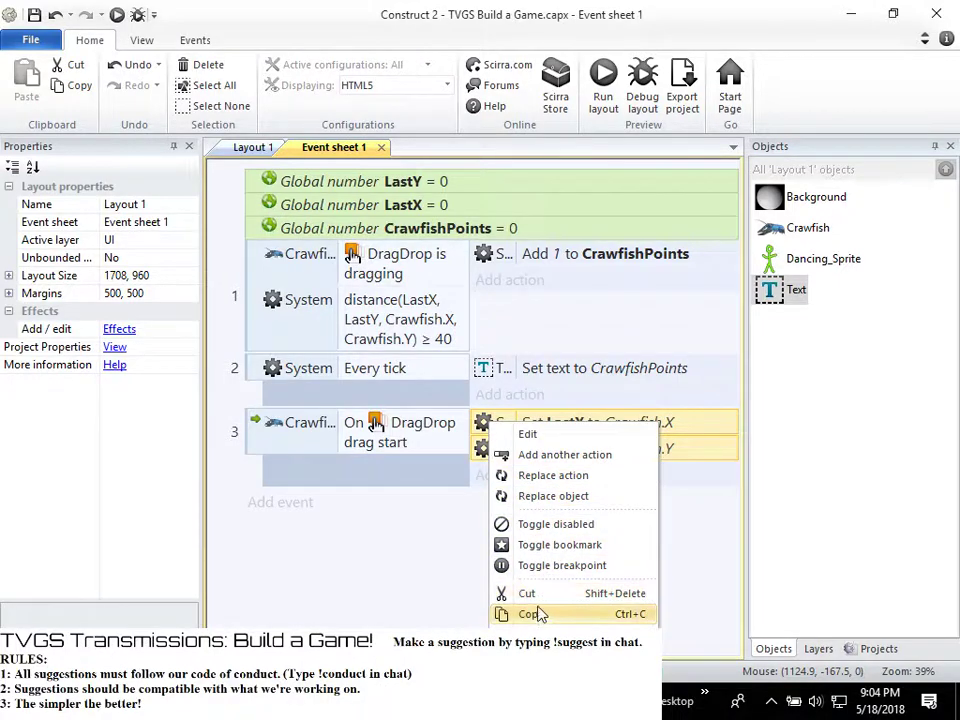
left_click(538, 609)
right_click(497, 318)
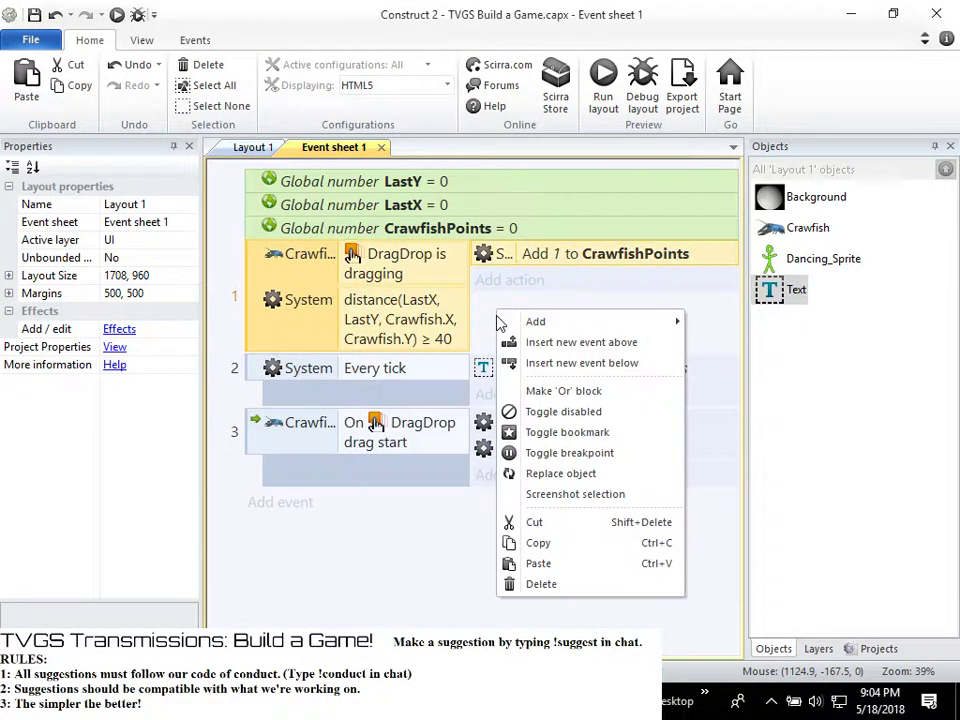
left_click(548, 549)
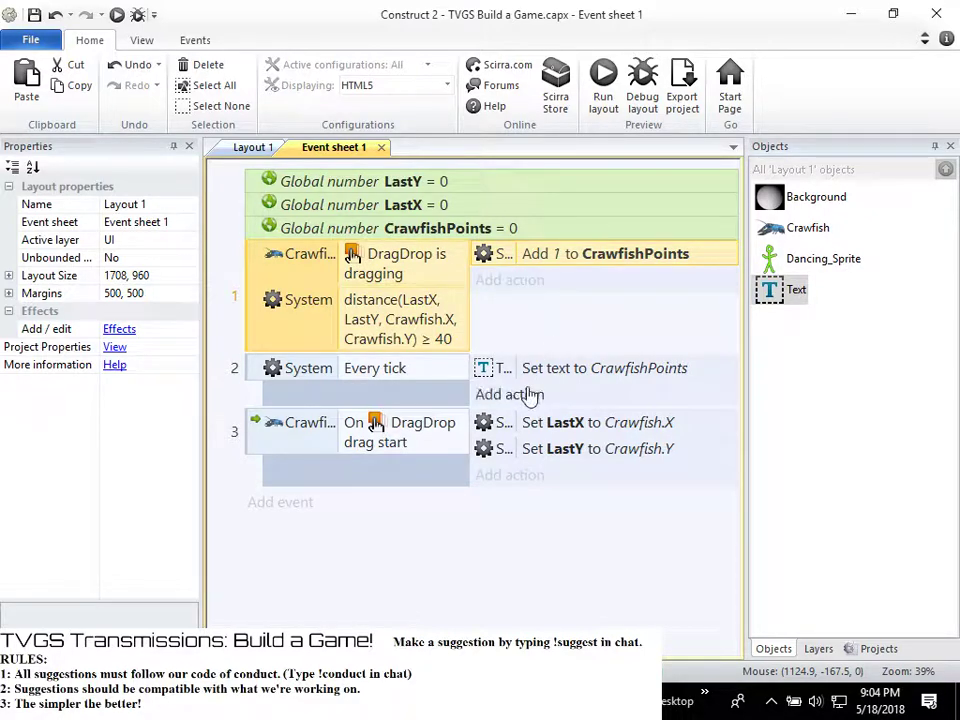
Copy the Set LastX and Set LastY actions from the drag start event and paste them into the Crawfish dragging event
left_click(500, 423)
left_click(503, 449, "ctrl")
right_click(503, 449)
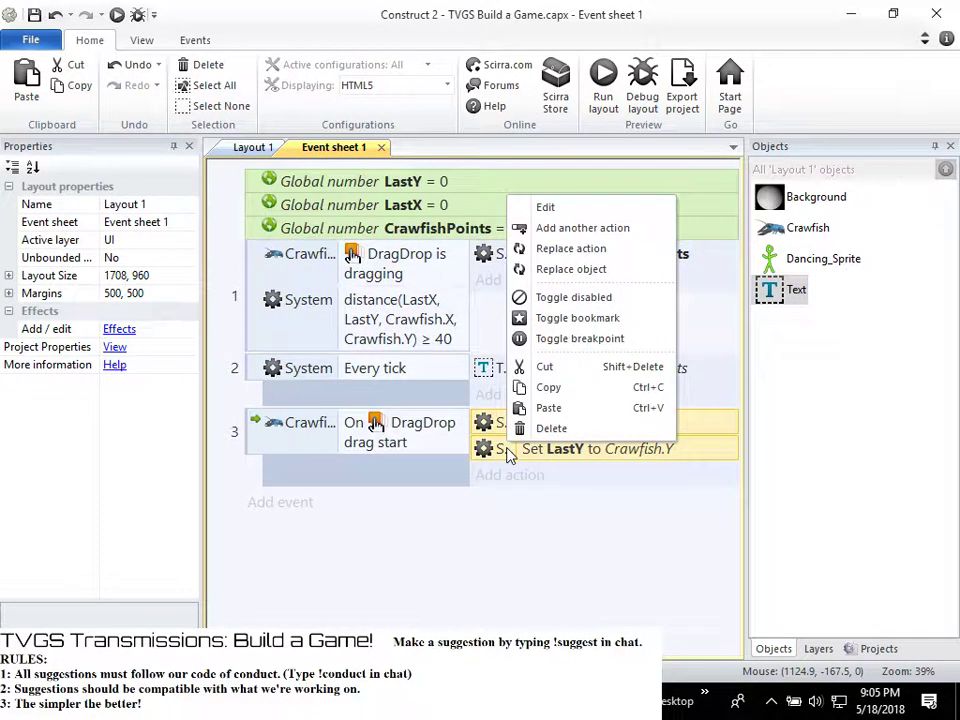
left_click(553, 388)
right_click(562, 327)
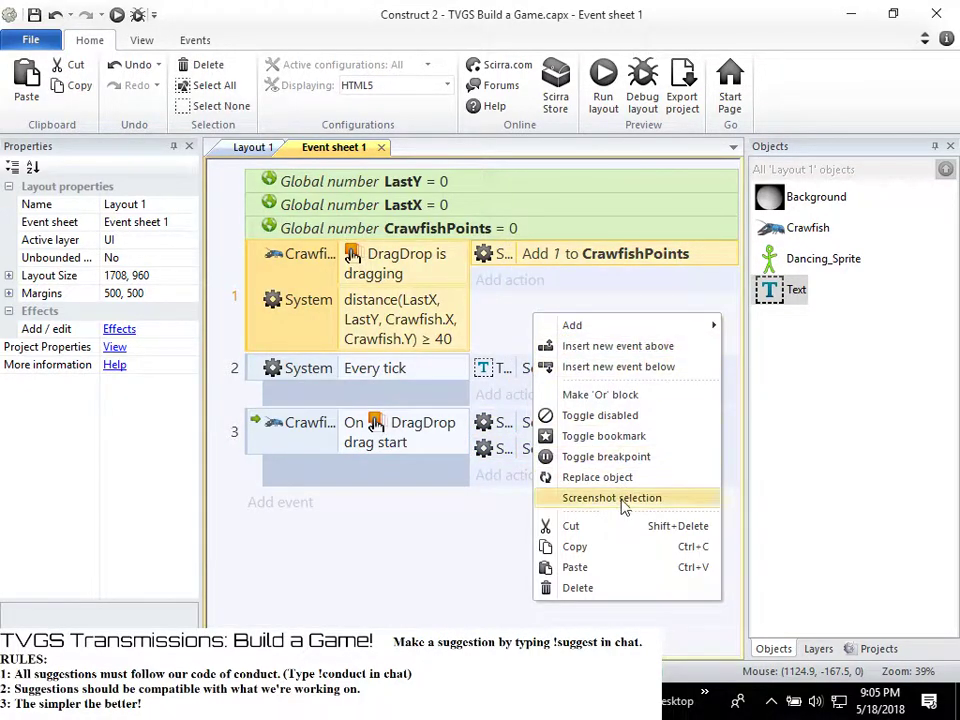
left_click(610, 567)
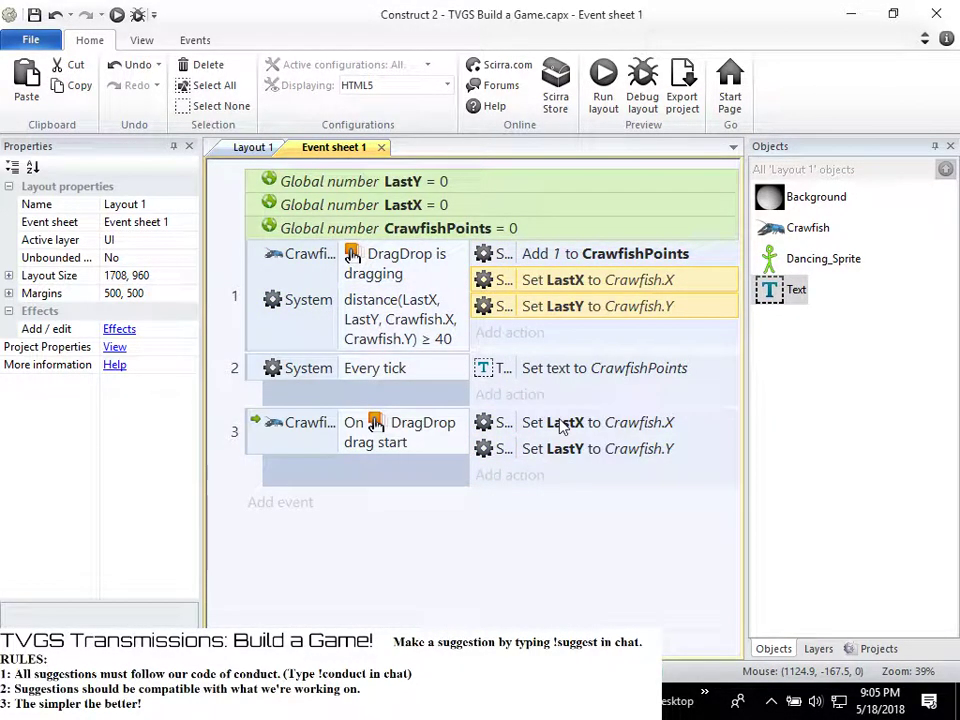
Run the layout in the browser to test Crawfish drag scoring, checking the suggestions spreadsheet in between
left_click(605, 88)
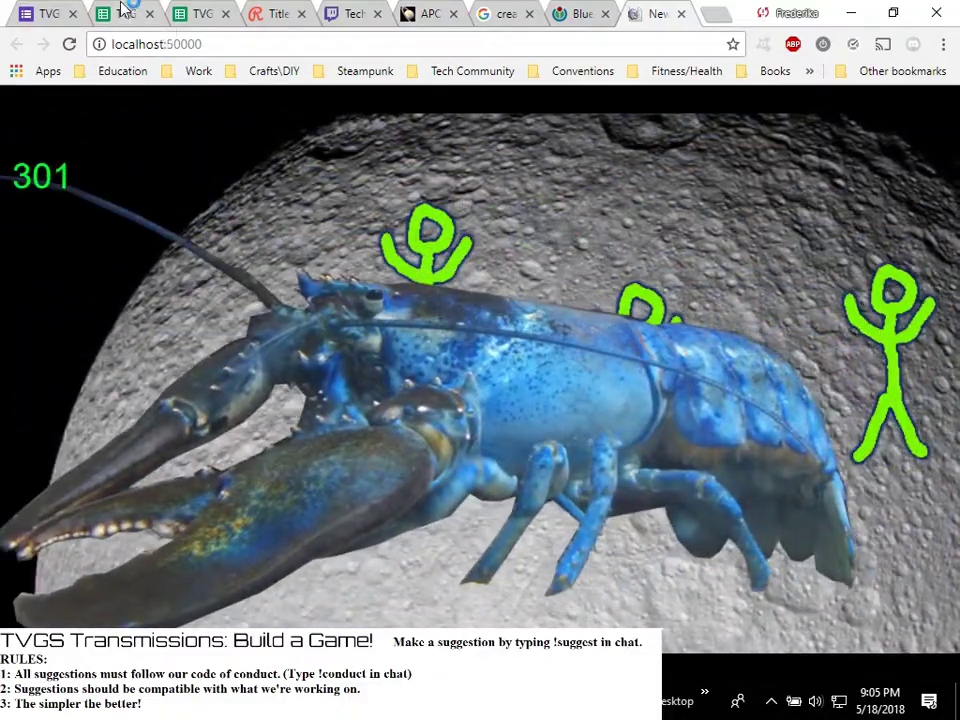
left_click(124, 13)
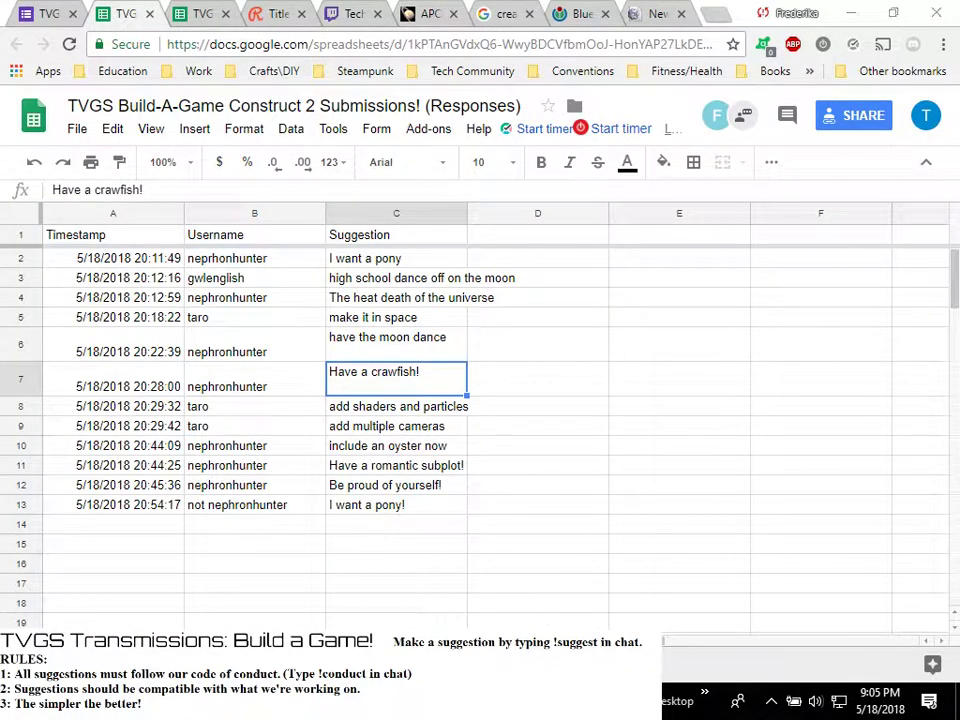
key("alt+Tab")
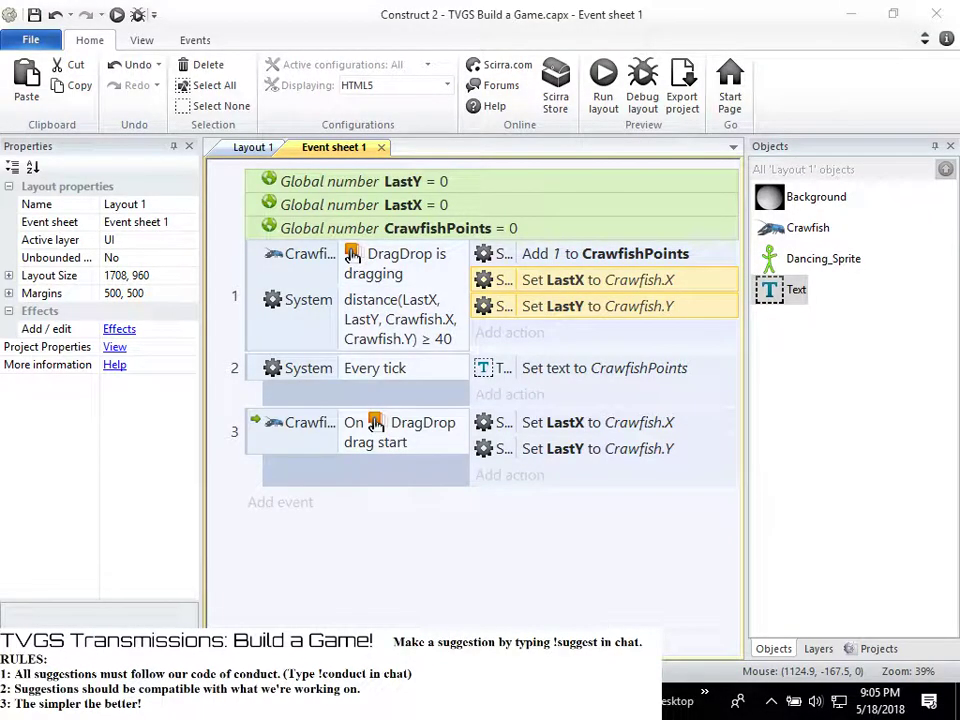
key("alt+Tab")
left_click(640, 13)
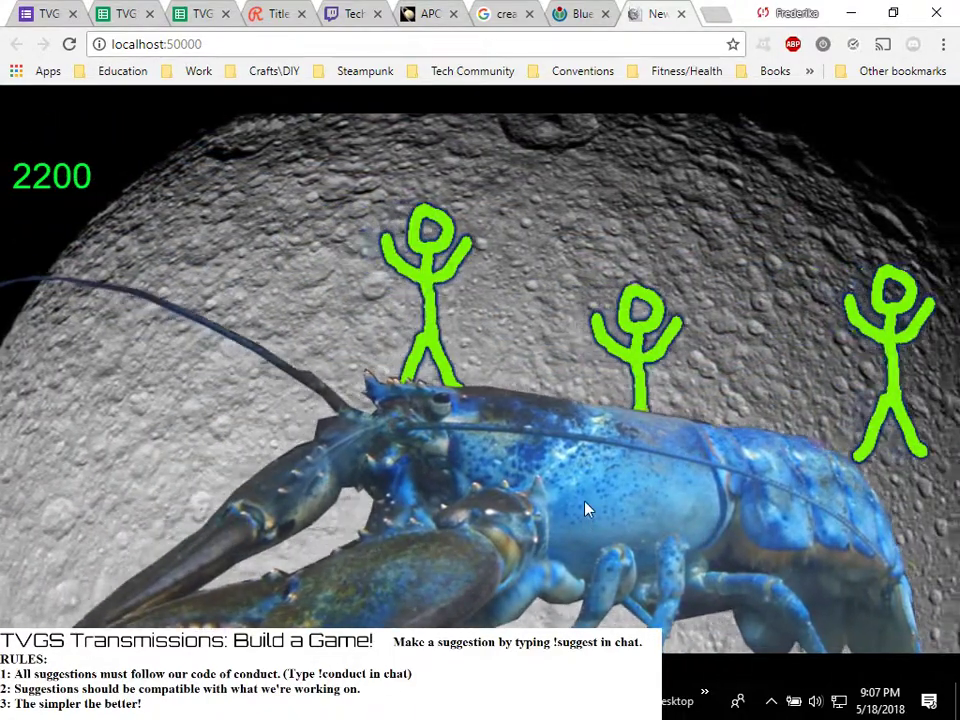
Review the suggestions spreadsheet and the objects in Layout 1 of Construct 2, then return to the spreadsheet in the browser
left_click(116, 12)
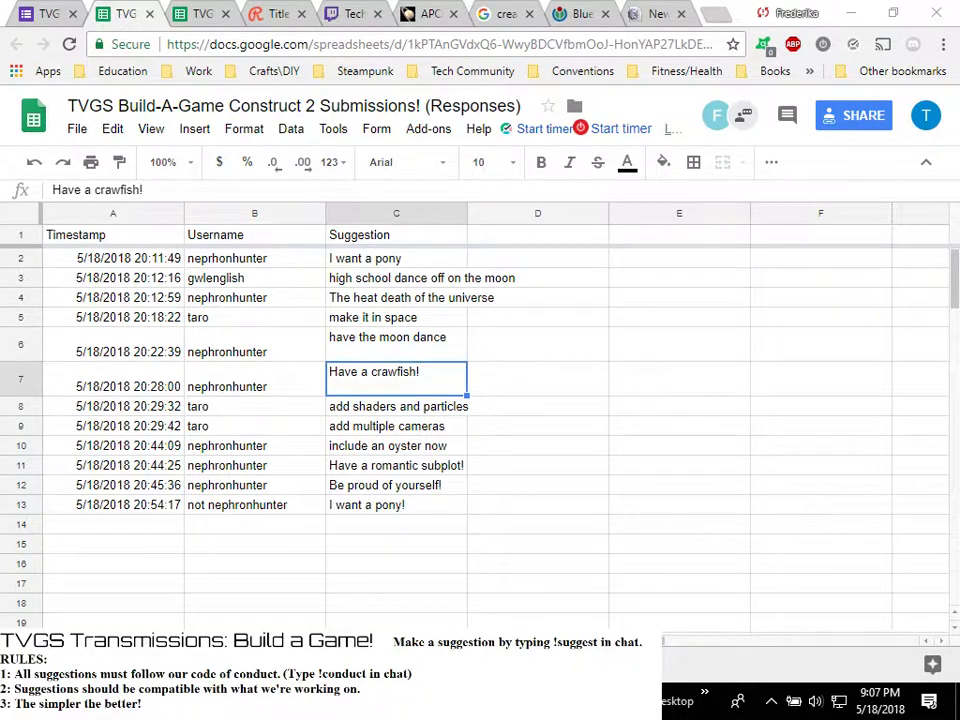
key("alt+Tab")
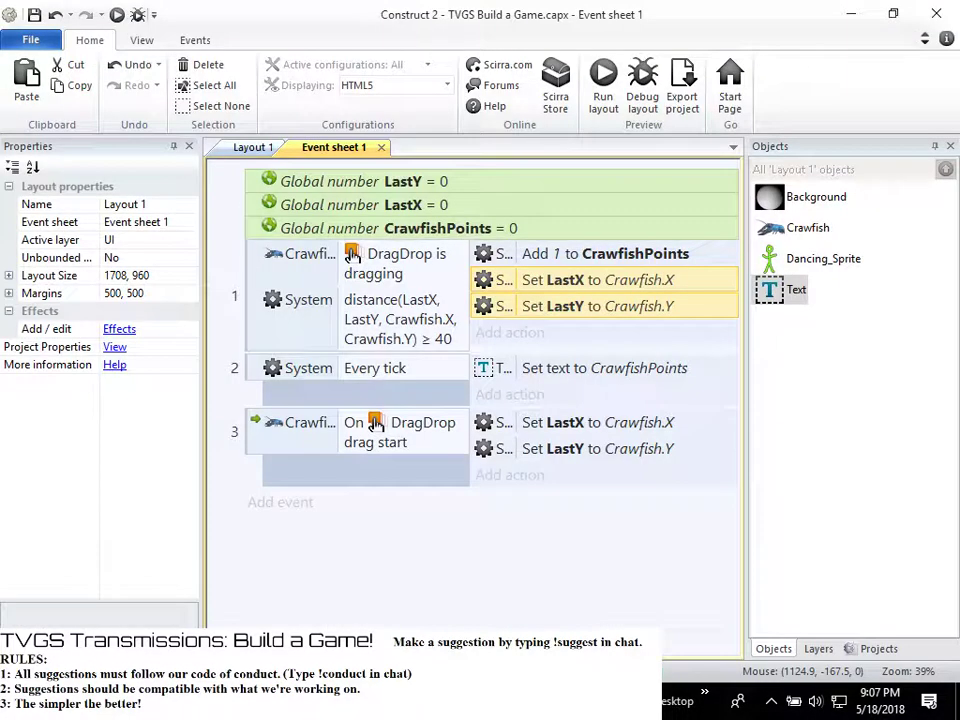
left_click(253, 148)
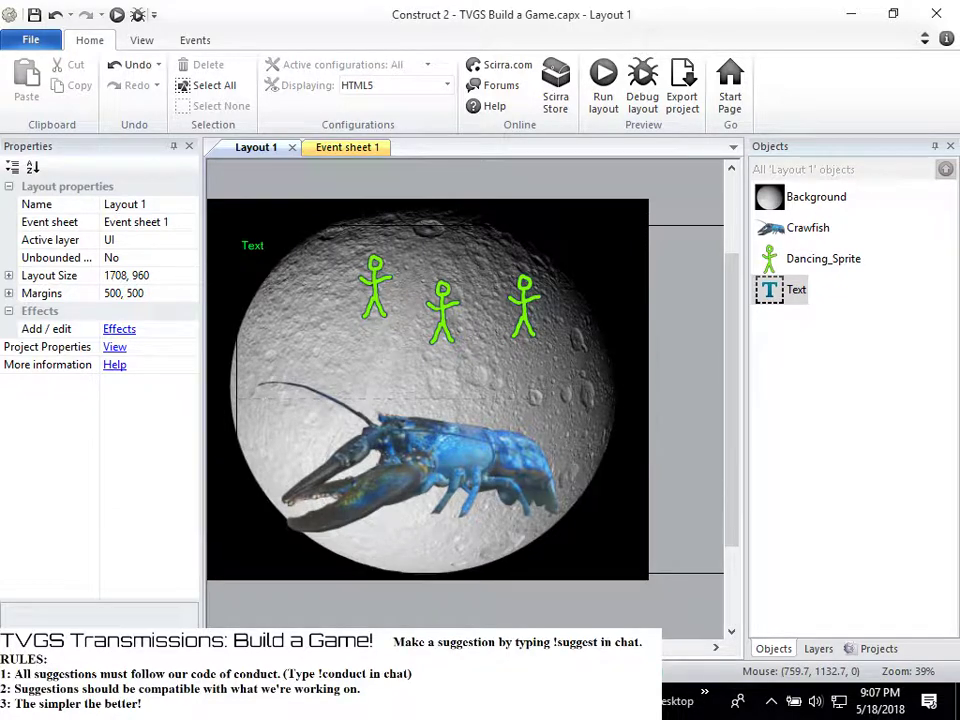
left_click(662, 694)
key("alt+Tab")
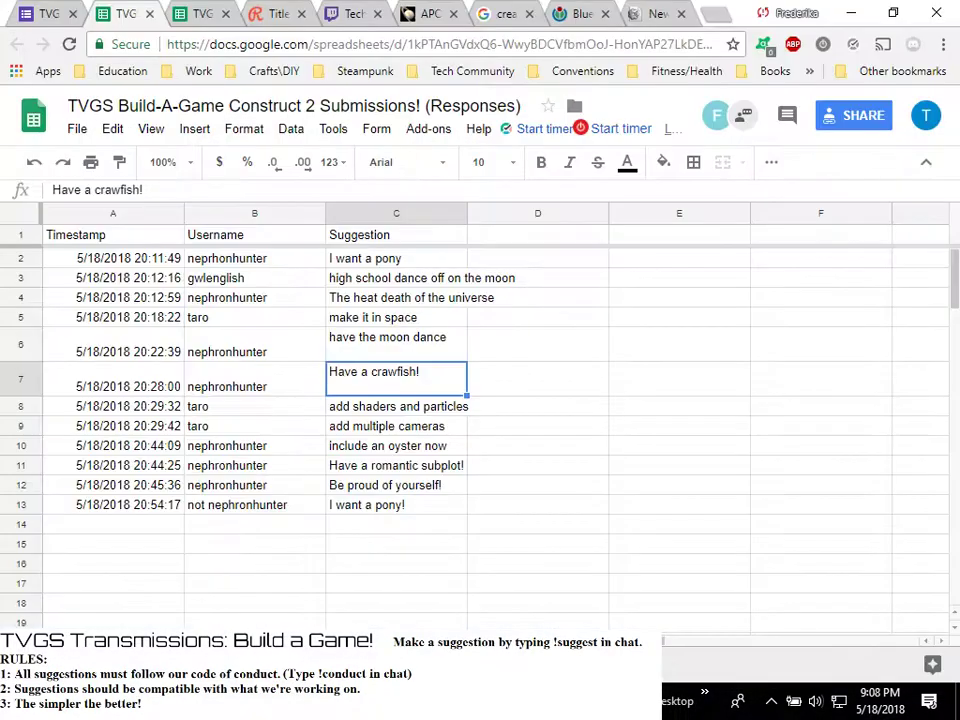
Close the game preview and search Google for "oyster creative commons" in a new browser tab
left_click(709, 17)
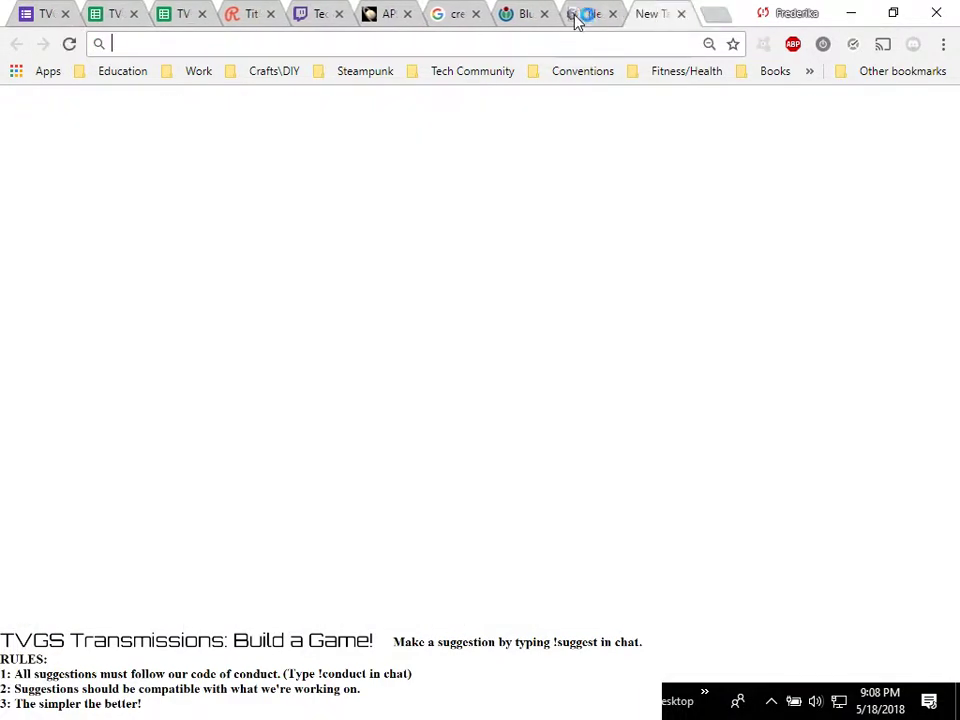
left_click(615, 15)
left_click(613, 14)
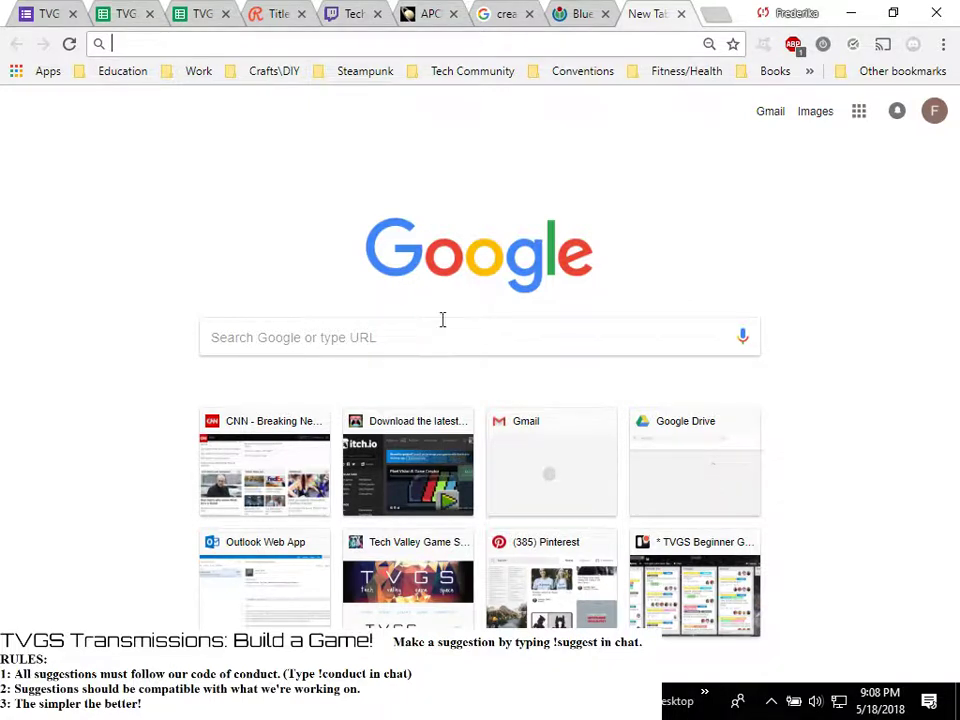
type("oyster creative")
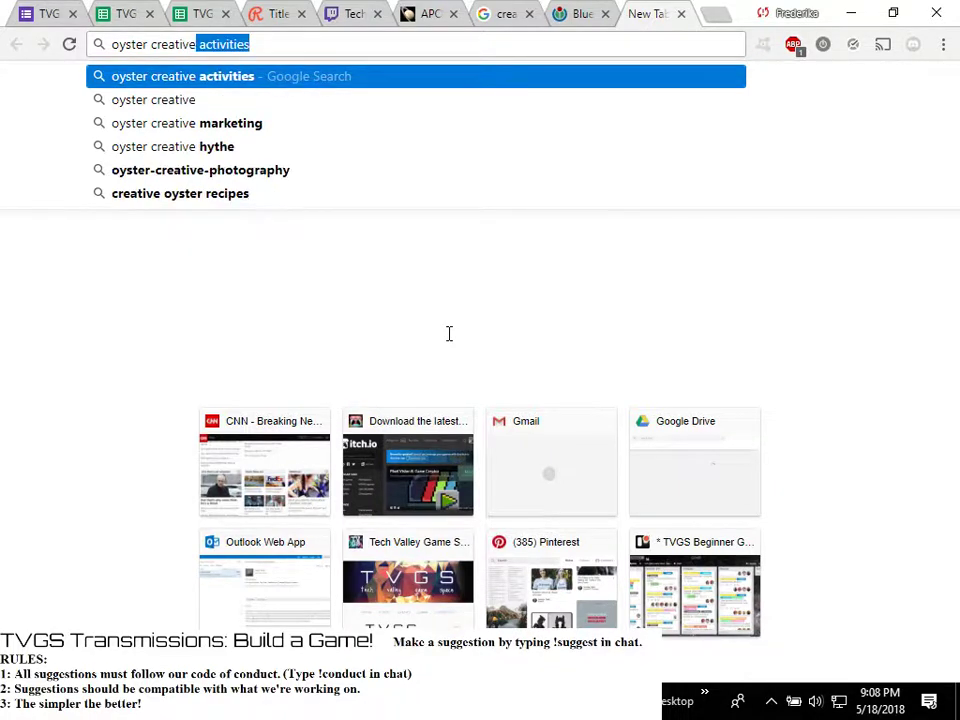
type("common")
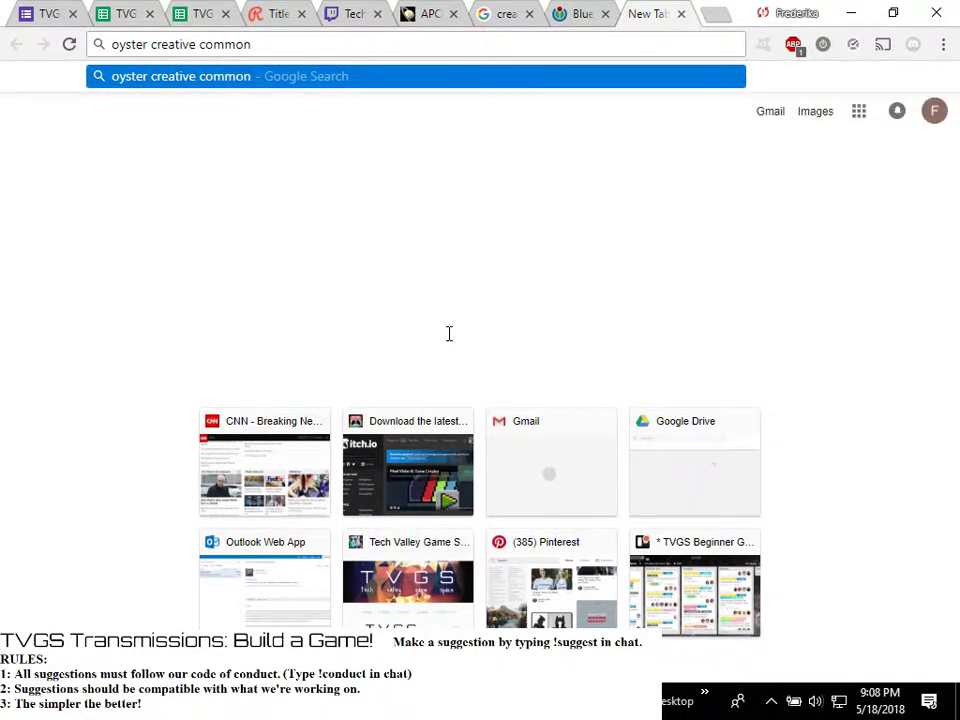
type("s")
key("Return")
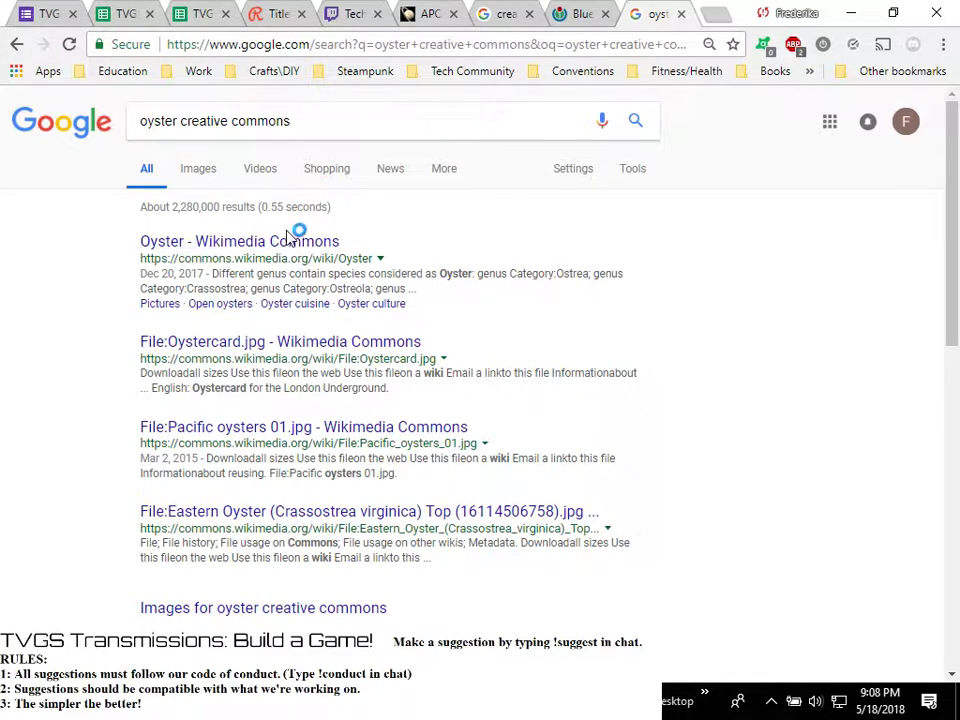
Open the Wikimedia Commons Oyster page and compare its pictures for a usable oyster, ending on the Crassostrea gigas photo with the grey background
left_click(293, 245)
scroll(557, 300, "down", 5)
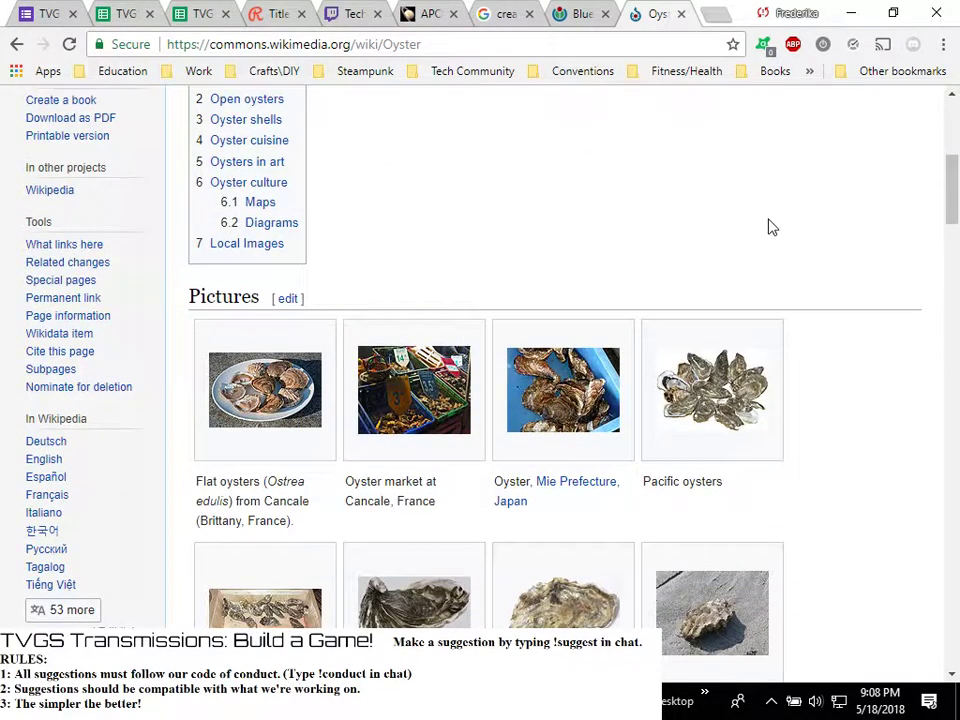
scroll(772, 227, "down", 3)
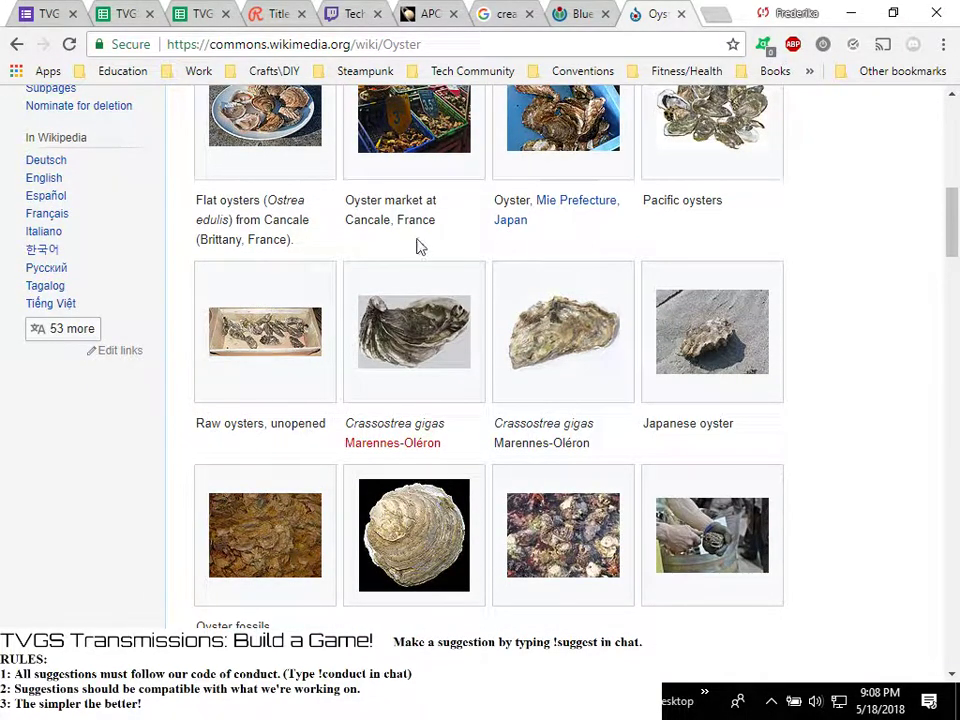
left_click(713, 365)
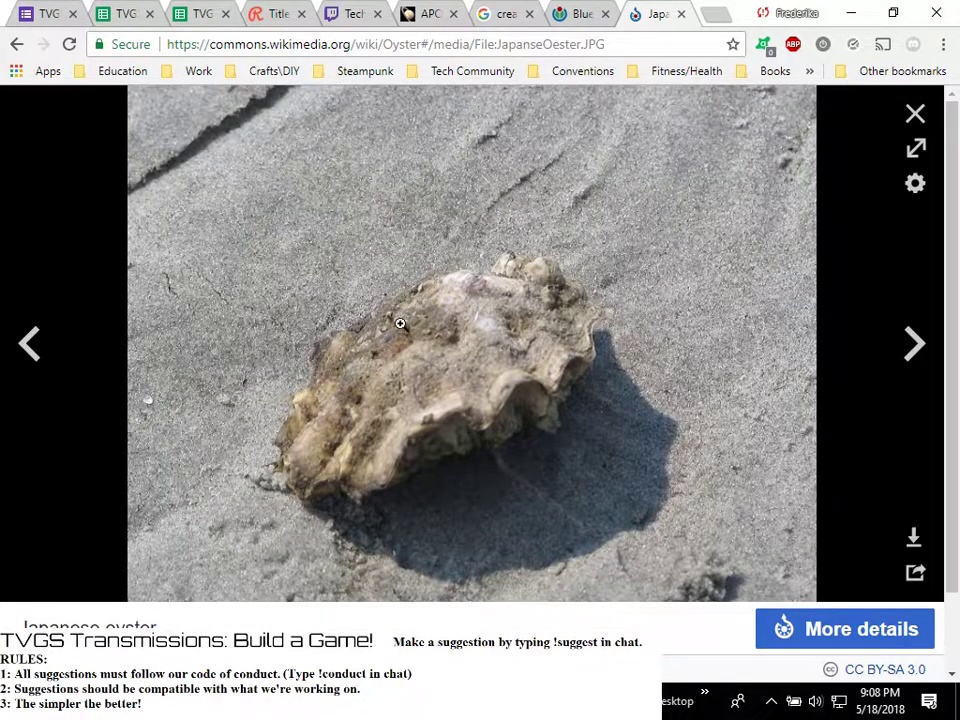
left_click(16, 44)
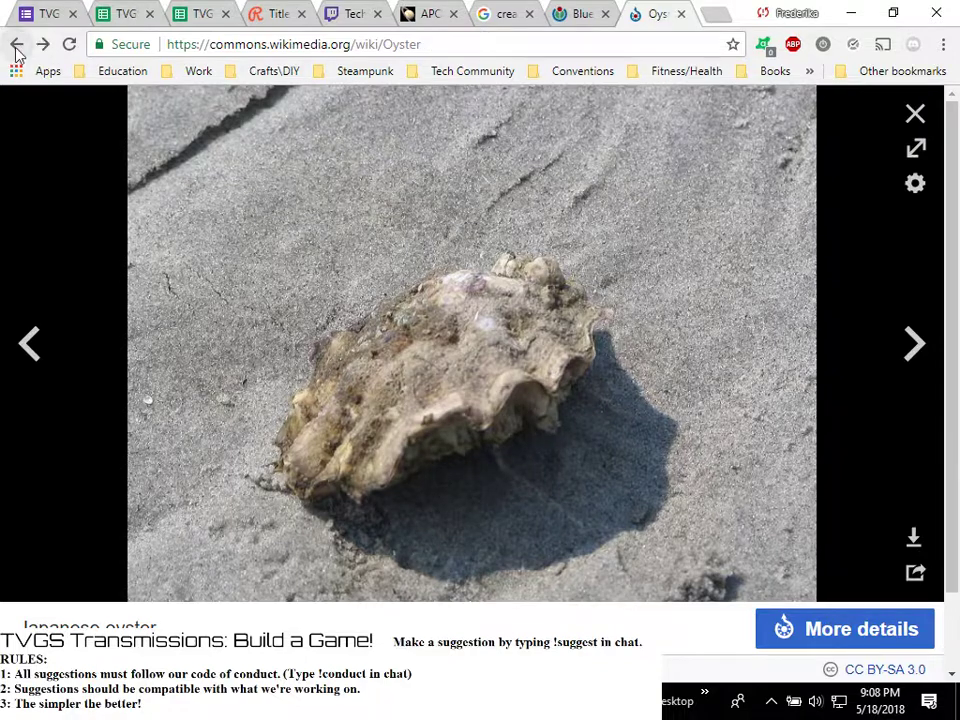
left_click(403, 321)
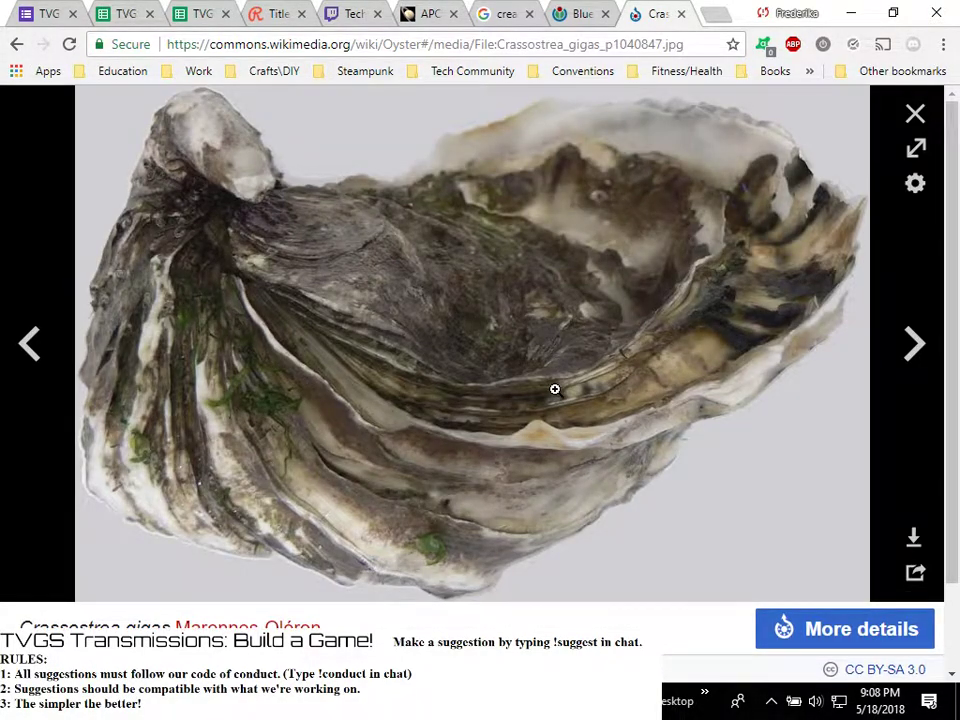
left_click(46, 370)
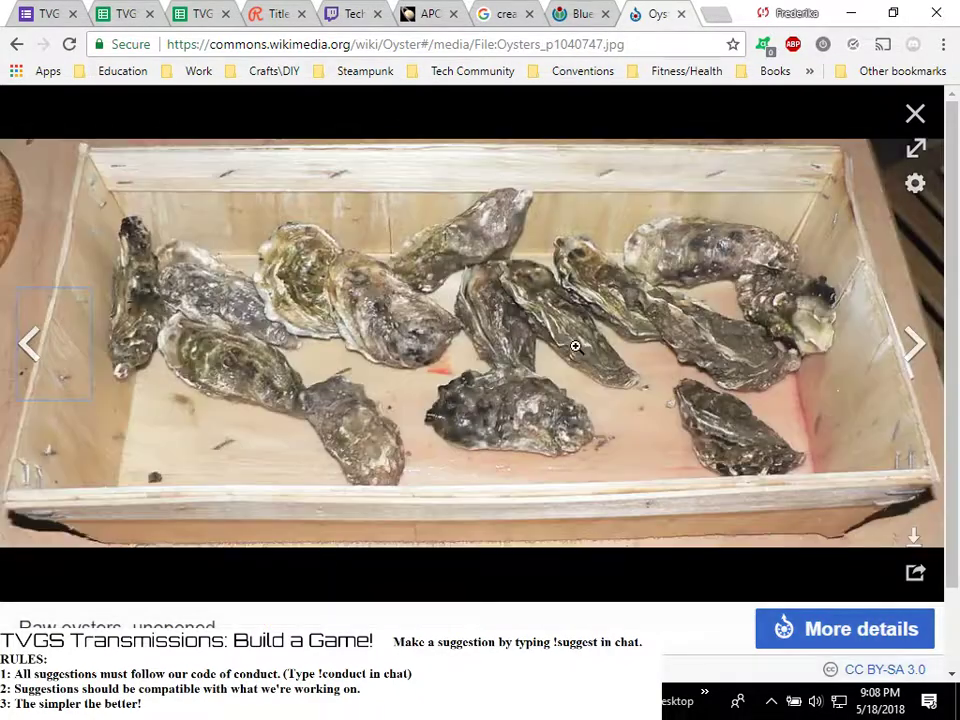
key("Right")
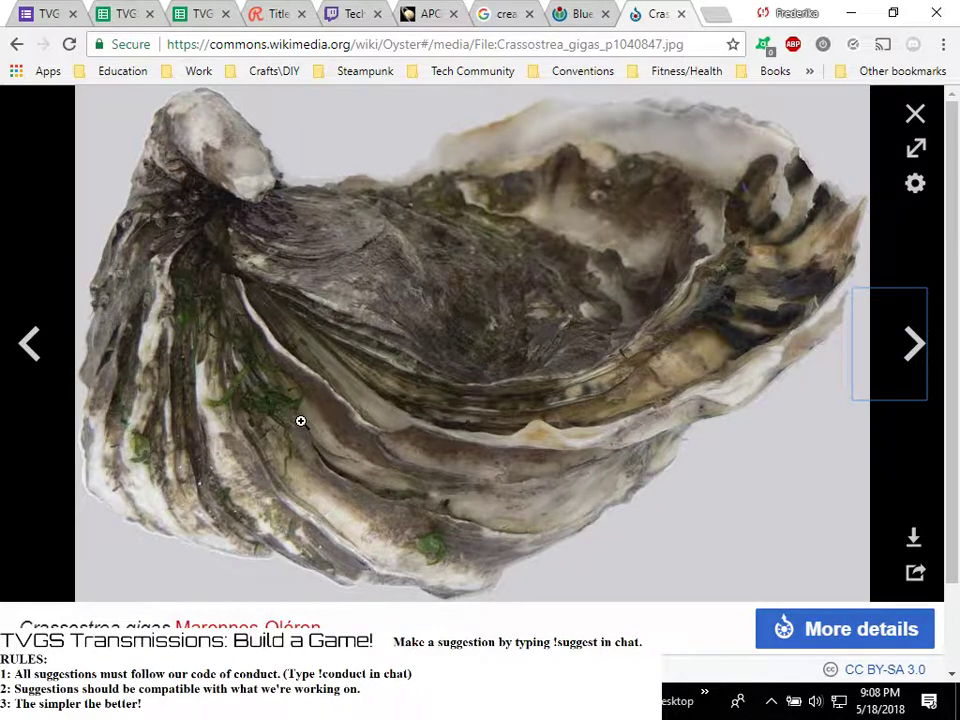
View the Crassostrea gigas photo with the white background, and examine the Pictures, Open oysters and Oyster shells galleries for a usable image
left_click(913, 116)
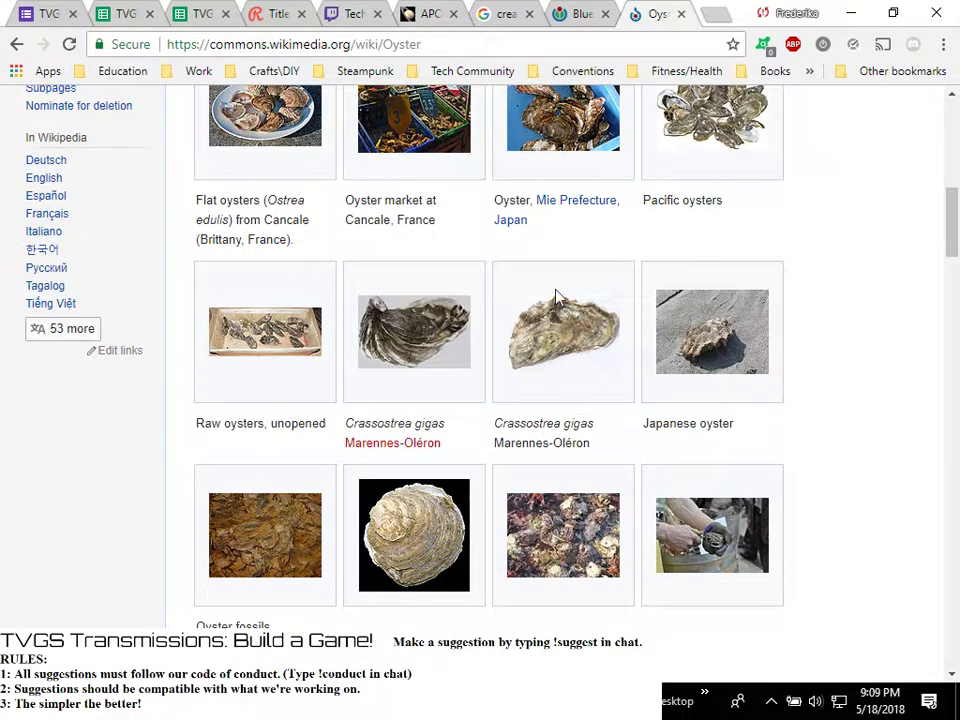
left_click(560, 335)
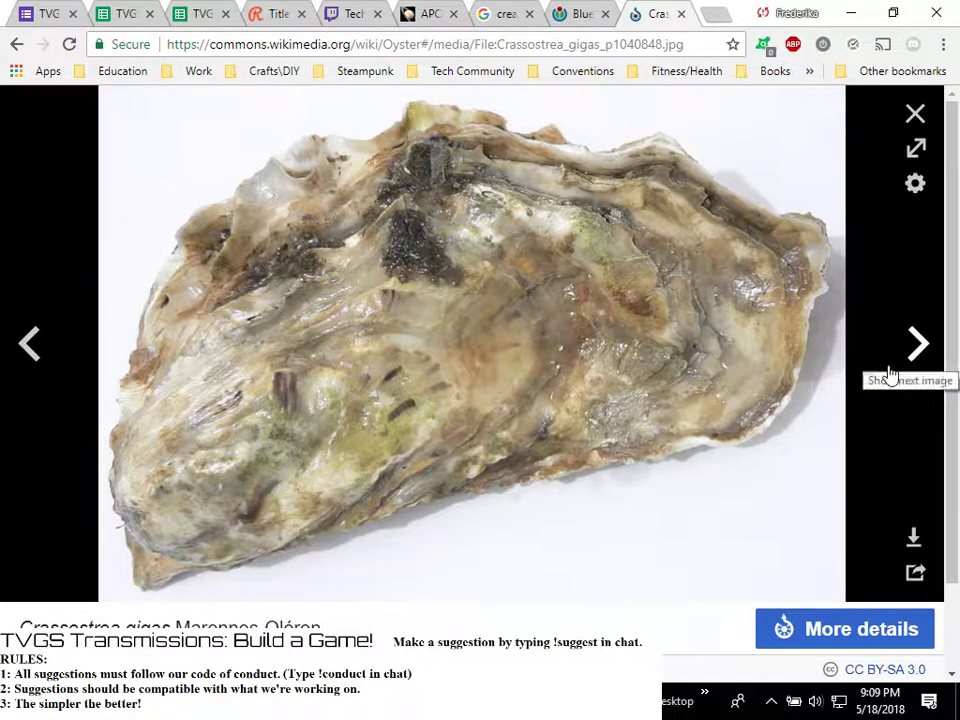
left_click(915, 113)
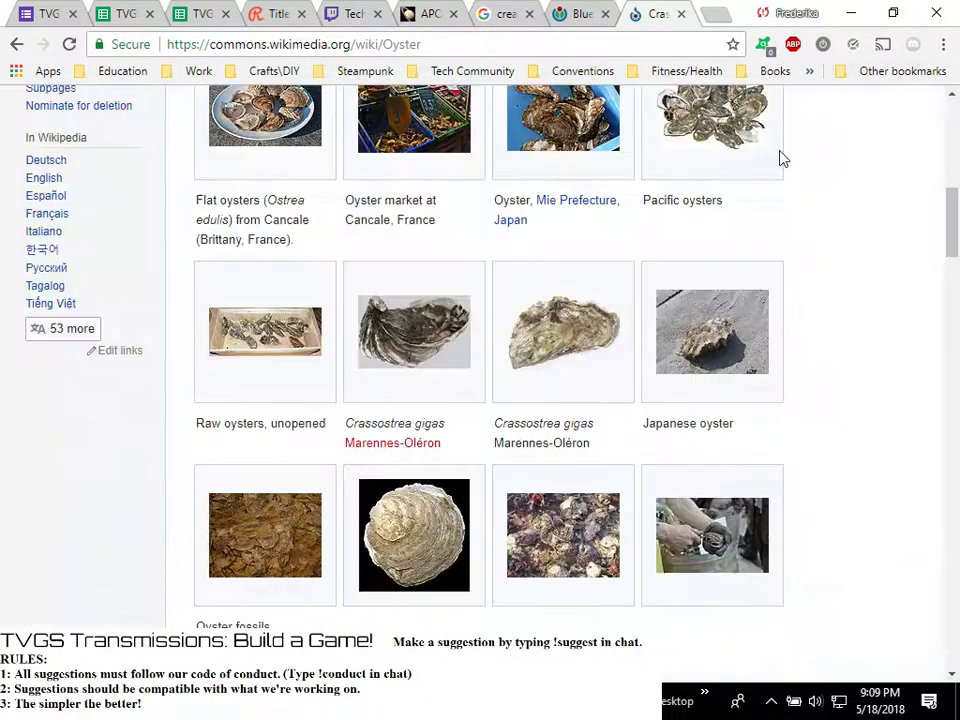
scroll(517, 491, "down", 3)
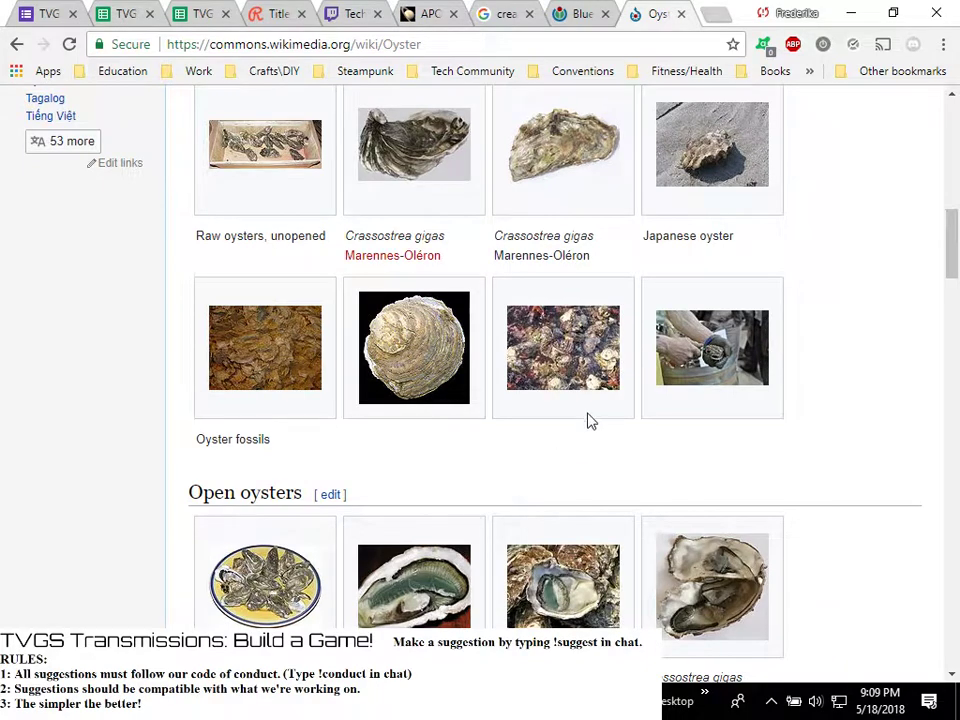
scroll(590, 423, "down", 6)
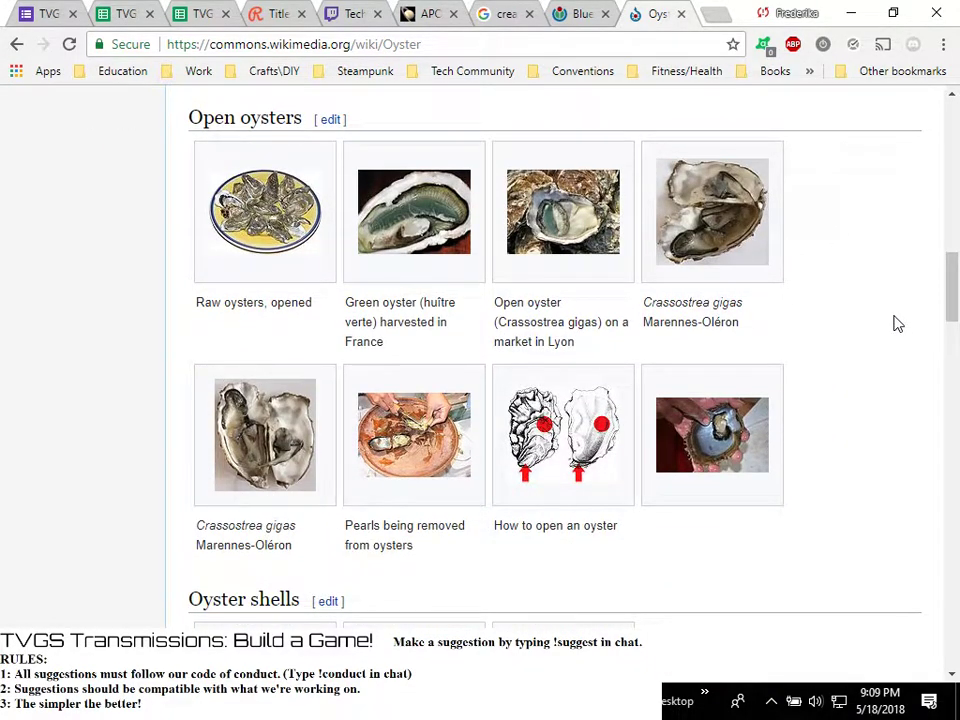
scroll(897, 323, "down", 5)
scroll(897, 323, "down", 3)
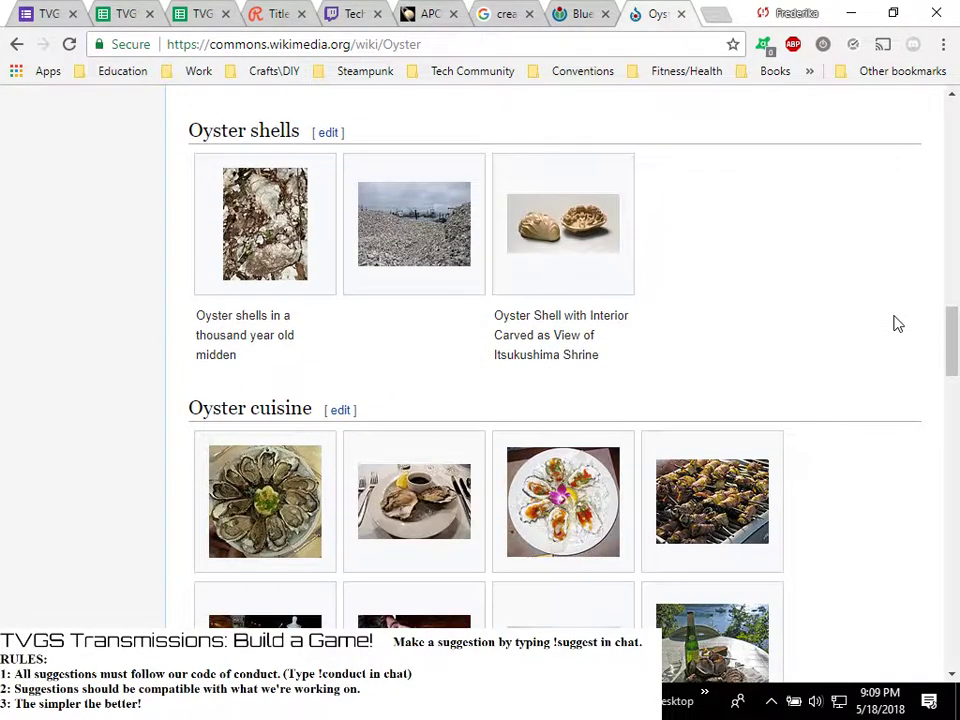
scroll(897, 323, "down", 4)
scroll(896, 323, "up", 11)
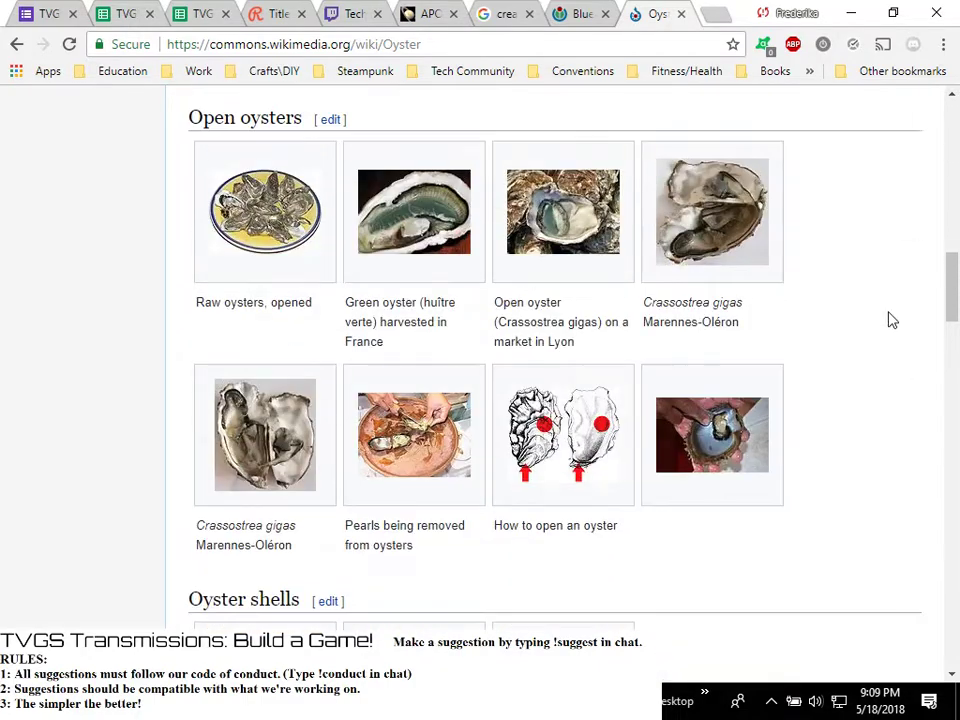
scroll(890, 321, "up", 12)
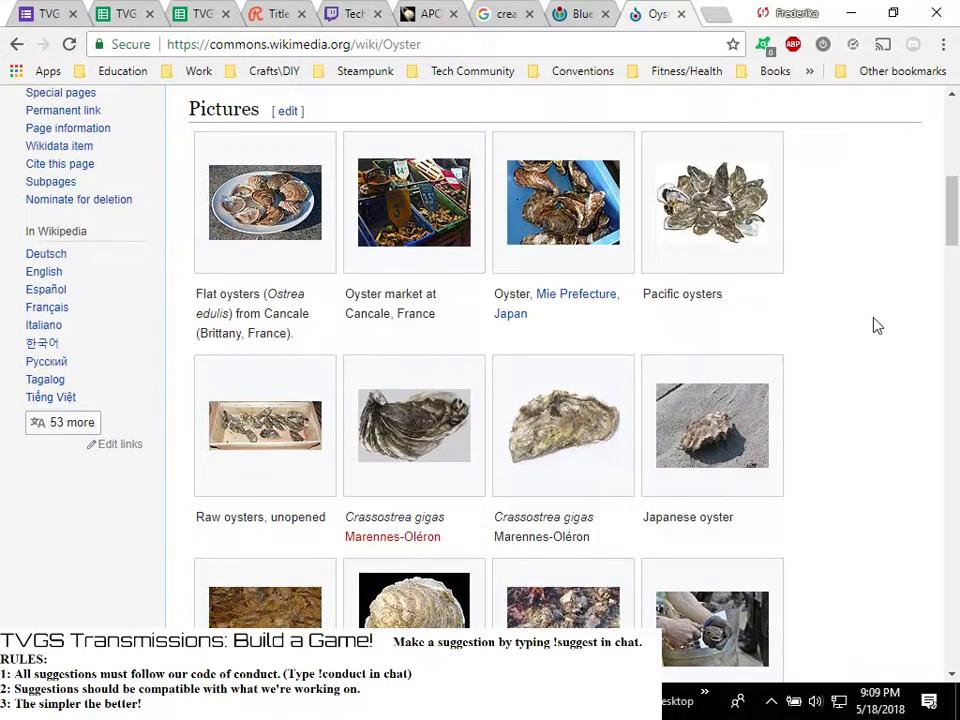
scroll(875, 325, "up", 2)
scroll(871, 337, "down", 2)
scroll(860, 300, "down", 2)
scroll(830, 311, "up", 1)
scroll(840, 306, "down", 2)
Search Wikimedia Commons for "fish" and look through the Cartilaginous fishes images on the Fish page
scroll(735, 328, "up", 10)
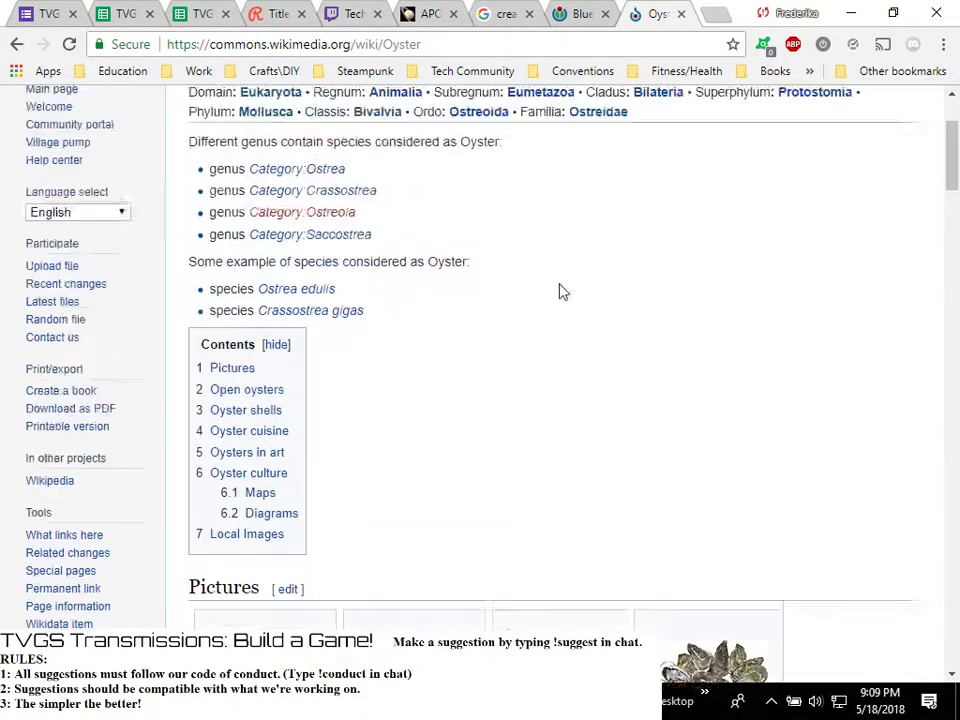
scroll(563, 291, "up", 4)
left_click(785, 146)
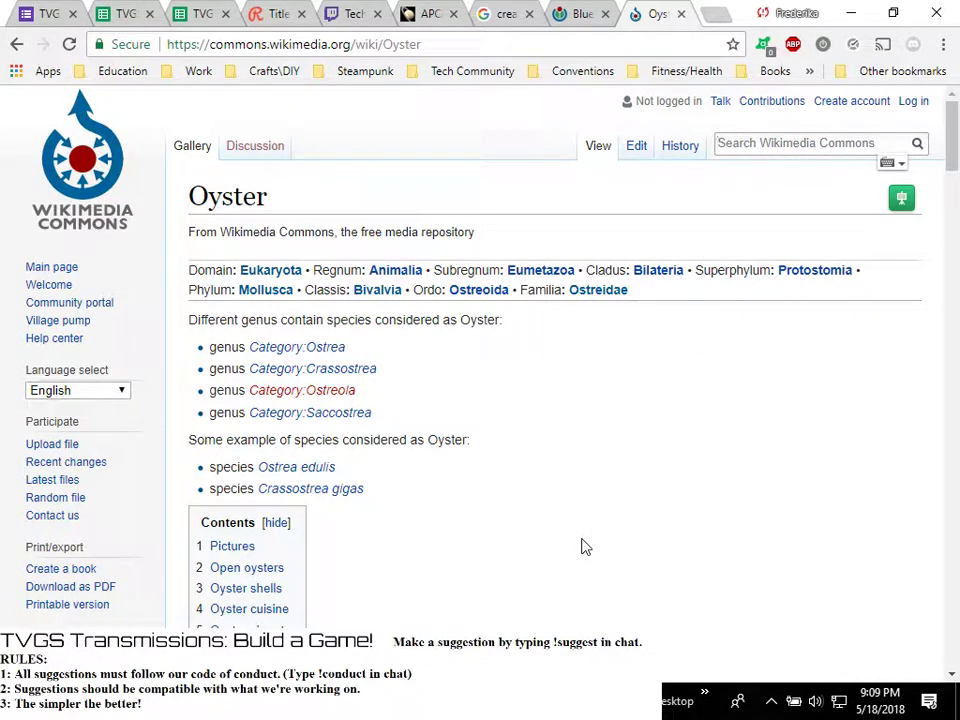
type("fish")
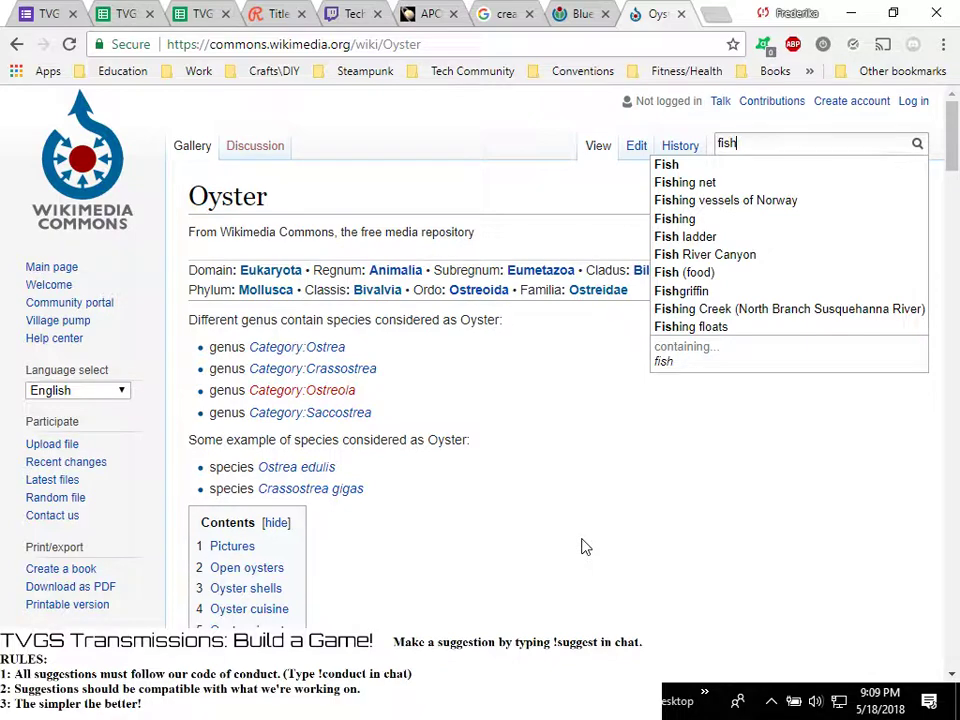
key("Return")
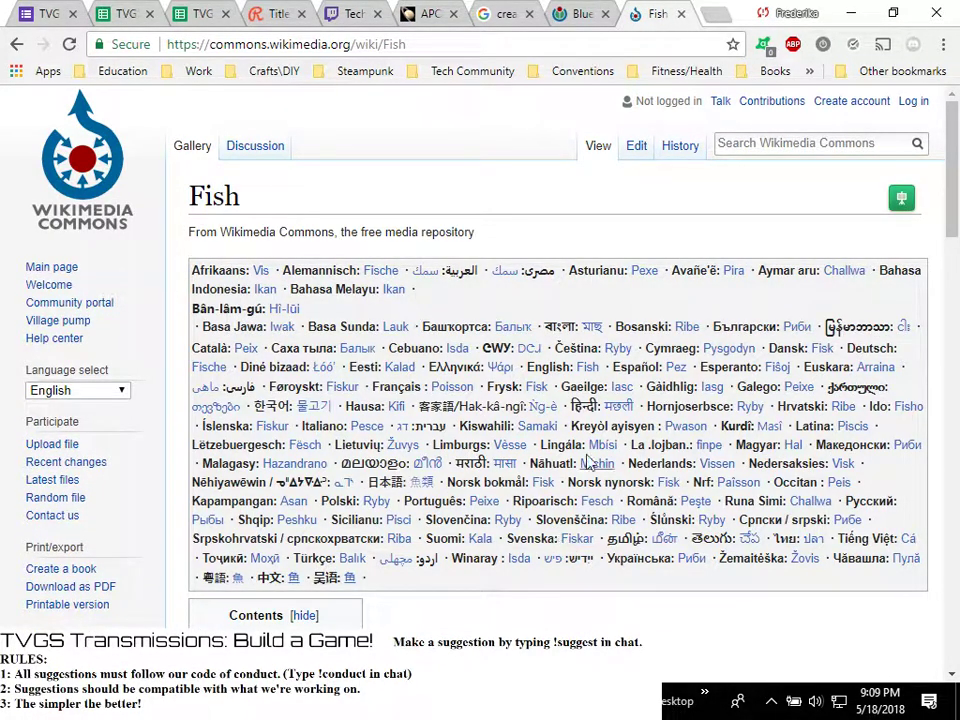
scroll(589, 506, "down", 6)
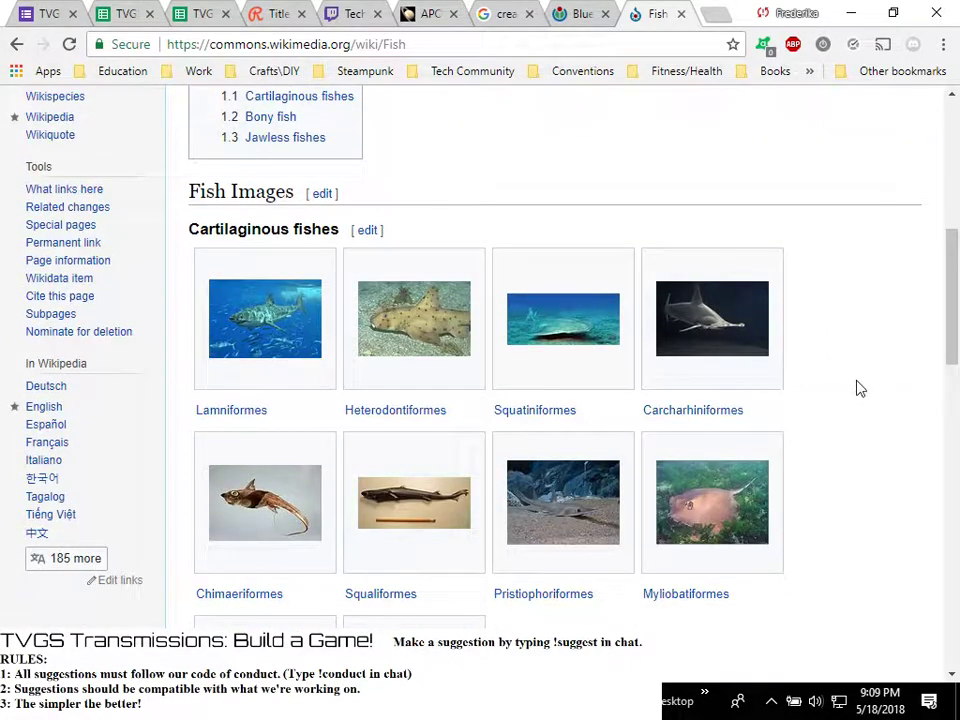
scroll(835, 398, "down", 1)
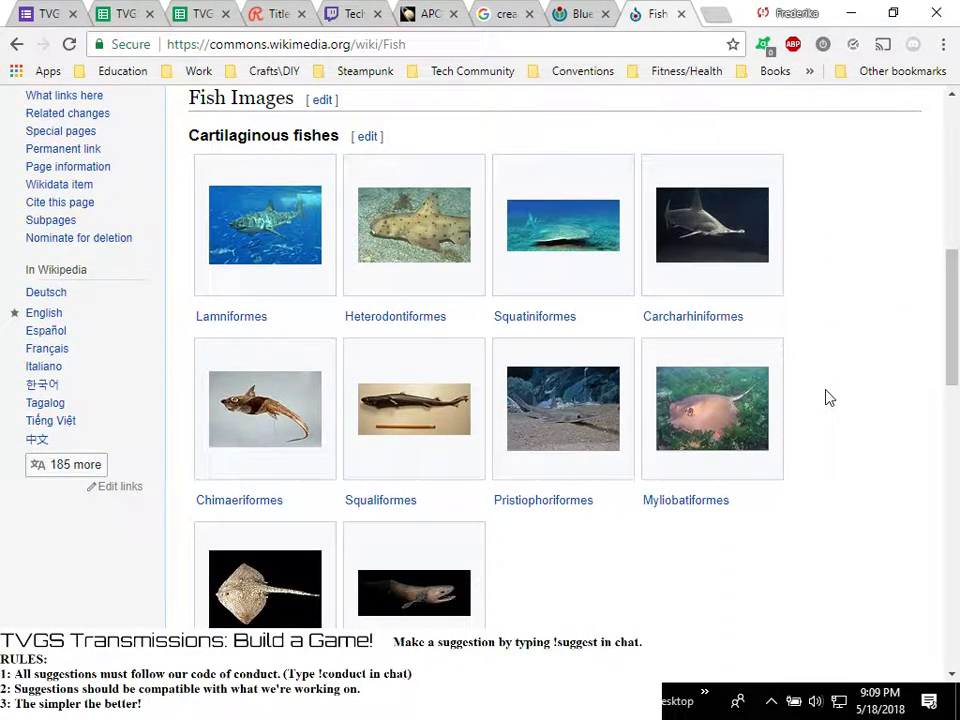
scroll(828, 398, "up", 7)
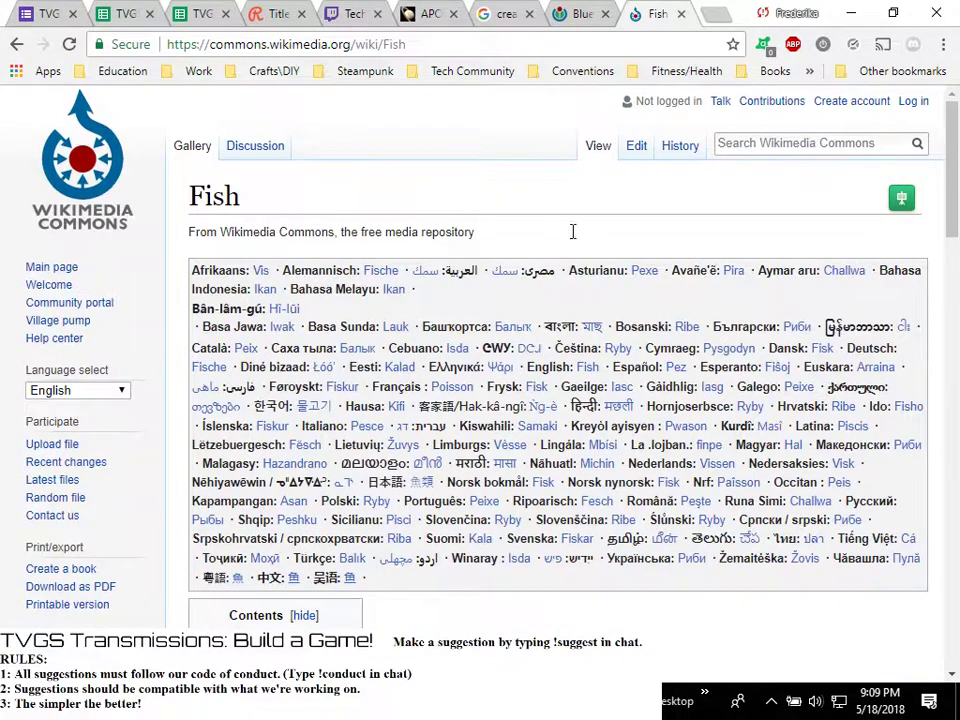
Return to the Oyster page and look over its Pictures gallery again
left_click(16, 44)
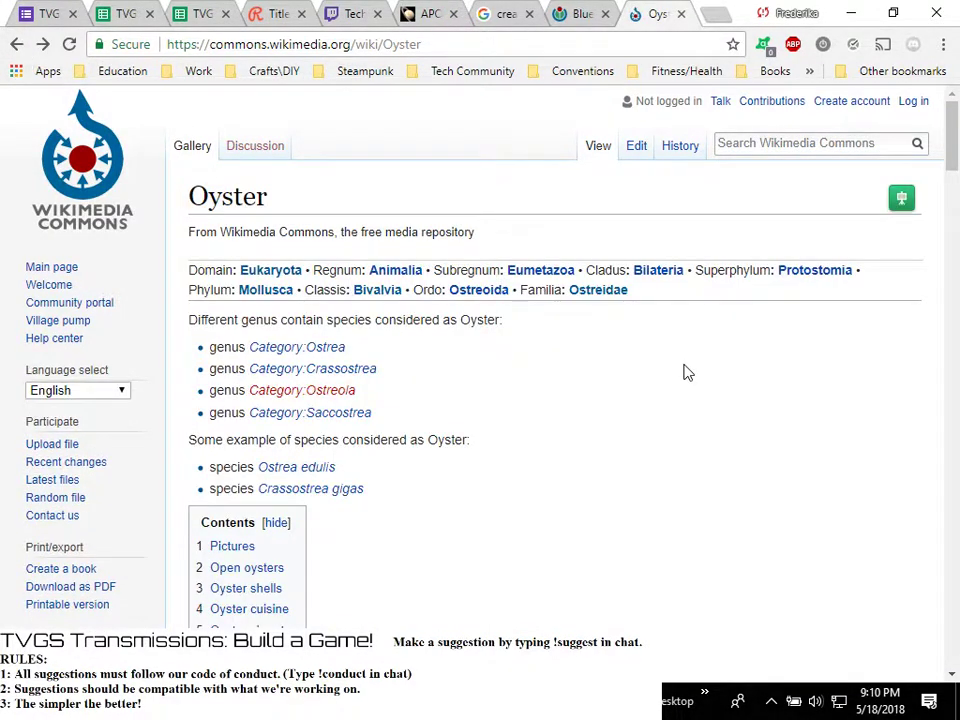
scroll(645, 364, "down", 7)
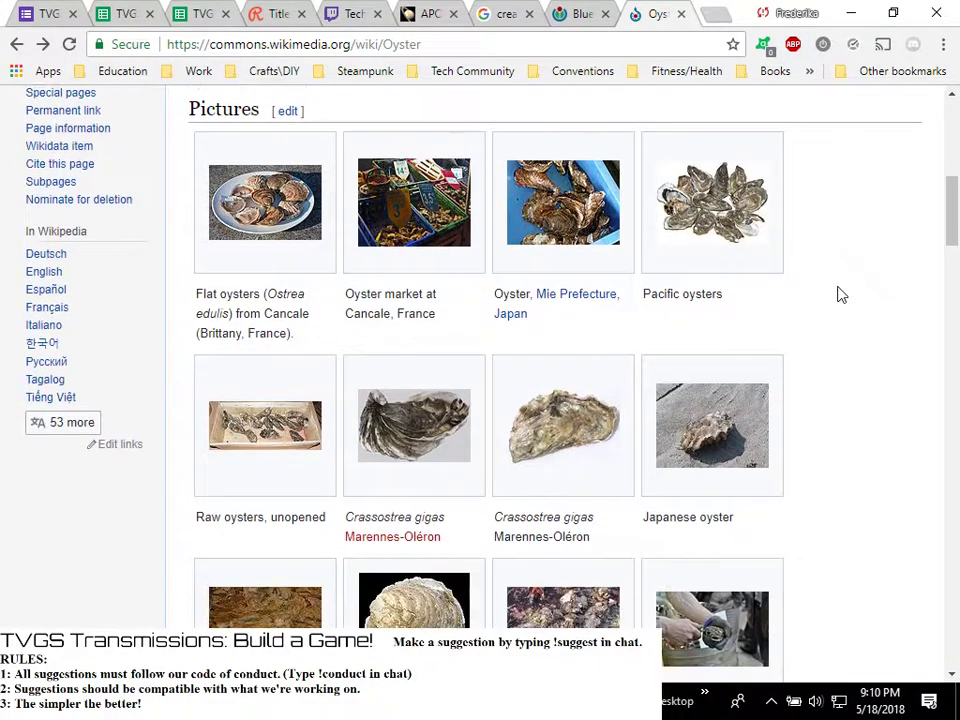
scroll(840, 297, "down", 1)
Search Wikimedia Commons for "anglerfish" and look through the Lophiiformes category's subcategories and media files
scroll(830, 280, "up", 7)
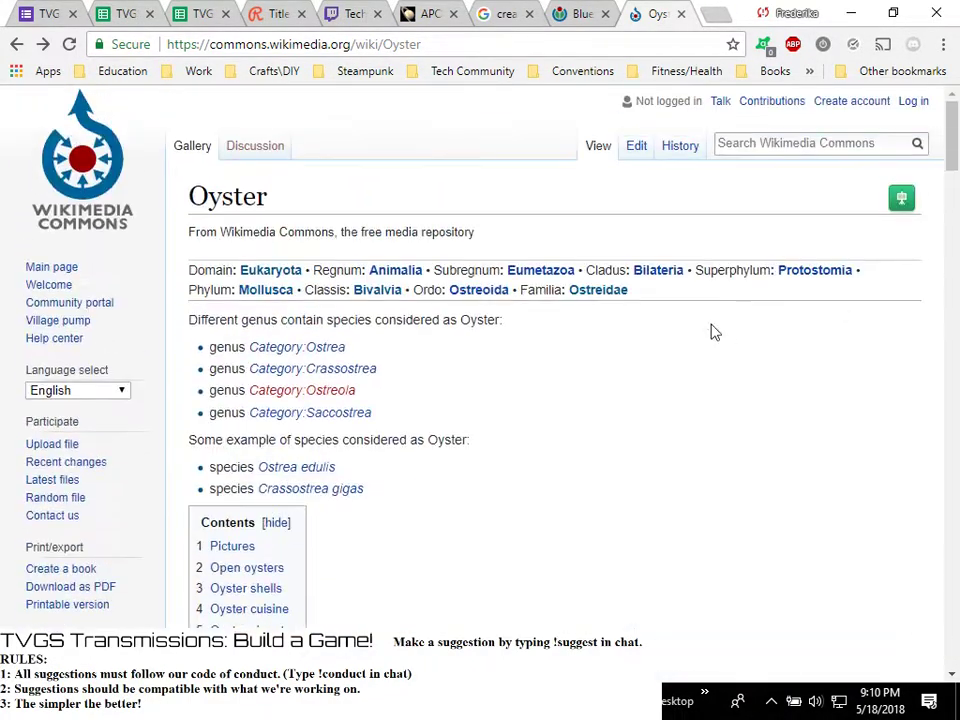
left_click(748, 143)
type("angl")
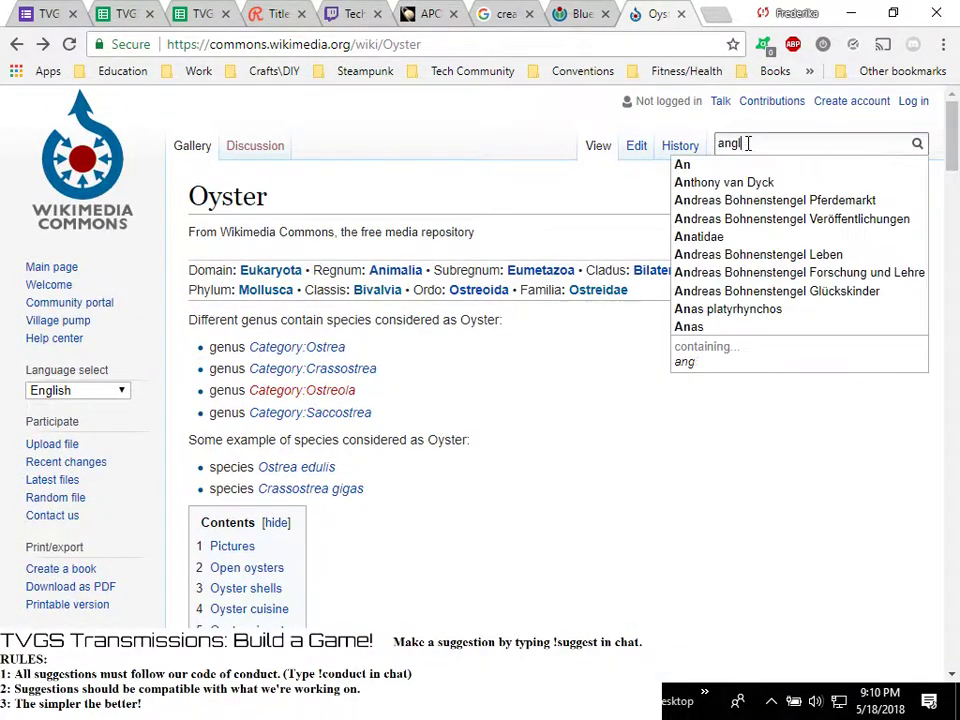
type("erfish")
key("Return")
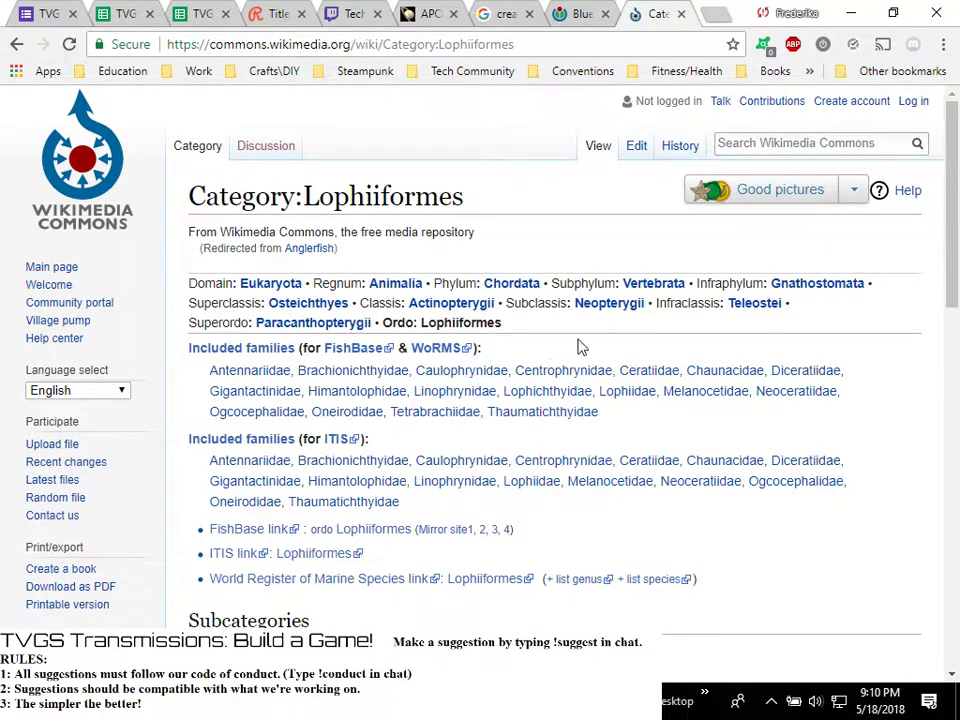
scroll(590, 420, "down", 4)
scroll(476, 426, "down", 3)
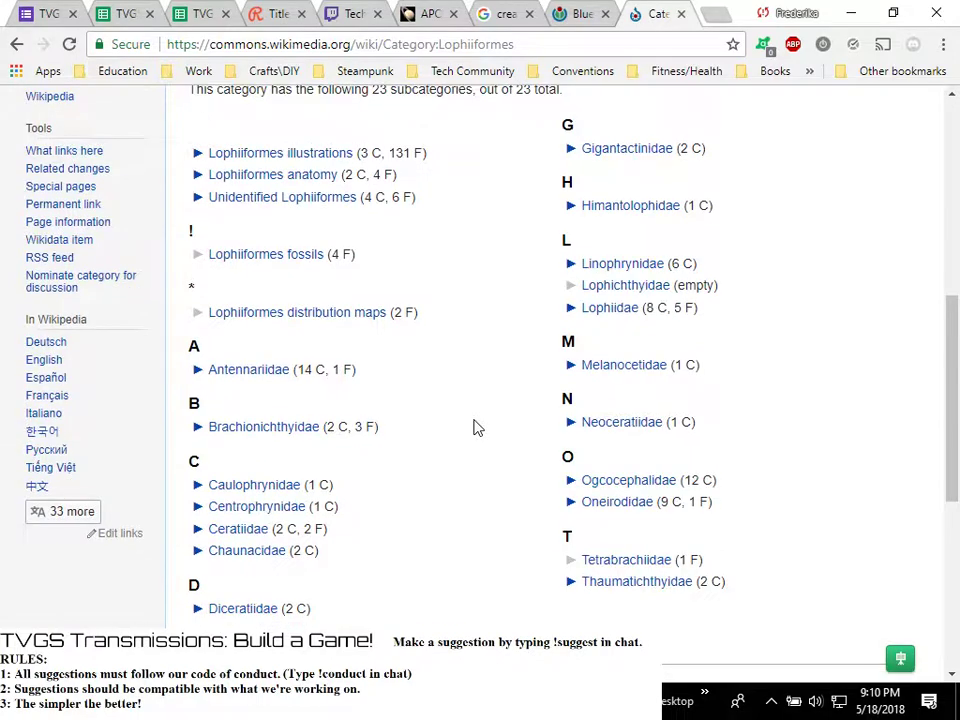
scroll(476, 427, "down", 4)
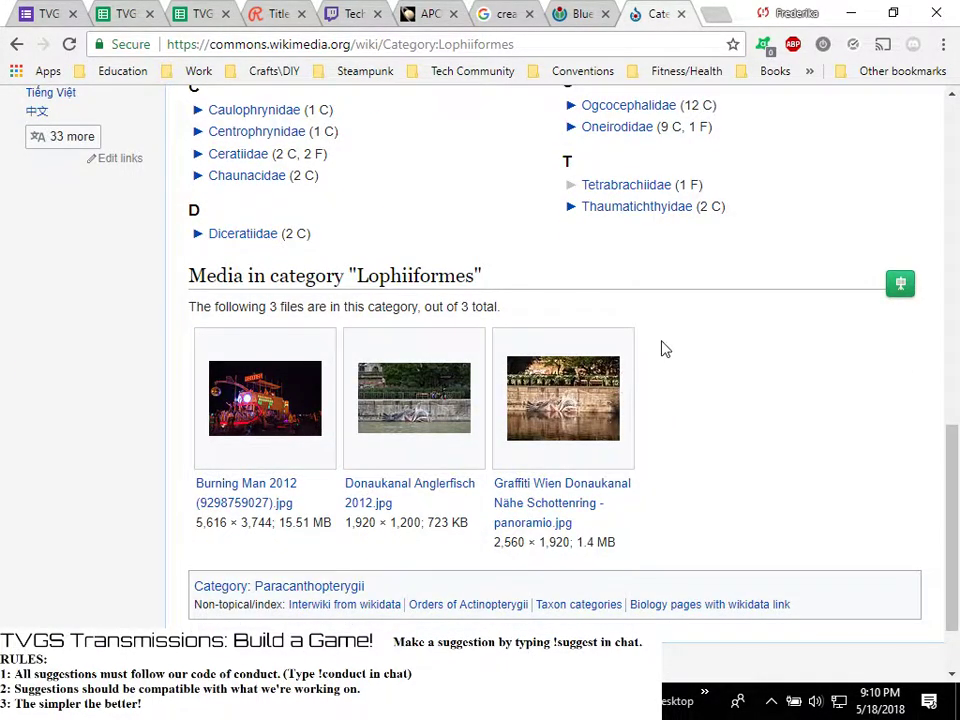
Search Wikimedia Commons for "angler" and check the search results for an anglerfish picture
scroll(680, 330, "up", 10)
left_click(764, 143)
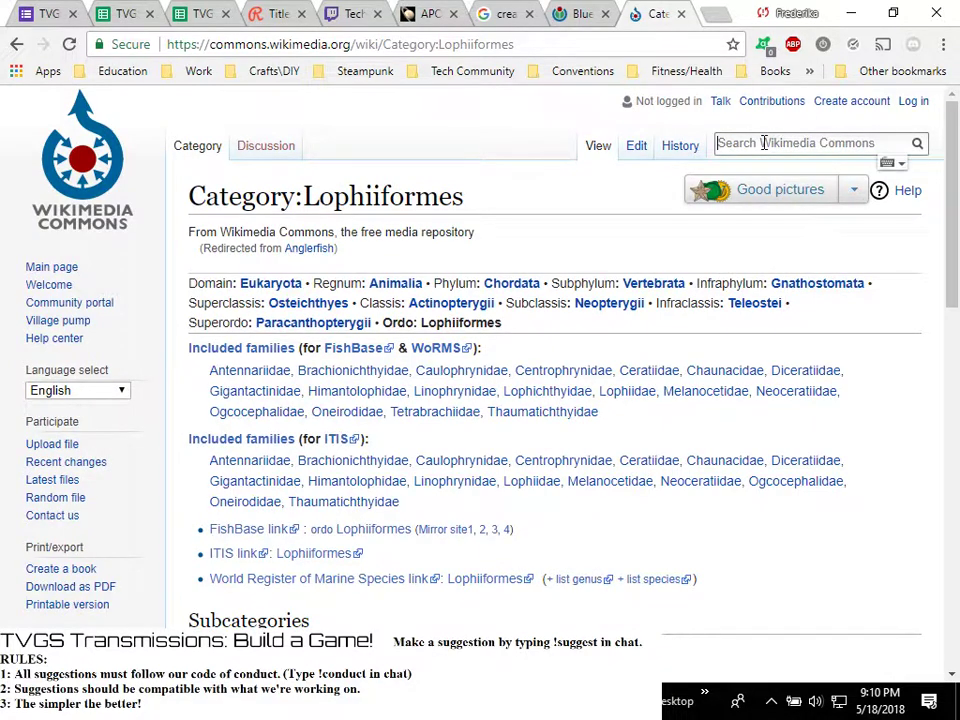
type("angler")
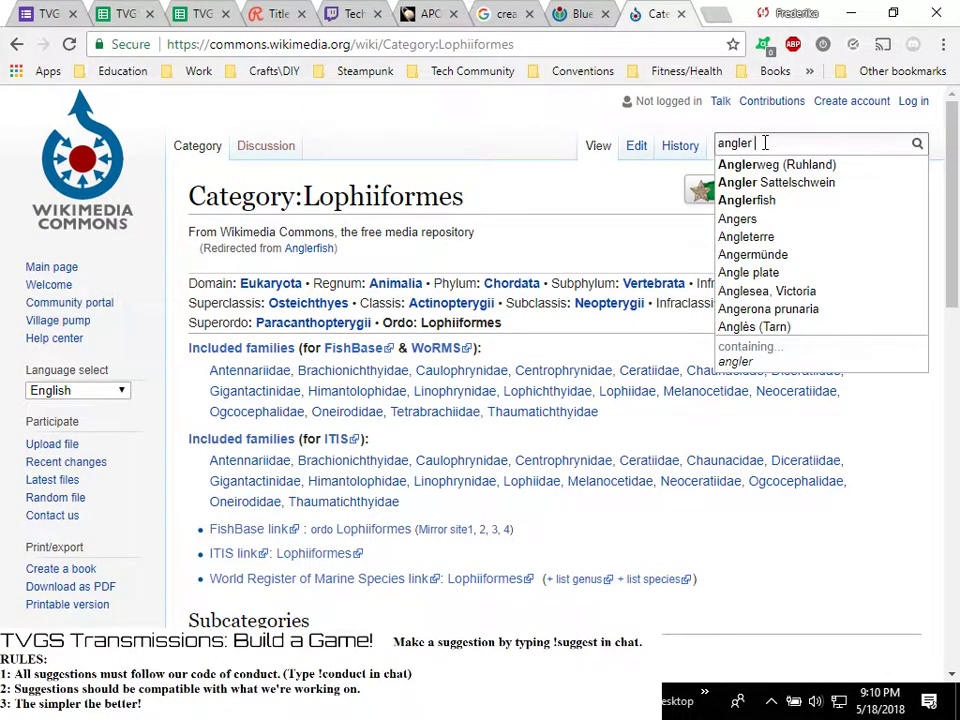
key("Return")
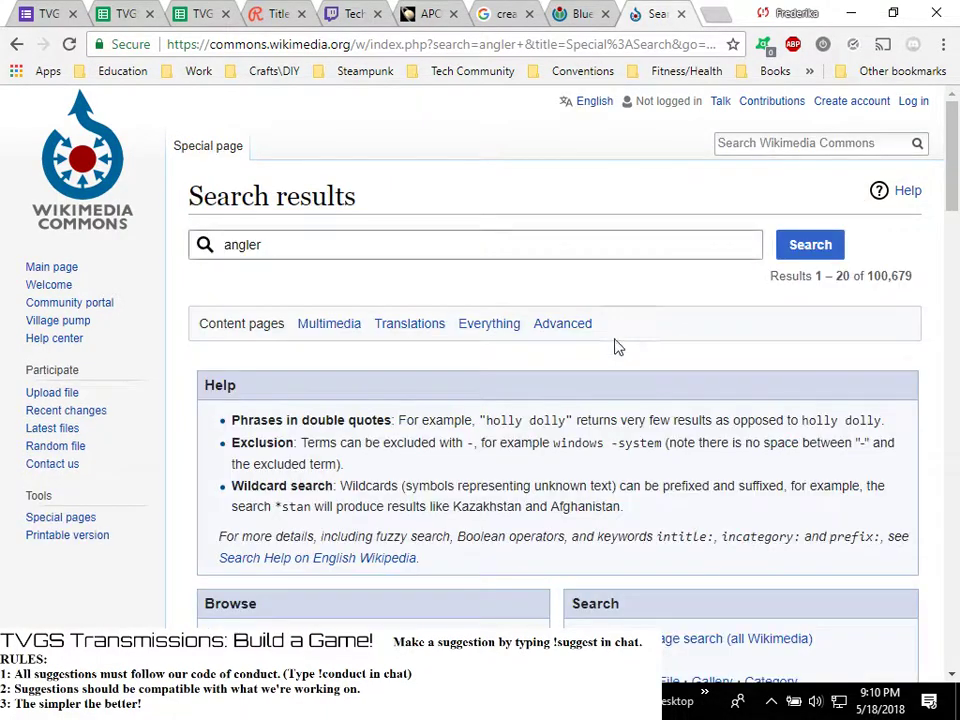
scroll(774, 420, "down", 8)
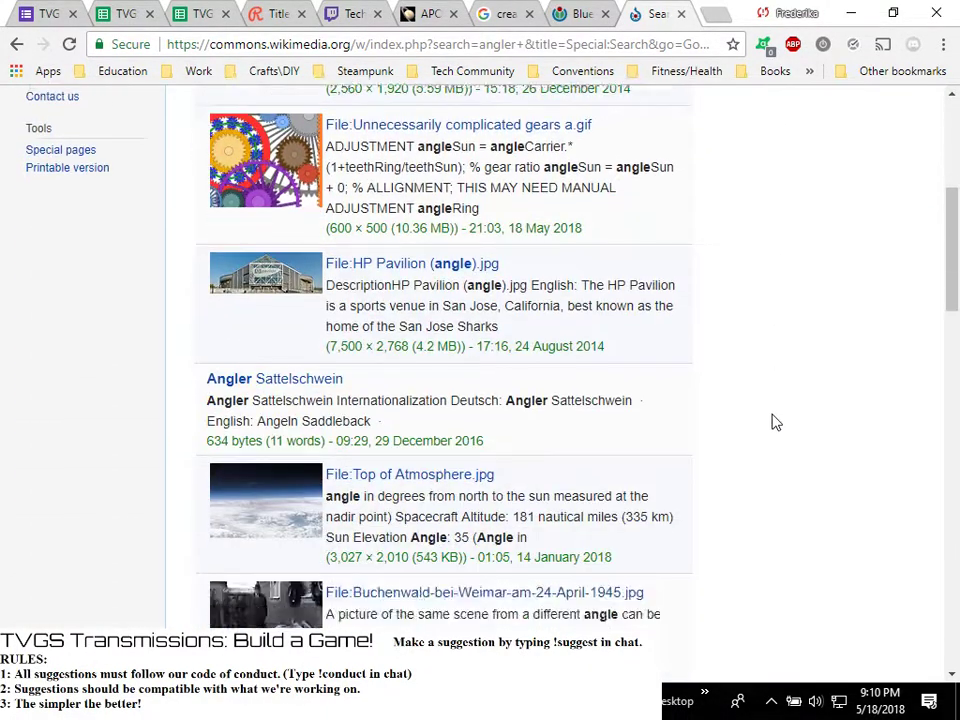
Reopen the anglerfish category using the Anglerfish search suggestion and examine its list of subcategories for pictures
scroll(772, 416, "up", 5)
scroll(772, 416, "up", 3)
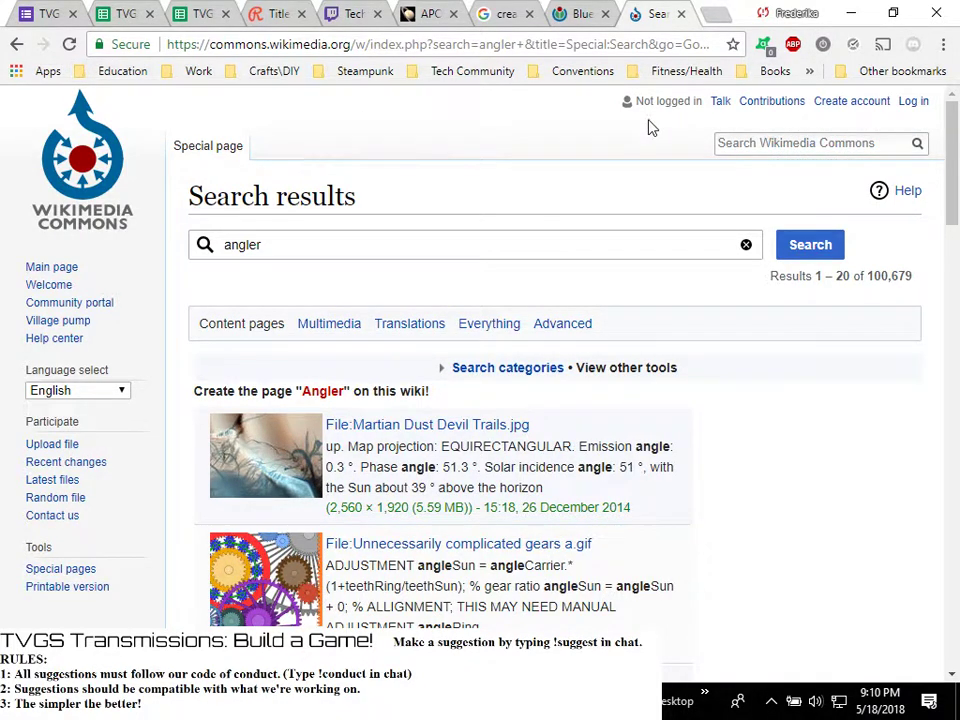
left_click(744, 141)
type("and")
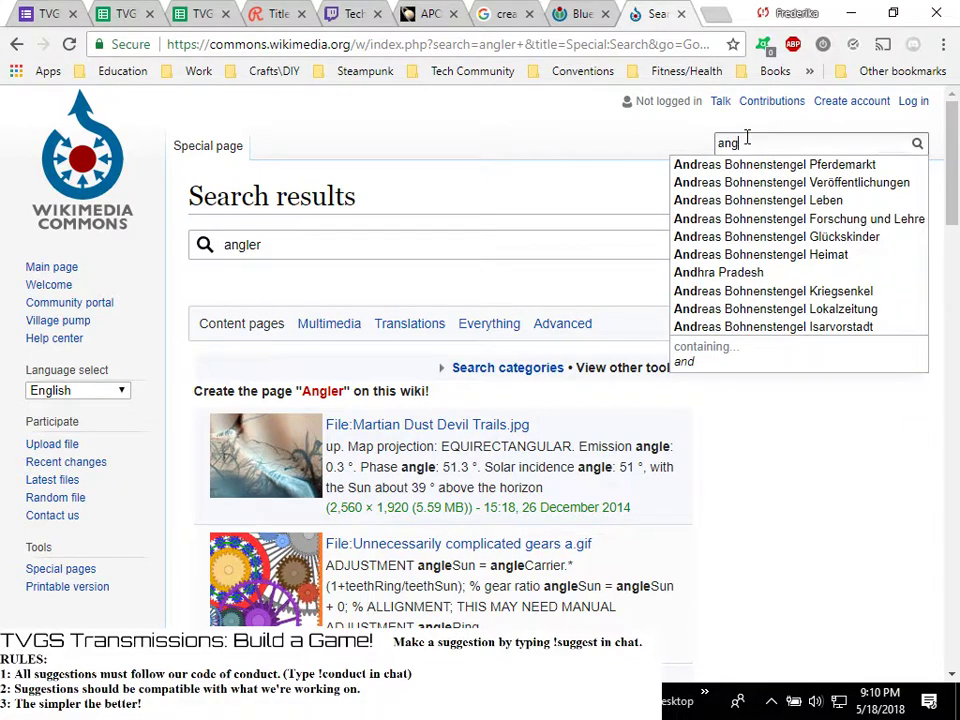
type("ler")
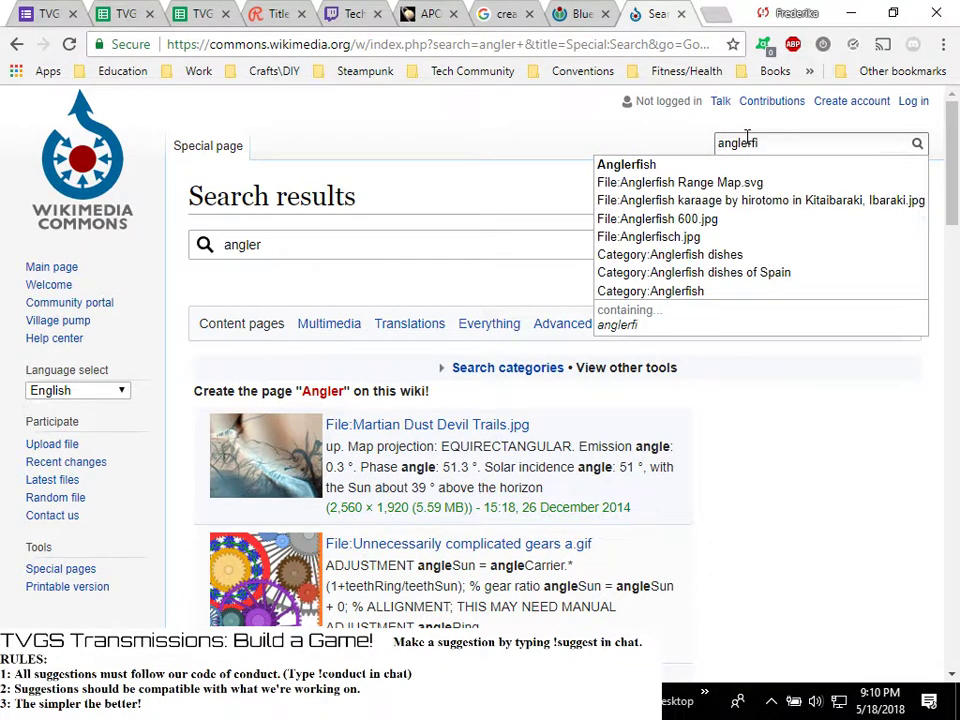
type("fi")
left_click(702, 166)
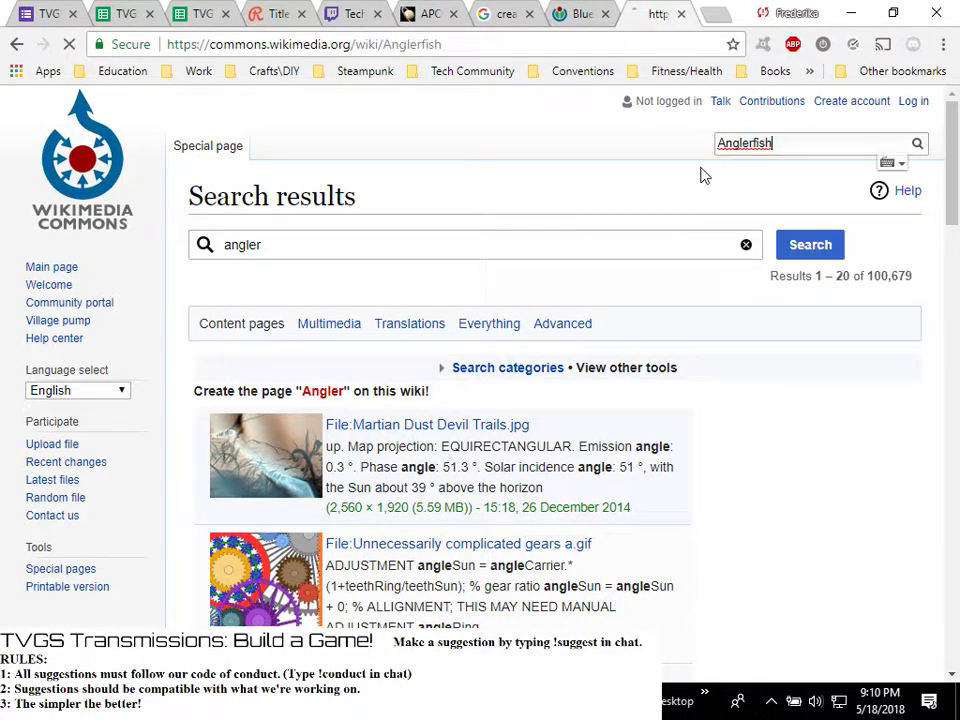
scroll(793, 497, "down", 4)
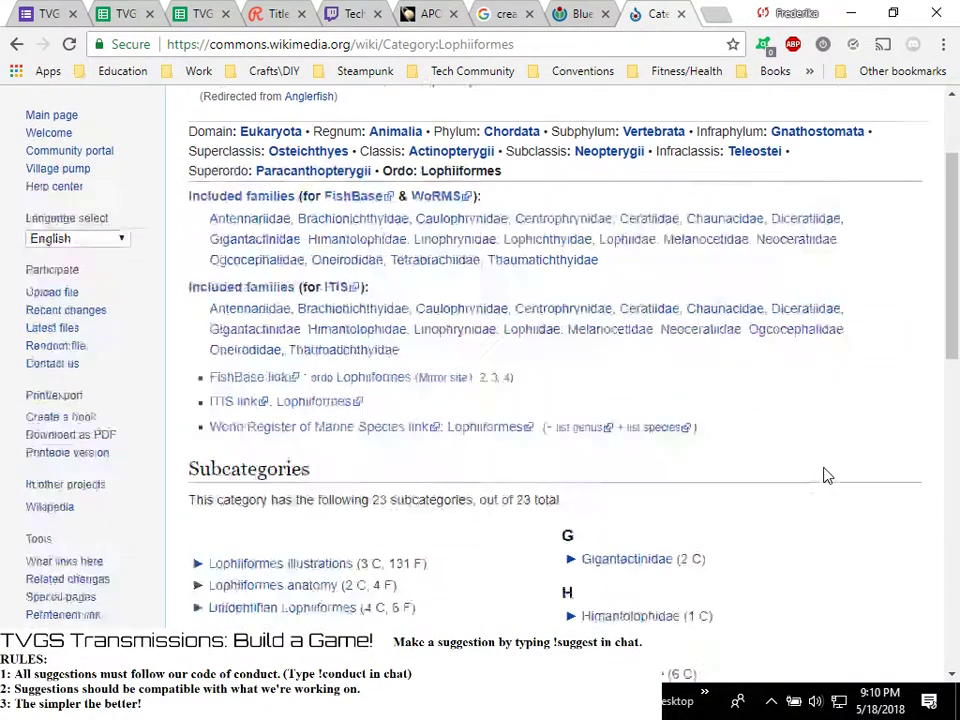
scroll(842, 441, "down", 1)
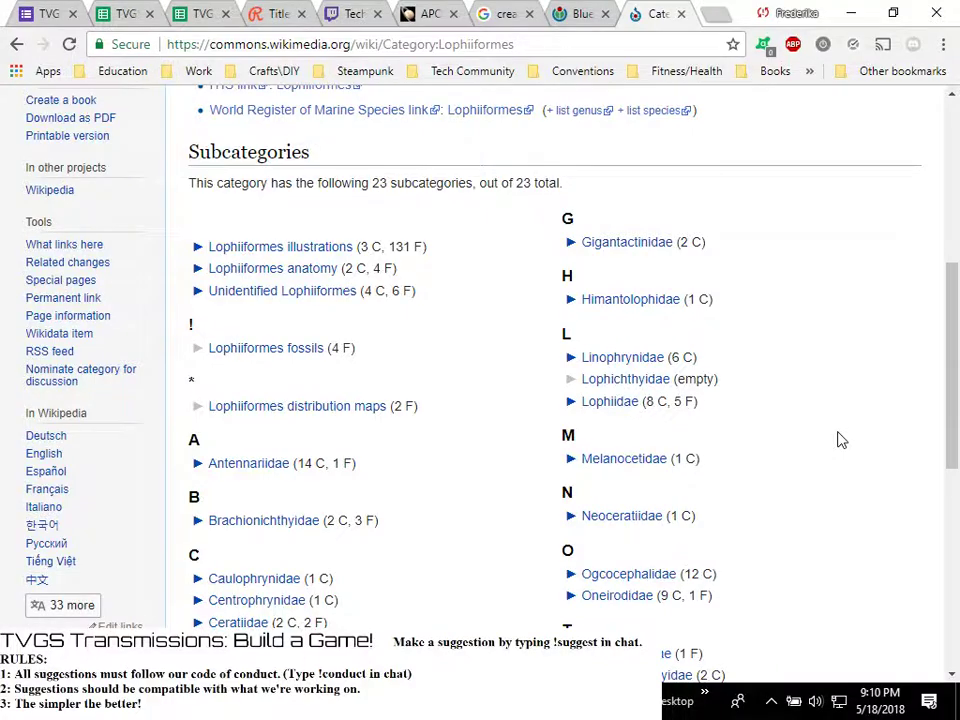
scroll(842, 441, "down", 3)
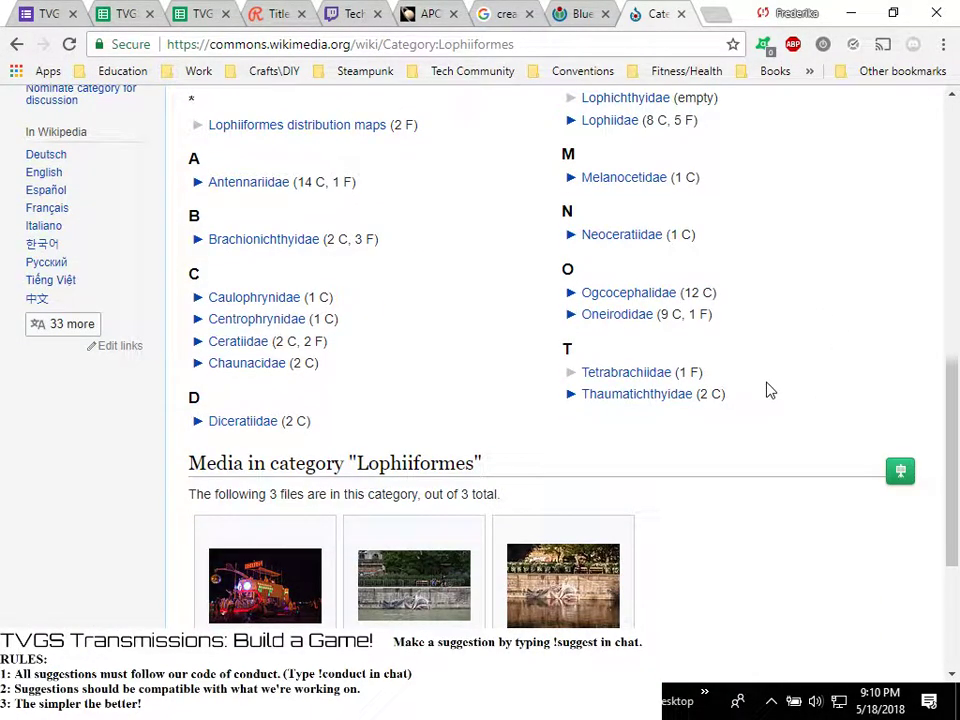
scroll(775, 347, "up", 1)
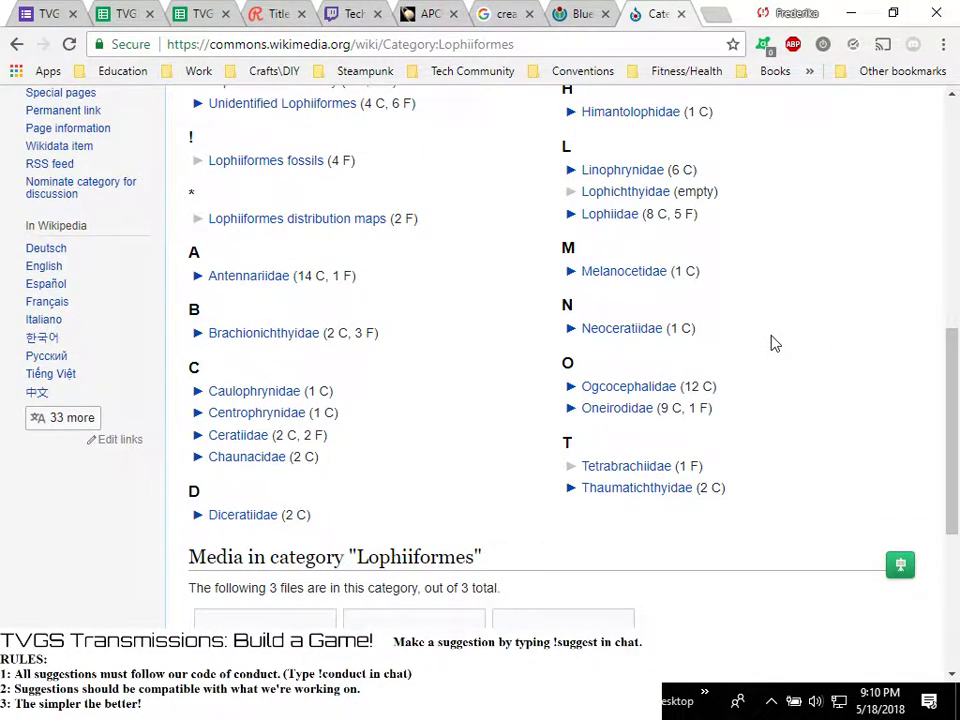
Open the Lophiiformes illustrations subcategory and look at its anglerfish drawings
scroll(775, 343, "up", 3)
left_click(287, 349)
scroll(781, 348, "down", 3)
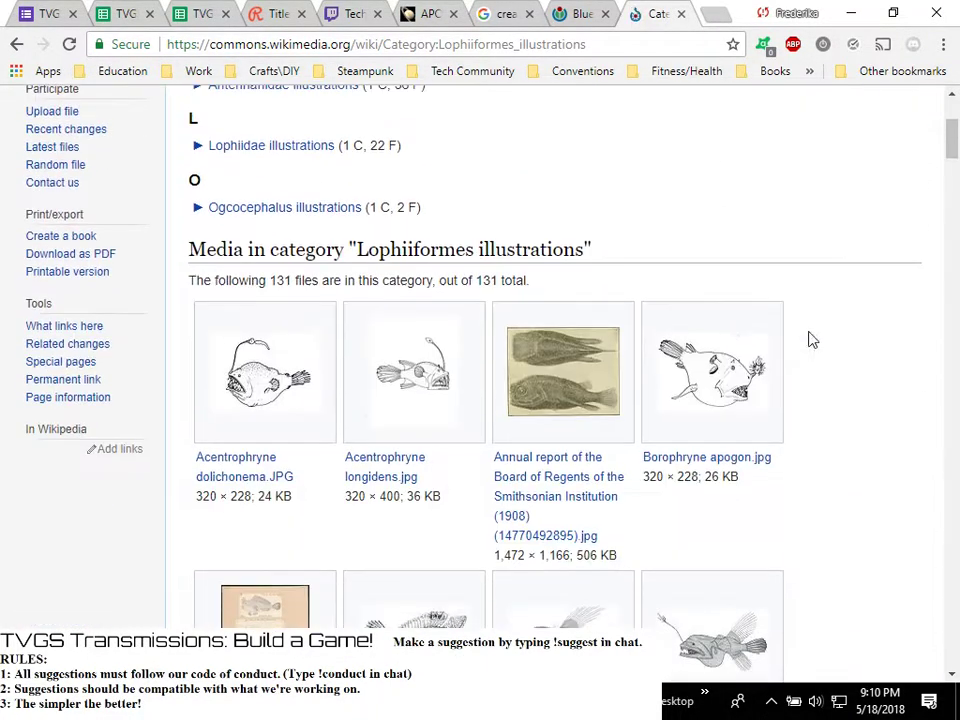
Return to the Lophiiformes category, open its Unidentified Lophiiformes subcategory and look through the media files
scroll(800, 330, "down", 2)
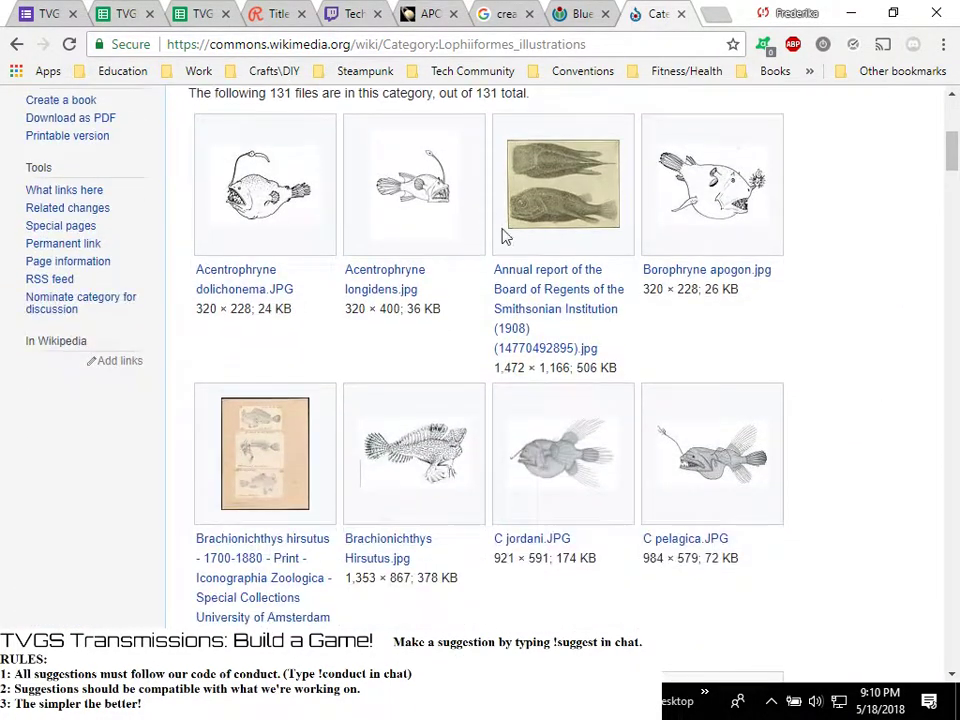
left_click(17, 45)
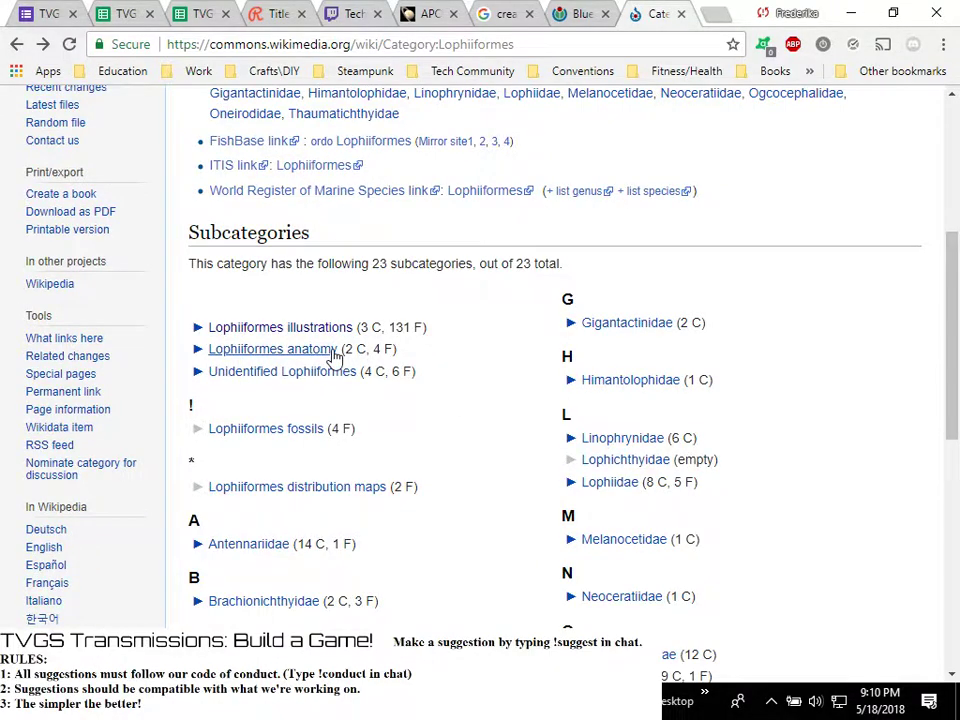
left_click(355, 372)
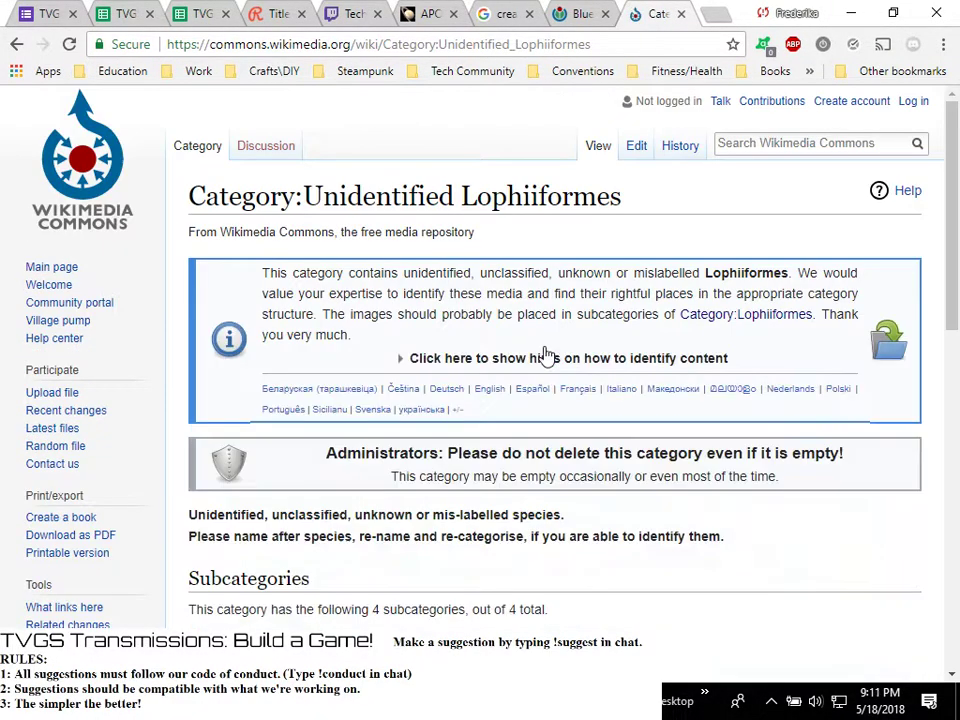
scroll(621, 332, "down", 5)
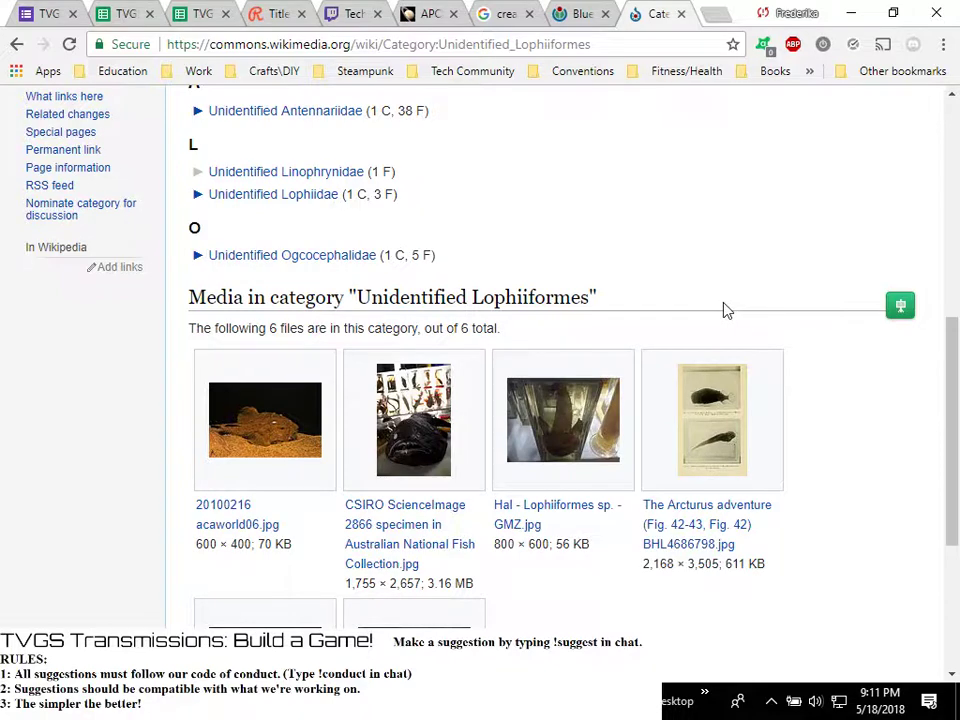
scroll(727, 311, "down", 1)
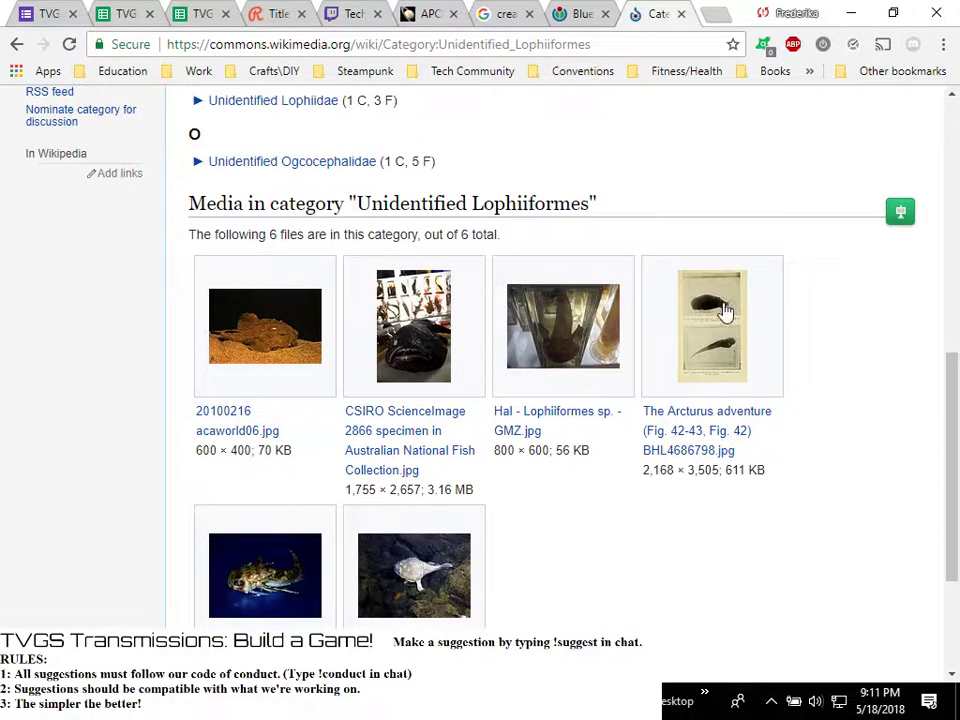
View the picture Unidentified fish 2.jpg at full size and return to the Unidentified Lophiiformes category
left_click(266, 605)
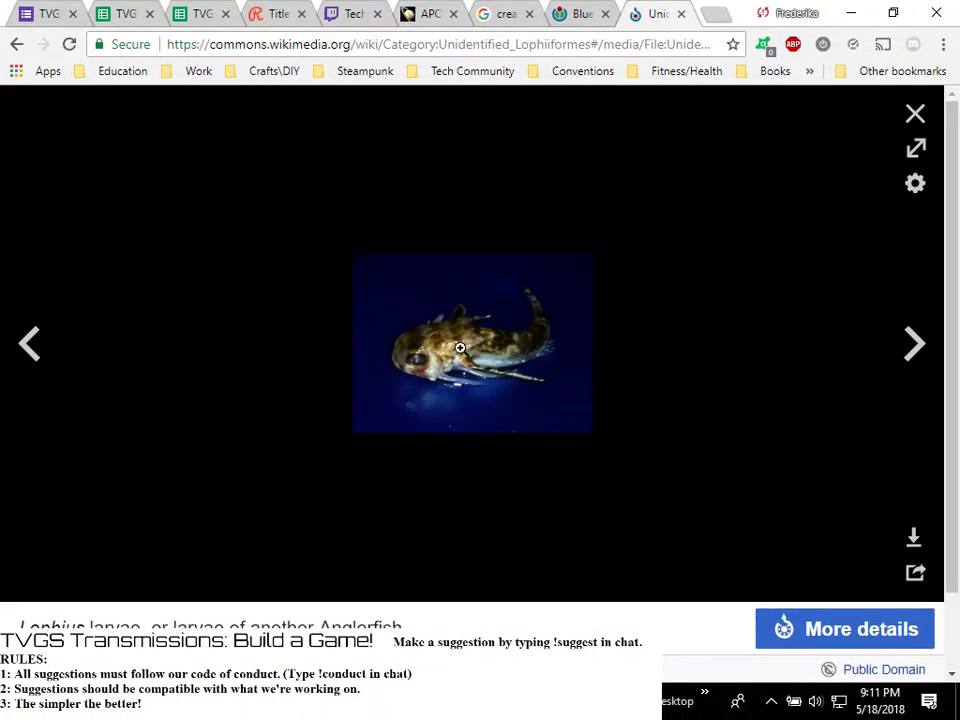
left_click(456, 348)
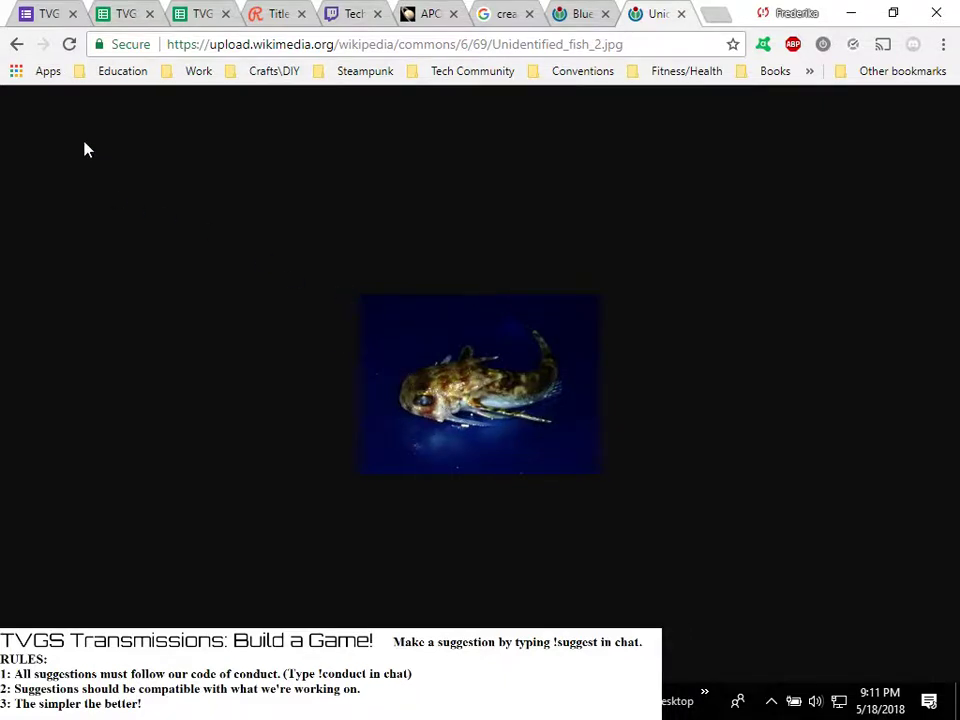
left_click(16, 44)
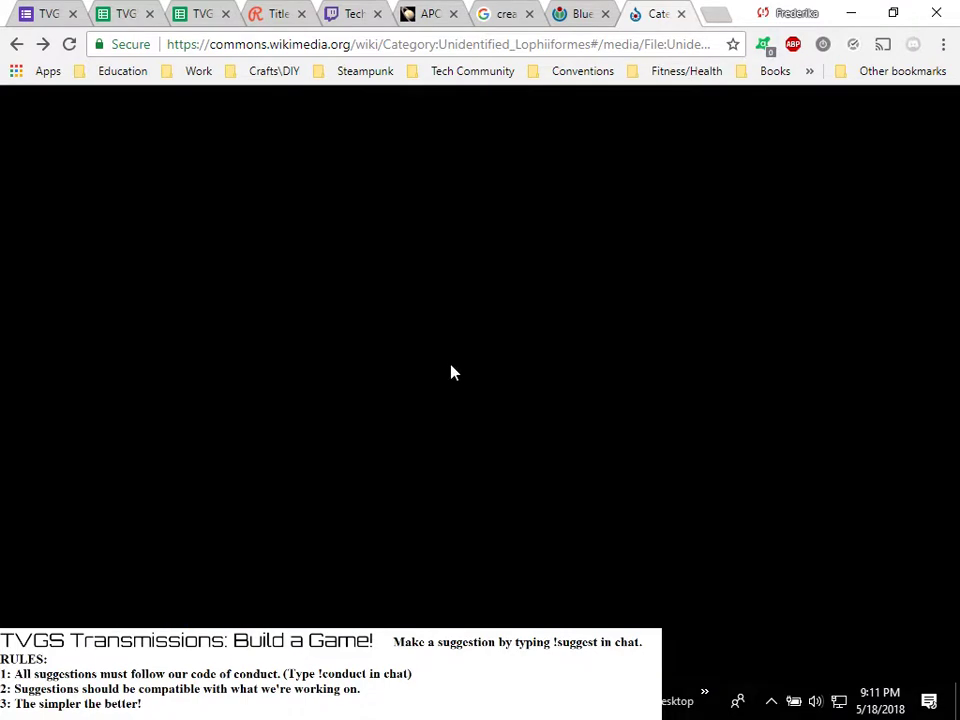
left_click(16, 44)
View the angler fish photo Вулкан W2.jpg enlarged and go back to the preceding picture in the category
scroll(591, 392, "down", 8)
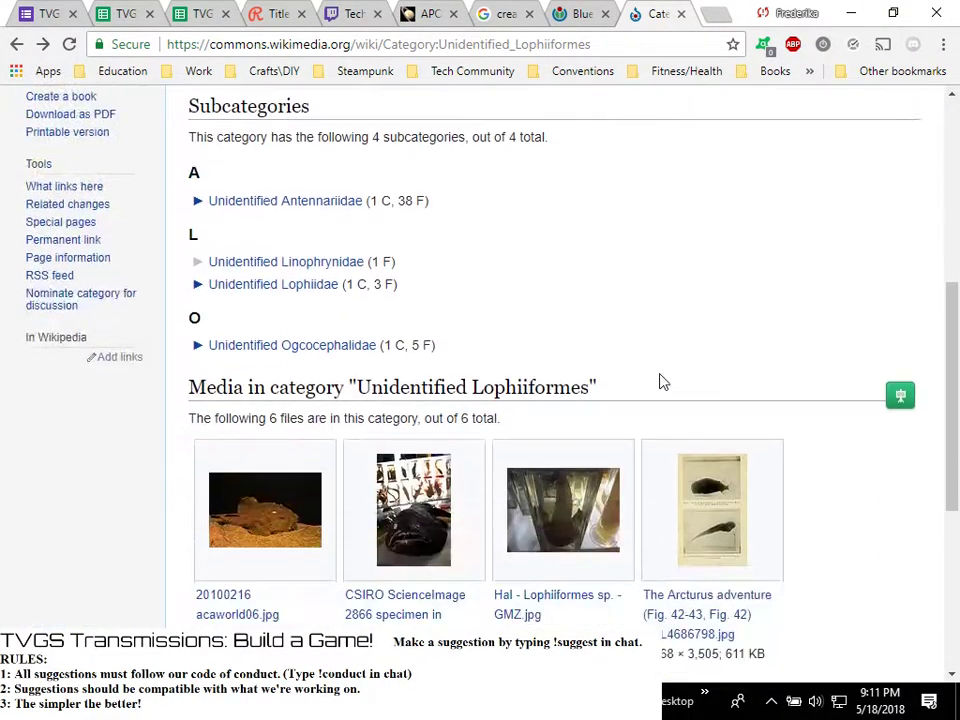
scroll(806, 368, "down", 2)
left_click(426, 501)
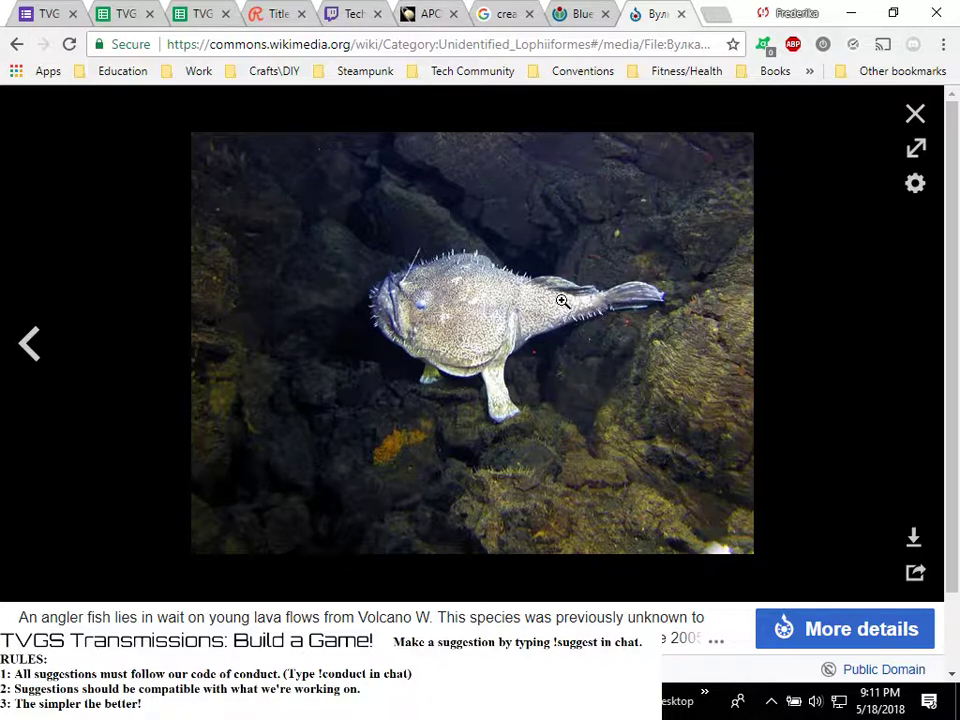
left_click(30, 368)
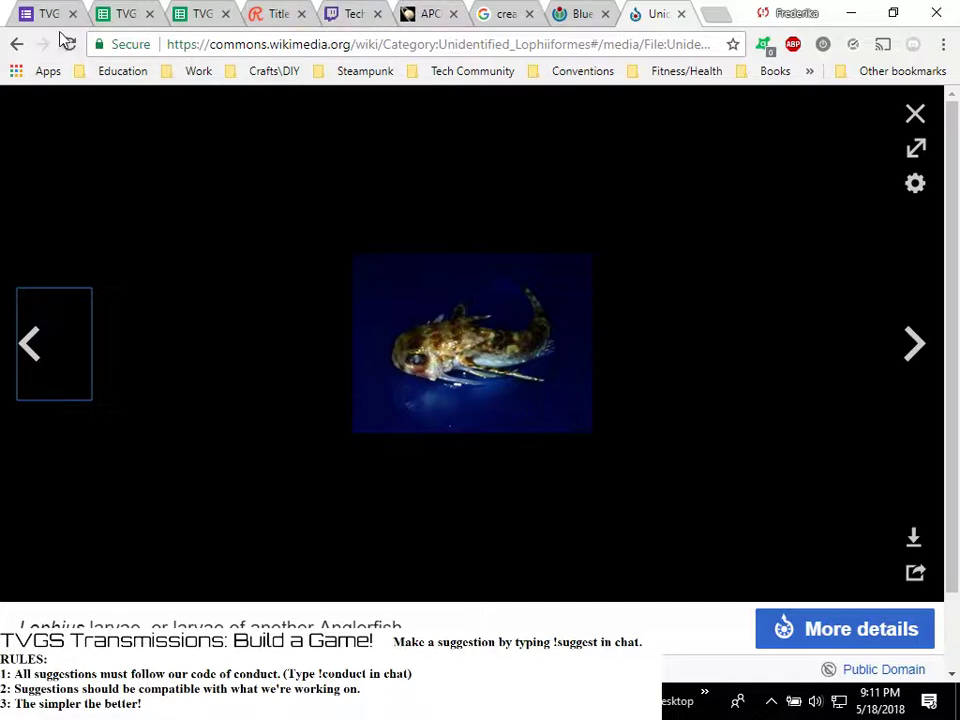
Open the humpback anglerfish picture linked in the Twitch stream chat, check it and its Wikipedia article, and close that page
left_click(352, 13)
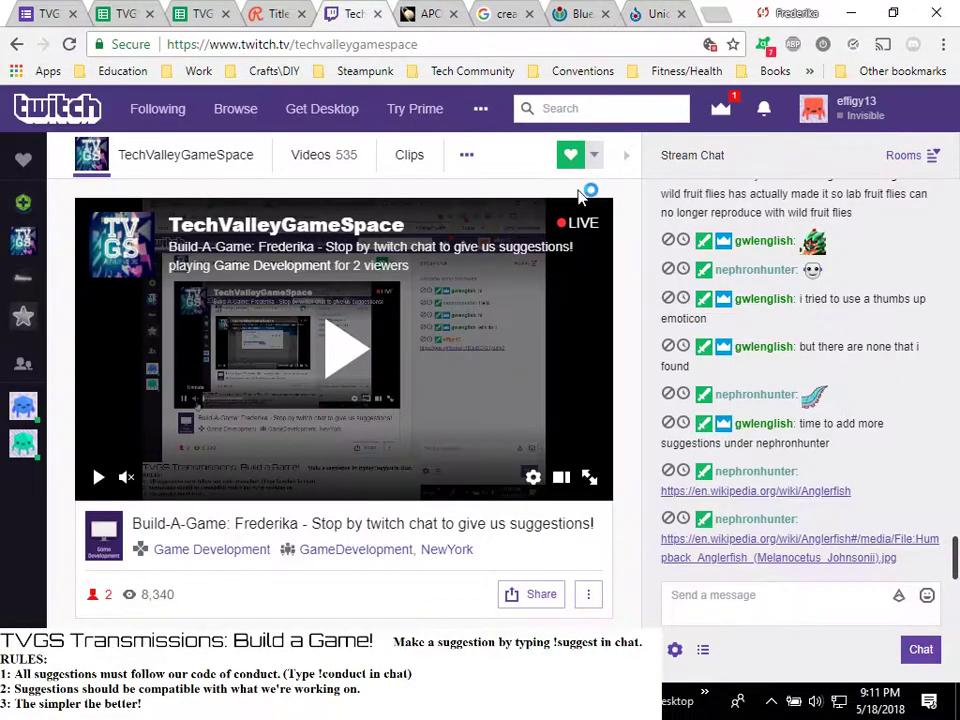
left_click(821, 546)
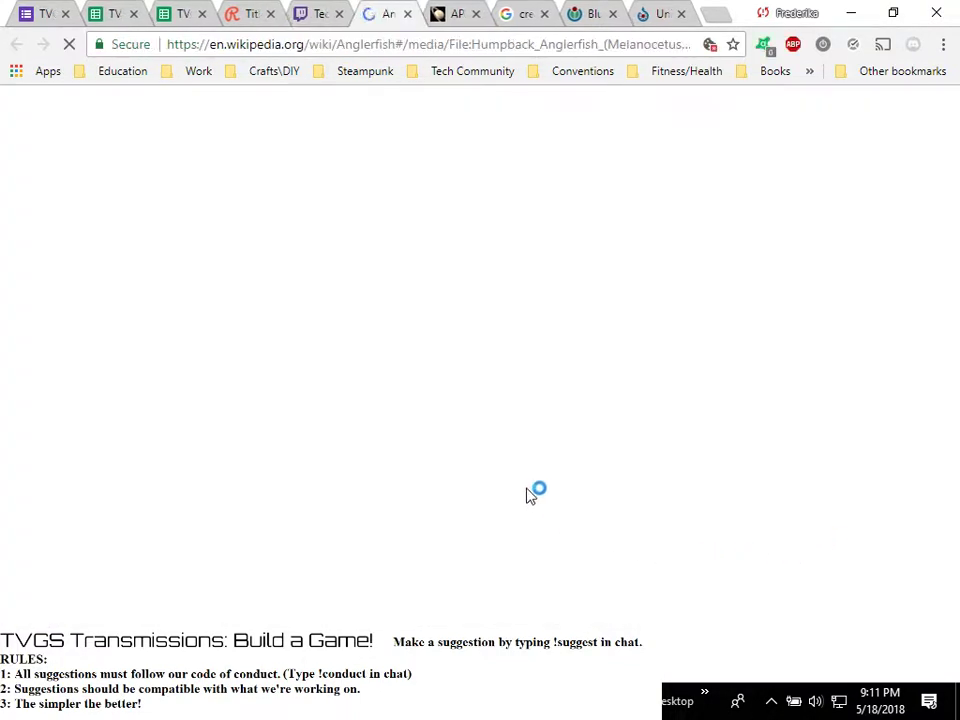
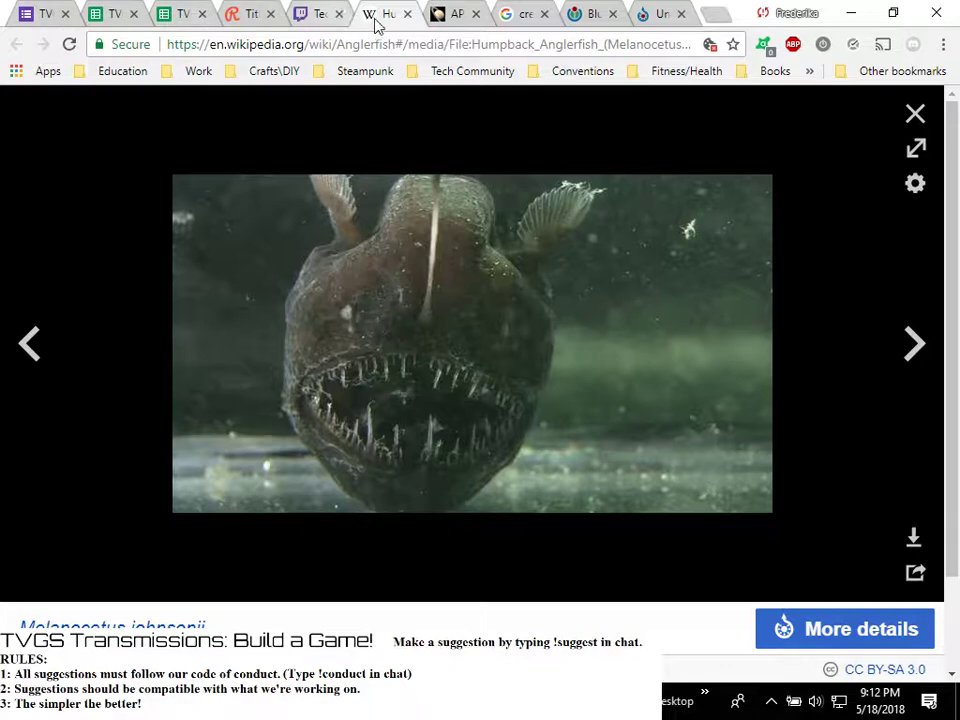
left_click(915, 115)
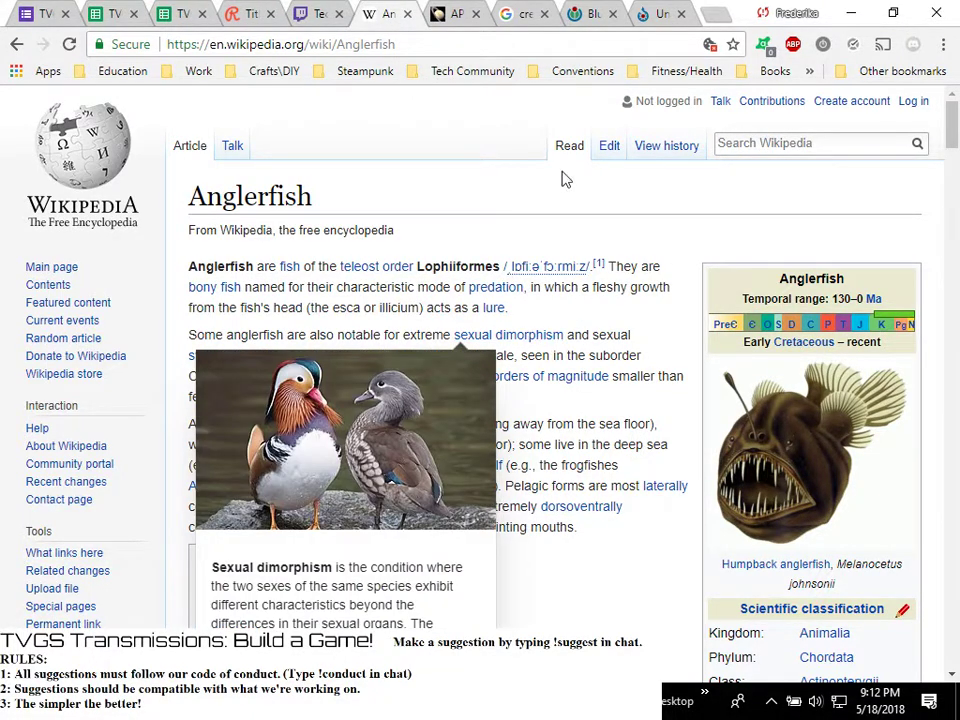
left_click(16, 44)
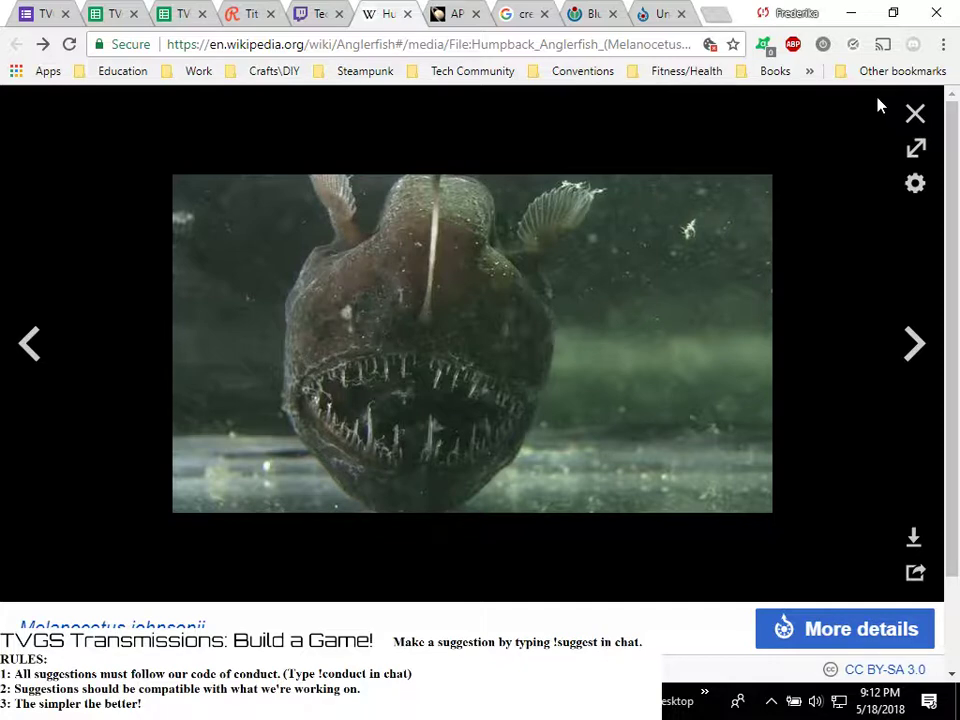
left_click(407, 14)
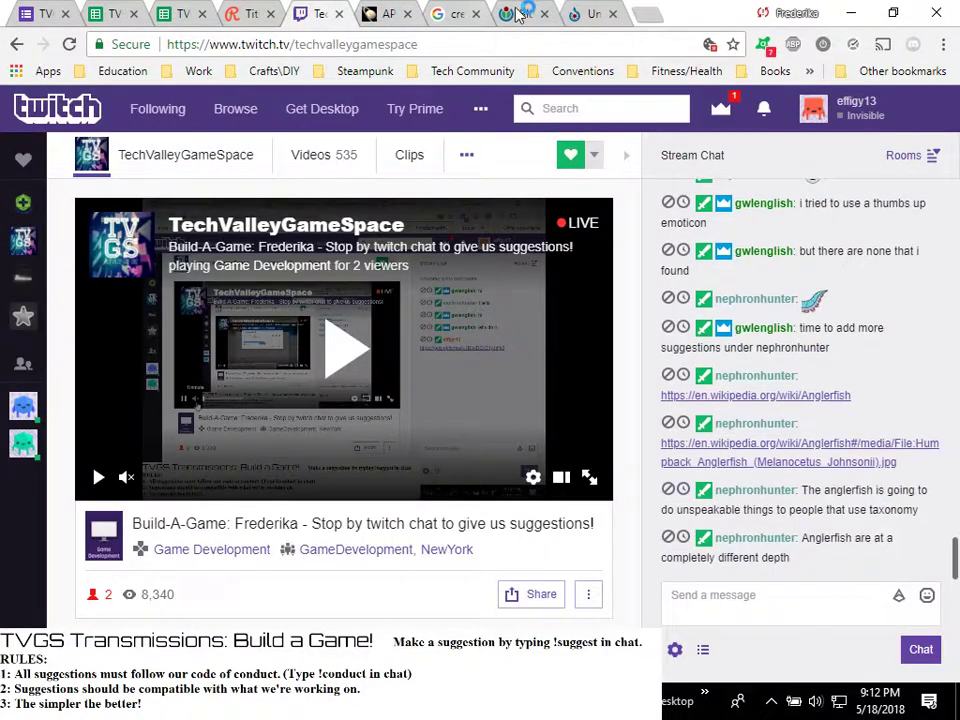
Return to Wikimedia Commons, close the enlarged fish picture and search the site for "shrimp"
left_click(586, 14)
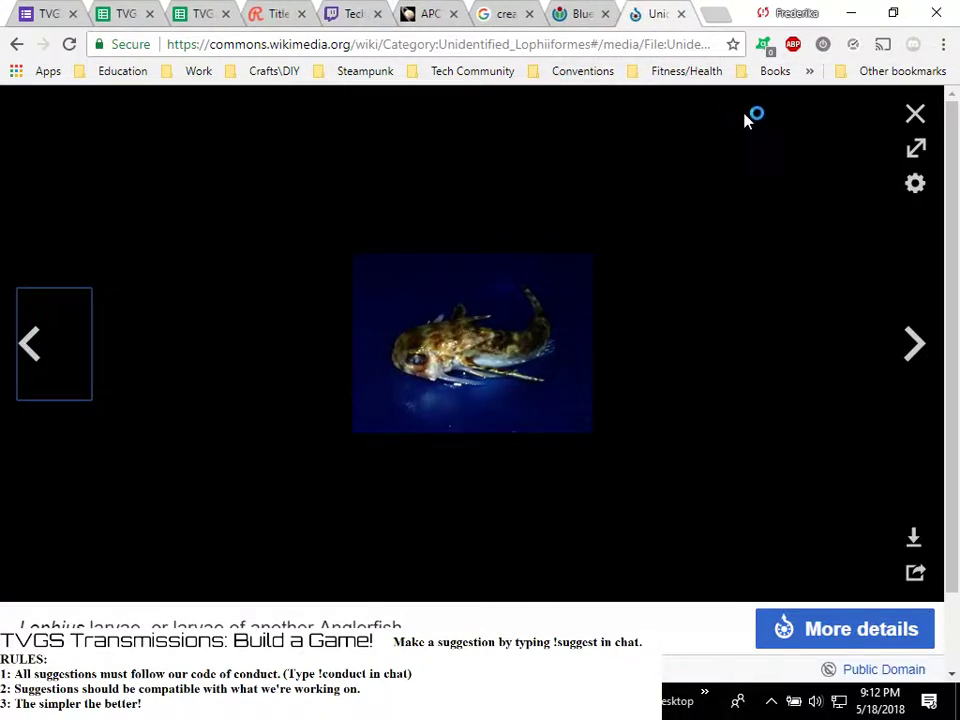
left_click(915, 113)
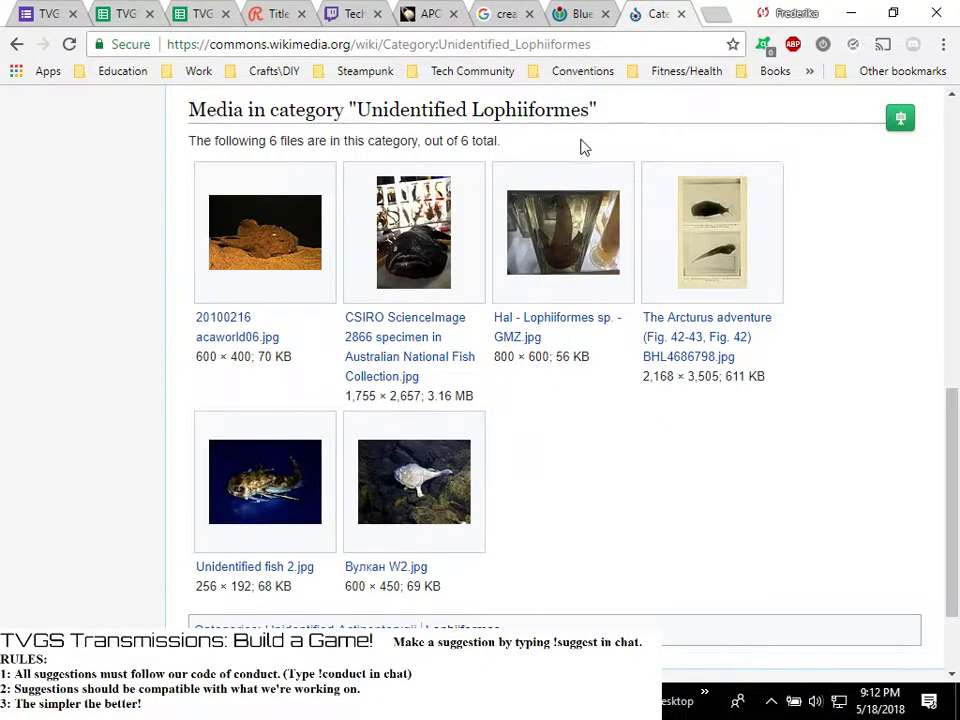
scroll(630, 170, "up", 5)
scroll(647, 197, "up", 3)
left_click(815, 143)
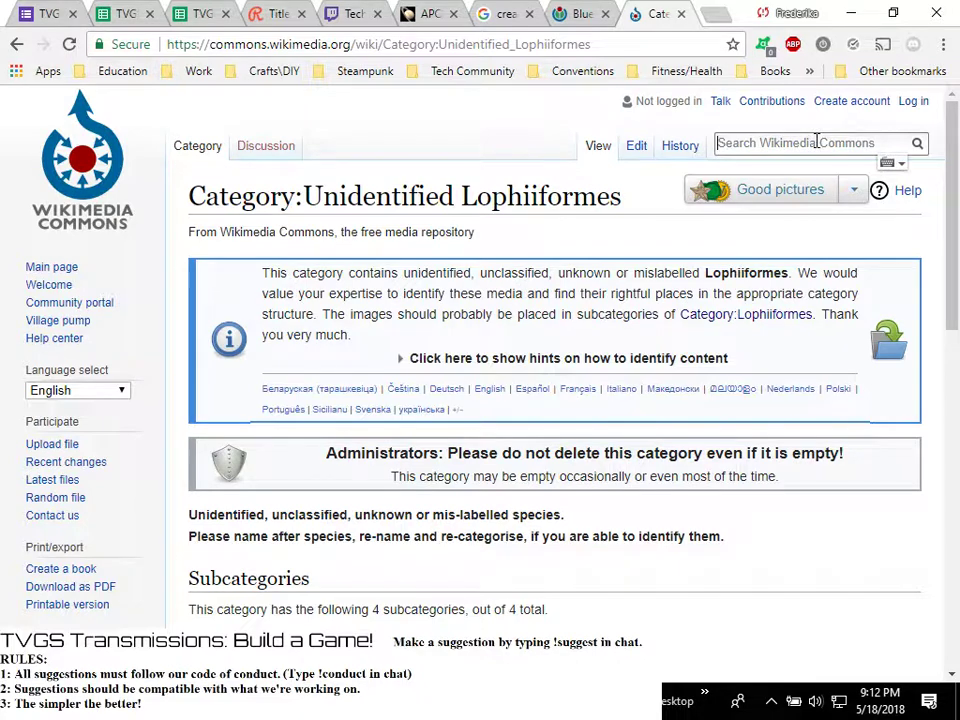
type("shr")
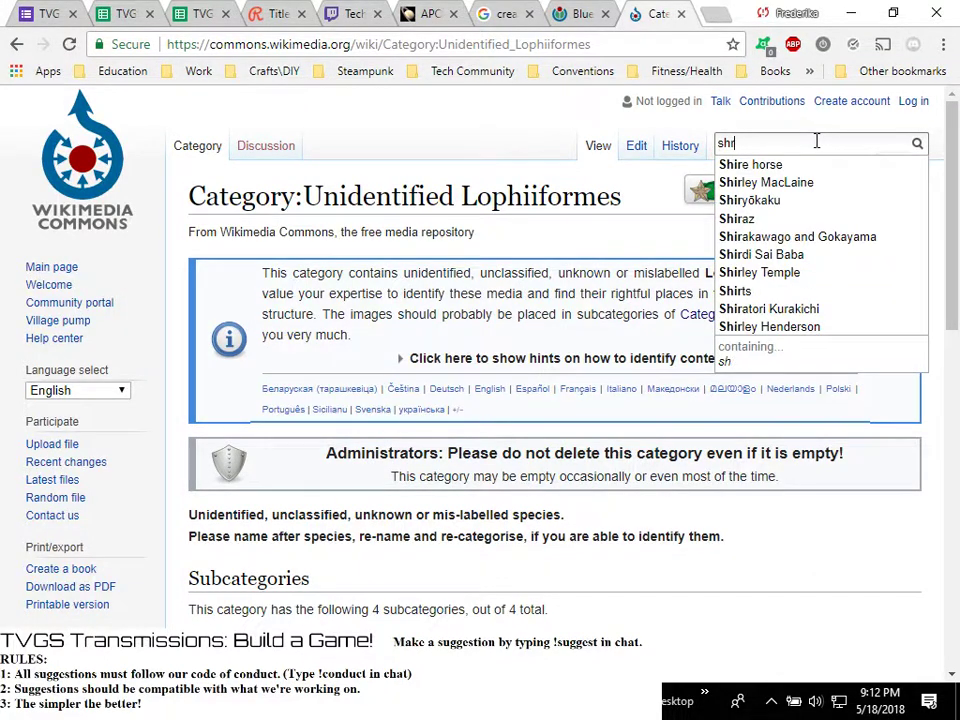
type("imp")
key("Return")
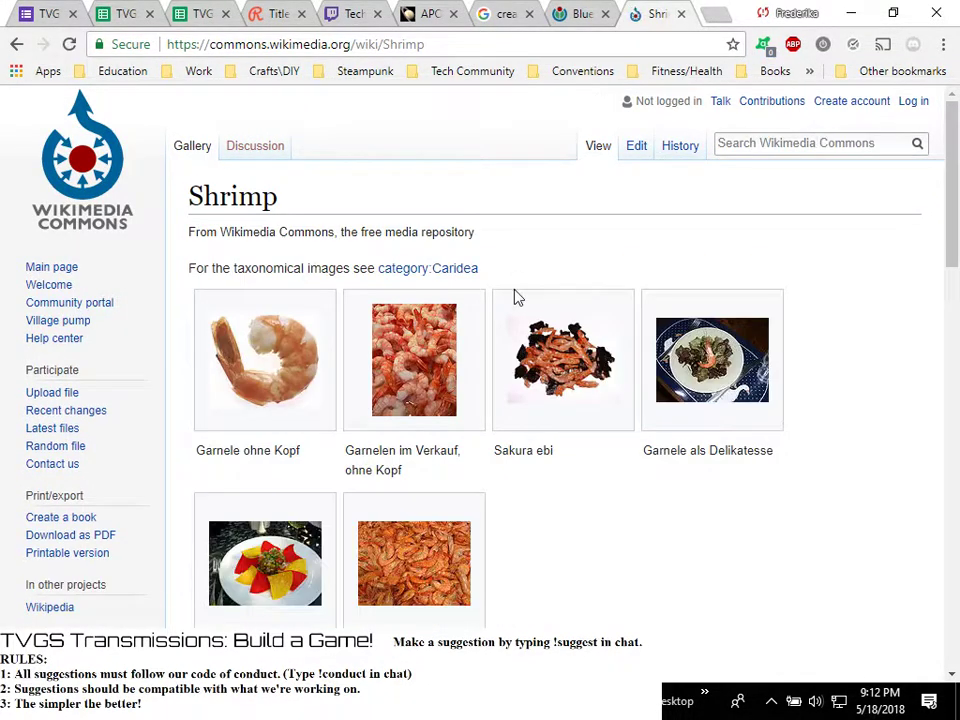
Look through the pictures in the Shrimp gallery for one suitable for the game
scroll(619, 492, "down", 1)
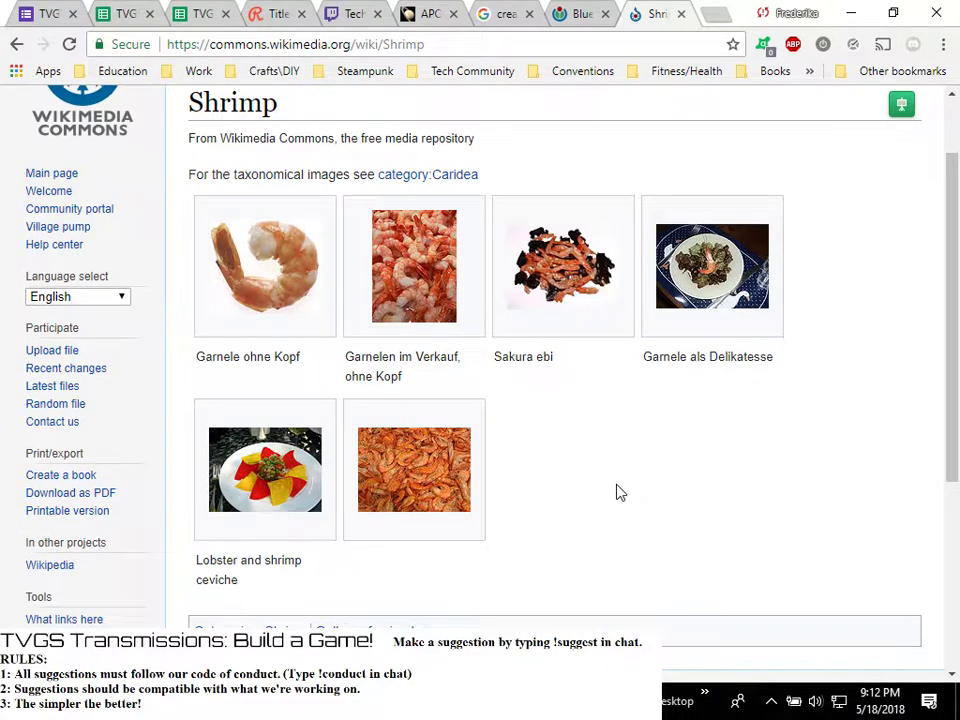
scroll(616, 495, "up", 1)
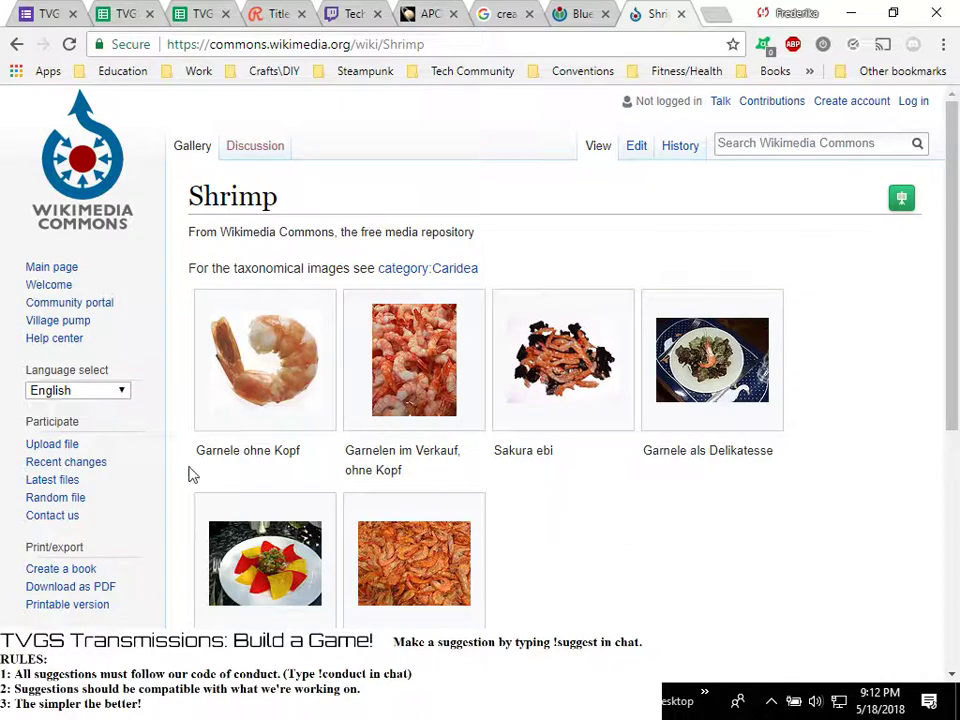
scroll(574, 414, "down", 4)
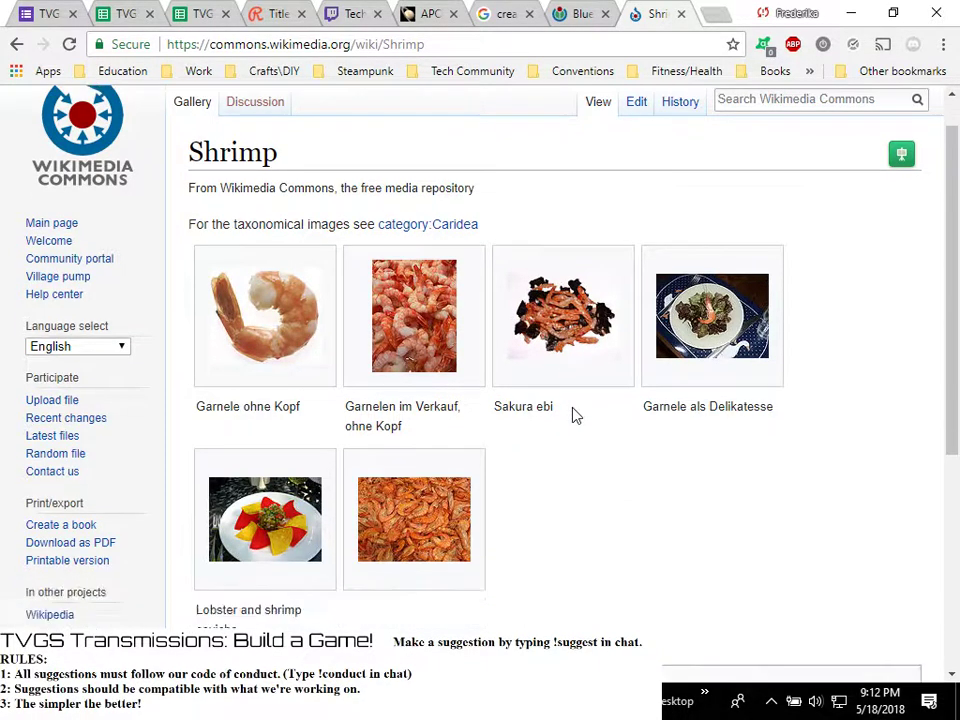
scroll(596, 334, "up", 1)
scroll(591, 315, "up", 3)
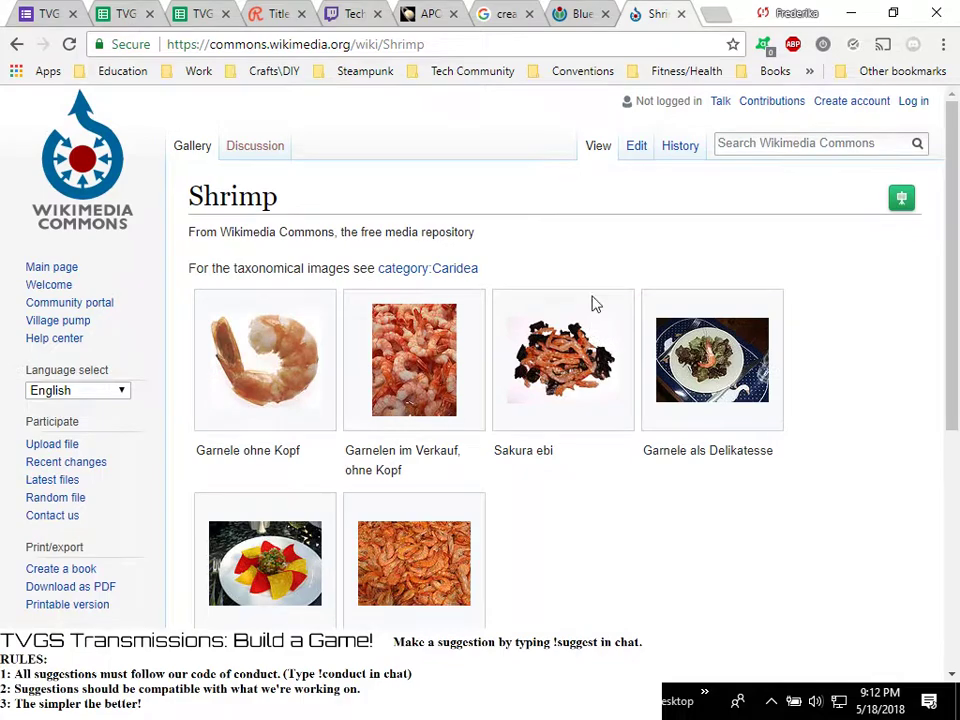
Open the Shrimp category and its Cleaner shrimp subcategory, and look over the listed subcategories and media files
scroll(587, 314, "down", 4)
left_click(292, 354)
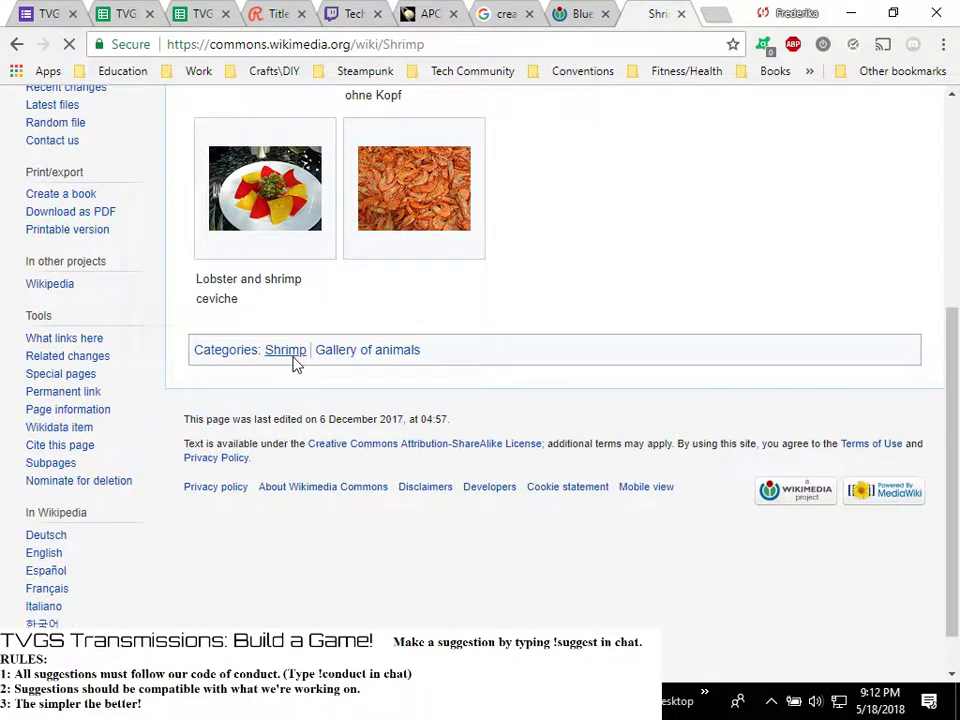
scroll(478, 425, "down", 1)
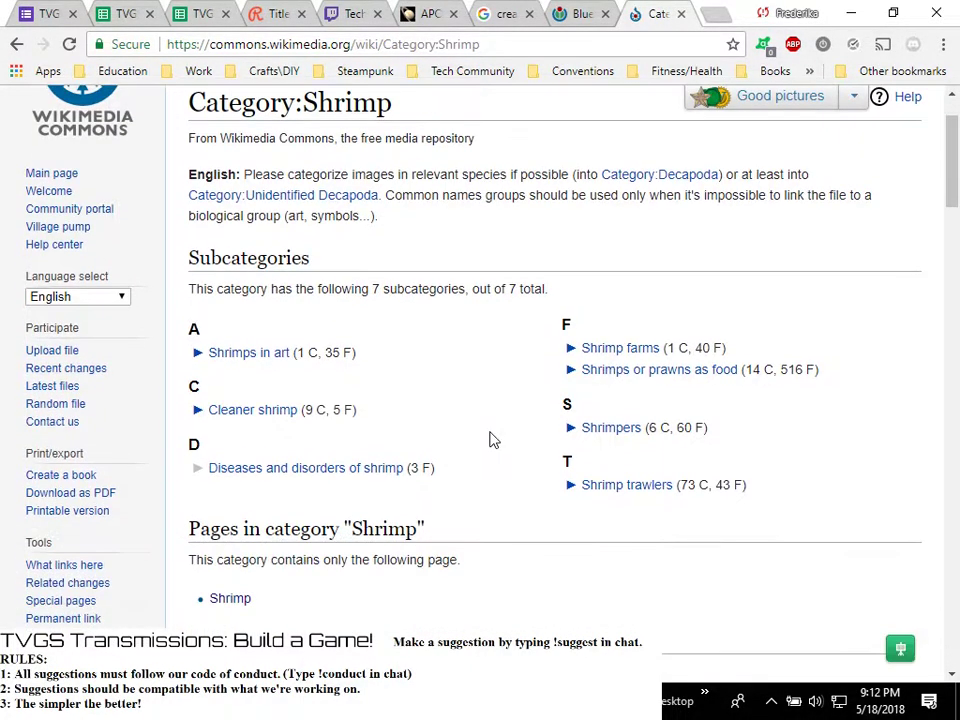
left_click(268, 411)
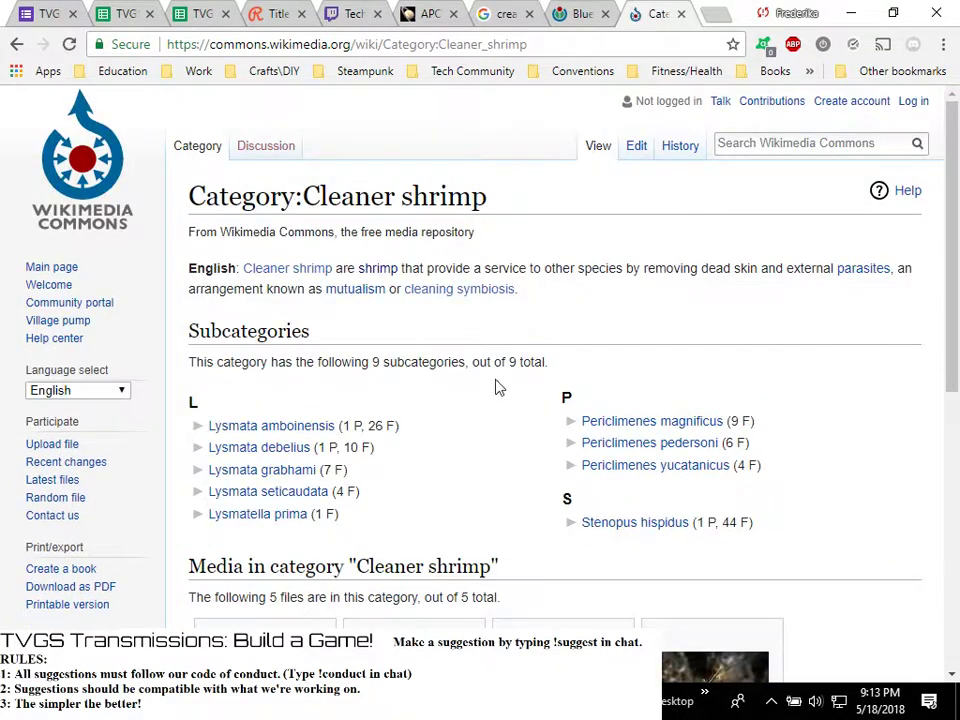
scroll(492, 390, "down", 3)
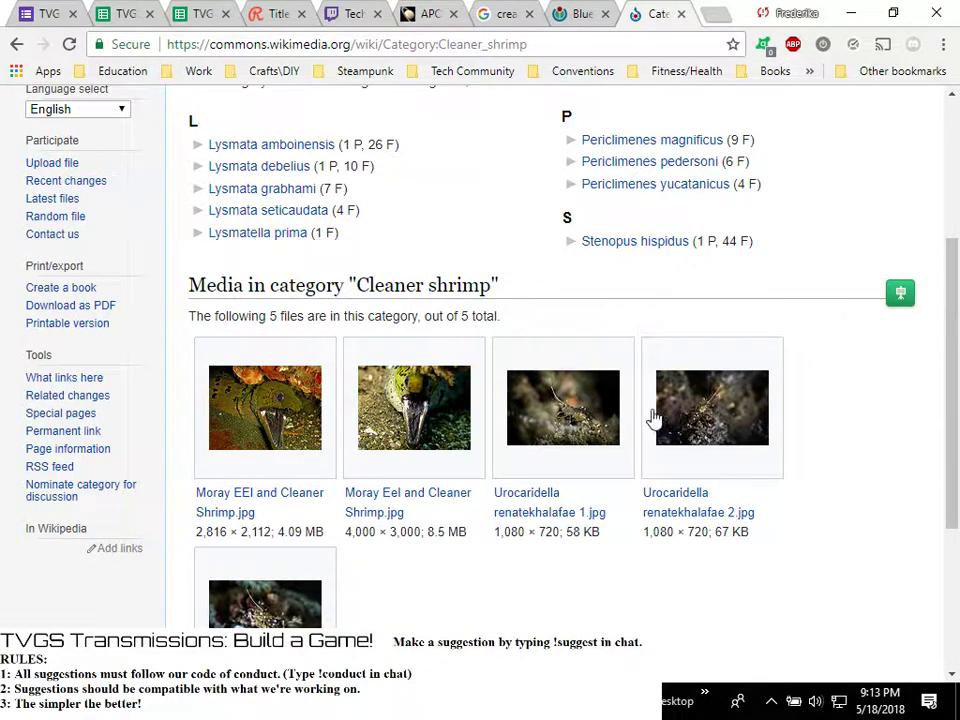
scroll(621, 424, "up", 2)
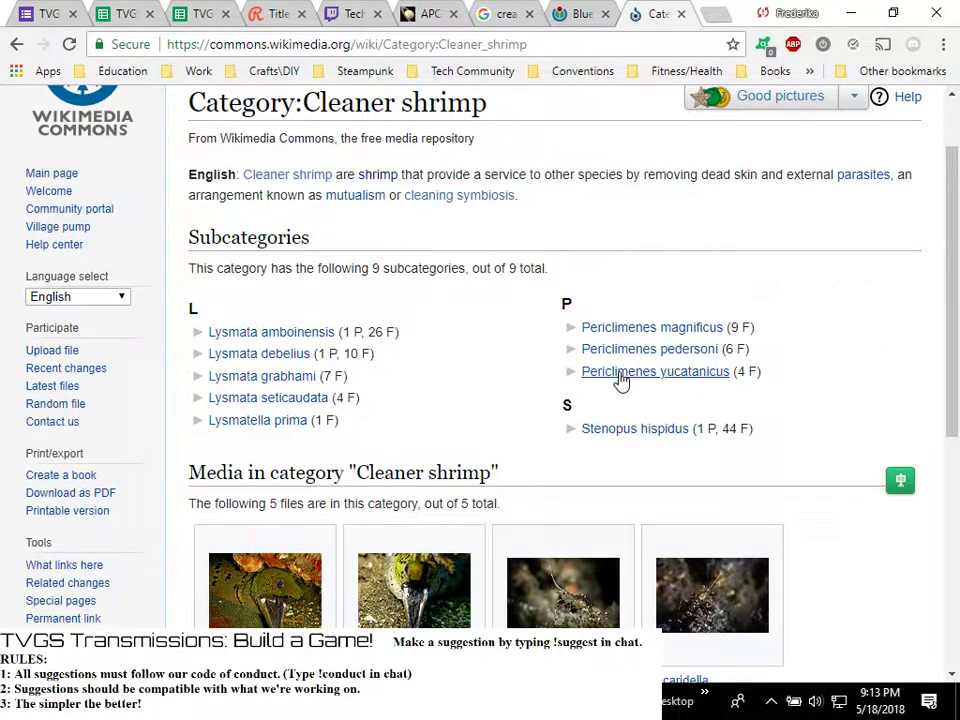
Search Wikimedia Commons for "sea cucumber"
scroll(640, 360, "up", 1)
left_click(762, 145)
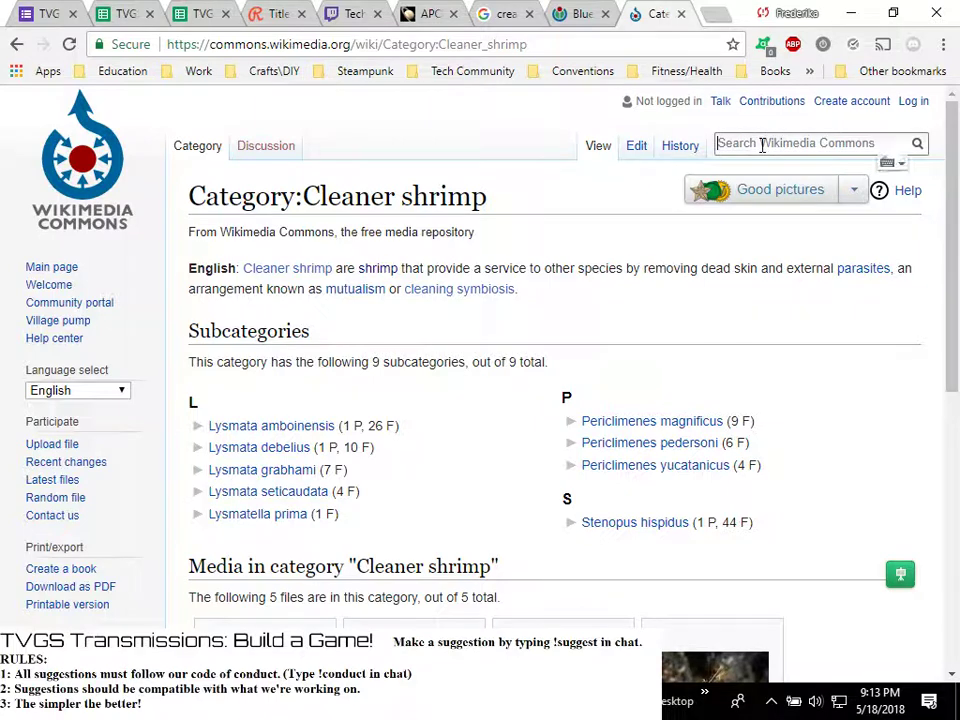
type("se")
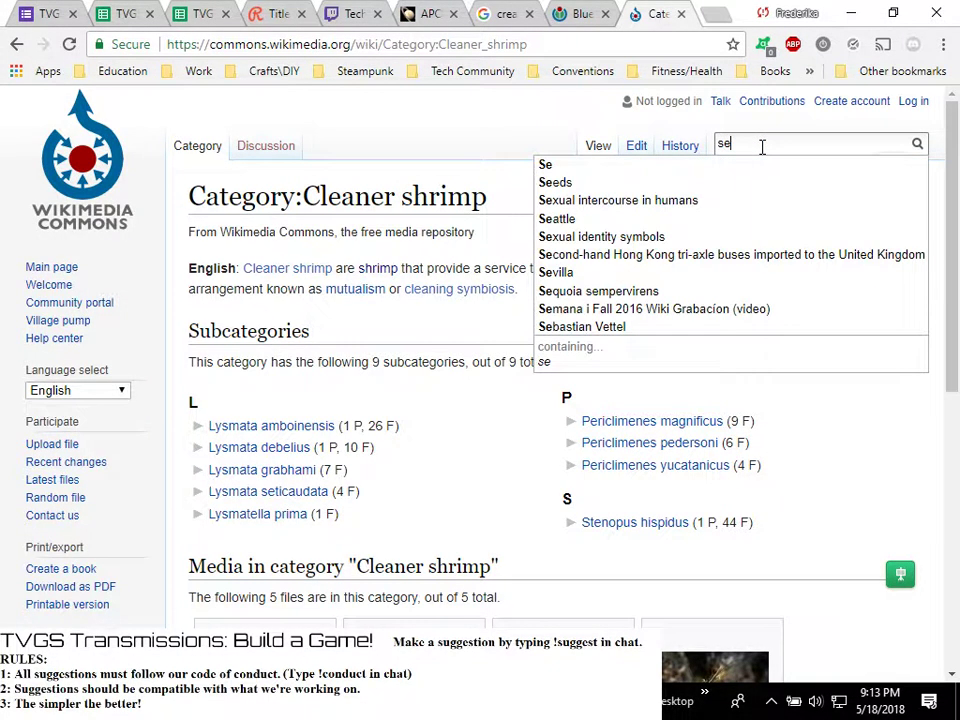
type("a su")
key("BackSpace")
key("BackSpace")
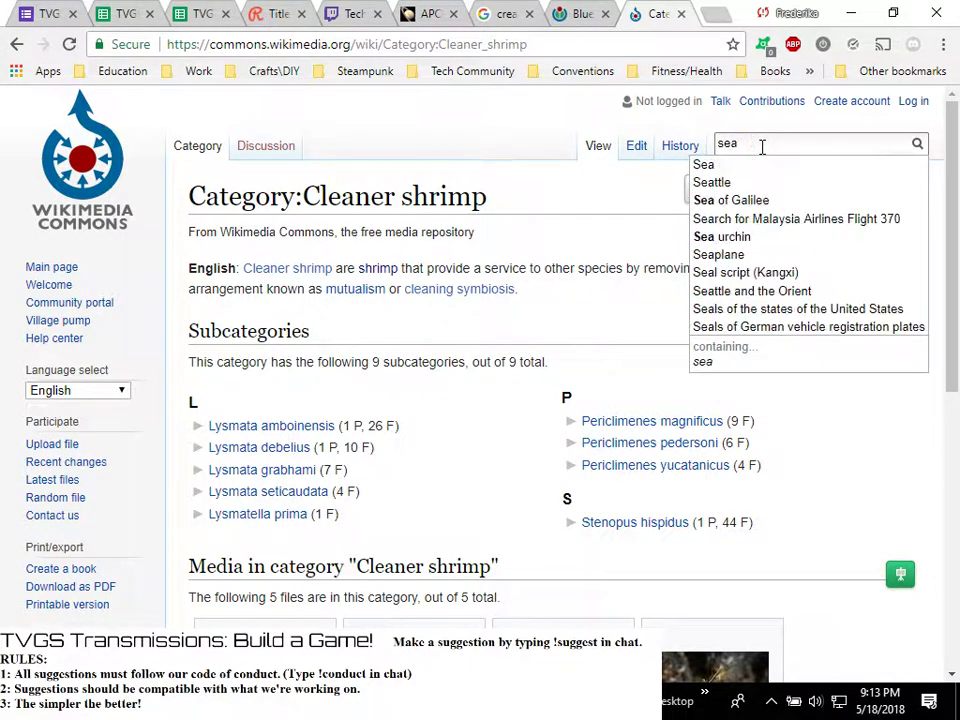
type("cucumber")
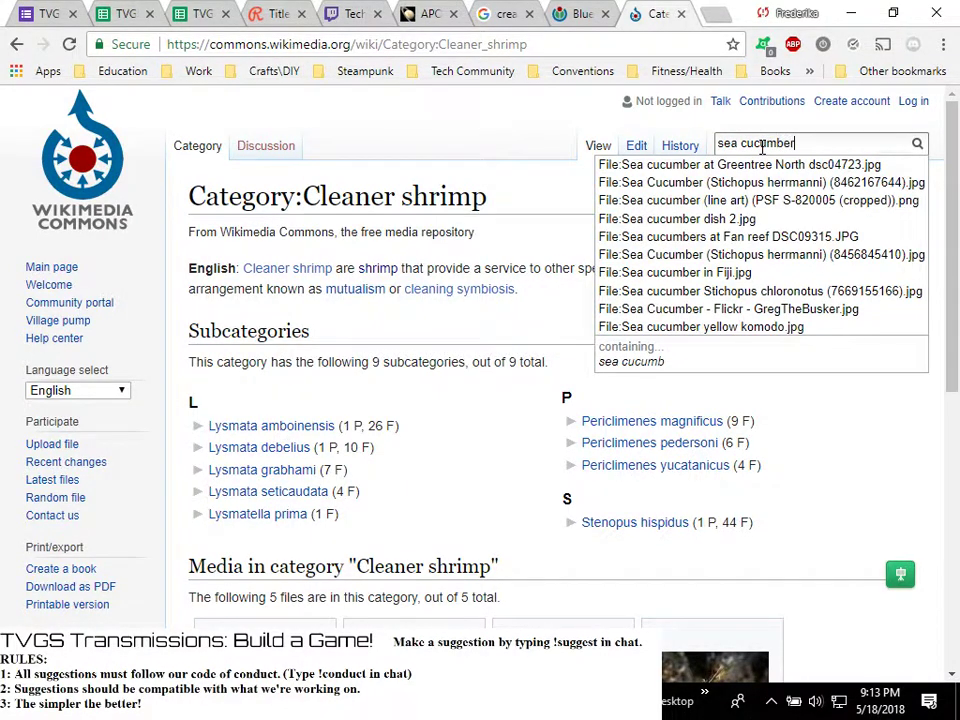
key("Return")
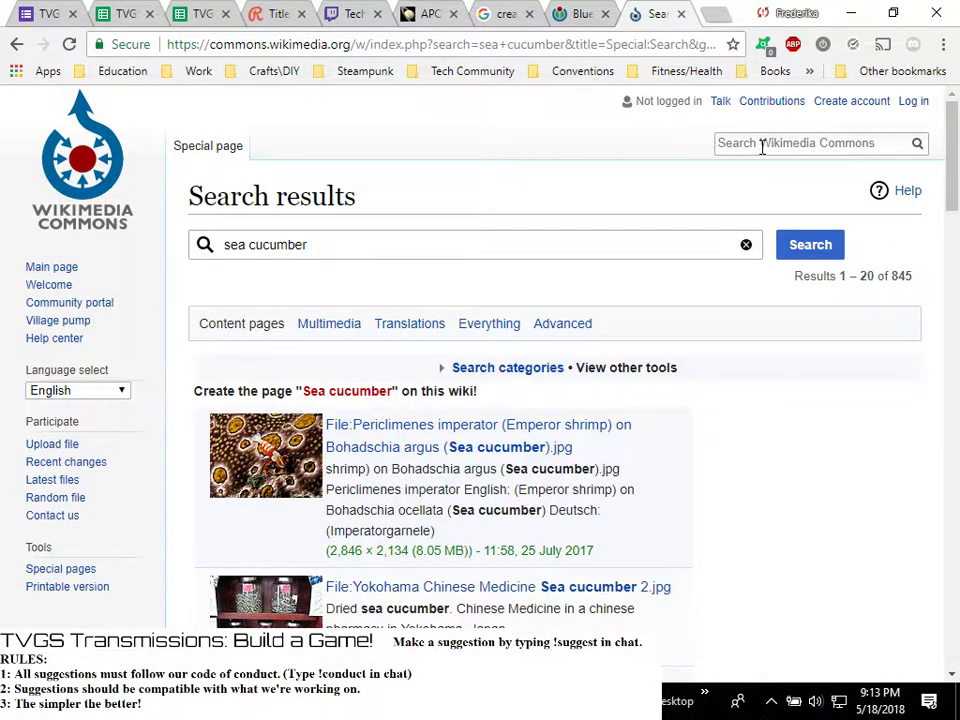
Examine the sea cucumber search results for a photo that clearly shows the animal
scroll(780, 439, "down", 3)
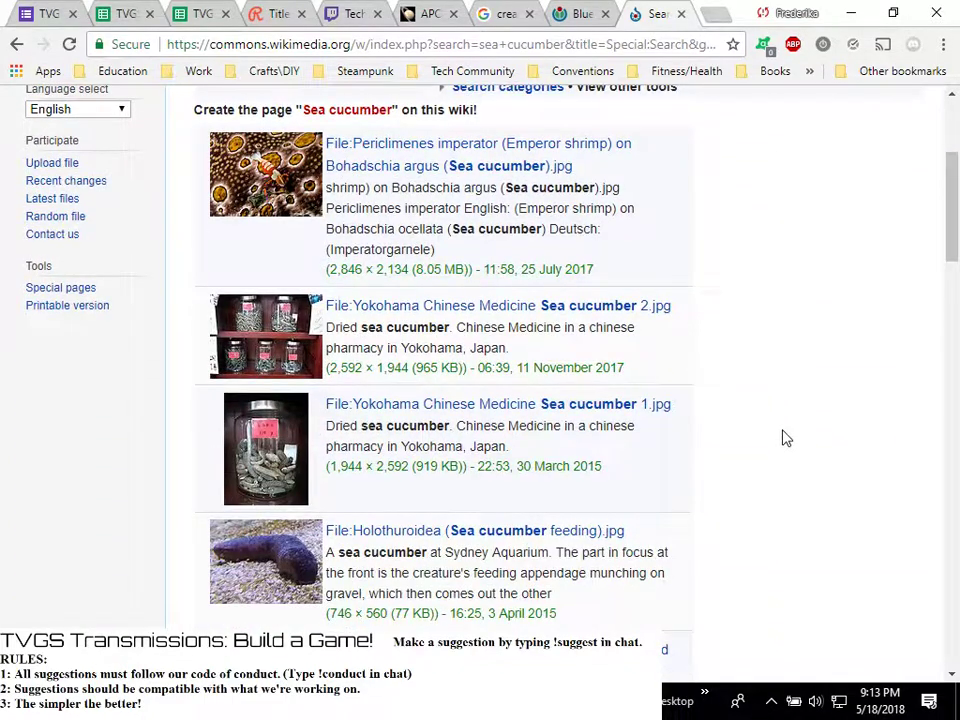
scroll(786, 438, "down", 4)
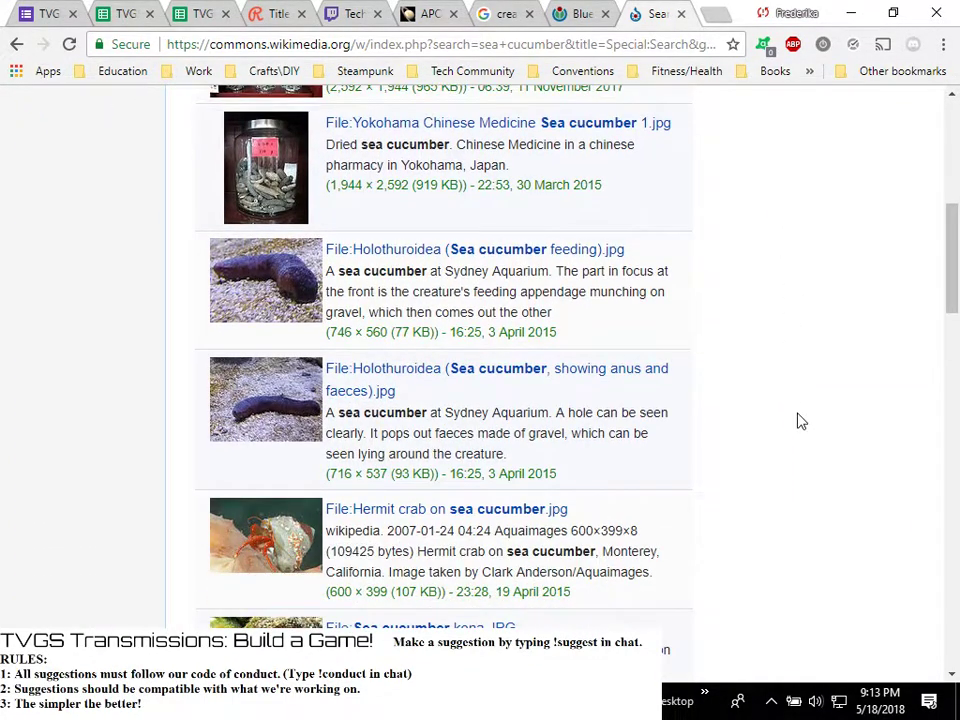
scroll(780, 423, "up", 2)
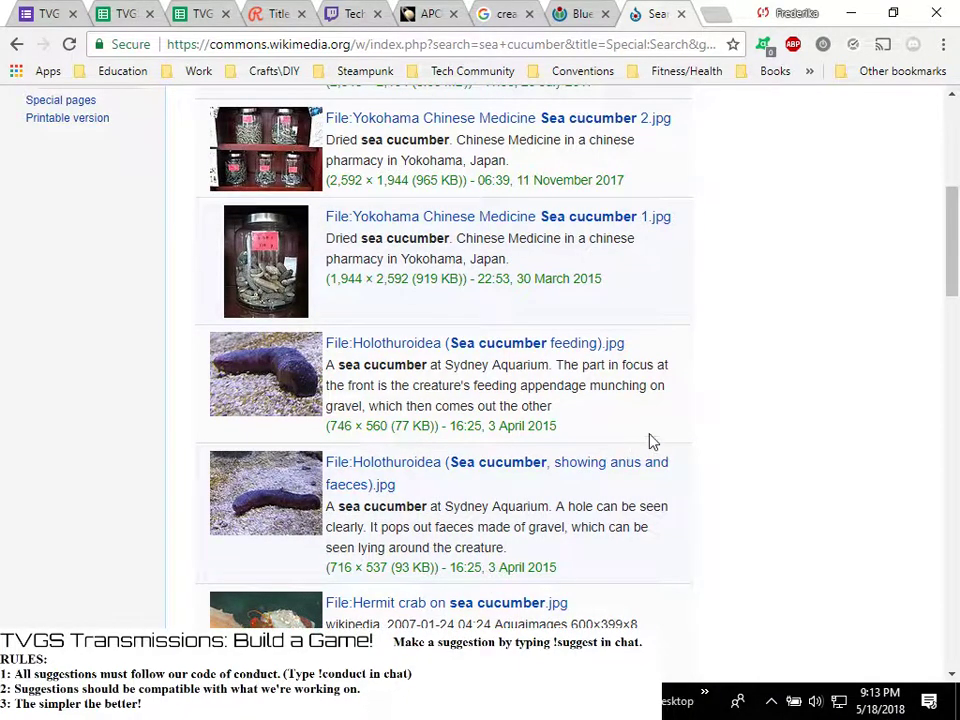
scroll(750, 416, "down", 5)
scroll(792, 404, "up", 8)
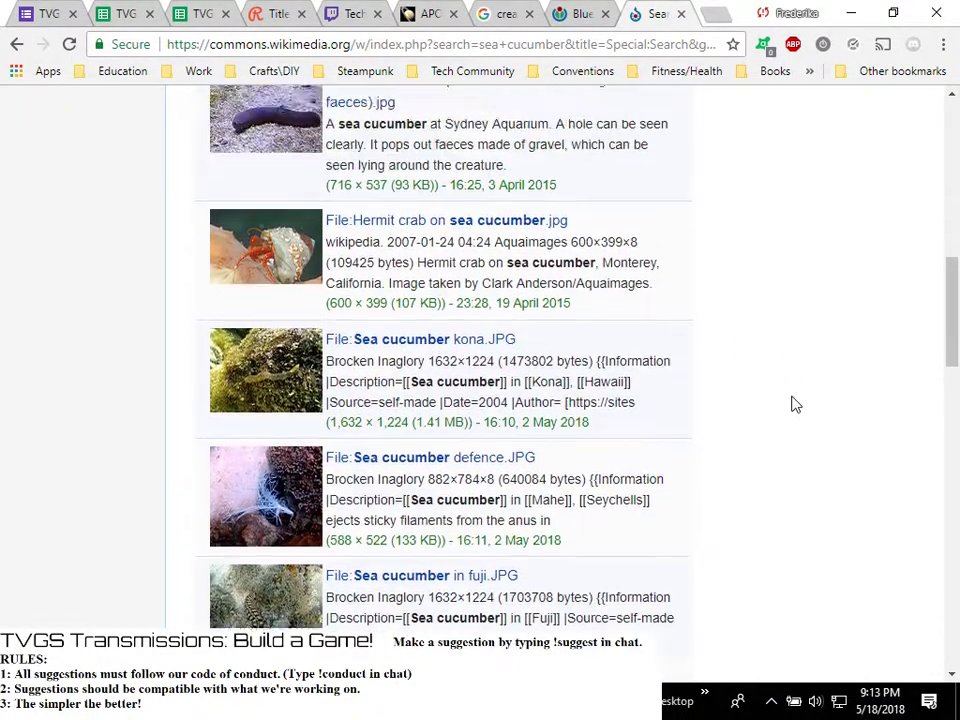
scroll(792, 404, "up", 1)
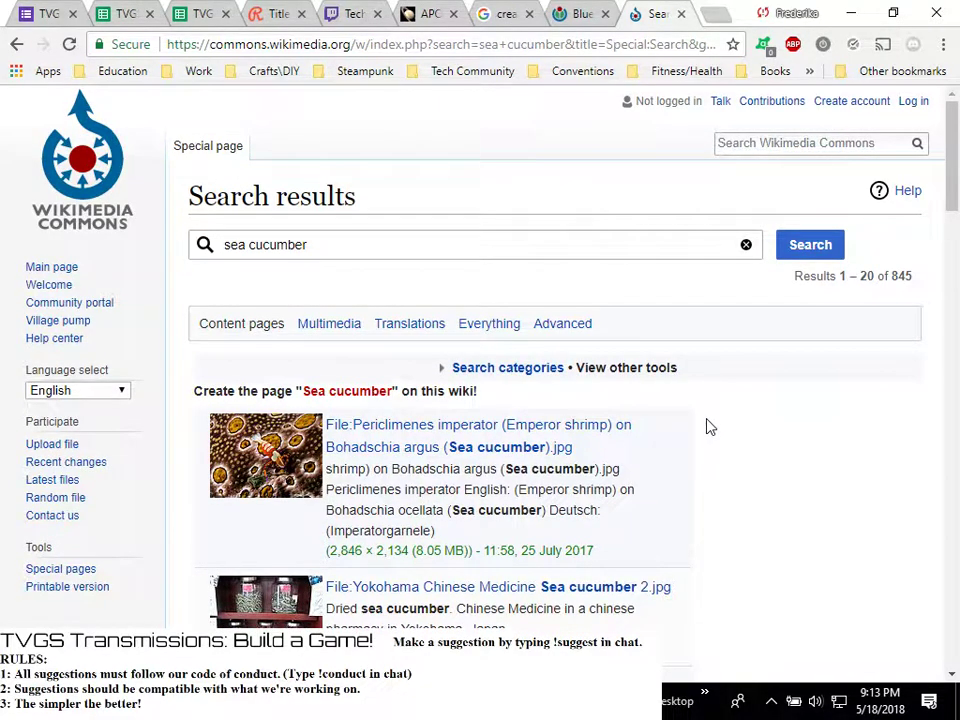
scroll(725, 422, "down", 1)
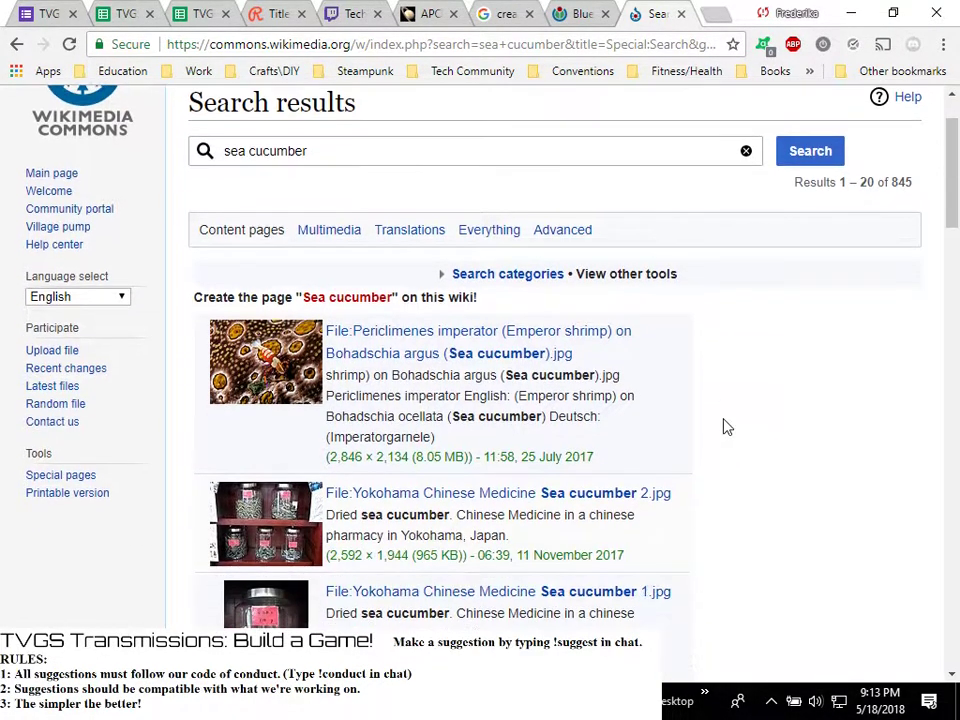
scroll(743, 377, "down", 3)
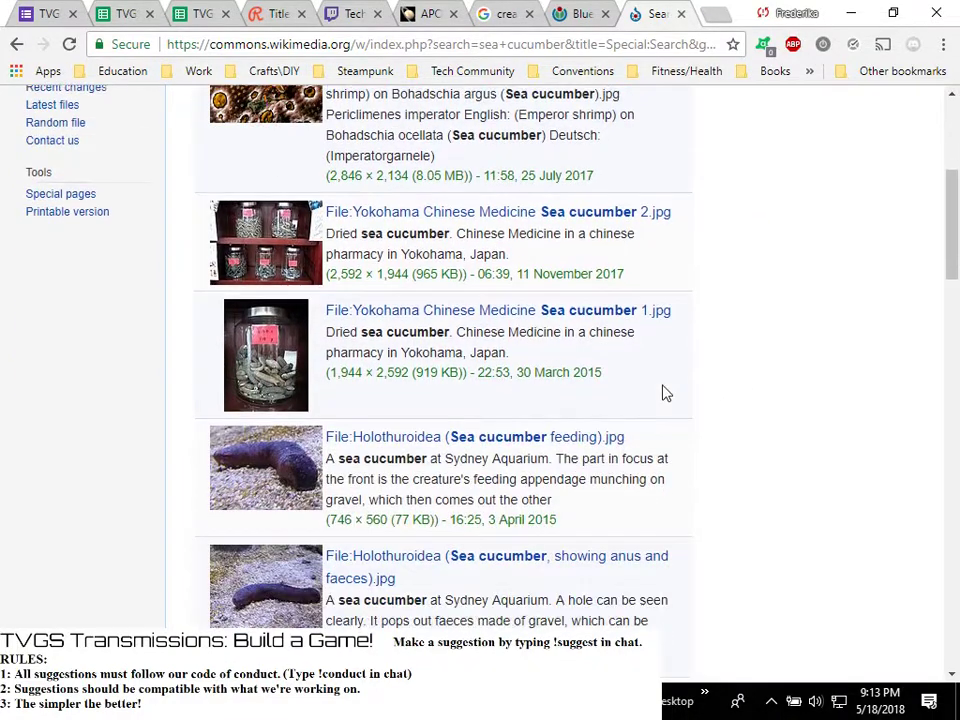
scroll(756, 360, "down", 3)
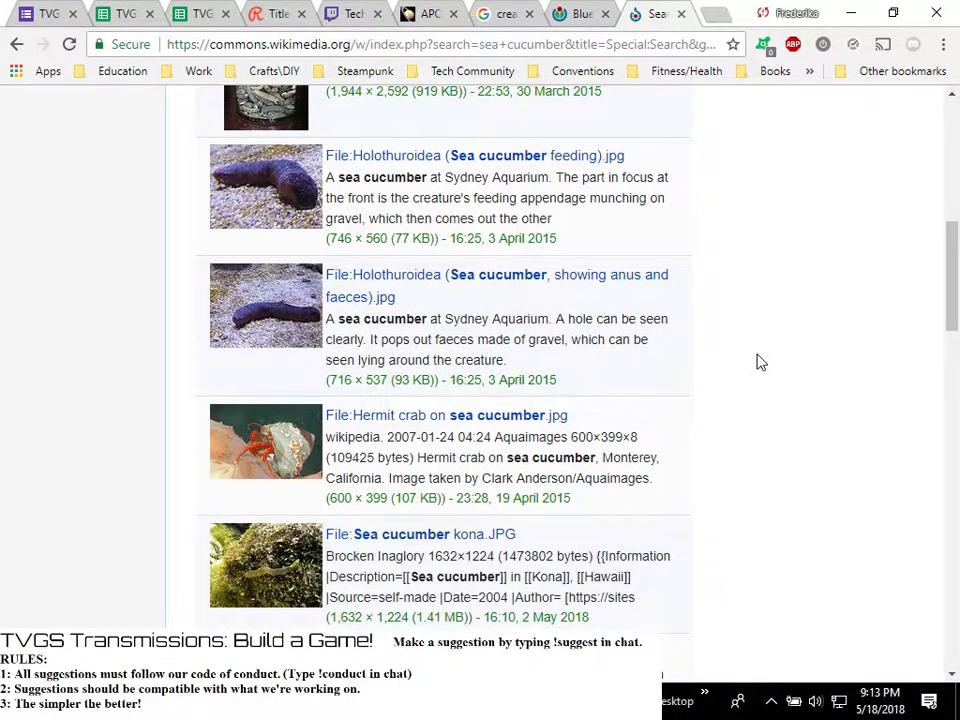
scroll(758, 364, "down", 1)
scroll(756, 366, "down", 4)
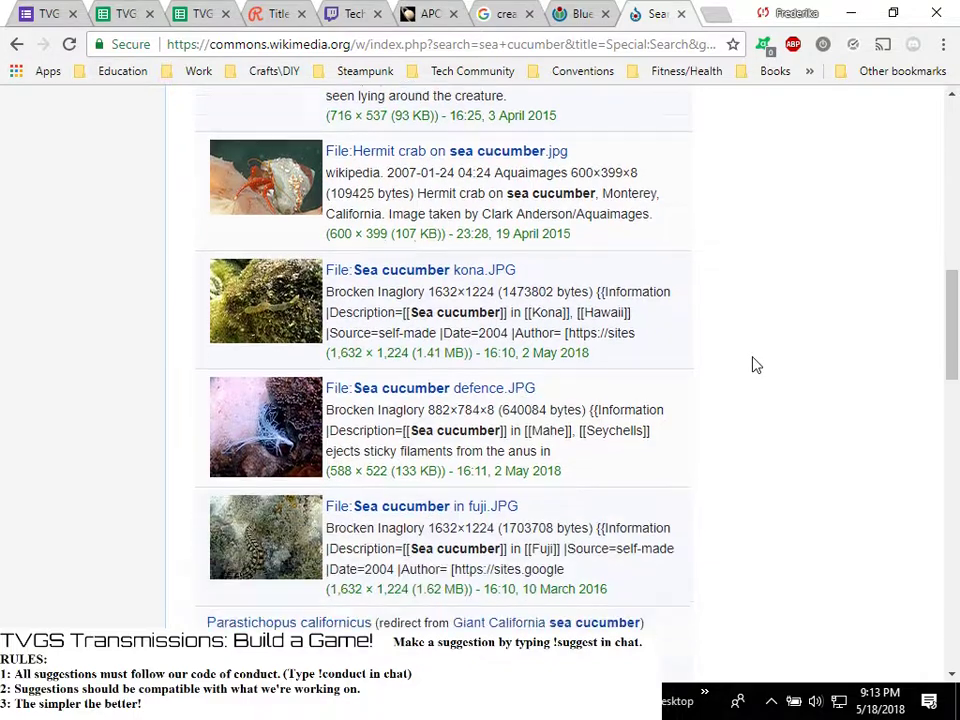
scroll(752, 366, "down", 5)
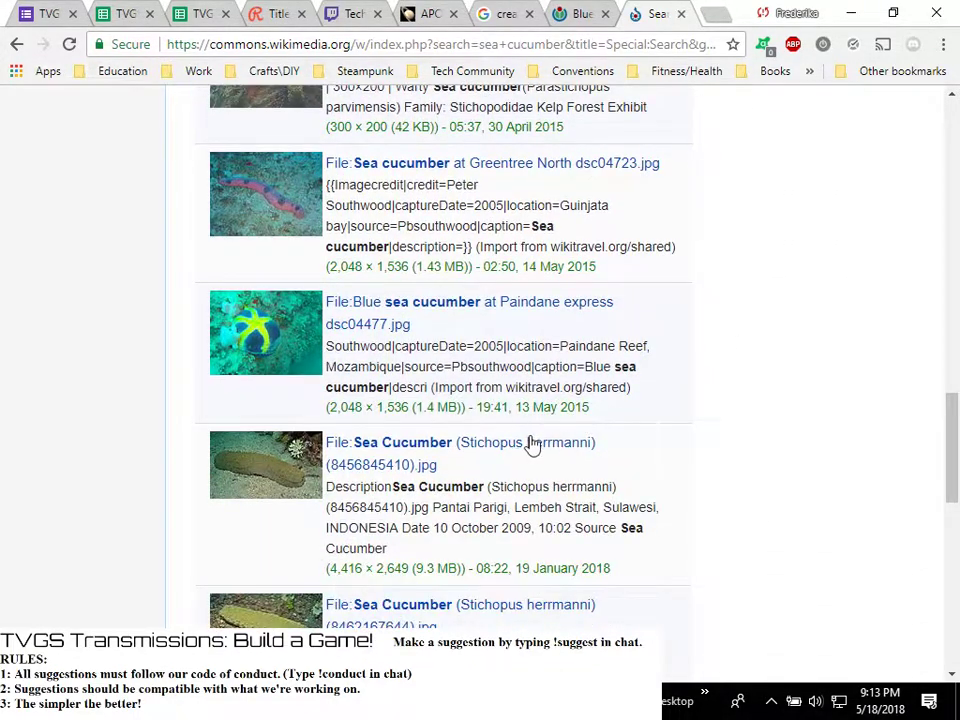
scroll(669, 334, "down", 3)
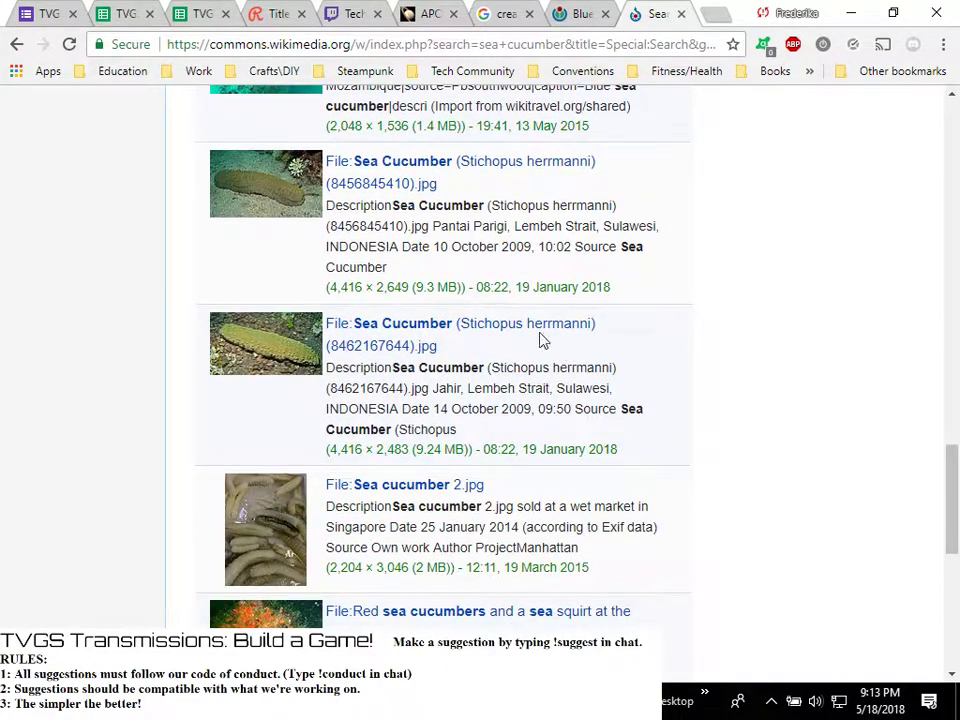
left_click(456, 336)
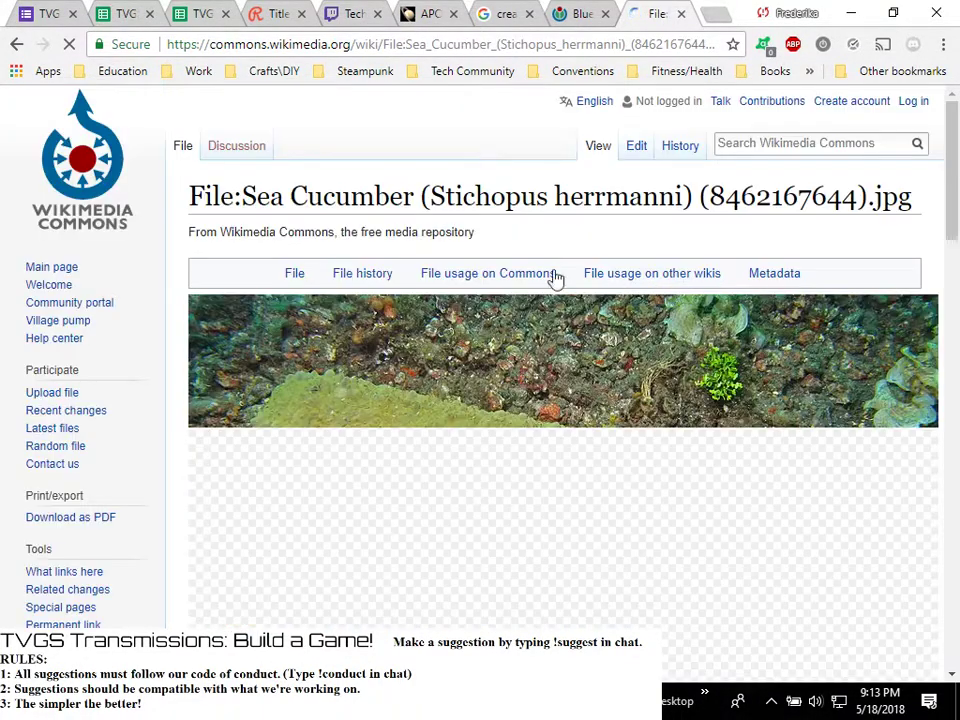
left_click(16, 44)
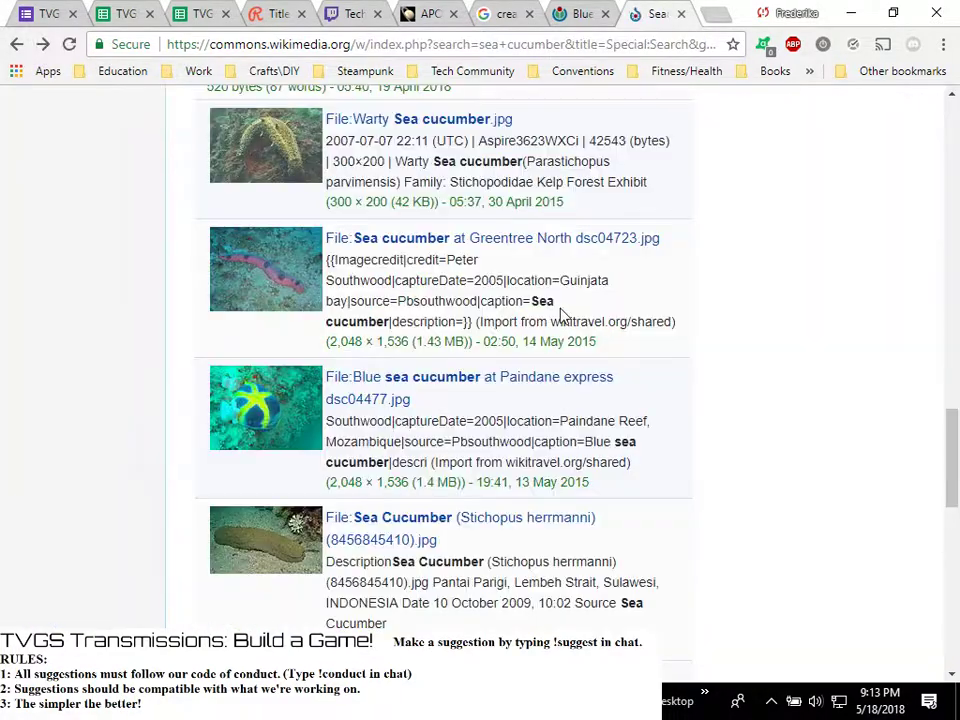
Open the Parastichopus californicus.jpg file page from the results and review its resolution, licence and file history
scroll(664, 300, "down", 7)
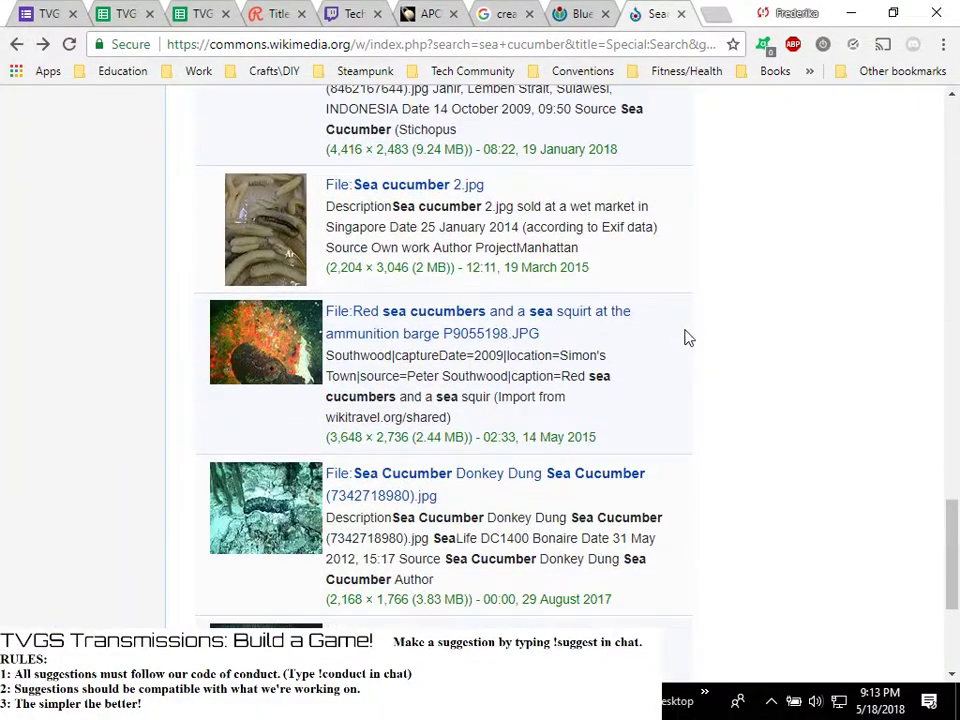
scroll(688, 338, "down", 2)
left_click(416, 449)
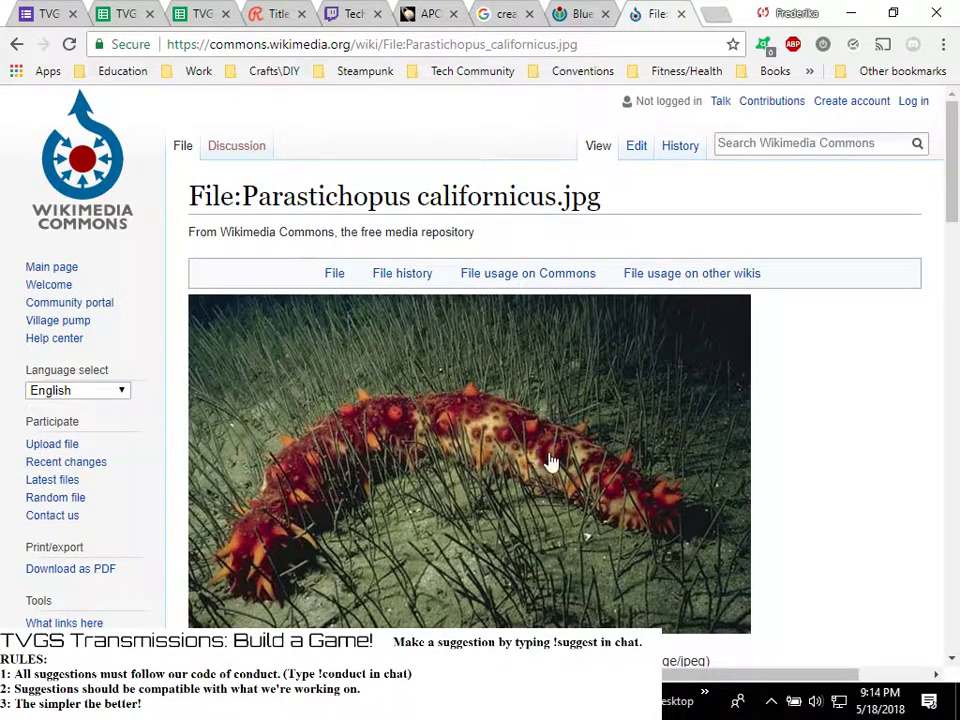
scroll(560, 460, "down", 3)
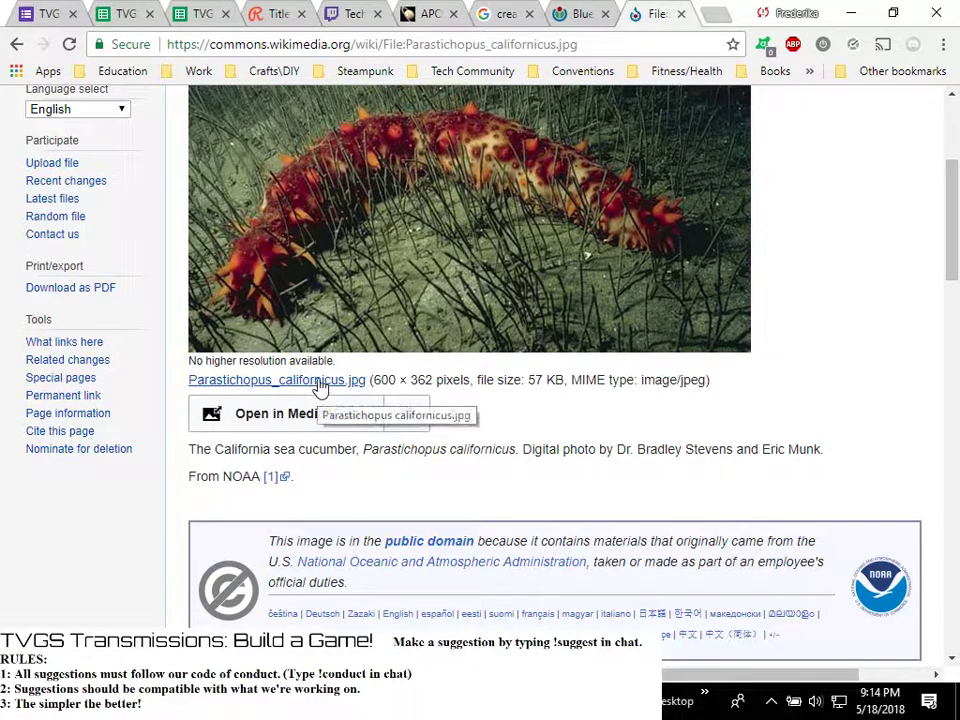
scroll(392, 483, "down", 1)
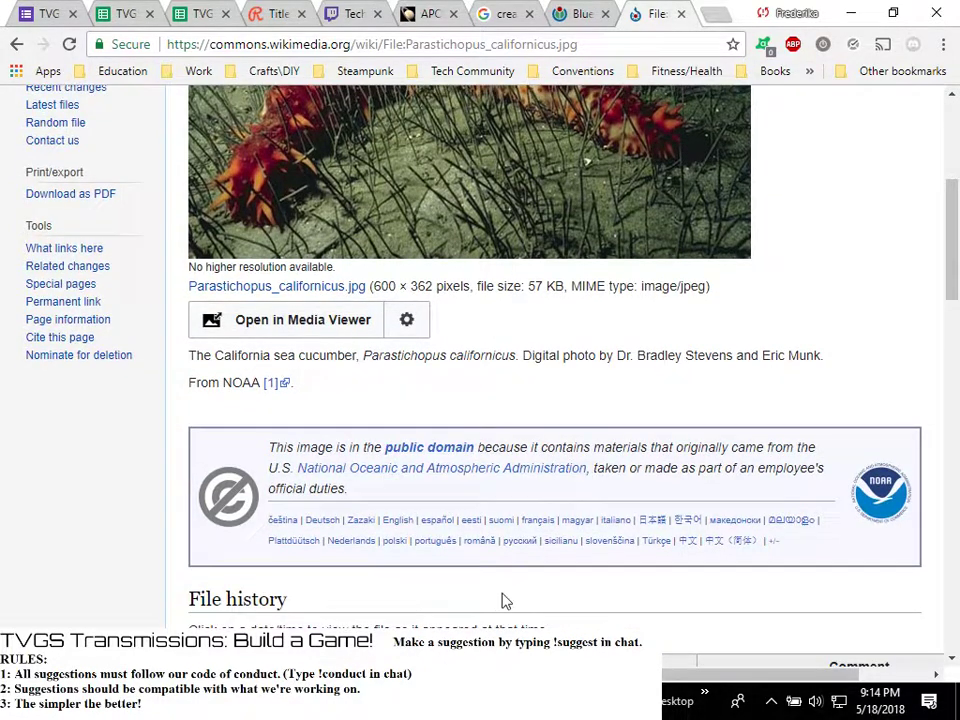
scroll(503, 560, "down", 3)
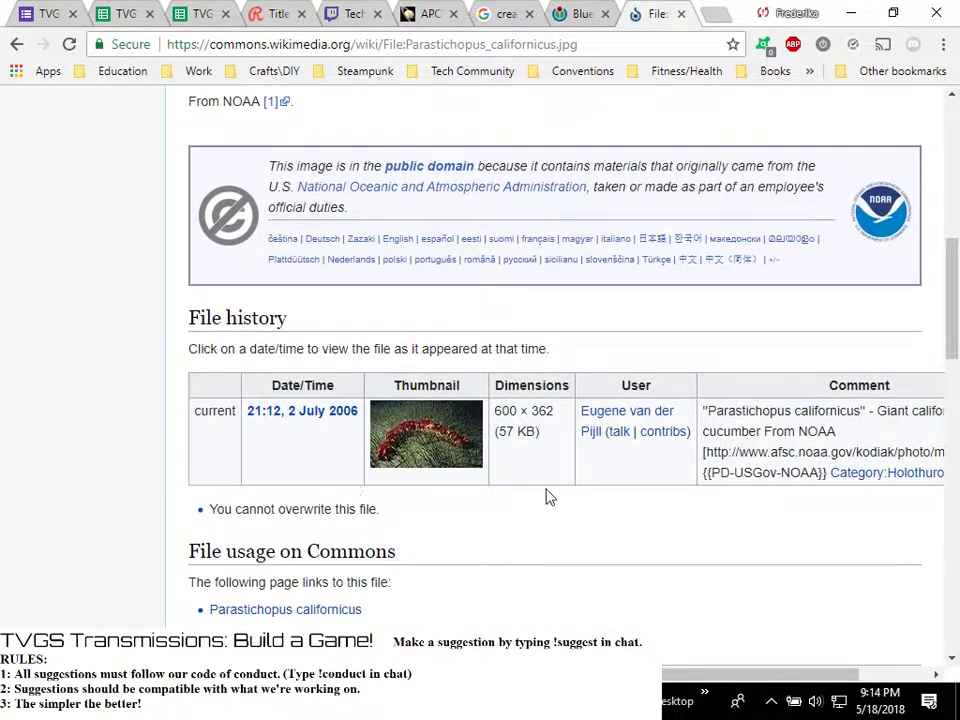
Open the Parastichopus californicus gallery linked under the file's usage on Commons and compare its three photos enlarged
left_click(306, 609)
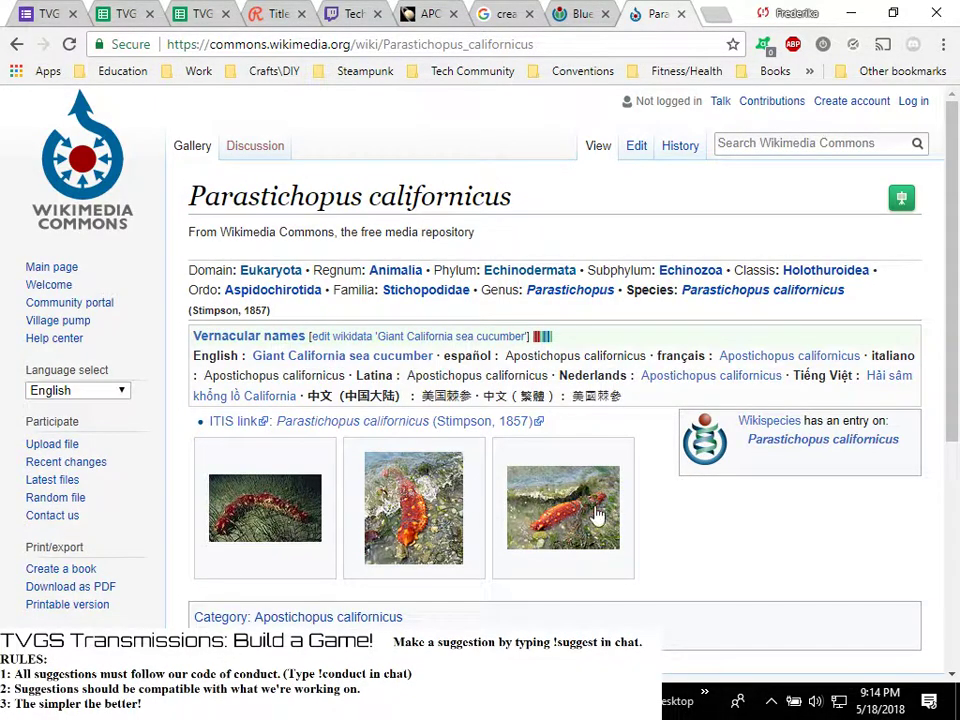
left_click(563, 522)
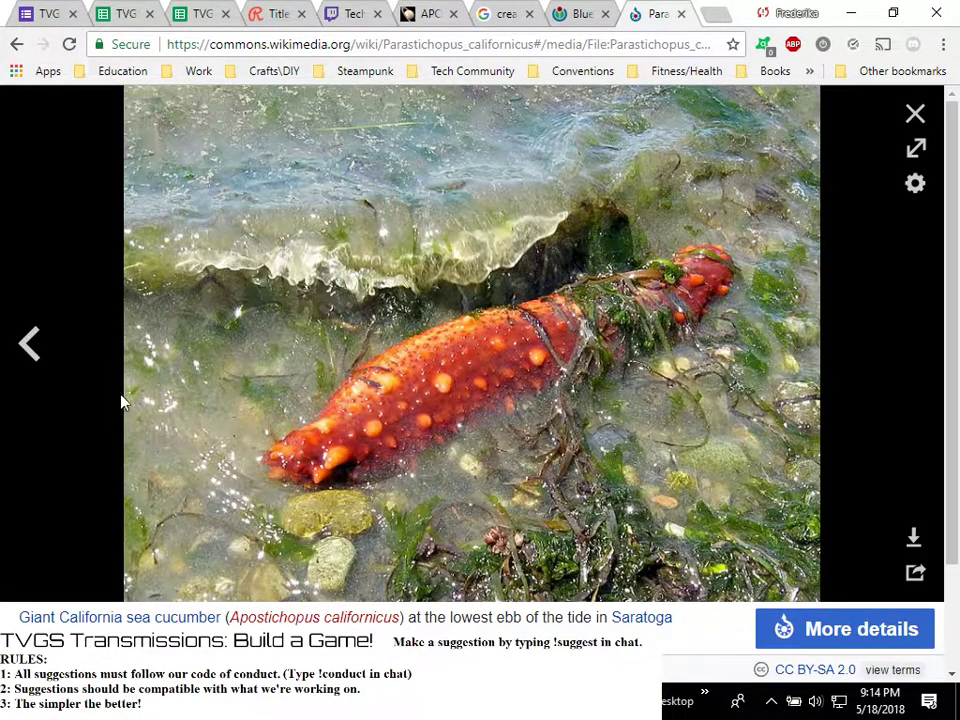
left_click(18, 47)
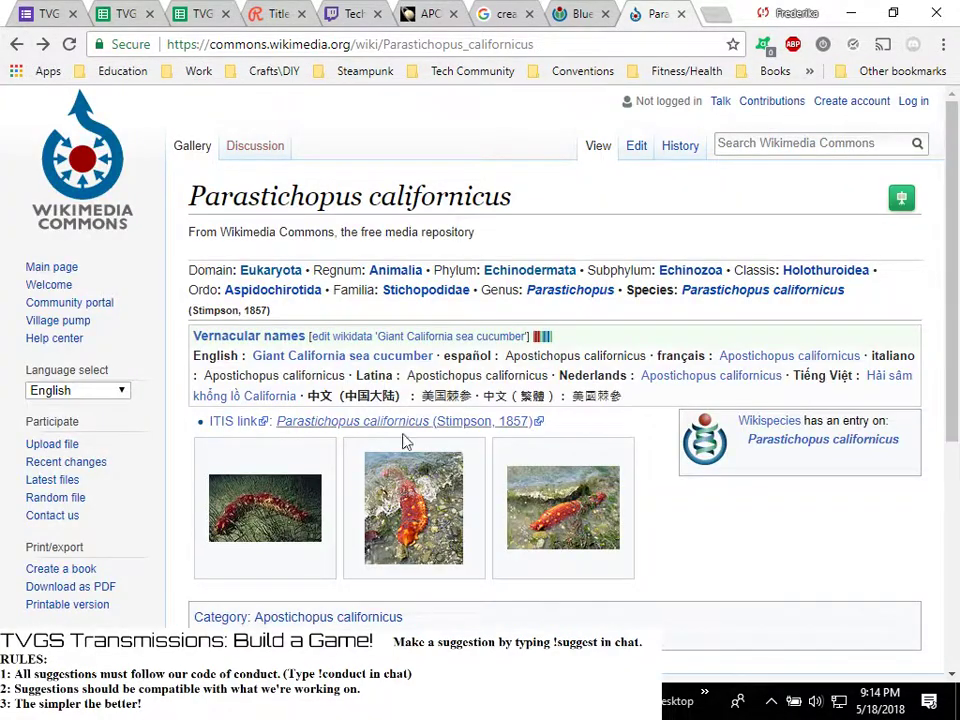
left_click(432, 502)
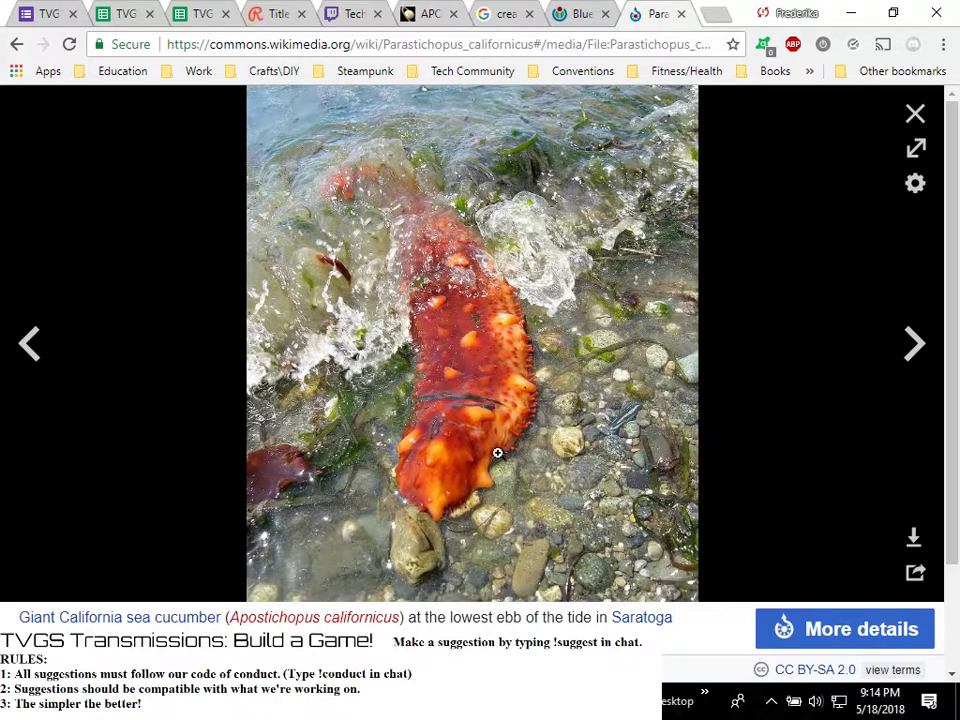
left_click(914, 343)
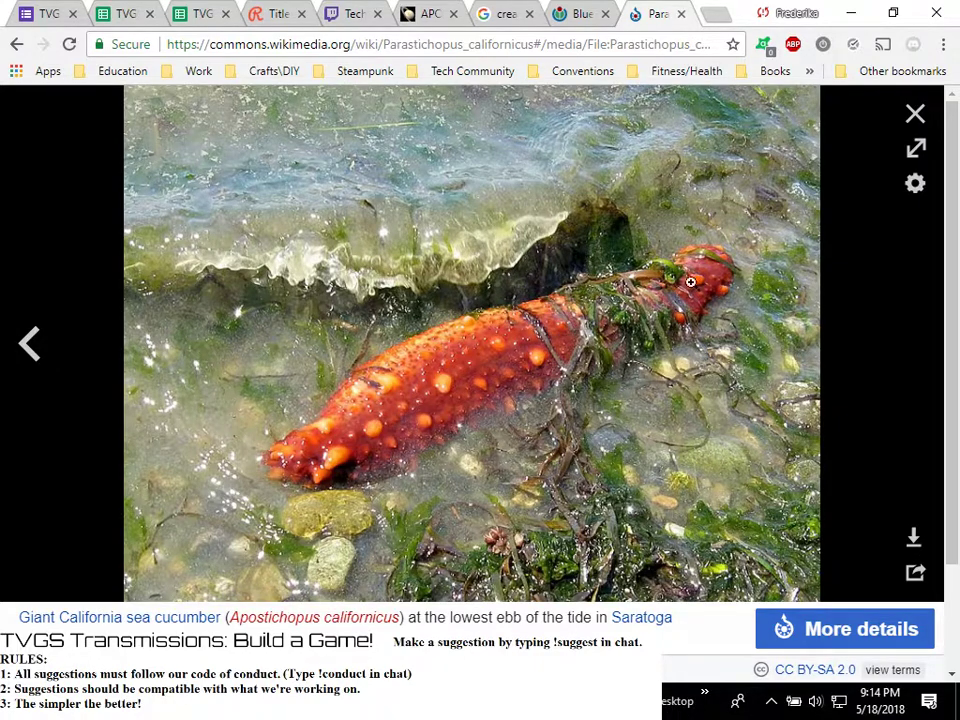
left_click(25, 350)
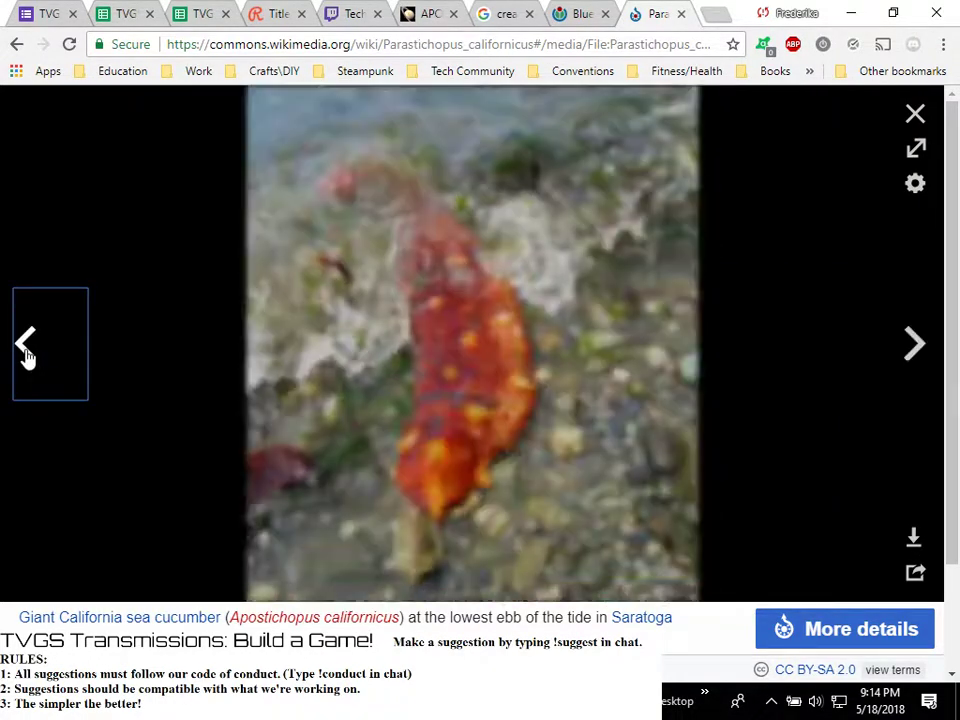
left_click(23, 352)
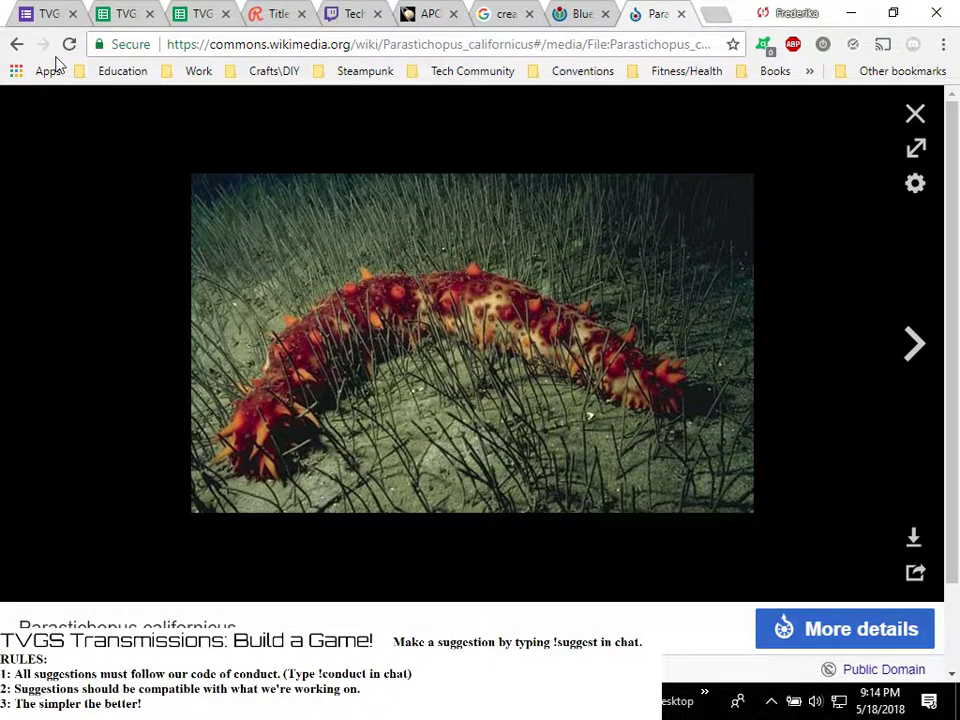
Open the Wikipedia article on the giant California sea cucumber from the photo caption, skim it, and return to the enlarged photo
left_click(16, 44)
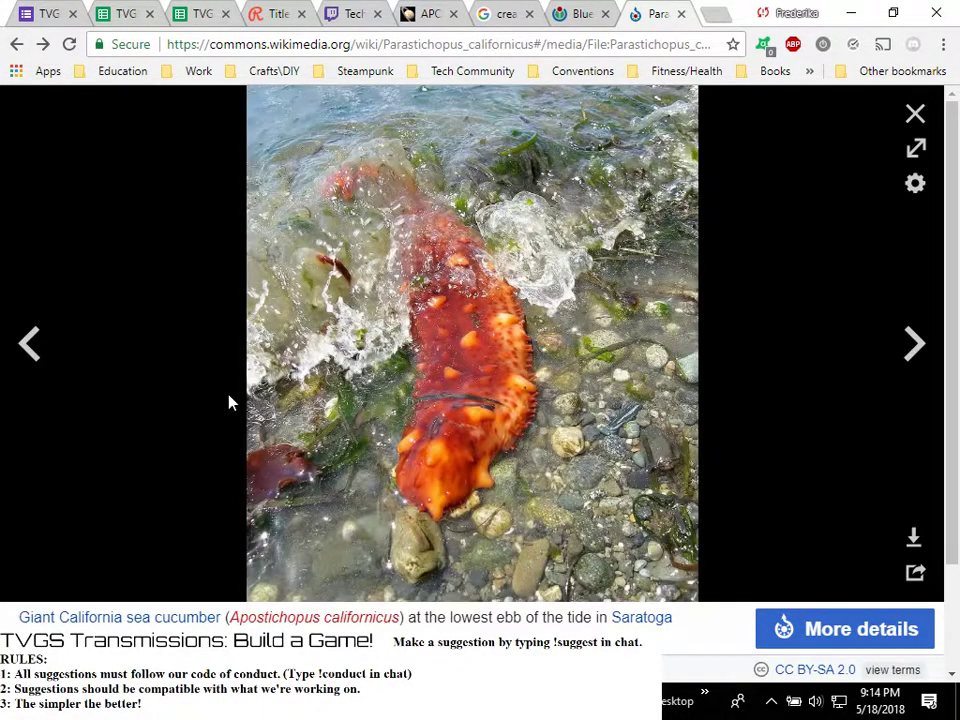
scroll(155, 296, "down", 1)
left_click(182, 533)
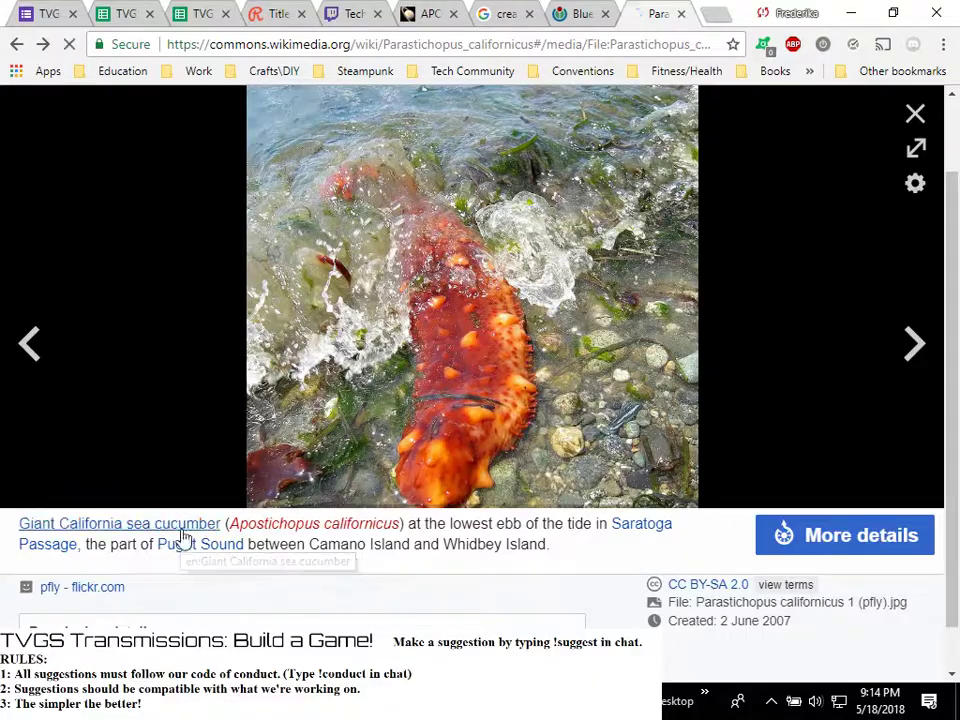
scroll(585, 313, "down", 2)
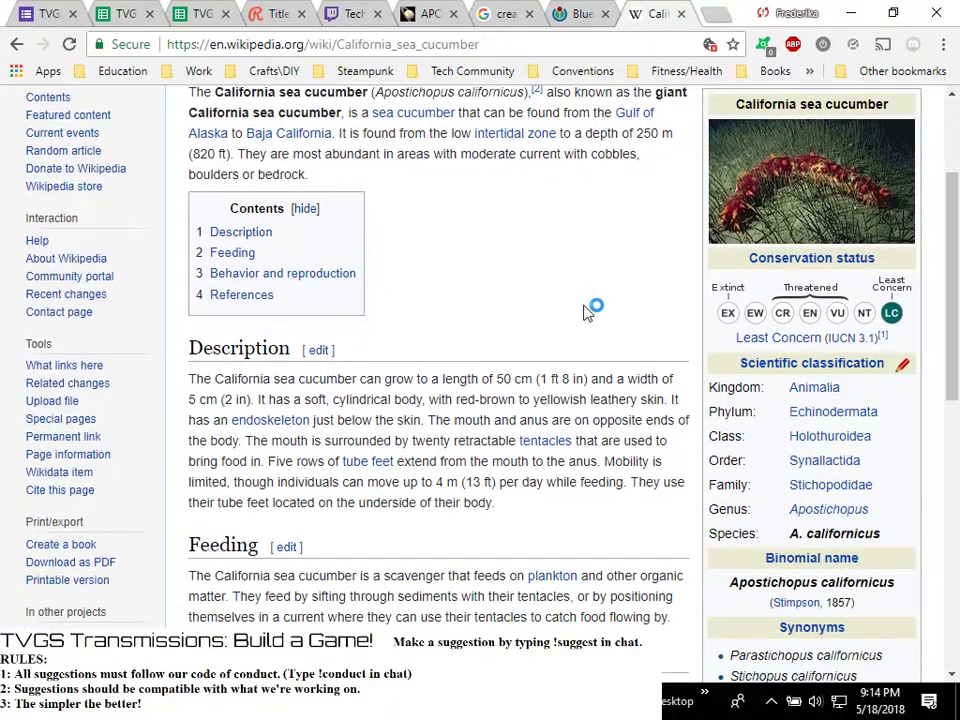
scroll(600, 310, "down", 7)
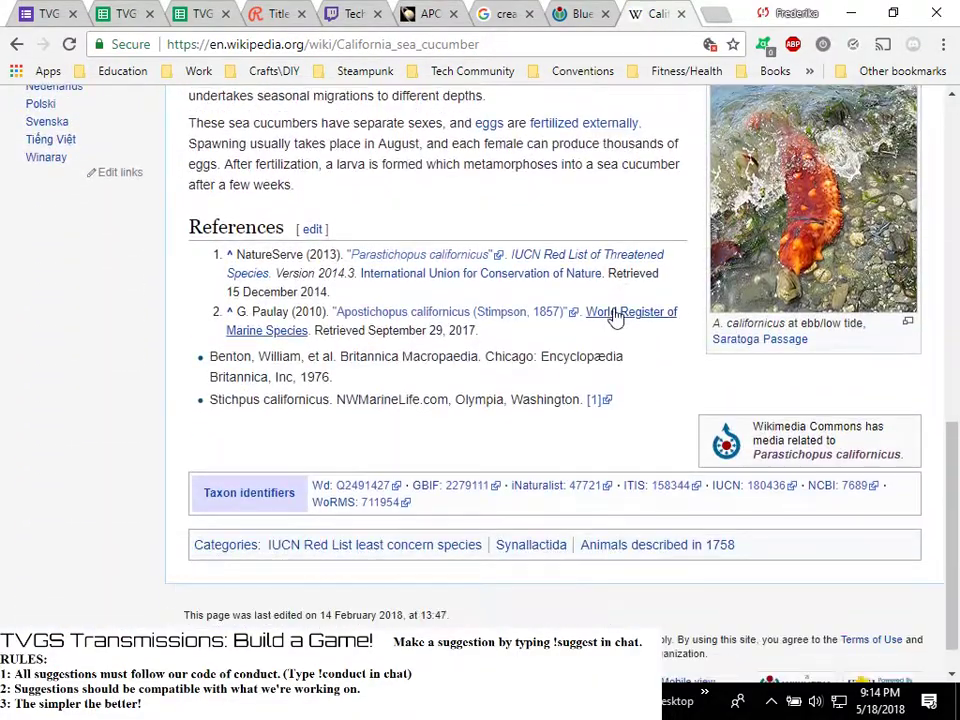
scroll(617, 317, "up", 10)
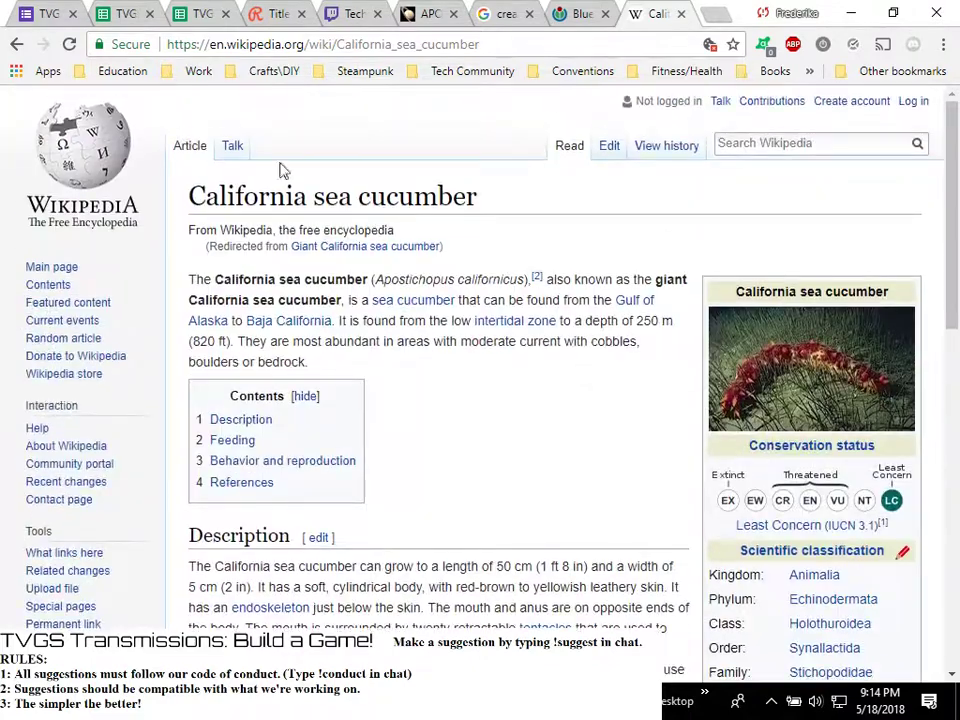
left_click(15, 44)
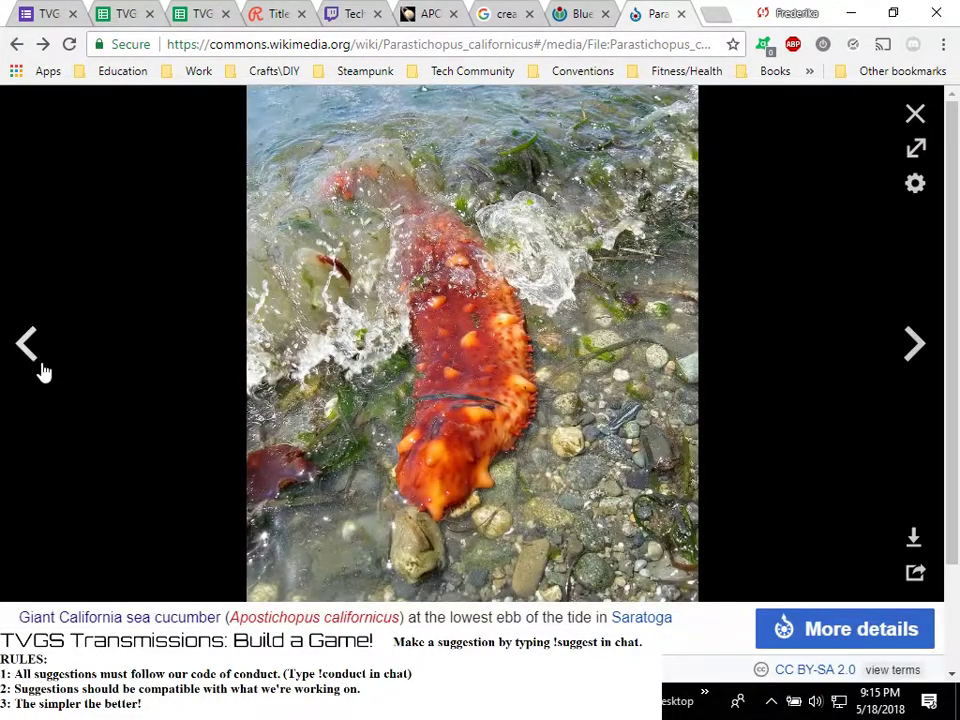
Compare the three enlarged Parastichopus californicus photos again, and close the viewer to return to the gallery page
left_click(42, 371)
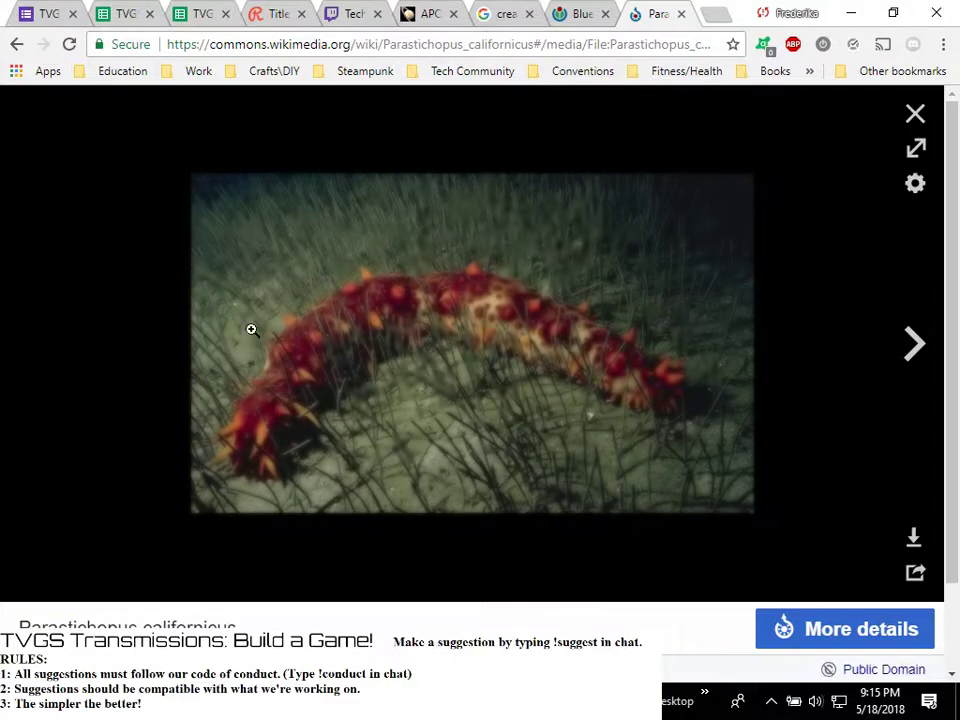
left_click(915, 352)
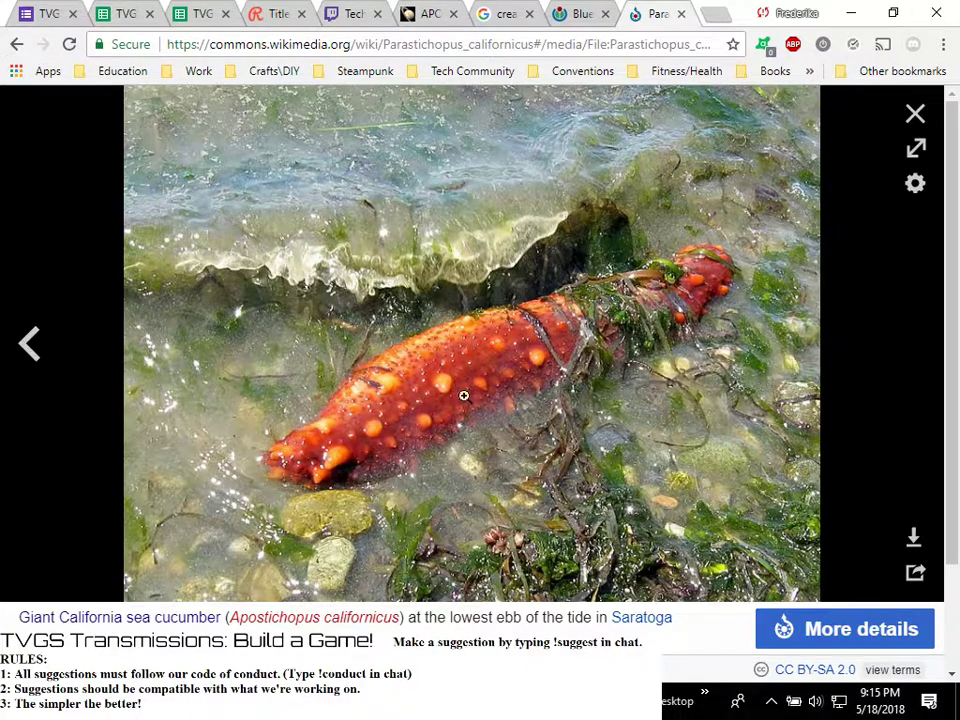
left_click(33, 344)
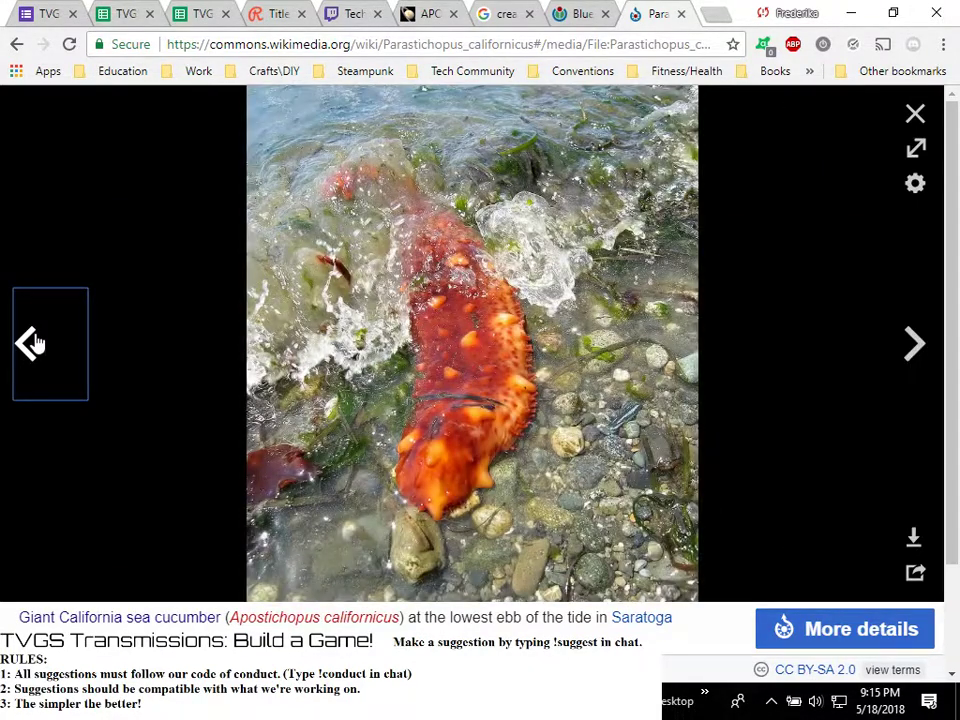
left_click(33, 344)
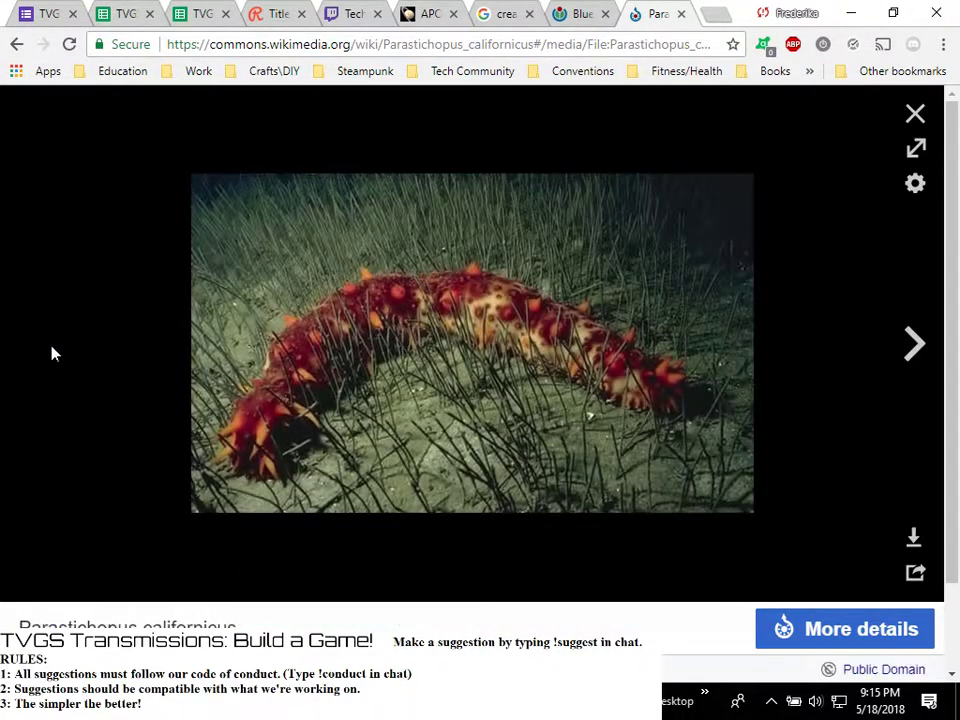
left_click(916, 115)
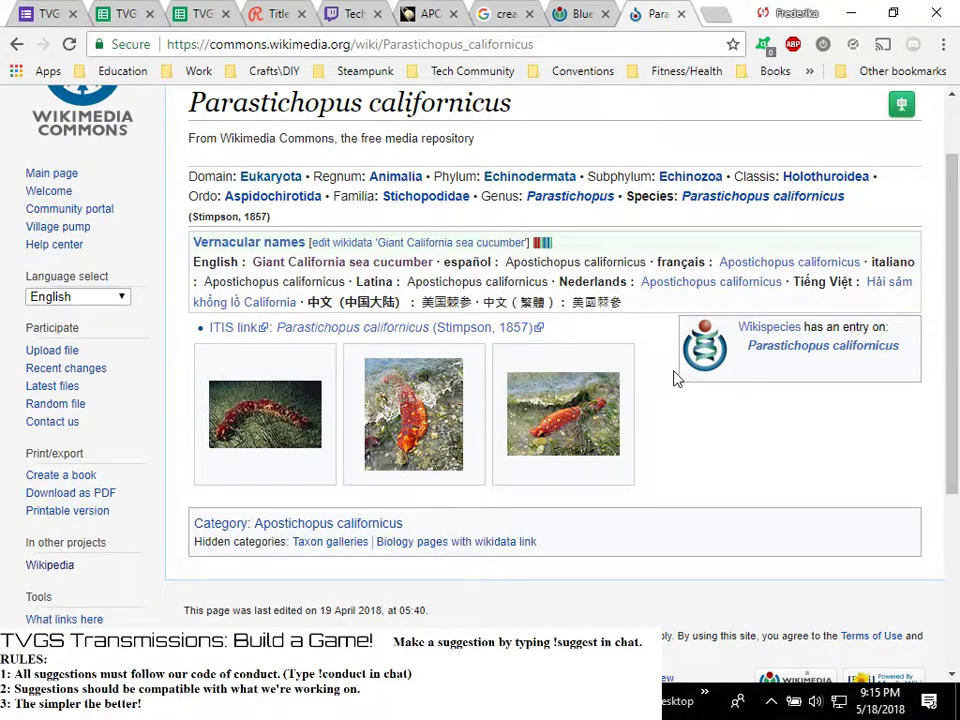
Open the French Wikipedia article linked in the gallery's vernacular names, and return to the Parastichopus californicus gallery
scroll(610, 338, "up", 1)
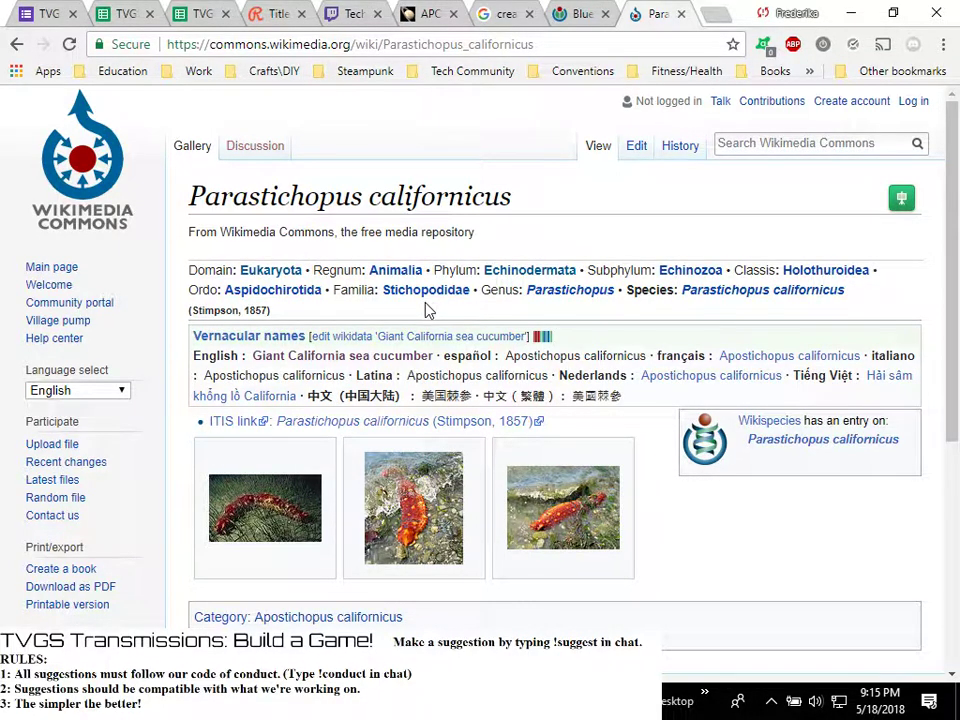
scroll(520, 350, "down", 1)
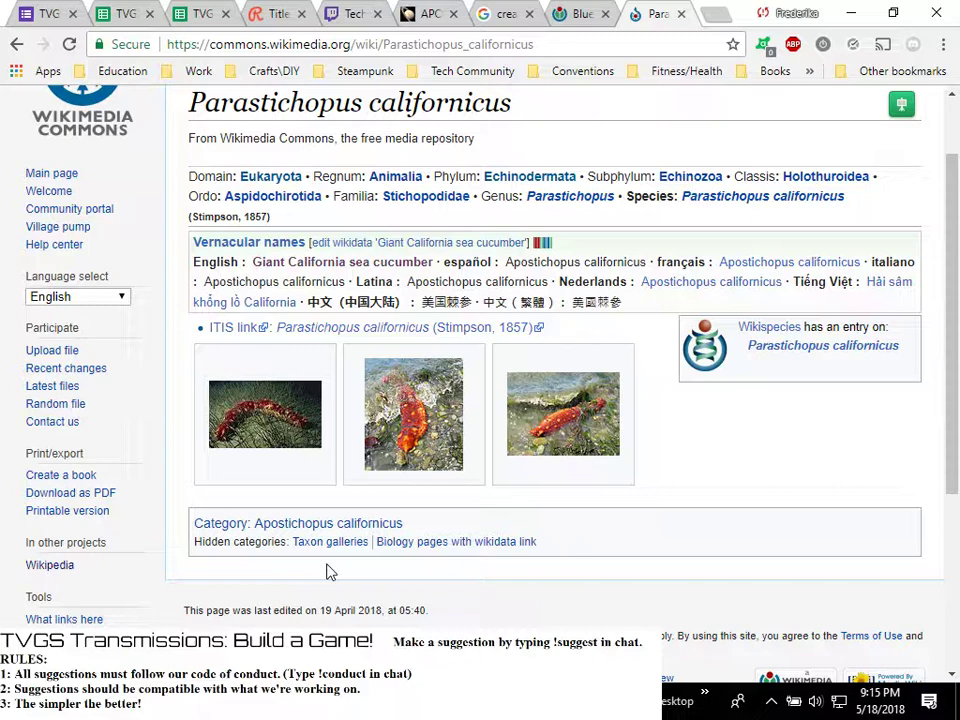
left_click(782, 262)
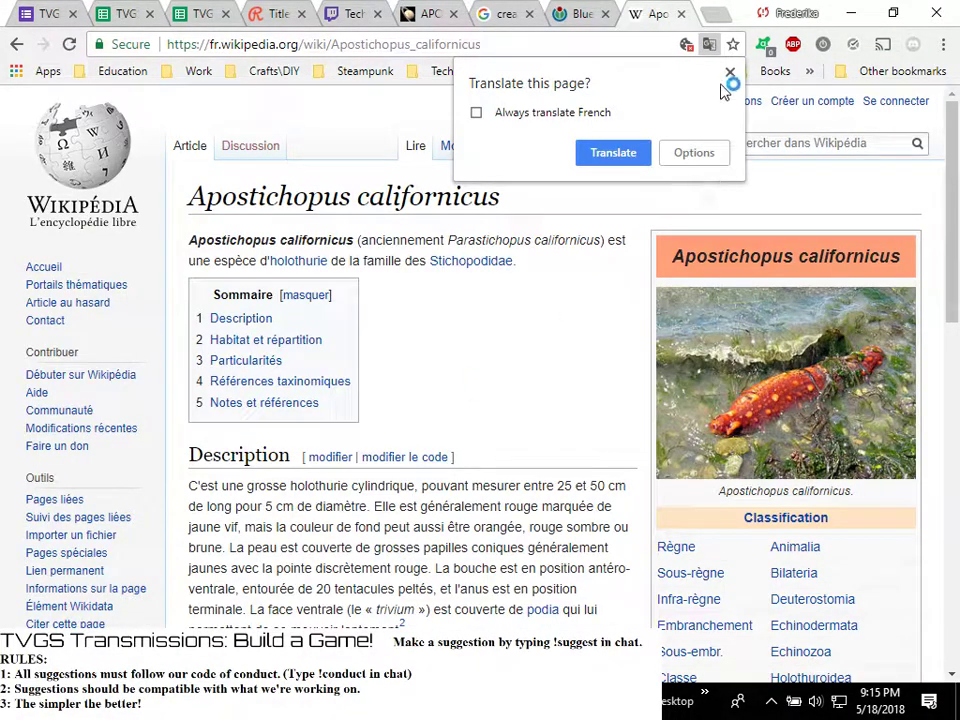
left_click(16, 44)
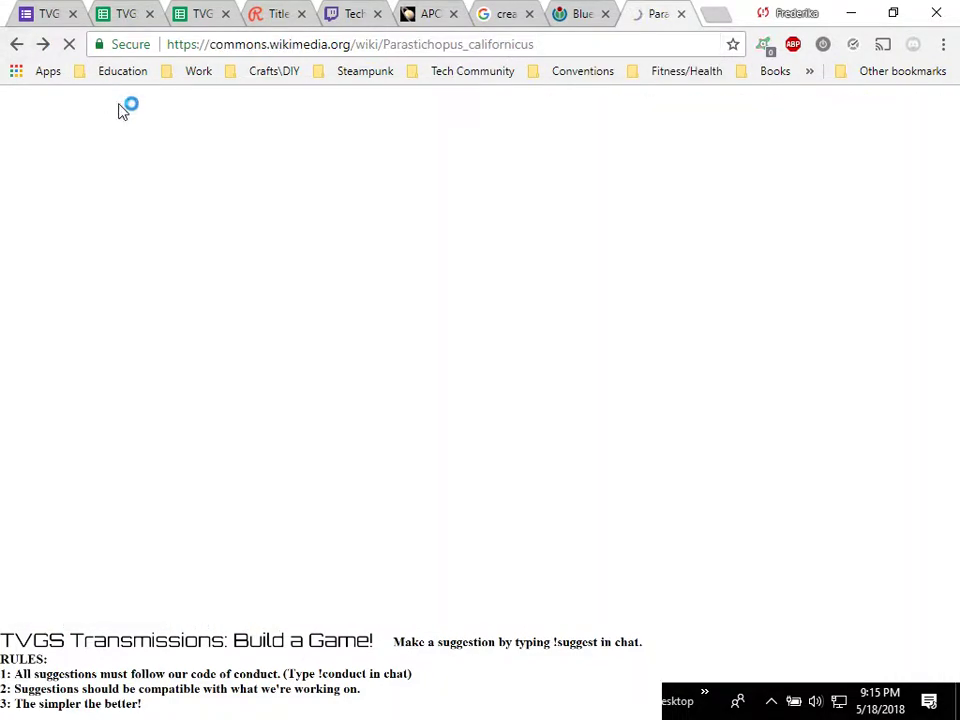
scroll(647, 409, "up", 1)
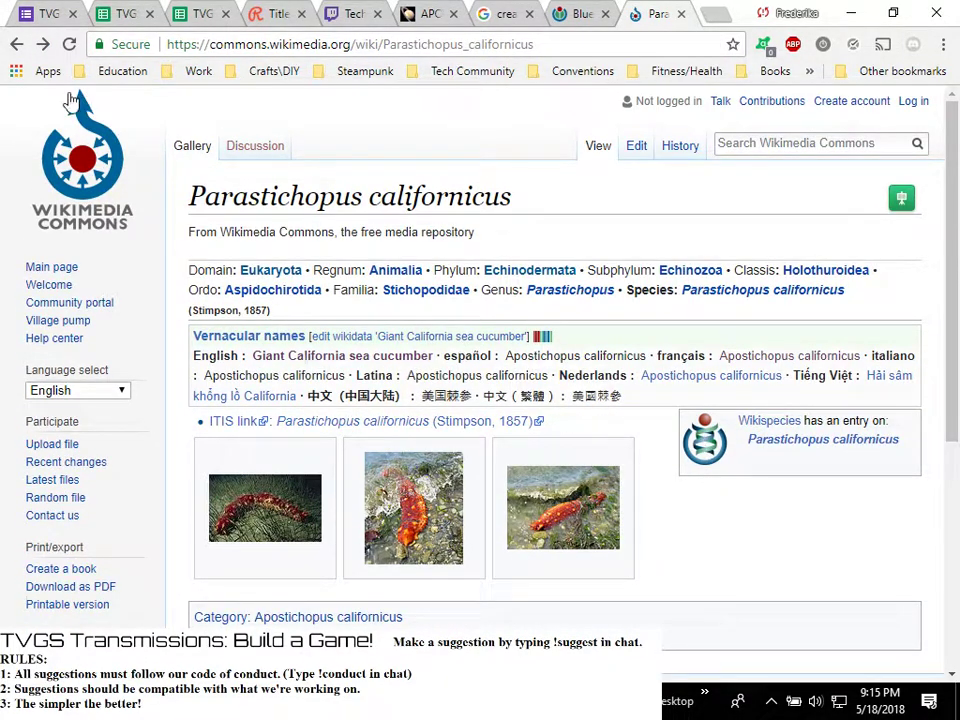
Go back through the viewed photos and the Parastichopus californicus.jpg file page to the sea cucumber search results
left_click(16, 44)
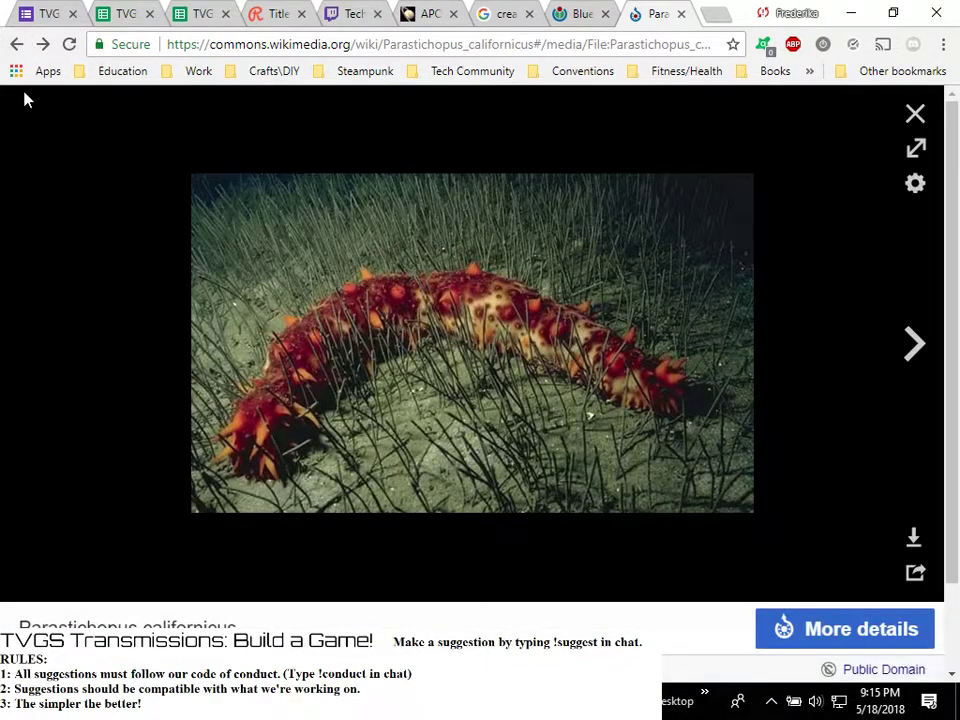
left_click(16, 44)
left_click(16, 44)
left_click(16, 44)
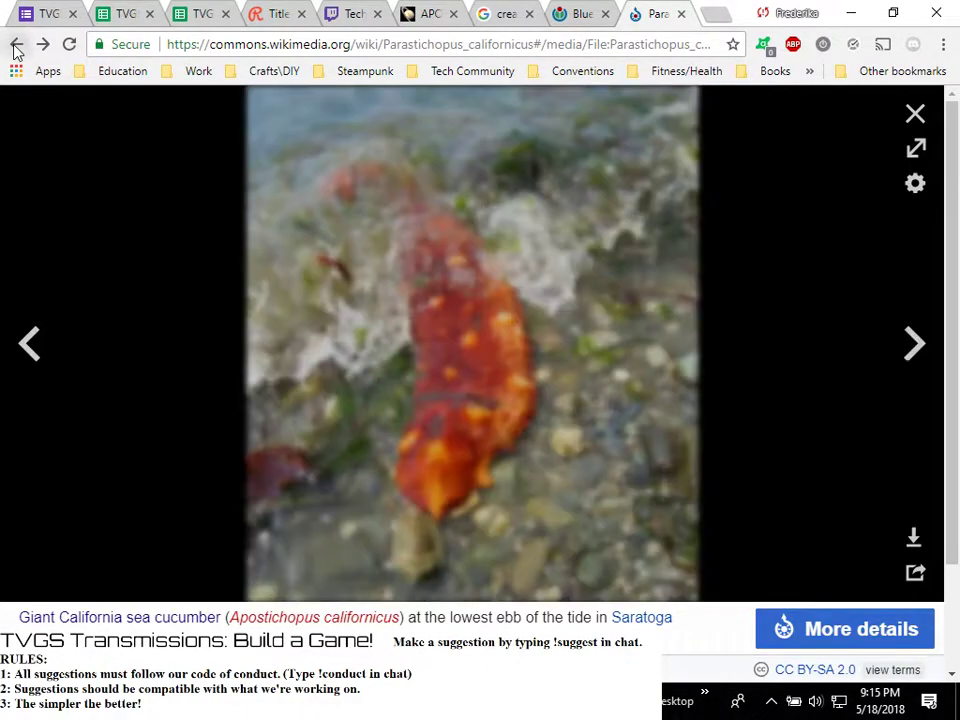
left_click(16, 44)
left_click(16, 44)
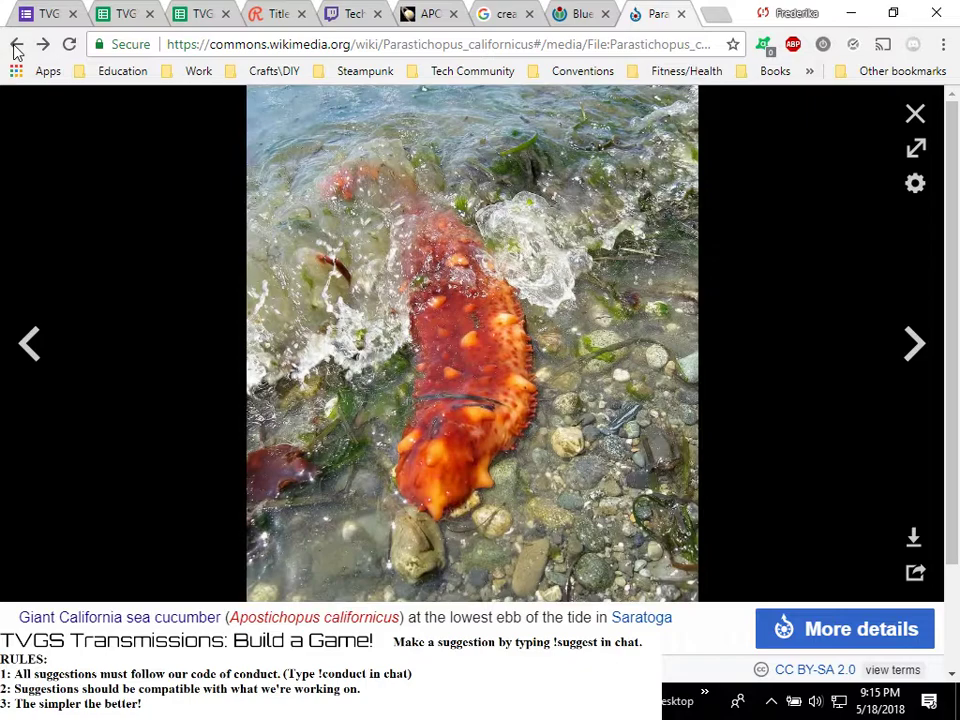
left_click(43, 44)
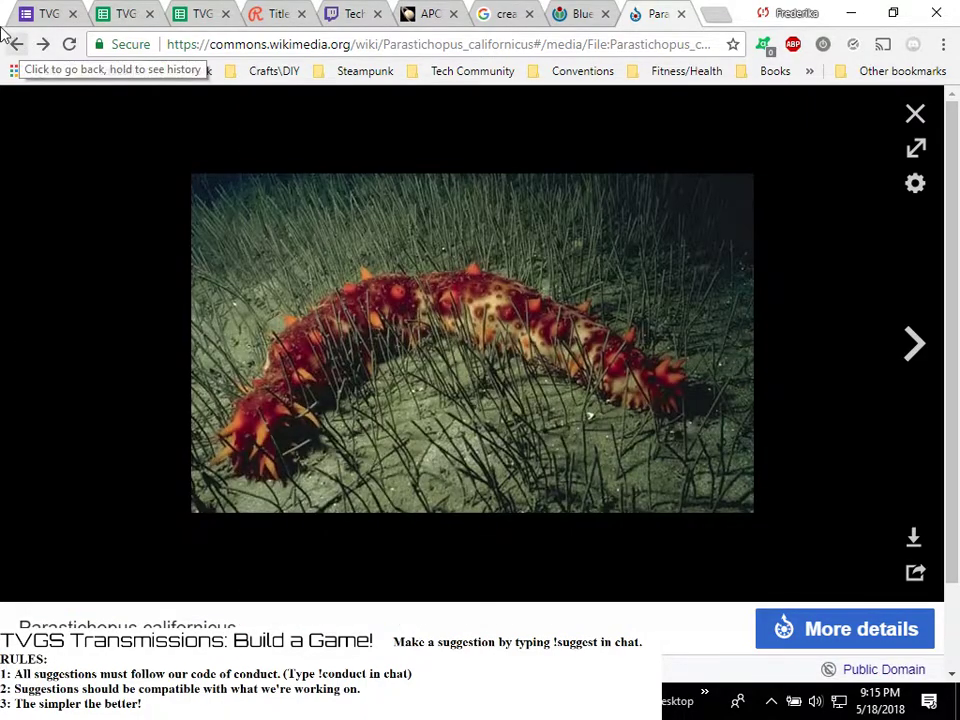
left_click(16, 44)
left_click(16, 44)
left_click(16, 44)
left_click(16, 44)
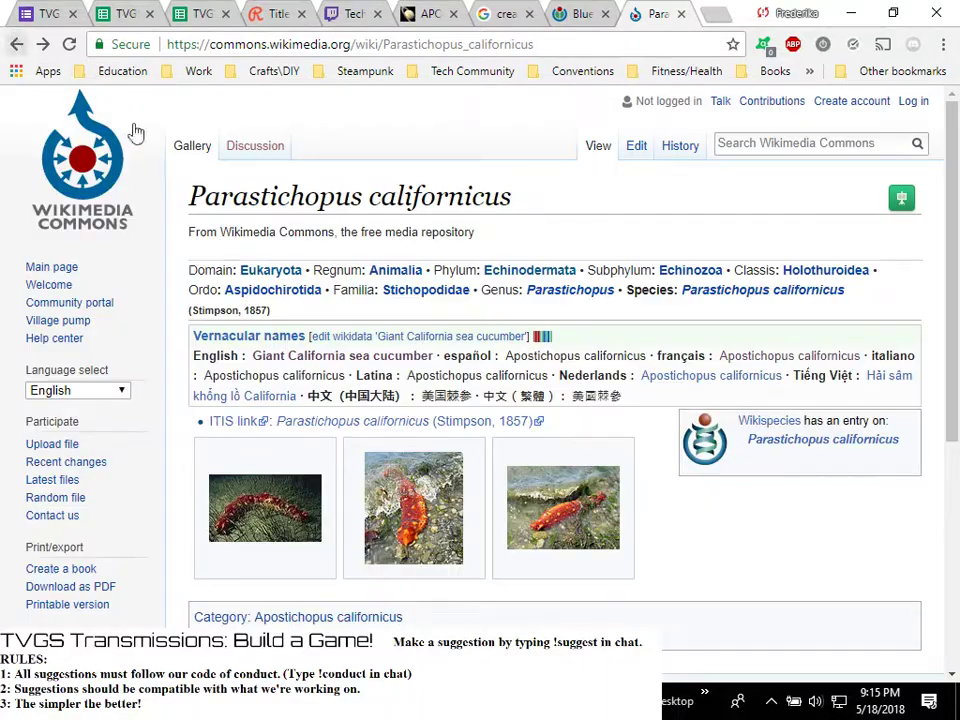
left_click(16, 44)
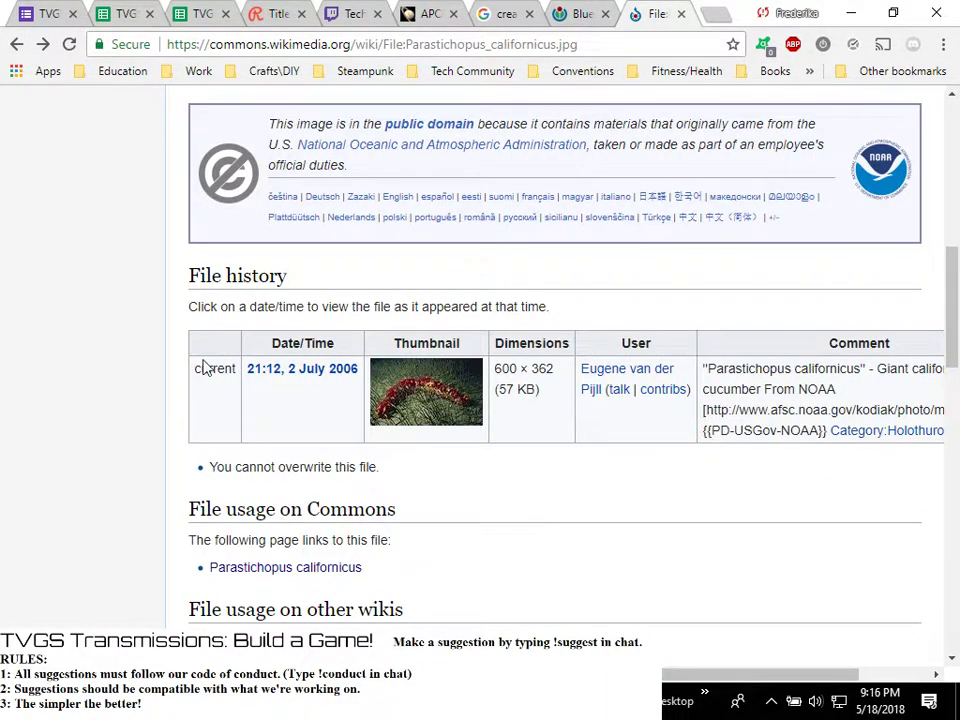
scroll(212, 302, "up", 5)
scroll(220, 259, "up", 5)
left_click(16, 44)
Load the next 20 sea cucumber search results
scroll(816, 420, "down", 3)
scroll(784, 424, "down", 2)
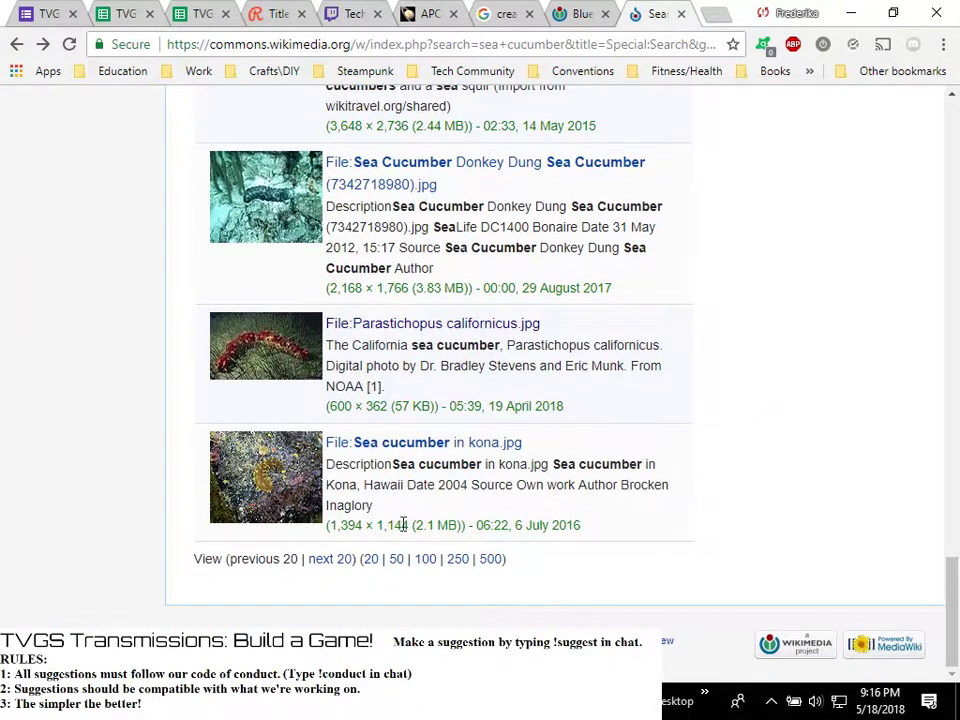
left_click(330, 560)
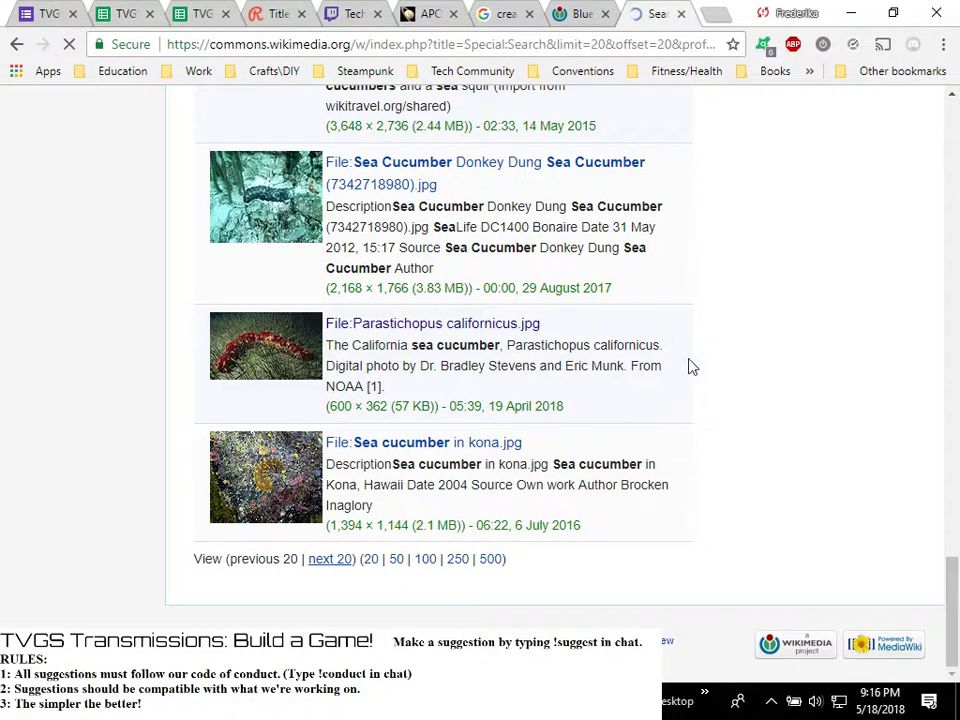
Open the file page of Sea cucumber in Rhodes aquarium.jpg to view the photo, and return to the search results
scroll(657, 390, "down", 4)
scroll(745, 347, "down", 1)
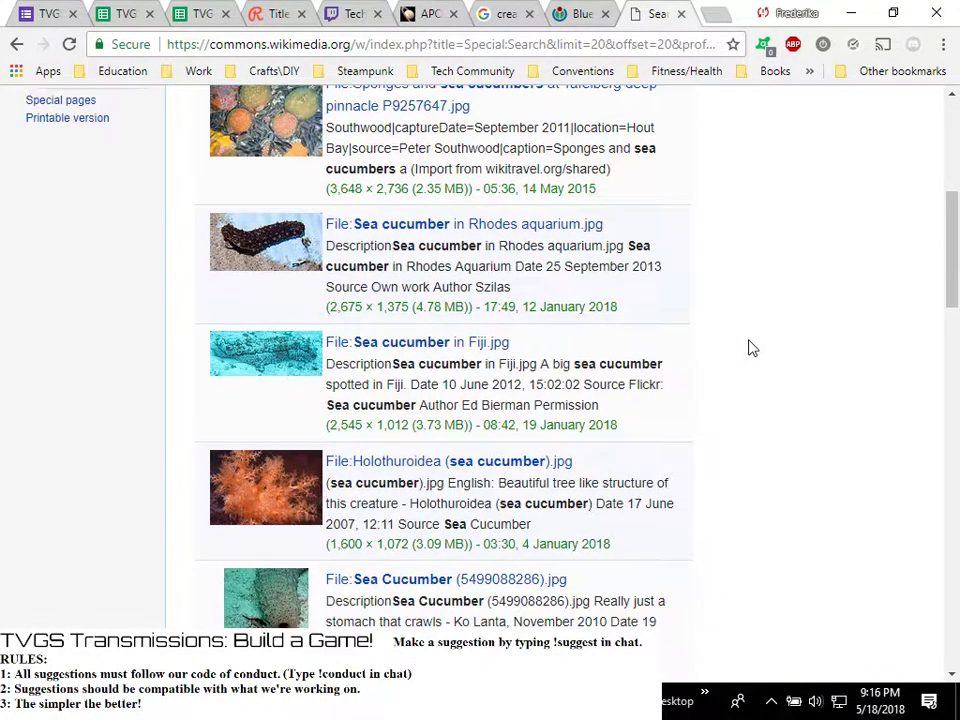
scroll(650, 300, "down", 1)
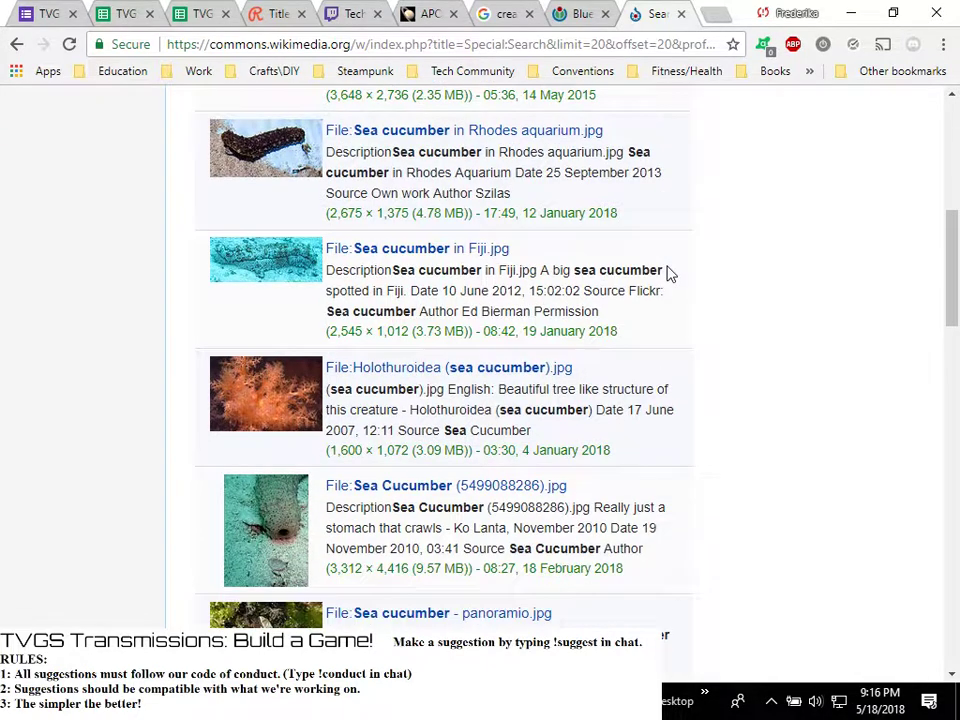
left_click(458, 132)
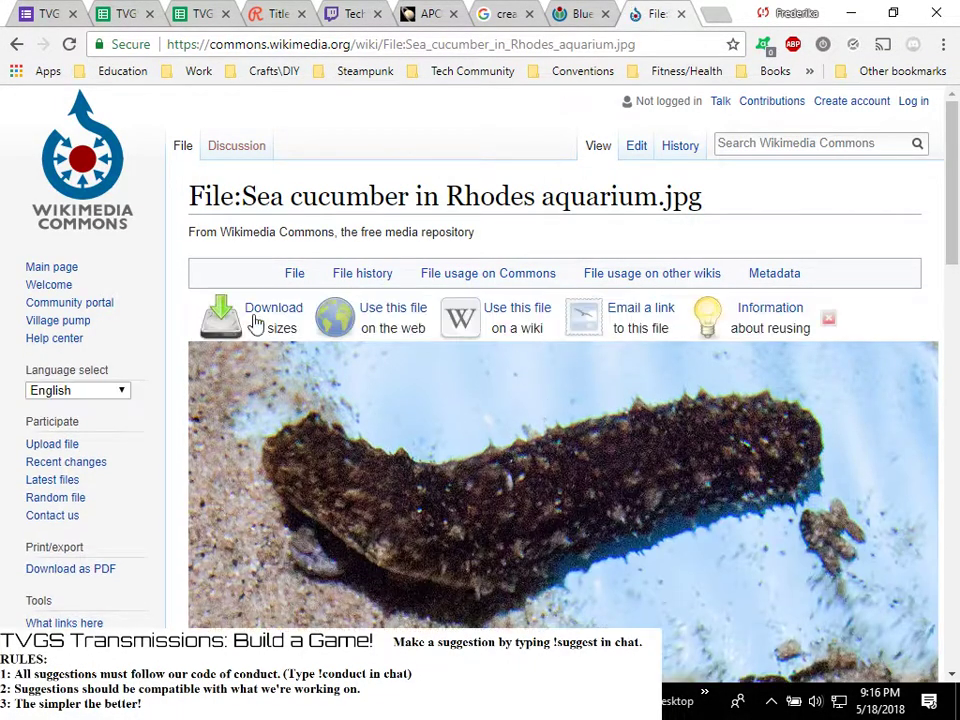
left_click(16, 44)
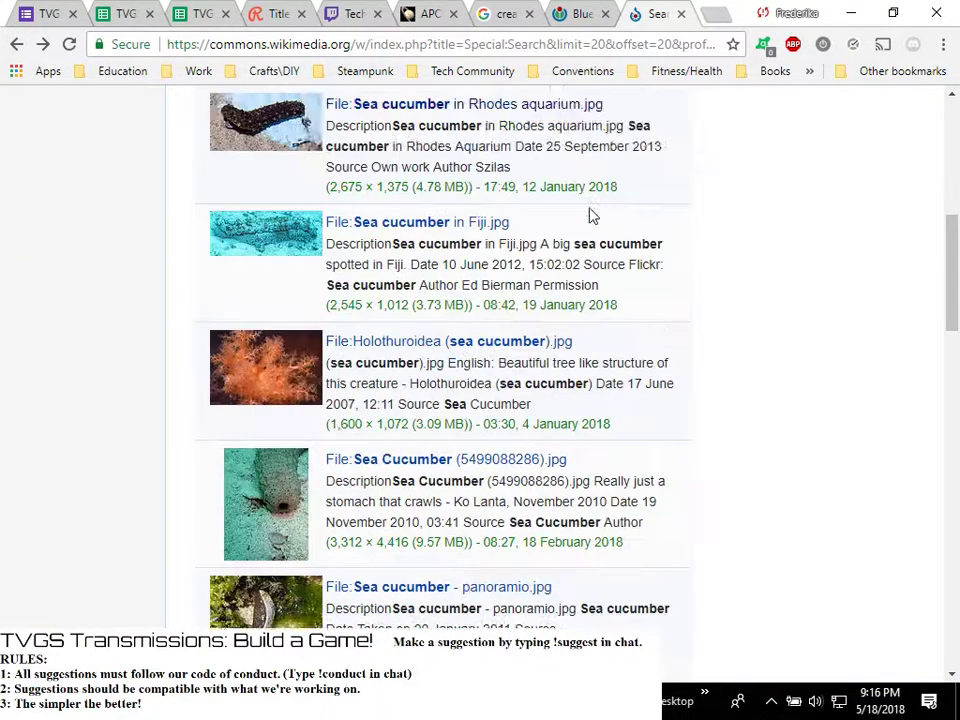
Examine the remaining sea cucumber results on this page for a distinctive photo of the animal
scroll(686, 240, "down", 4)
scroll(785, 232, "down", 4)
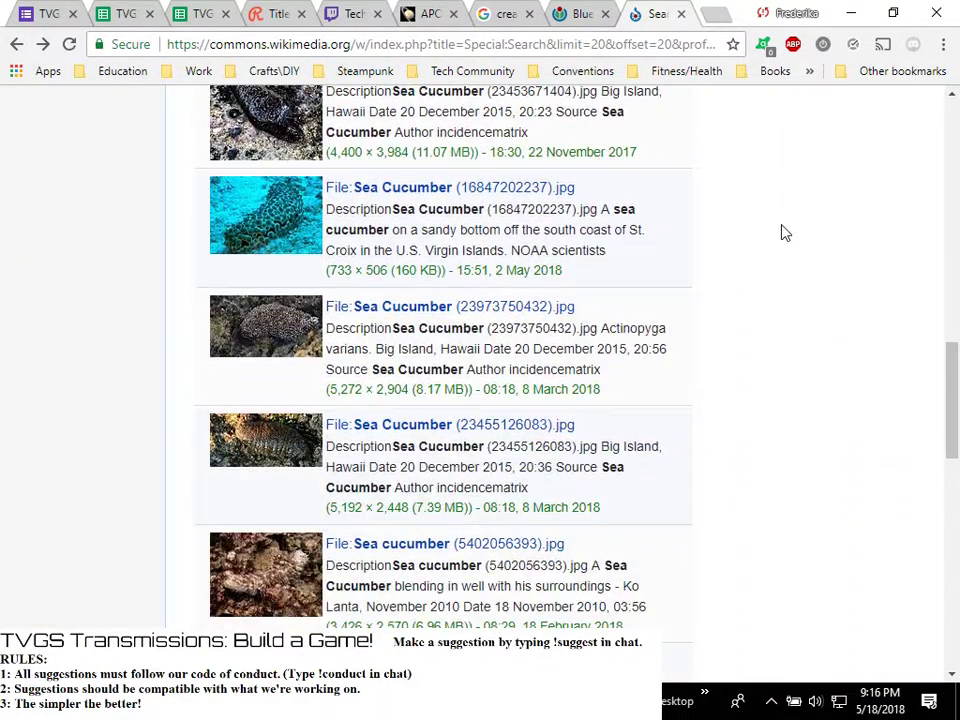
scroll(781, 233, "down", 1)
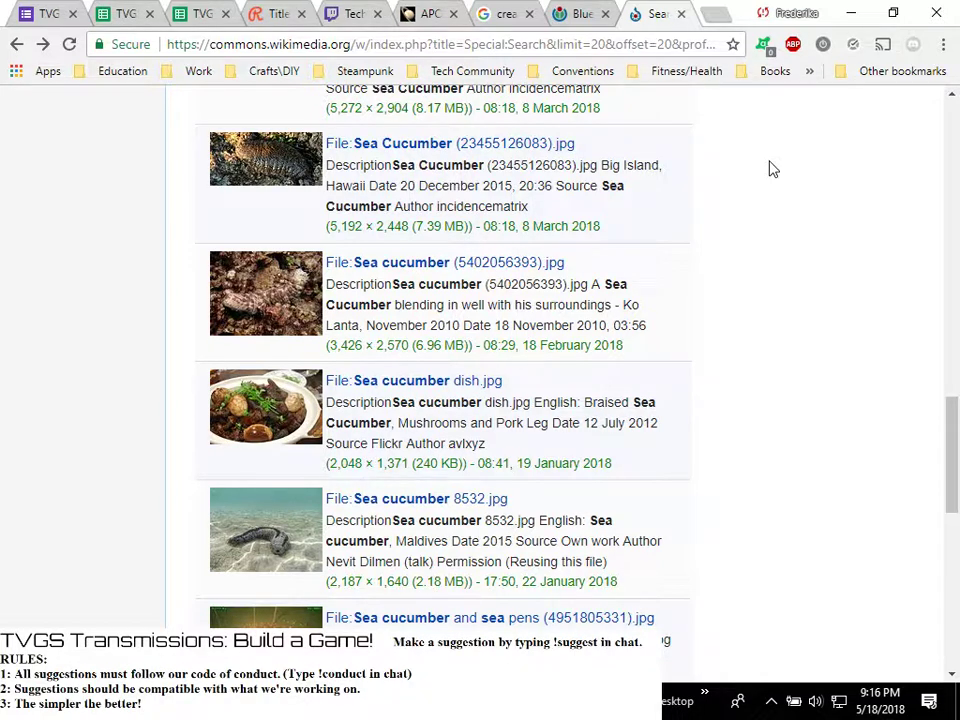
scroll(780, 220, "down", 4)
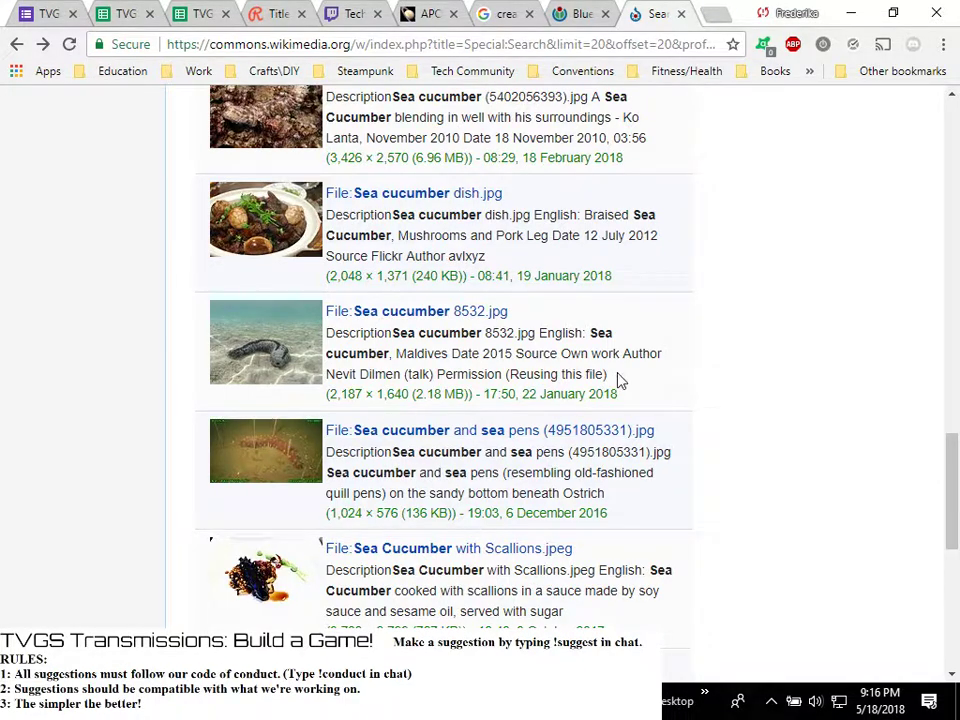
scroll(730, 321, "down", 4)
scroll(700, 324, "down", 4)
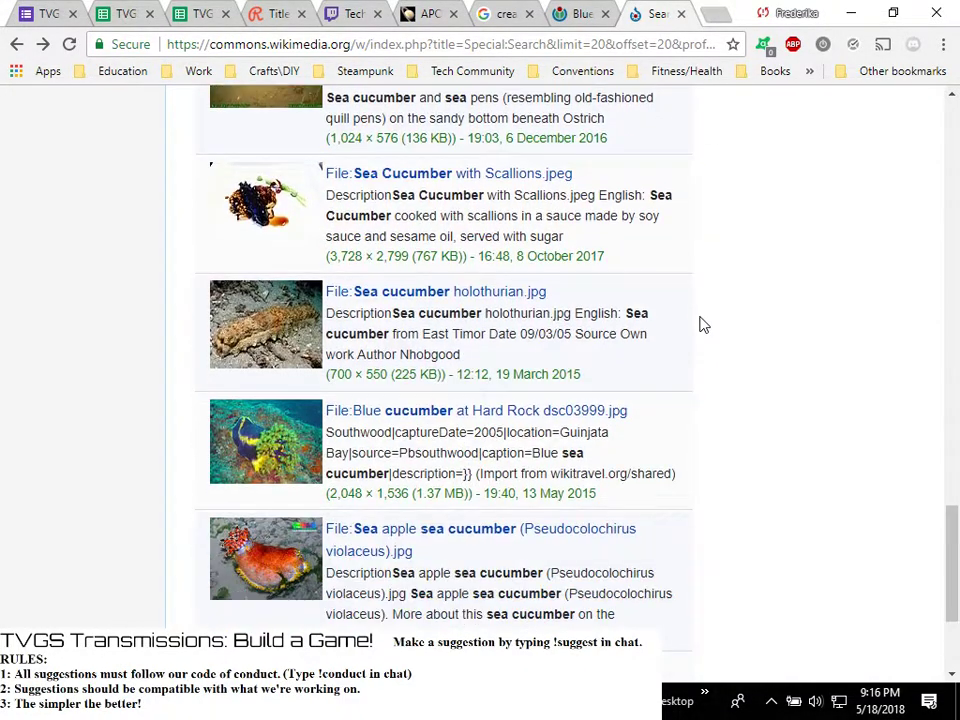
Open the file page of Sea apple sea cucumber (Pseudocolochirus violaceus).jpg and review its photo, resolution and description
left_click(421, 445)
scroll(700, 470, "down", 1)
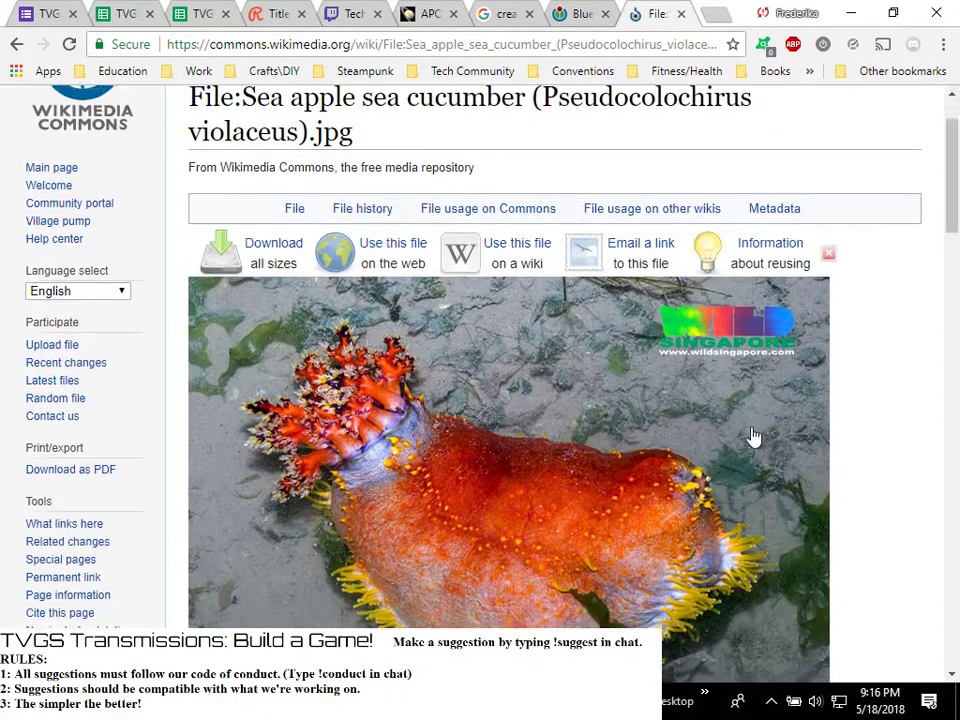
scroll(754, 436, "down", 1)
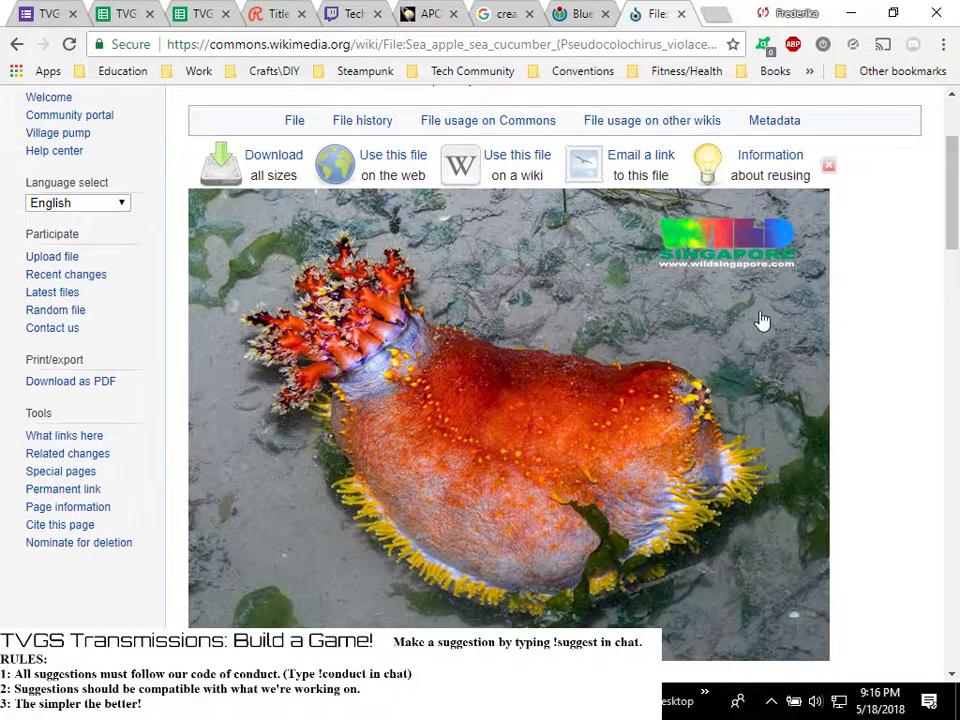
scroll(632, 317, "down", 5)
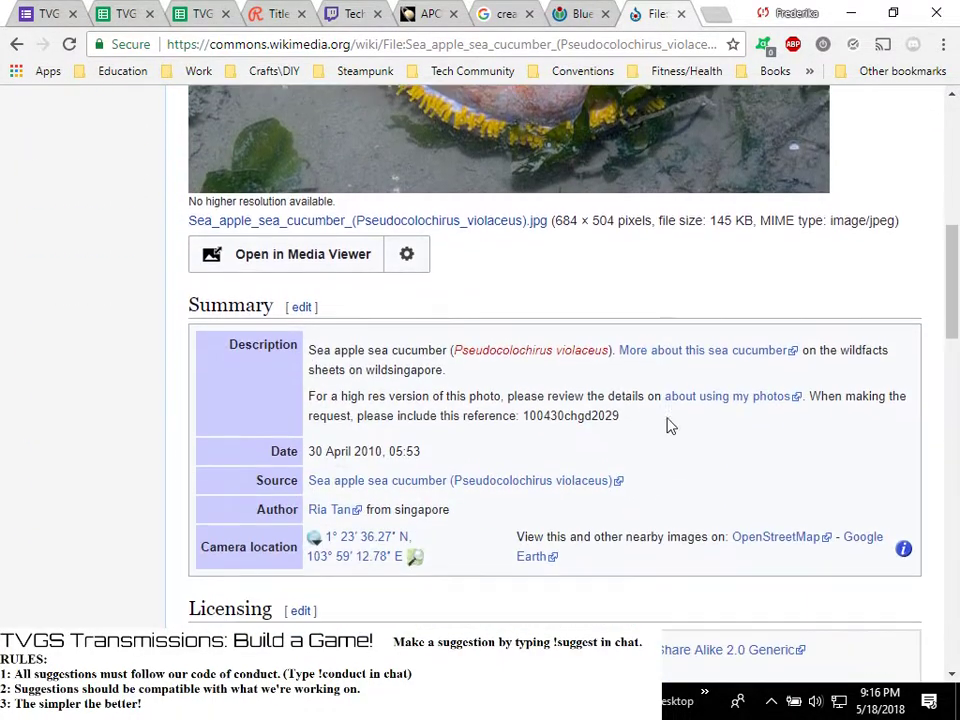
Check the photo's licensing terms, then save it to the Desktop as Sea_apple_sea_cucumber_(Pseudocolochirus_violaceus).jpg
scroll(619, 446, "down", 4)
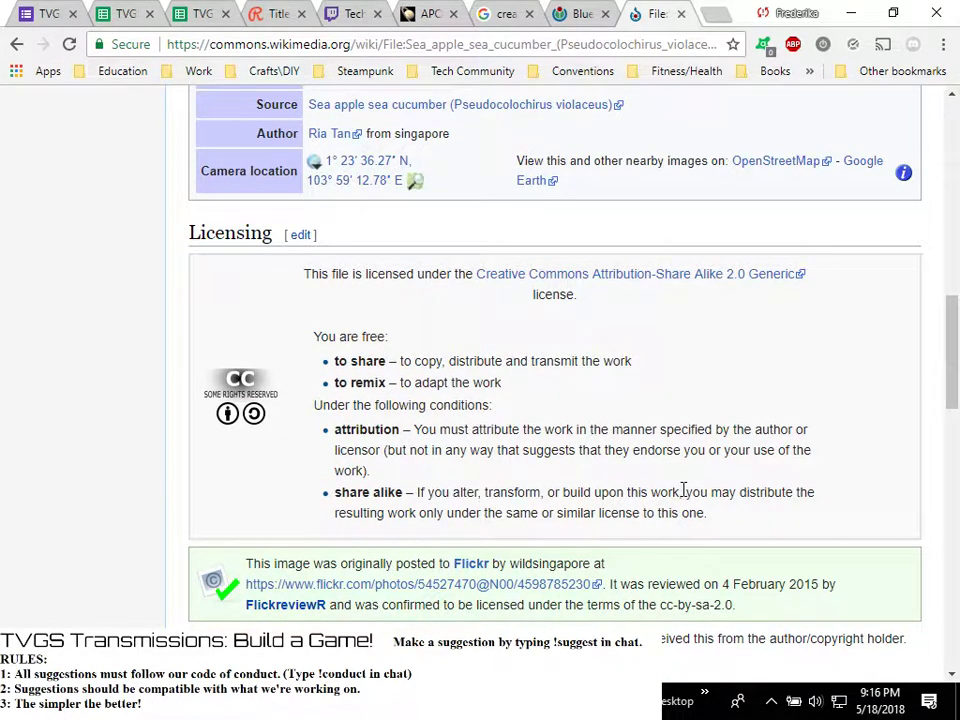
scroll(617, 461, "up", 10)
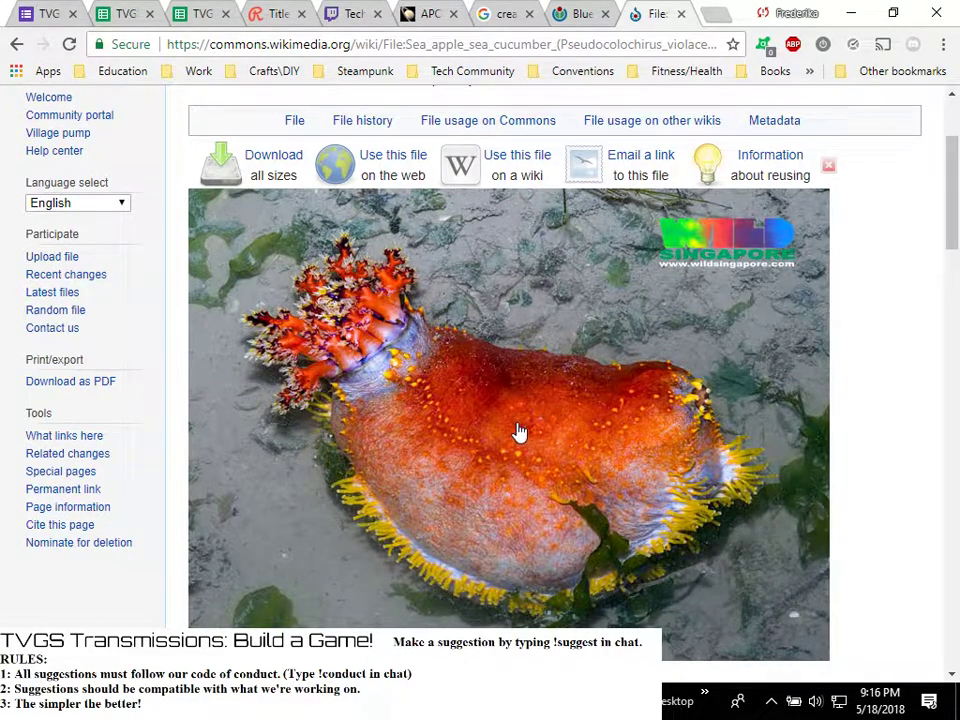
right_click(515, 427)
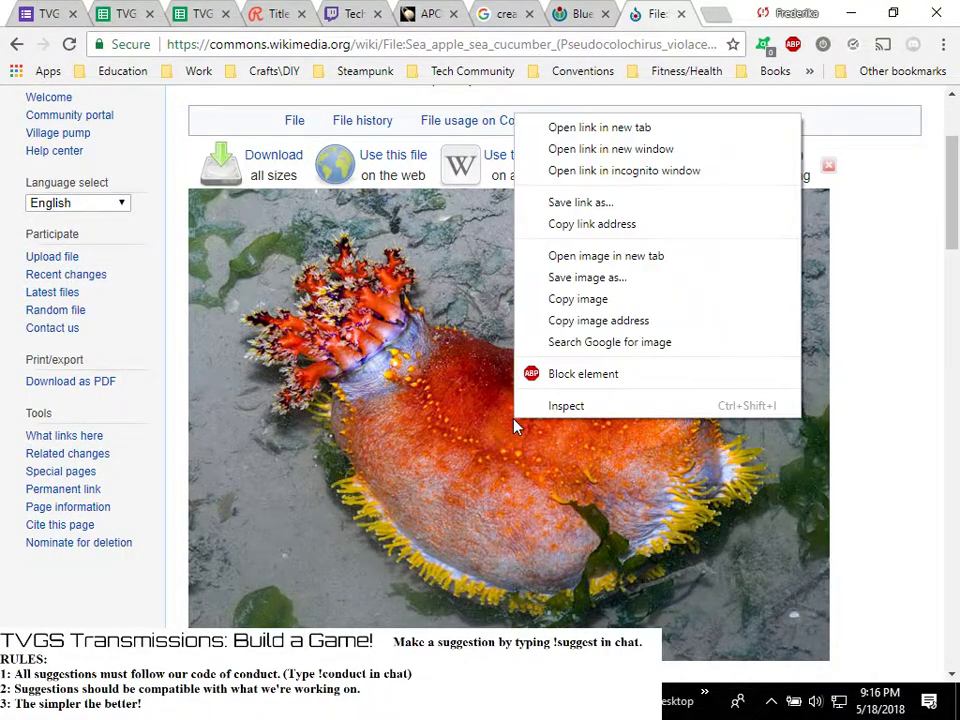
left_click(590, 279)
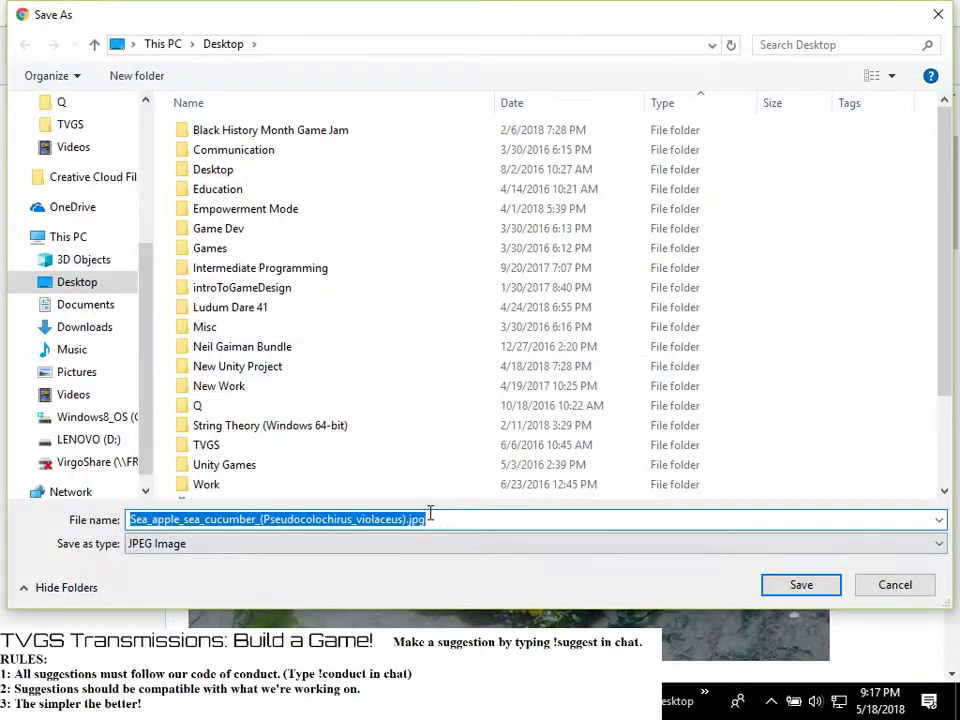
left_click(787, 589)
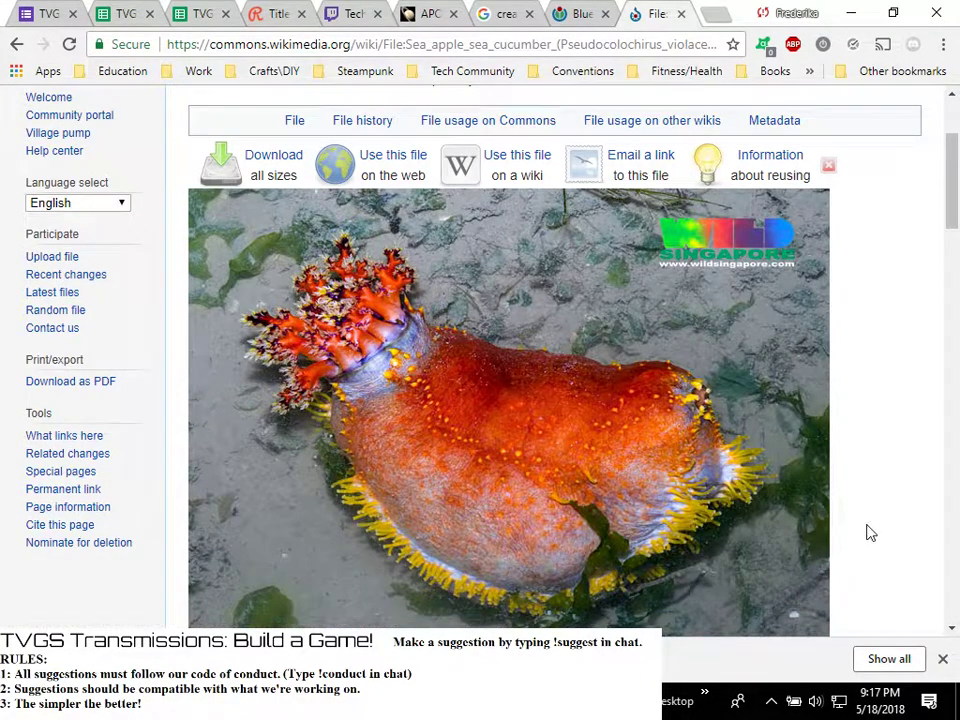
scroll(926, 596, "down", 4)
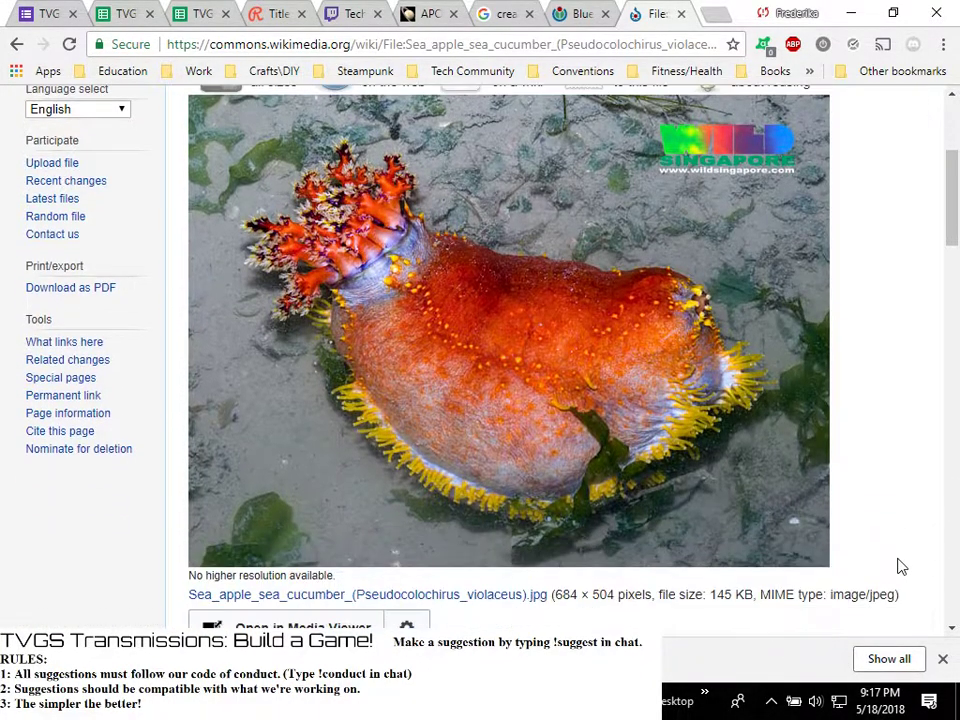
scroll(876, 540, "up", 4)
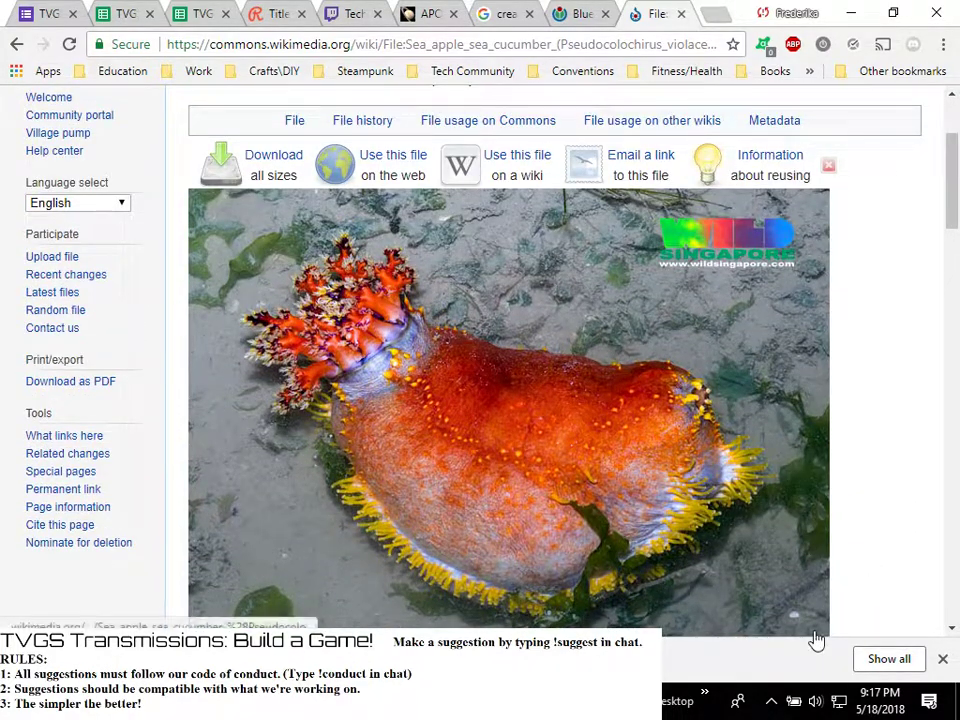
Switch to GIMP, close the blue lobster image, and open Sea_apple_sea_cucumber_(Pseudocolochirus_violaceus).jpg from the Desktop, converted to the sRGB working space
key("alt+Tab")
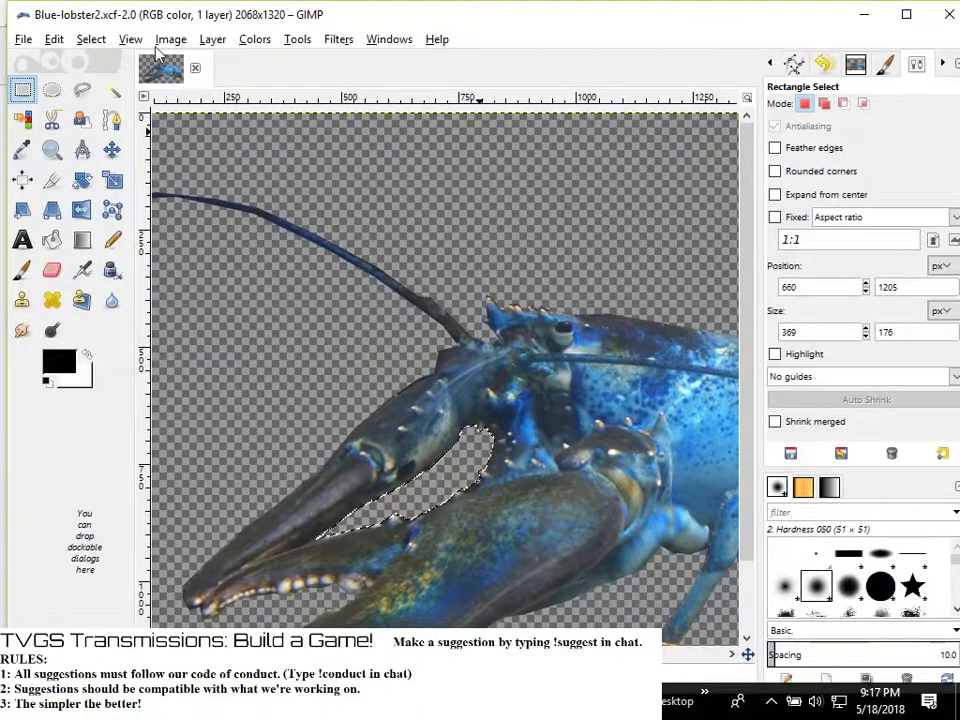
left_click(185, 70)
left_click(22, 39)
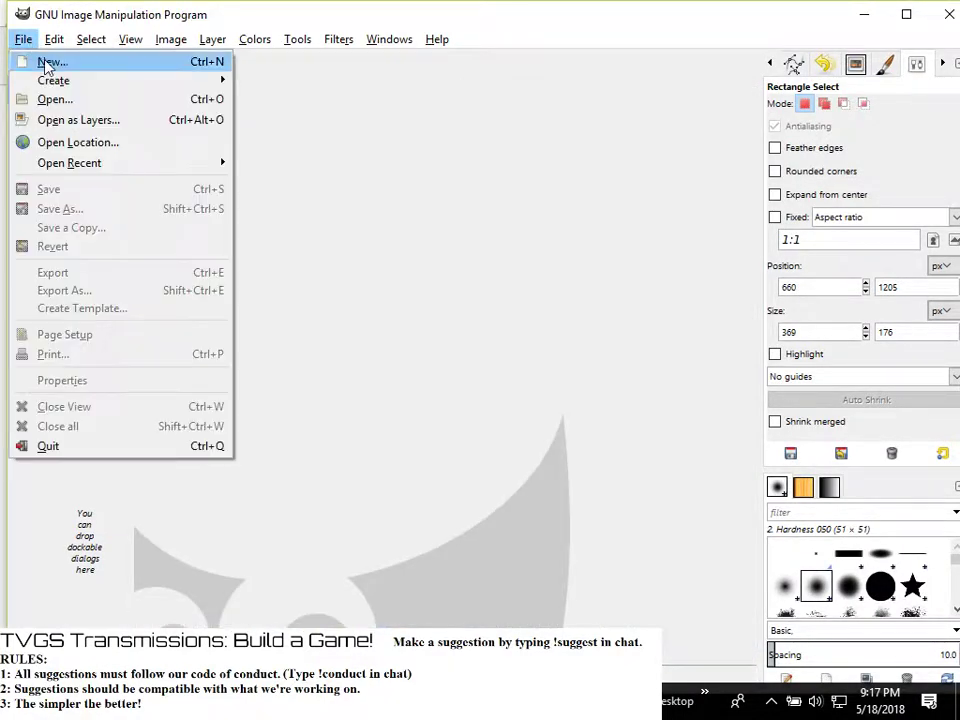
left_click(60, 99)
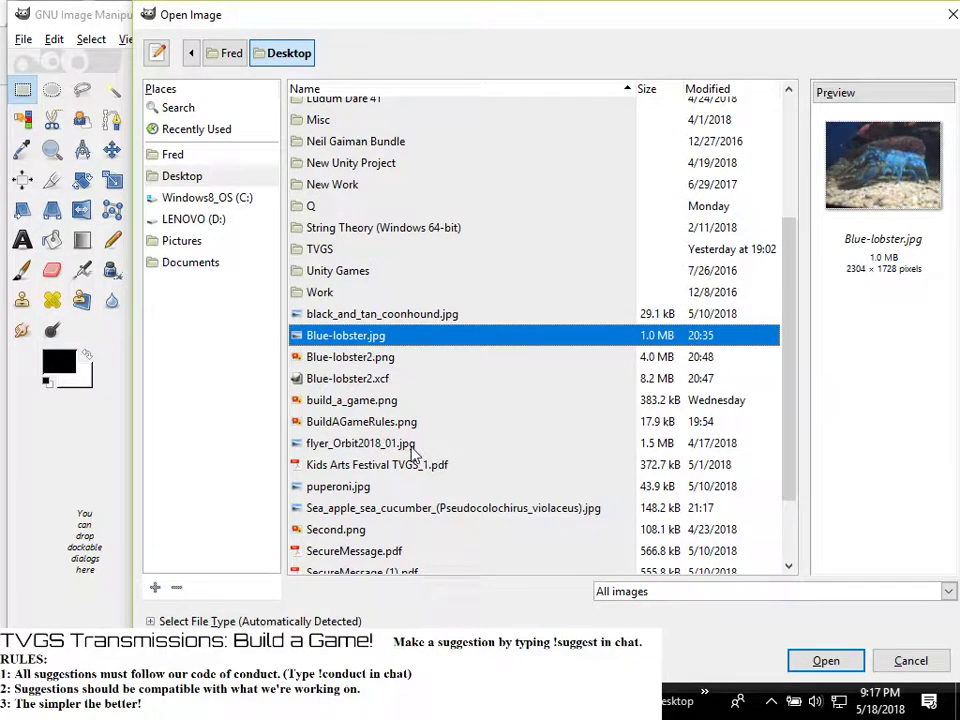
scroll(432, 487, "down", 3)
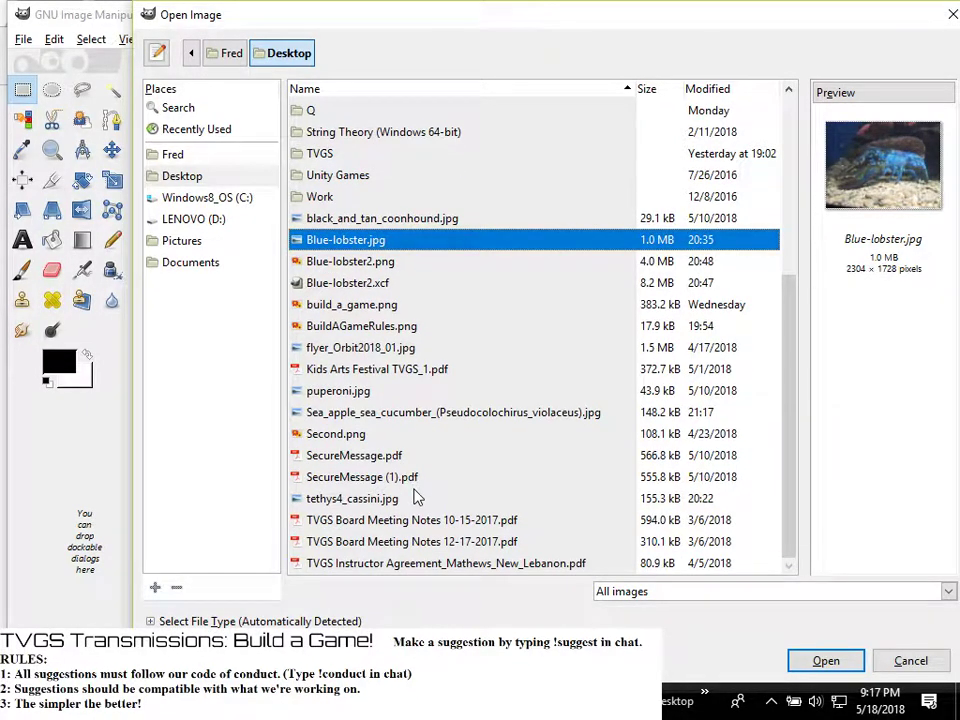
left_click(468, 412)
left_click(856, 658)
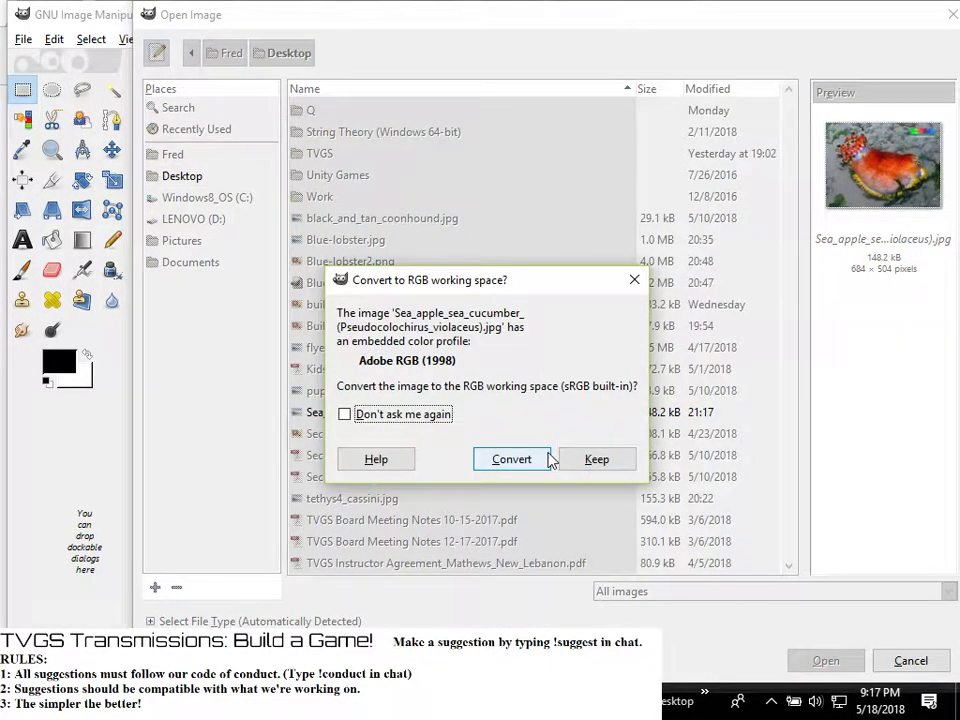
left_click(503, 458)
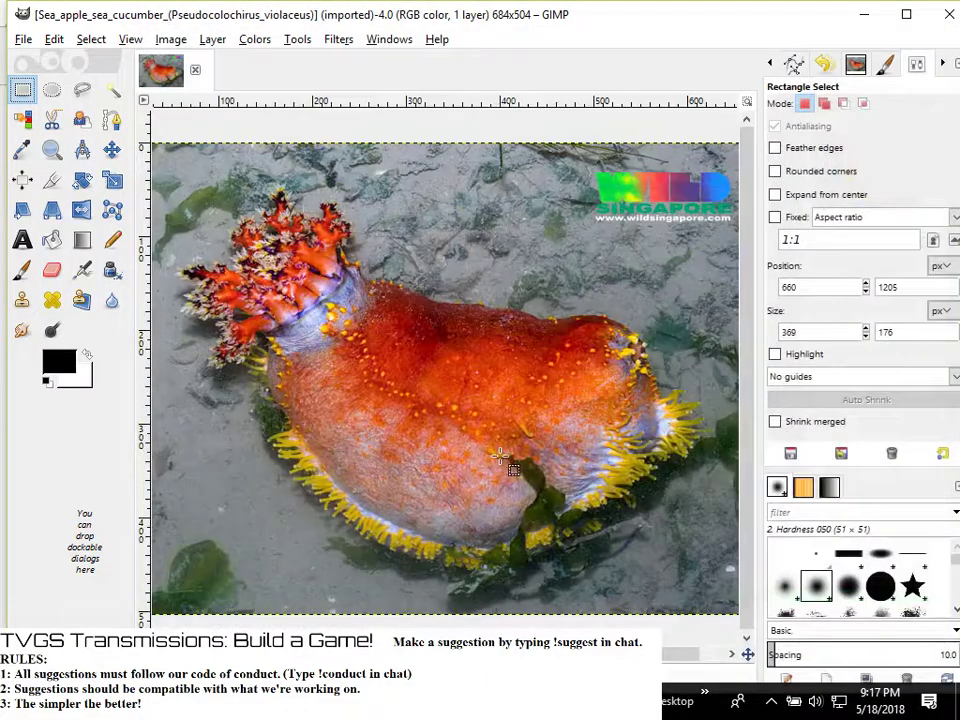
Start a Free Select outline at the middle of the sea cucumber's upper edge and trace along its back to the yellow-tipped rear hump
scroll(560, 503, "up", 2, "ctrl")
scroll(560, 503, "up", 1, "ctrl")
scroll(560, 503, "down", 1, "ctrl")
left_click(560, 503)
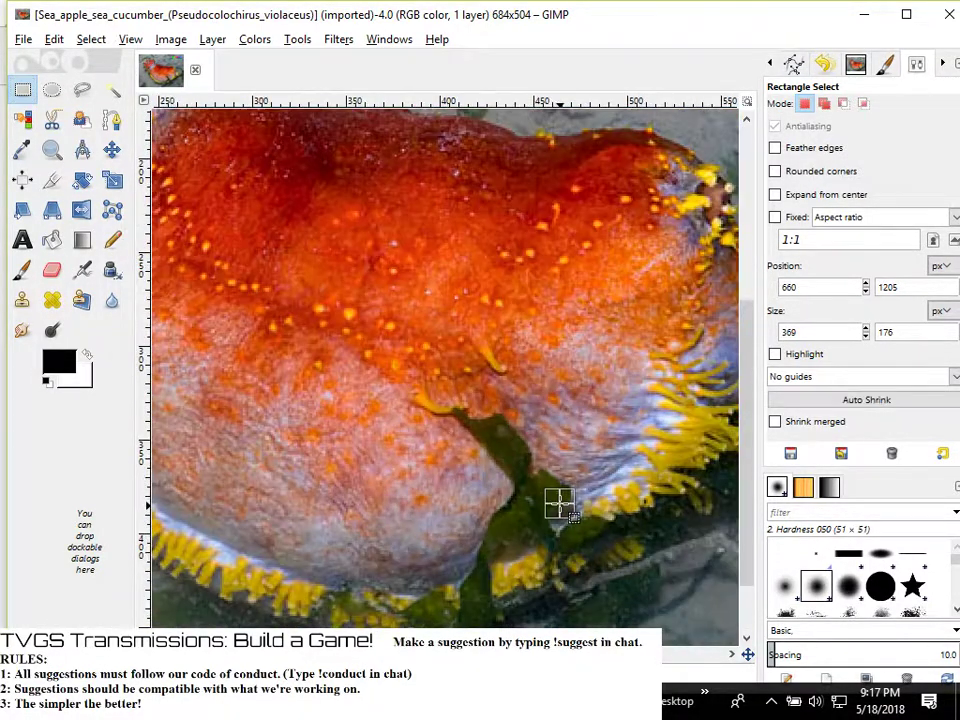
scroll(560, 503, "down", 1, "ctrl")
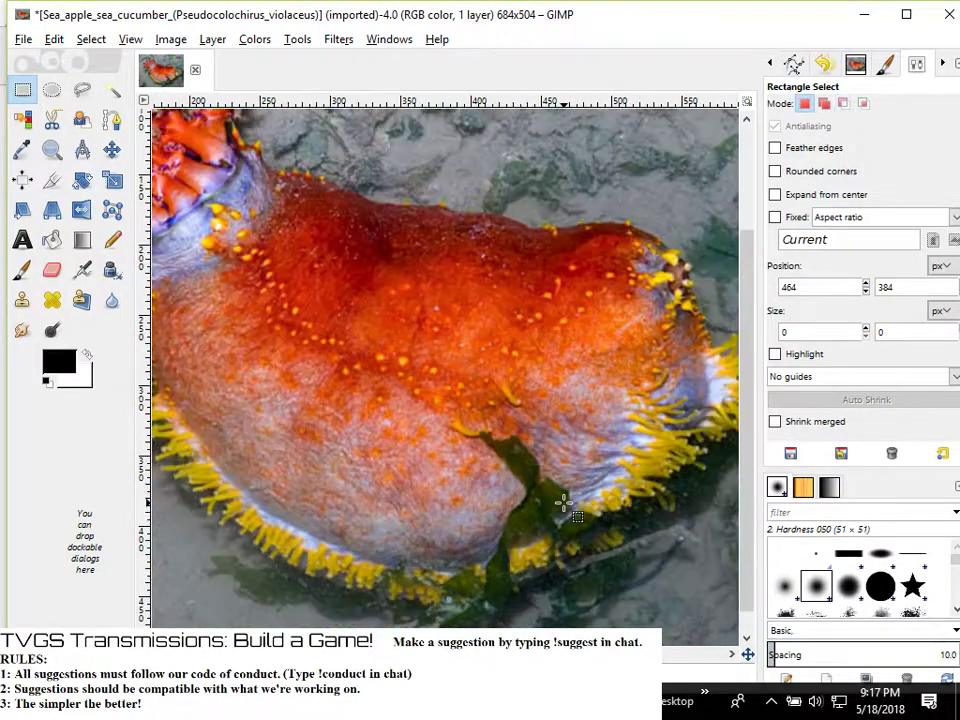
left_click(82, 90)
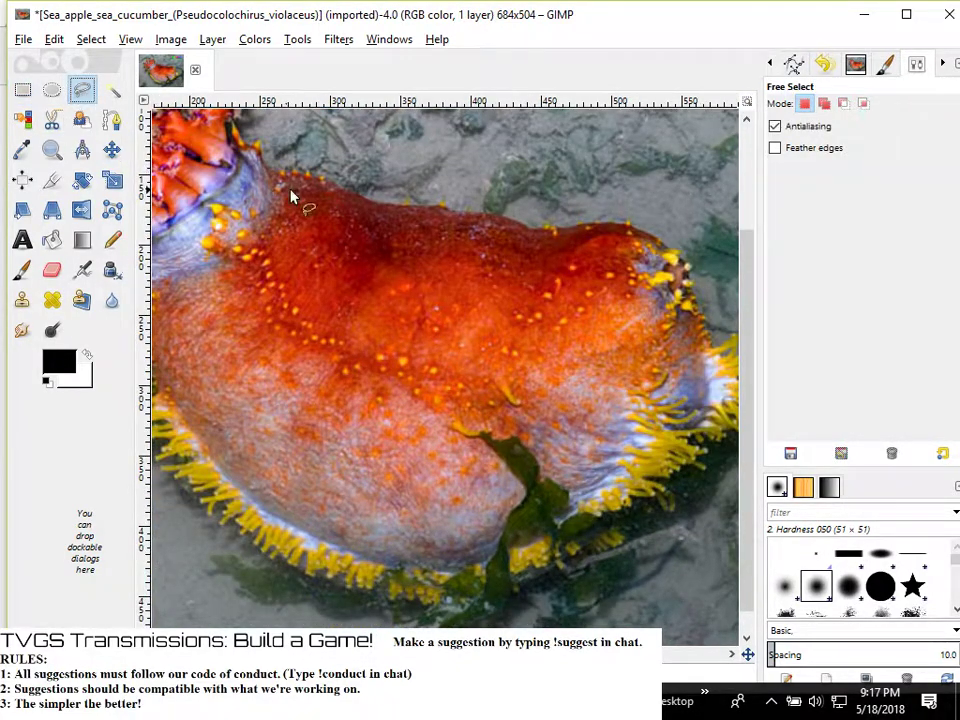
left_click(404, 204)
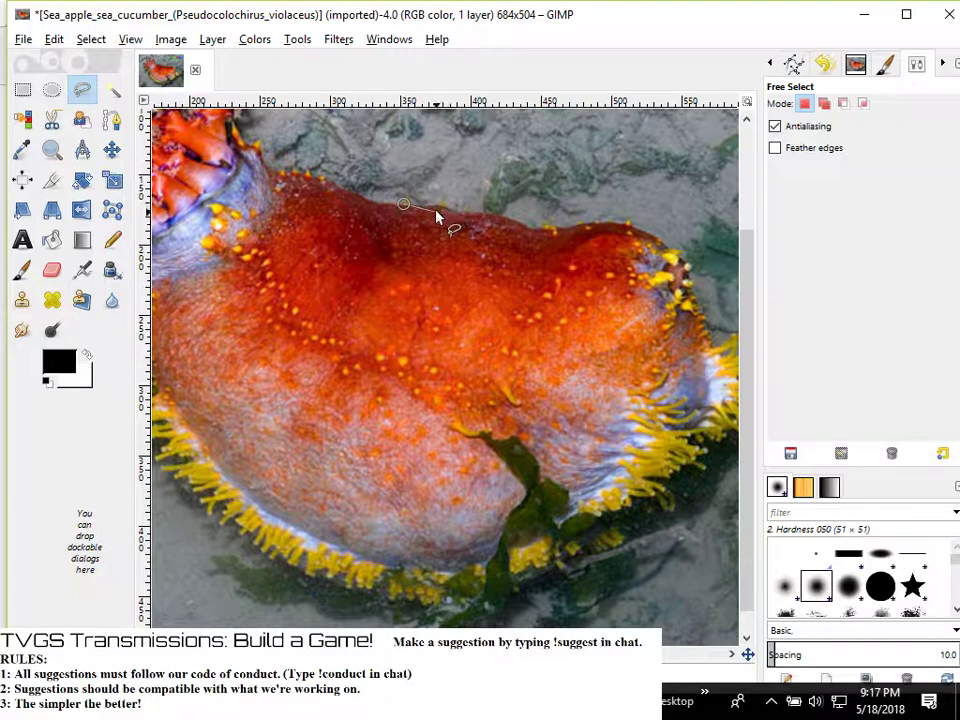
left_click(442, 204)
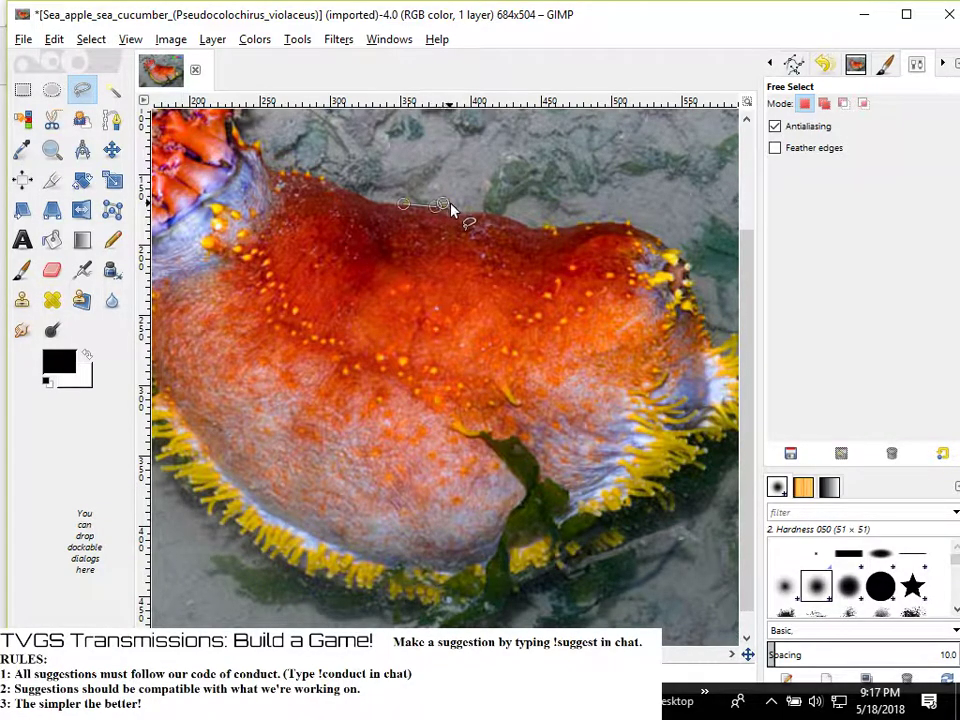
left_click(449, 209)
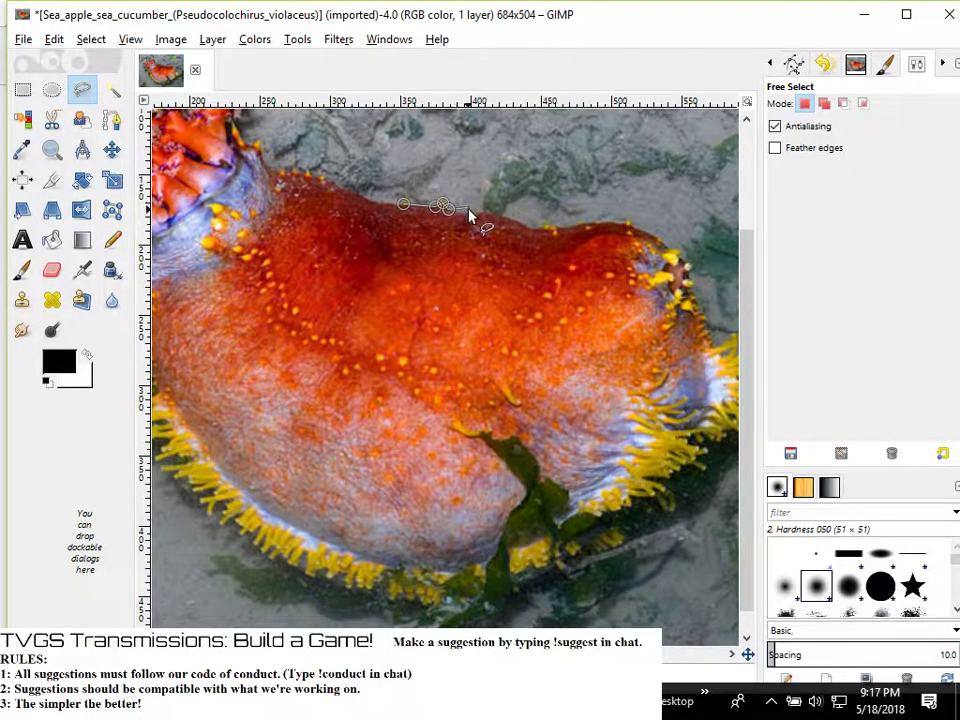
left_click(469, 210)
left_click(487, 211)
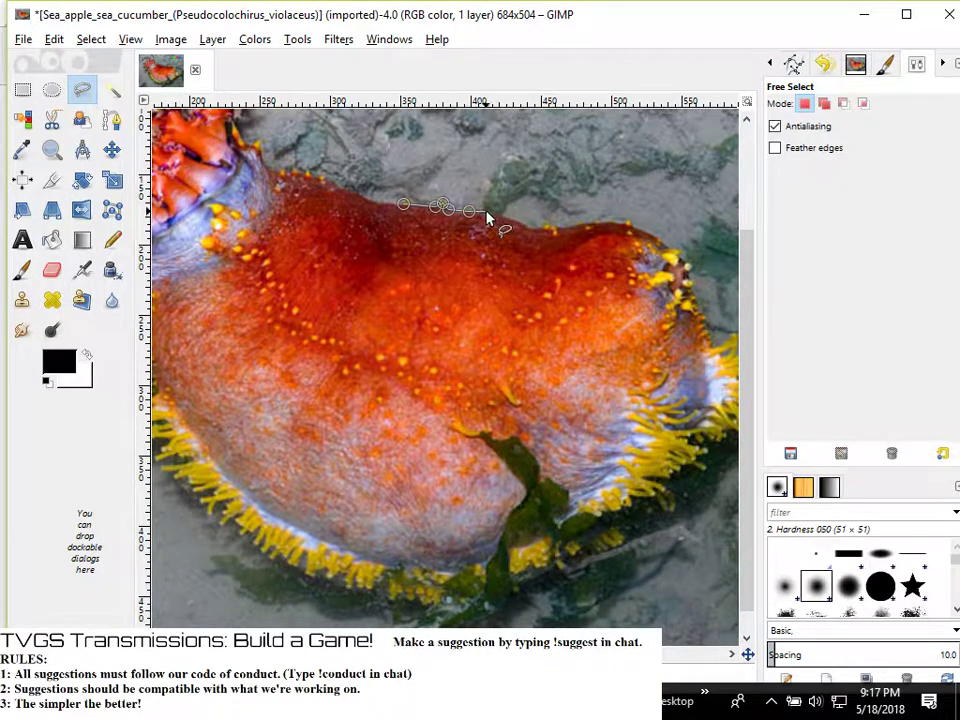
left_click(524, 225)
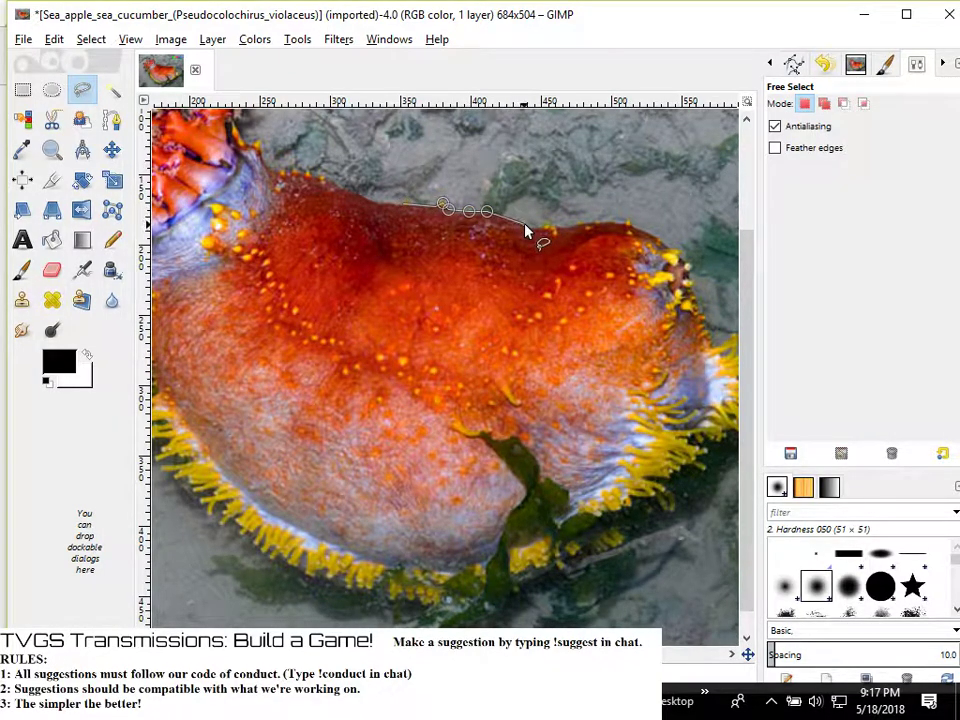
left_click(534, 228)
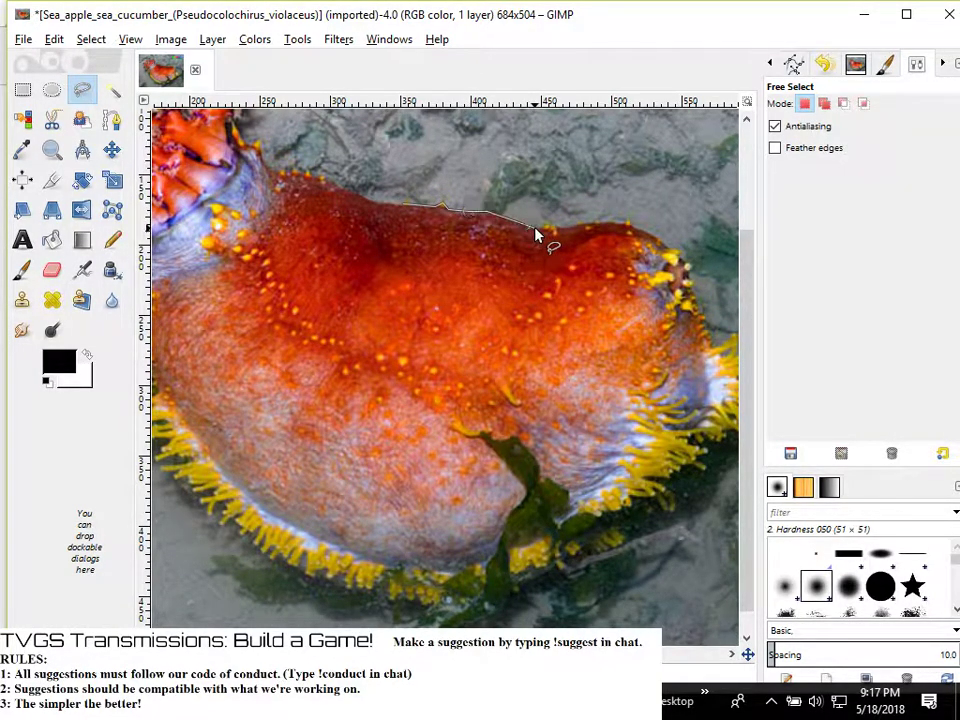
left_click(544, 229)
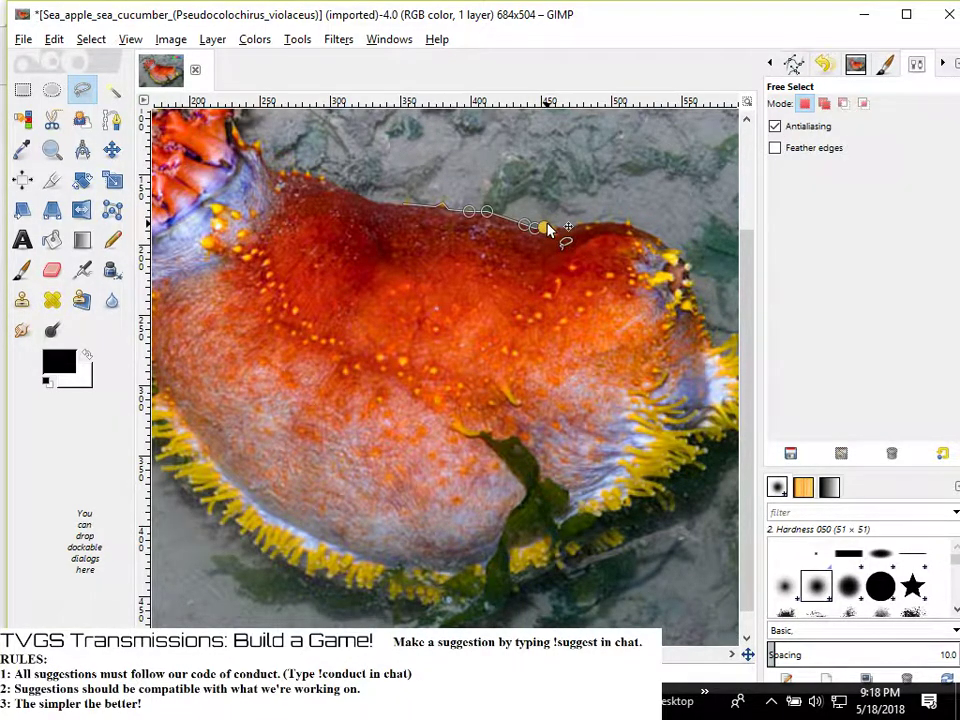
left_click(552, 227)
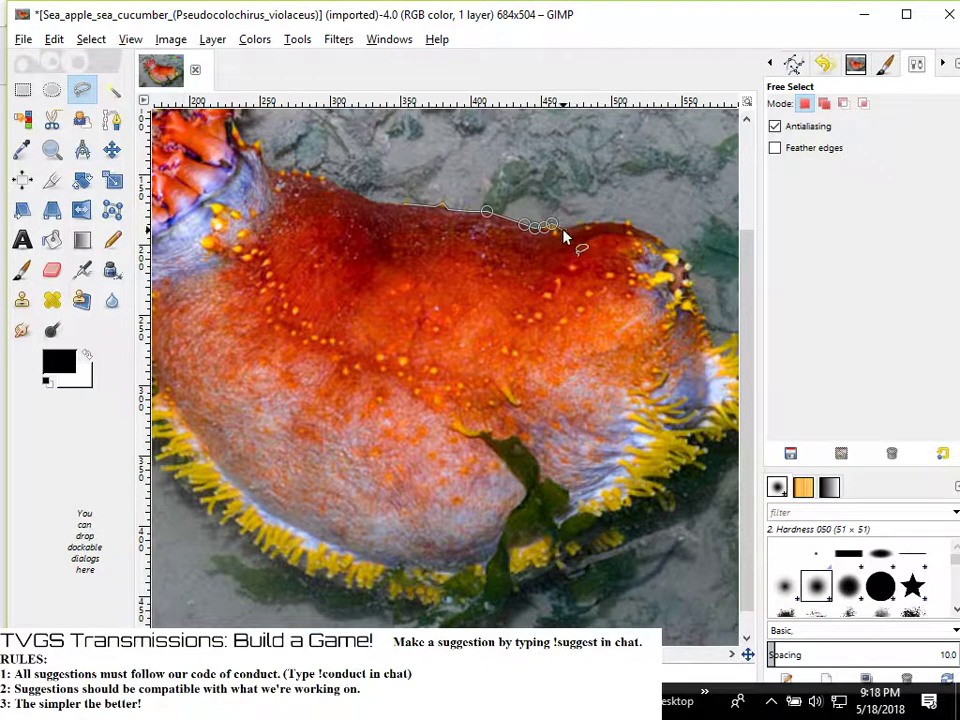
left_click(562, 228)
left_click(585, 222)
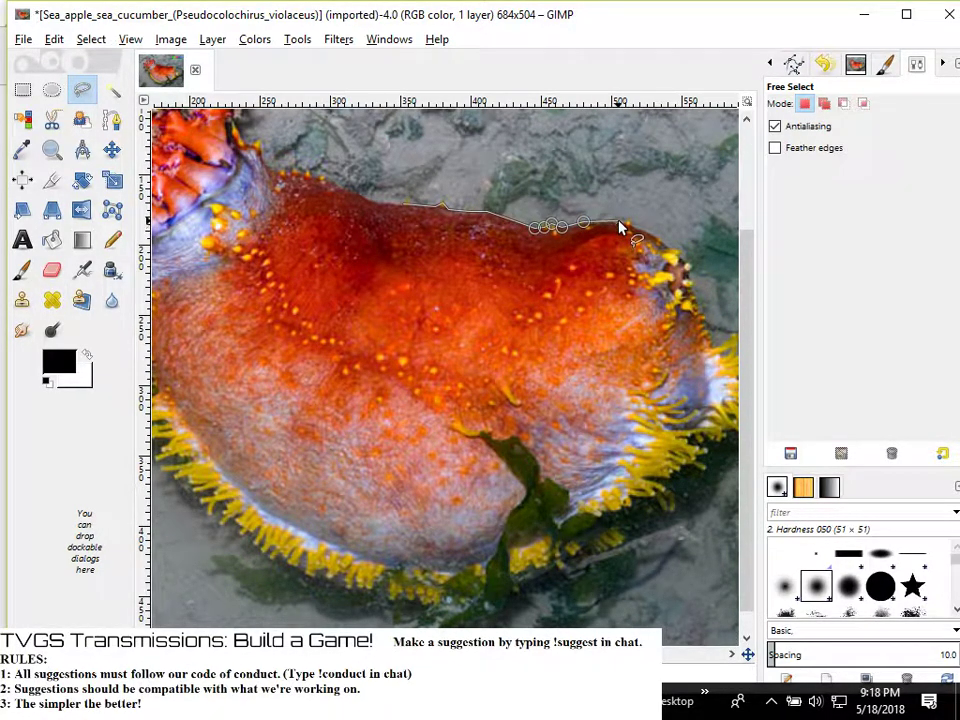
left_click(620, 223)
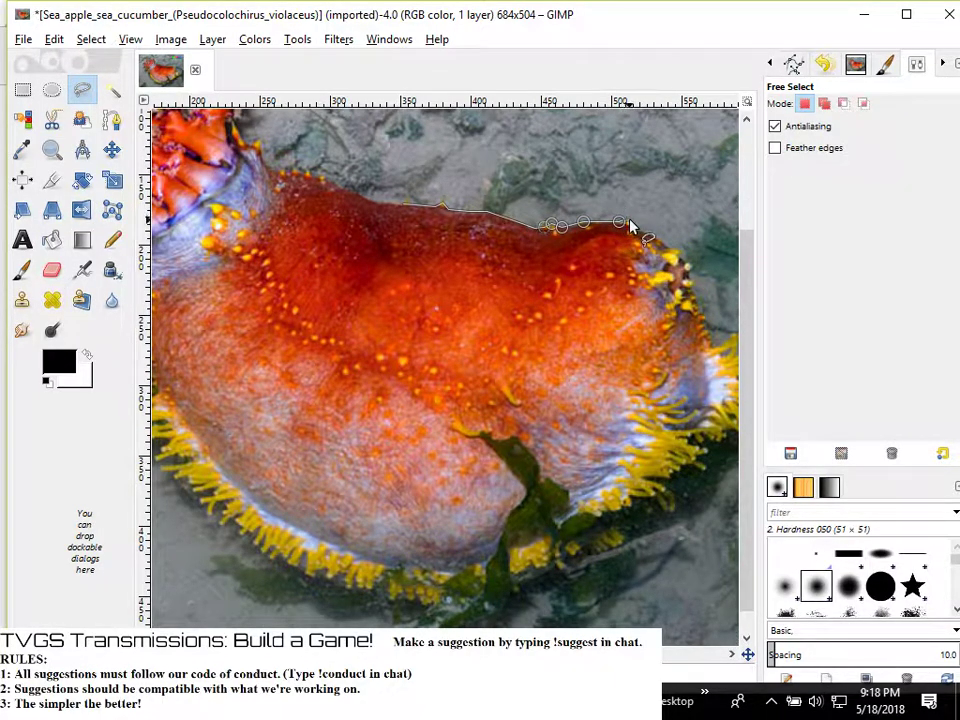
left_click(630, 221)
Continue the Free Select outline from the rear hump down the body's back end to the start of the yellow tube feet
left_click(635, 227)
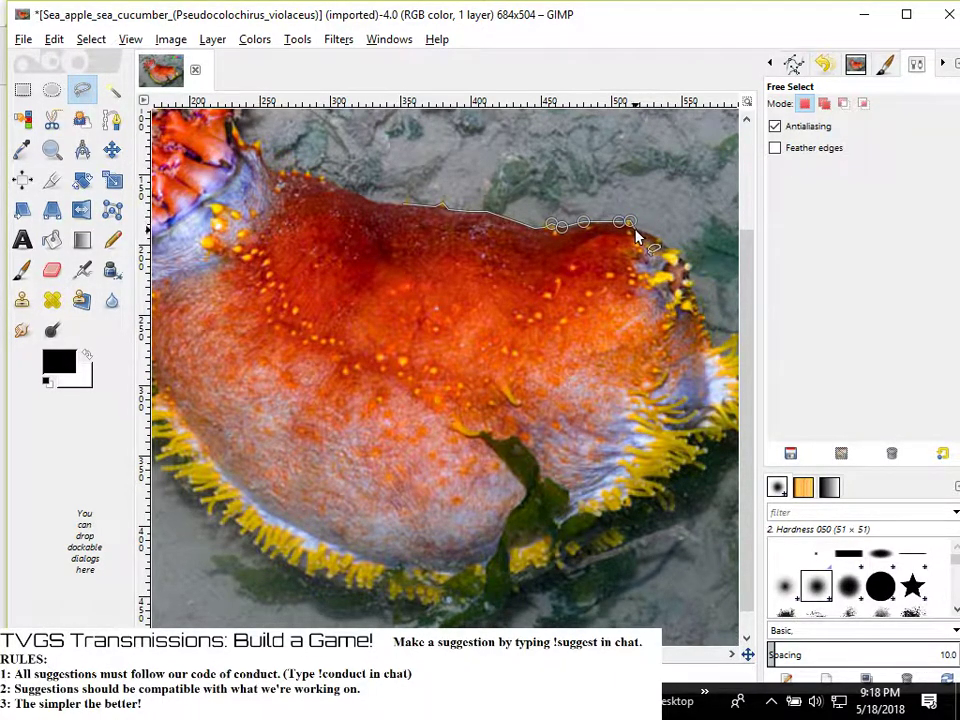
left_click(657, 238)
left_click(671, 248)
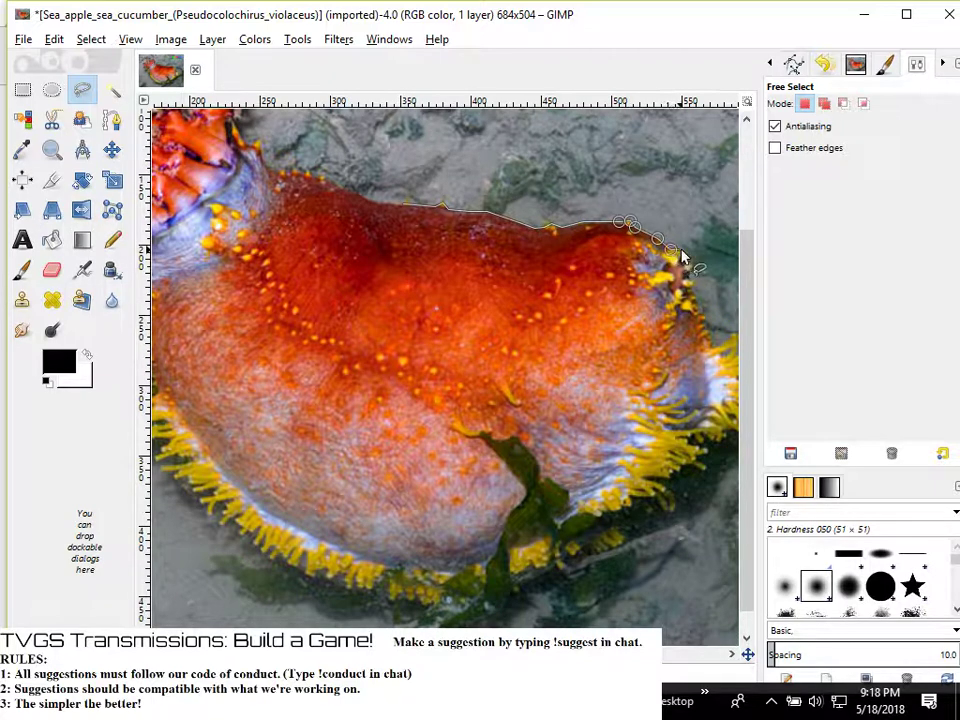
left_click(682, 250)
left_click(684, 258)
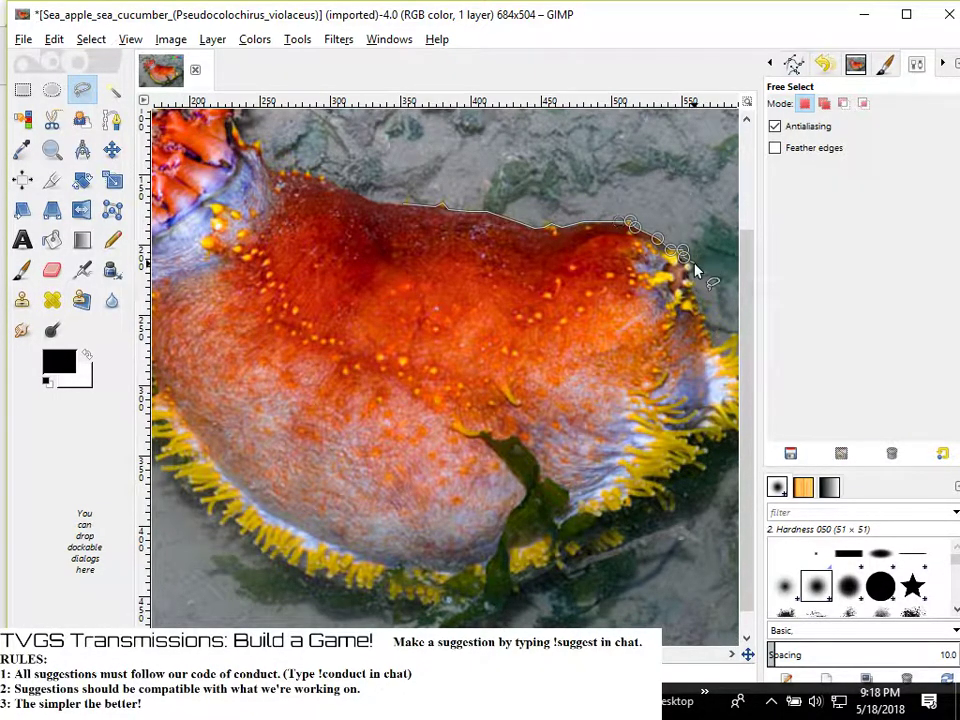
left_click(691, 275)
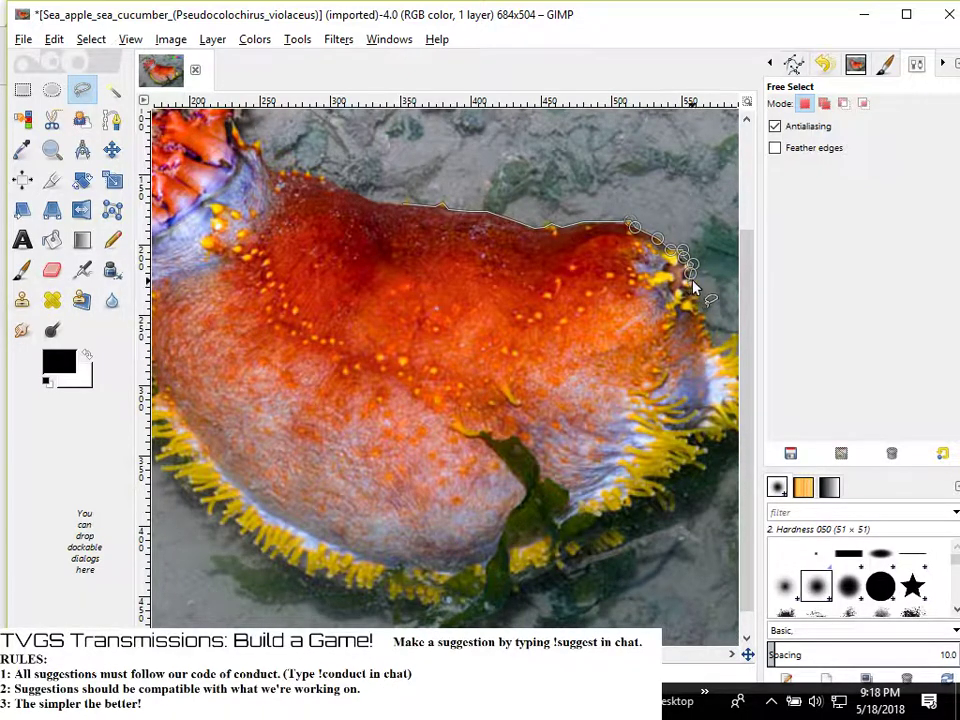
left_click(697, 300)
left_click(704, 311)
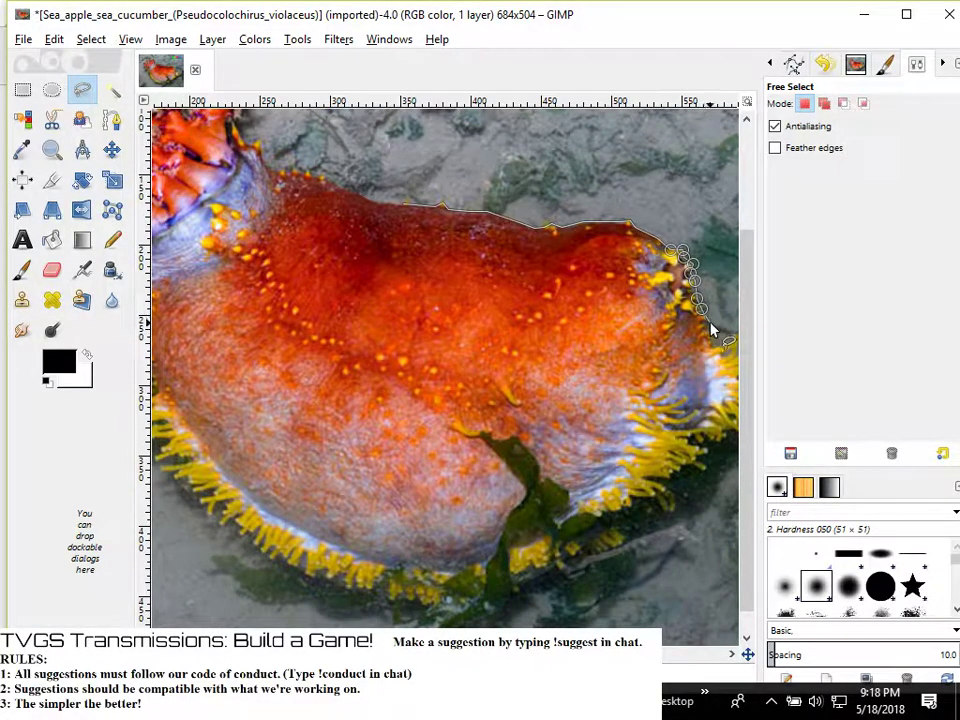
left_click(711, 323)
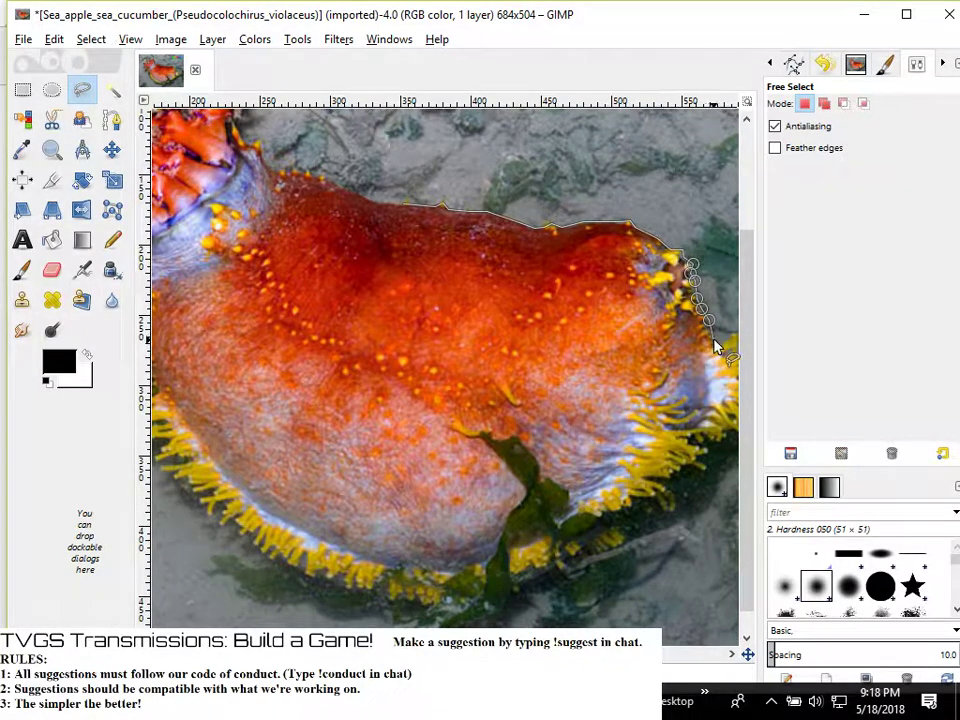
left_click(715, 342)
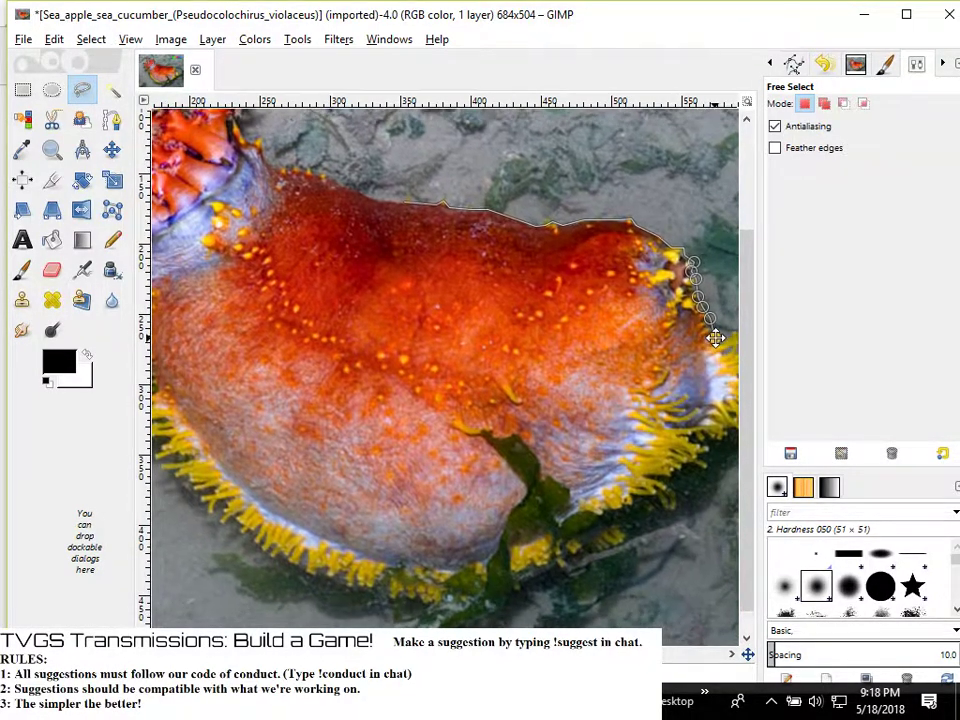
Extend the Free Select outline around the upper yellow tube feet at the rear end and close it into a selection
scroll(717, 345, "up", 2)
scroll(697, 336, "right", 5)
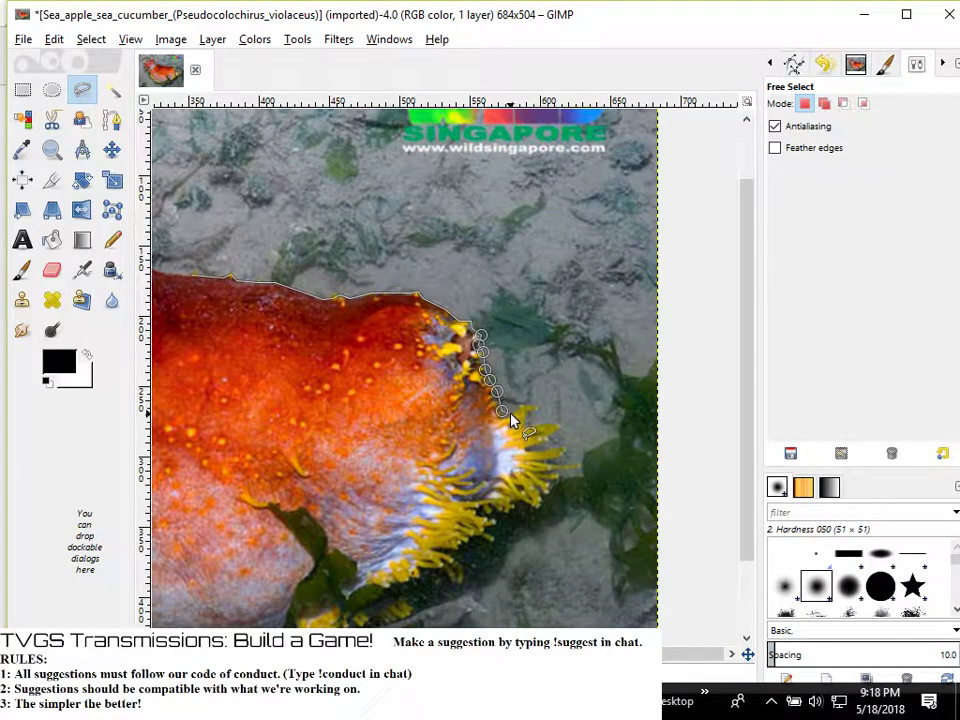
left_click(512, 420)
left_click(523, 409)
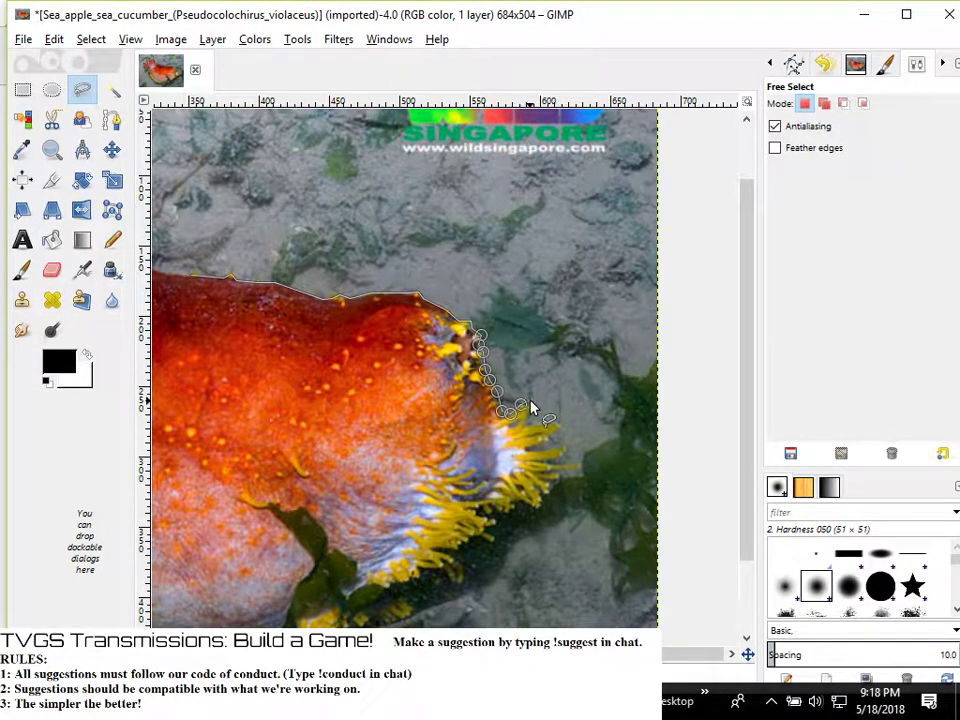
left_click(535, 405)
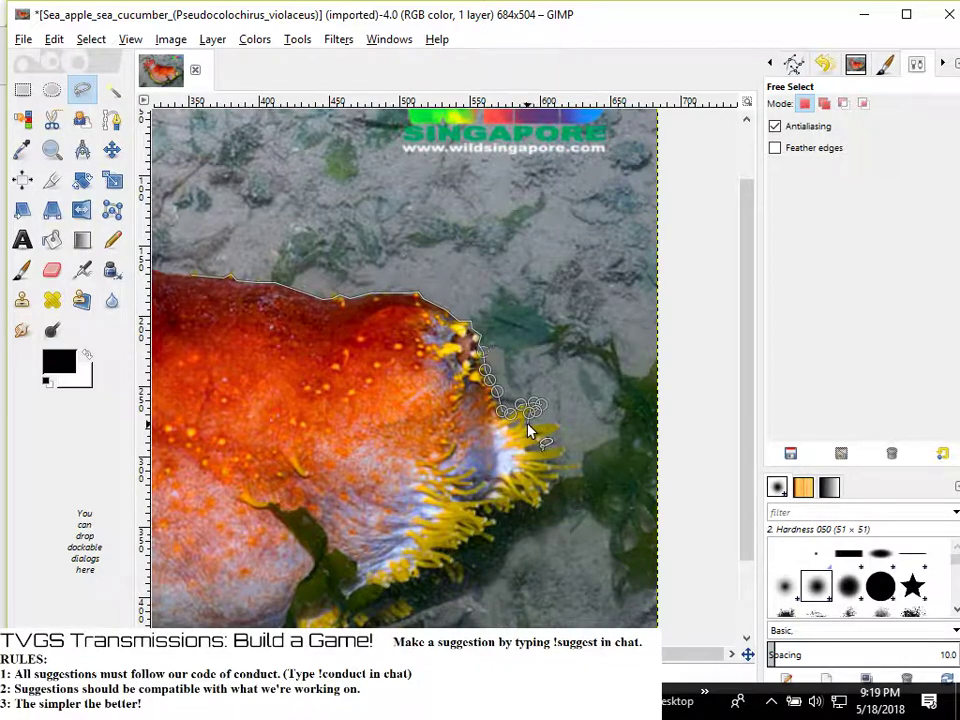
left_click(556, 421)
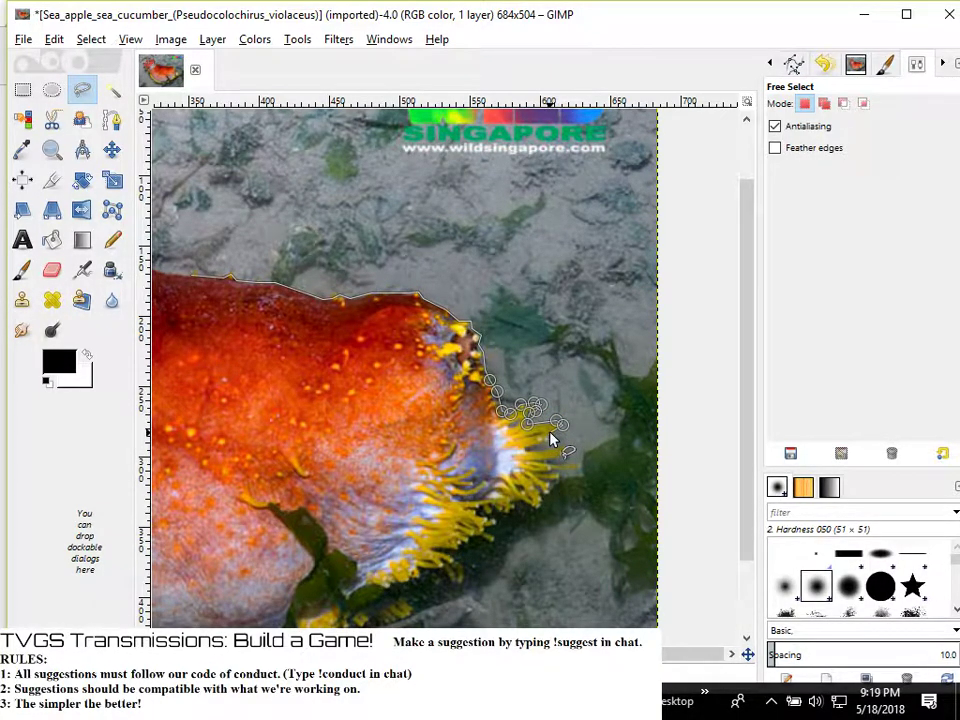
left_click(552, 435)
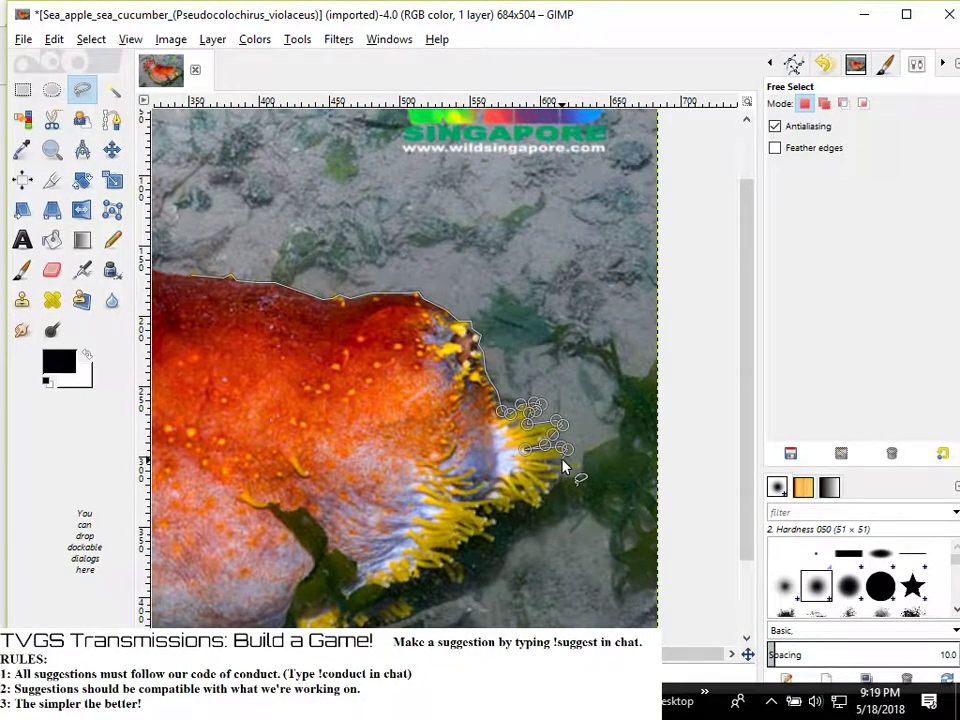
key("Return")
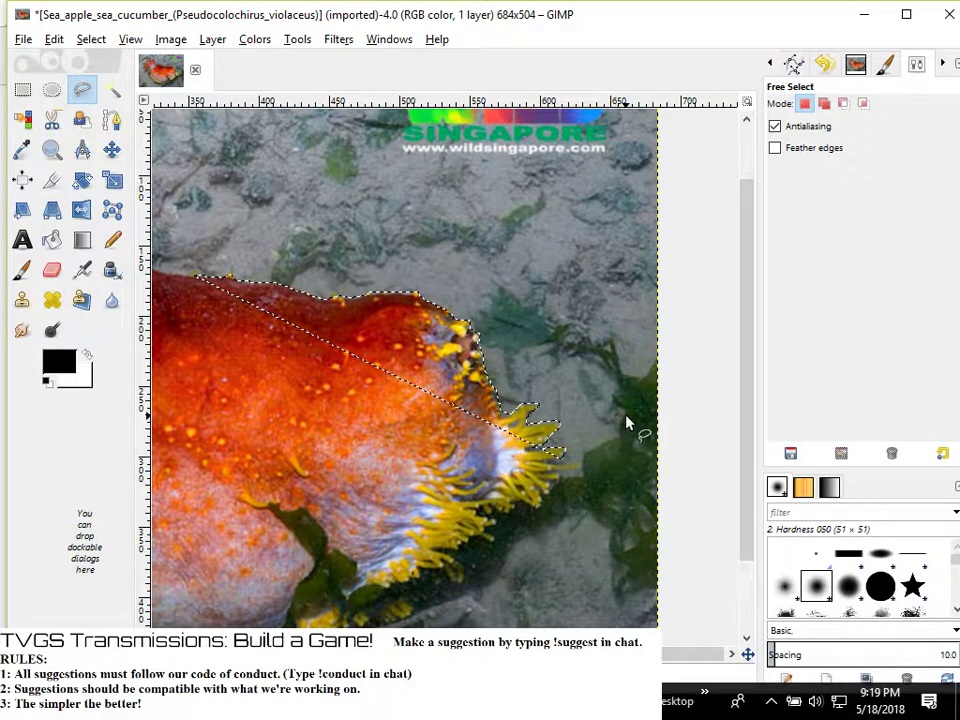
key("ctrl")
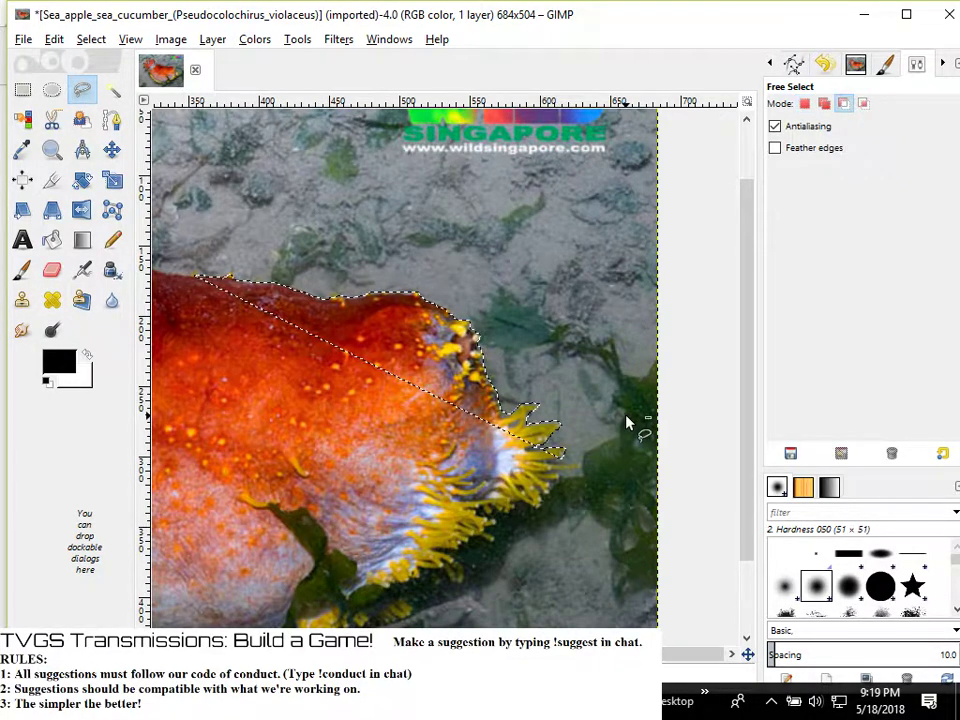
key("shift")
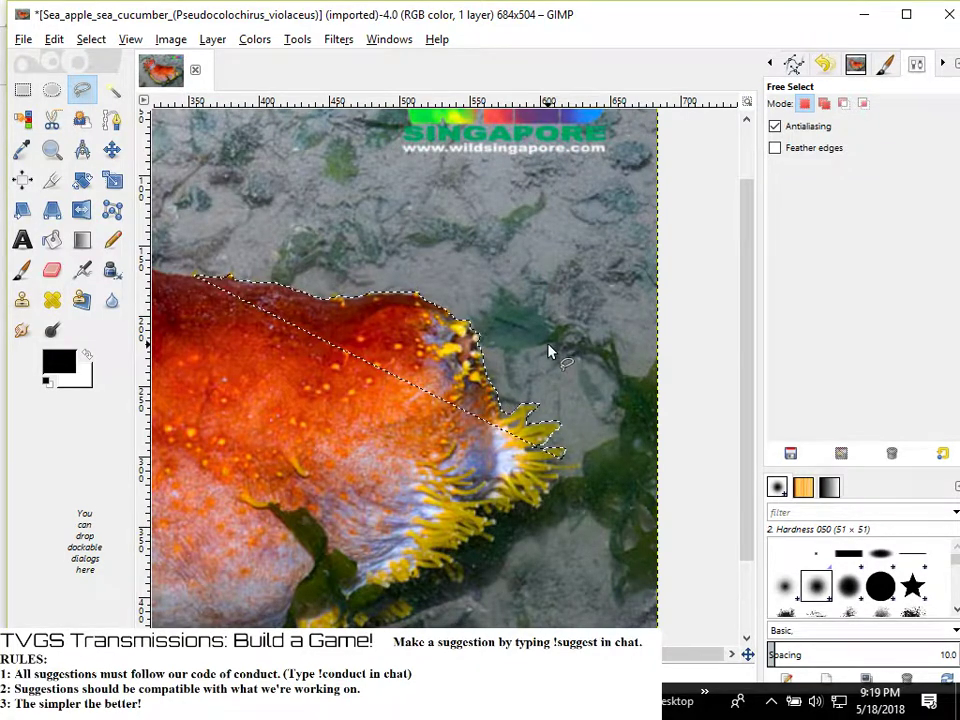
key("shift")
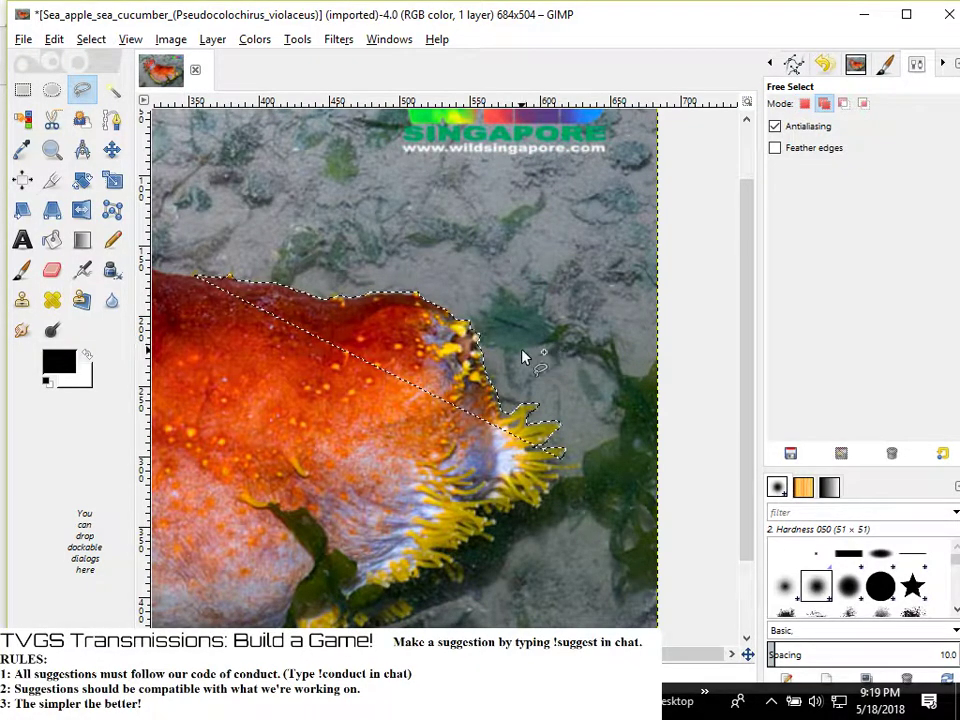
left_click(581, 467)
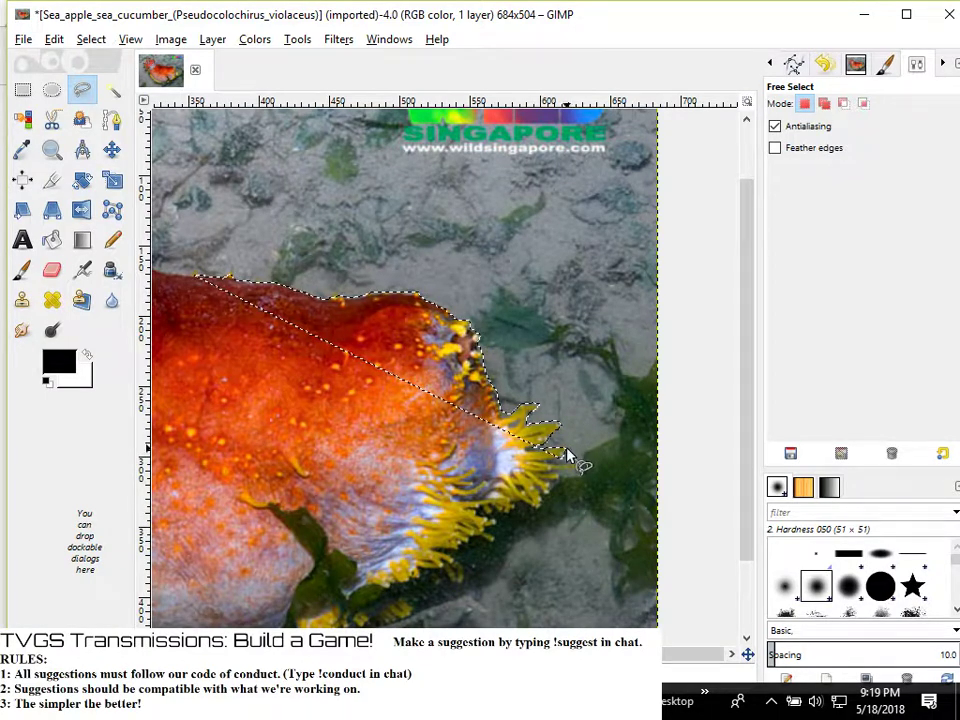
left_click(566, 453, "shift")
left_click(582, 465)
key("Escape")
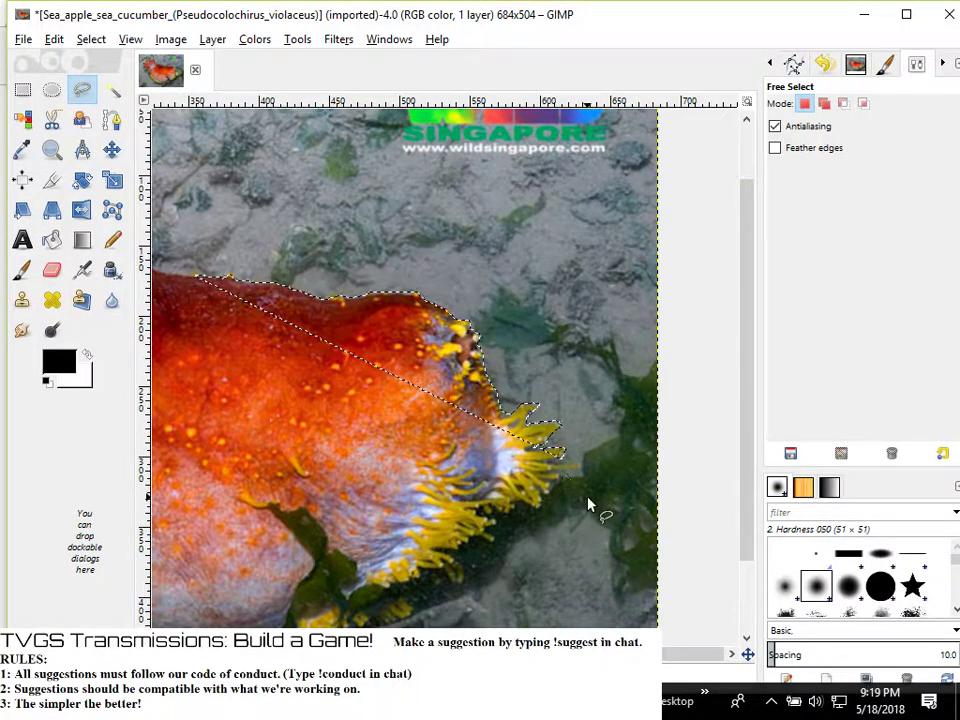
Start a second Free Select outline that adds to the selection, tracing from the rearmost tube foot down the cluster's lower edge
key("shift")
left_click(565, 450, "shift")
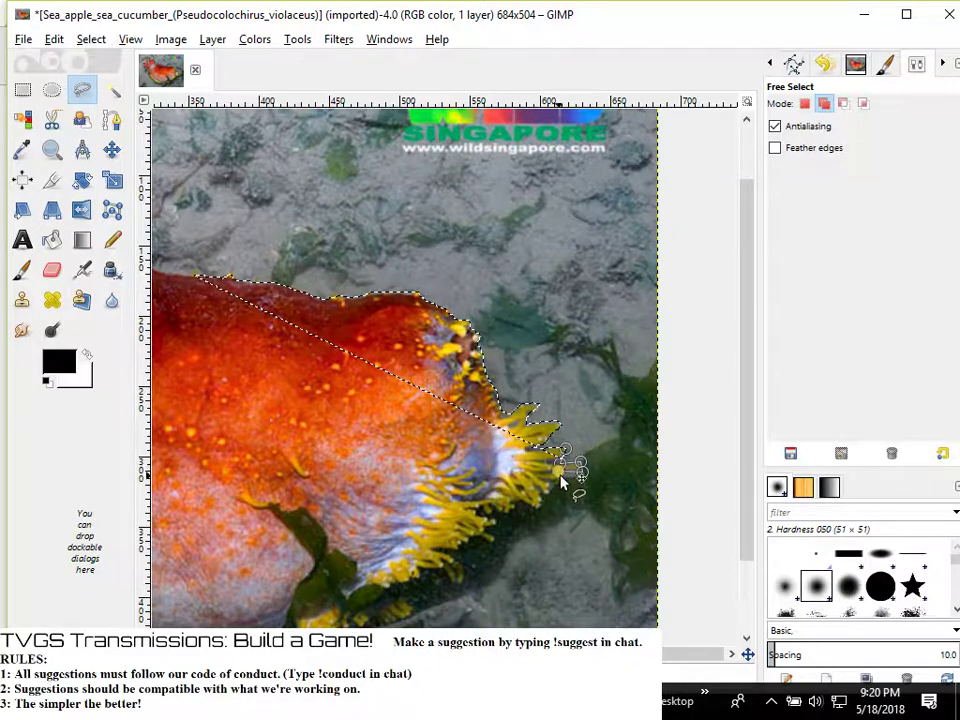
left_click(521, 510)
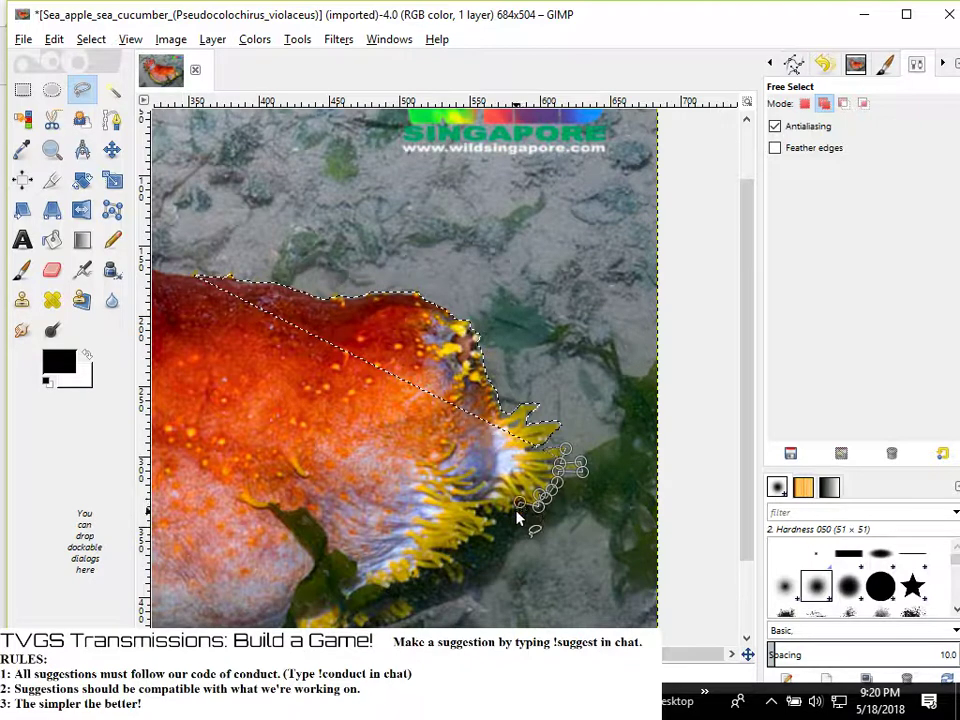
left_click(511, 509)
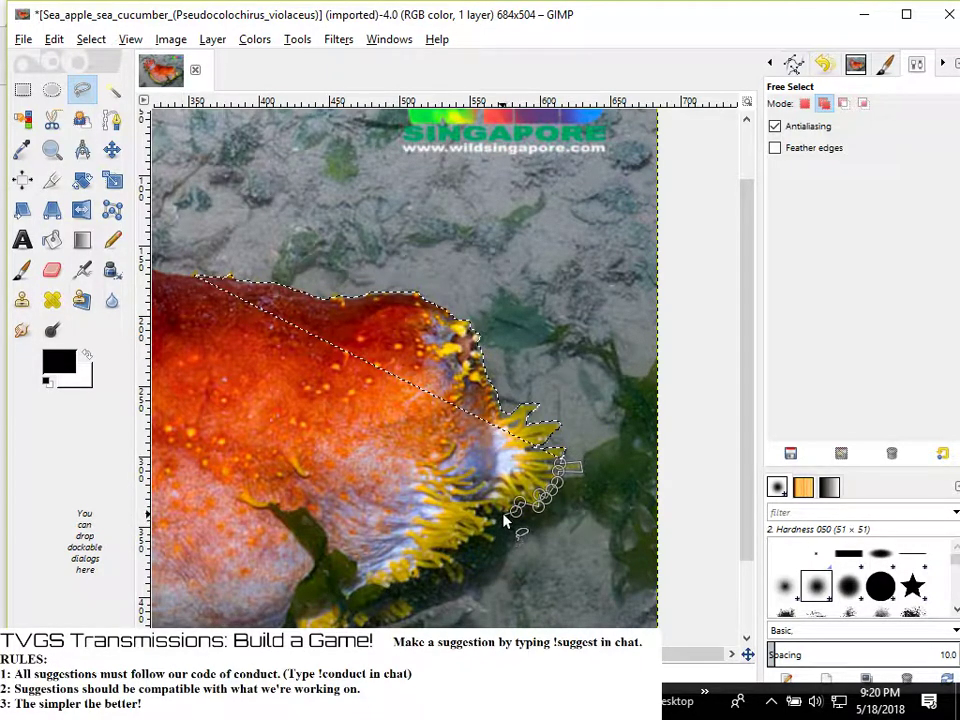
left_click(503, 515)
left_click(493, 515)
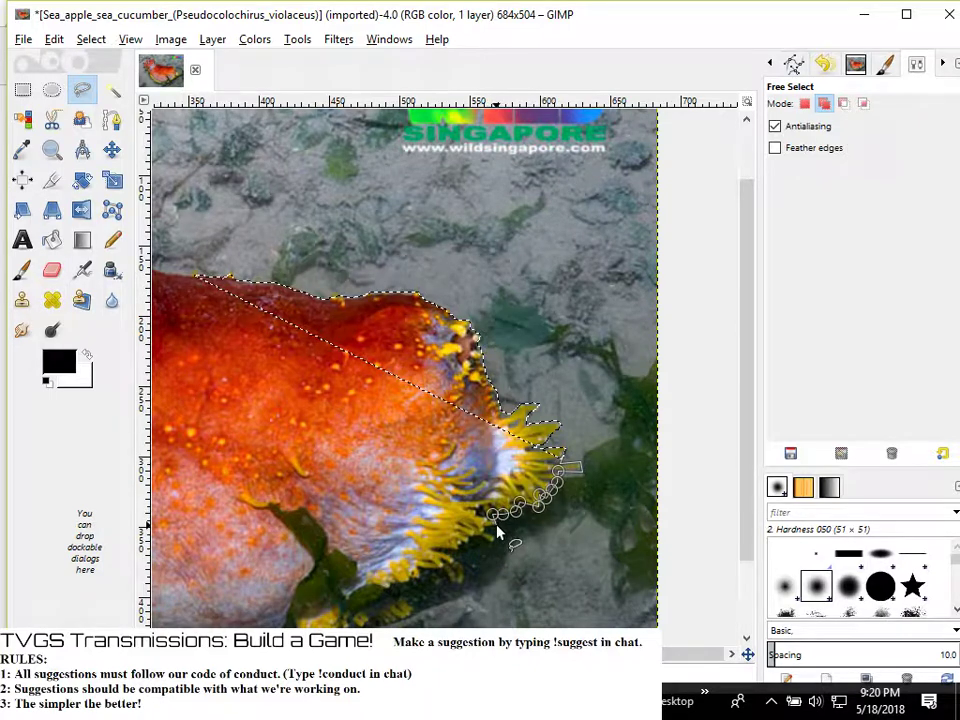
Continue the added outline around the jagged tips of the tube feet along the underside of the rear body
left_click(498, 522)
left_click(492, 531)
left_click(498, 537)
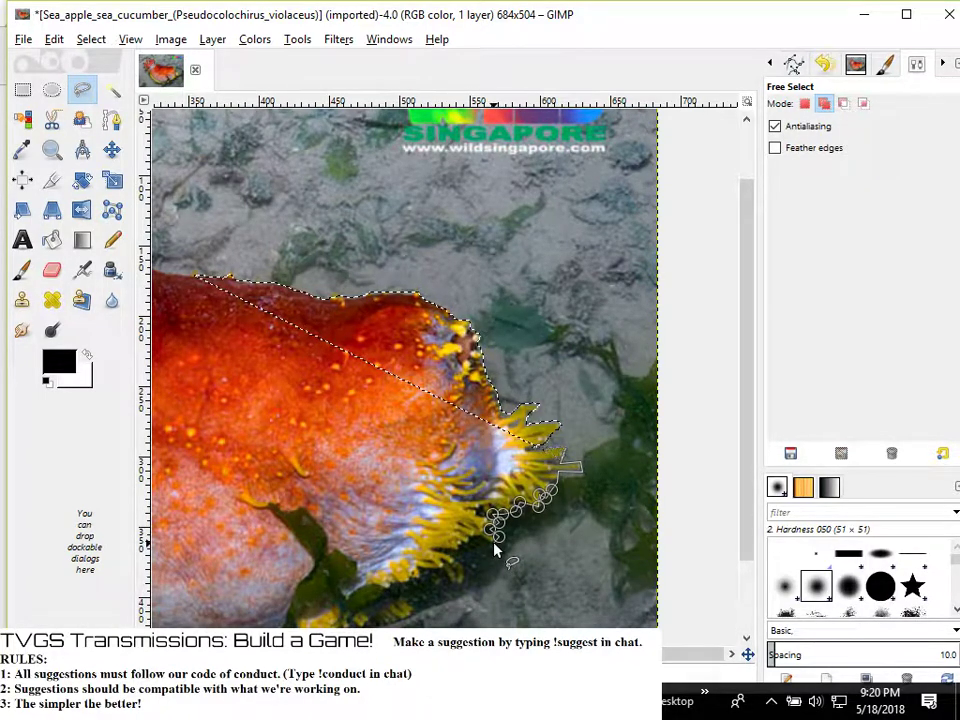
left_click(493, 544)
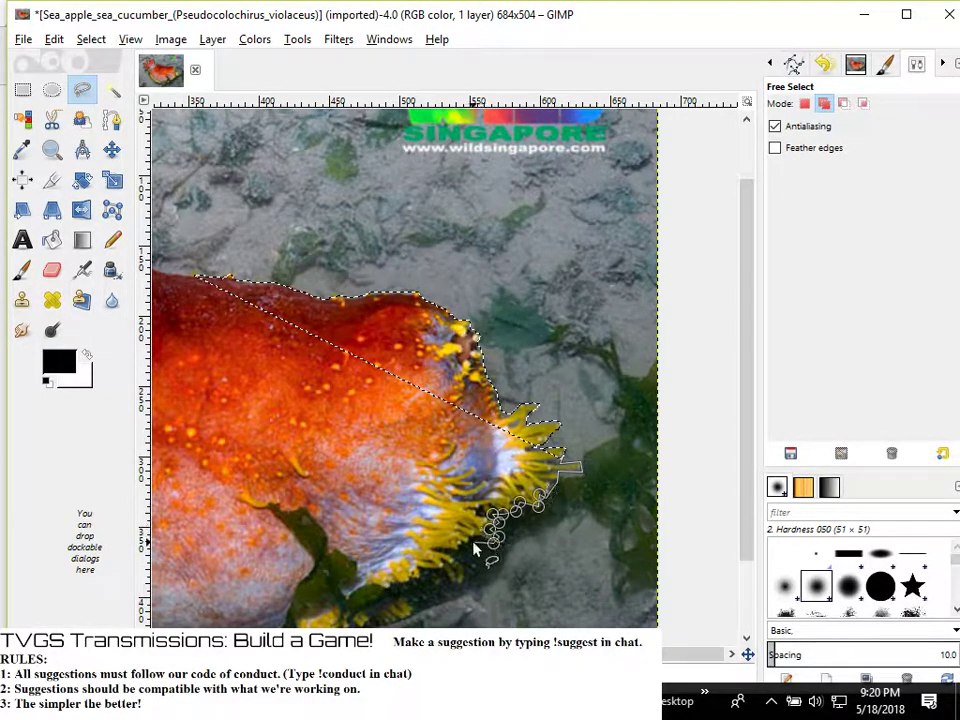
left_click(479, 539)
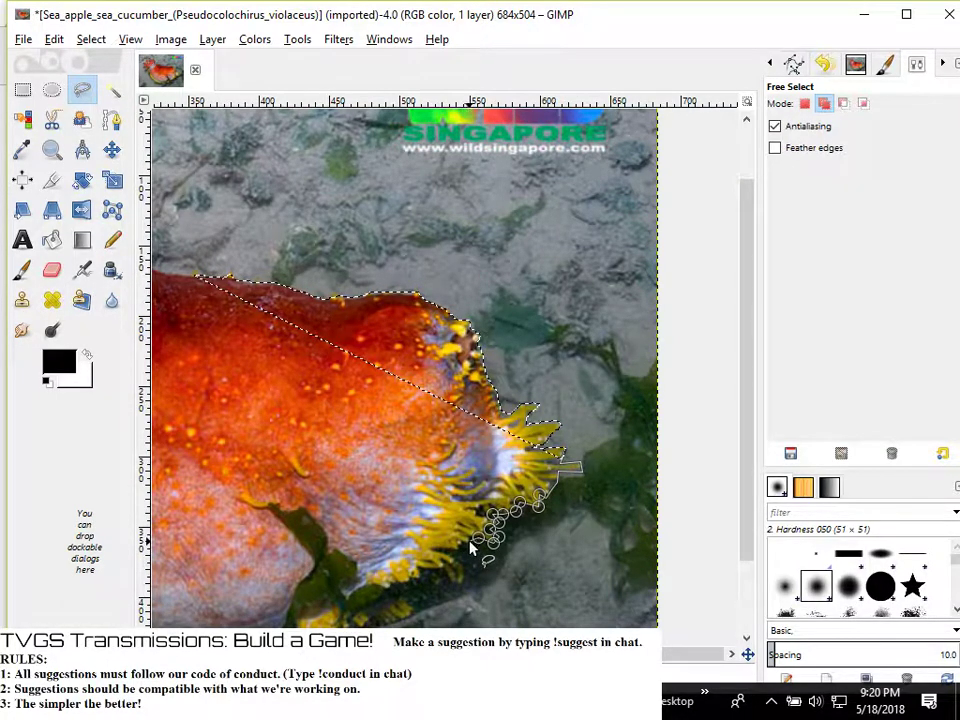
left_click(461, 550)
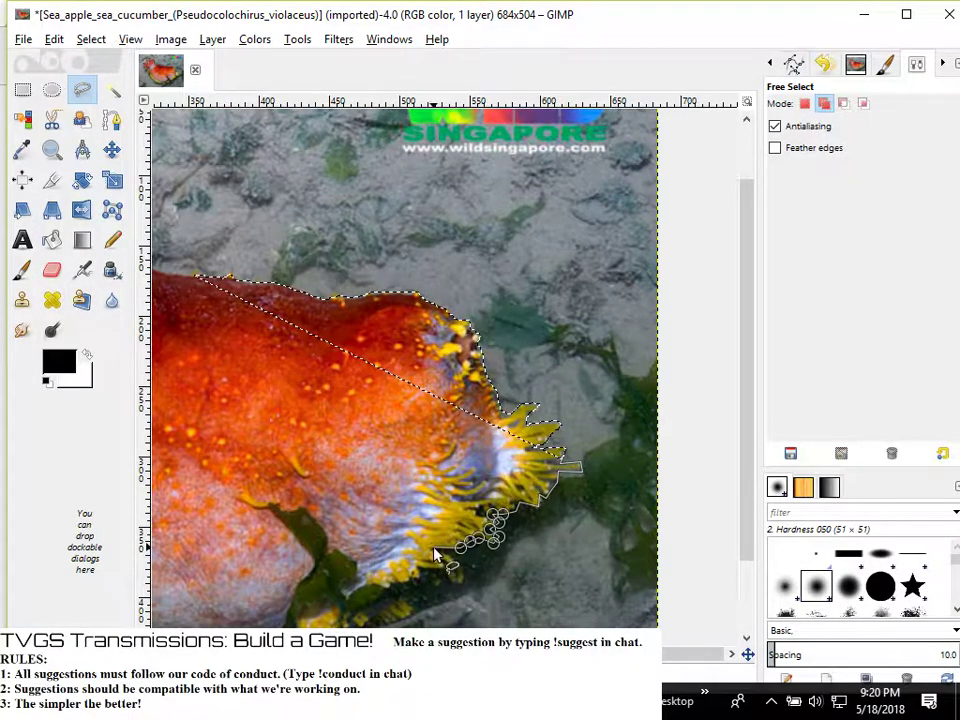
left_click(434, 549)
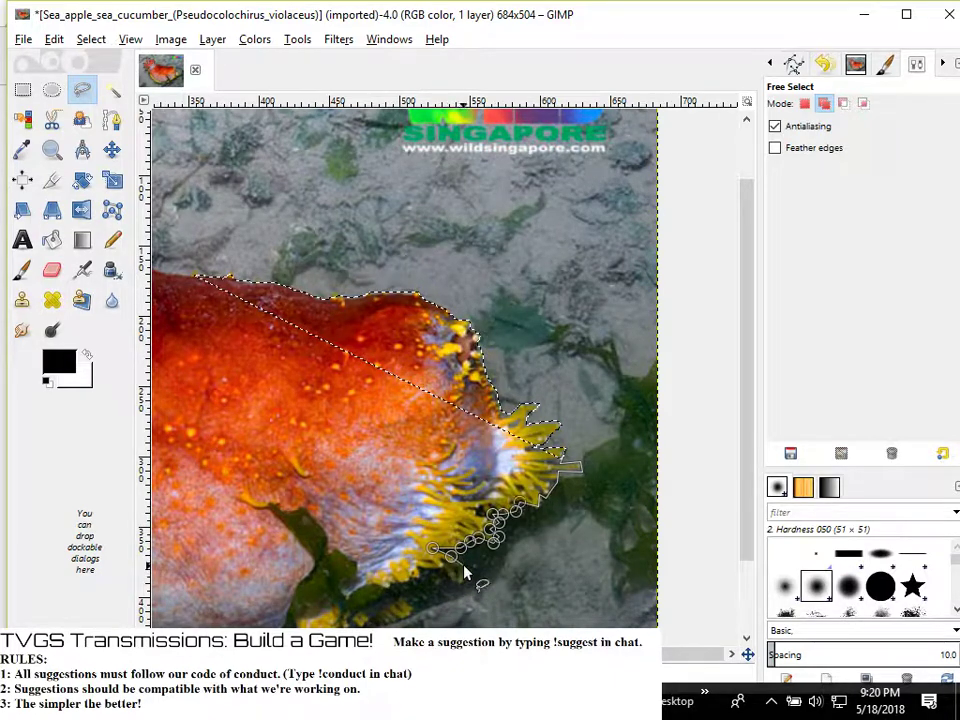
Trace around the protruding lower tube foot and down to the separate row of yellow feet beneath the body
left_click(463, 564)
left_click(463, 580)
key("BackSpace")
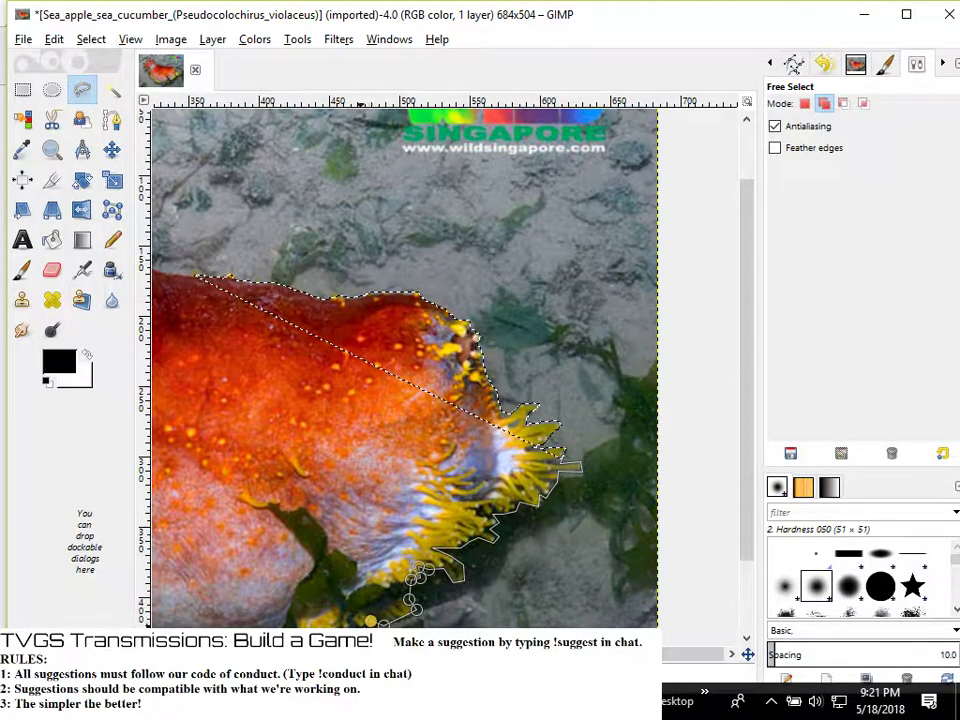
left_click(385, 622)
Carry the outline along the separate yellow feet and beneath the seaweed strand to the belly's fringe of tube feet
left_click_drag(372, 624, 469, 389)
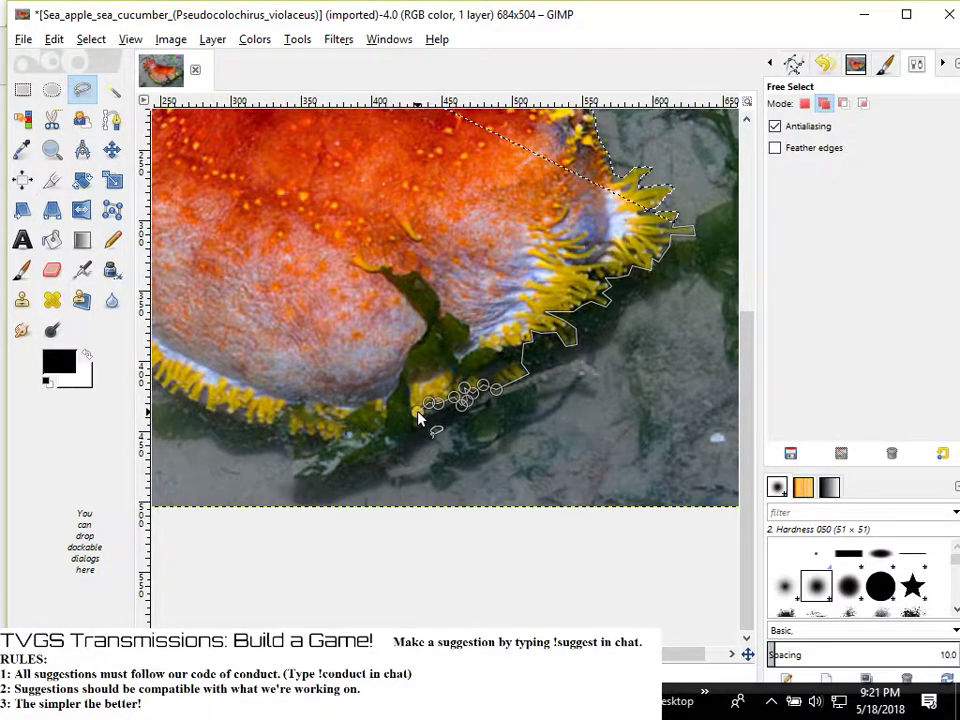
left_click(418, 413)
left_click(414, 437)
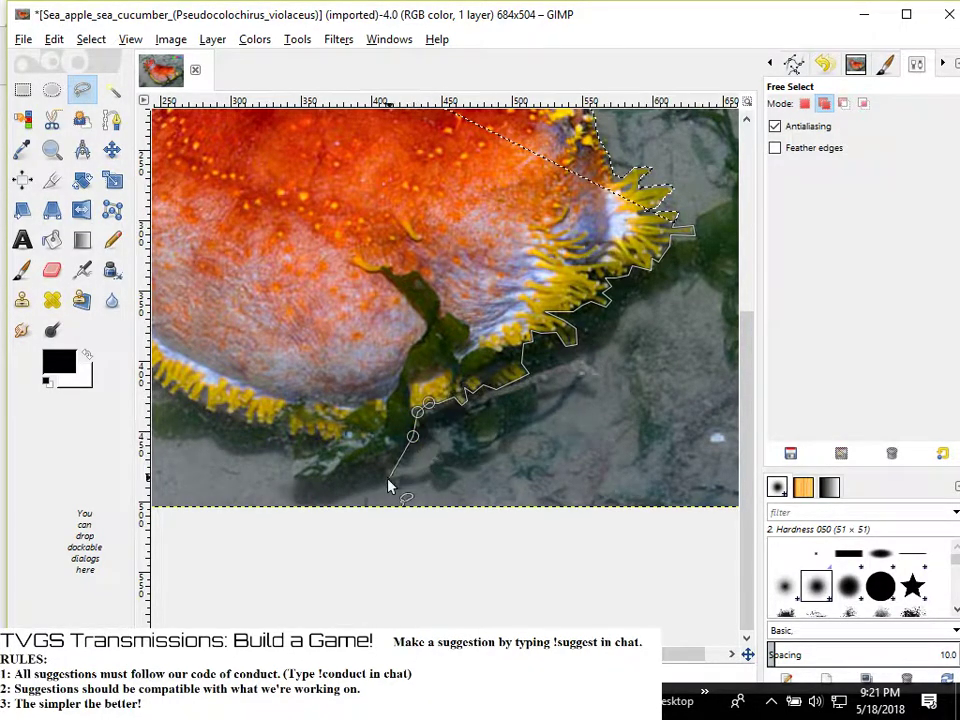
left_click(310, 448)
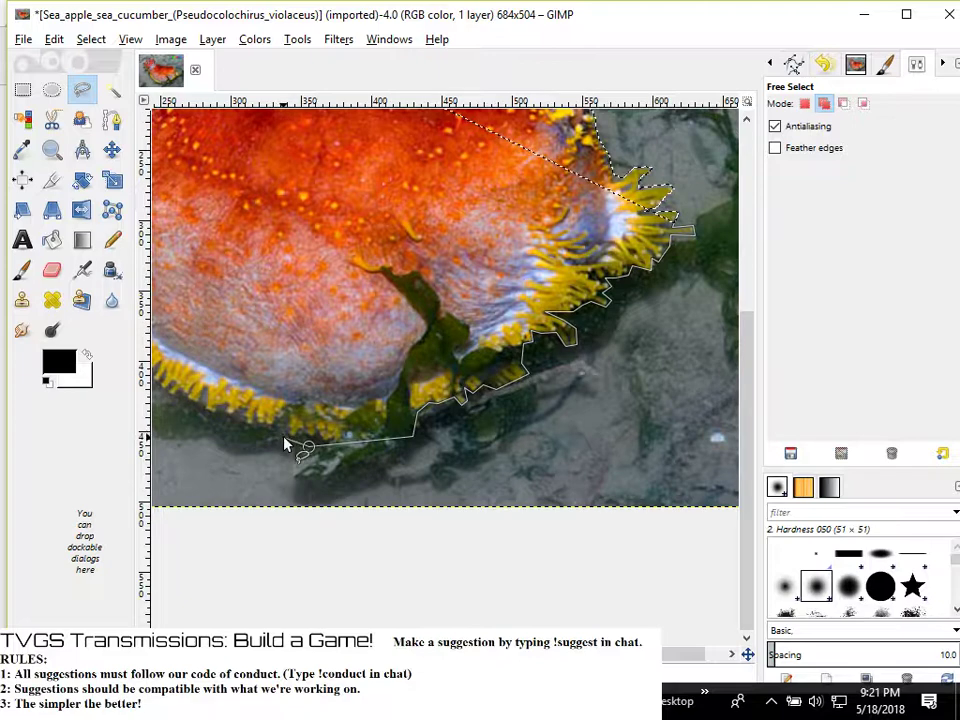
left_click(287, 412)
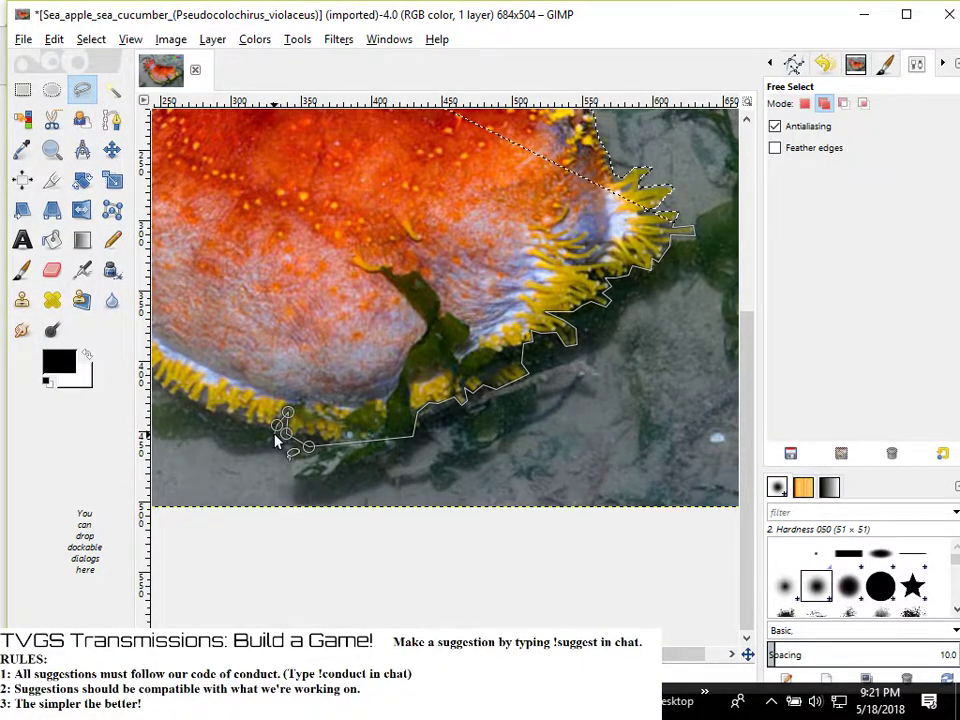
Trace the belly's fringe of yellow tube feet forward and up past the dark seaweed patch beside the front of the body
scroll(276, 437, "right", 2)
scroll(236, 437, "left", 8)
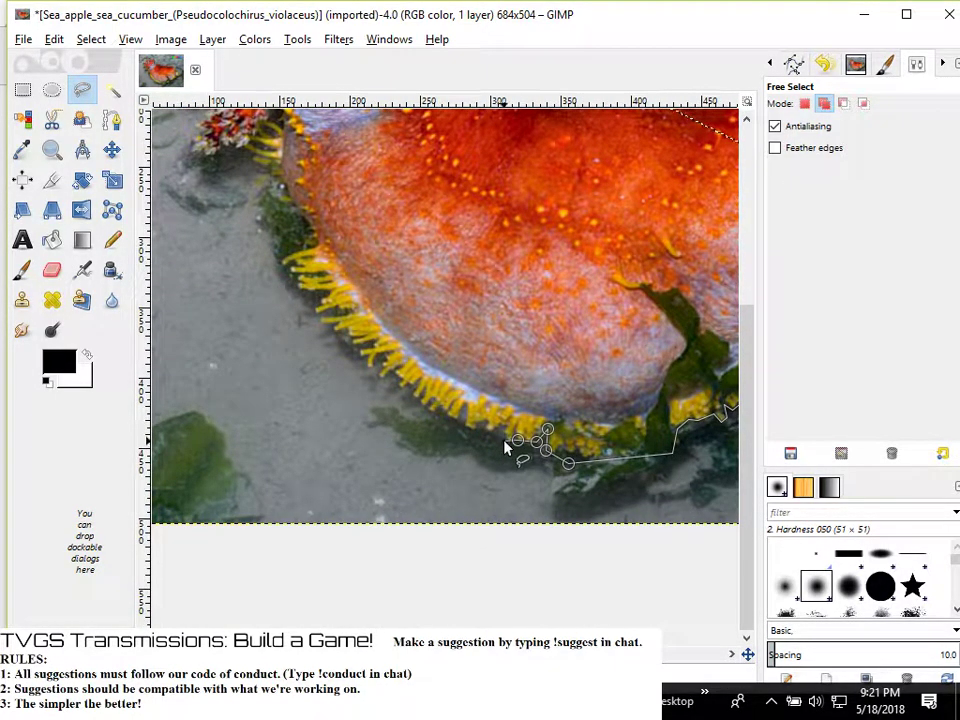
left_click(504, 439)
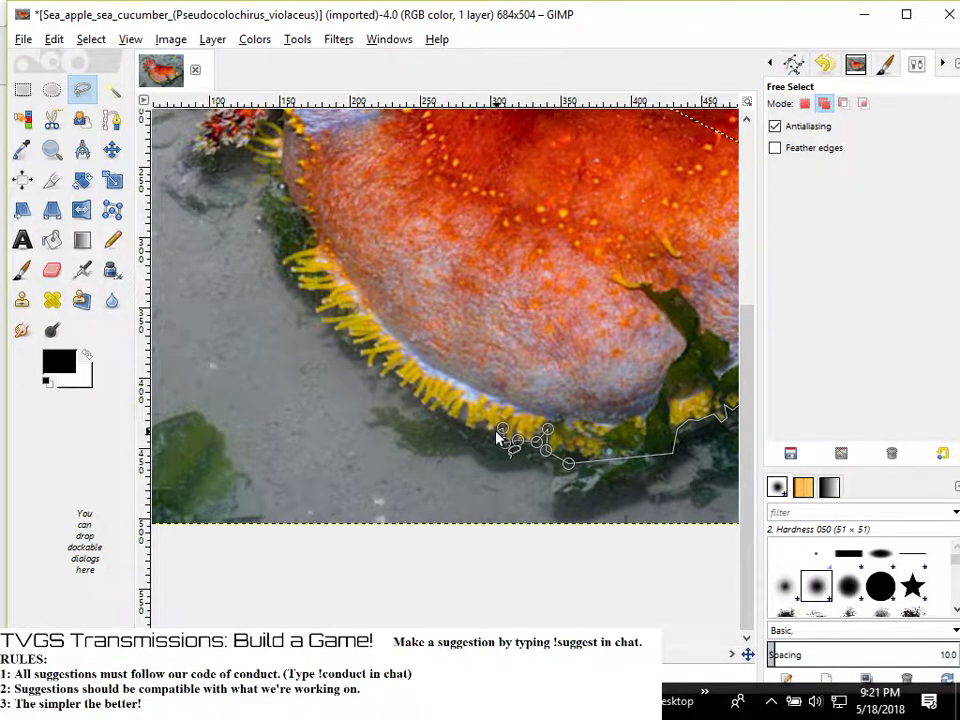
left_click(494, 432)
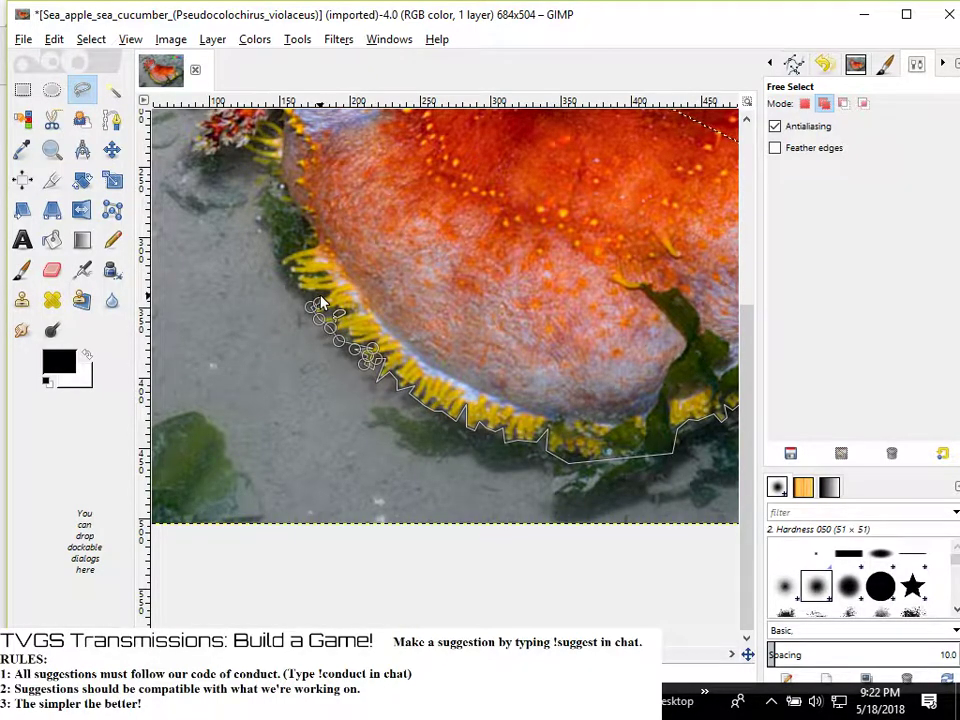
left_click(279, 263)
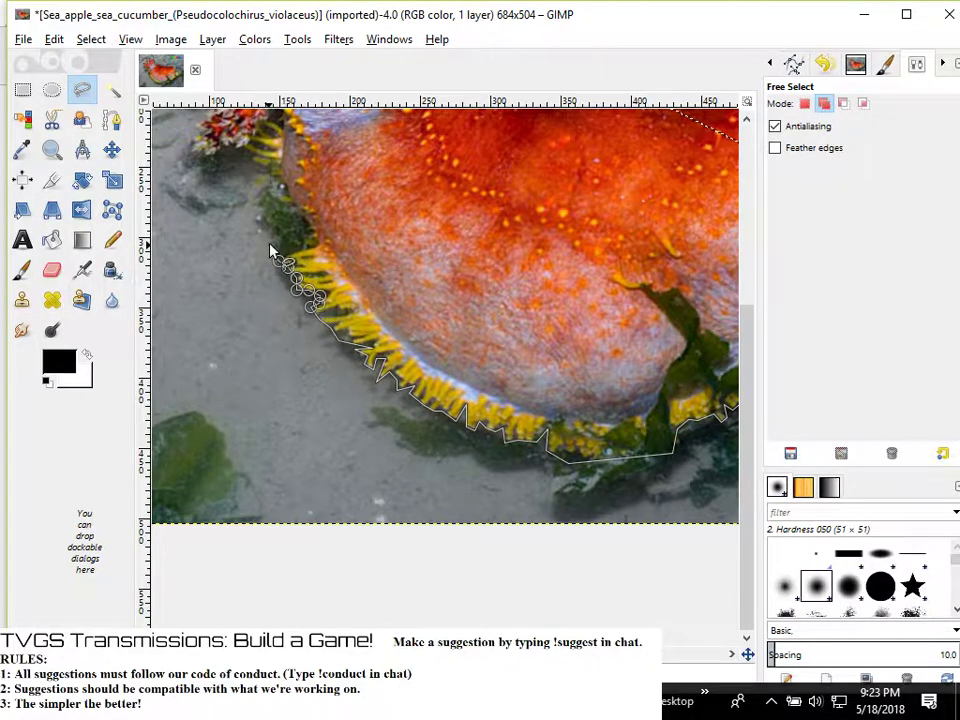
left_click(267, 200)
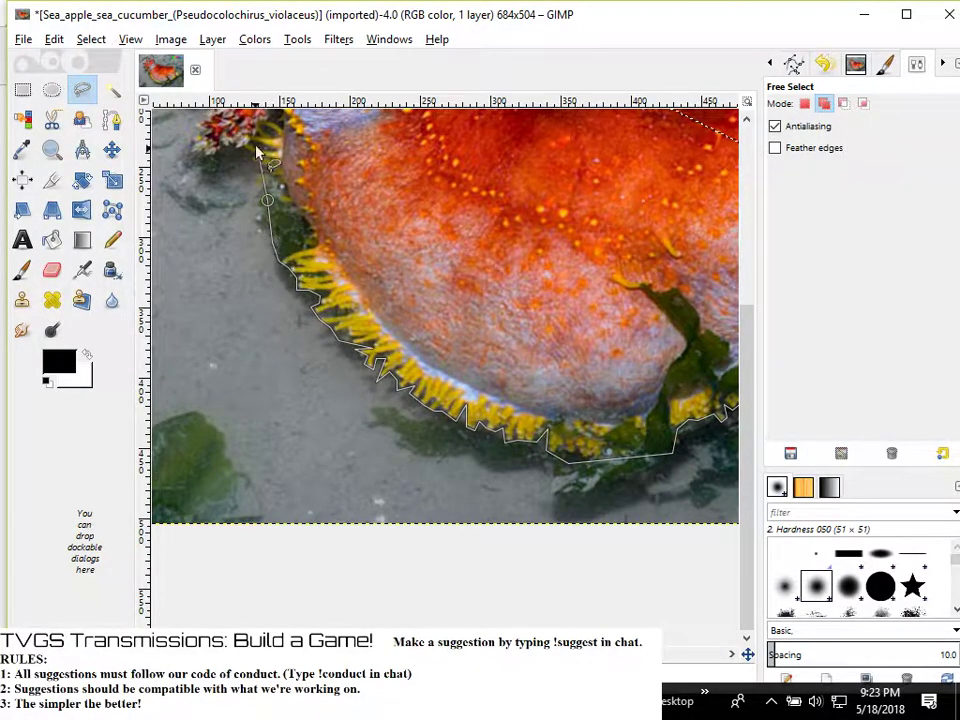
Extend the outline past the yellow feet below the head and around the lower and foremost feeding tentacles
scroll(257, 294, "up", 5)
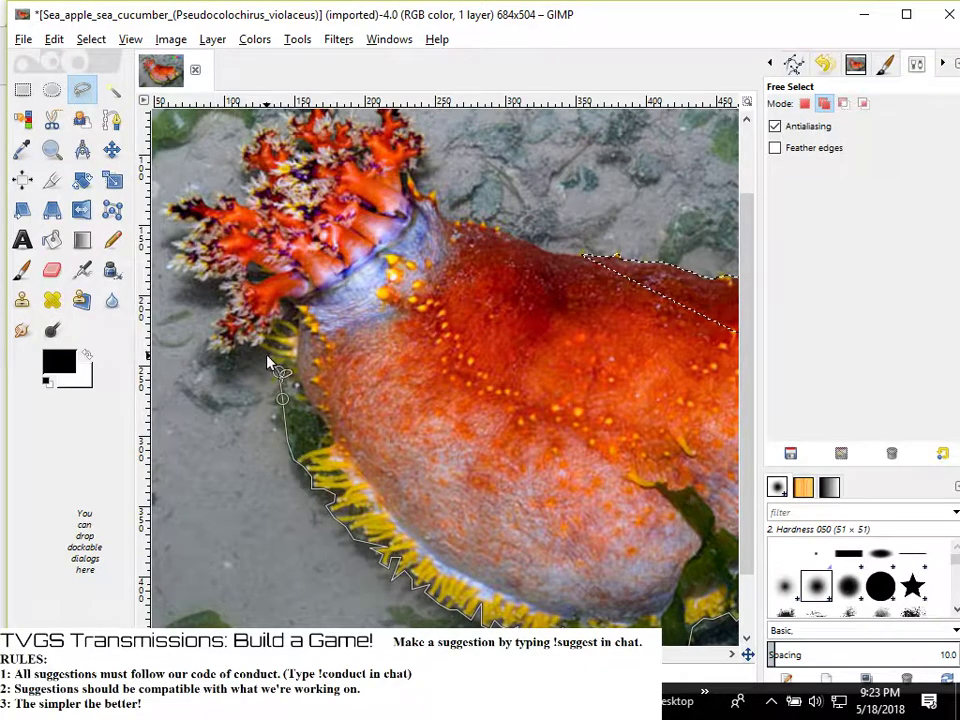
left_click(252, 348)
left_click(231, 355)
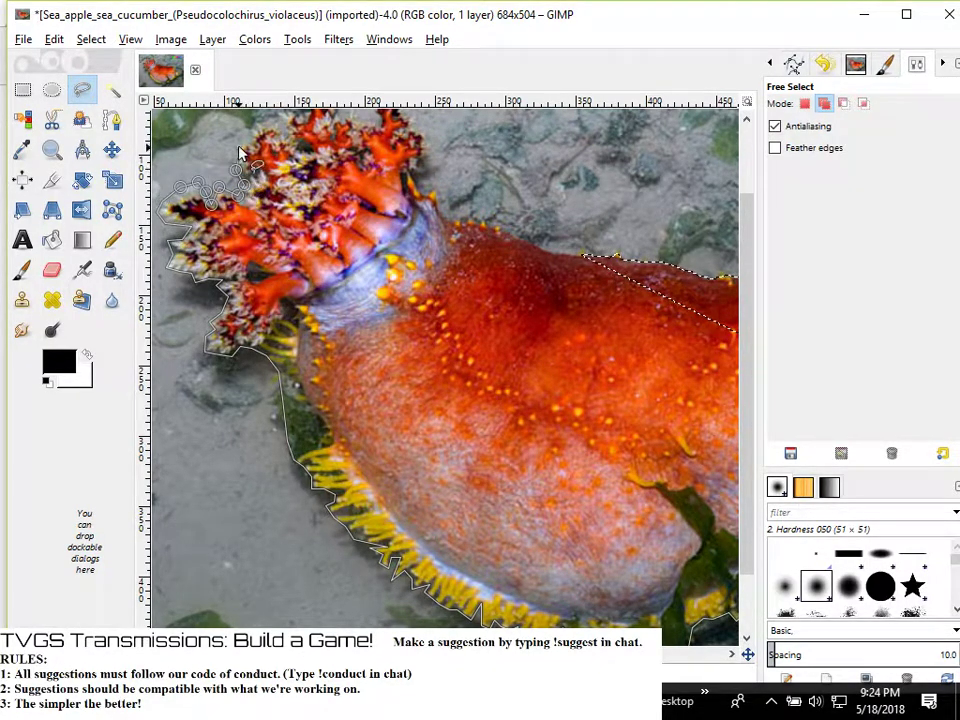
left_click(238, 143)
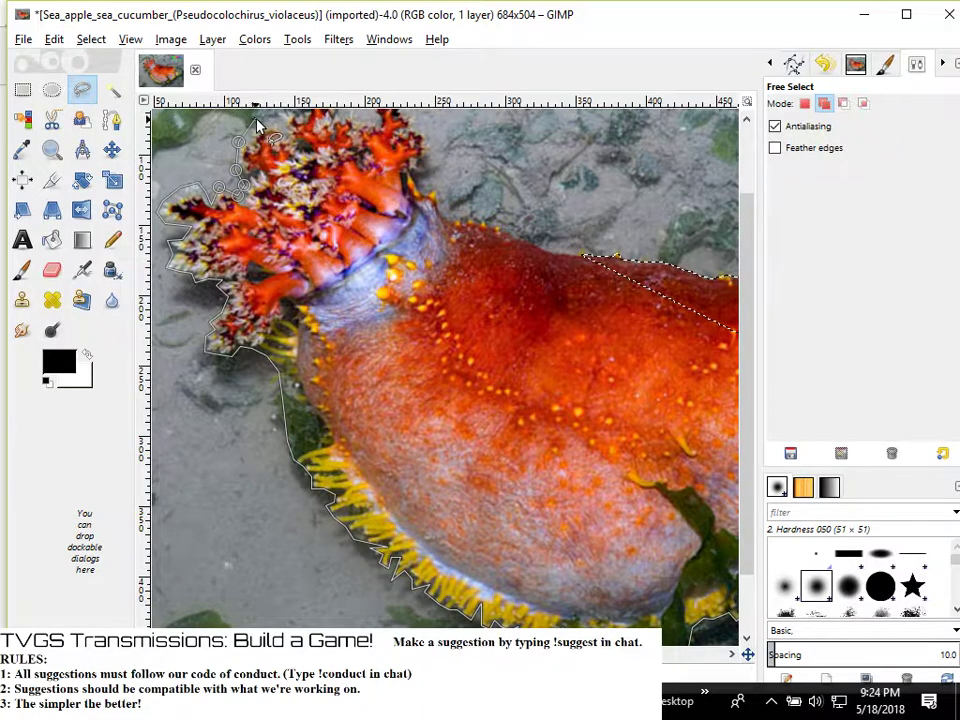
Trace around the tips of the upper feeding tentacles, dipping into the gap between the two tallest ones
scroll(278, 130, "up", 1)
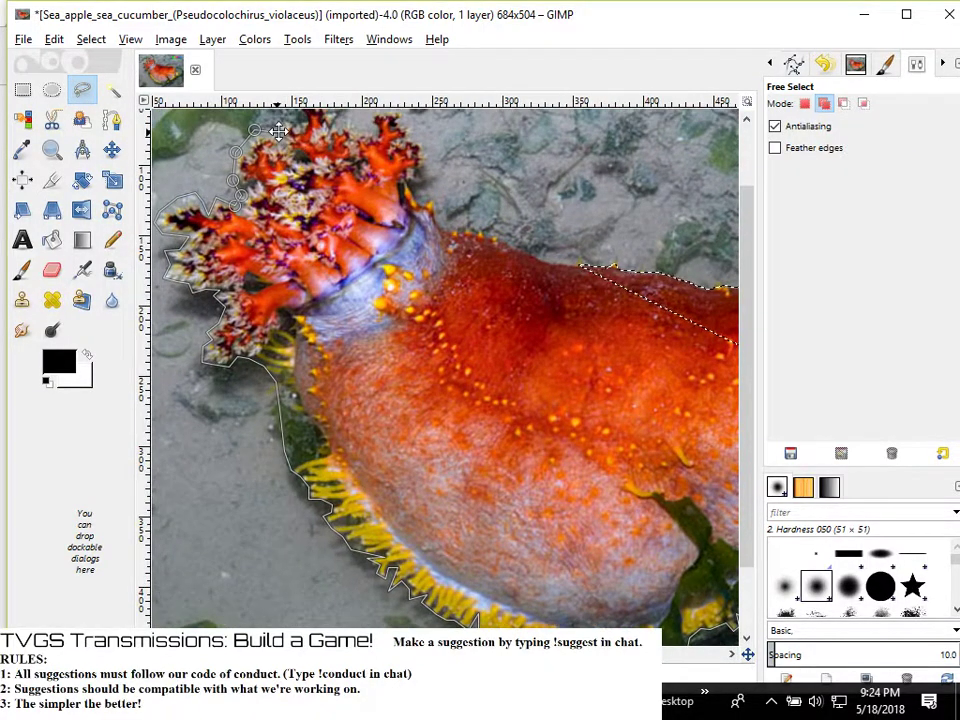
left_click_drag(278, 130, 300, 217)
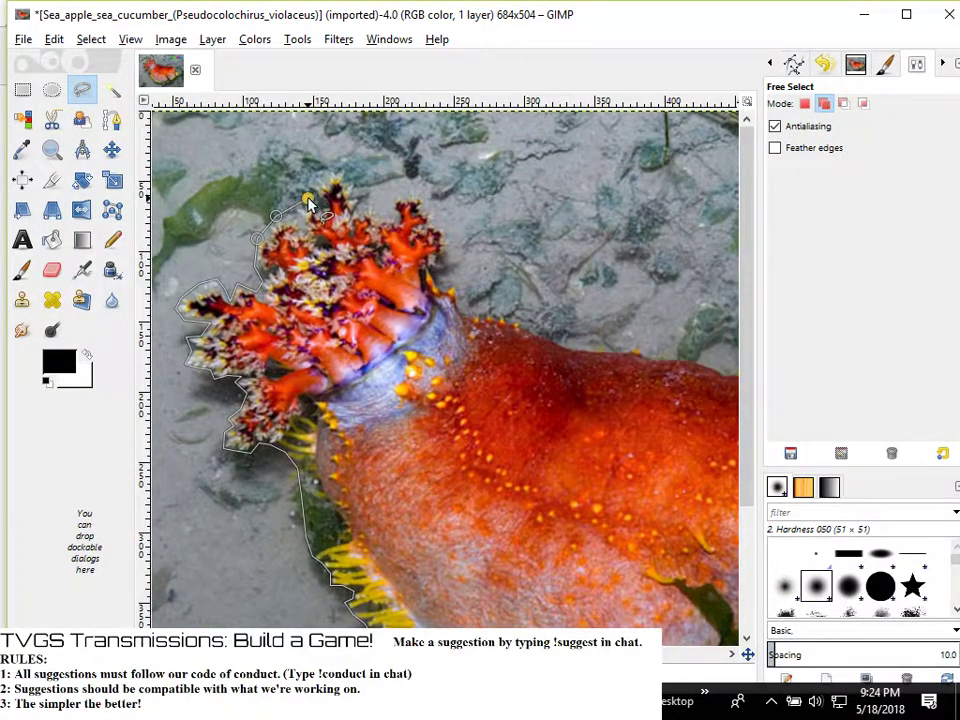
left_click(318, 173)
left_click(351, 170)
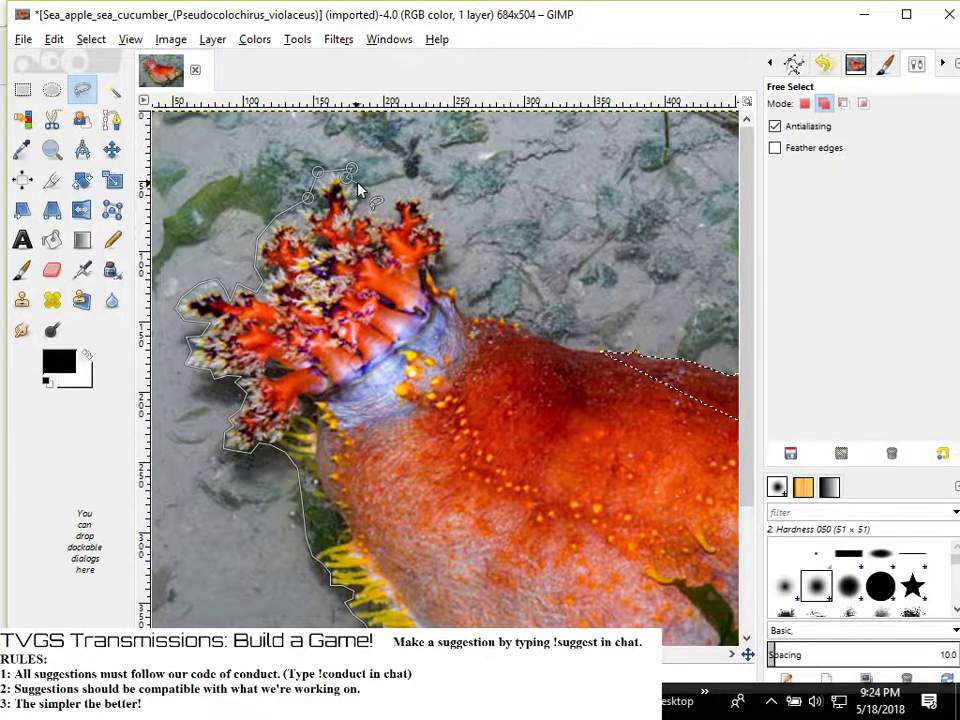
left_click(357, 183)
left_click(366, 214)
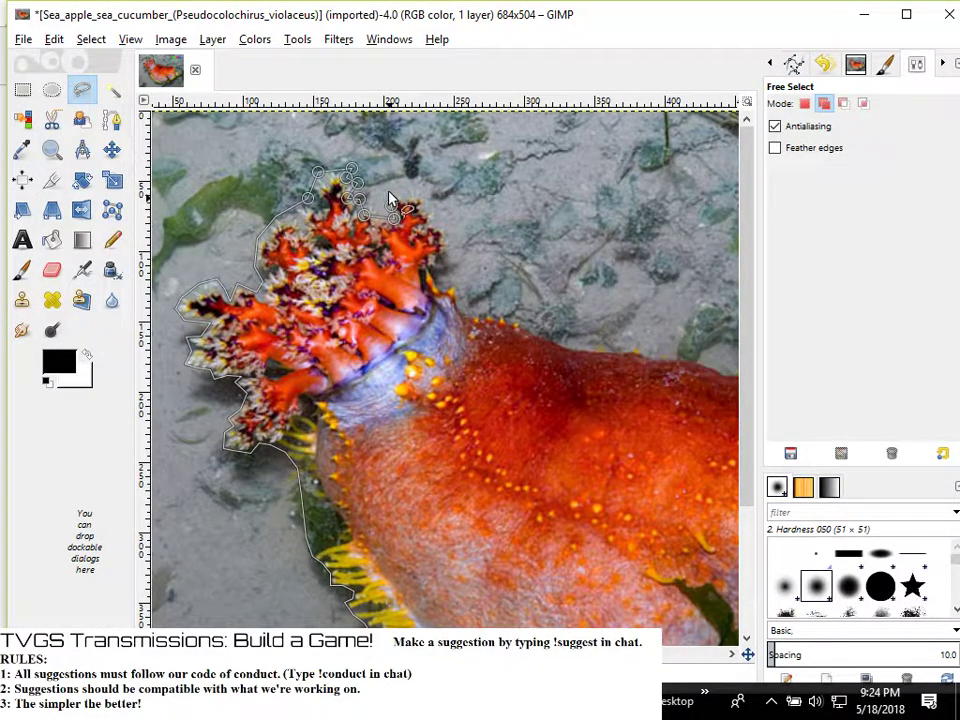
left_click(396, 204)
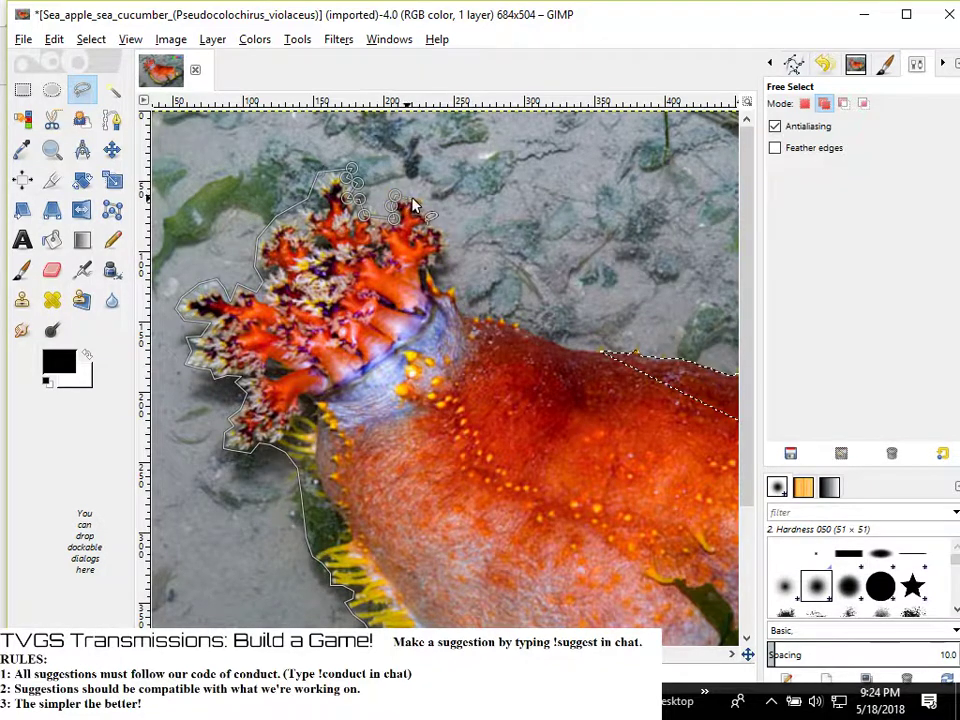
left_click(430, 205)
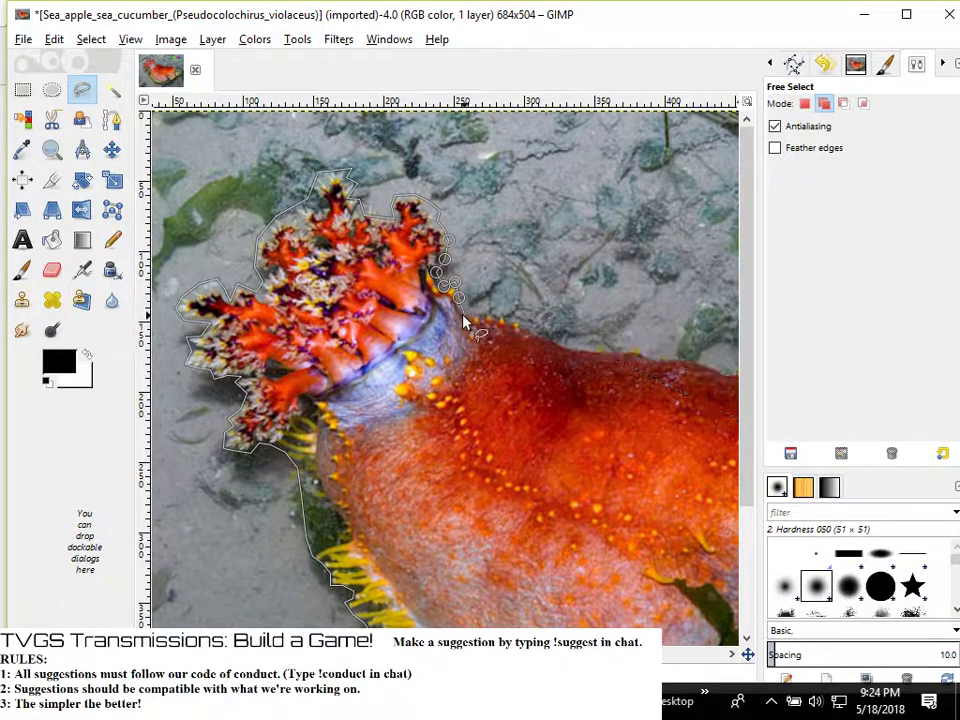
Carry the outline from the neck along the bumpy upper edge of the back to the start of the existing selection
left_click(465, 315)
left_click(481, 317)
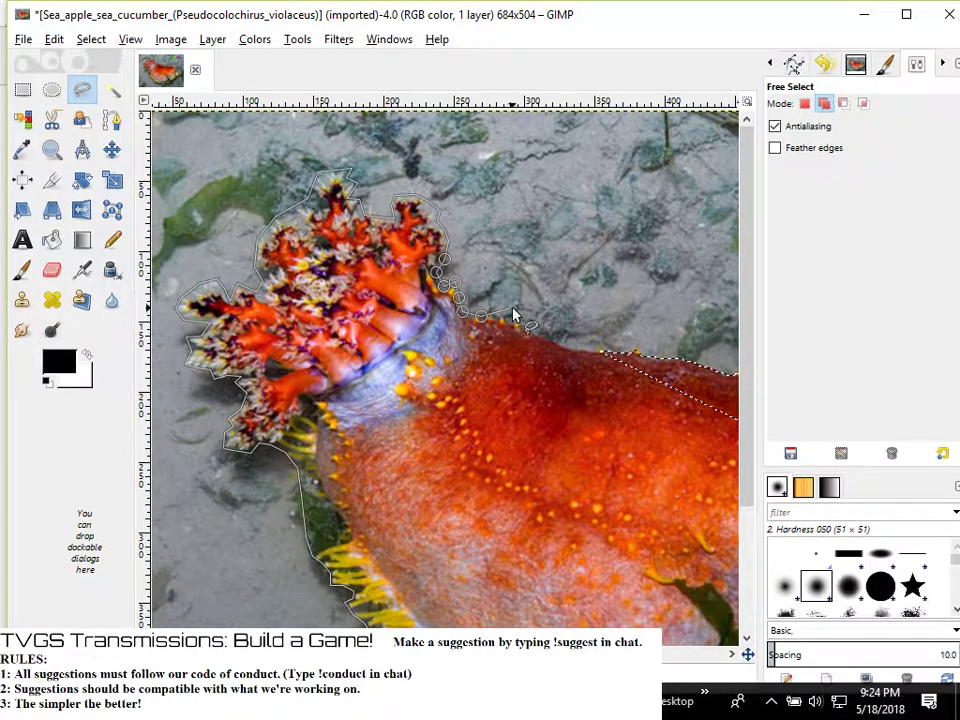
left_click(489, 313)
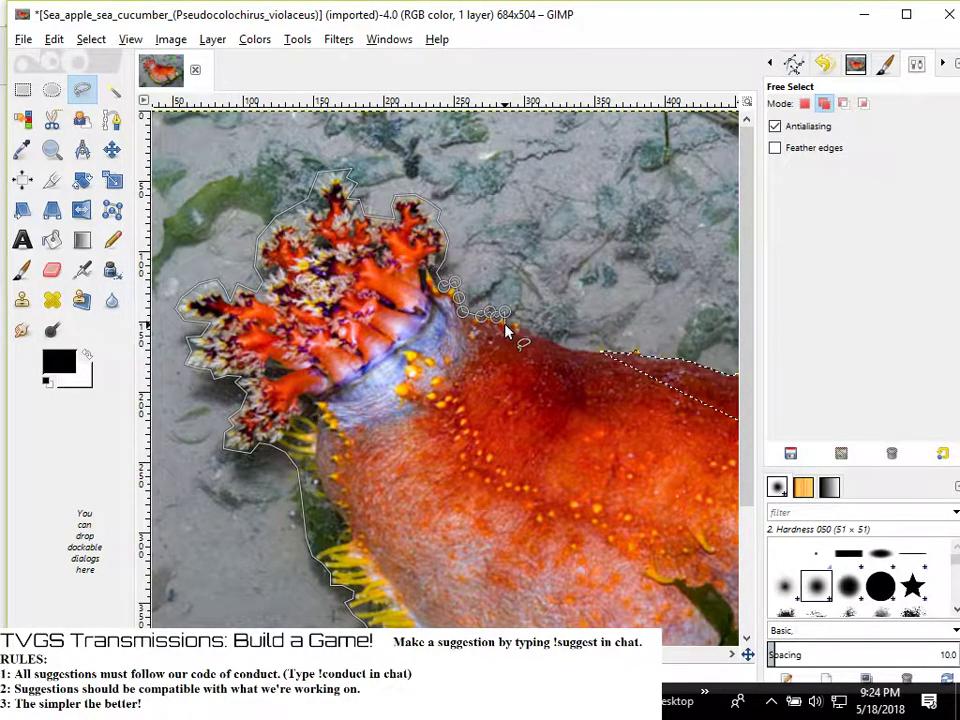
left_click(520, 319)
left_click(531, 334)
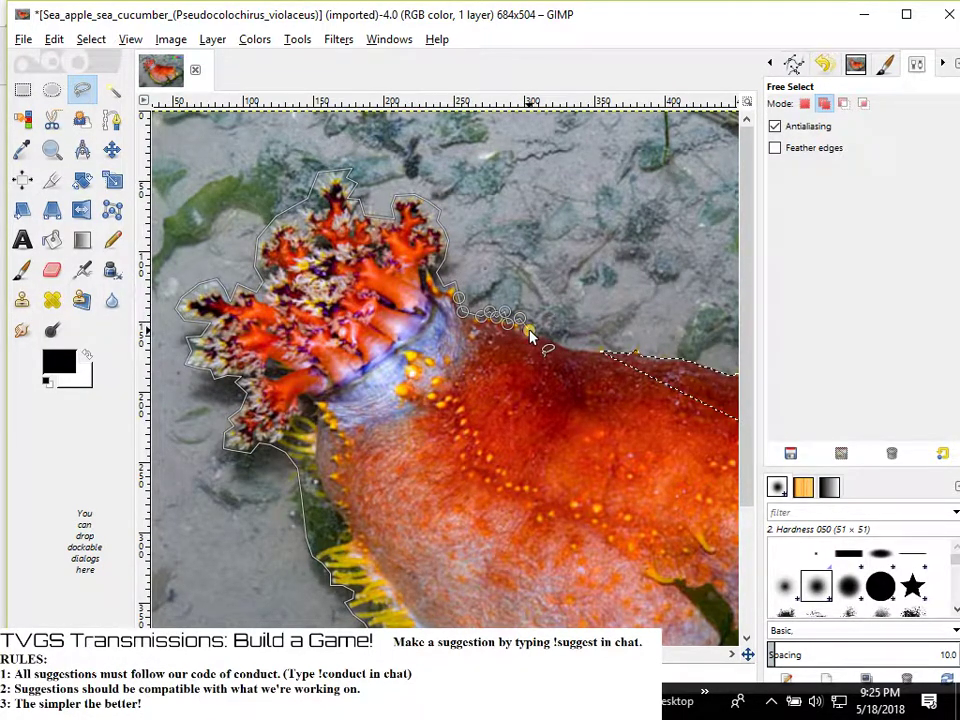
left_click(547, 337)
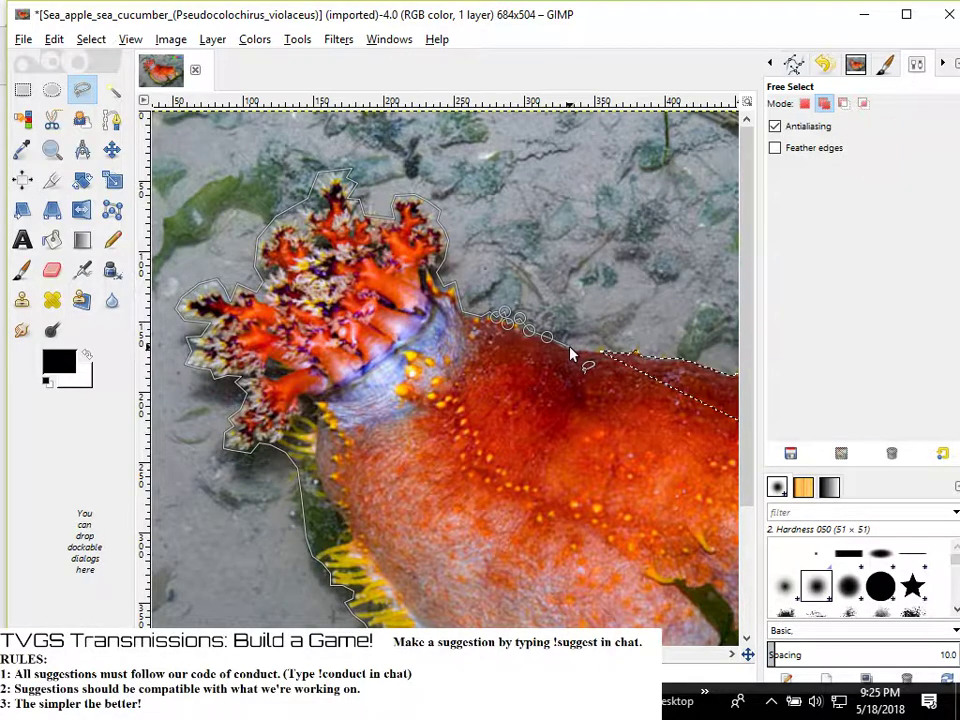
left_click(569, 347)
left_click(600, 349)
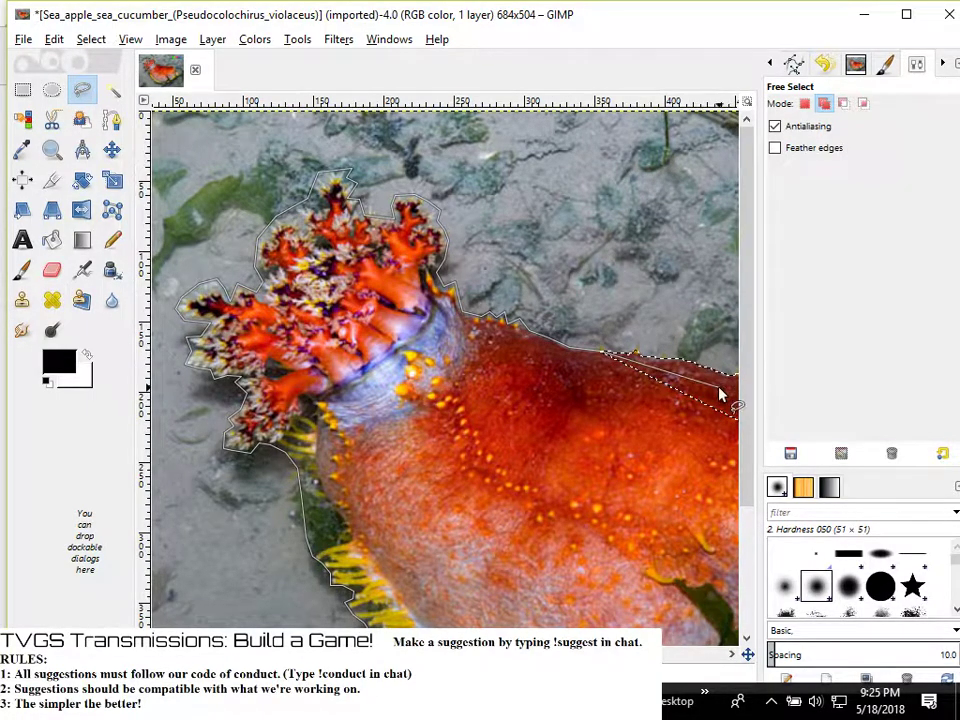
Close the outline at the rear tube feet to complete the animal's selection, and invert the selection to cover the background
scroll(726, 396, "right", 5)
key("space")
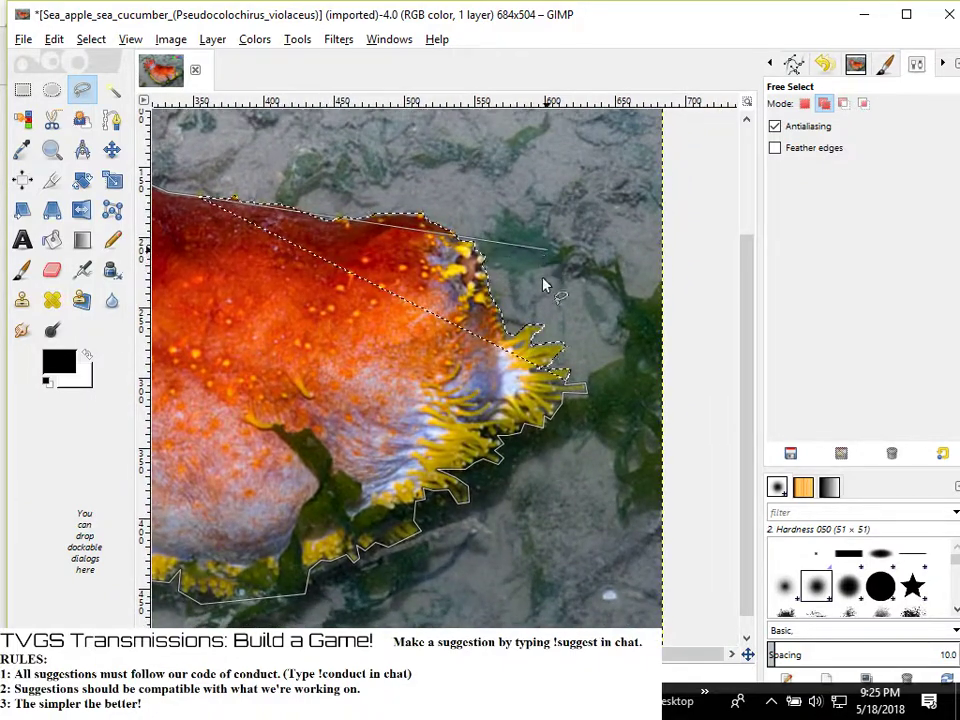
double_click(571, 376)
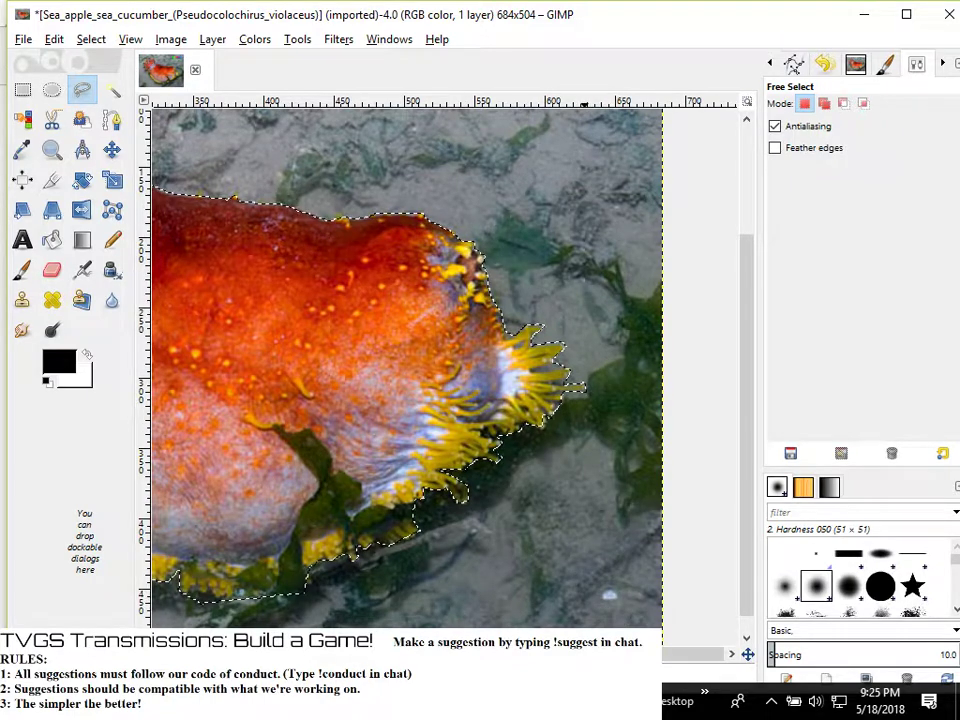
left_click(91, 39)
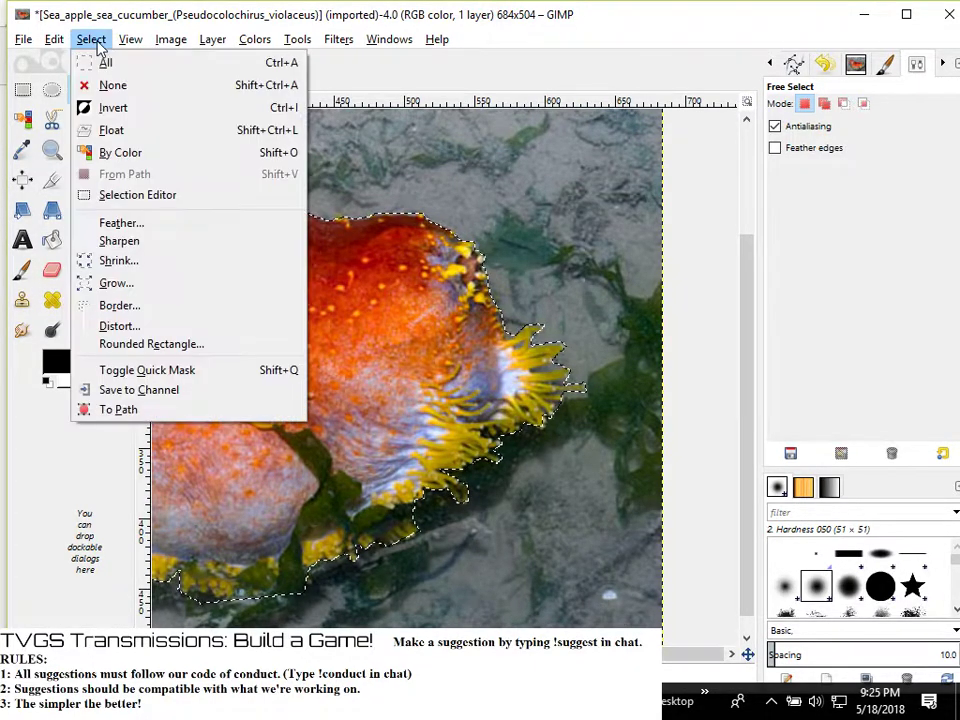
left_click(122, 107)
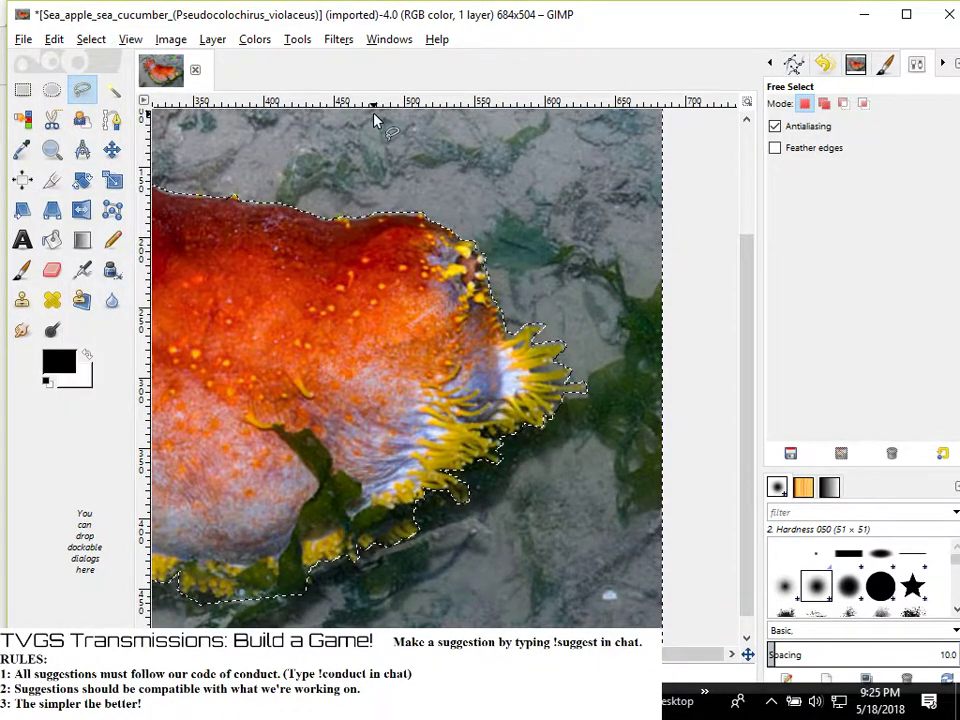
Try to delete the selected background and undo the deletion
key("Delete")
key("ctrl+z")
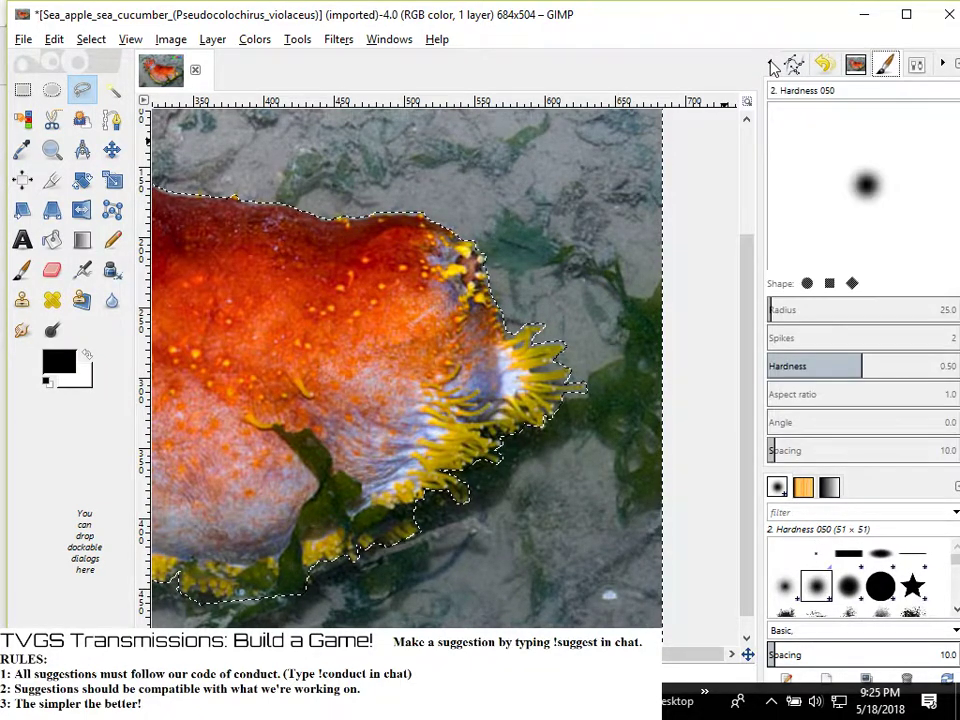
left_click(857, 64)
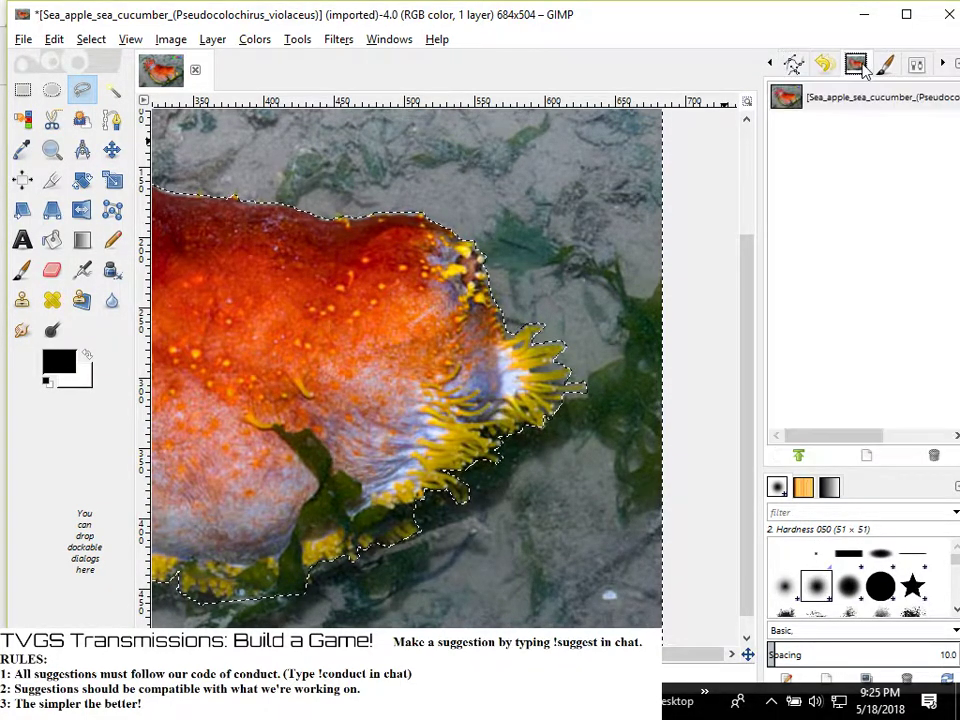
right_click(818, 95)
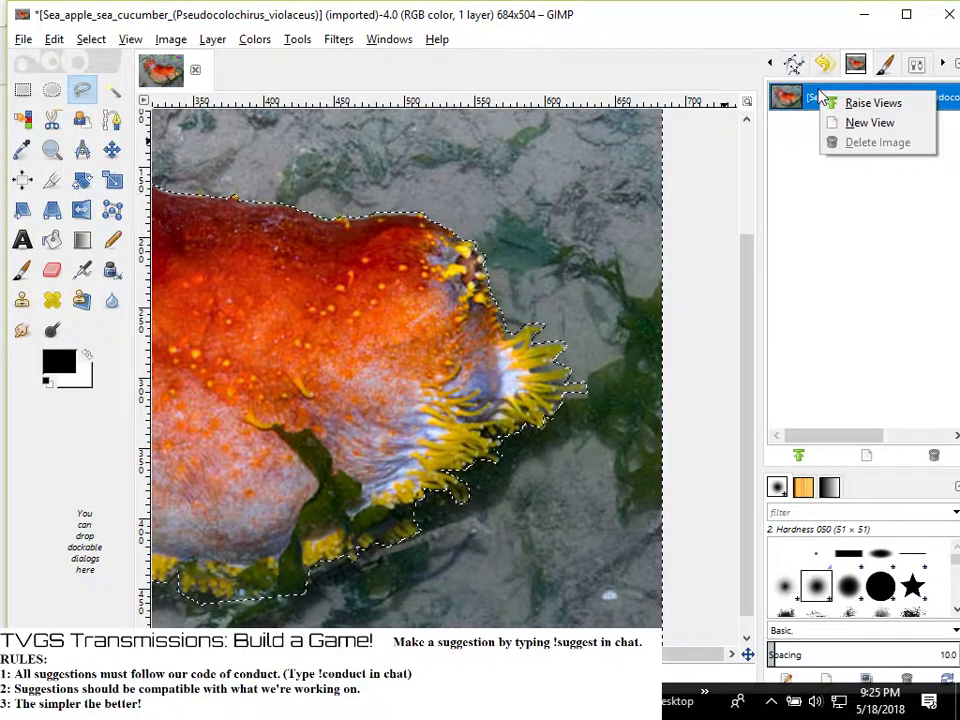
left_click(779, 95)
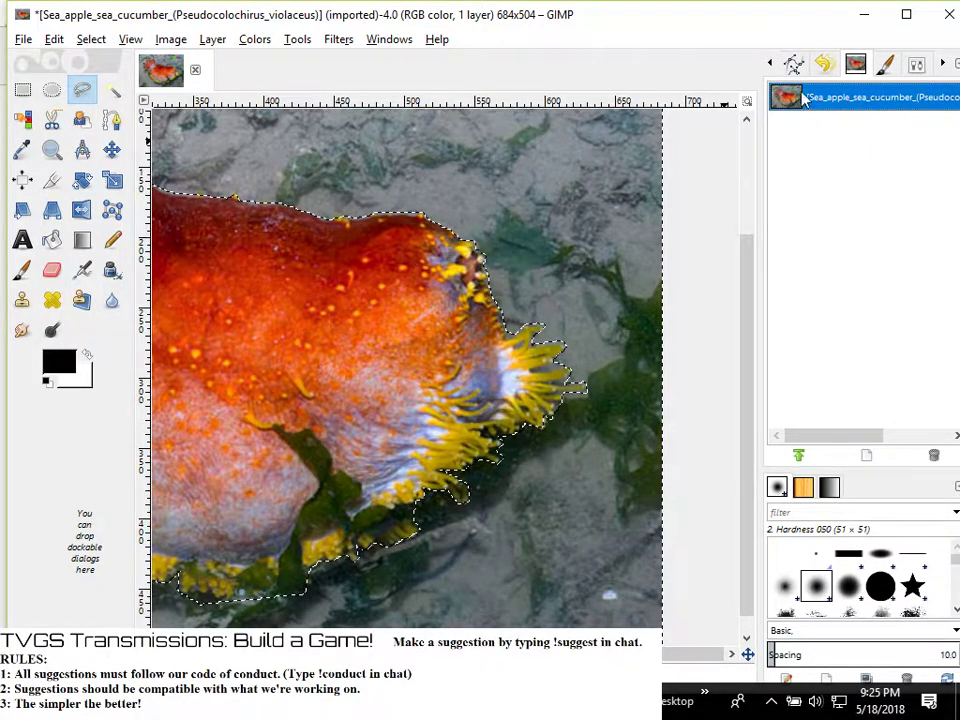
right_click(843, 98)
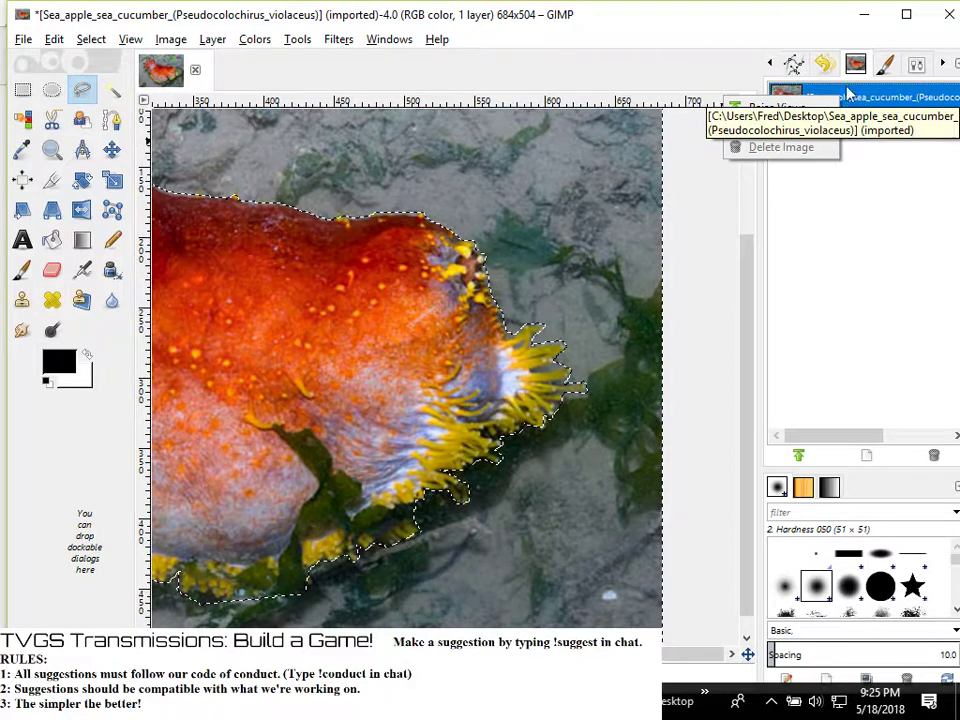
left_click(897, 253)
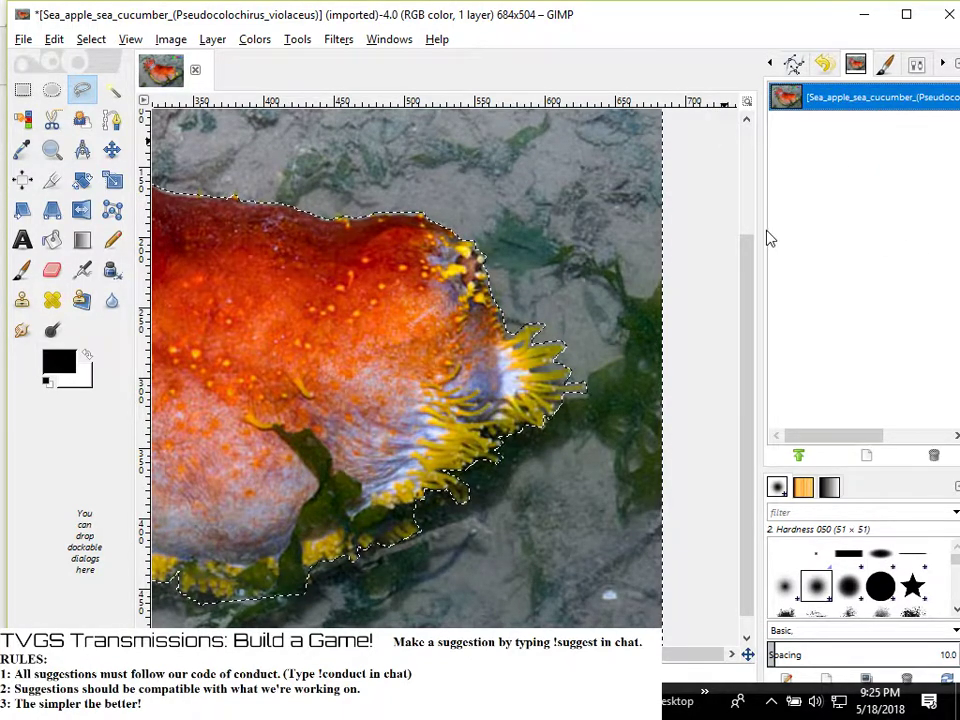
Add an alpha channel to the sea cucumber layer and delete the selected background to transparency
left_click(770, 64)
left_click(770, 64)
left_click(770, 64)
left_click(770, 64)
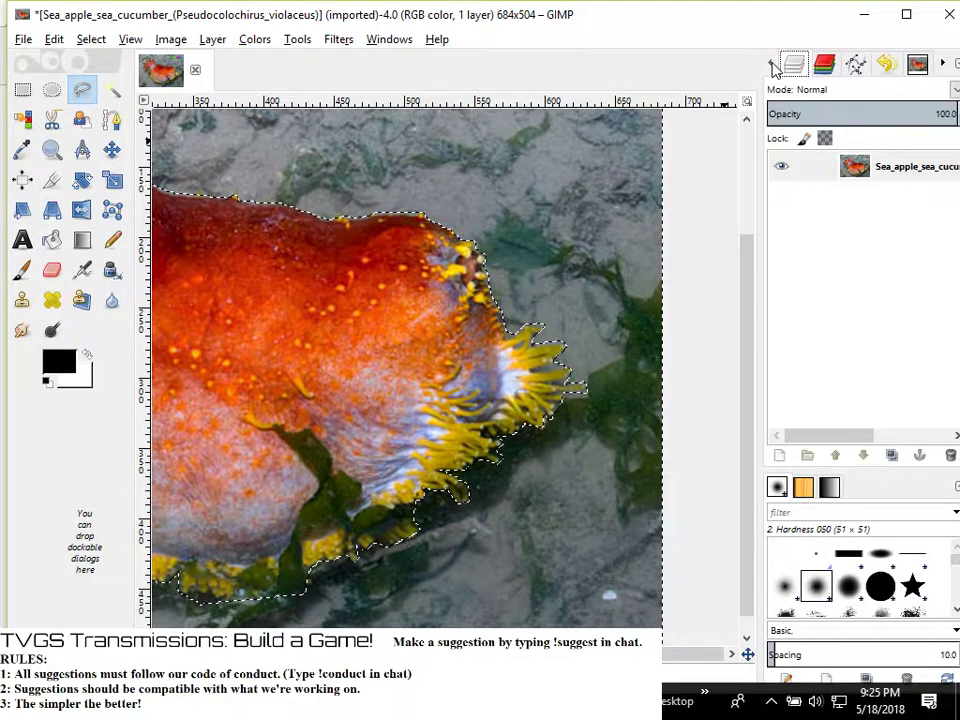
right_click(828, 180)
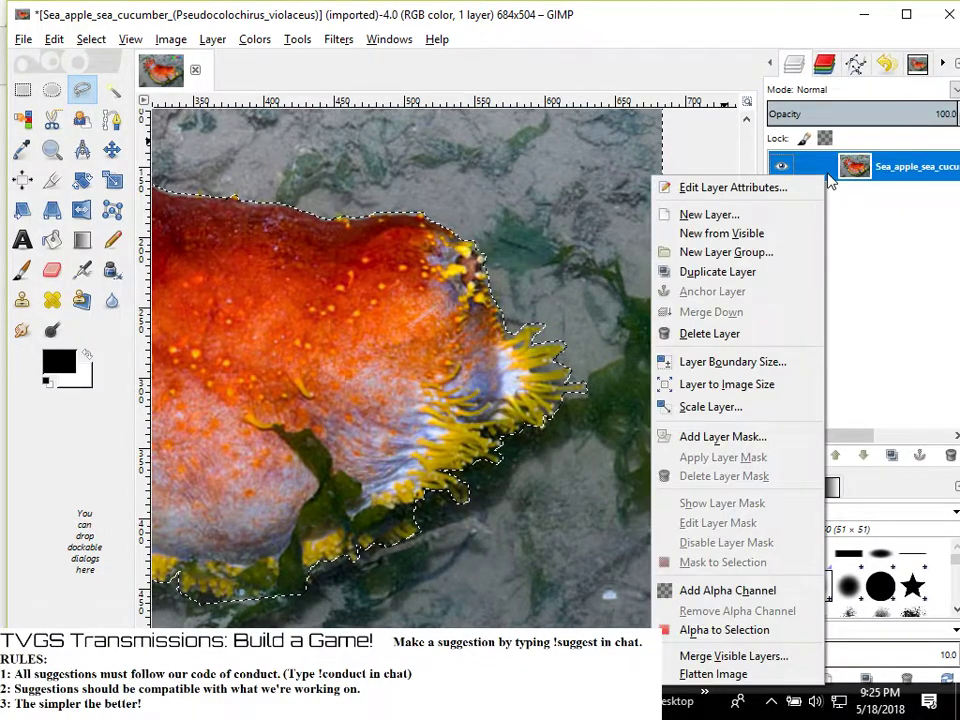
left_click(783, 590)
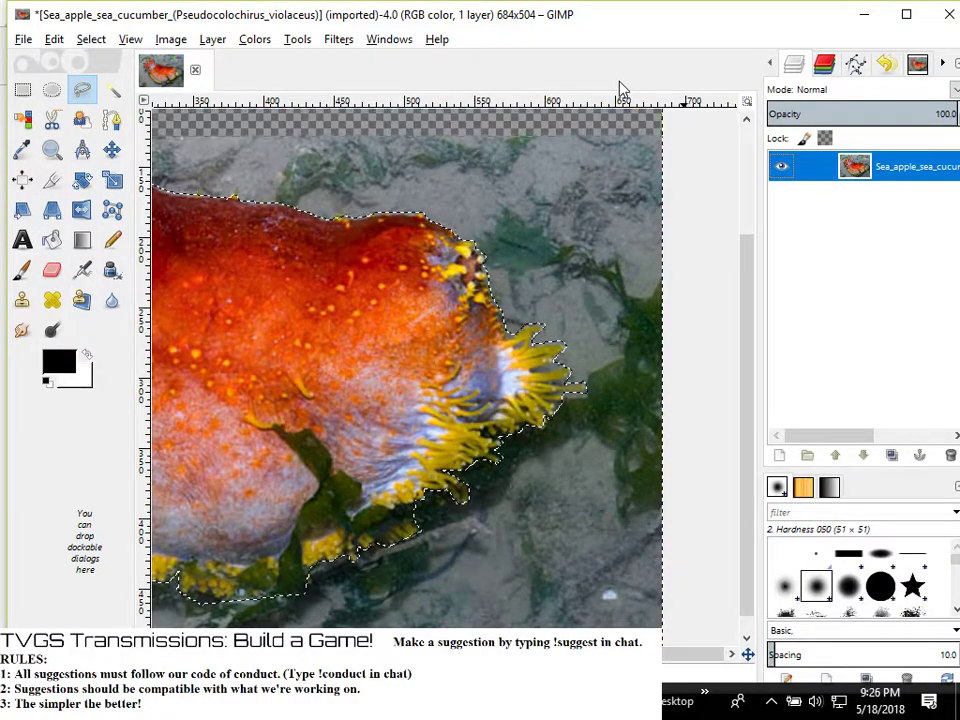
key("Delete")
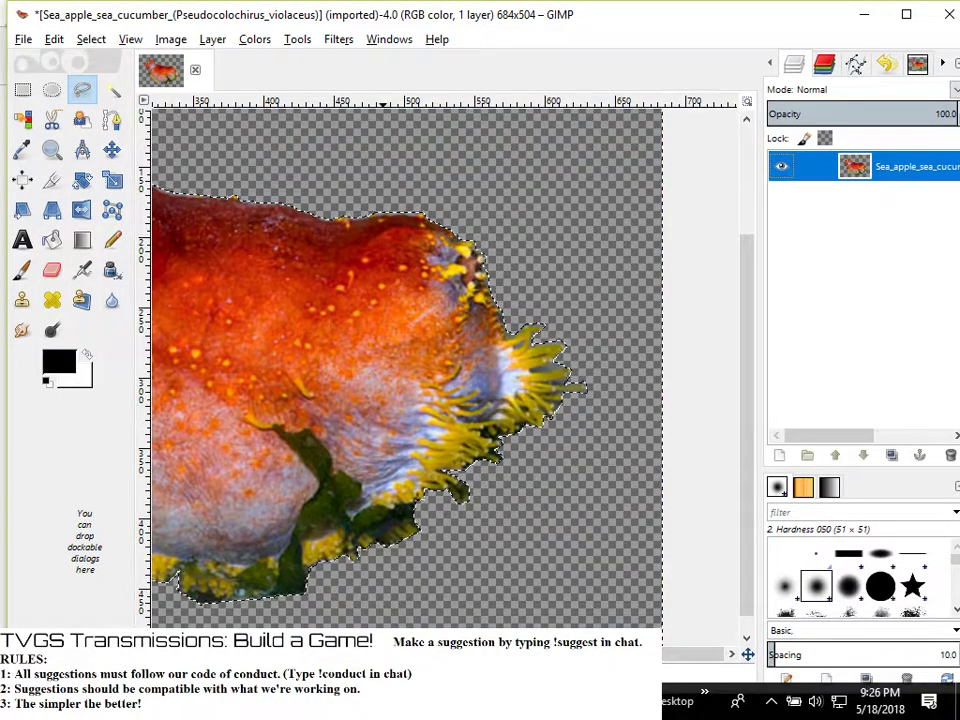
Inspect the cut-out's edges along the body, the tube feet and the feeding tentacles
scroll(405, 370, "left", 10)
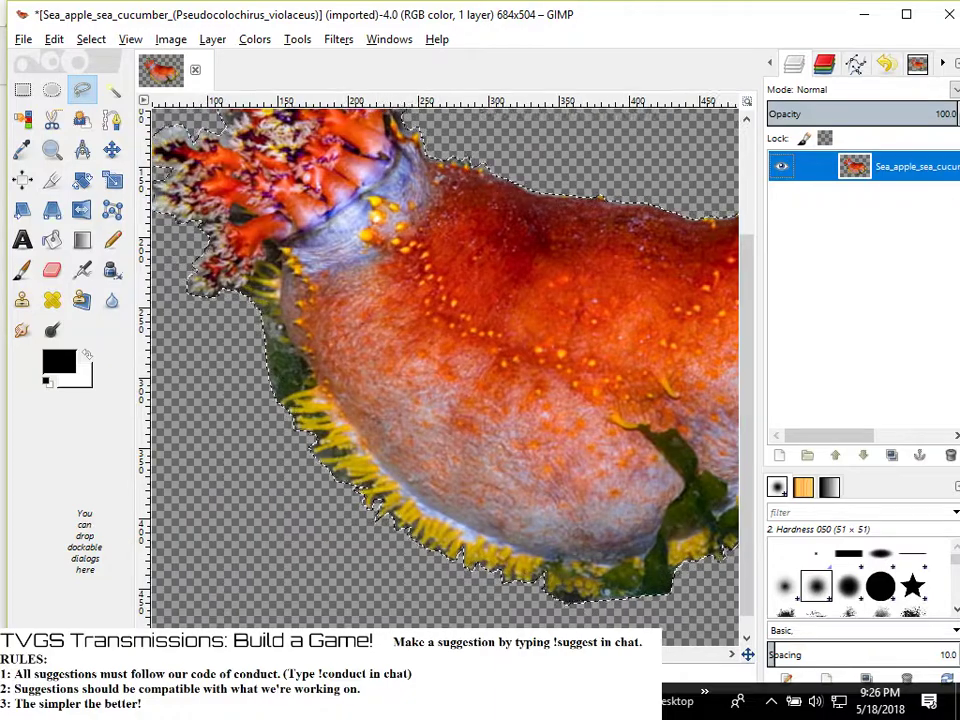
scroll(321, 585, "left", 4)
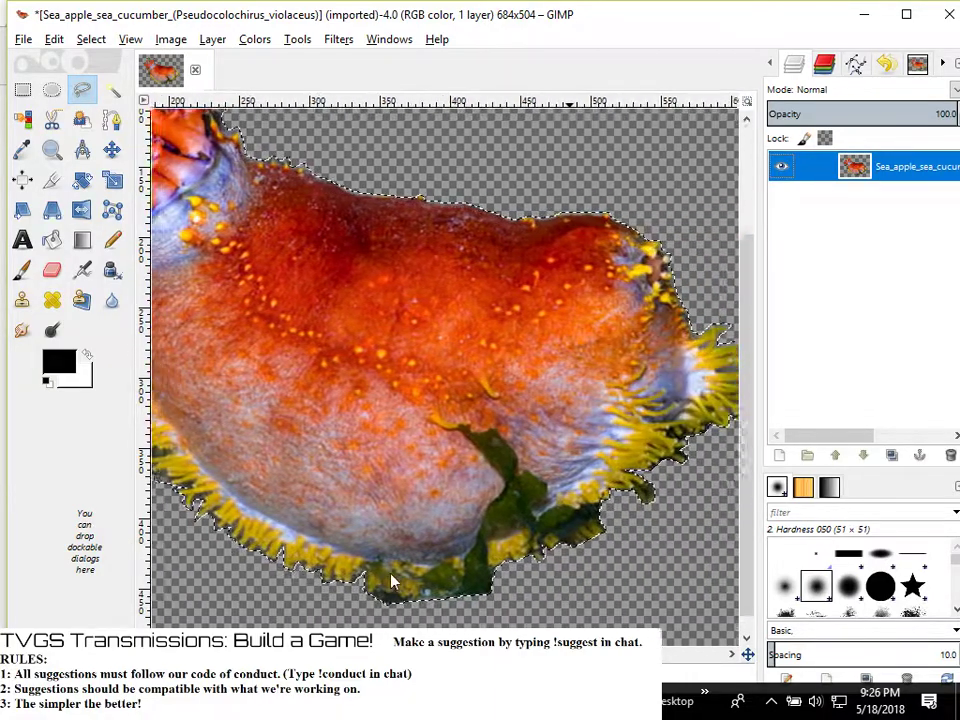
scroll(257, 607, "down", 2)
scroll(306, 422, "up", 3)
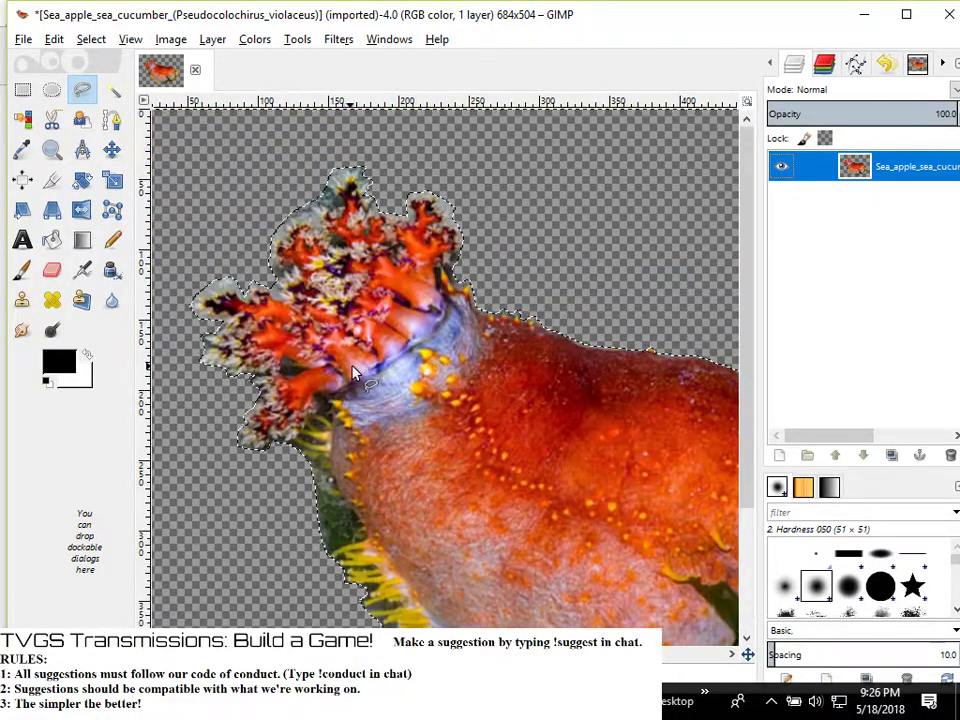
scroll(452, 360, "down", 2)
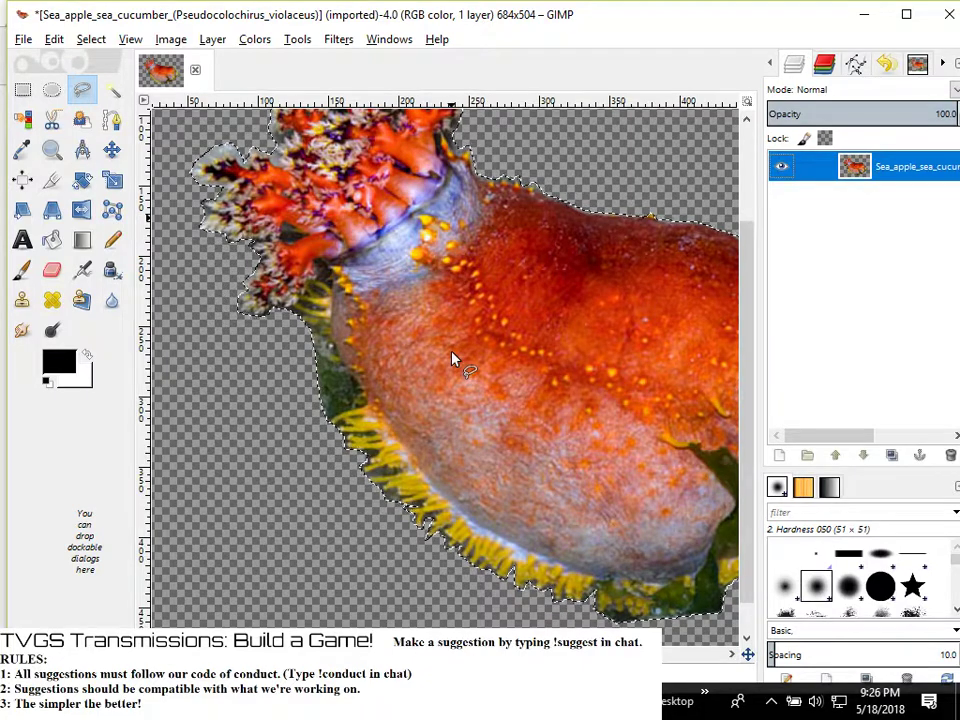
scroll(489, 332, "up", 3)
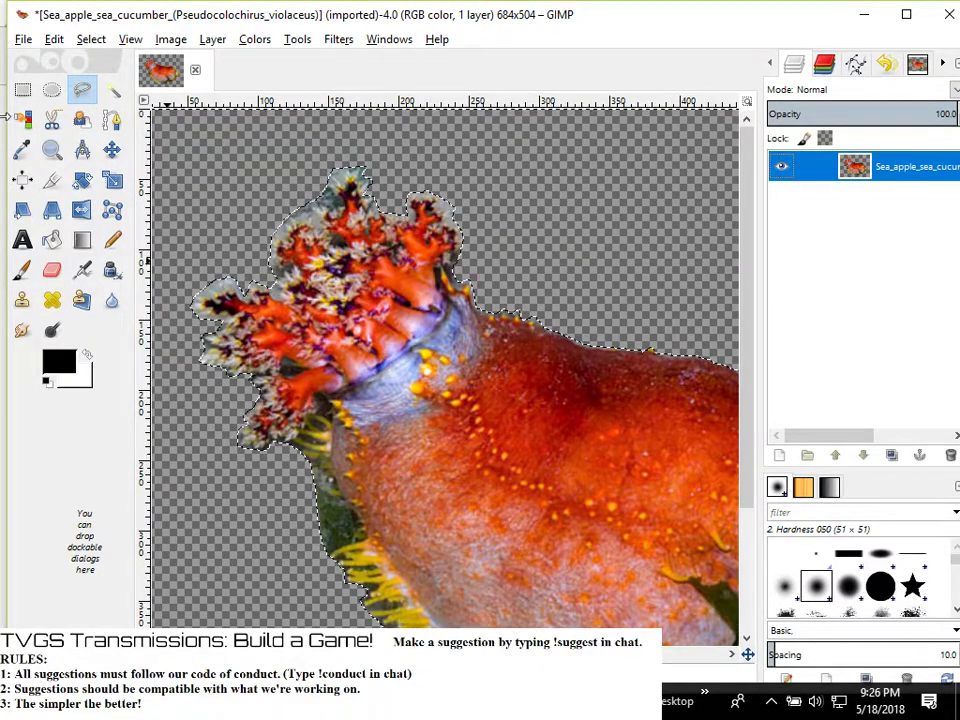
Save the cut-out image to the Desktop as Sea_apple_sea_cucumber_2.xcf
left_click(24, 40)
left_click(27, 40)
left_click(27, 40)
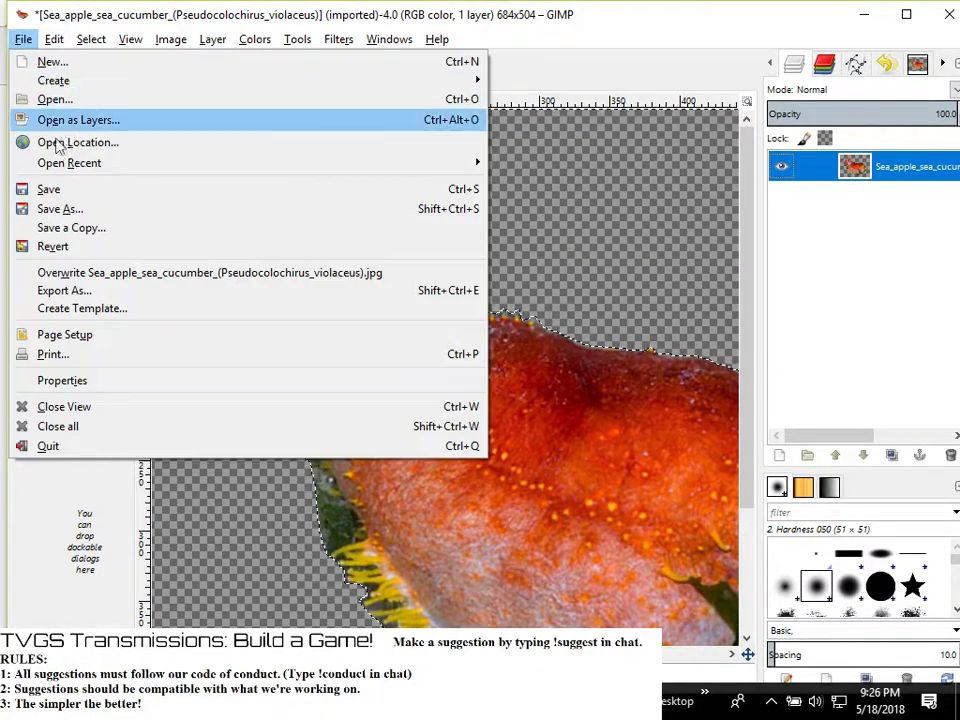
left_click(79, 210)
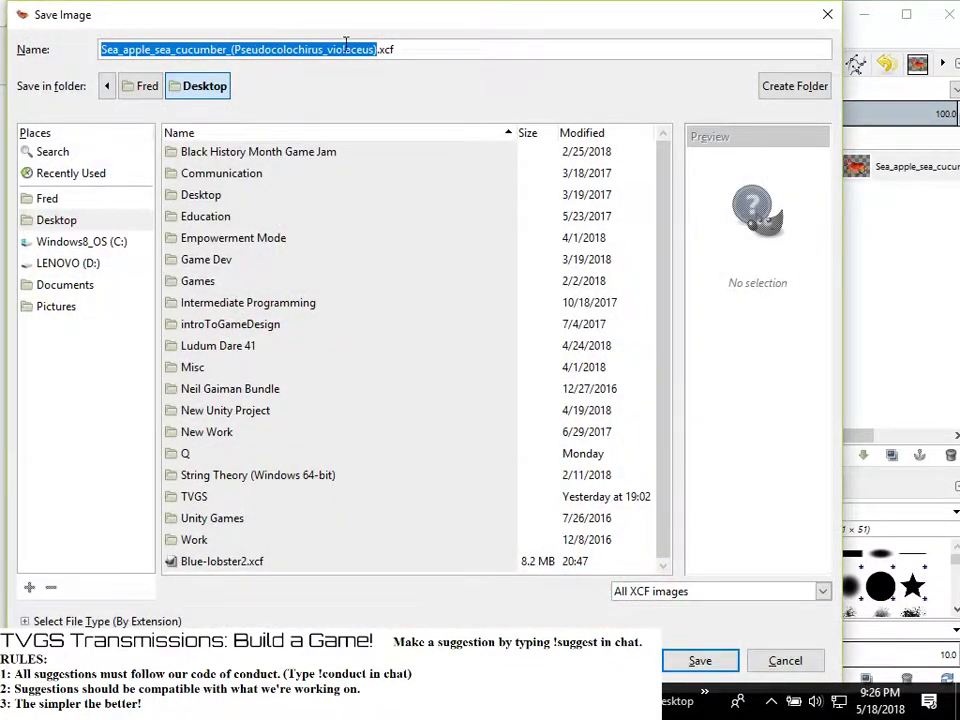
left_click(378, 49)
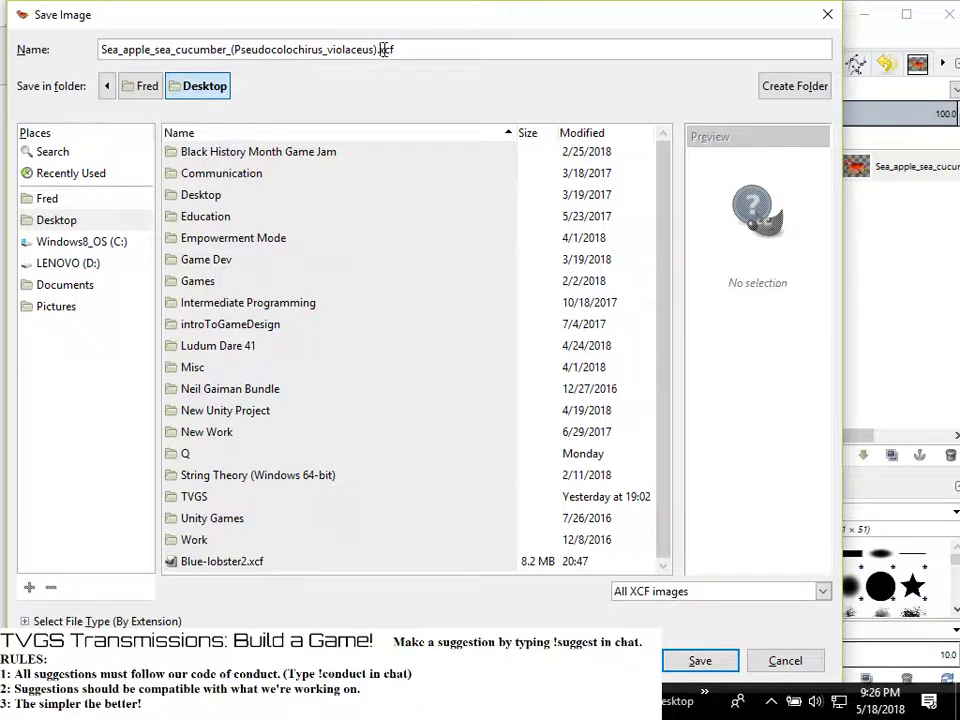
left_click_drag(378, 49, 231, 50)
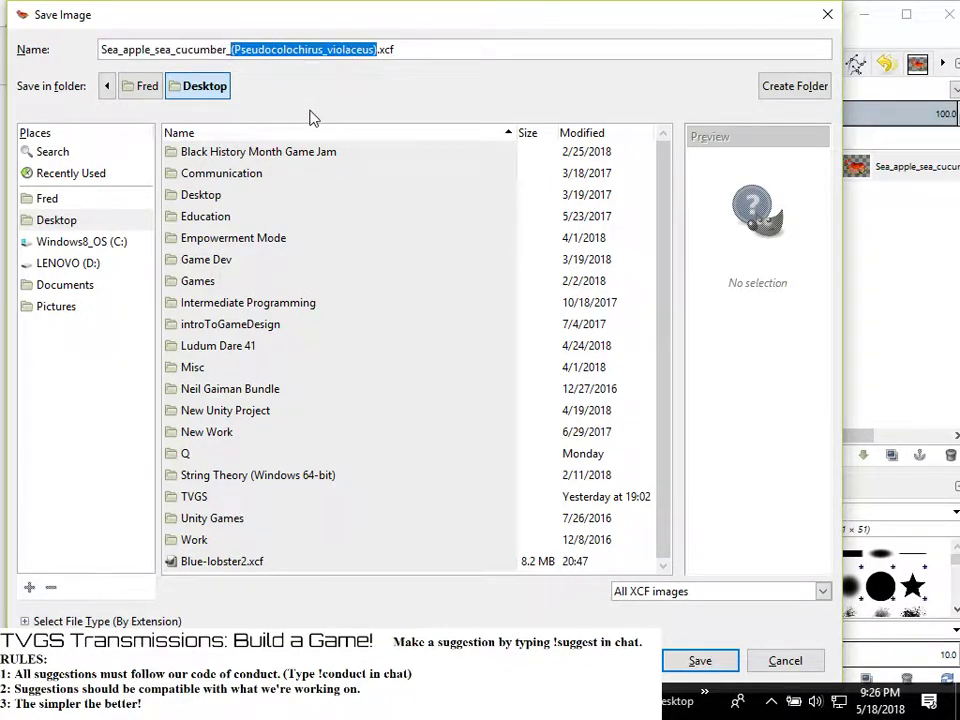
type("2")
left_click(724, 672)
Export the cut-out to the Desktop as Sea_apple_sea_cucumber_2.png with the default PNG options
left_click(23, 39)
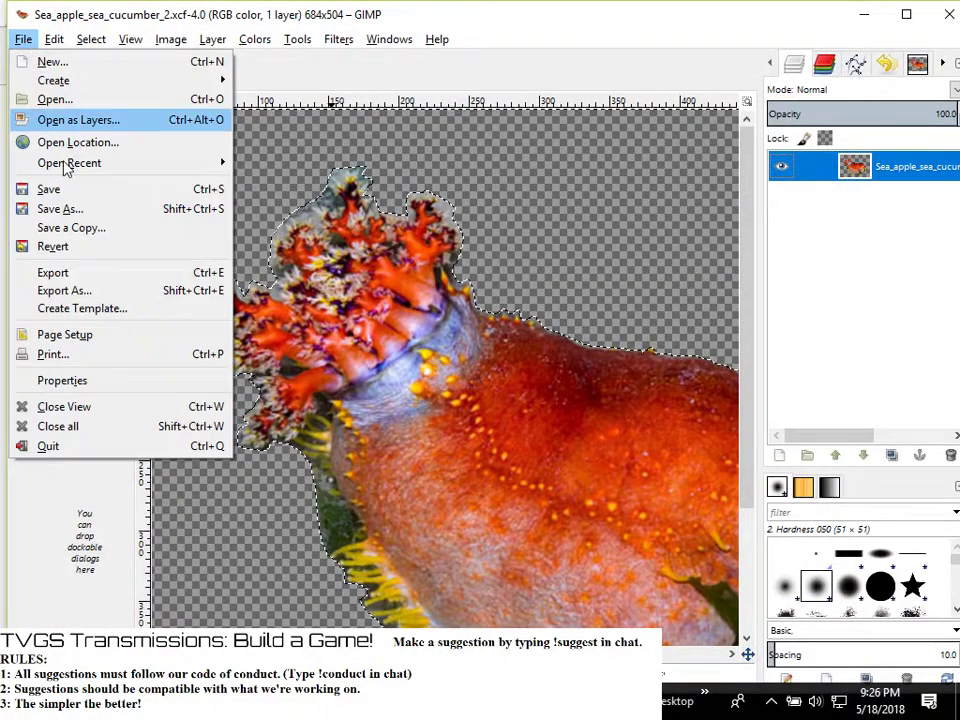
left_click(126, 276)
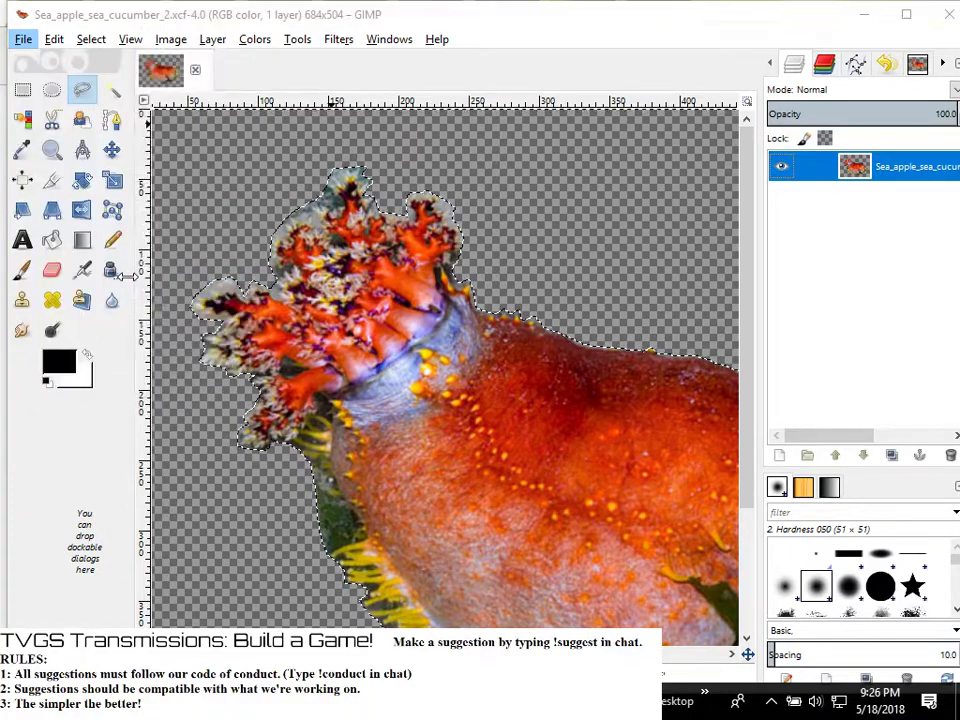
left_click(826, 676)
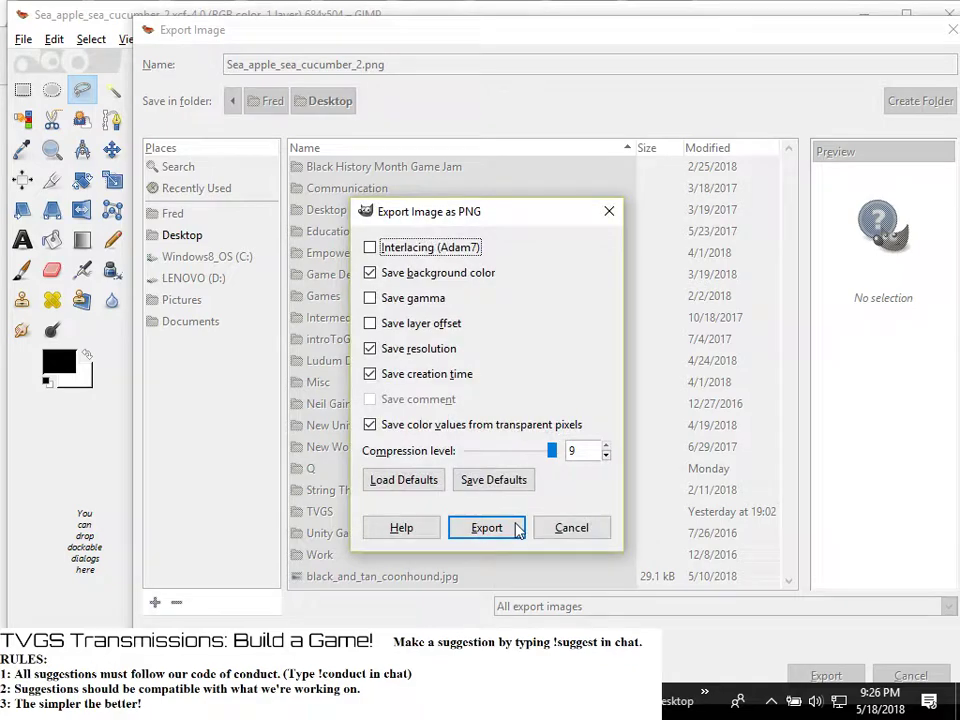
left_click(487, 528)
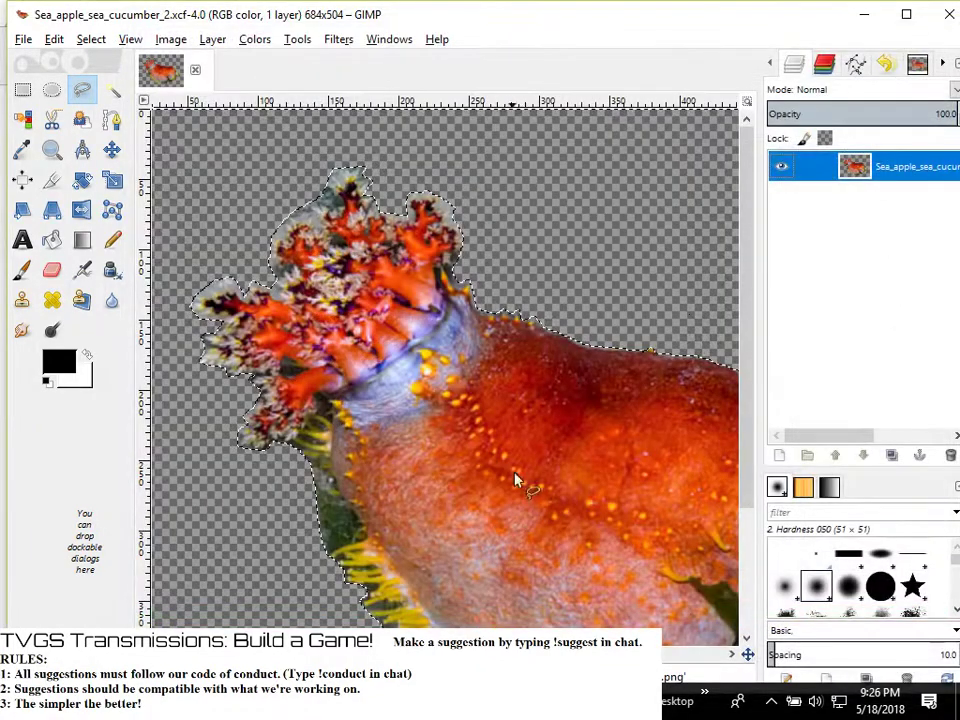
scroll(548, 432, "down", 1)
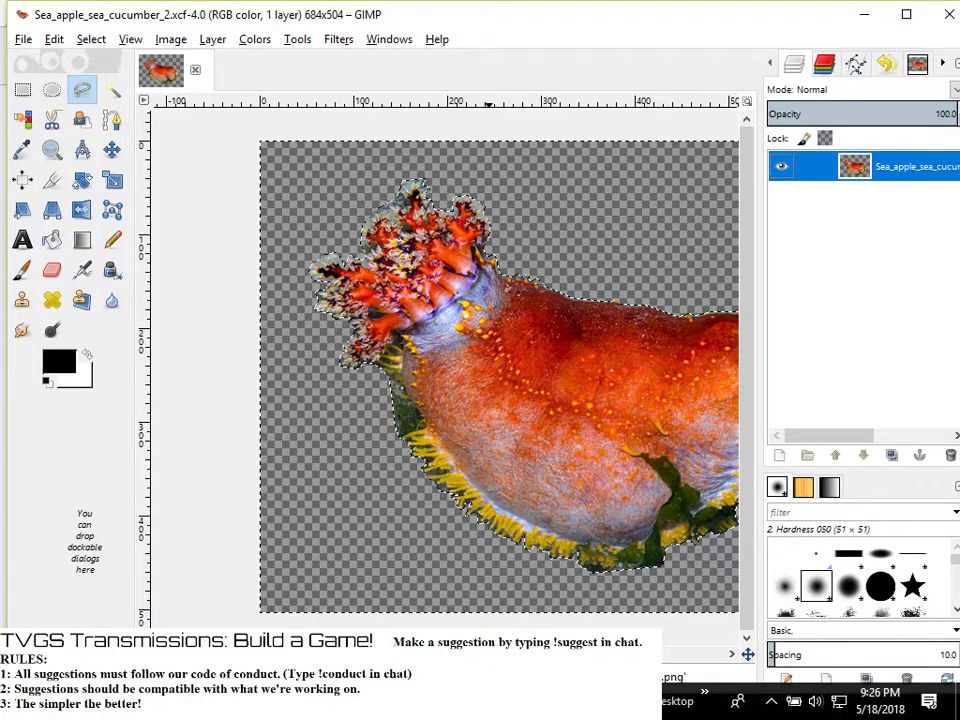
scroll(533, 440, "right", 4)
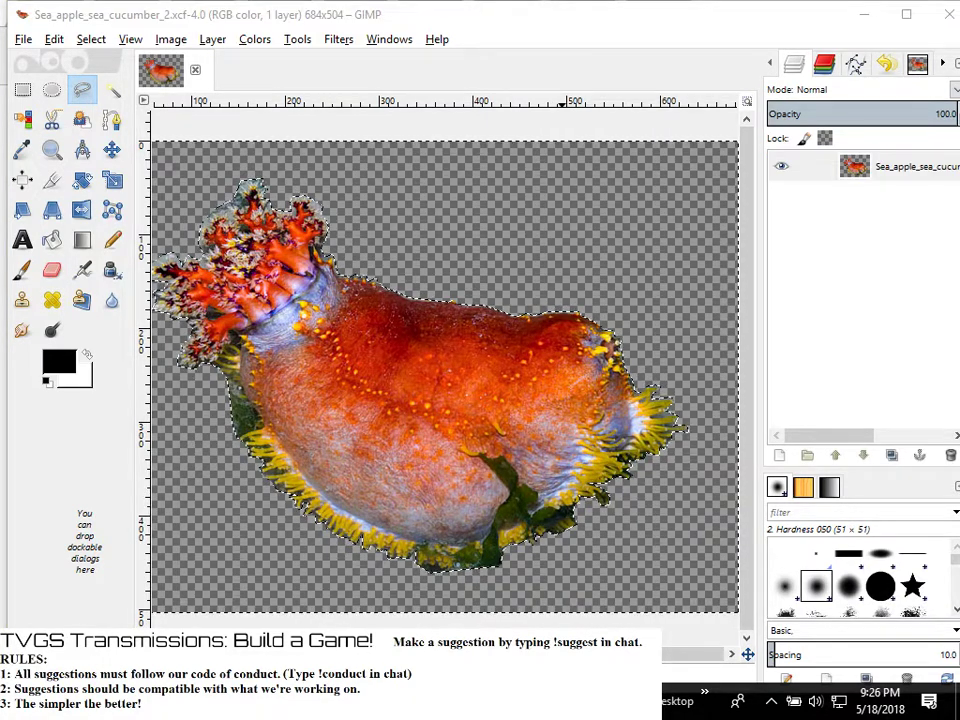
Switch to Construct 2 and insert a Sprite object named Cucumber over the crawfish in Layout 1, leaving its image empty
key("alt+Tab")
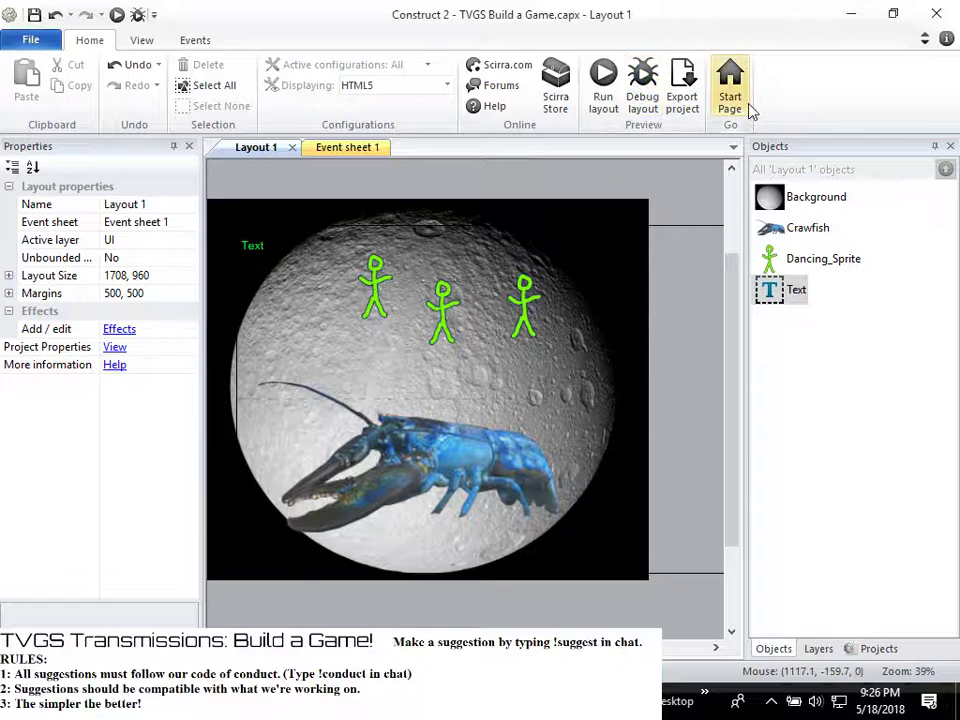
left_click(868, 648)
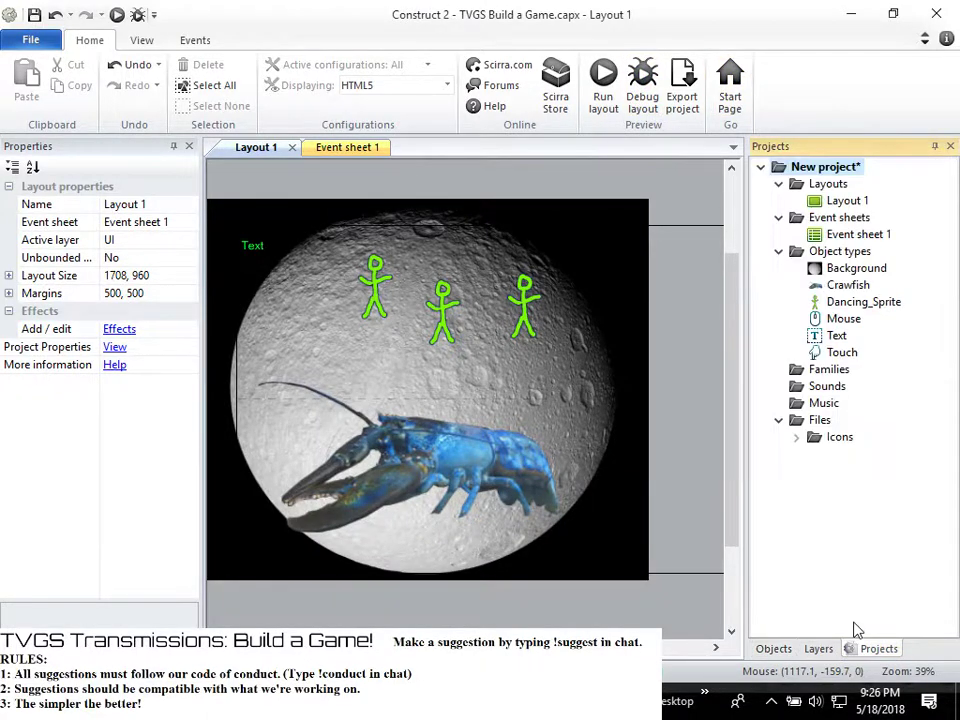
right_click(667, 259)
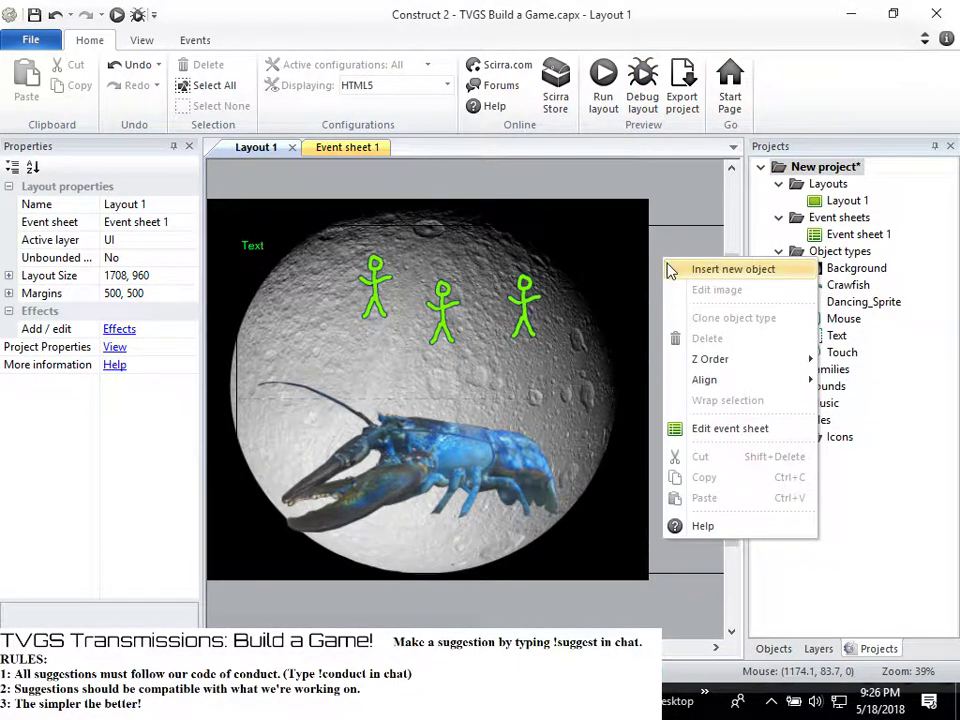
left_click(733, 269)
left_click(618, 435)
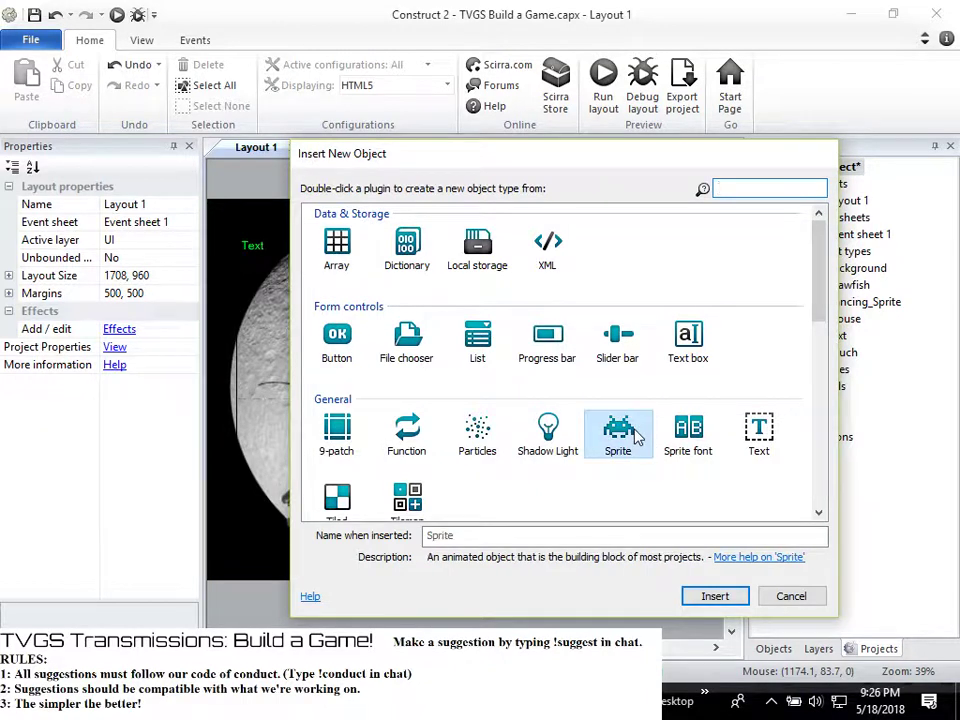
double_click(492, 537)
key("BackSpace")
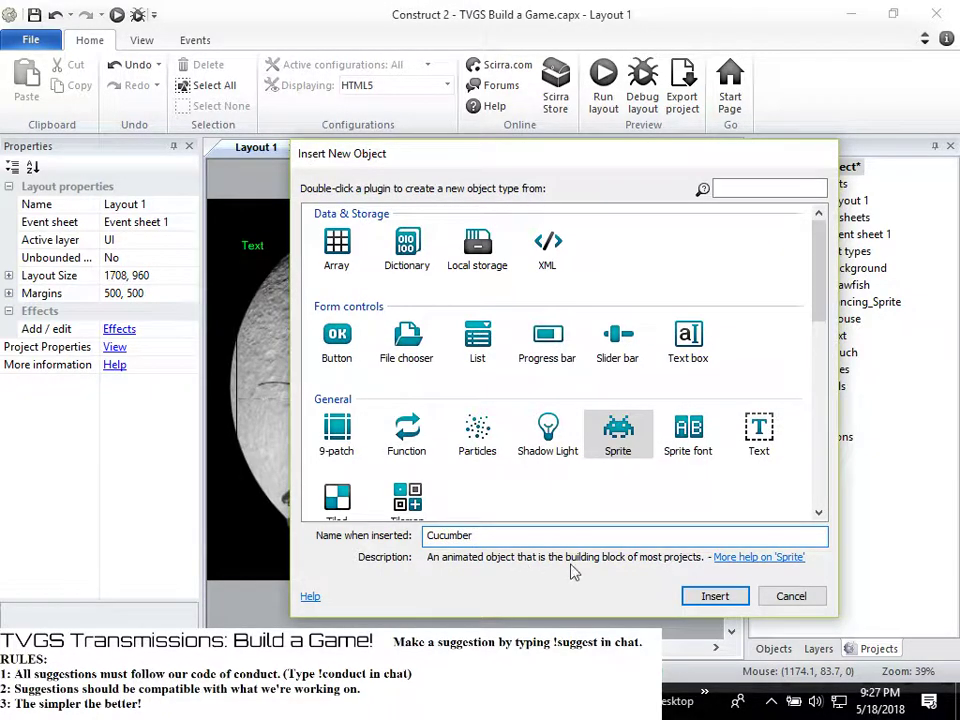
left_click(745, 596)
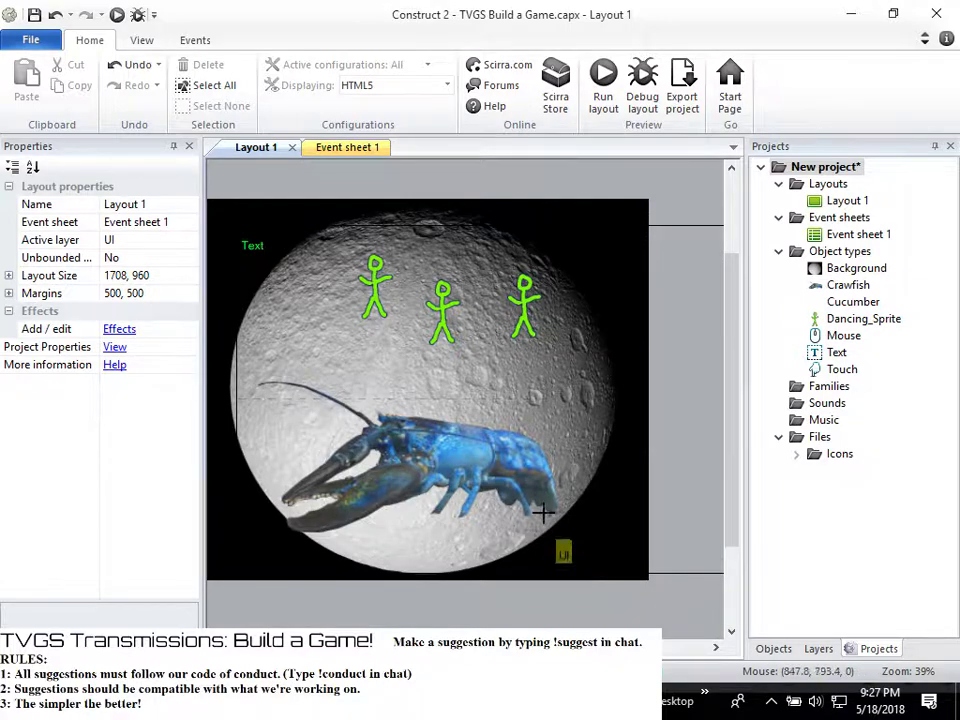
double_click(435, 440)
left_click(822, 55)
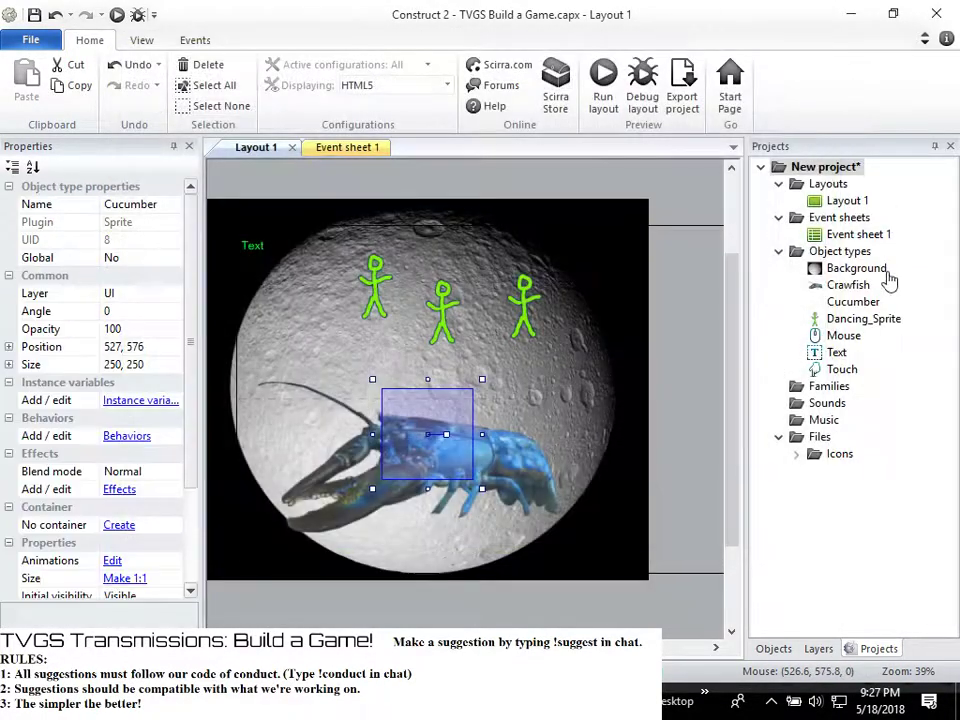
Load Sea_apple_sea_cucumber_2.png from the Desktop as the image of the Cucumber sprite
double_click(860, 302)
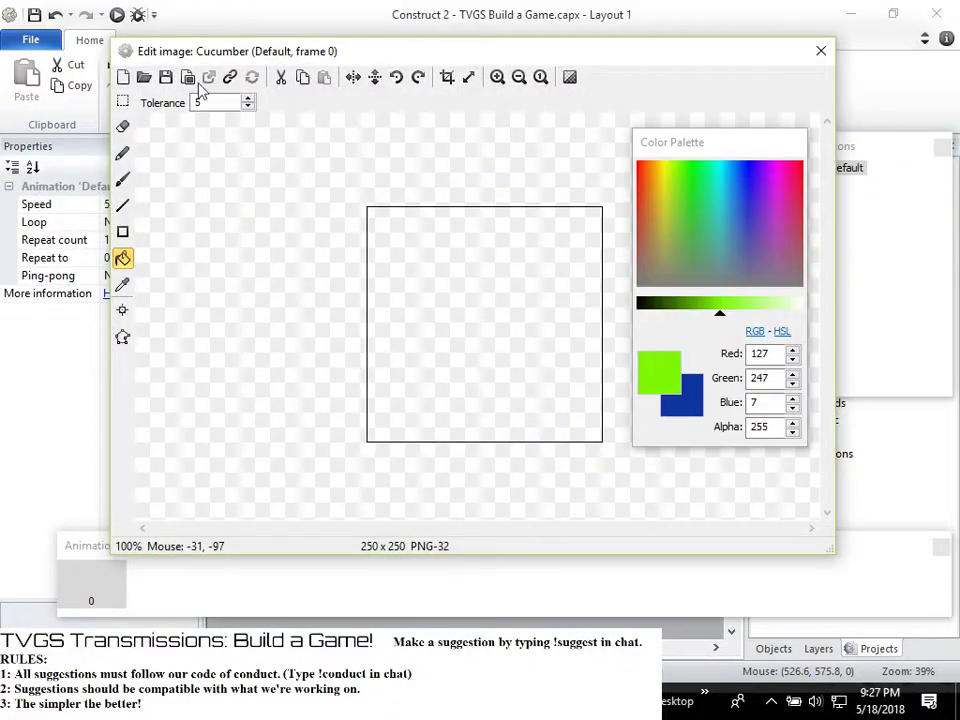
left_click(144, 77)
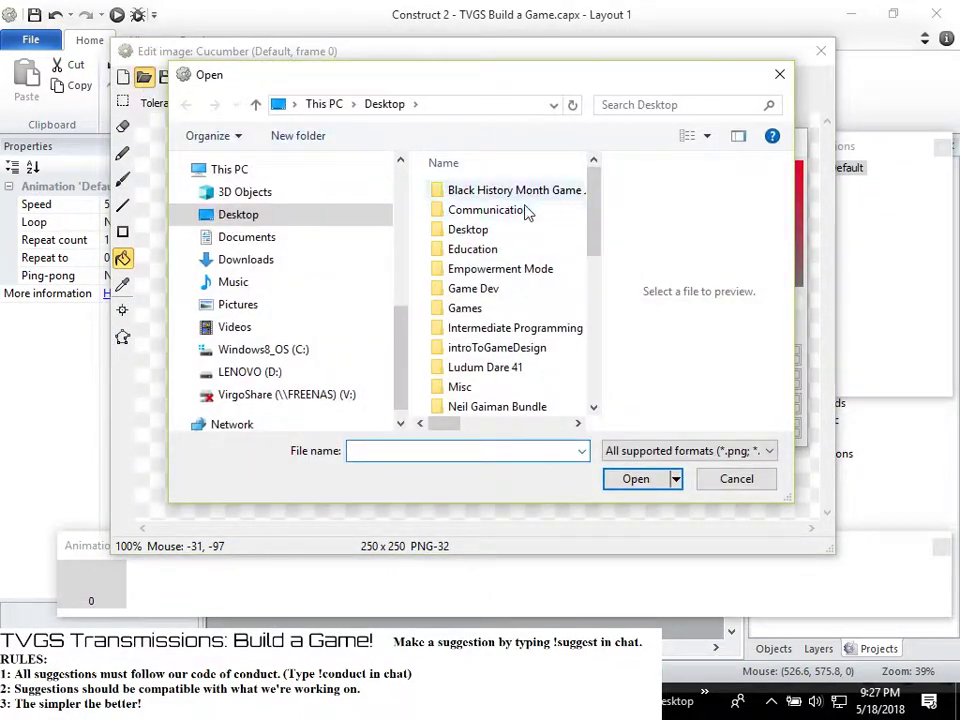
scroll(525, 207, "down", 10)
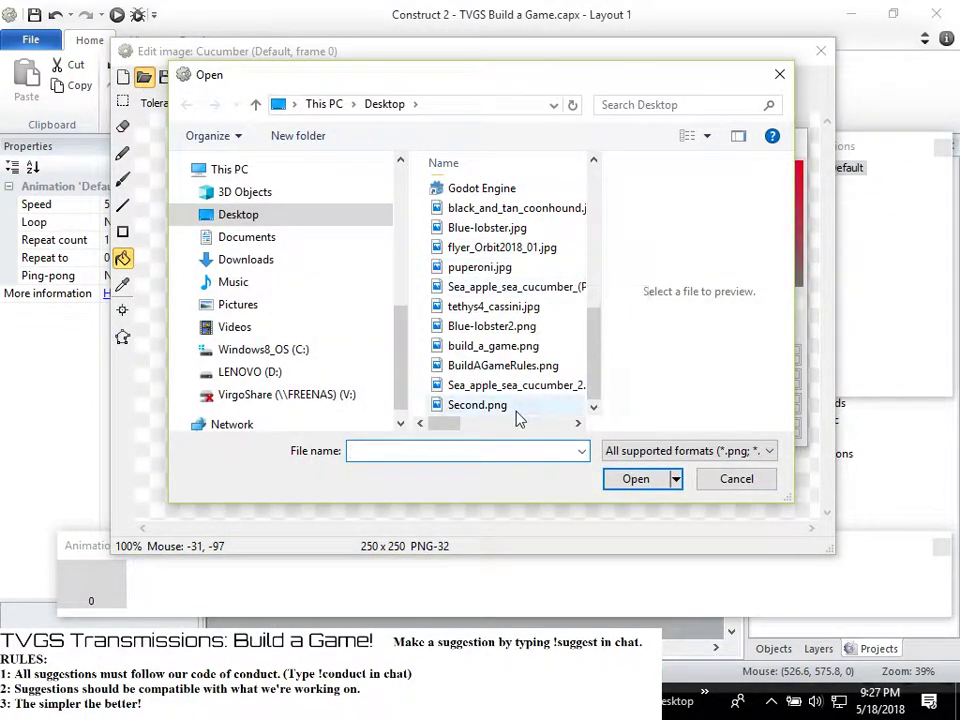
left_click(522, 388)
left_click(630, 480)
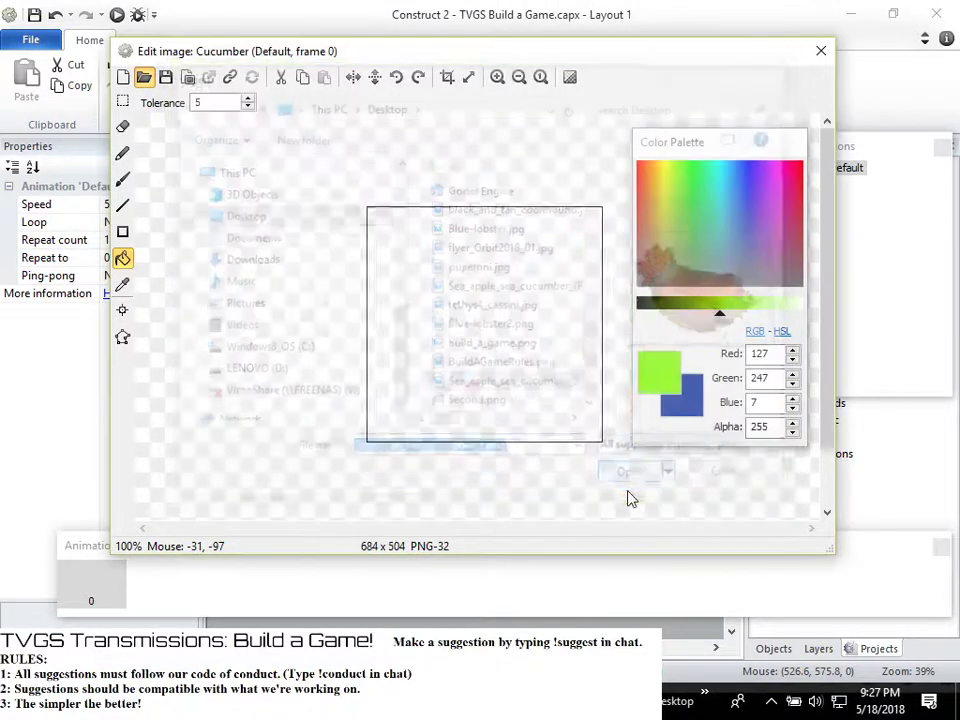
Crop the empty transparent margins from the Cucumber image and close the image editor
left_click(468, 77)
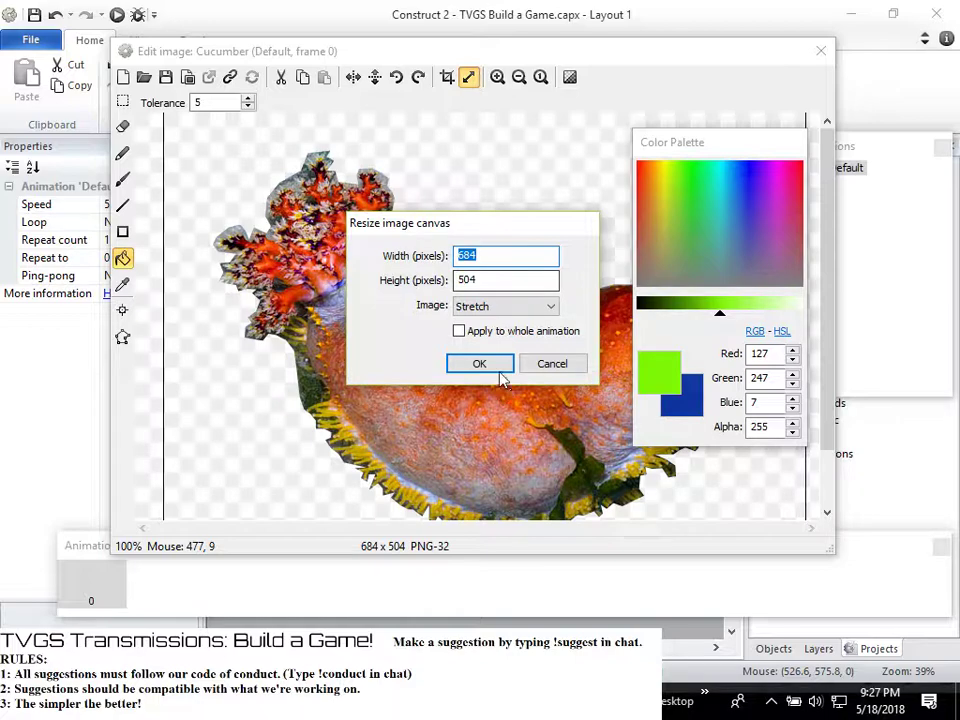
left_click(551, 364)
left_click(448, 78)
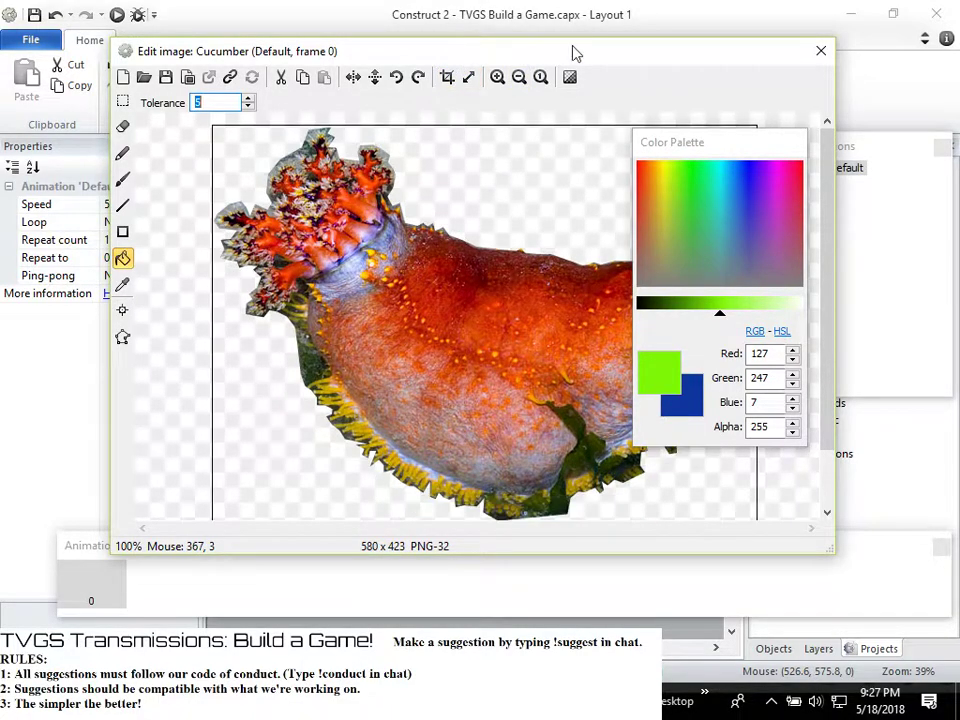
left_click(820, 50)
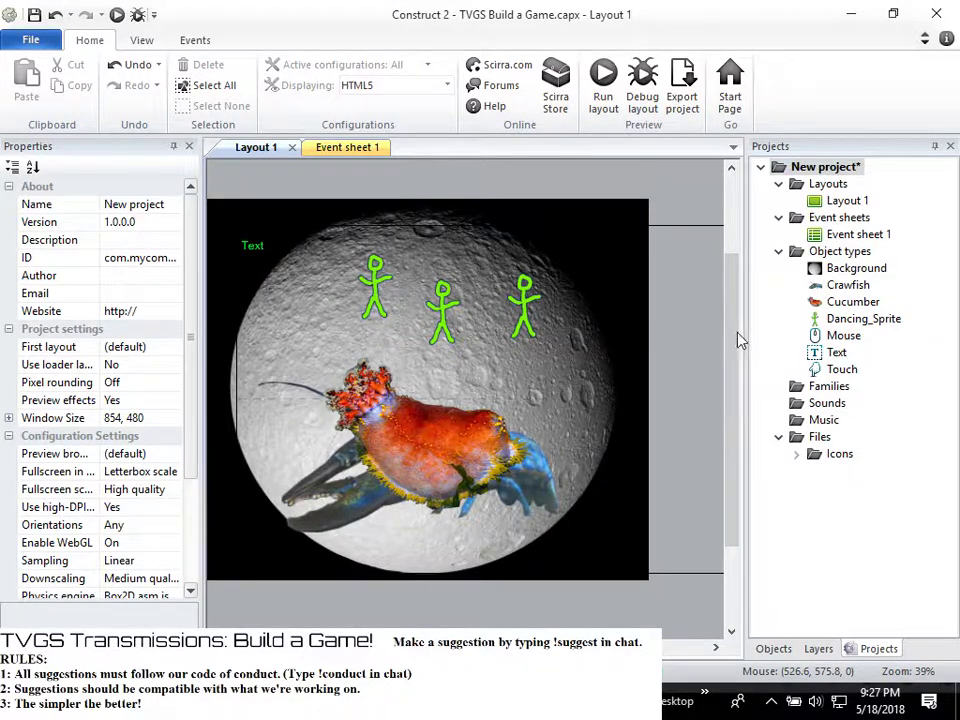
Shrink the Crawfish sprite slightly from its lower claw corner
left_click(440, 470)
left_click(322, 530)
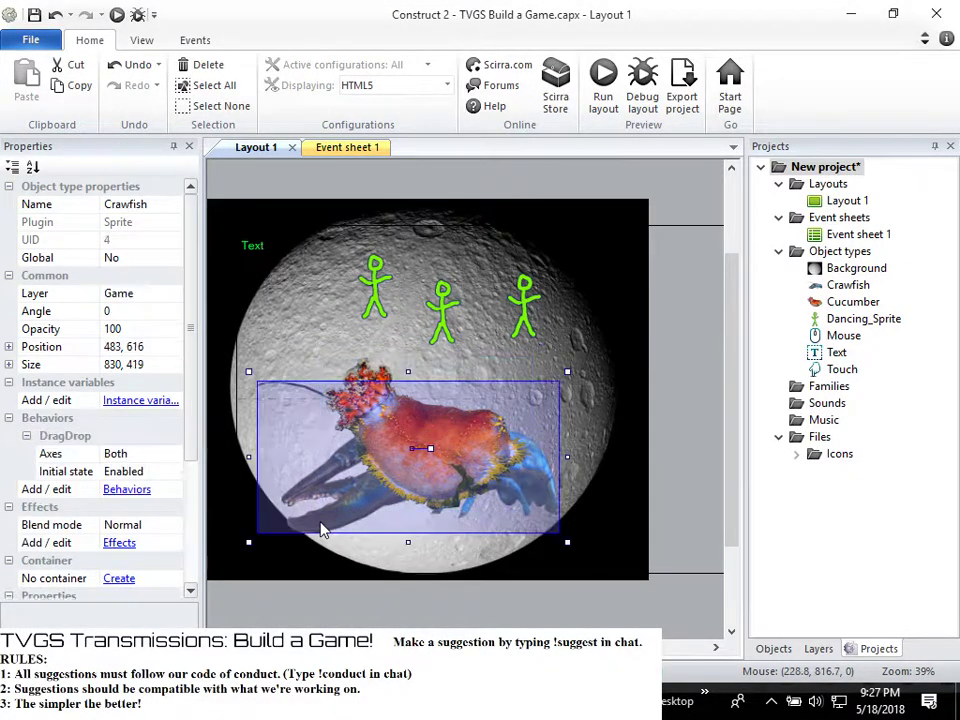
left_click_drag(249, 541, 281, 524)
Shrink the Cucumber sprite to about 282 by 208 and move it beyond the background's upper corner, to about 1393, -99
left_click(366, 381)
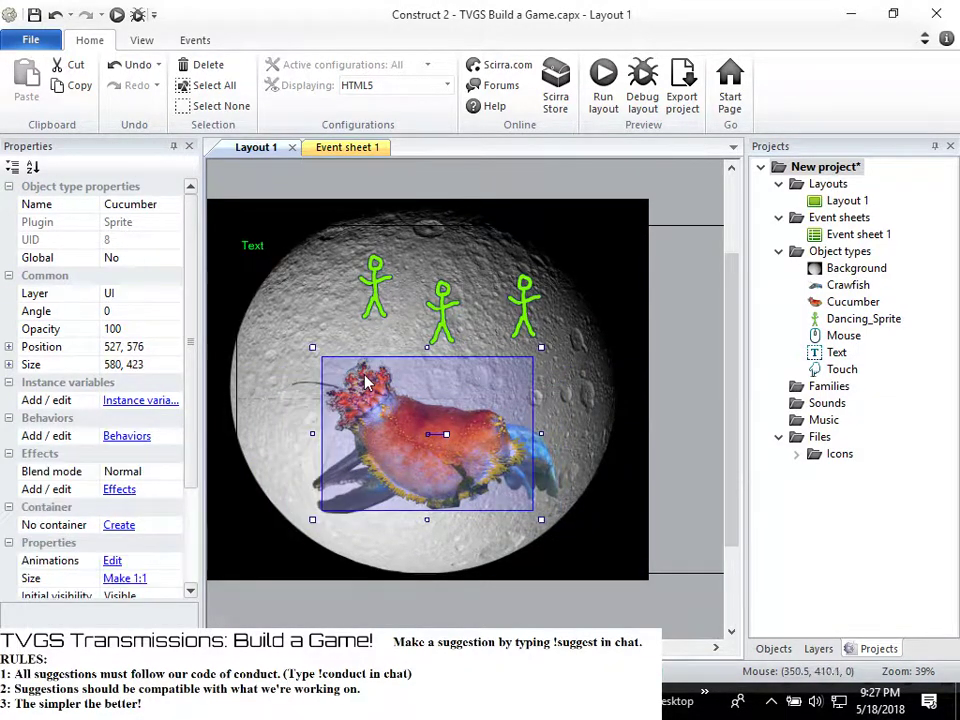
left_click_drag(313, 346, 423, 431)
left_click_drag(490, 485, 681, 206)
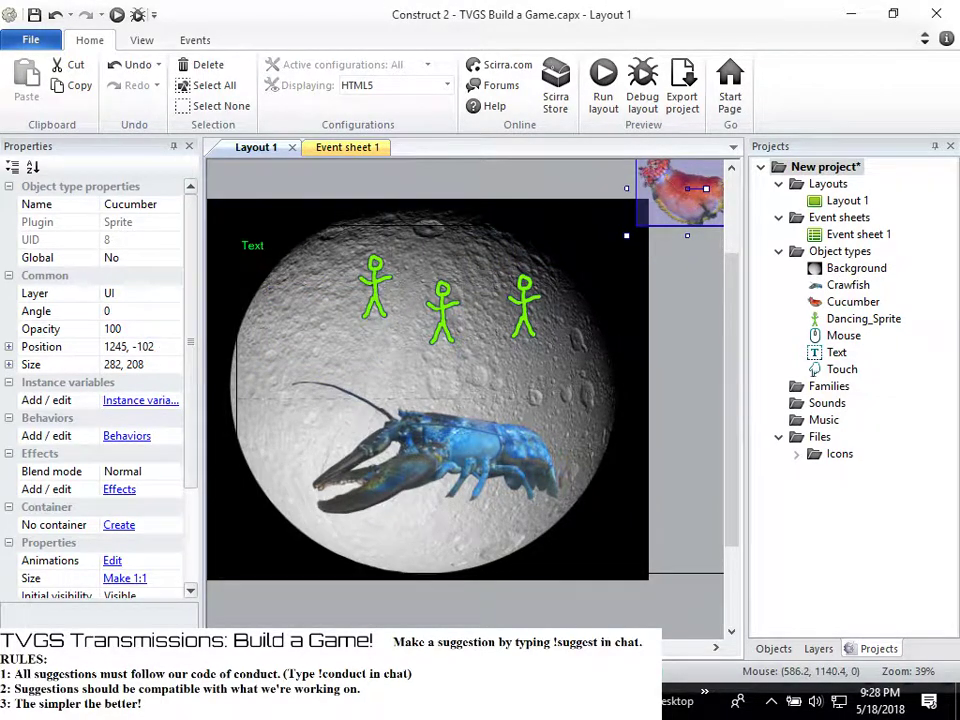
scroll(520, 155, "right", 3)
left_click_drag(576, 188, 614, 188)
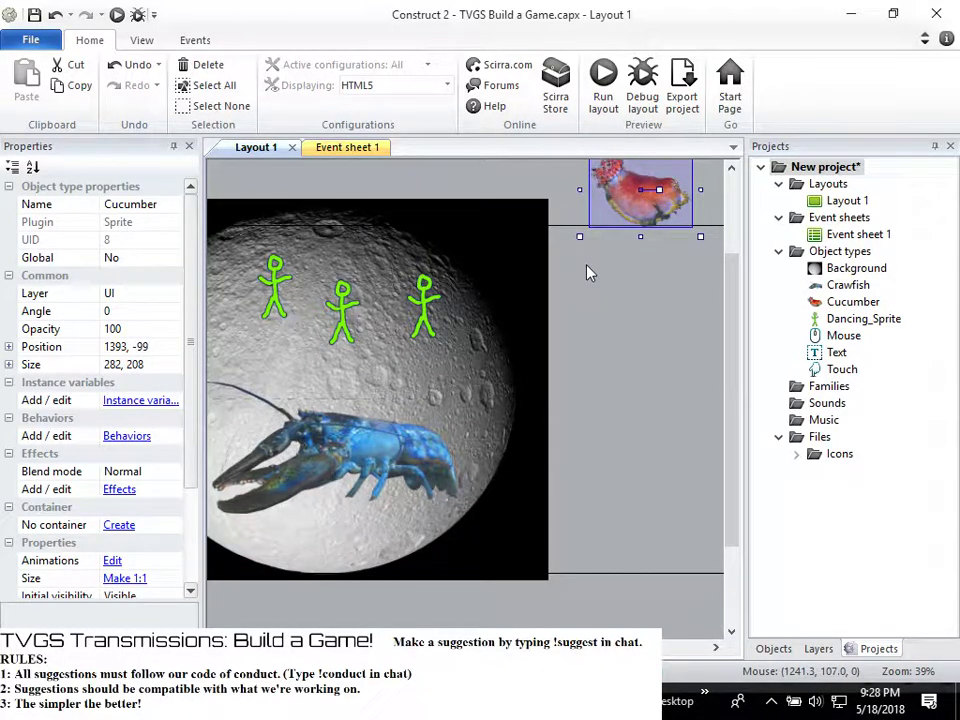
Reopen the Cucumber sprite's image and duplicate animation frame 0
double_click(837, 304)
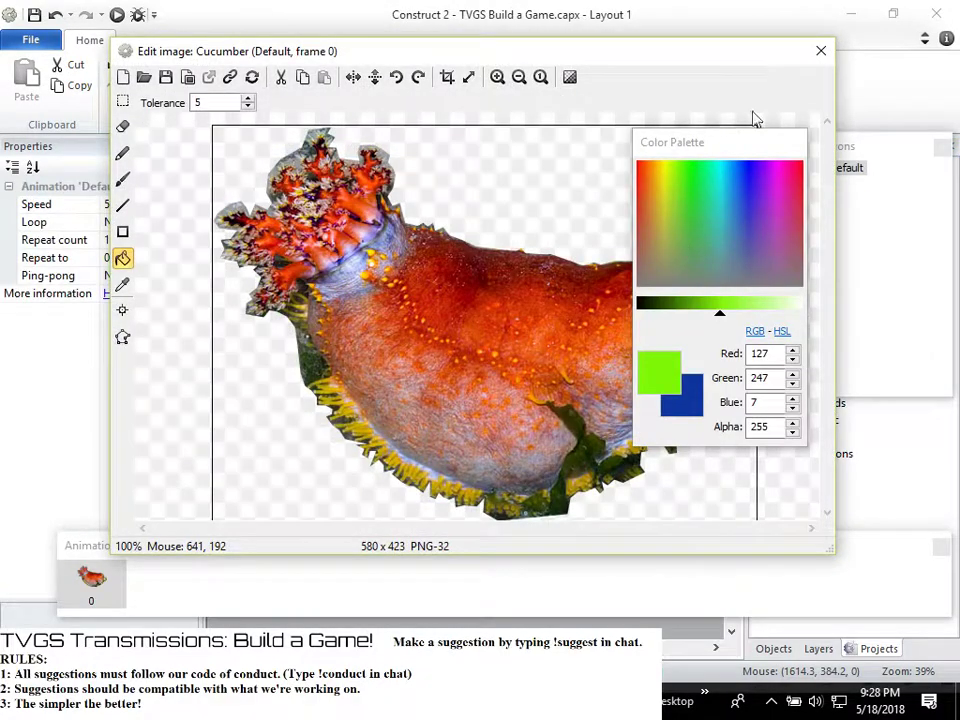
right_click(91, 575)
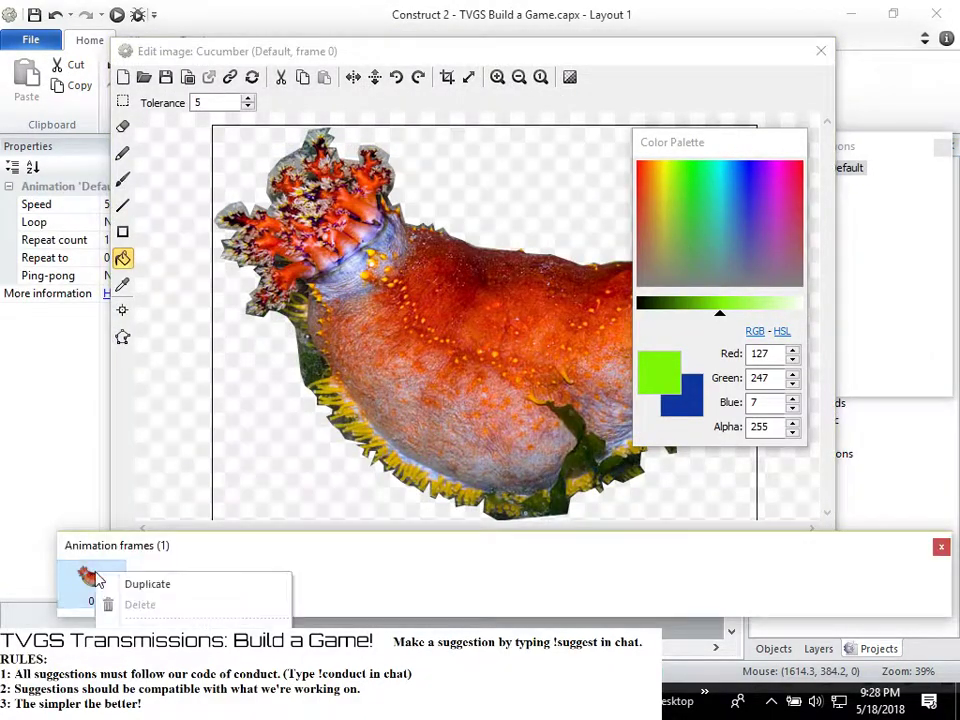
left_click(163, 588)
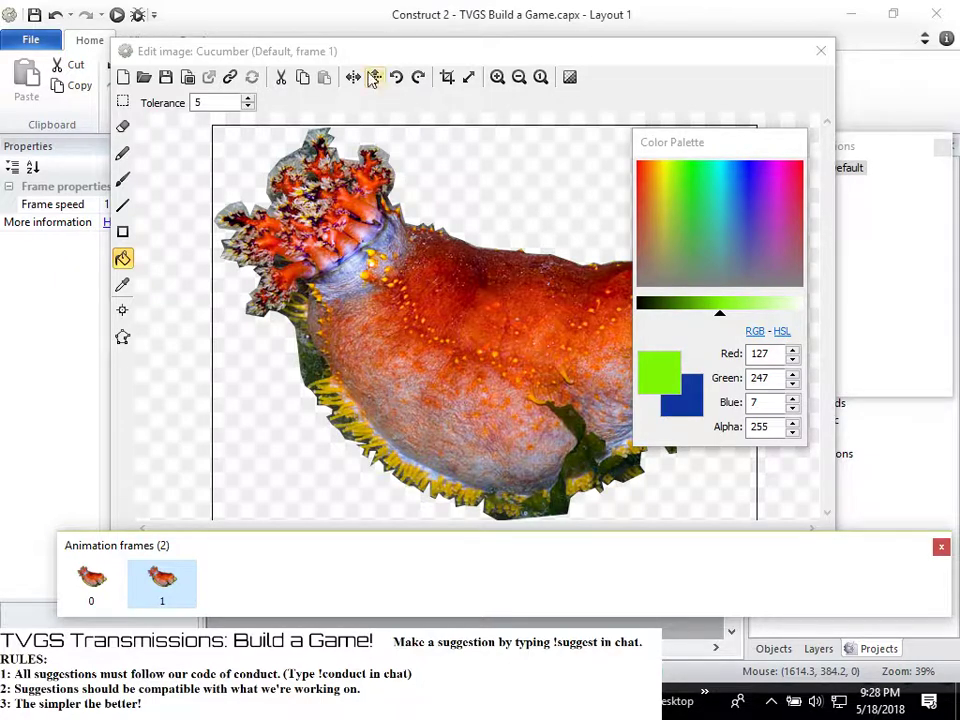
Leave the canvas size of frame 1 as it is and move the color palette clear of the cucumber image
left_click(468, 77)
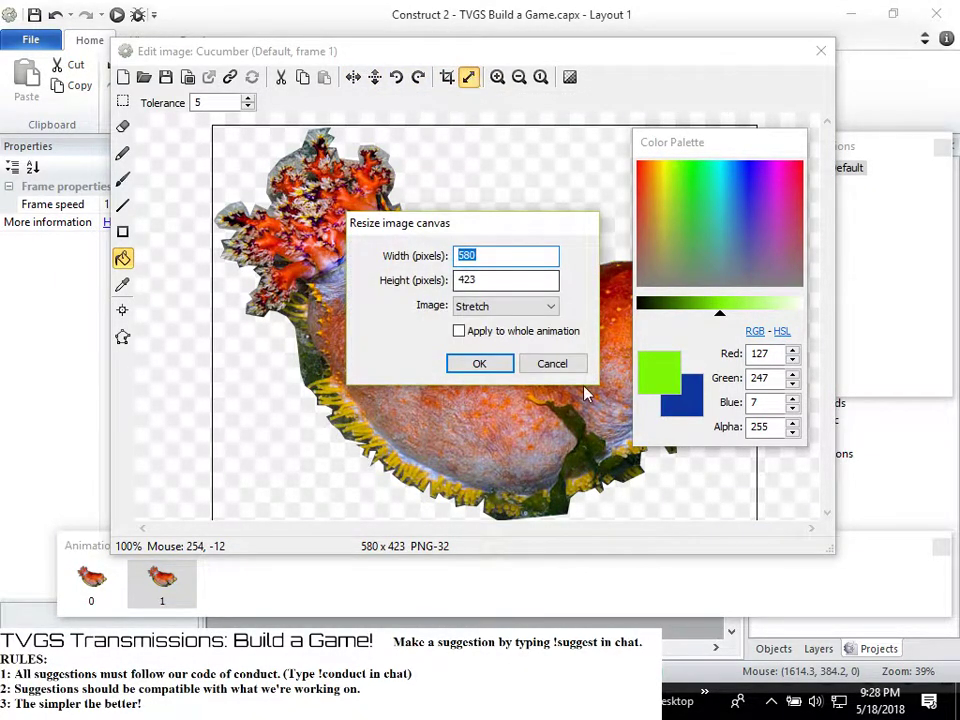
left_click(555, 364)
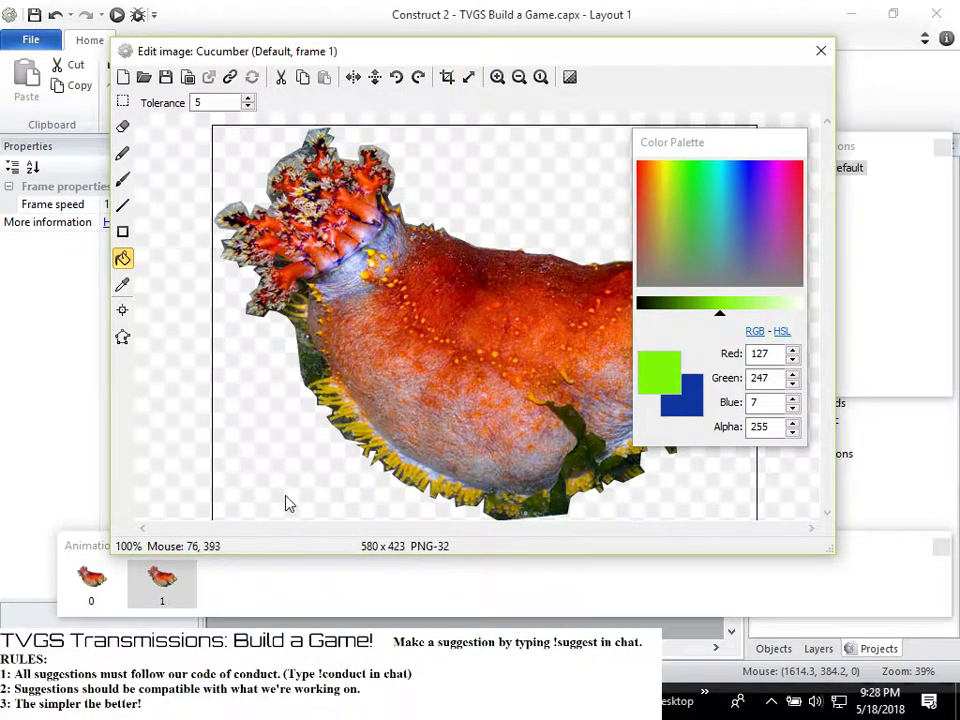
left_click(220, 565)
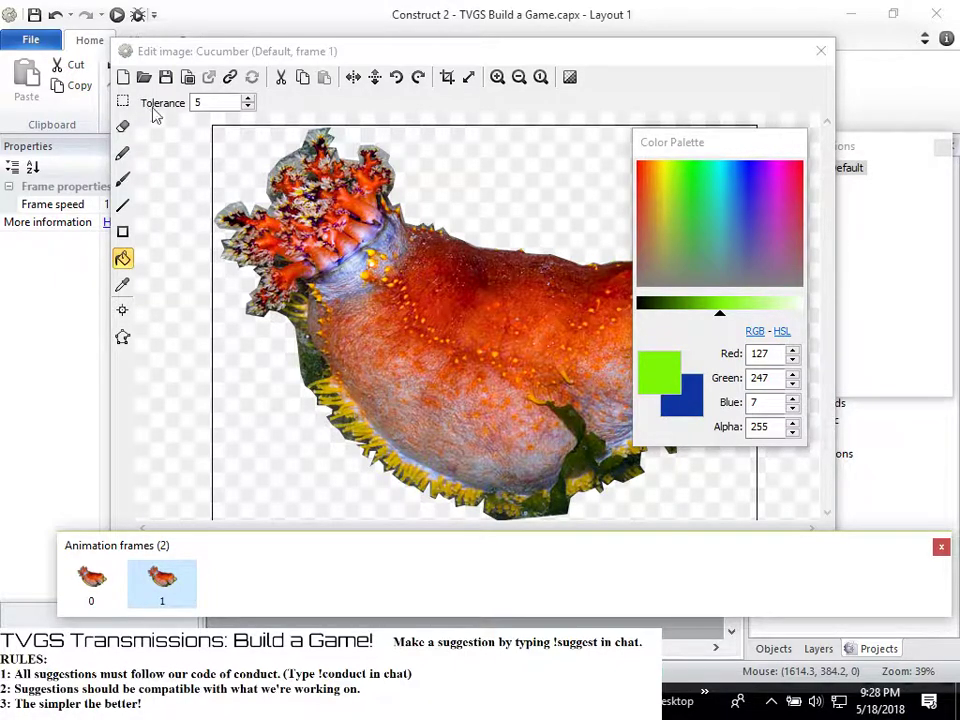
left_click_drag(720, 147, 935, 130)
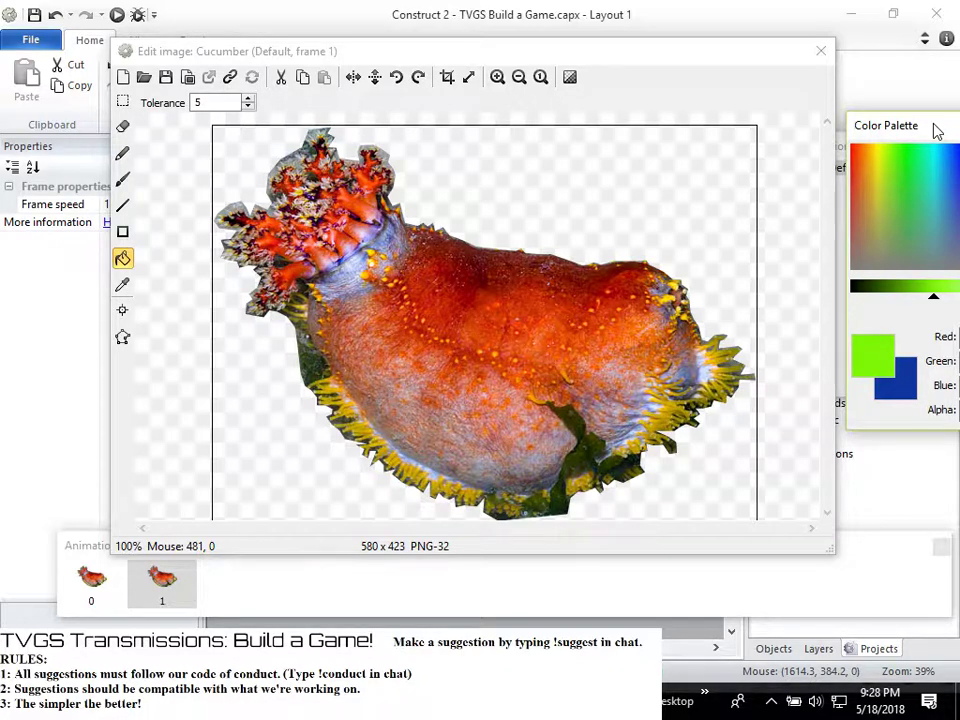
Move the color palette back into full view, reopen the Cucumber sprite's image and delete animation frame 1
left_click(896, 133)
left_click_drag(930, 143, 852, 160)
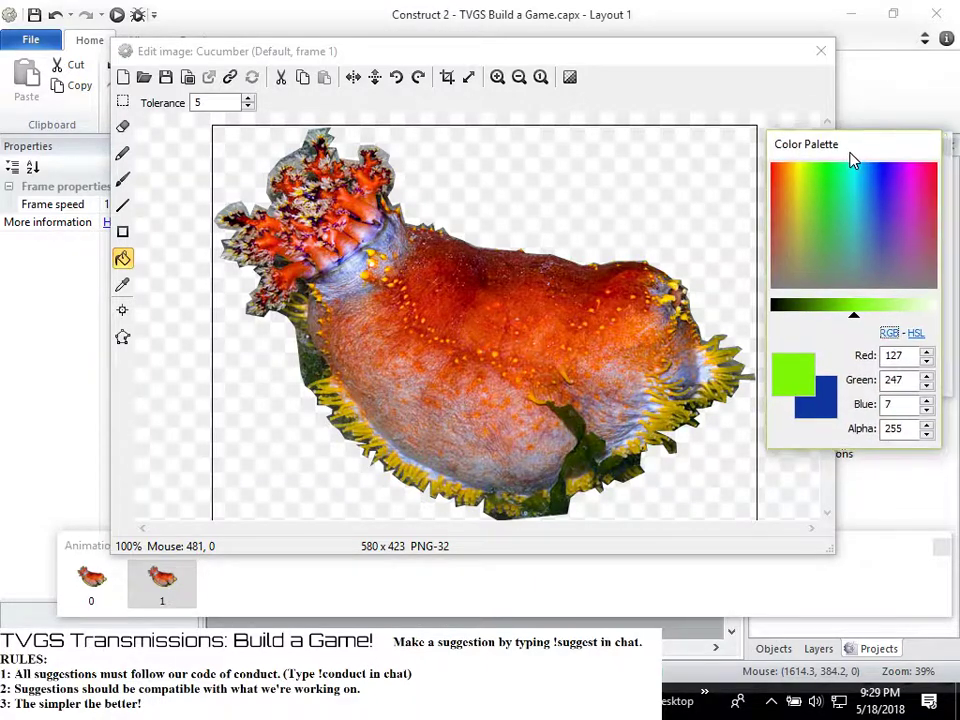
left_click(816, 60)
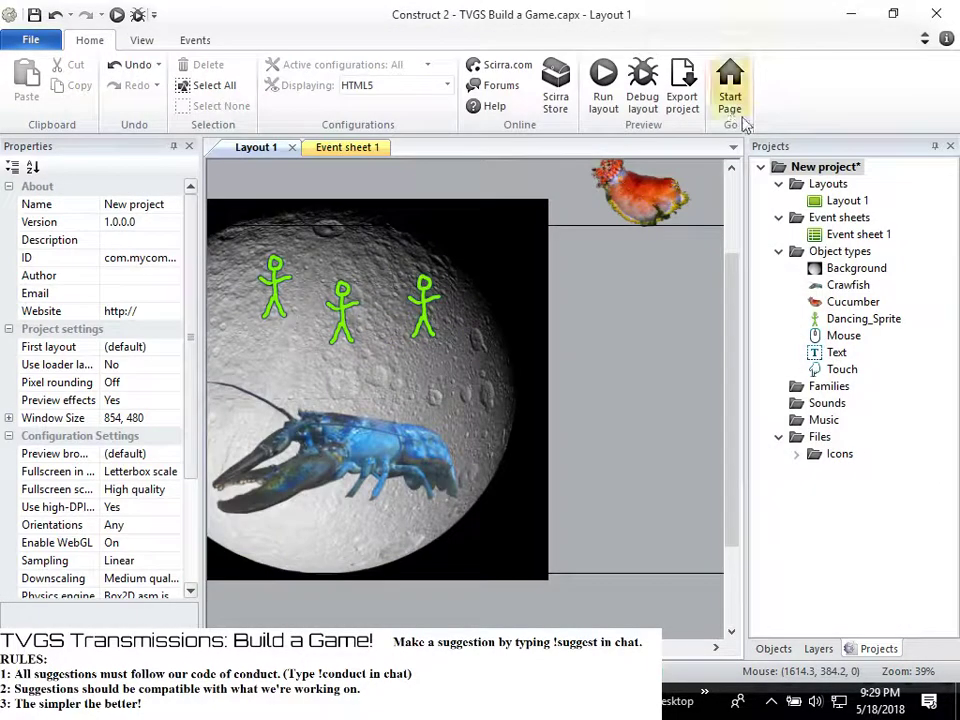
double_click(810, 302)
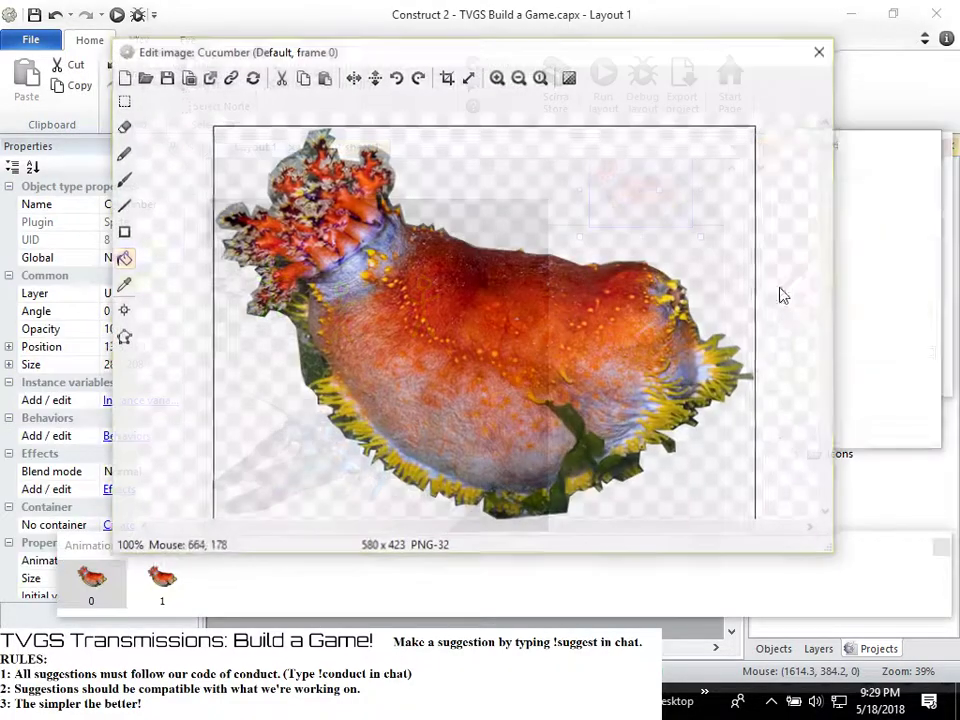
left_click(165, 597)
key("Delete")
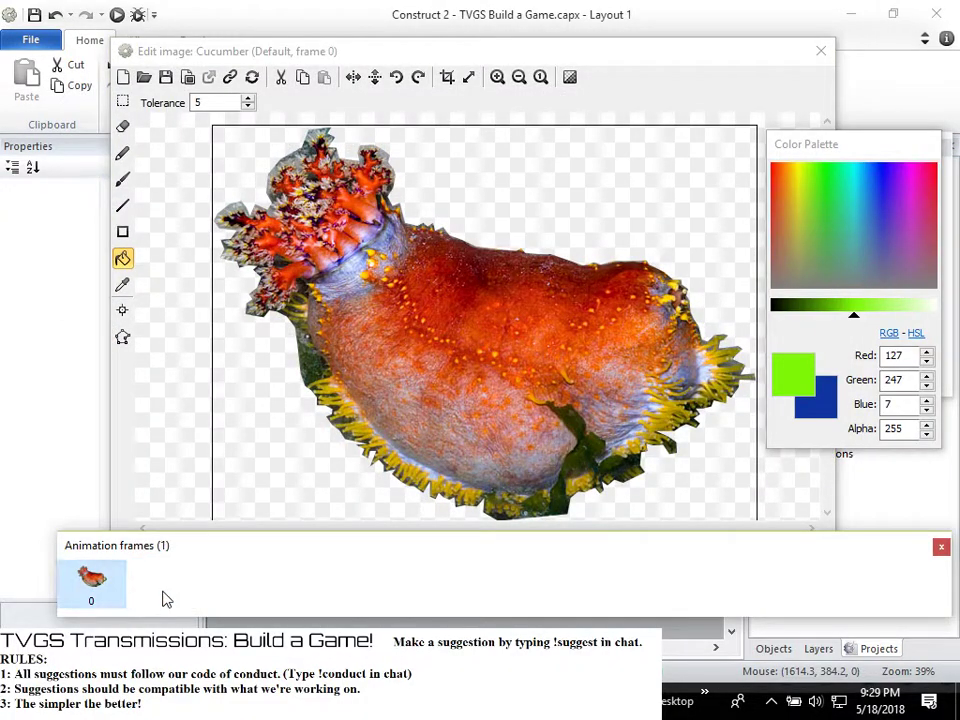
Resize the canvas of Cucumber frame 0 to 600 by 500 pixels with the image aligned top-left
left_click(463, 90)
left_click(466, 82)
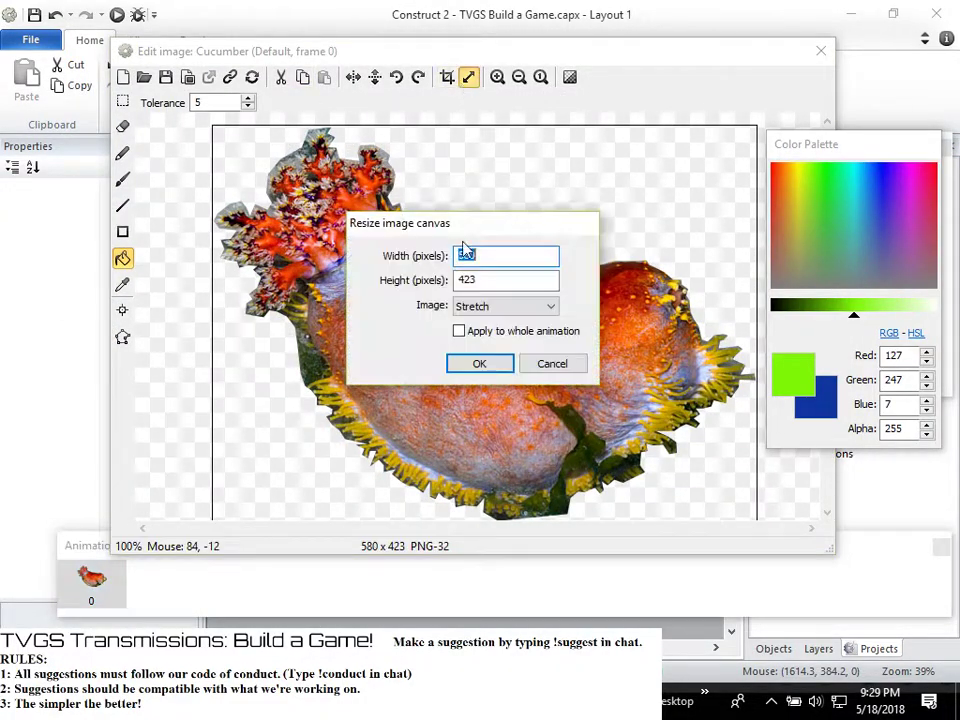
left_click(505, 306)
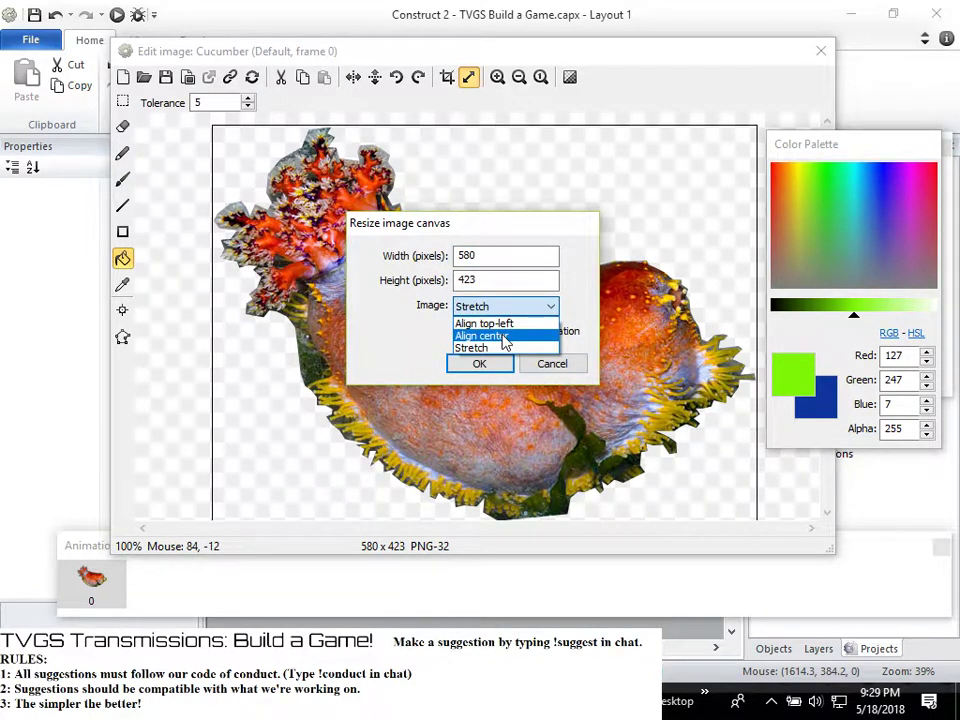
left_click(518, 323)
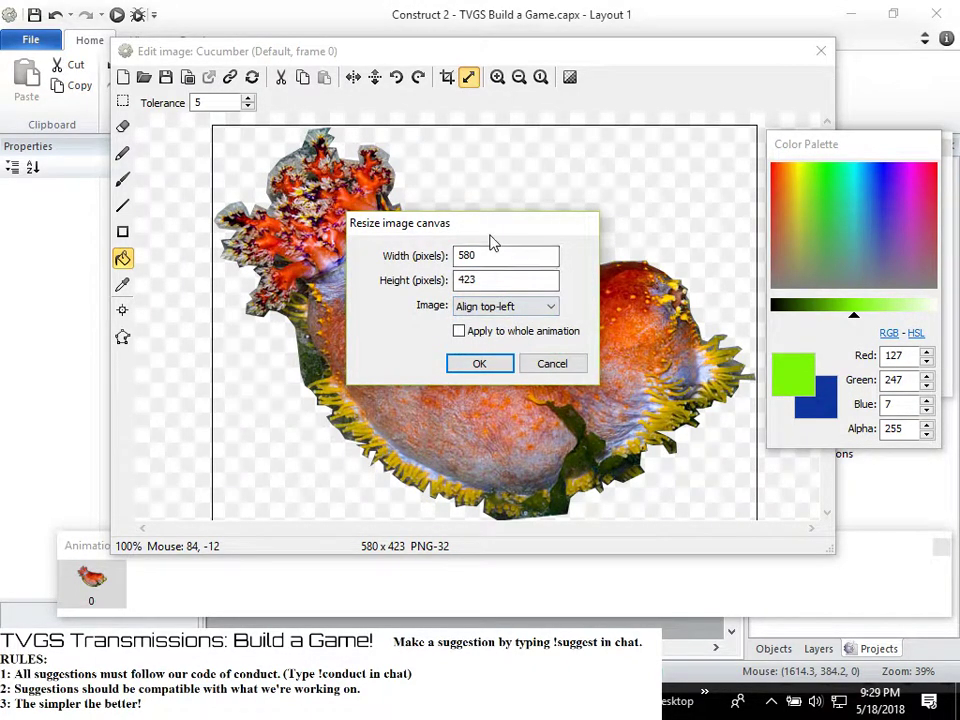
double_click(501, 255)
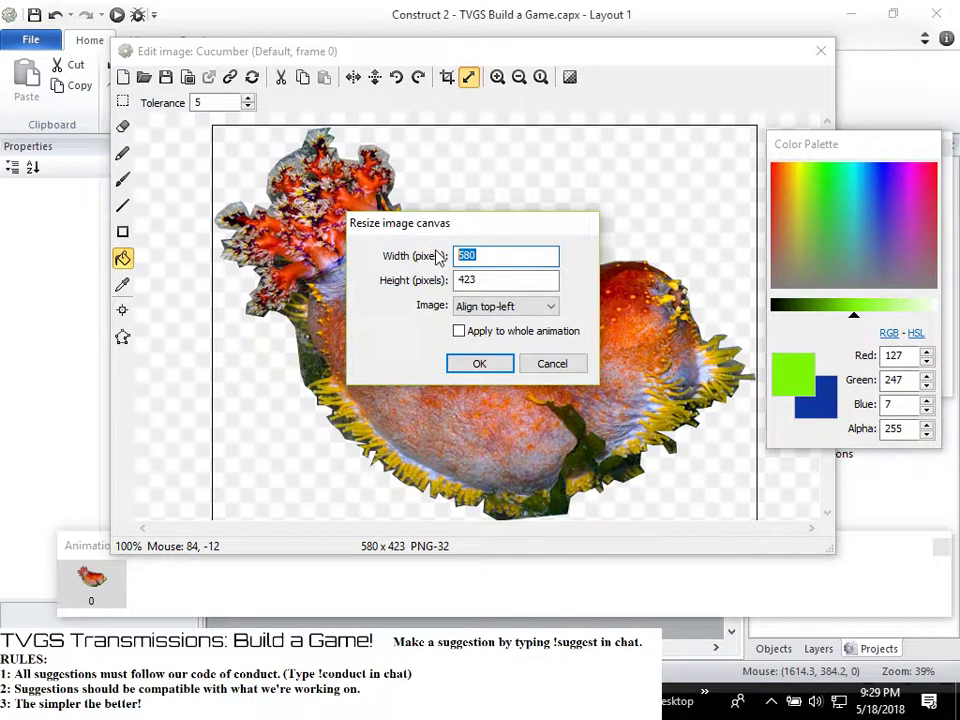
type("6")
left_click(507, 286)
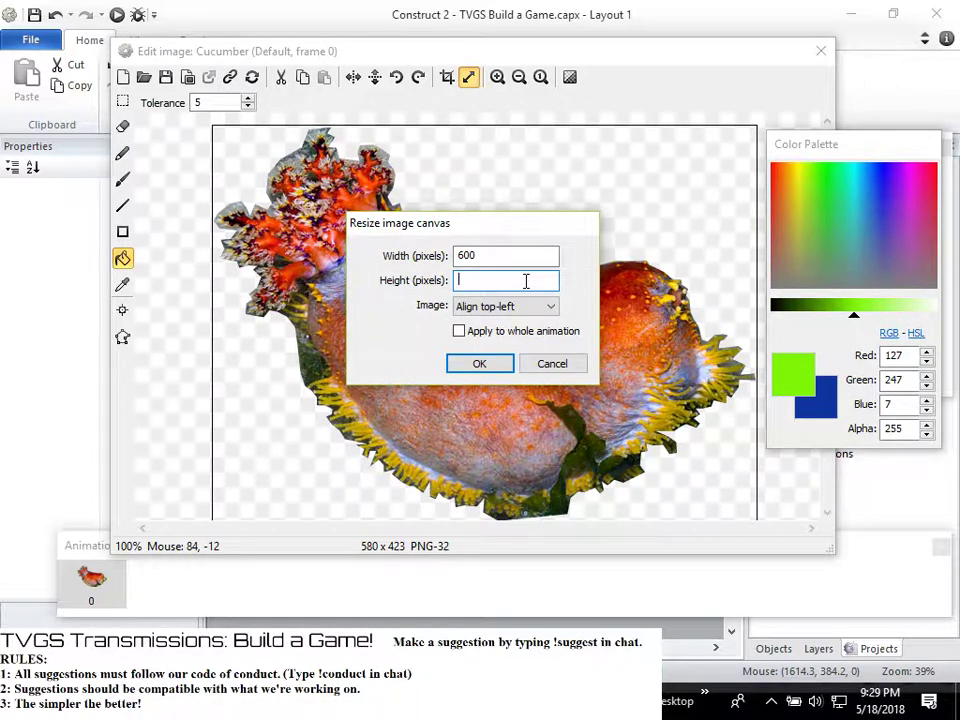
left_click(478, 366)
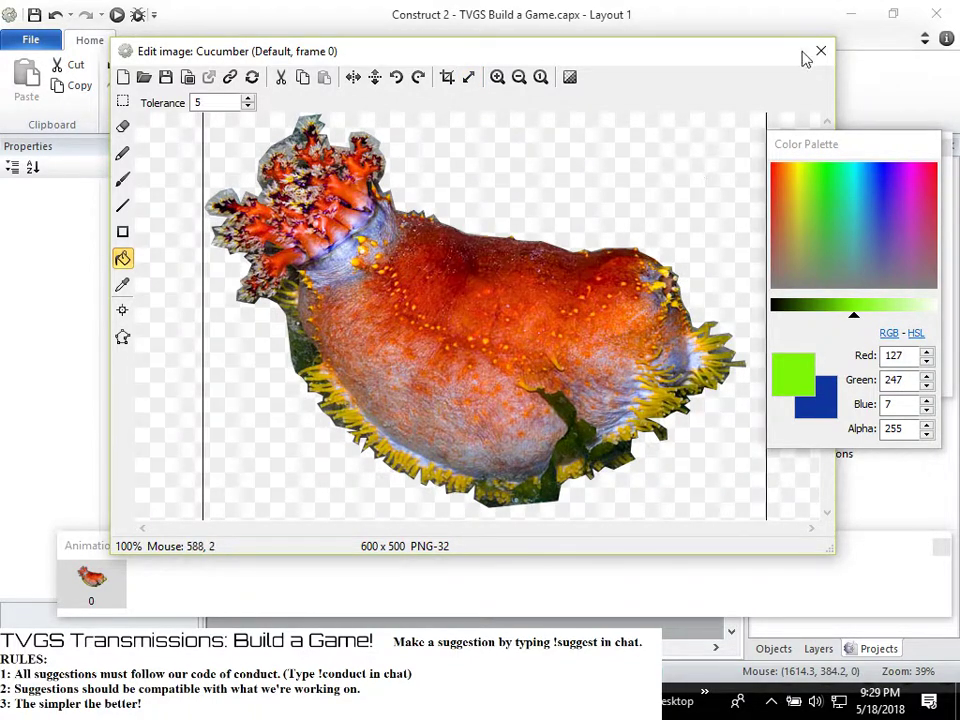
Duplicate the enlarged animation frame 0 of the Cucumber sprite
left_click(91, 577)
right_click(91, 577)
key("Escape")
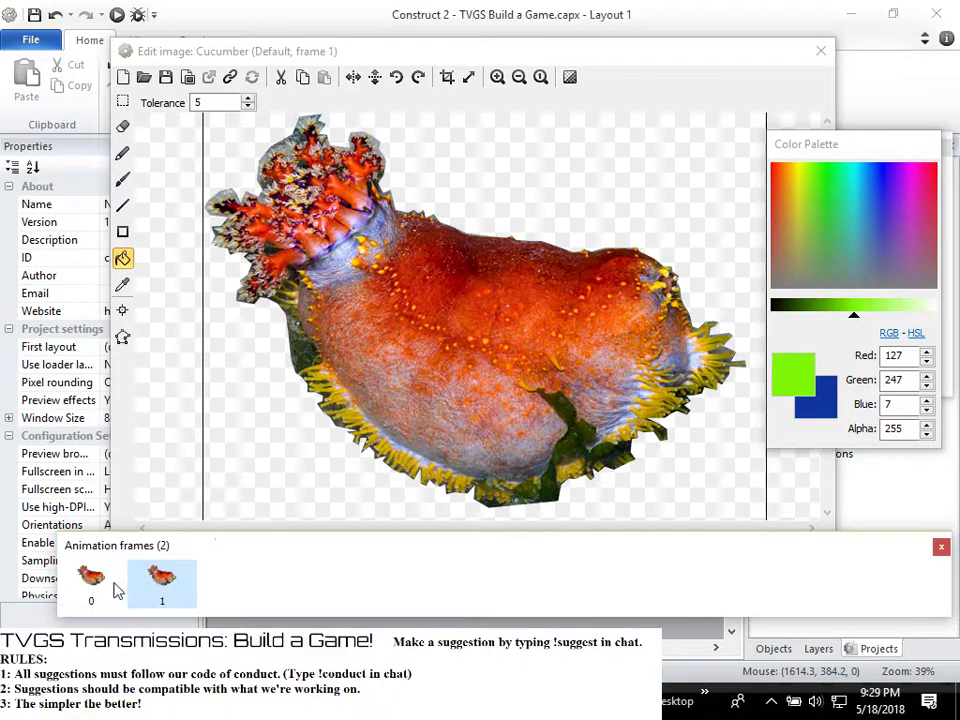
Enlarge the image editor, select the whole cucumber in frame 1 and try to shift it to start at about 34, 47
left_click(125, 102)
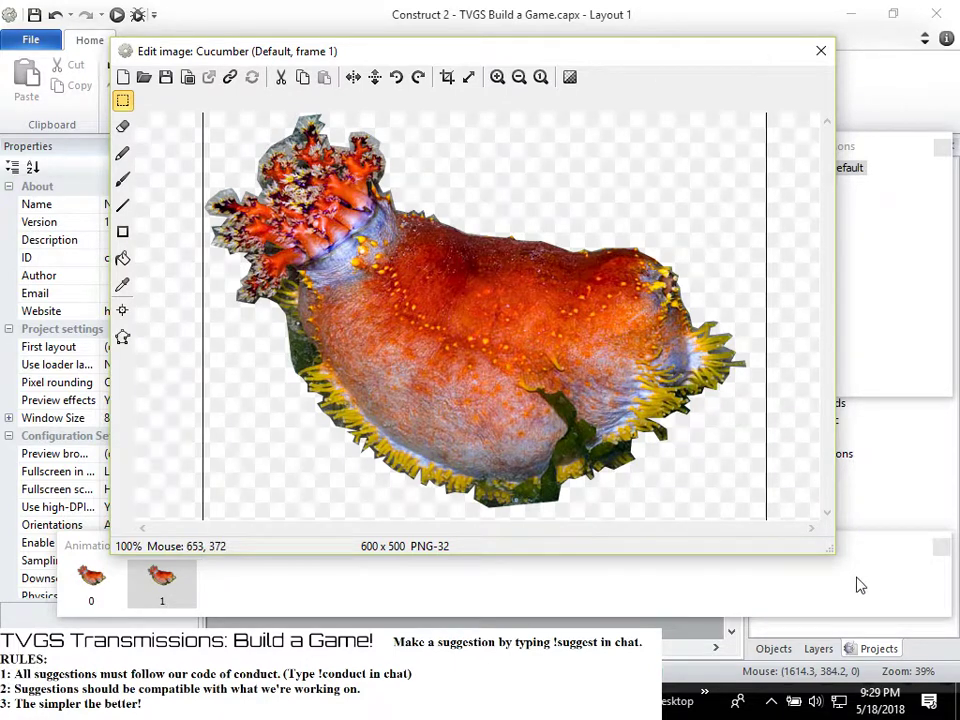
left_click_drag(827, 548, 930, 640)
left_click_drag(218, 115, 818, 556)
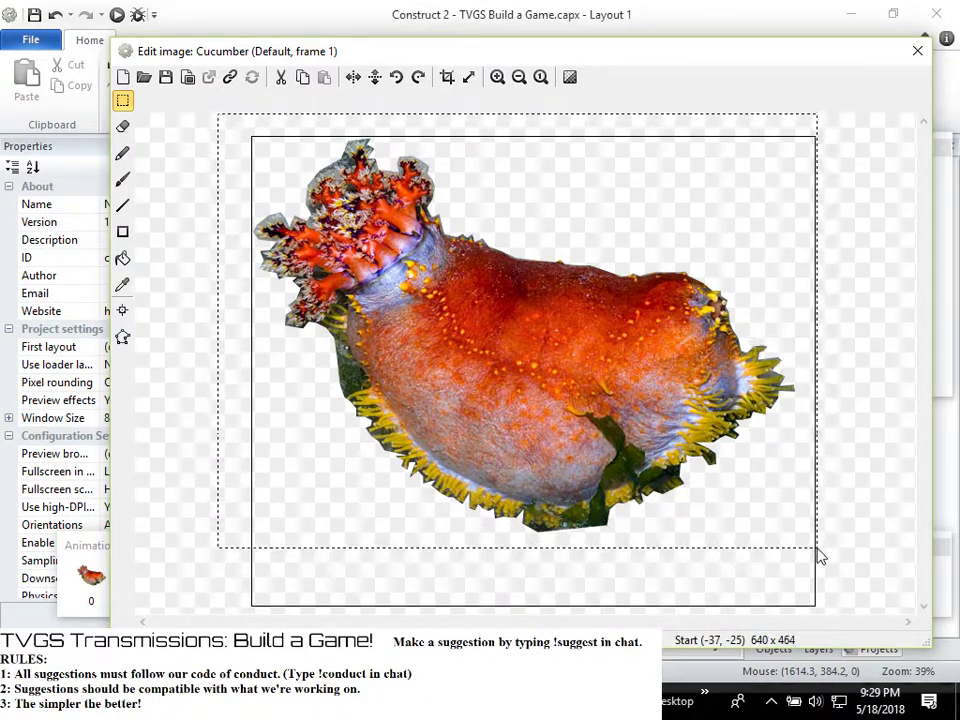
left_click_drag(546, 405, 572, 448)
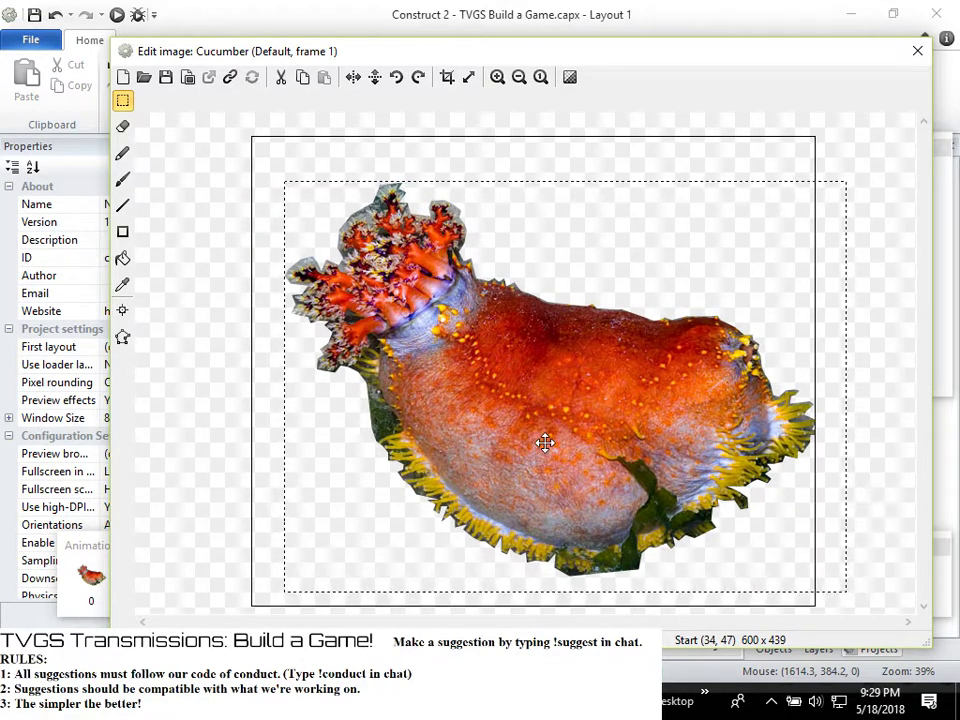
Rearrange the image editor and animation frames windows so the full canvas and the frame thumbnails are both reachable
left_click_drag(481, 55, 445, 20)
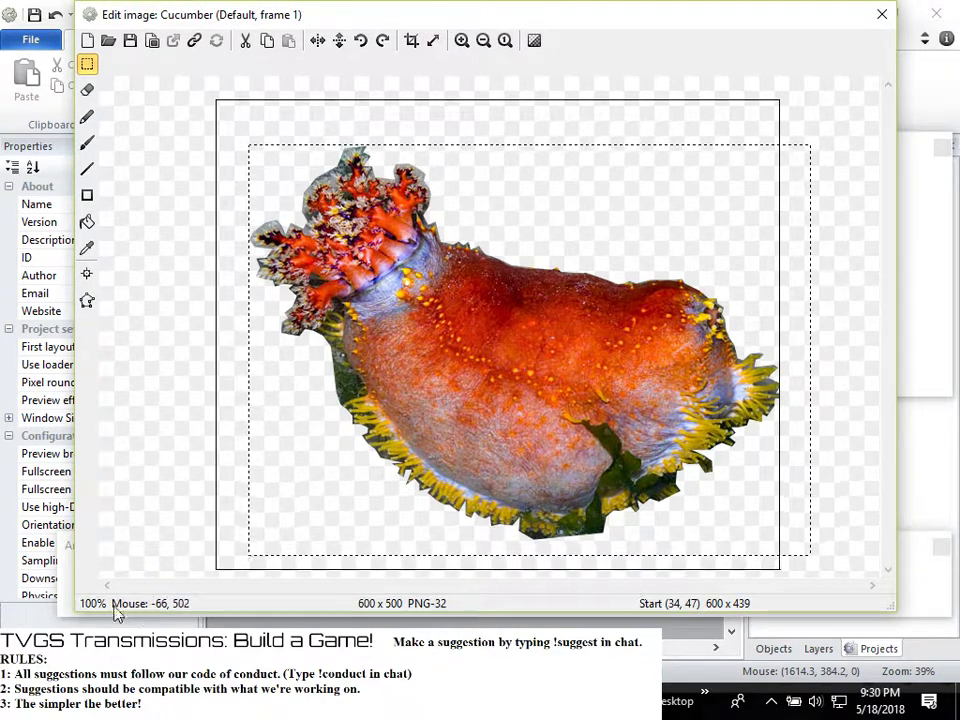
left_click_drag(66, 650, 70, 553)
left_click_drag(251, 546, 253, 596)
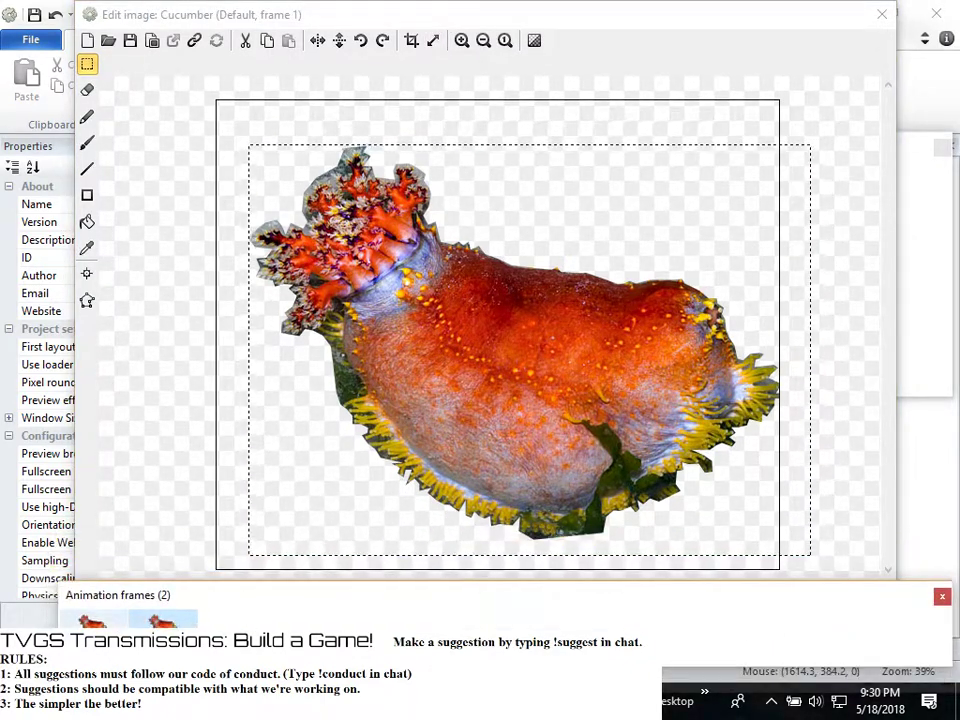
Duplicate animation frame 0 and mirror the cucumber in frame 2 horizontally
left_click(92, 621)
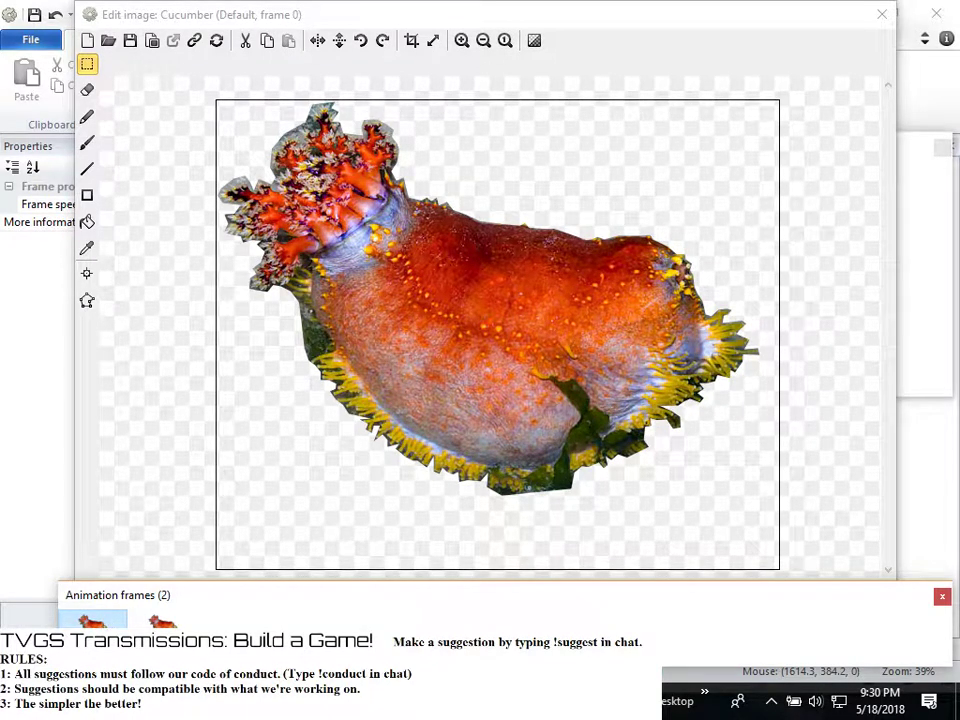
right_click(92, 625)
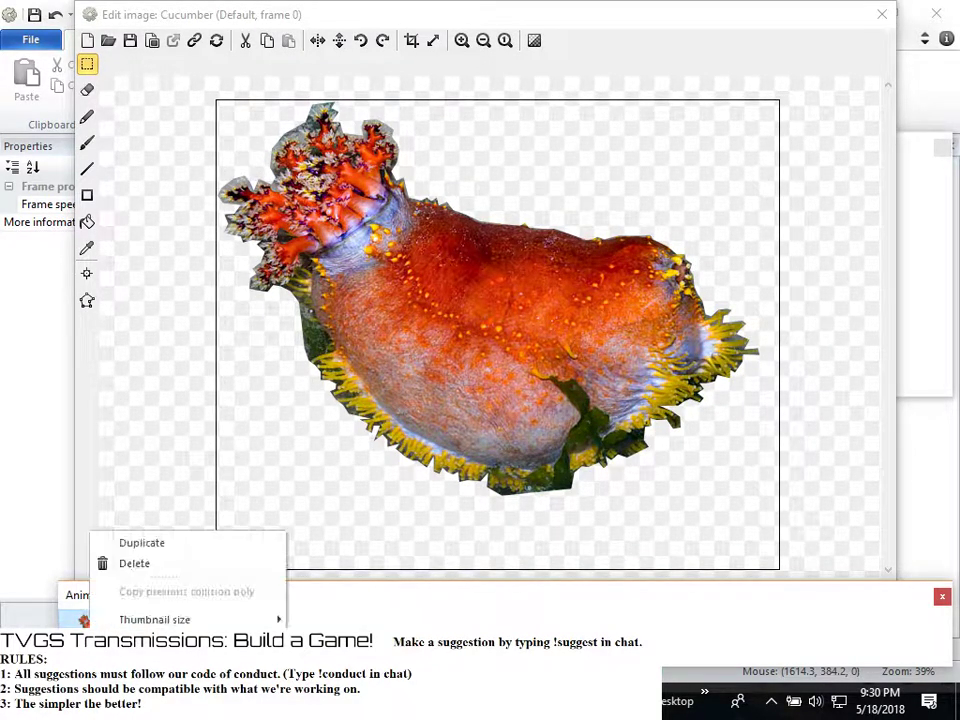
left_click(185, 543)
left_click(228, 620)
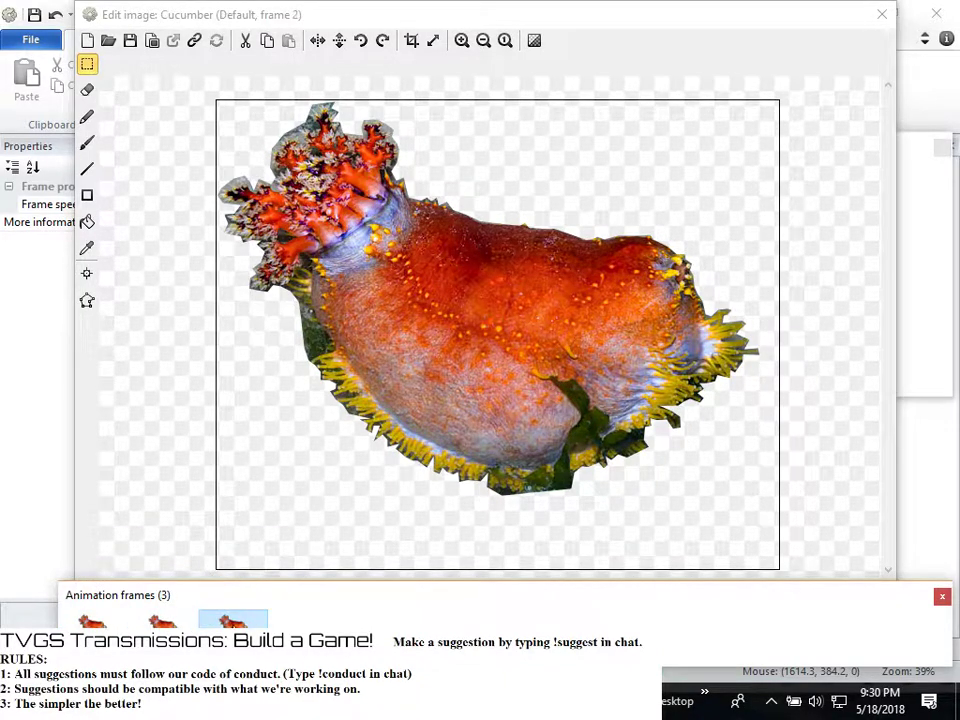
right_click(233, 621)
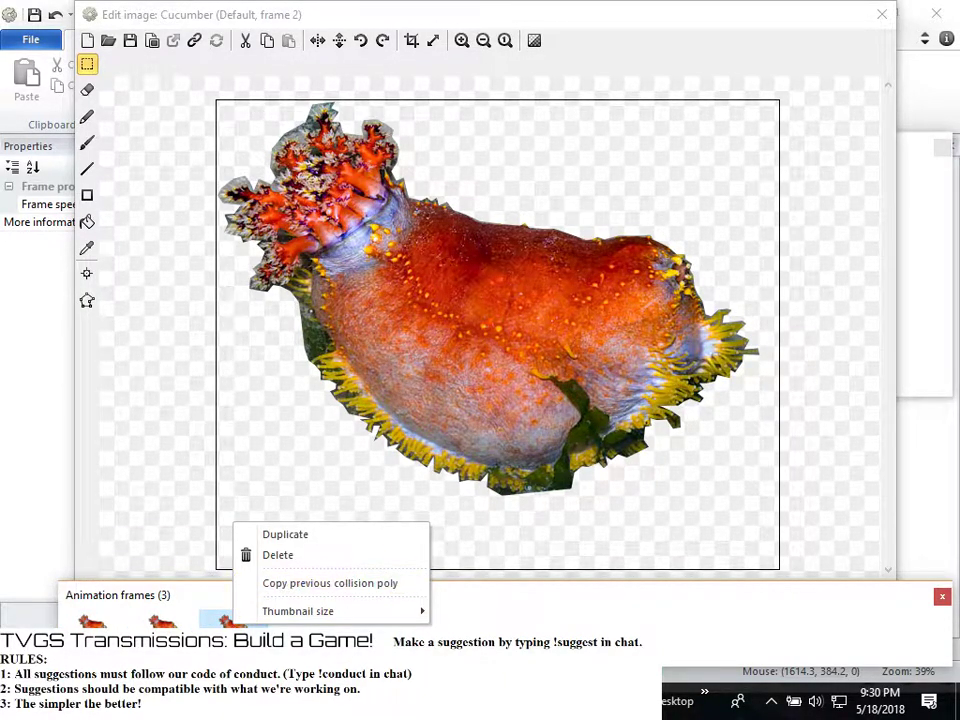
left_click(252, 620)
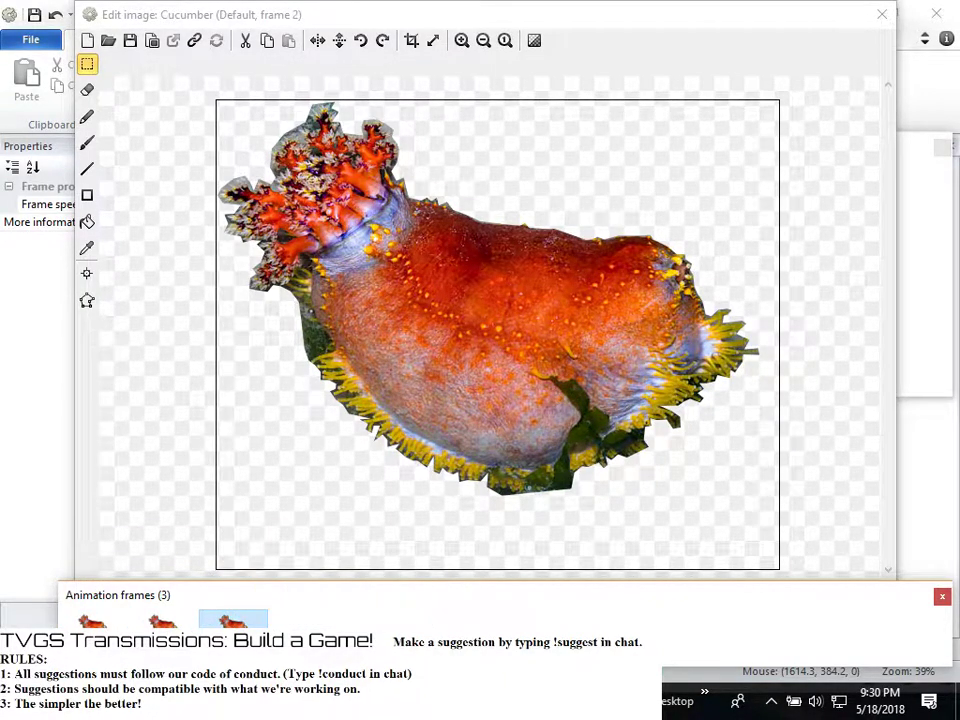
left_click(318, 41)
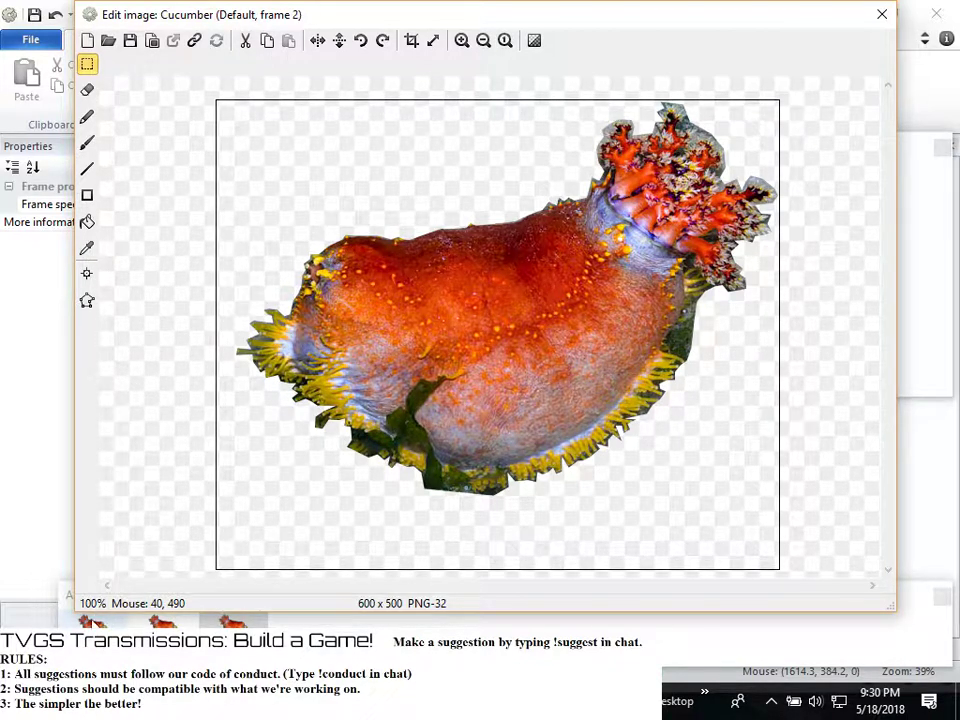
Duplicate frame 1, place the copy last as frame 3, and mirror it horizontally
left_click(162, 618)
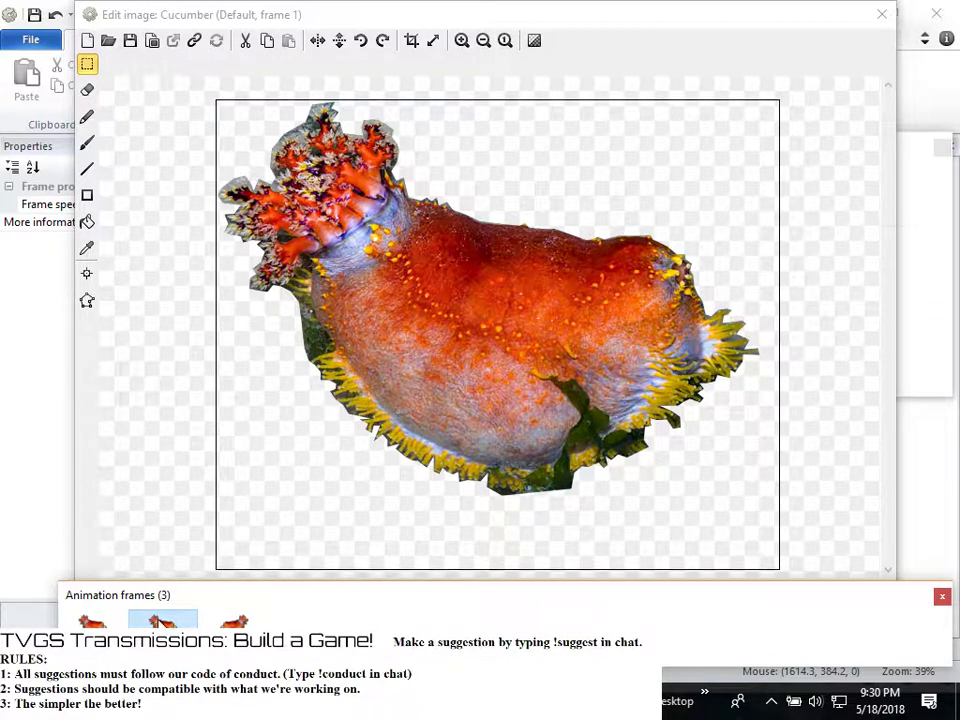
right_click(157, 620)
left_click(216, 533)
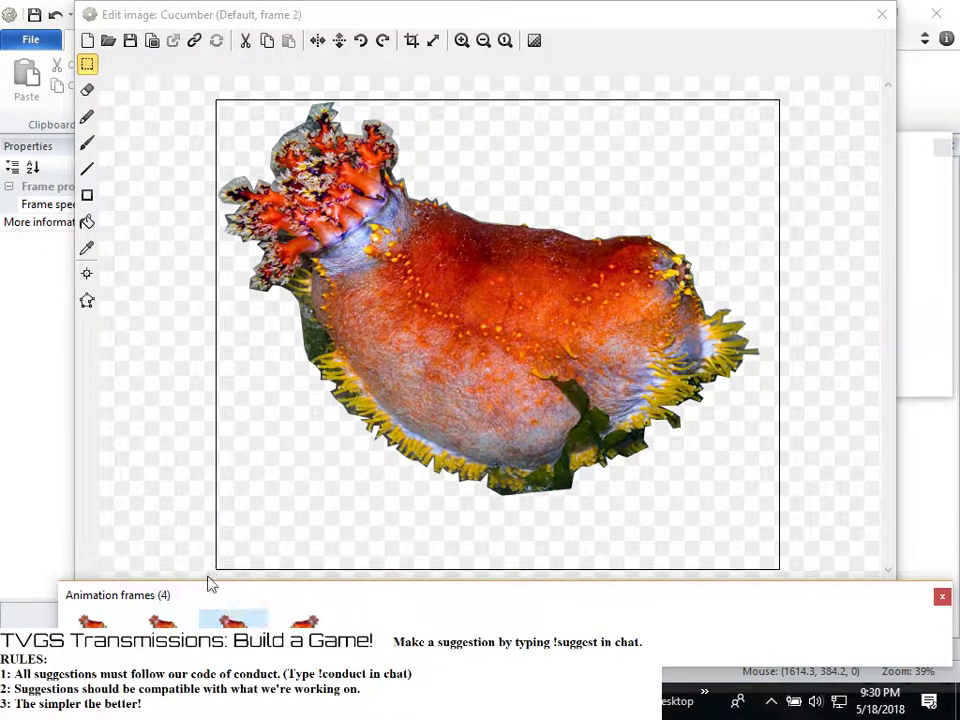
left_click(308, 622)
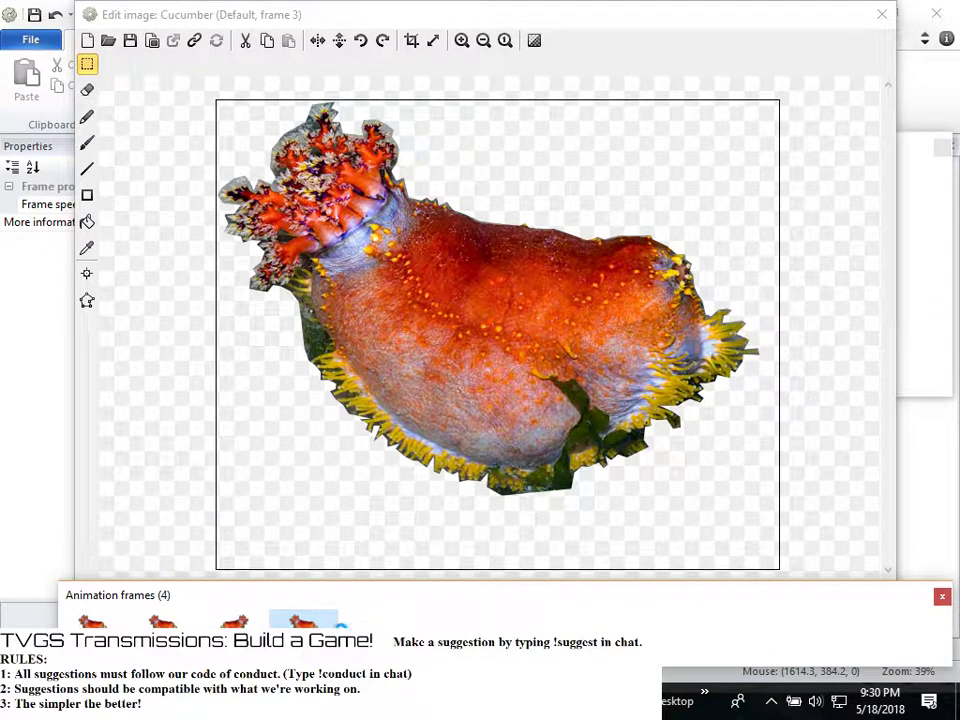
left_click(317, 40)
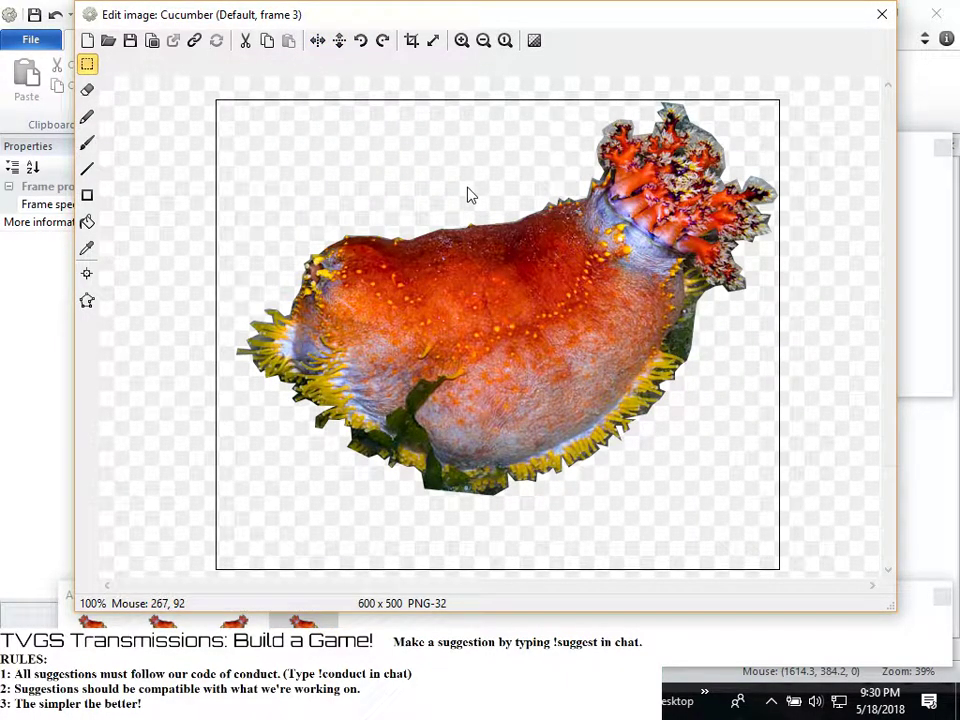
Return to frame 1, select the whole cucumber and try to move it to start at about 20, 56
left_click(233, 622)
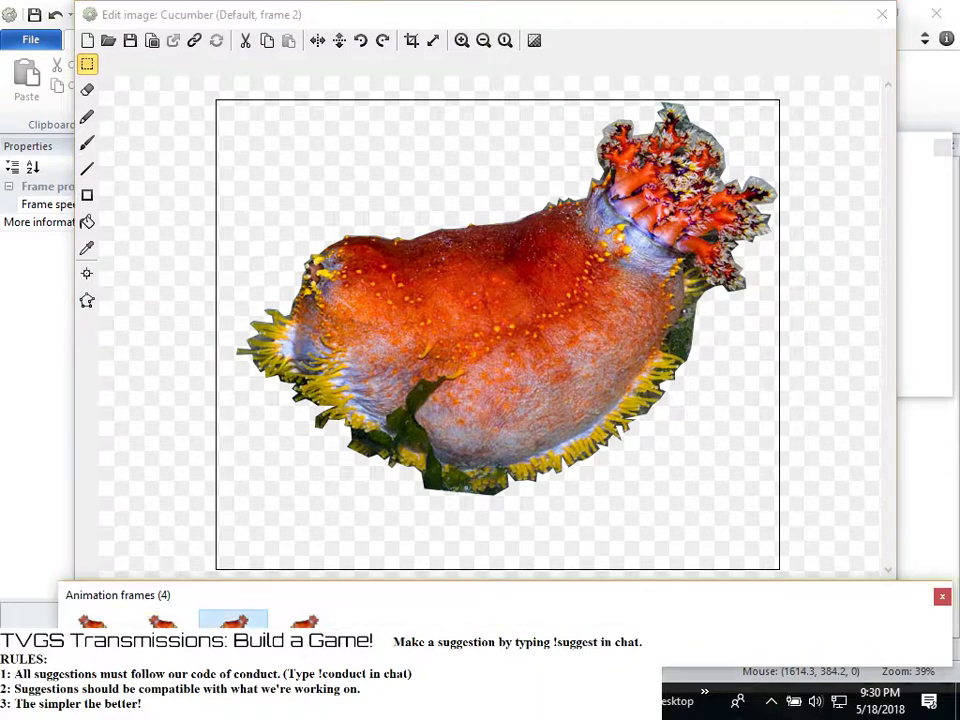
left_click(286, 626)
left_click(233, 622)
left_click(163, 622)
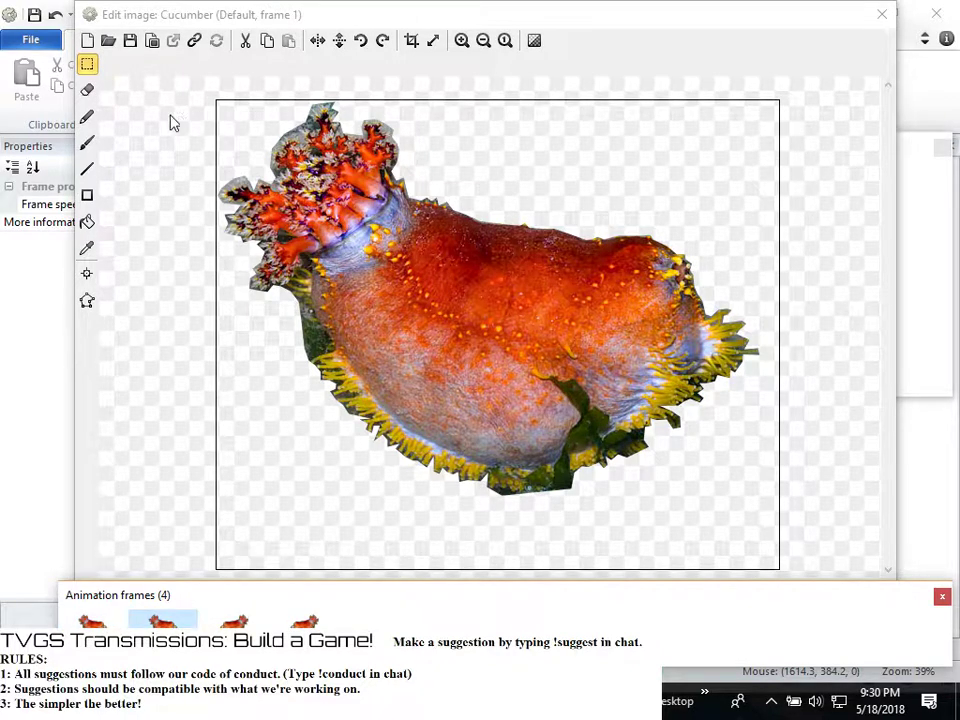
left_click(89, 63)
left_click(87, 63)
left_click_drag(164, 77, 790, 528)
left_click_drag(565, 330, 583, 381)
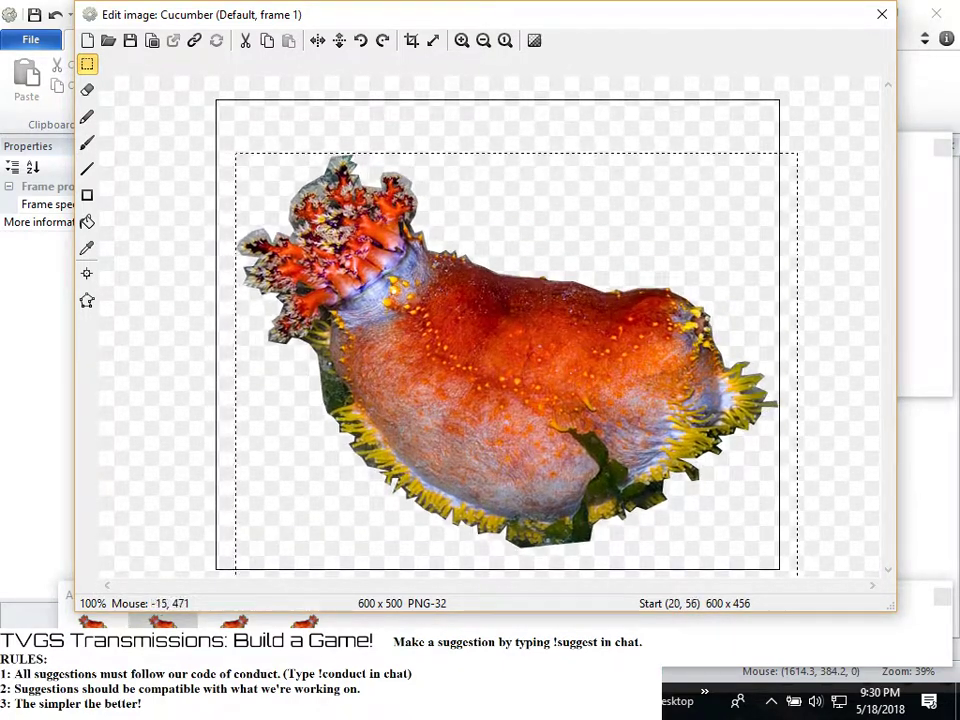
Compare the cucumber's position in animation frames 0, 1 and 2
mouse_move(70, 595)
left_click(92, 620)
left_click(163, 620)
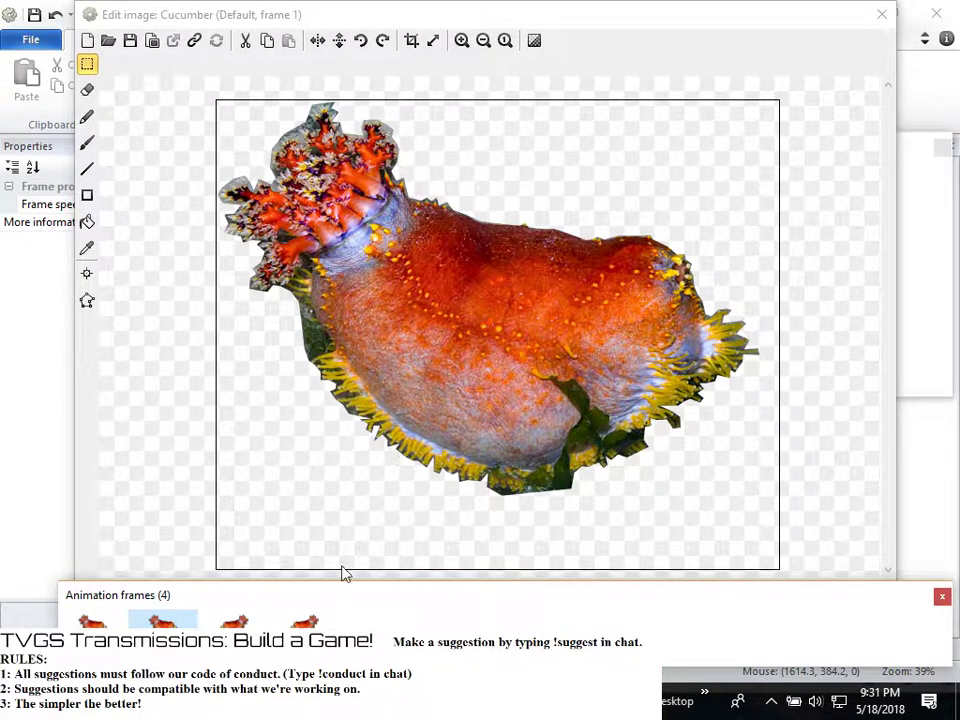
left_click(233, 620)
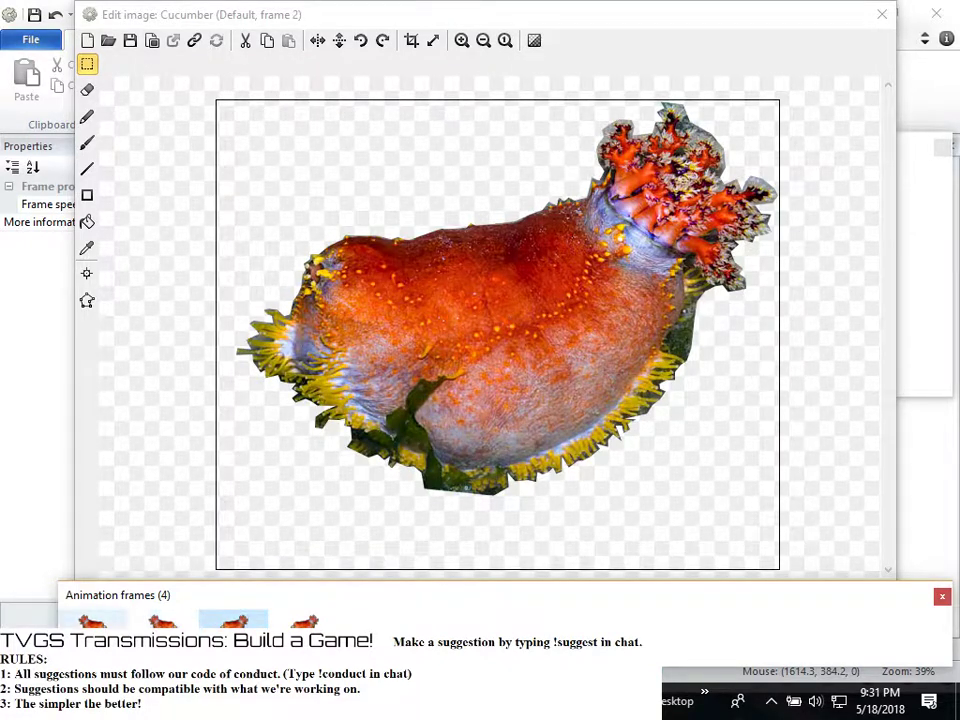
left_click(163, 620)
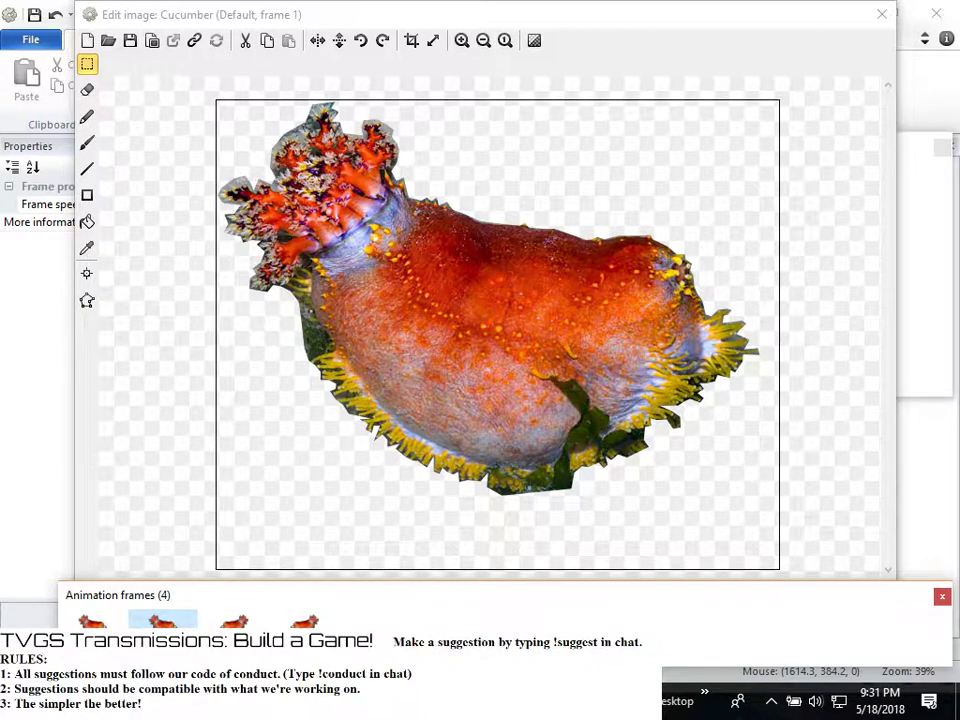
In animation frame 1, select the whole cucumber and move it down to start at about 21, 71
left_click(87, 62)
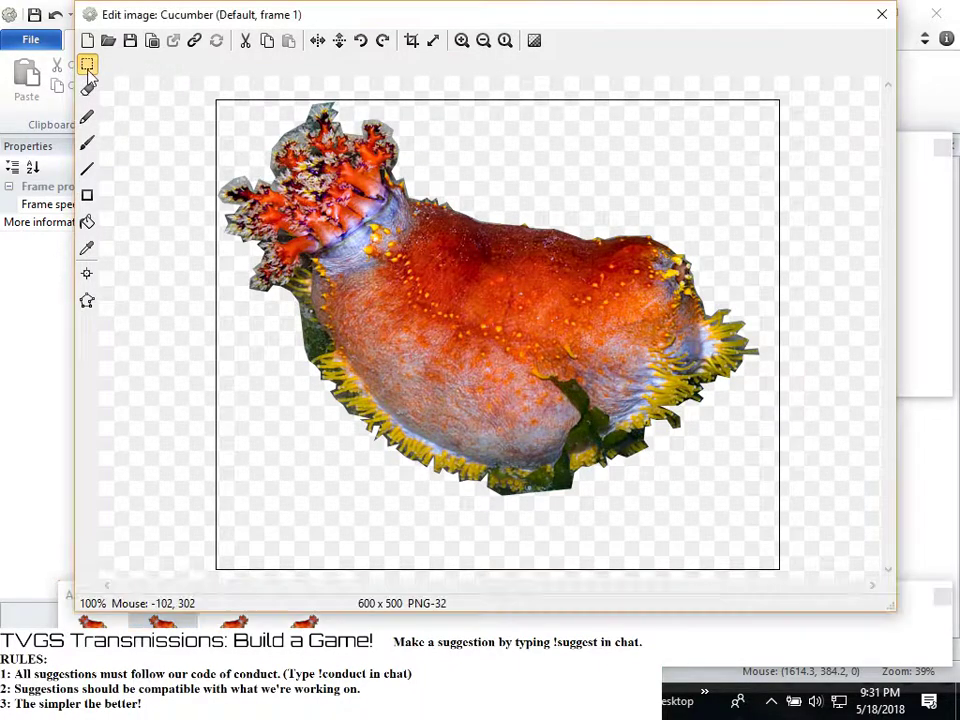
left_click(87, 63)
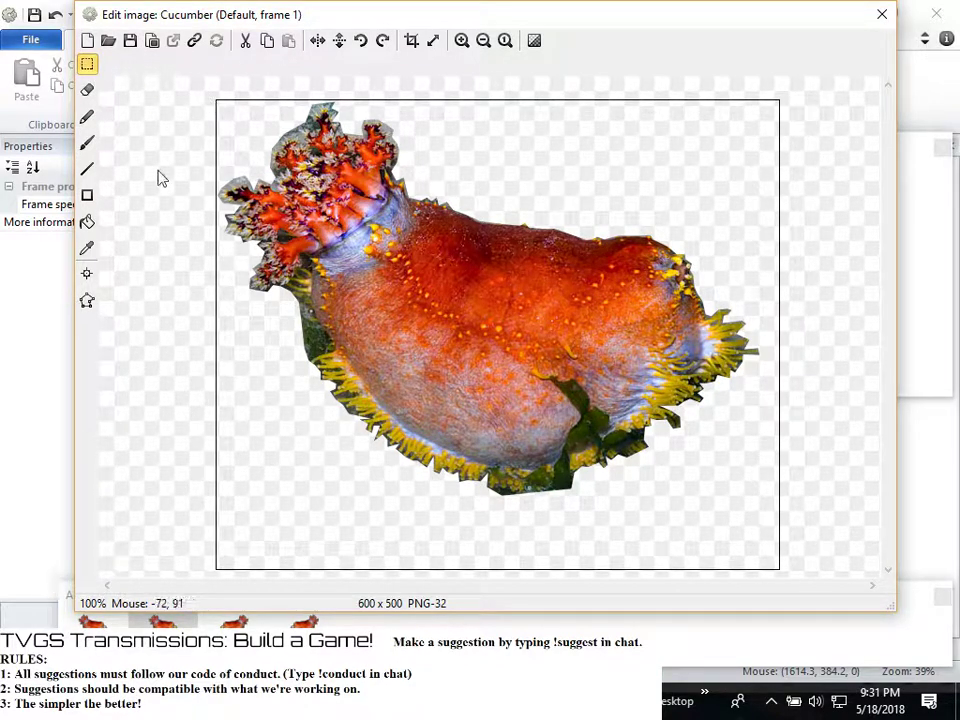
left_click_drag(192, 81, 784, 511)
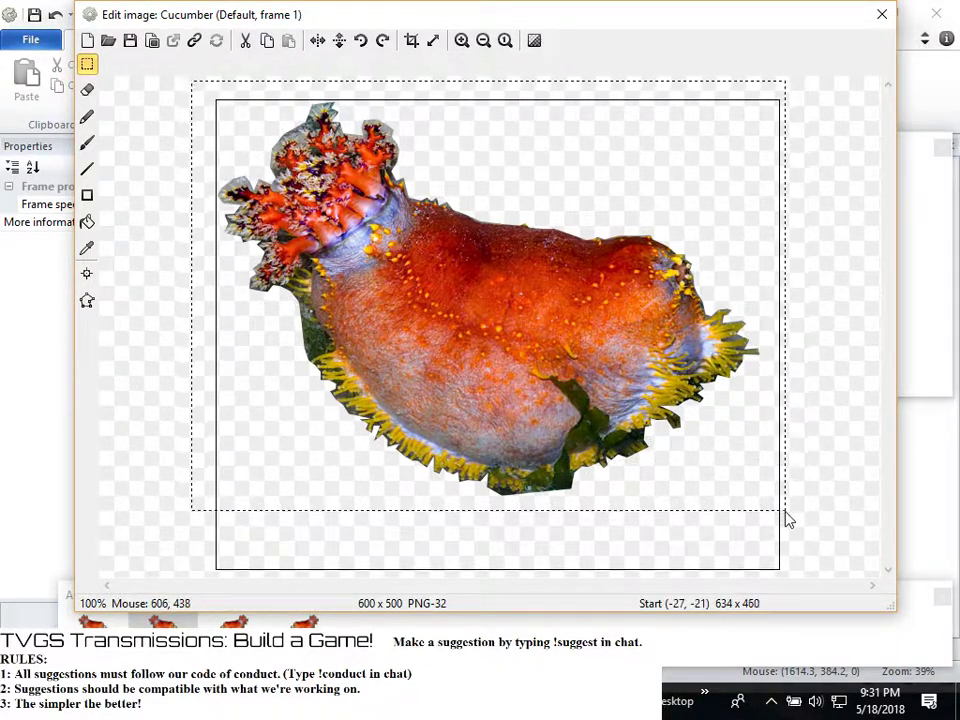
left_click_drag(537, 374, 556, 441)
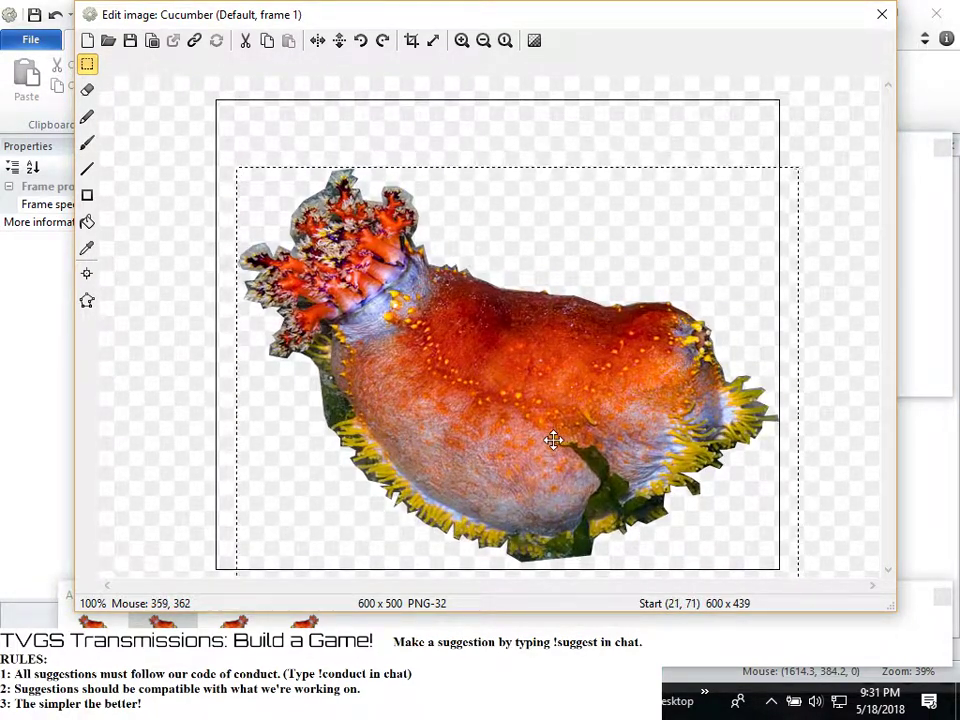
left_click(553, 440)
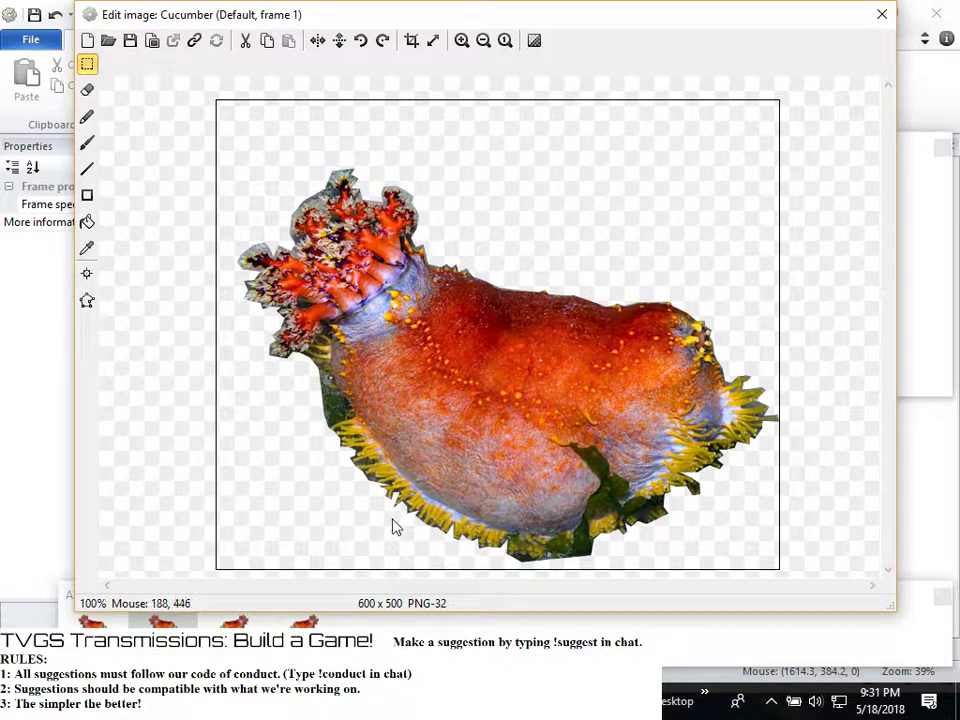
In animation frame 3, select the whole mirrored cucumber and move it down to start at about -19, 79
left_click(233, 620)
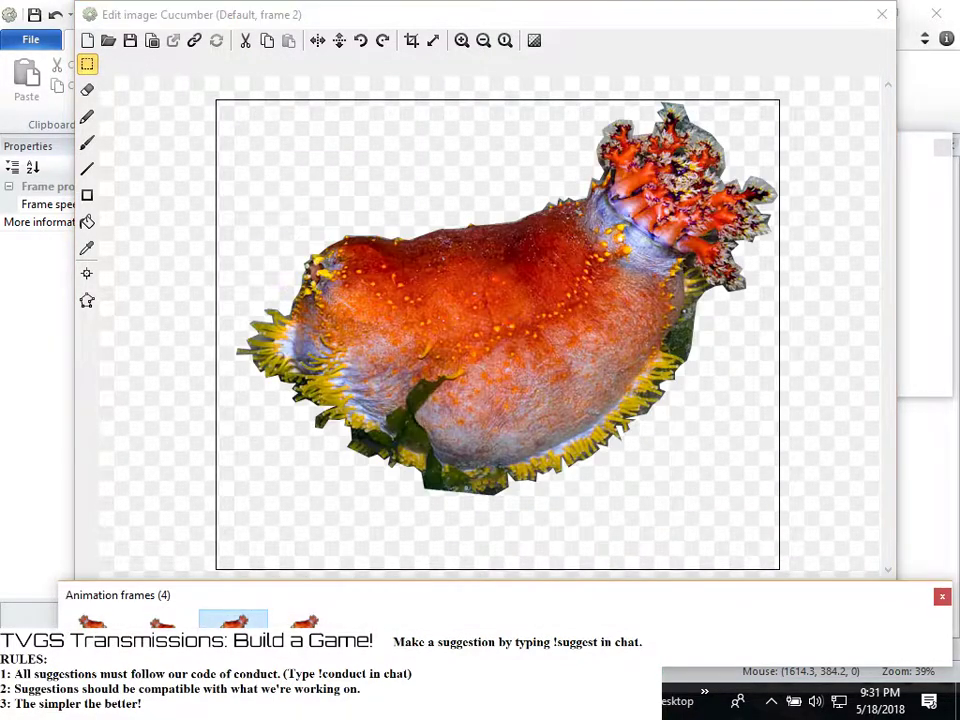
left_click(305, 620)
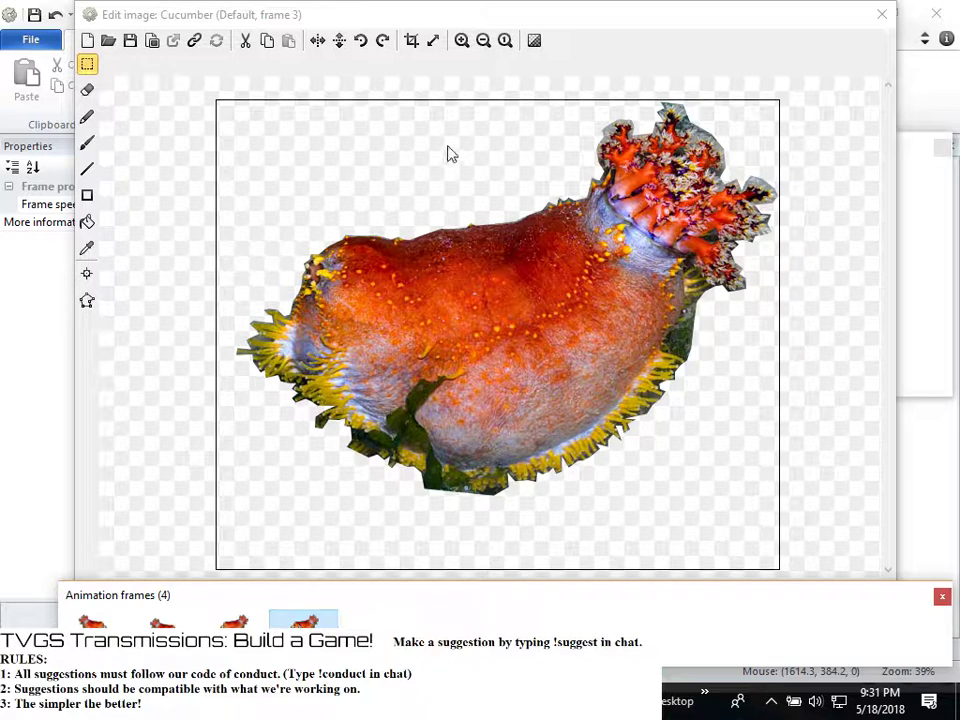
left_click_drag(204, 98, 825, 523)
left_click_drag(658, 286, 643, 355)
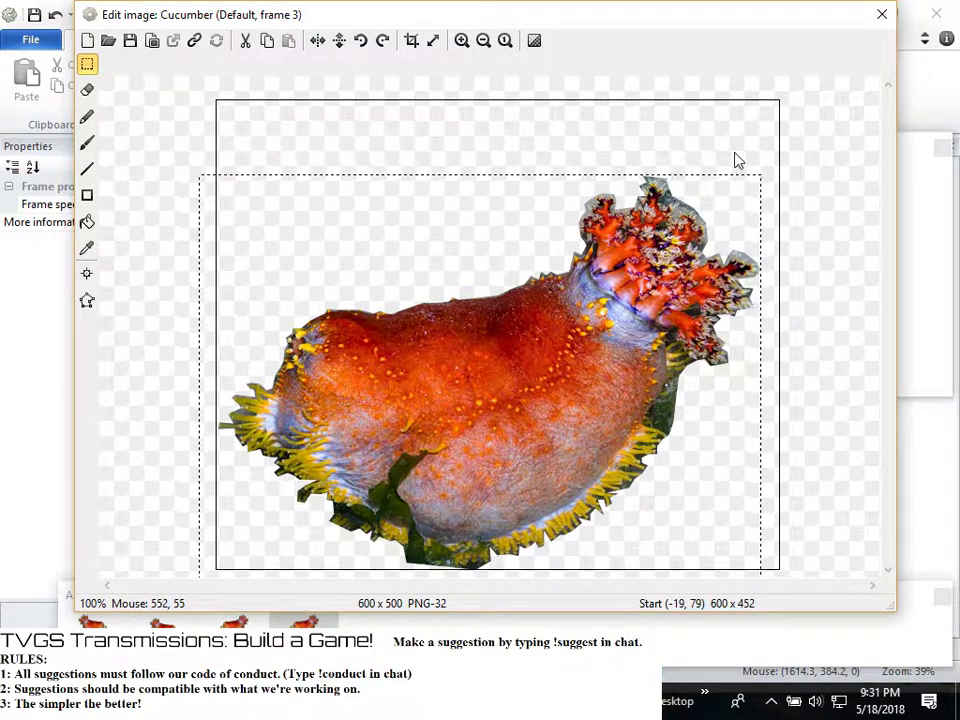
left_click(839, 88)
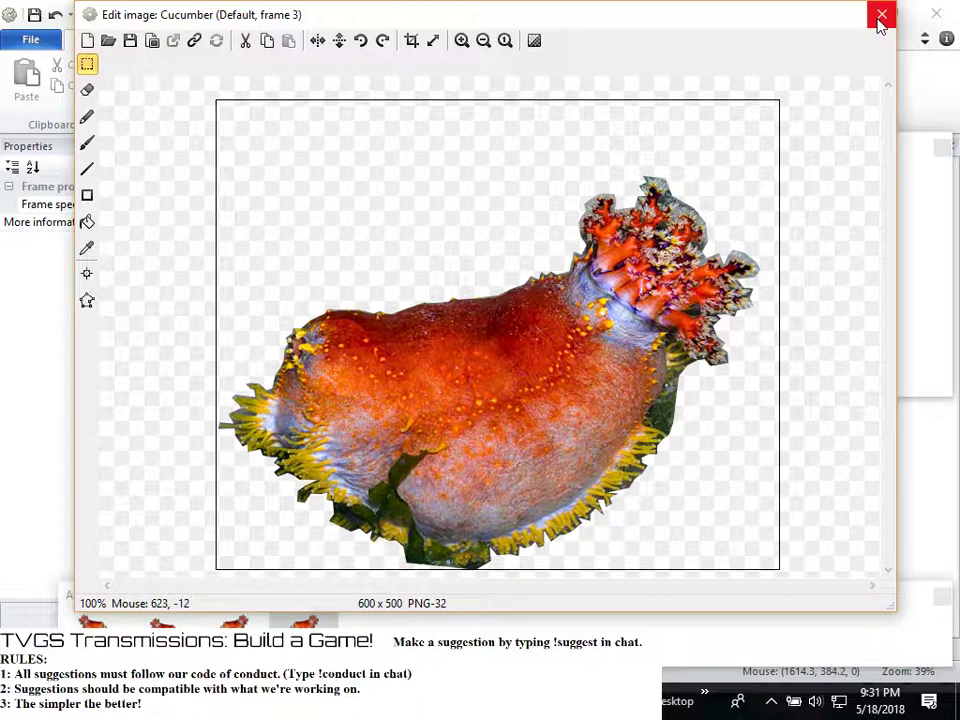
Set the Default animation to loop at speed 8, and close the image editor
left_click(918, 271)
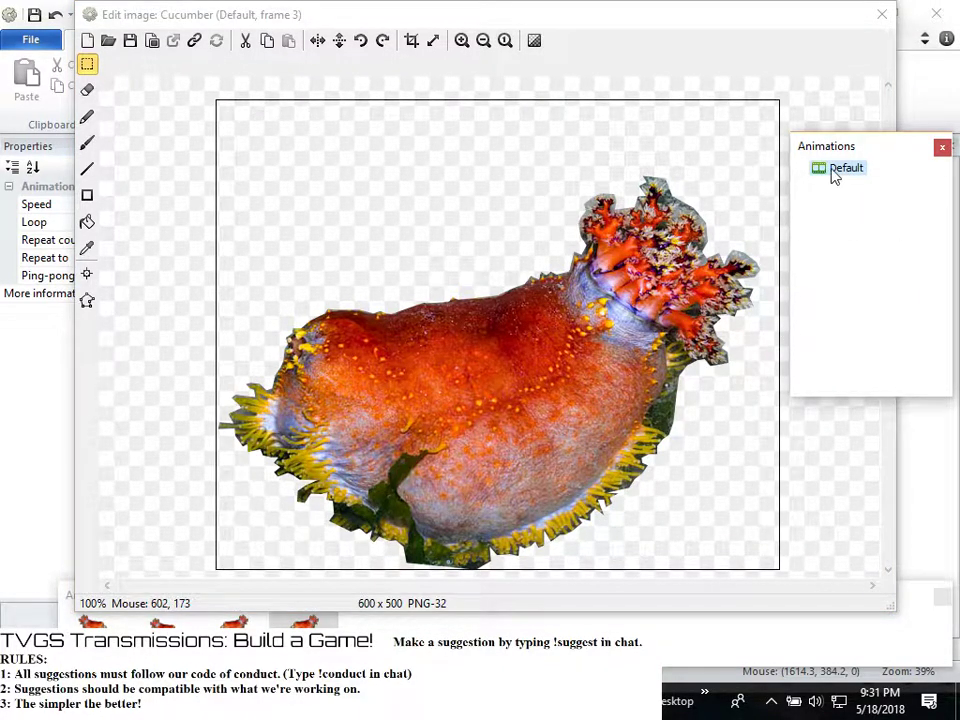
key("F2")
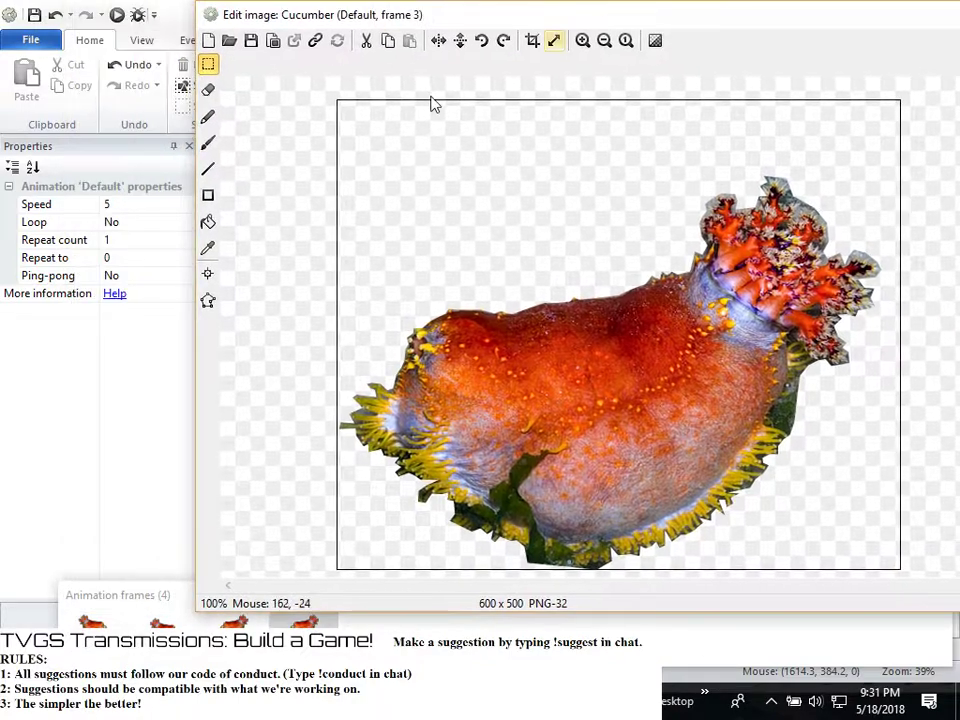
left_click(133, 221)
left_click(188, 222)
left_click(176, 238)
left_click_drag(700, 27, 632, 33)
left_click(112, 206)
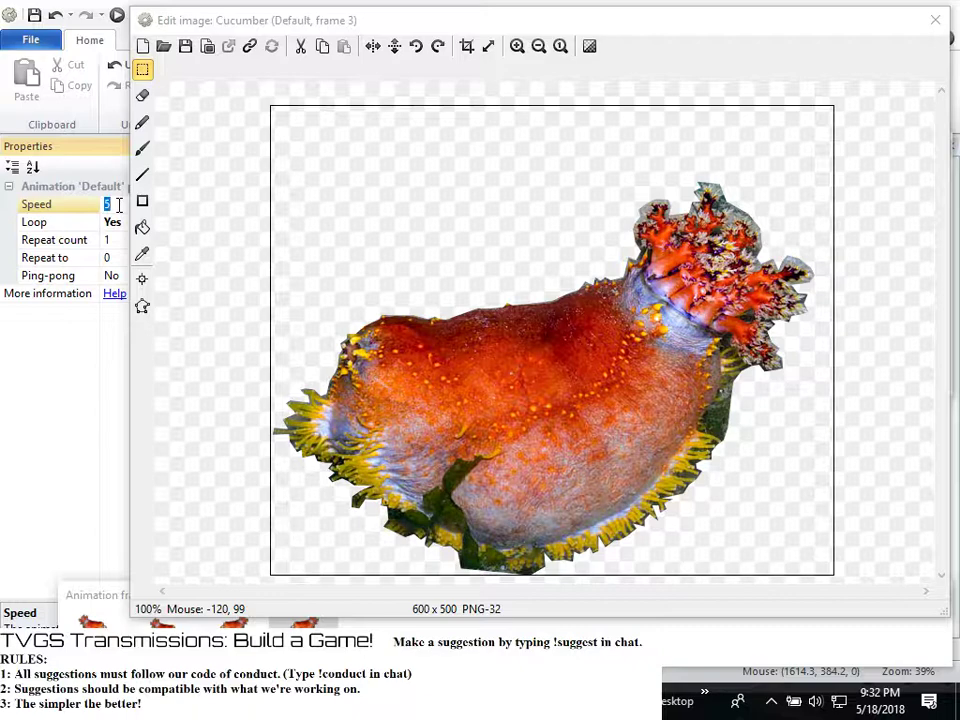
type("8")
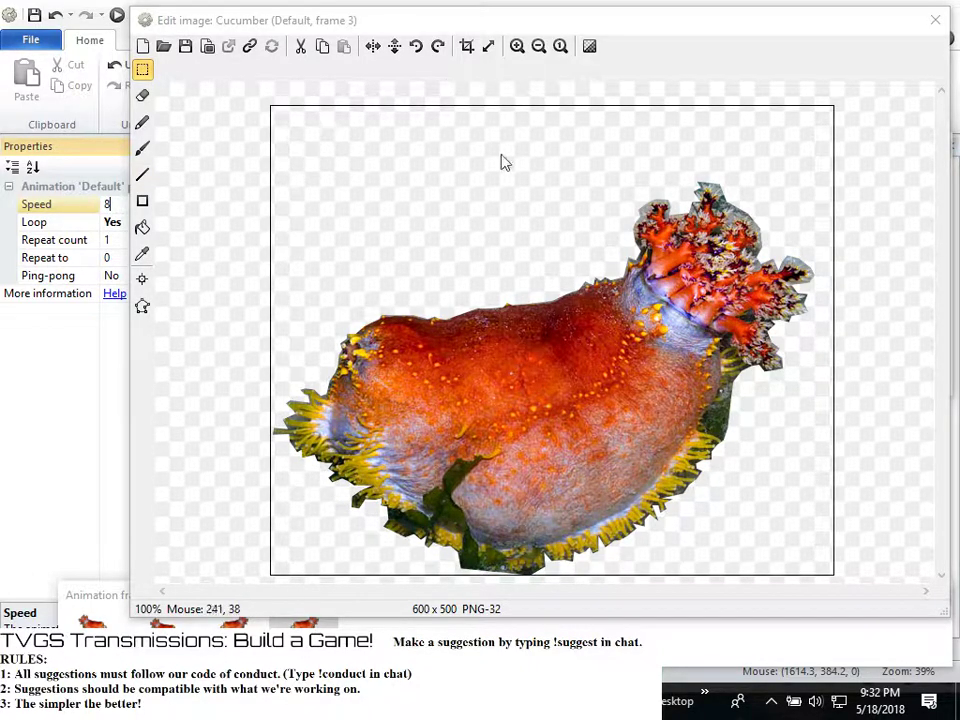
left_click(708, 18)
left_click(932, 20)
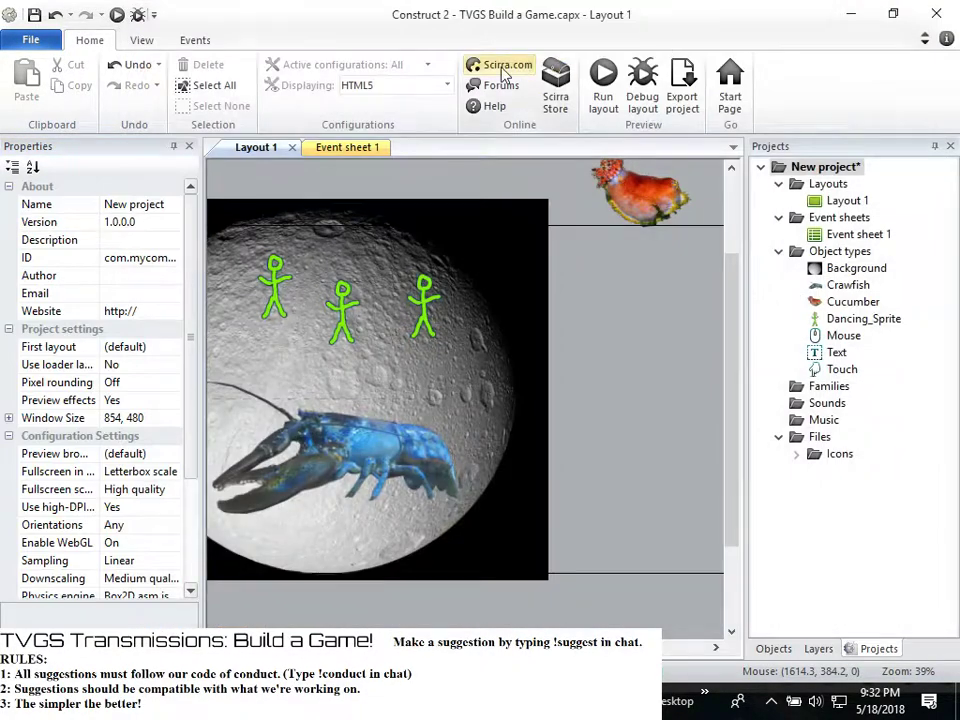
Move the cucumber onto the moon between the middle and rightmost dancing figures, and undo the accidental background move
left_click(650, 207)
left_click_drag(650, 207, 392, 342)
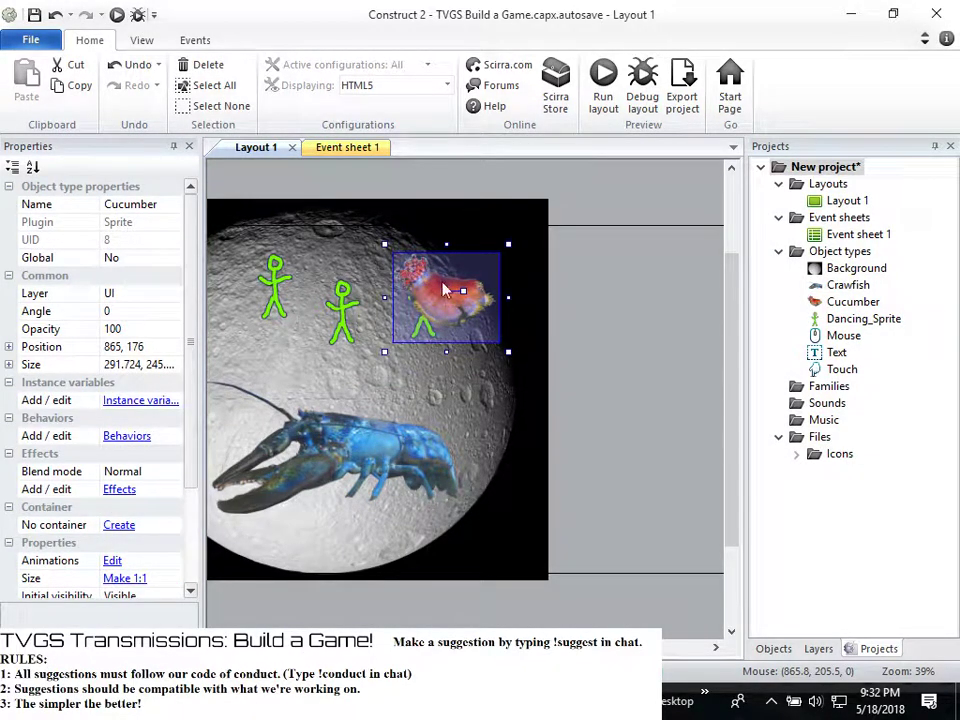
left_click_drag(449, 293, 390, 202)
left_click(524, 188)
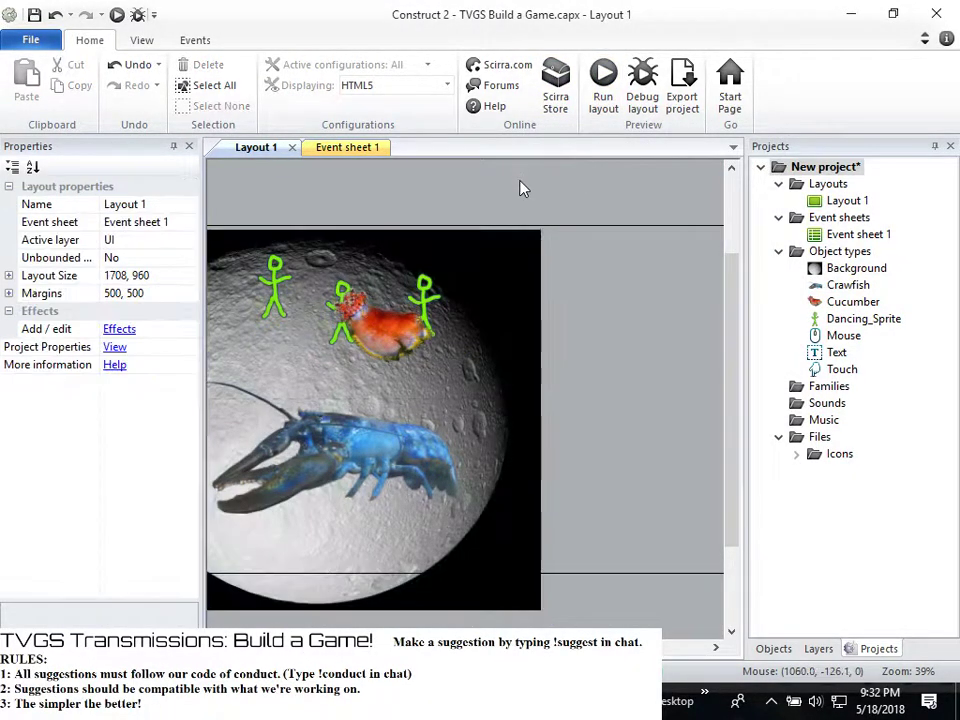
key("ctrl+z")
Run the layout in the browser to check the cucumber animation, then close the preview and return to Construct 2
left_click(603, 95)
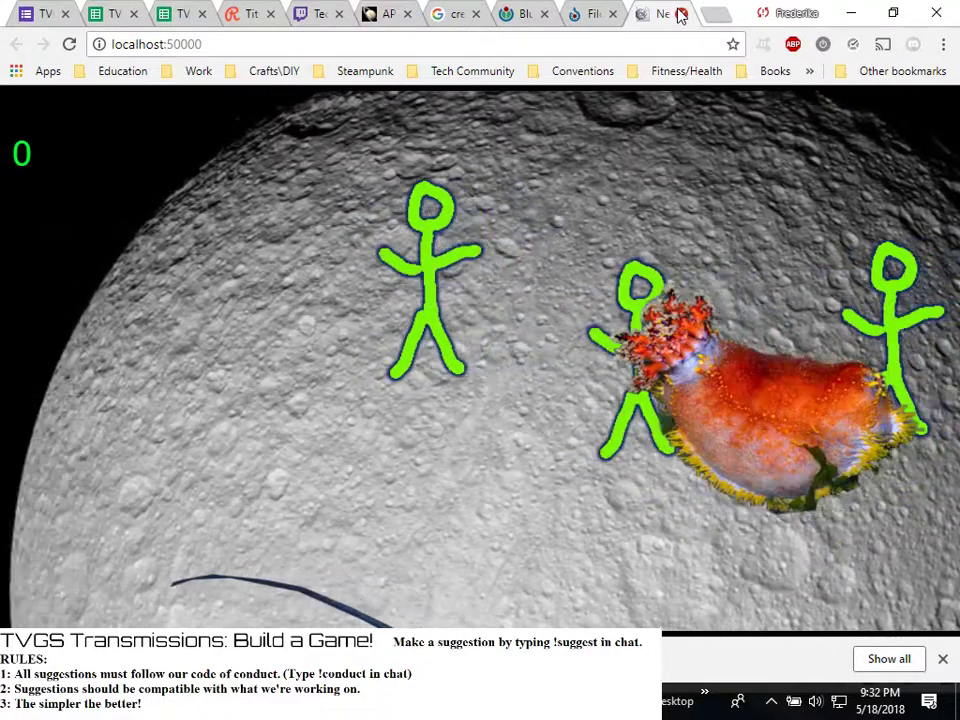
left_click(679, 14)
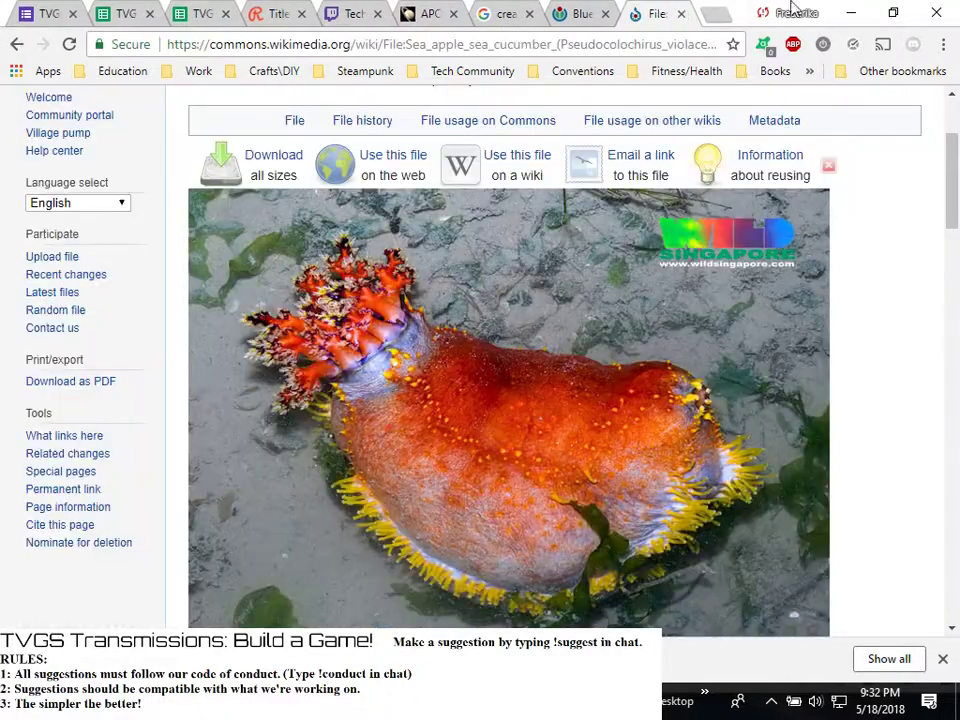
left_click(850, 14)
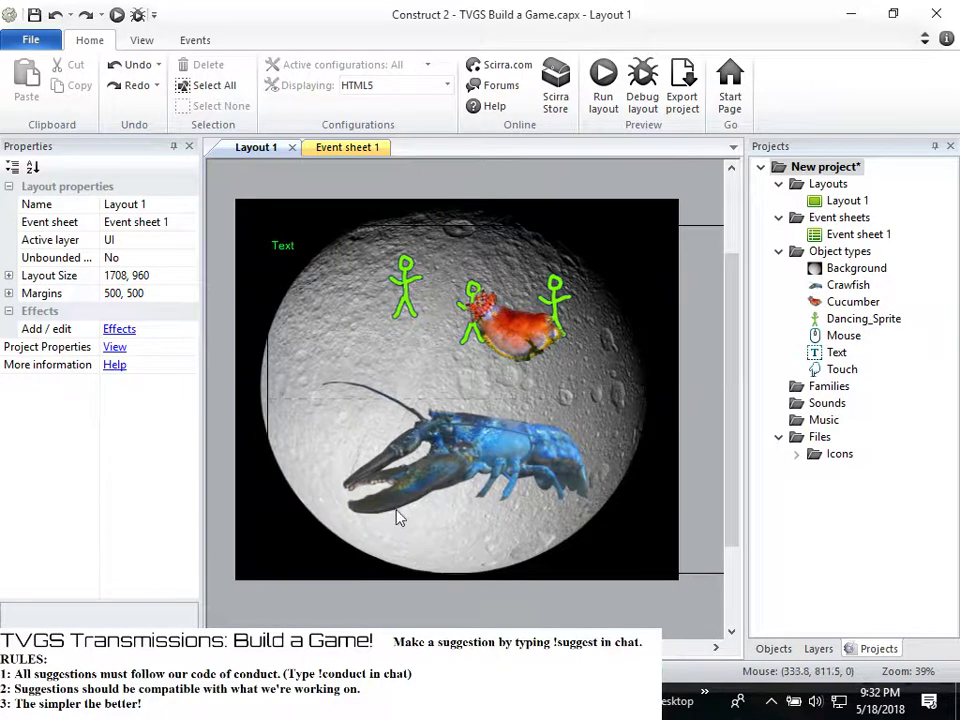
Move the crawfish to 349, 238 beside the cucumber, and check the arrangement in a browser preview
left_click(446, 456)
left_click_drag(452, 437, 401, 318)
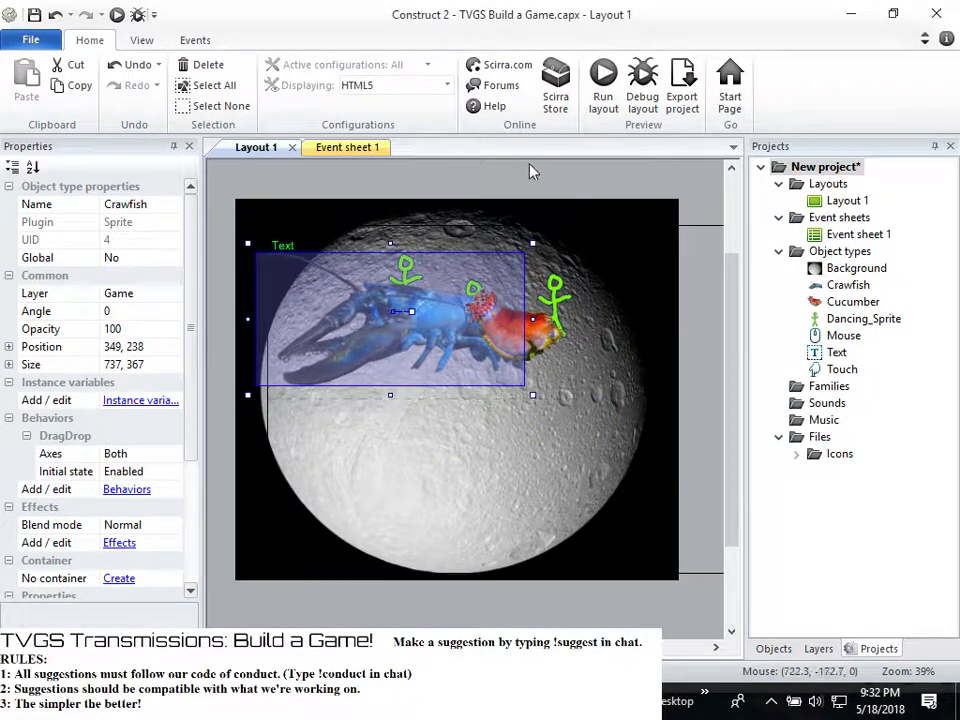
left_click(604, 80)
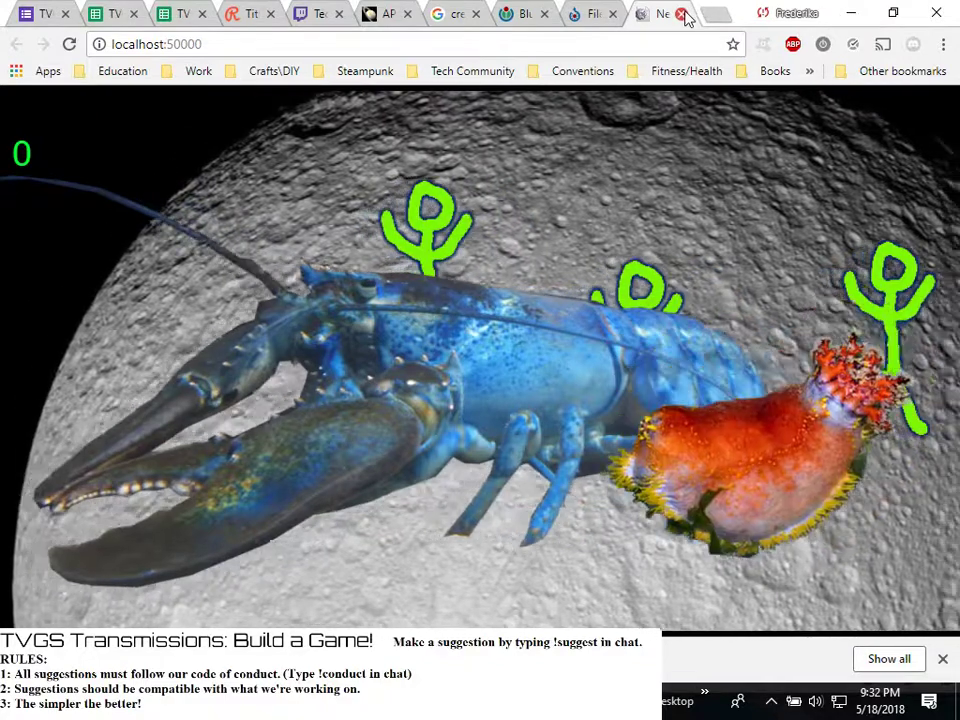
left_click(681, 14)
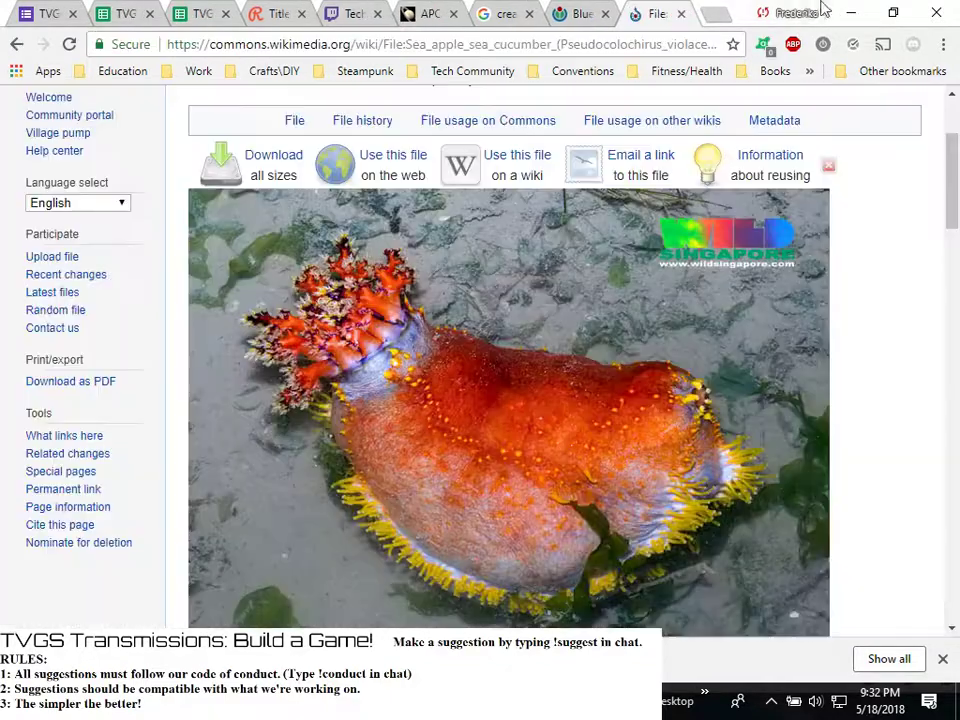
left_click(851, 13)
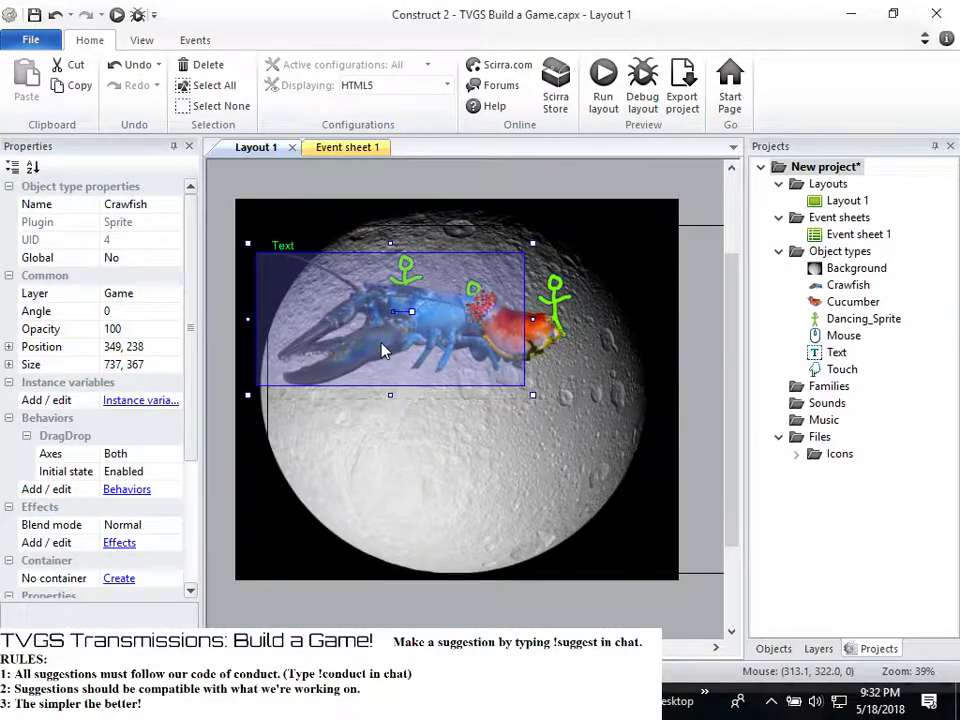
Shrink the crawfish to 509 x 253, scale down the cucumber as well, and run the layout
left_click_drag(532, 394, 442, 343)
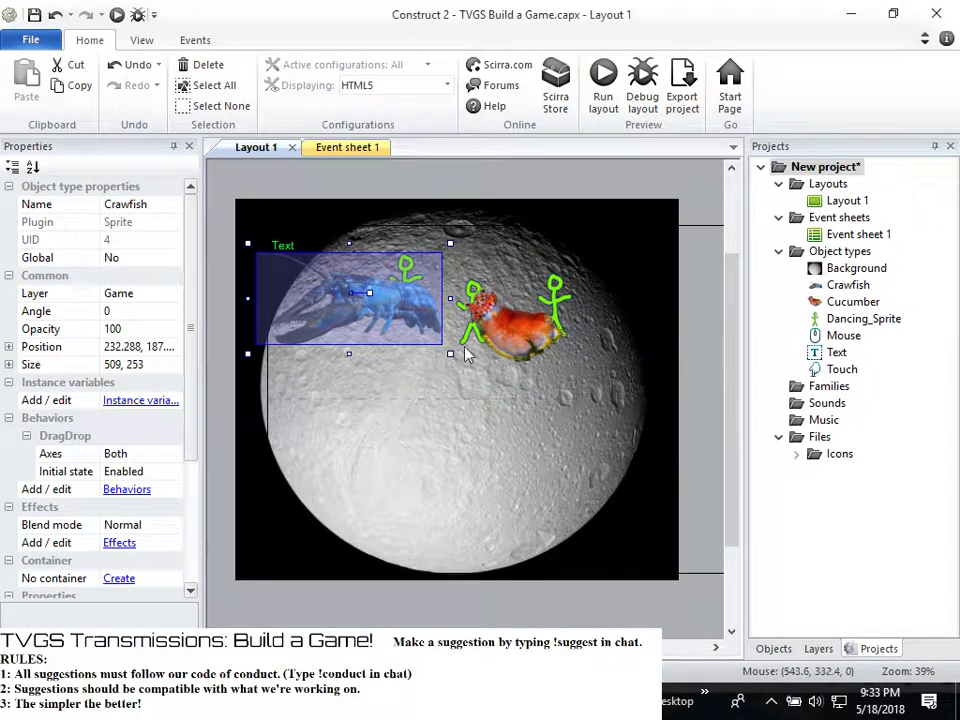
left_click(510, 350)
left_click_drag(578, 385, 513, 370)
left_click(477, 300)
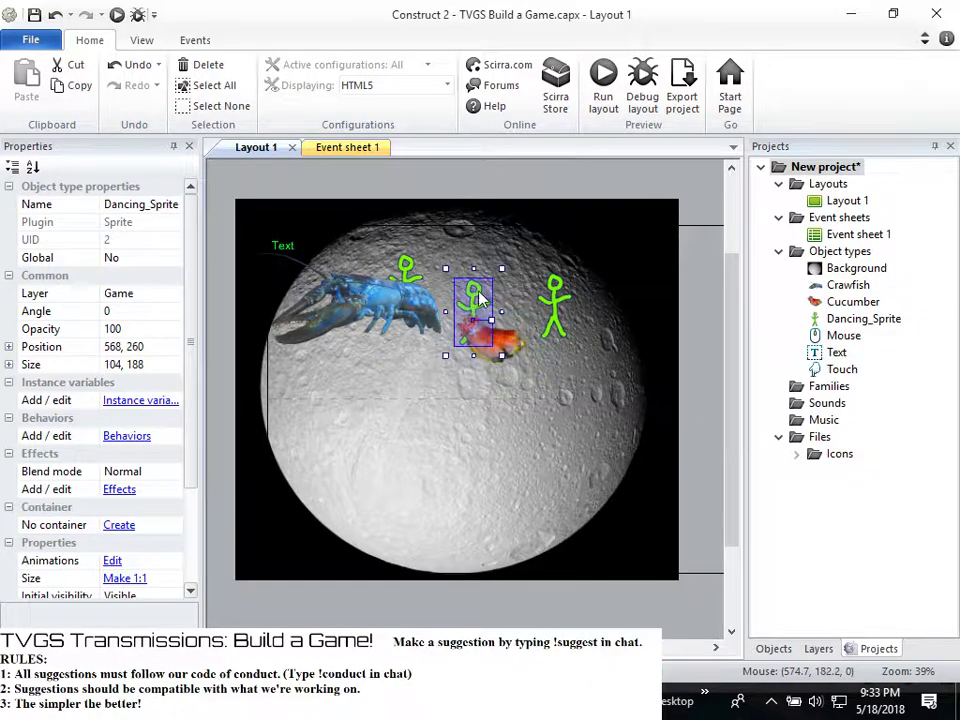
left_click(602, 98)
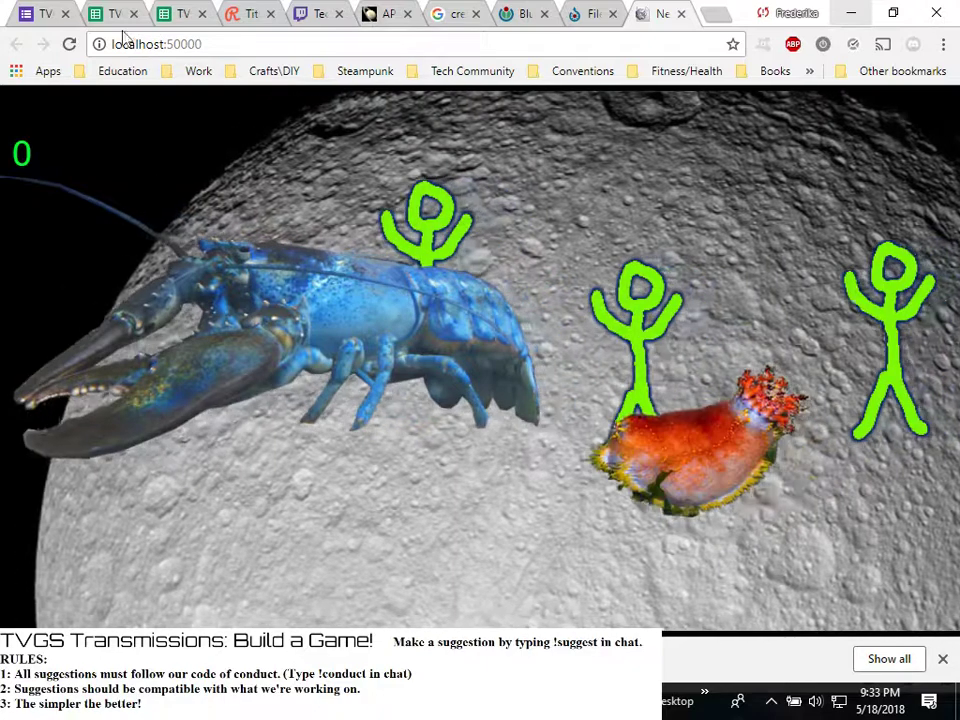
Review the viewer suggestions in the responses spreadsheet, highlight "include space seaweed", and return to Construct 2
left_click(111, 15)
scroll(470, 350, "down", 3)
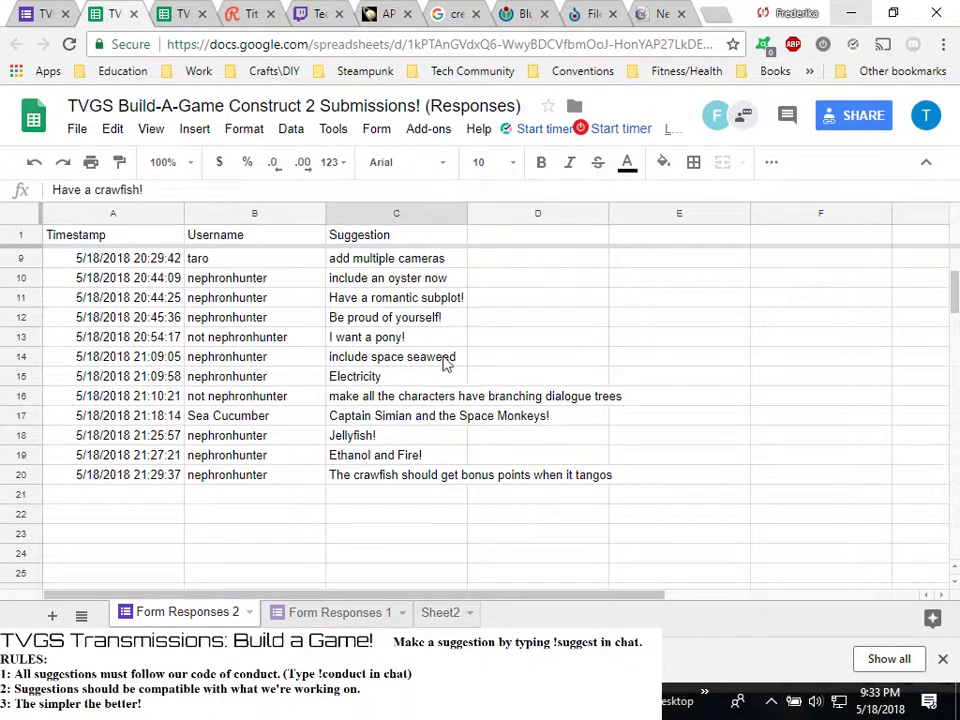
scroll(430, 368, "up", 1)
left_click(410, 414)
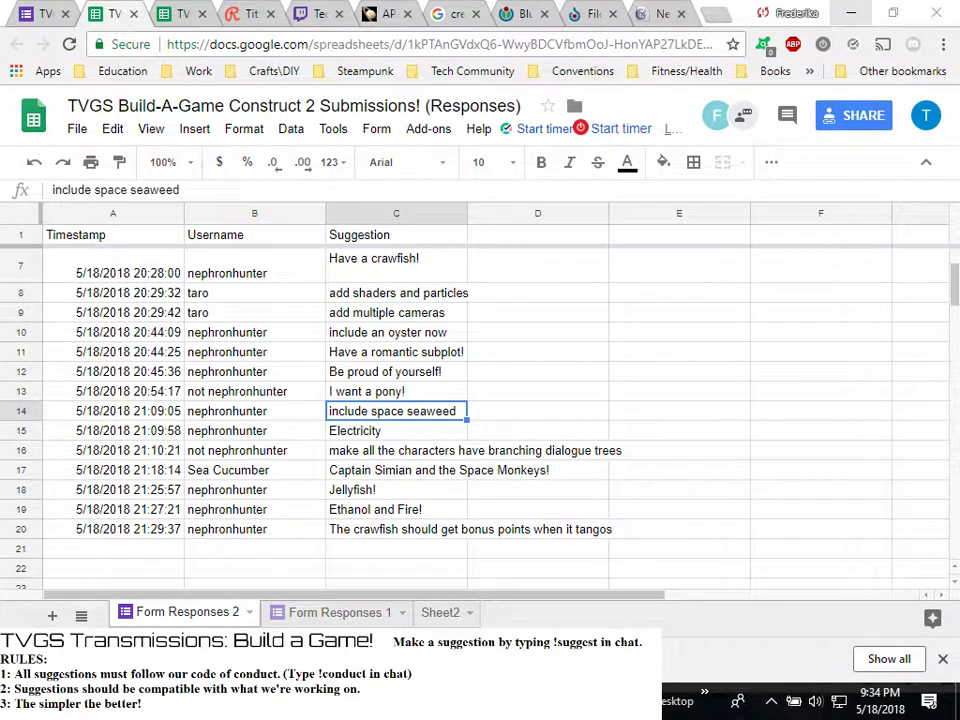
key("alt+Tab")
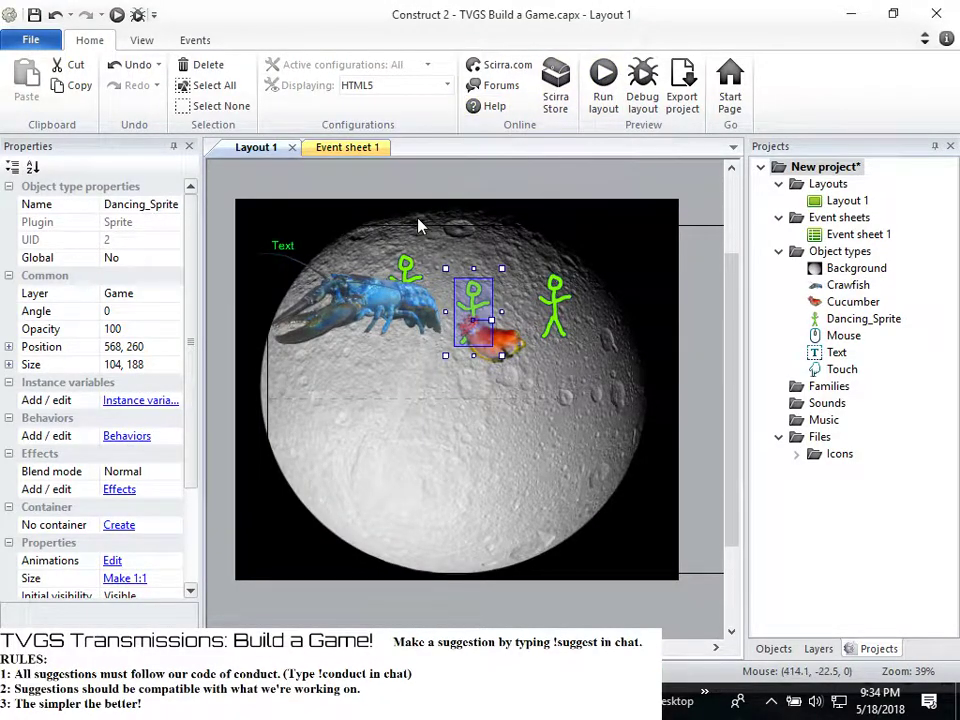
Switch to the running game in the browser to check the crawfish scoring, and return to Construct 2
left_click(603, 88)
key("alt+Tab")
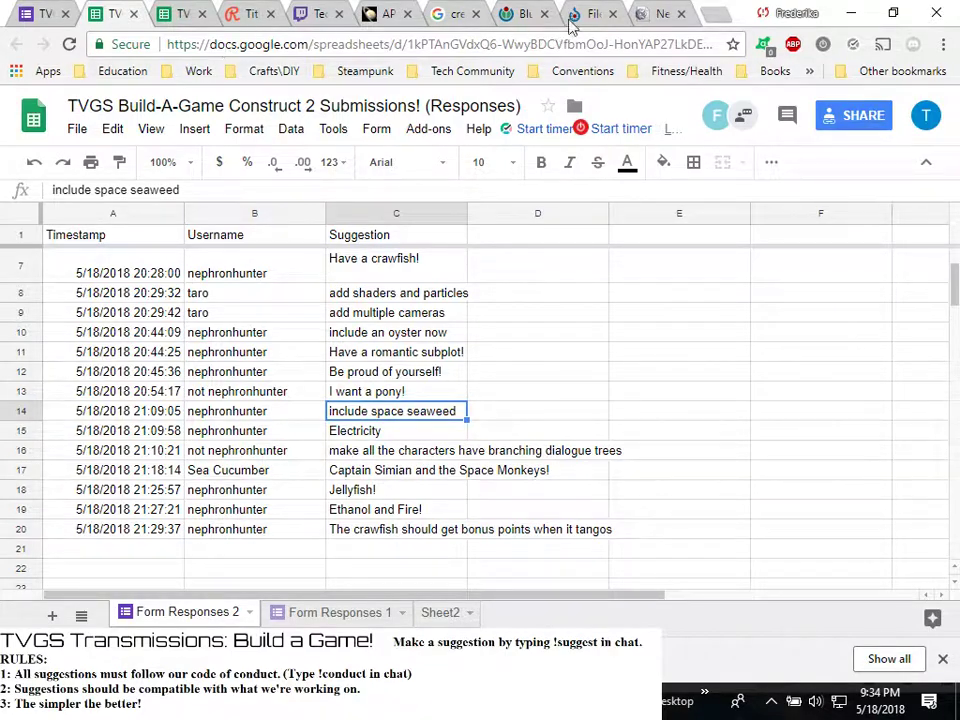
left_click(655, 14)
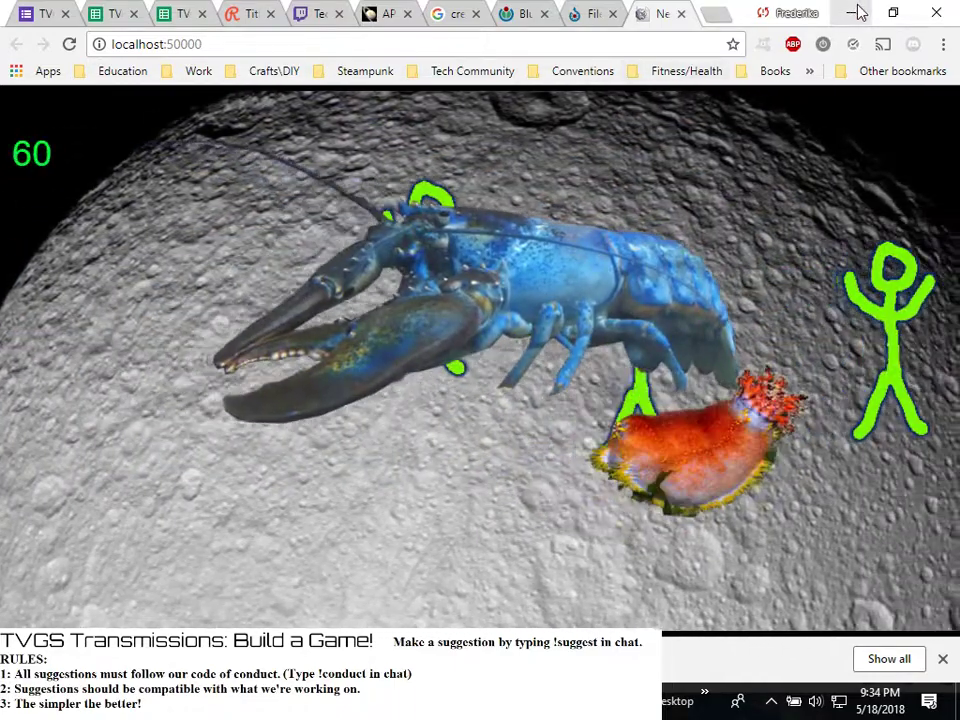
left_click(857, 12)
Examine the conditions available for a new crawfish event in Event sheet 1
left_click(340, 150)
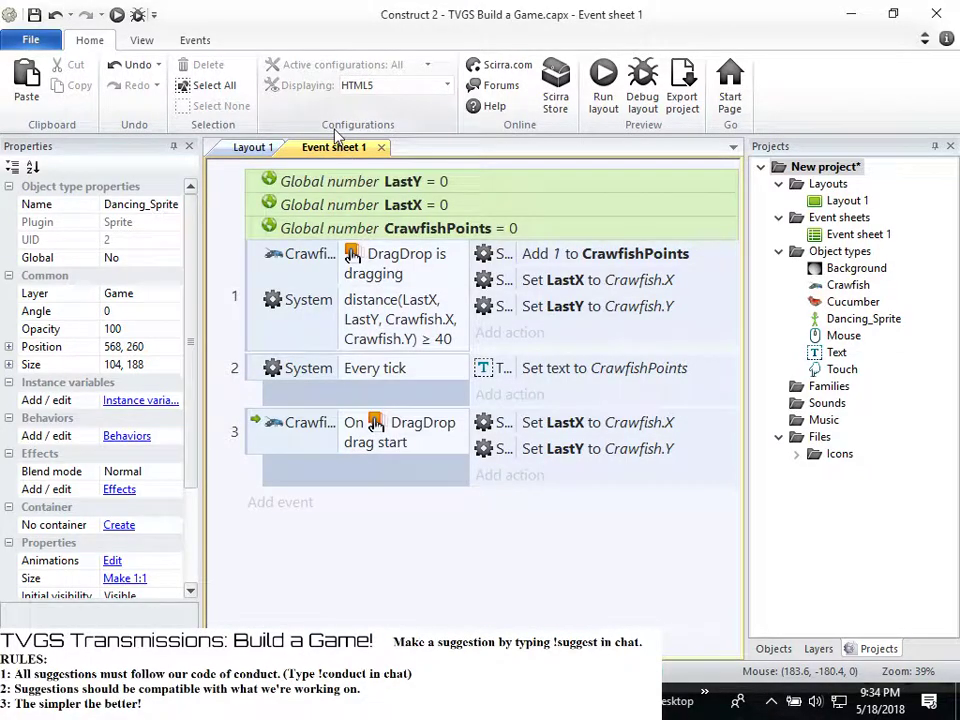
left_click(311, 510)
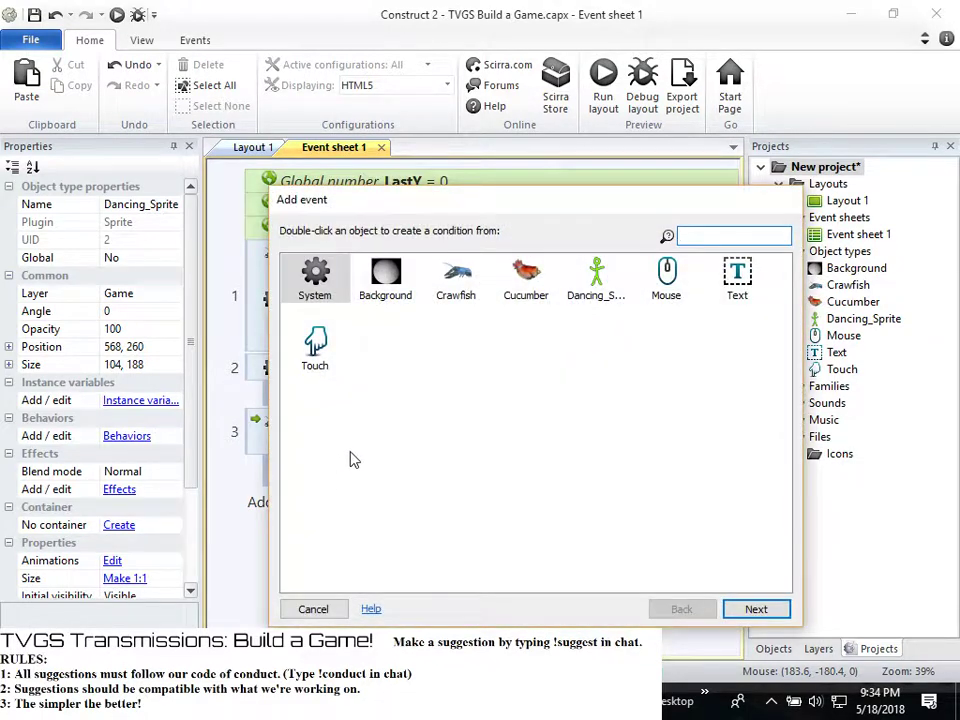
left_click(460, 282)
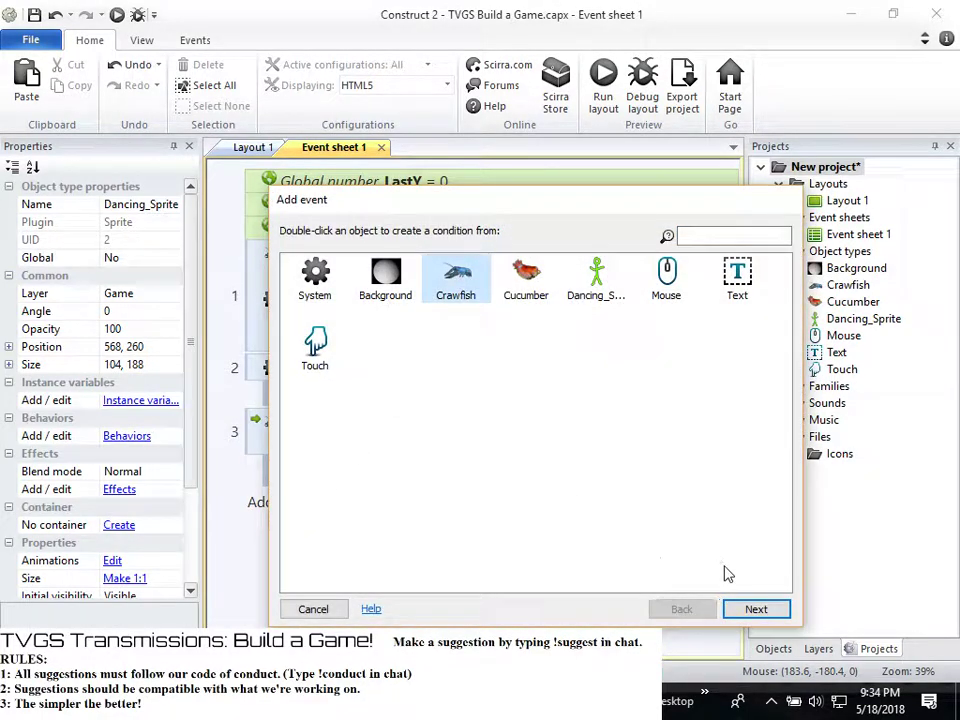
left_click(756, 612)
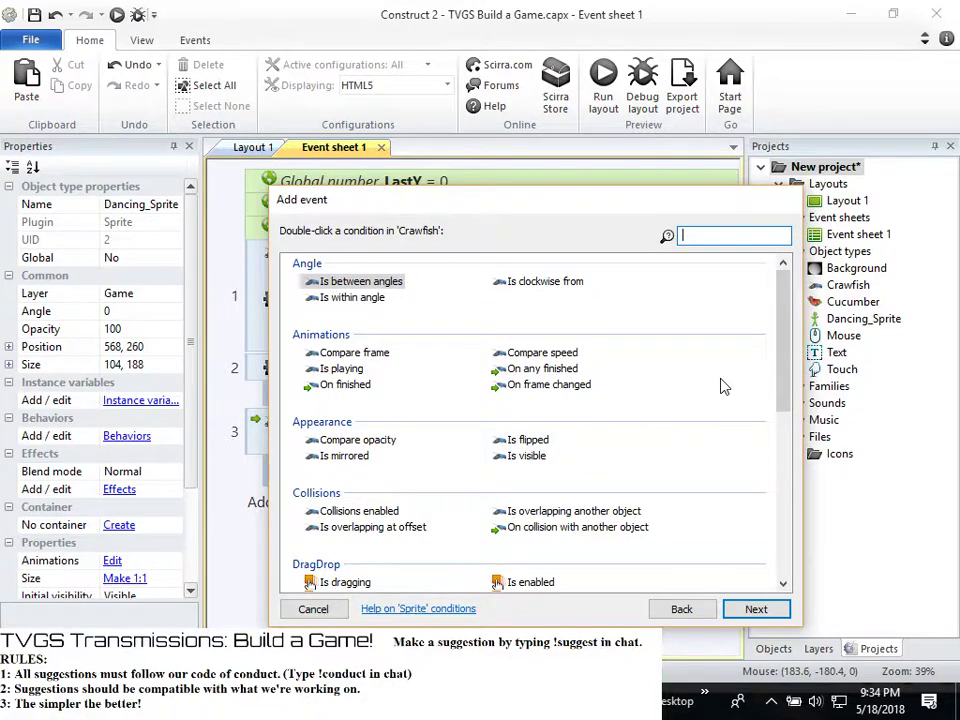
scroll(722, 386, "down", 3)
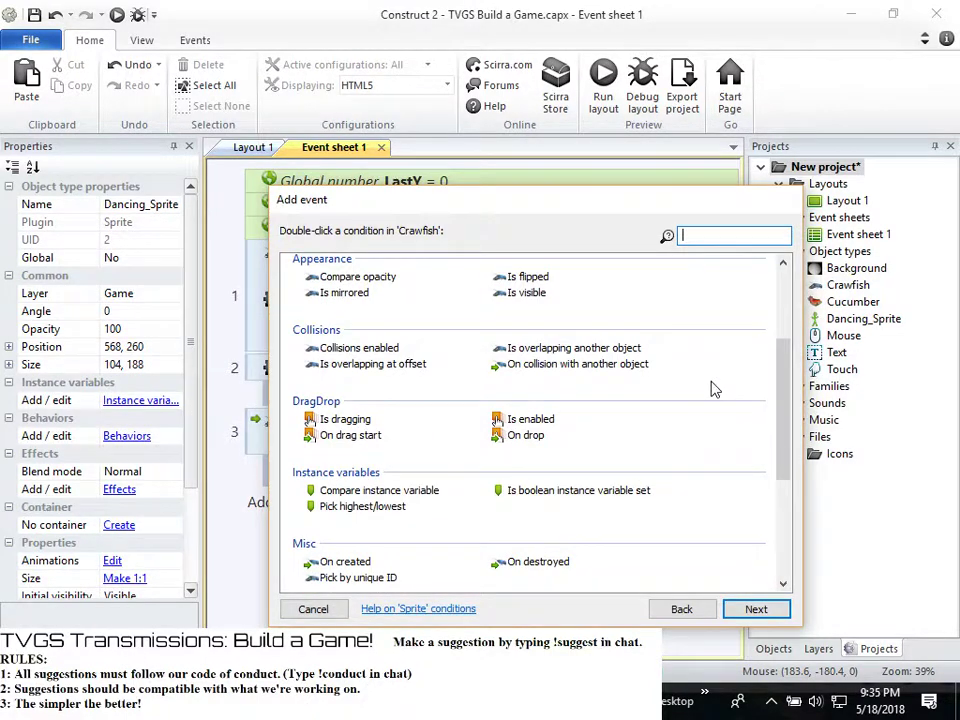
scroll(712, 392, "down", 4)
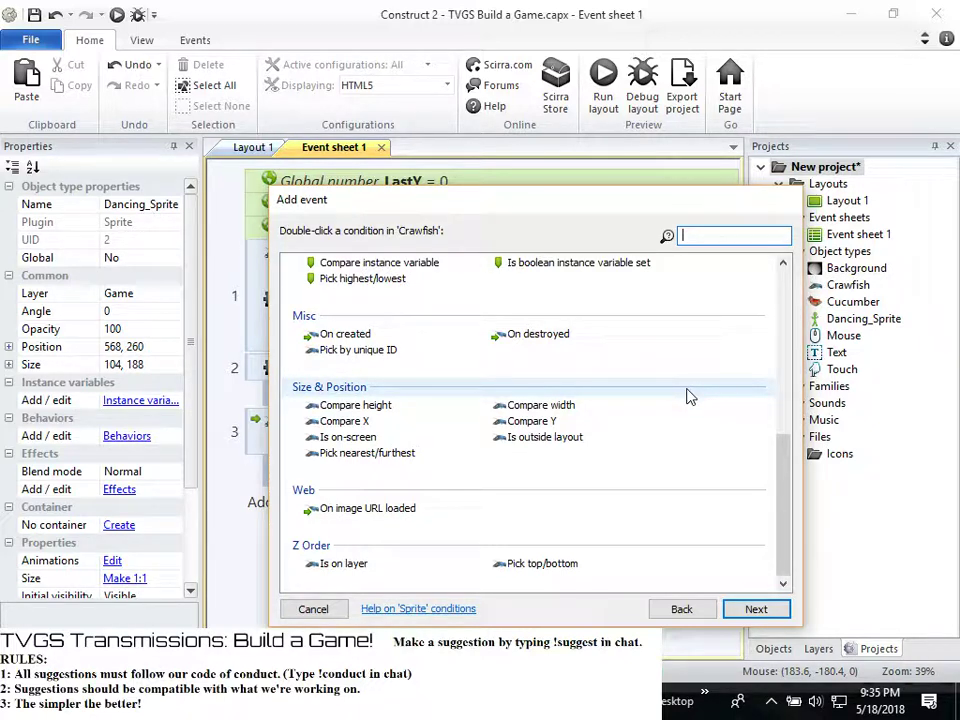
scroll(688, 397, "up", 5)
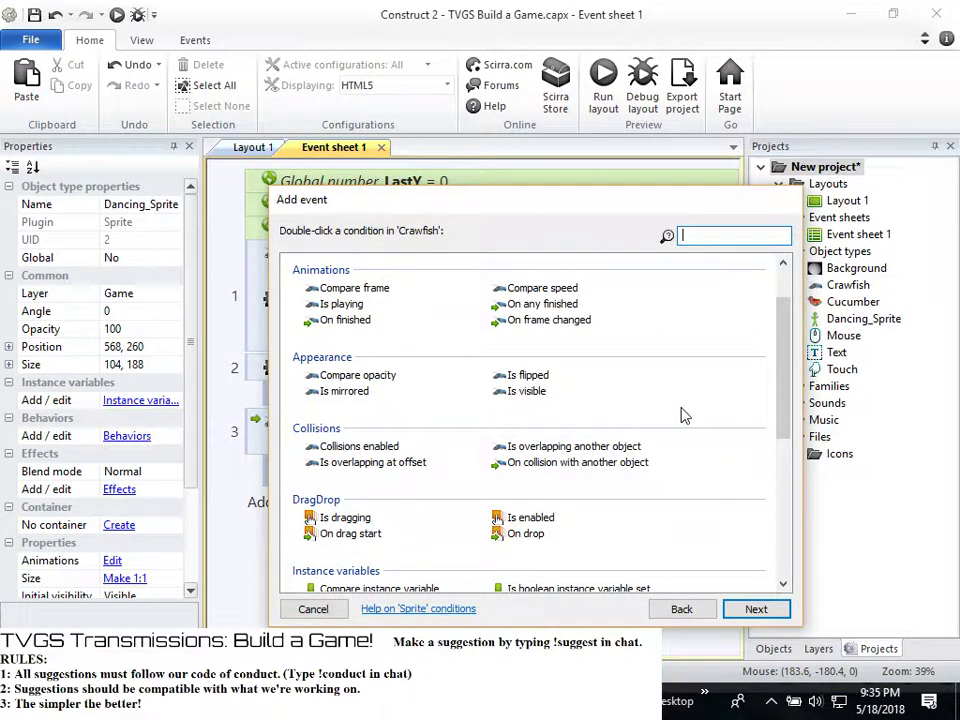
scroll(684, 415, "up", 2)
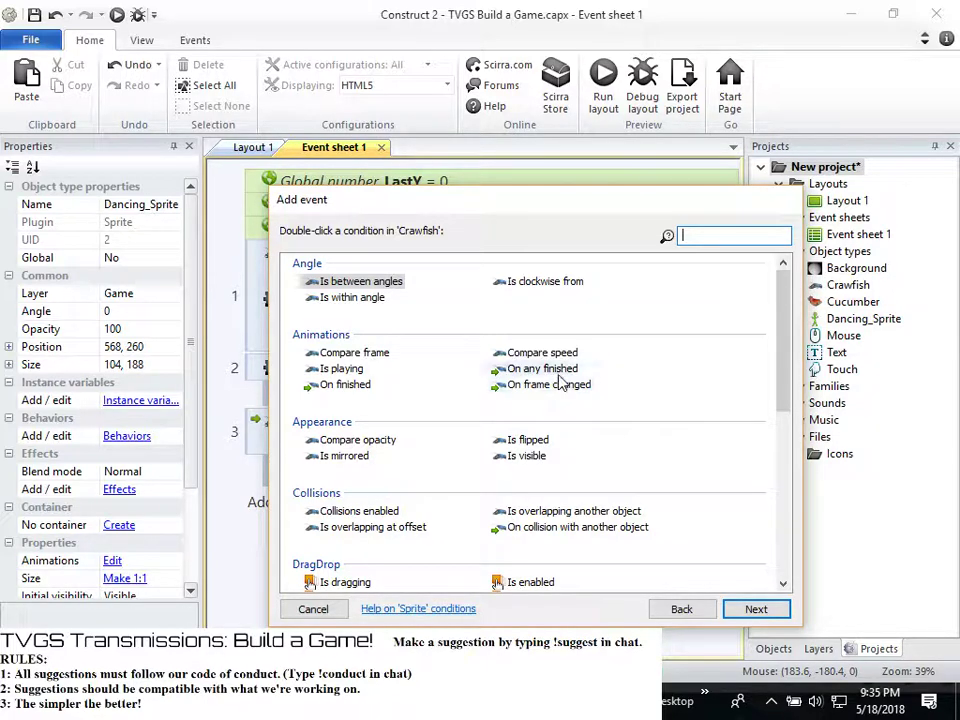
scroll(500, 455, "down", 3)
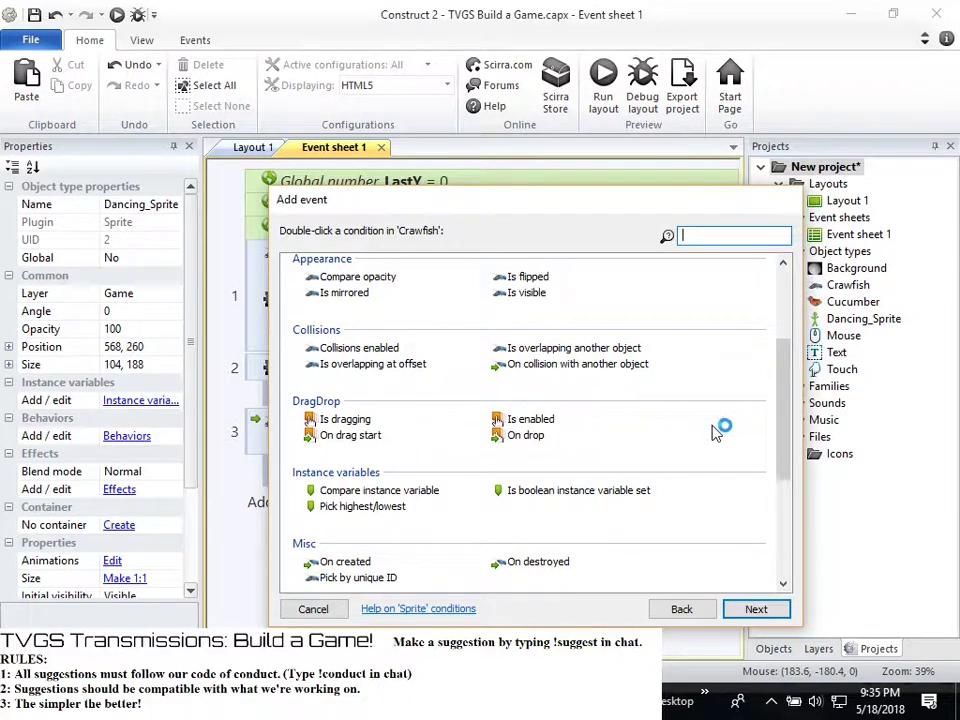
scroll(720, 470, "down", 1)
scroll(735, 450, "up", 1)
scroll(696, 462, "down", 2)
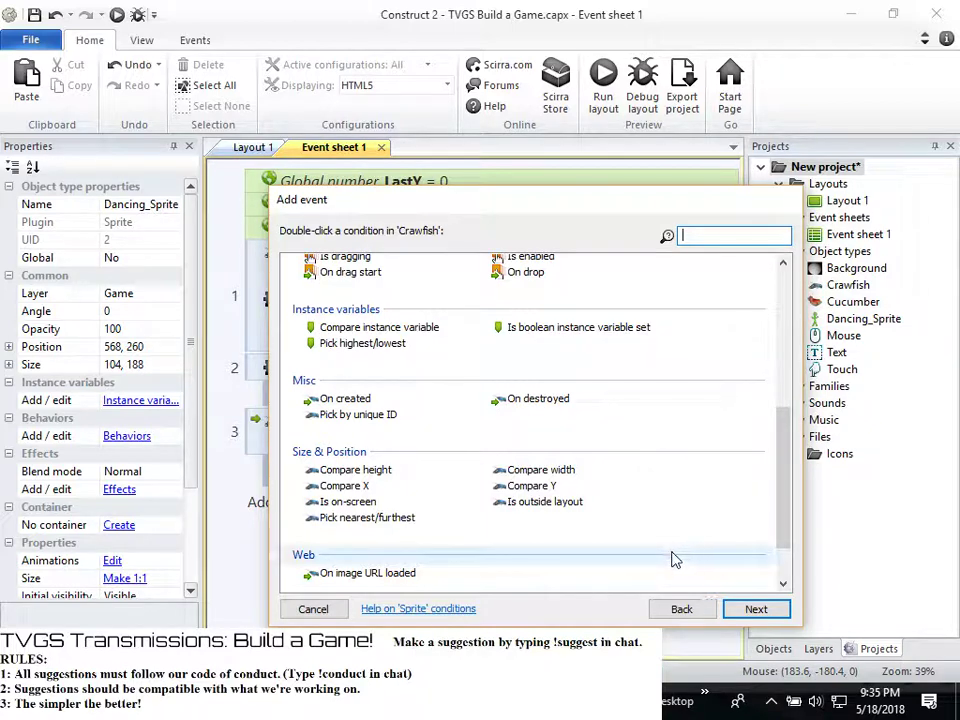
scroll(463, 493, "down", 1)
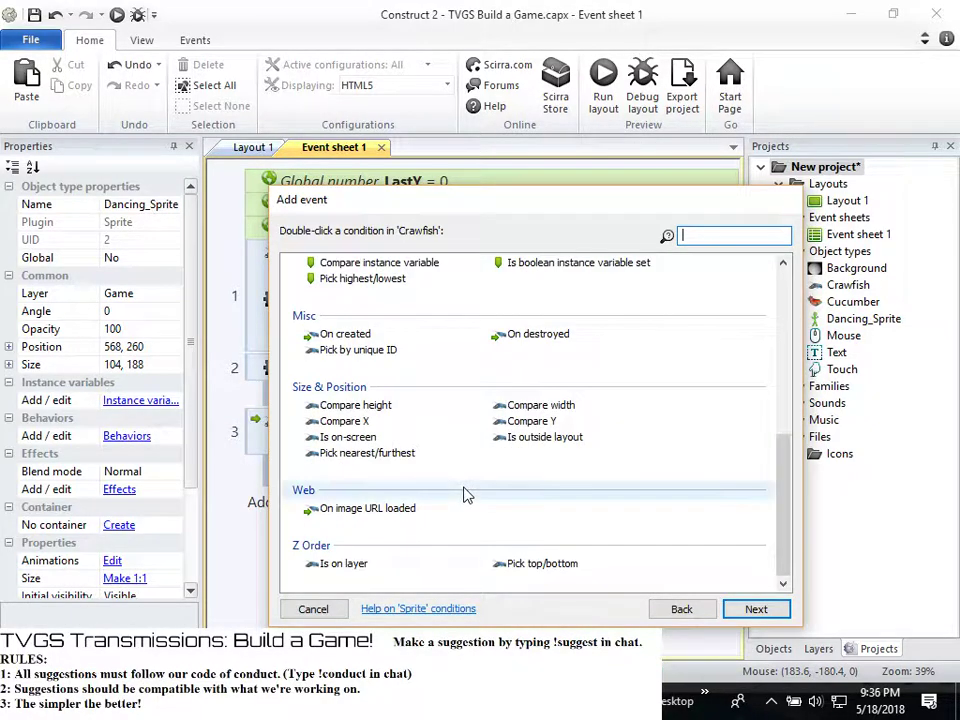
scroll(463, 493, "up", 1)
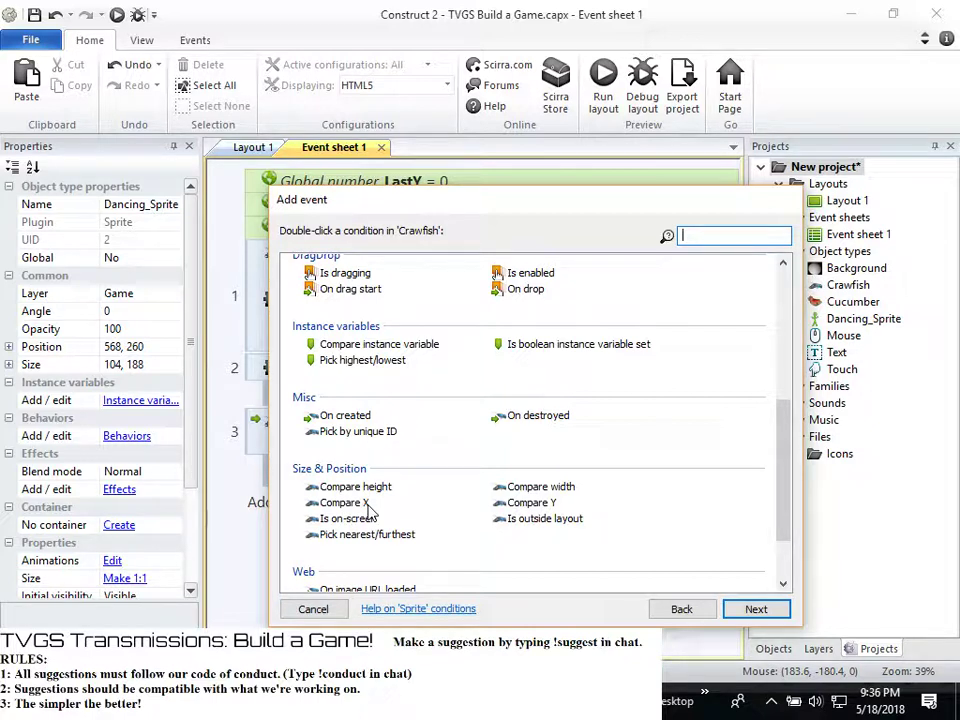
double_click(368, 508)
left_click(313, 609)
right_click(368, 424)
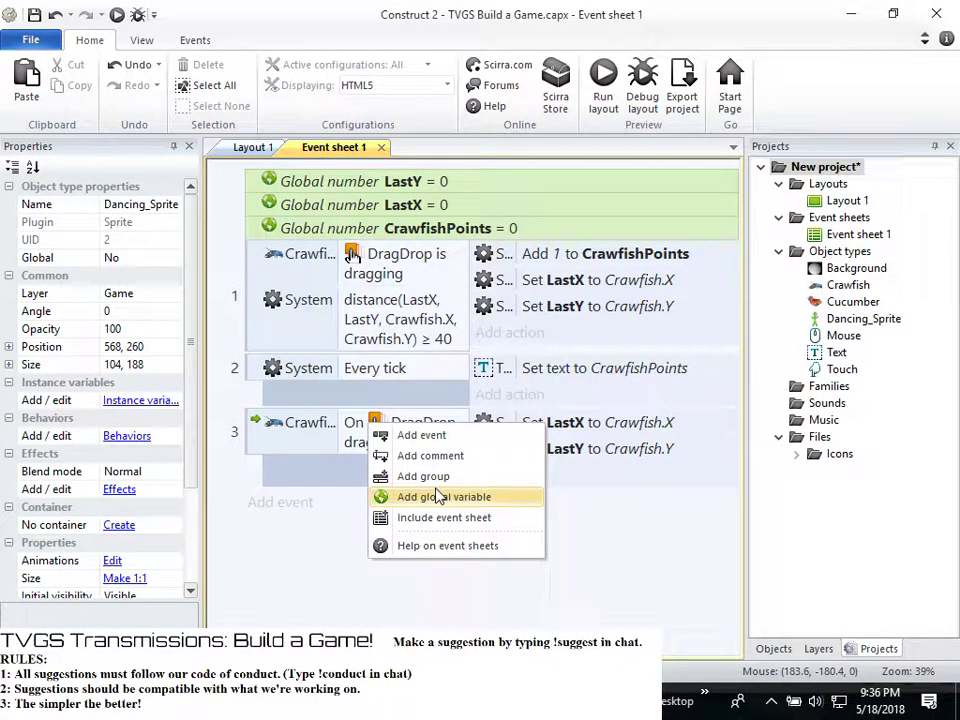
left_click(352, 538)
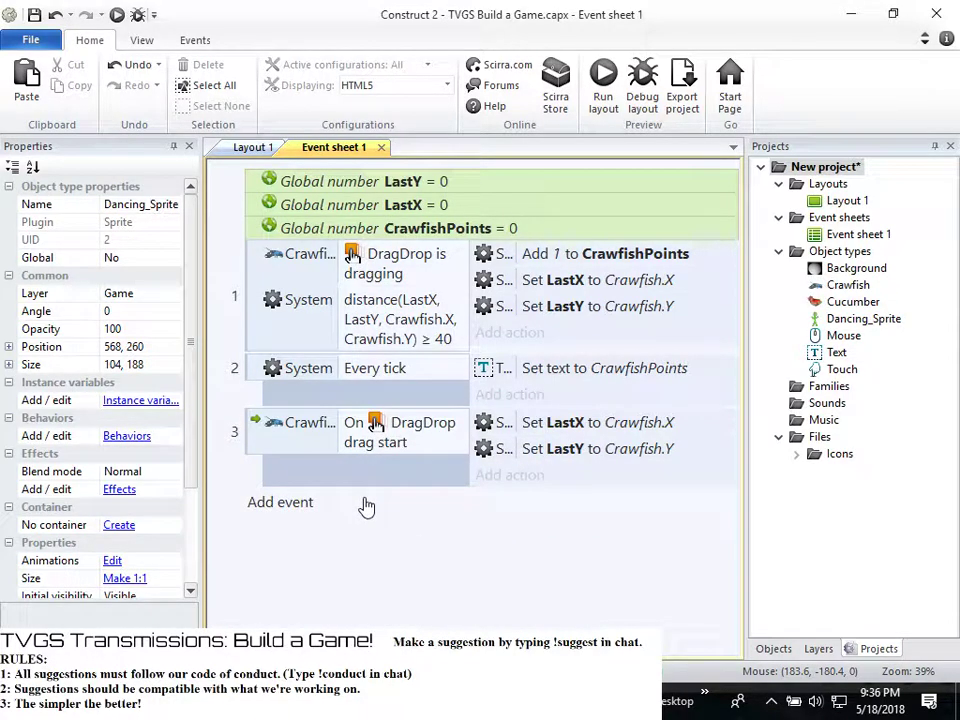
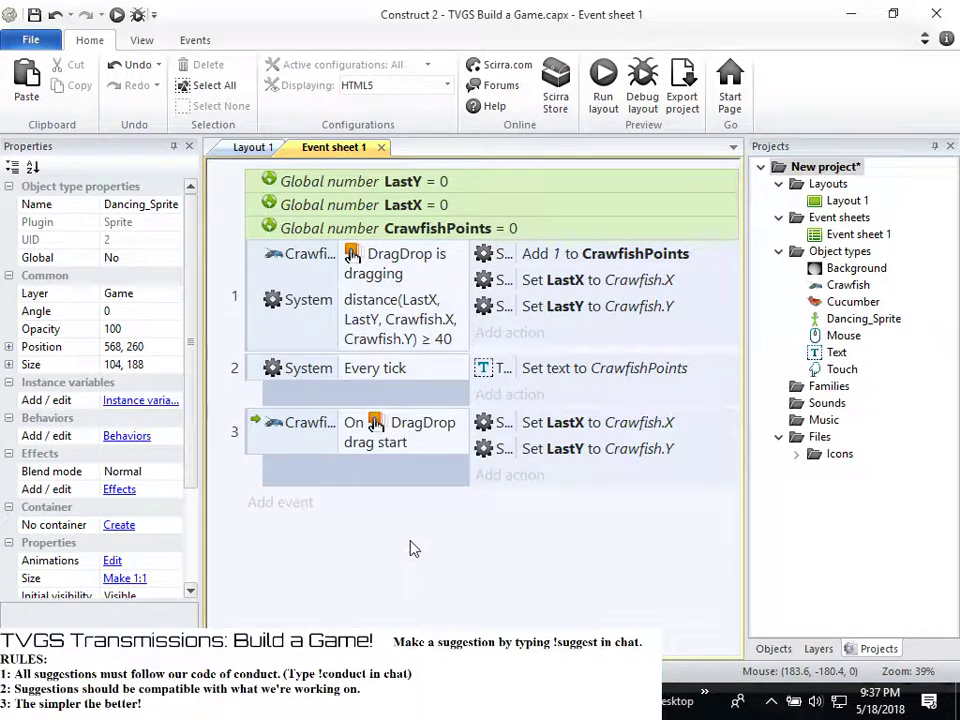
Run Layout 1 in the browser to test the crawfish scoring, close the preview, and return to Construct 2
left_click(250, 150)
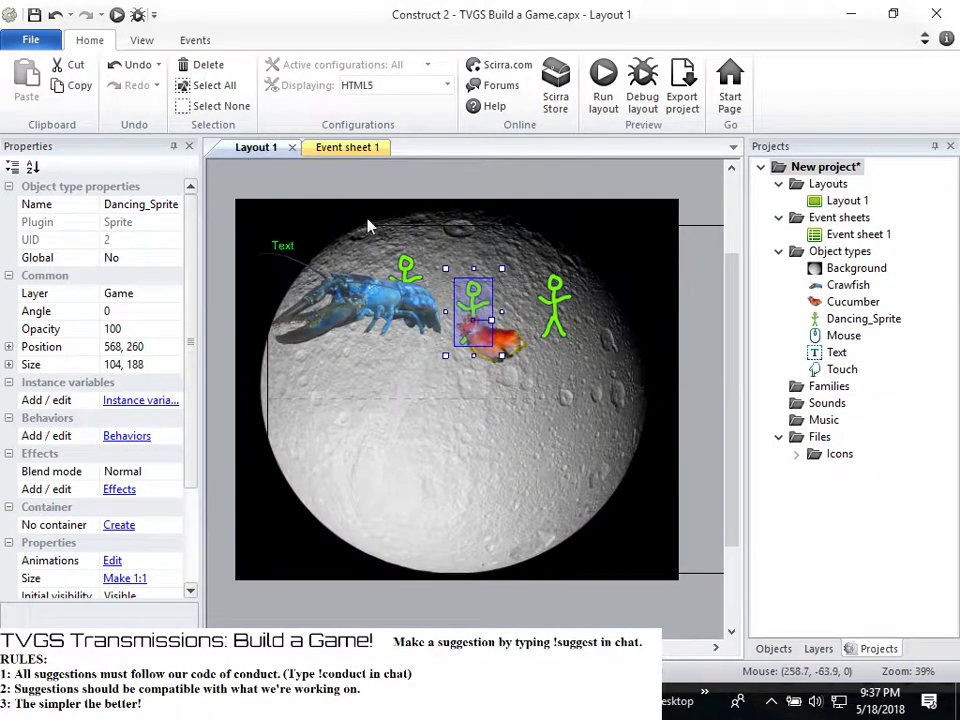
left_click(600, 82)
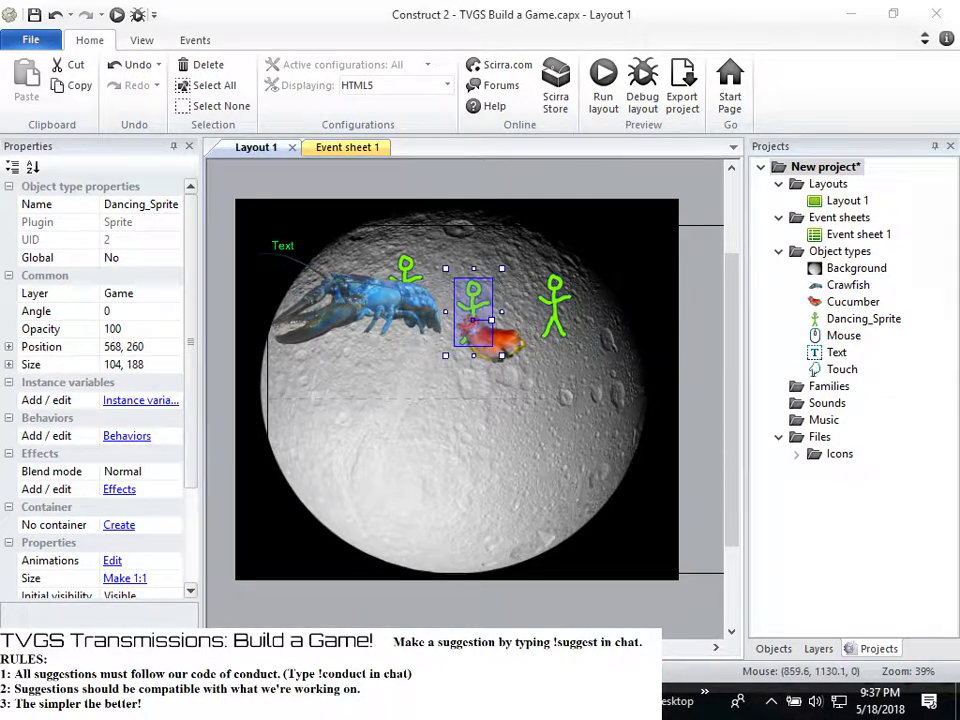
key("F5")
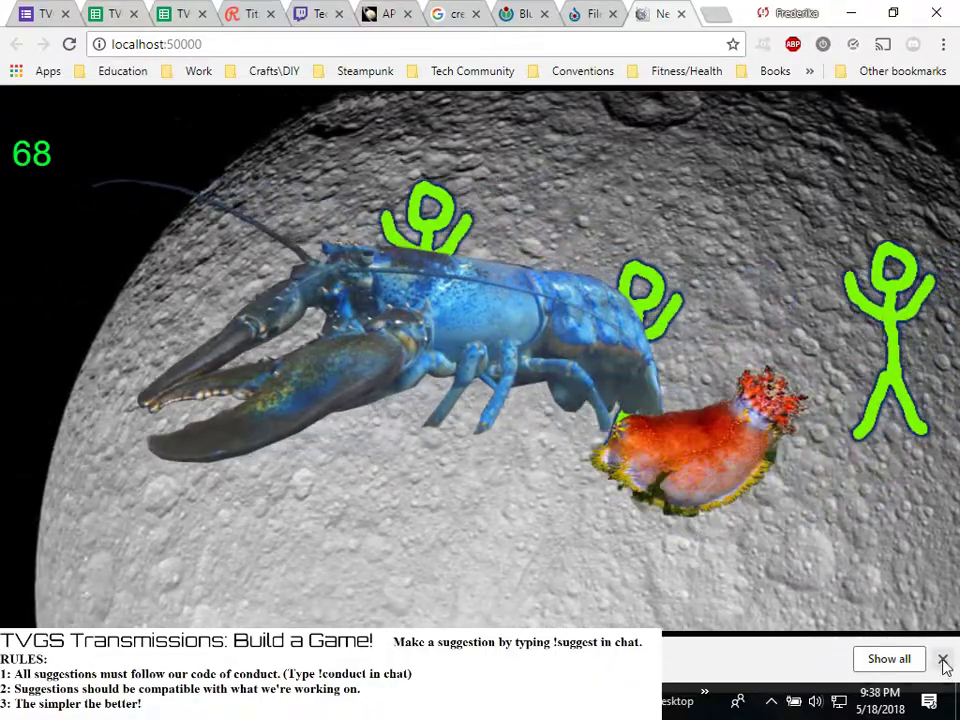
left_click(942, 658)
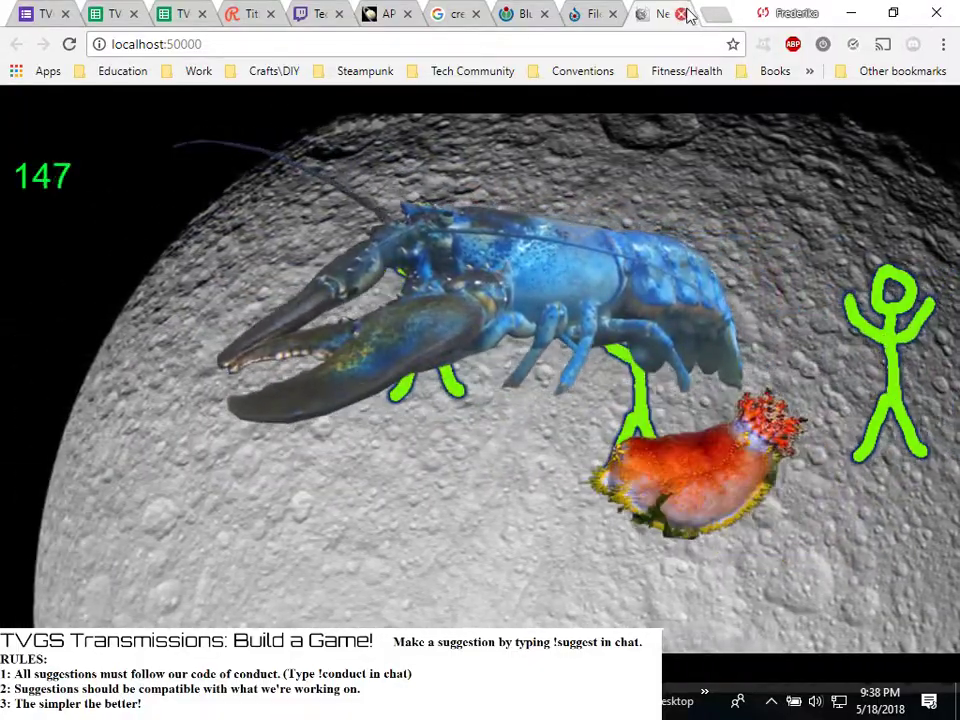
left_click(681, 14)
left_click(853, 12)
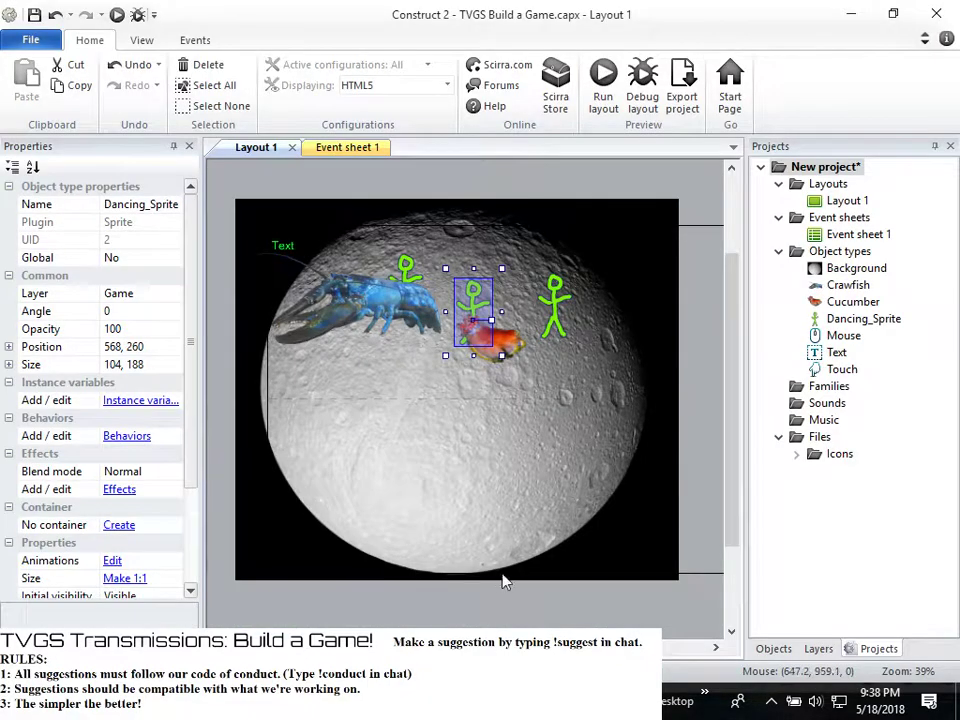
Add a global number variable named Check_X with initial value 0 to Event sheet 1
left_click(348, 150)
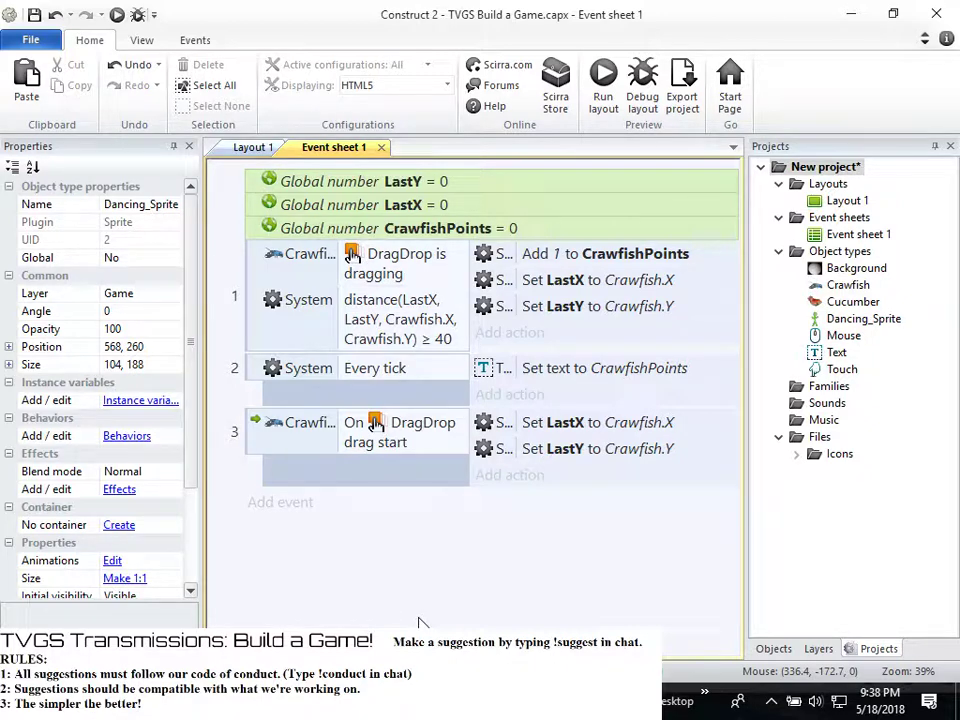
right_click(400, 467)
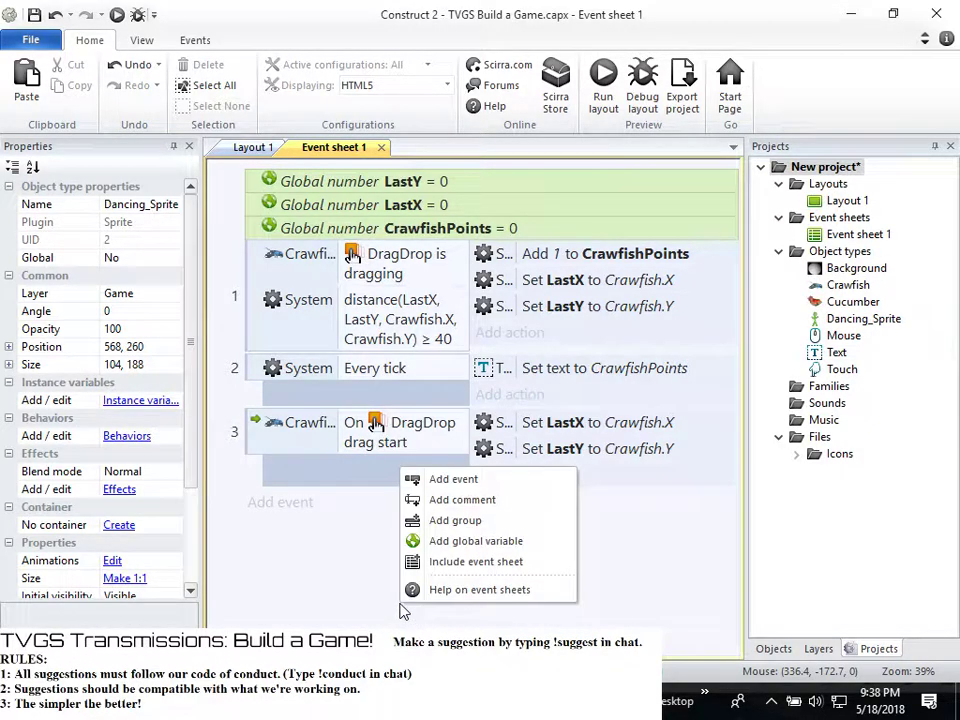
left_click(452, 541)
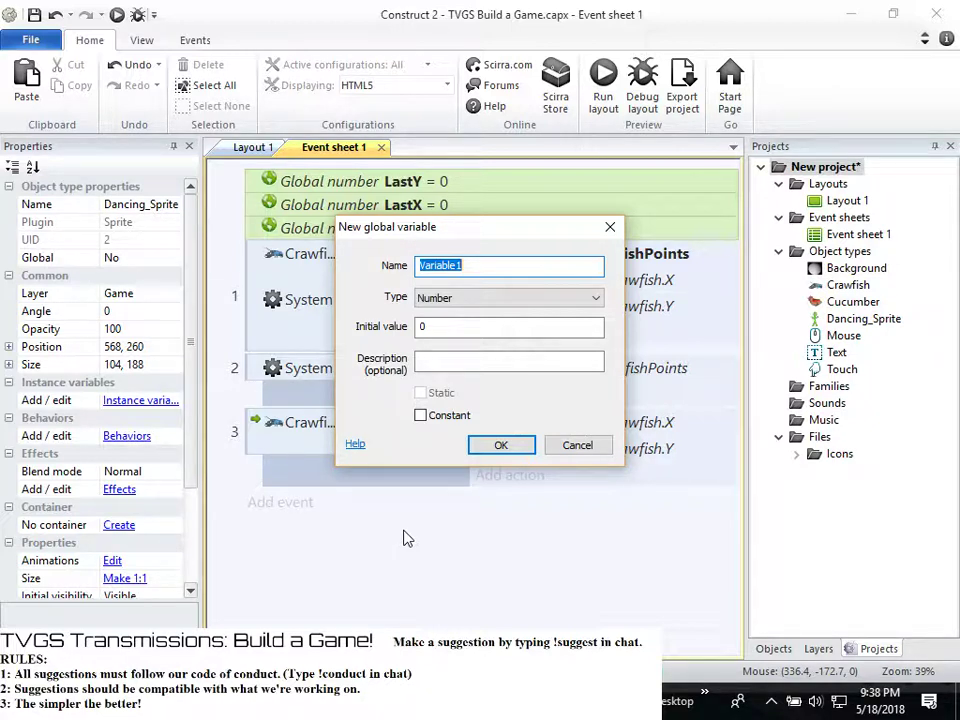
type("CHe")
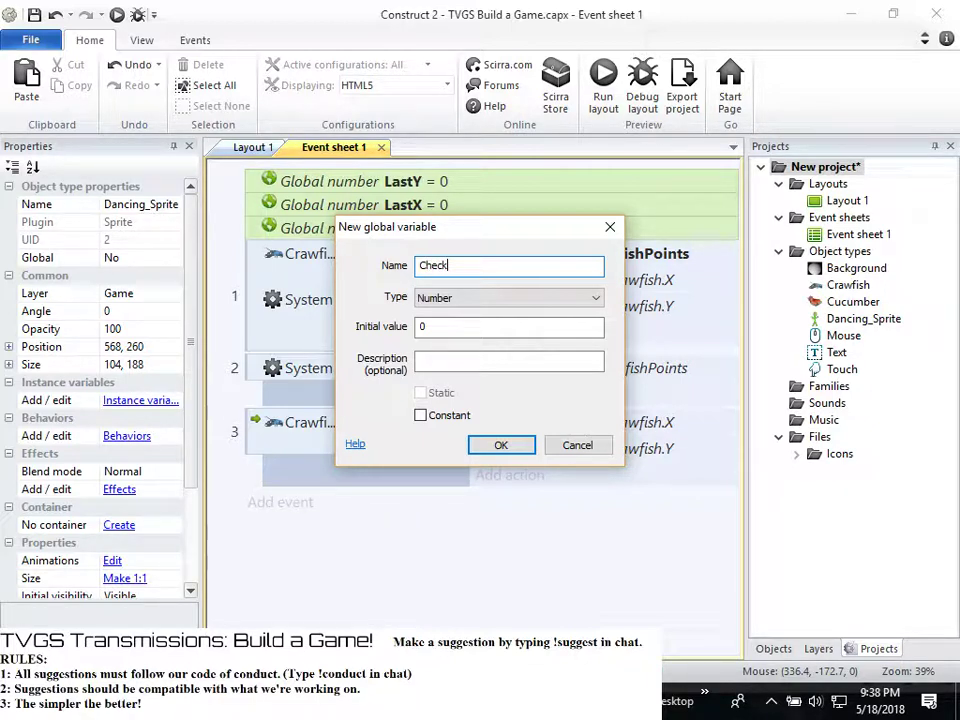
type("ck_X")
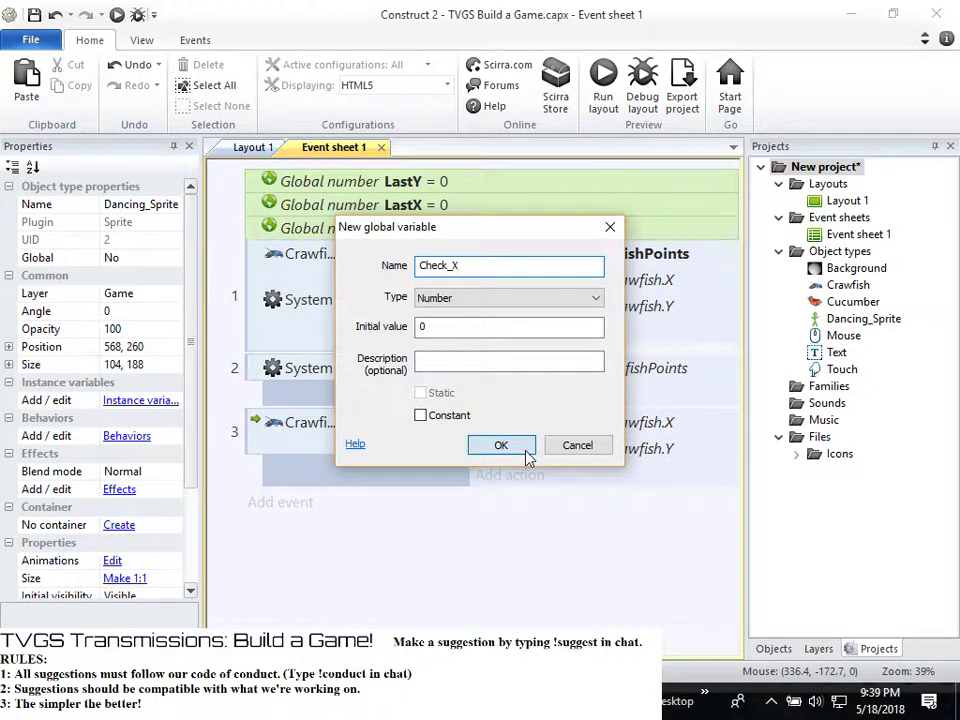
left_click(524, 450)
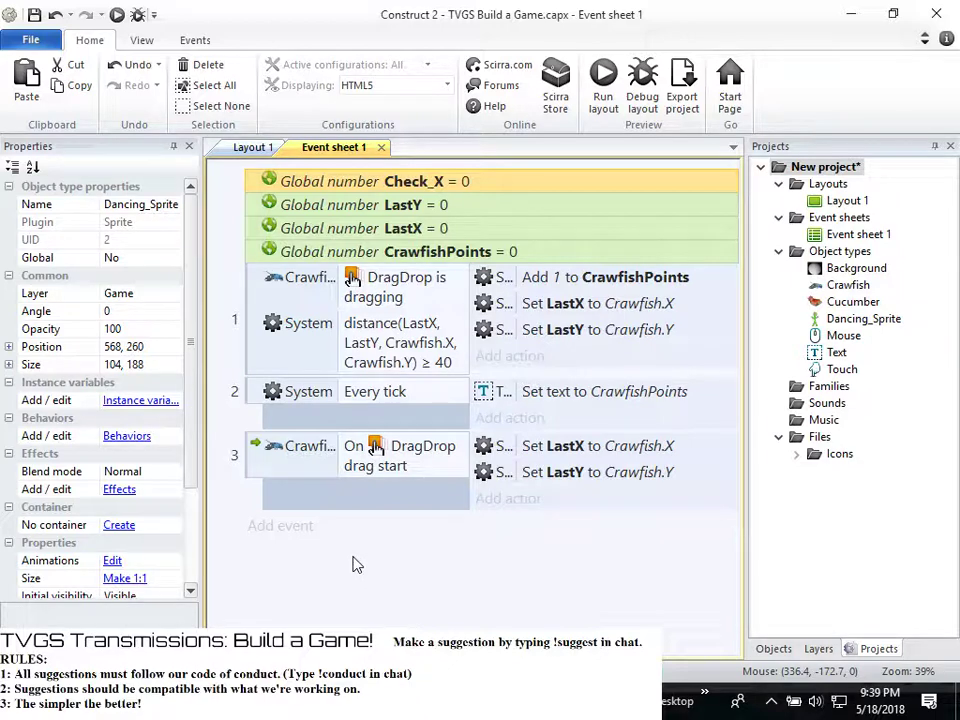
Add a System Compare variable event that checks whether Check_X is less than Crawfish.X
double_click(323, 545)
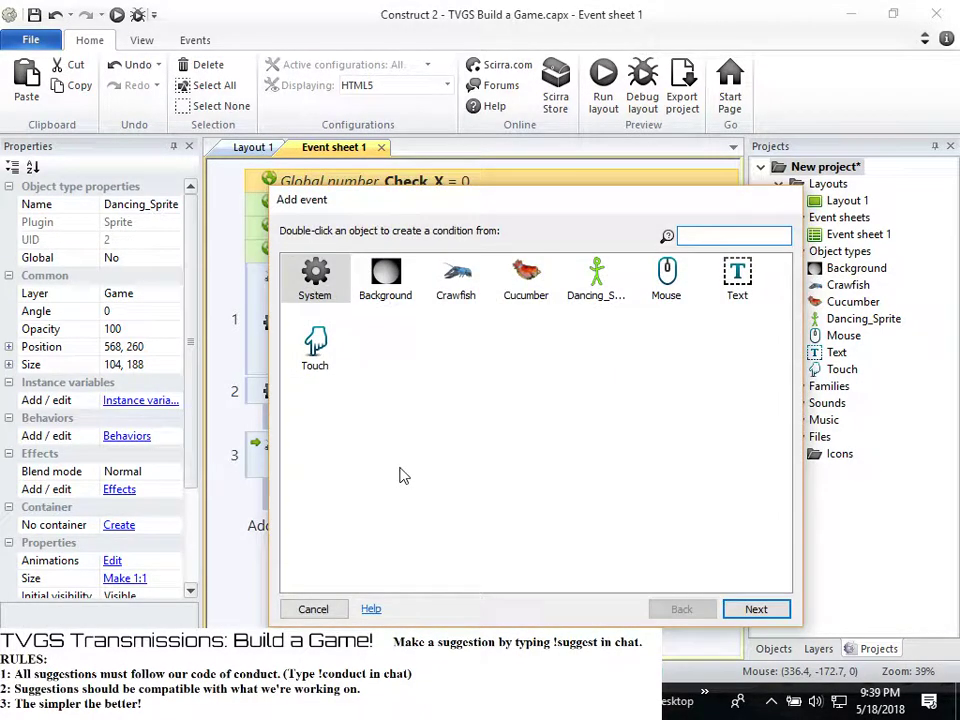
double_click(320, 283)
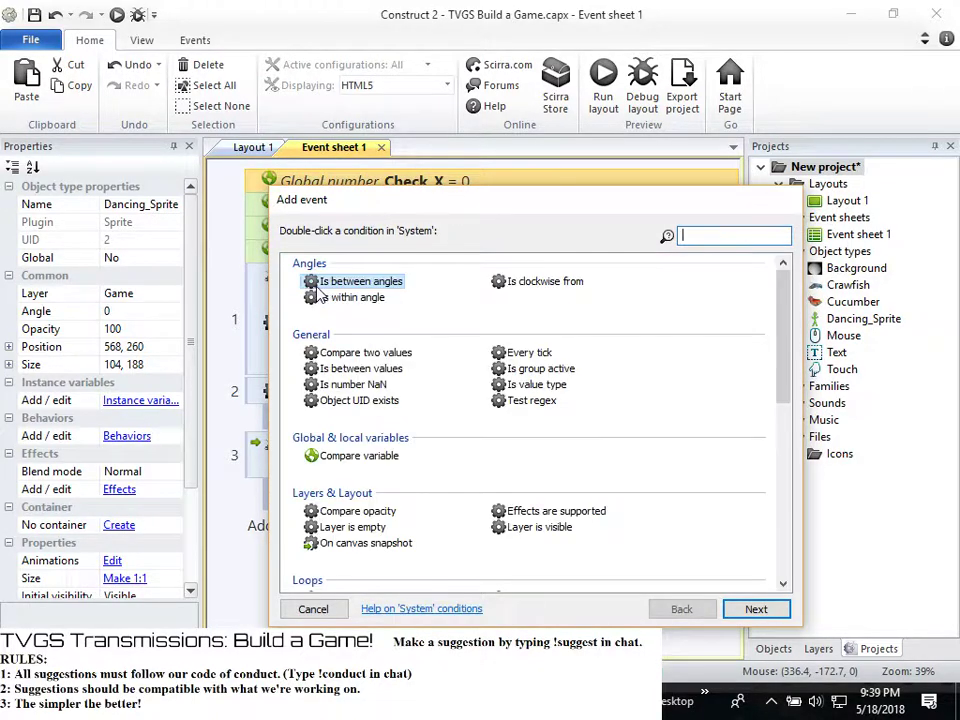
double_click(360, 455)
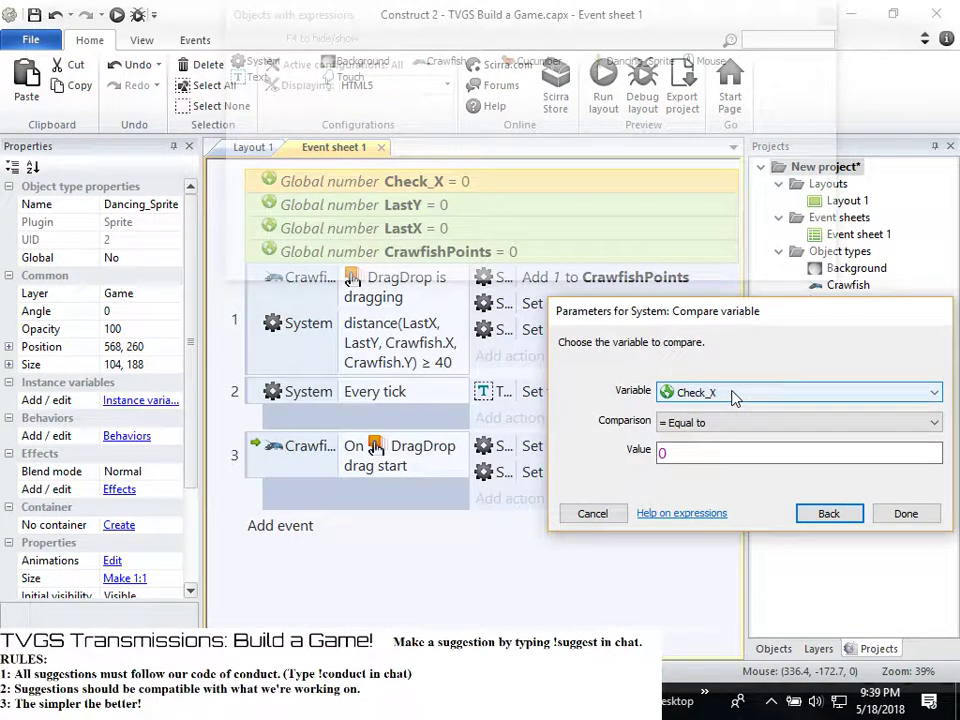
left_click(735, 423)
left_click(735, 425)
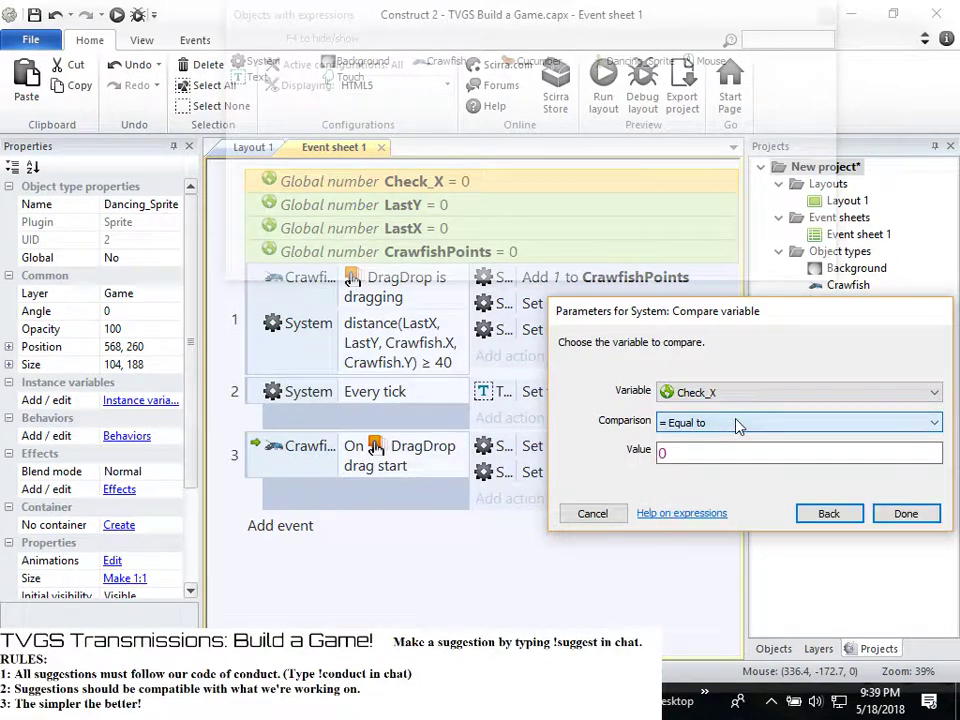
left_click(709, 422)
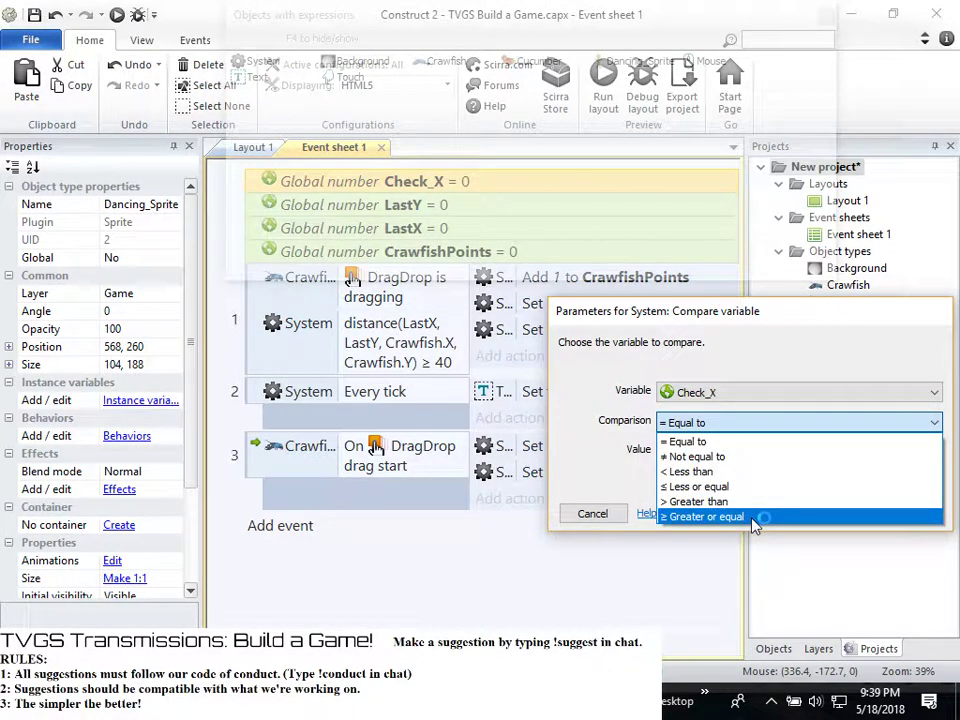
left_click(700, 501)
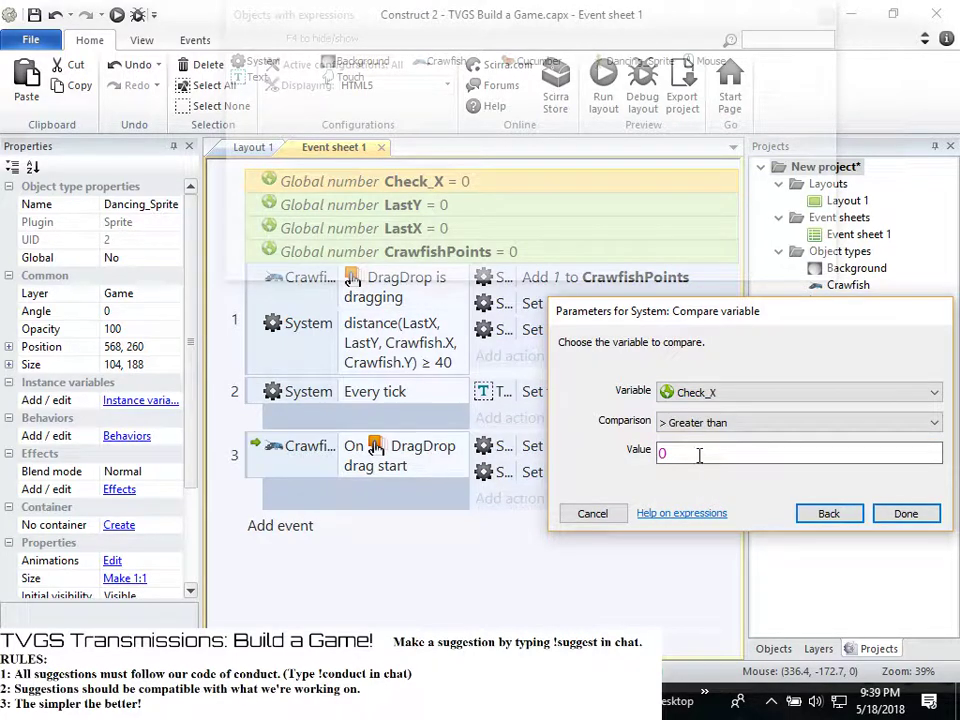
left_click(699, 454)
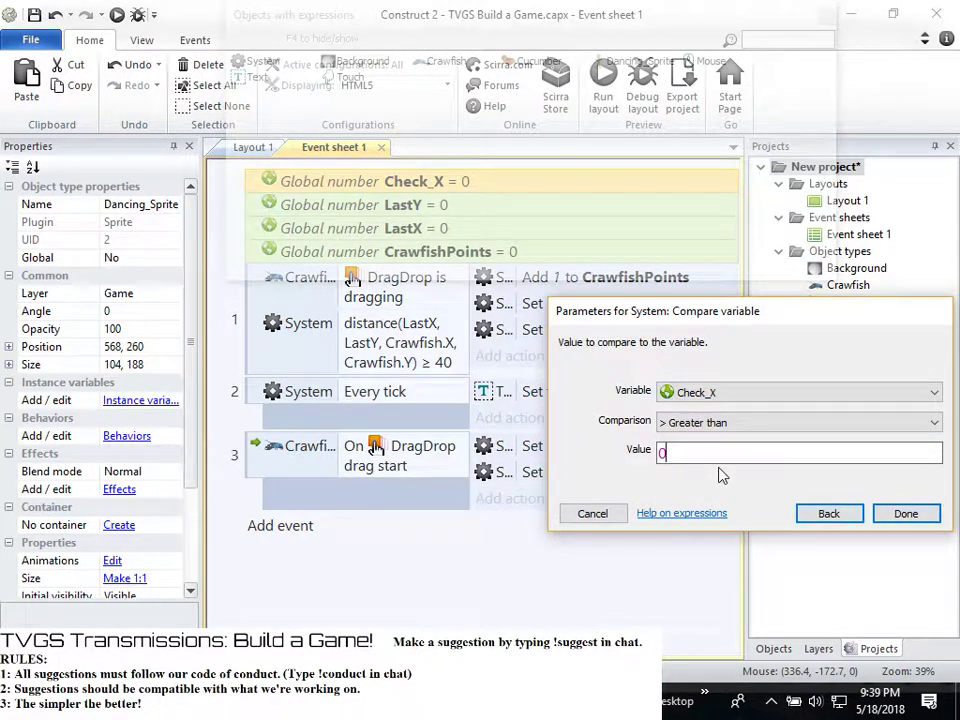
key("BackSpace")
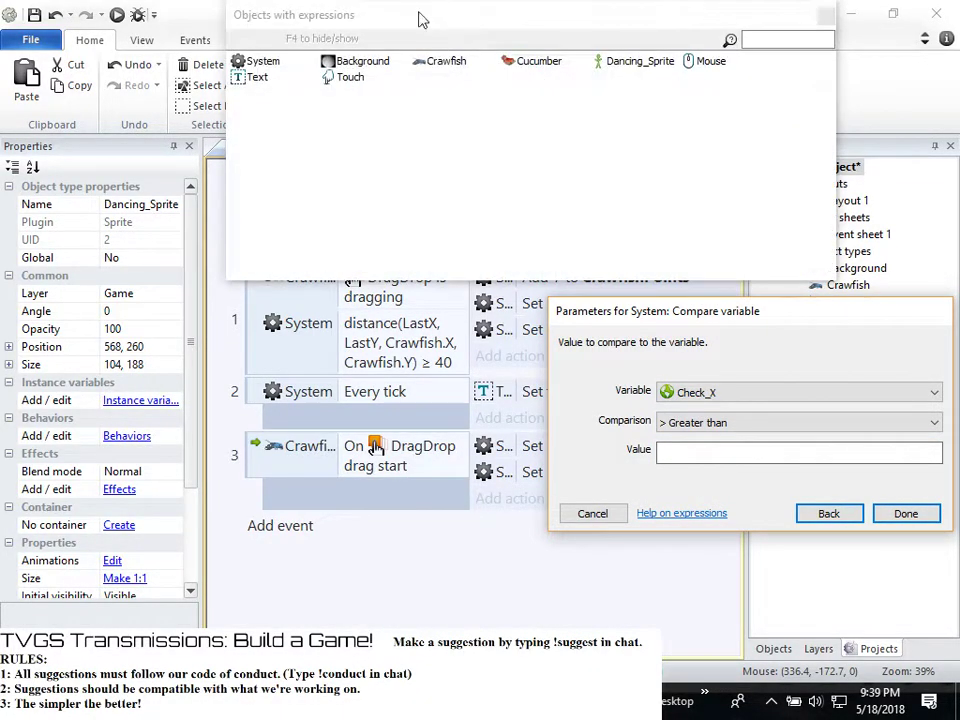
double_click(424, 62)
scroll(343, 150, "down", 8)
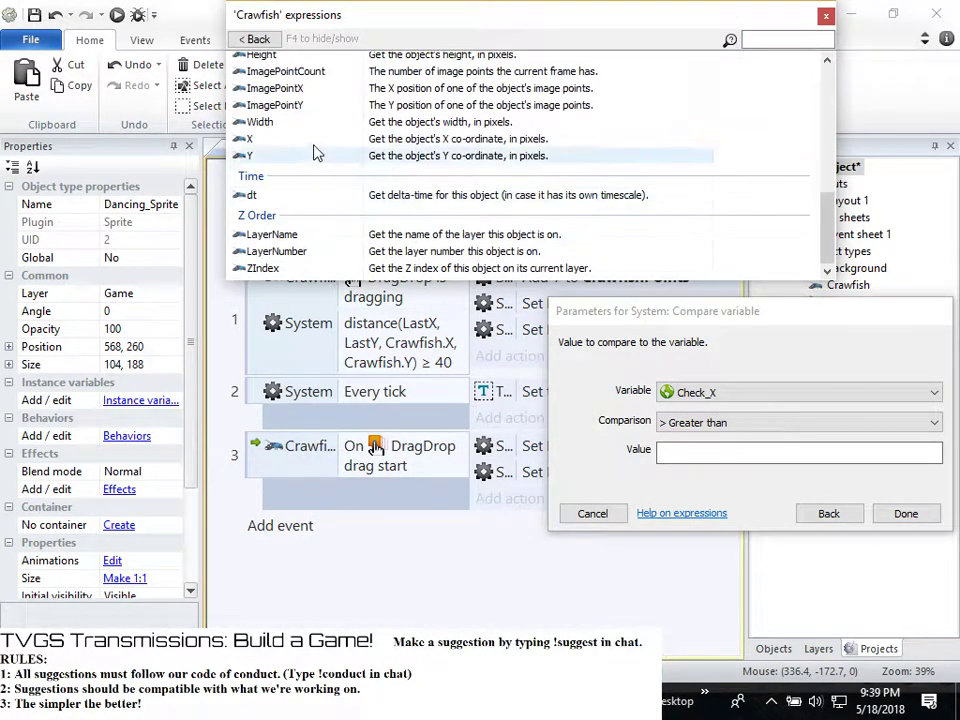
double_click(311, 139)
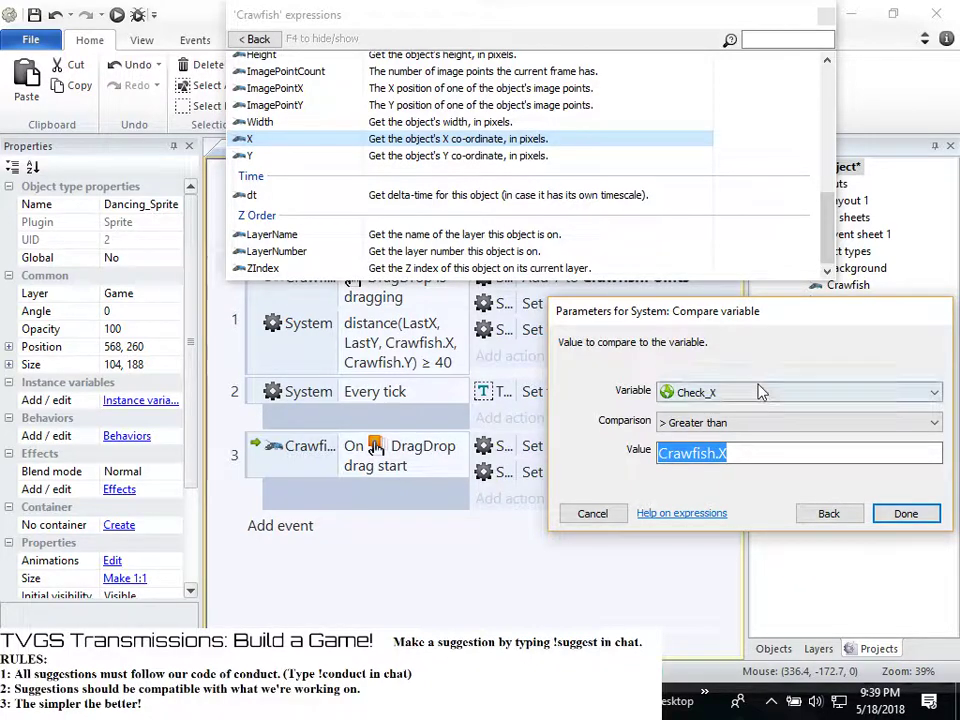
left_click(739, 422)
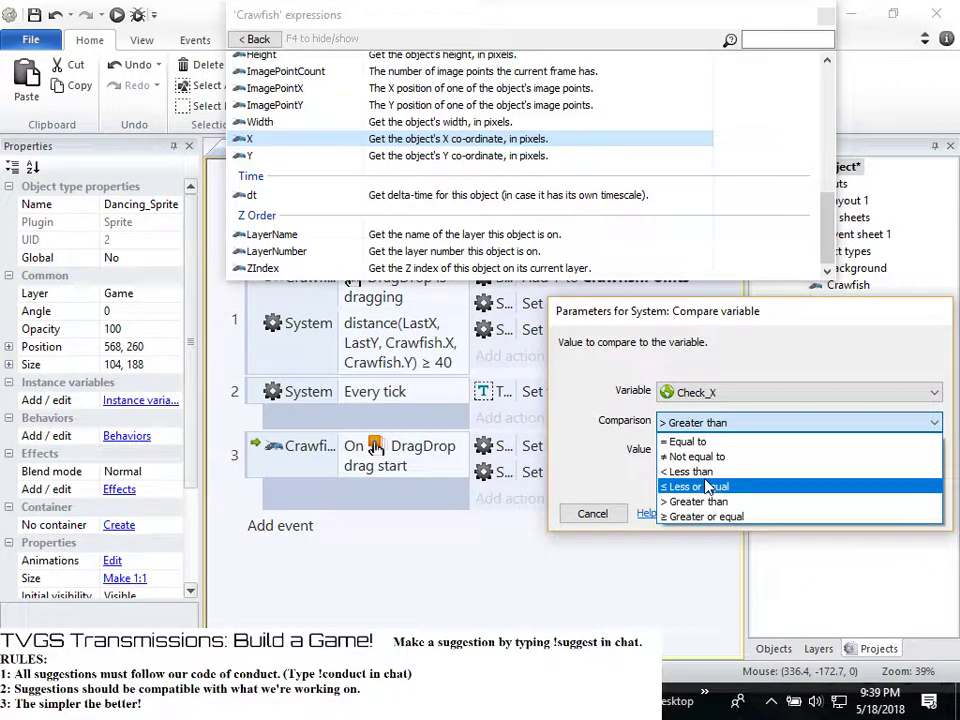
left_click(700, 471)
left_click(903, 514)
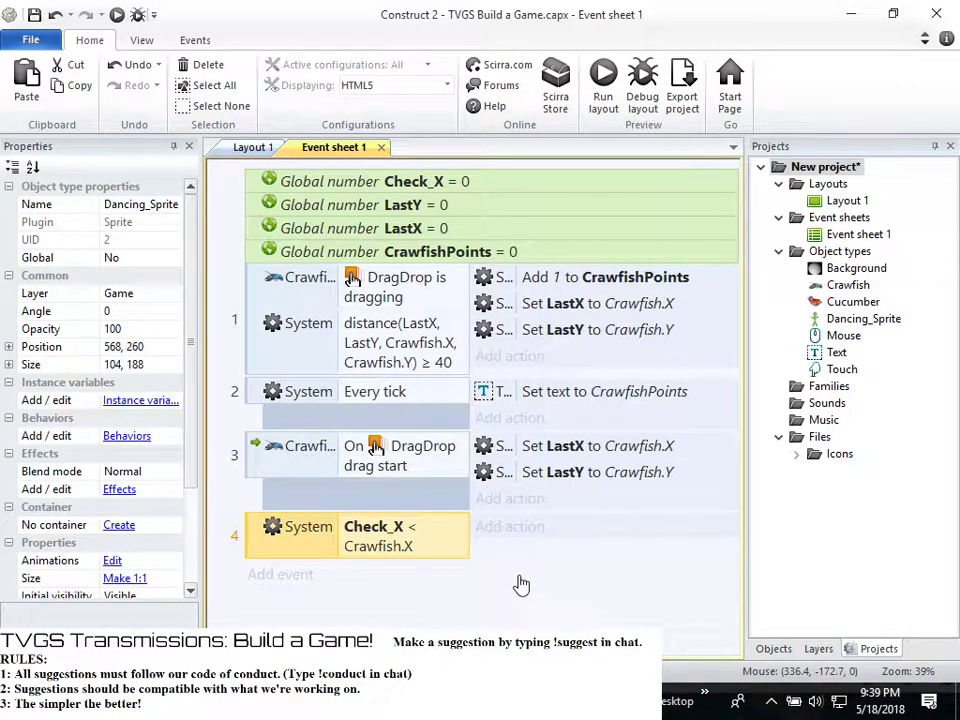
Add a Crawfish Set mirrored action with the state Mirrored to the Check_X event
left_click(541, 527)
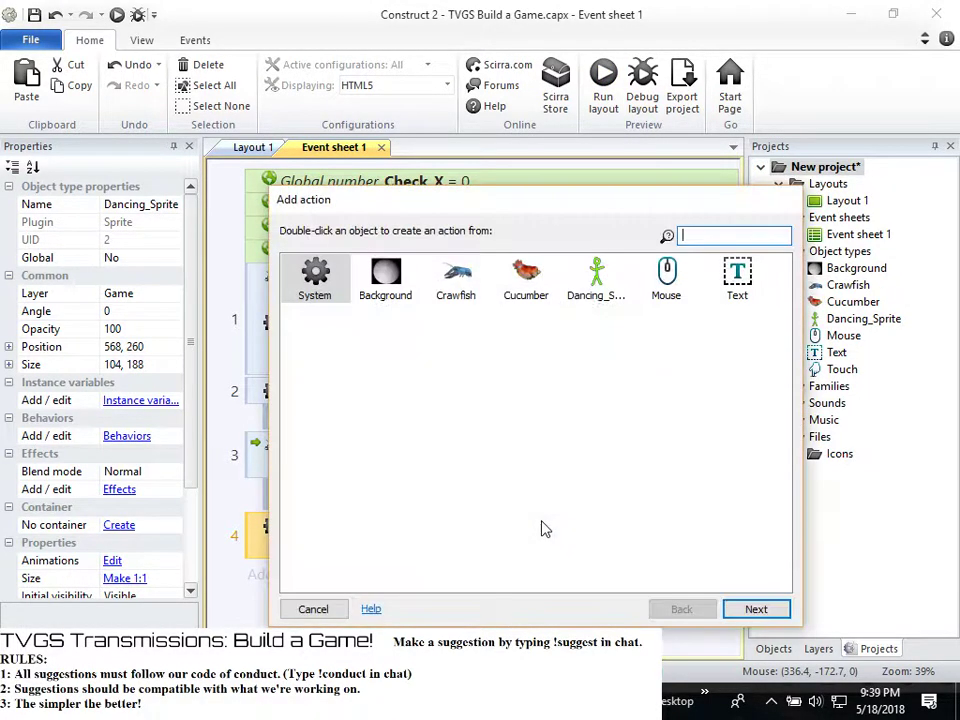
double_click(455, 300)
scroll(602, 444, "down", 5)
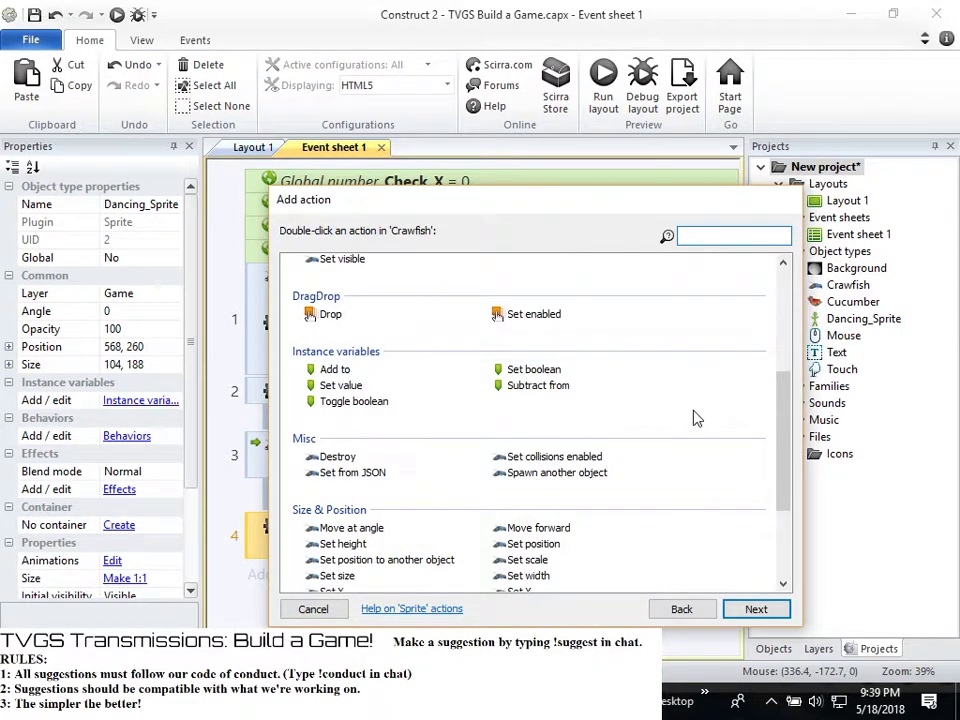
scroll(687, 417, "down", 3)
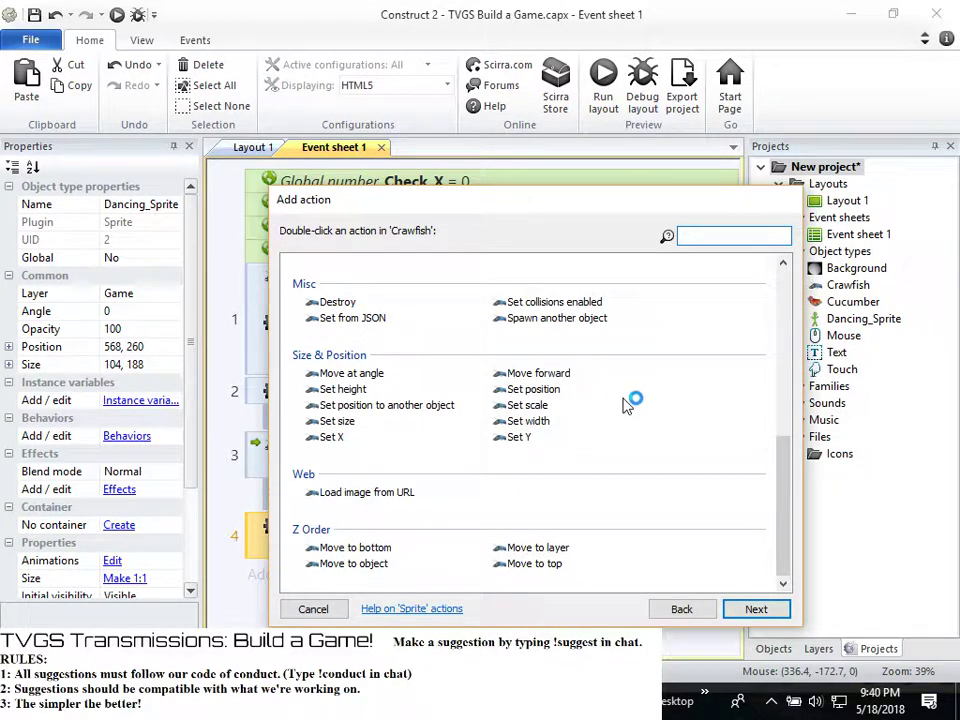
scroll(784, 437, "up", 8)
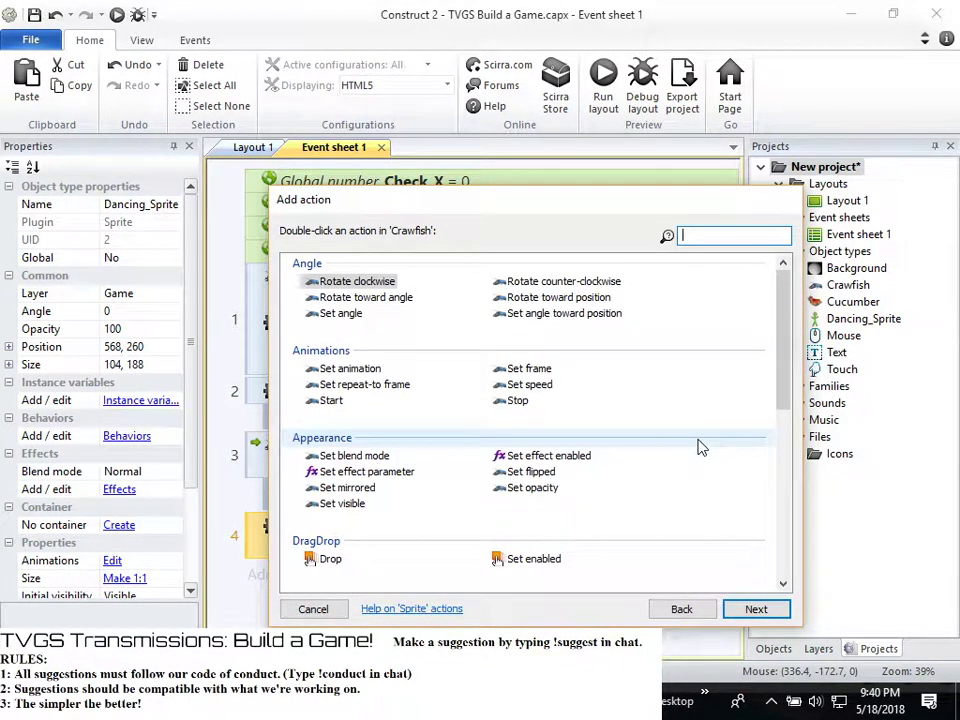
left_click(358, 490)
left_click(760, 607)
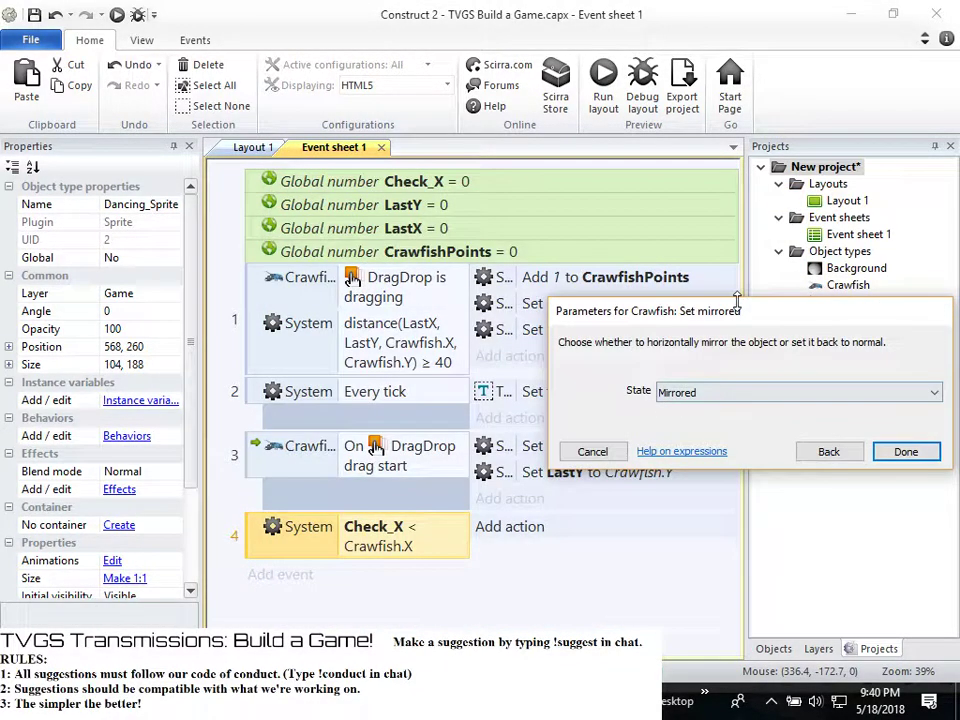
left_click_drag(737, 302, 516, 299)
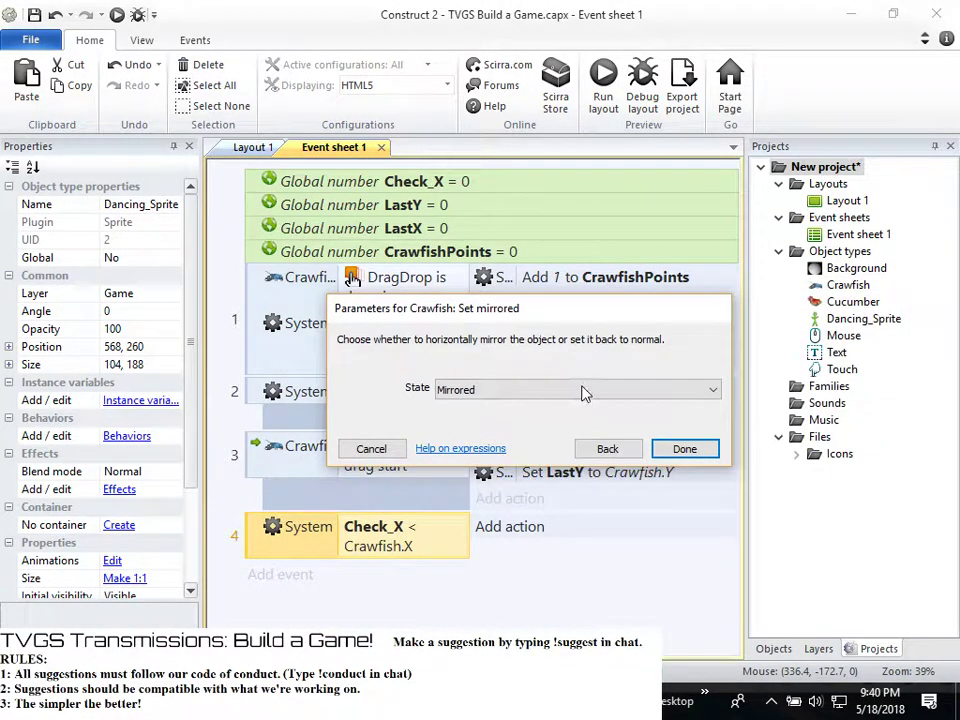
left_click(632, 401)
left_click(628, 406)
left_click(704, 449)
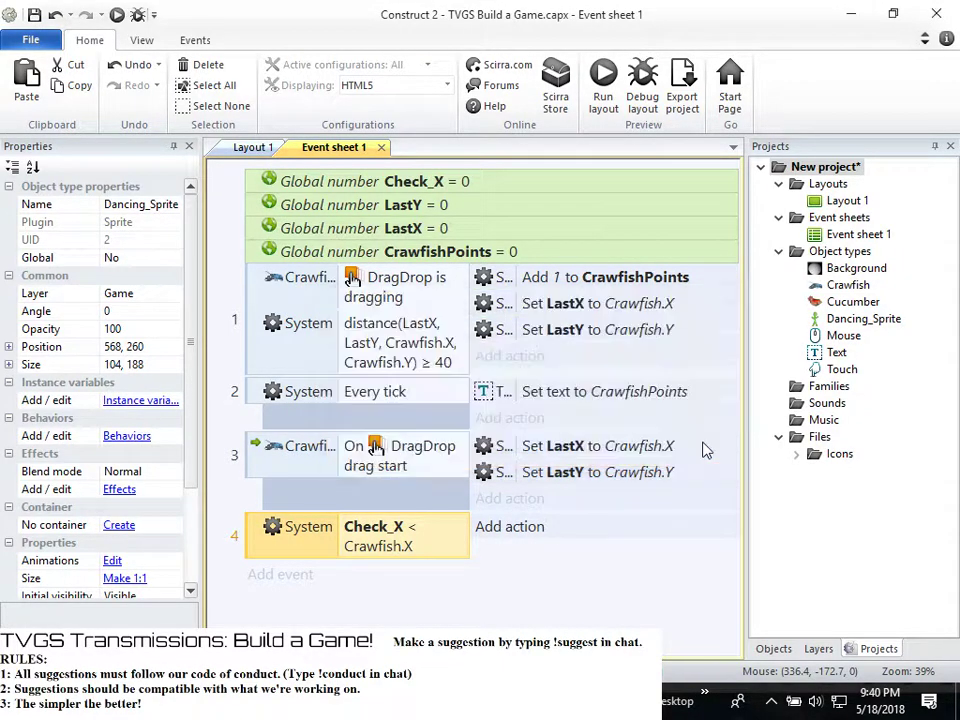
left_click(449, 573)
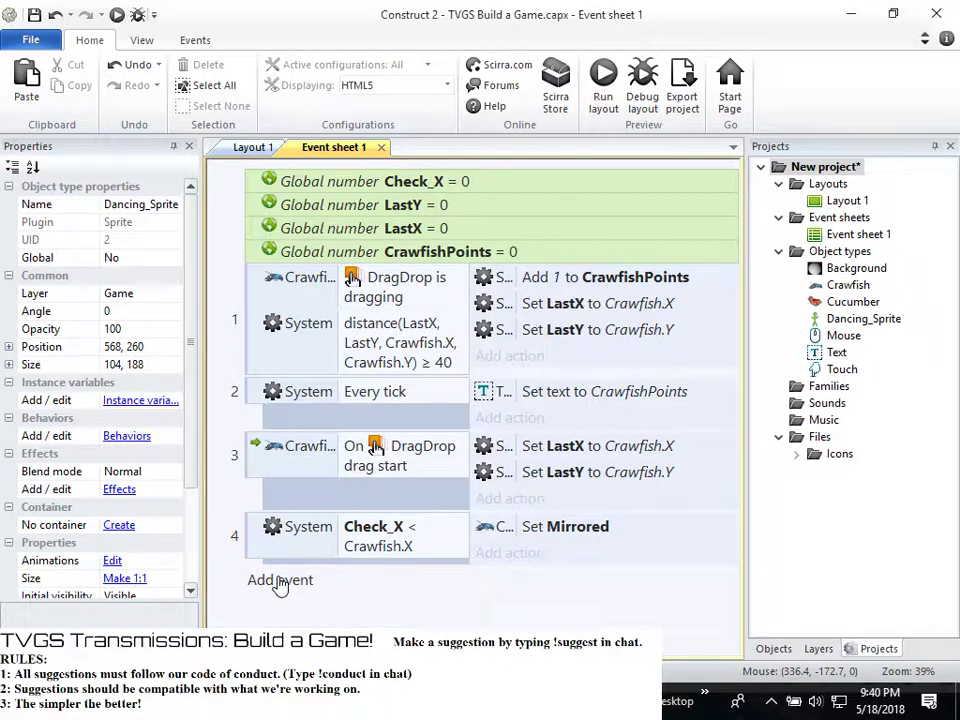
Add a System Set value action to event 4 that sets Check_X to Crawfish.X
left_click(505, 553)
double_click(318, 285)
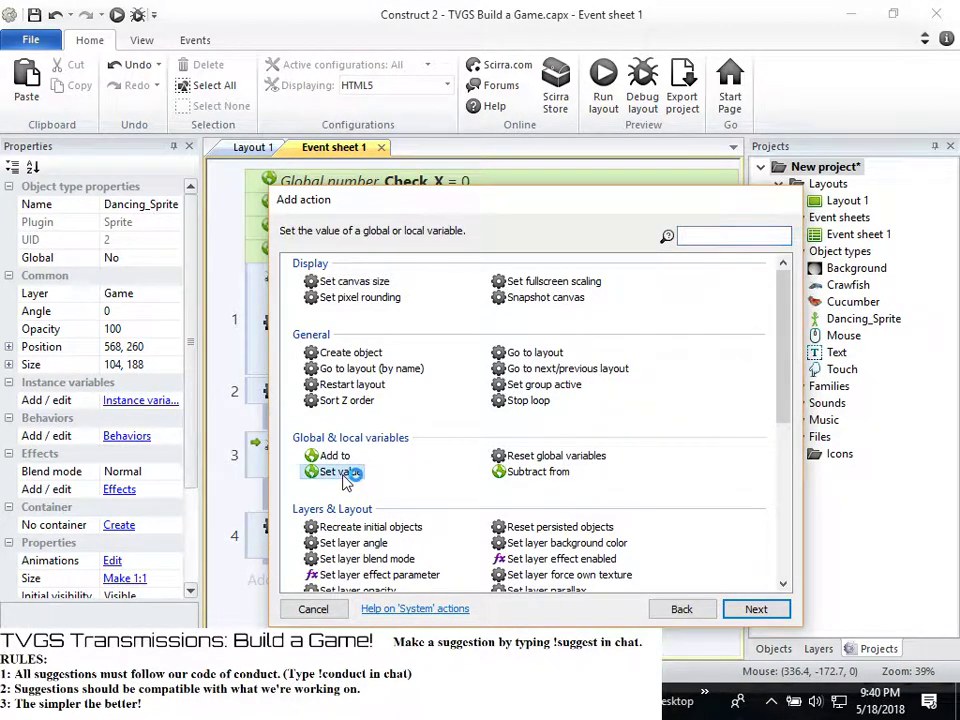
double_click(338, 472)
left_click(519, 389)
left_click(470, 391)
left_click(440, 419)
key("BackSpace")
double_click(418, 66)
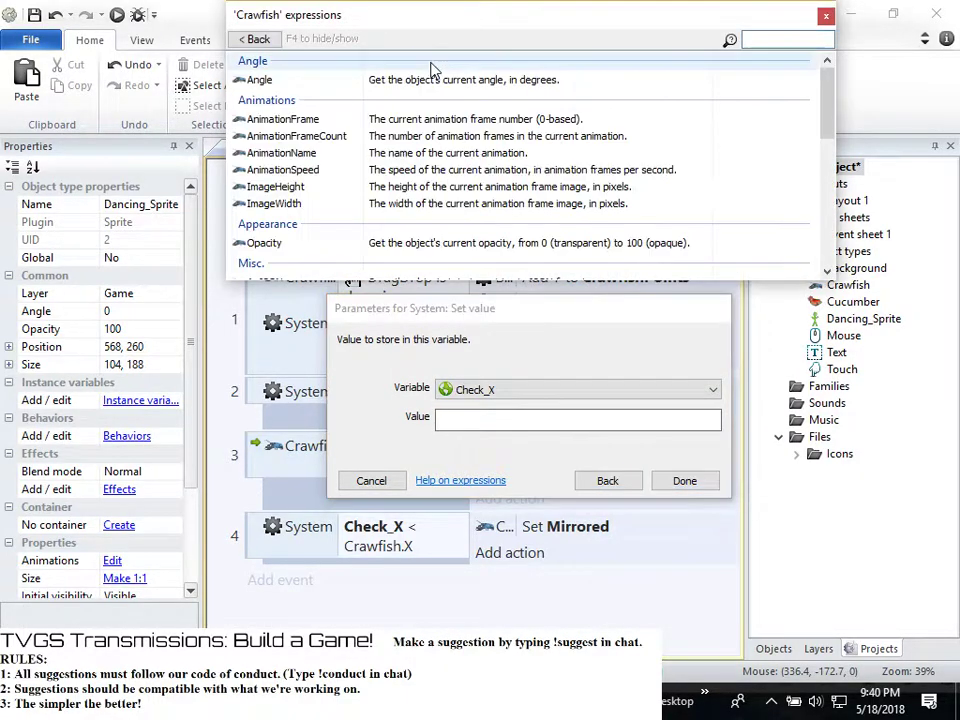
scroll(300, 180, "down", 6)
double_click(298, 207)
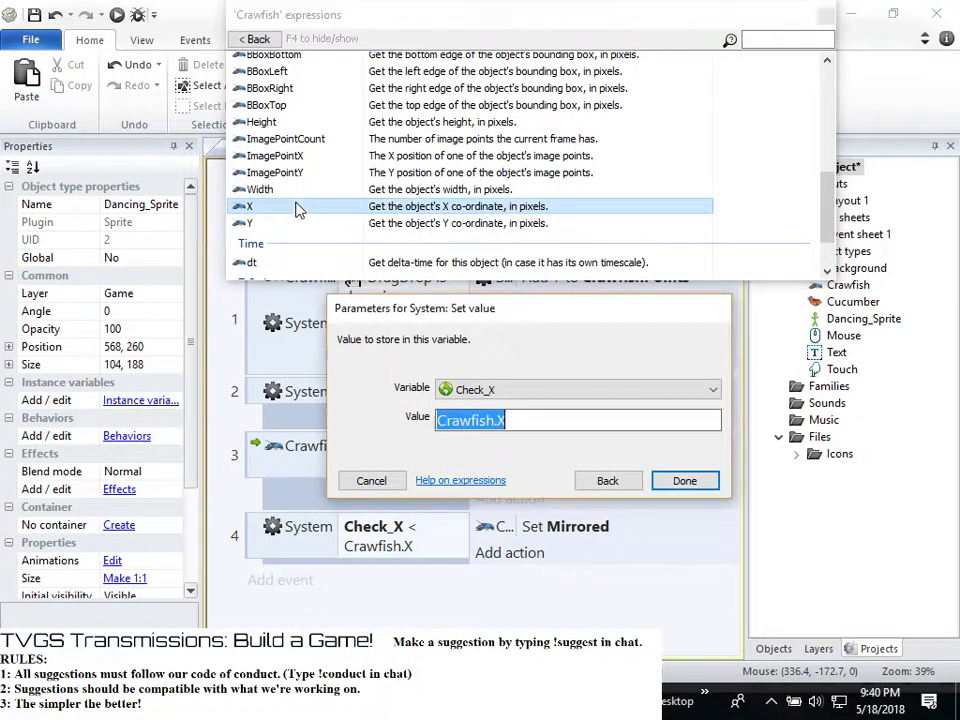
left_click(684, 480)
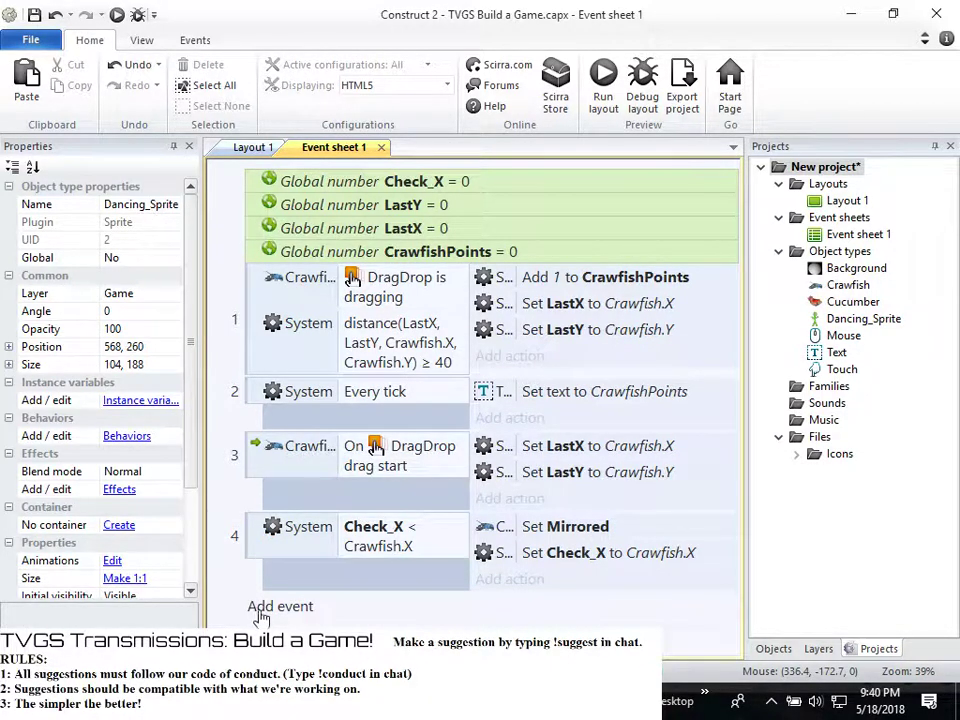
Duplicate event 4, with its condition and both actions, at the end of Event sheet 1
left_click(258, 547)
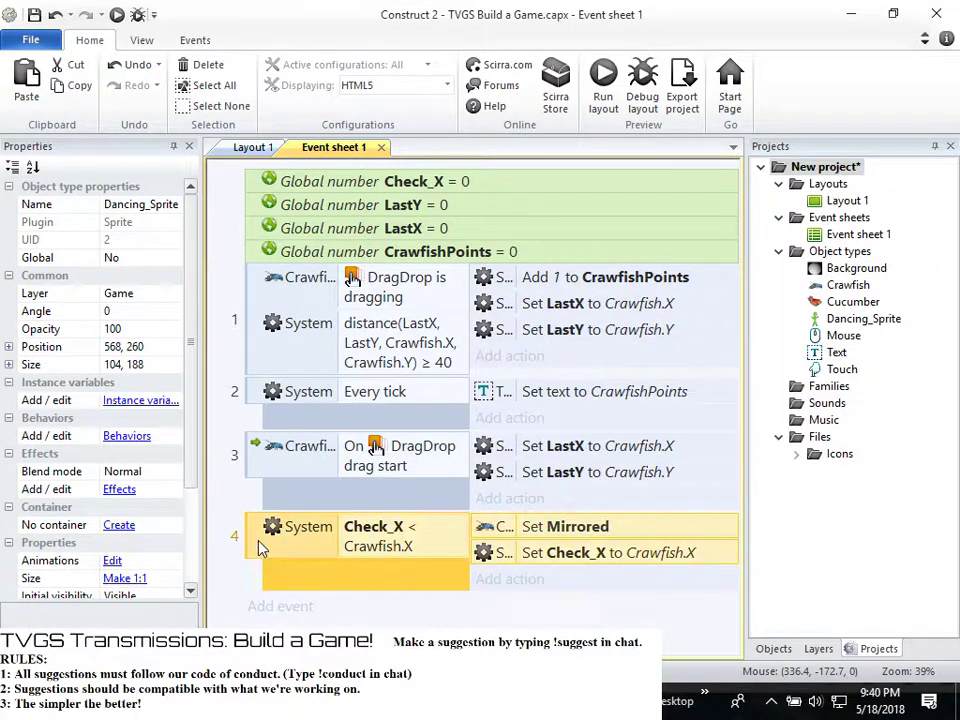
left_click(268, 606)
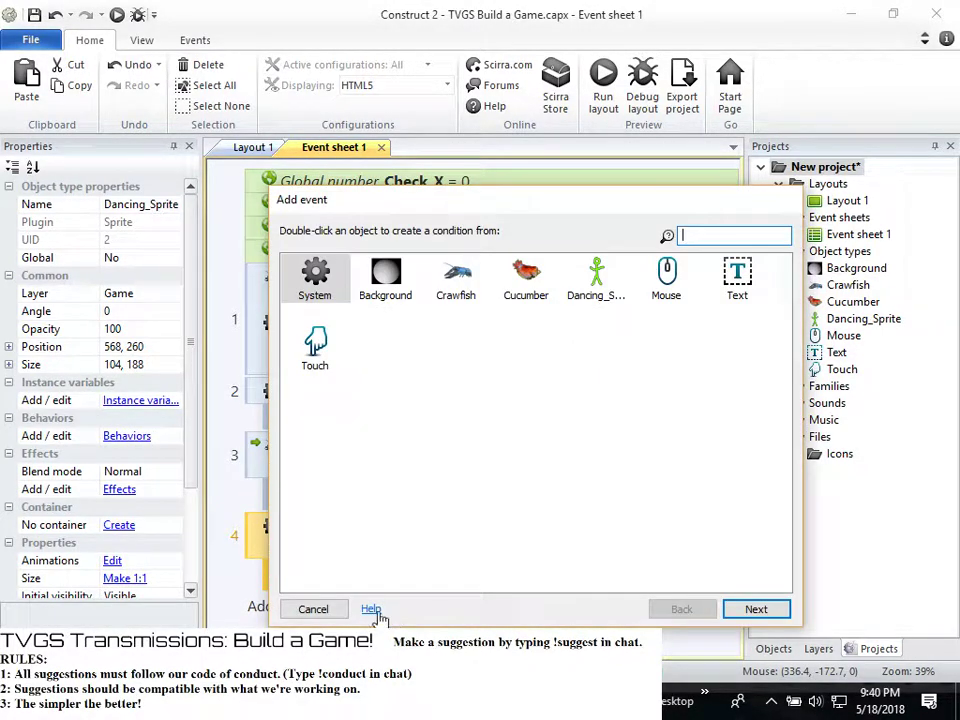
left_click(320, 609)
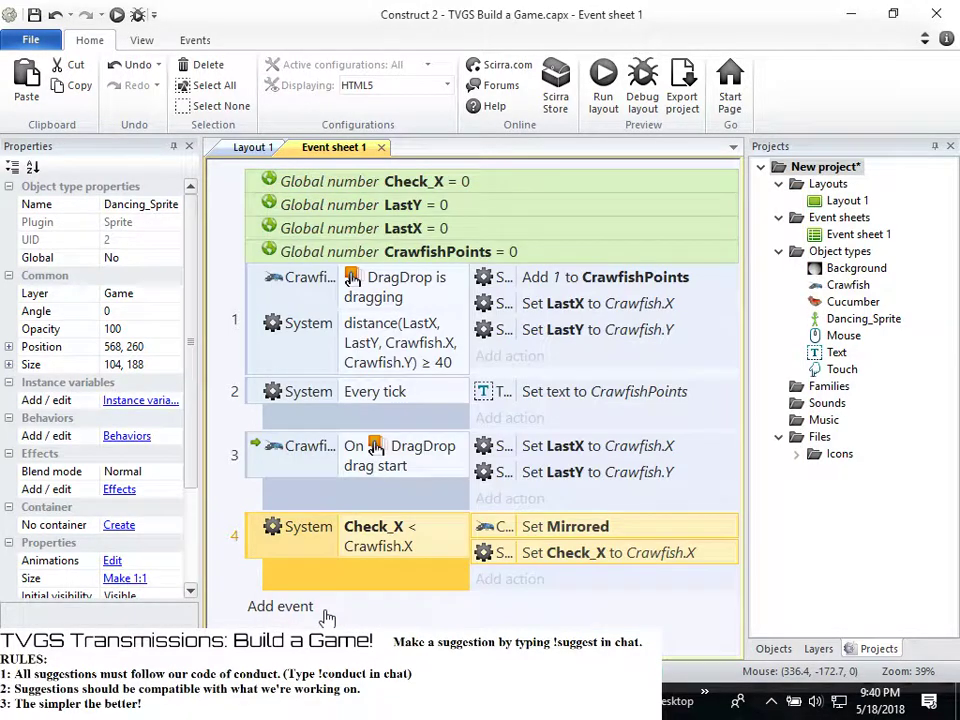
right_click(236, 604)
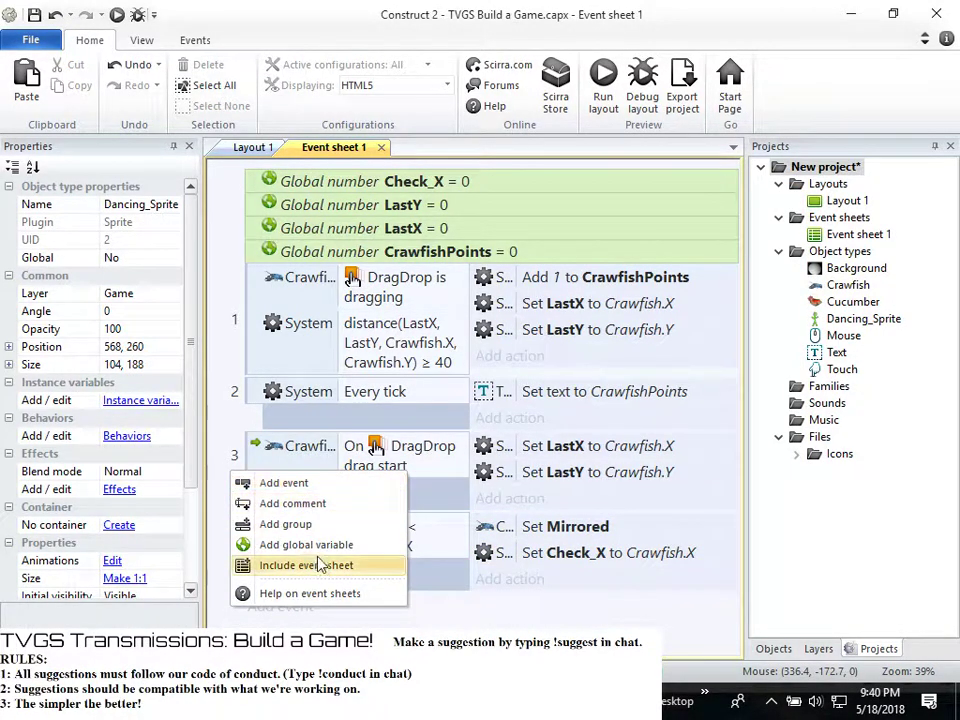
left_click(254, 616)
key("ctrl+v")
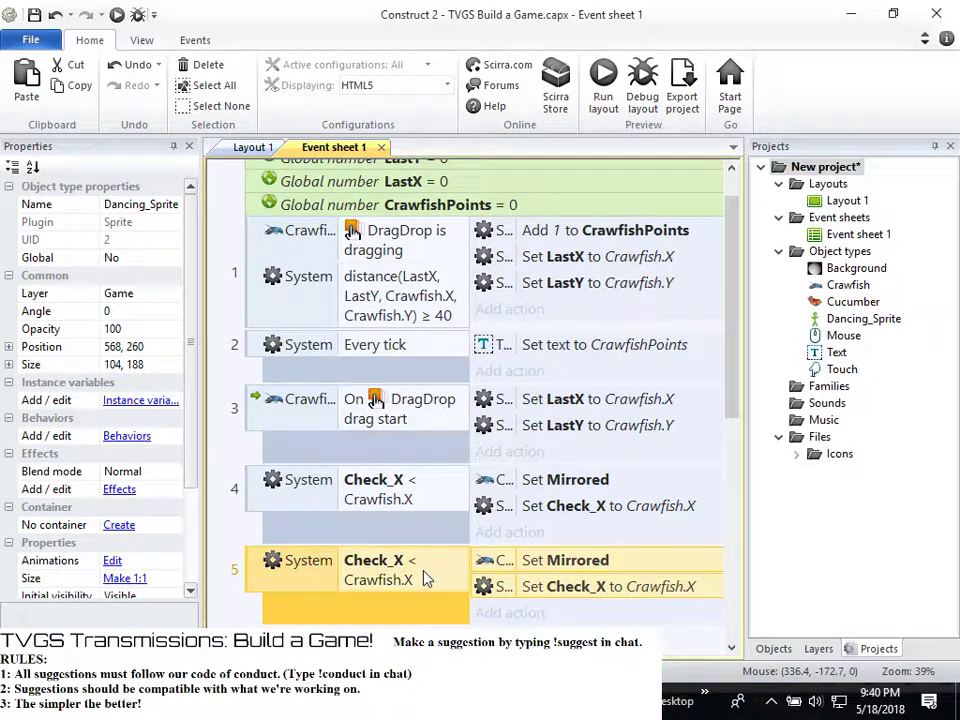
Change the comparison in event 5's Check_X condition to Greater than, keeping Crawfish.X as the value
double_click(425, 578)
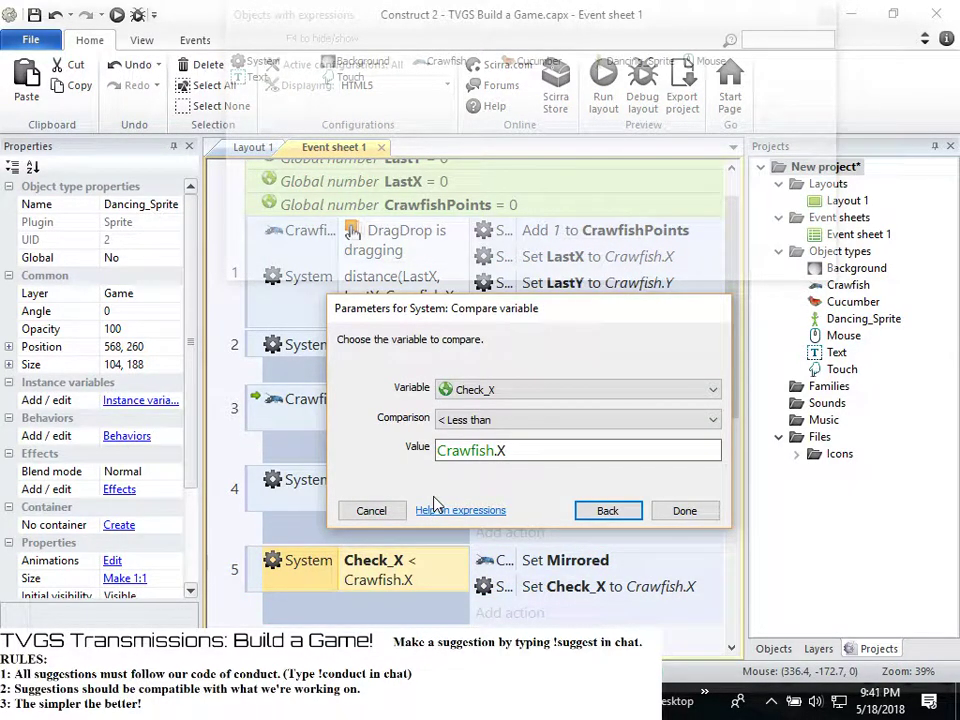
left_click(482, 424)
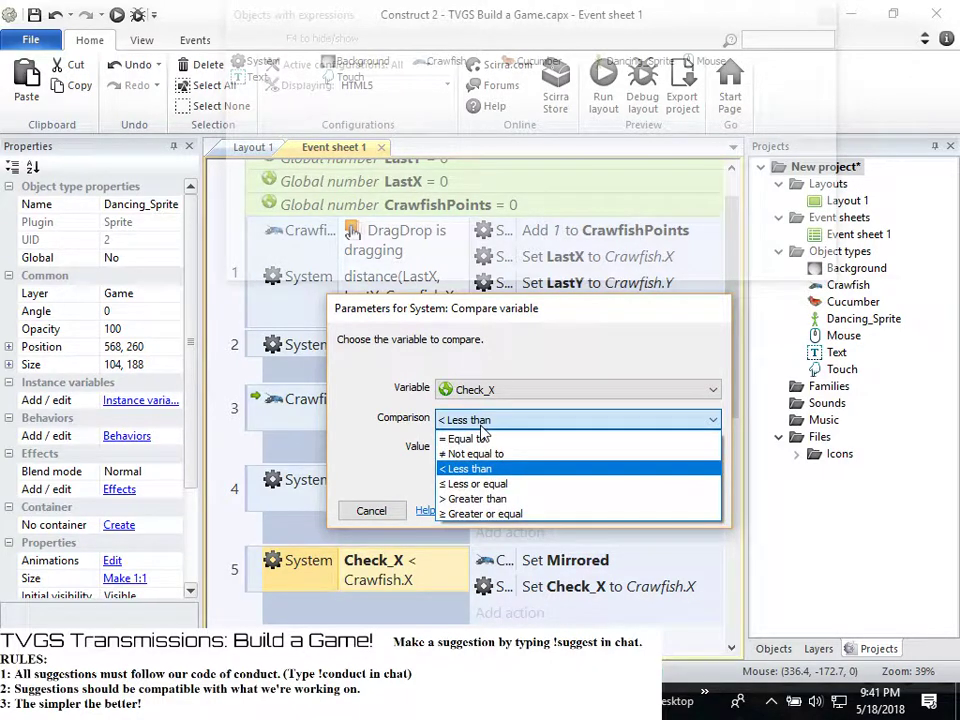
left_click(498, 498)
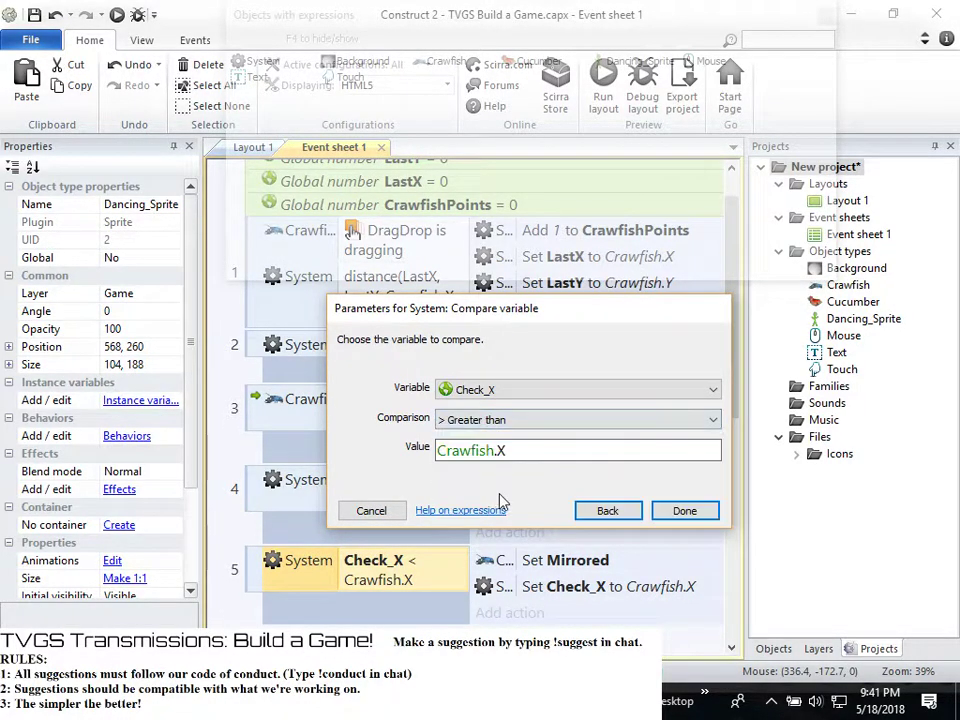
left_click(685, 511)
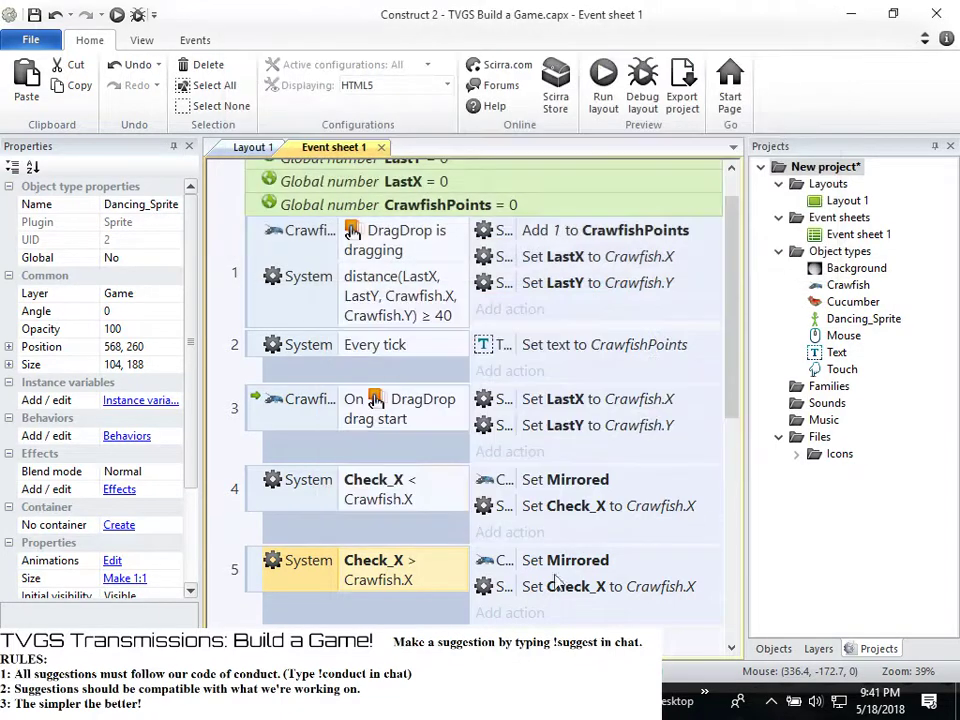
Change the state of event 5's Crawfish Set mirrored action to Not mirrored
left_click(566, 564)
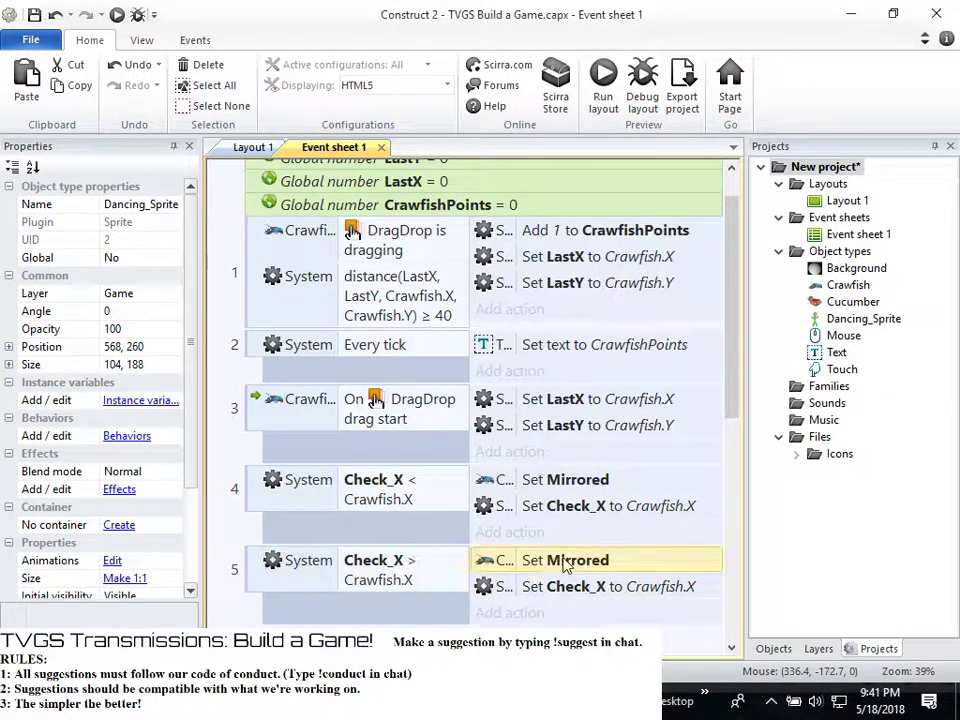
double_click(566, 564)
left_click(555, 391)
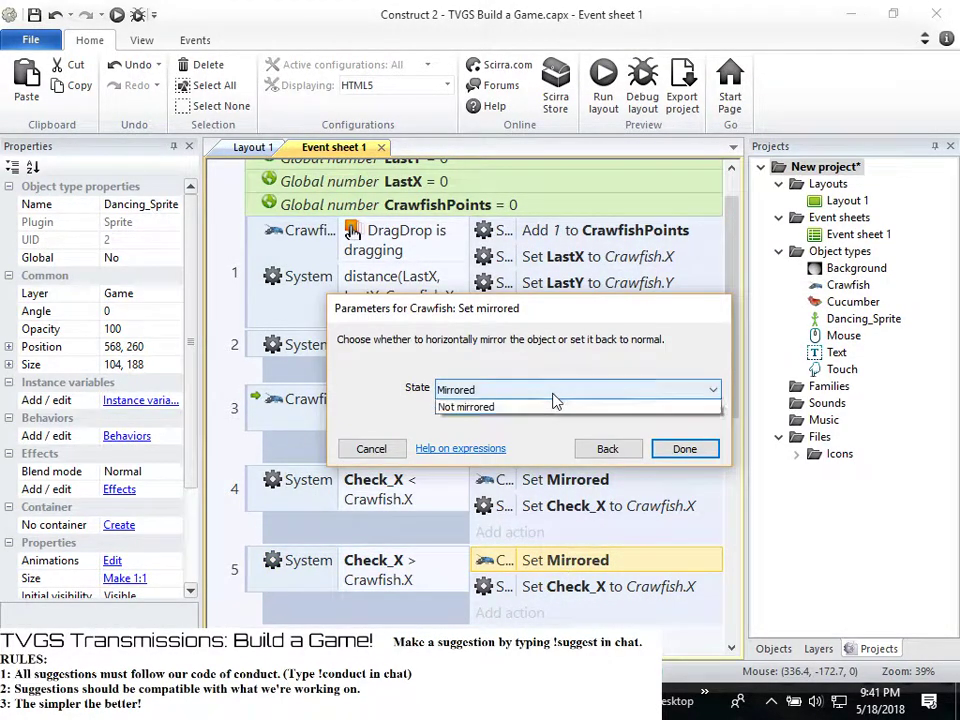
left_click(548, 425)
left_click(684, 449)
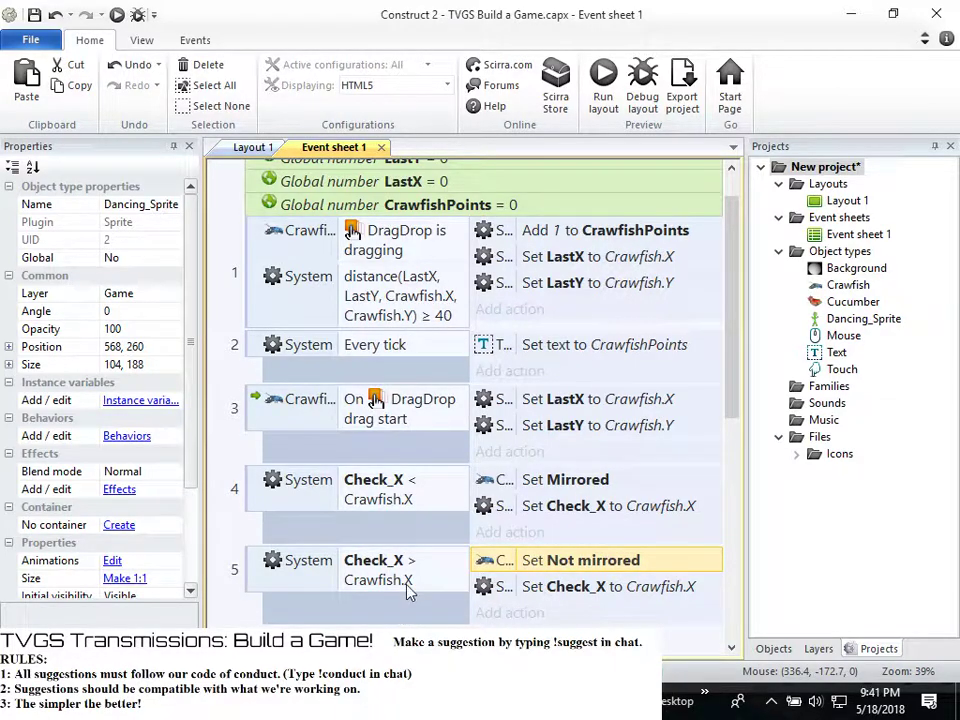
Preview the layout in the browser to test the crawfish's mirroring, and return to Event sheet 1 in Construct 2
left_click(592, 90)
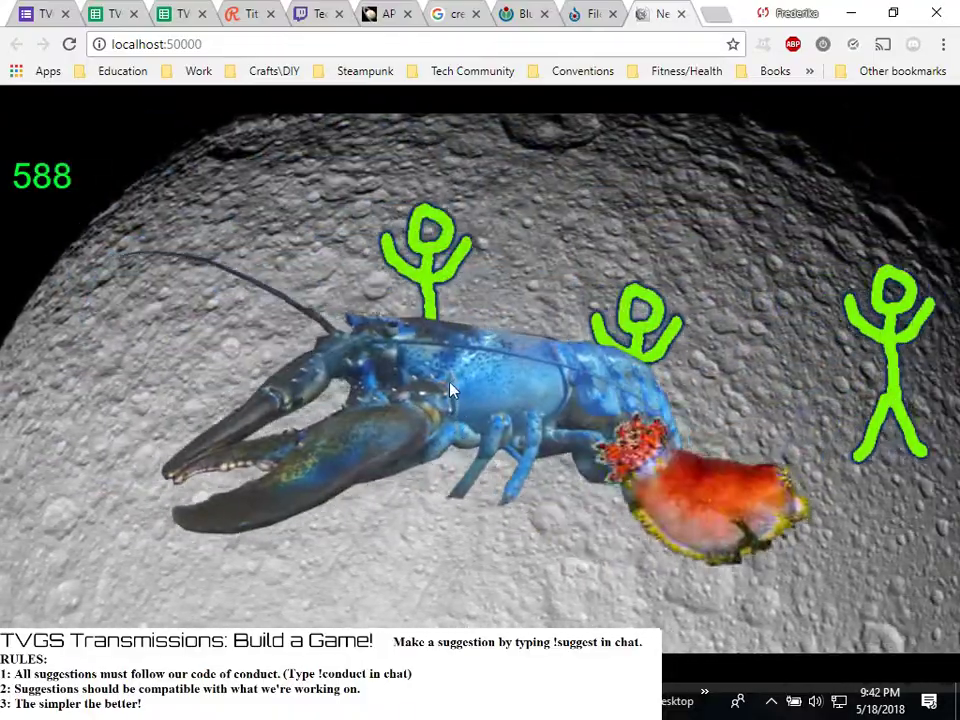
key("alt+Tab")
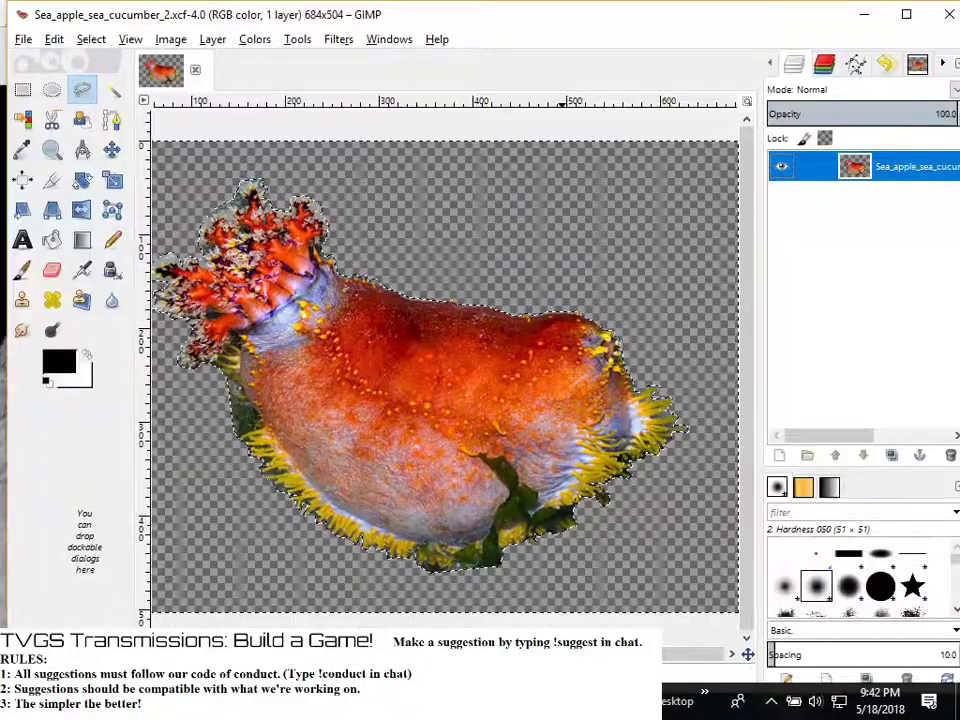
key("alt+Tab")
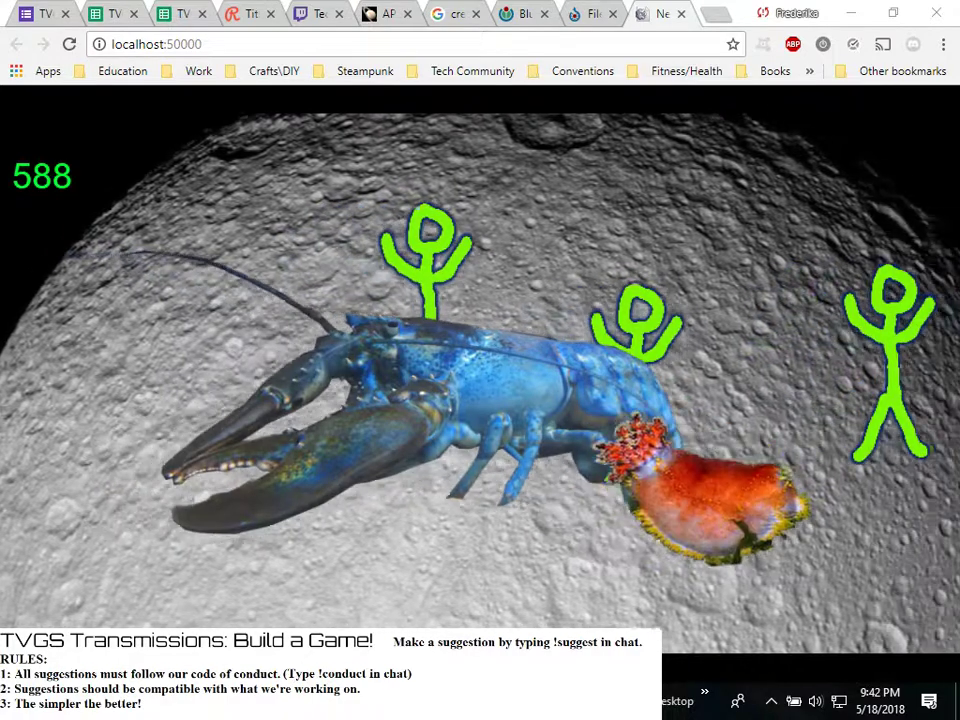
key("alt+Tab")
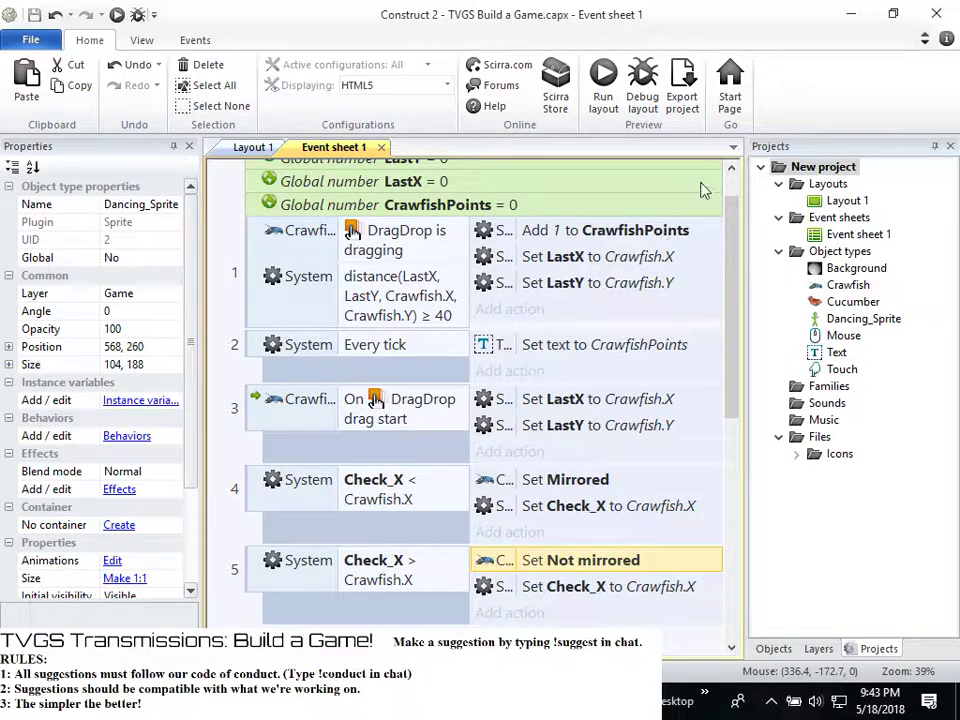
scroll(617, 280, "up", 1)
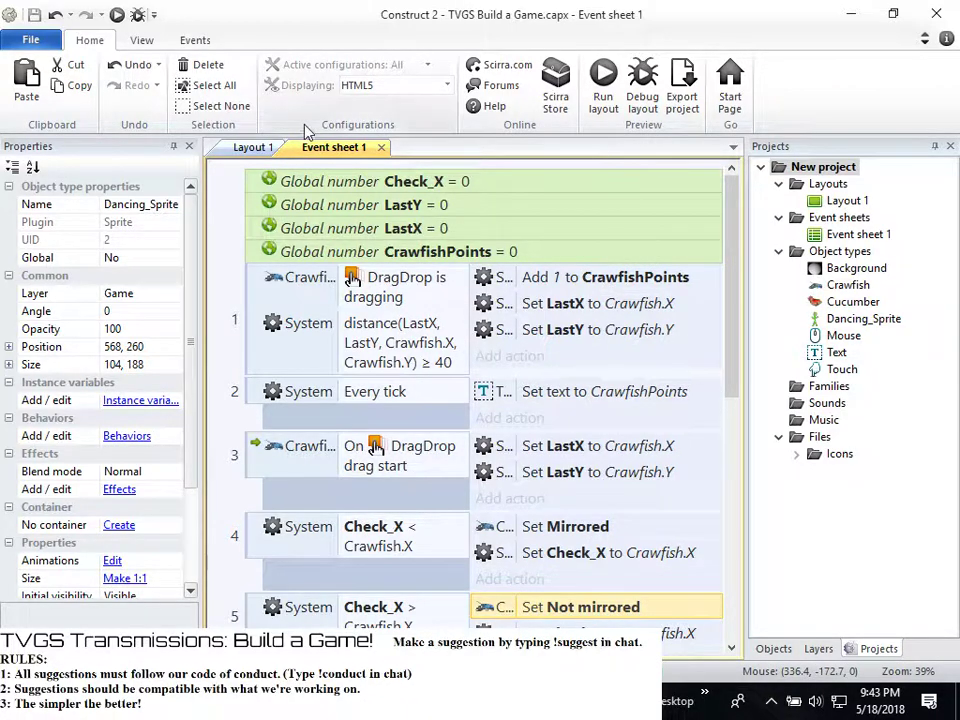
left_click(251, 150)
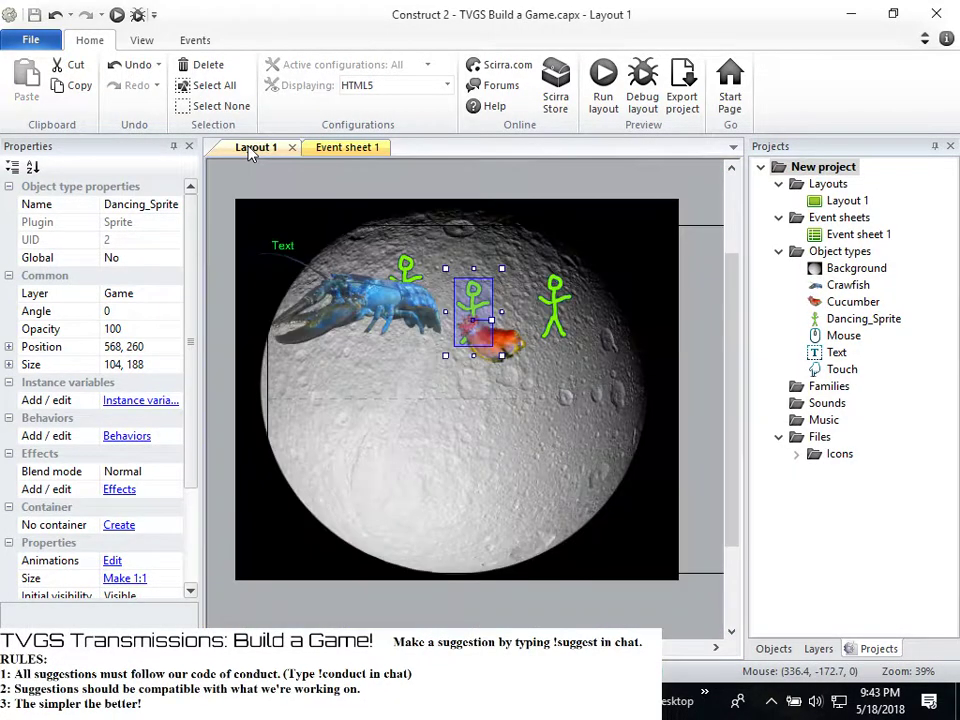
left_click(324, 152)
left_click(253, 150)
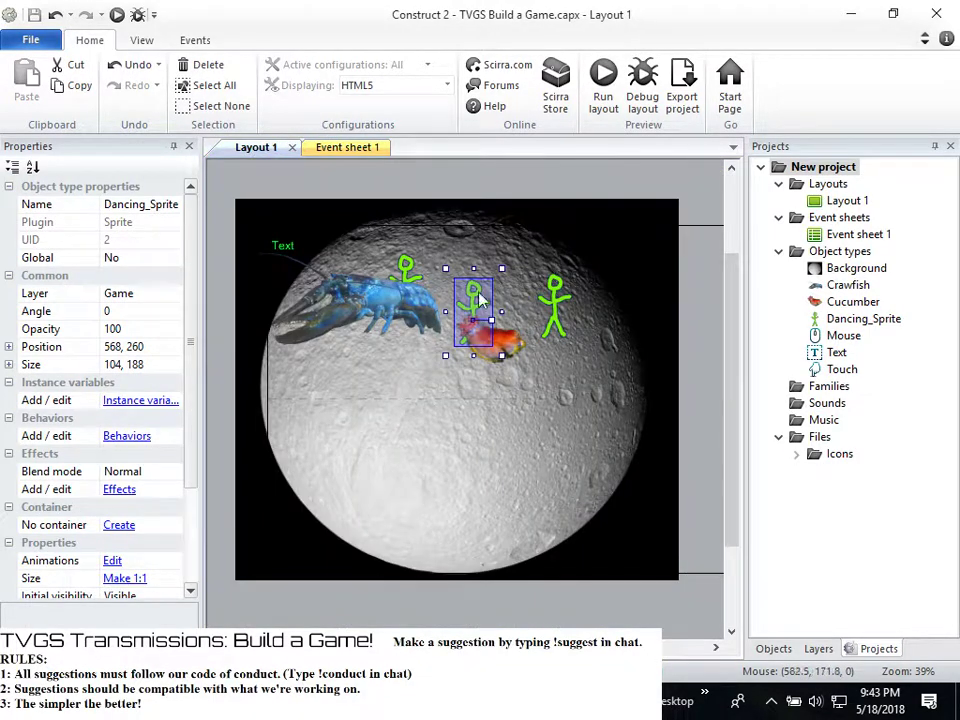
left_click(368, 151)
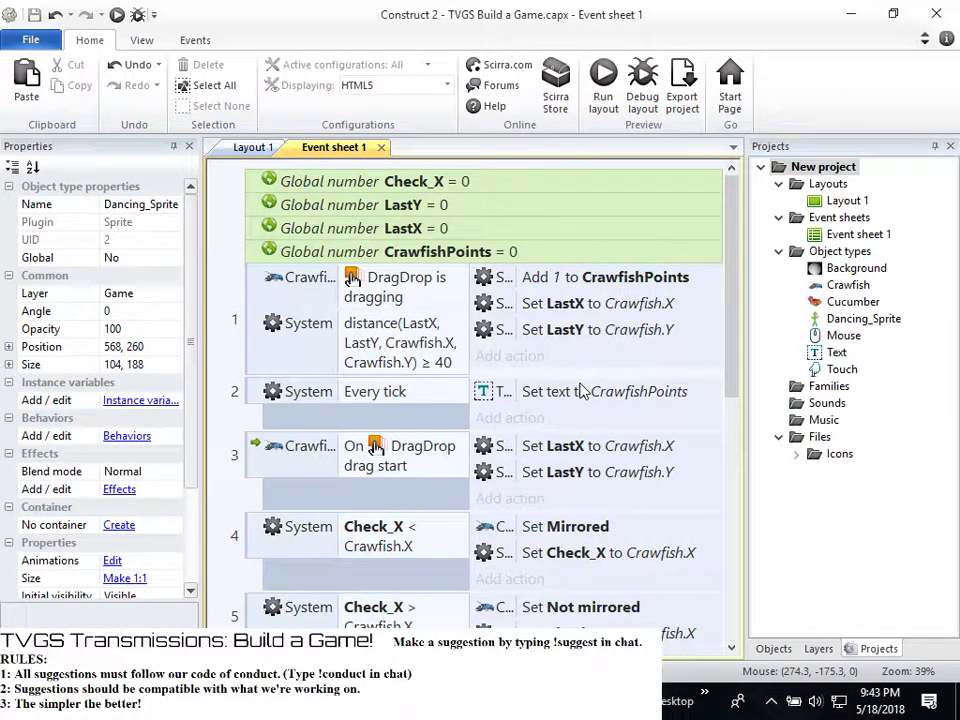
scroll(567, 497, "down", 1)
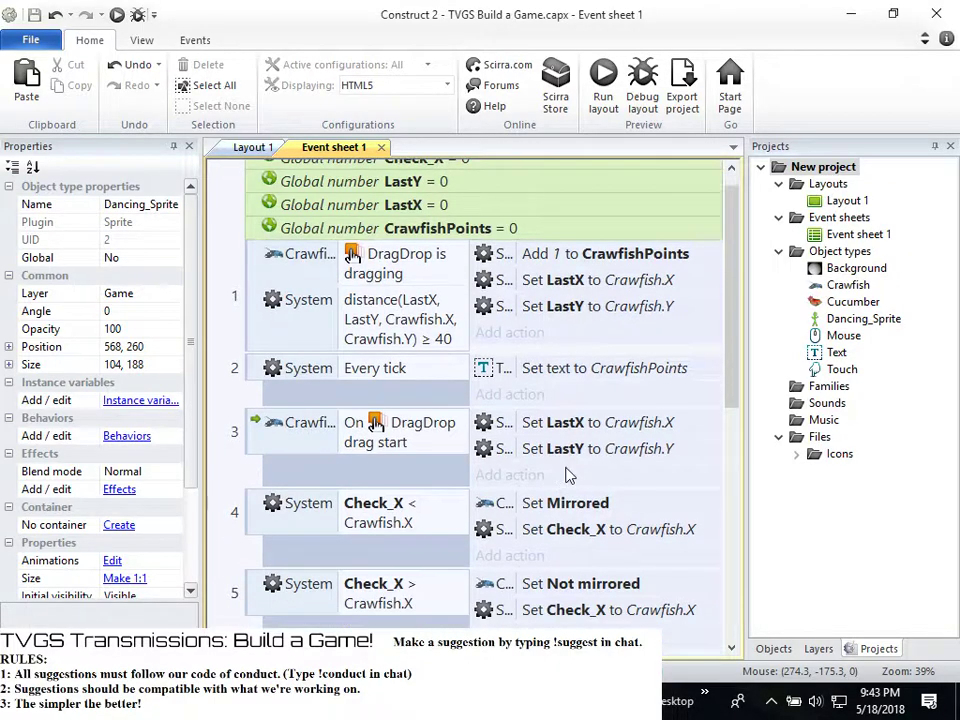
left_click(252, 148)
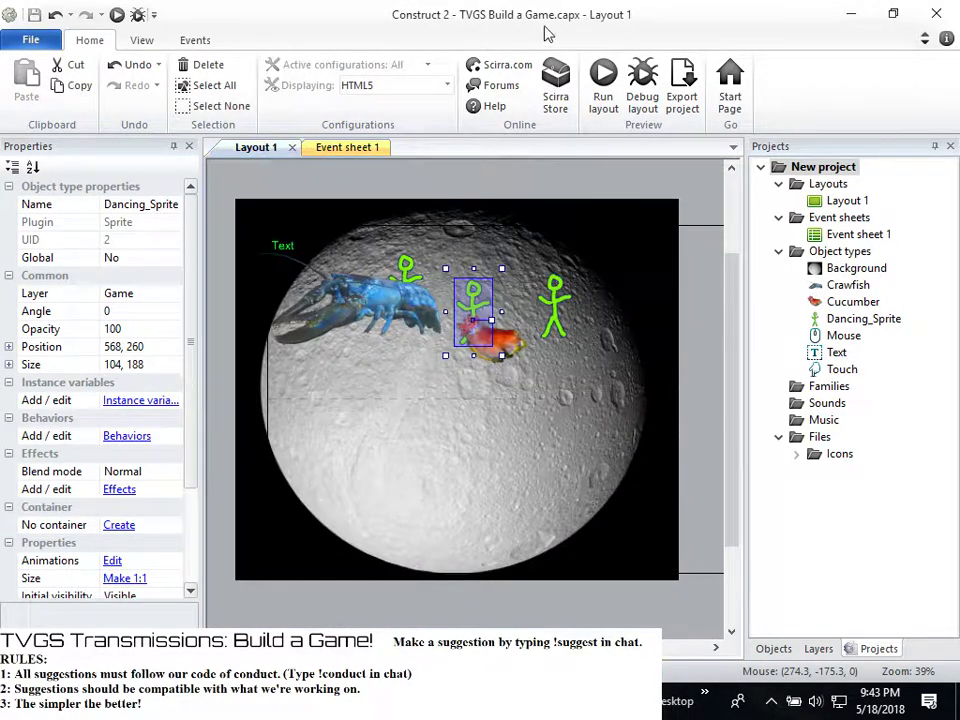
Run the layout preview, move the crawfish right and left to test how it flips, and close the preview
left_click(602, 94)
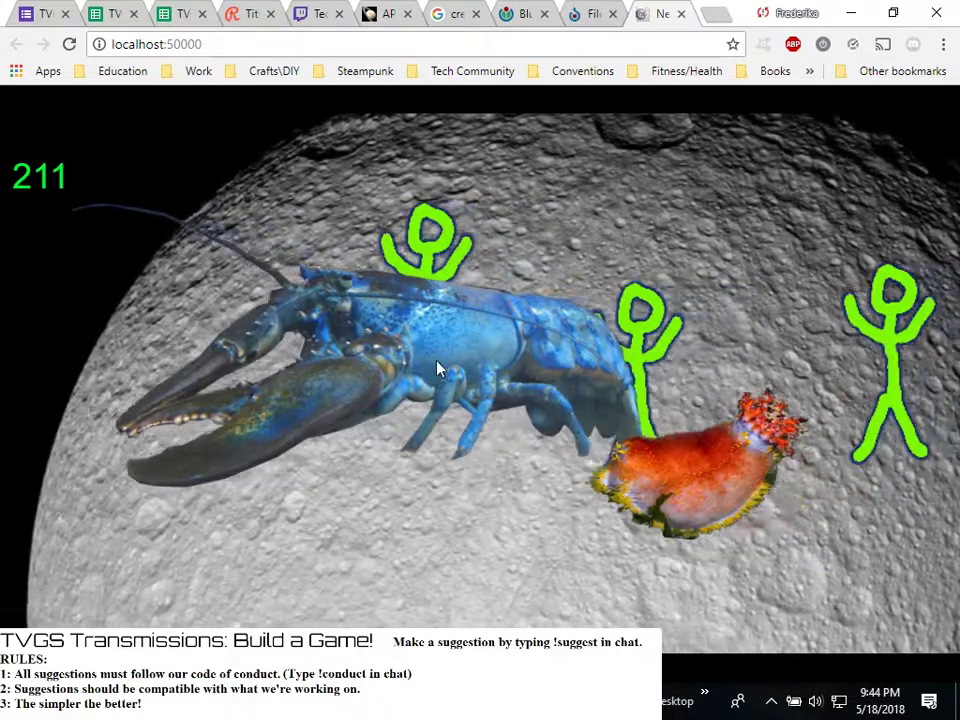
mouse_move(440, 390)
left_mouse_down()
mouse_move(620, 270)
mouse_move(401, 291)
mouse_move(500, 336)
mouse_move(380, 330)
mouse_move(731, 189)
mouse_move(800, 230)
mouse_move(645, 212)
left_mouse_up()
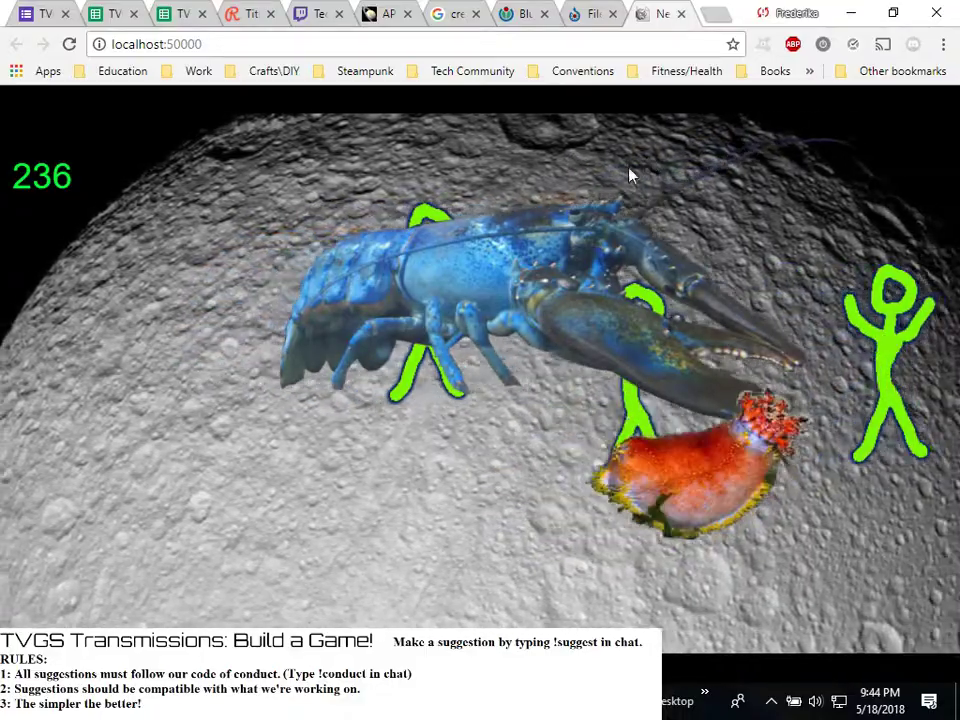
mouse_move(630, 176)
left_mouse_down()
mouse_move(594, 268)
mouse_move(390, 270)
mouse_move(250, 230)
mouse_move(514, 281)
mouse_move(662, 160)
mouse_move(536, 214)
mouse_move(439, 279)
left_mouse_up()
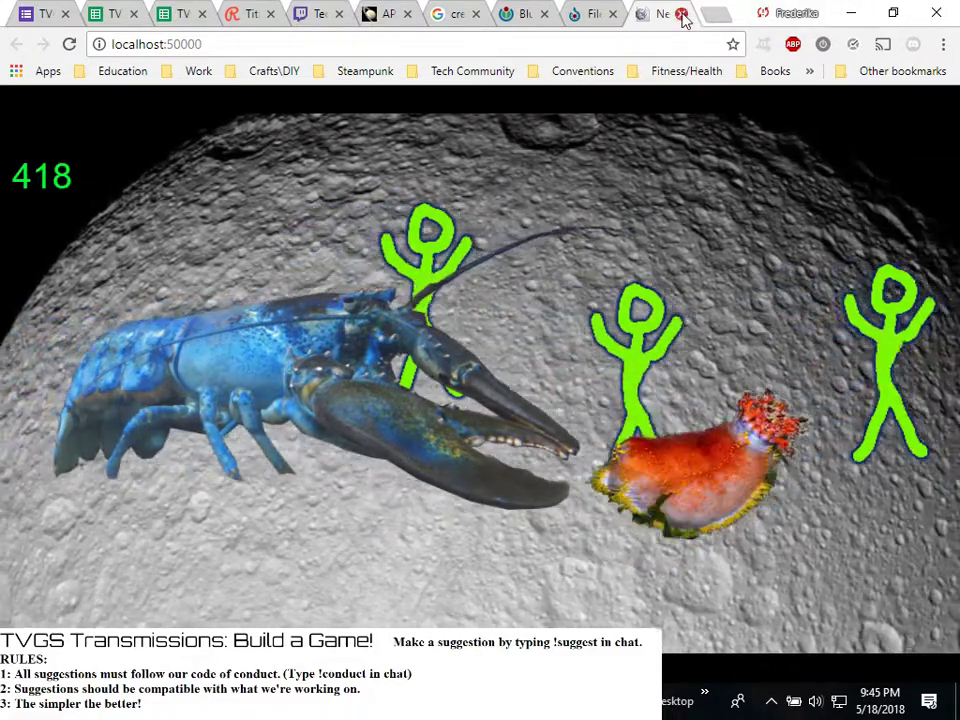
left_click(681, 14)
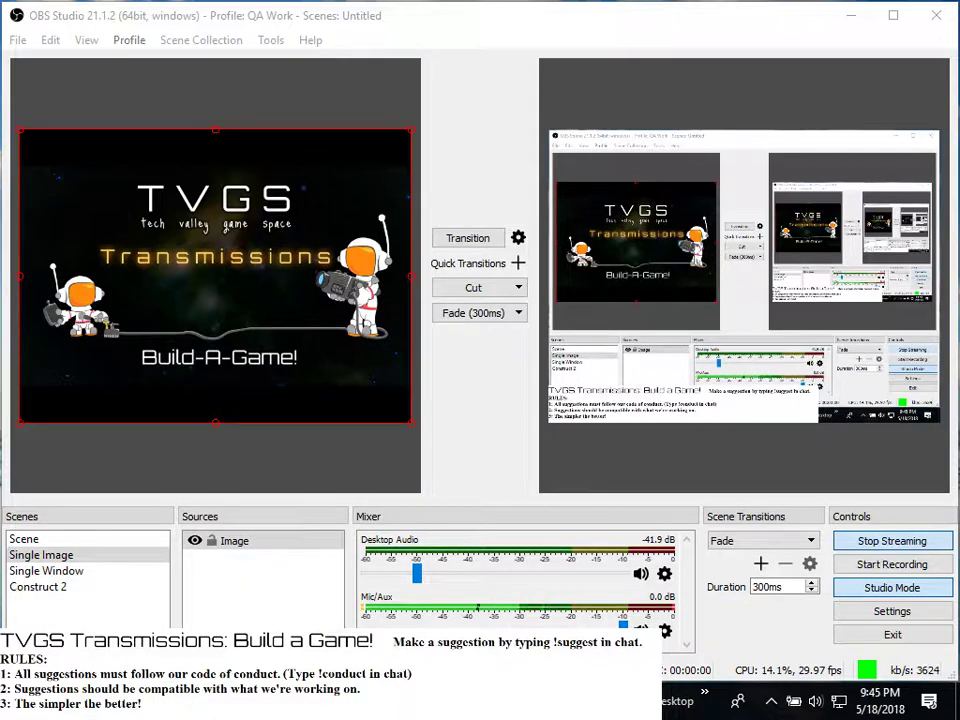
Switch back to Construct 2, shrink the Cucumber sprite to about 149 × 114 and move it to about 746, 348
left_click(525, 590)
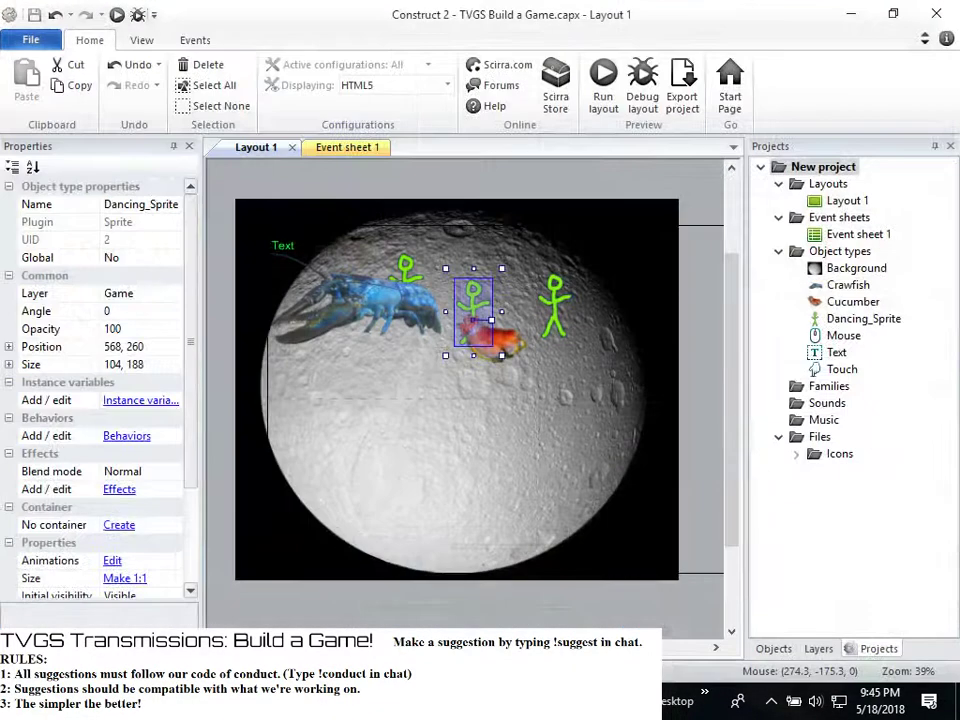
left_click(505, 352)
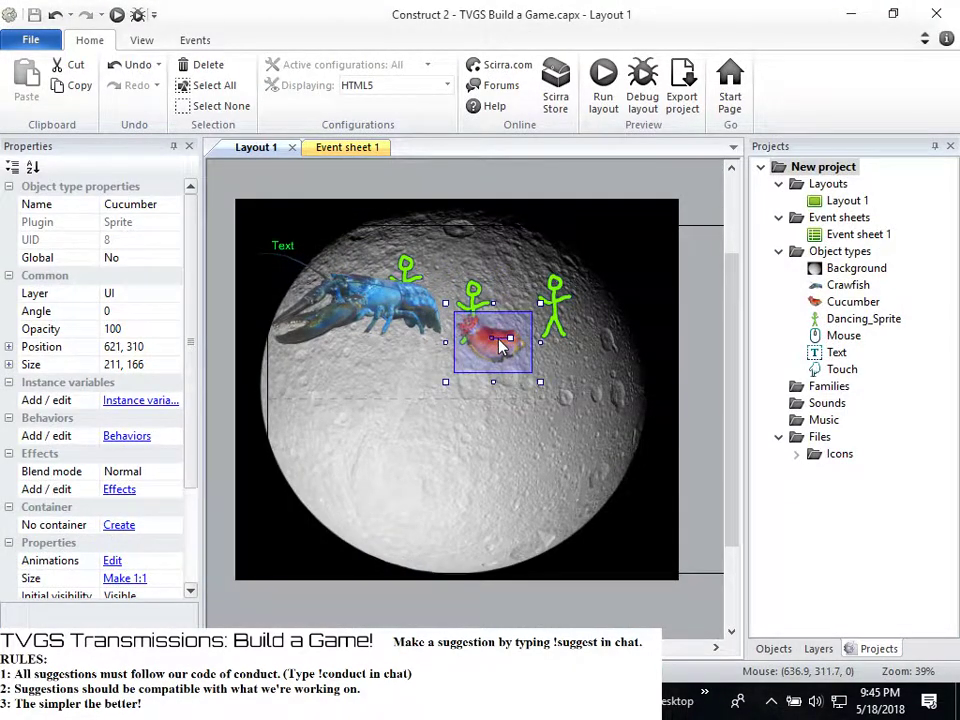
left_click_drag(445, 300, 533, 350)
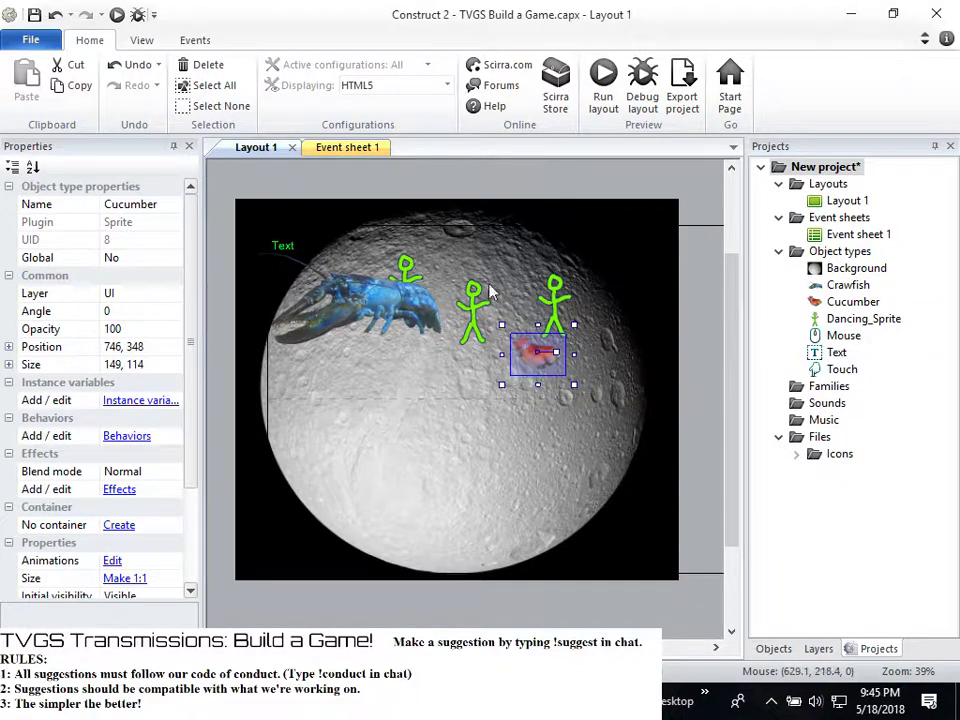
Shrink the three Dancing_Sprite figures and group them above the cucumber, moving the crawfish down to about 266, 317
left_click_drag(480, 310, 476, 260)
left_click_drag(562, 296, 557, 240)
left_click(484, 250)
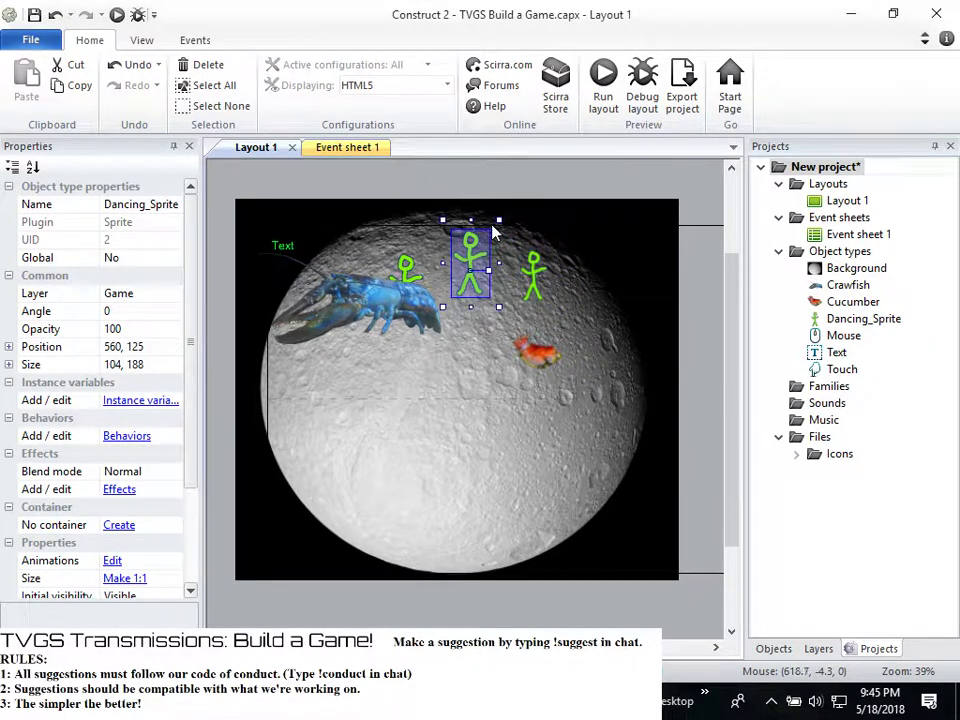
left_click_drag(493, 228, 498, 265)
mouse_move(420, 272)
left_mouse_down()
mouse_move(416, 317)
mouse_move(434, 265)
left_mouse_up()
left_click(405, 285)
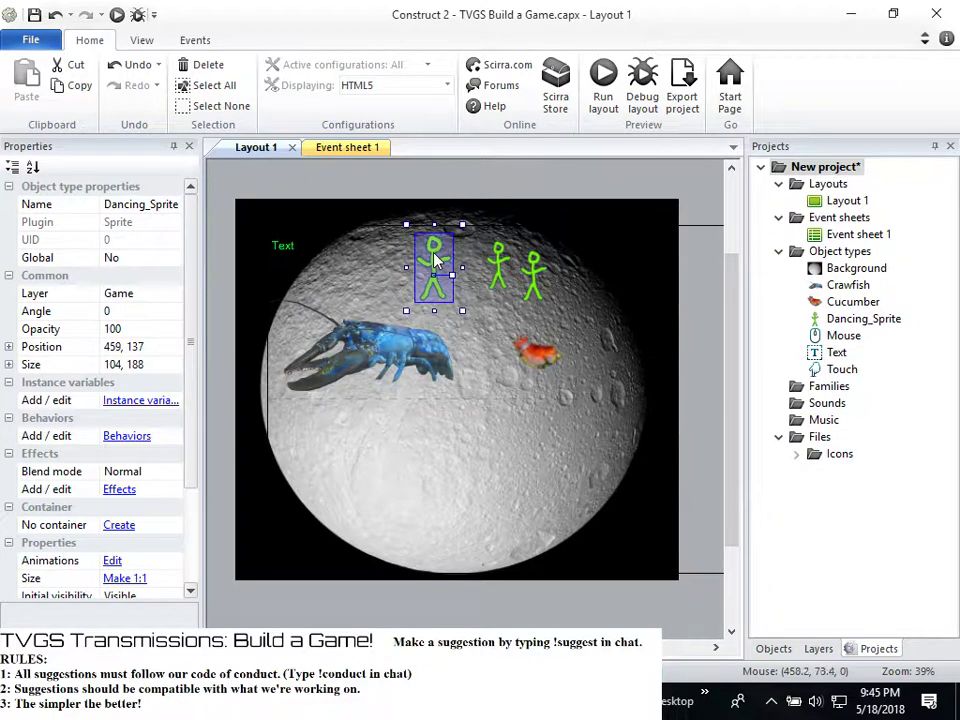
left_click_drag(462, 224, 481, 272)
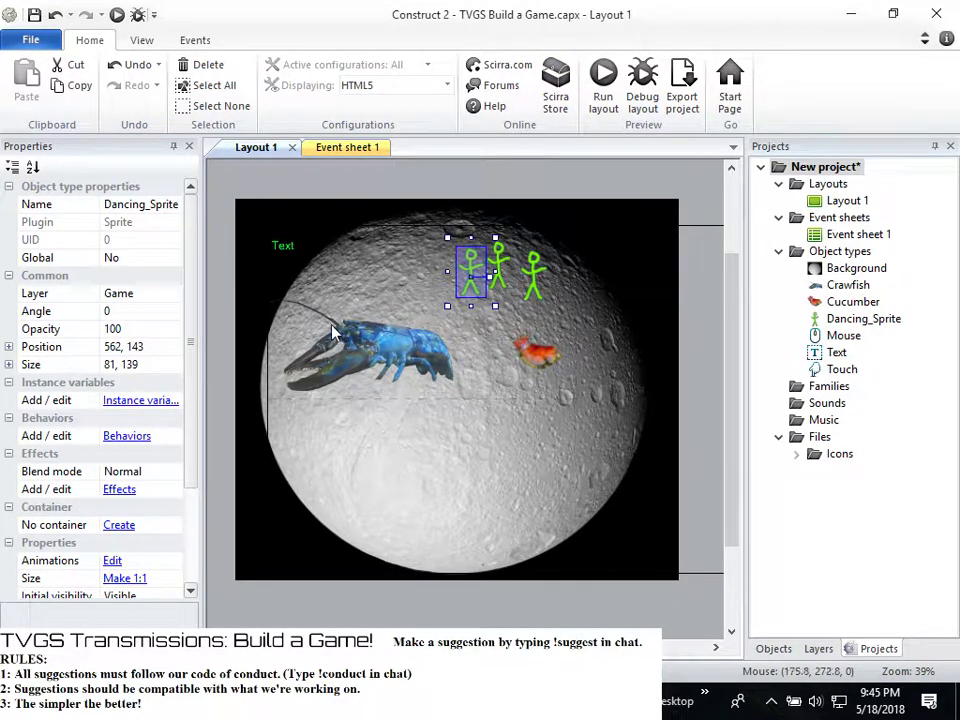
Preview the rearranged layout in the browser, close the preview and return to Construct 2
left_click(605, 80)
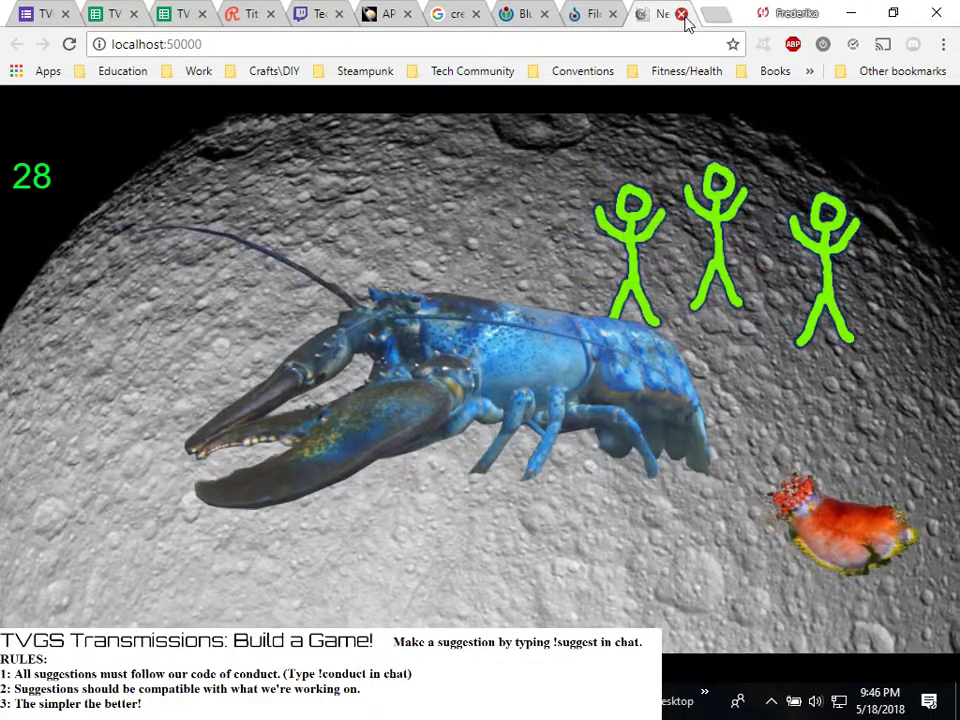
left_click(684, 16)
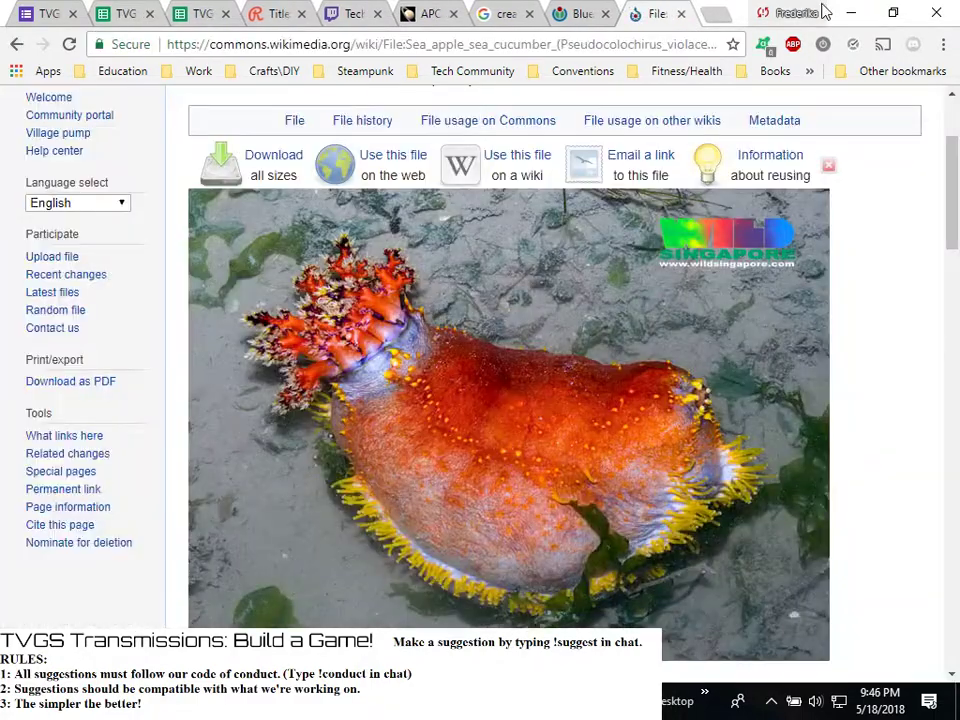
left_click(840, 12)
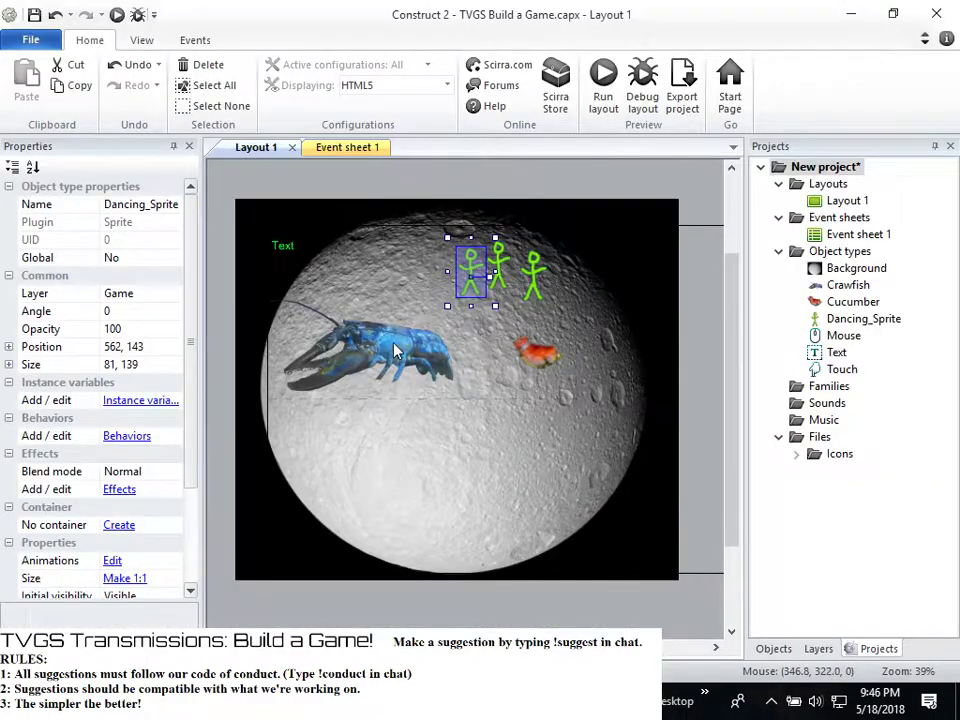
Open the Crawfish sprite's image for editing and bring up its image points with the Origin selected
left_click(345, 148)
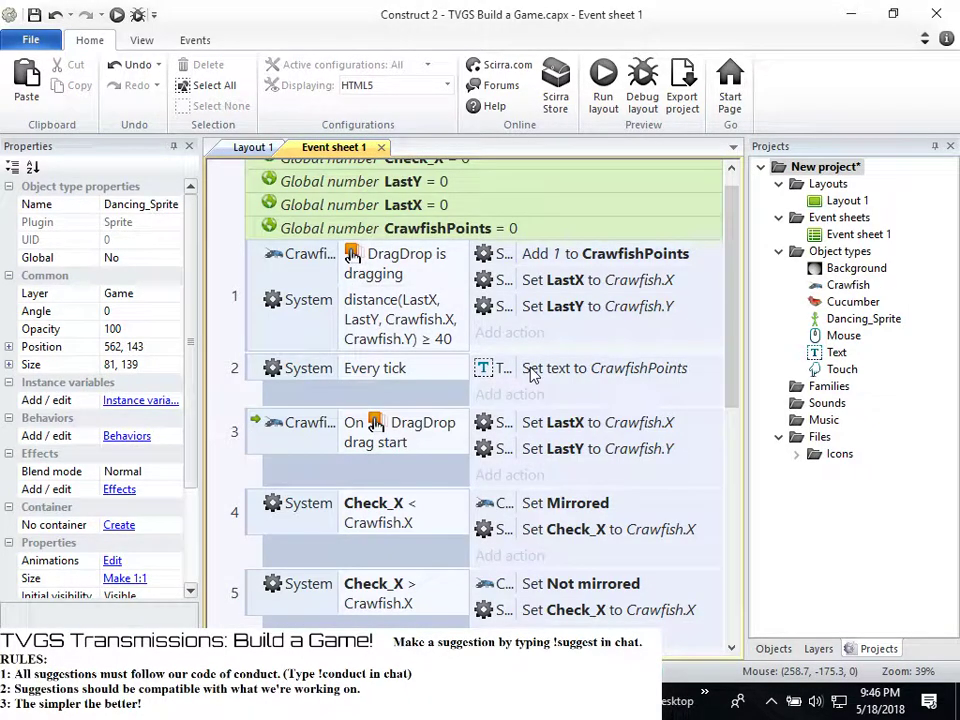
left_click(845, 285)
left_click(845, 285)
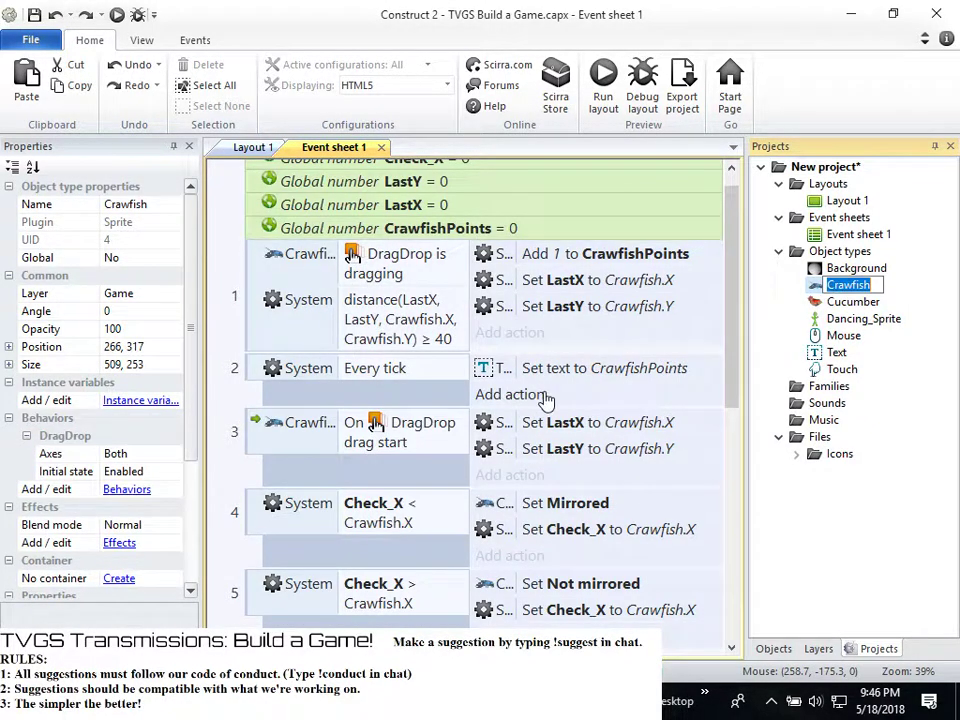
double_click(815, 287)
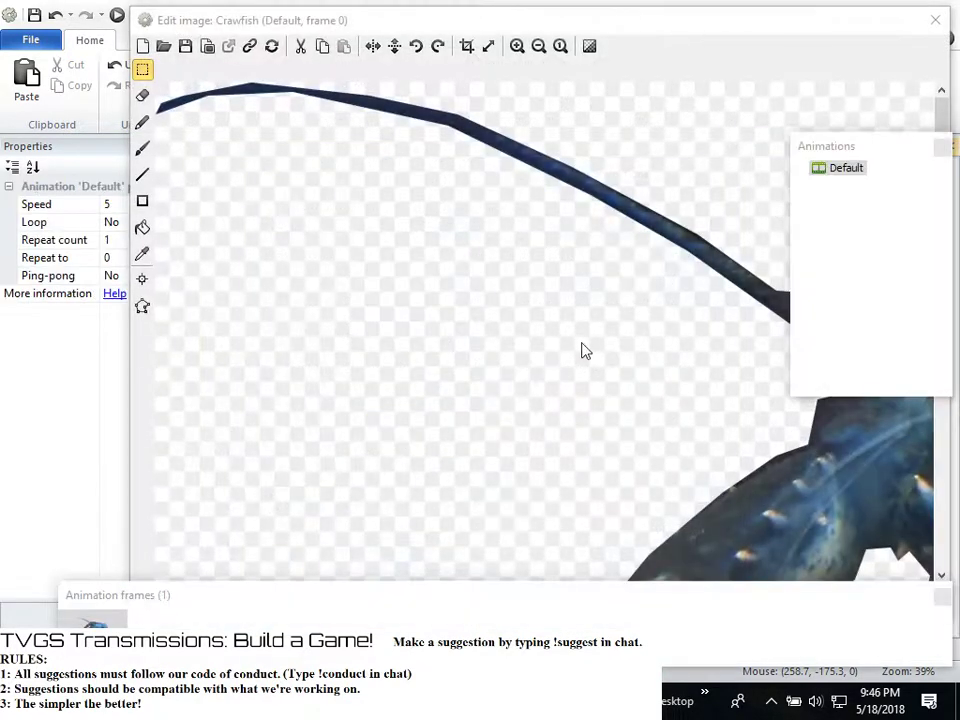
scroll(575, 328, "down", 5)
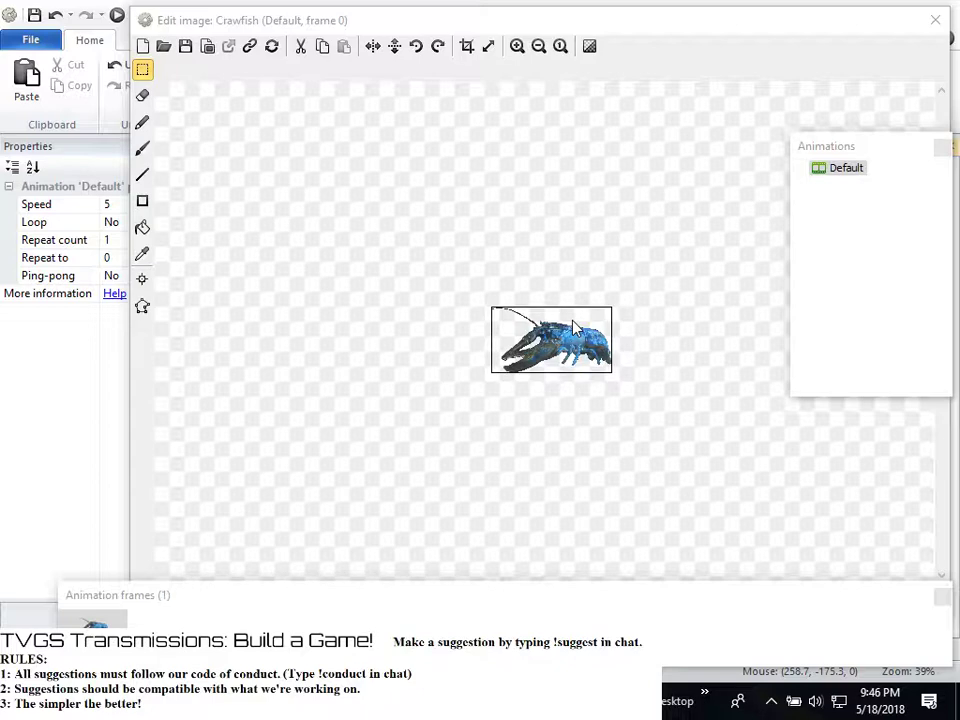
scroll(575, 328, "up", 4)
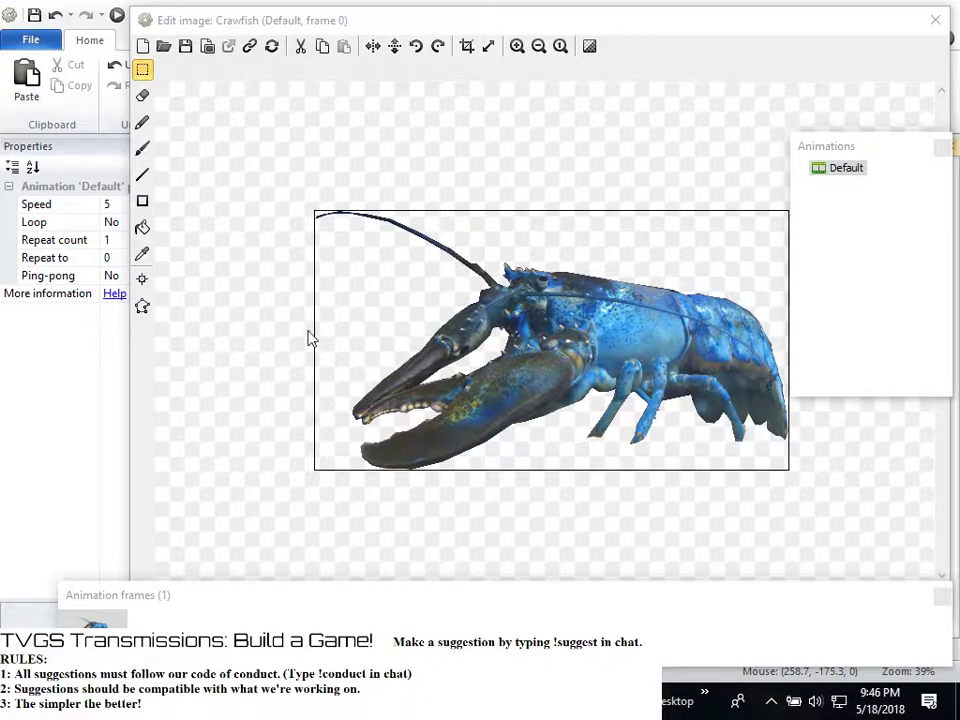
left_click(143, 281)
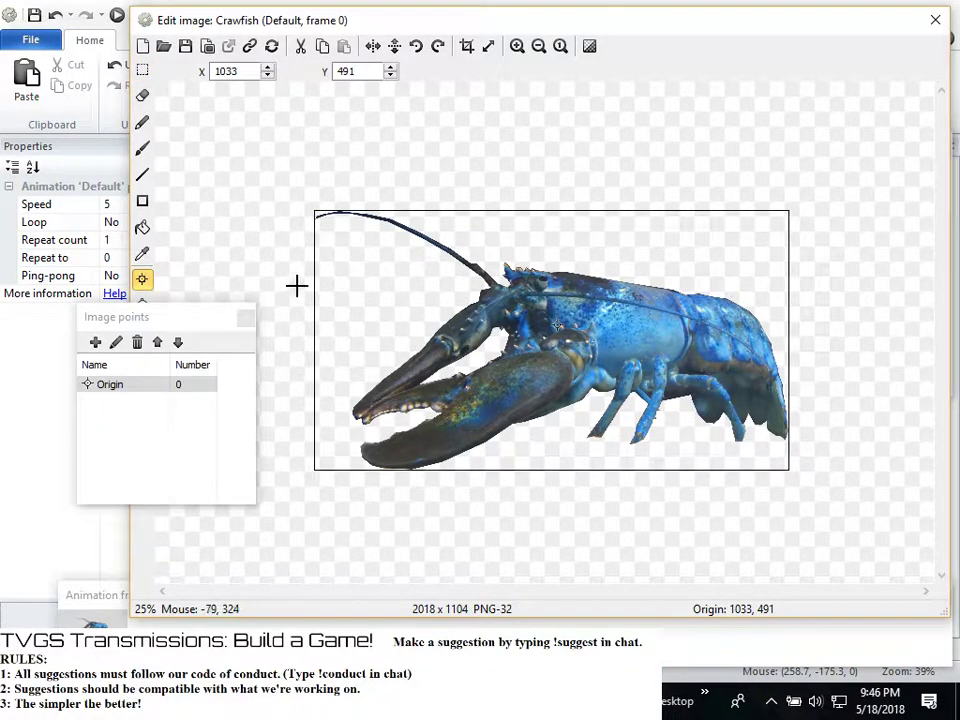
Move the Crawfish image's origin to X 1457, Y 552 on its body and test the game in a preview
left_click(657, 341)
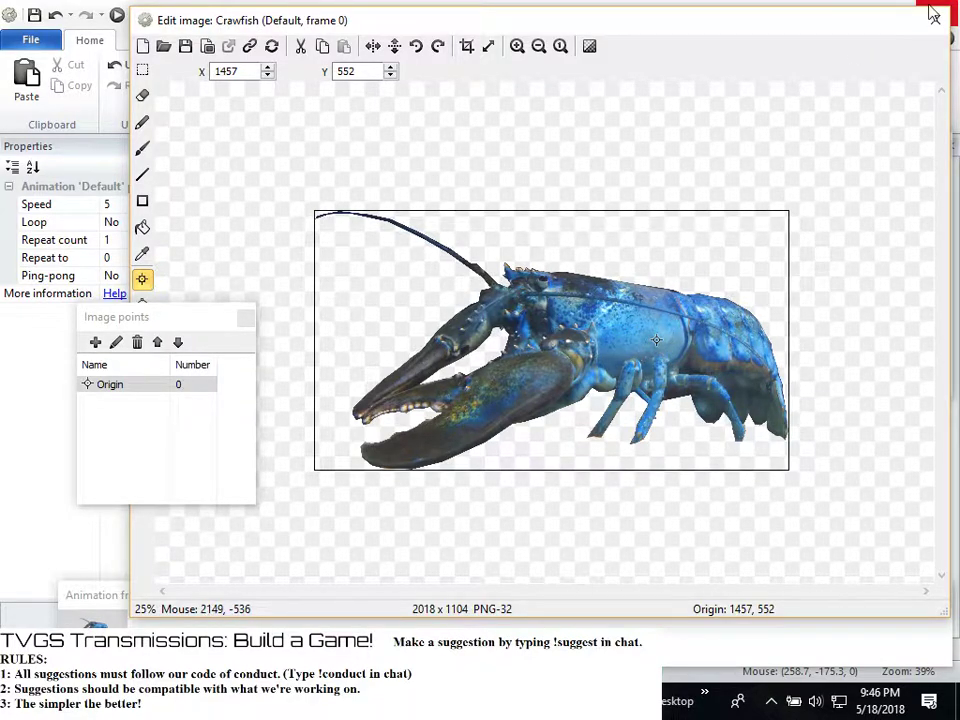
key("Escape")
left_click(117, 14)
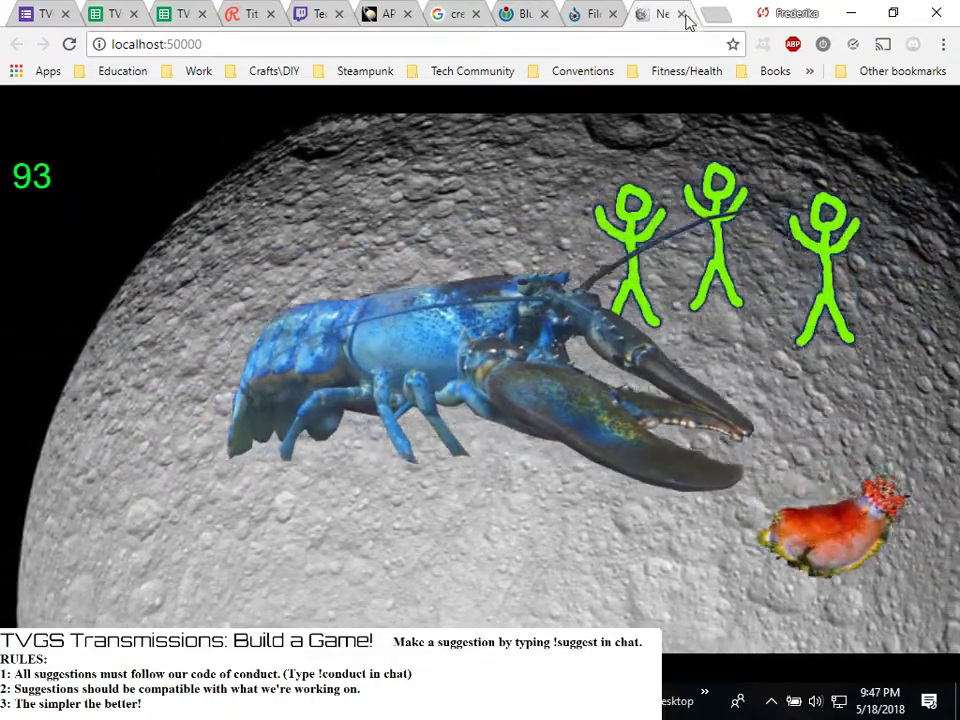
left_click(681, 14)
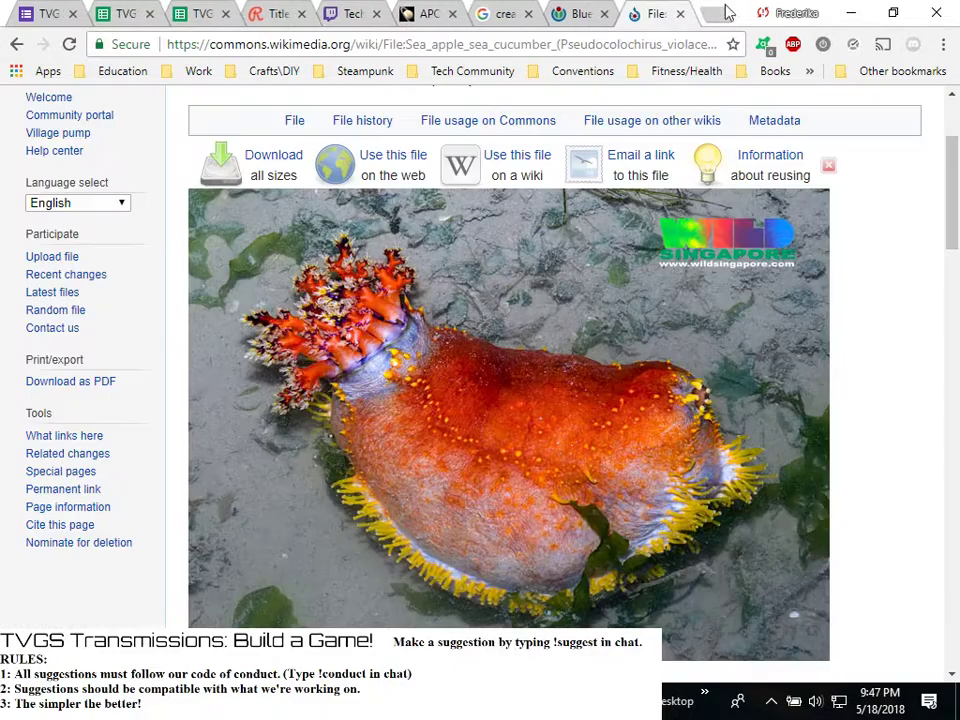
Switch back to Construct 2, show Layout 1 and save the project
key("alt+Tab")
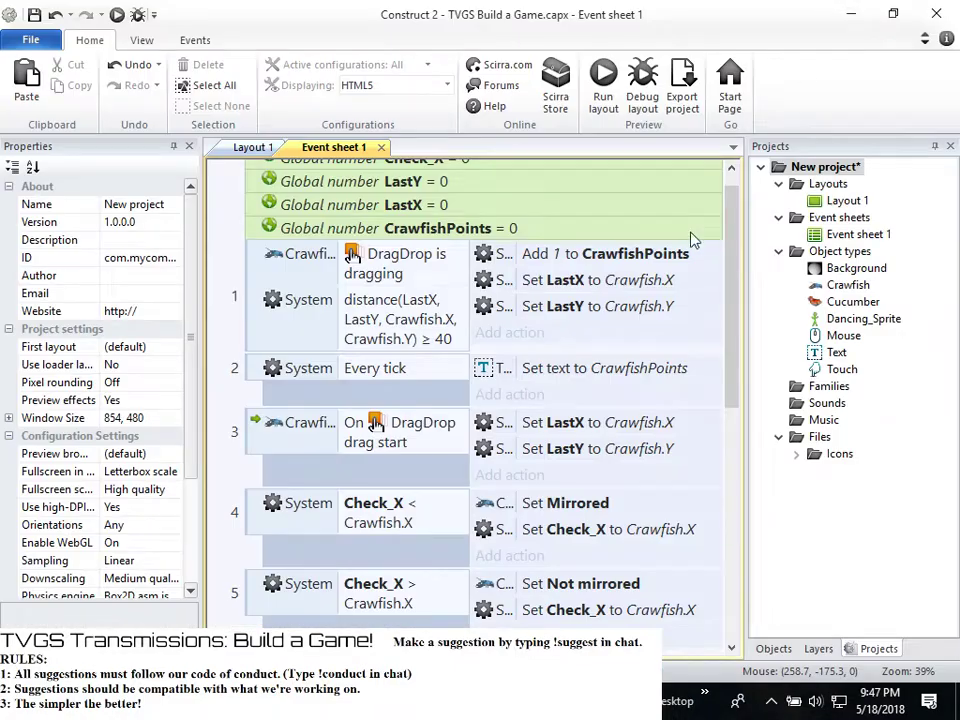
left_click(253, 148)
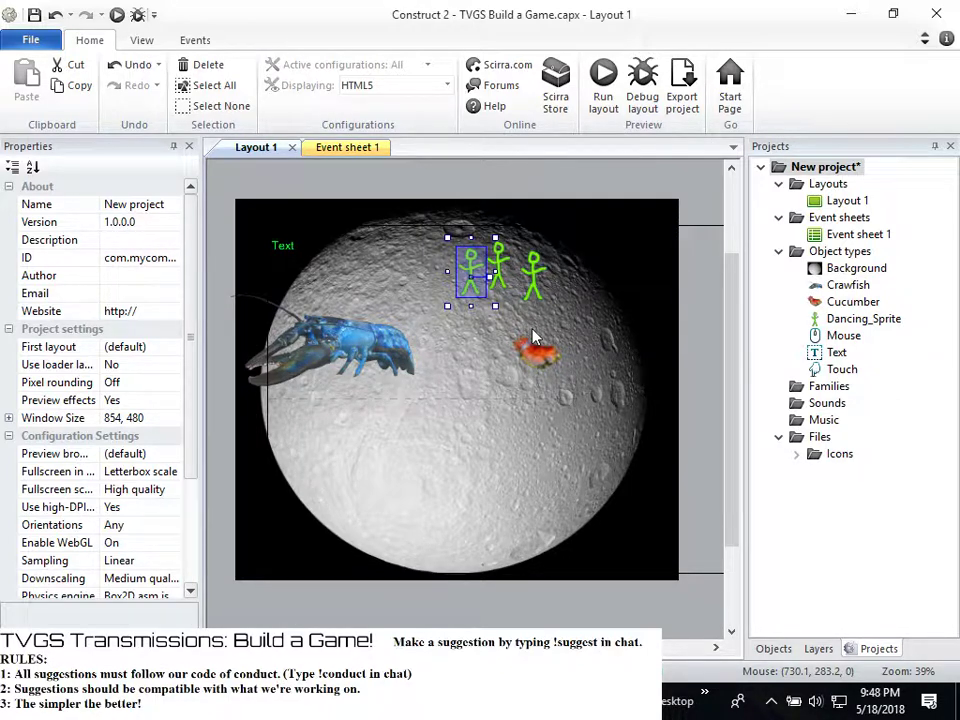
key("ctrl+s")
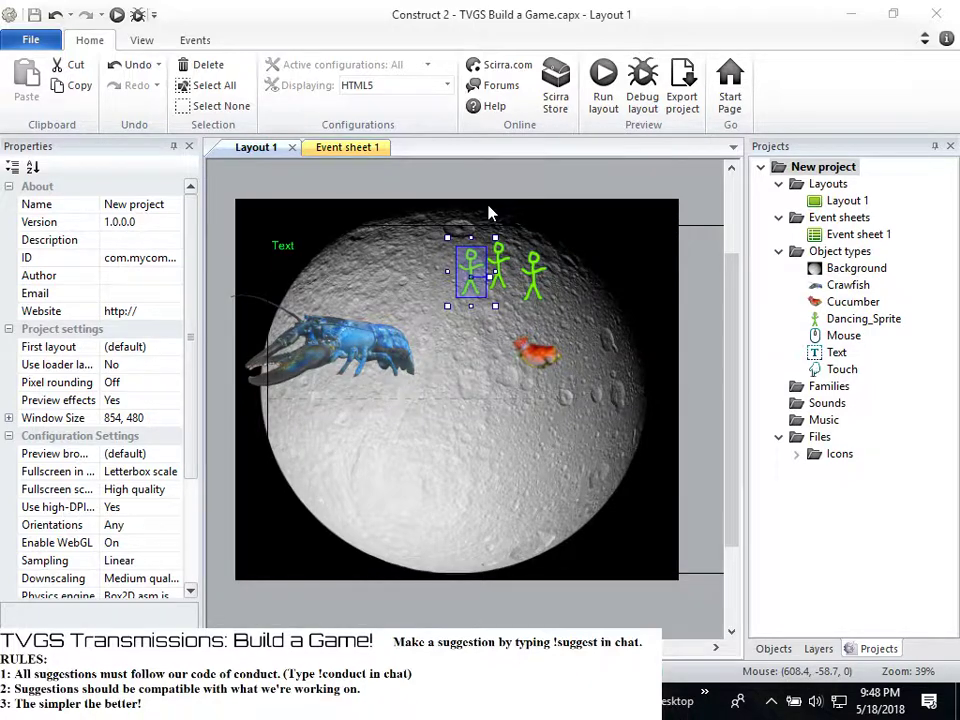
Insert a new sprite object named Foot and place it outside the layout, beyond its right edge
right_click(345, 325)
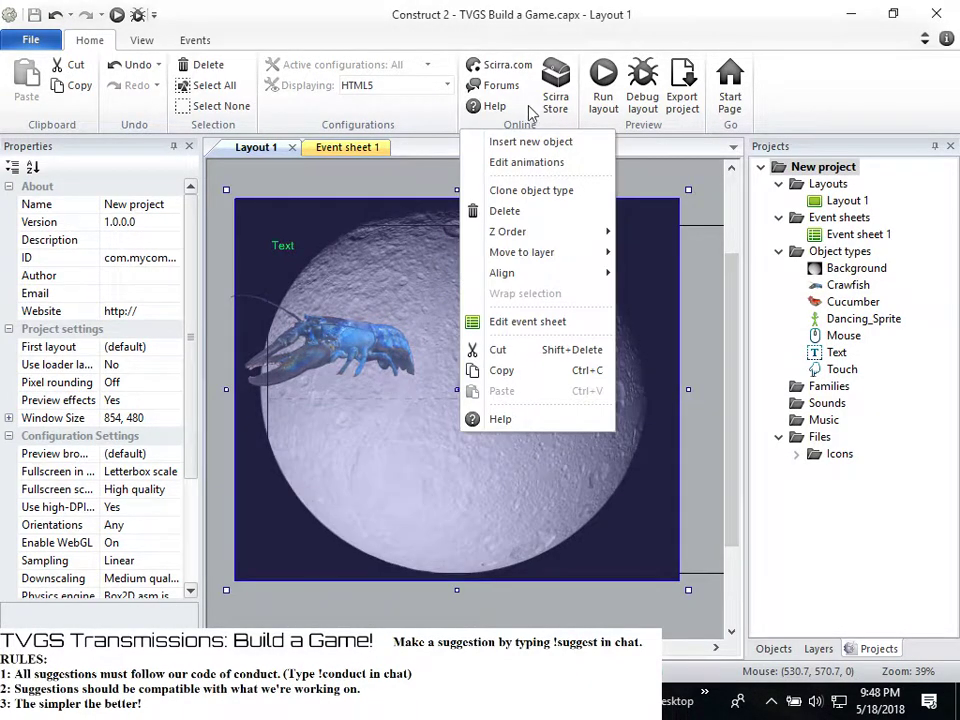
left_click(540, 143)
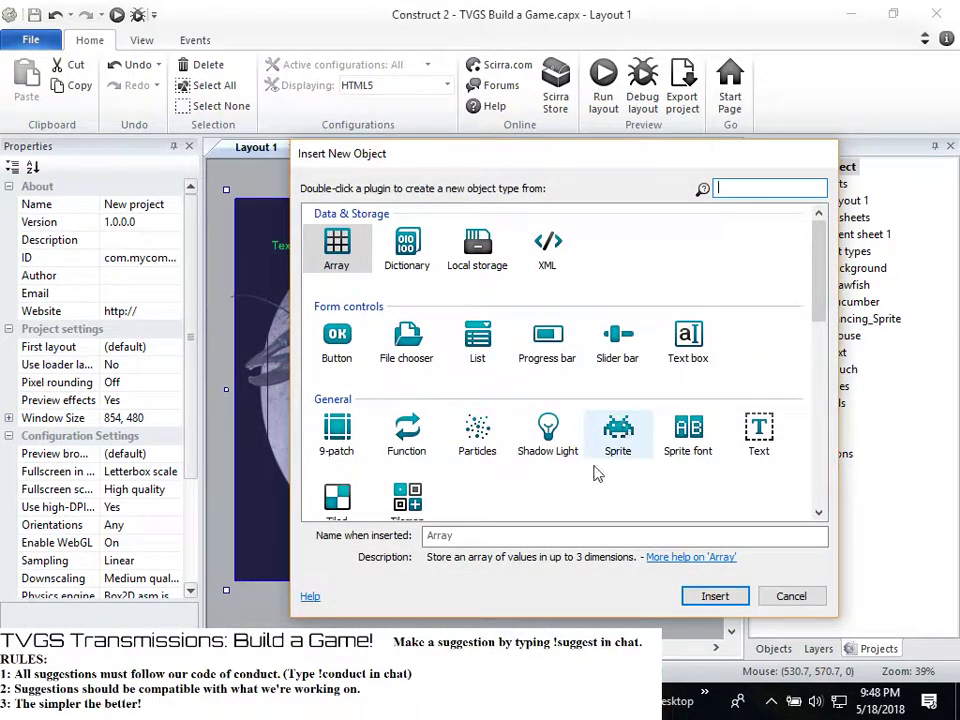
left_click(618, 435)
double_click(553, 535)
key("BackSpace")
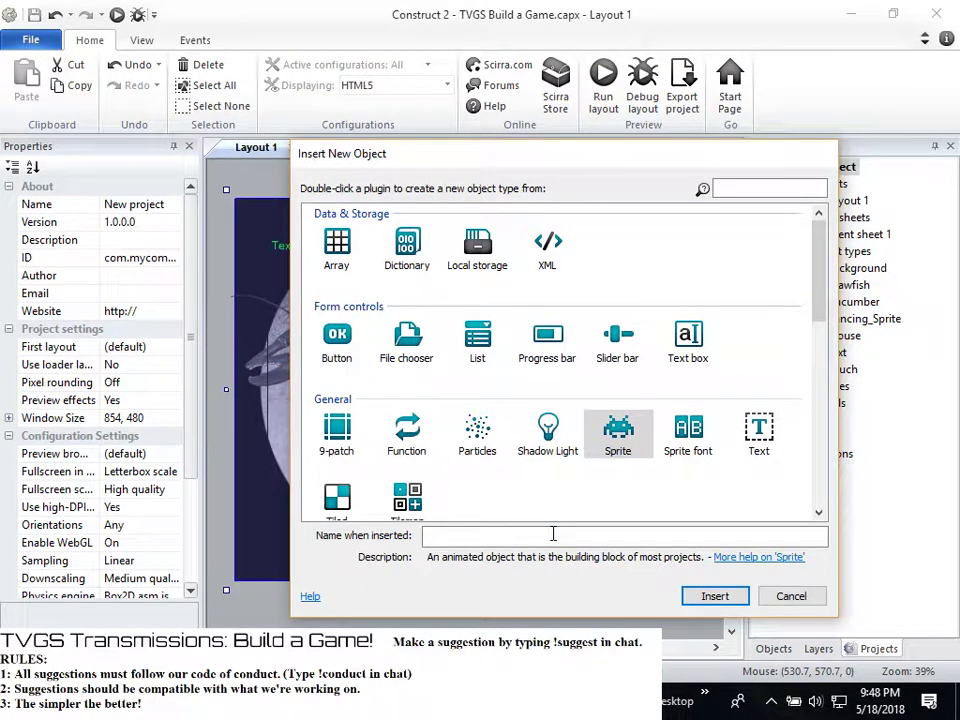
type("Foot")
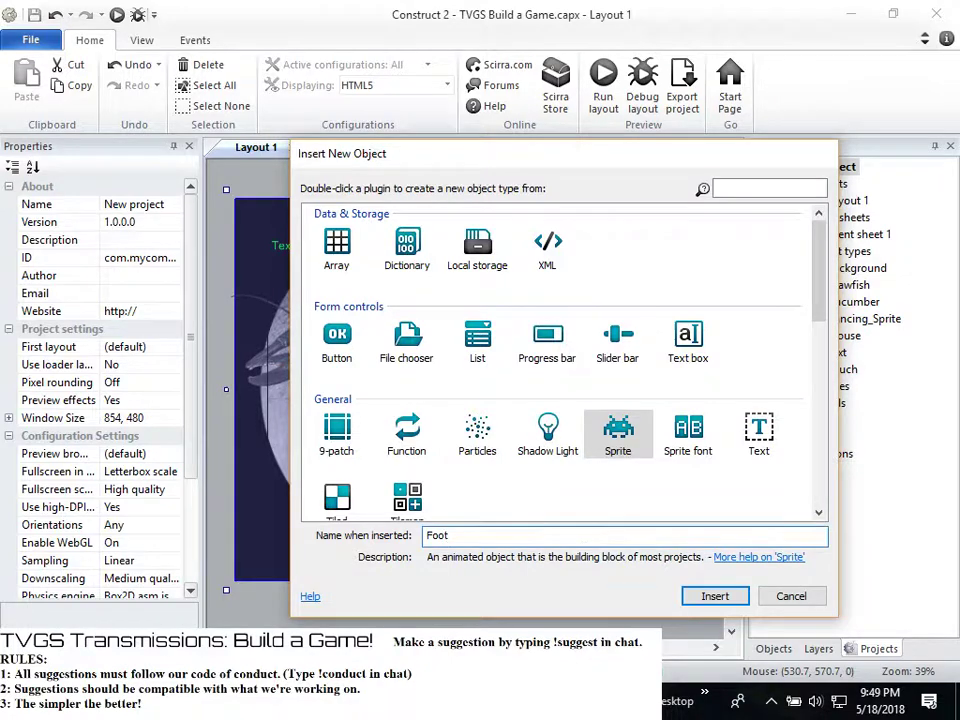
left_click(715, 596)
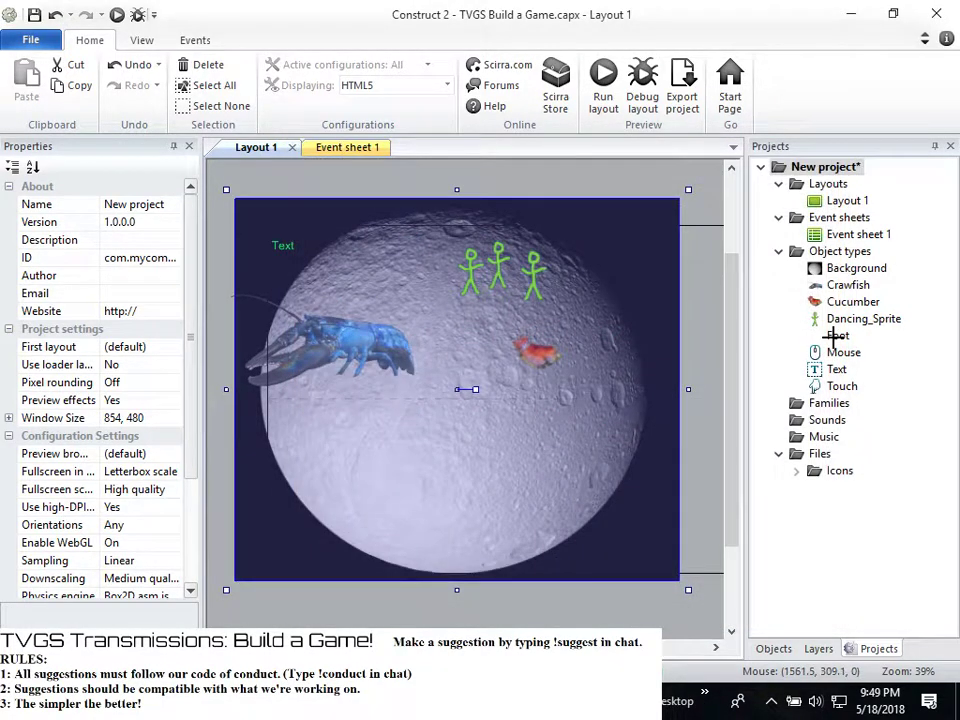
double_click(833, 338)
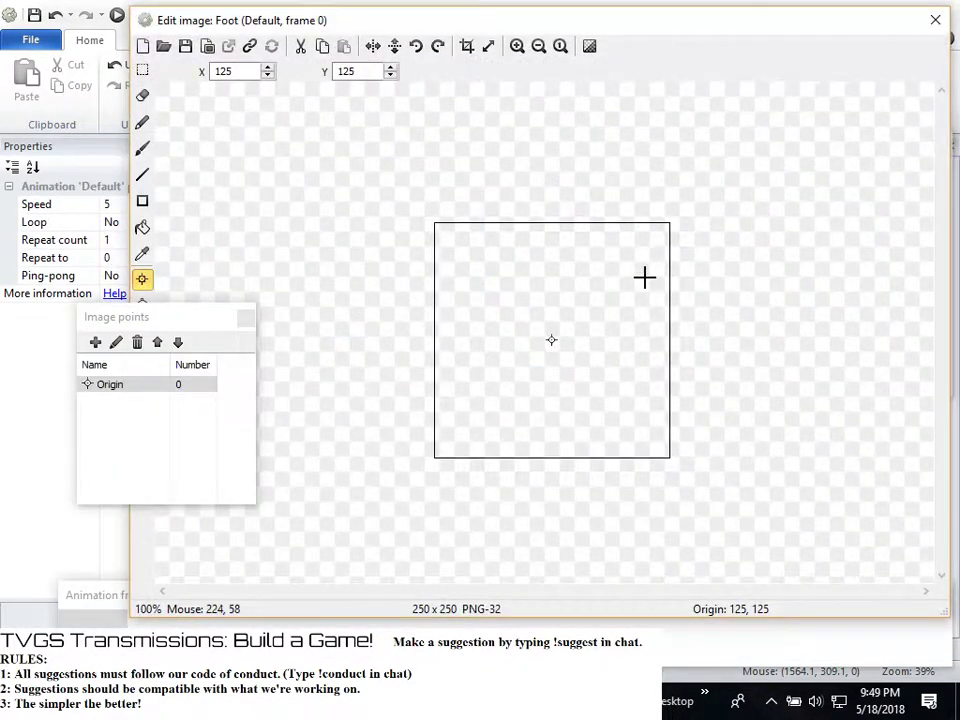
Paint a wide green paw pad on the Foot image with the brush at size 100 and hardness 100
left_click(142, 148)
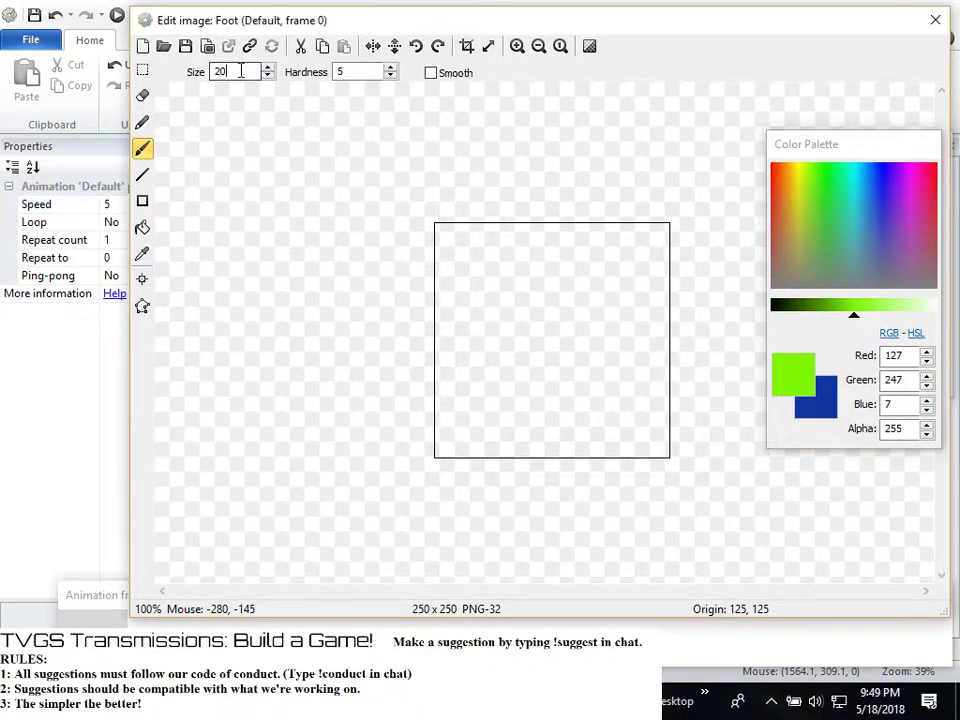
left_click_drag(240, 71, 203, 82)
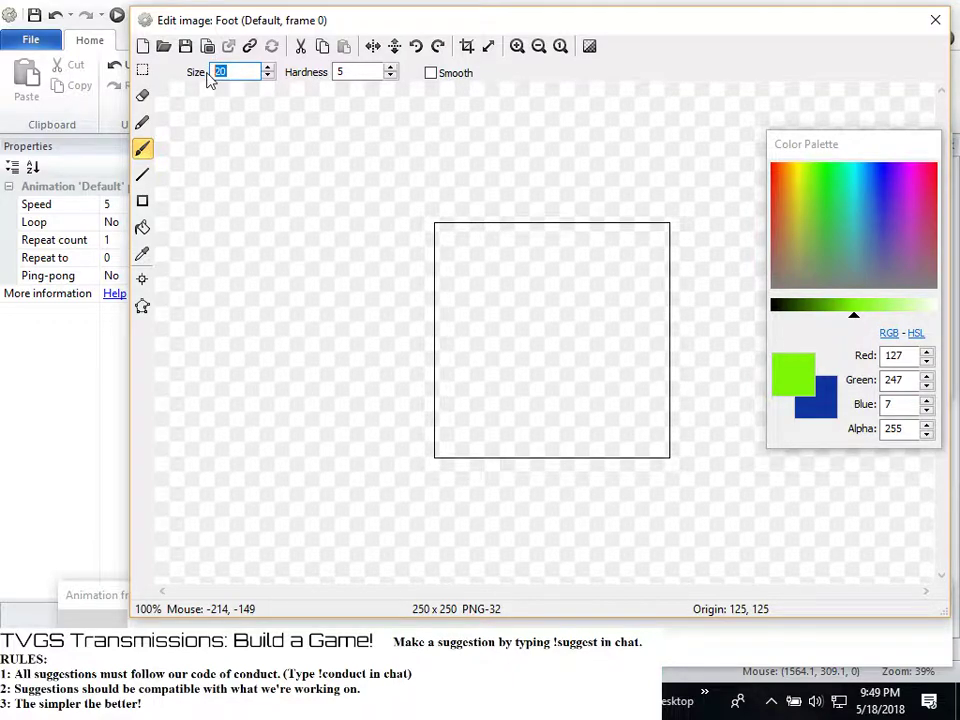
type("30")
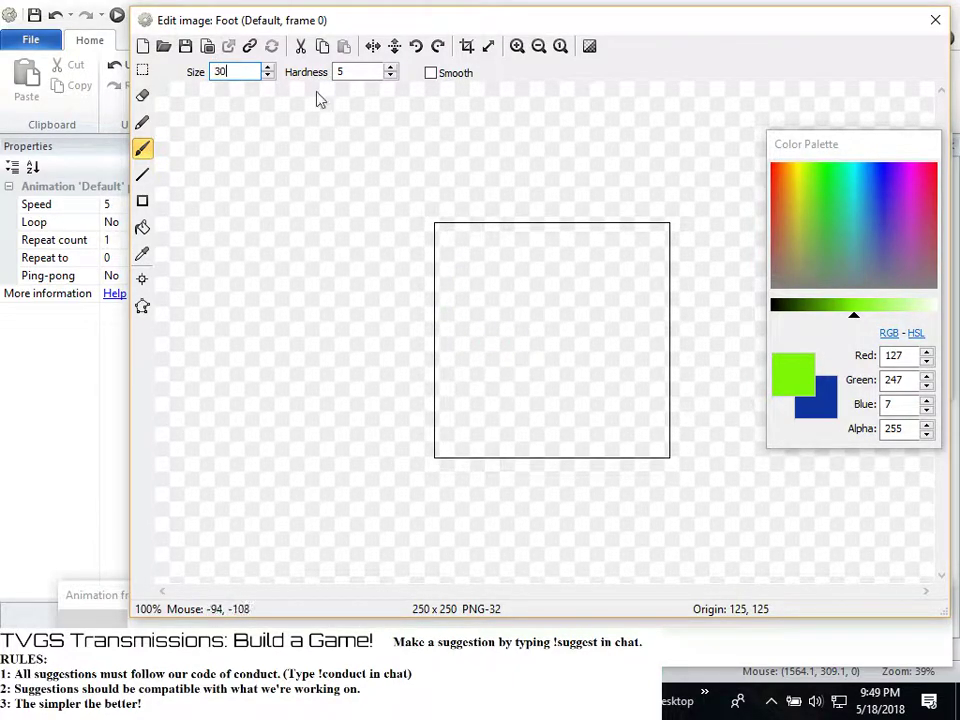
left_click_drag(252, 68, 199, 75)
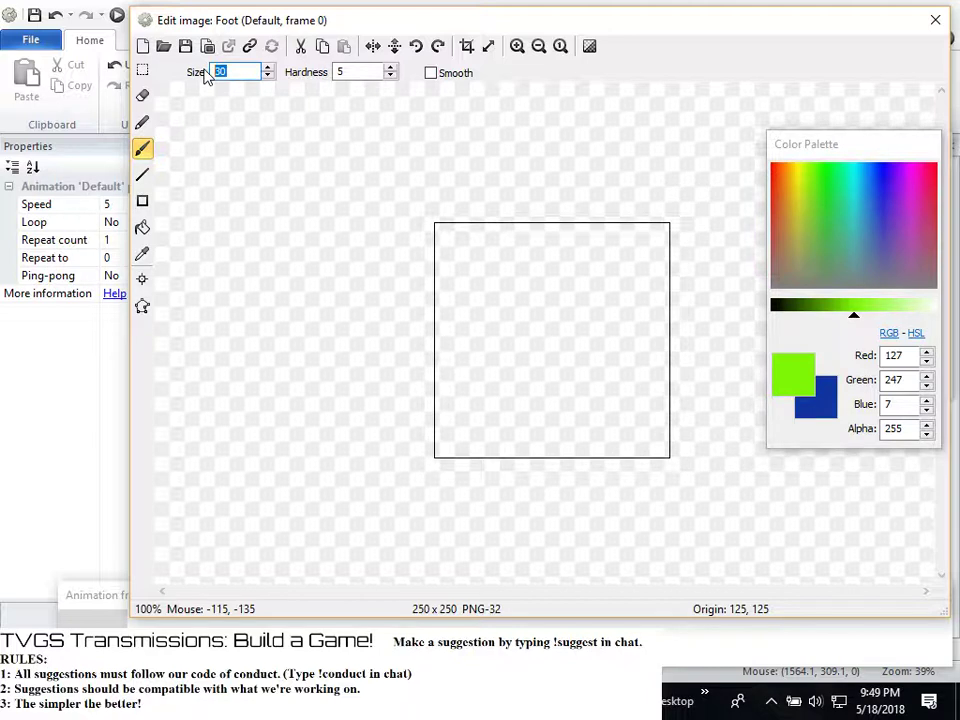
type("606")
key("BackSpace")
key("BackSpace")
type("6")
key("BackSpace")
key("BackSpace")
type("100")
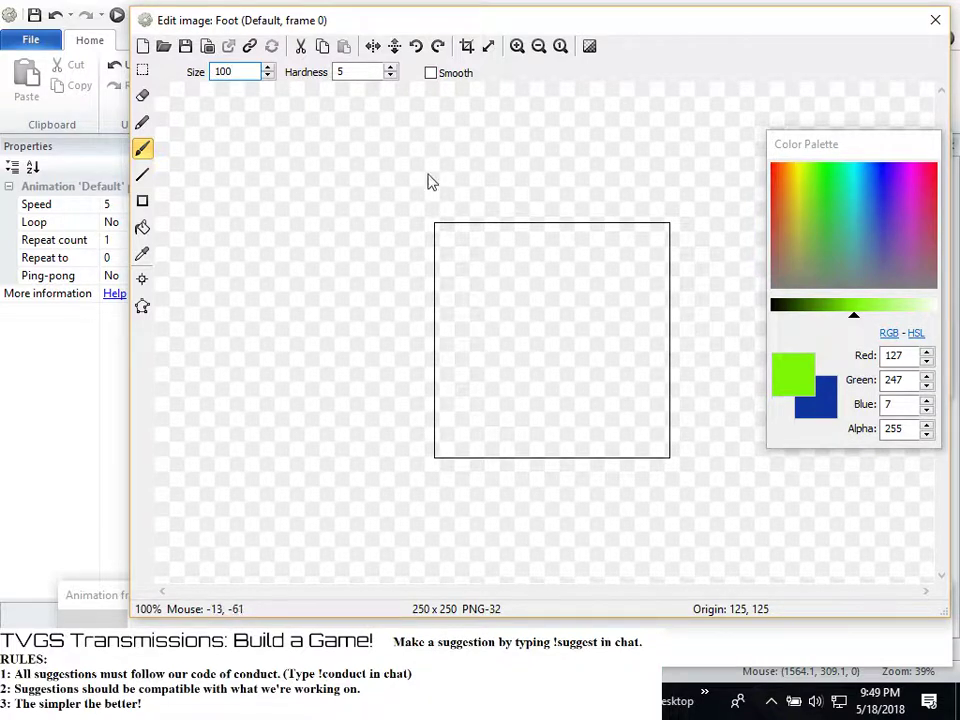
left_click(368, 70)
type("100")
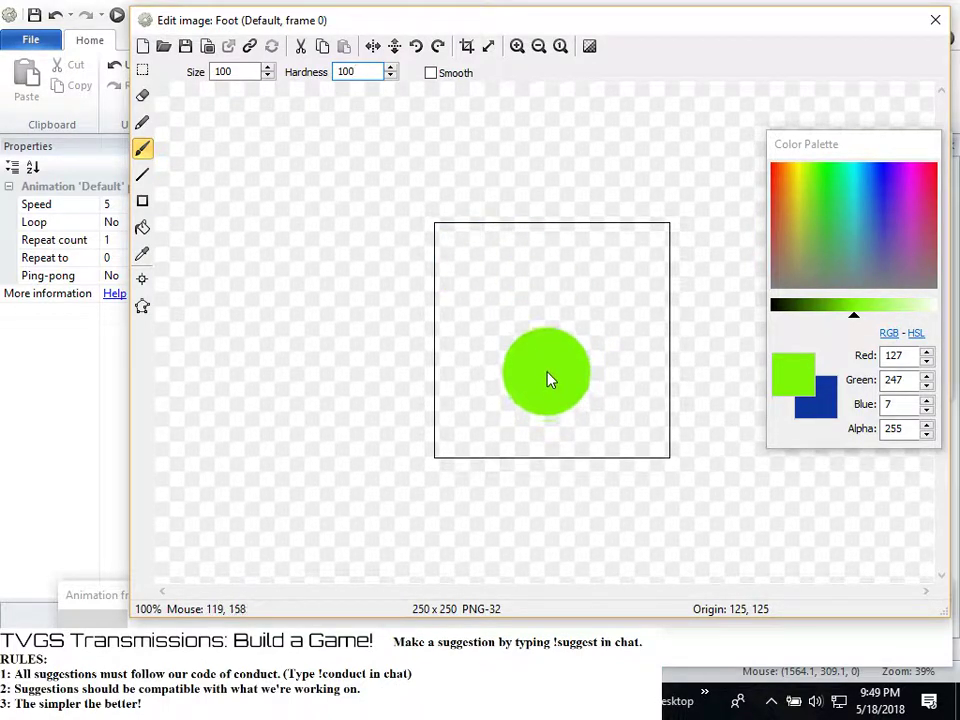
left_click_drag(537, 364, 566, 372)
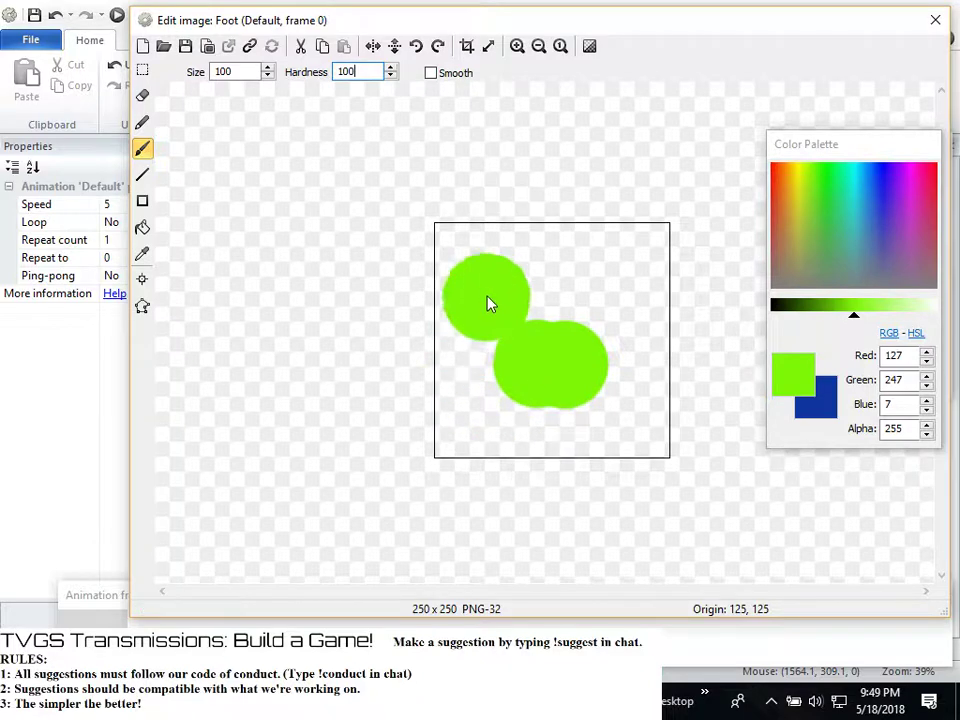
Paint three green toes in an arc above the paw pad with the brush size set to 70
double_click(212, 72)
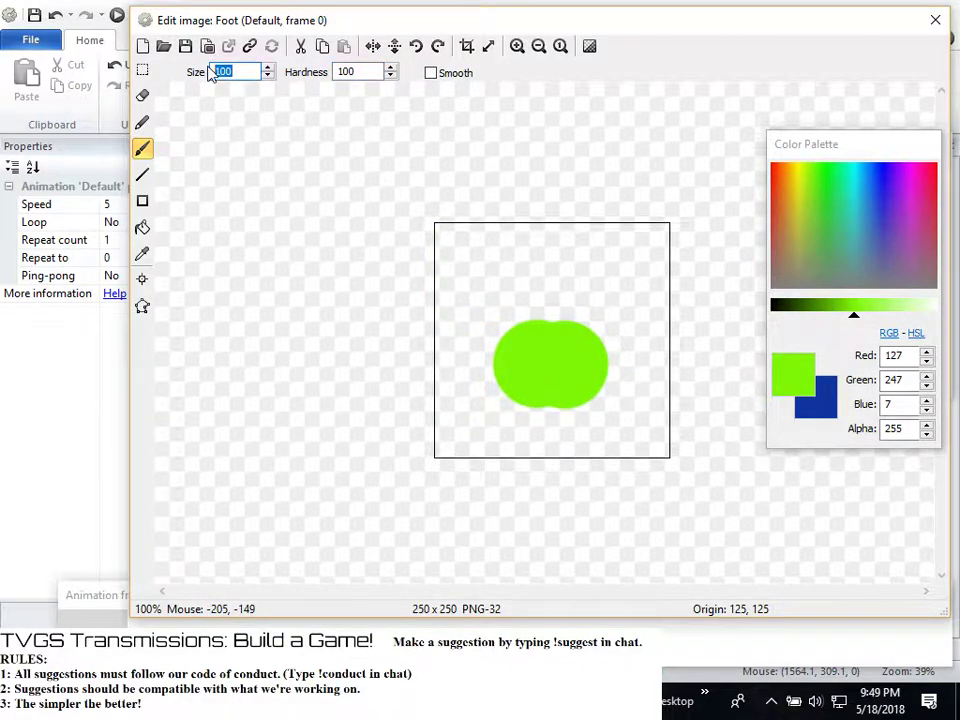
type("70")
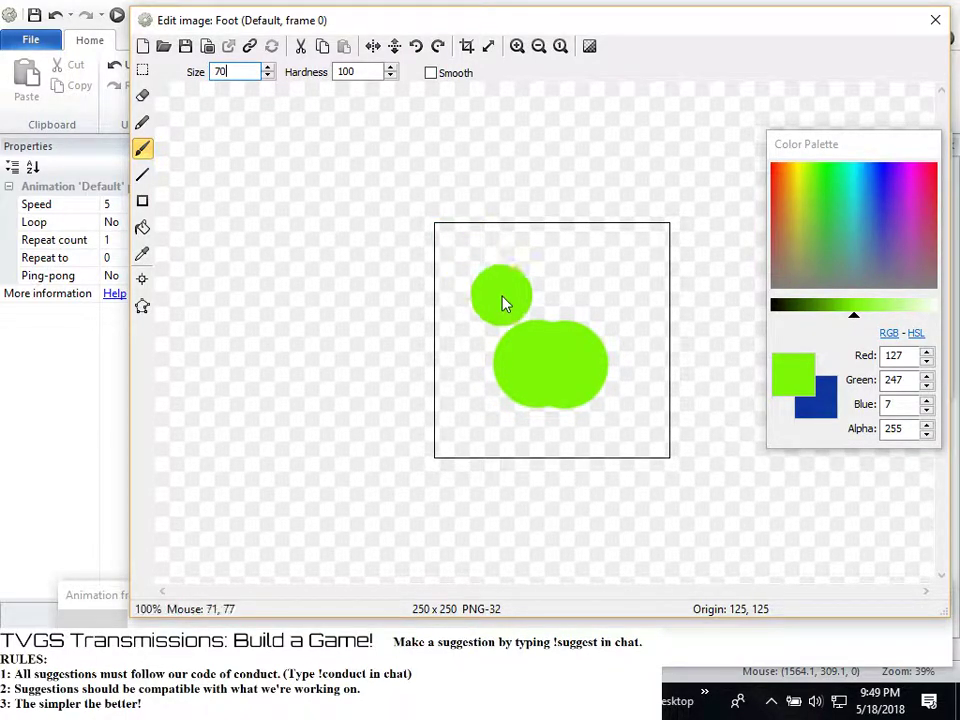
left_click(501, 294)
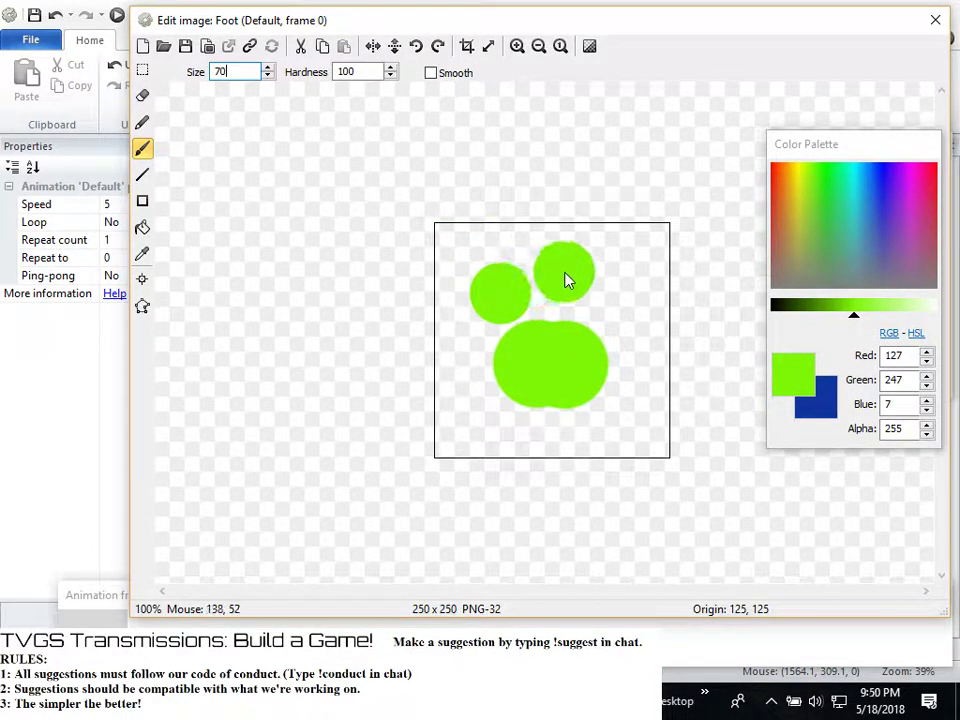
left_click(575, 272)
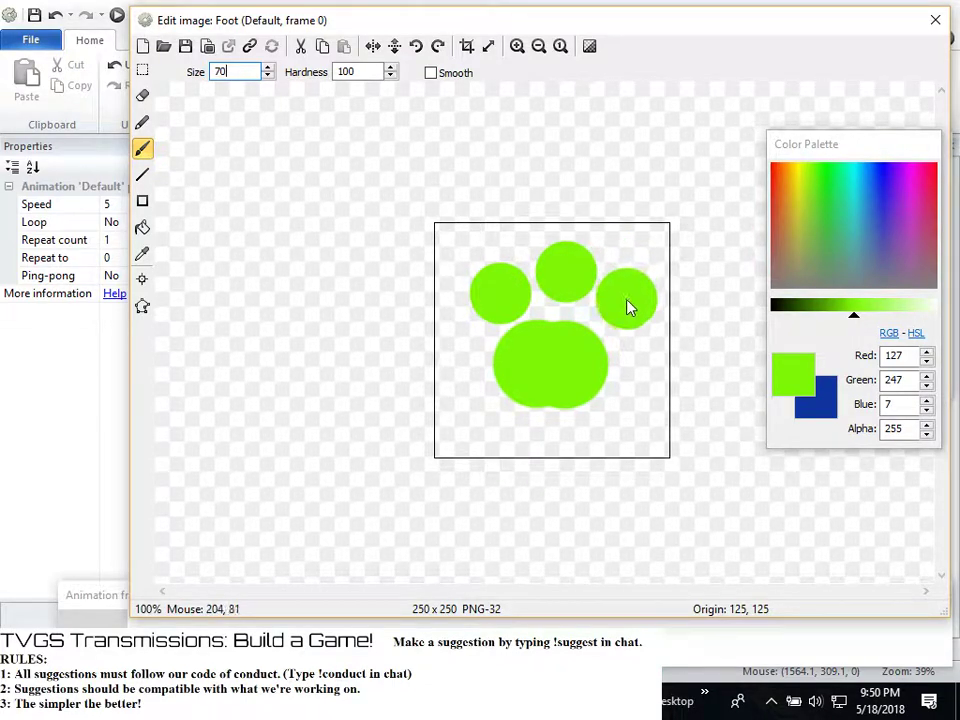
left_click(625, 310)
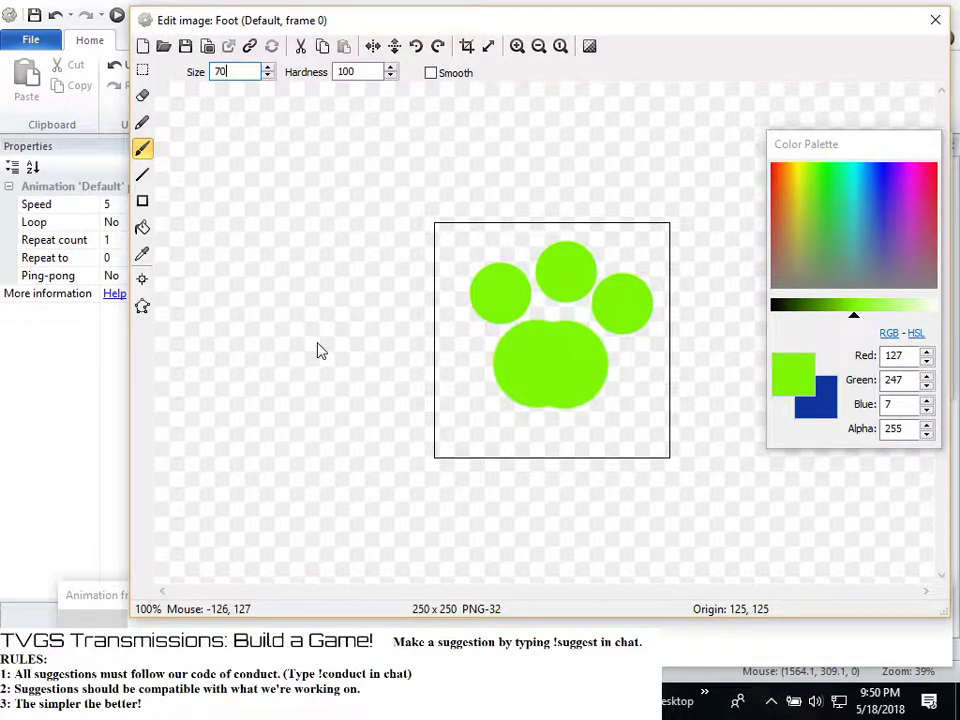
Crop the Foot image to the paw print and erase a round notch from the pad's lower edge
left_click(488, 45)
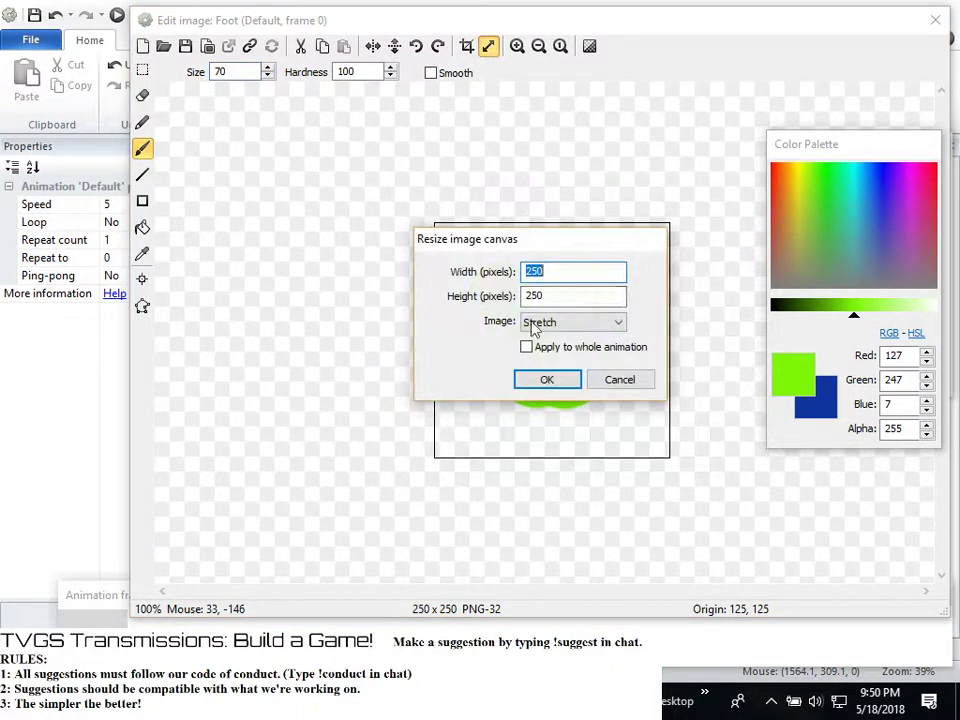
left_click(619, 379)
left_click(466, 45)
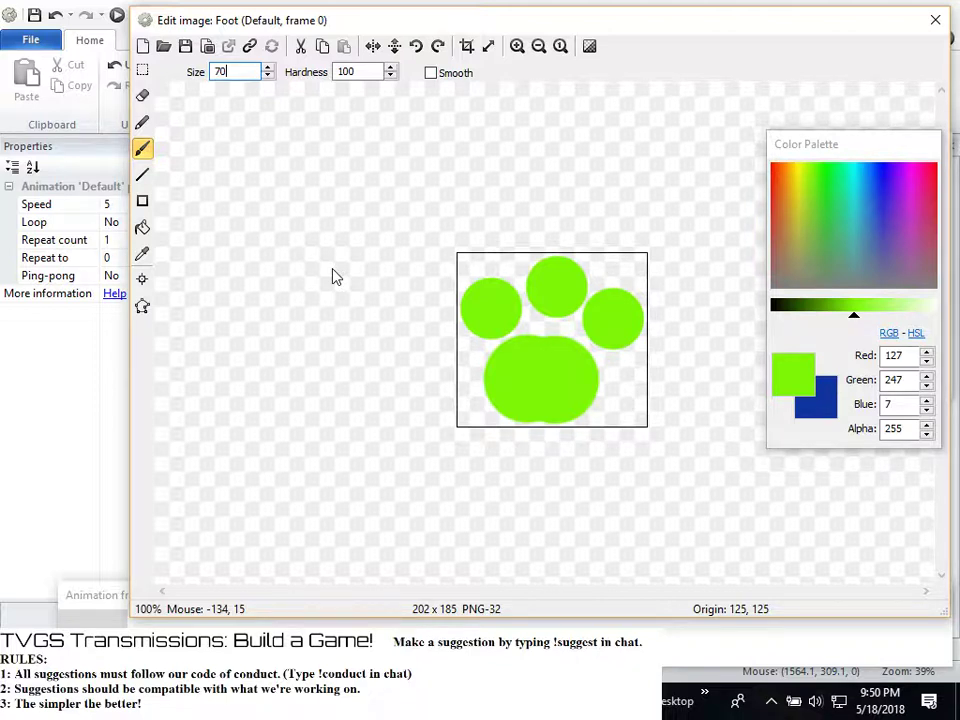
left_click(142, 95)
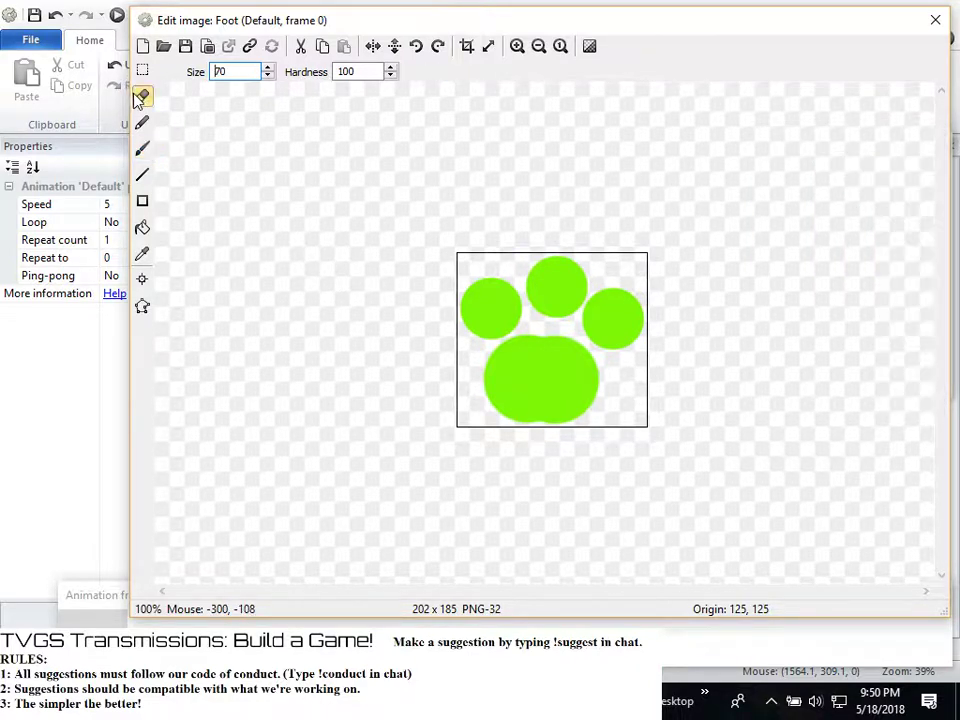
mouse_move(482, 404)
left_mouse_down()
mouse_move(508, 426)
mouse_move(540, 413)
left_mouse_up()
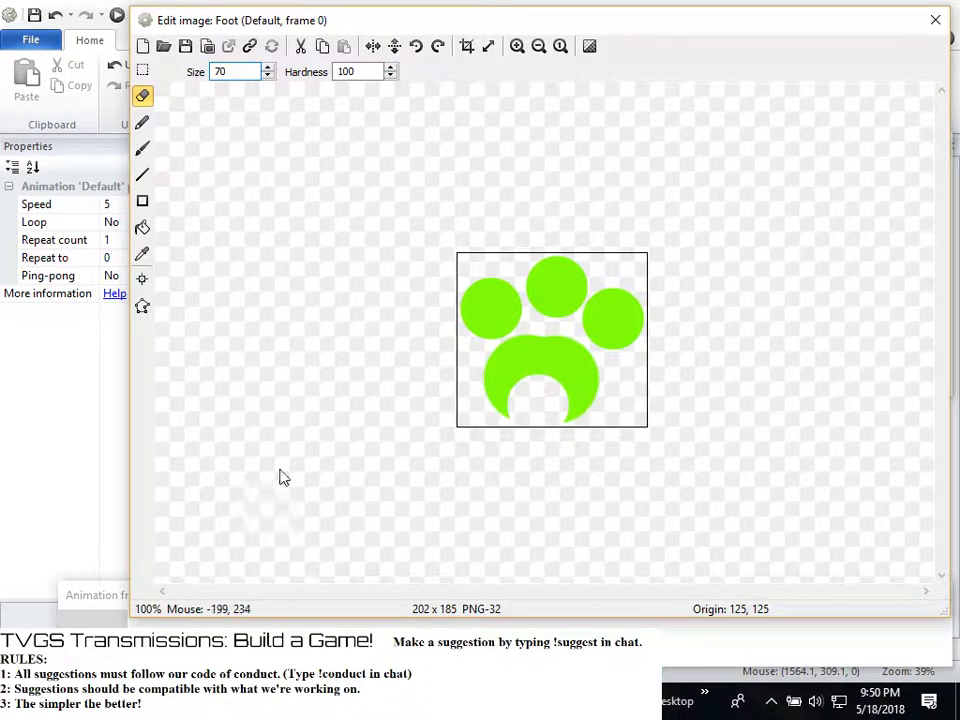
Undo the erasing, the crop and the most recently painted toes of the paw print
key("ctrl+z")
key("ctrl+z")
key("ctrl+z")
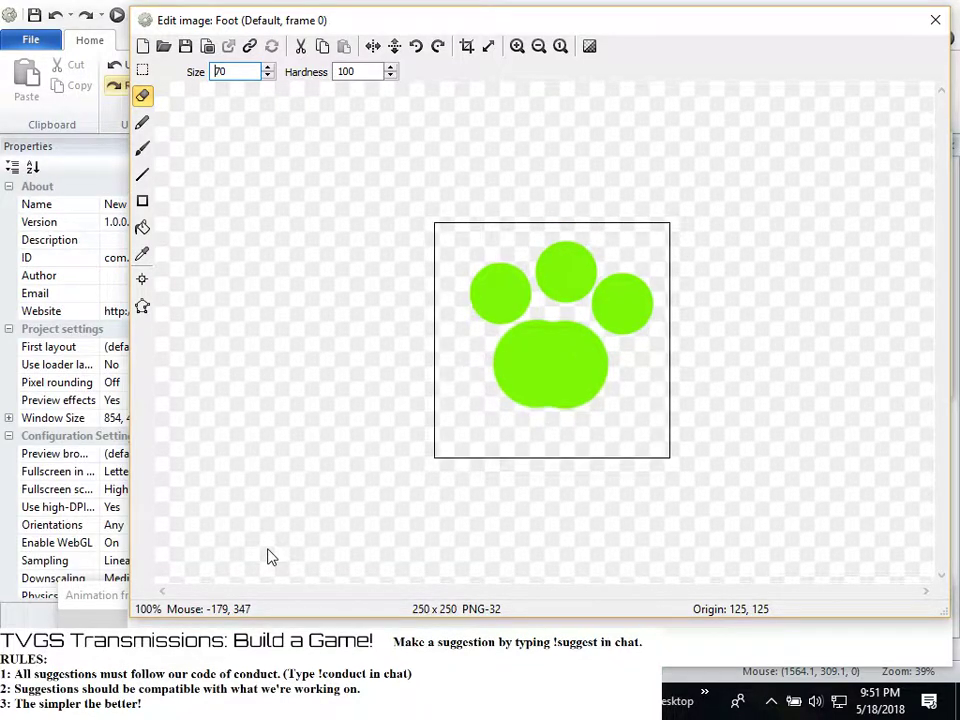
key("ctrl+z")
key("ctrl+z")
key("ctrl+z")
key("ctrl+z")
key("ctrl+z")
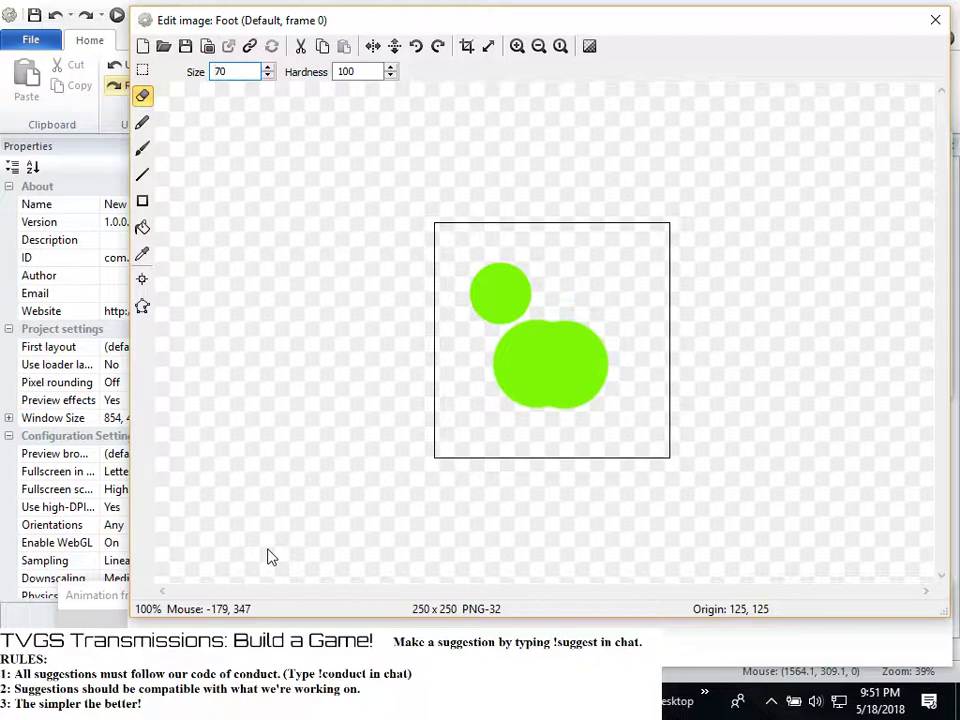
Load Blue-lobster2.png from the Desktop as the Foot sprite's image
left_click(163, 46)
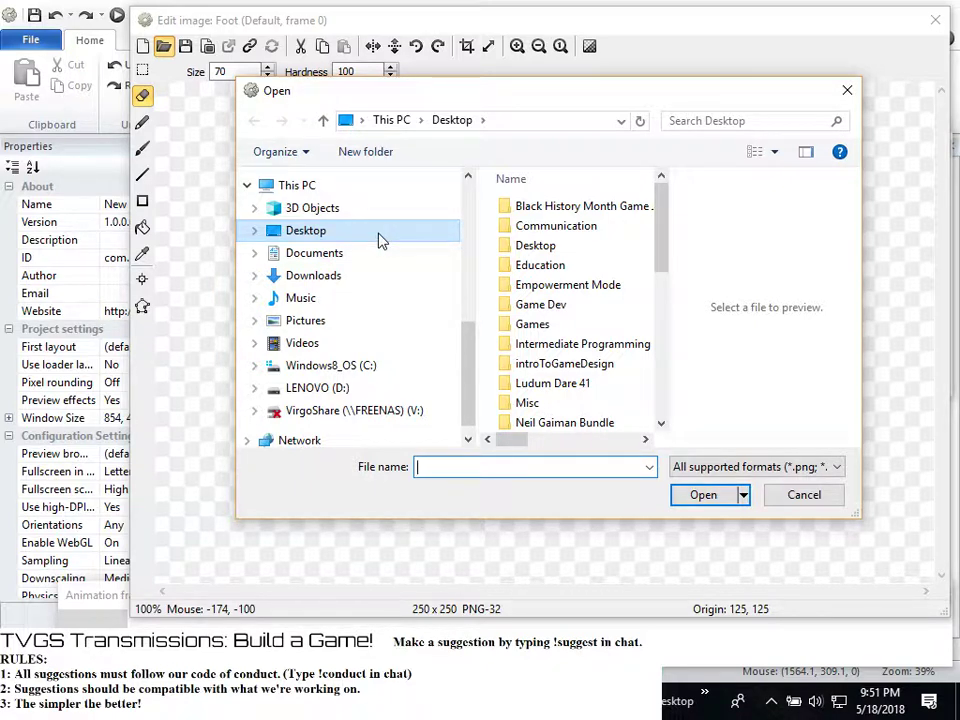
left_click(380, 240)
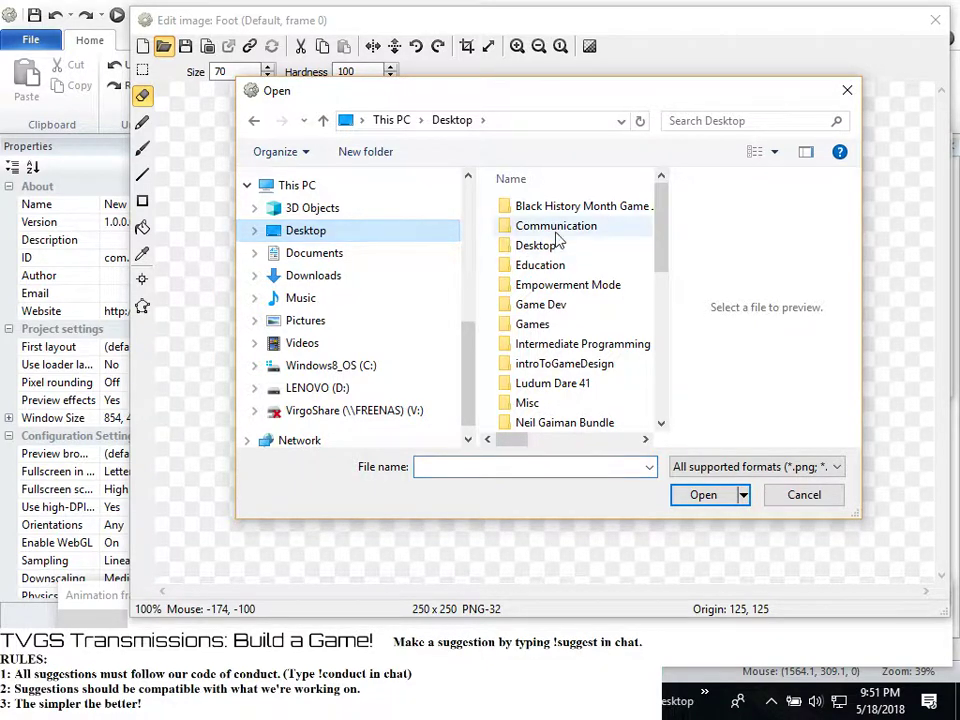
scroll(590, 260, "down", 6)
left_click(562, 342)
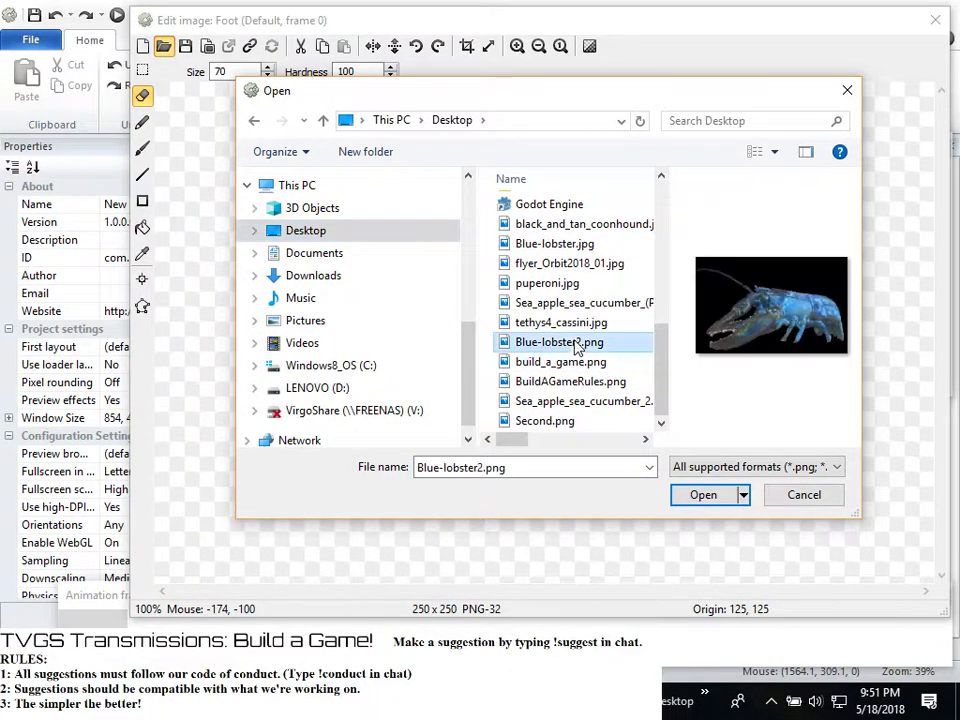
left_click(729, 494)
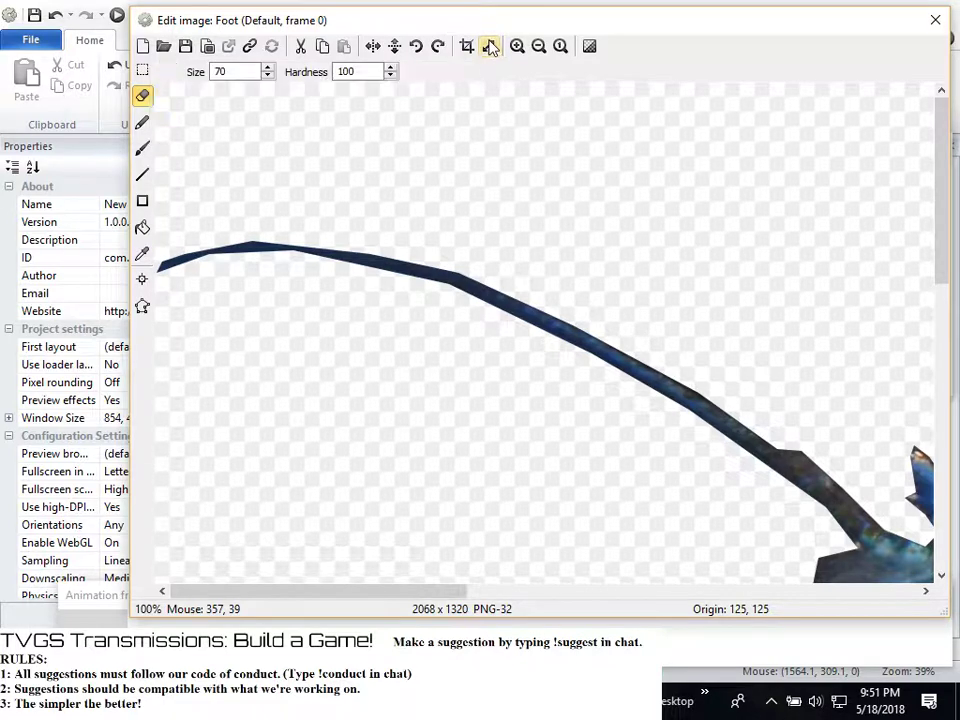
left_click(490, 47)
left_click_drag(621, 270, 497, 288)
left_click(615, 270)
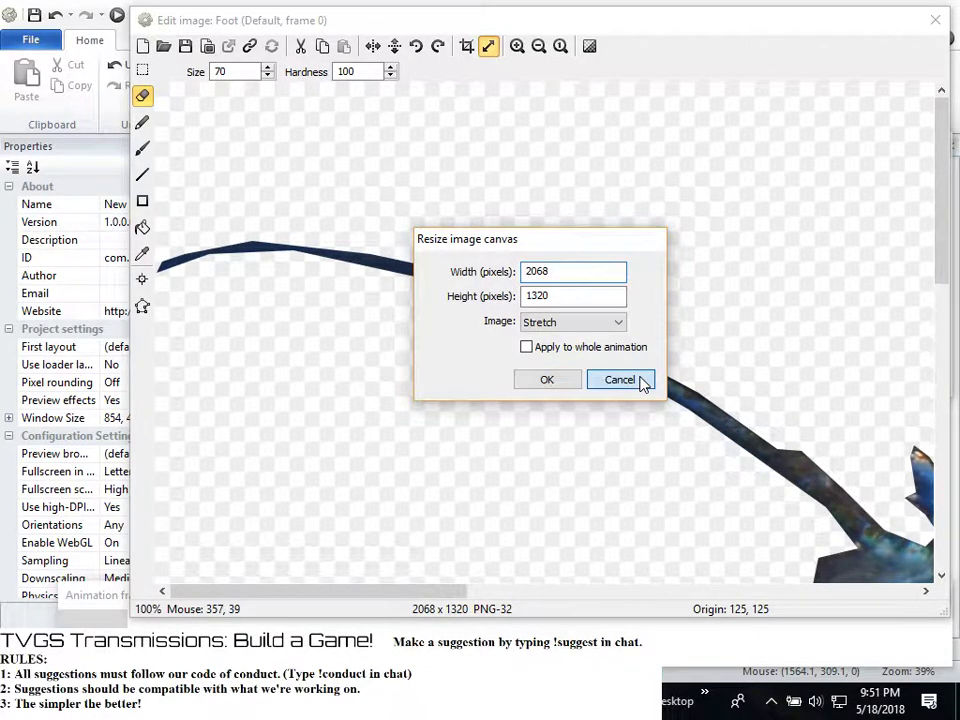
left_click(643, 382)
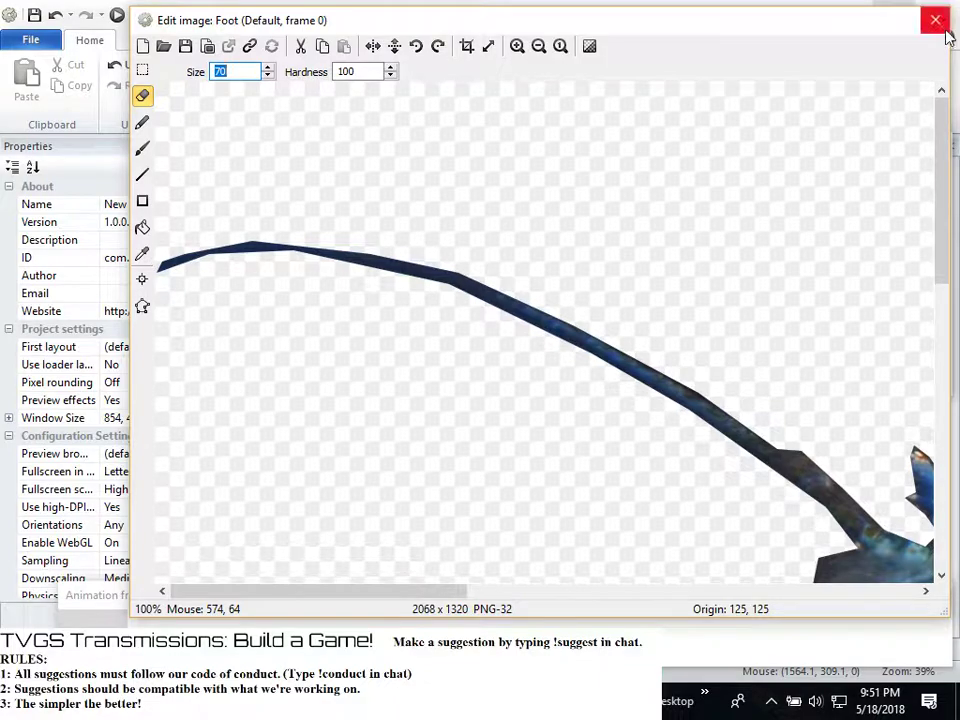
key("Escape")
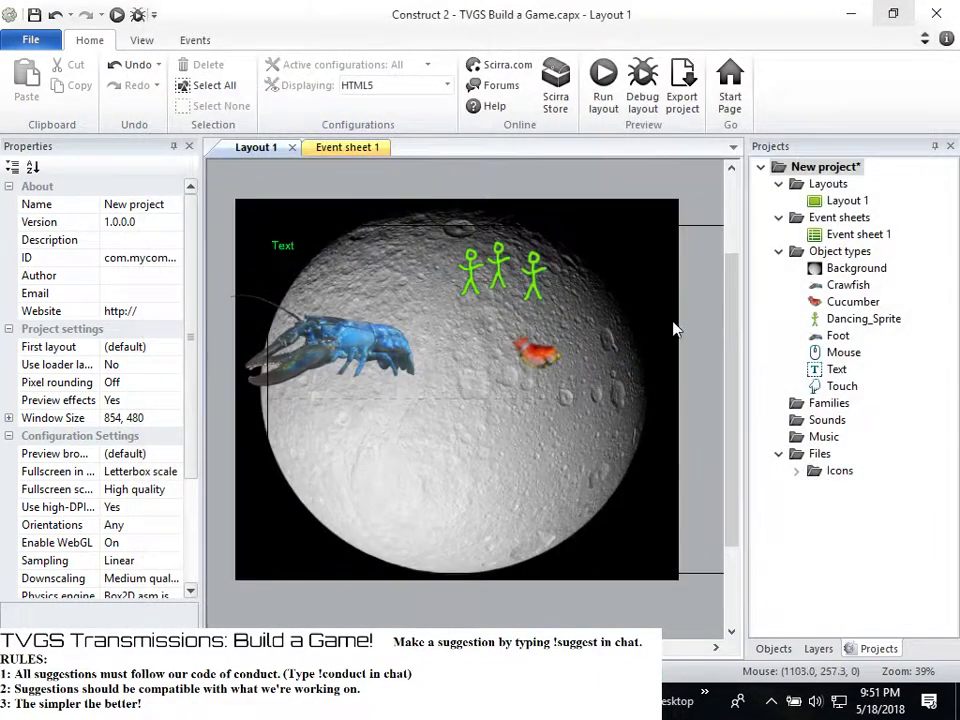
double_click(838, 336)
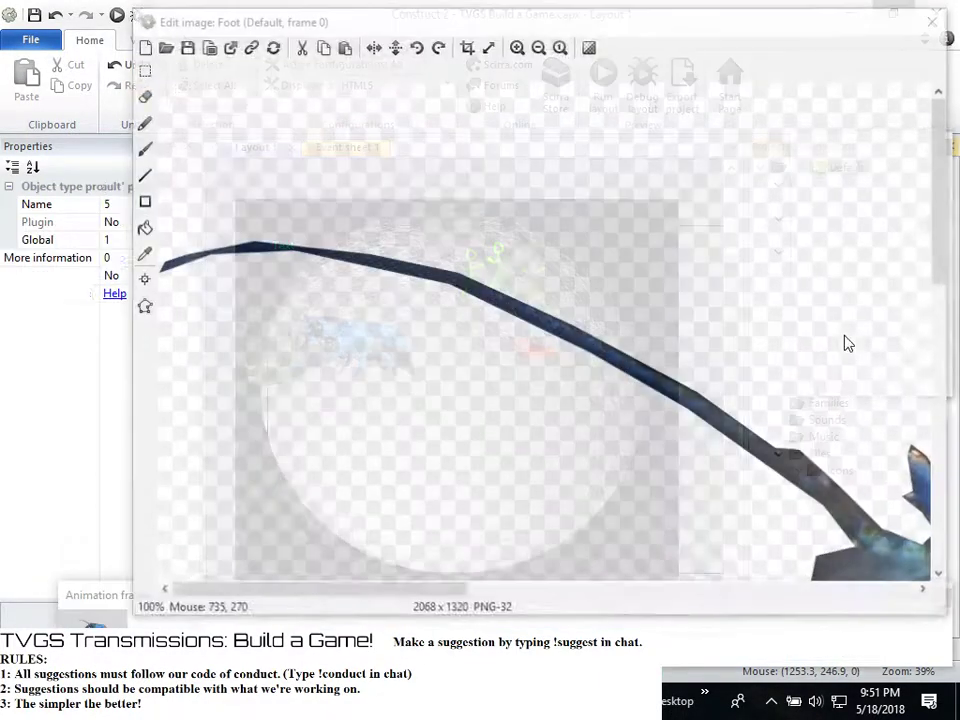
key("Escape")
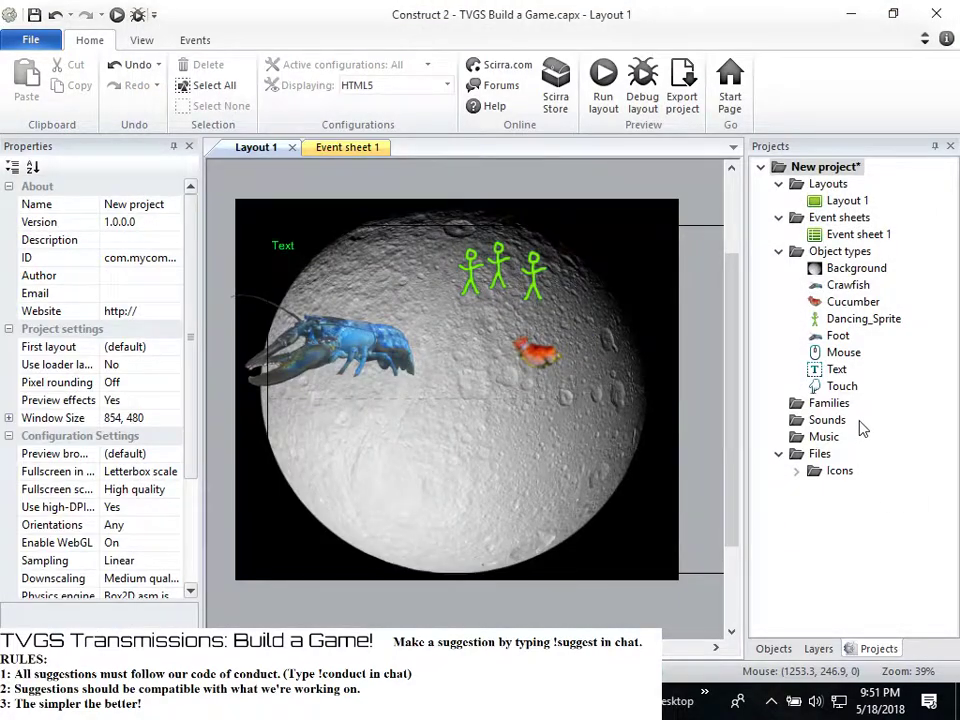
Resize the Crawfish sprite's image canvas to 1009 x 552 pixels with the image stretched
double_click(860, 286)
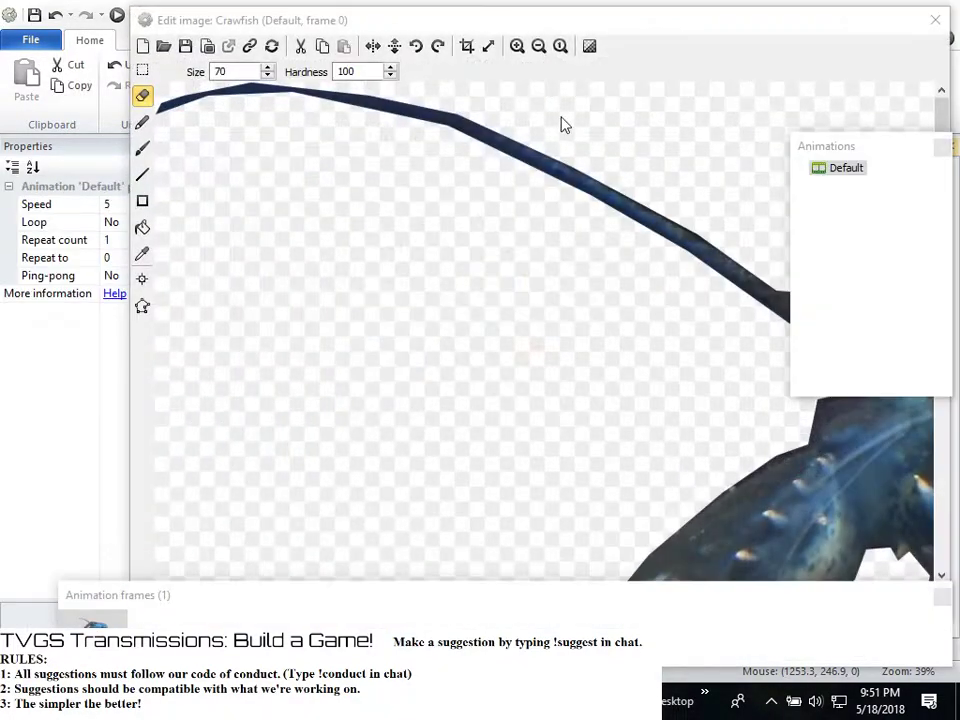
left_click(488, 48)
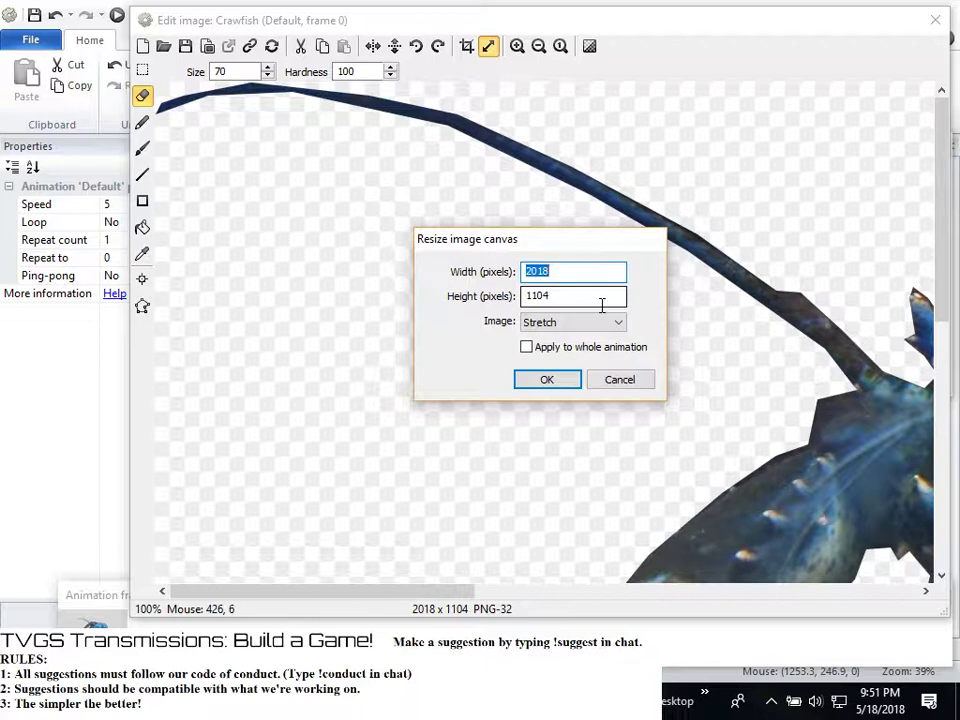
type("1")
left_click(574, 298)
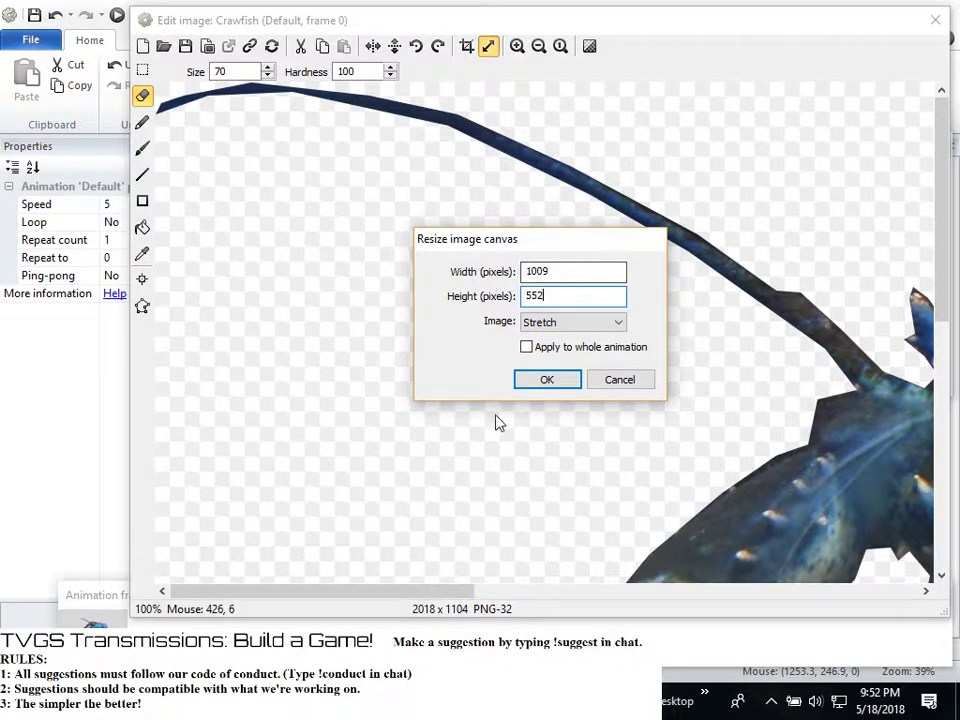
left_click(544, 381)
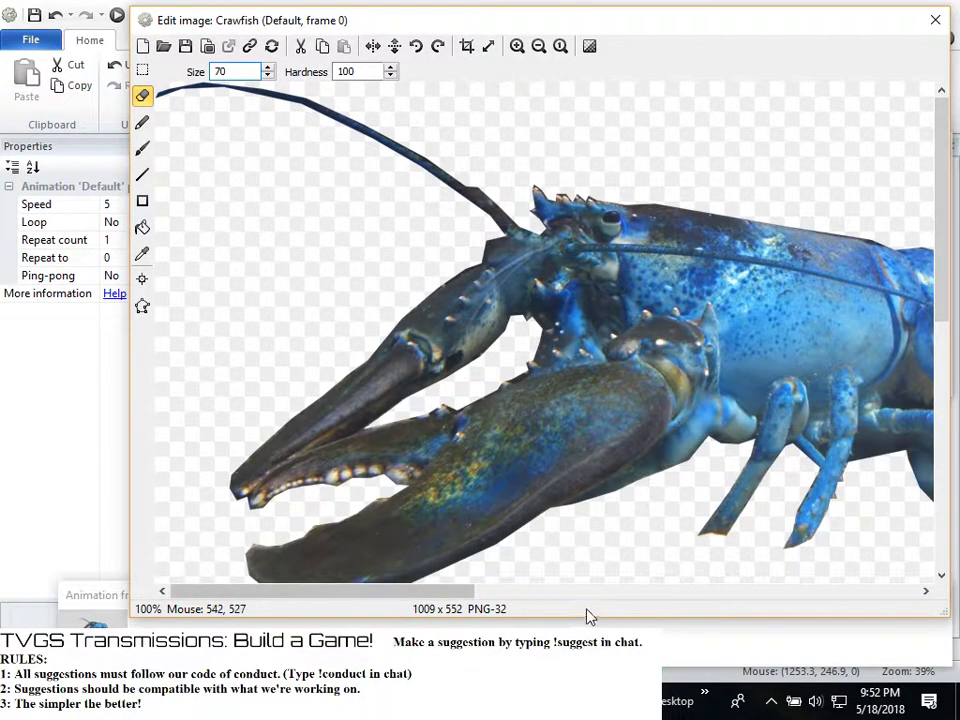
mouse_move(447, 591)
left_mouse_down()
mouse_move(532, 591)
mouse_move(452, 591)
left_mouse_up()
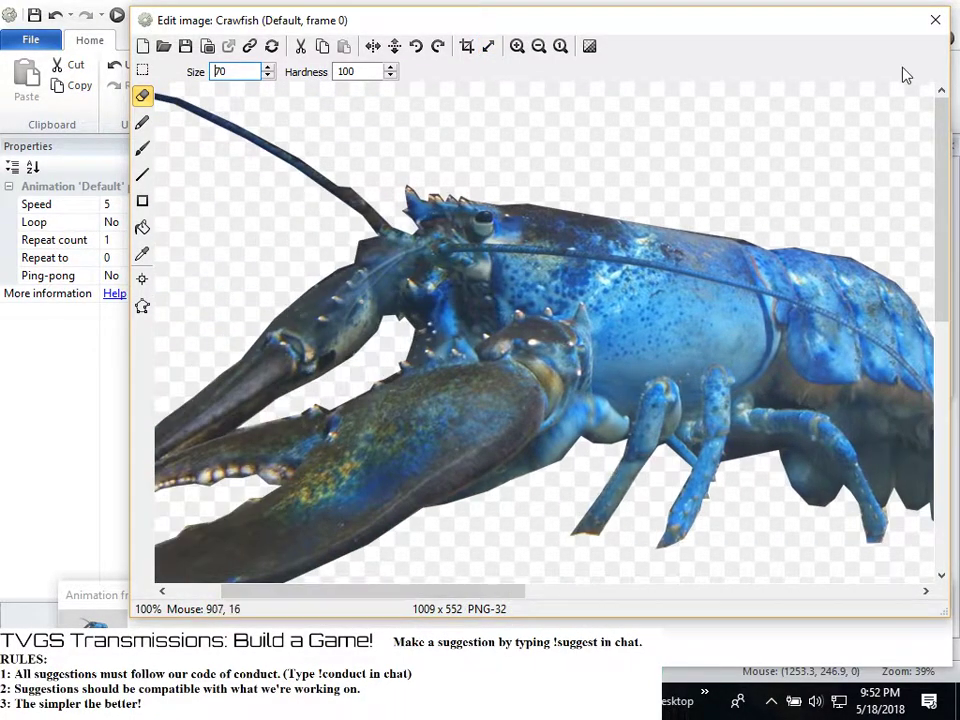
left_click(935, 19)
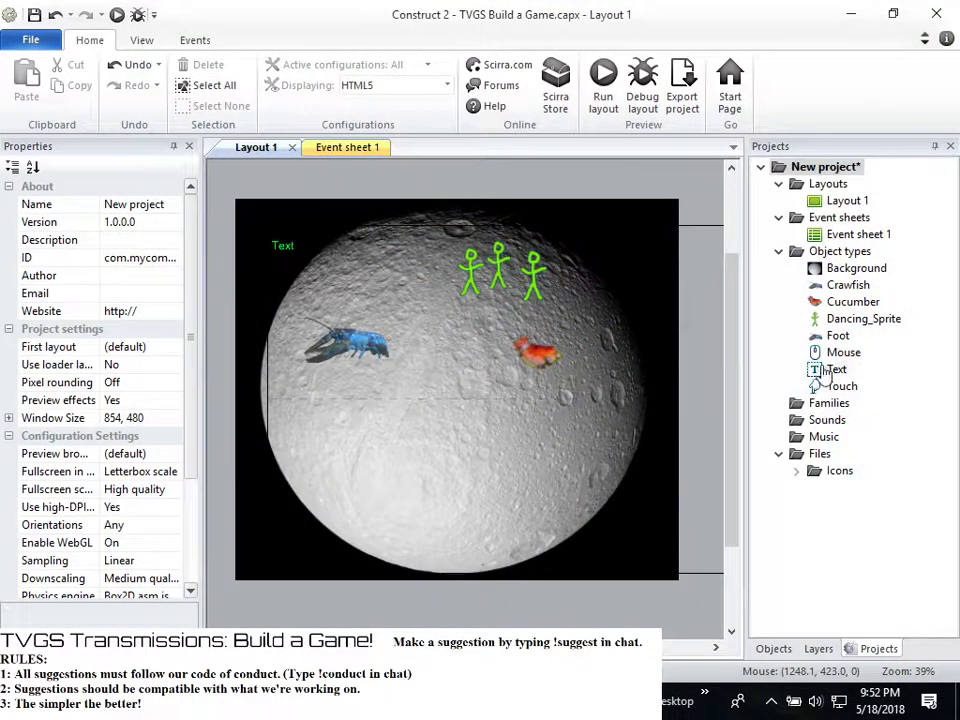
double_click(832, 337)
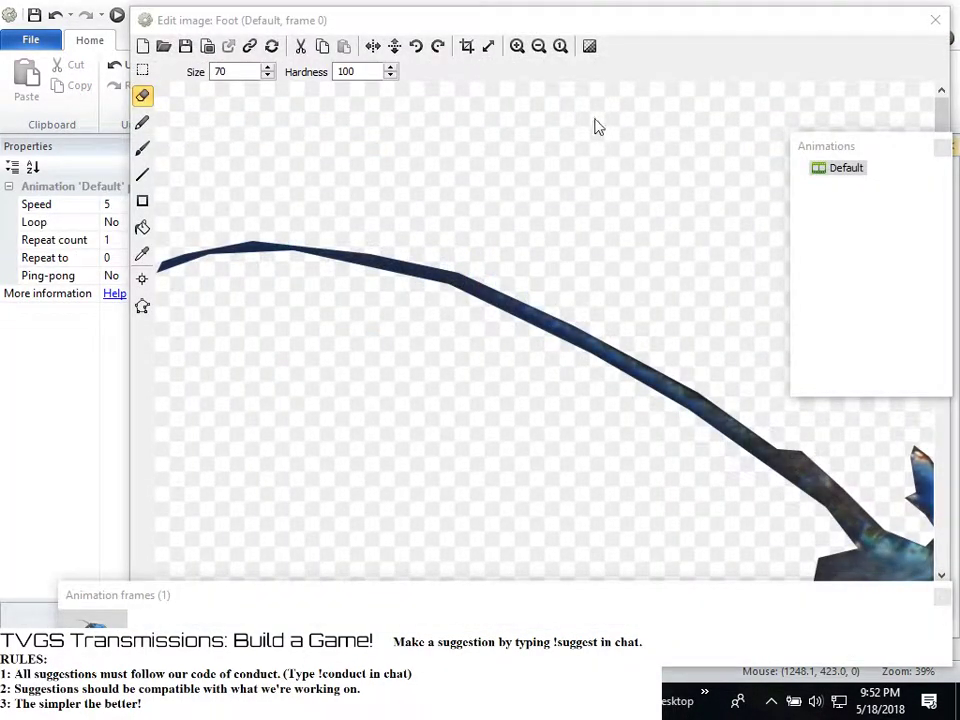
left_click(488, 46)
left_click(626, 385)
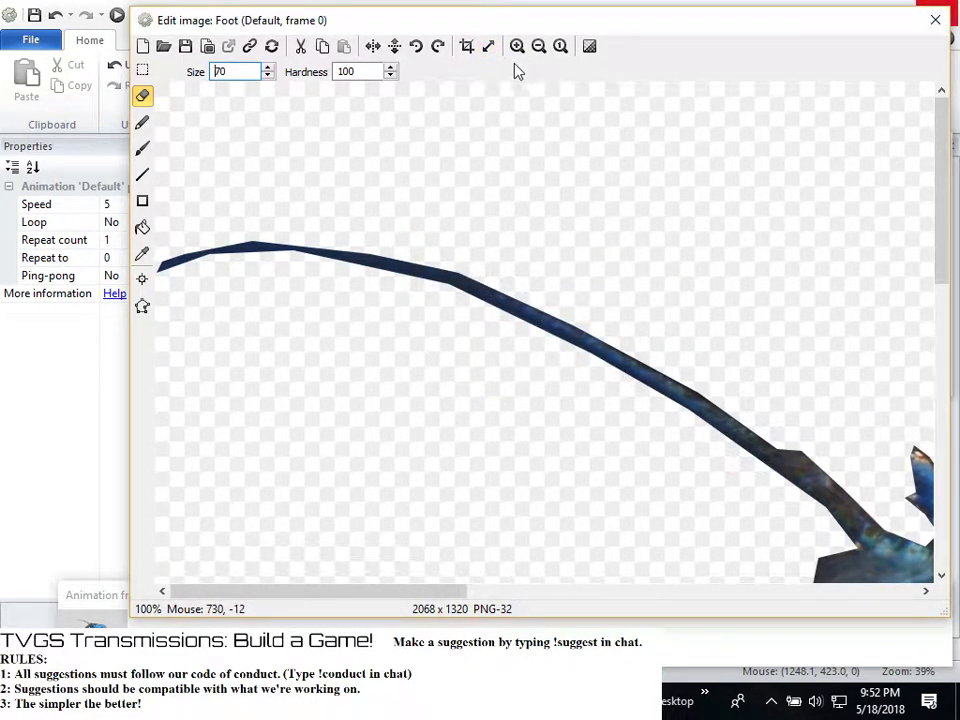
left_click(493, 53)
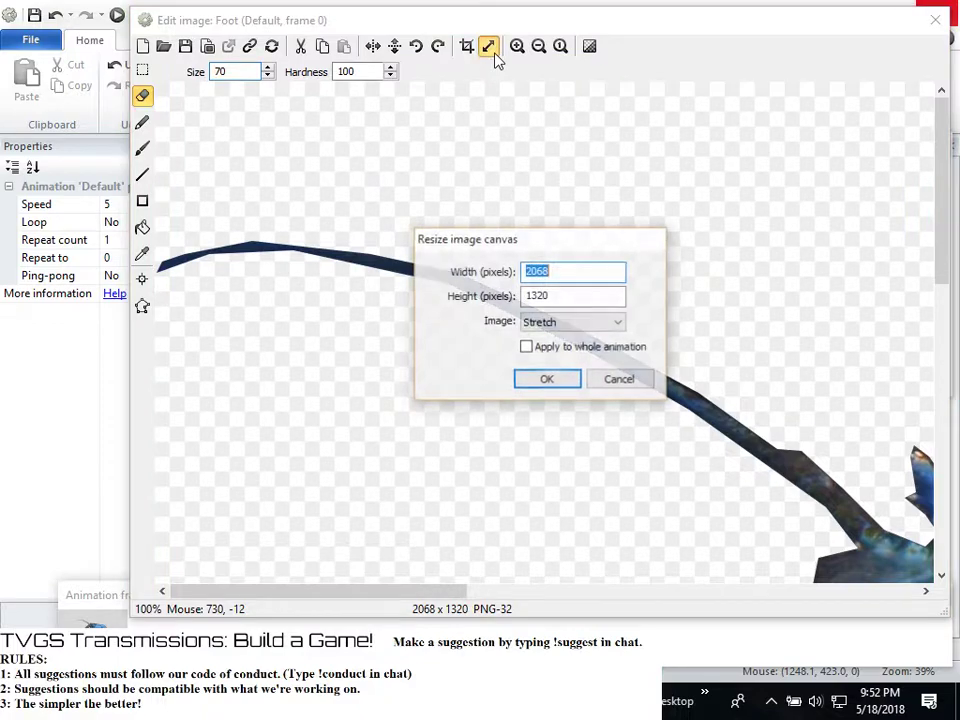
left_click(638, 380)
left_click(935, 19)
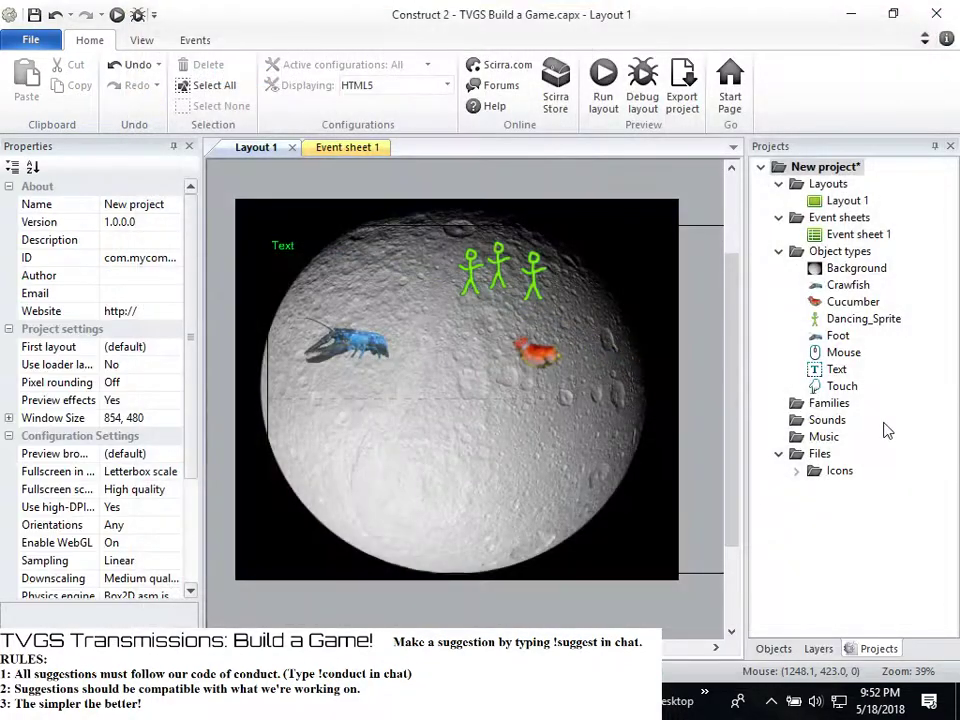
Delete the Foot object type from the project
left_click(852, 338)
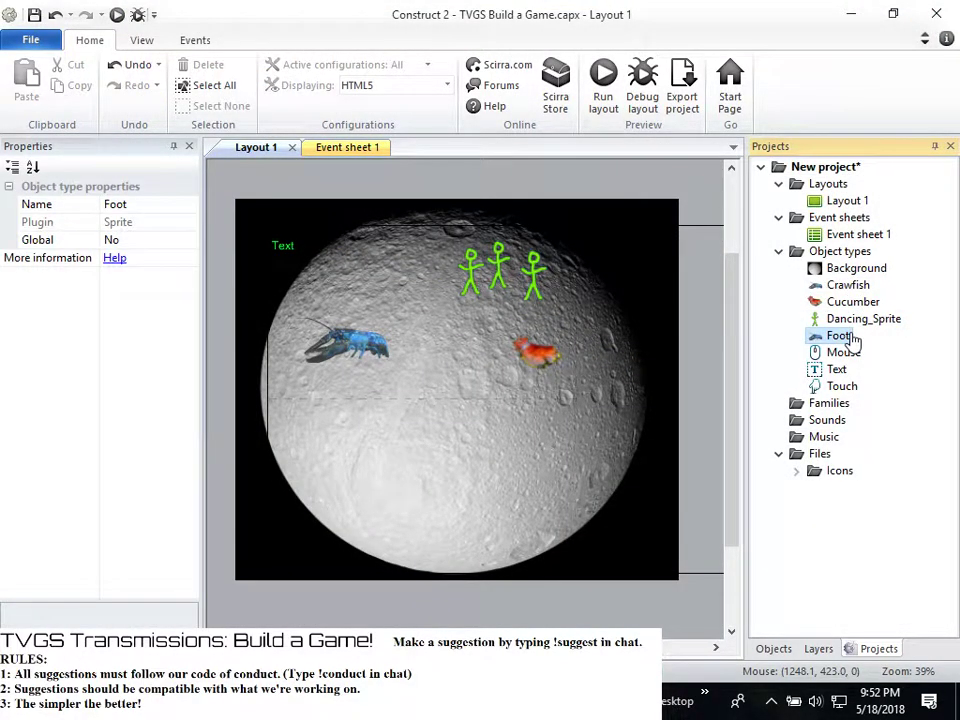
key("Delete")
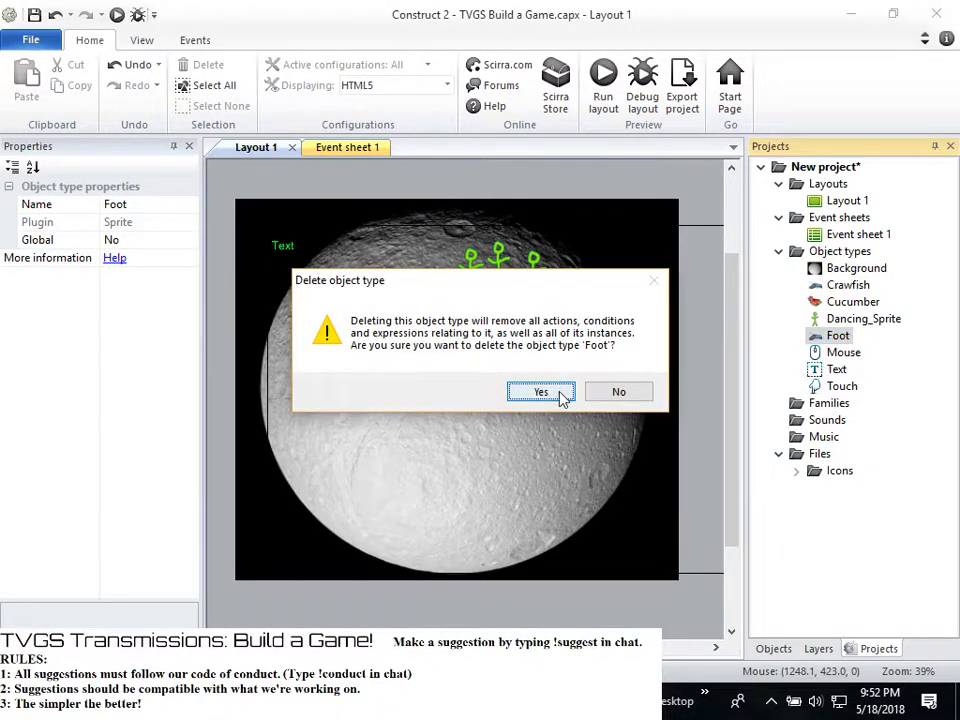
left_click(555, 393)
Clone the Crawfish object type and rename the copy Position
left_click(846, 285)
right_click(852, 287)
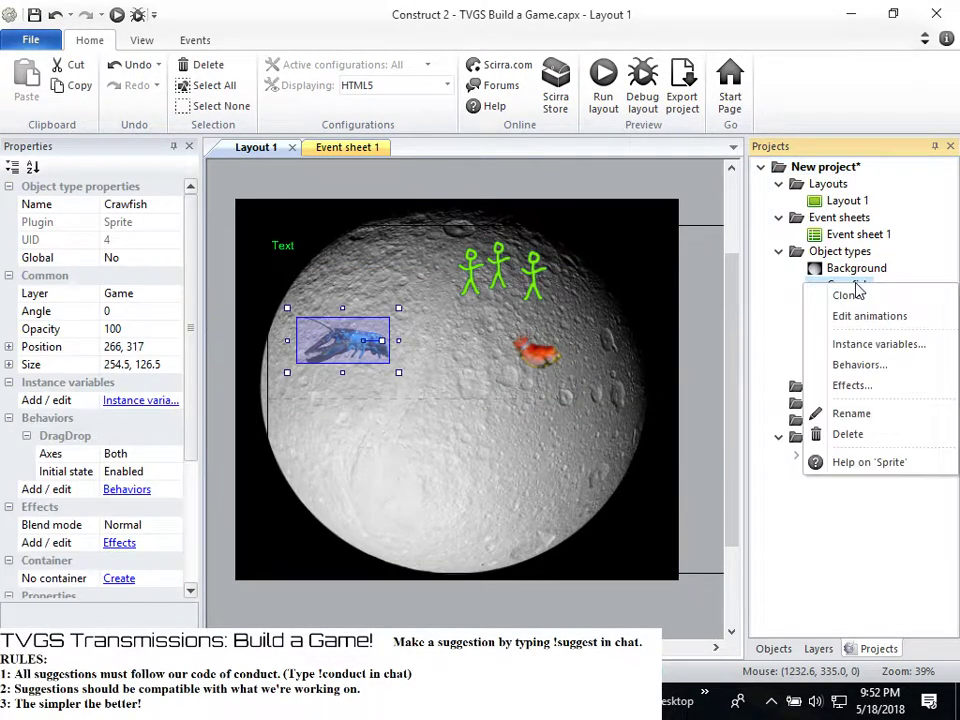
left_click(858, 295)
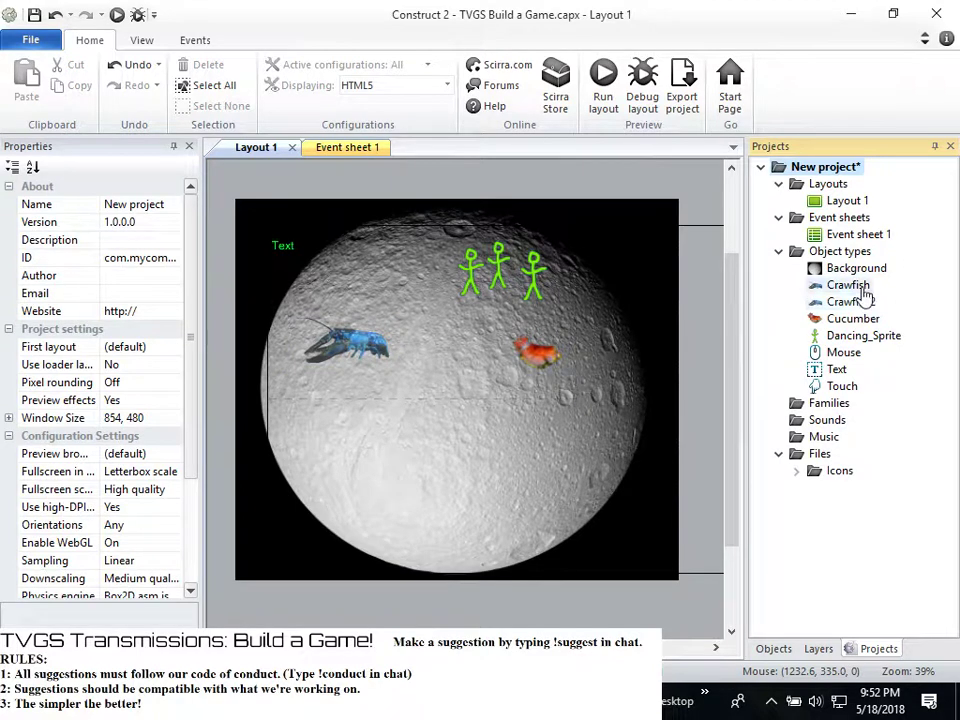
left_click(860, 302)
right_click(860, 302)
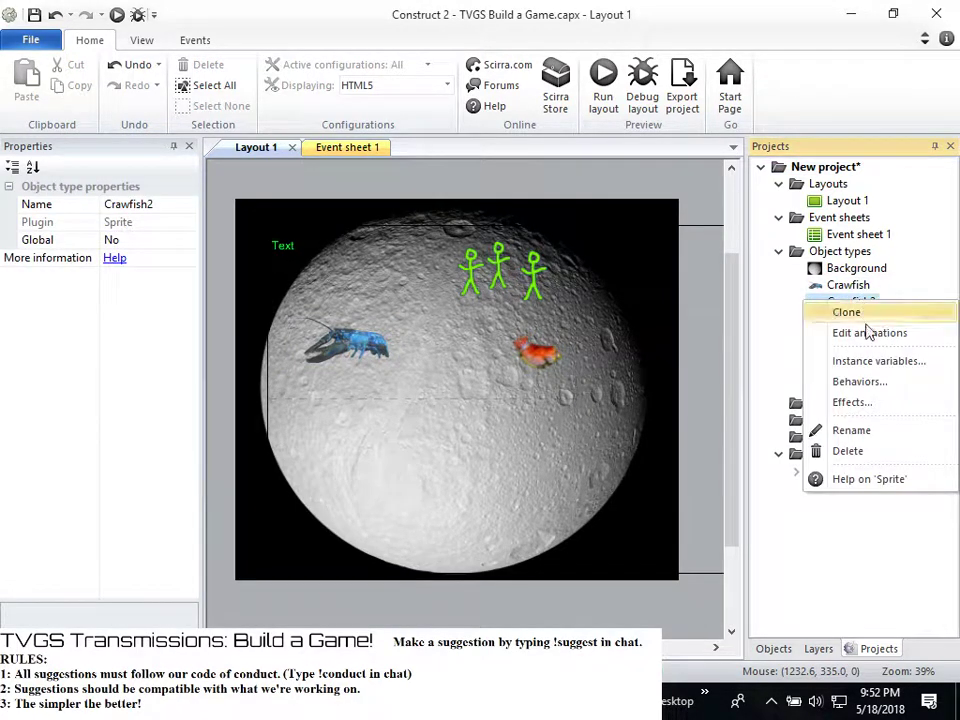
left_click(870, 431)
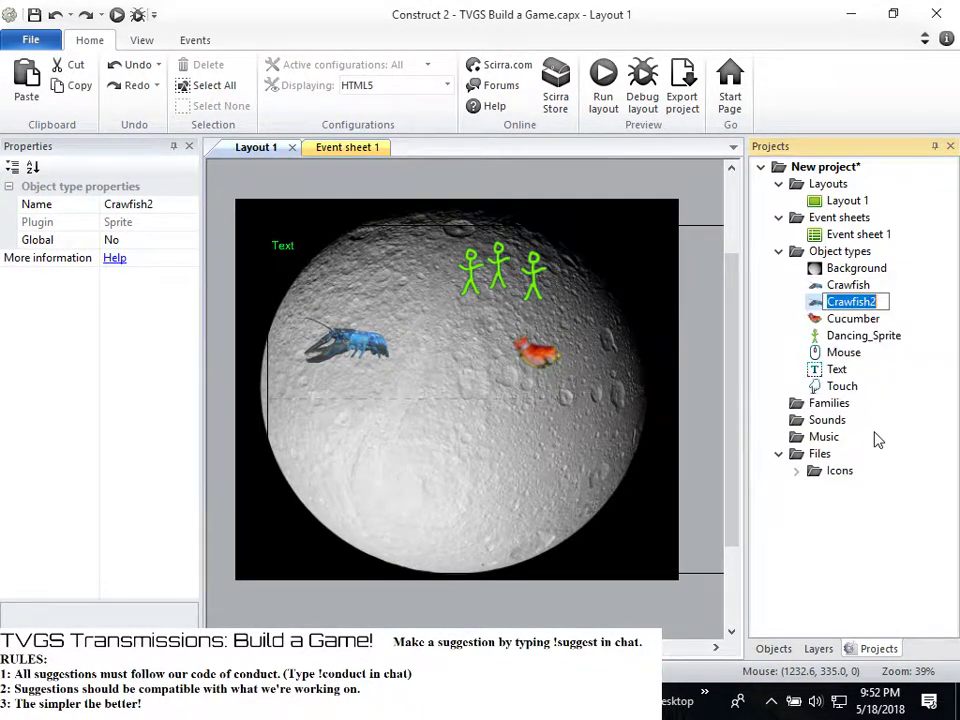
type("Position")
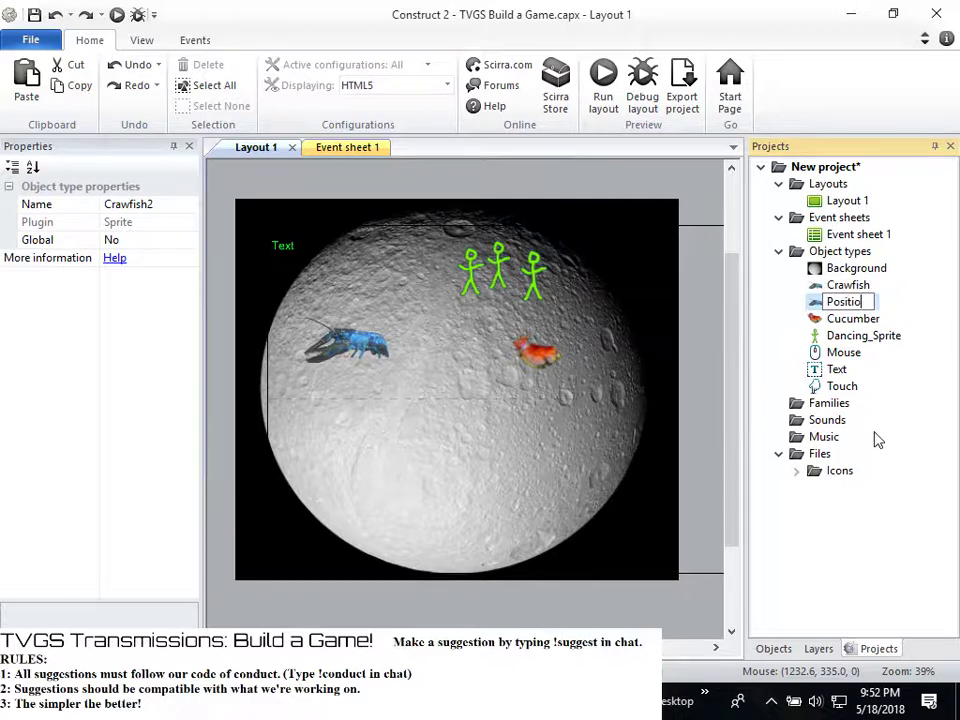
key("Return")
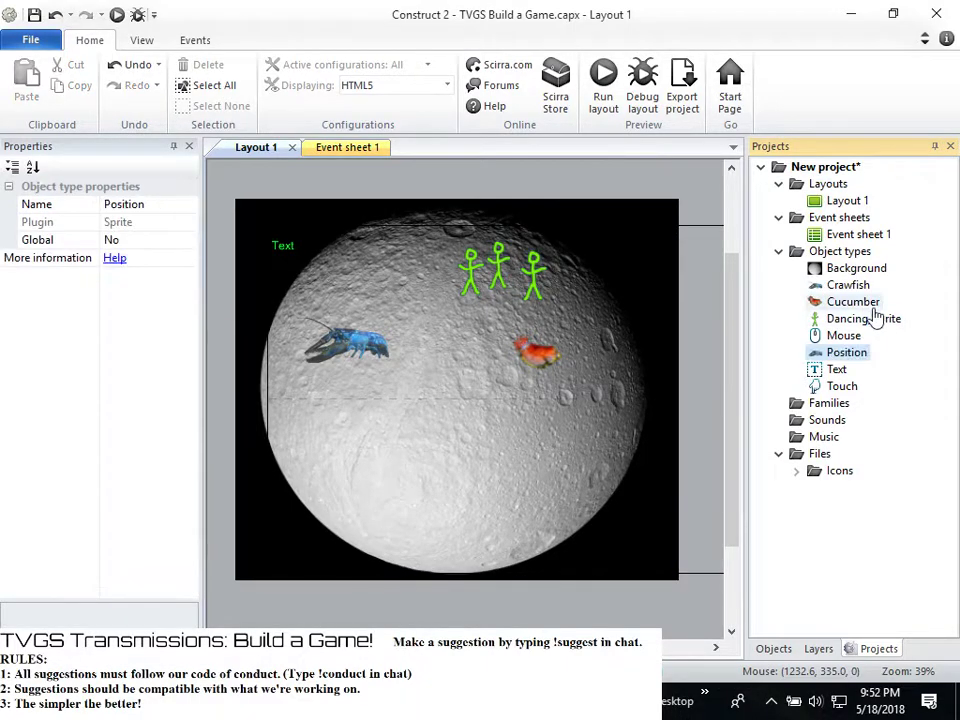
Open the Position sprite's image for editing and try a short eraser stroke on the antenna
double_click(856, 355)
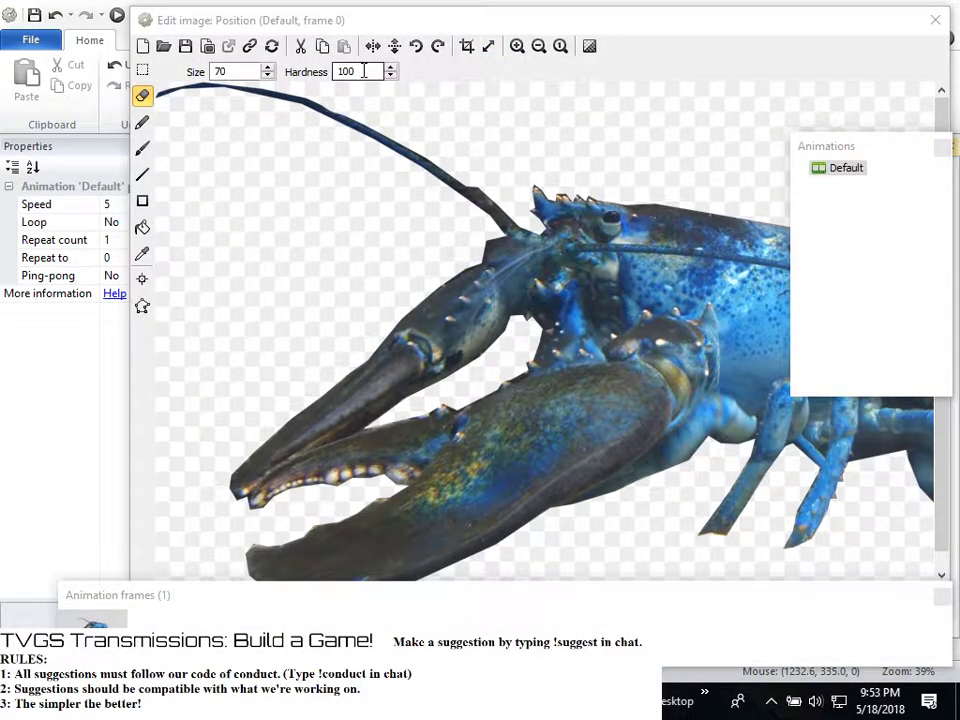
left_click_drag(332, 110, 356, 124)
key("ctrl+z")
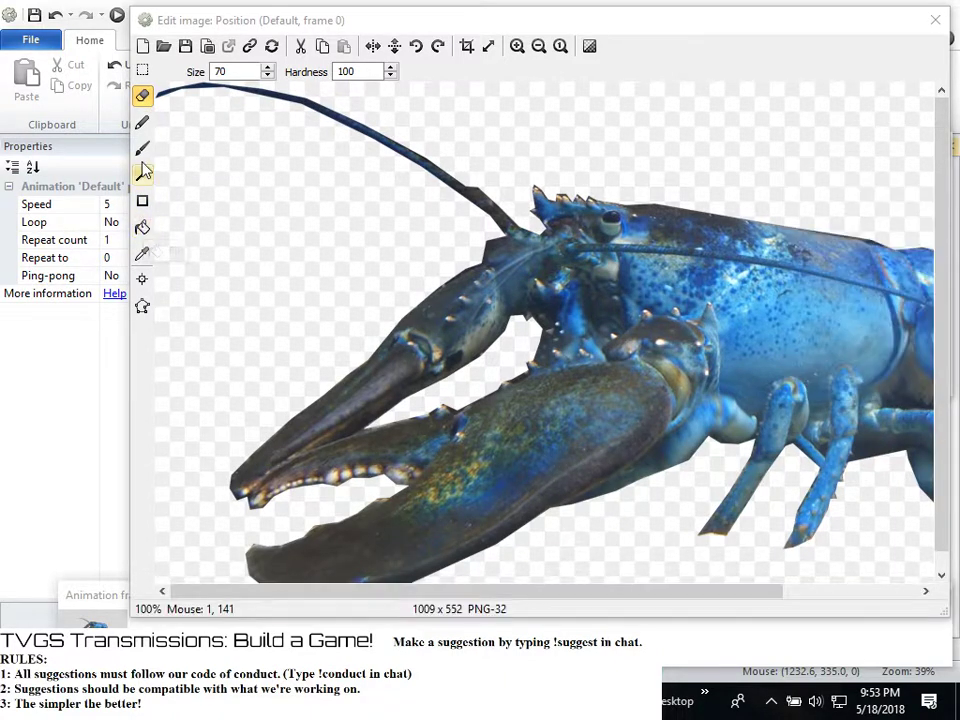
left_click(143, 95)
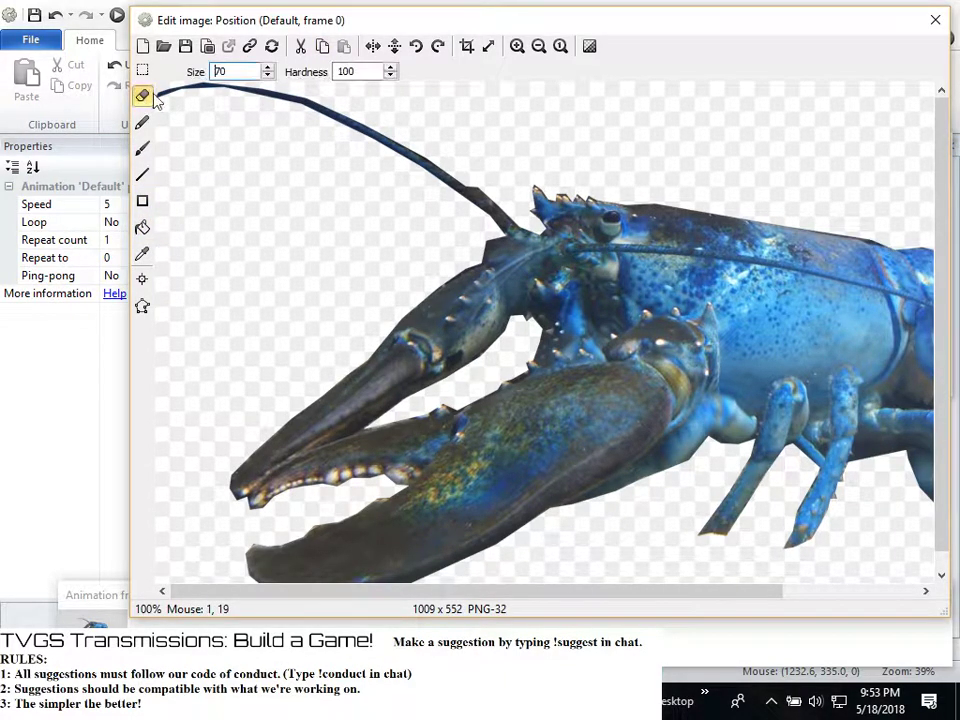
left_click(368, 72)
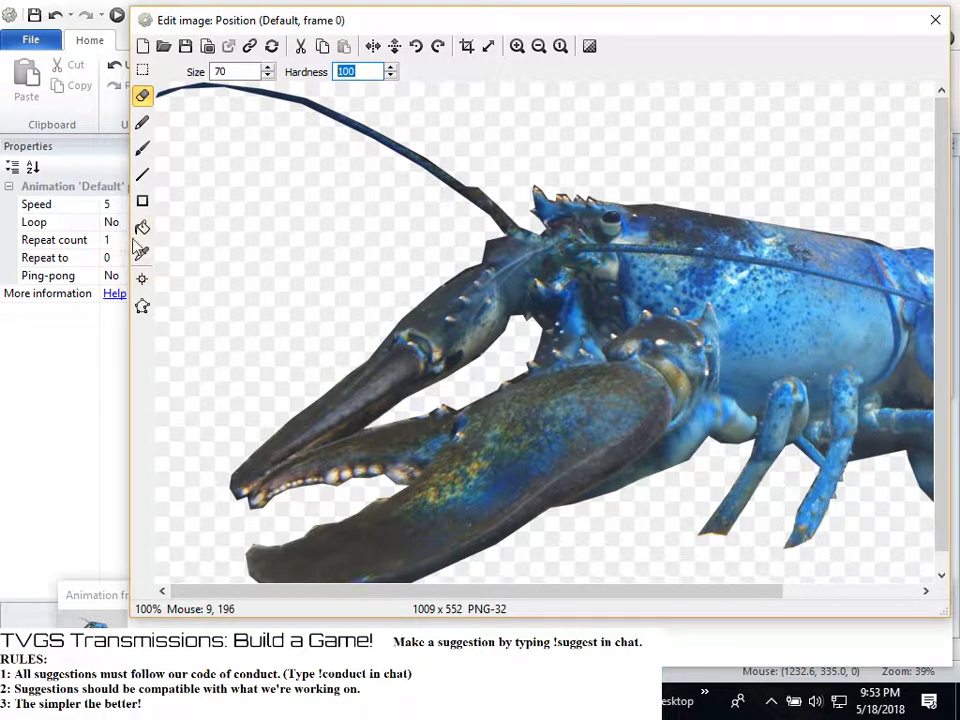
Choose the brush at size 70 and set its primary colour to transparent
left_click(142, 148)
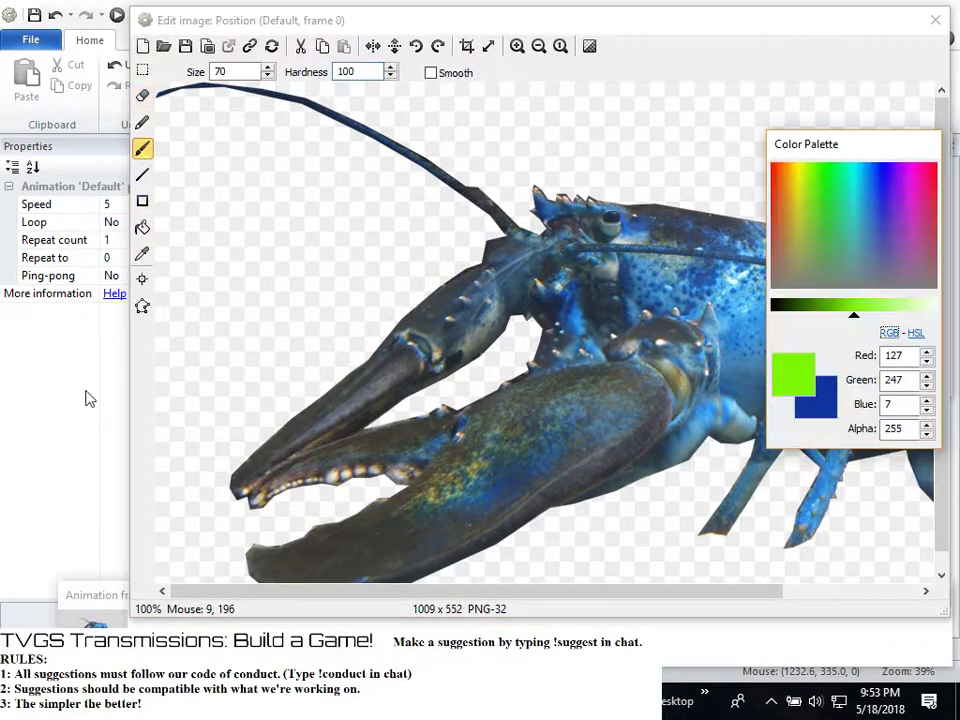
left_click(800, 387)
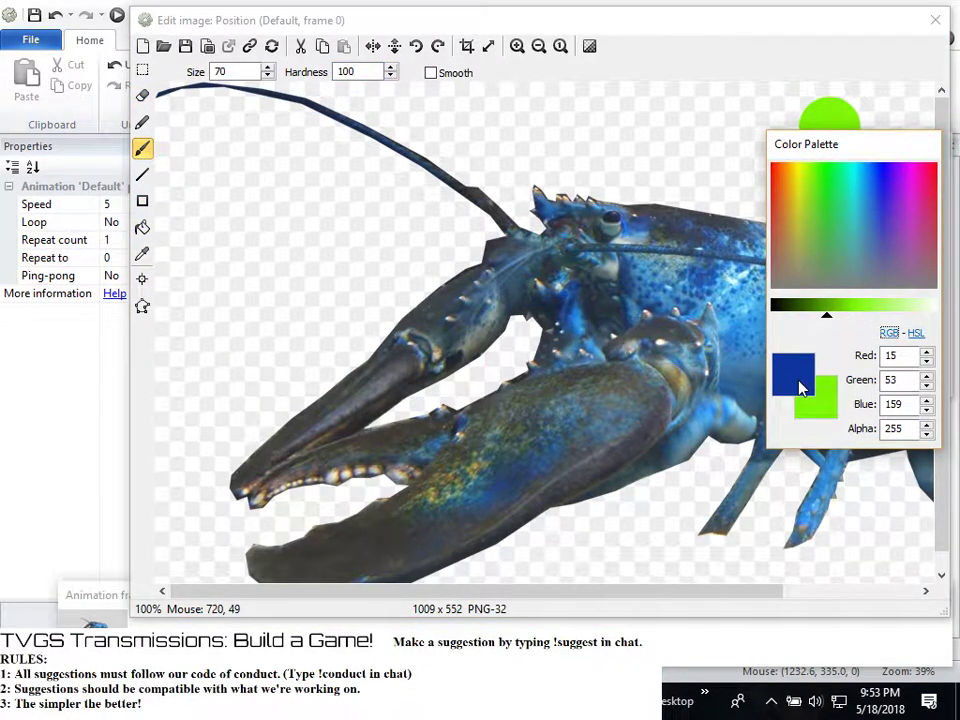
right_click(800, 387)
key("Escape")
right_click(785, 392)
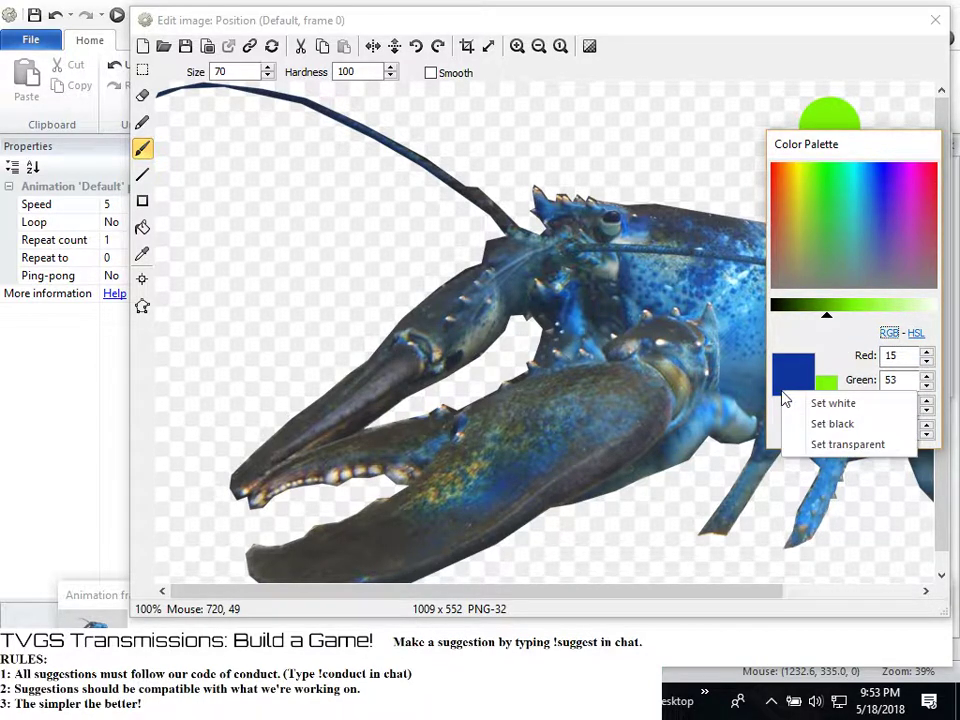
left_click(822, 450)
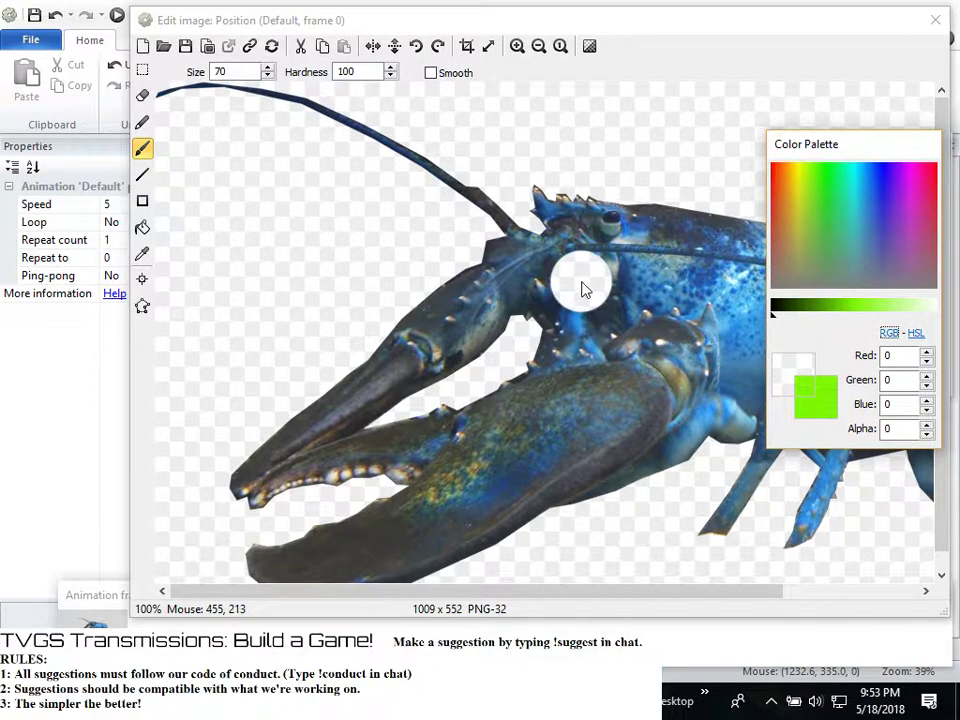
left_click(728, 286)
Try an alpha of 18 for the primary brush colour and clear the value
left_click(927, 424)
left_click(927, 424)
left_click(927, 424)
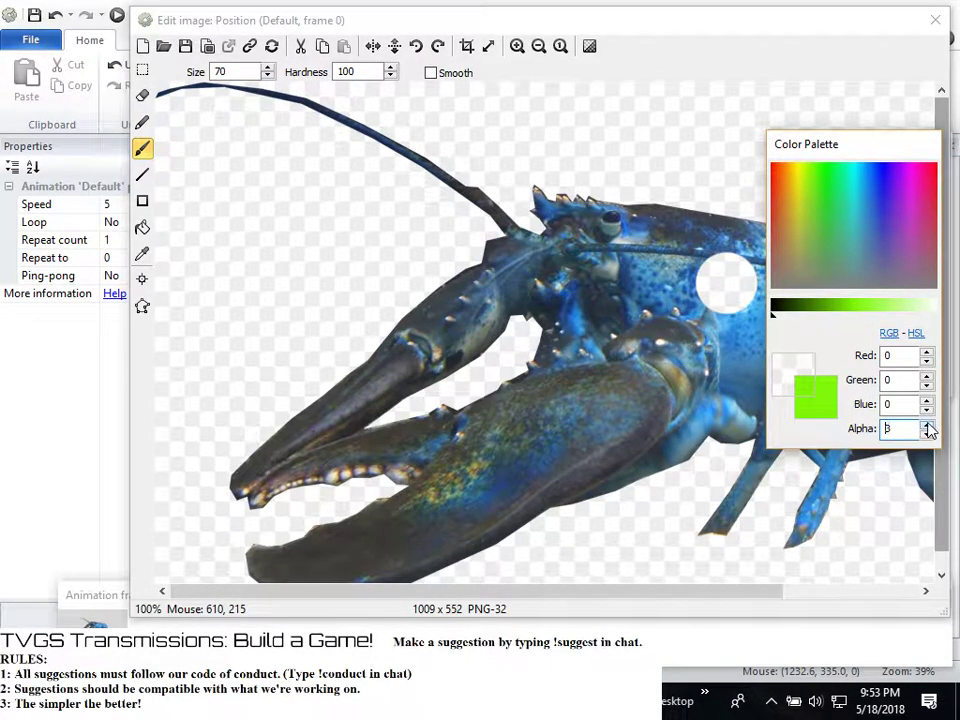
left_click(927, 424)
left_click(927, 424)
left_click(927, 424)
double_click(897, 431)
left_click(927, 425)
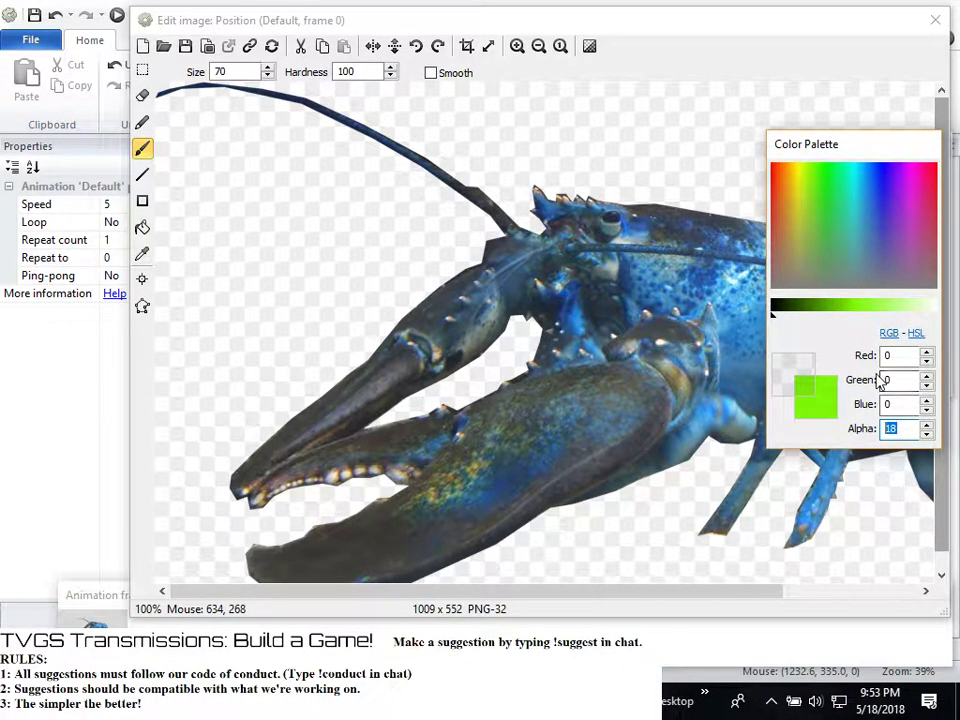
key("BackSpace")
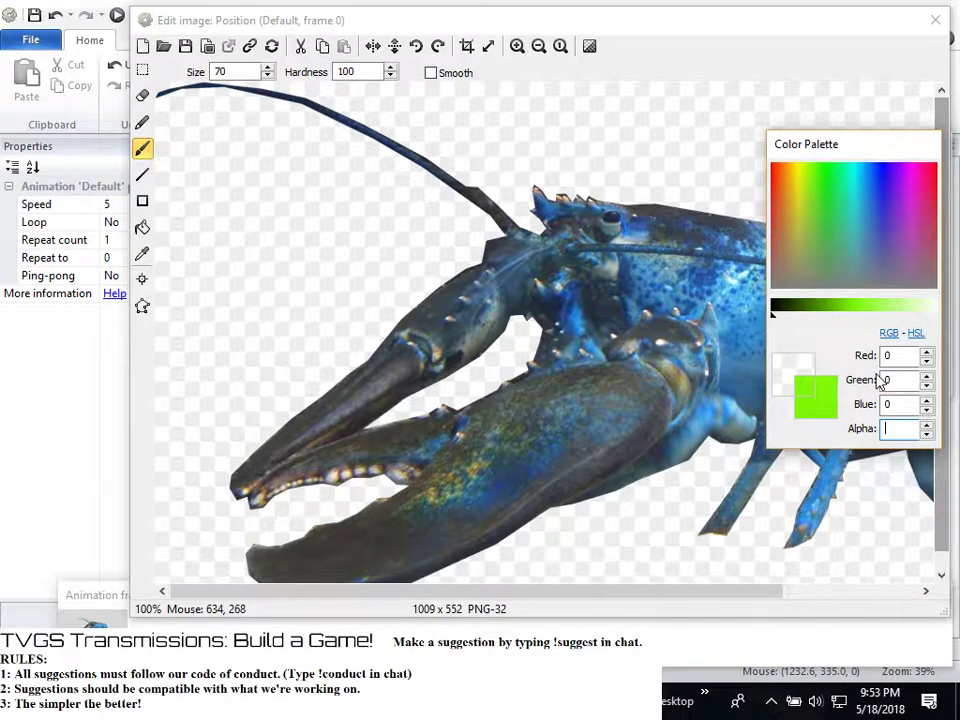
left_click(248, 92)
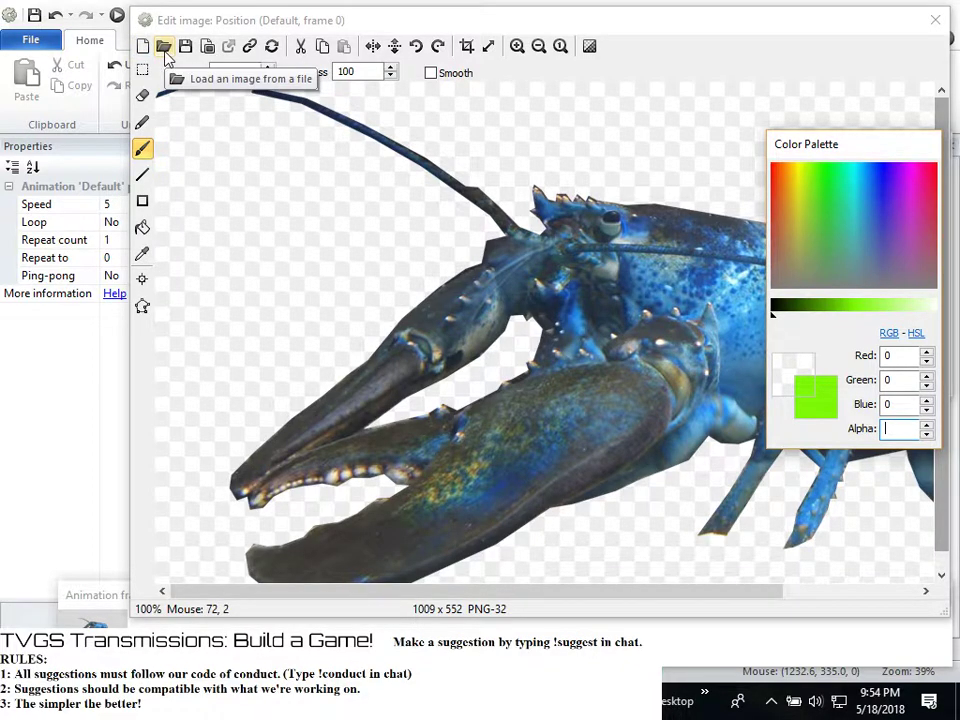
Export the Position sprite's image to the Desktop as a PNG file named Position_image
left_click(164, 50)
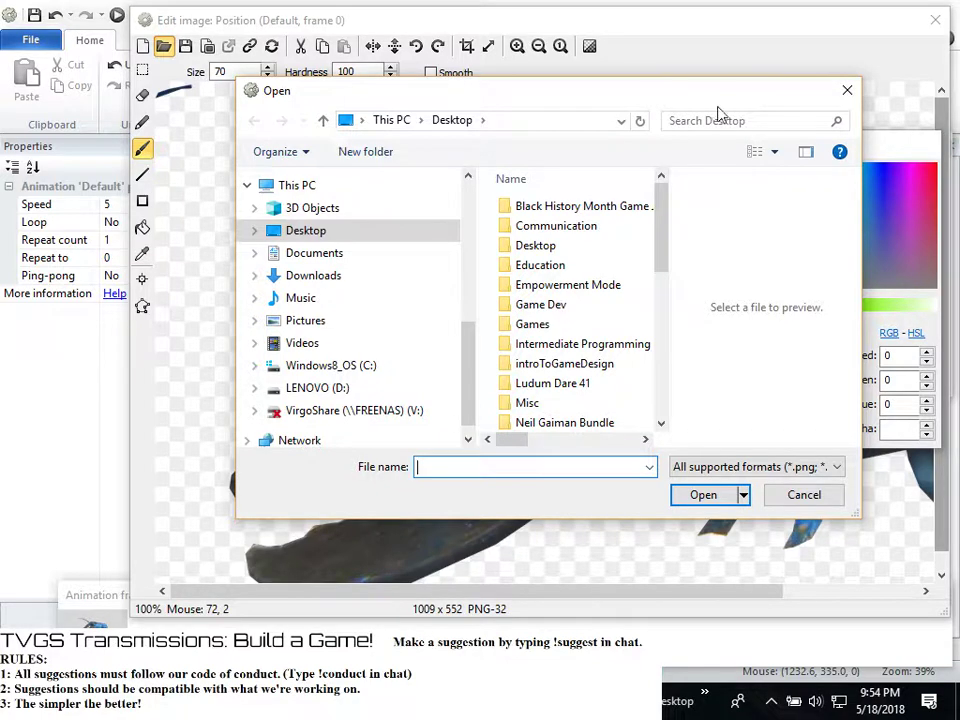
left_click(845, 92)
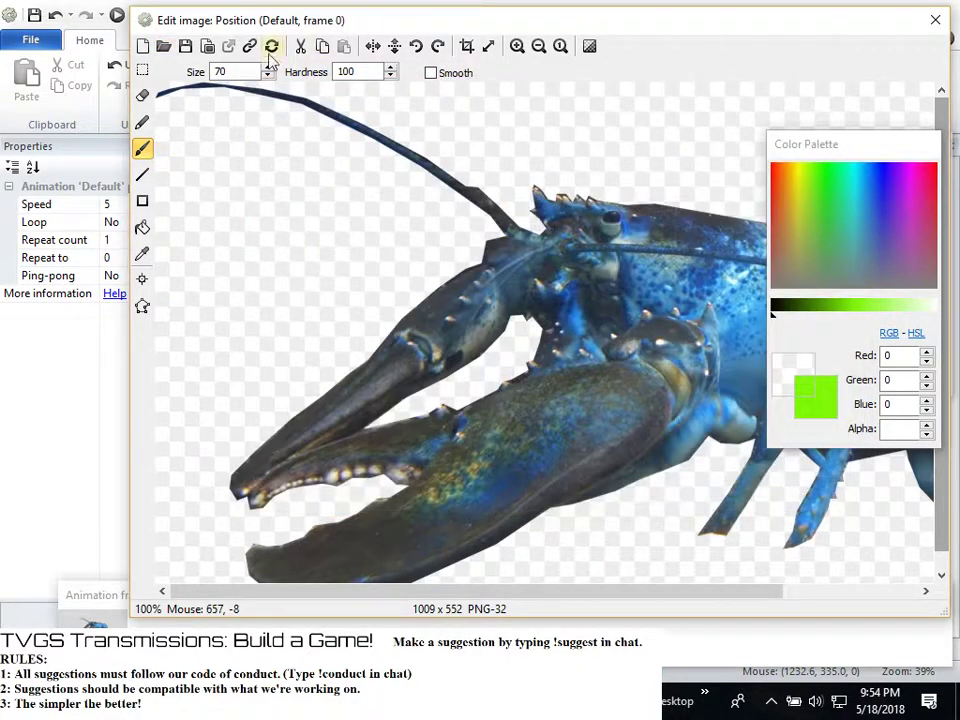
left_click(184, 47)
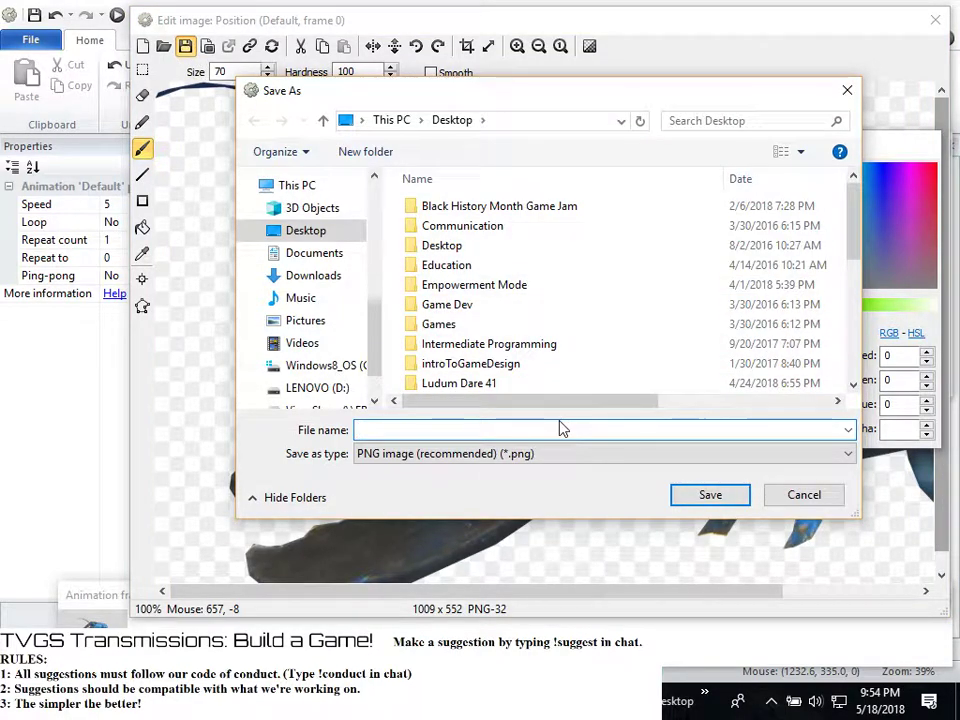
type("Posit")
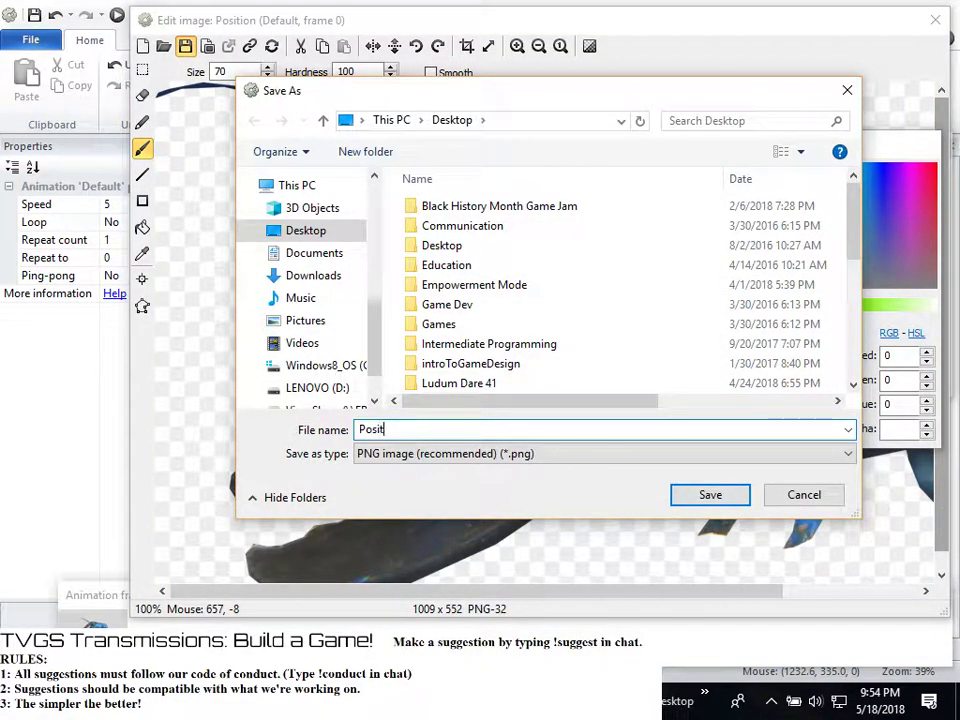
type("ion_image")
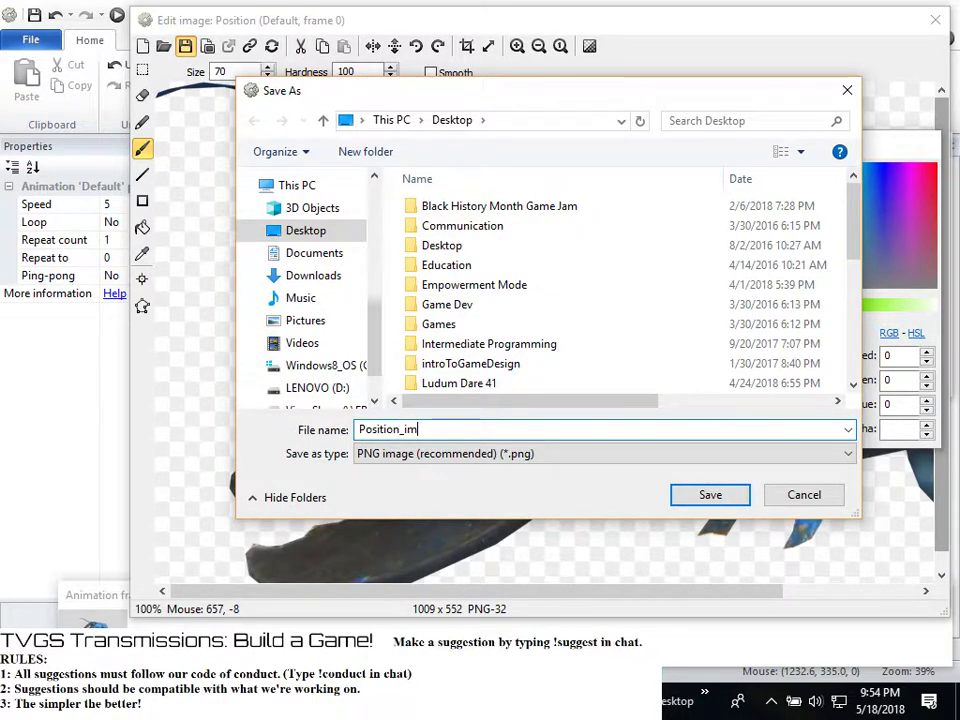
left_click(739, 500)
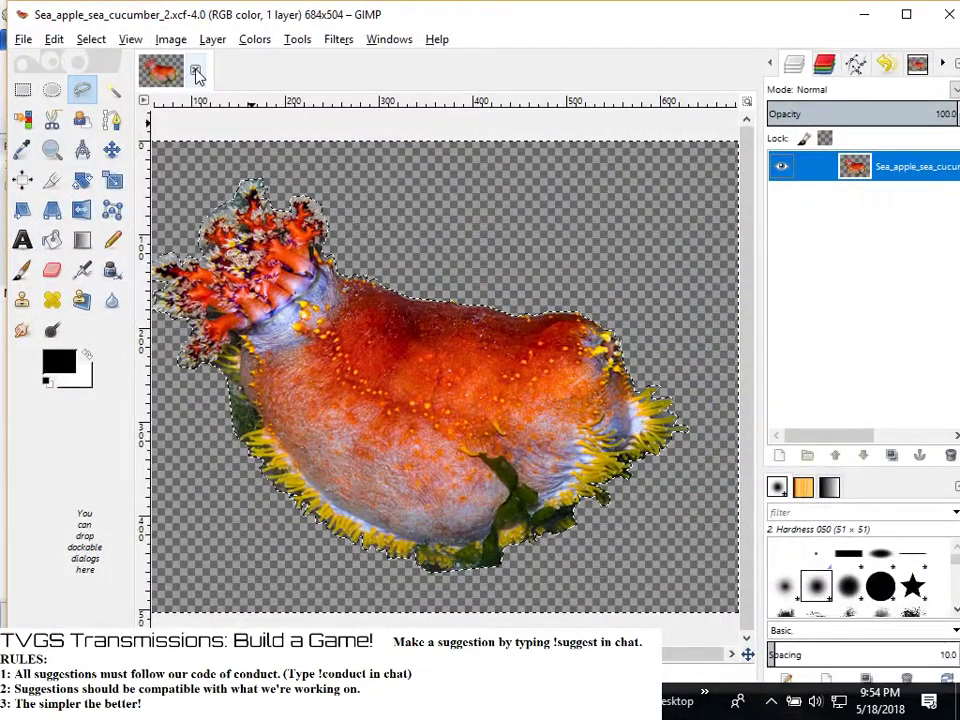
Switch to GIMP, close the sea cucumber image and open Position_image.png from the Desktop
left_click(196, 73)
left_click(22, 39)
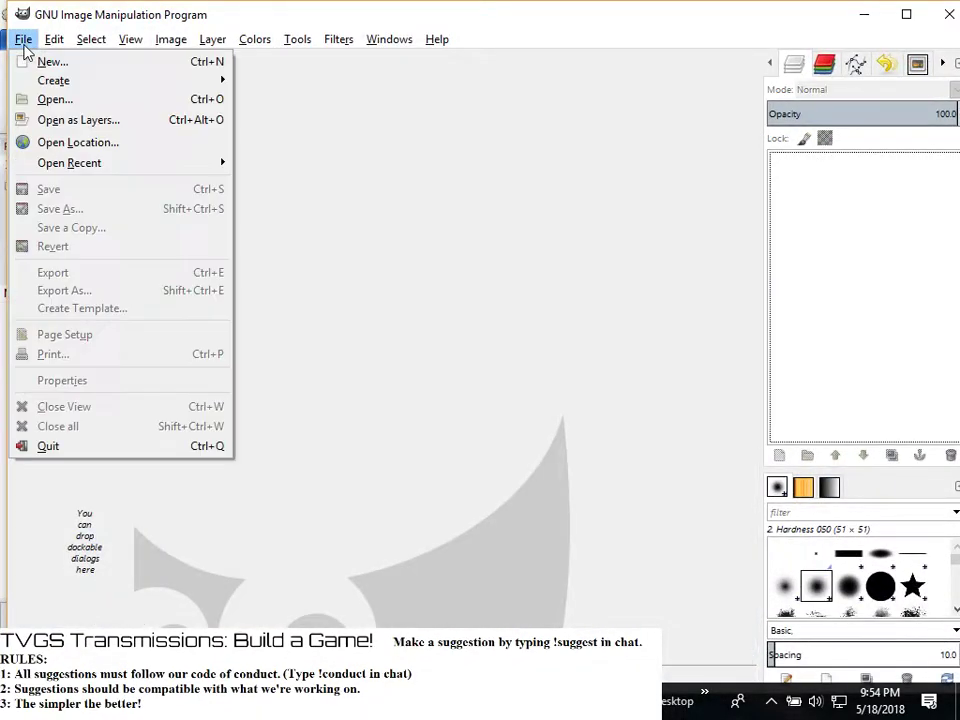
left_click(50, 100)
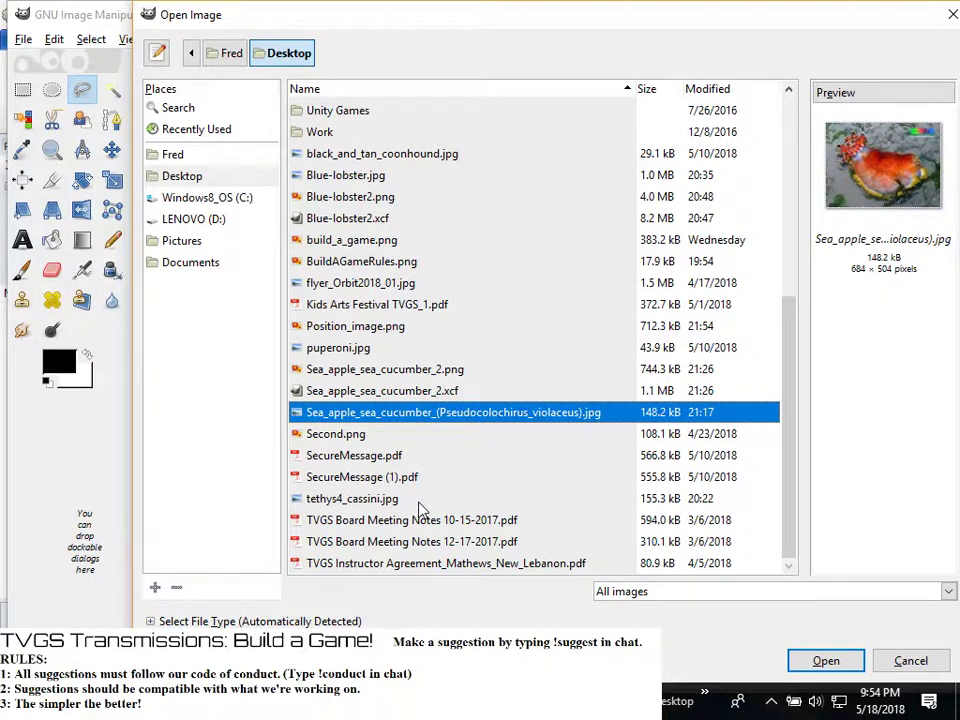
scroll(435, 359, "up", 3)
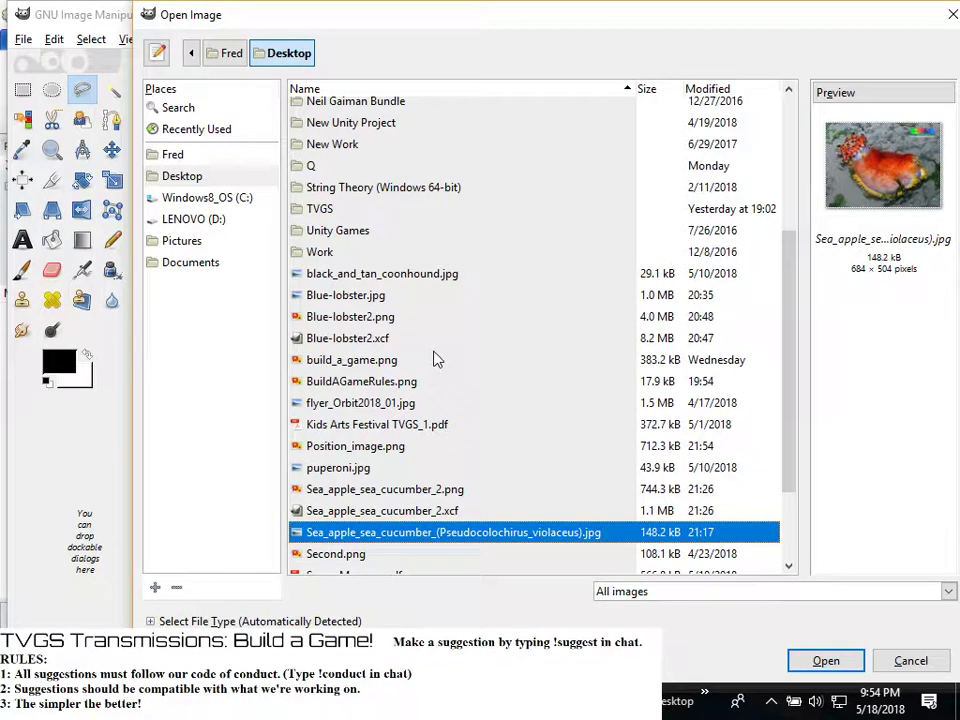
scroll(489, 396, "down", 1)
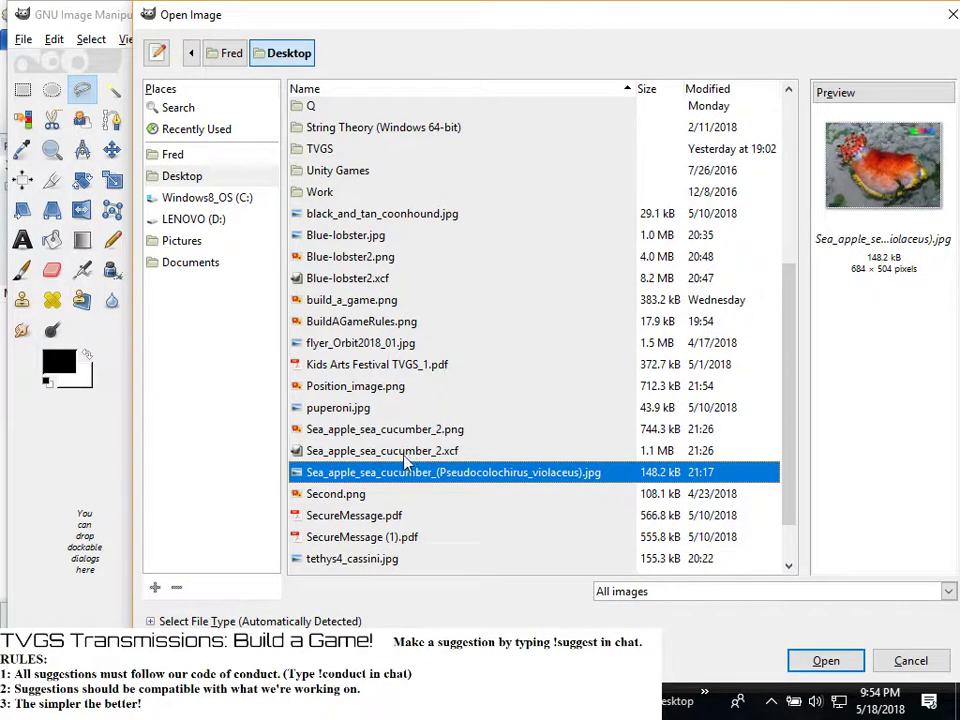
left_click(402, 394)
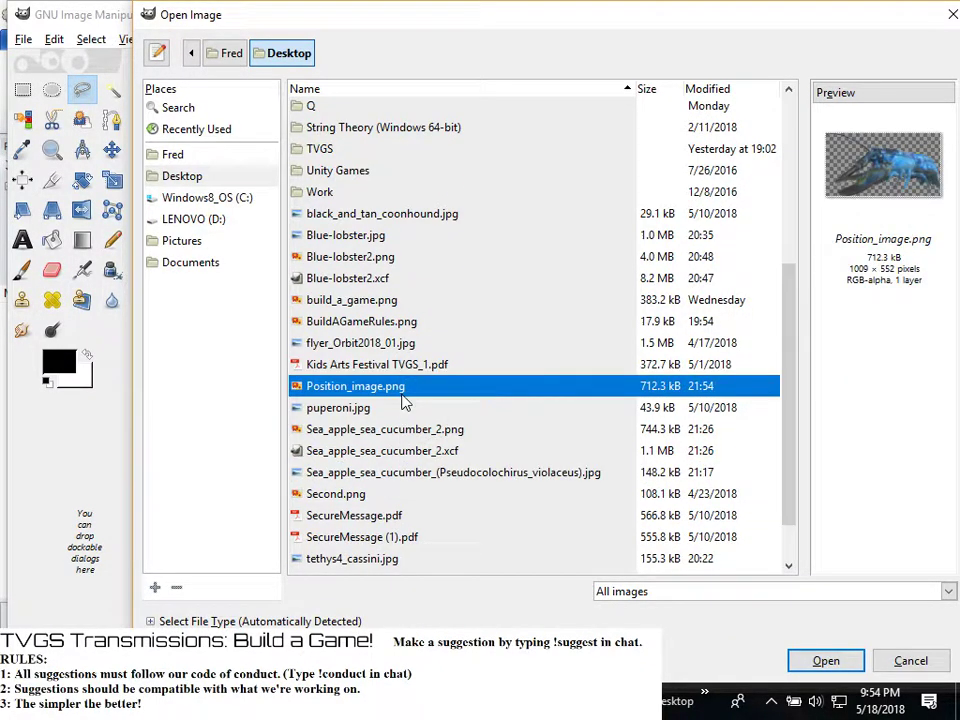
left_click(814, 659)
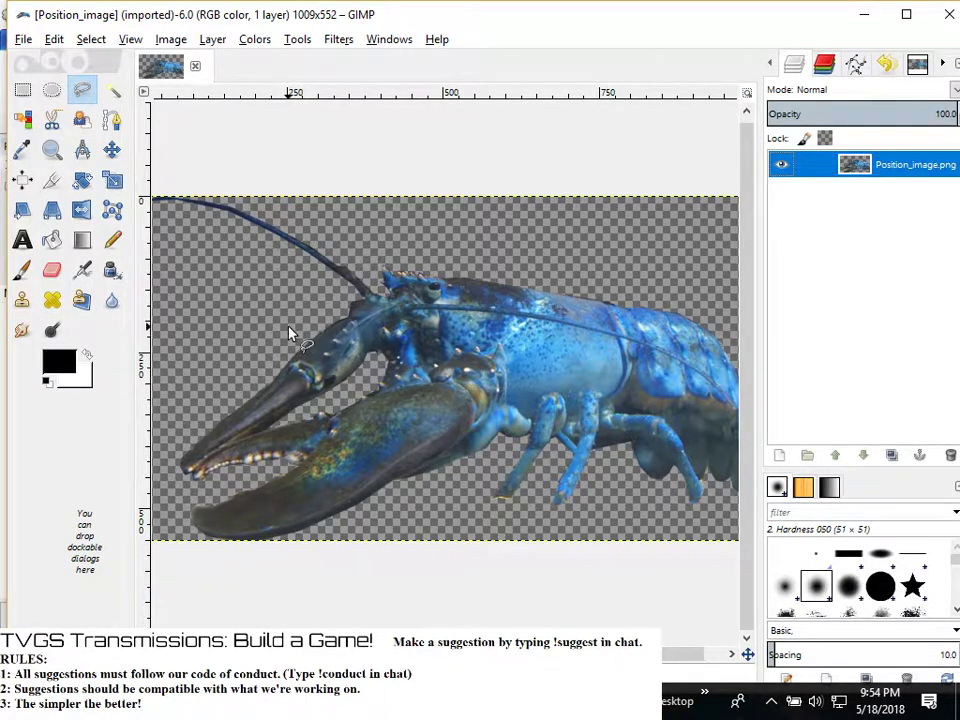
Set the opacity of the Position_image.png layer to 99.5
mouse_move(955, 113)
left_mouse_down()
mouse_move(851, 113)
mouse_move(955, 113)
left_mouse_up()
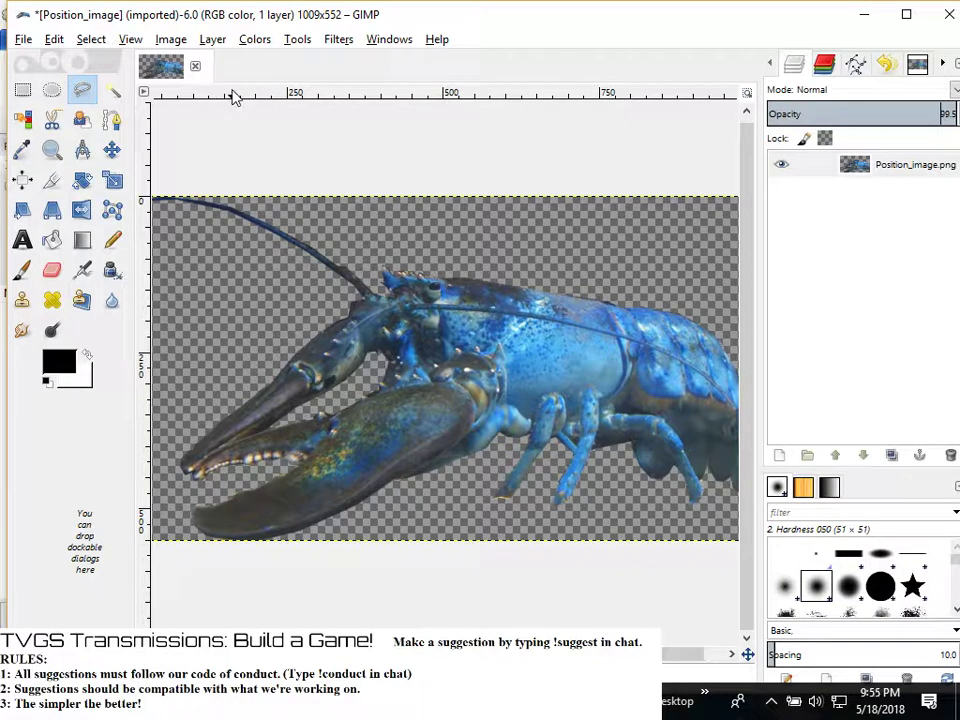
left_click(264, 46)
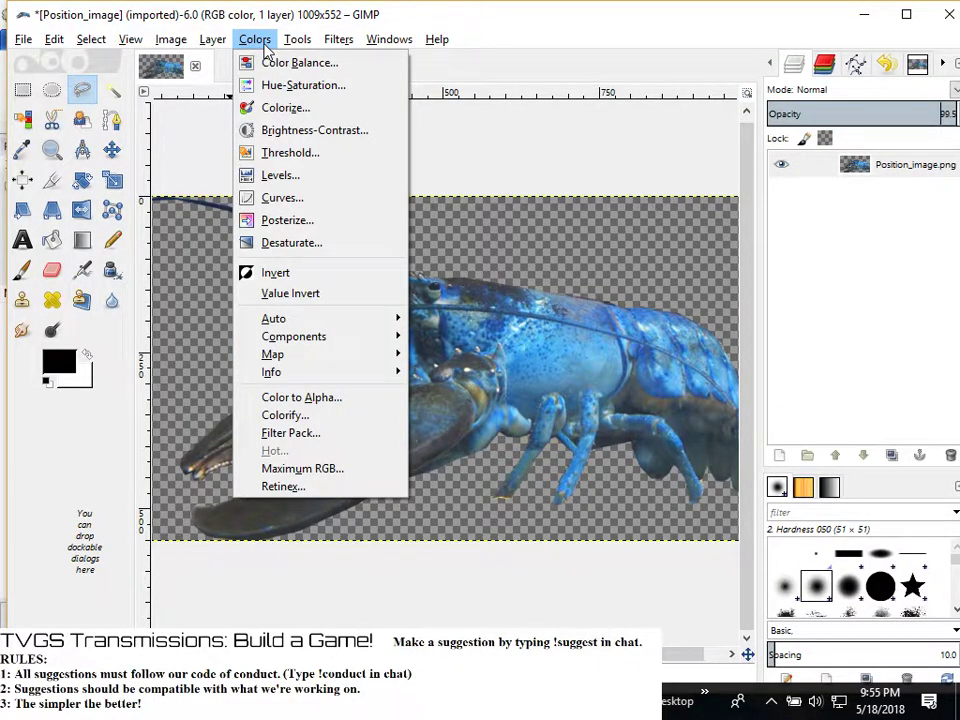
left_click(264, 46)
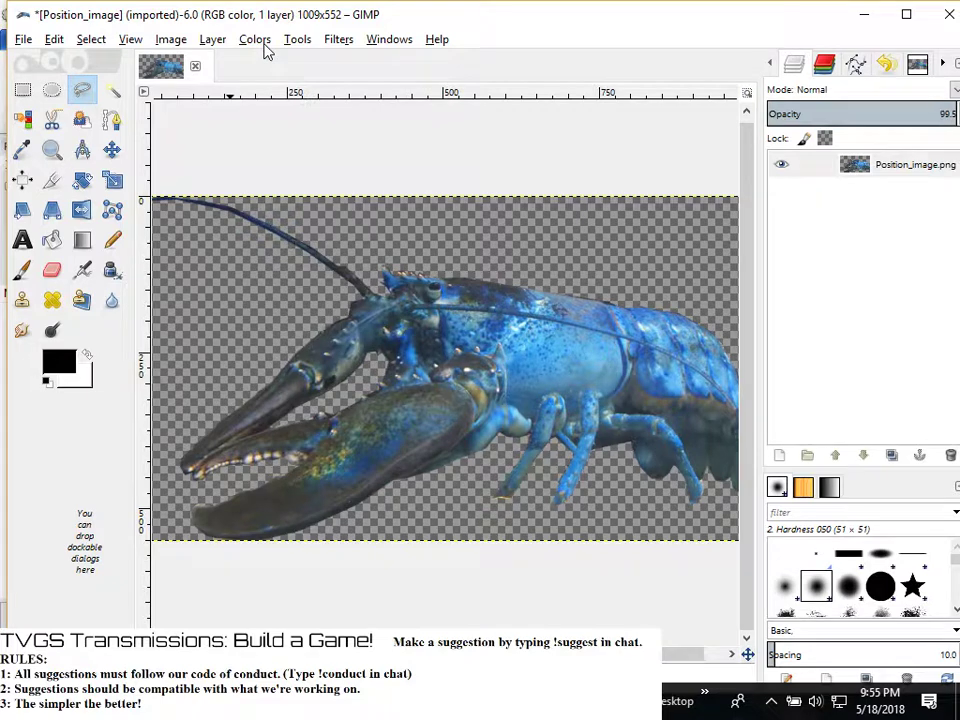
right_click(907, 160)
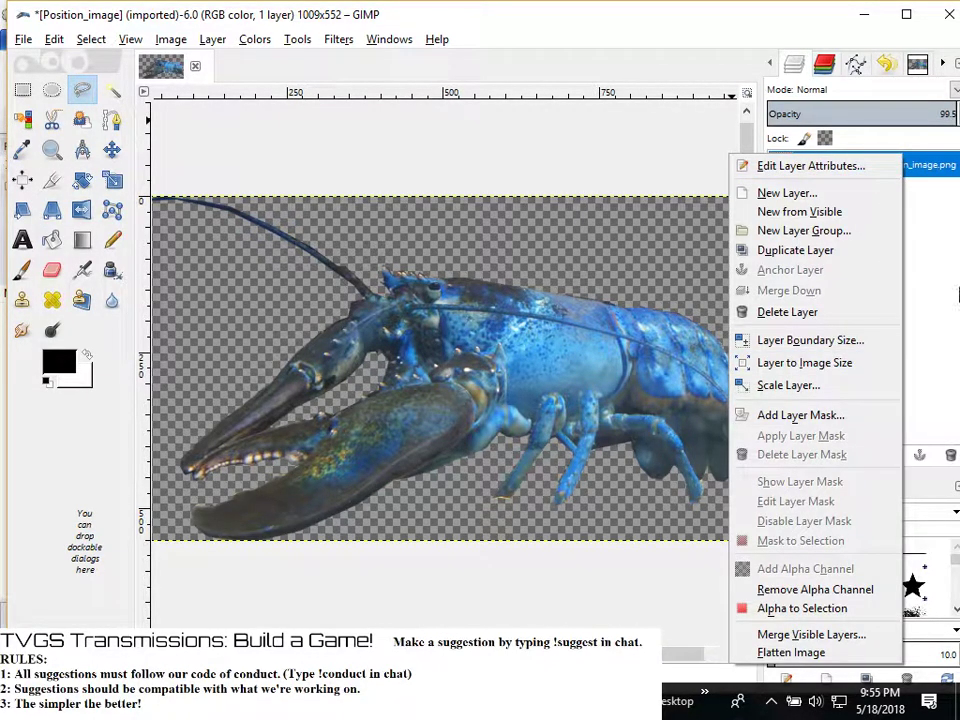
left_click(955, 275)
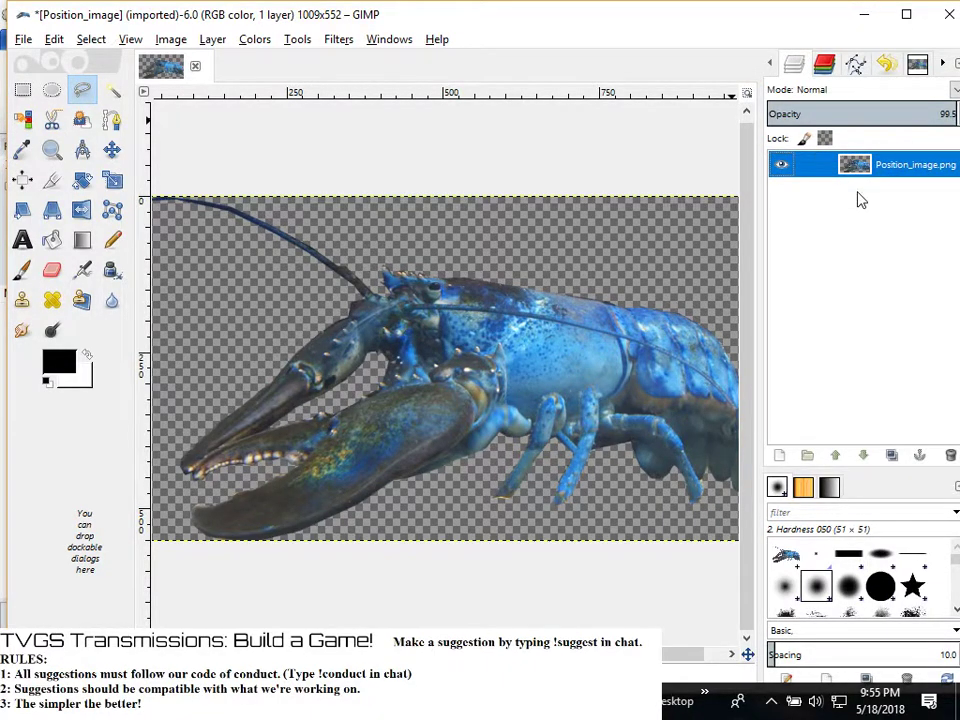
Try pasting the copied lobster over the layer as a floating selection, and undo the paste
right_click(857, 199)
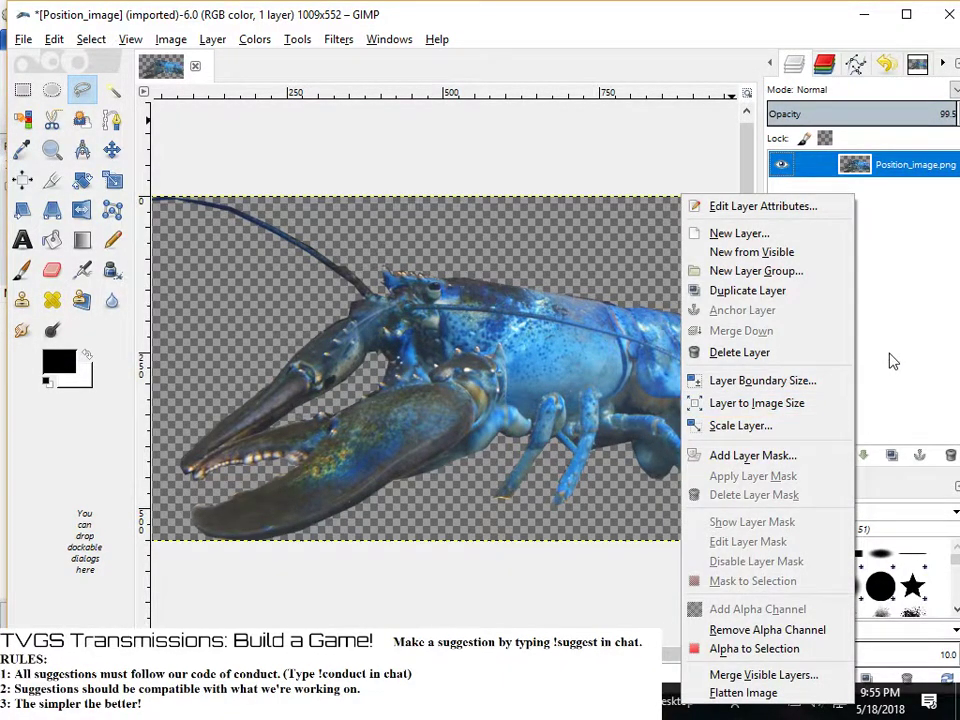
left_click(848, 404)
key("ctrl+v")
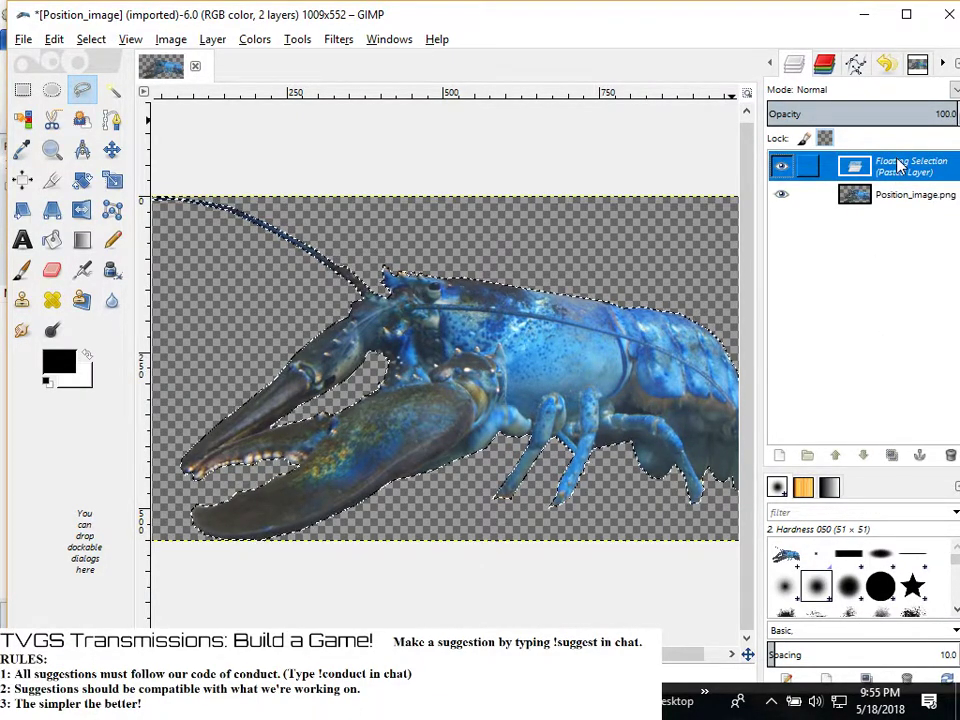
key("ctrl+h")
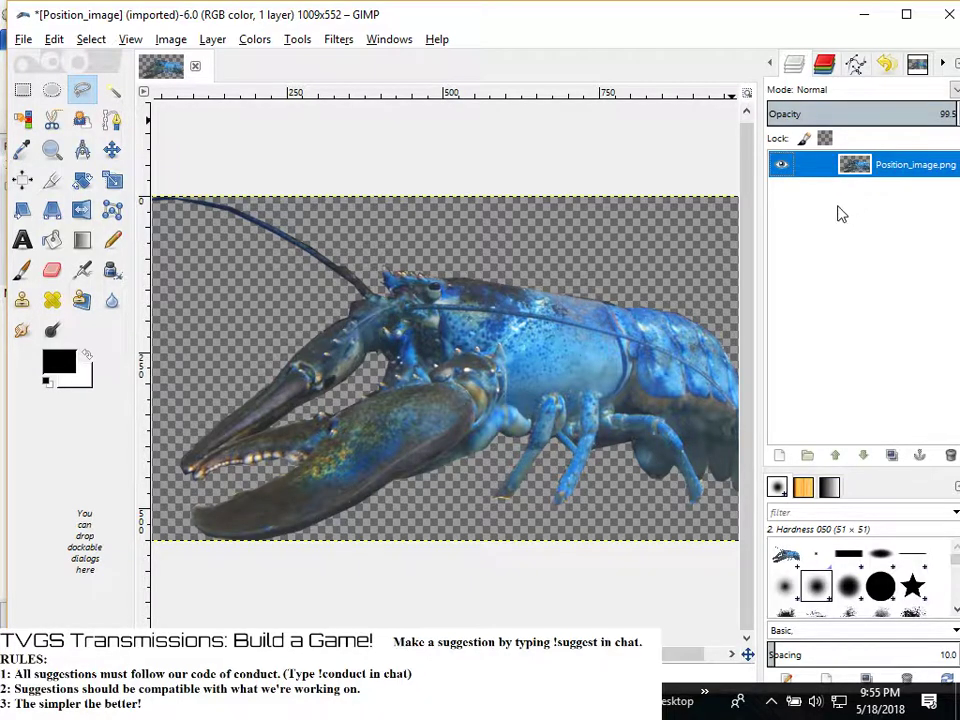
Add a layer mask initialized to White (full opacity) to the Position_image.png layer
right_click(878, 168)
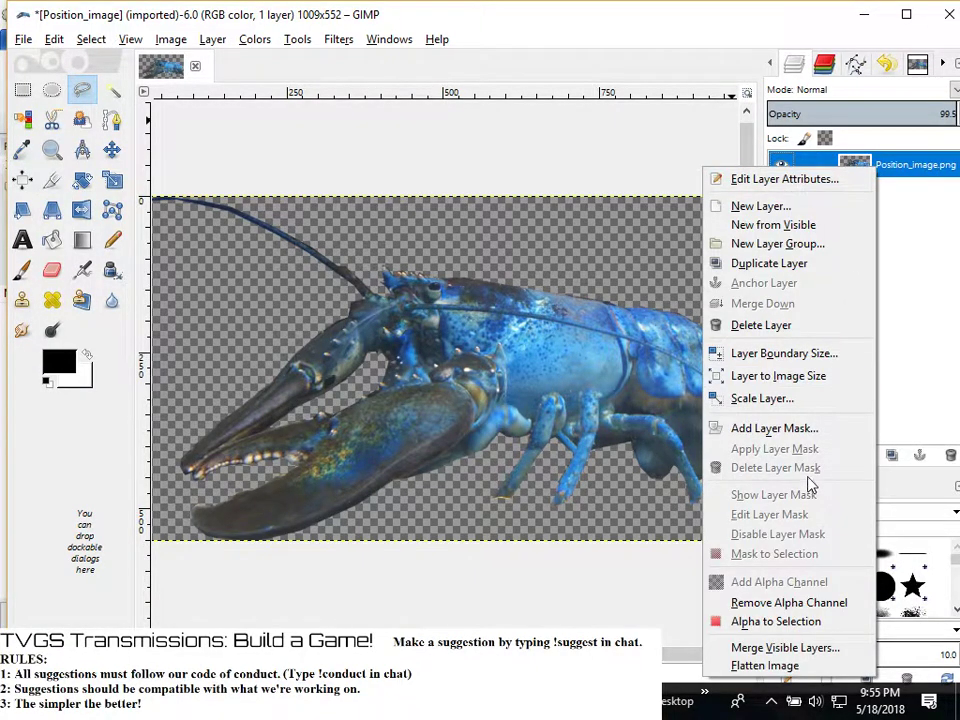
left_click(797, 428)
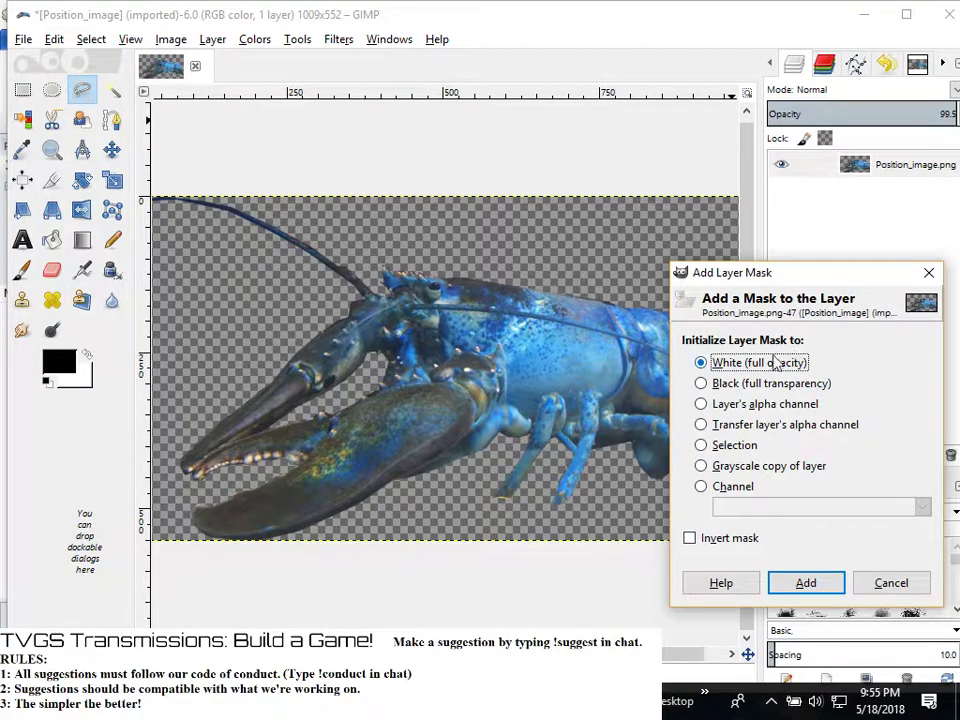
left_click(809, 585)
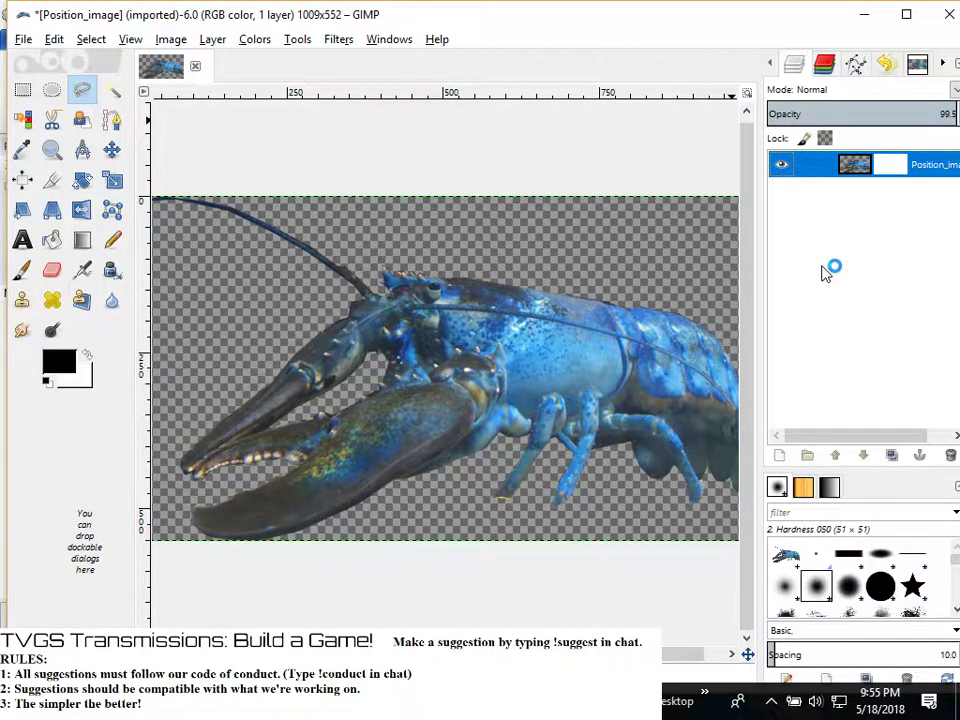
Try pasting the copied lobster into the white layer mask, and undo the paste
right_click(891, 168)
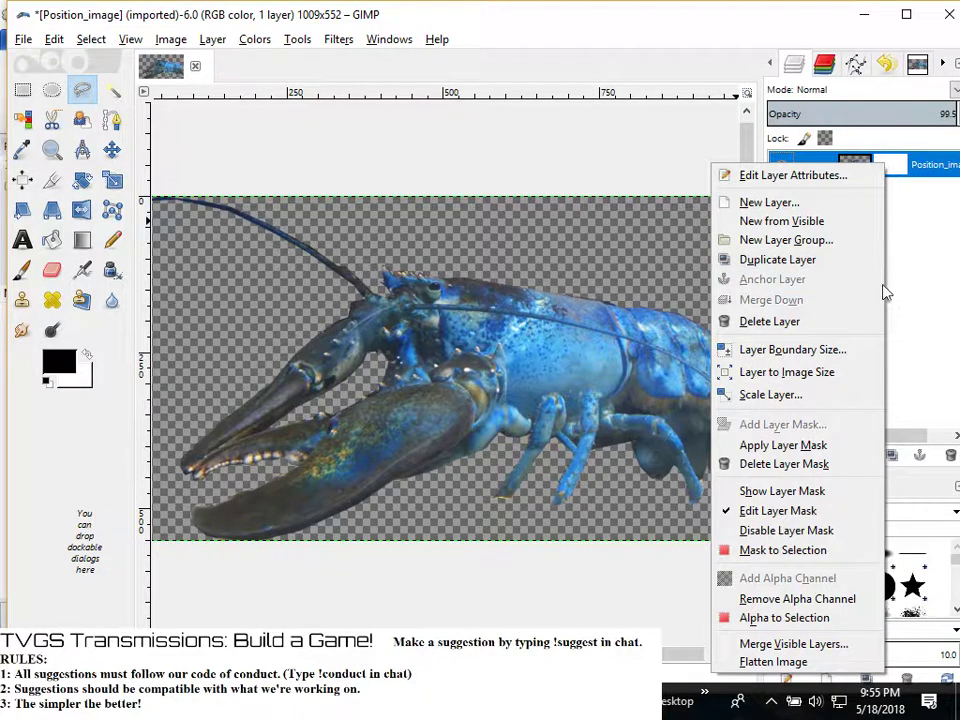
left_click(903, 168)
key("ctrl+v")
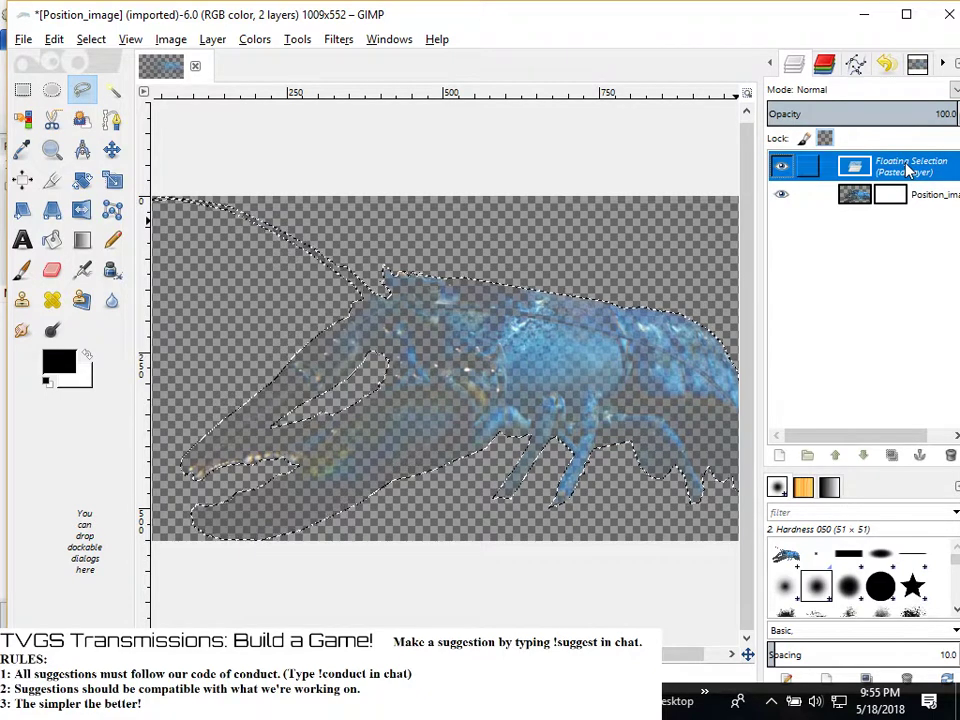
key("ctrl+h")
right_click(903, 165)
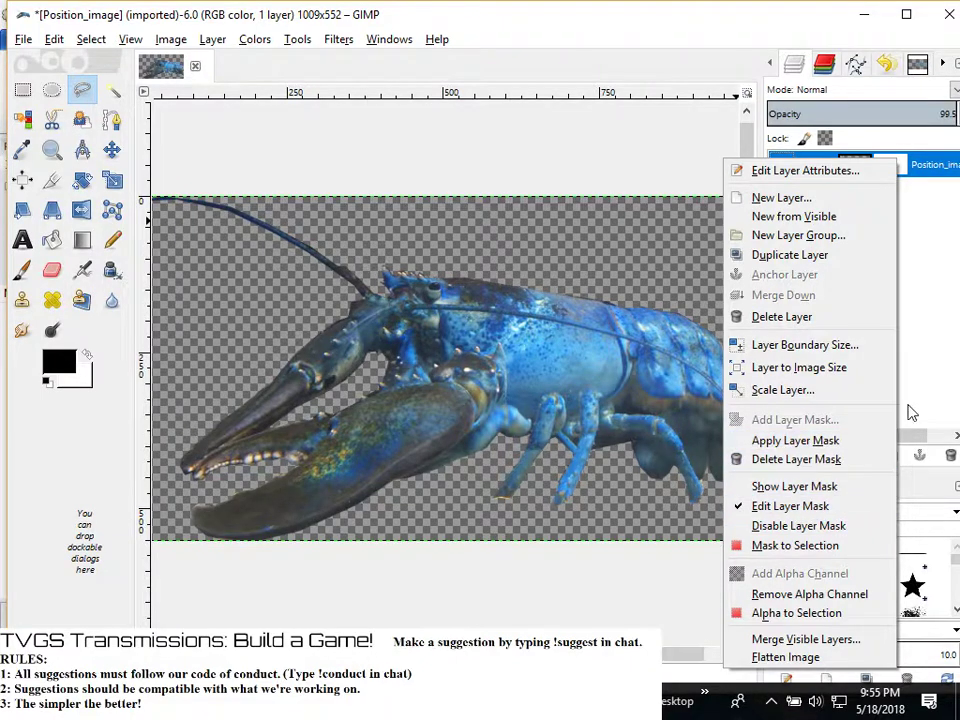
key("Escape")
right_click(816, 168)
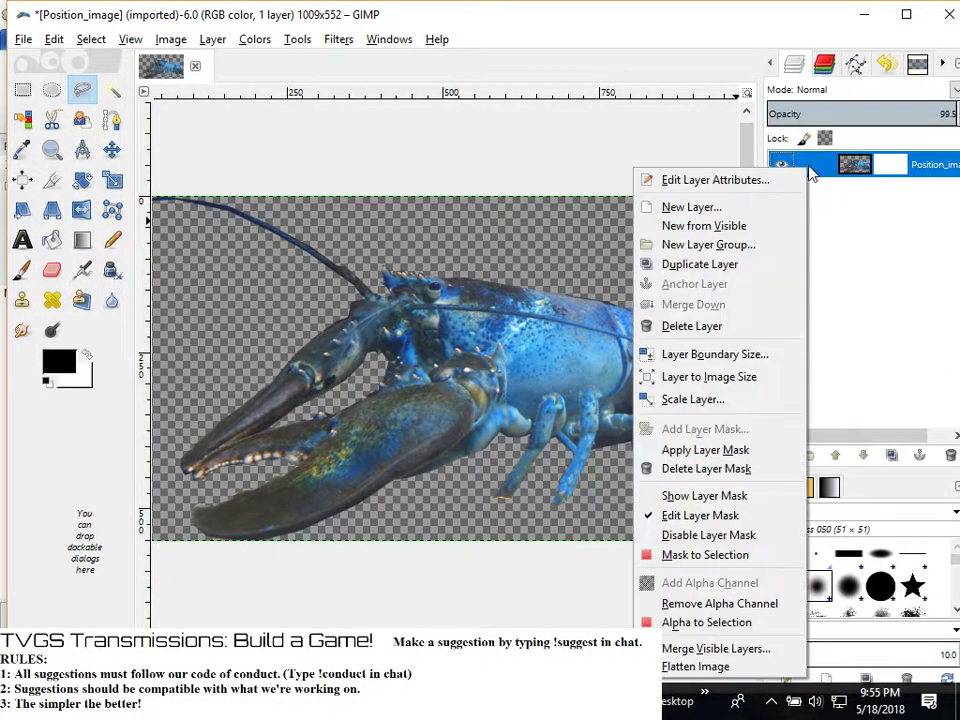
key("Escape")
right_click(823, 172)
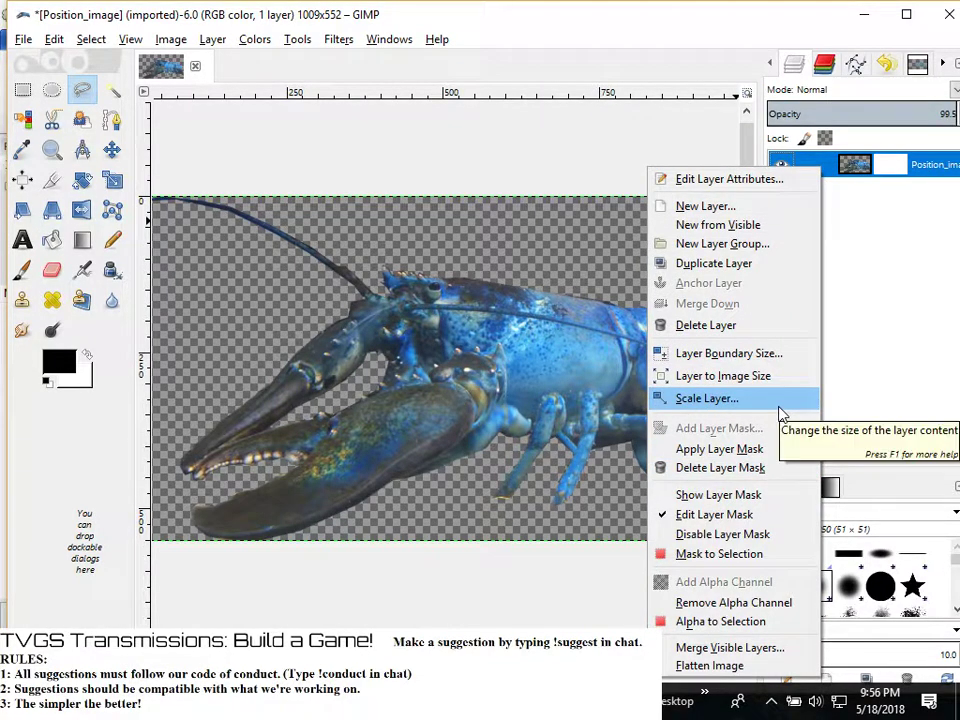
left_click(878, 326)
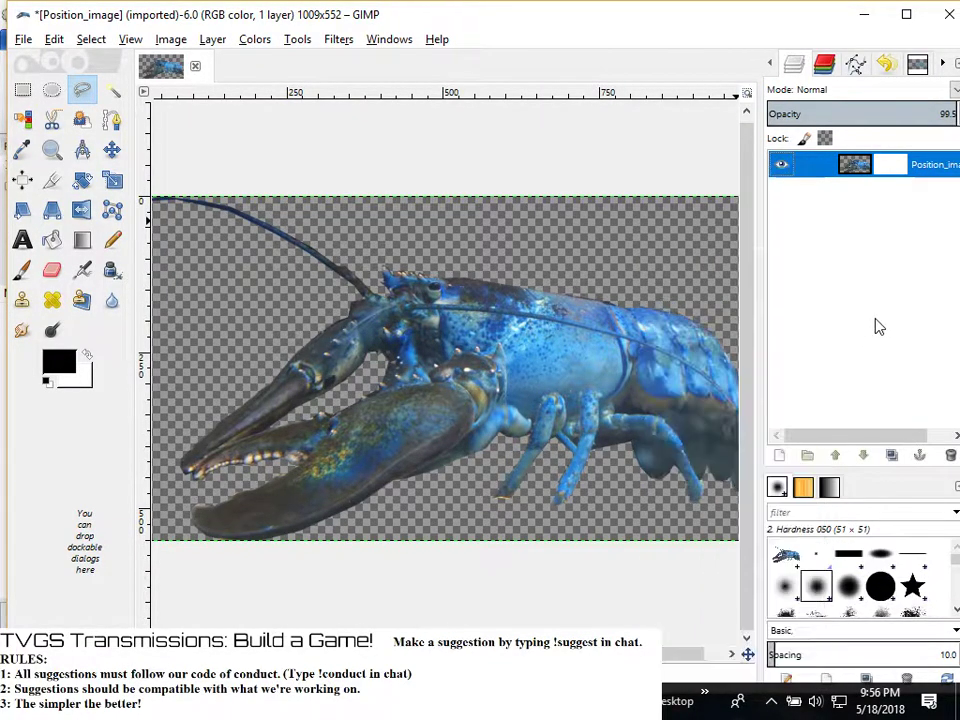
right_click(831, 172)
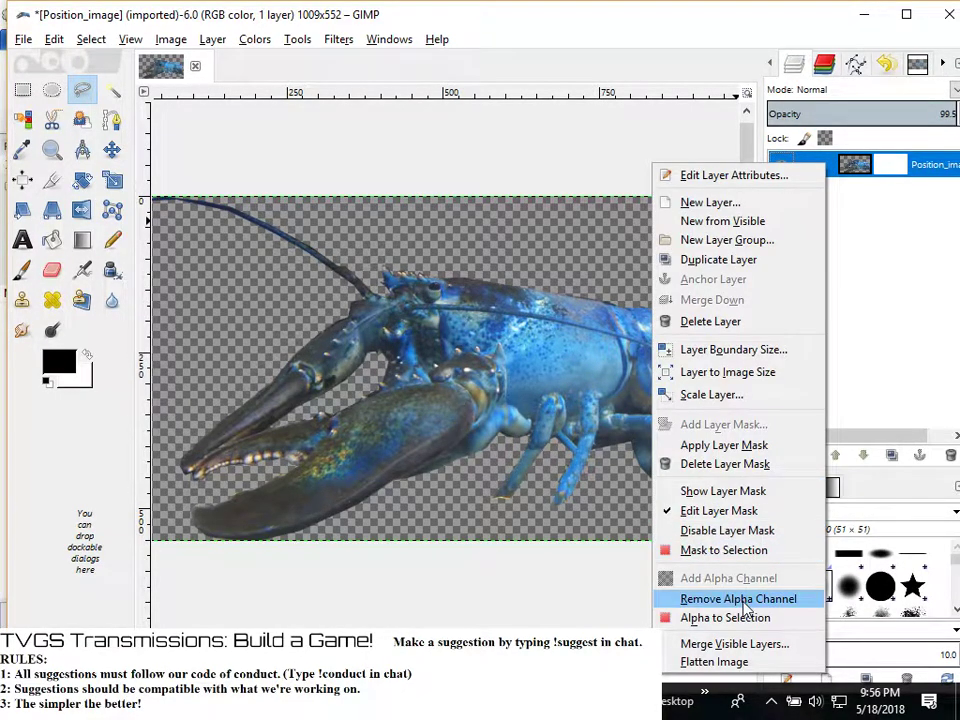
left_click(850, 265)
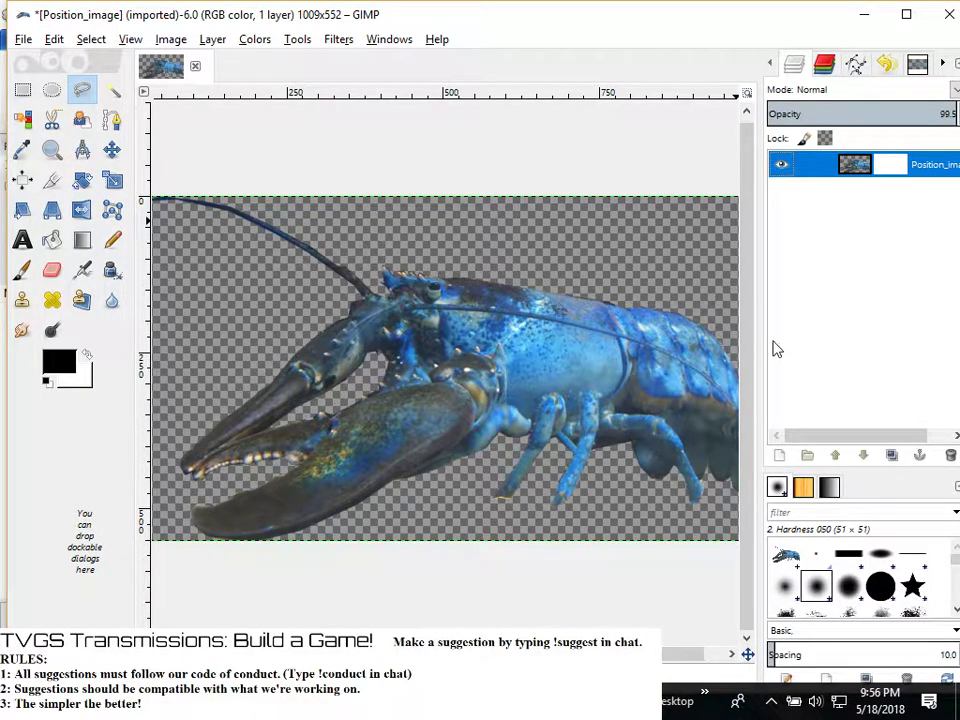
Add a new transparent 1009 × 552 px layer, try a White (full opacity) layer mask on it, and undo the mask
left_click(779, 456)
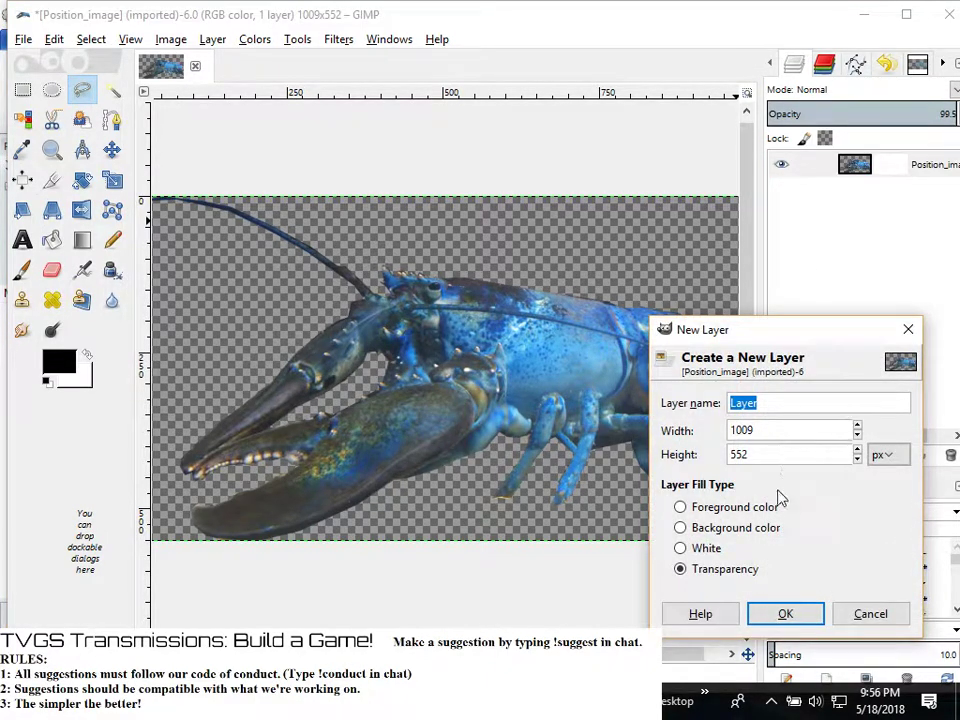
left_click(785, 615)
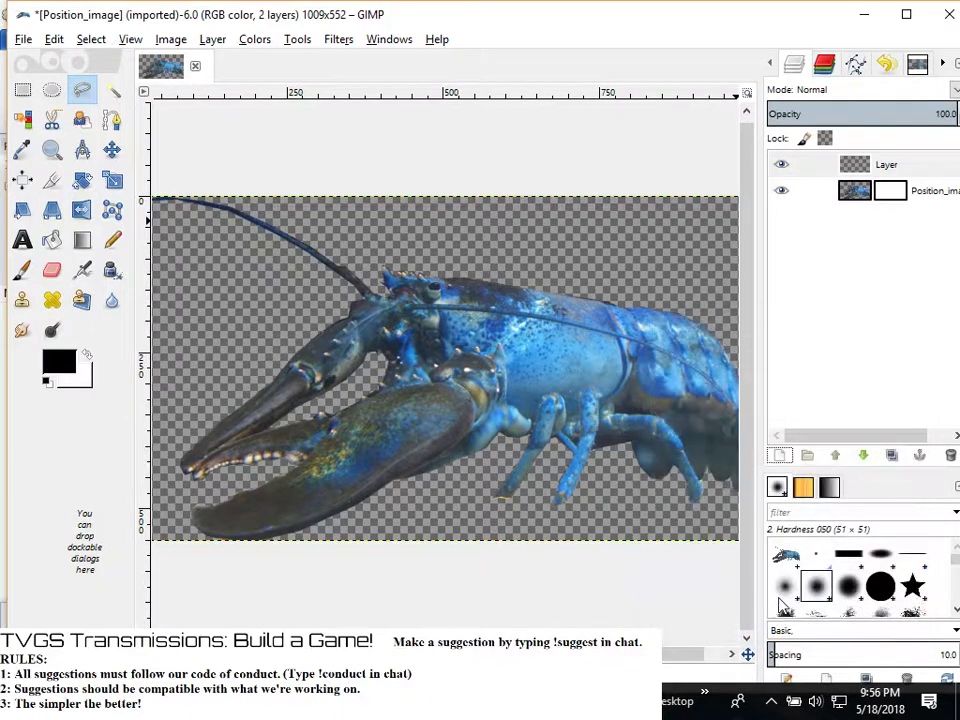
right_click(868, 168)
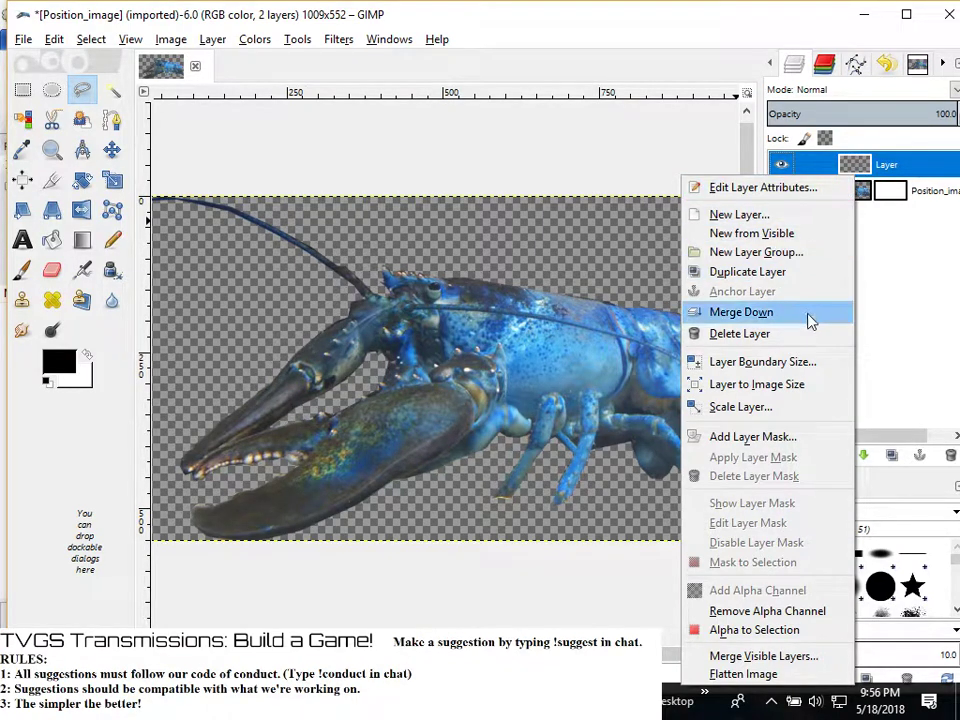
left_click(803, 437)
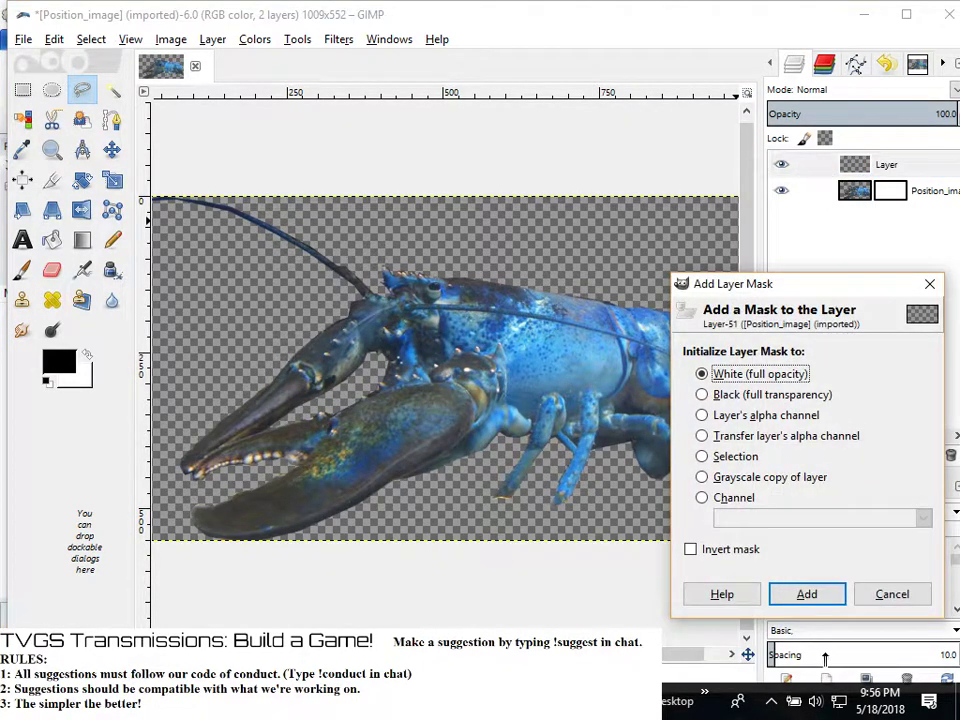
left_click(815, 591)
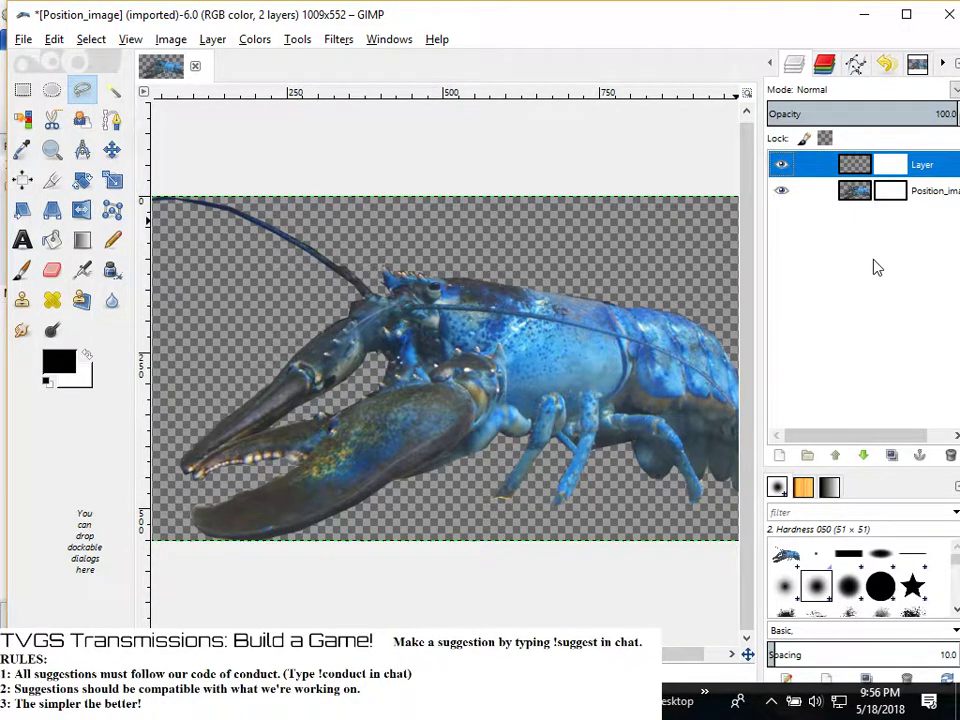
key("ctrl+z")
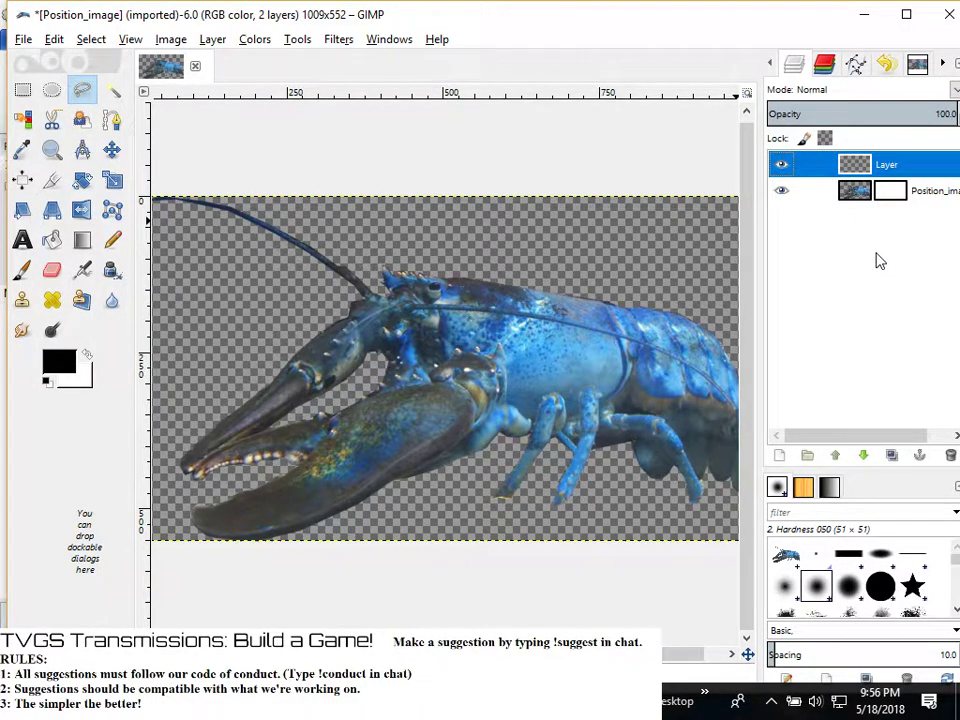
Add a layer mask initialized to Black (full transparency) to the new empty layer
right_click(855, 163)
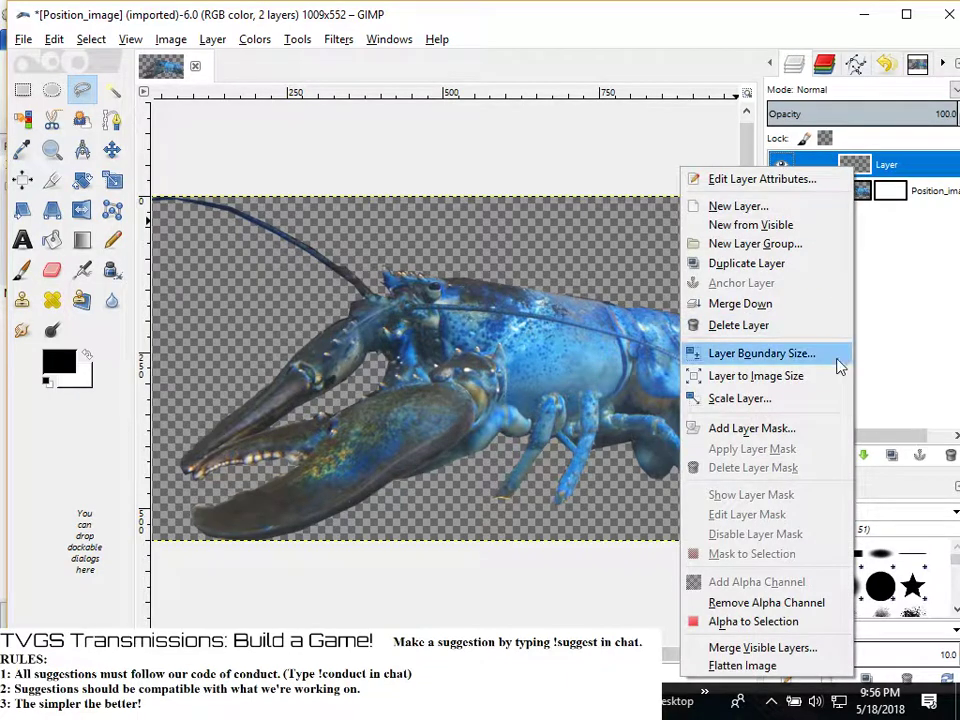
left_click(810, 429)
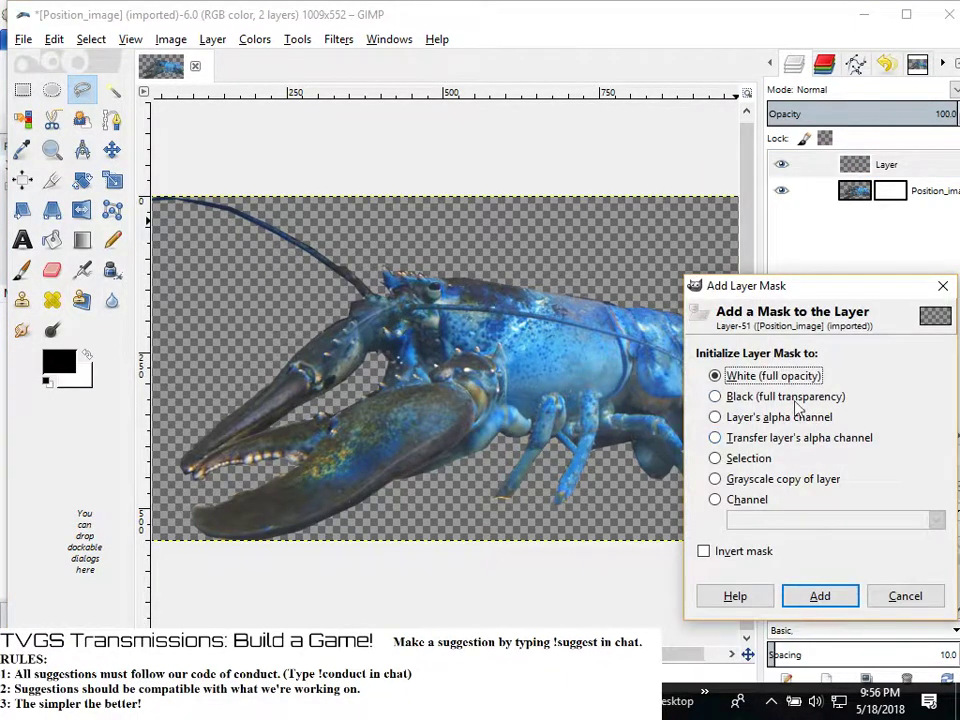
left_click(800, 399)
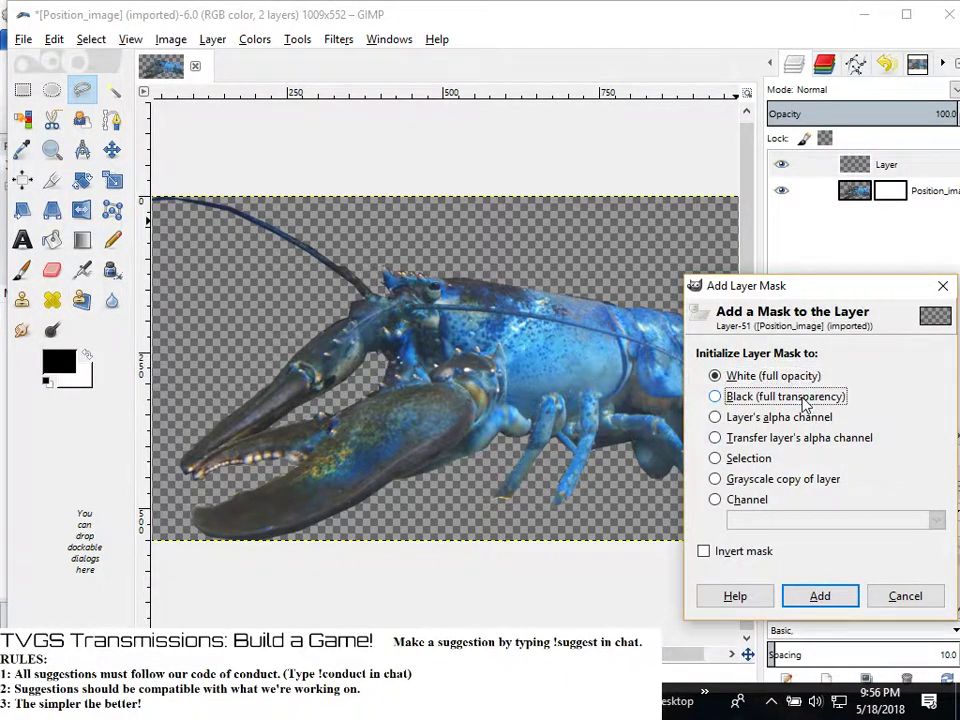
left_click(820, 596)
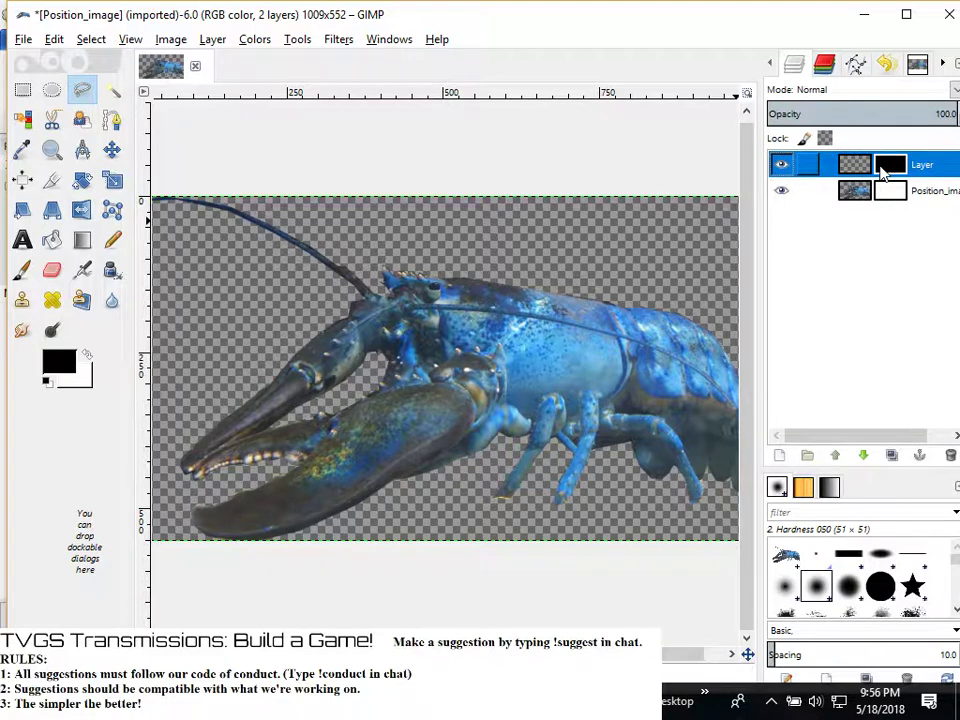
Apply the white mask of the Position_image.png layer and add a new mask initialized to Layer's alpha channel
right_click(899, 200)
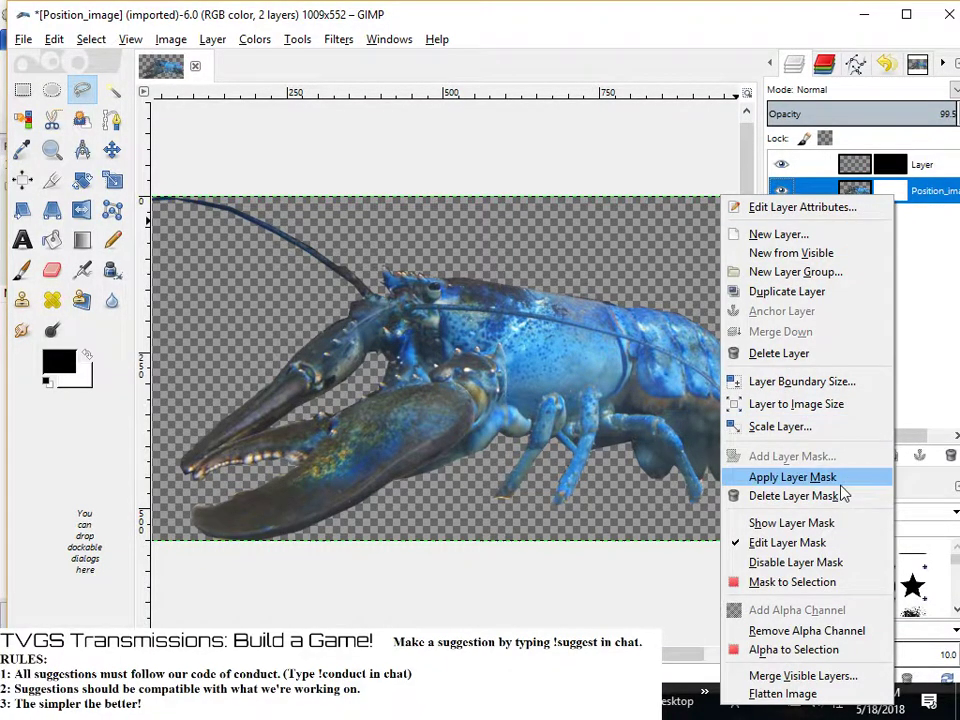
left_click(790, 478)
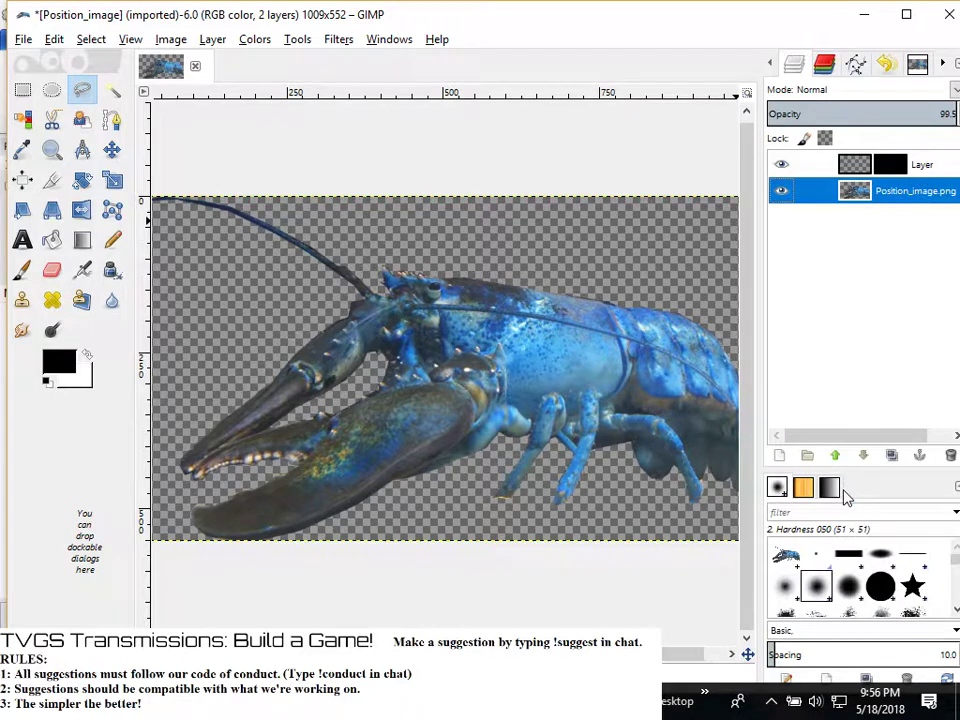
right_click(884, 192)
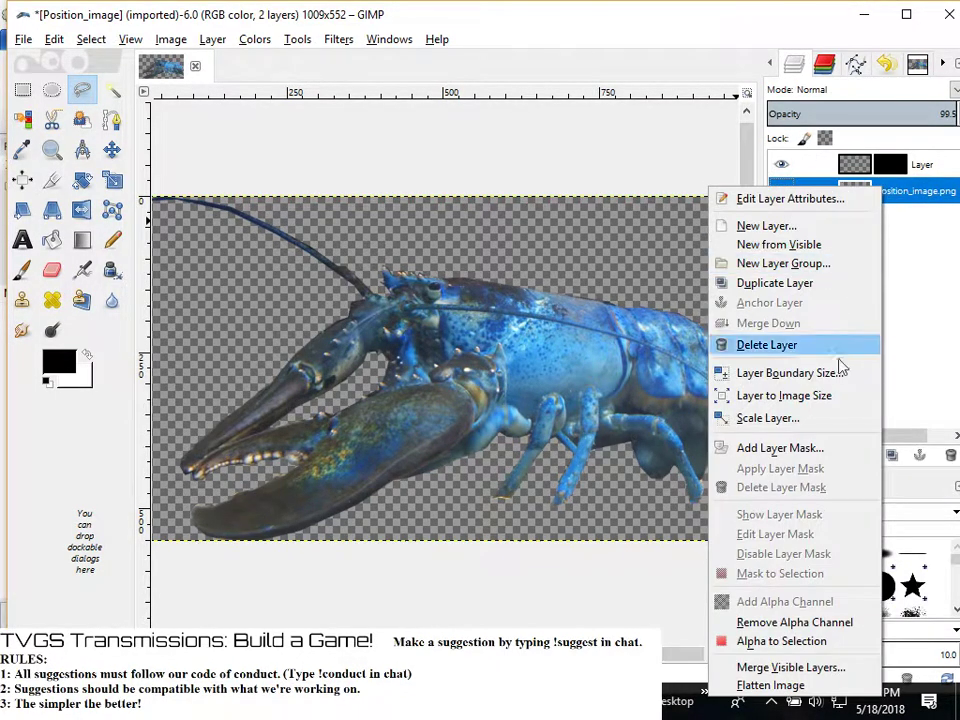
left_click(842, 448)
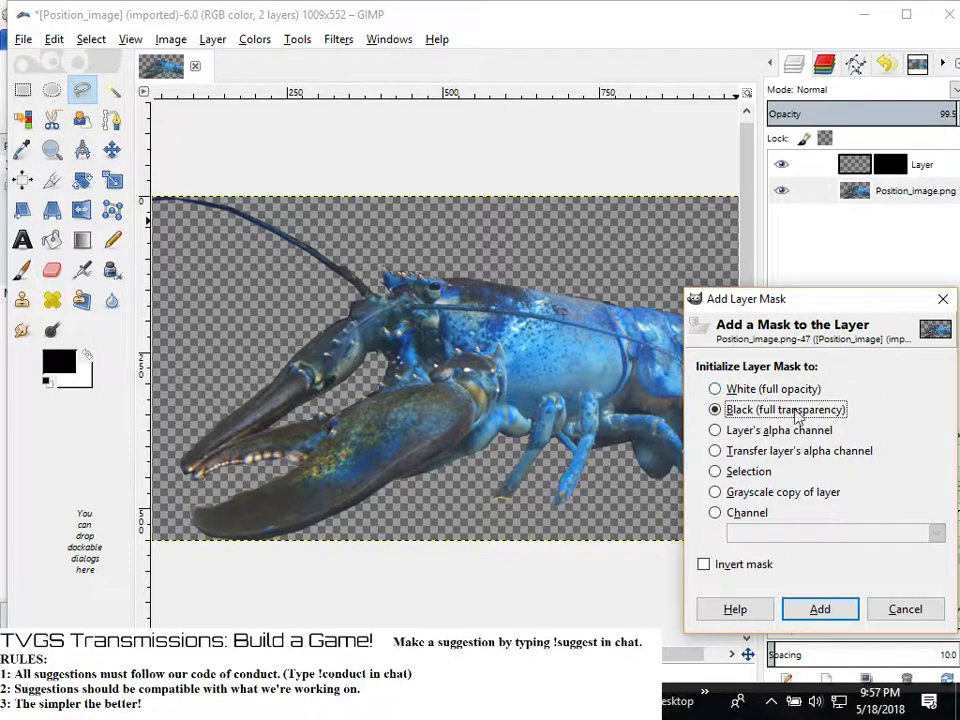
left_click(770, 430)
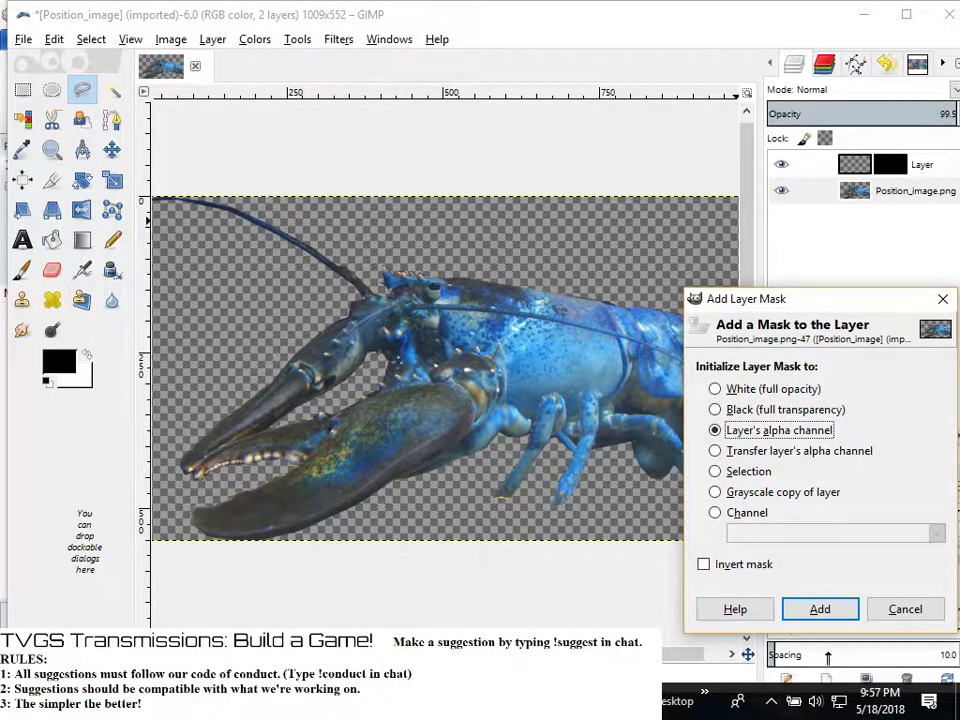
left_click(819, 609)
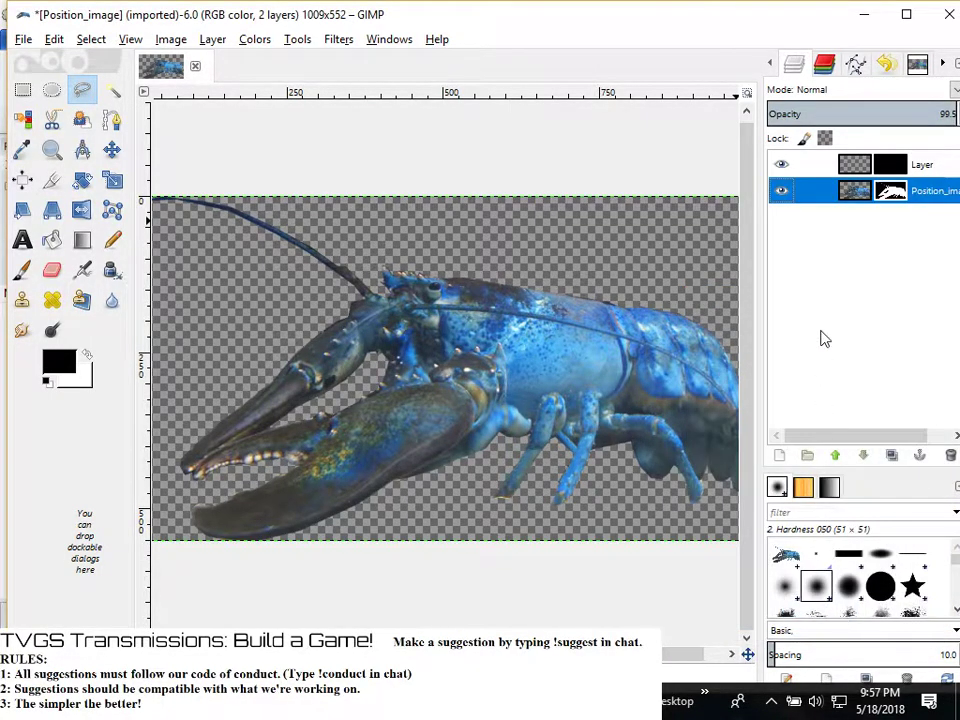
Clear the lobster picture from the Position_image.png layer itself while keeping its layer mask
left_click(853, 190)
left_click(880, 195)
left_click(864, 197)
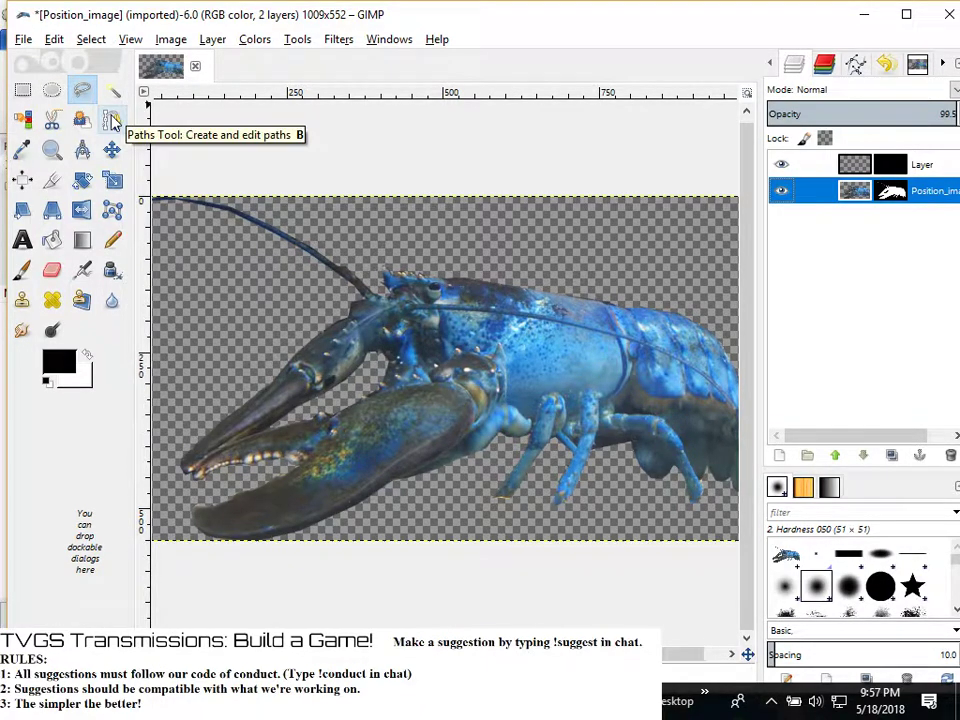
key("Delete")
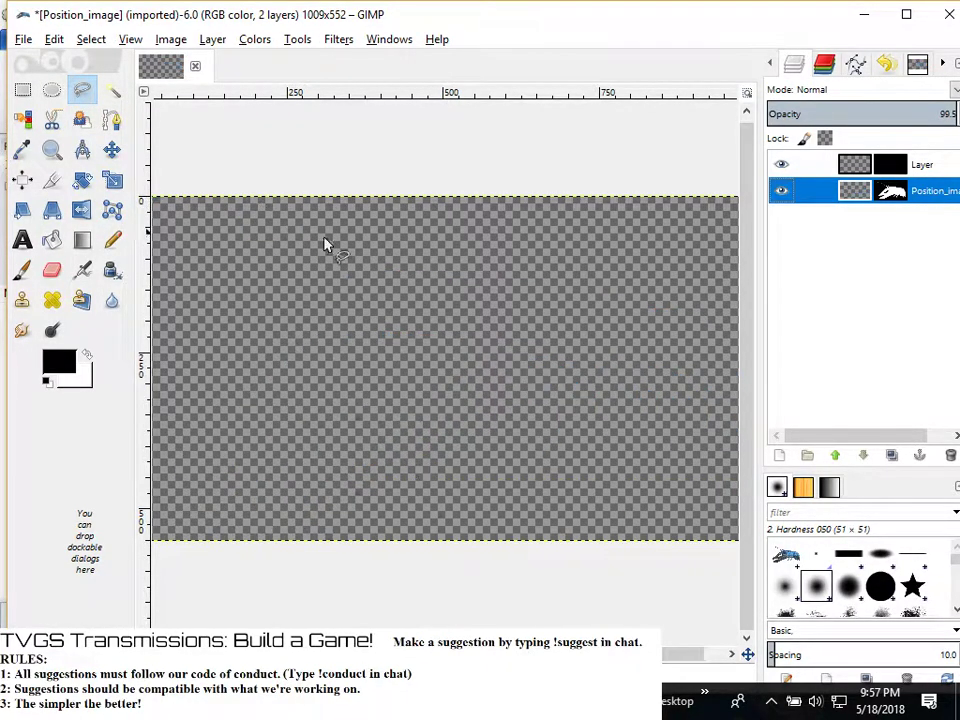
Try filling the lobster shape in the Position_image.png layer mask with black, and undo the fills
left_click(890, 192)
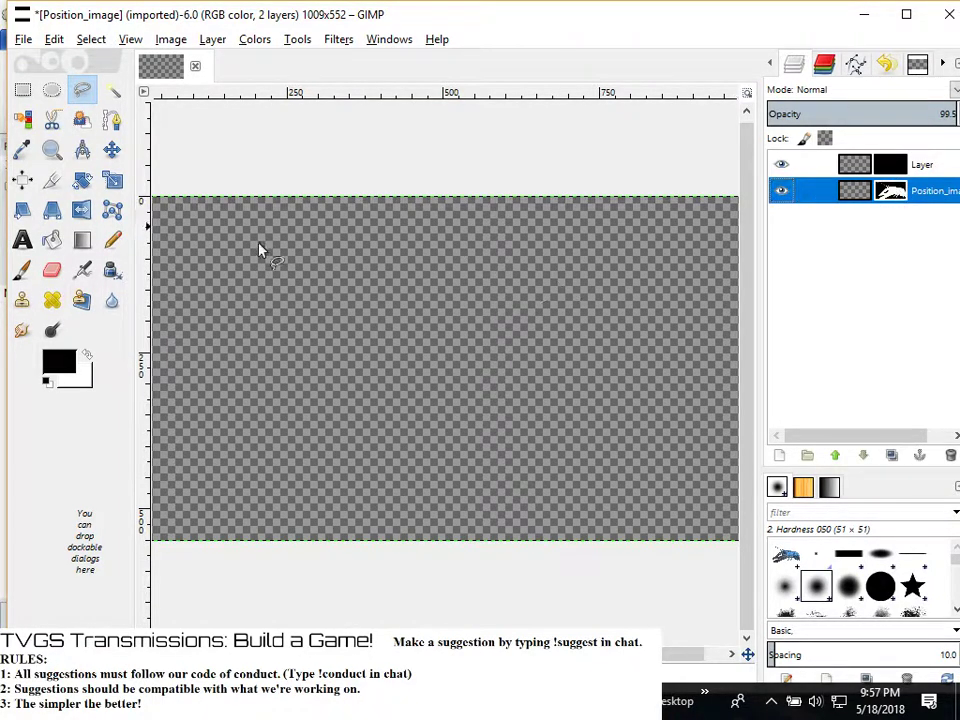
key("shift+b")
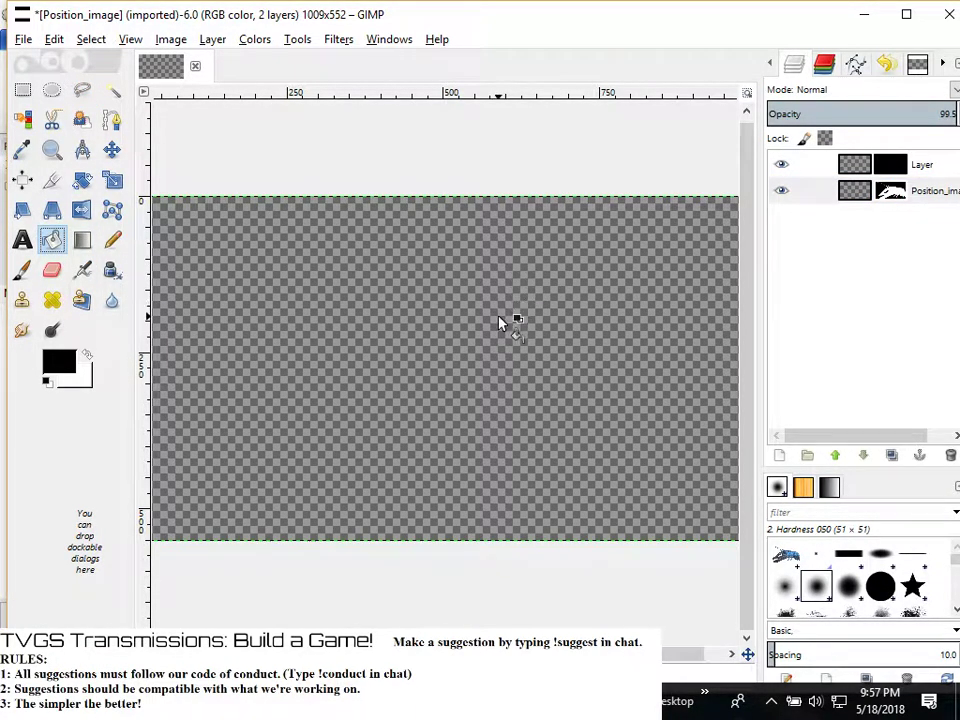
left_click(466, 389)
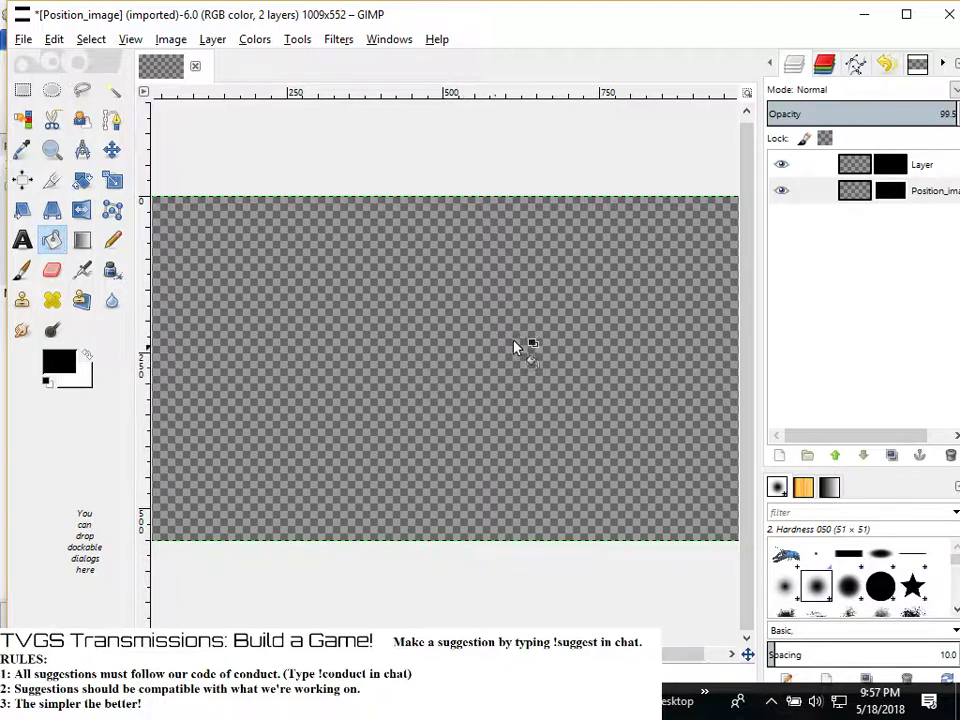
key("ctrl+z")
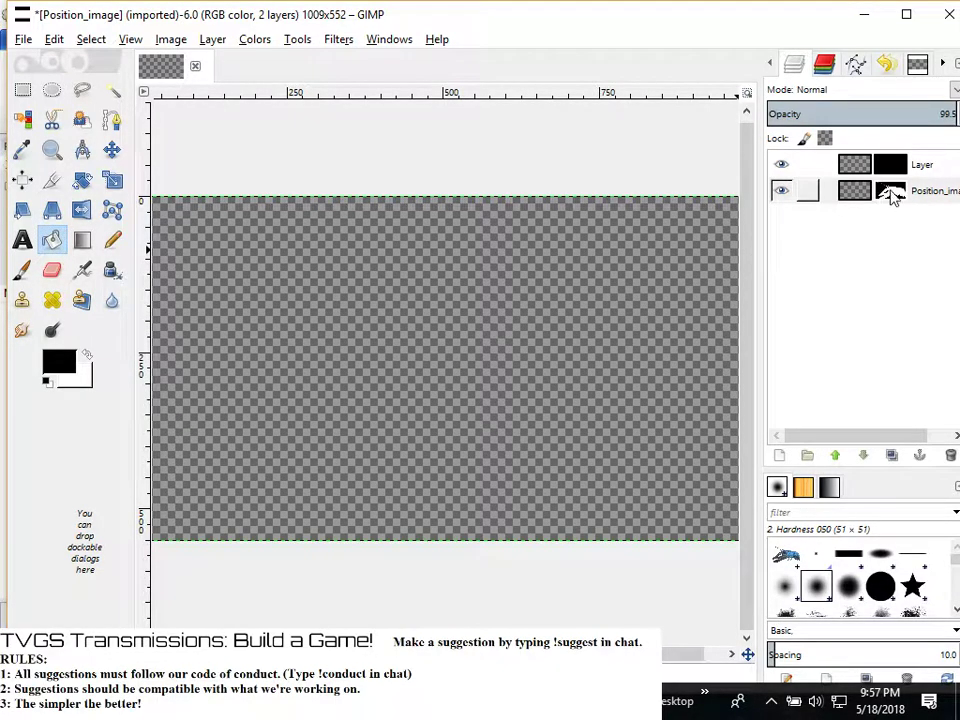
left_click(800, 191)
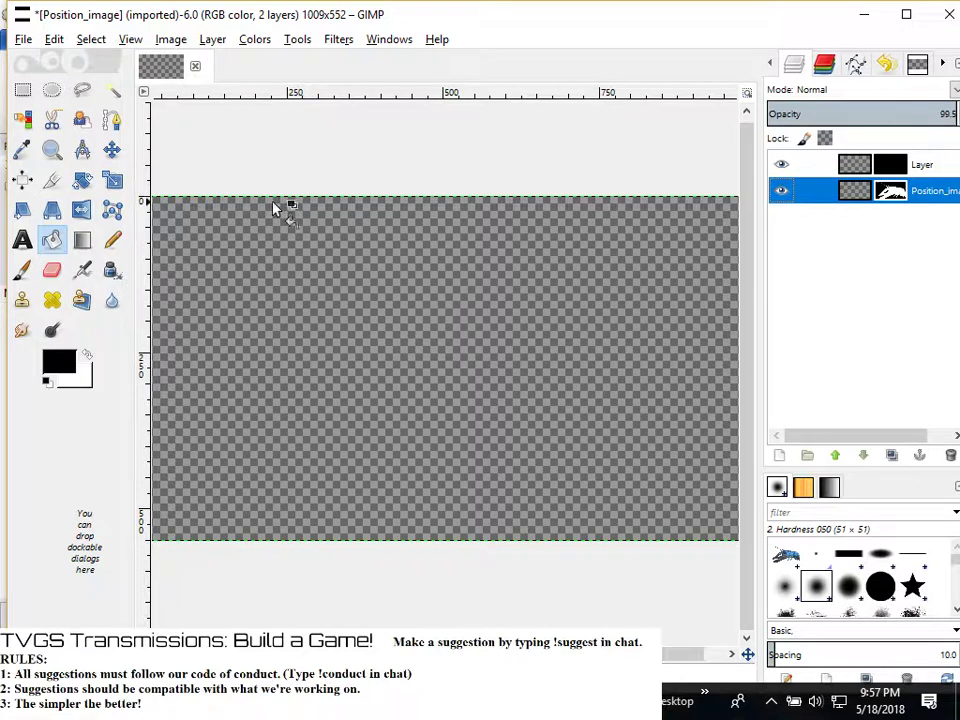
left_click(428, 398)
key("ctrl+z")
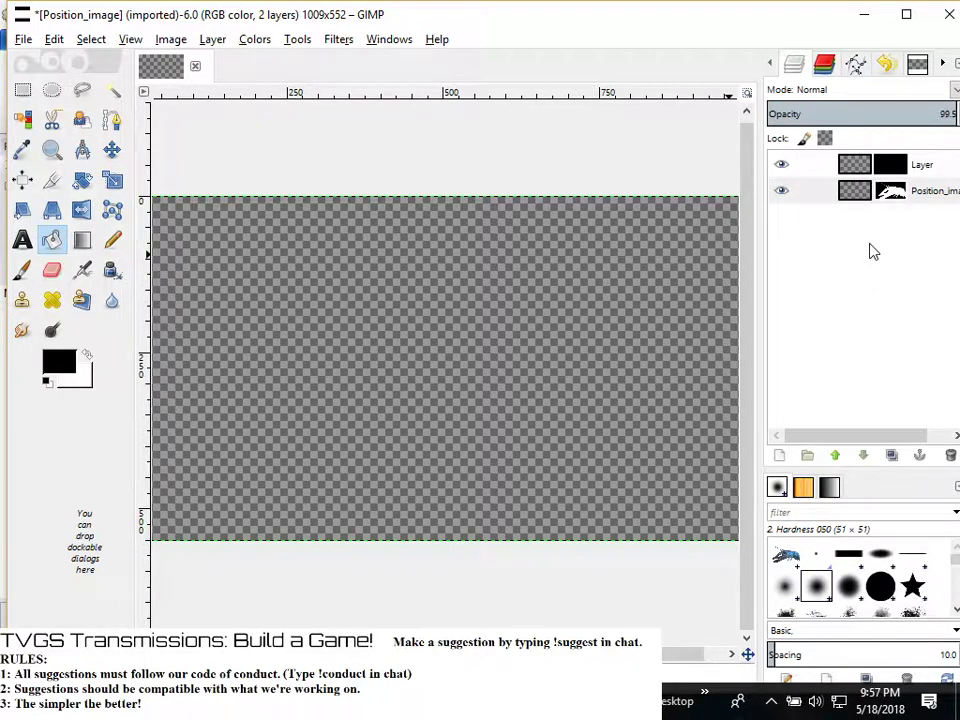
Bucket-fill the Position_image.png layer itself, not its mask, with black to form a lobster silhouette
double_click(890, 190)
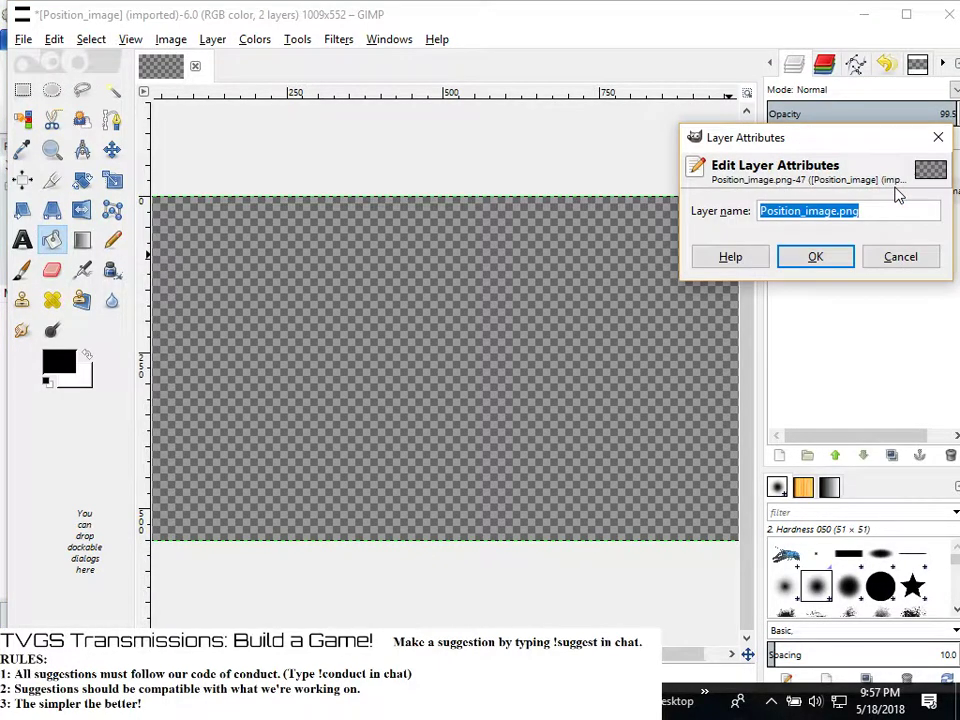
left_click(880, 260)
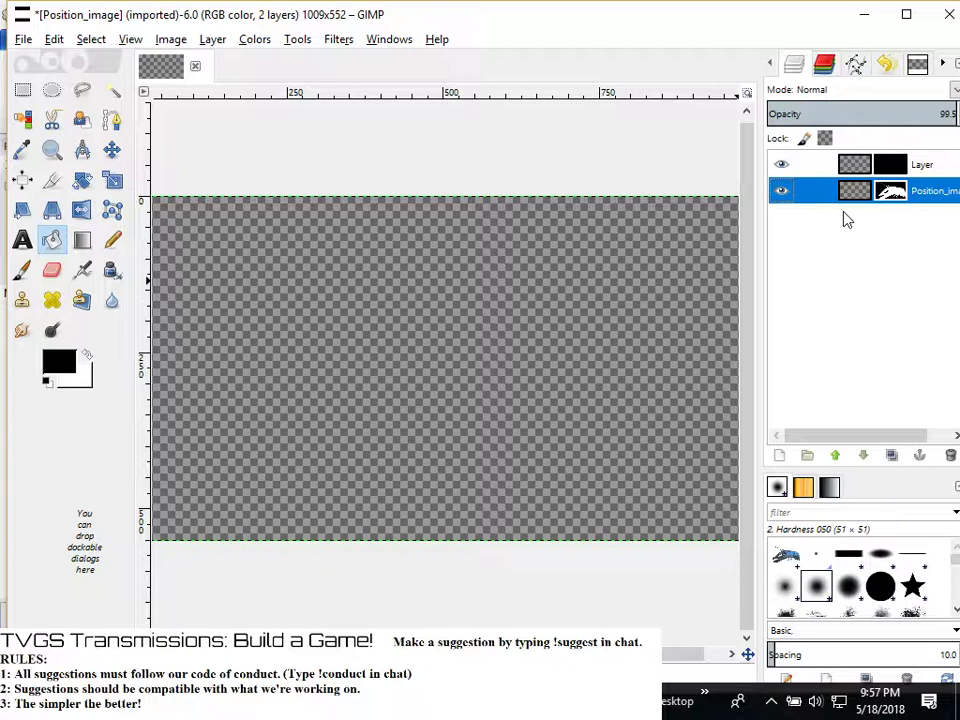
left_click(855, 195)
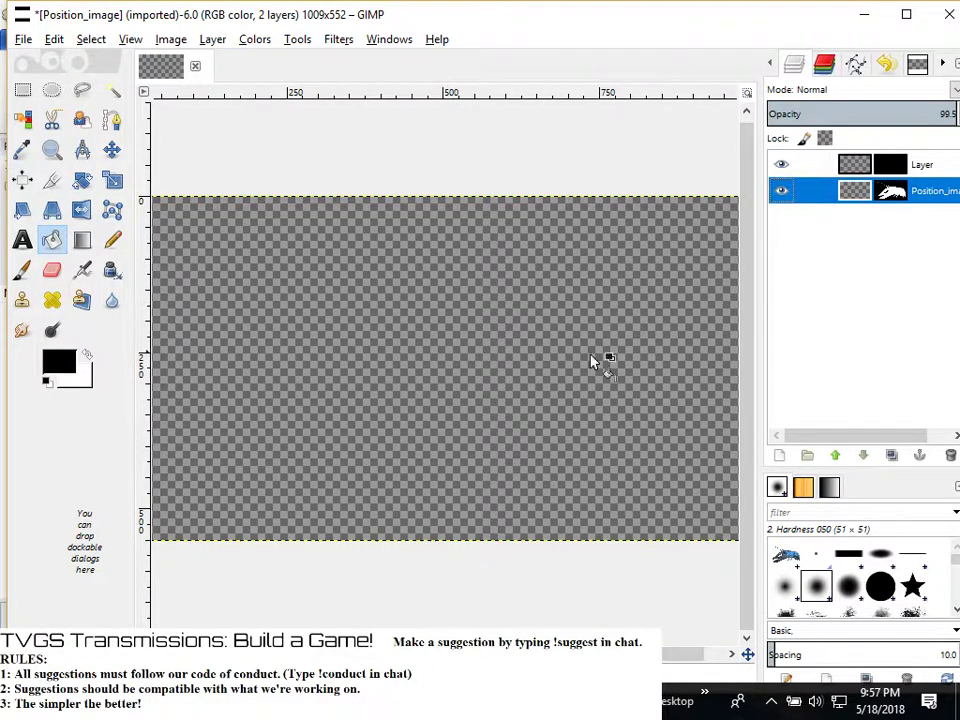
left_click(467, 388)
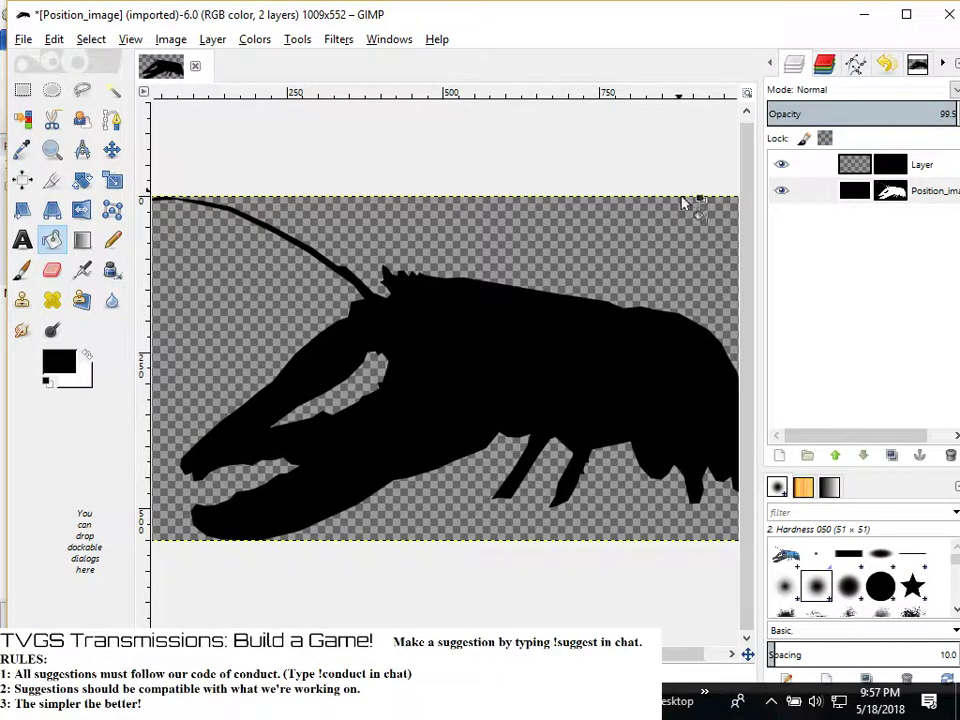
Delete the extra empty layer above Position_image.png
right_click(822, 170)
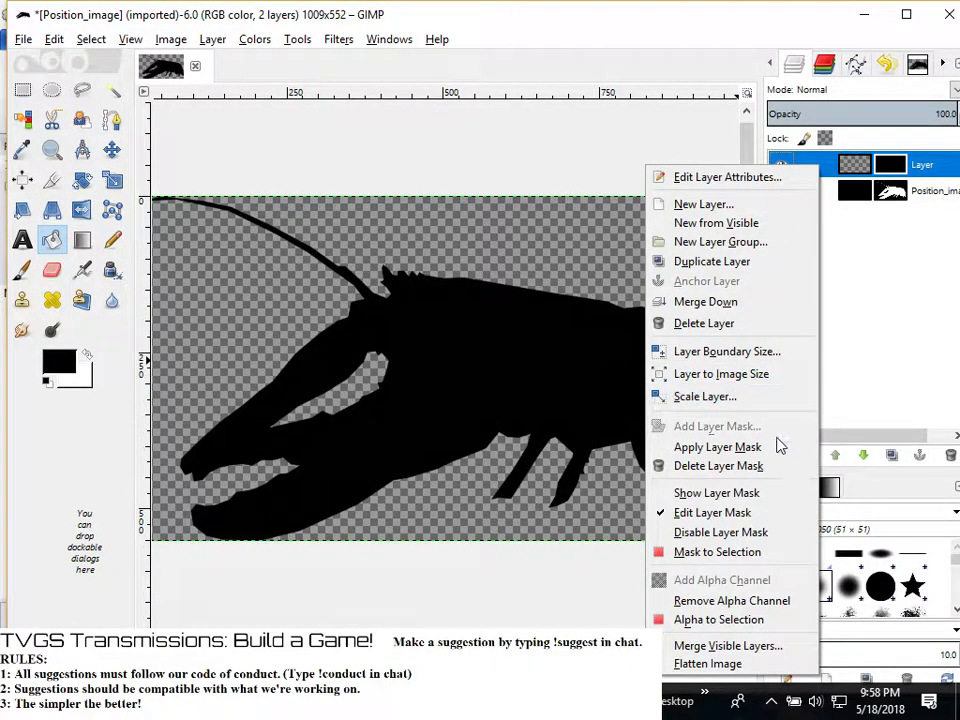
left_click(737, 321)
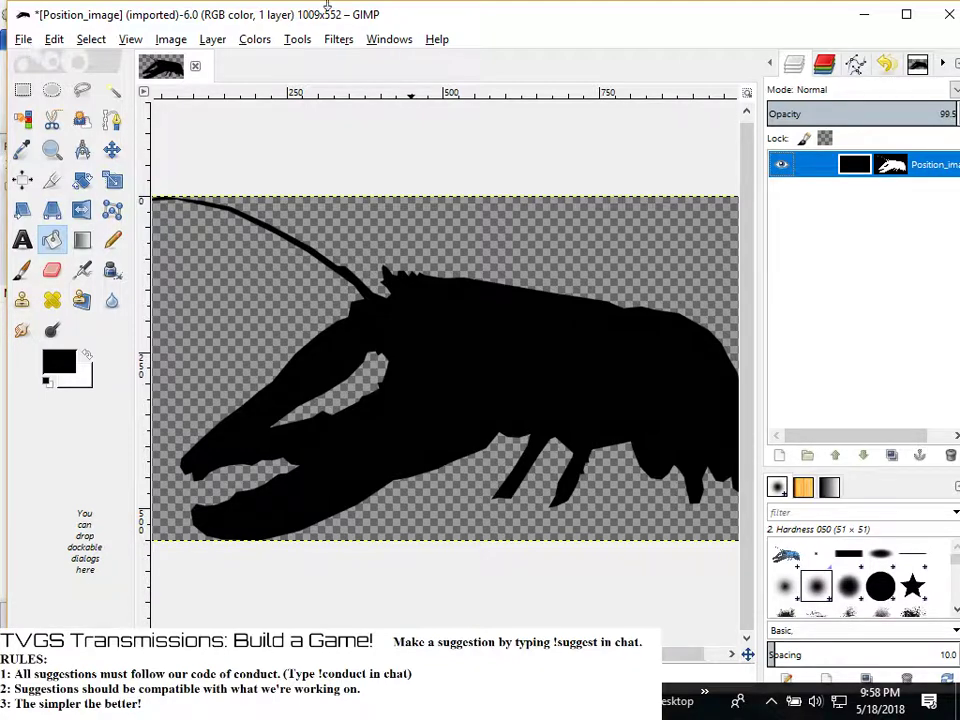
Try an opacity of 62.3 on the black silhouette layer, then set it to 98.5
left_click(885, 125)
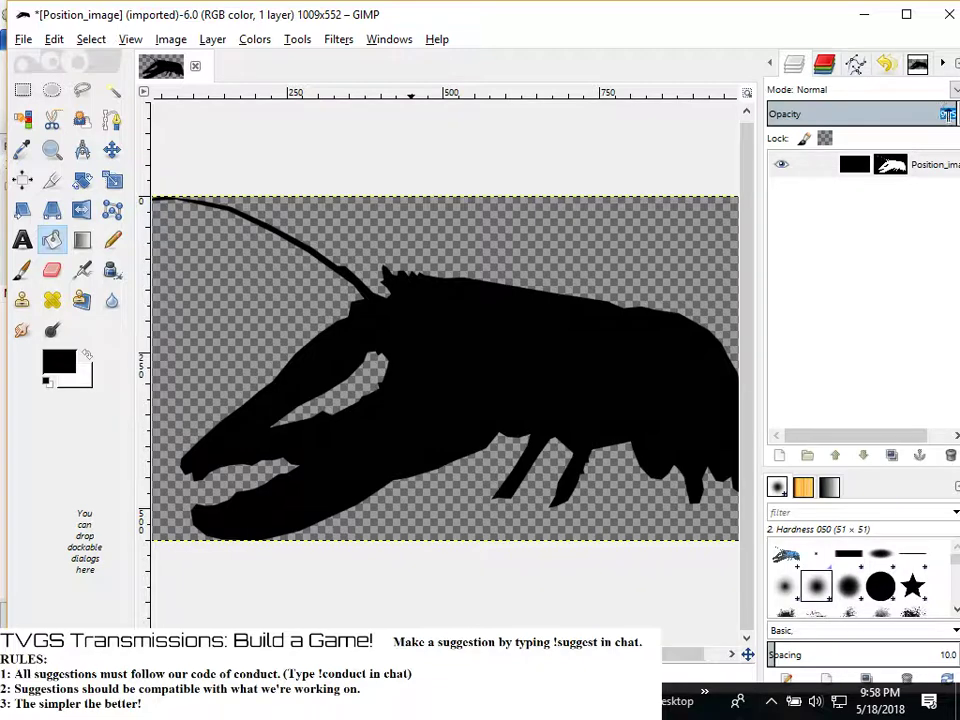
left_click_drag(943, 113, 885, 114)
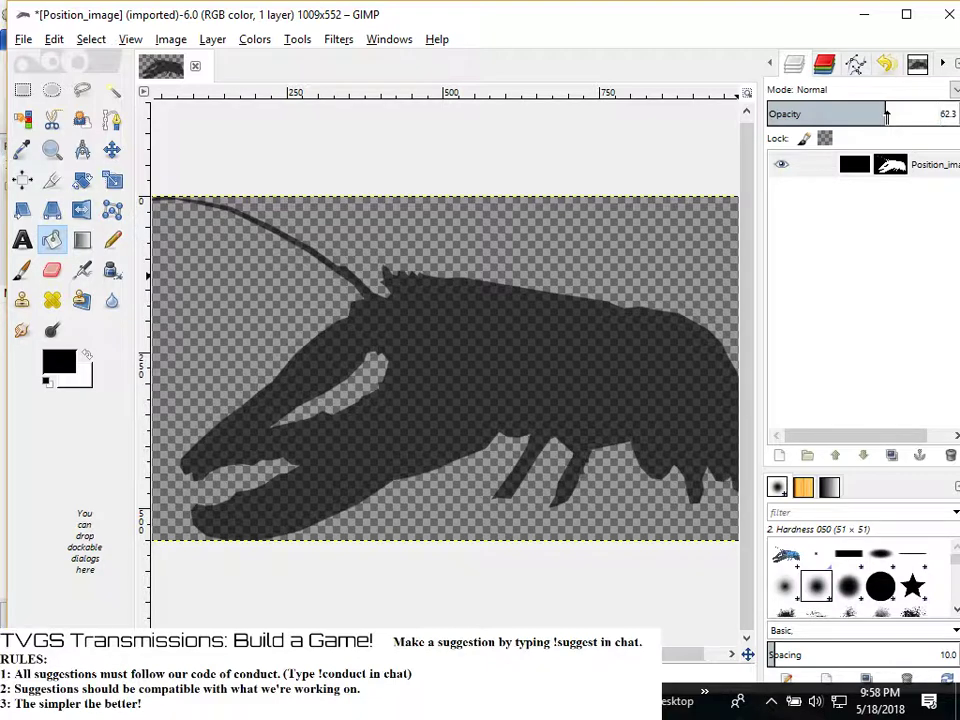
left_click_drag(886, 114, 955, 113)
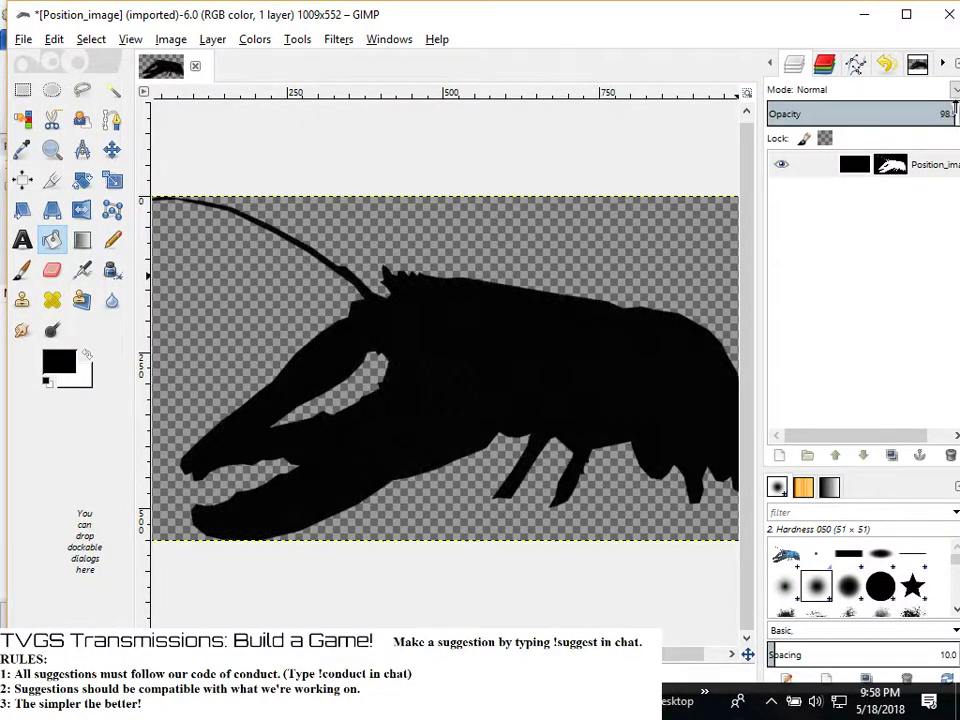
Bring up the list of gradient presets
key("ctrl+g")
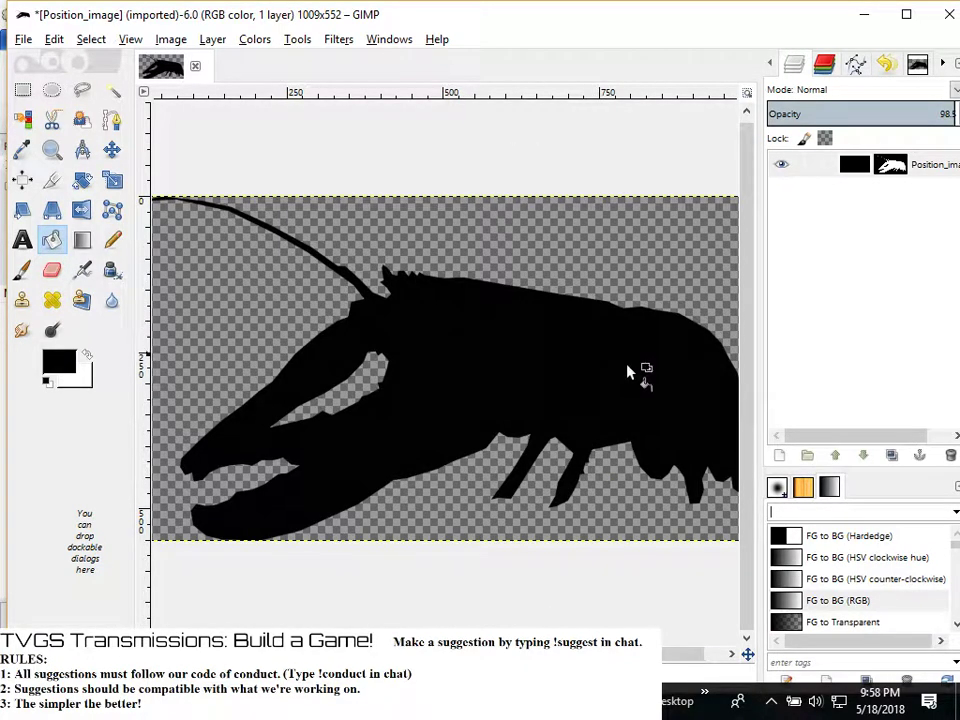
left_click(598, 482)
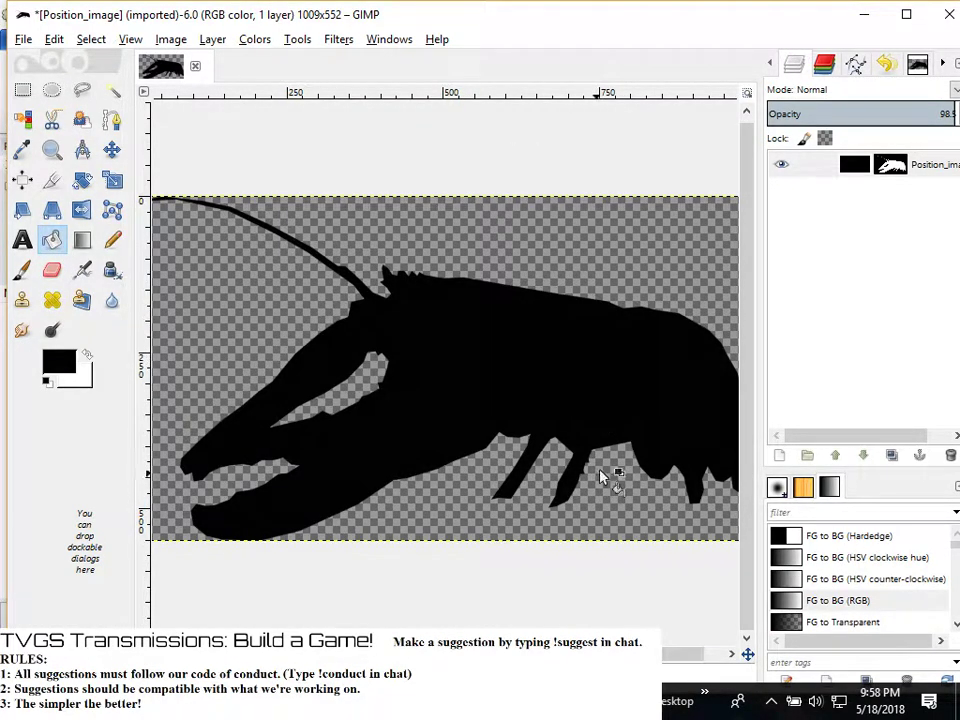
Apply the FG to BG (RGB) gradient to the Position_image layer, running from the body toward the claws
left_click(836, 172)
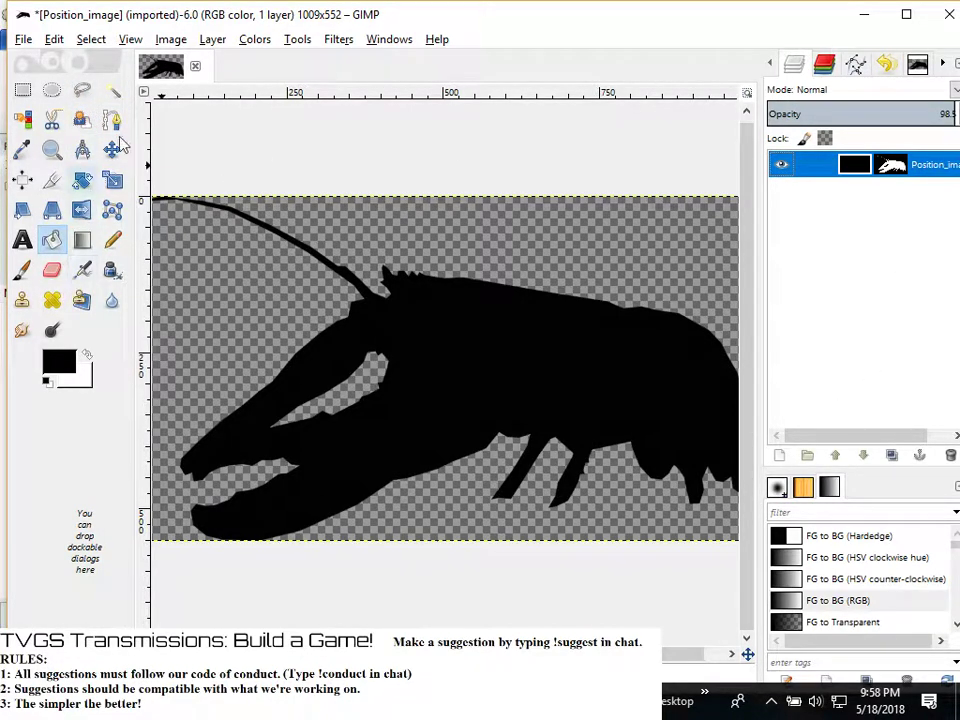
left_click(297, 39)
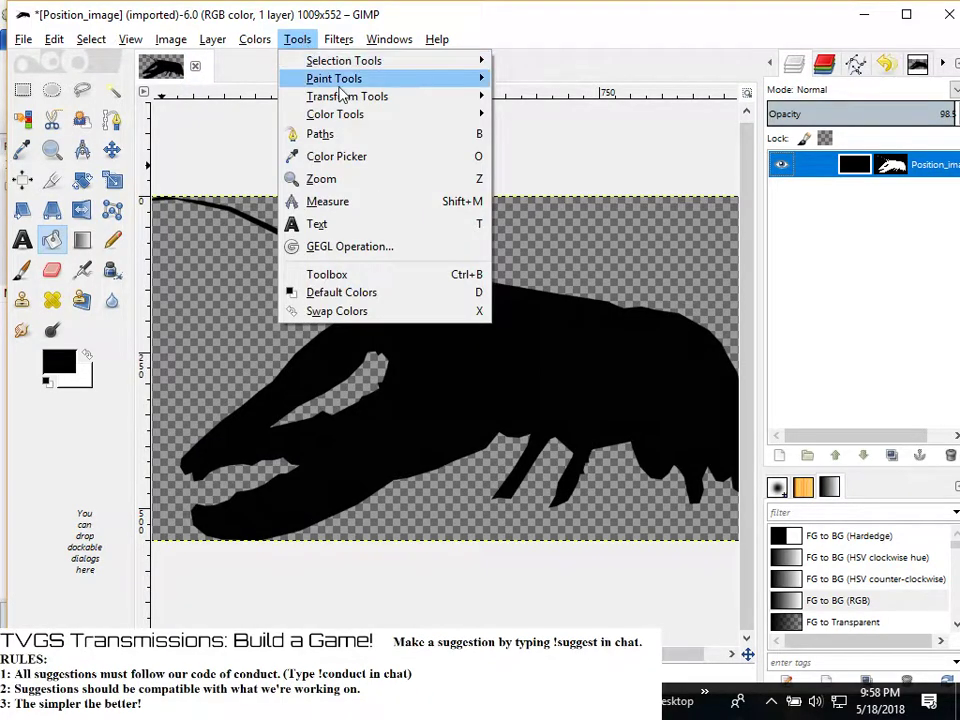
mouse_move(366, 80)
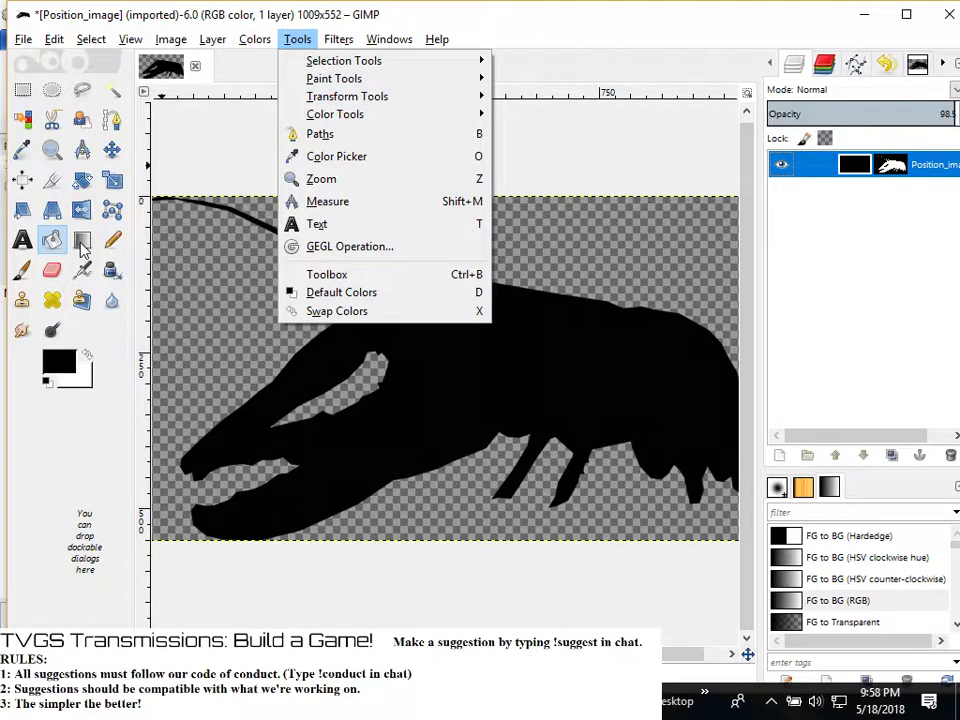
left_click(62, 188)
key("g")
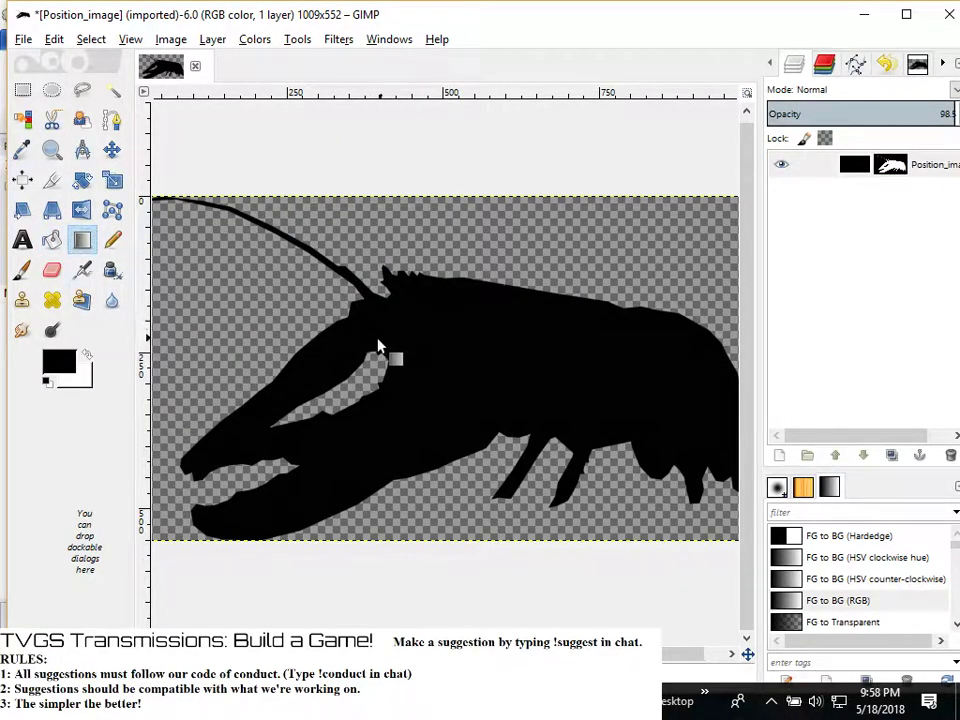
left_click_drag(615, 344, 252, 441)
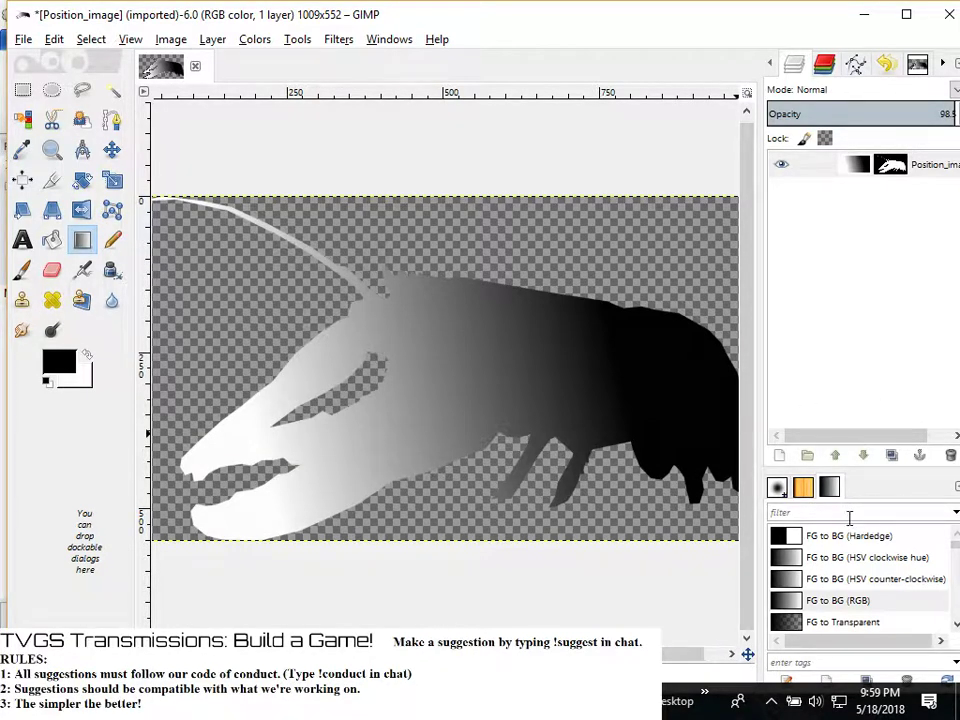
Try the Abstract 1 gradient from body to claws, then the Abstract 2 gradient from mid-body to tail
scroll(830, 580, "down", 3)
left_click(812, 584)
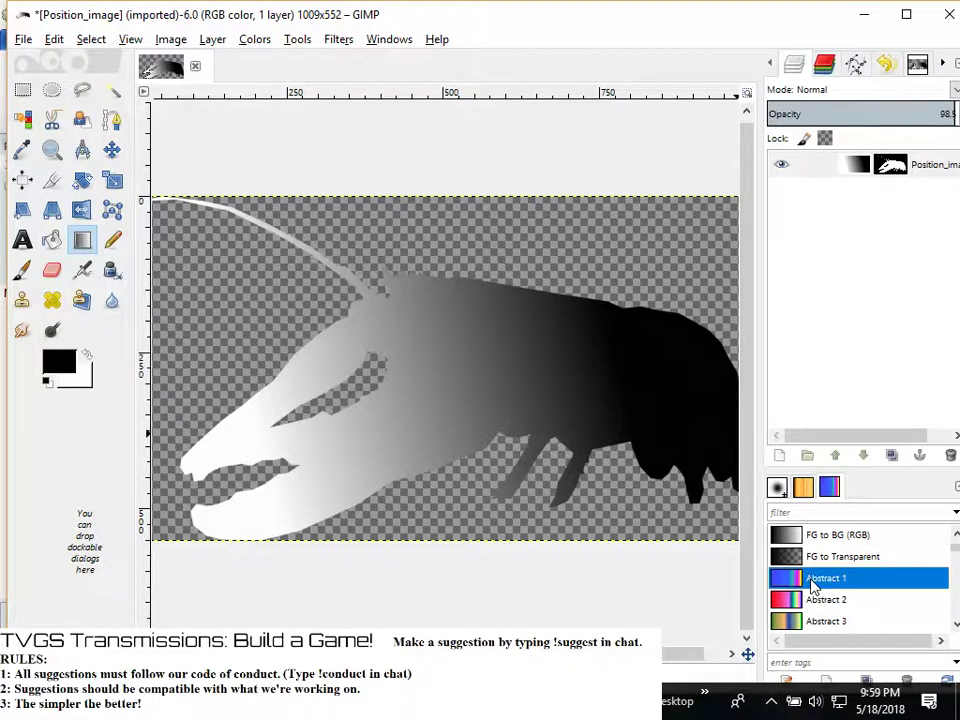
left_click_drag(640, 383, 199, 461)
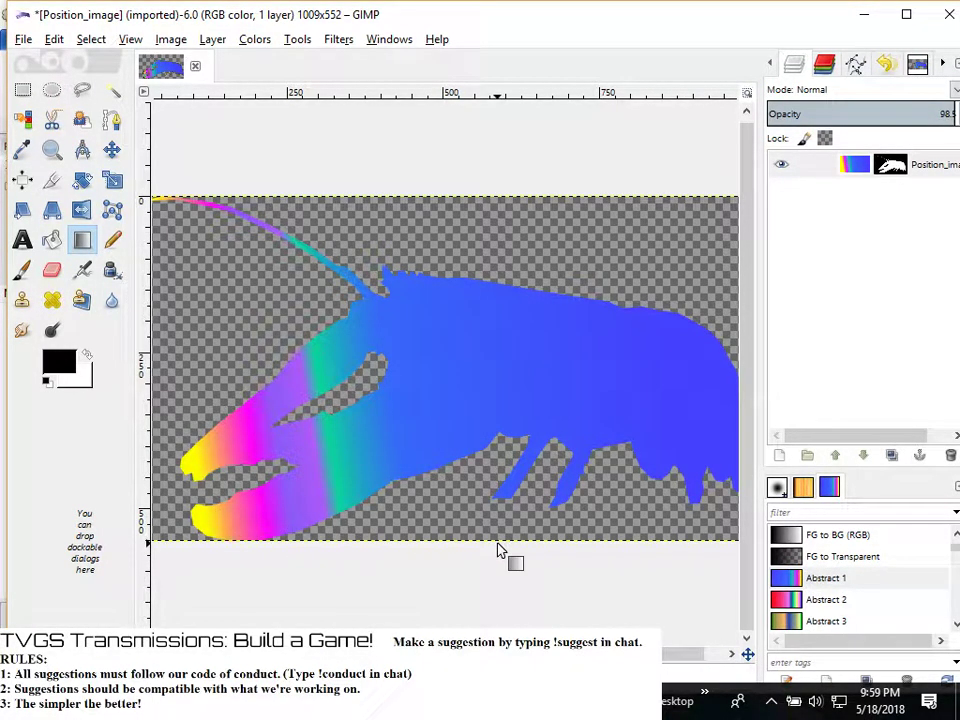
left_click(815, 599)
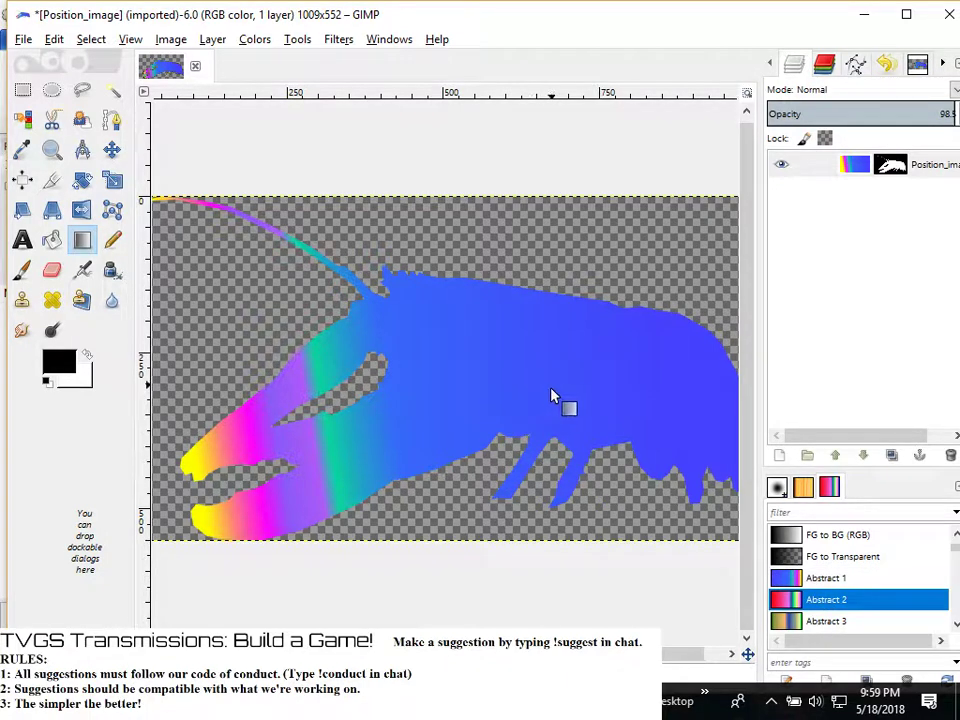
left_click_drag(489, 381, 741, 423)
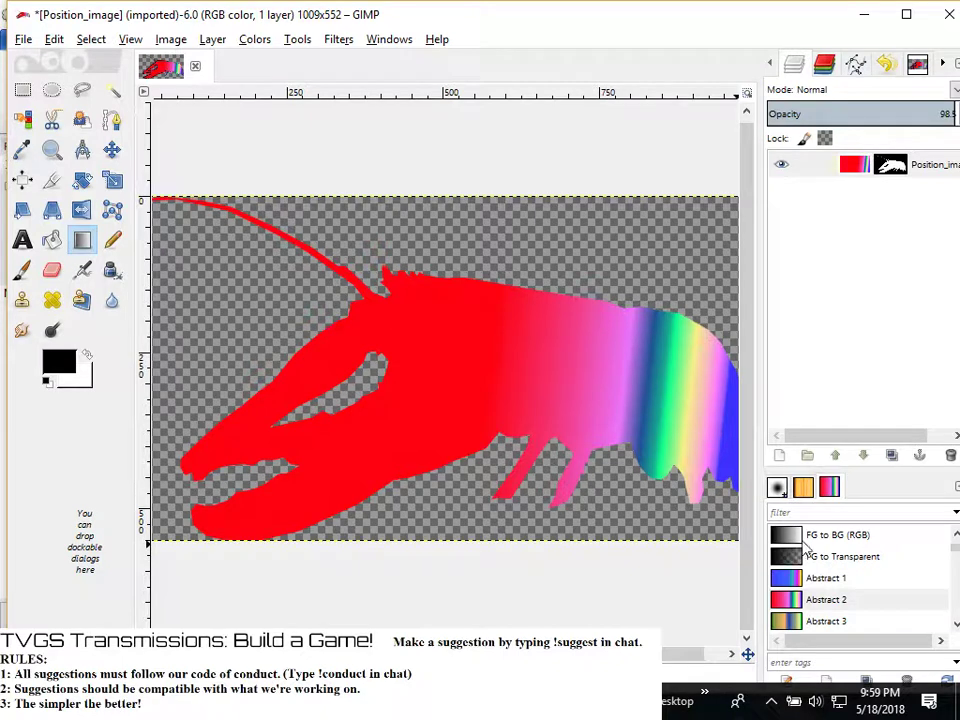
Try the Burning Paper gradient on the lobster silhouette, running from the claws toward the tail
scroll(838, 553, "down", 1)
scroll(838, 553, "down", 1)
scroll(808, 603, "down", 1)
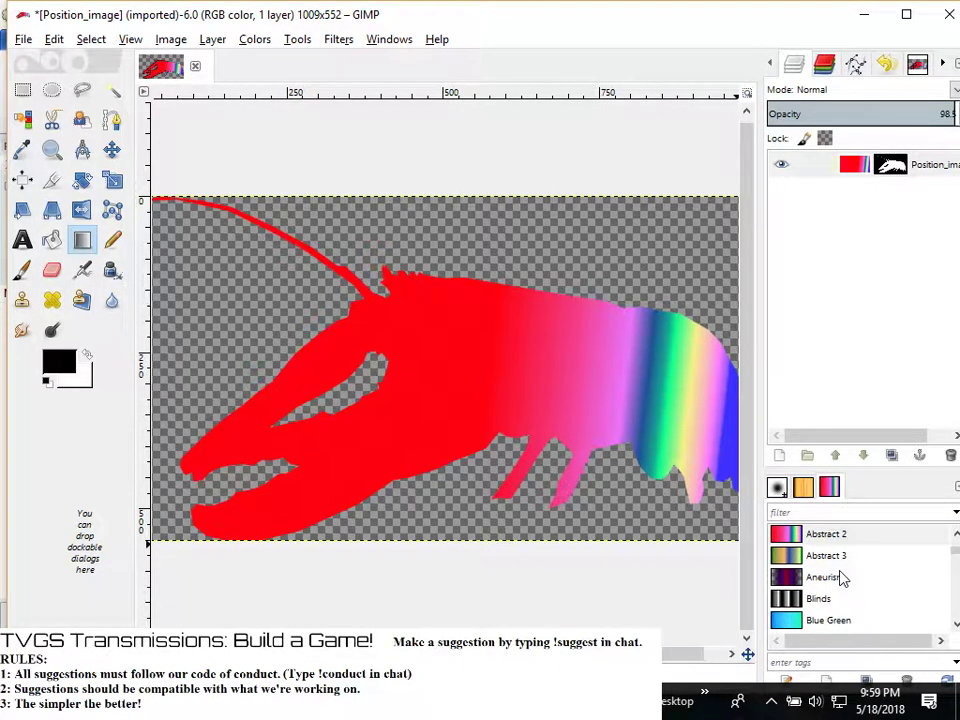
scroll(840, 577, "down", 2)
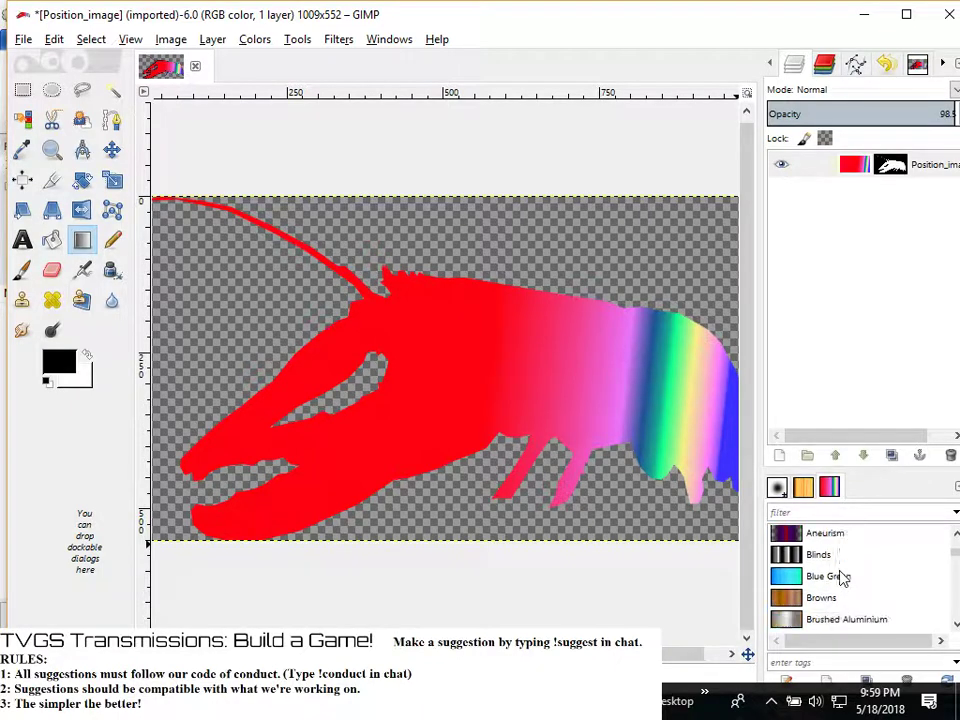
scroll(845, 574, "down", 3)
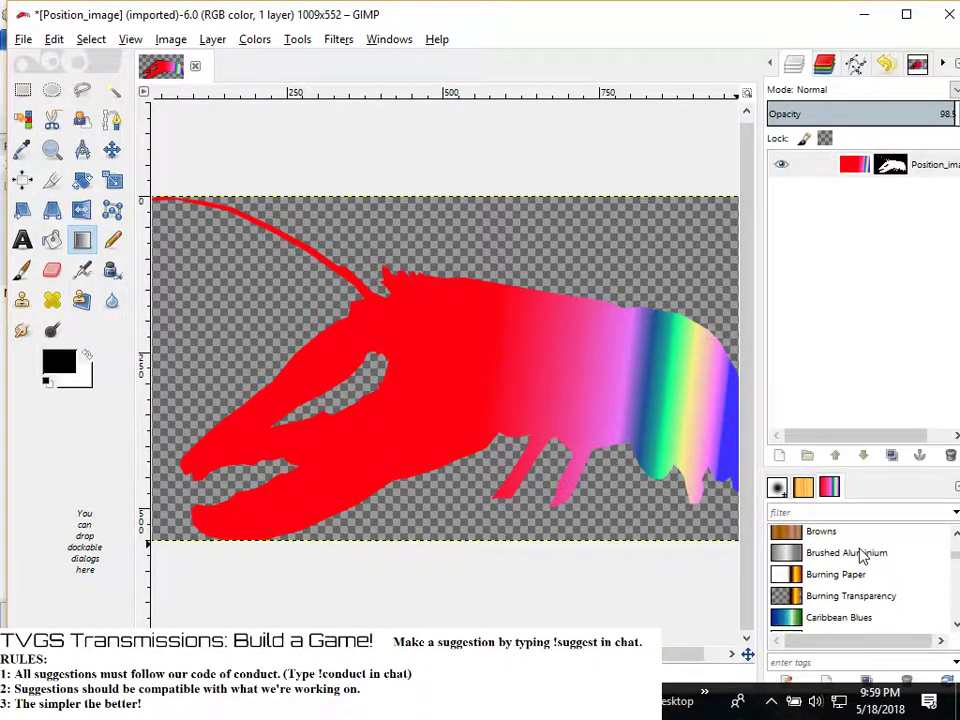
left_click(838, 575)
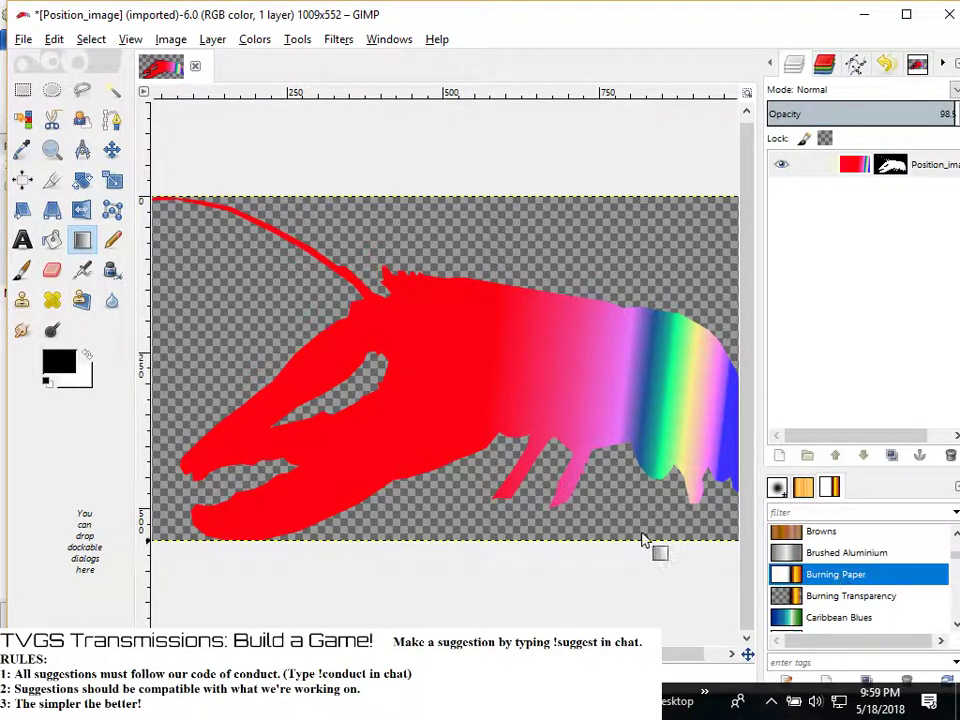
mouse_move(220, 457)
left_mouse_down()
mouse_move(643, 336)
mouse_move(658, 372)
left_mouse_up()
Try the Flare Radial 103 gradient across the silhouette, then undo it
scroll(805, 555, "down", 2)
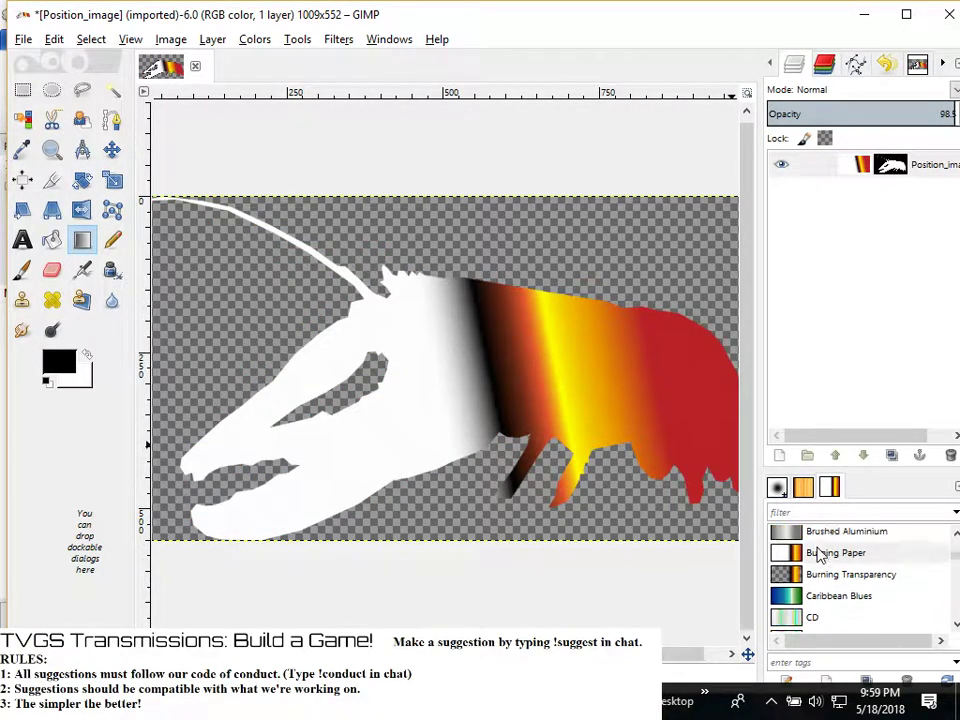
scroll(848, 566, "up", 4)
scroll(858, 554, "down", 6)
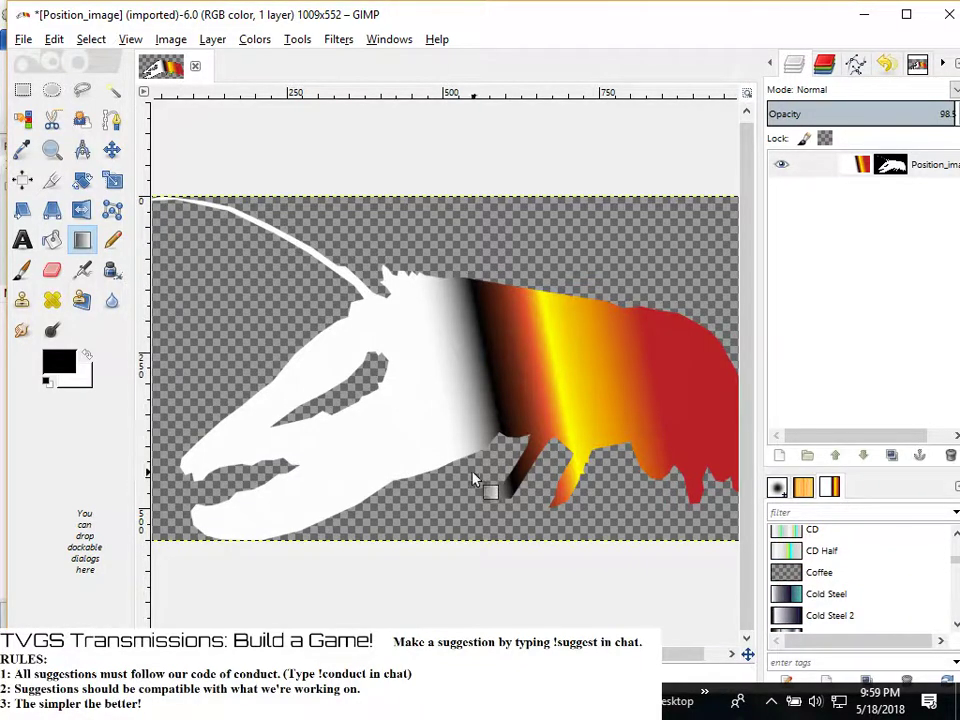
scroll(847, 575, "down", 2)
scroll(842, 578, "down", 1)
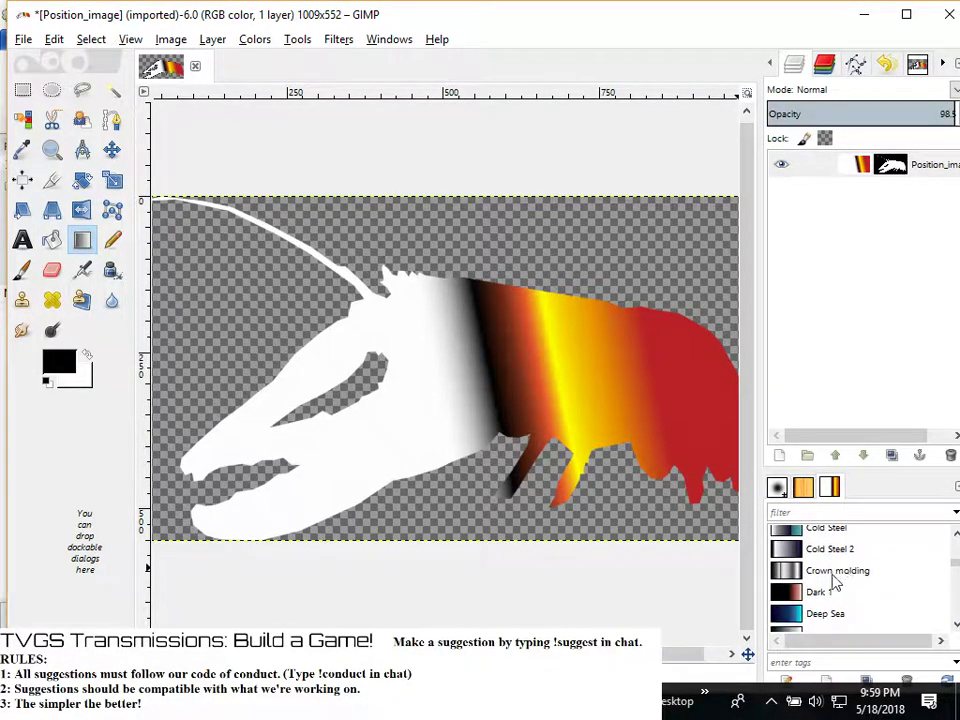
scroll(825, 592, "down", 1)
scroll(880, 575, "down", 4)
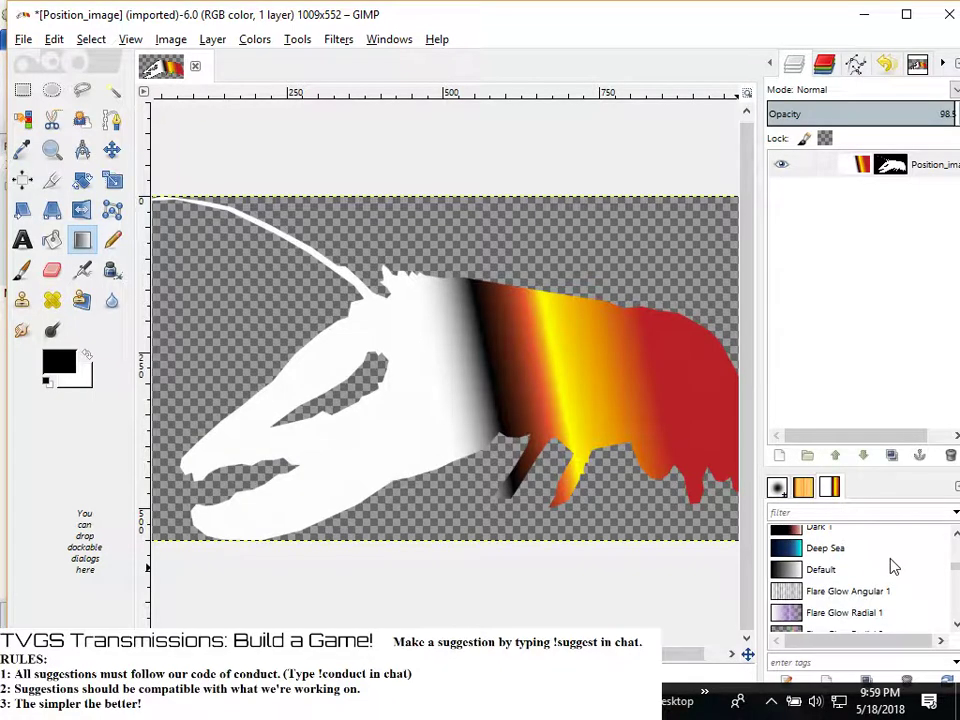
scroll(885, 575, "down", 4)
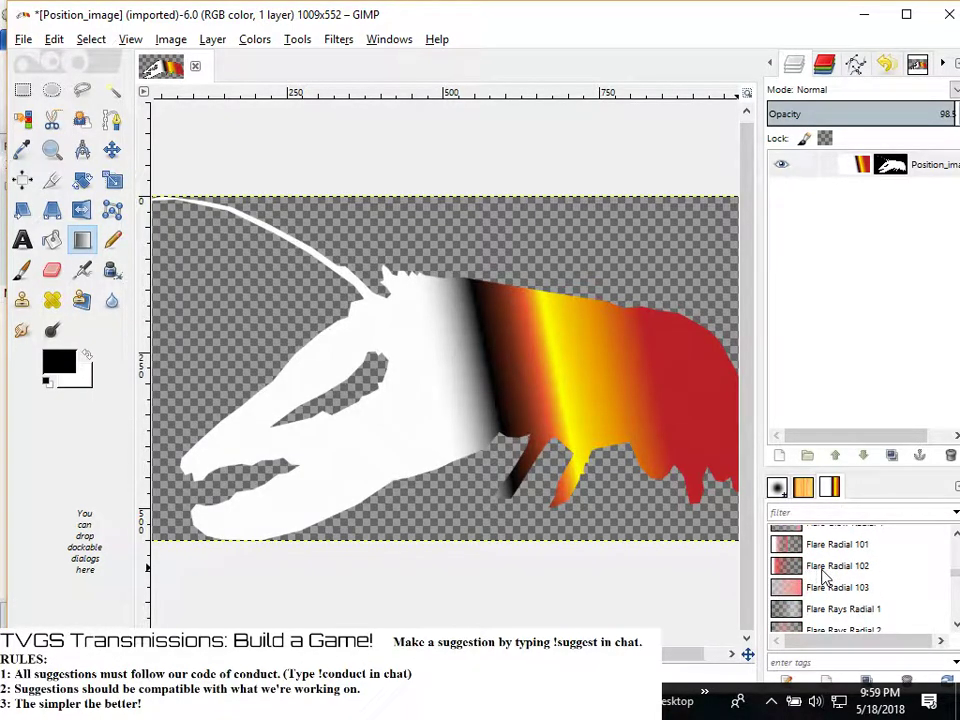
scroll(887, 567, "down", 1)
left_click(781, 568)
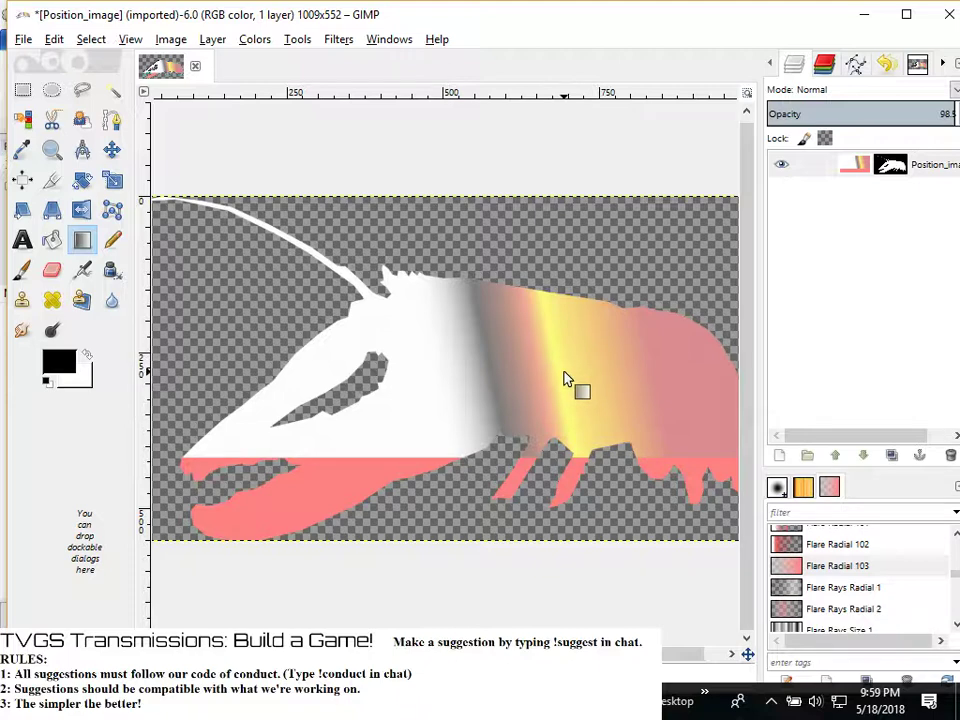
left_click_drag(672, 380, 281, 446)
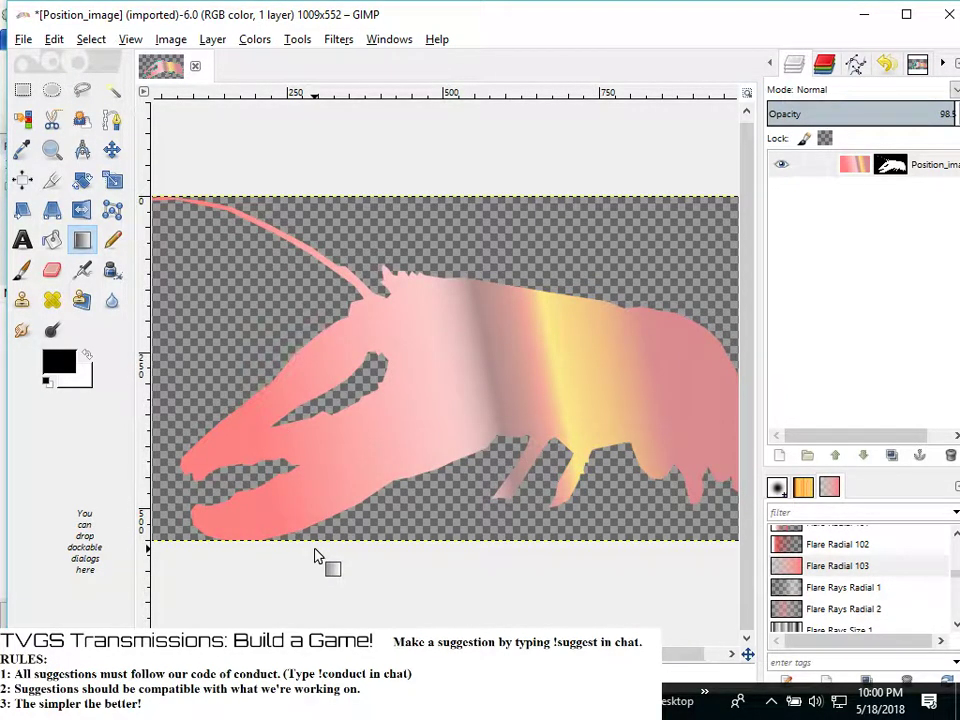
key("ctrl+z")
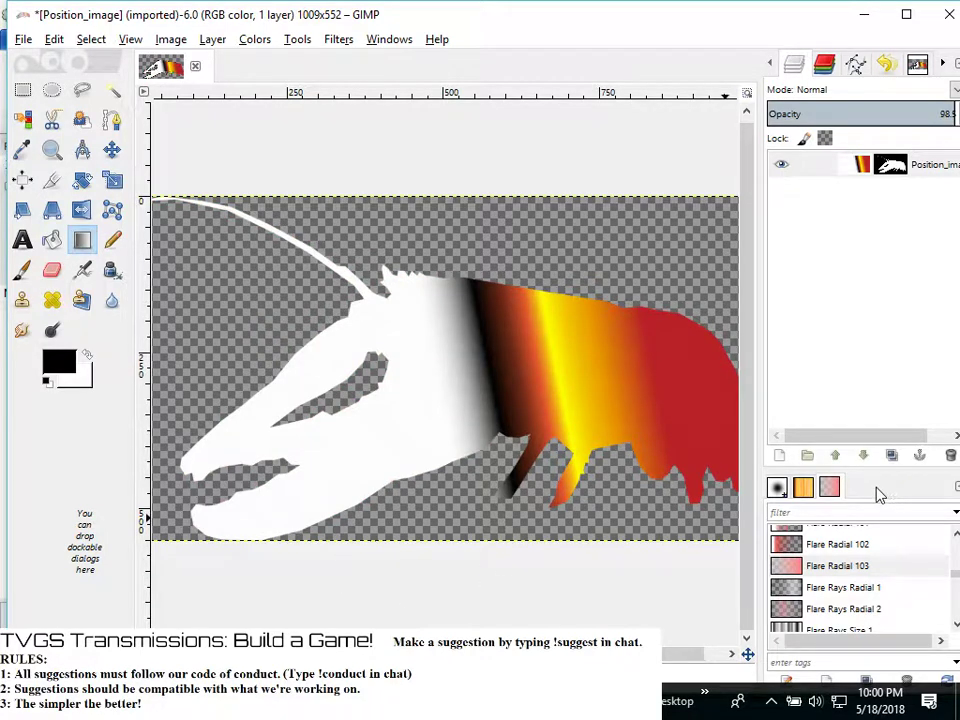
Apply the Full saturation spectrum CCW gradient from tail to claws and set the layer's opacity to 63.7
scroll(880, 543, "down", 1)
scroll(943, 574, "down", 2)
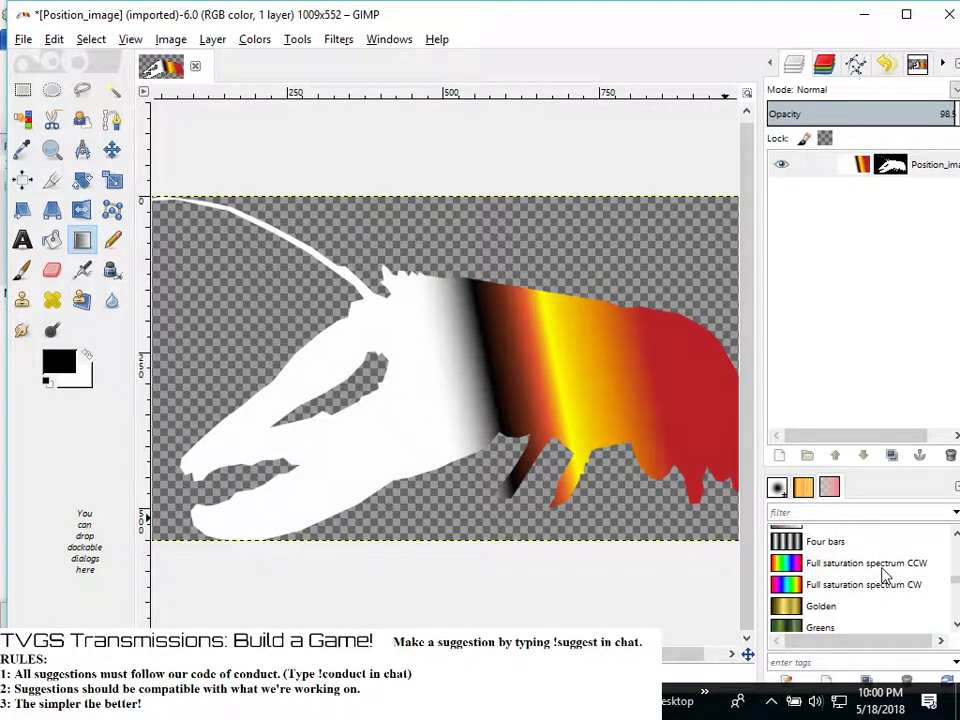
left_click(868, 563)
left_click_drag(735, 385, 195, 470)
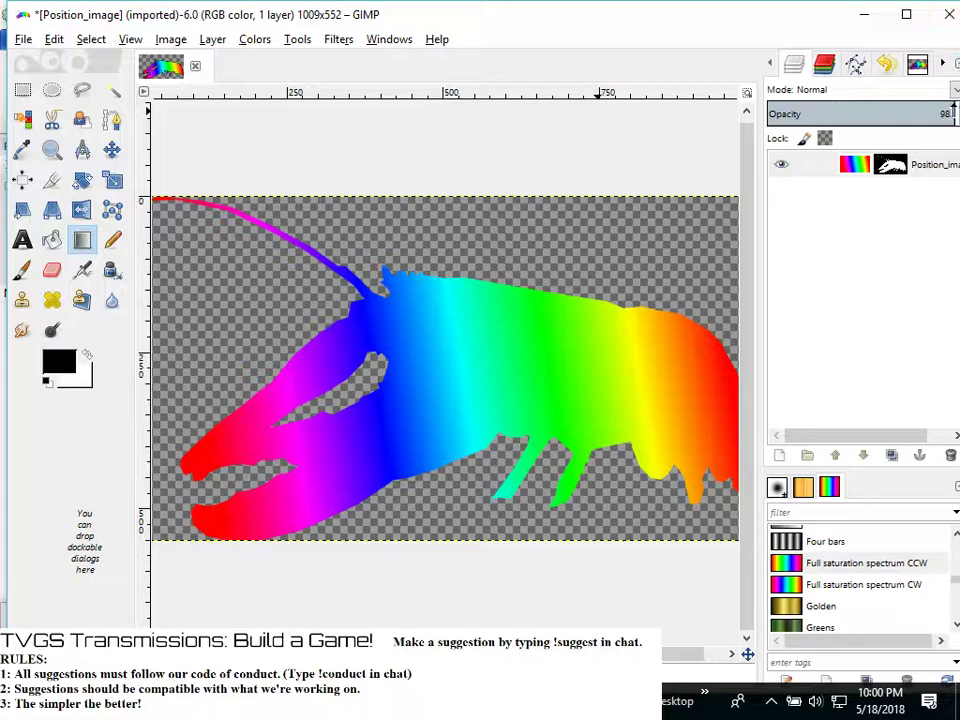
left_click(895, 113)
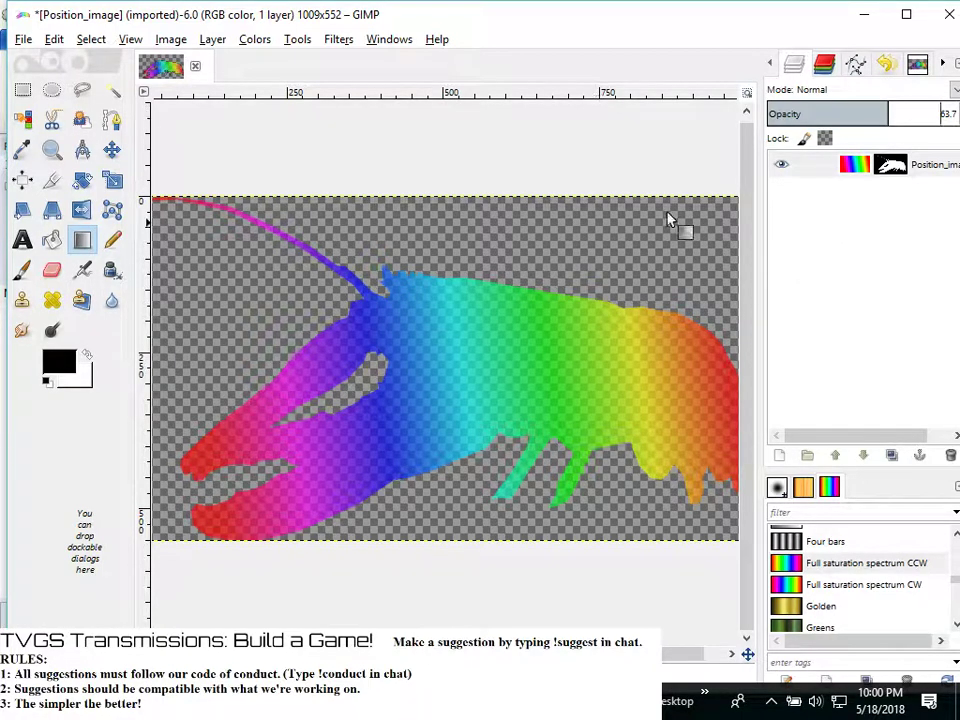
Save the rainbow silhouette project as Position_image.xcf
left_click(23, 39)
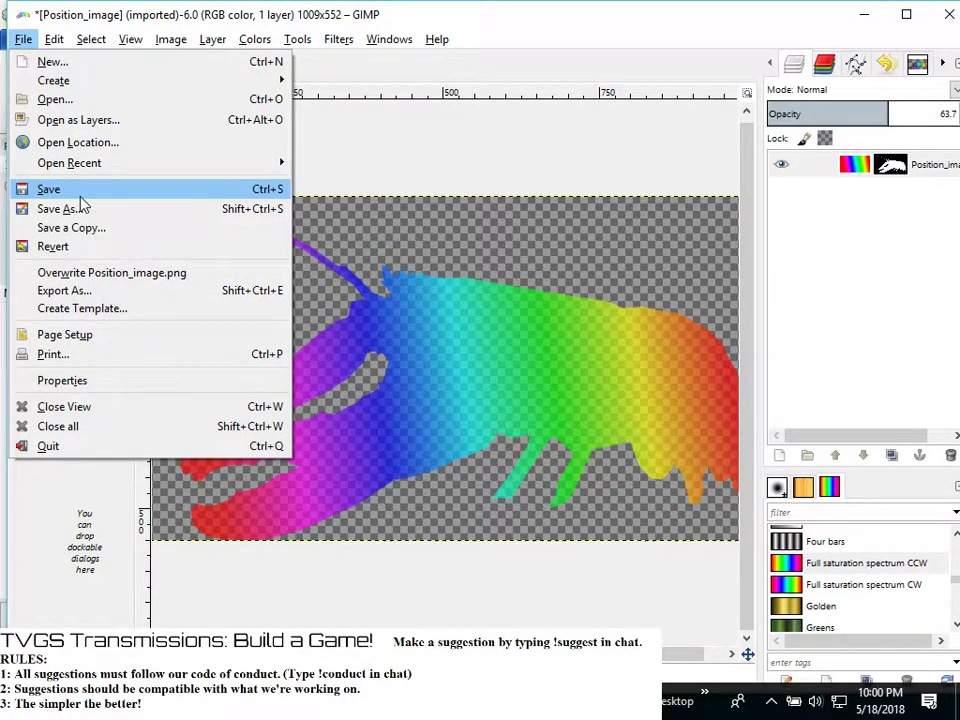
left_click(82, 200)
left_click(700, 660)
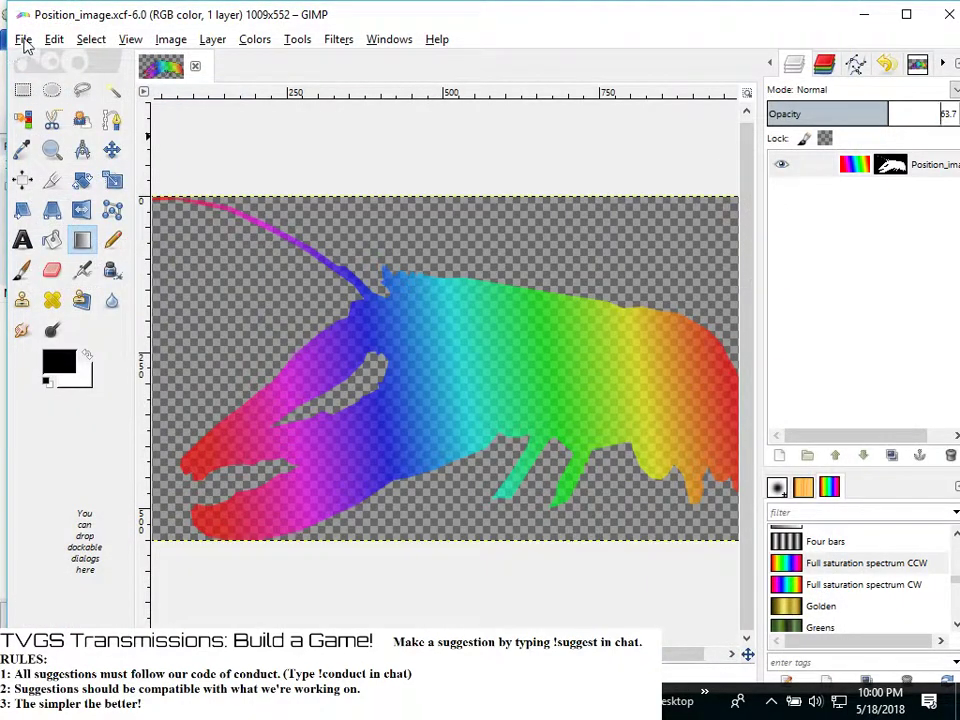
Export the image as Position_image.png on the Desktop, replacing the existing file and keeping the current PNG options with compression level 9
left_click(23, 40)
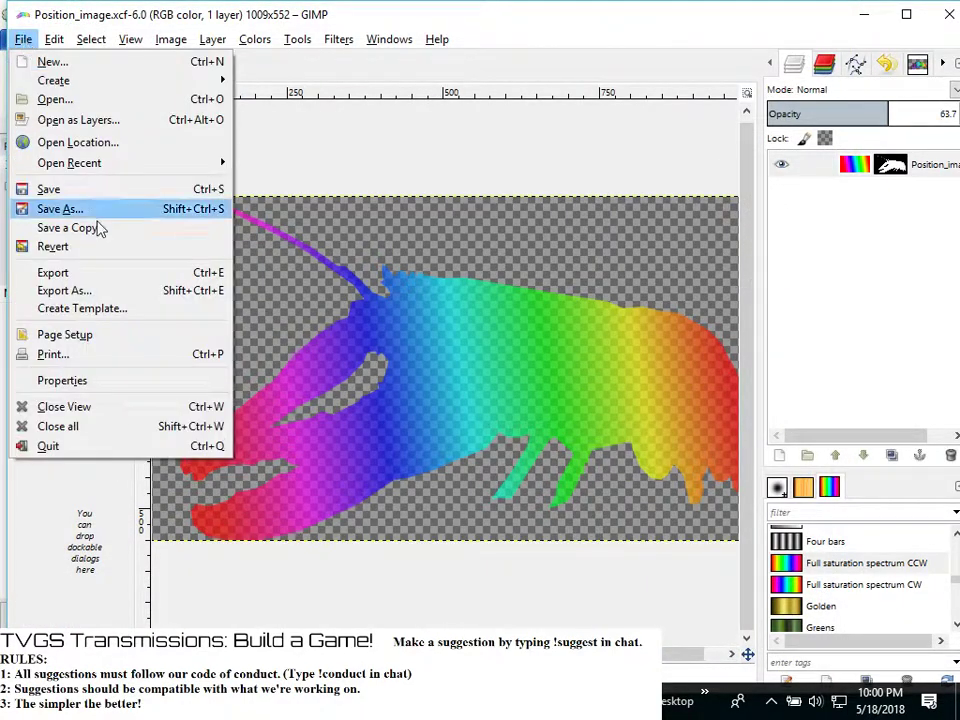
left_click(120, 277)
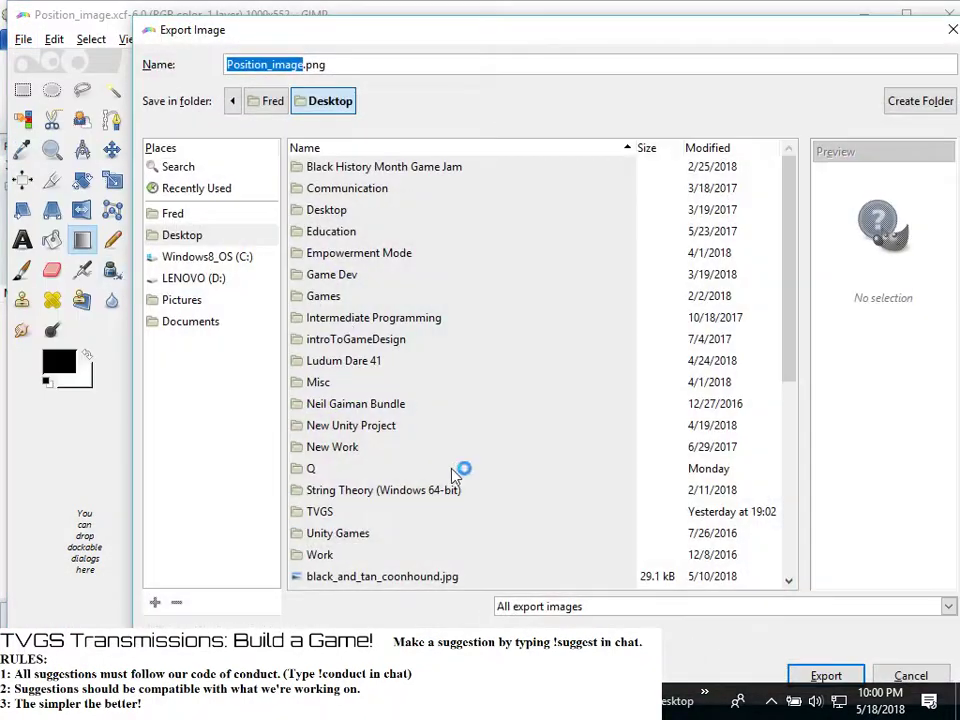
left_click(818, 675)
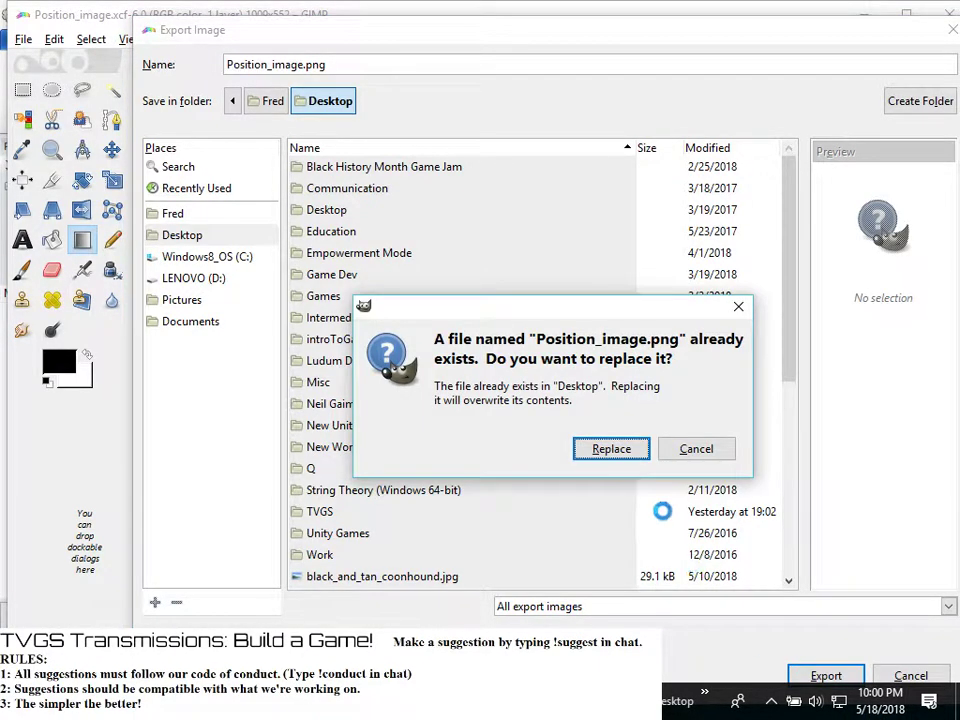
left_click(614, 449)
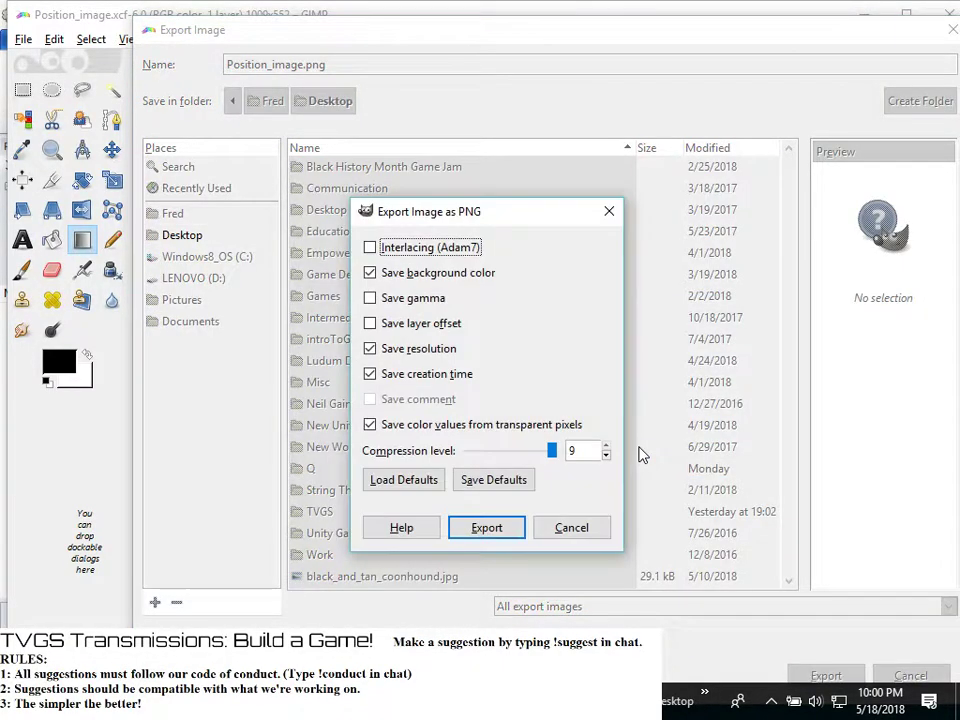
left_click(486, 529)
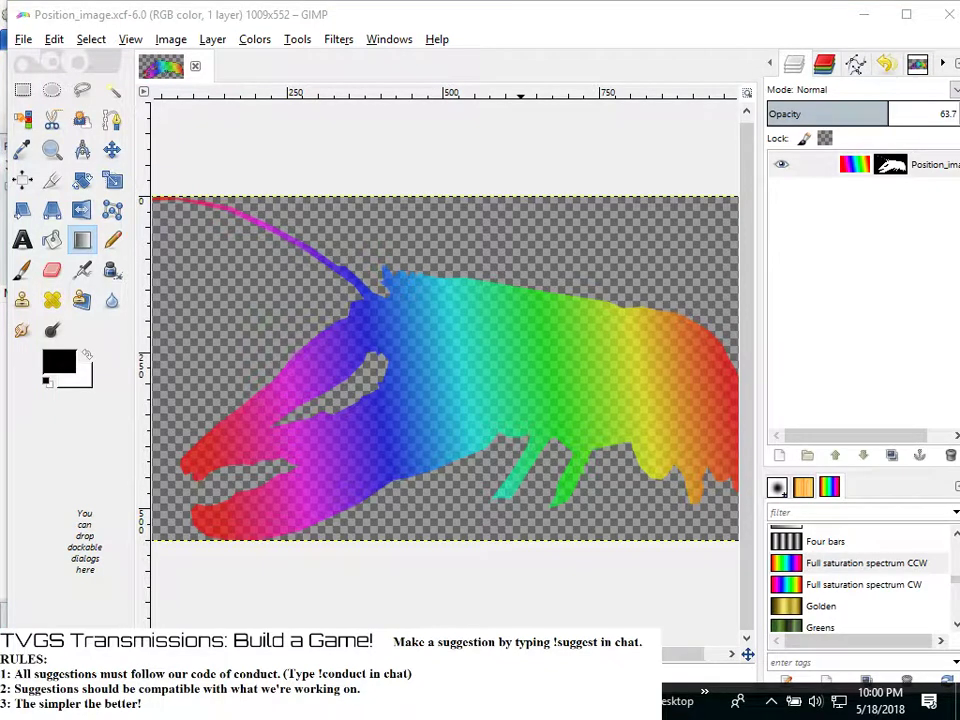
Switch to Construct 2 and replace the Position sprite's frame image with Position_image.png from the Desktop, closing the image editor
key("alt+Tab")
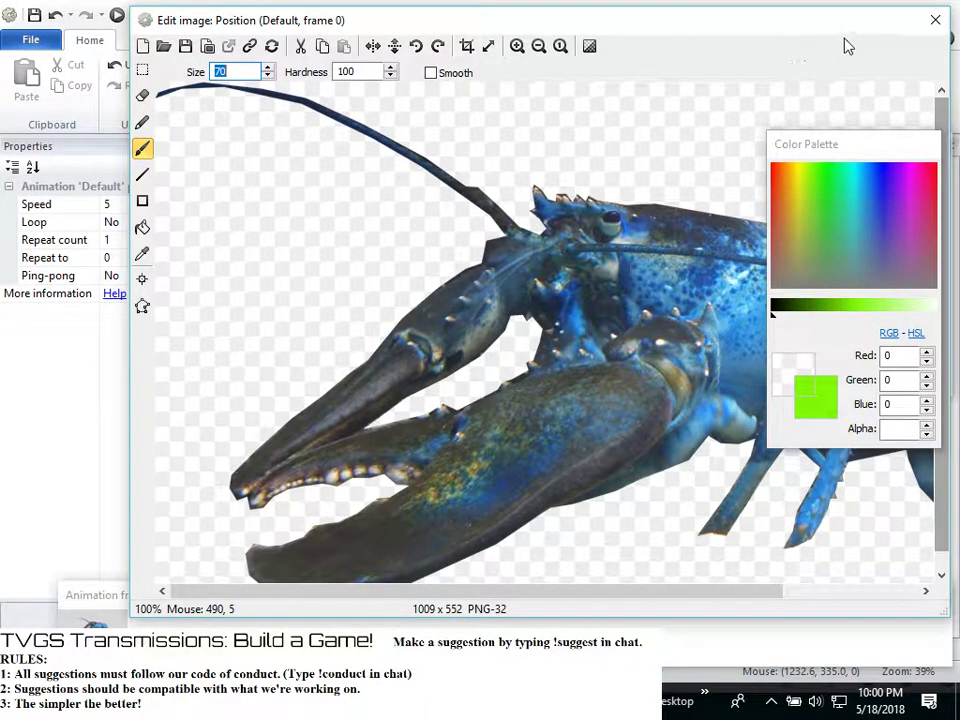
left_click(420, 160)
key("ctrl+z")
scroll(290, 148, "down", 3)
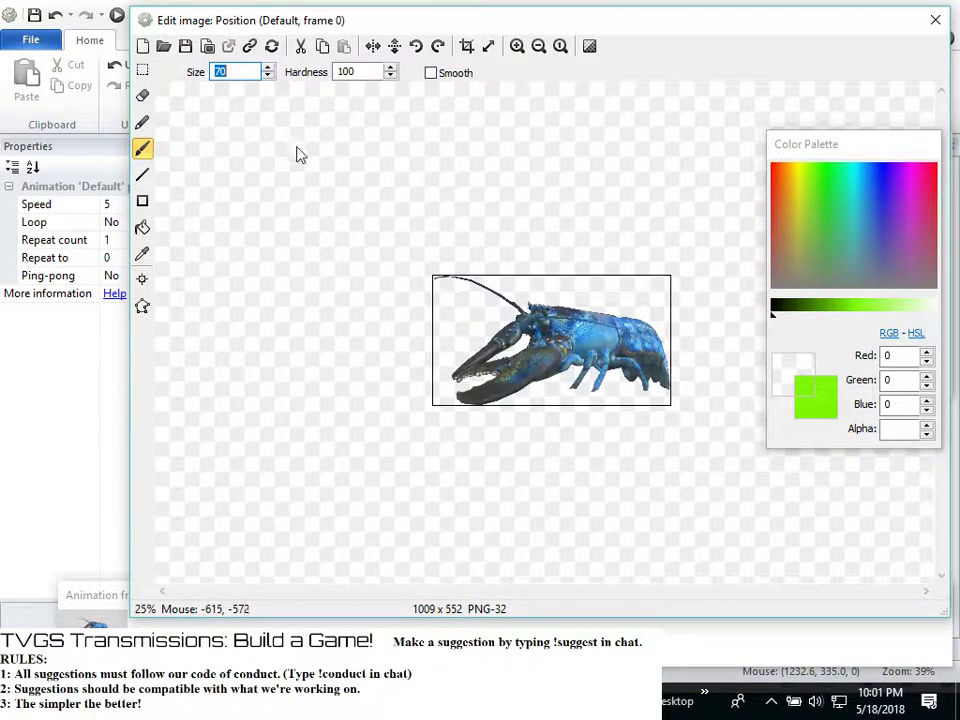
left_click(166, 47)
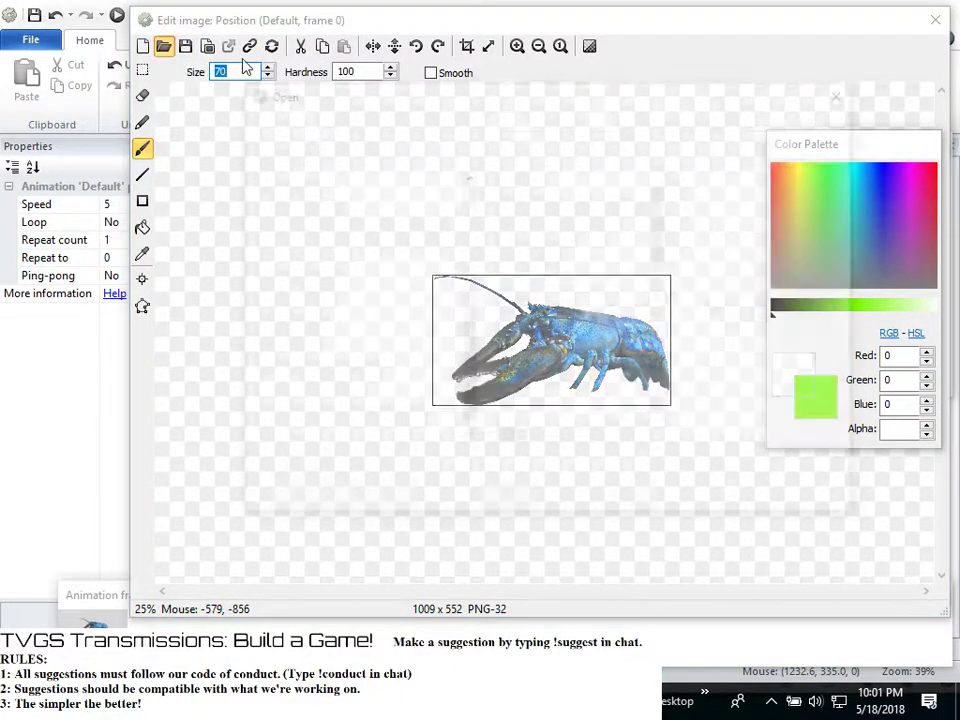
scroll(610, 290, "down", 7)
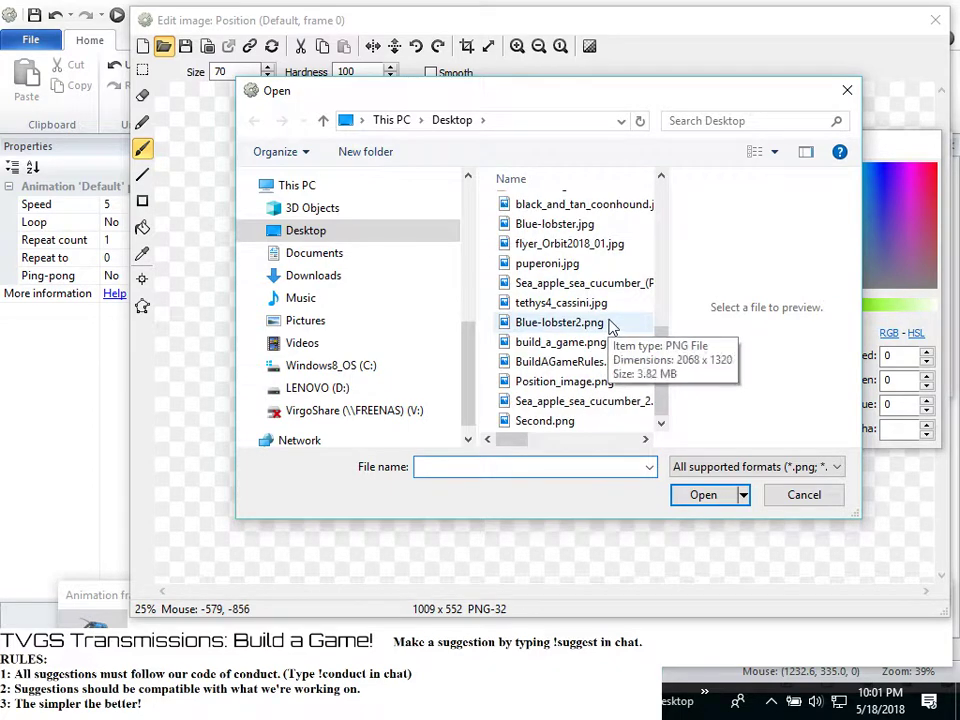
left_click(608, 386)
left_click(718, 496)
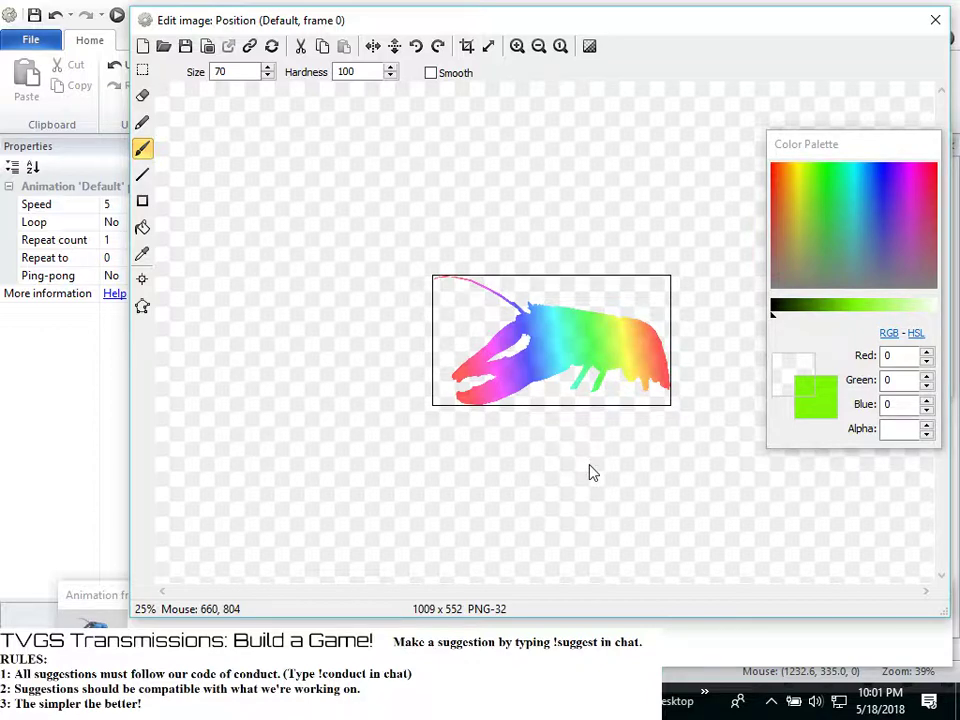
left_click(935, 20)
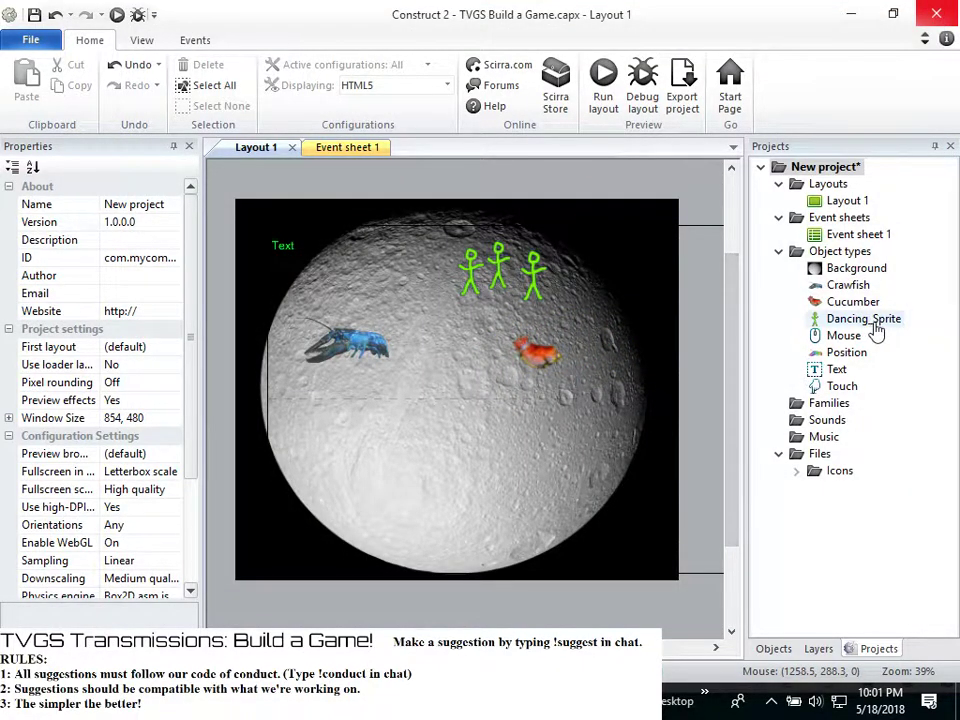
Place a Position sprite on the layout and shrink it over the blue crawfish to about 349 × 143
left_click_drag(847, 352, 473, 350)
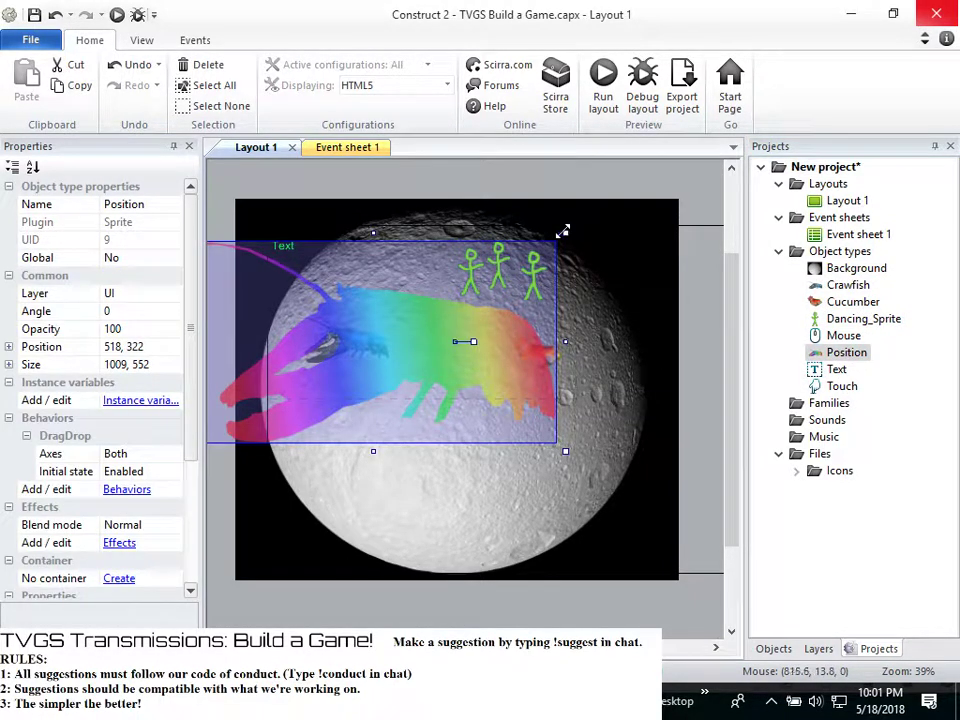
left_click_drag(565, 234, 428, 296)
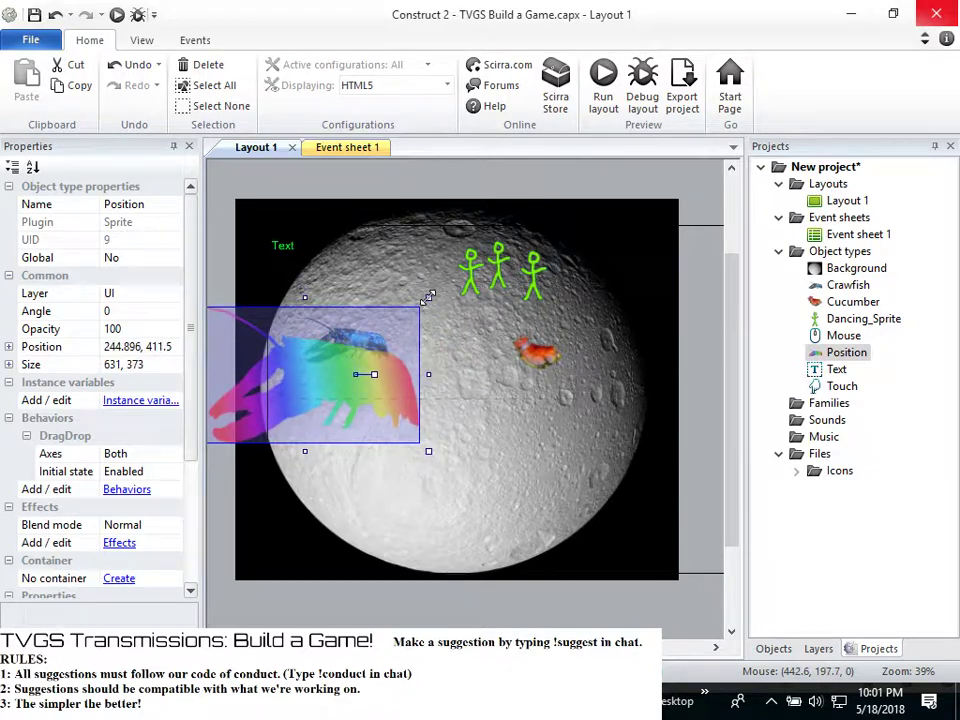
left_click_drag(396, 369, 546, 332)
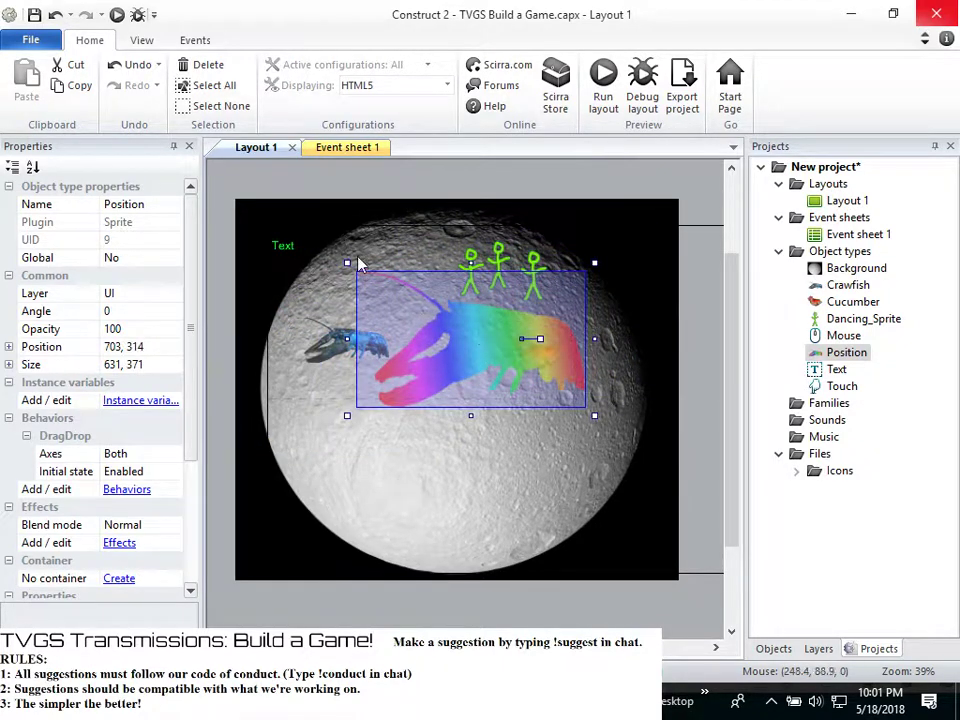
left_click_drag(407, 312, 318, 299)
left_click_drag(259, 265, 341, 375)
Resize the Position sprite to about 253 × 126 so its silhouette matches the crawfish underneath
scroll(355, 375, "up", 7)
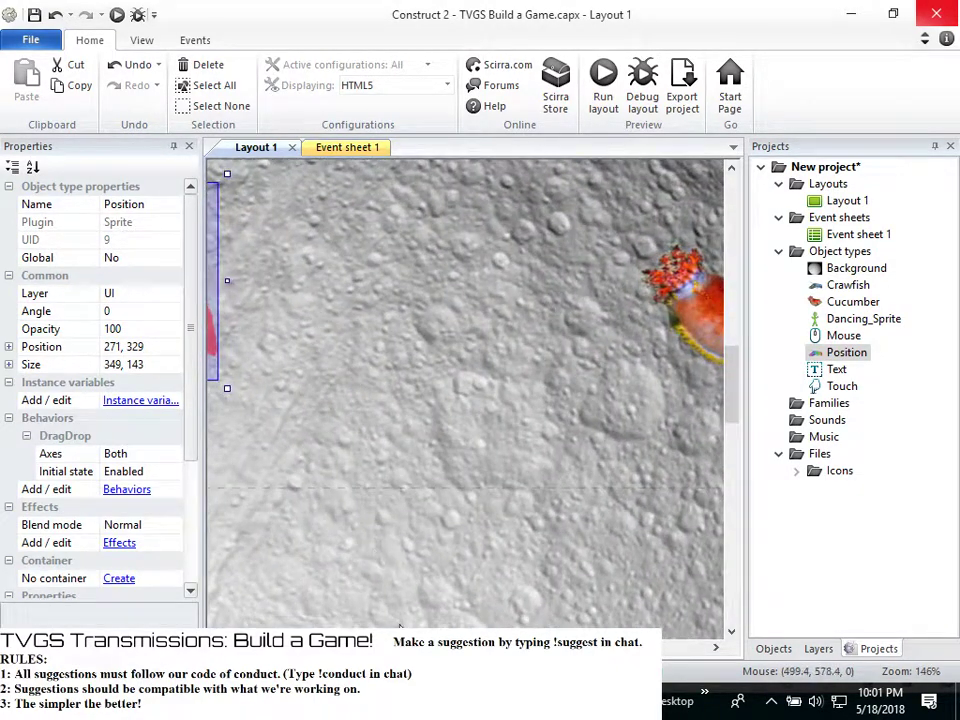
scroll(399, 627, "left", 5)
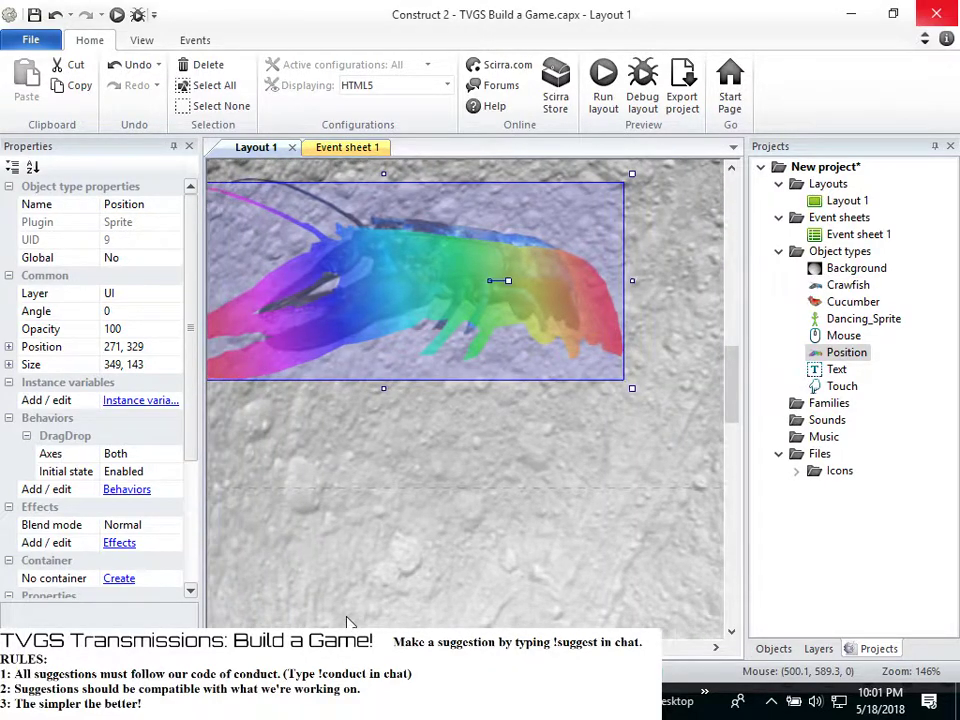
scroll(349, 622, "left", 1)
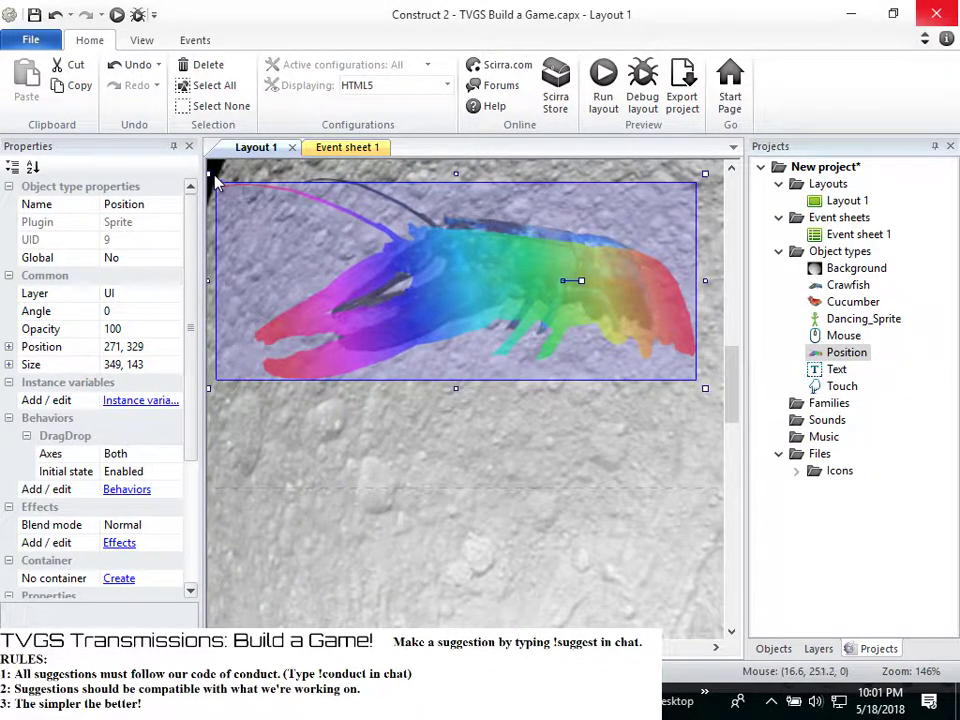
left_click_drag(209, 170, 291, 167)
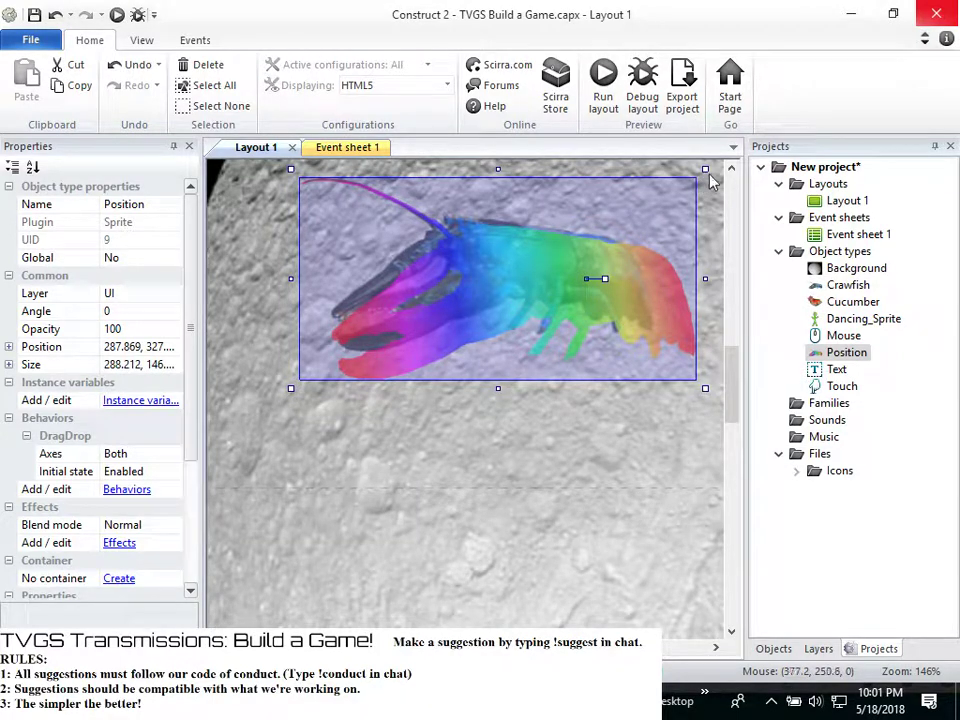
left_click_drag(705, 169, 668, 246)
left_click_drag(672, 250, 673, 251)
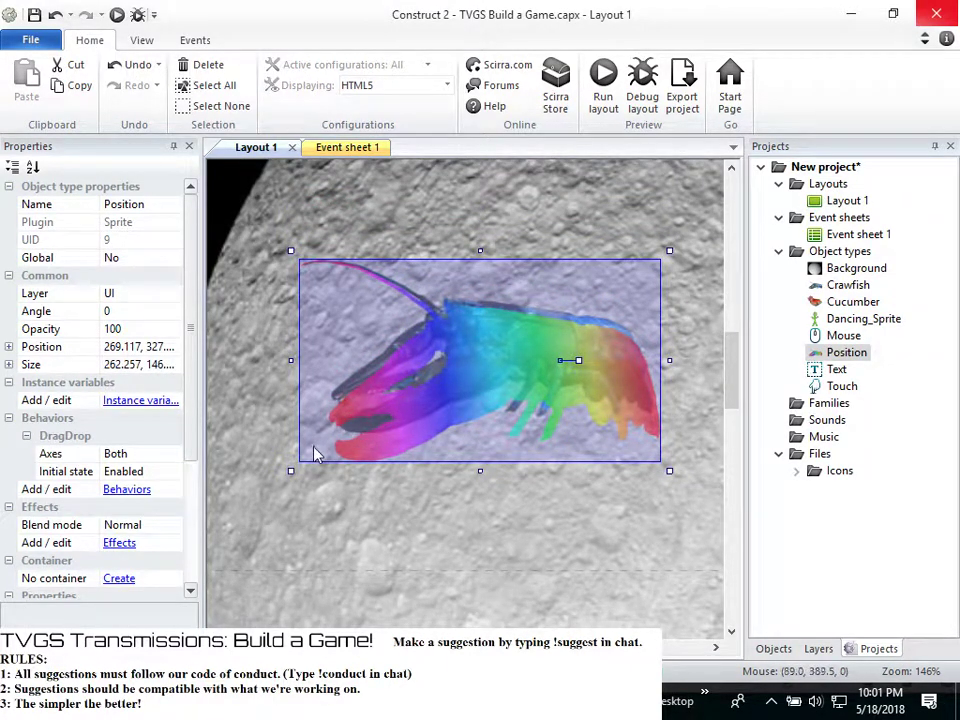
left_click_drag(291, 470, 295, 443)
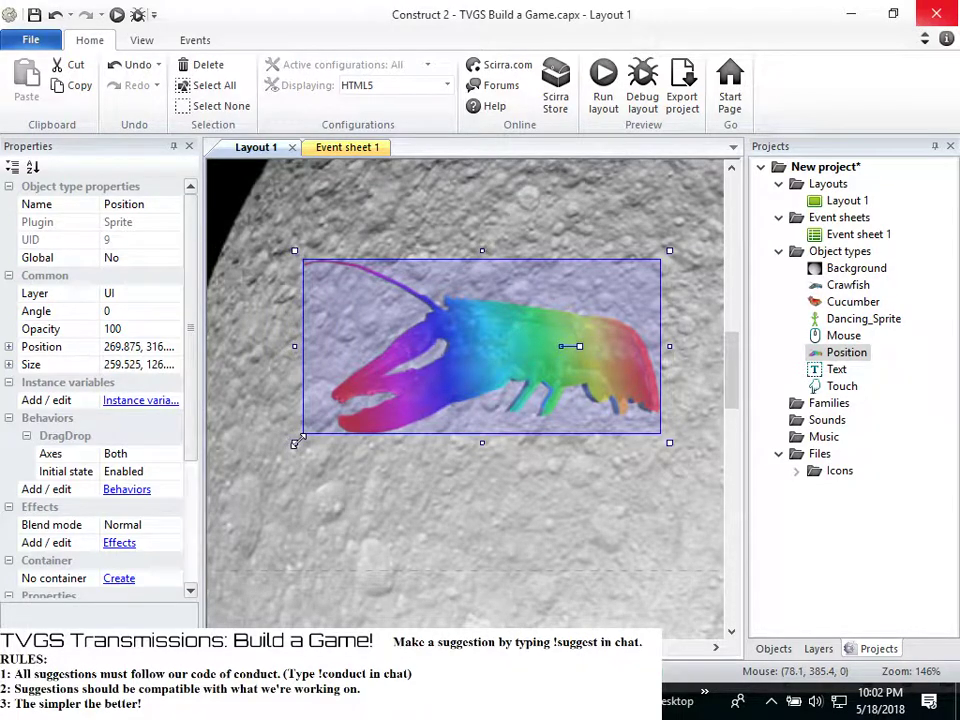
left_click_drag(669, 346, 661, 350)
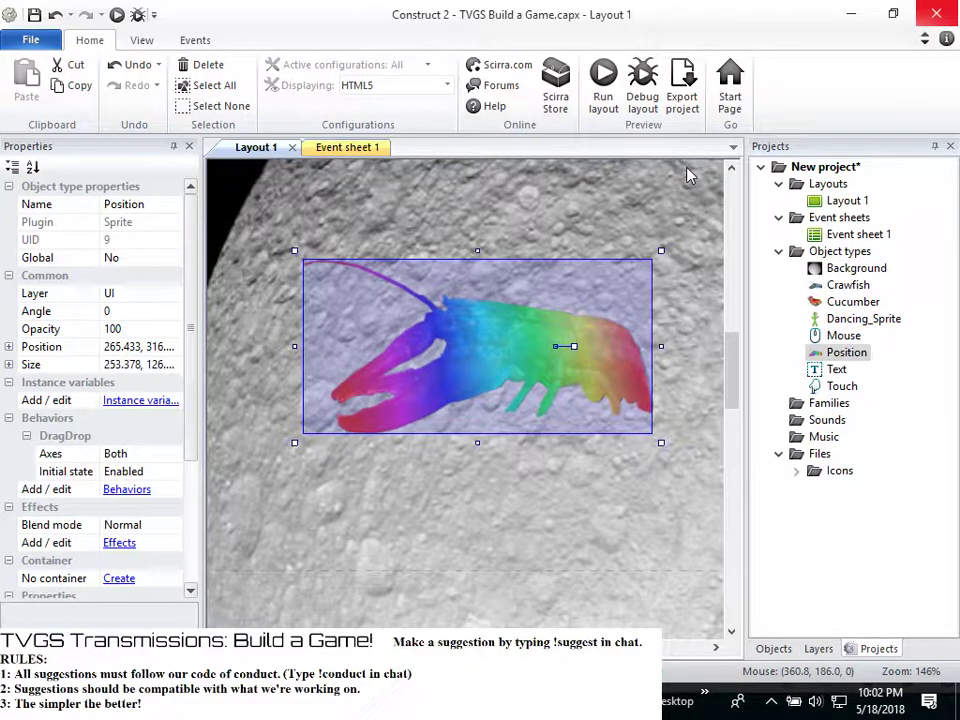
Move the Position sprite just below the crawfish, to about 281, 412, and save the project
left_click(659, 216)
left_click(540, 369)
left_click_drag(540, 369, 561, 510)
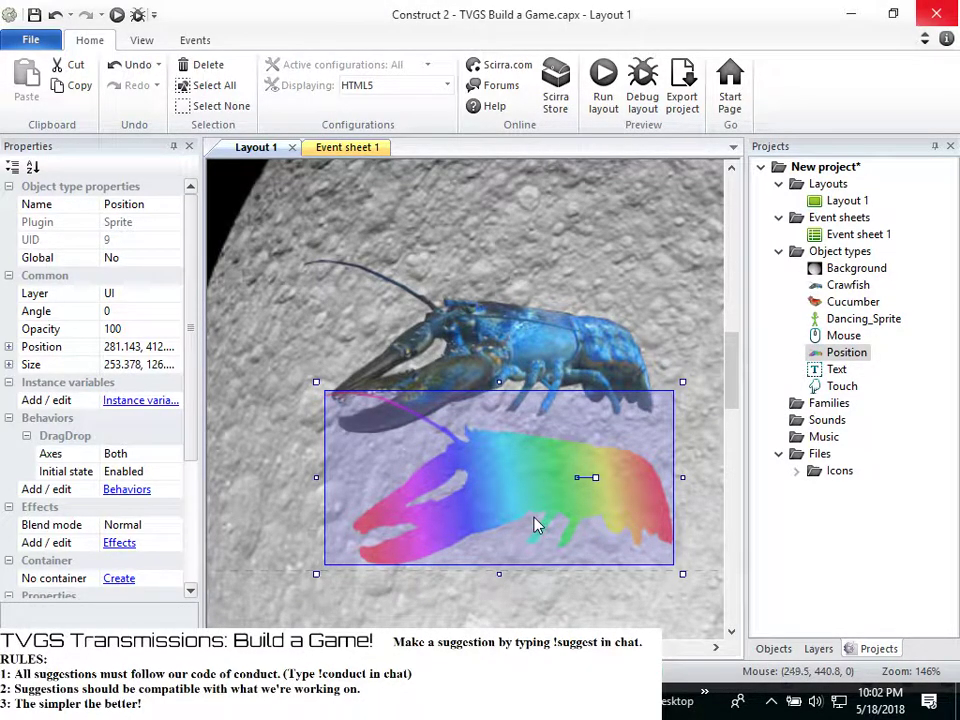
key("ctrl+s")
left_click(349, 148)
scroll(372, 180, "up", 1)
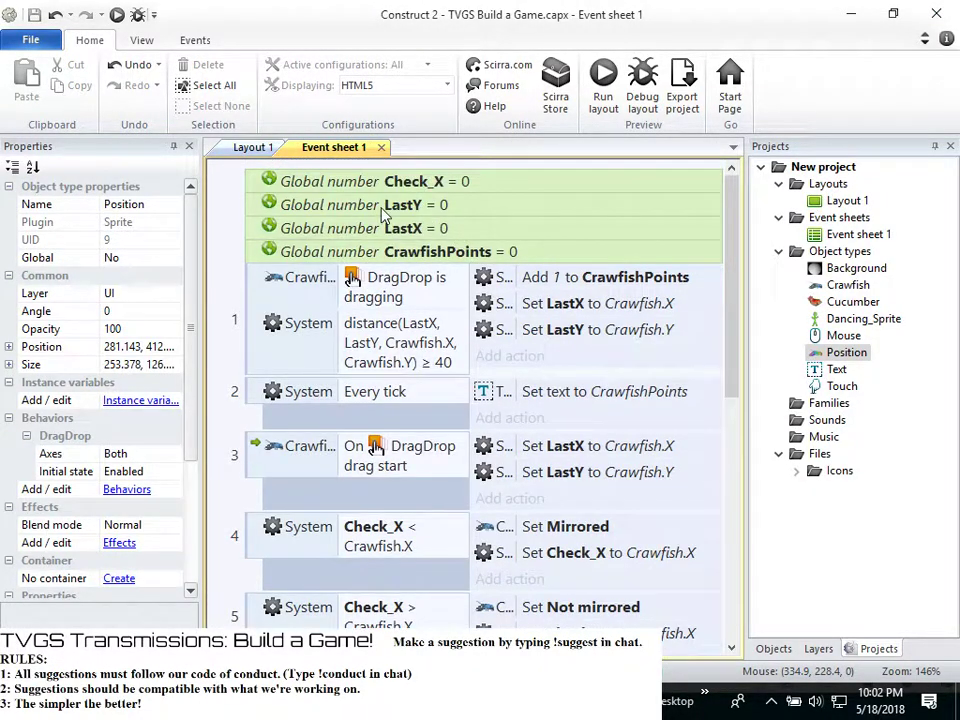
left_click(245, 147)
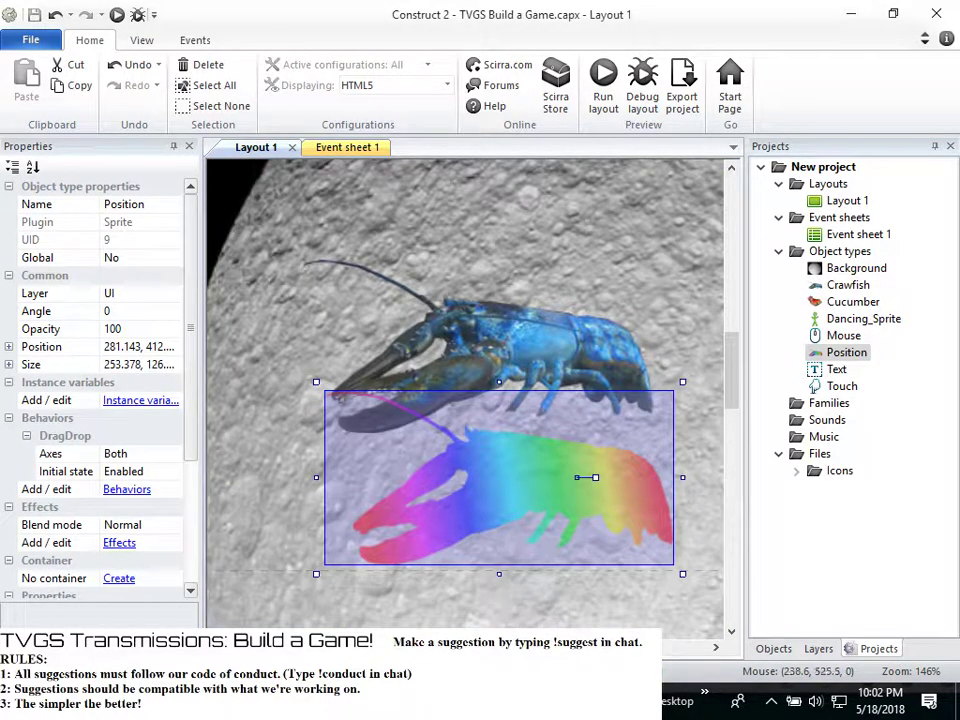
scroll(396, 568, "right", 3)
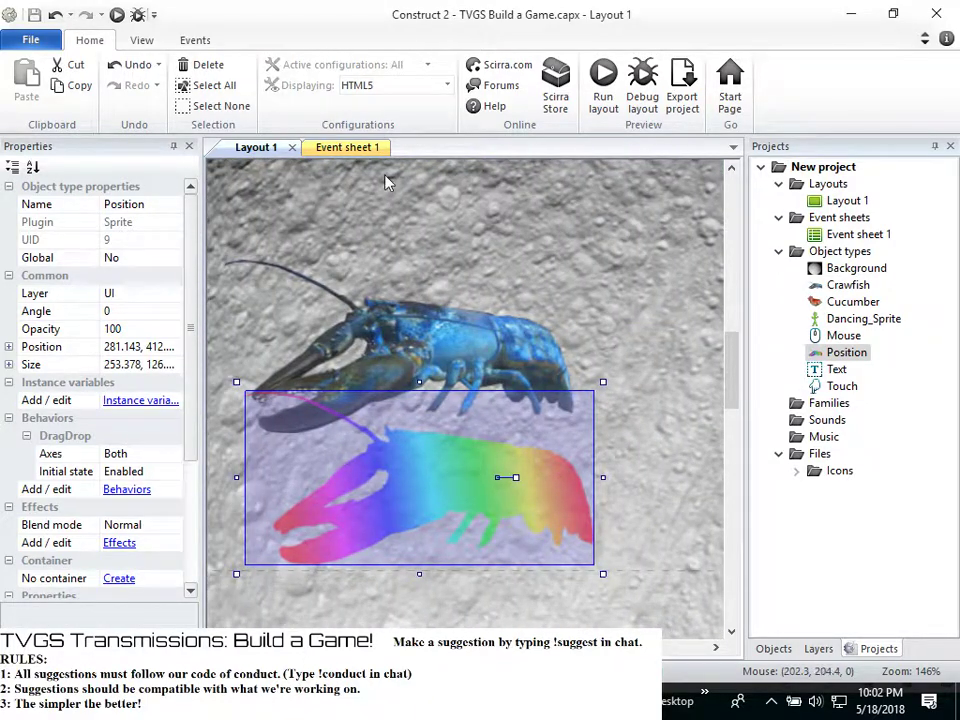
Edit the Position sprite's collision polygon, pulling the antenna point to about 396, 152 and fitting the neighbouring points to the upper claw
double_click(845, 353)
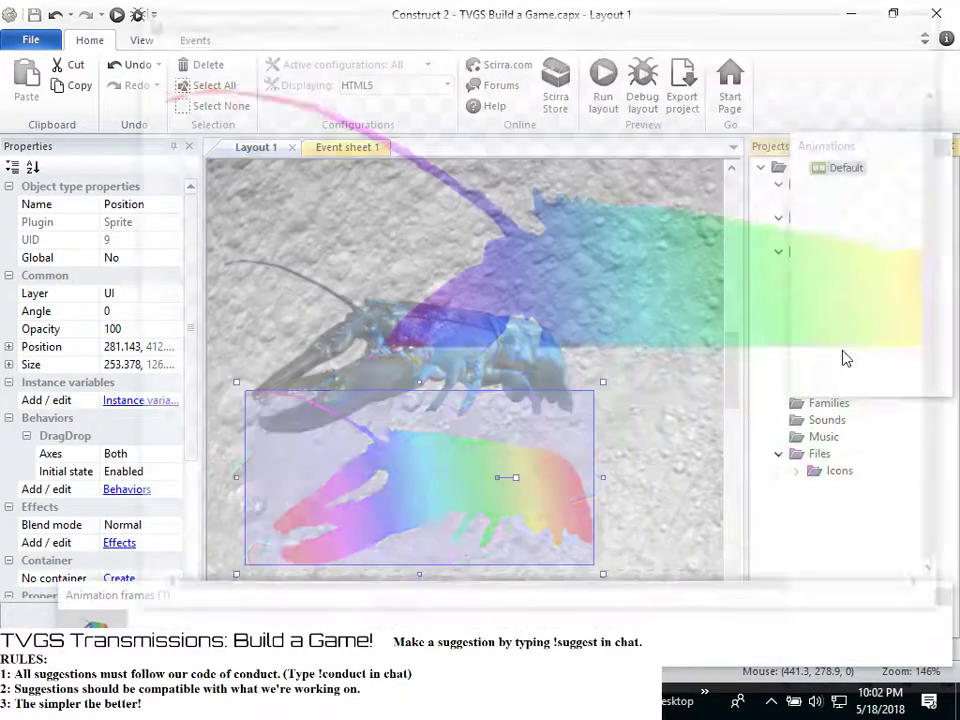
scroll(533, 316, "down", 3)
left_click(142, 306)
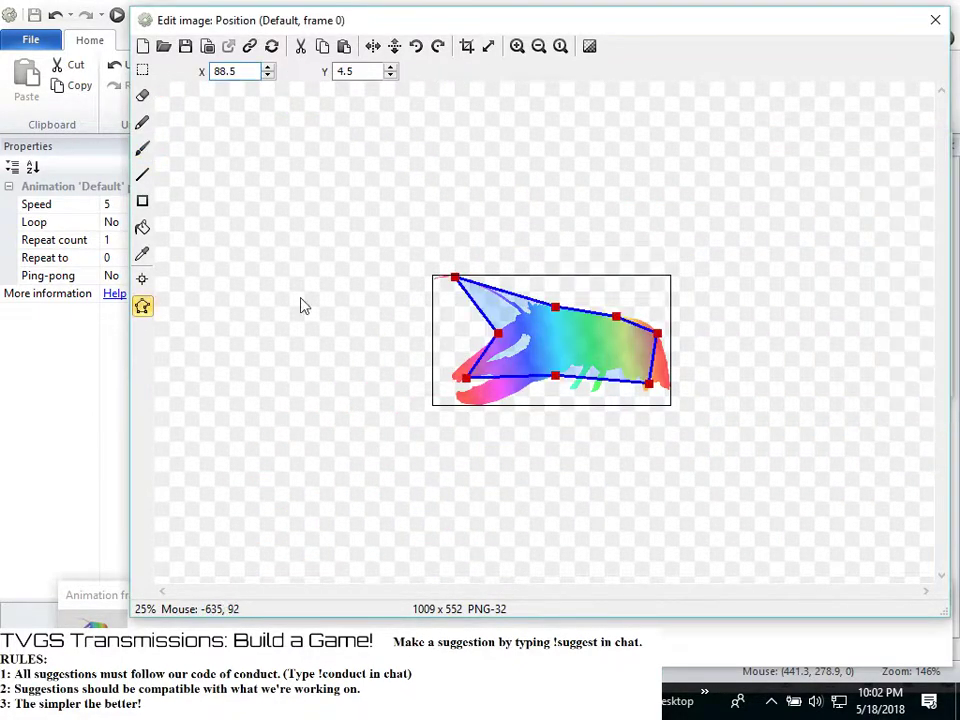
left_click_drag(462, 379, 450, 385)
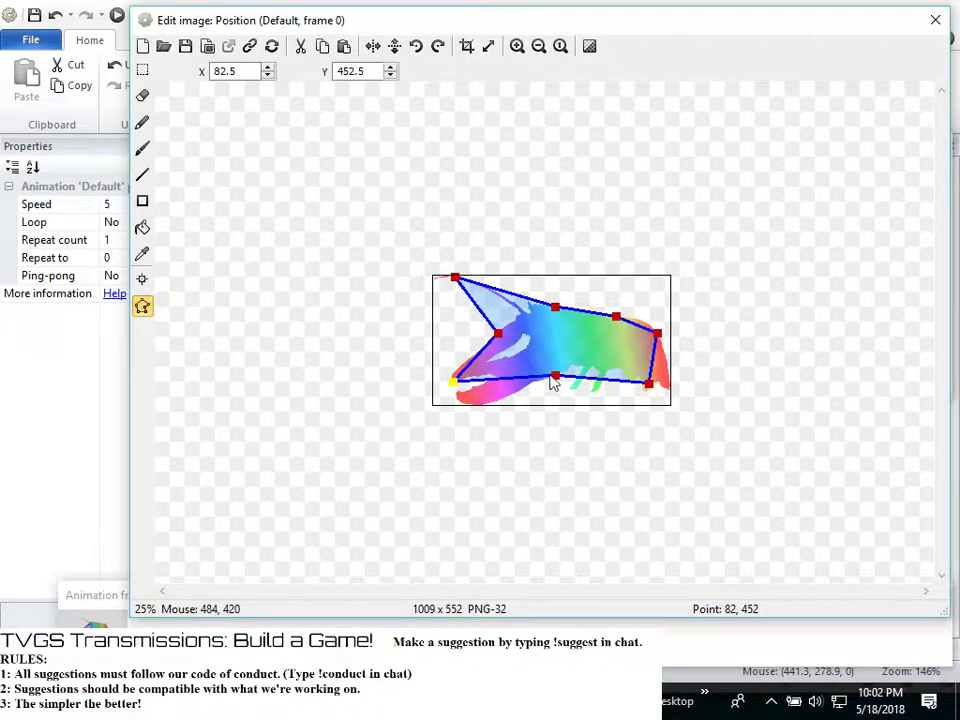
left_click_drag(496, 333, 522, 316)
left_click_drag(455, 278, 531, 317)
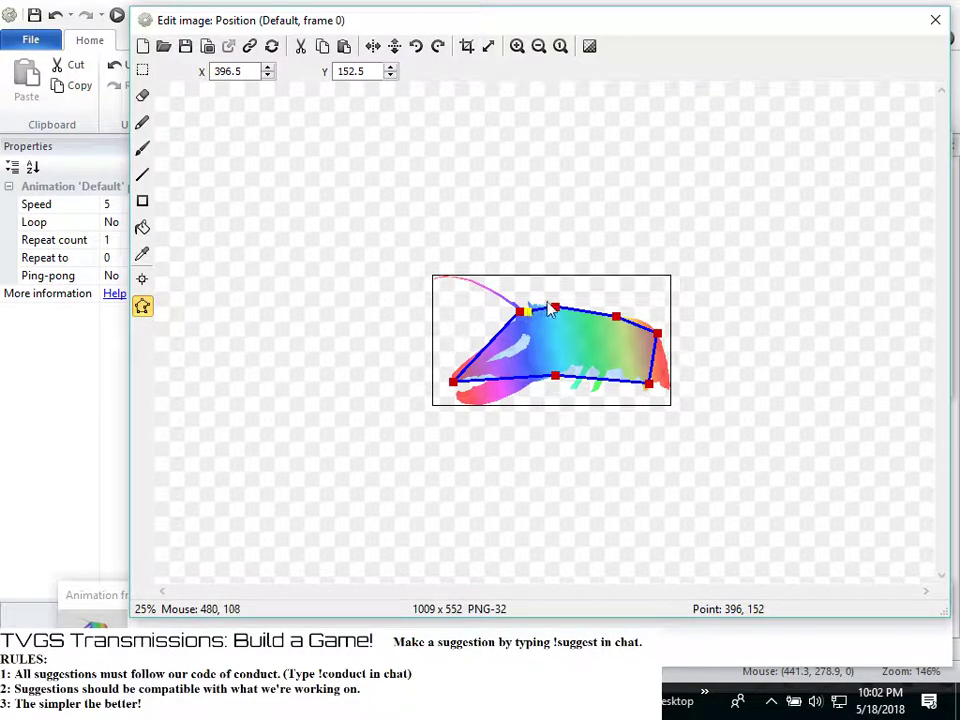
Extend Position's collision polygon to the tail at about 996, 470, lower its underside, move the claw point to about 82, 476, and close the editor
left_click(657, 376)
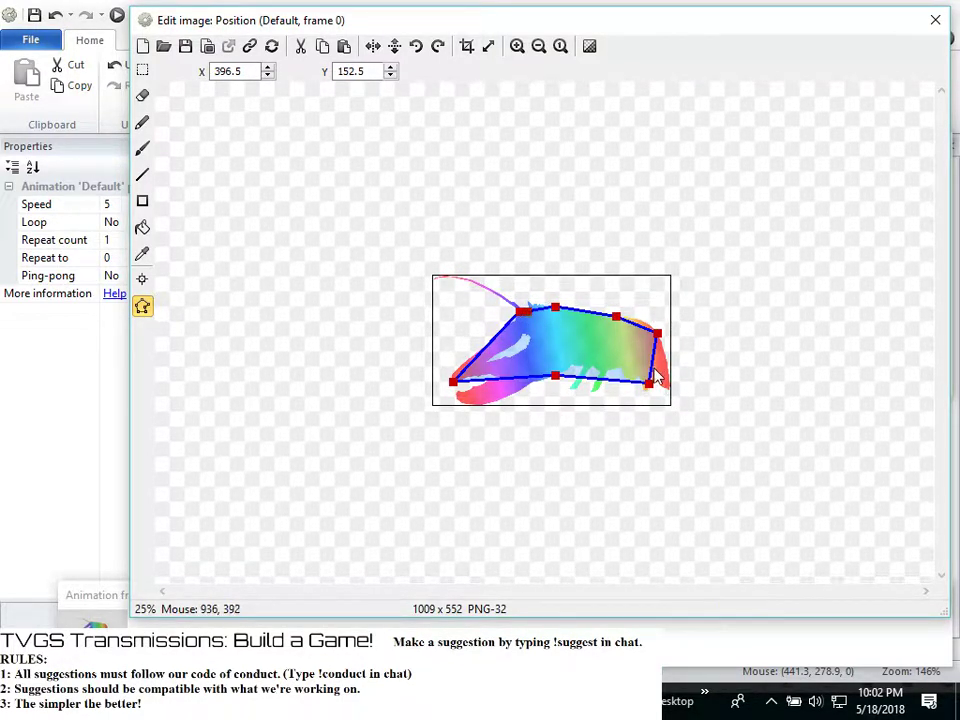
left_click_drag(652, 381, 671, 390)
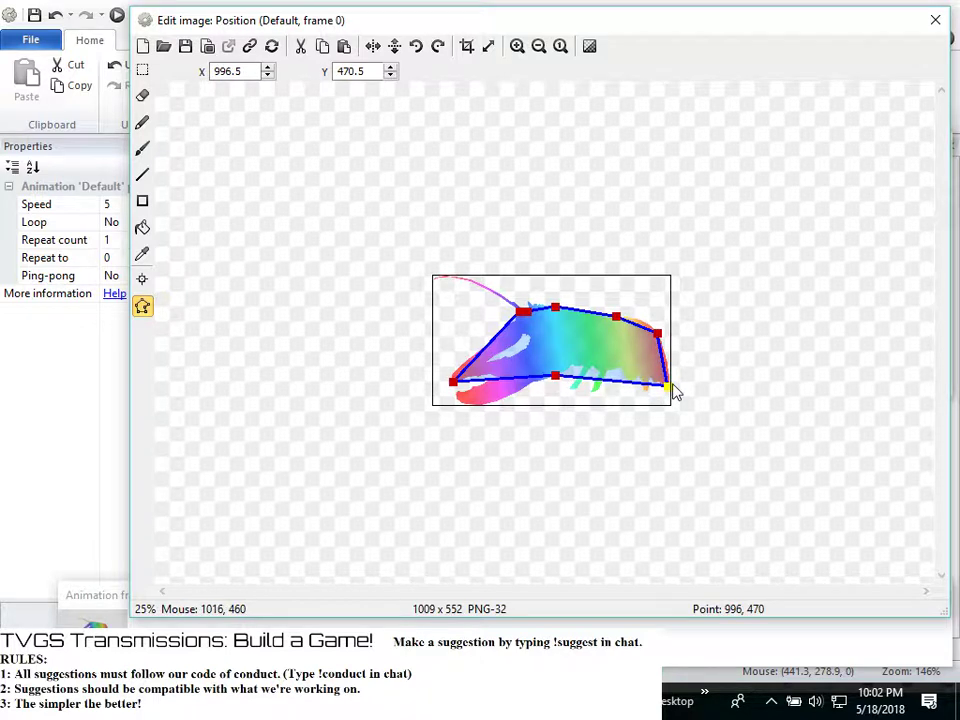
left_click_drag(555, 376, 569, 389)
left_click(514, 390)
left_click_drag(449, 382, 449, 388)
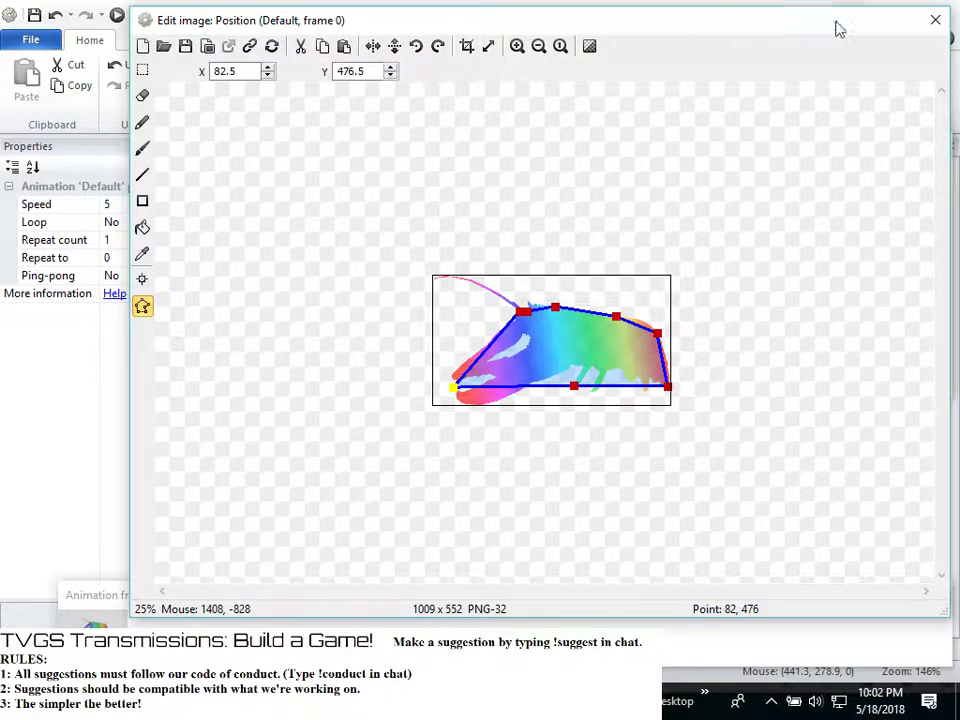
left_click(934, 20)
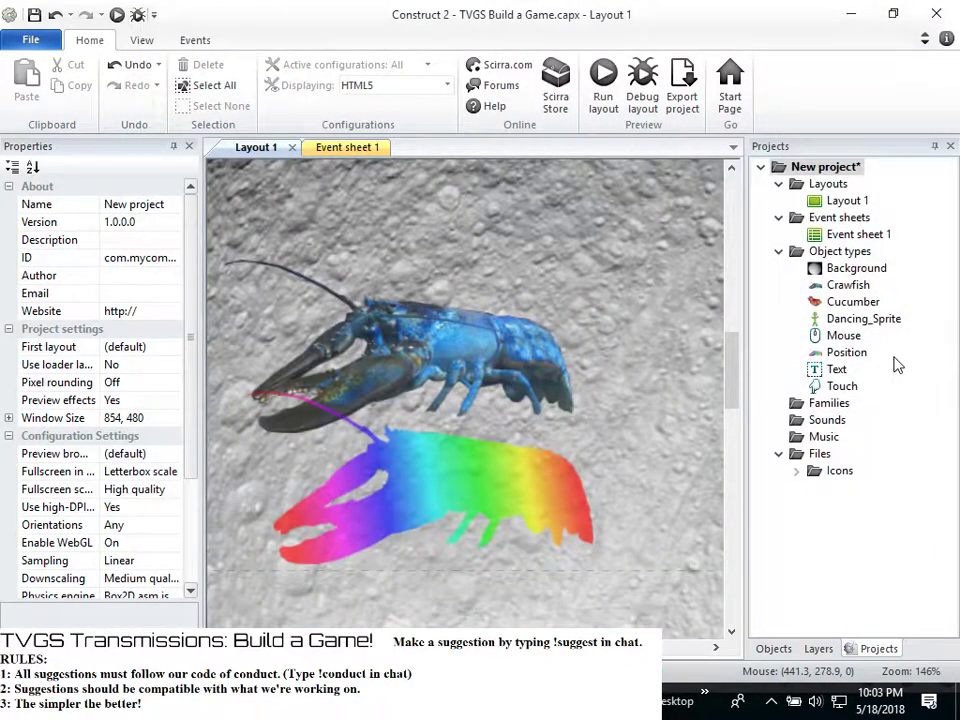
Edit the Crawfish sprite's collision polygon, pulling the antenna point in to the antenna's base and the claw point to about 78, 442
double_click(845, 287)
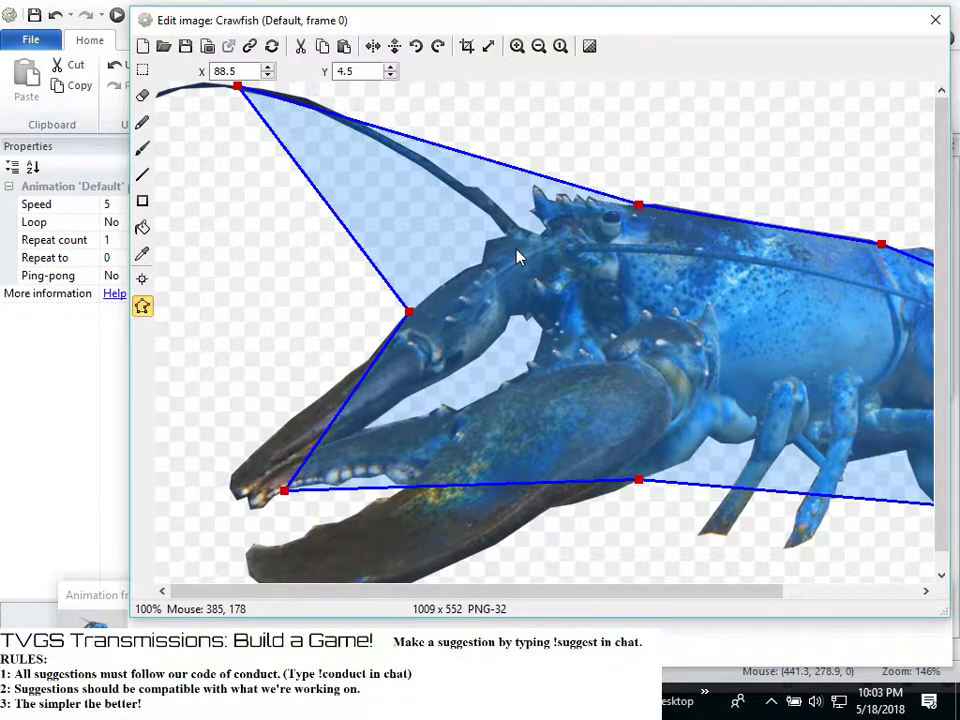
scroll(519, 256, "down", 2)
scroll(519, 257, "down", 1)
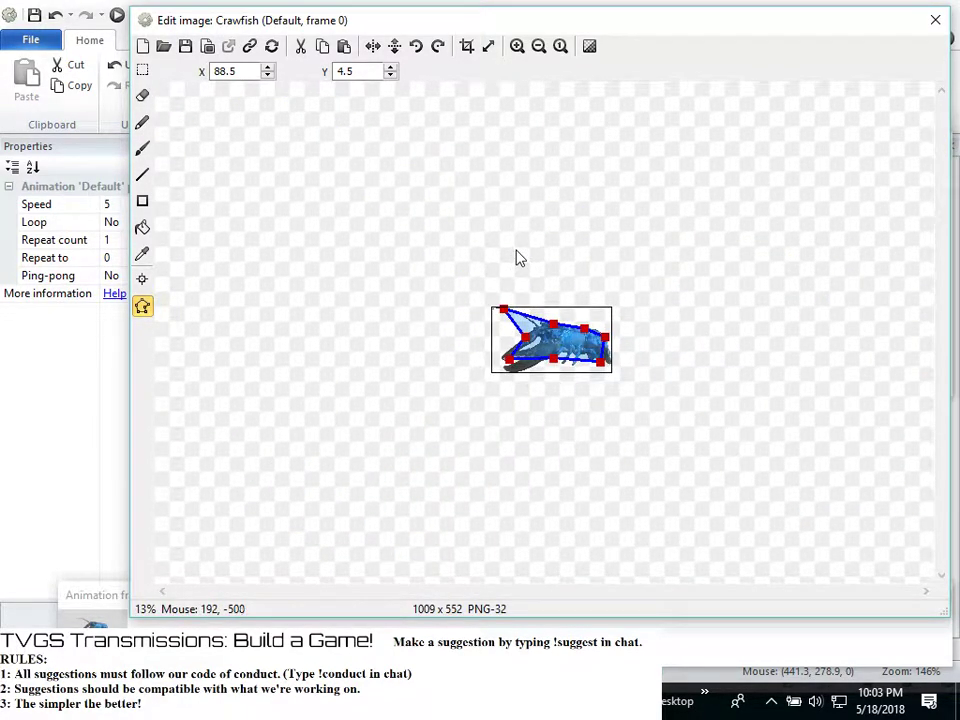
scroll(519, 257, "up", 2)
left_click_drag(356, 213, 493, 285)
left_click_drag(382, 415, 359, 423)
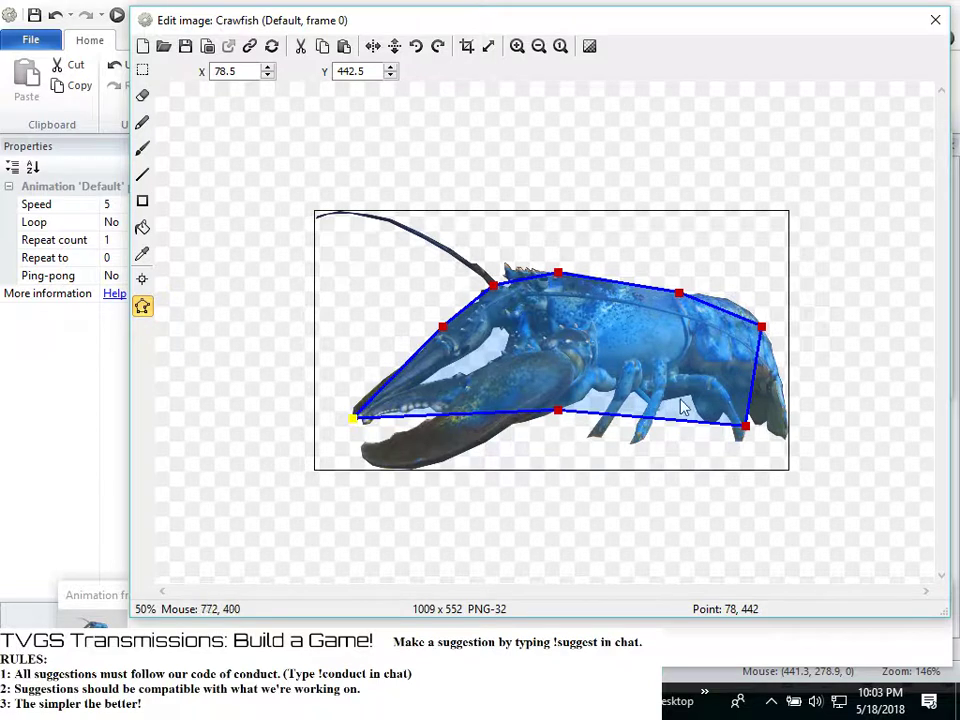
Fit Crawfish's collision polygon: tail at about 1004, 482, underside 526, 498, claw 64, 454, back 504, 125, and close the editor
left_click(746, 425)
left_click_drag(750, 430, 791, 444)
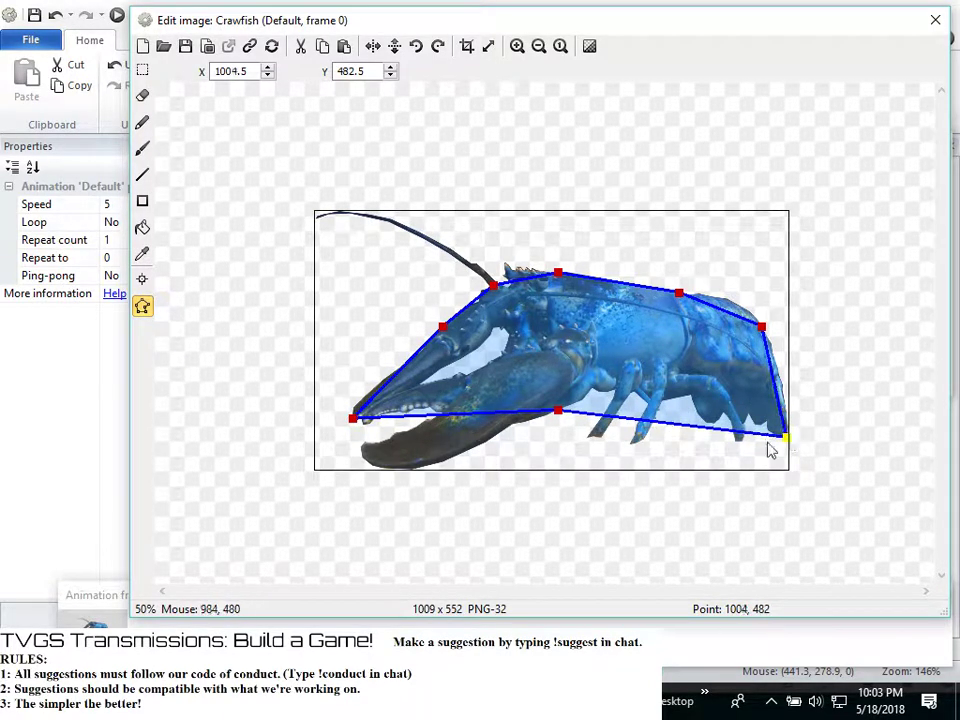
left_click_drag(558, 415, 562, 449)
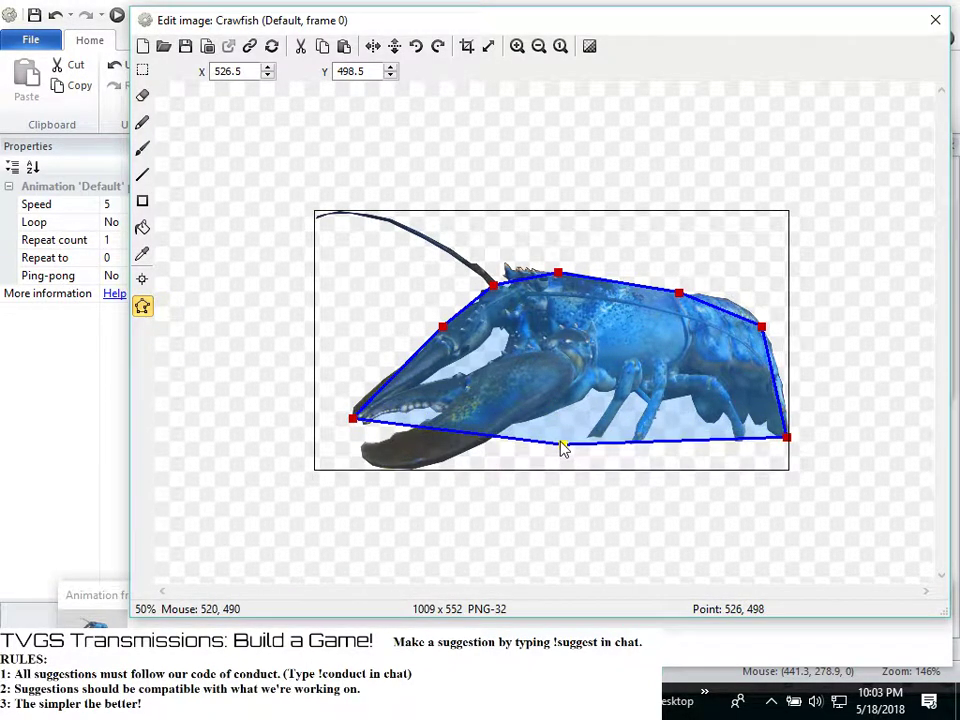
mouse_move(353, 423)
left_mouse_down()
mouse_move(343, 437)
mouse_move(341, 425)
left_mouse_up()
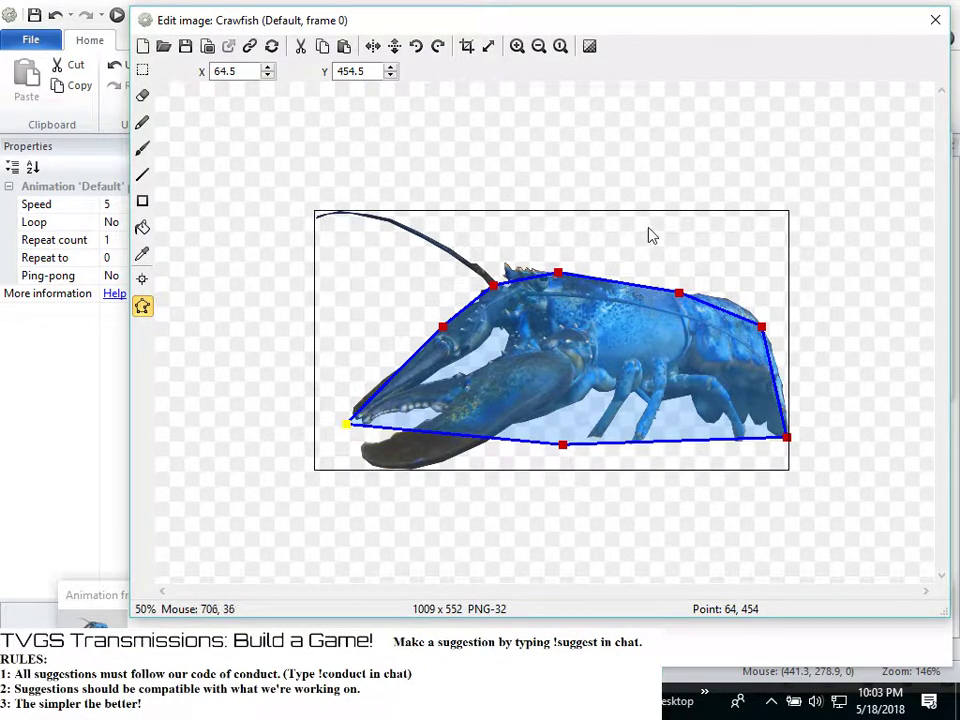
left_click_drag(558, 272, 553, 273)
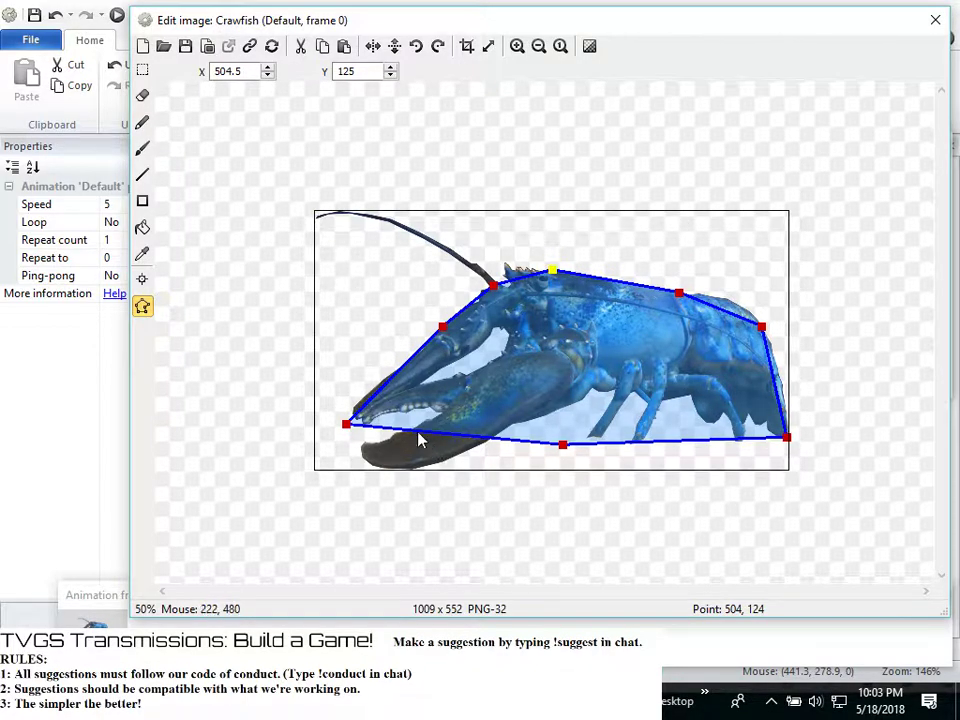
left_click(935, 20)
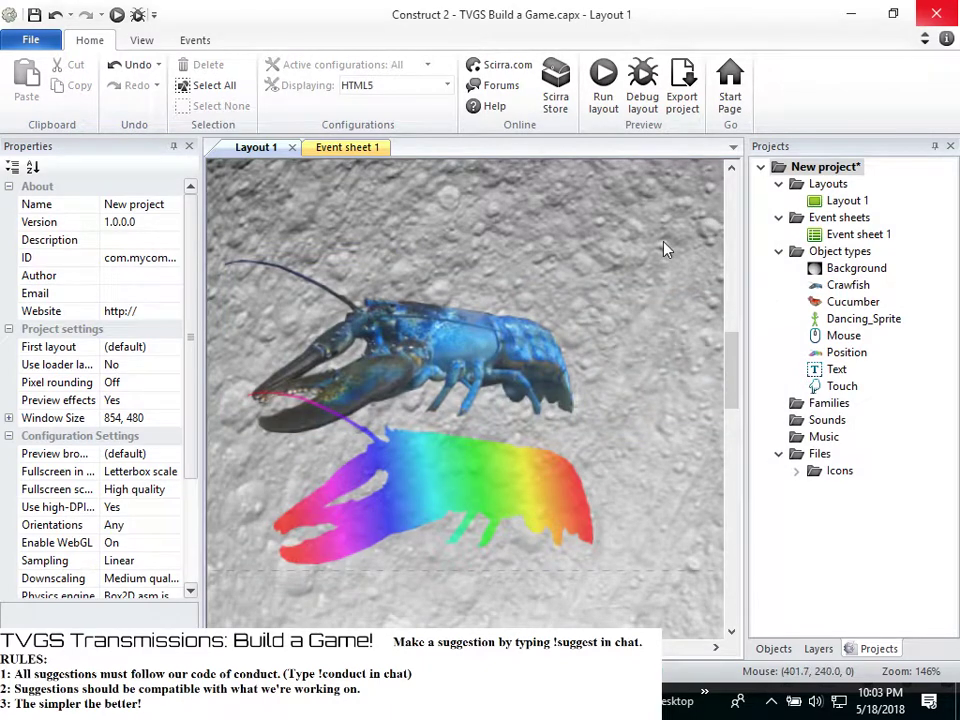
Move the Position sprite above the blue crawfish, to about 398, 141, and save the project
left_click(473, 446)
left_click(458, 360)
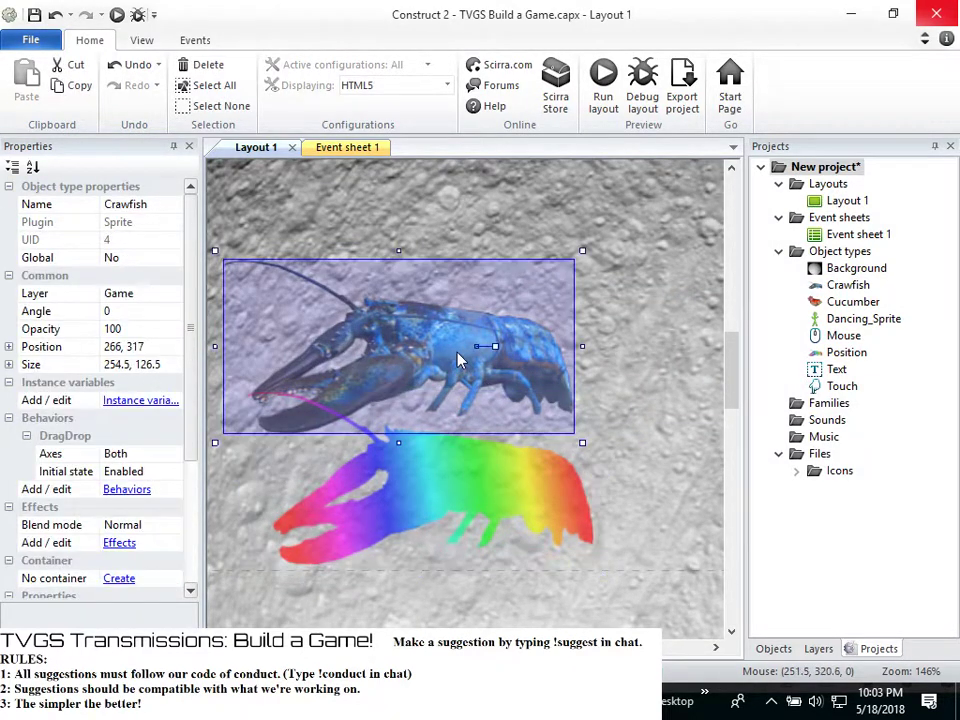
left_click(450, 456)
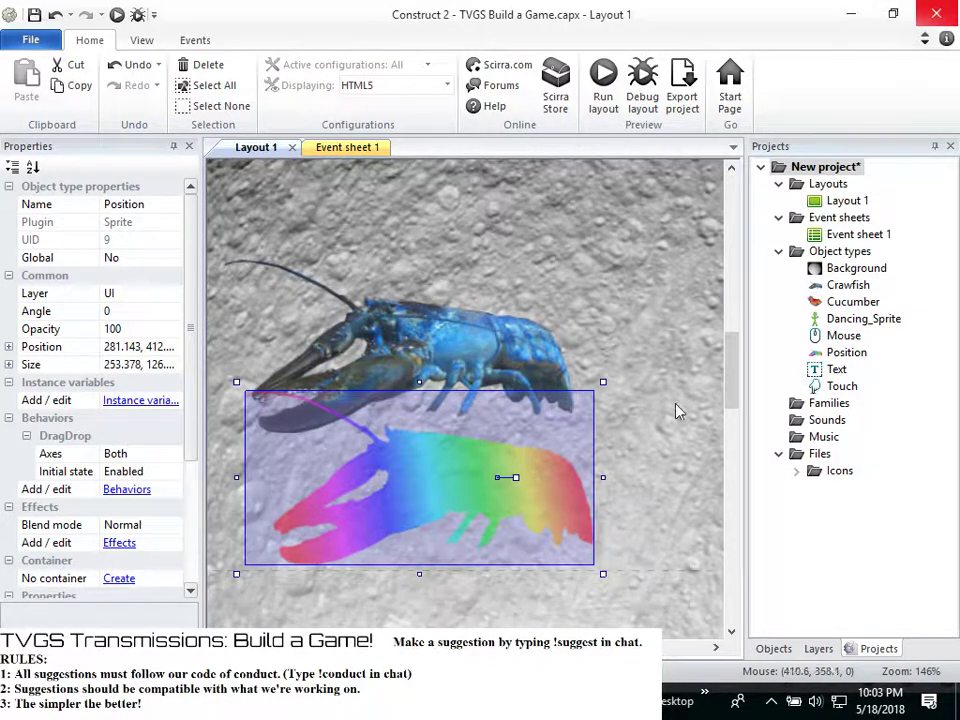
left_click_drag(355, 647, 362, 612)
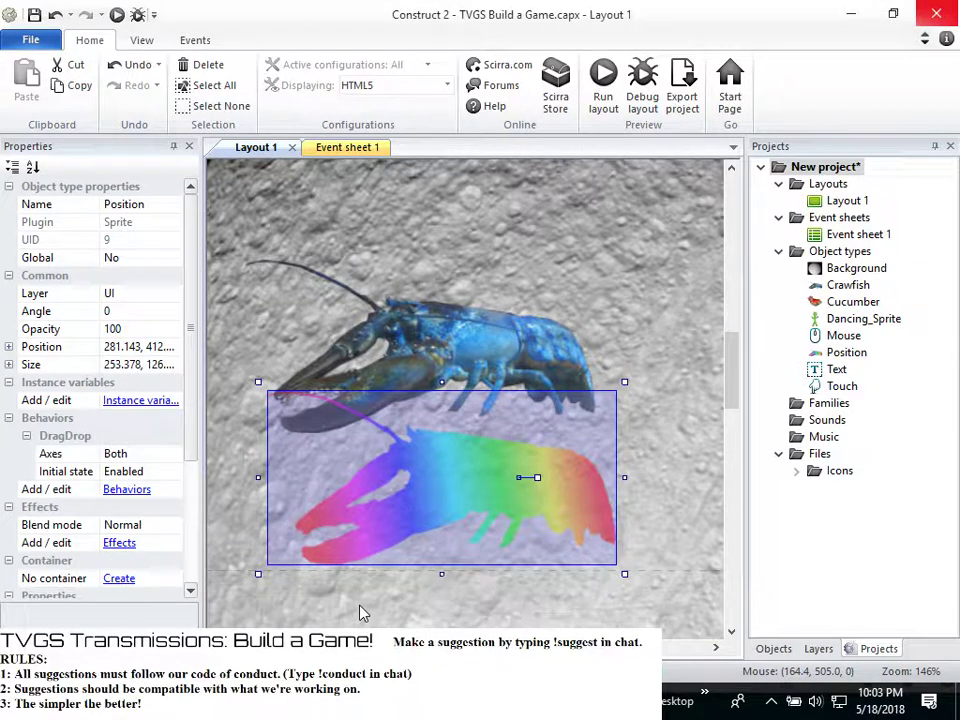
scroll(572, 316, "up", 2)
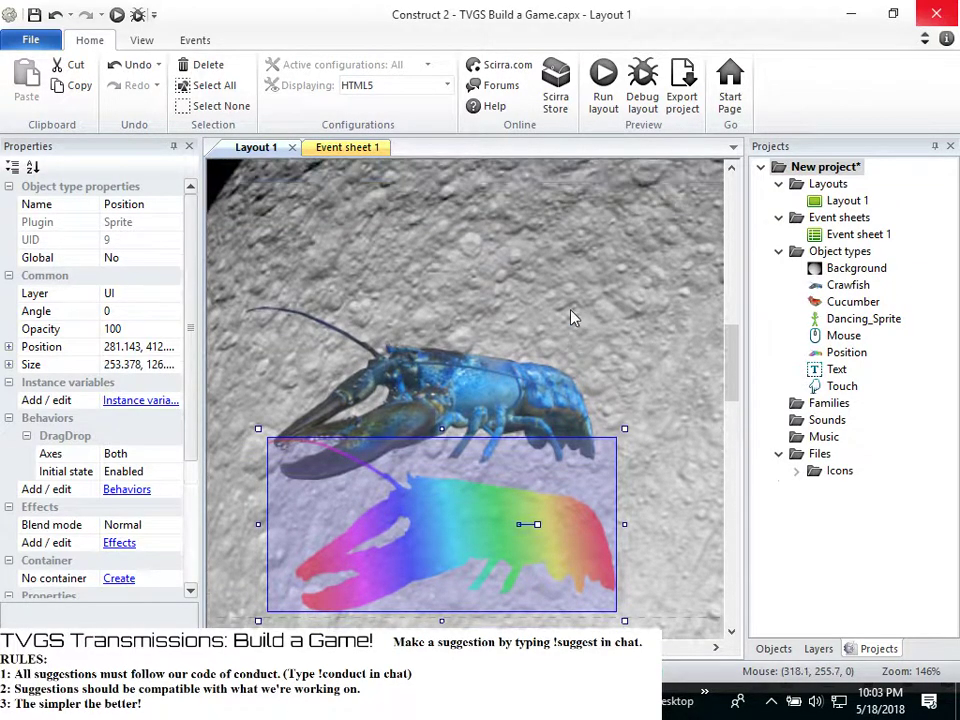
scroll(572, 316, "down", 6)
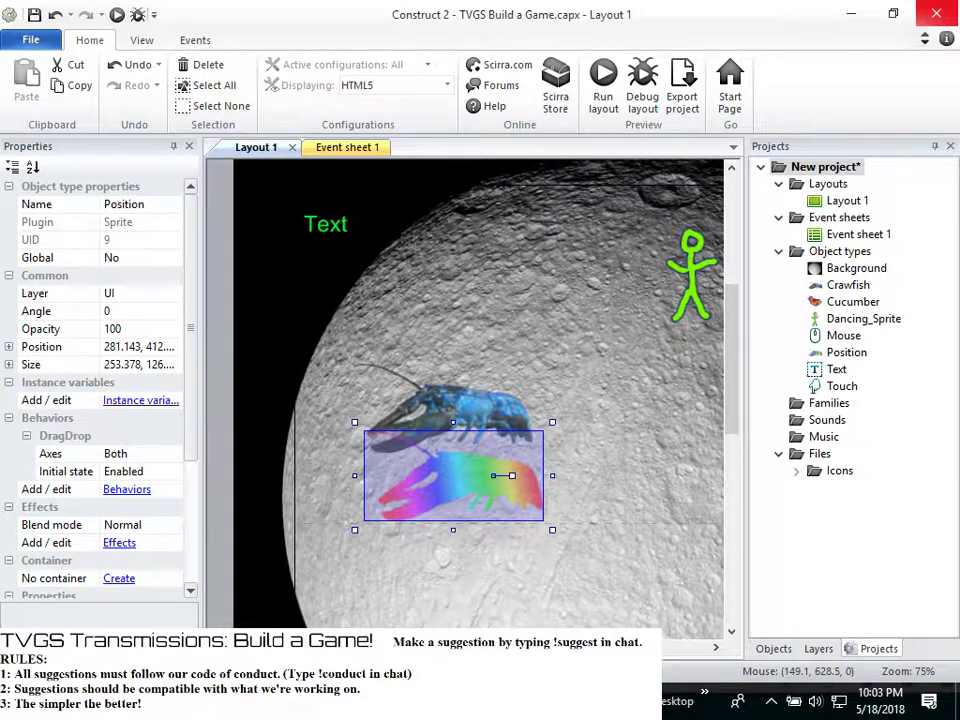
scroll(437, 553, "right", 2)
scroll(464, 400, "left", 1)
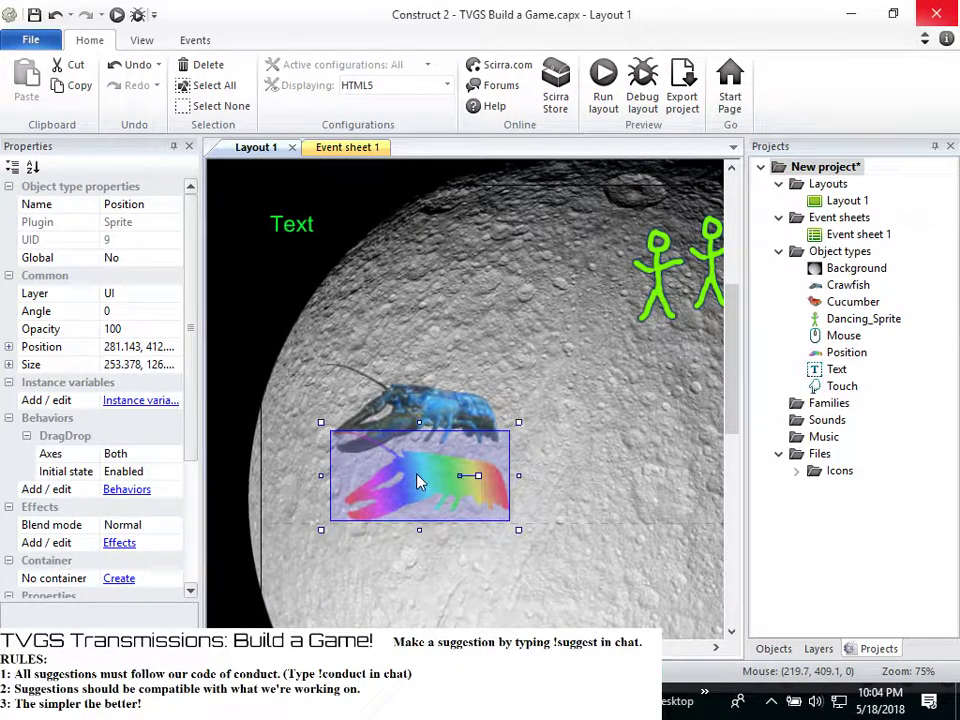
left_click_drag(420, 482, 503, 290)
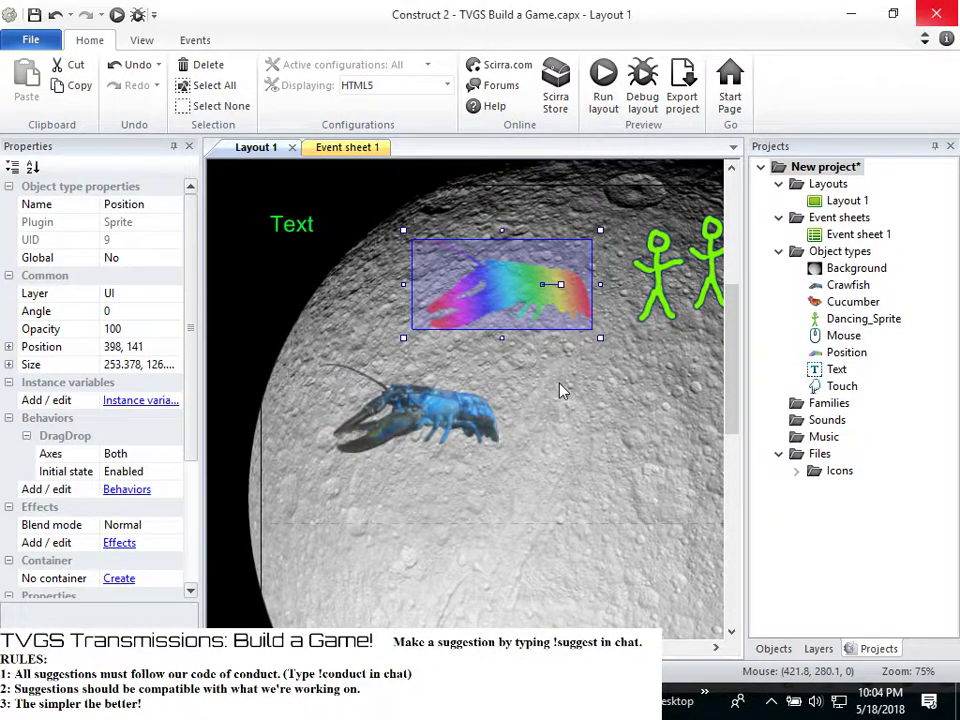
scroll(560, 412, "up", 1)
scroll(560, 412, "down", 1)
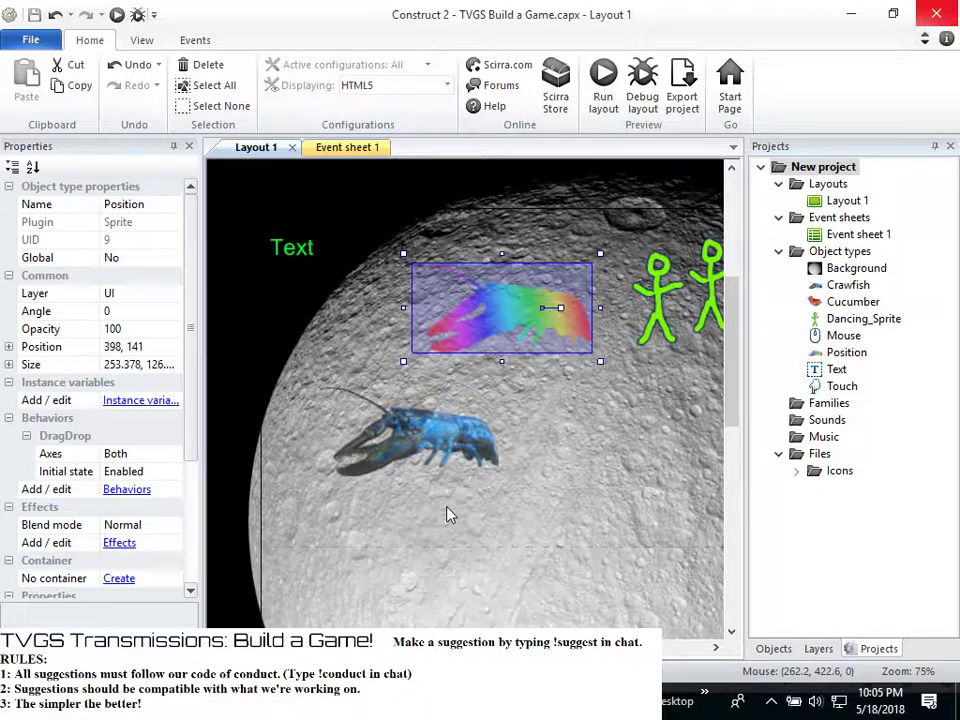
scroll(465, 400, "right", 4)
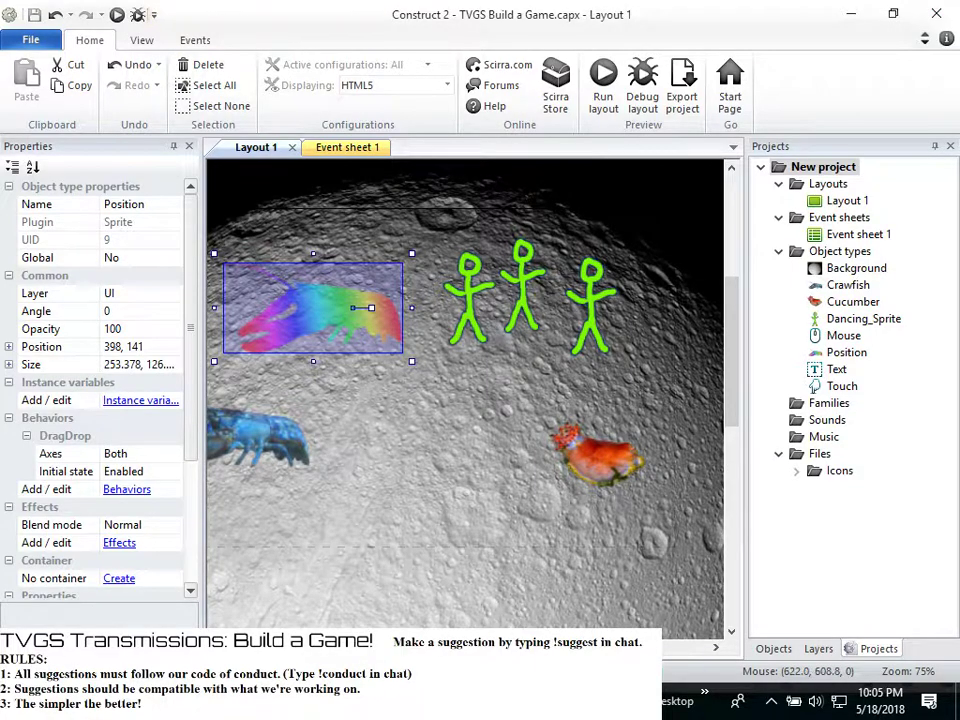
Switch to the submissions spreadsheet in the browser and read through the suggestions in rows 14 to 23
key("alt+Tab")
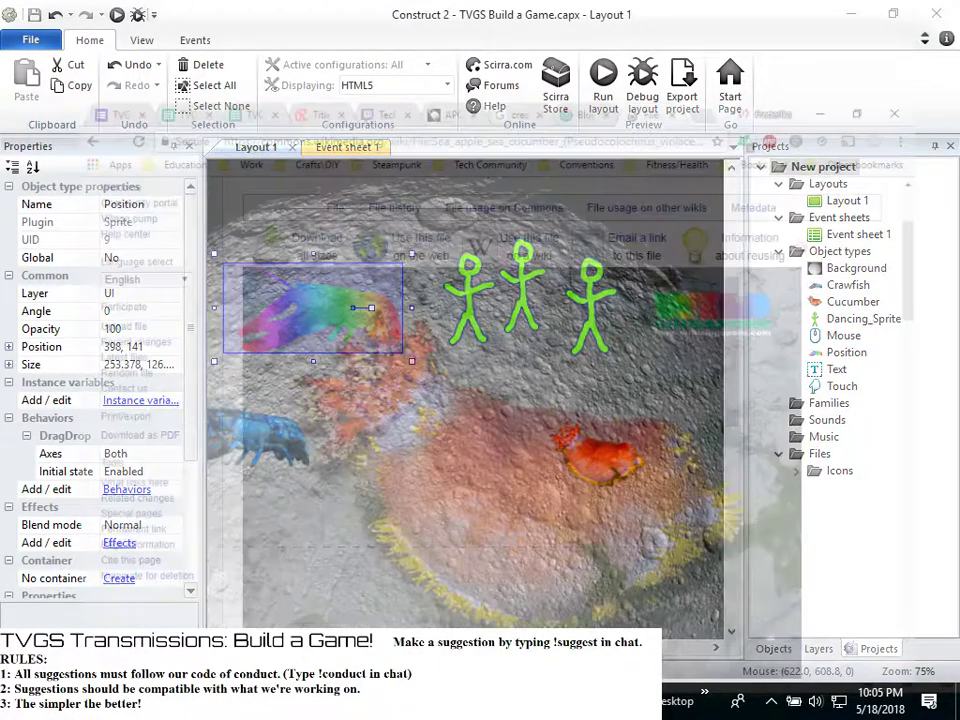
left_click(96, 13)
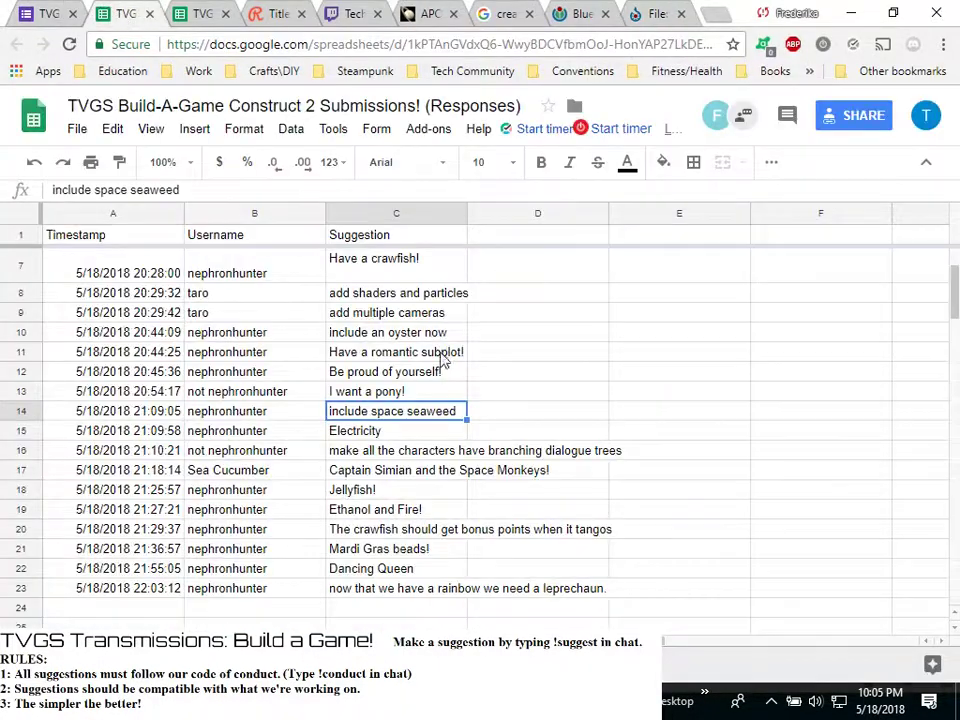
scroll(420, 380, "down", 1)
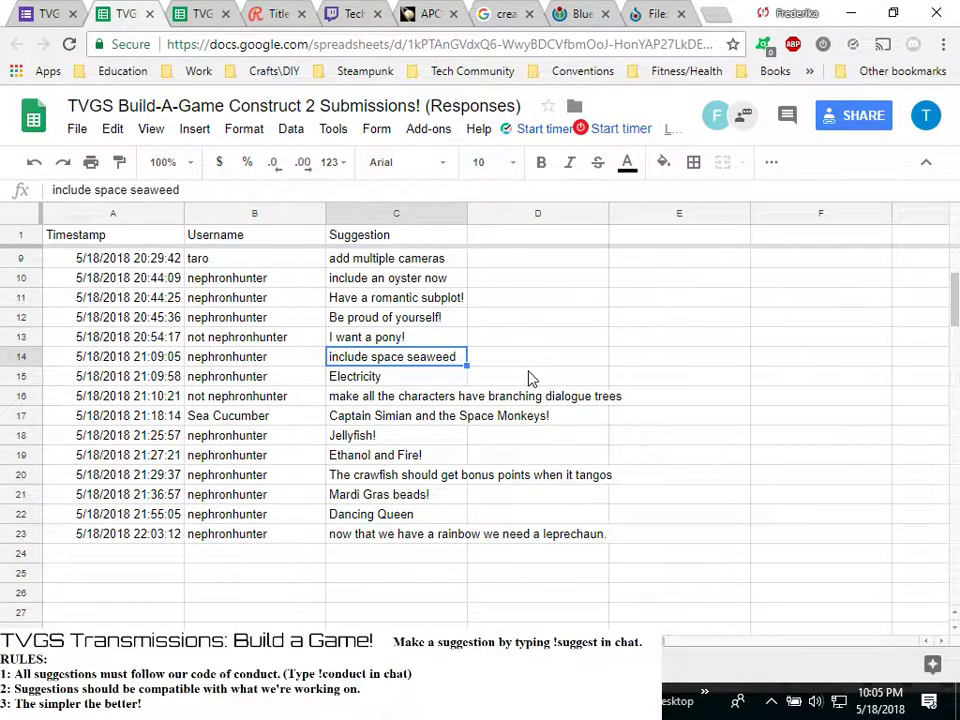
key("Down")
key("Down")
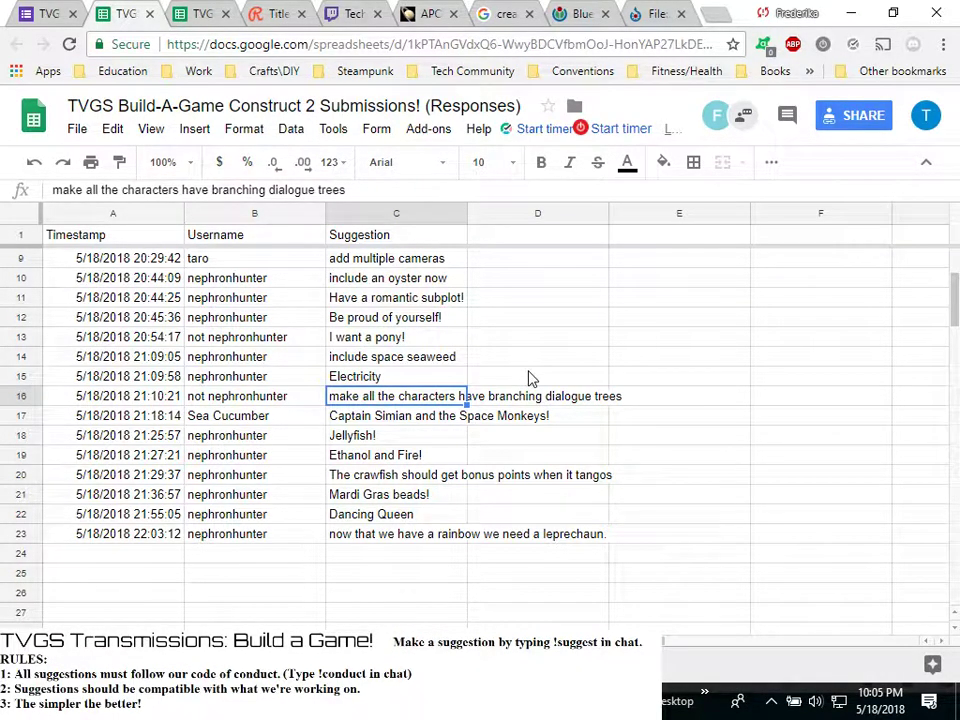
key("Down")
key("Down")
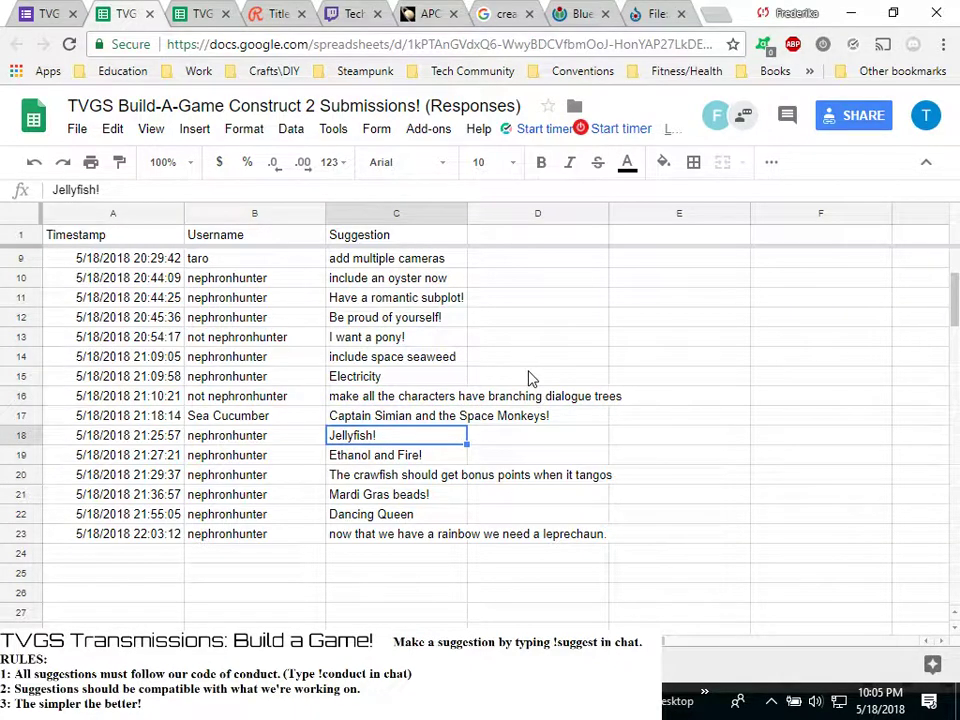
key("Down")
key("Down")
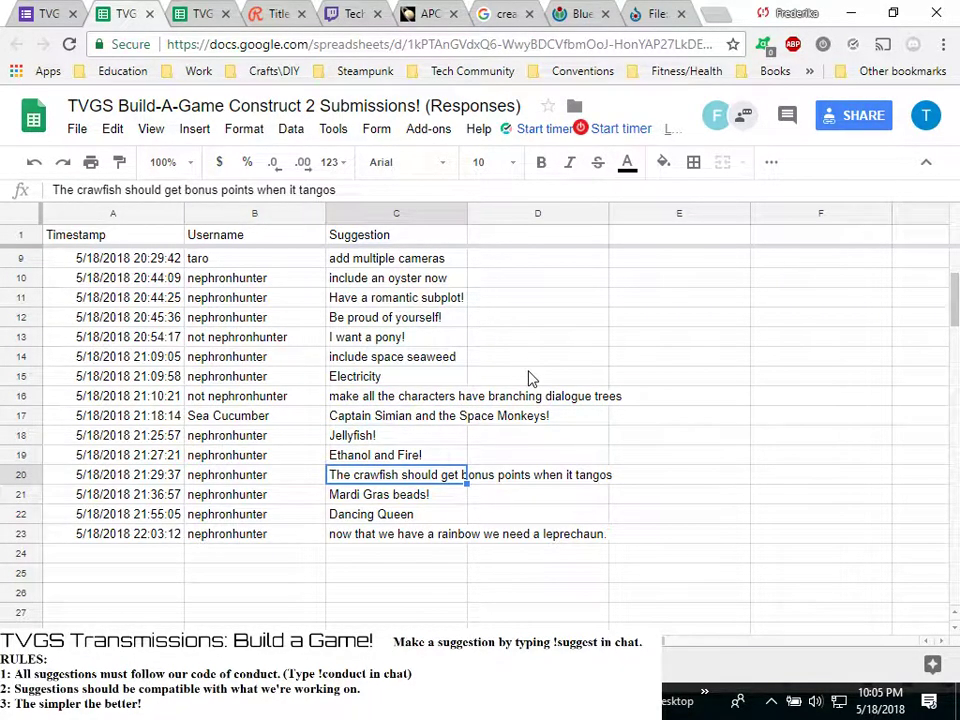
key("Down")
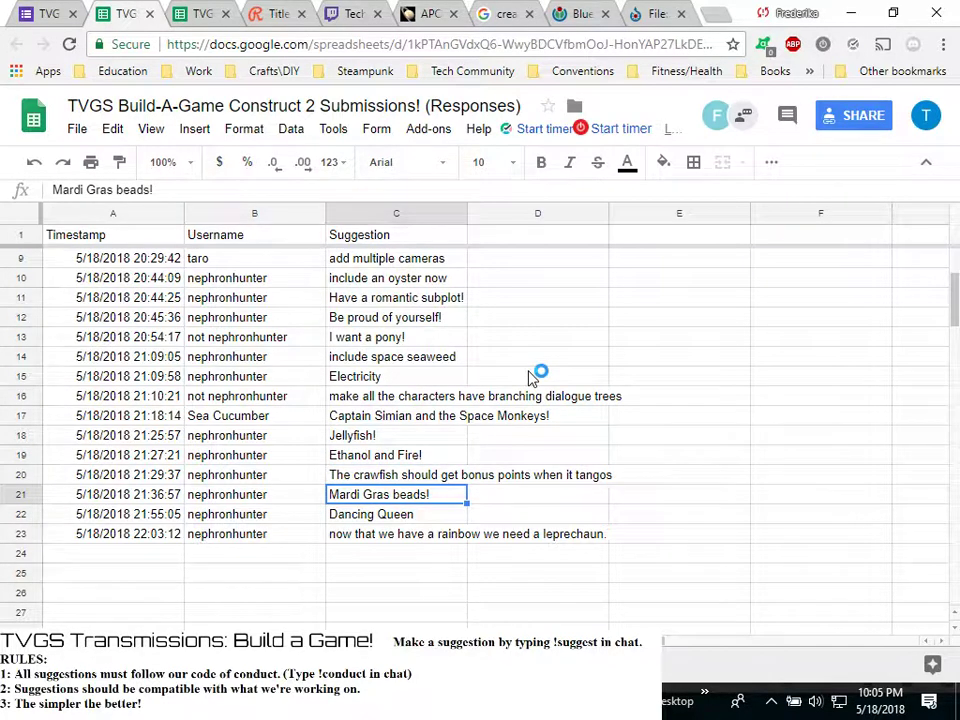
key("Down")
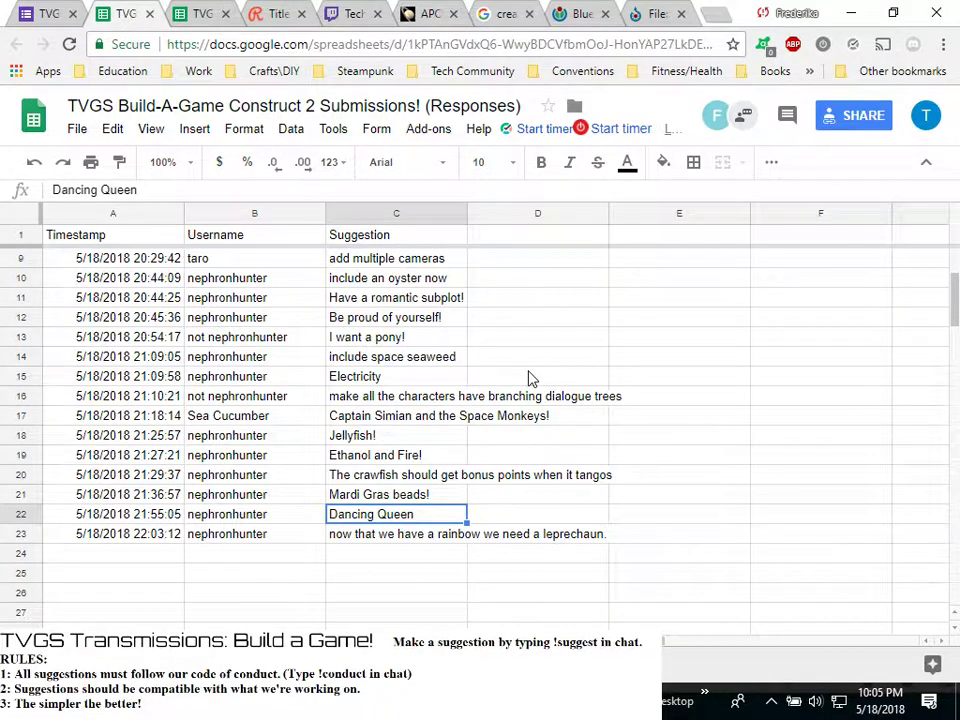
key("Down")
key("Up")
key("Down")
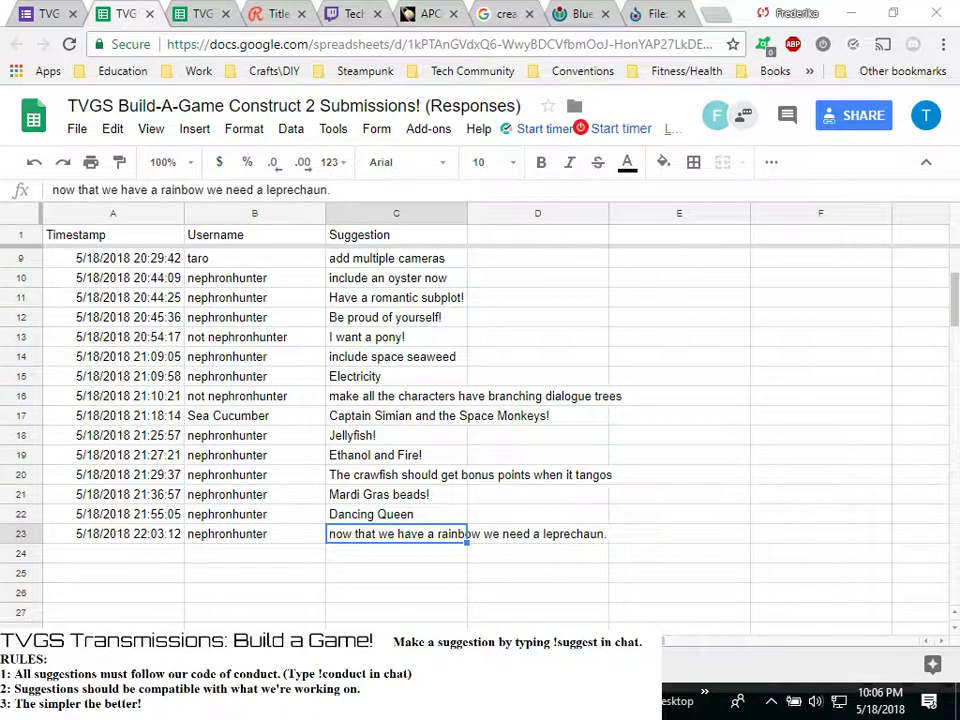
Return to Construct 2 and move the three Dancing_Sprite instances to about 538, 92; 654, 90; and 711, 122
key("alt+Tab")
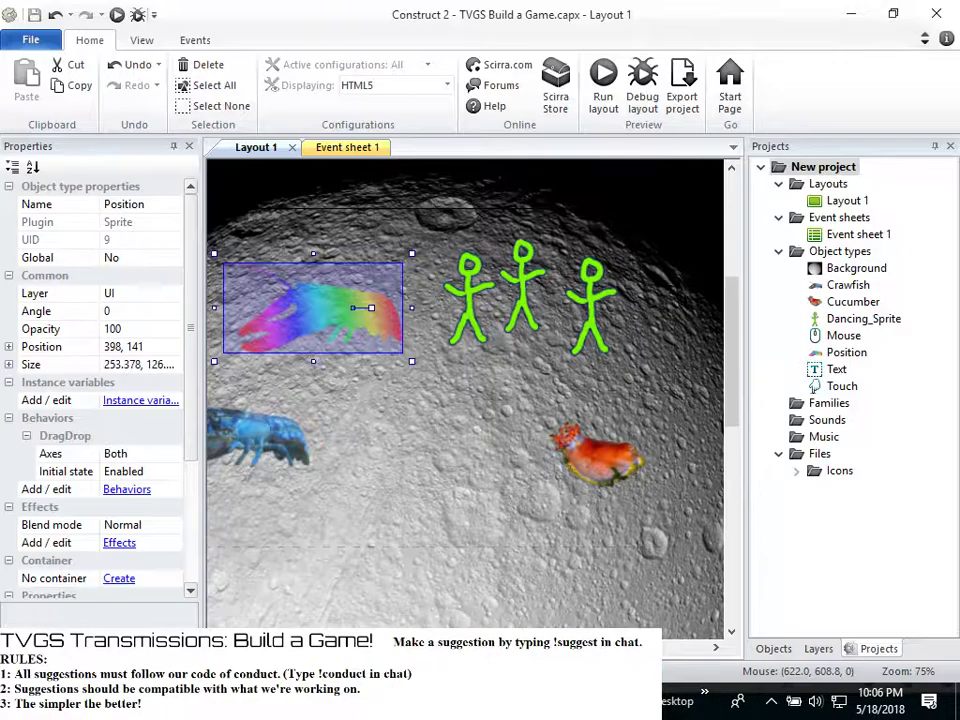
left_click_drag(565, 647, 545, 647)
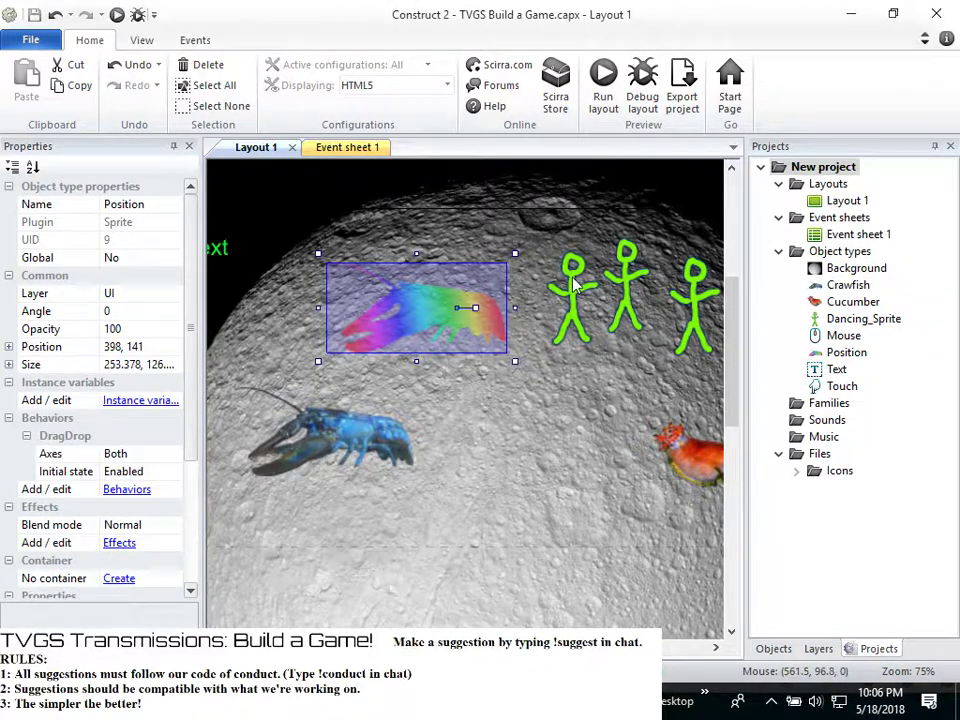
left_click_drag(562, 304, 557, 253)
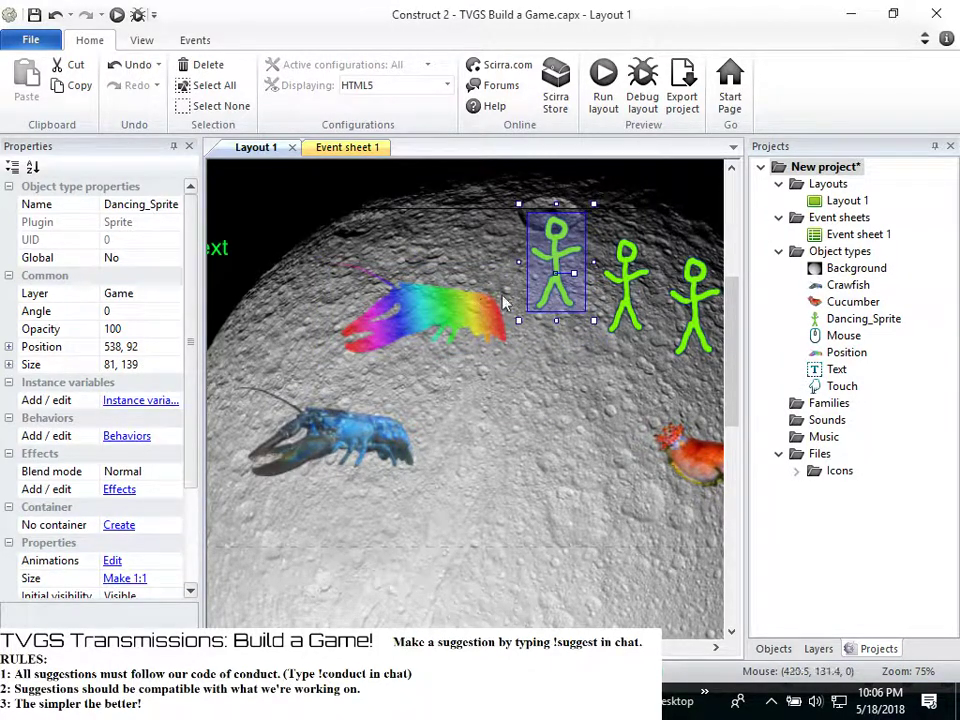
left_click_drag(628, 287, 638, 267)
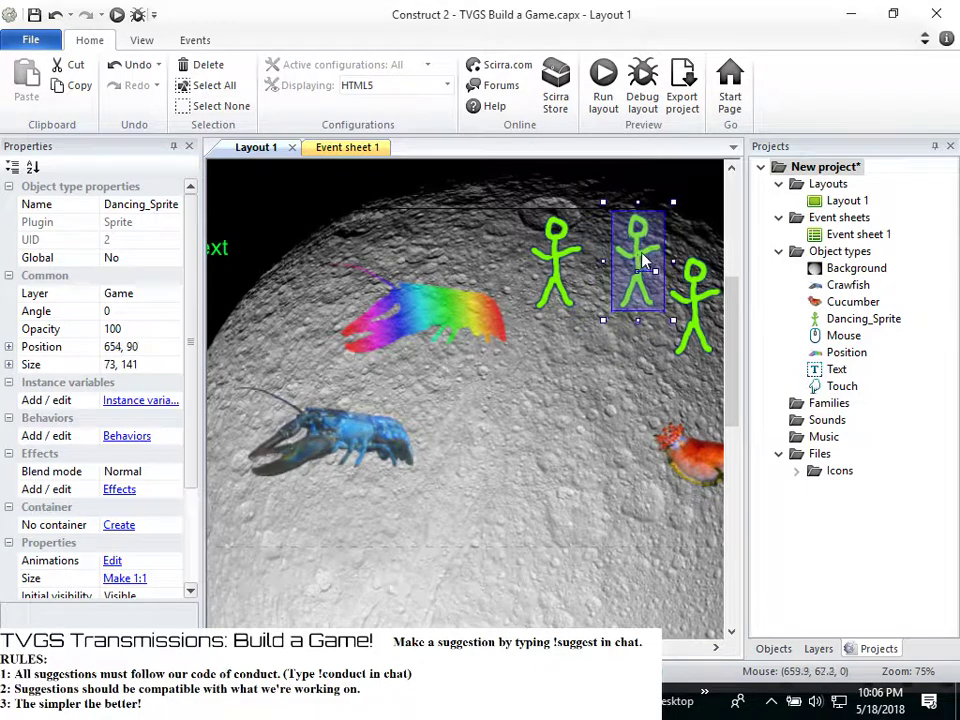
left_click_drag(697, 296, 680, 260)
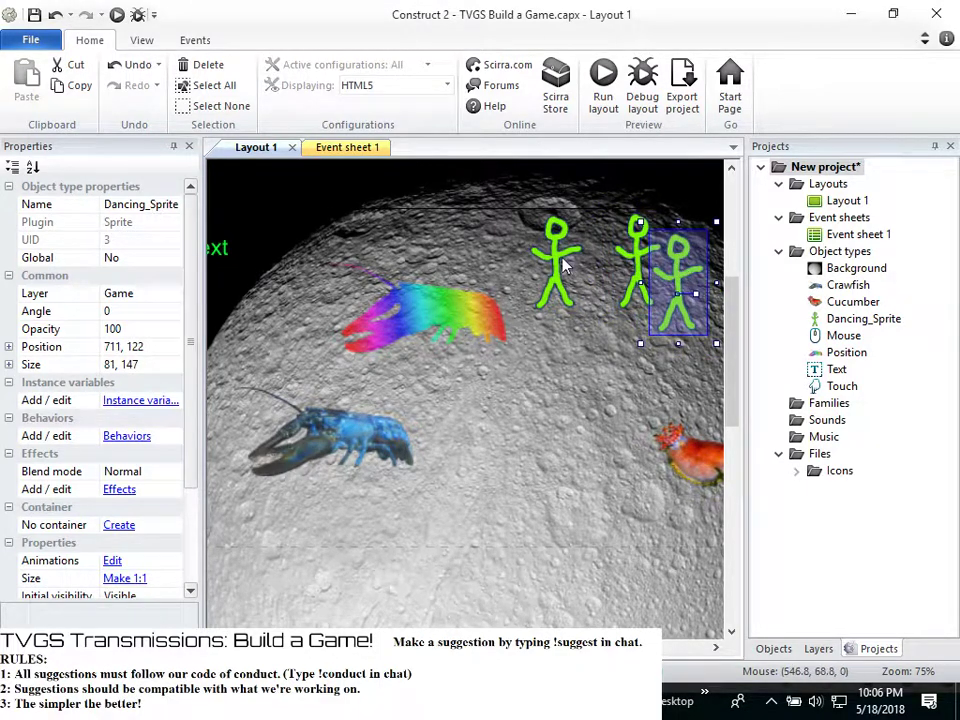
Place three more Dancing_Sprite copies among the dancers, the last at about 724, 170, and move the Position sprite to about 492, 227
left_click(558, 265)
left_click_drag(560, 265, 697, 334)
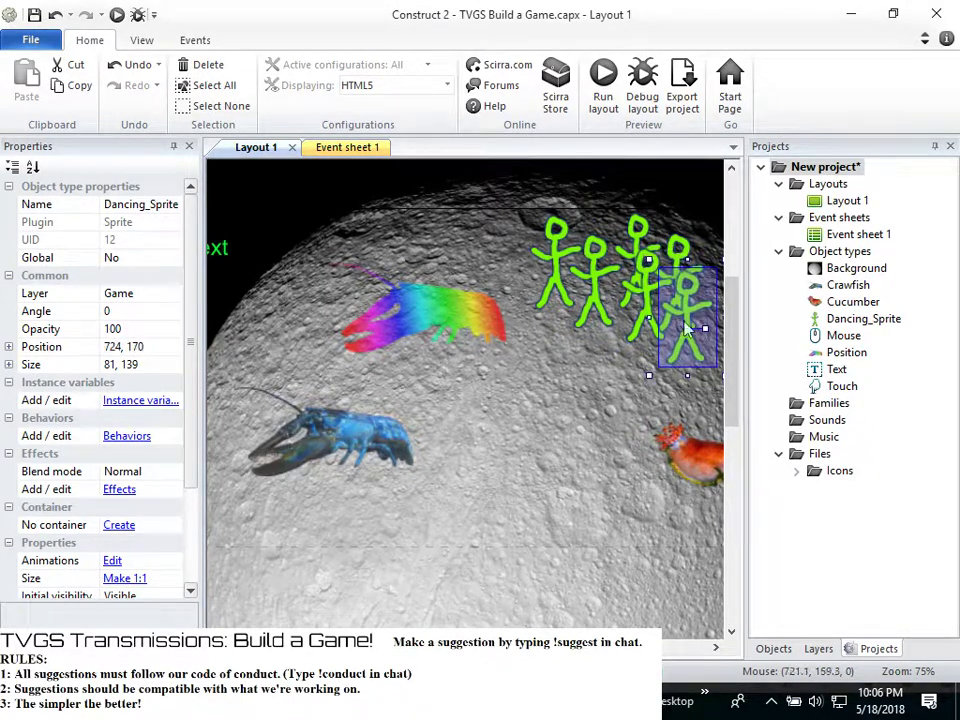
left_click_drag(462, 337, 536, 369)
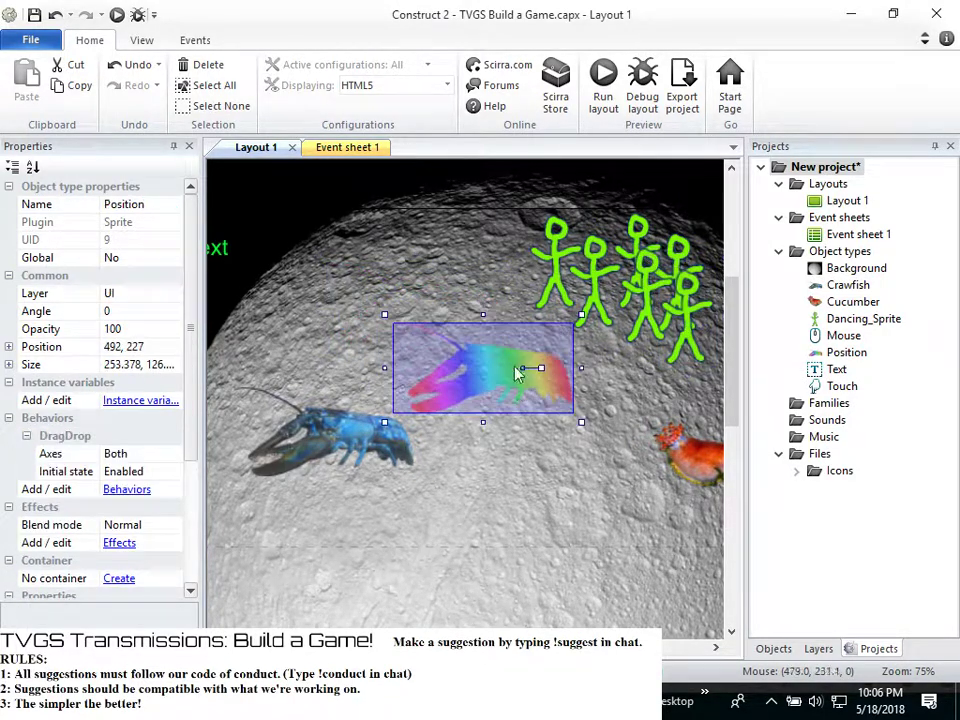
Place two more Dancing_Sprite copies above the blue crawfish and undo the stray copies of the Text object
left_click(551, 268, "ctrl")
left_click_drag(551, 268, 340, 281)
left_click(323, 282)
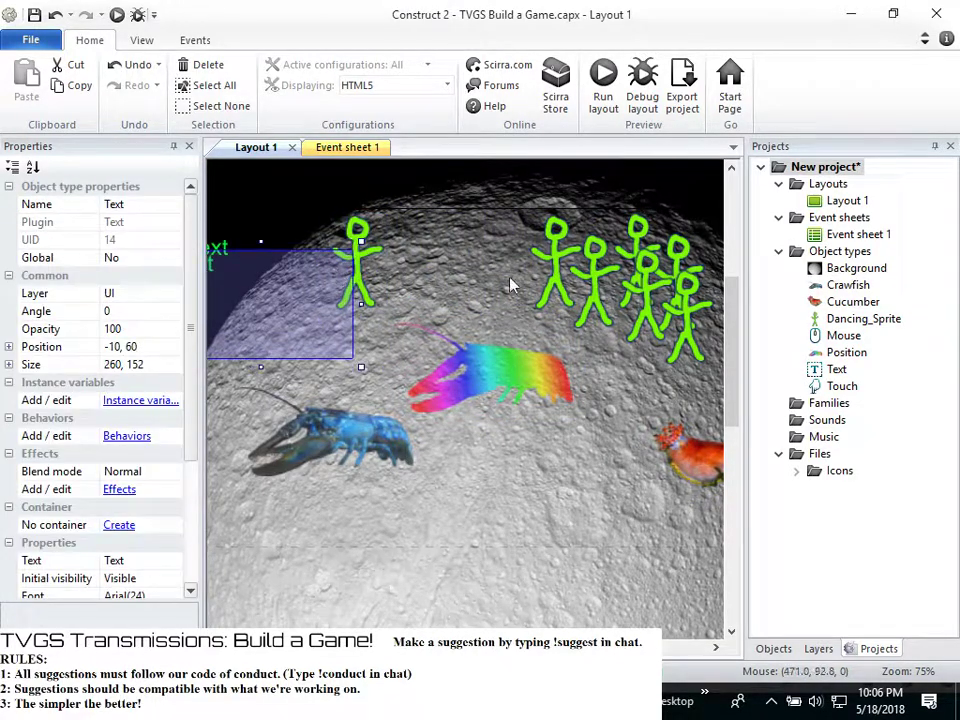
key("ctrl+z")
left_click(364, 261)
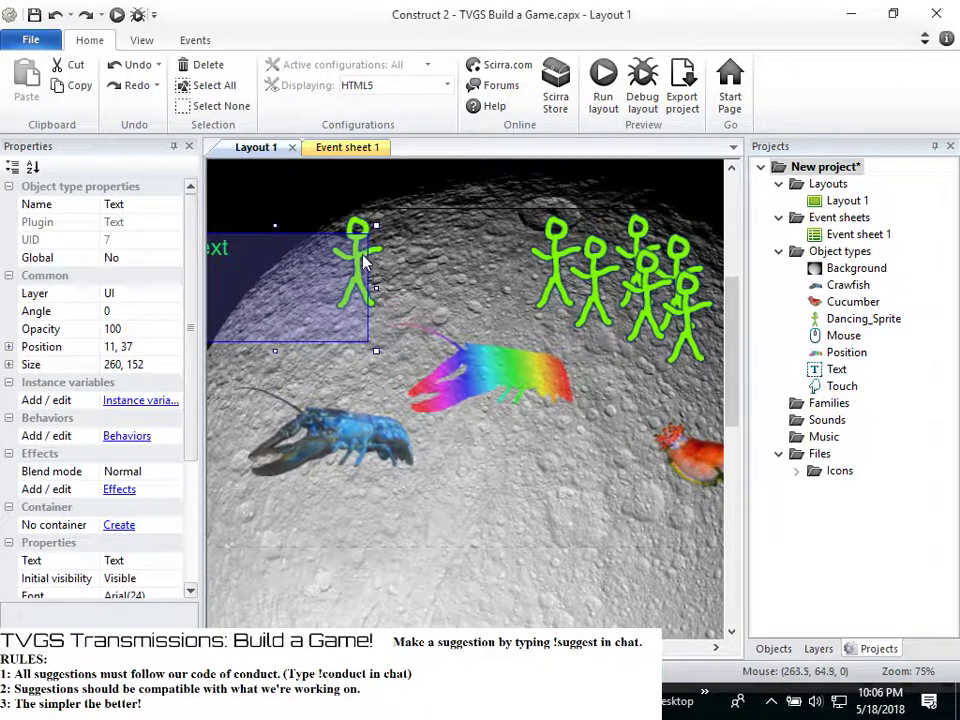
left_click(377, 257)
left_click_drag(375, 257, 328, 285, "ctrl")
left_click(328, 285)
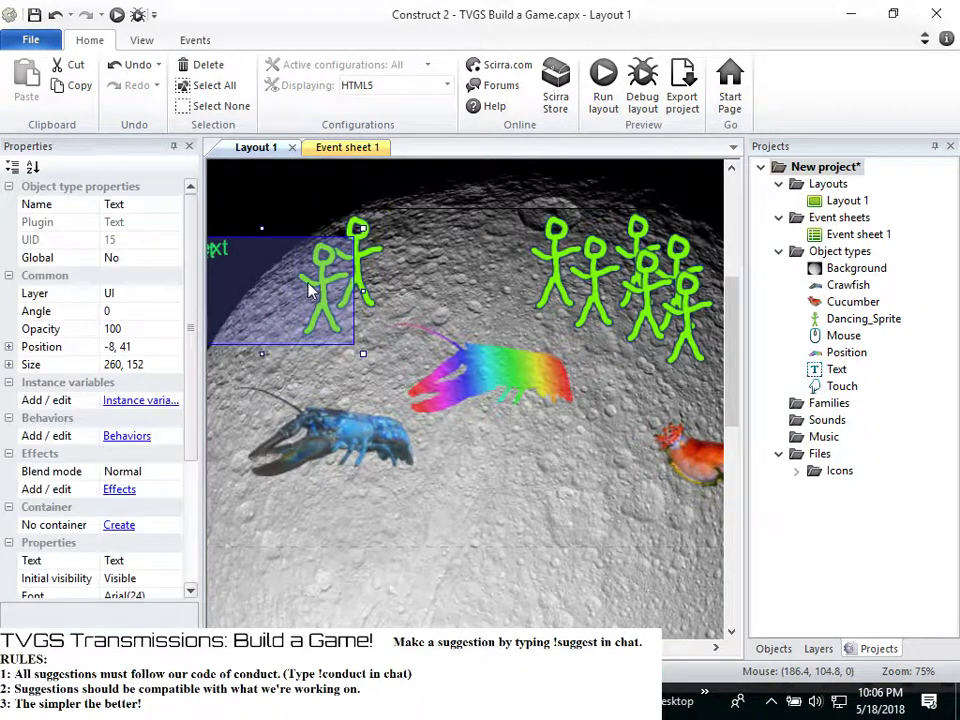
left_click(424, 257)
Narrow the original Text object to a width of 124 so its box clears the nearby dancers
scroll(465, 400, "left", 5)
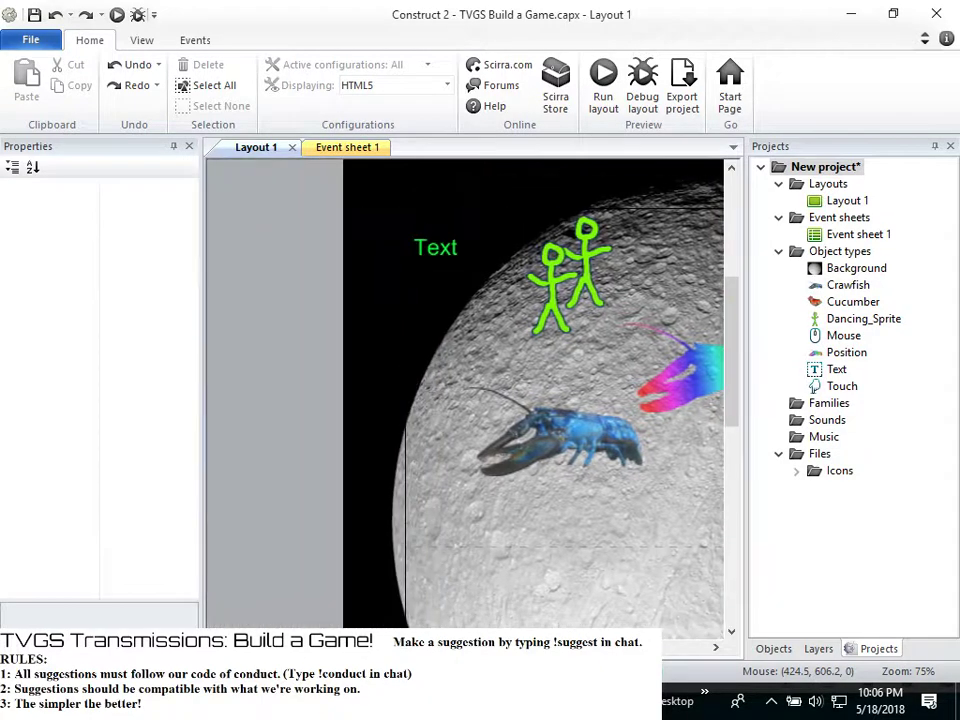
left_click(510, 266)
left_click_drag(604, 288, 510, 287)
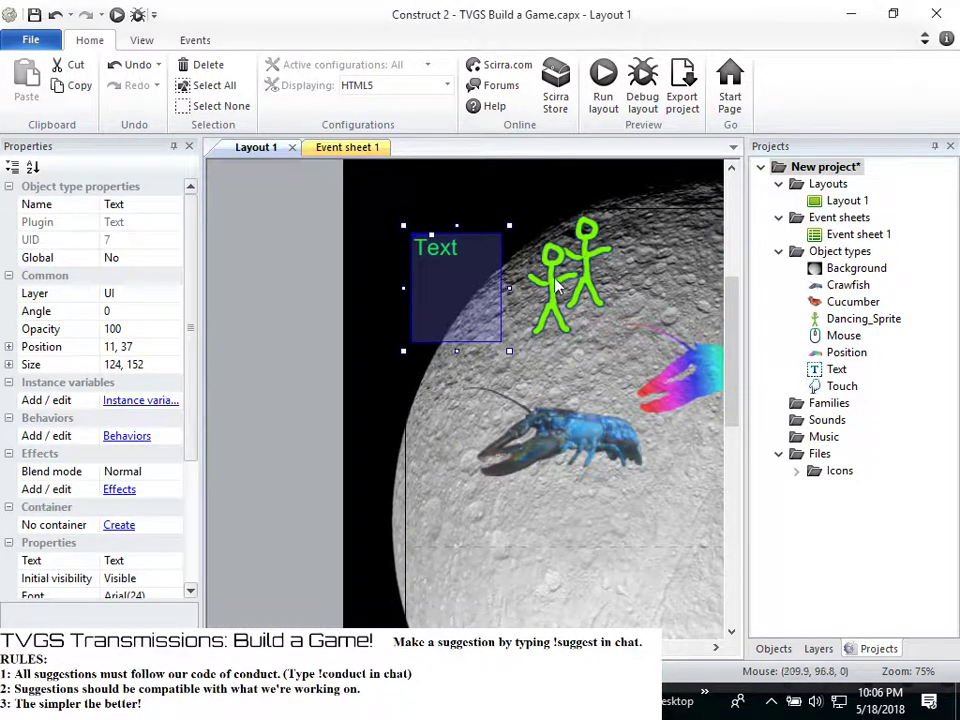
Place two more Dancing_Sprite copies beside the pair above the blue crawfish, the last at about 382, 86
left_click(553, 285)
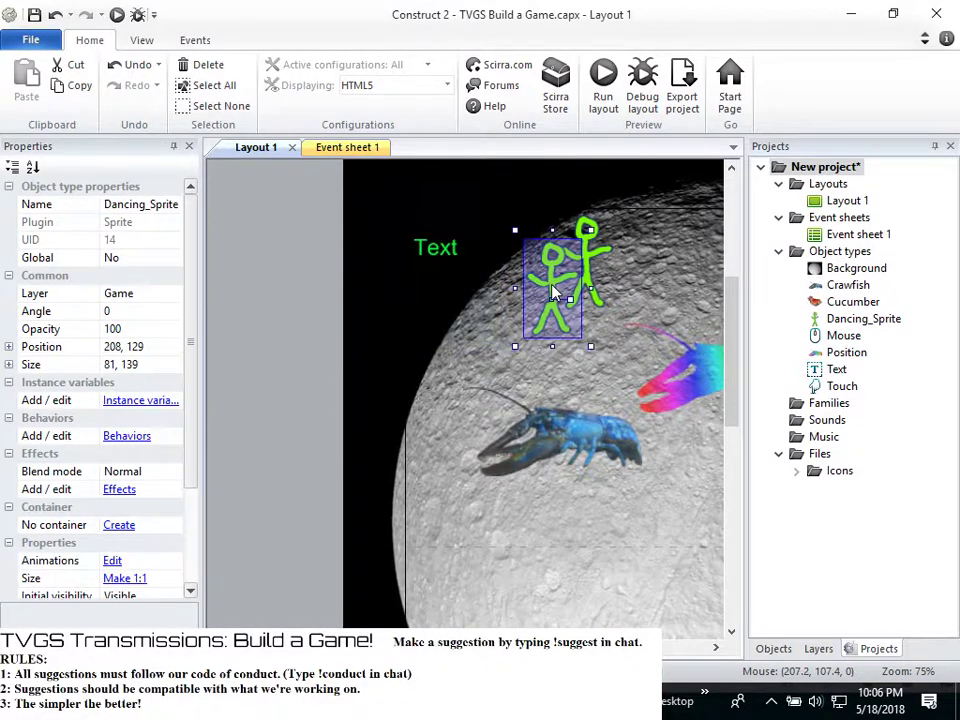
left_click_drag(553, 284, 688, 255)
Run the layout, test moving the blue crawfish around the scene, and close the preview to return to Construct 2
left_click(606, 76)
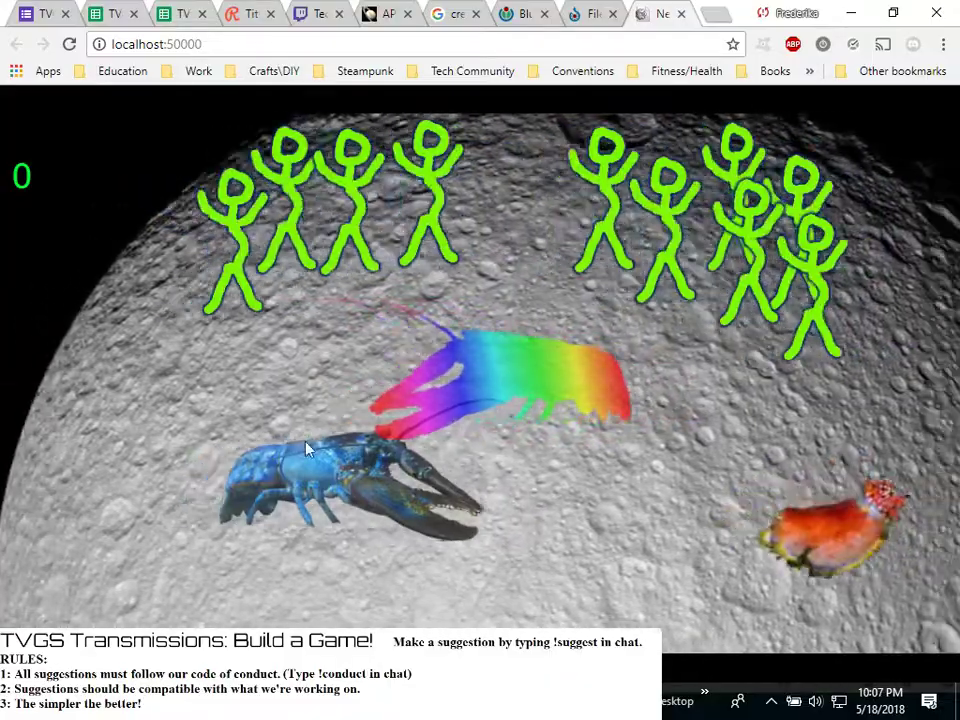
mouse_move(306, 450)
left_mouse_down()
mouse_move(64, 433)
mouse_move(510, 326)
mouse_move(306, 396)
mouse_move(430, 330)
mouse_move(454, 388)
mouse_move(266, 429)
mouse_move(587, 414)
mouse_move(310, 393)
mouse_move(486, 364)
mouse_move(330, 455)
mouse_move(368, 405)
mouse_move(420, 388)
mouse_move(360, 442)
mouse_move(289, 454)
mouse_move(416, 358)
mouse_move(275, 443)
mouse_move(413, 380)
mouse_move(421, 412)
mouse_move(355, 425)
left_mouse_up()
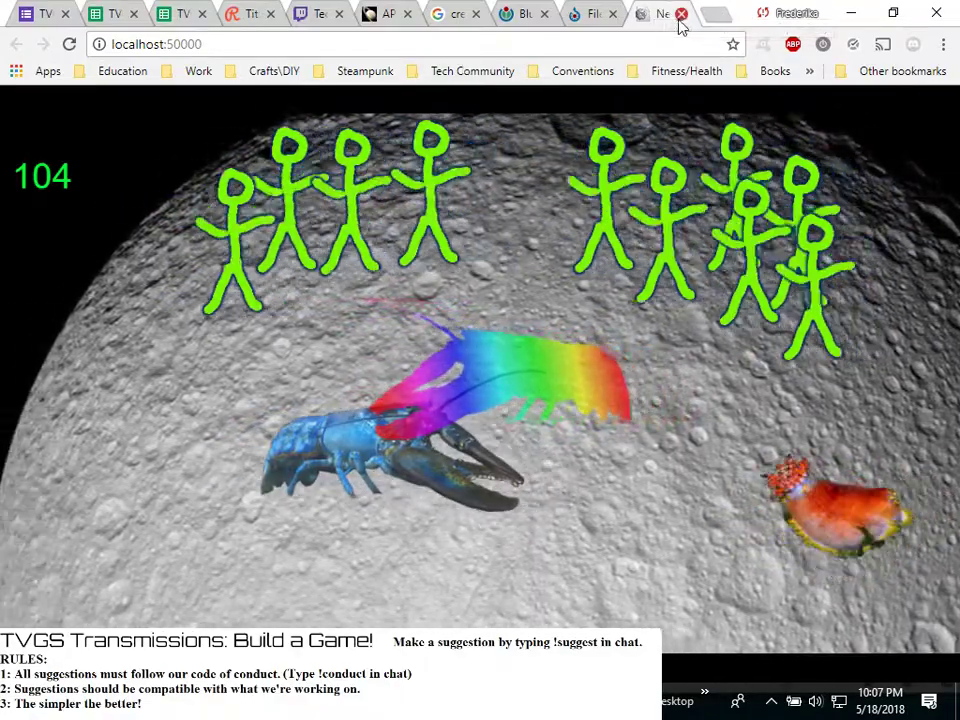
left_click(681, 14)
left_click(884, 12)
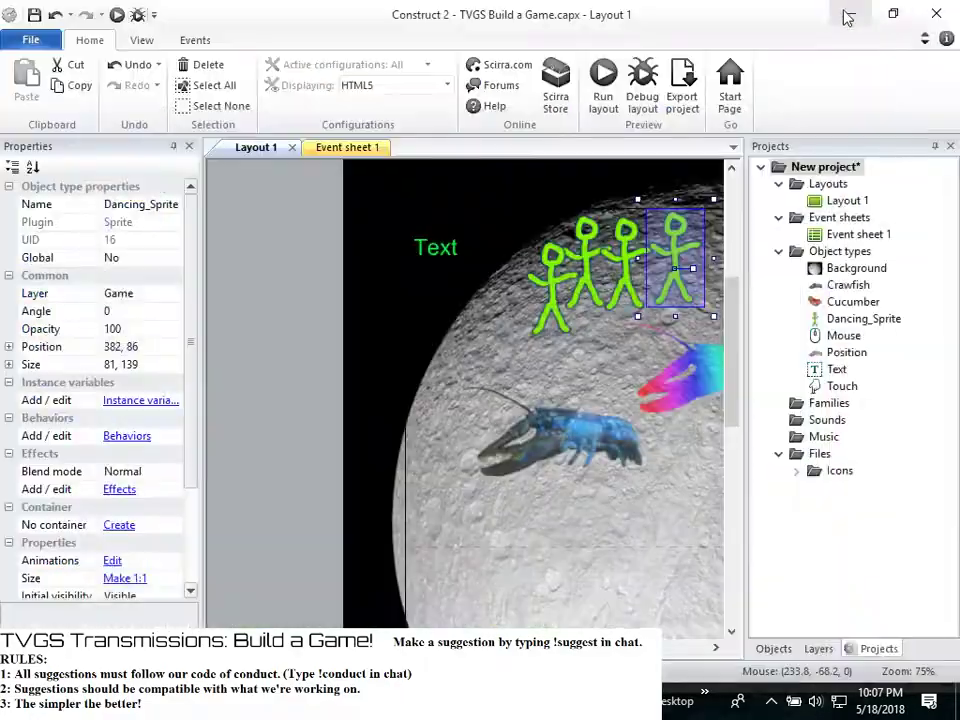
Review the event sheet's global variables and the crawfish scoring, drag start and mirroring events
left_click_drag(327, 648, 433, 648)
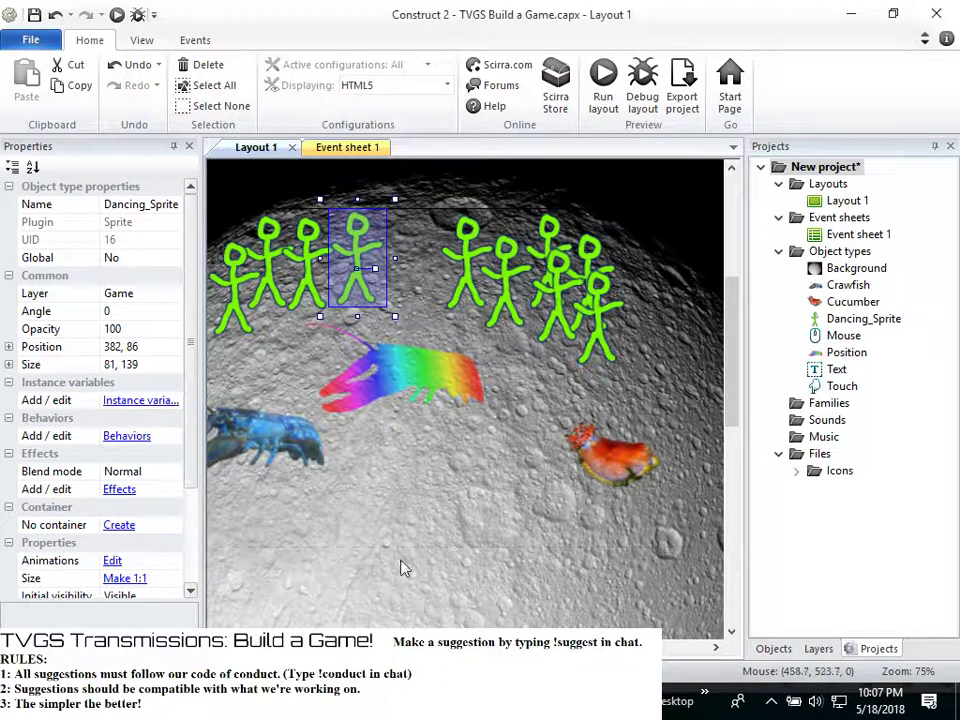
left_click(347, 147)
scroll(488, 391, "down", 1)
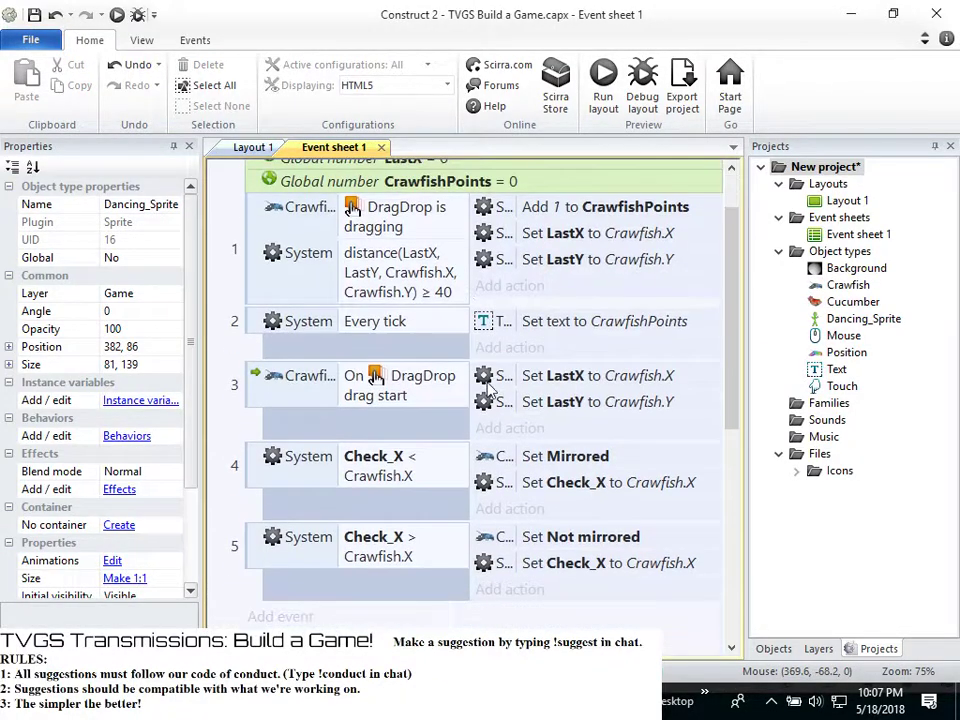
scroll(366, 290, "up", 1)
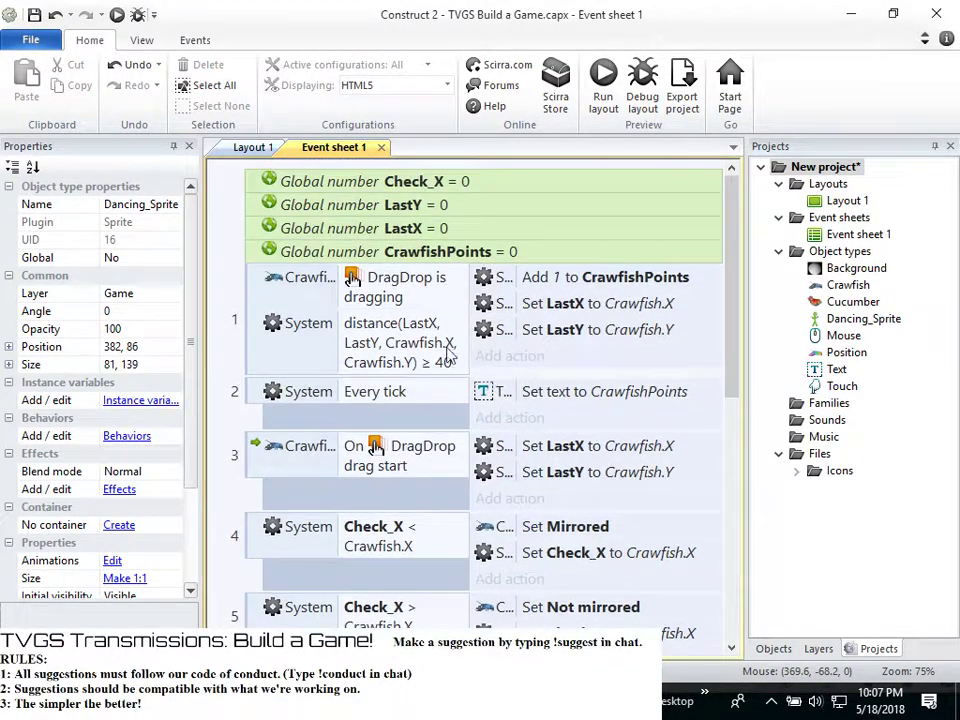
left_click(258, 148)
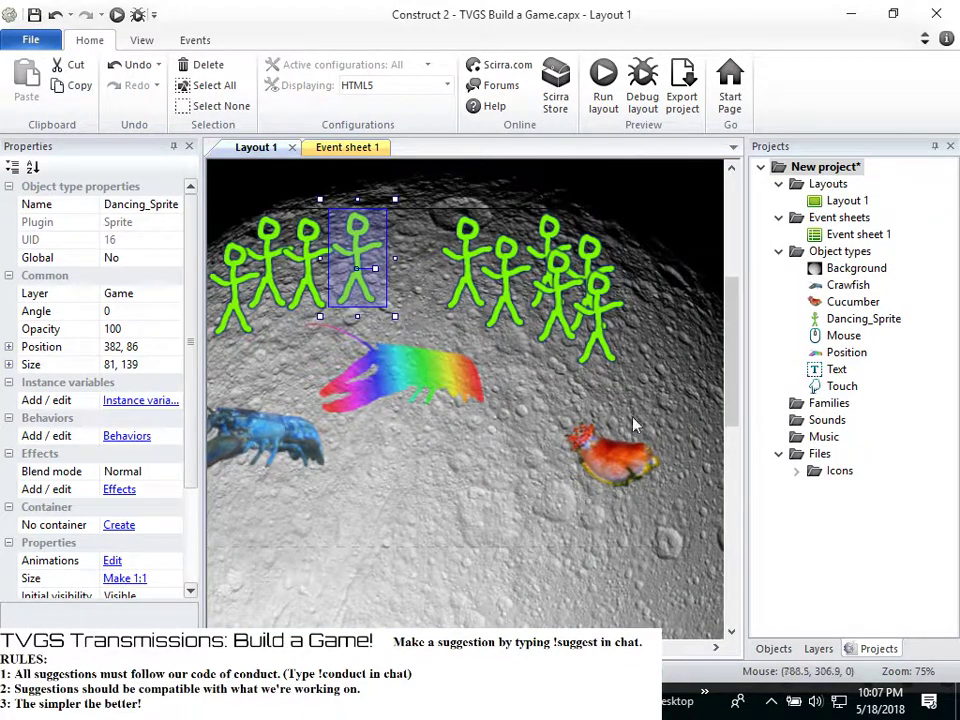
left_click(357, 152)
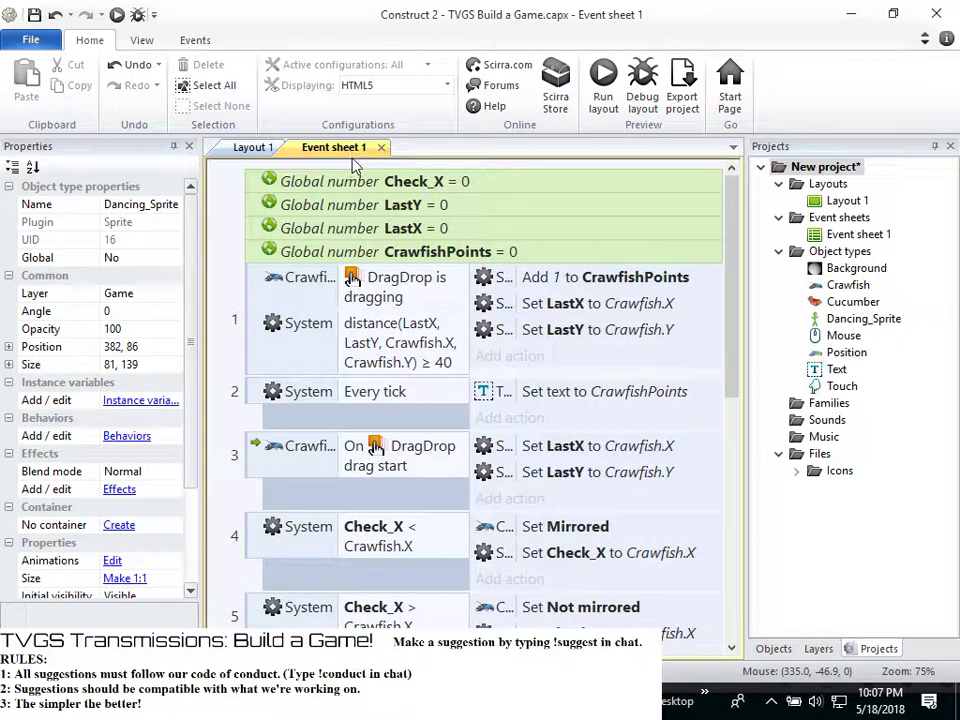
scroll(370, 360, "down", 3)
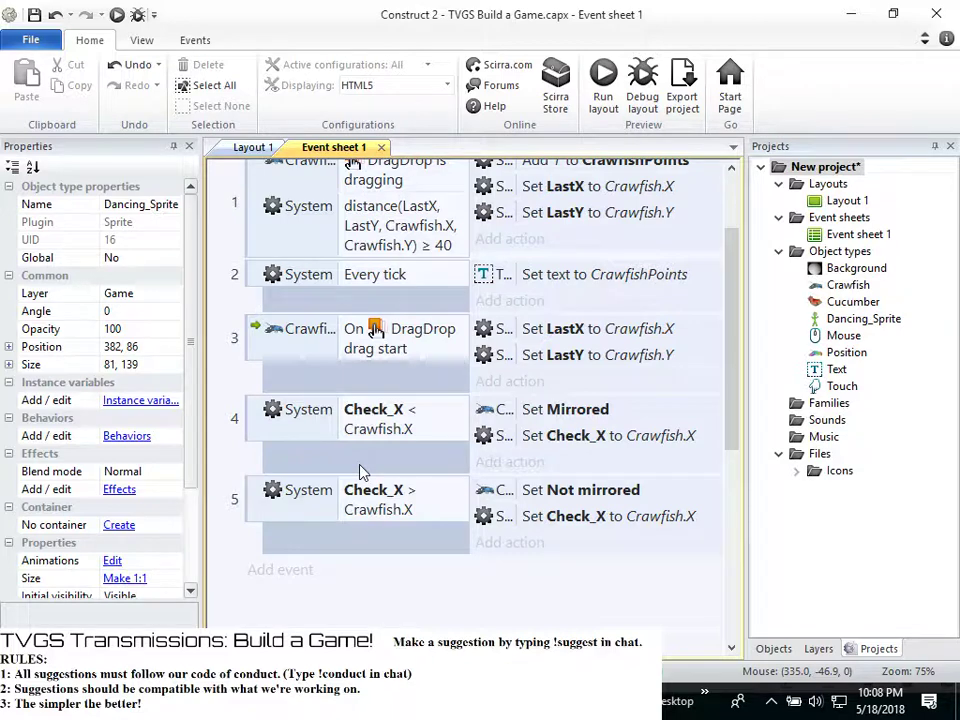
scroll(436, 596, "up", 1)
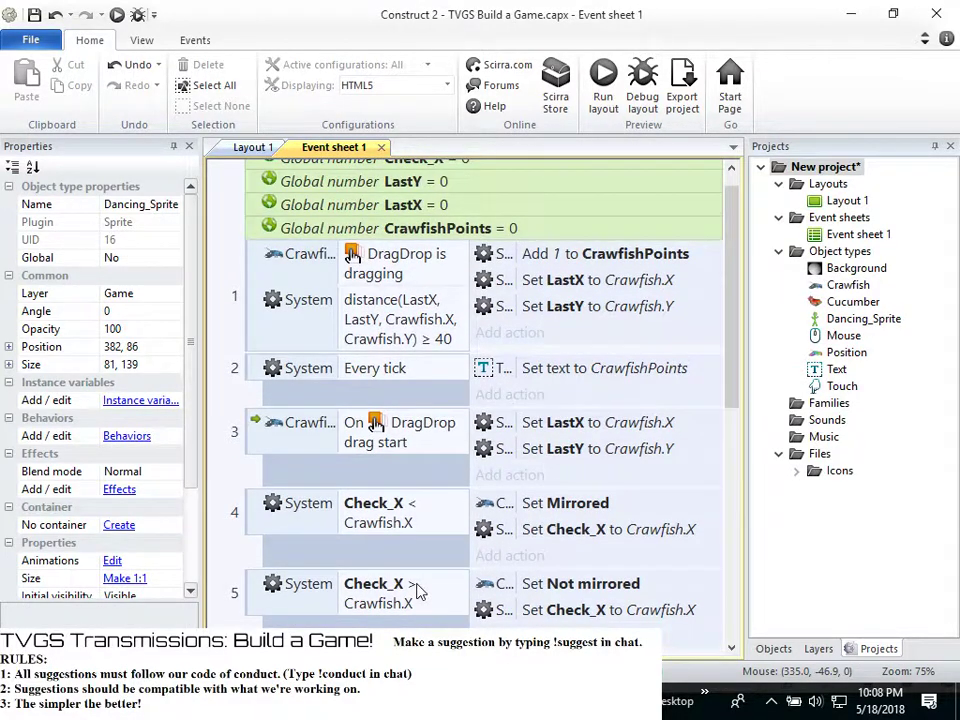
scroll(420, 590, "down", 1)
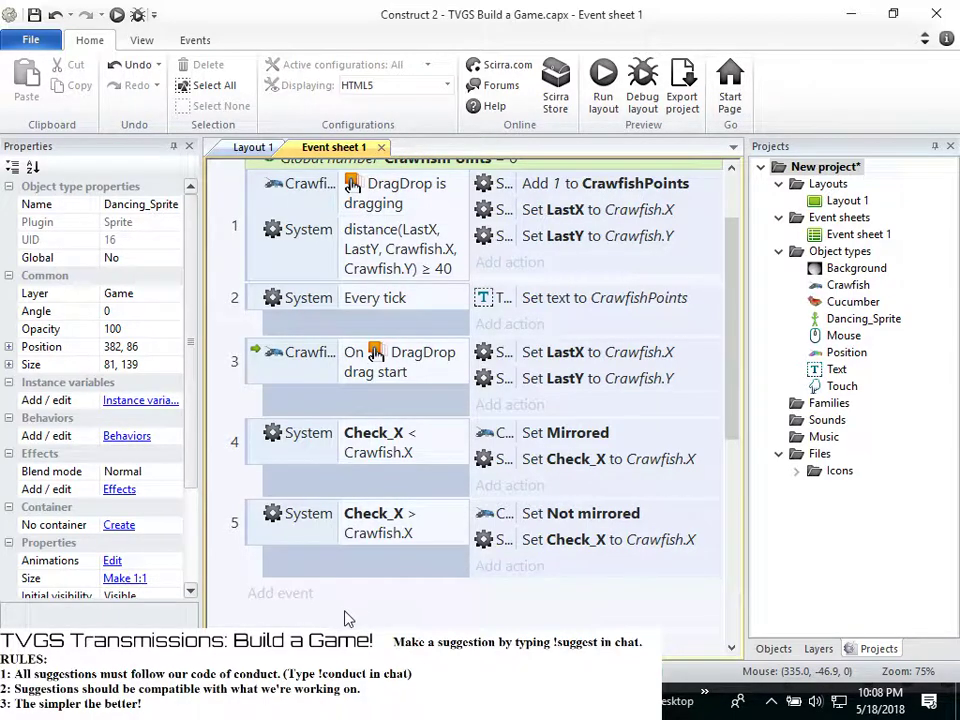
scroll(352, 608, "up", 1)
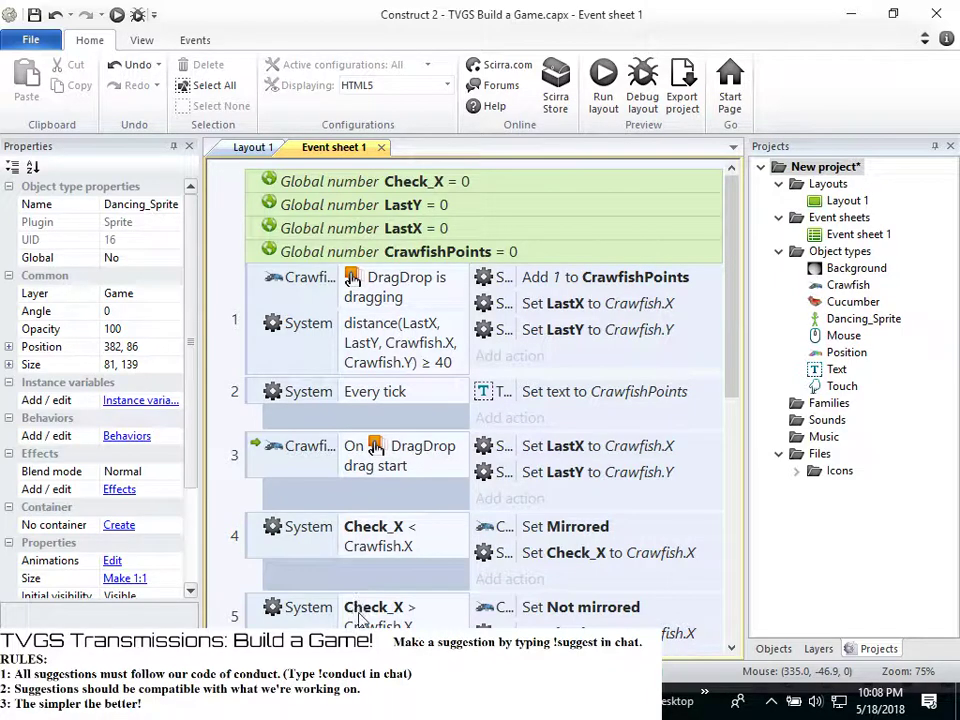
scroll(349, 627, "down", 3)
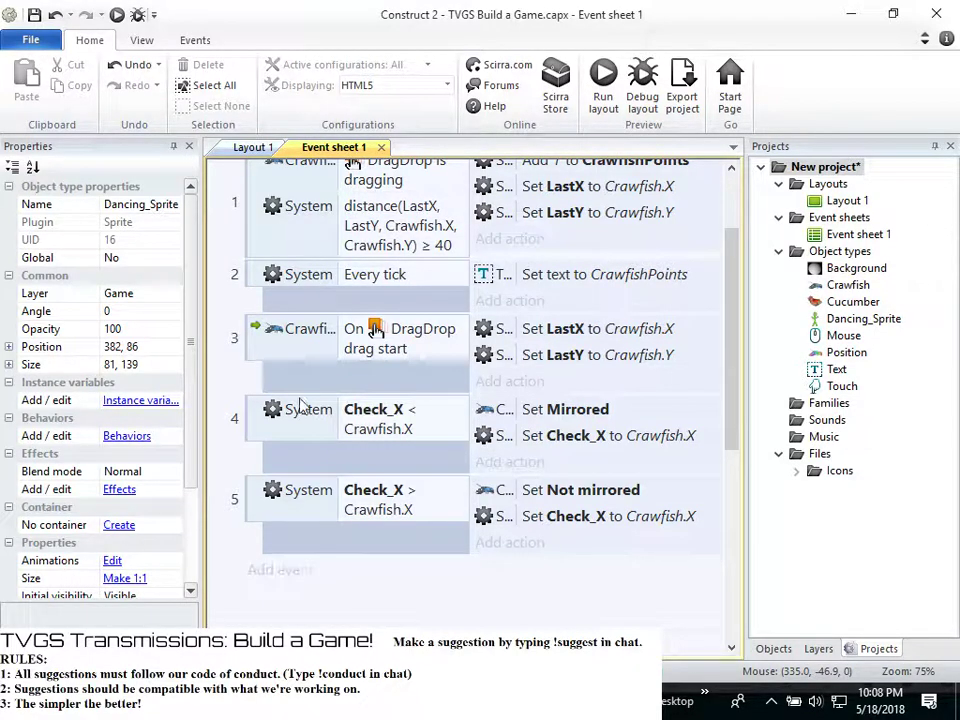
left_click(255, 148)
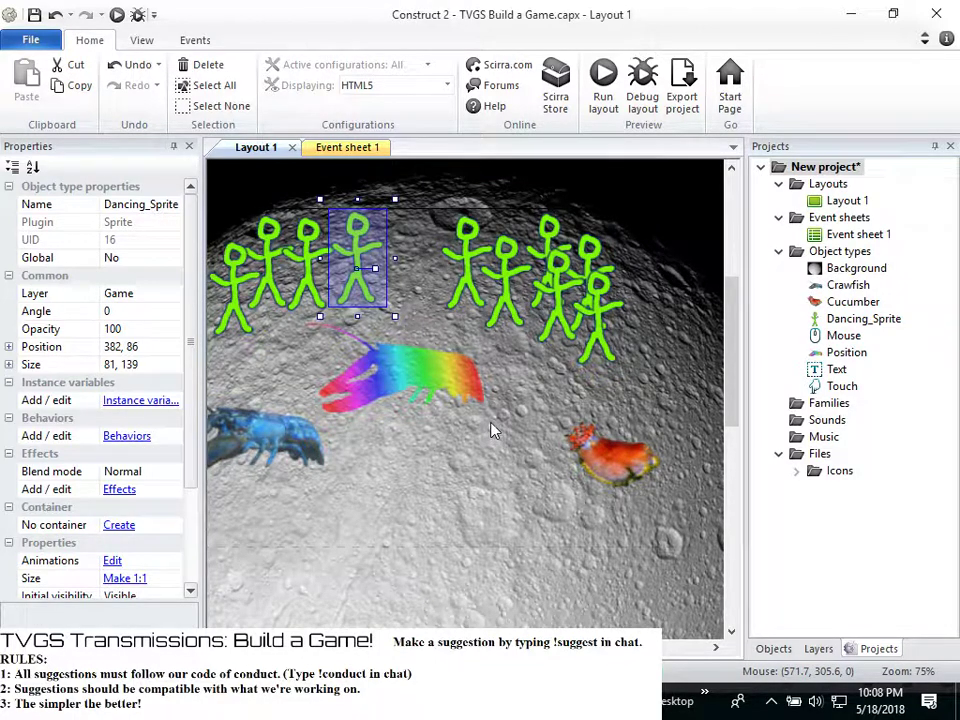
scroll(482, 495, "down", 2)
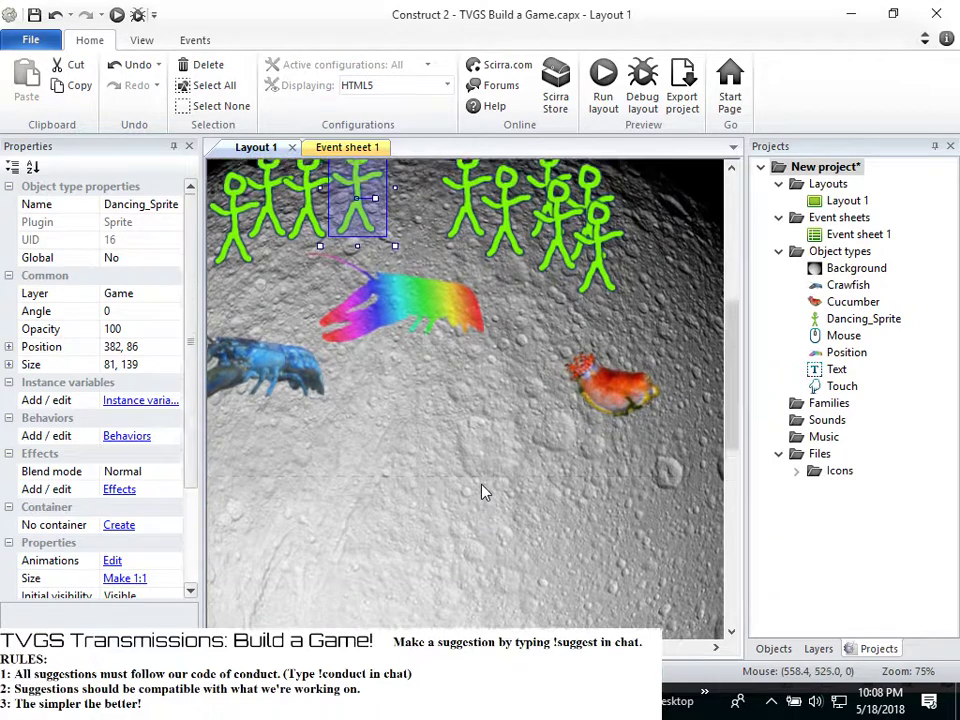
scroll(482, 492, "up", 1)
scroll(478, 489, "up", 1)
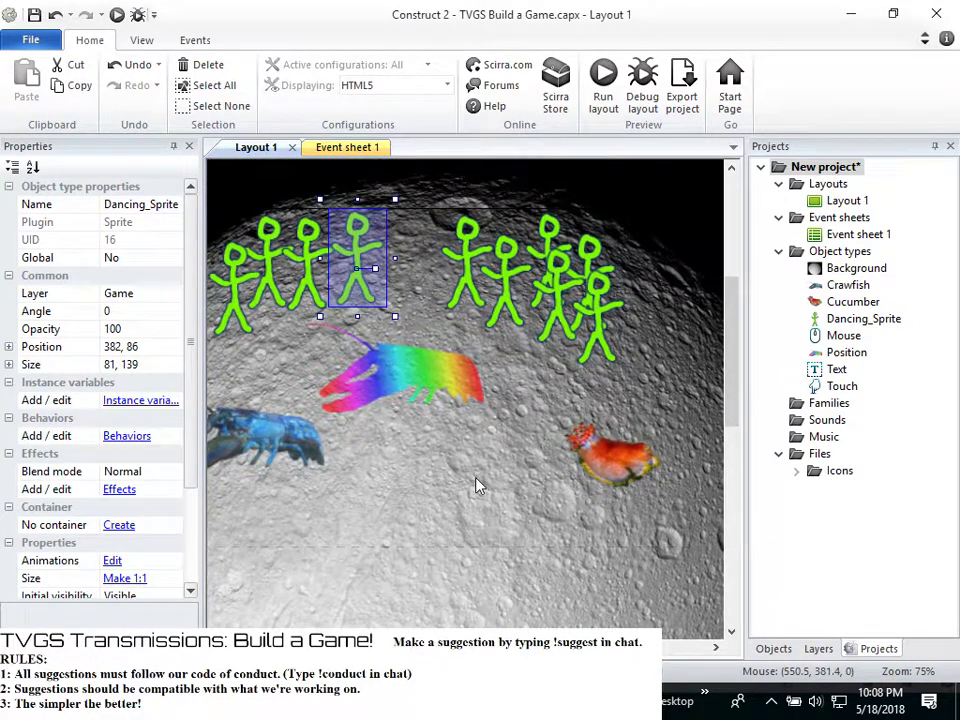
scroll(460, 500, "left", 3)
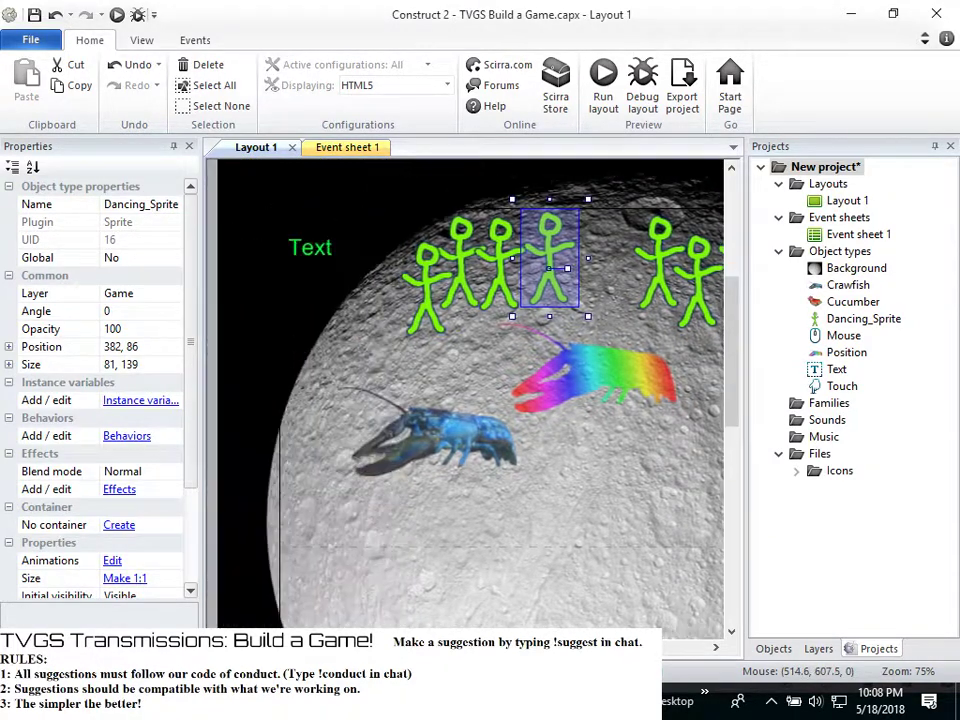
scroll(315, 438, "right", 1)
left_click(350, 148)
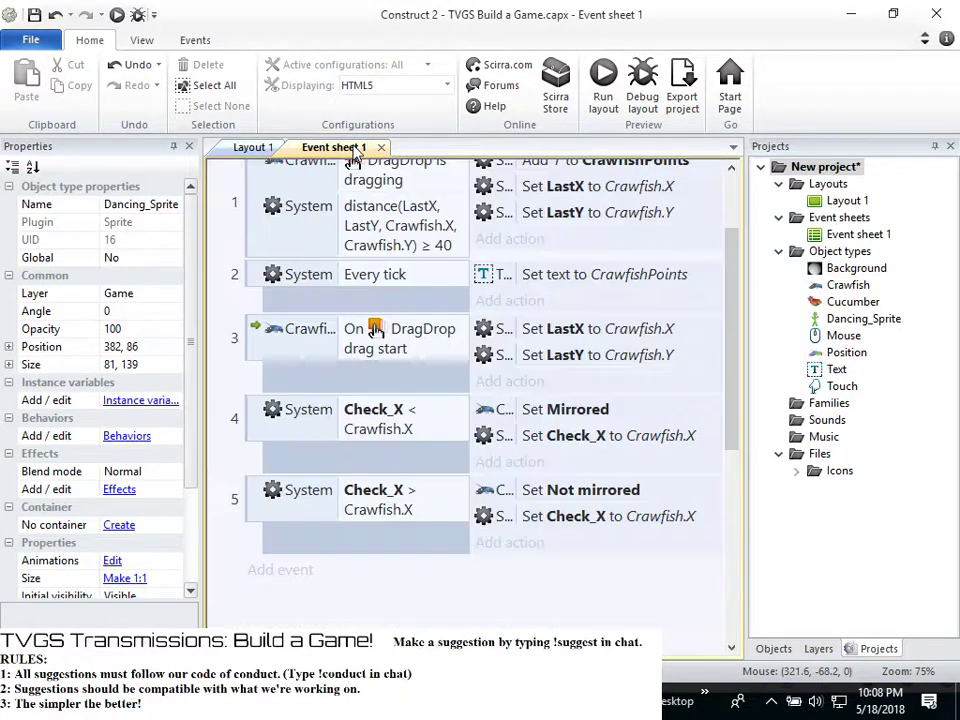
scroll(605, 376, "up", 2)
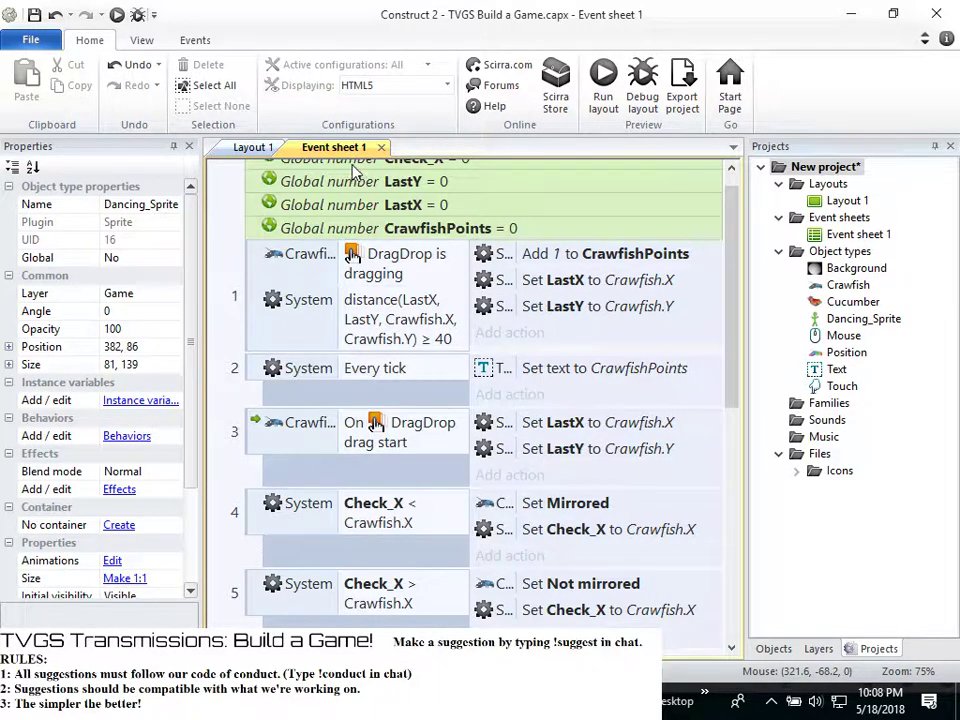
scroll(300, 226, "down", 2)
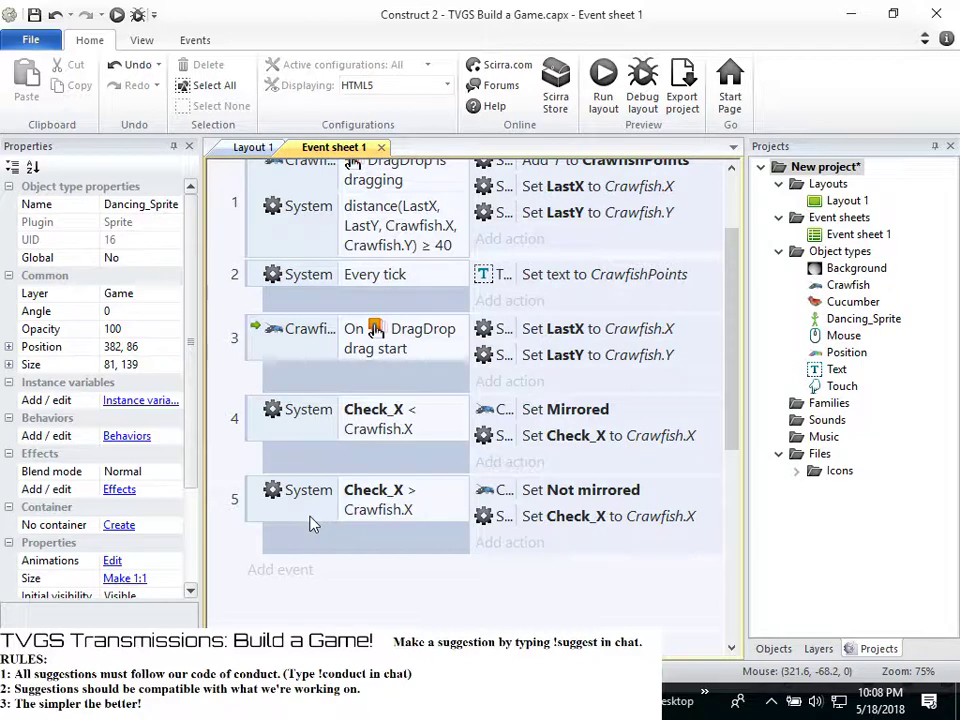
left_click(252, 148)
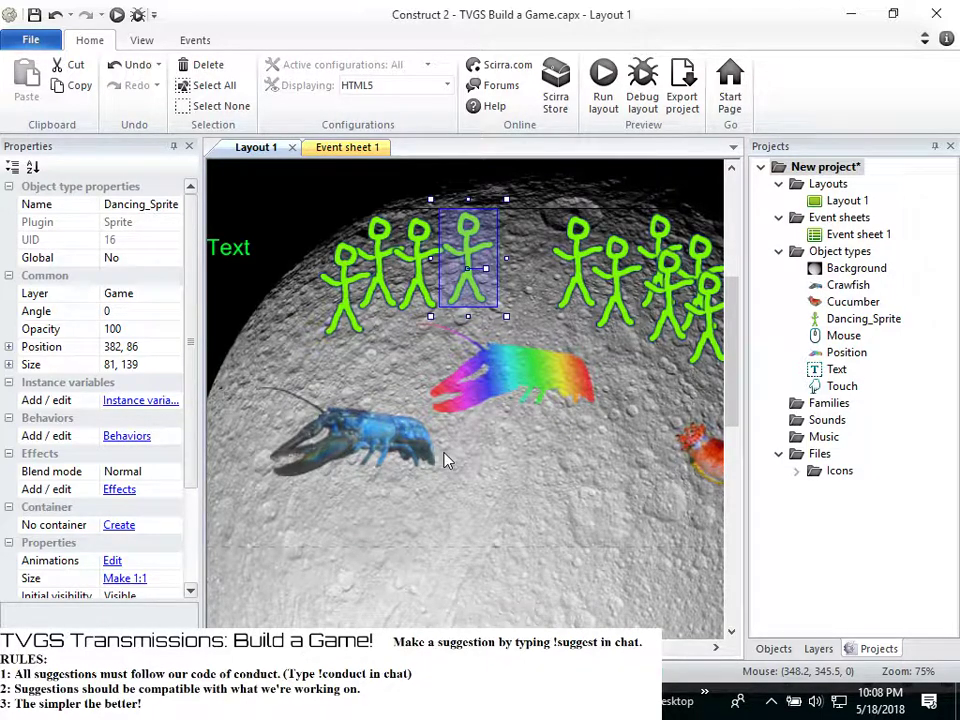
left_click(372, 148)
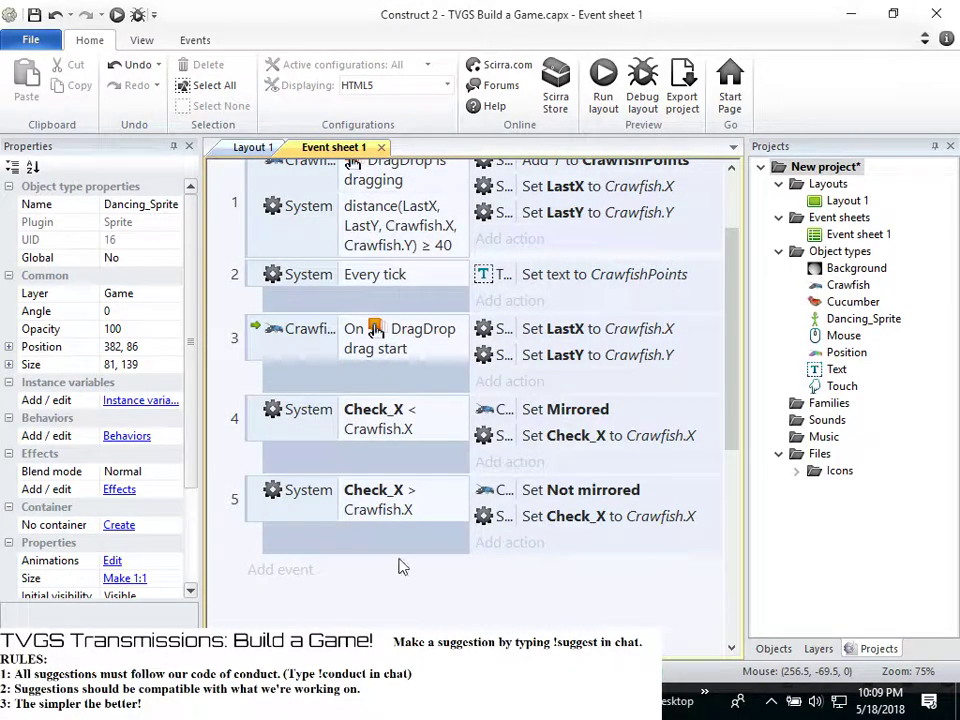
left_click(244, 145)
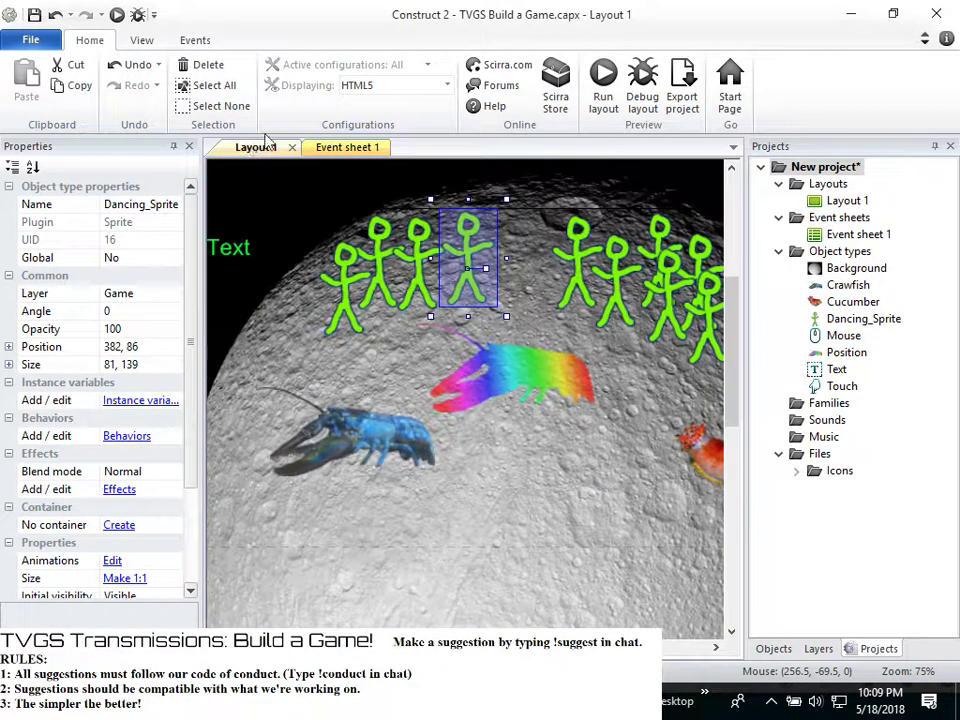
left_click(346, 151)
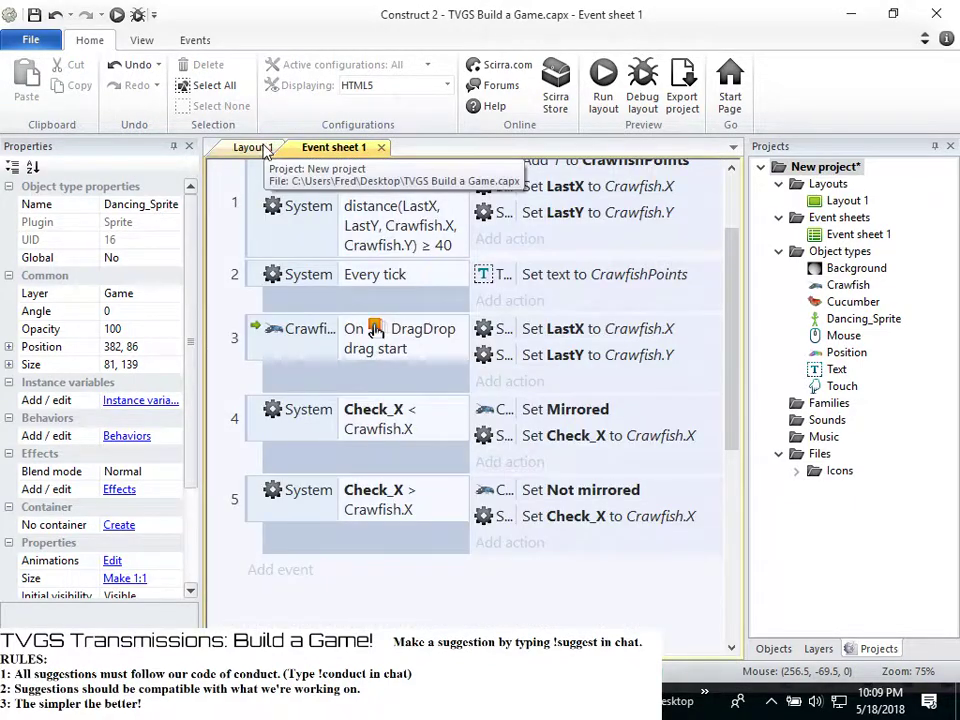
left_click(262, 146)
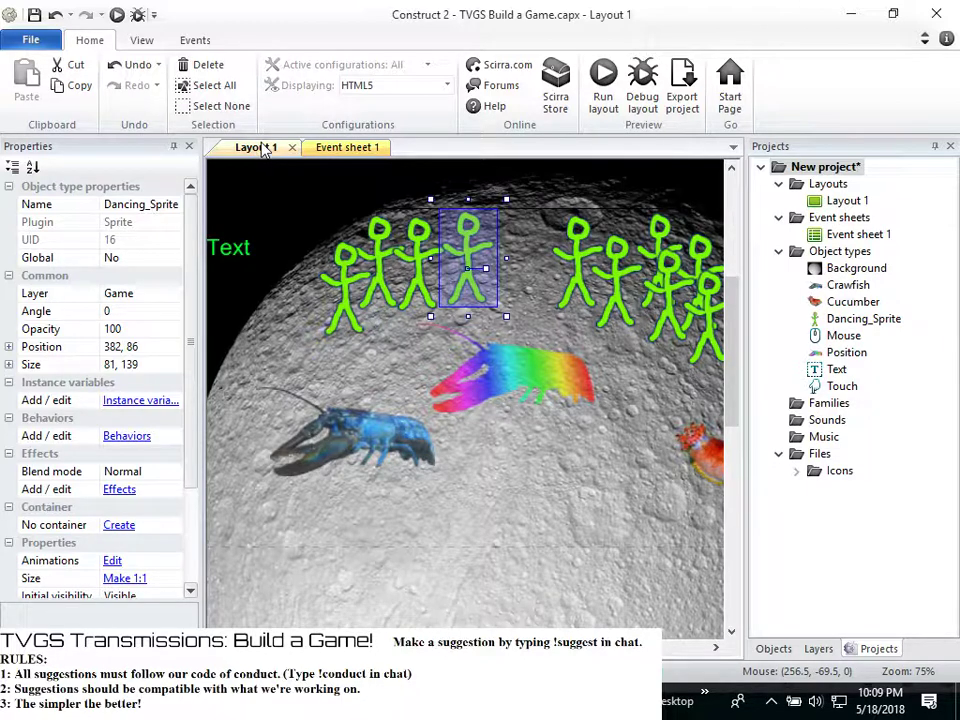
Examine how the event sheet uses LastX, LastY and Check_X across the five crawfish events
left_click(340, 147)
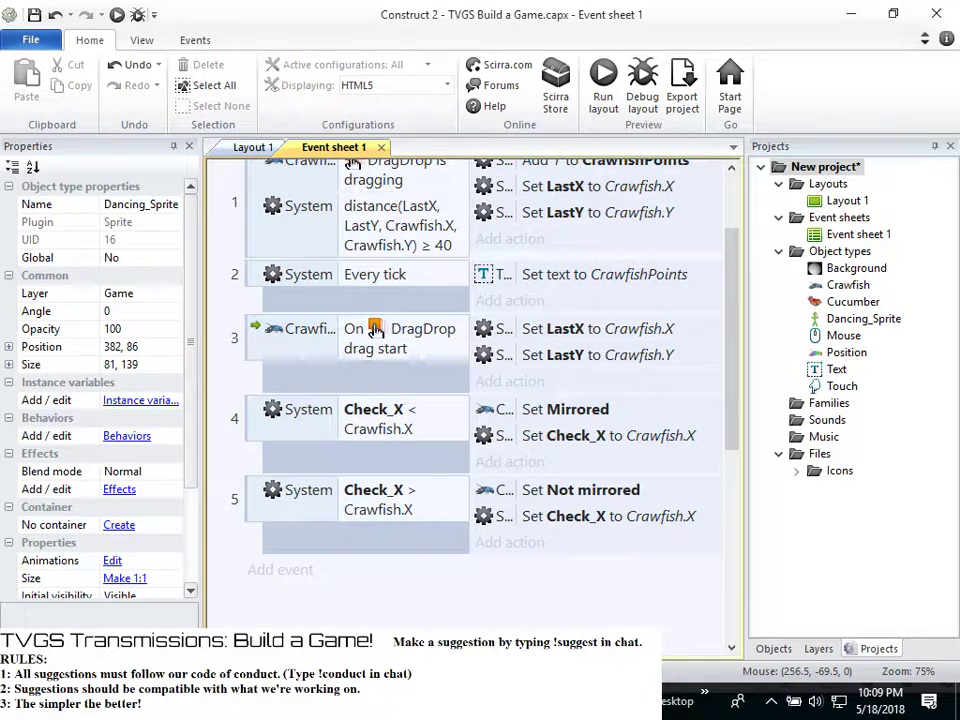
scroll(380, 175, "up", 1)
scroll(440, 230, "up", 2)
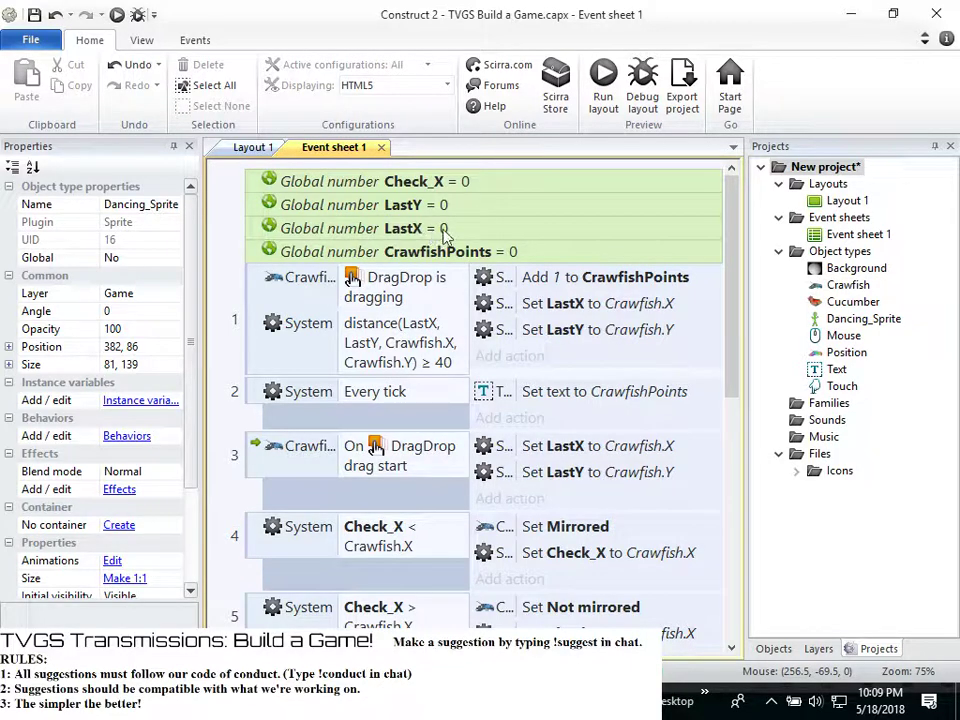
scroll(435, 235, "down", 3)
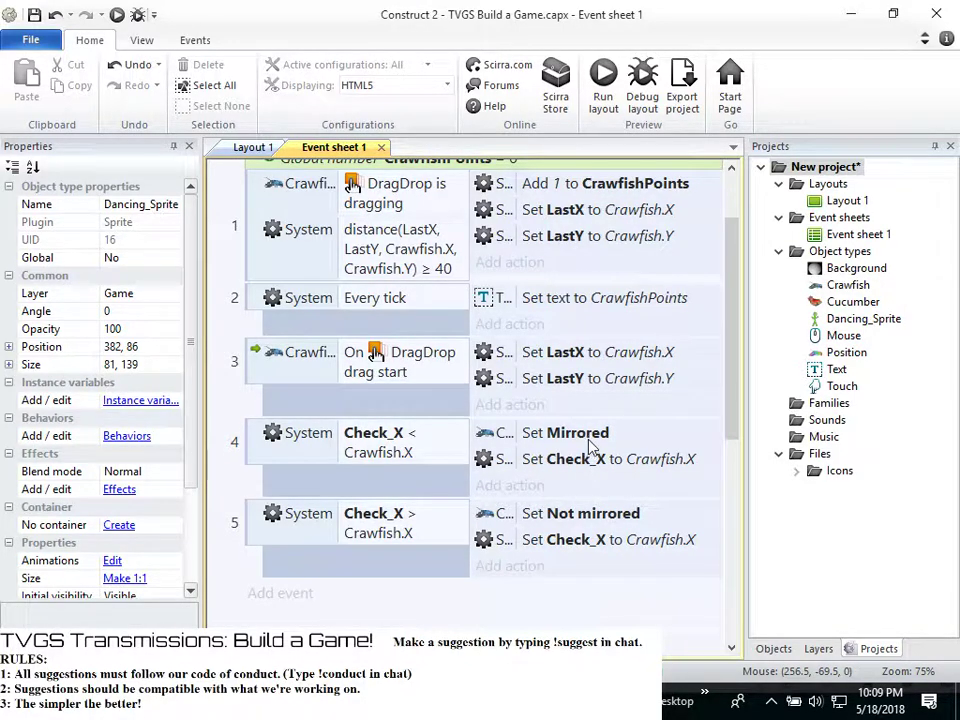
scroll(606, 403, "down", 1)
scroll(603, 460, "up", 3)
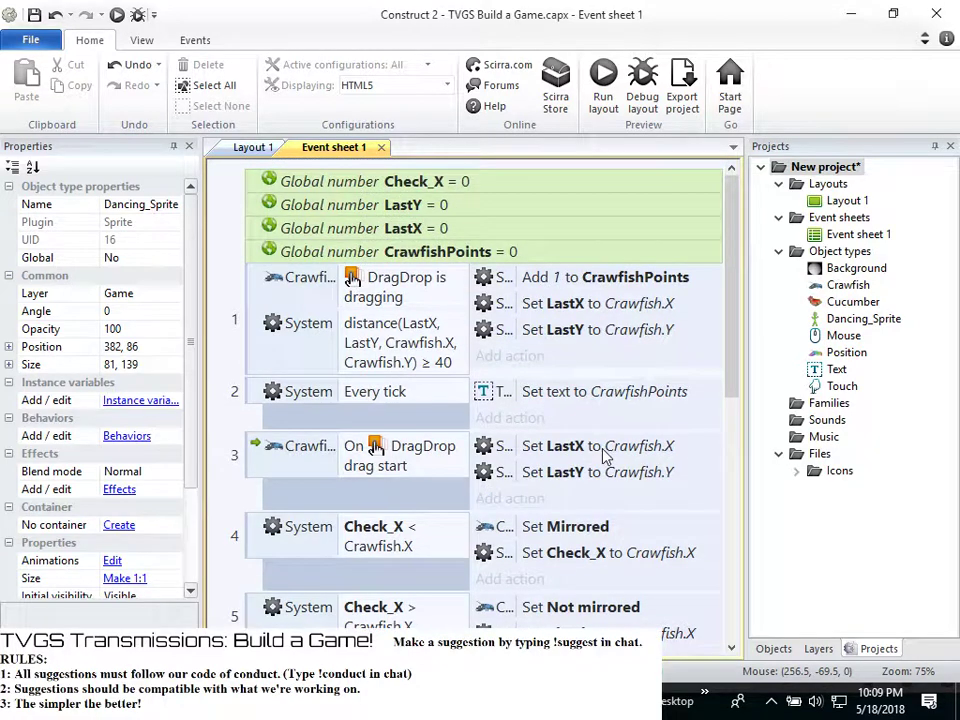
scroll(600, 458, "down", 1)
scroll(596, 458, "down", 1)
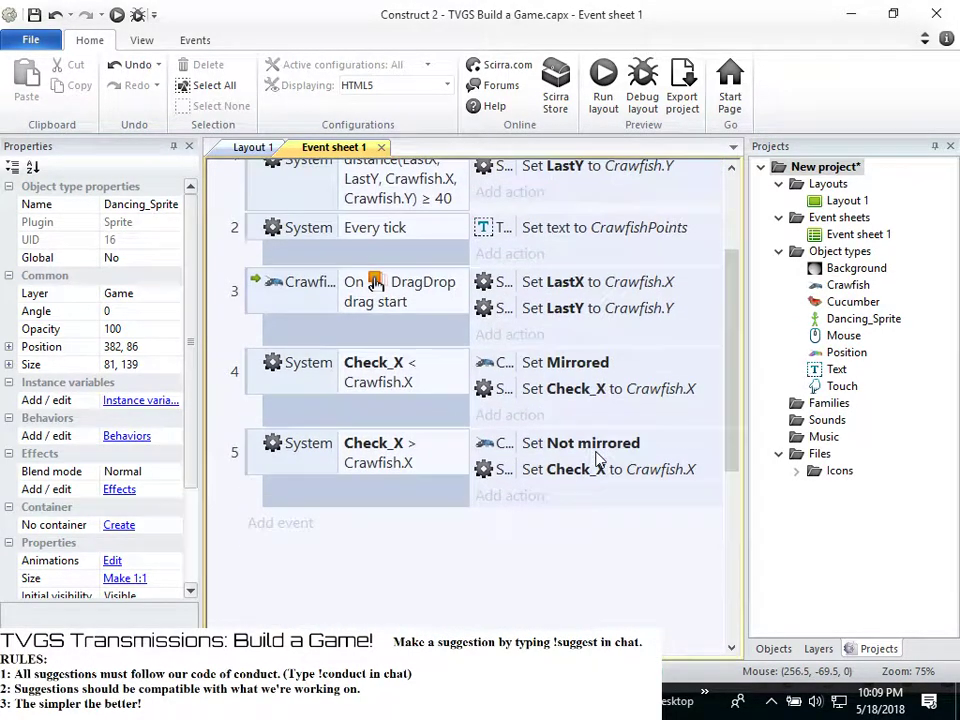
Return to Layout 1, clear the object selection, and save the project
left_click(253, 148)
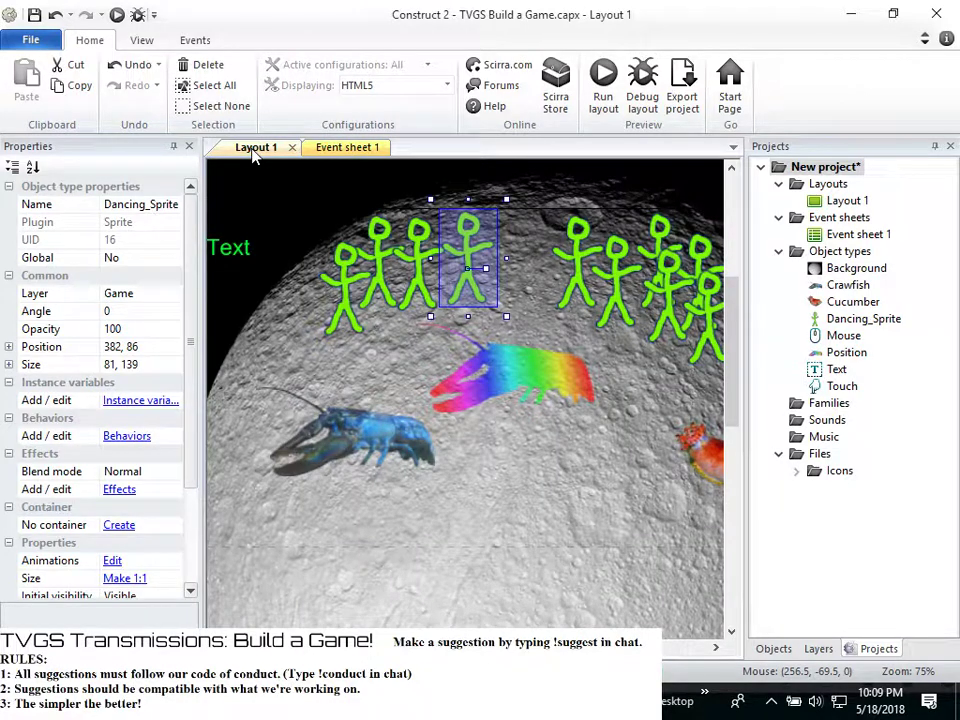
left_click(420, 322)
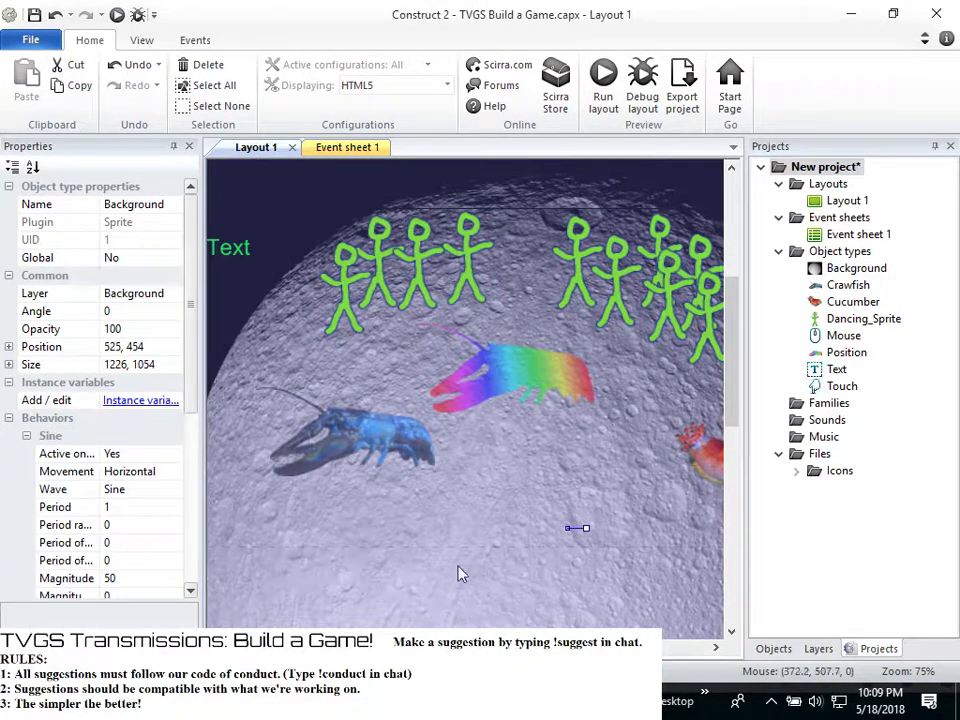
scroll(416, 334, "up", 2)
left_click(533, 200)
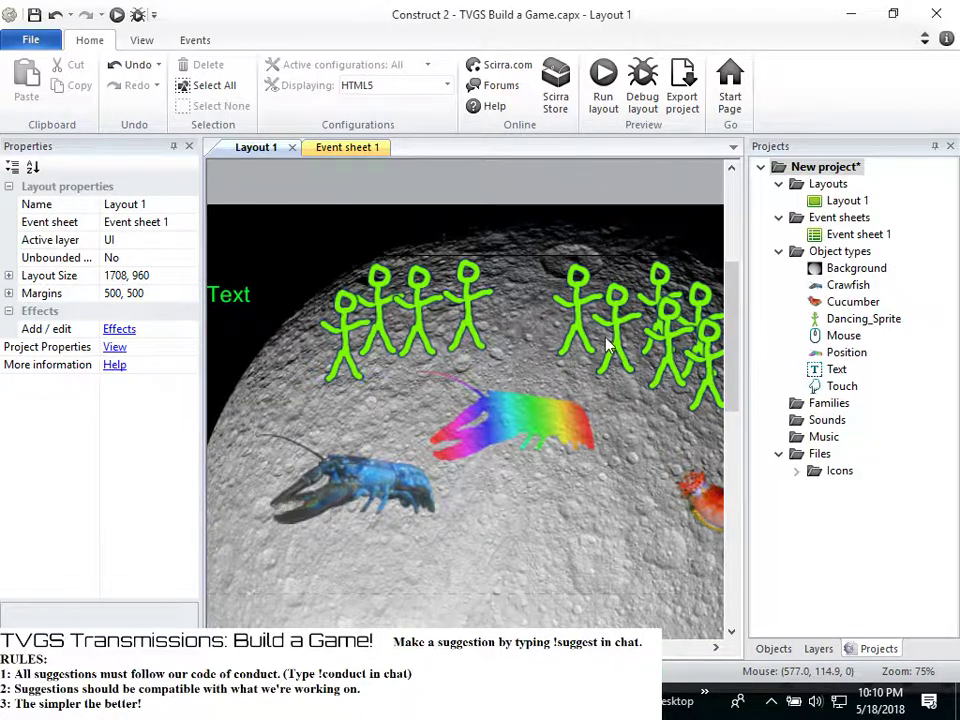
key("ctrl+s")
Add a second layout to the project without an event sheet, keeping the name Layout 2
right_click(846, 184)
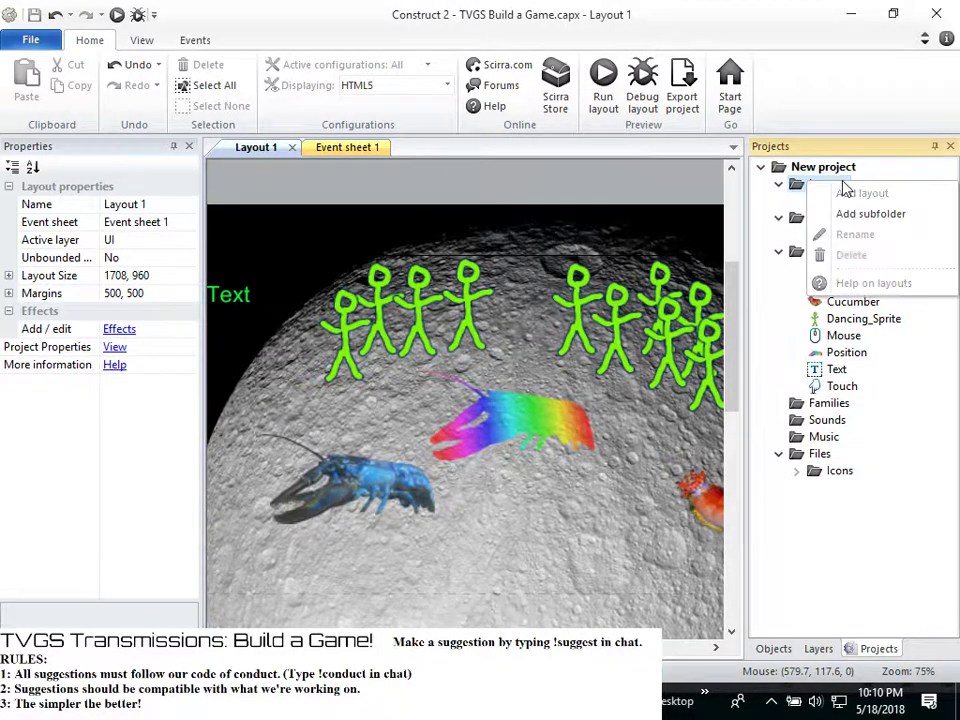
left_click(859, 194)
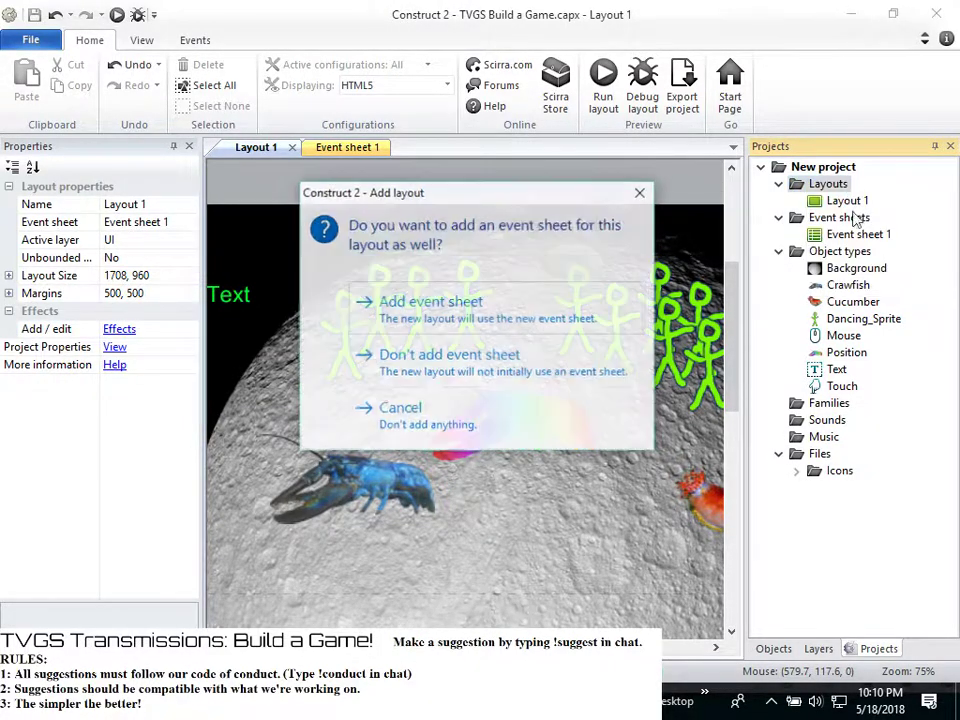
left_click(428, 357)
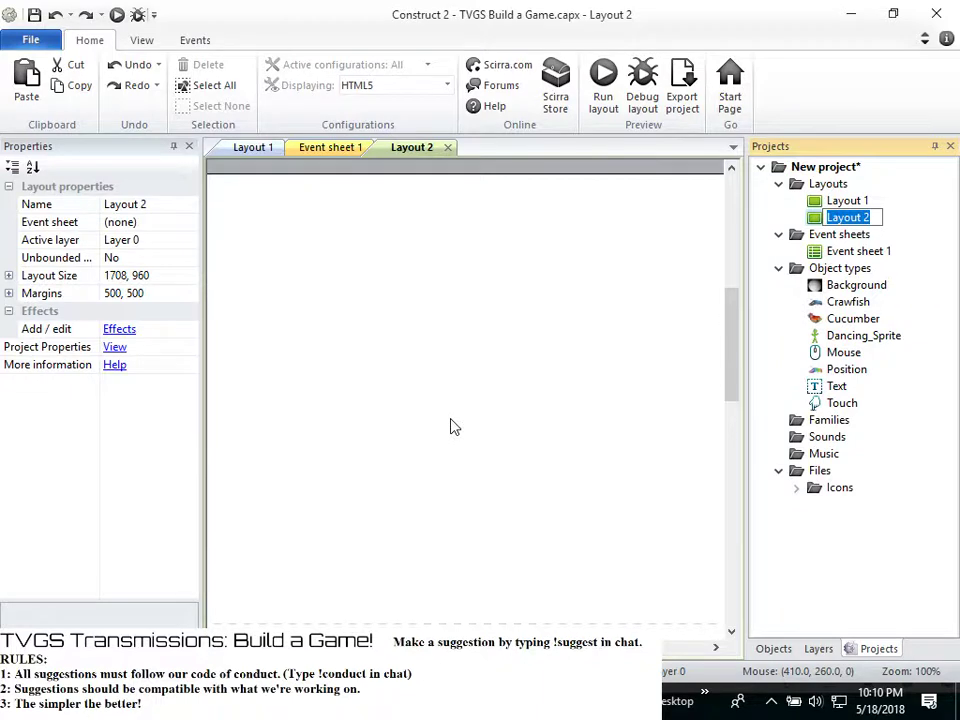
scroll(450, 427, "down", 2)
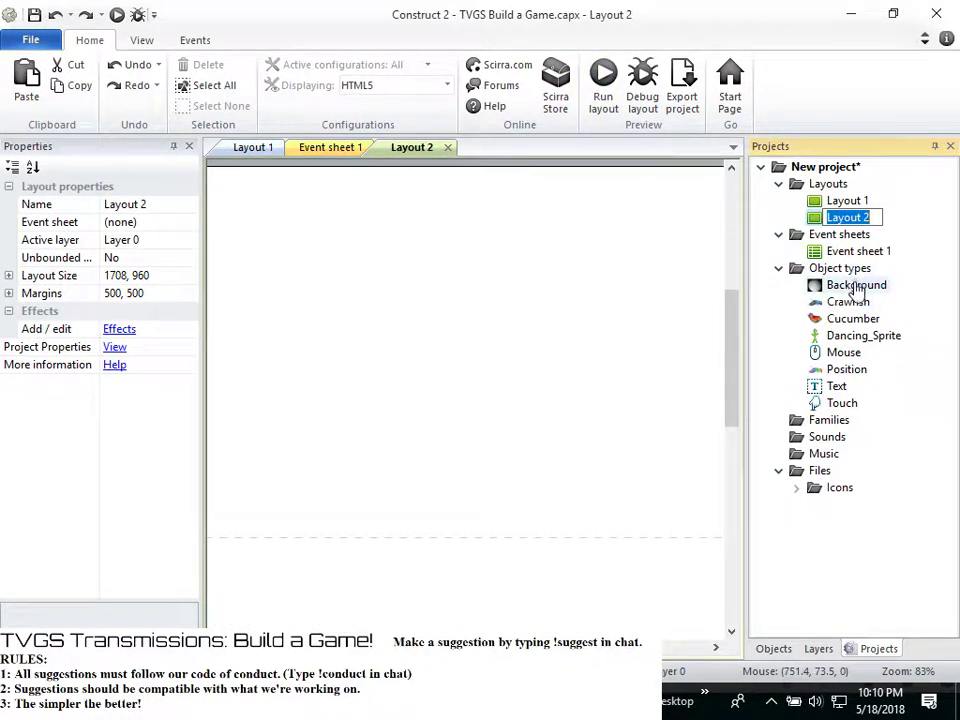
left_click(606, 356)
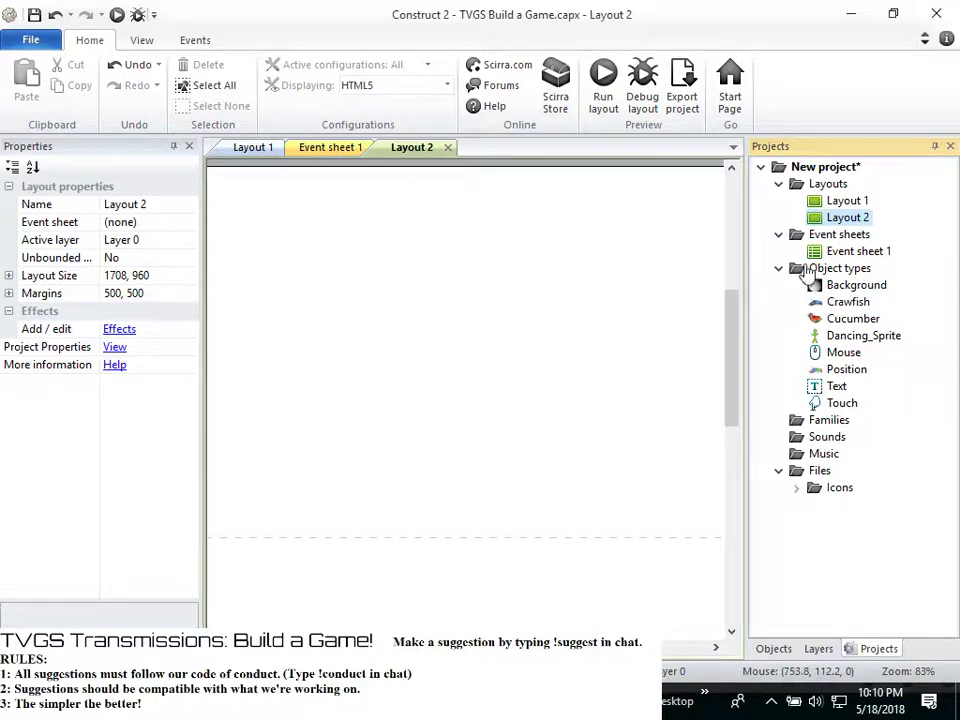
Place the Background sprite in Layout 2 and move it over the layout's upper-left corner, at about 598, 497
left_click_drag(850, 285, 410, 375)
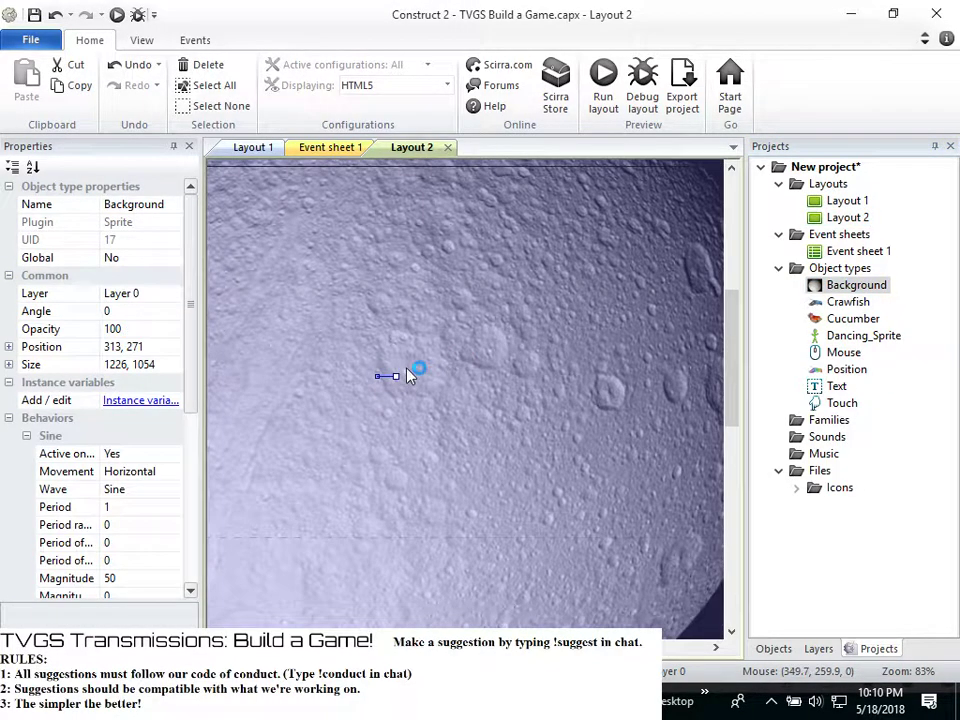
scroll(470, 338, "down", 4)
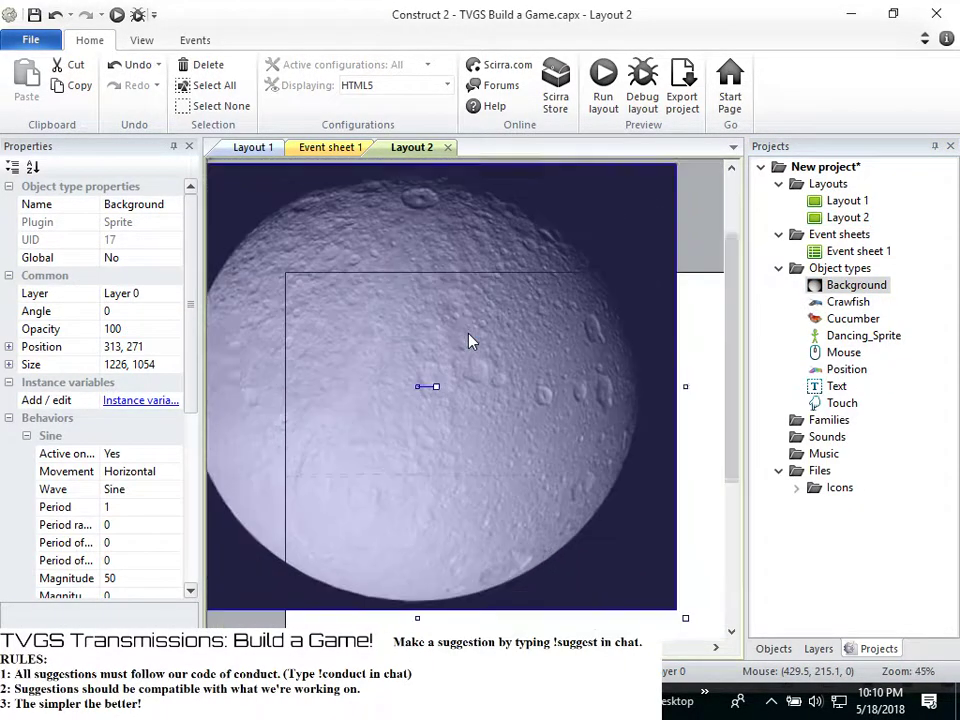
scroll(512, 290, "down", 1)
left_click_drag(386, 223, 502, 323)
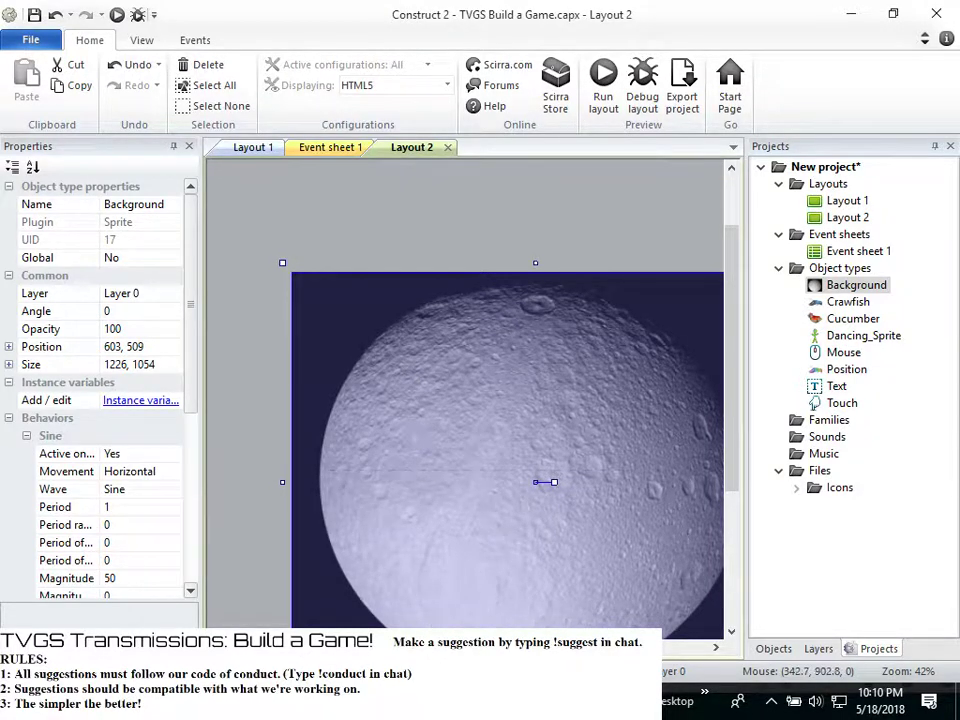
scroll(465, 450, "right", 1)
mouse_move(403, 422)
left_mouse_down()
mouse_move(403, 413)
mouse_move(407, 433)
mouse_move(399, 411)
left_mouse_up()
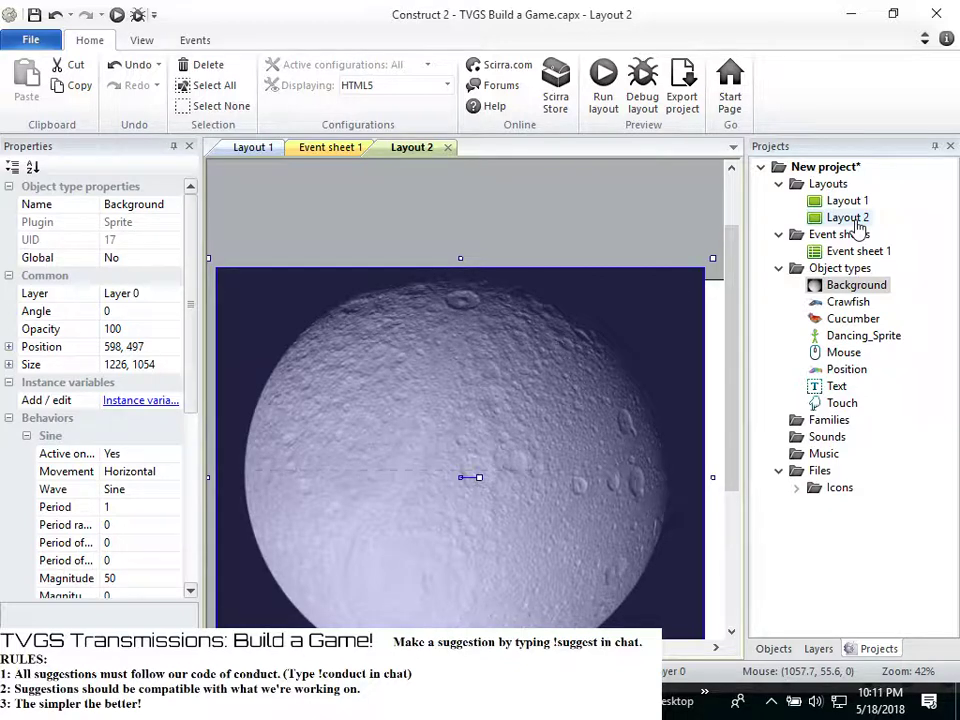
Set the project's first layout to Layout 2 in the project settings
left_click(815, 168)
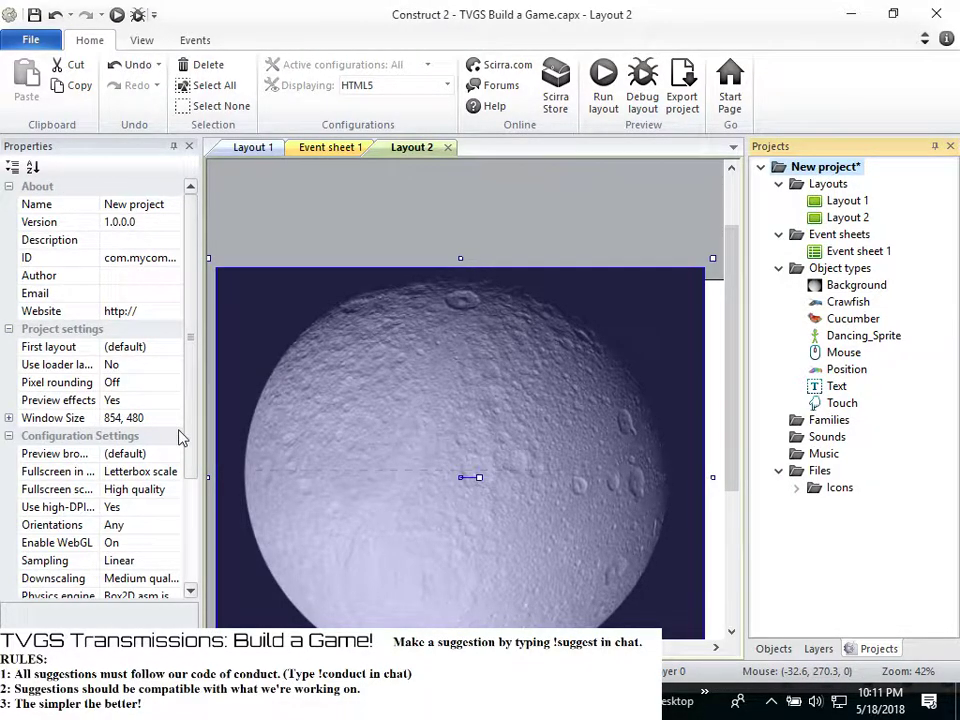
scroll(178, 438, "down", 1)
scroll(178, 440, "down", 5)
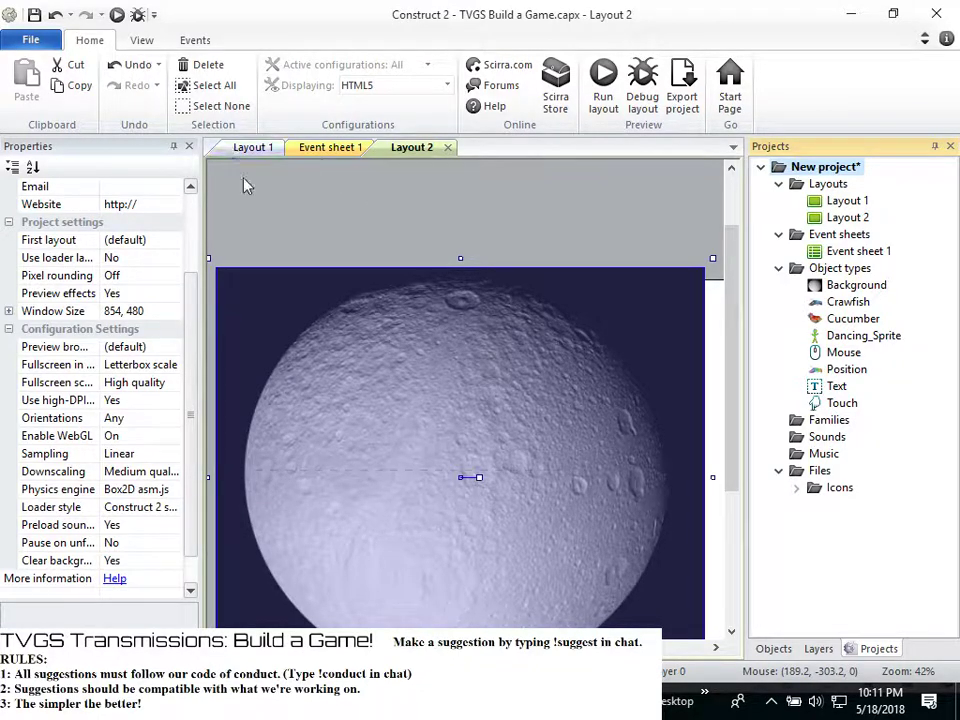
scroll(195, 349, "up", 3)
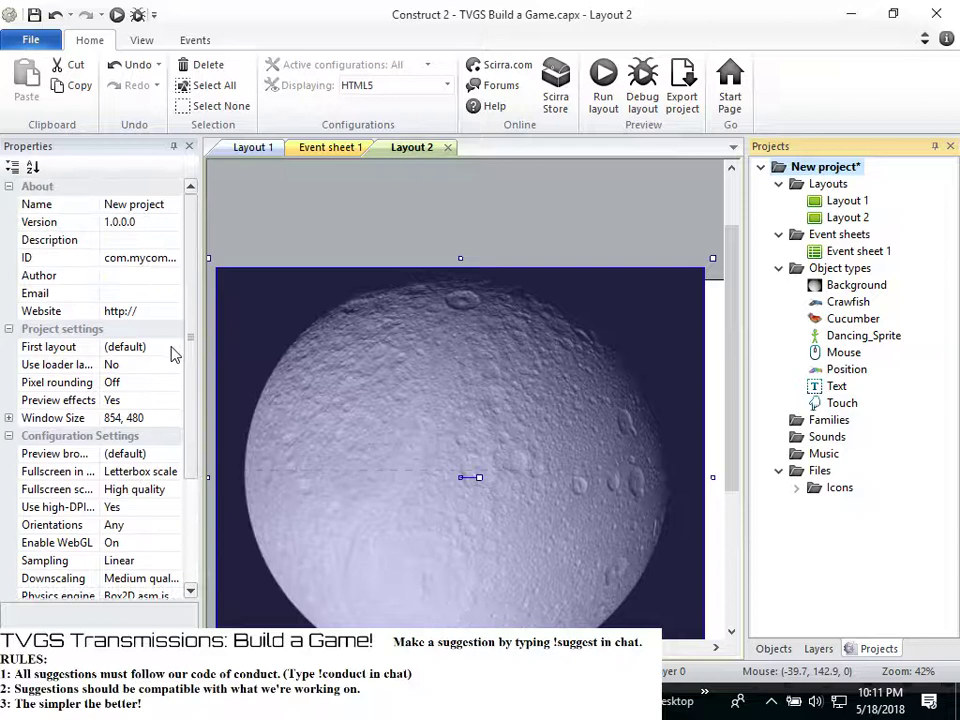
left_click(155, 349)
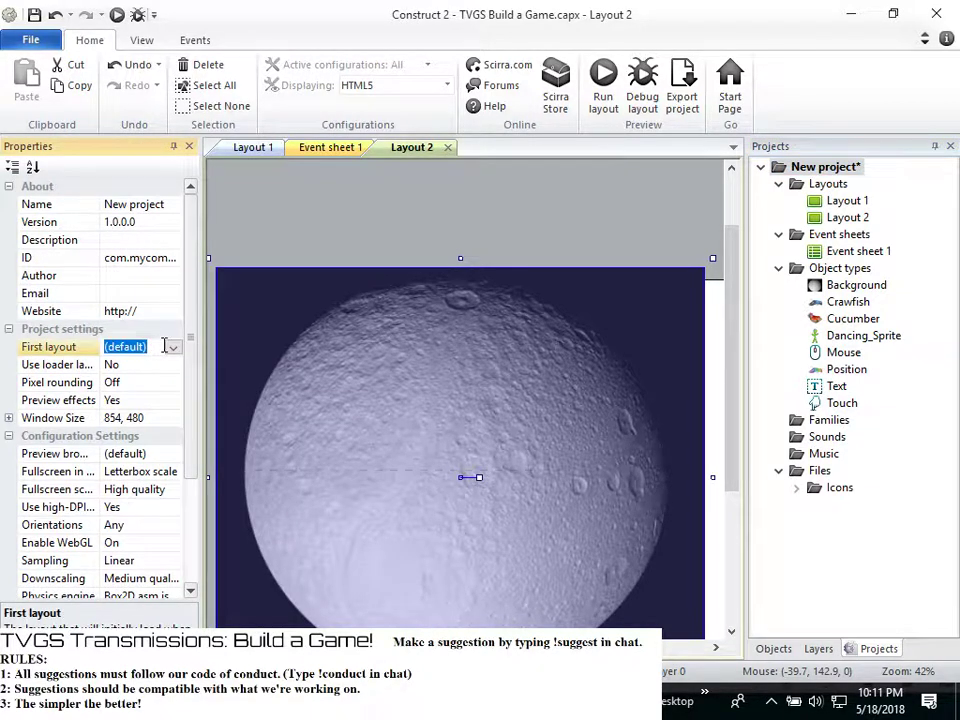
left_click(173, 347)
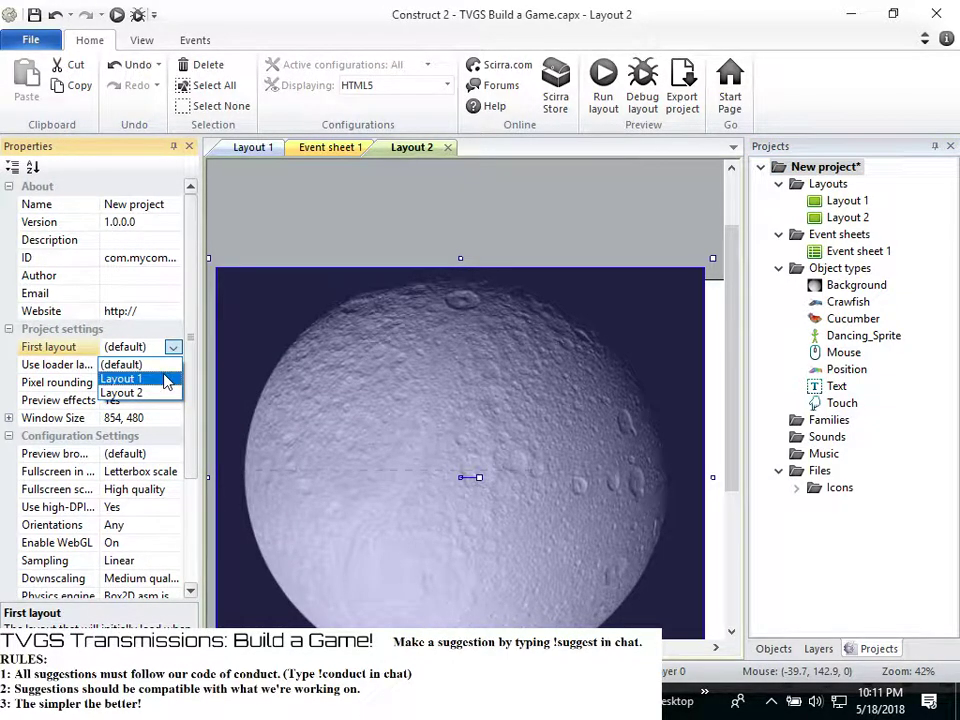
left_click(168, 393)
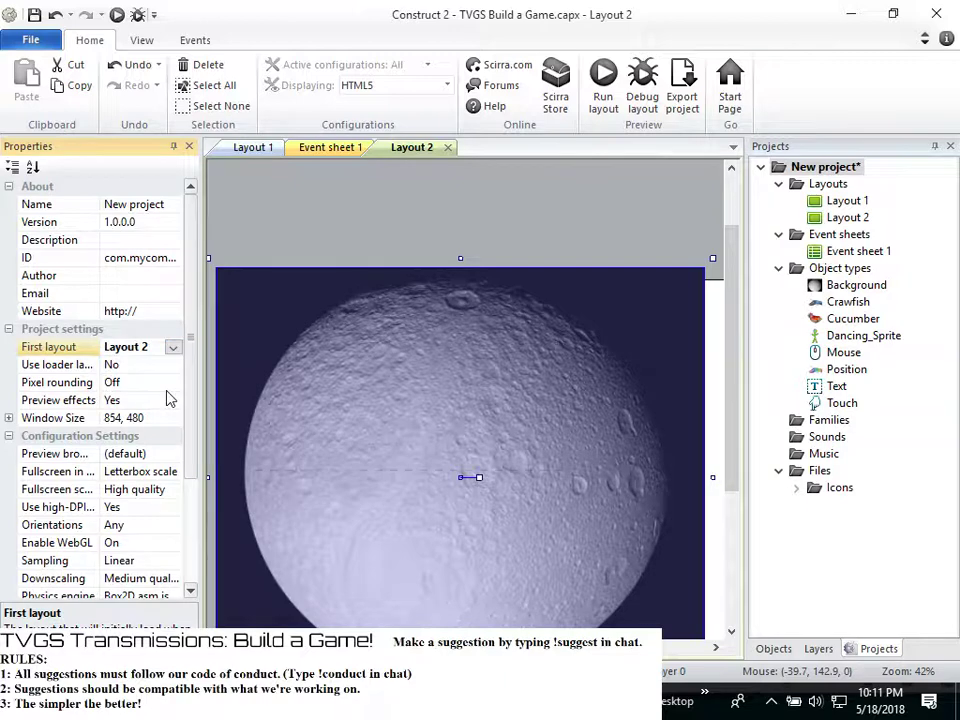
left_click(281, 211)
Insert a Text object named Title in Layout 2 and place it near the moon's upper edge, at about 383, 112
mouse_move(840, 222)
left_mouse_down()
mouse_move(842, 202)
mouse_move(853, 227)
mouse_move(844, 226)
left_mouse_up()
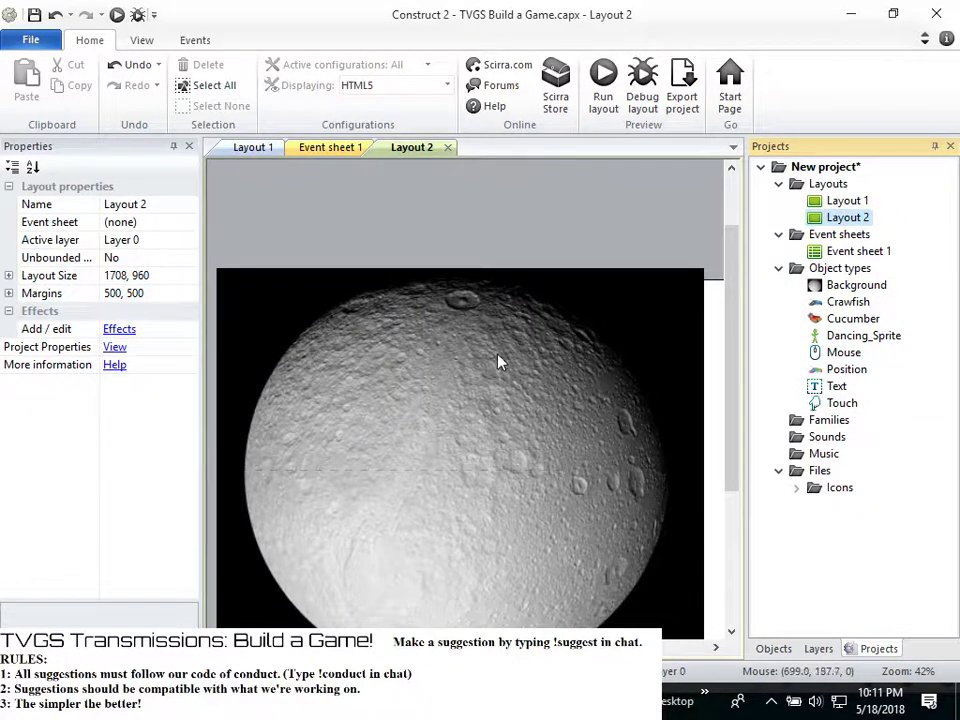
scroll(518, 420, "down", 1)
scroll(521, 430, "up", 1)
right_click(484, 238)
left_click(536, 242)
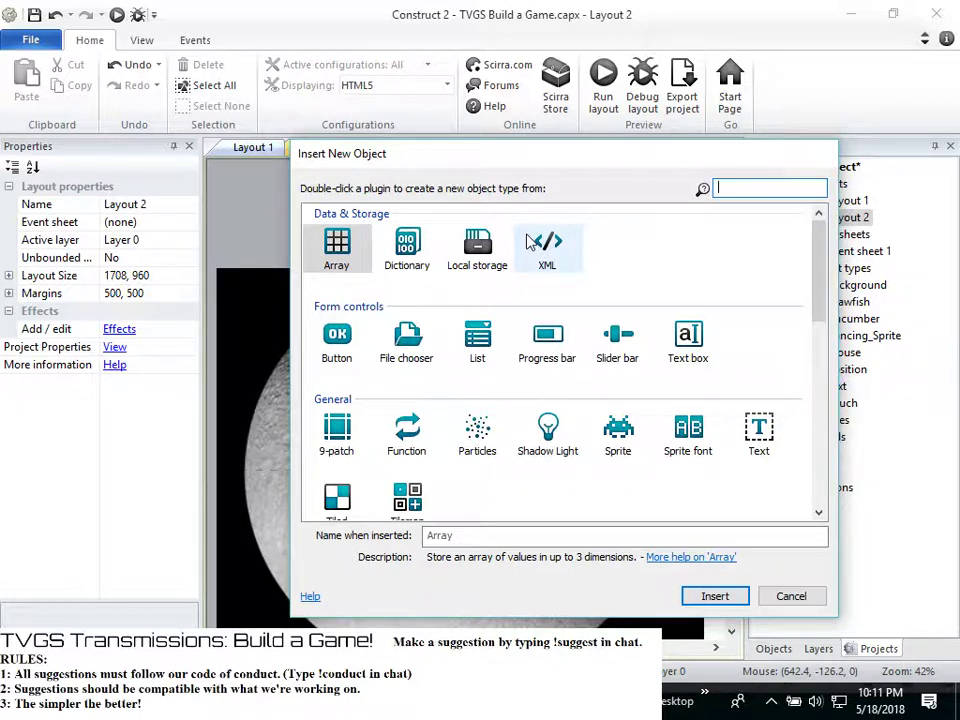
left_click(760, 443)
left_click(592, 537)
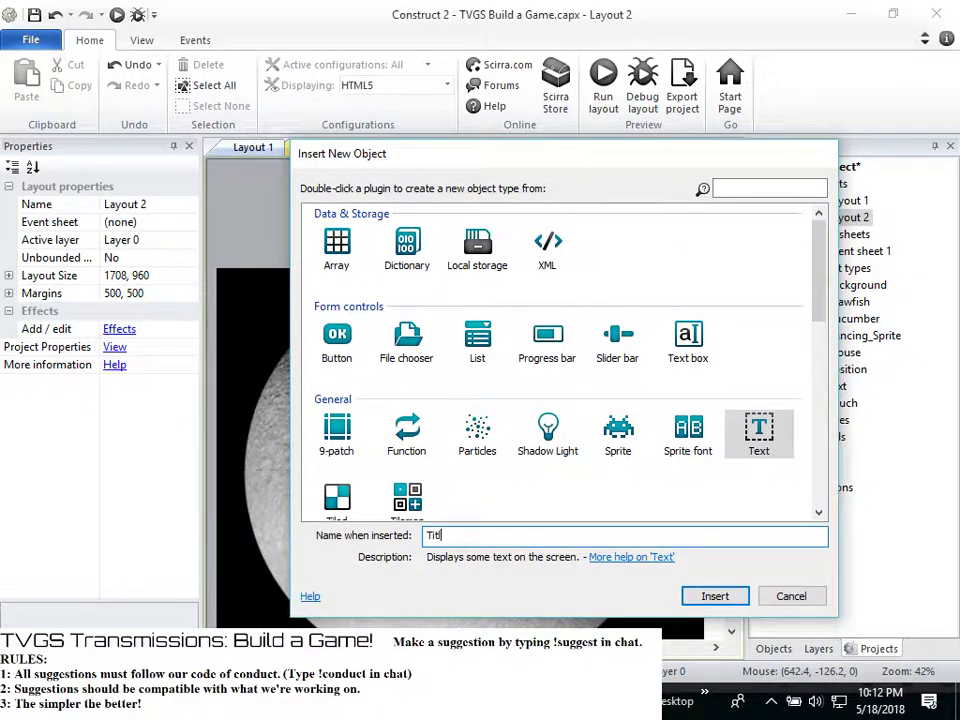
left_click(718, 600)
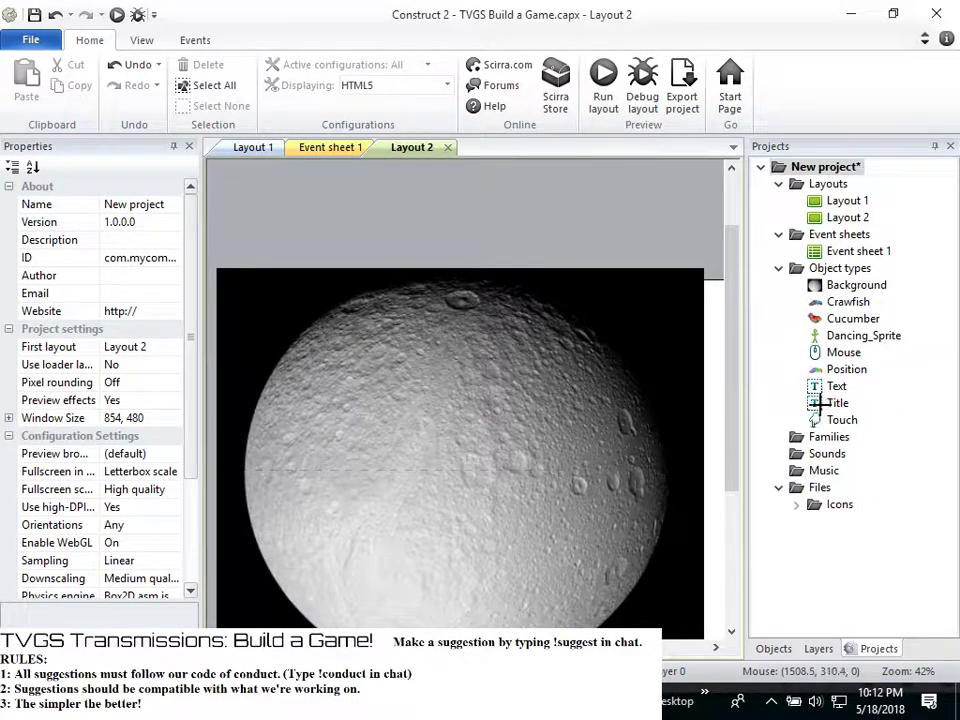
left_click(374, 322)
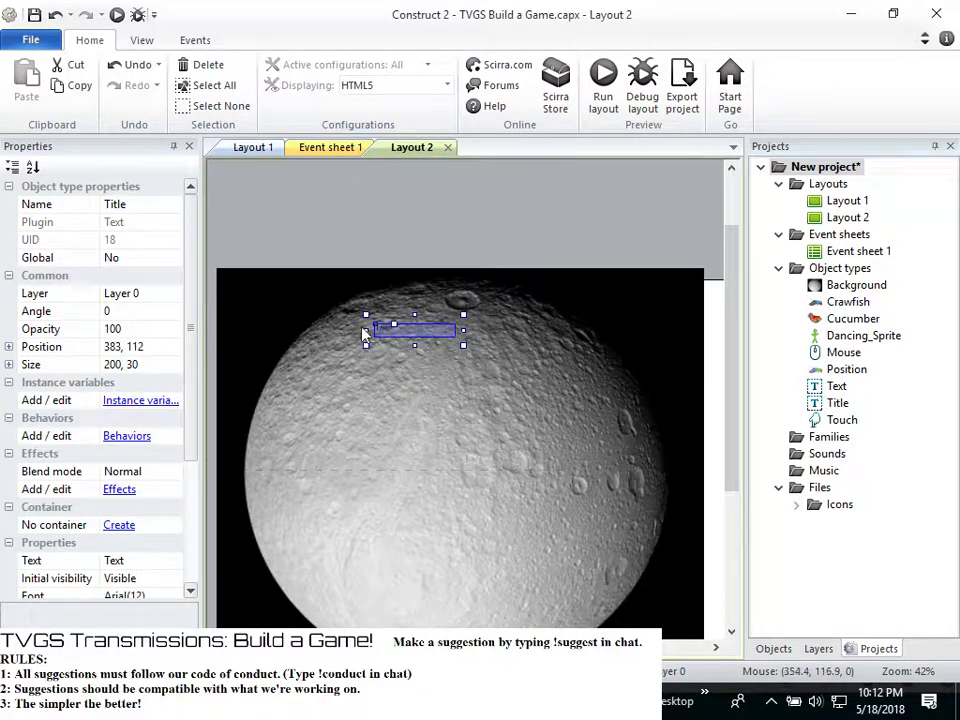
Set the Title text's color to bright green (0, 255, 0)
scroll(128, 517, "down", 2)
left_click(135, 489)
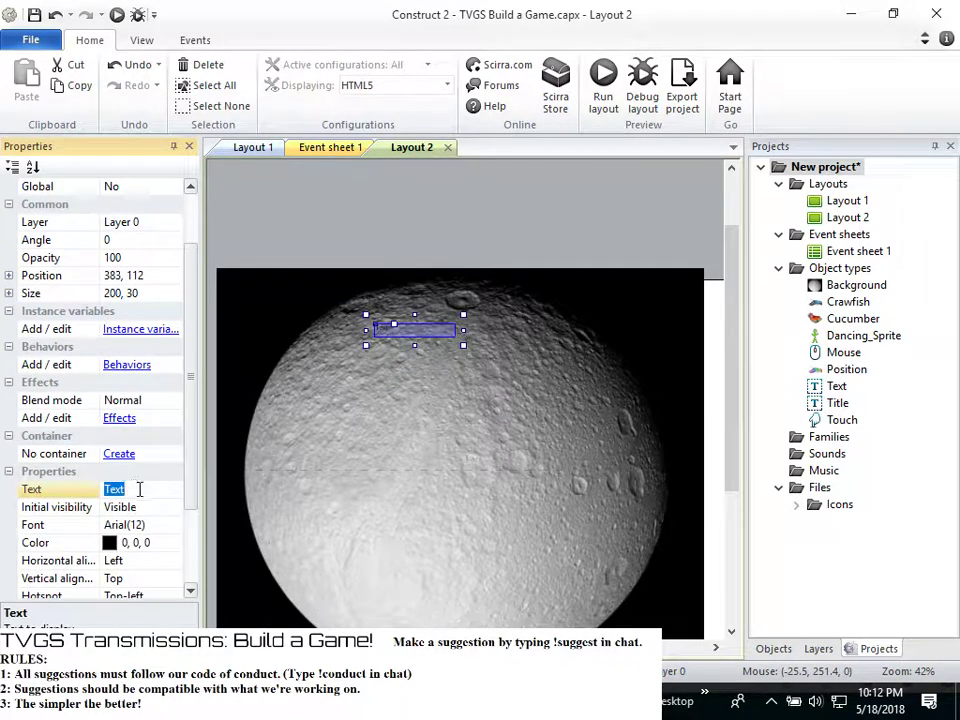
left_click(142, 543)
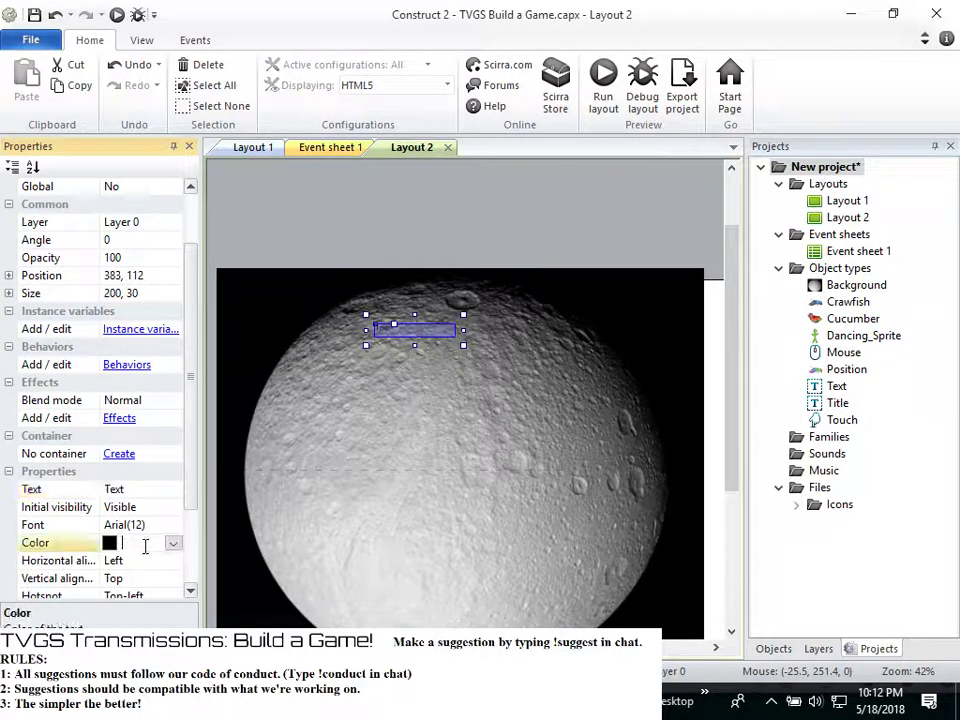
left_click(173, 543)
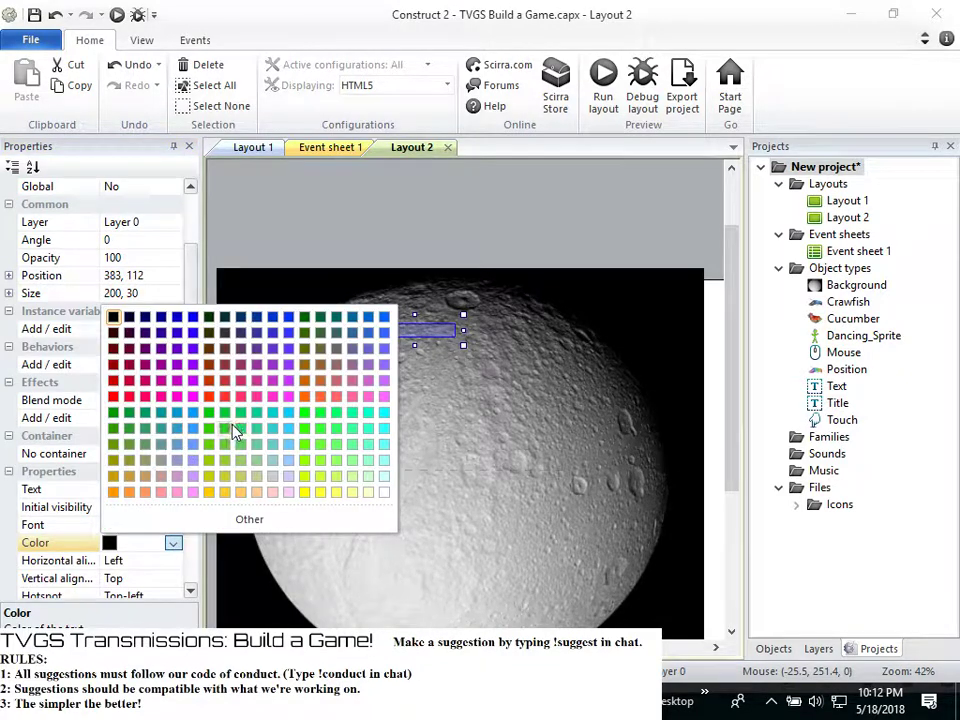
left_click(305, 427)
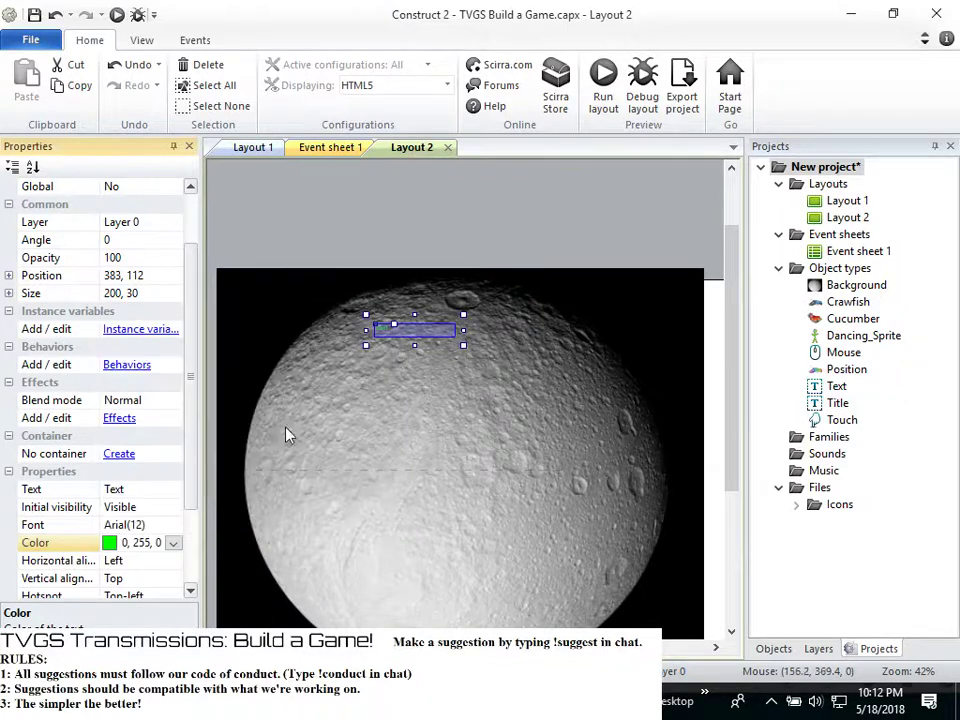
Set the Title text's font to Arial at size 28
left_click(150, 524)
left_click(173, 524)
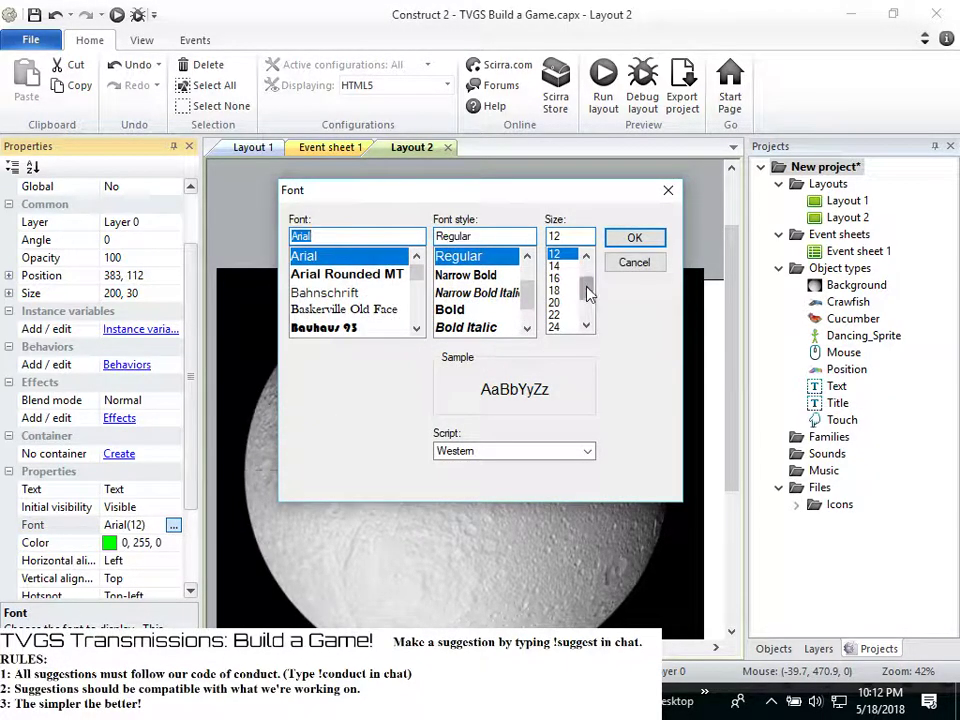
left_click_drag(587, 289, 587, 317)
left_click(560, 316)
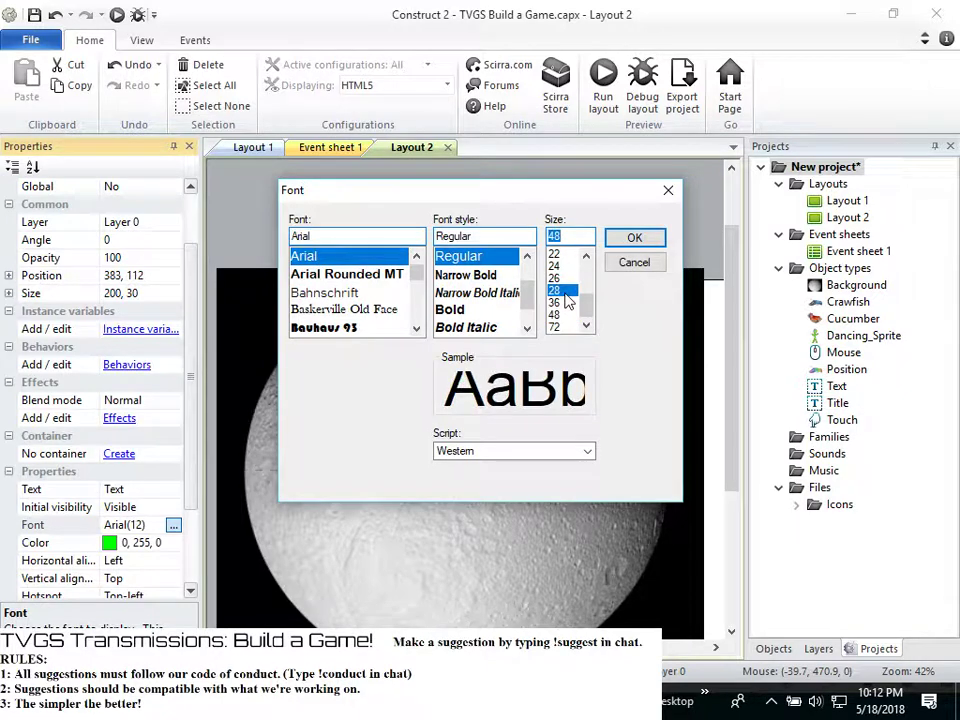
left_click(554, 290)
left_click(634, 240)
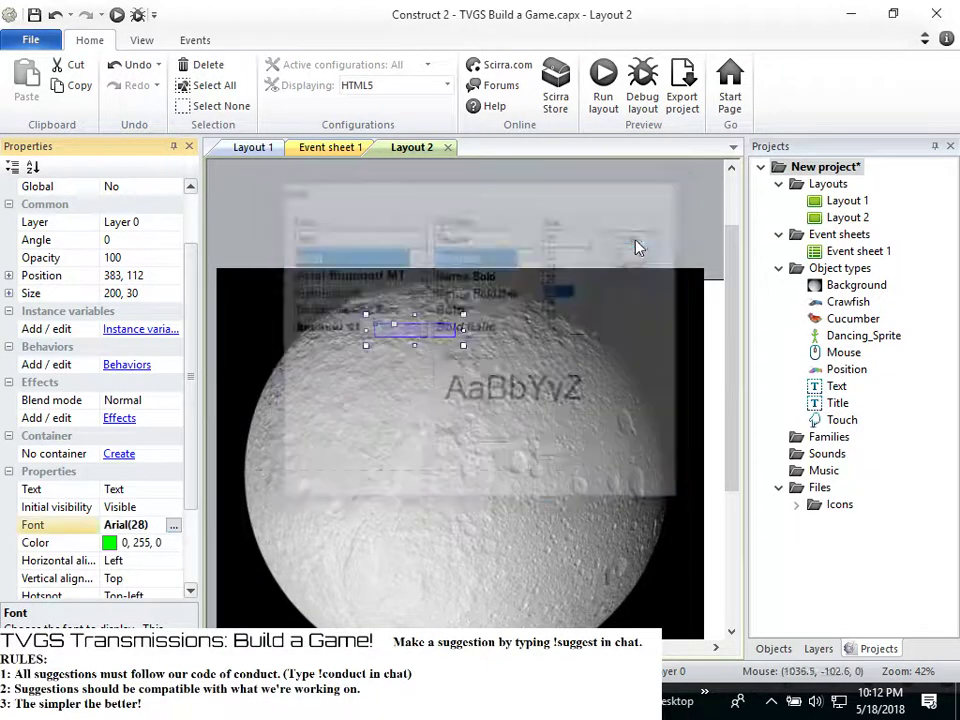
Set the Title text's font size to 48 and enlarge its box to about 484 by 99
left_click_drag(464, 345, 544, 363)
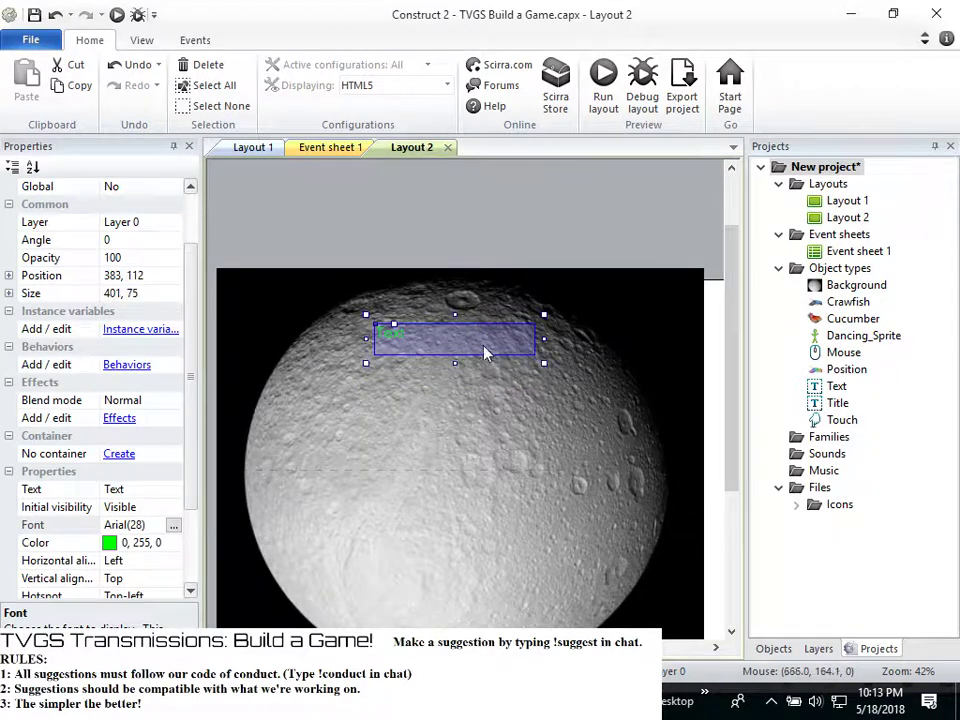
left_click(173, 525)
left_click(556, 315)
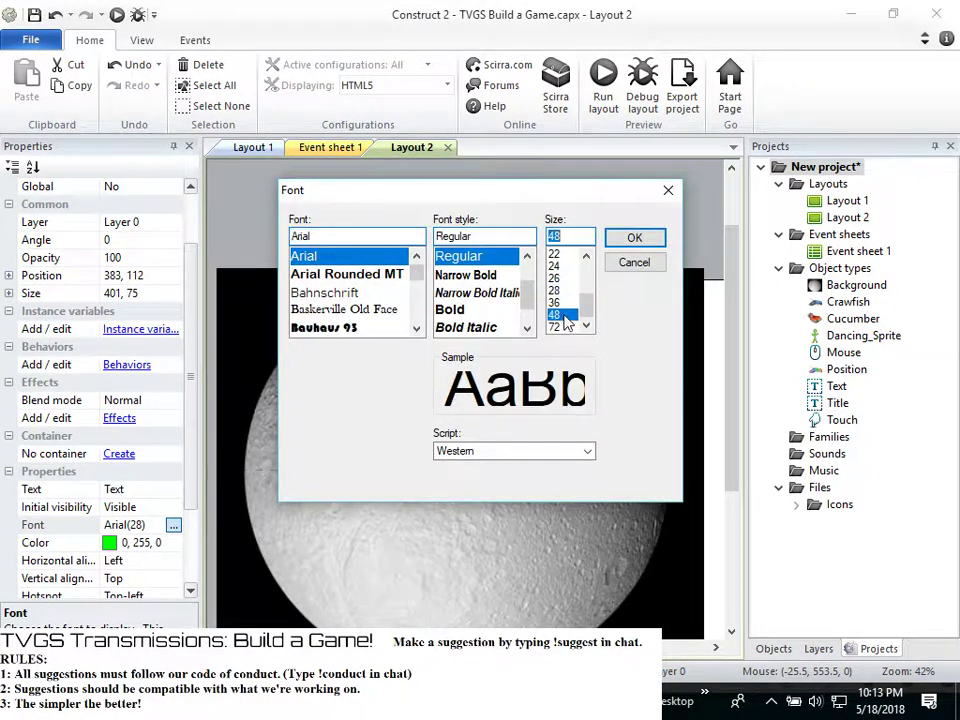
left_click(634, 238)
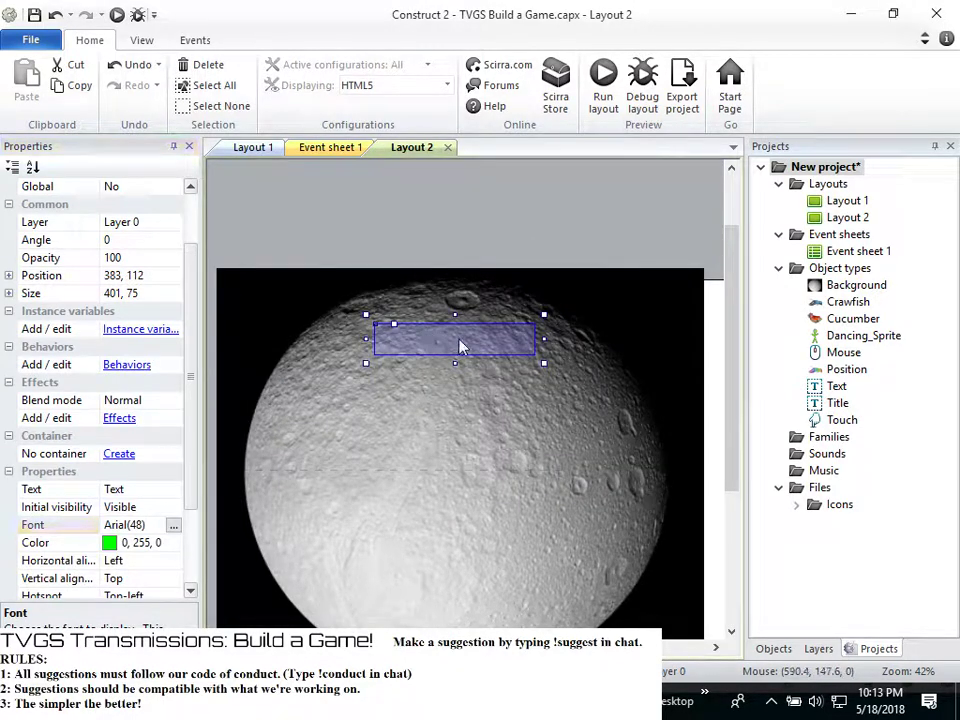
left_click(546, 367)
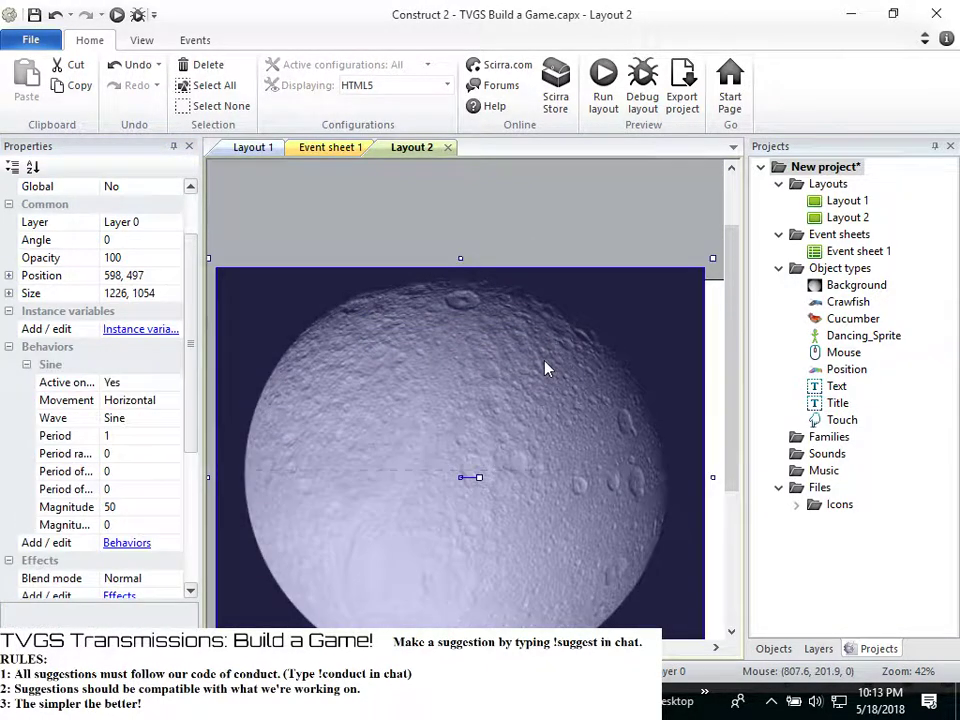
left_click(834, 404)
left_click_drag(366, 315, 332, 305)
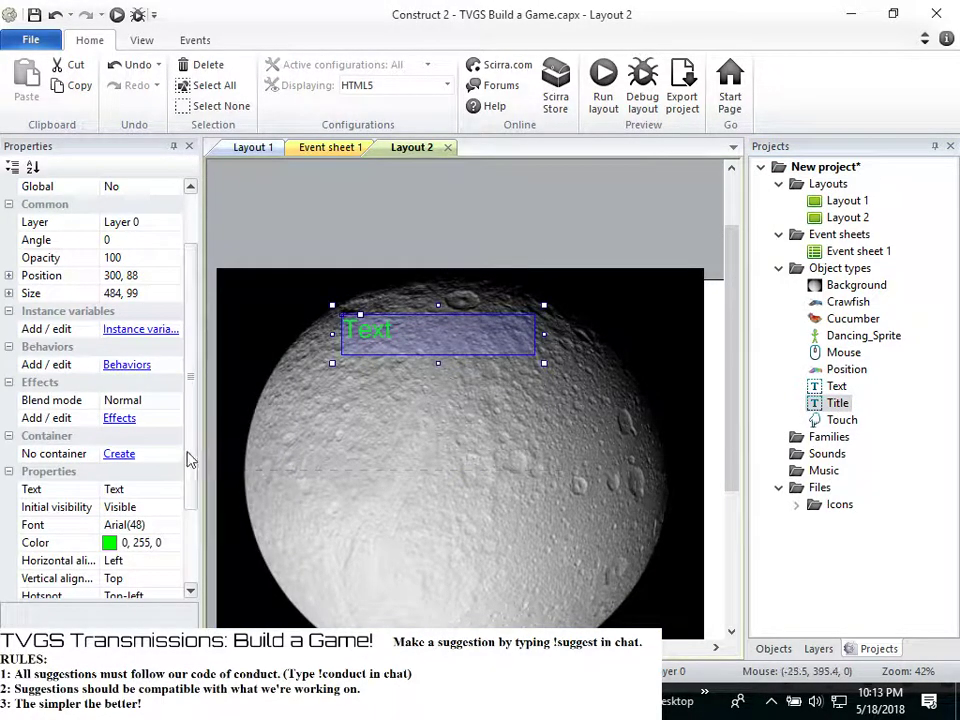
Set the Title text's horizontal alignment to Center
left_click(161, 487)
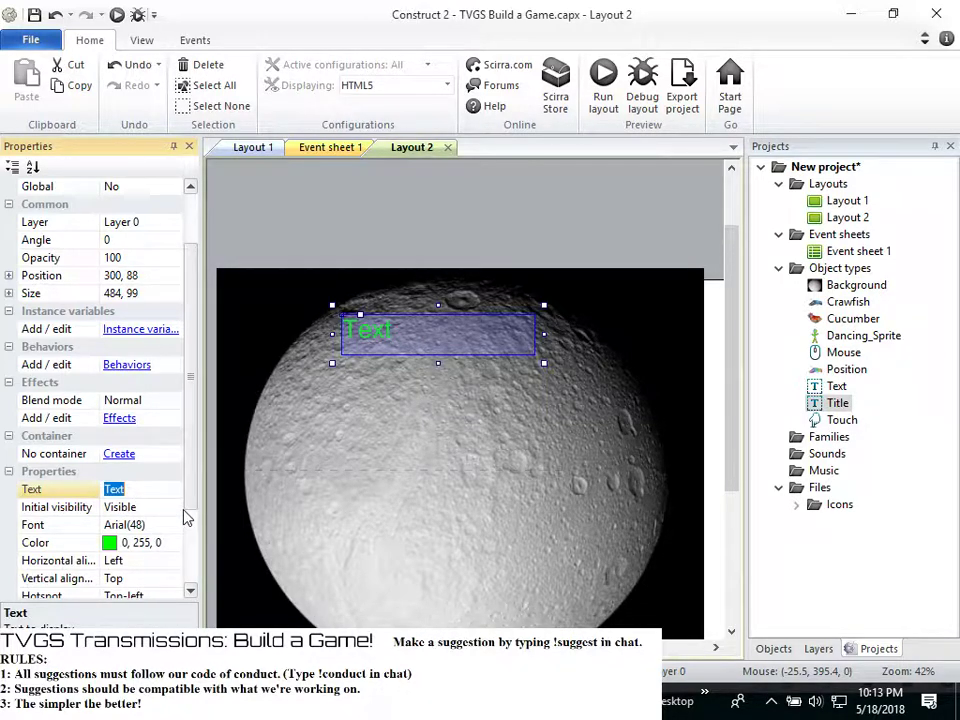
left_click(172, 563)
left_click(174, 562)
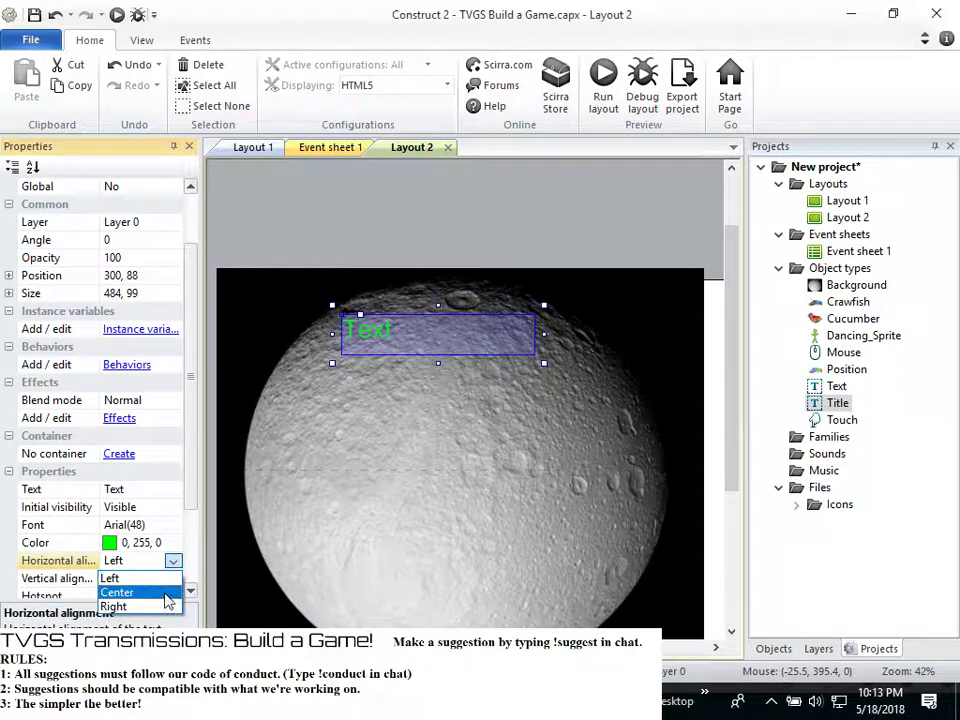
left_click(112, 590)
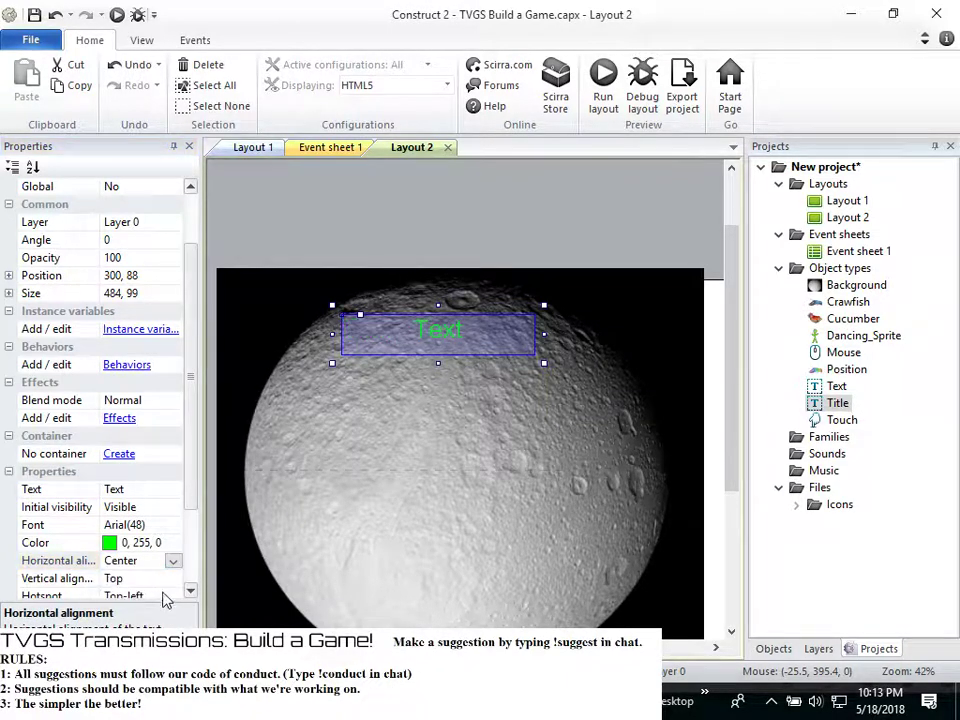
Set the Title text object's content to "Dance Dance Evolution"
left_click(480, 319)
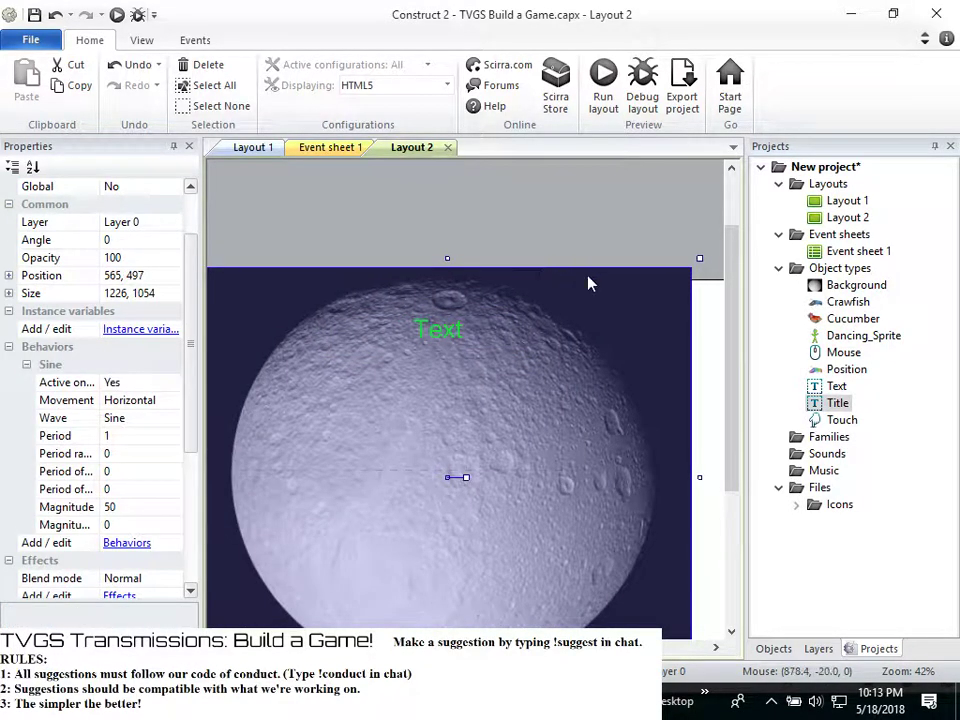
left_click(553, 306)
left_click(439, 332)
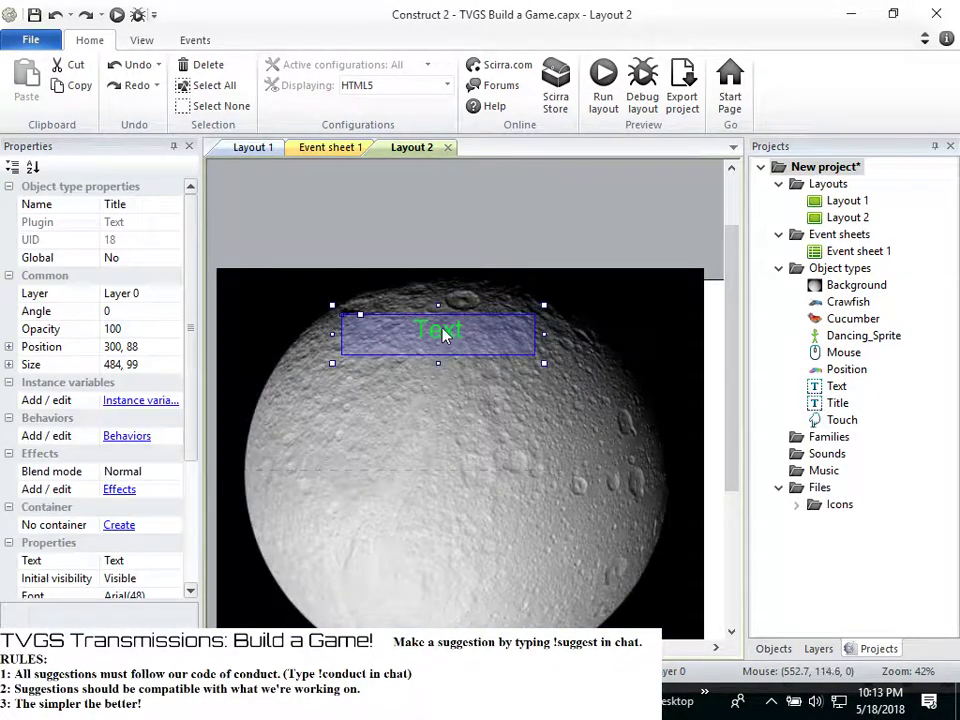
scroll(135, 565, "down", 1)
scroll(135, 565, "down", 1)
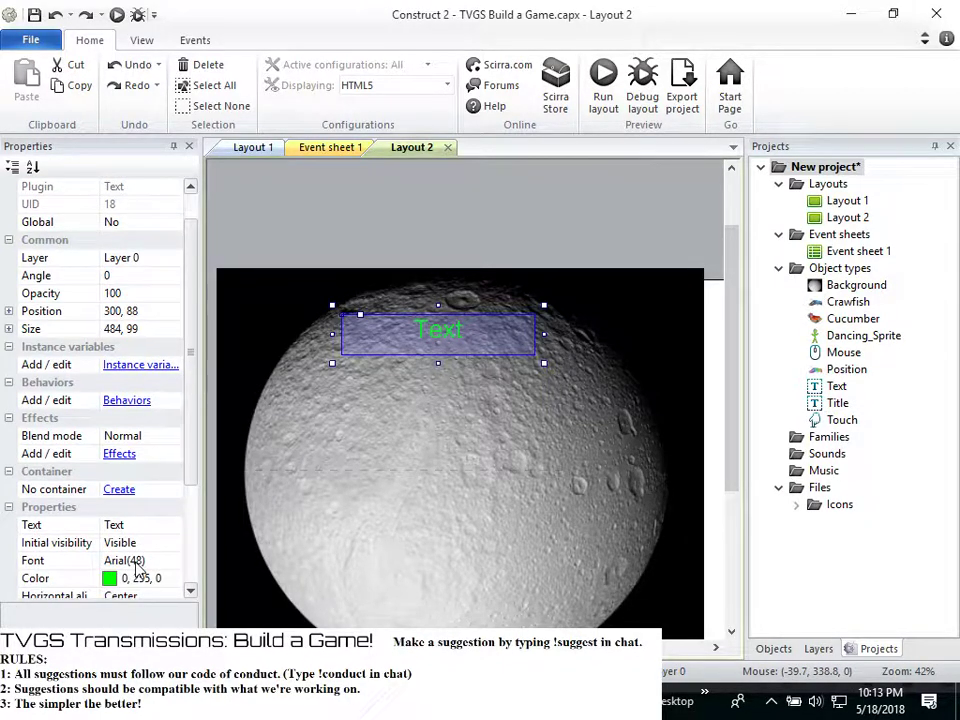
left_click(150, 526)
type("Dance Dance Ev")
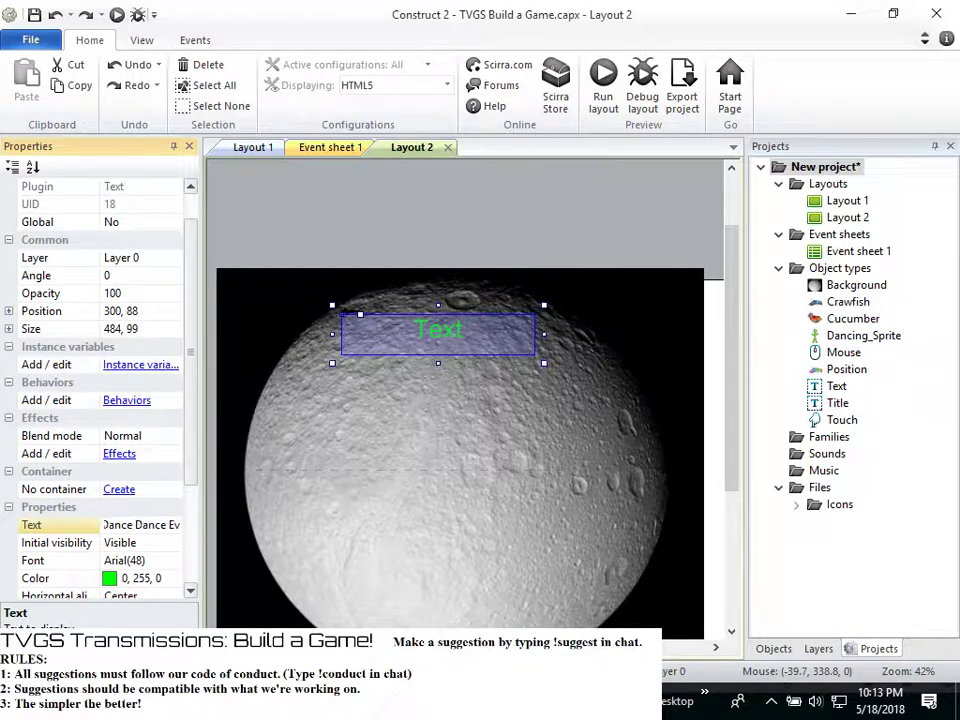
key("BackSpace")
key("BackSpace")
key("BackSpace")
key("BackSpace")
key("BackSpace")
key("BackSpace")
key("BackSpace")
key("BackSpace")
type("Evolution")
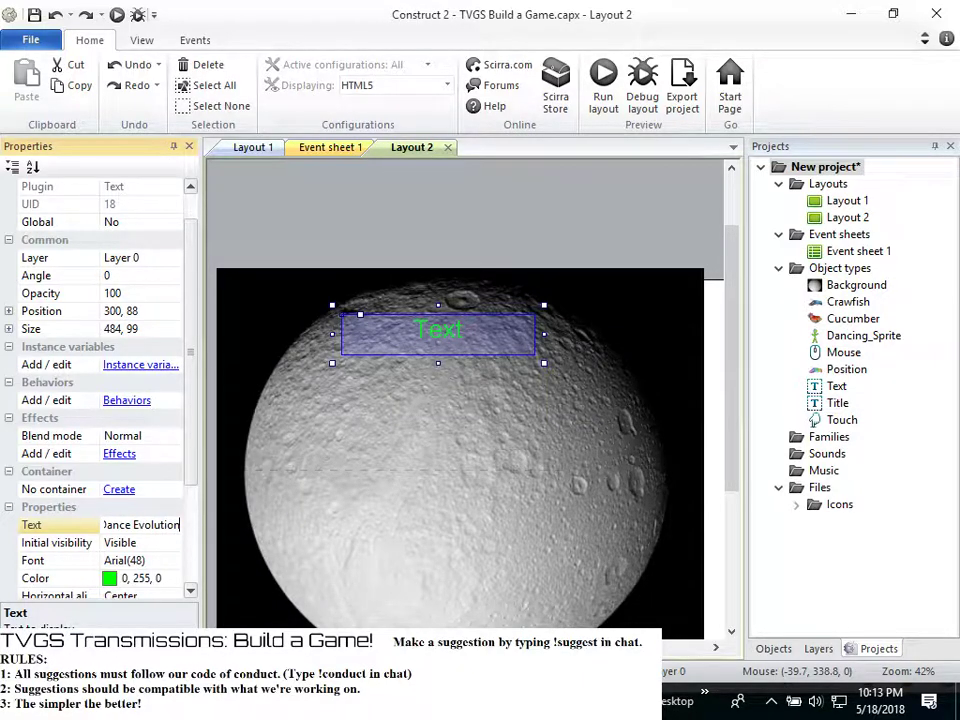
left_click(347, 231)
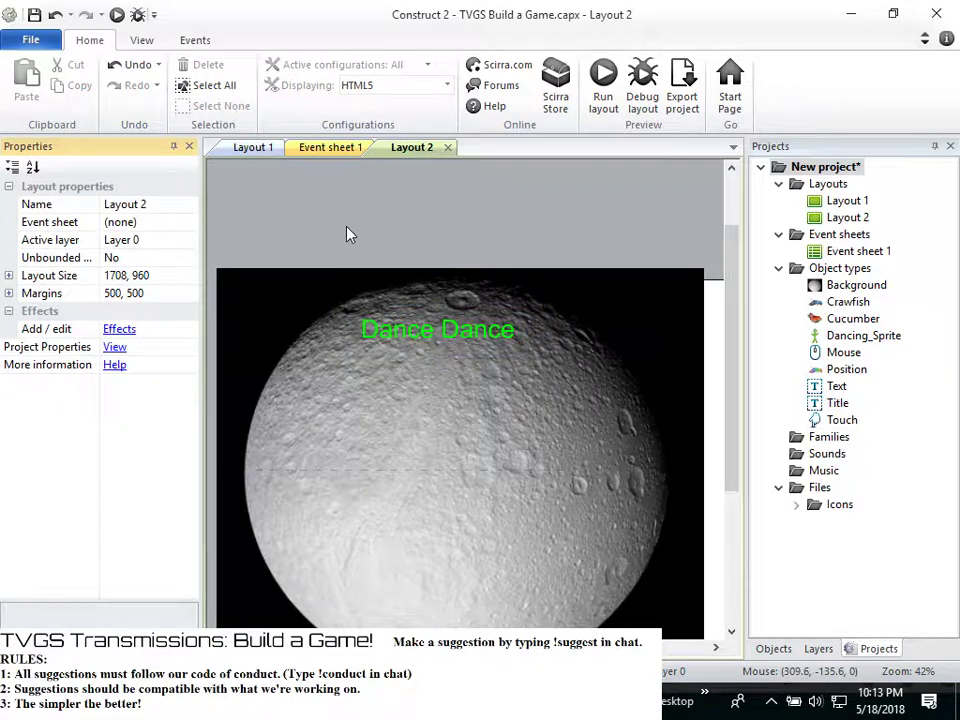
Widen the Title text box to about 706 by 99 and move it to about 220, 86 near the moon's top
left_click(418, 333)
left_click_drag(541, 336, 633, 336)
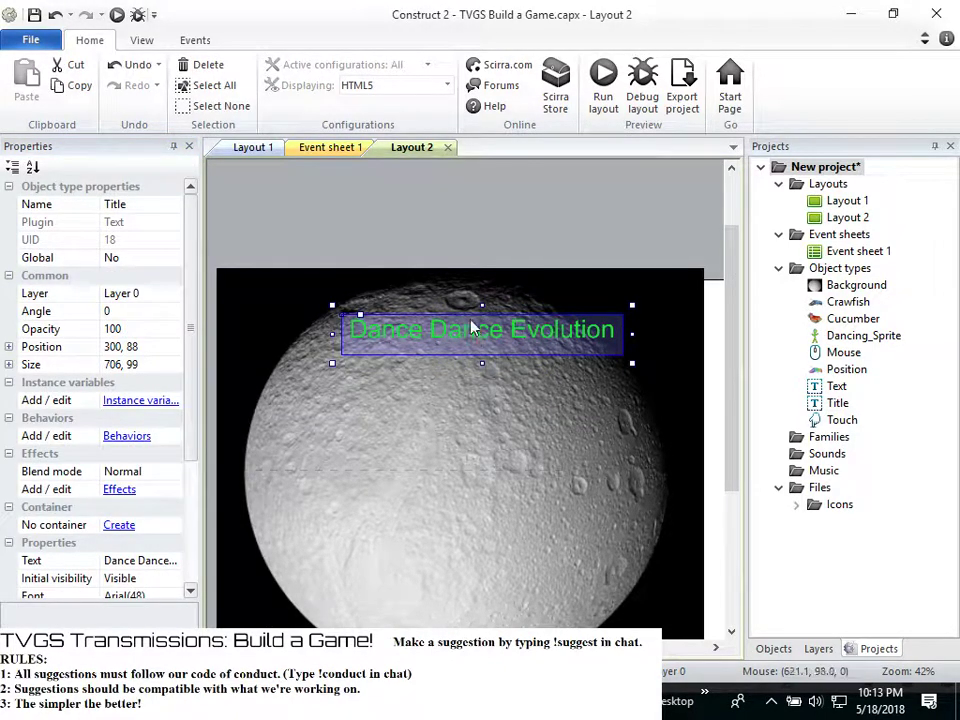
left_click_drag(461, 321, 430, 326)
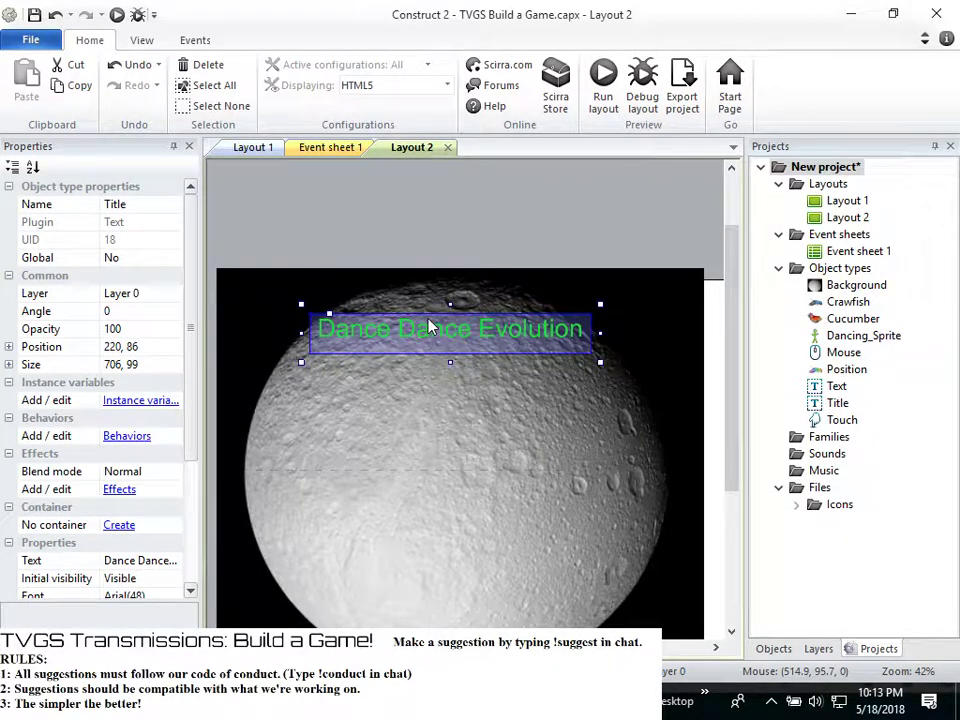
left_click(437, 221)
left_click(456, 411)
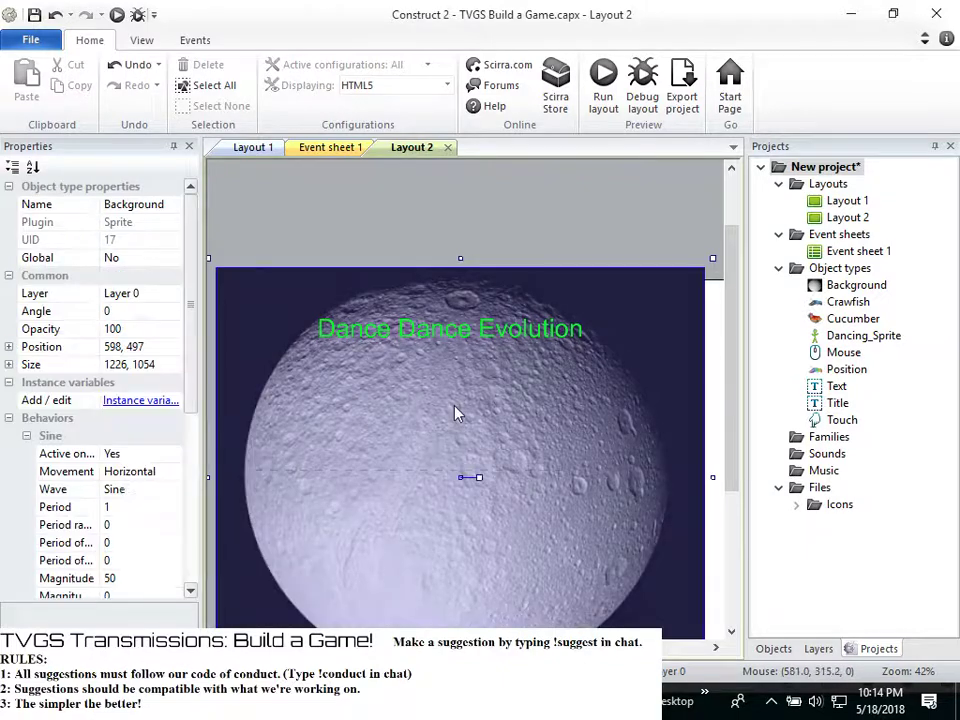
left_click(476, 231)
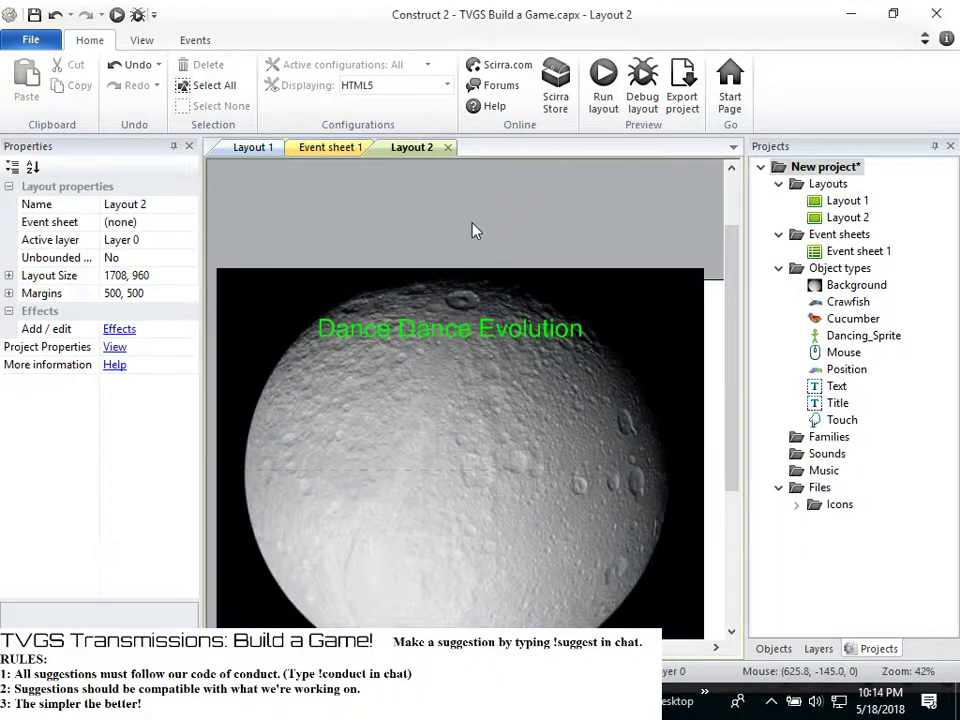
right_click(542, 206)
left_click(580, 216)
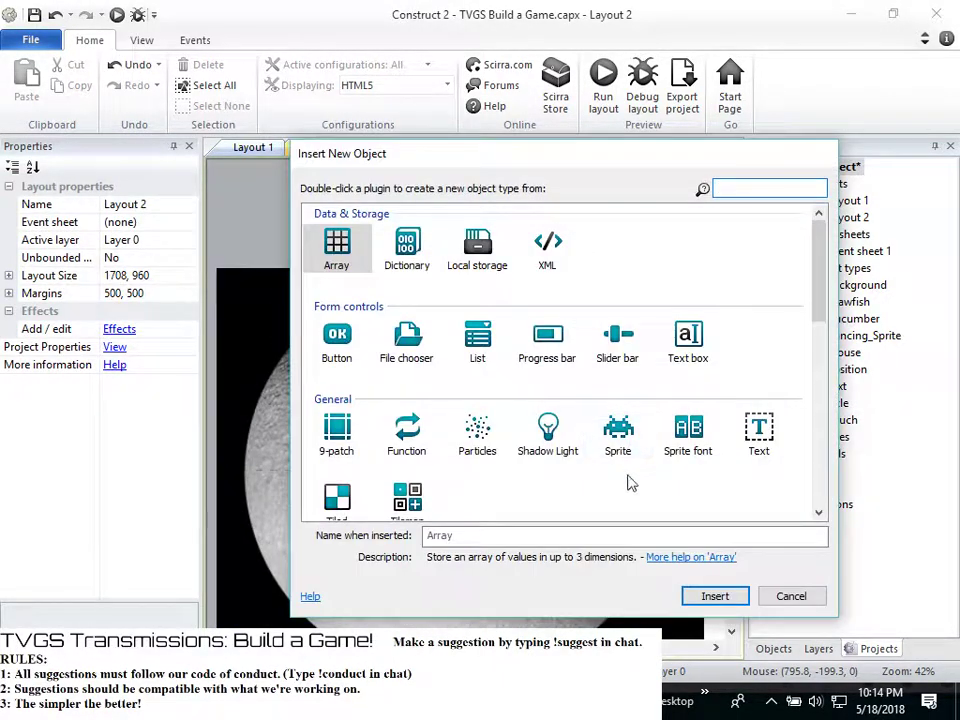
scroll(611, 465, "down", 3)
scroll(608, 466, "up", 3)
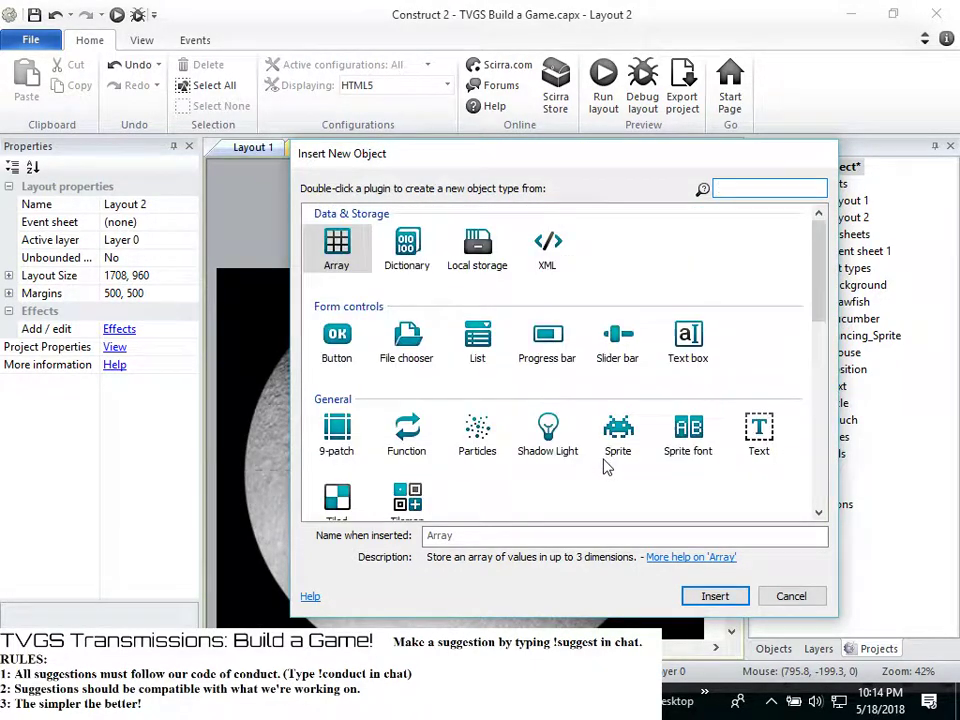
left_click(791, 596)
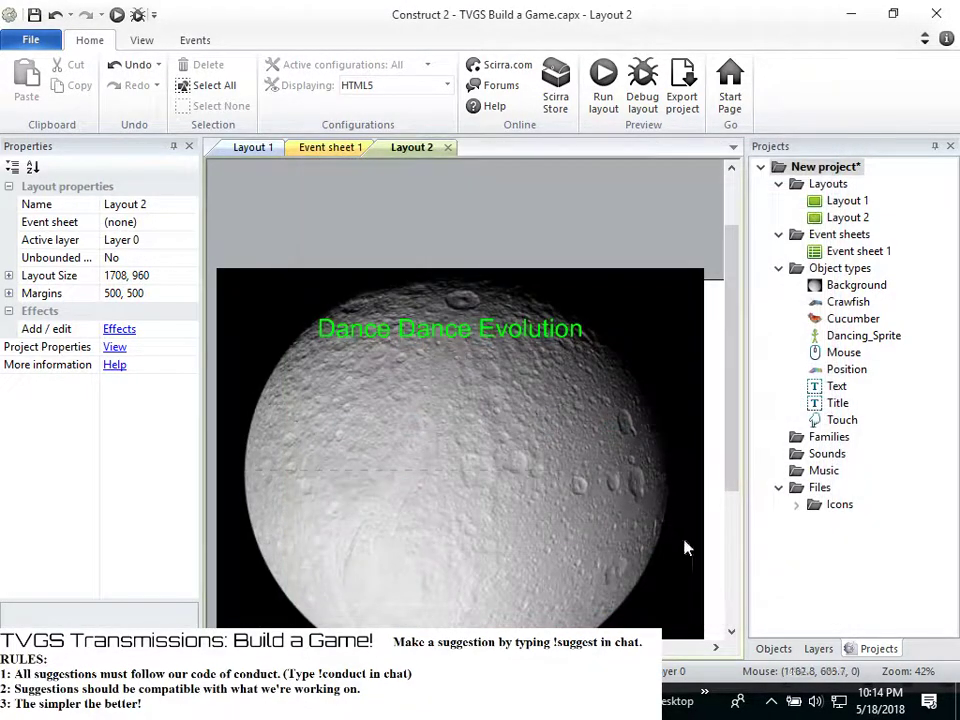
Insert a Button object into Layout 2 and place it below the title at about 543, 315
right_click(471, 210)
left_click(507, 221)
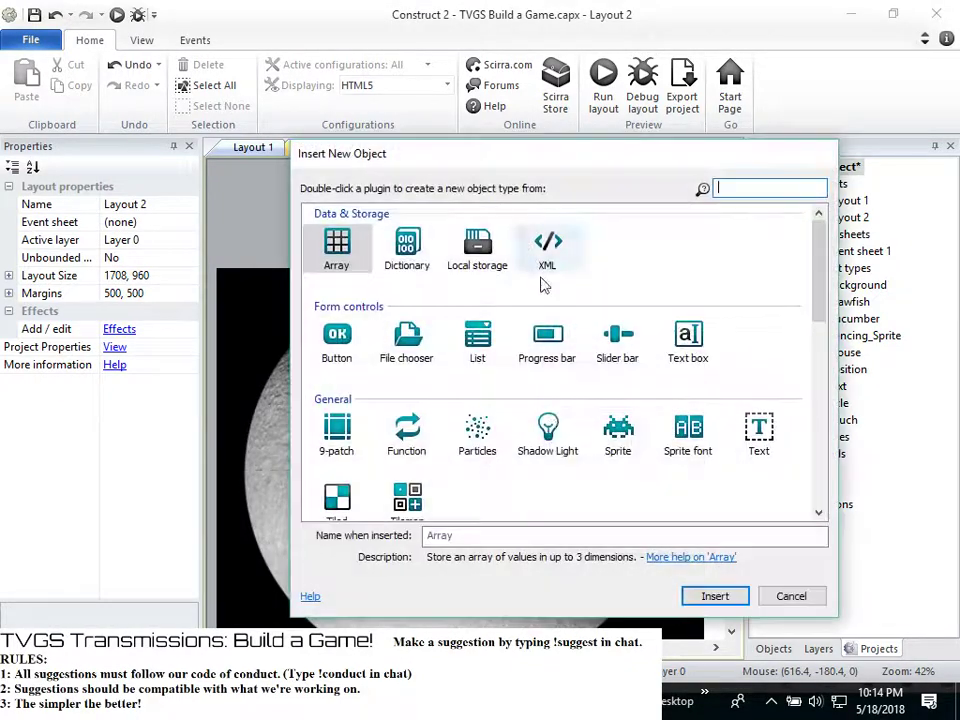
scroll(624, 503, "down", 9)
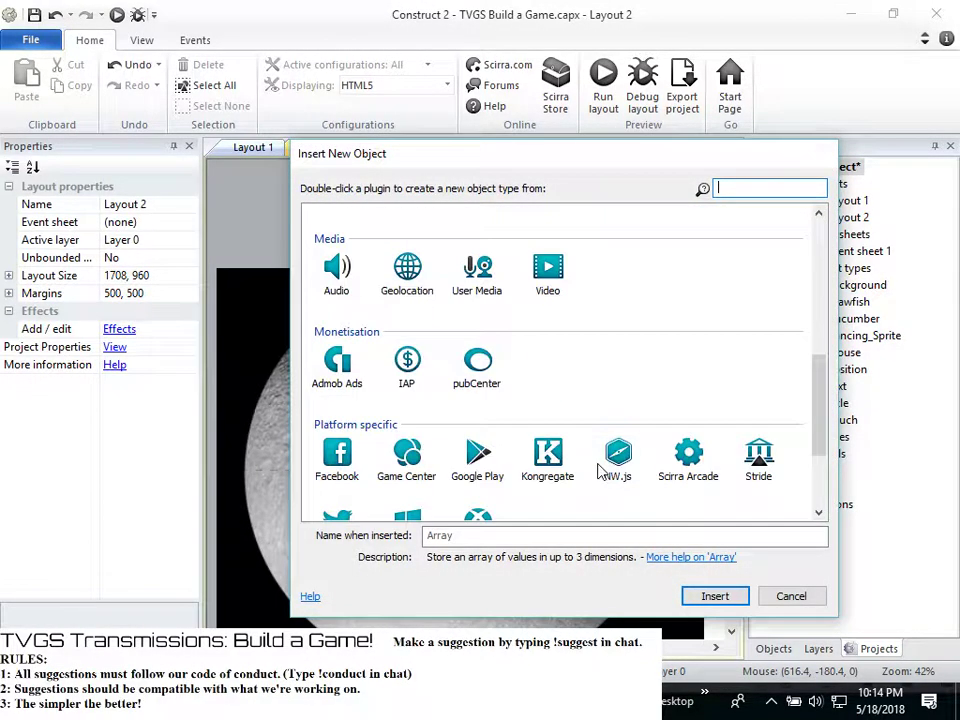
scroll(666, 414, "up", 7)
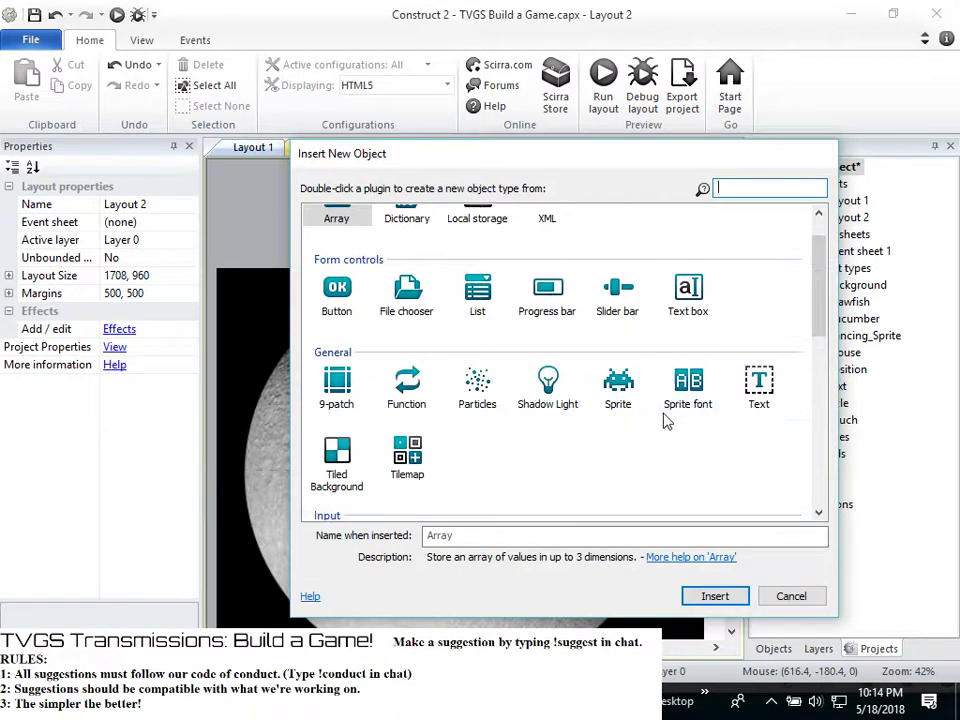
scroll(500, 338, "up", 1)
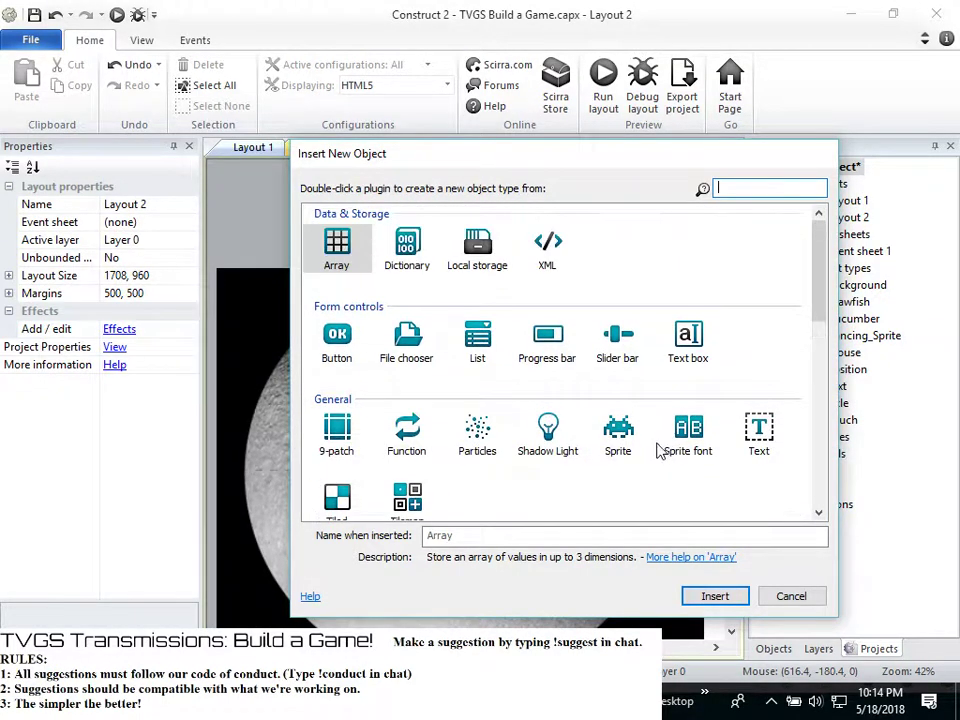
left_click(347, 356)
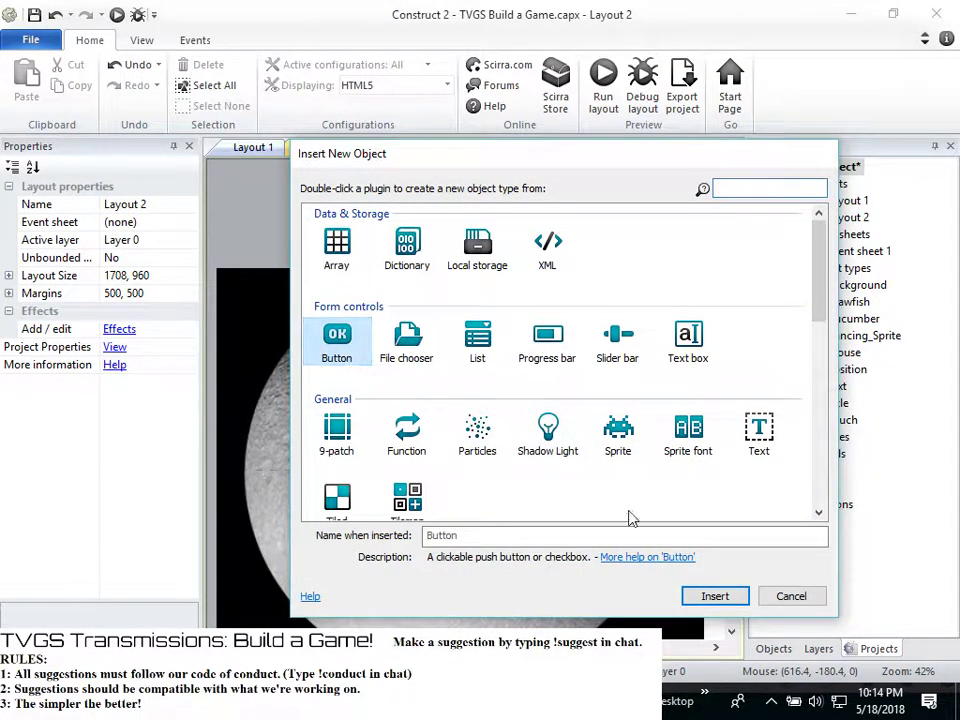
left_click(718, 597)
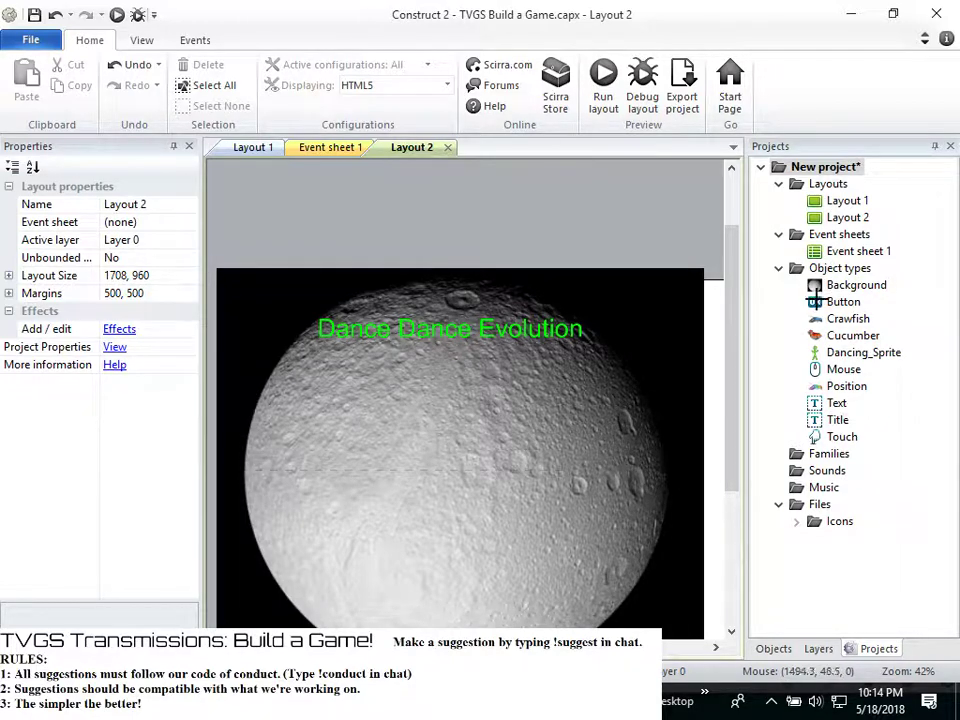
left_click(437, 401)
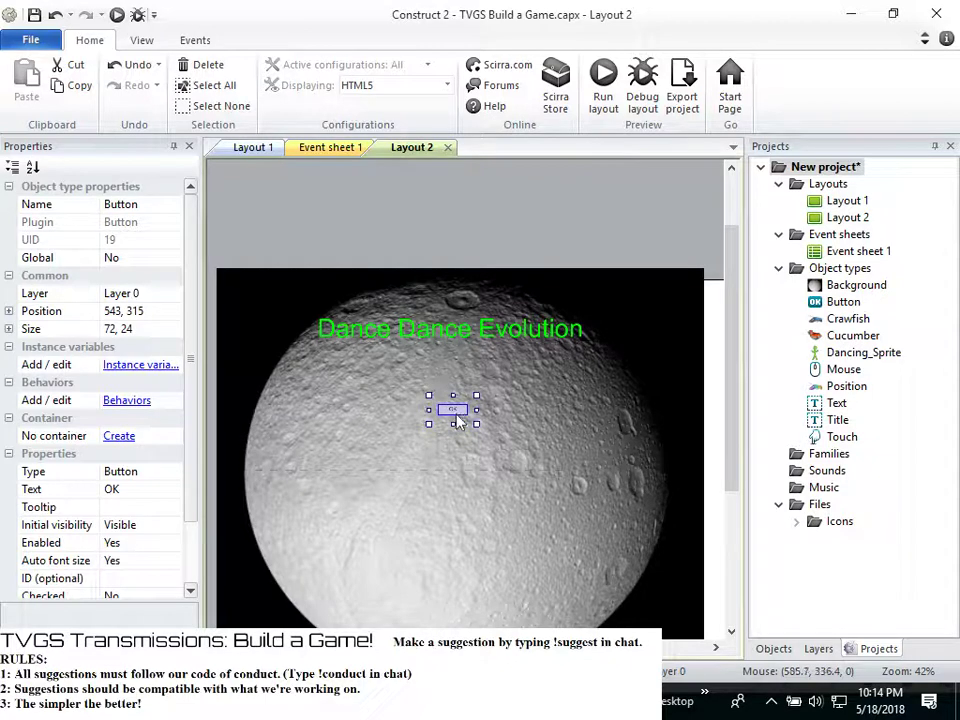
Set the button's text to "Start Dancin'"
left_click(143, 489)
type("Start")
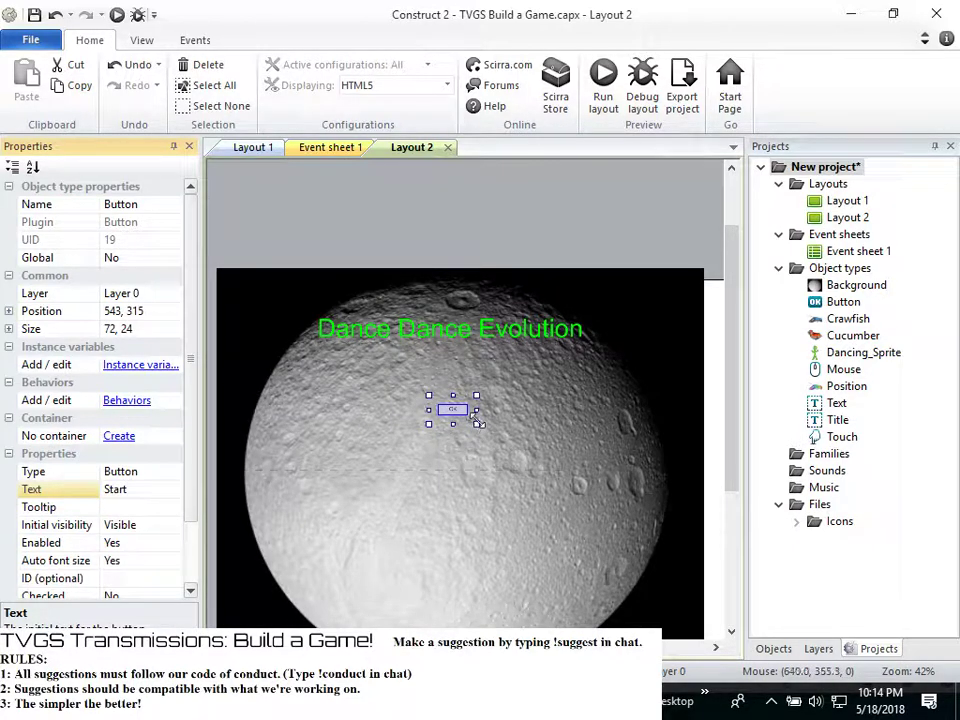
type("Dancin")
left_click(394, 229)
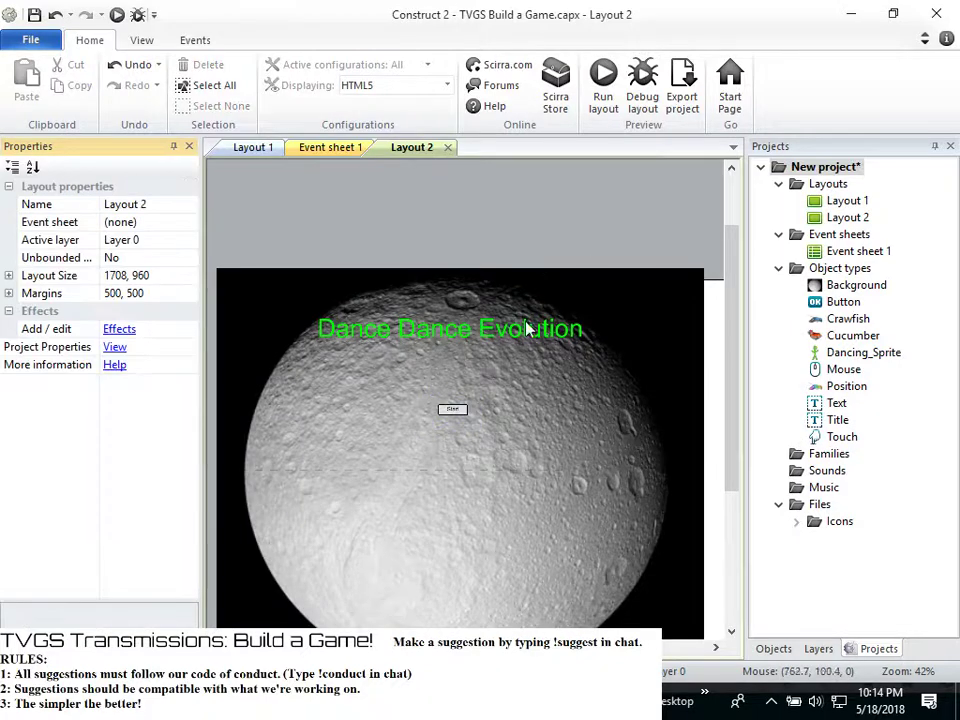
Move the button to about 449, 291 and resize it to about 185 by 26
left_click(455, 415)
left_click_drag(469, 422, 440, 404)
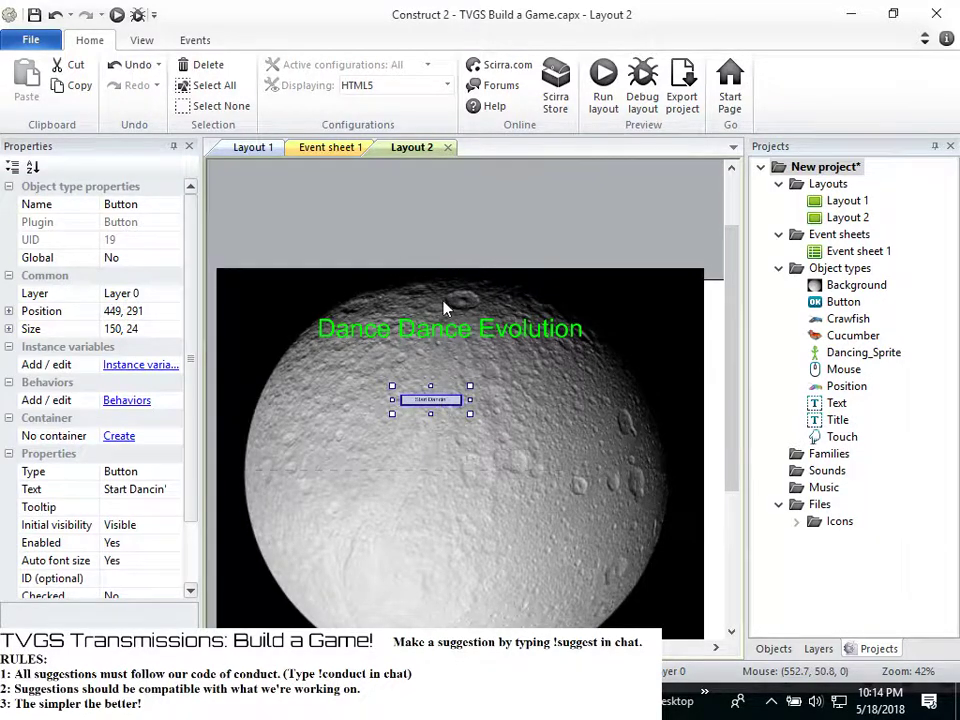
mouse_move(469, 413)
left_mouse_down()
mouse_move(501, 436)
mouse_move(480, 418)
left_mouse_up()
Turn off the button's auto font size and enlarge the button to about 239 by 50
scroll(135, 524, "down", 3)
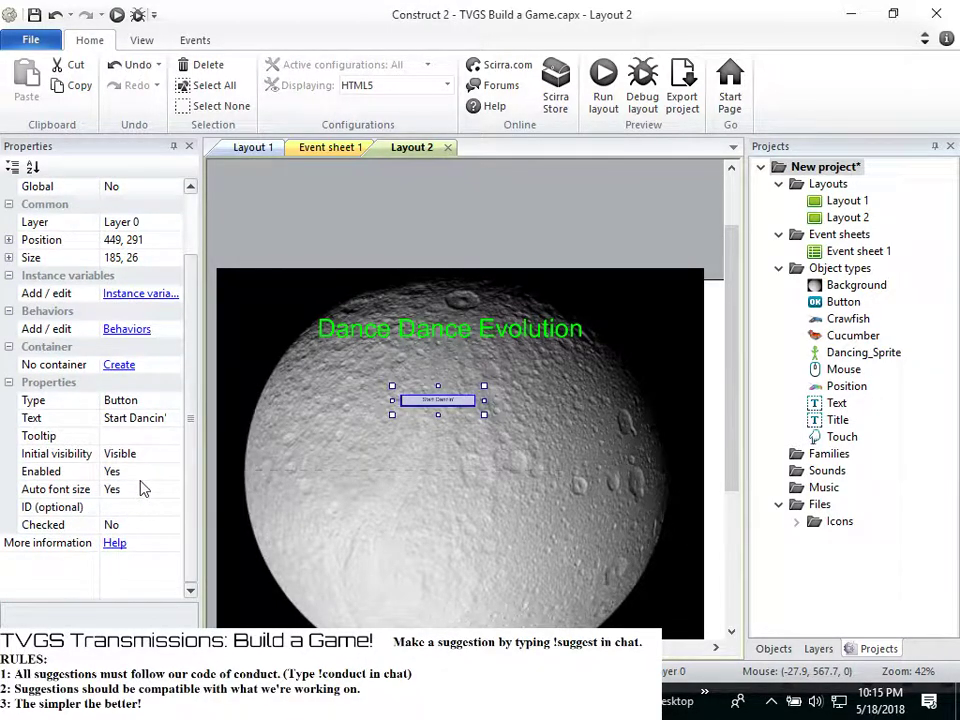
left_click(143, 489)
left_click(172, 491)
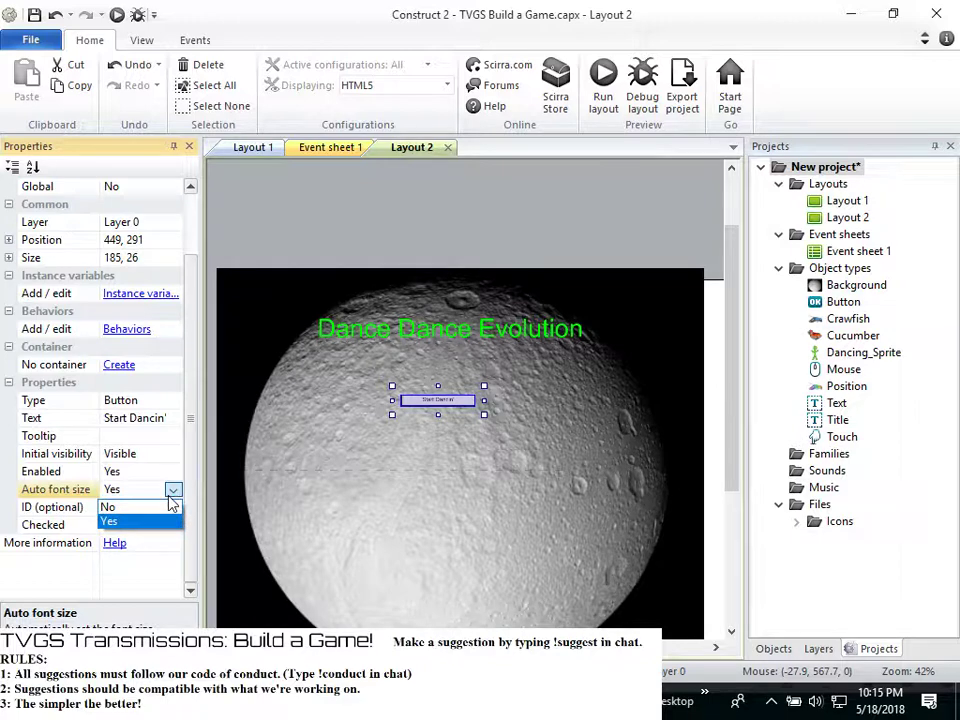
left_click(140, 507)
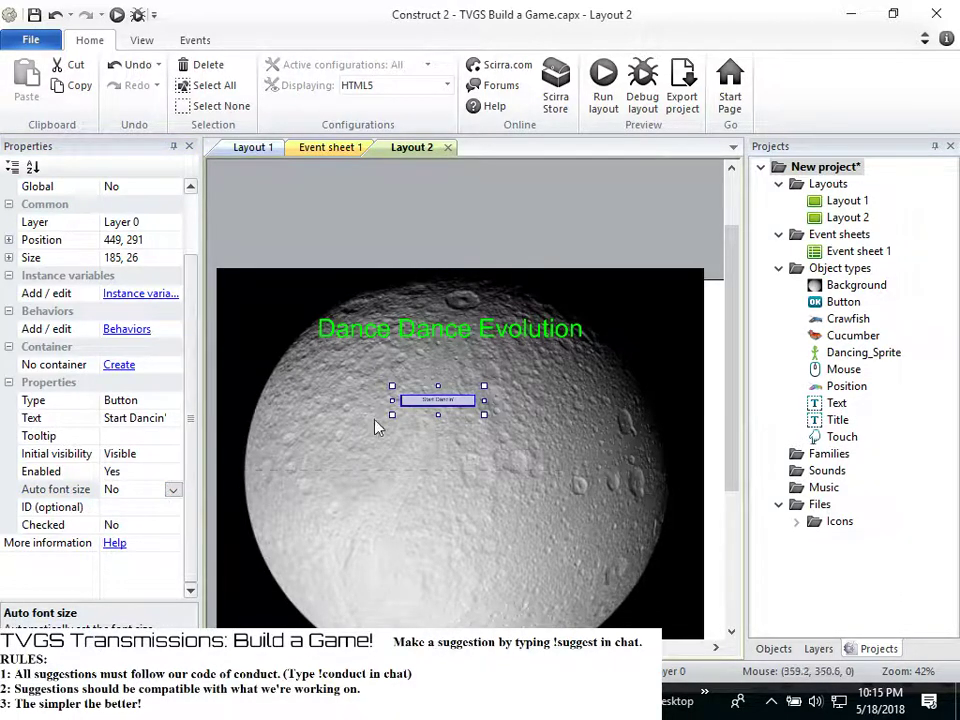
left_click_drag(484, 414, 506, 424)
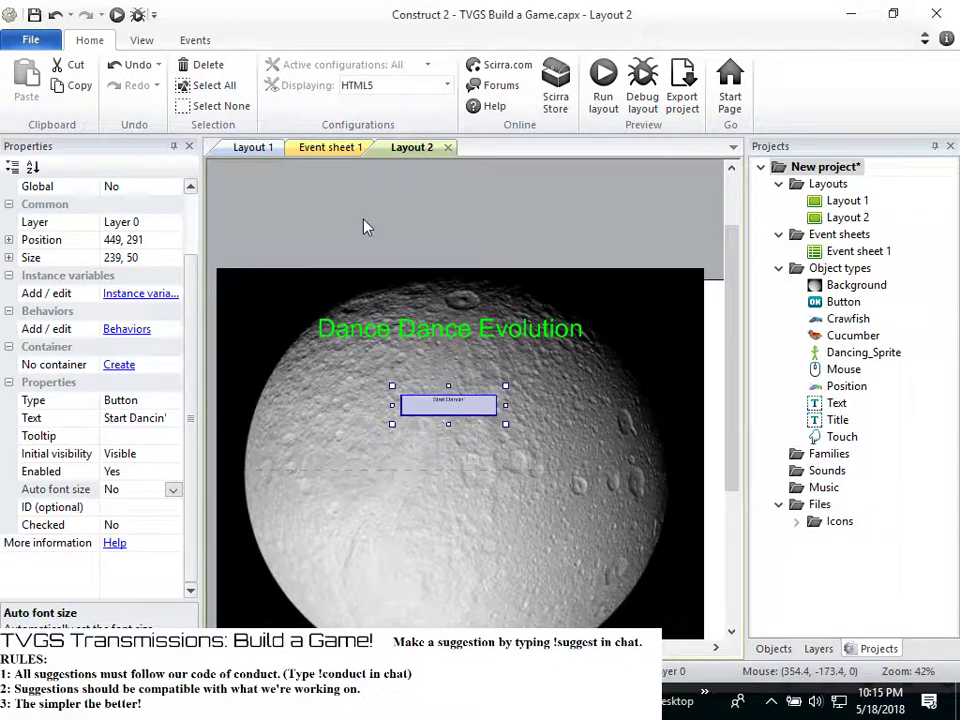
Add an event to Event sheet 1 that triggers when the Button is clicked
left_click(330, 148)
left_click(300, 526)
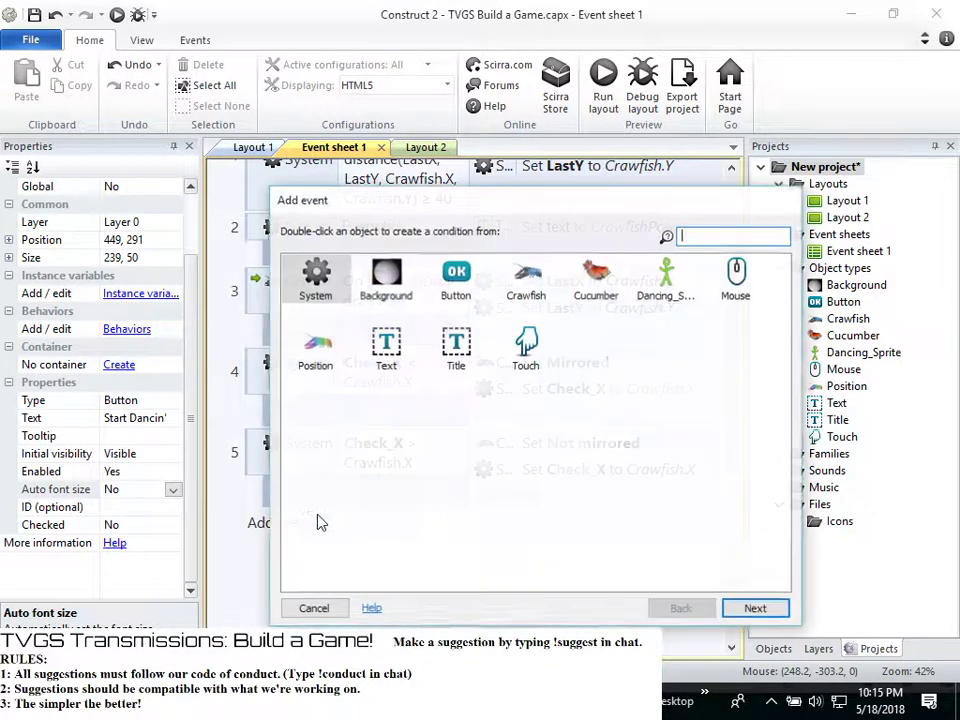
left_click(456, 276)
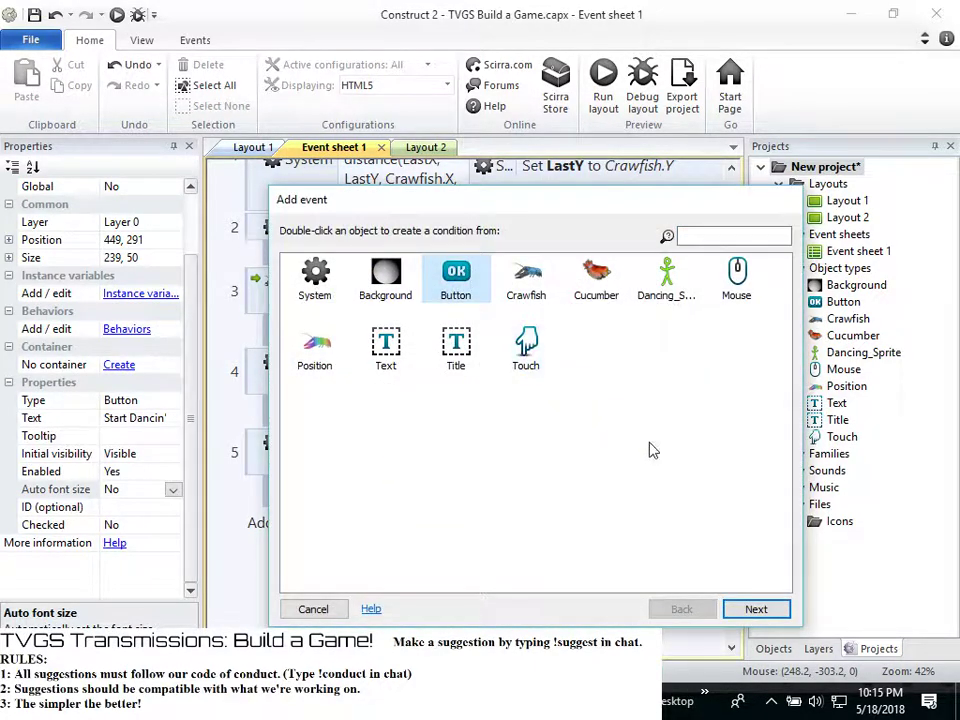
left_click(754, 614)
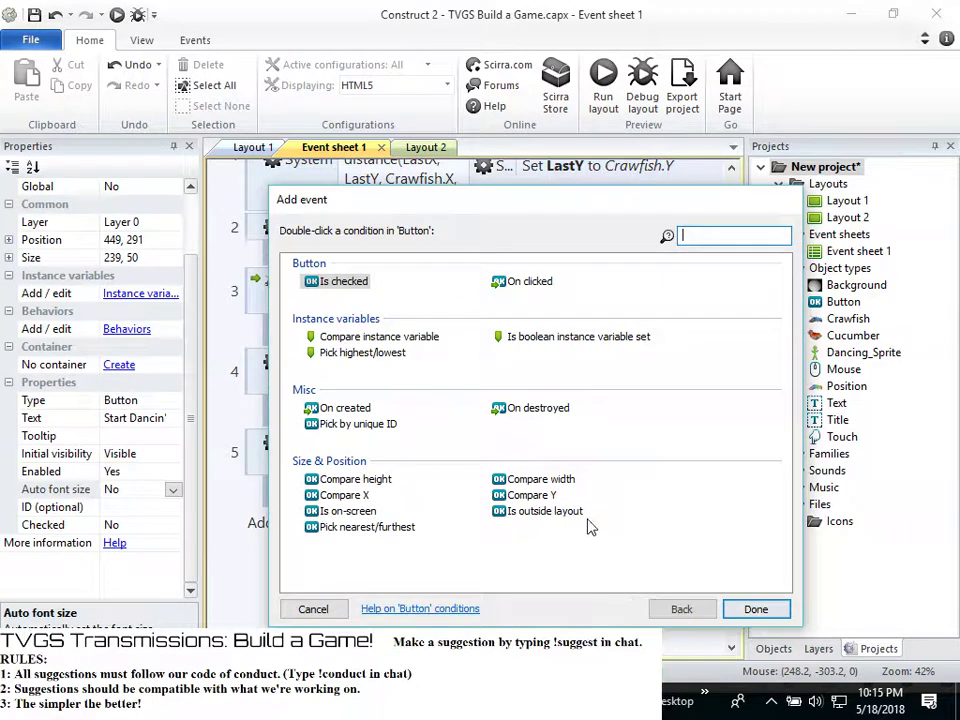
double_click(522, 284)
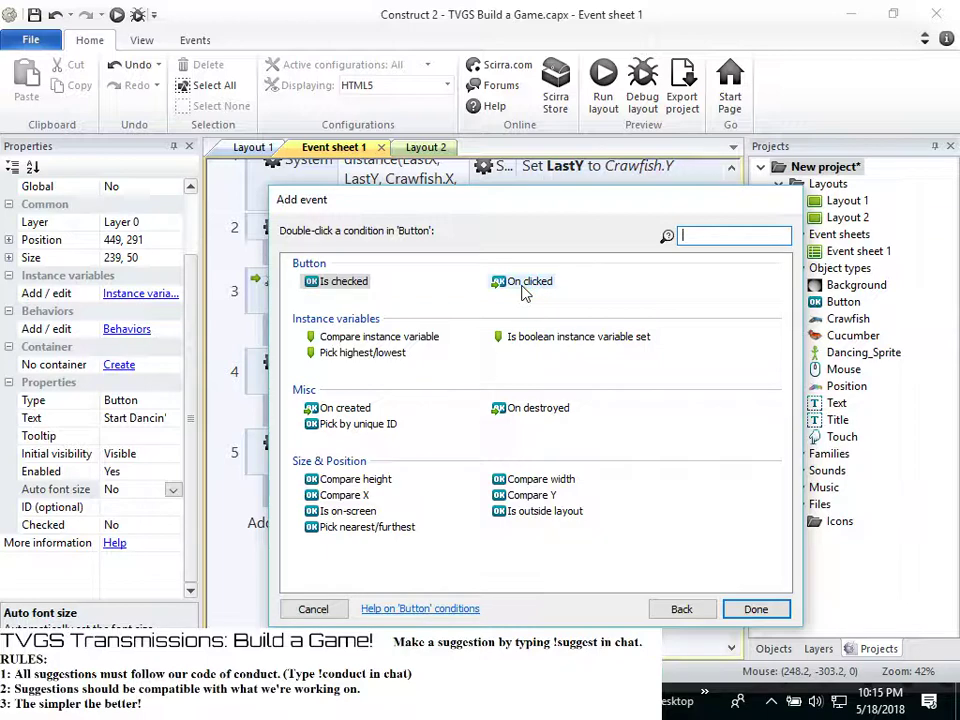
left_click(522, 285)
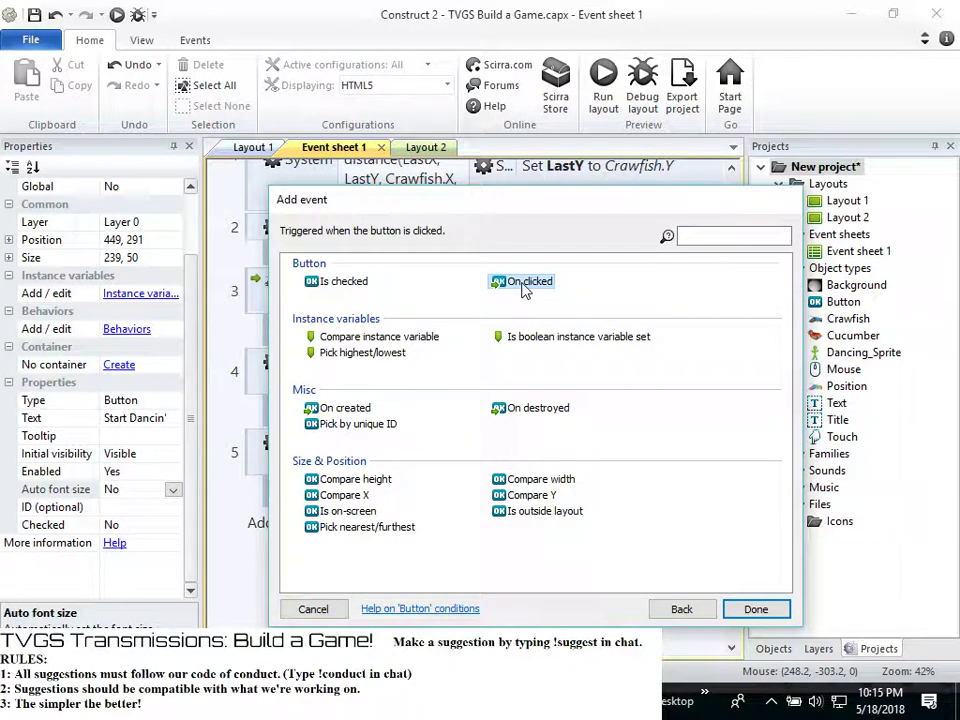
left_click(755, 609)
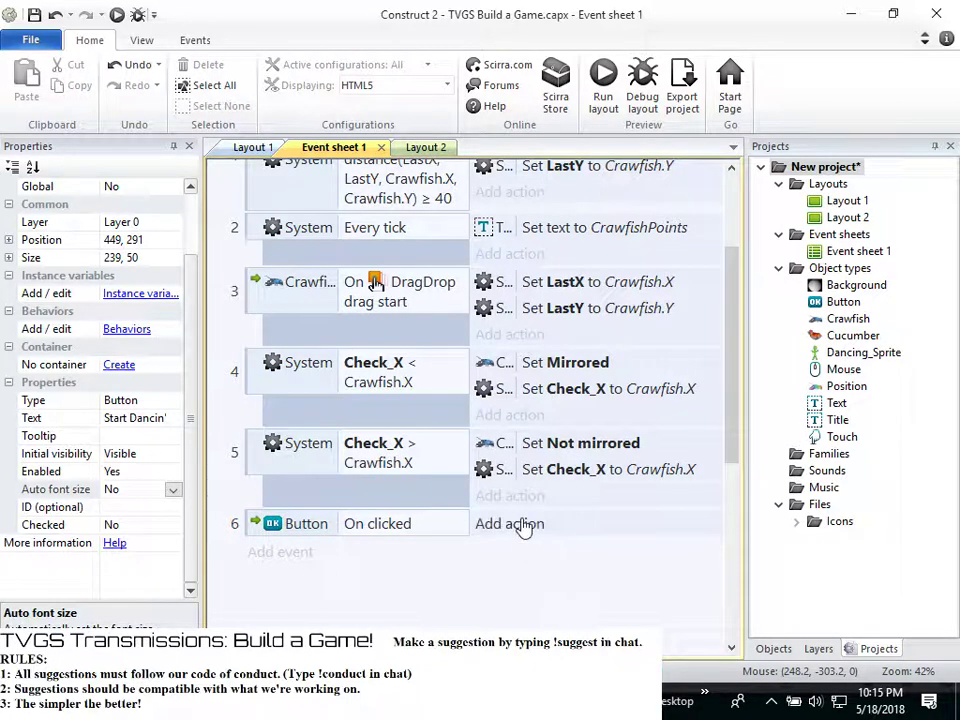
Add a System "Go to layout" action to the Button's On clicked event, targeting Layout 1
left_click(521, 523)
double_click(296, 278)
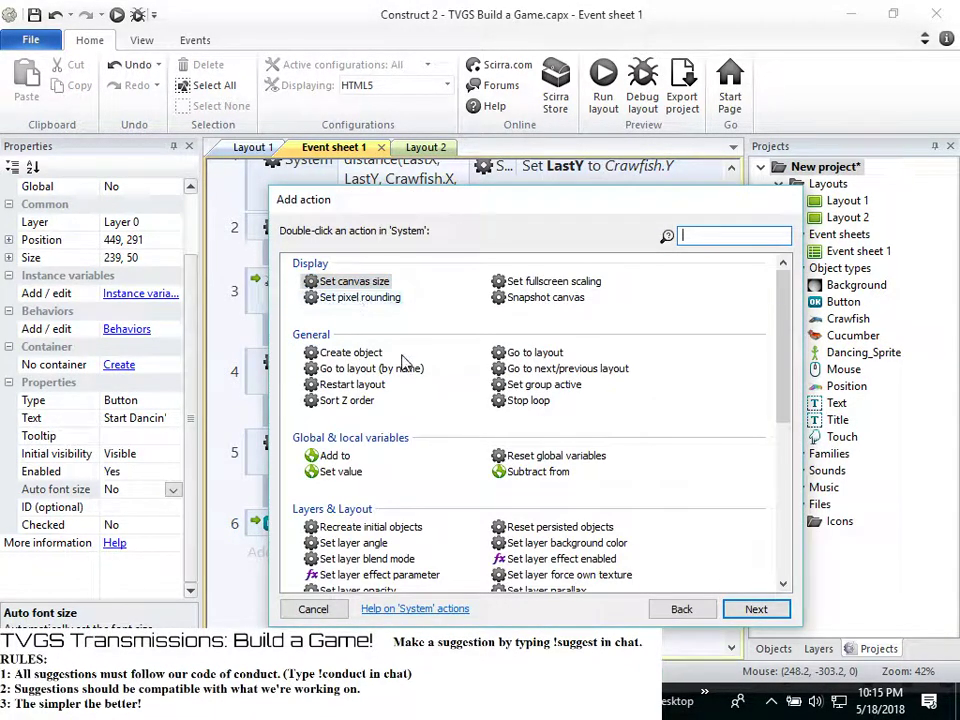
left_click(406, 370)
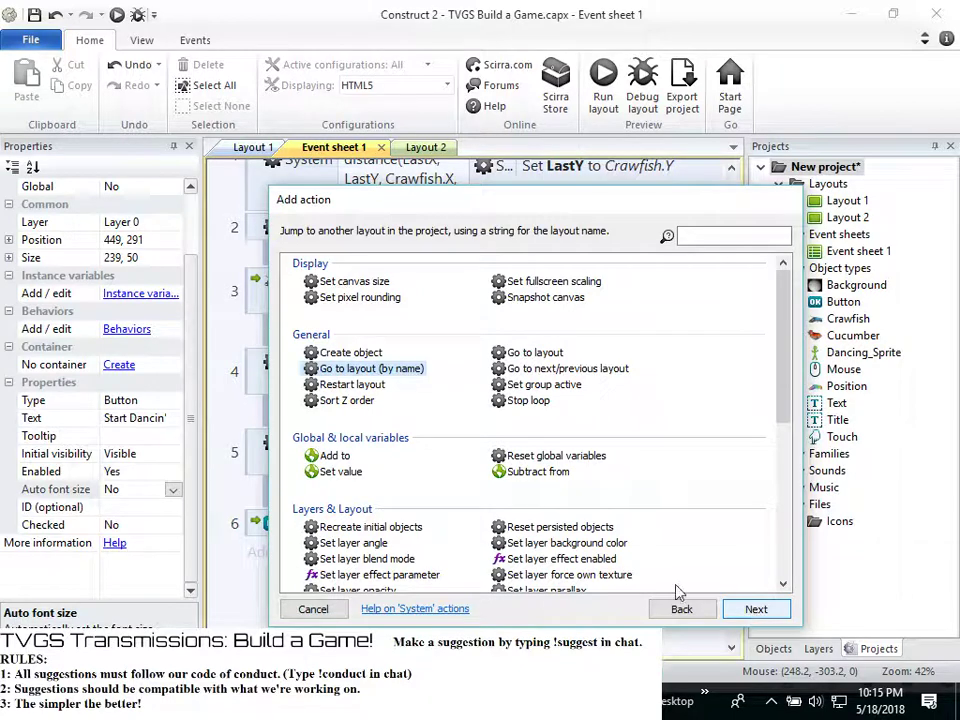
left_click(530, 353)
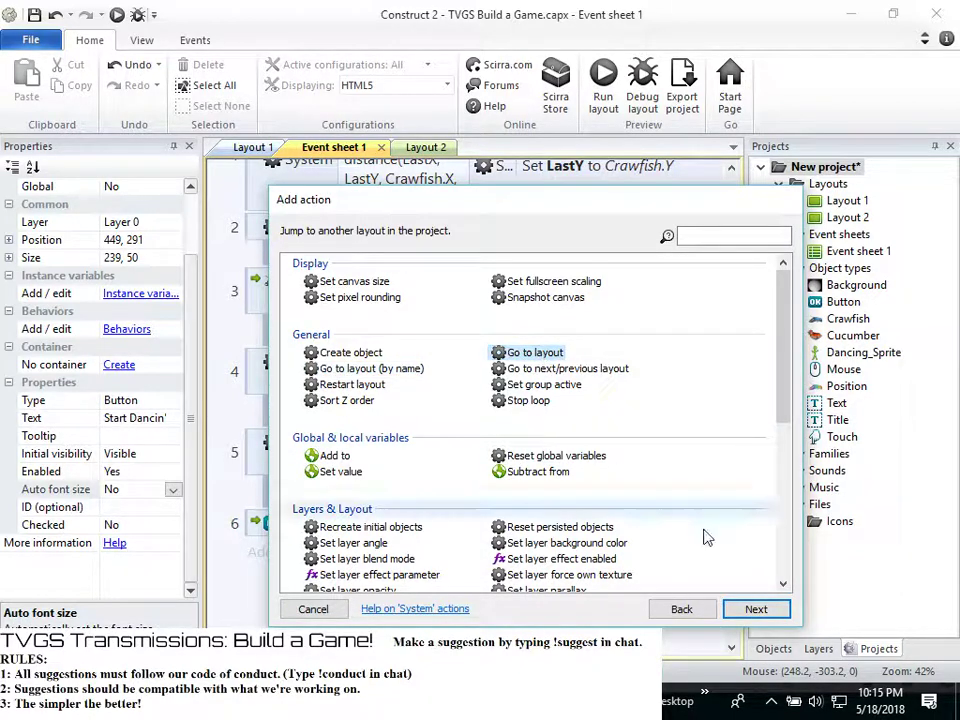
left_click(755, 608)
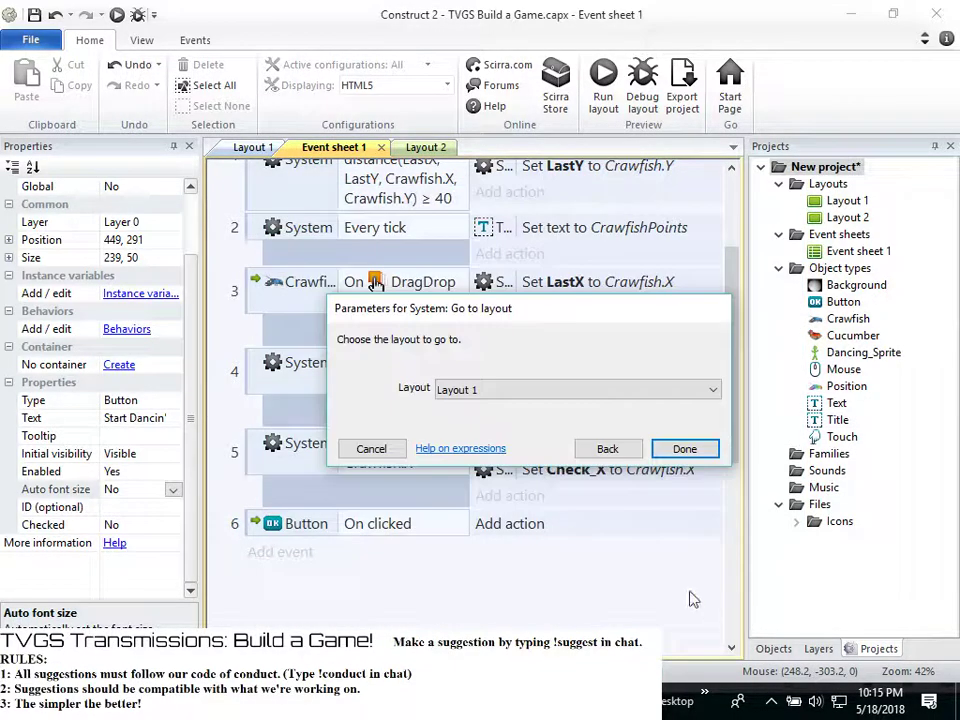
left_click(566, 392)
left_click(570, 426)
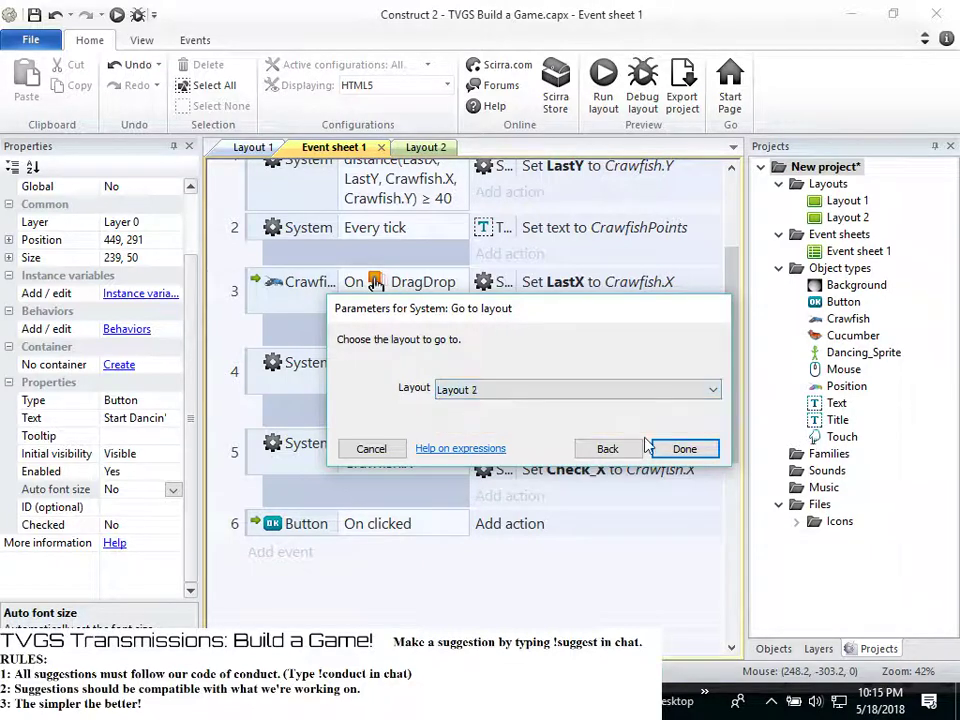
left_click(628, 388)
left_click(628, 408)
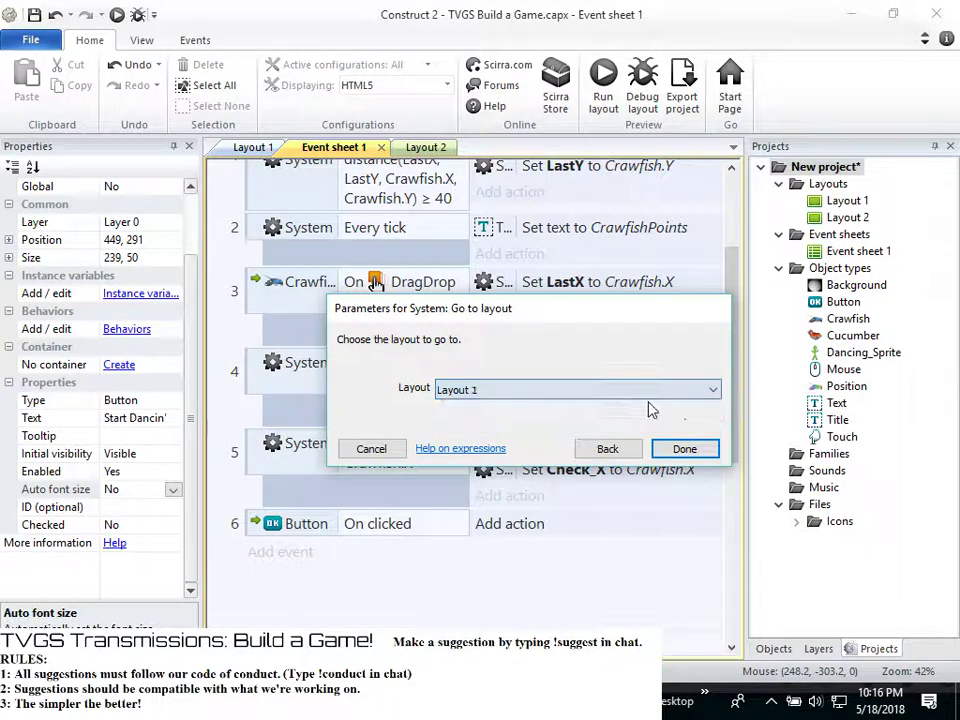
left_click(685, 449)
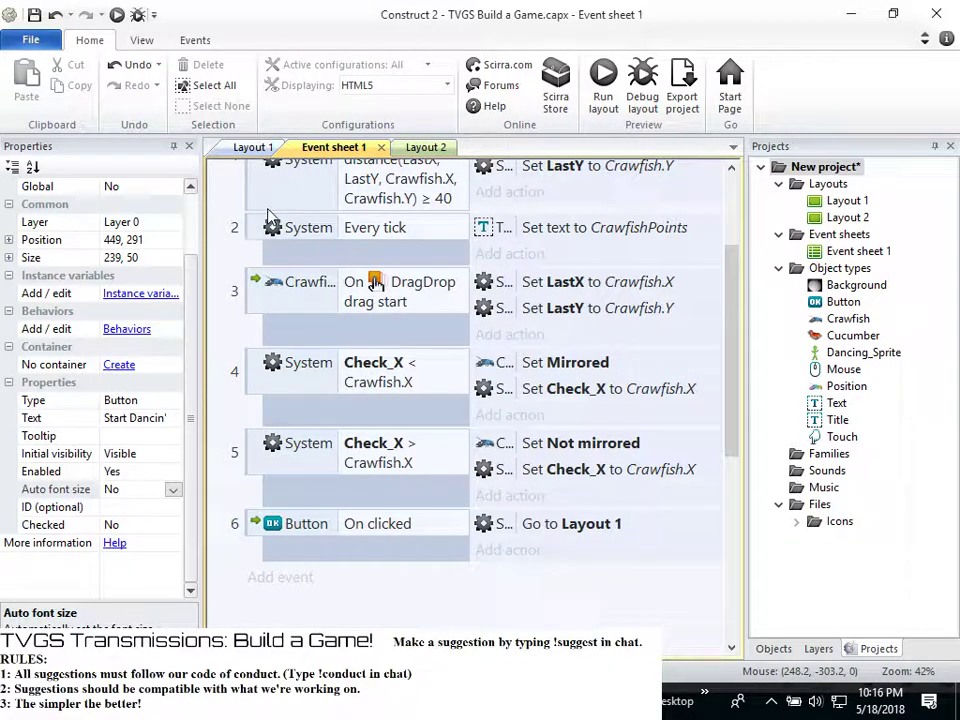
Rename Layout 2 to "Start Screen" in the project
left_click(850, 218)
right_click(850, 218)
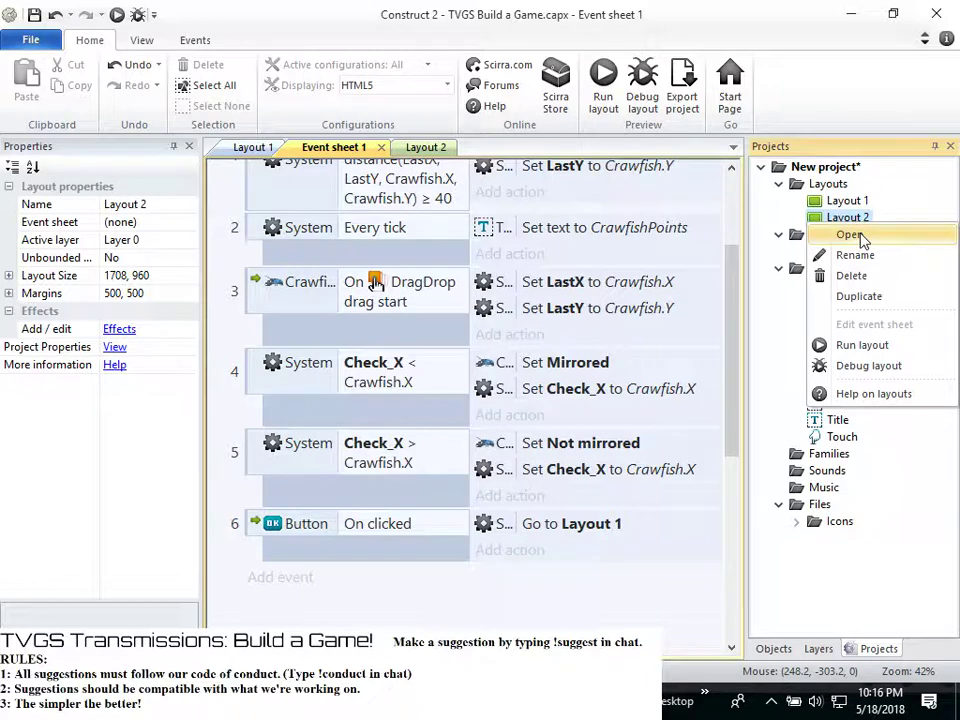
left_click(855, 255)
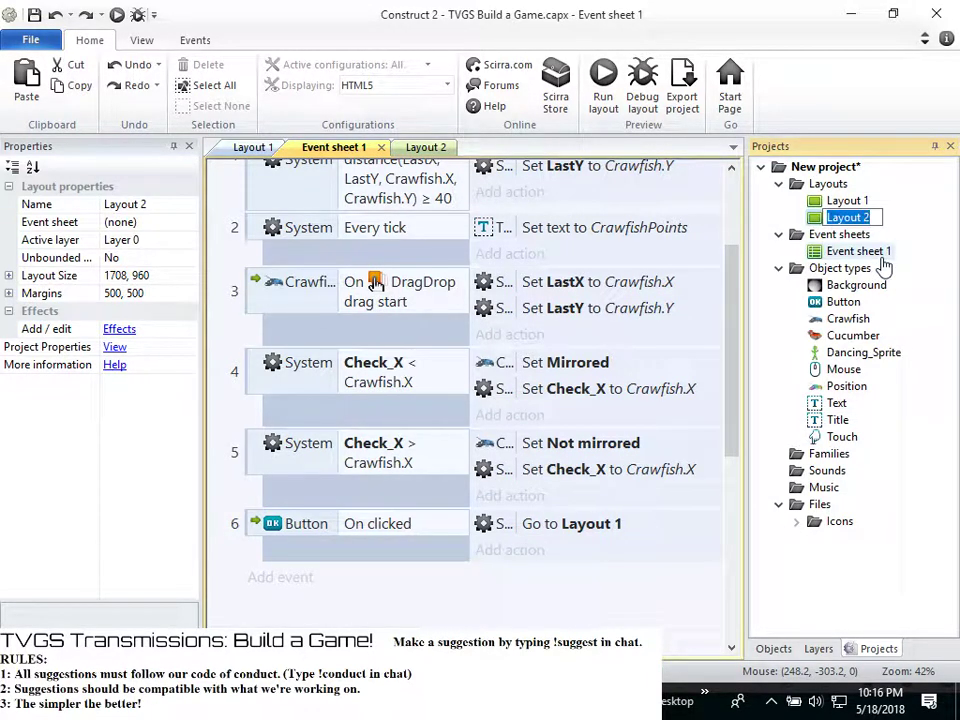
type("Start")
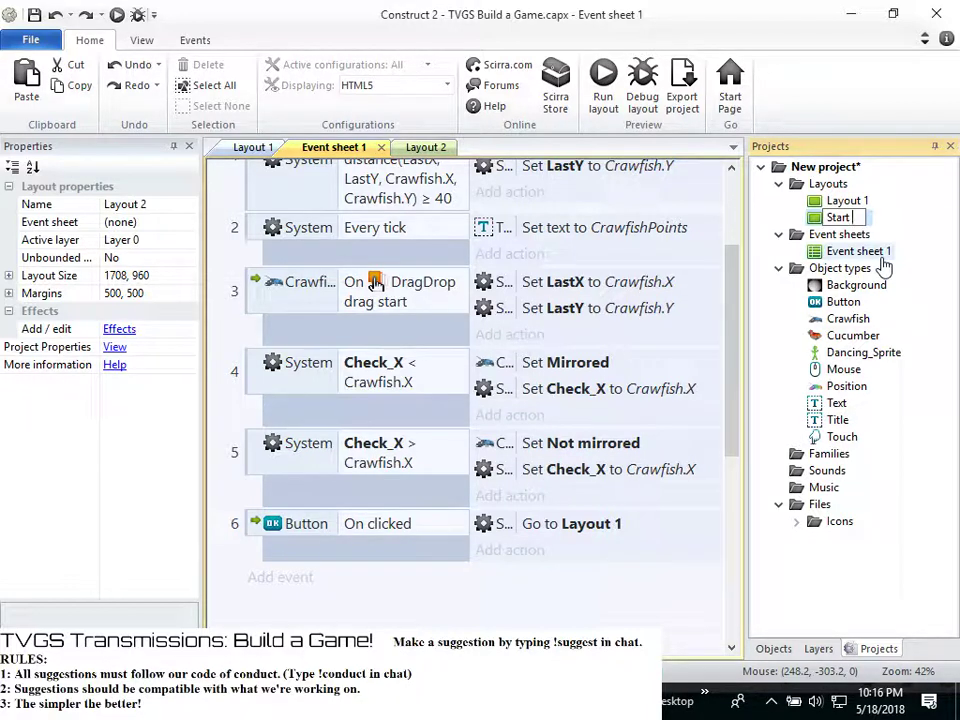
type(" Screen")
key("Return")
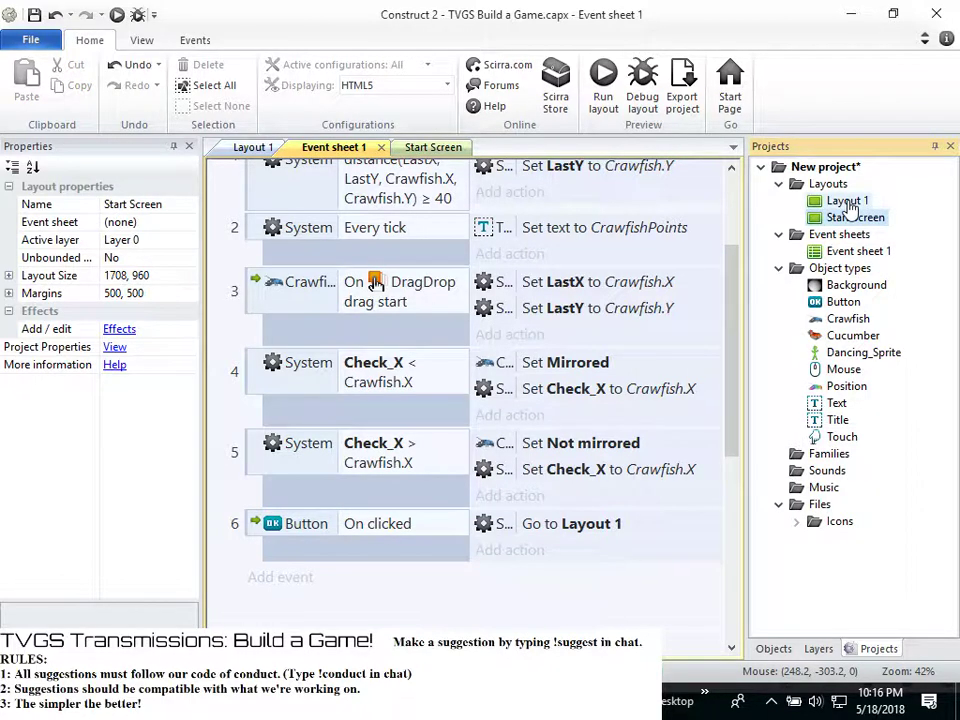
Rename Layout 1 to "Game" and save the project
right_click(848, 203)
left_click(857, 233)
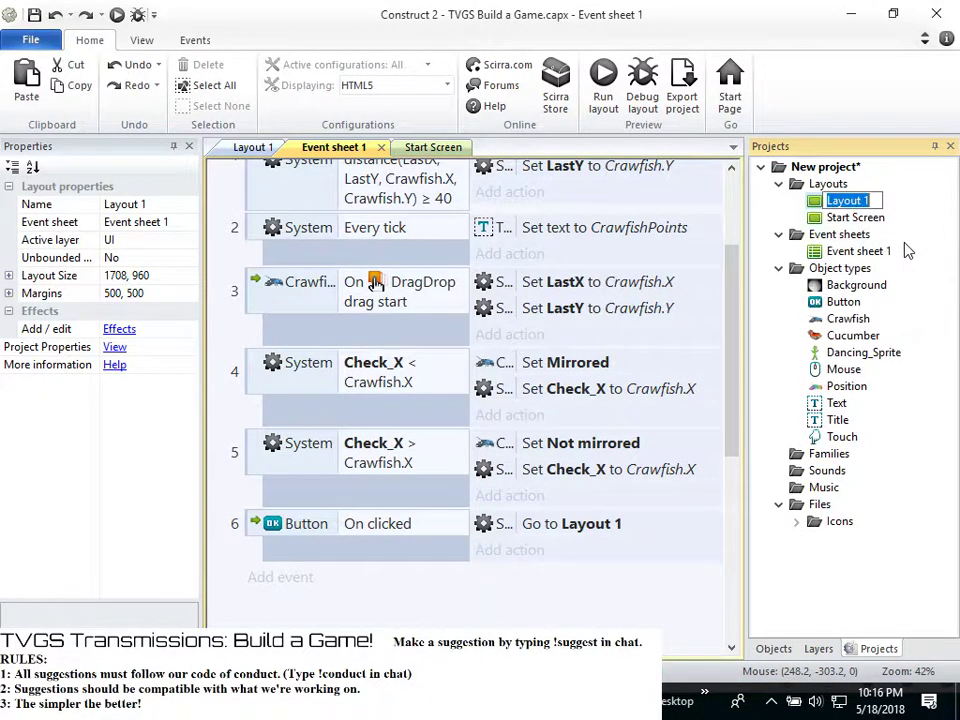
type("Game")
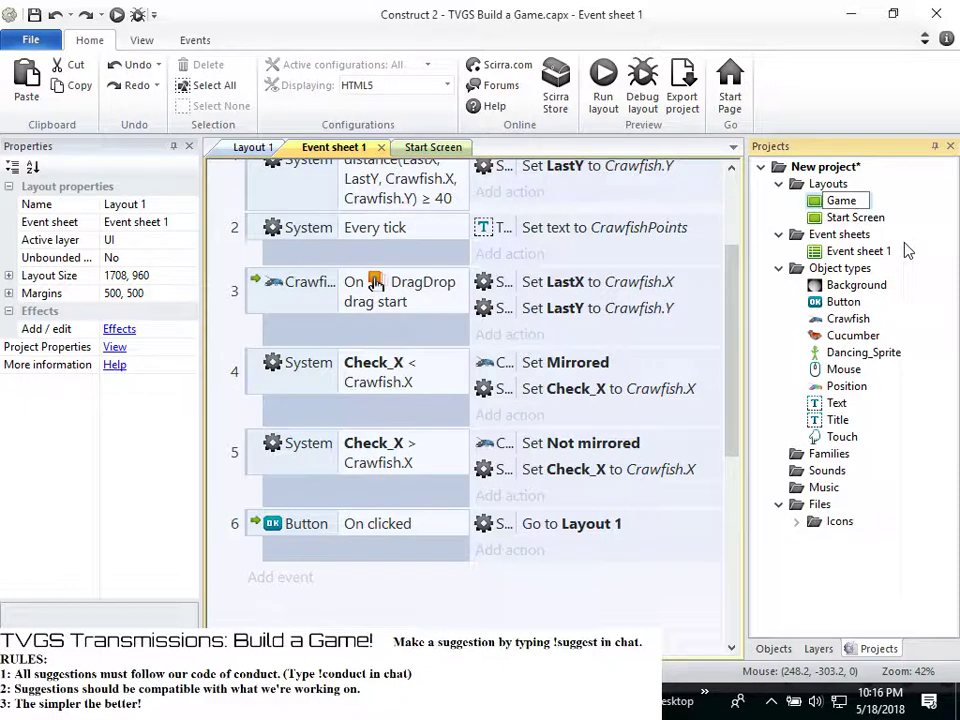
key("Return")
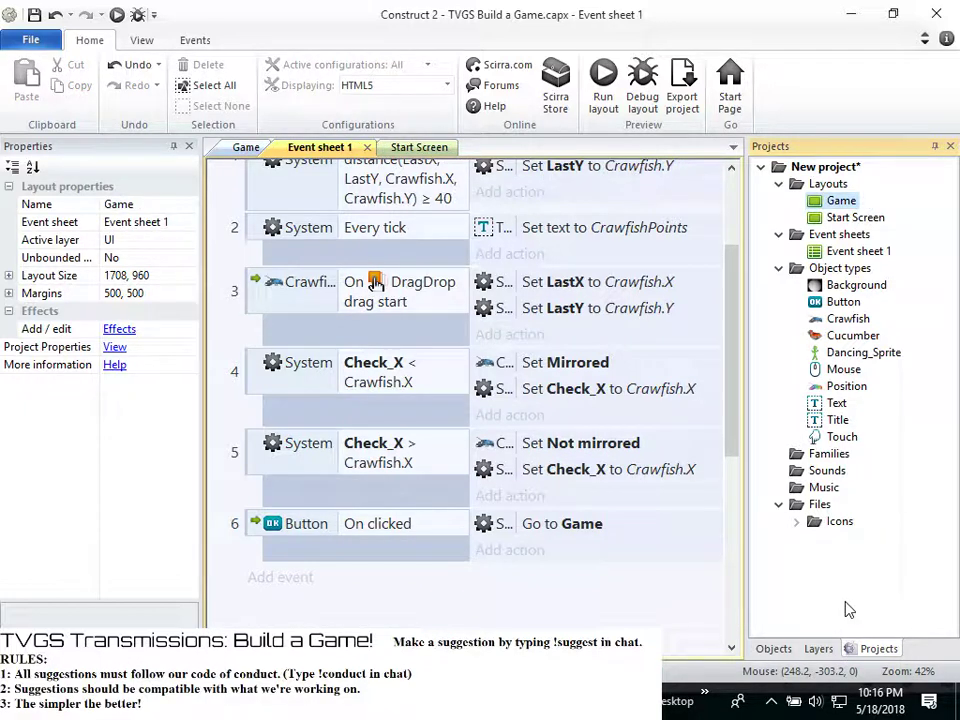
key("ctrl+s")
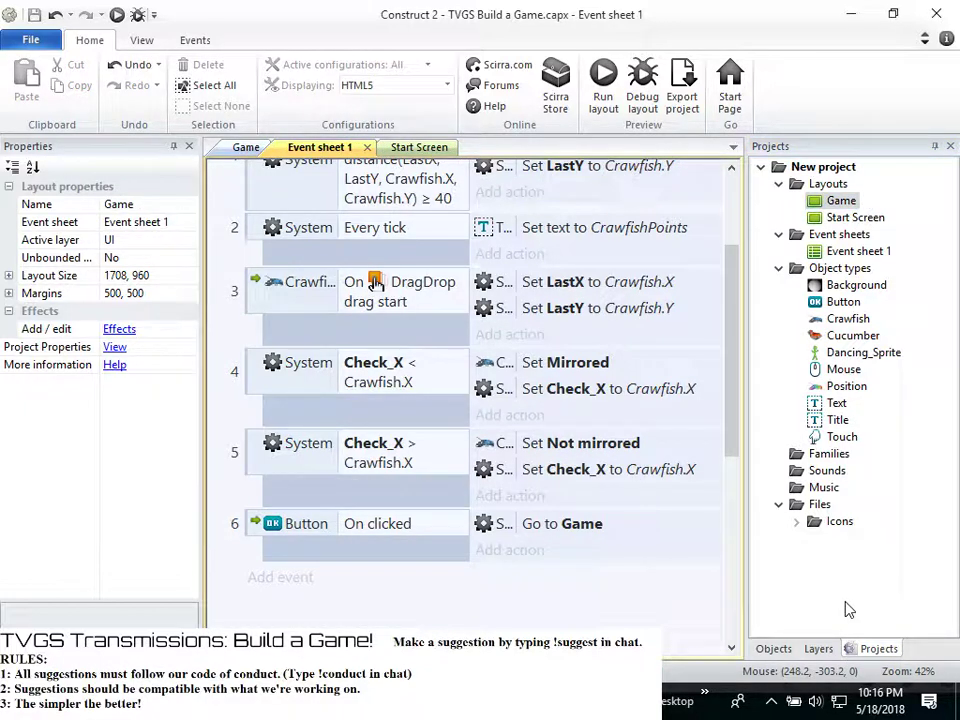
Review the Game layout and all events in Event sheet 1, including the button's go-to-layout action
left_click(243, 148)
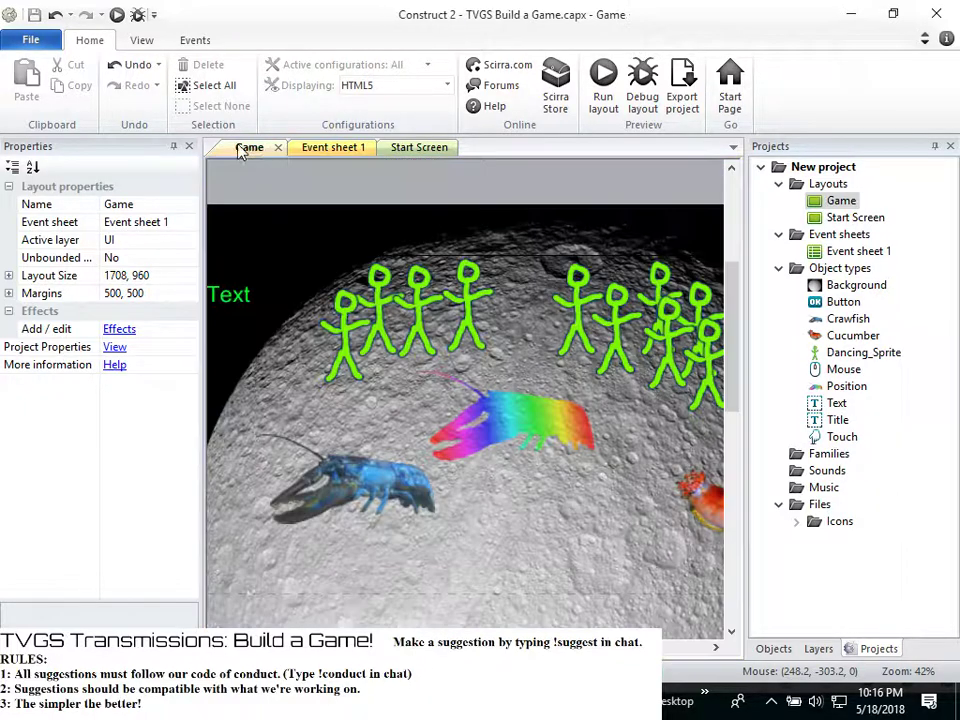
left_click(336, 149)
scroll(567, 433, "up", 2)
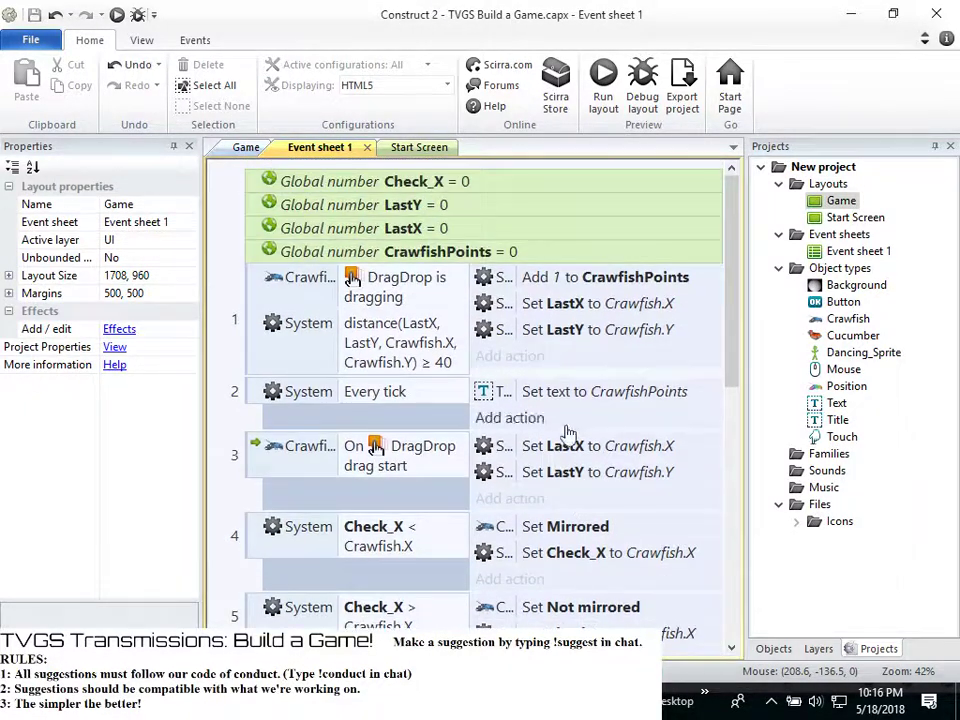
scroll(567, 433, "down", 2)
scroll(567, 433, "down", 2)
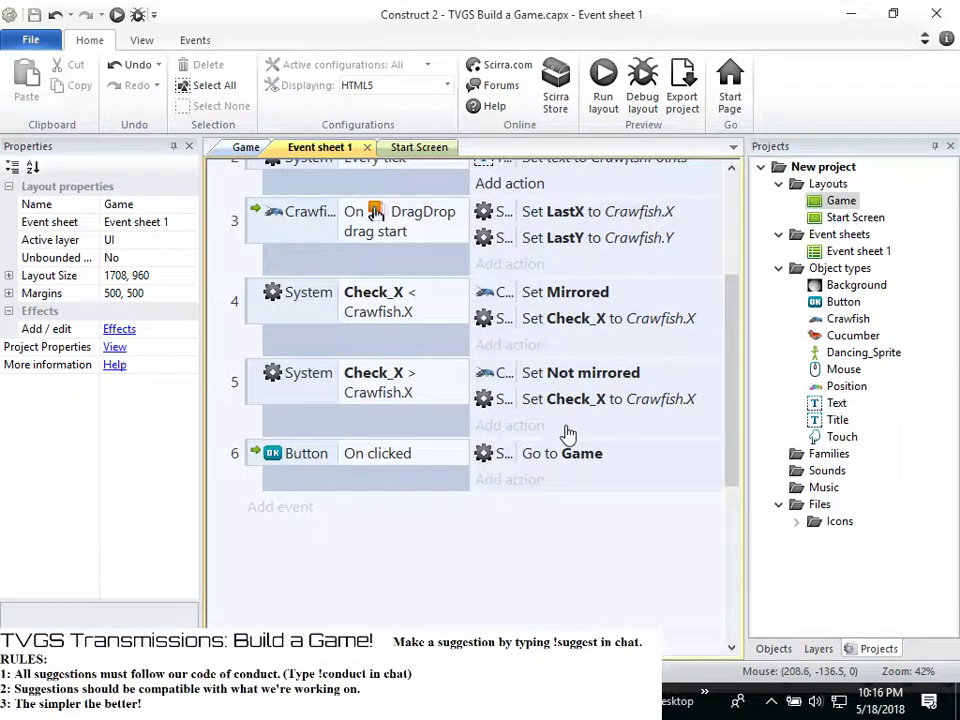
left_click(248, 148)
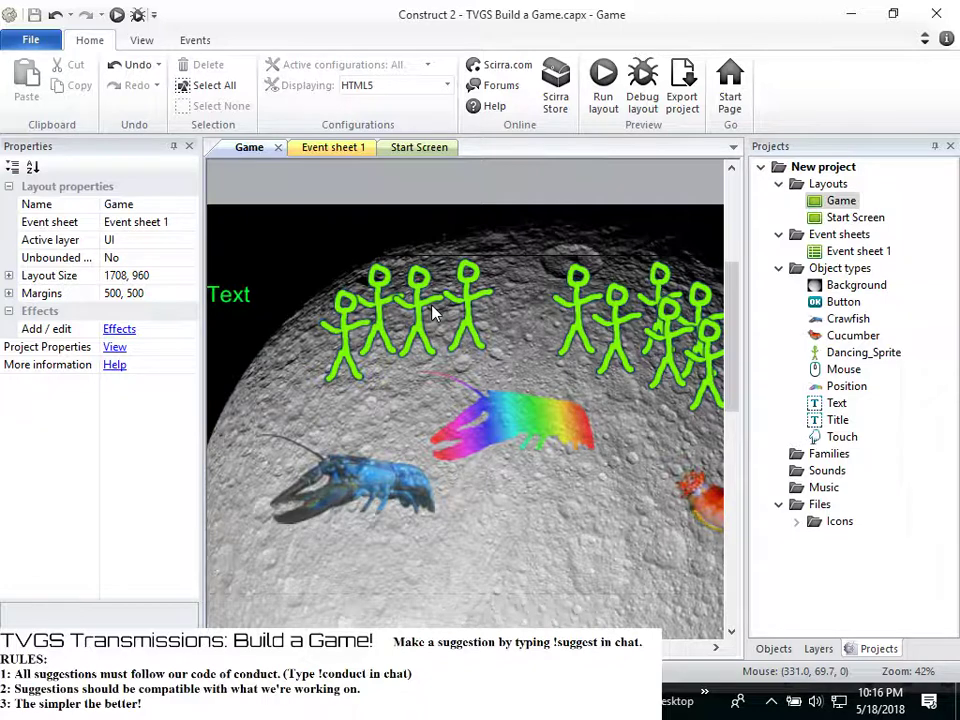
left_click(360, 149)
scroll(419, 597, "up", 5)
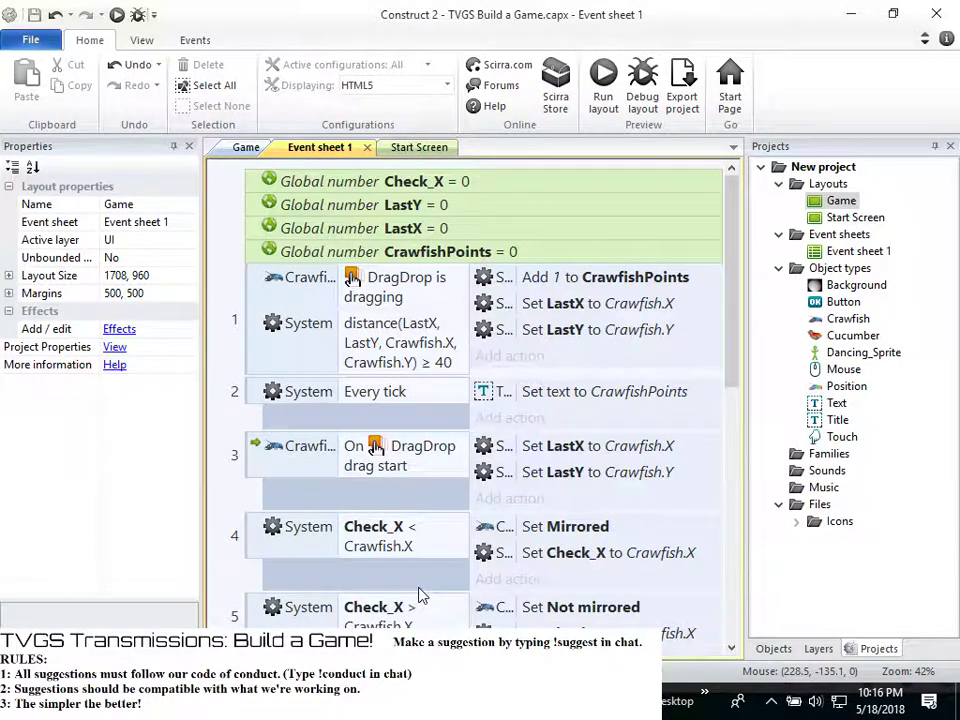
scroll(420, 592, "down", 3)
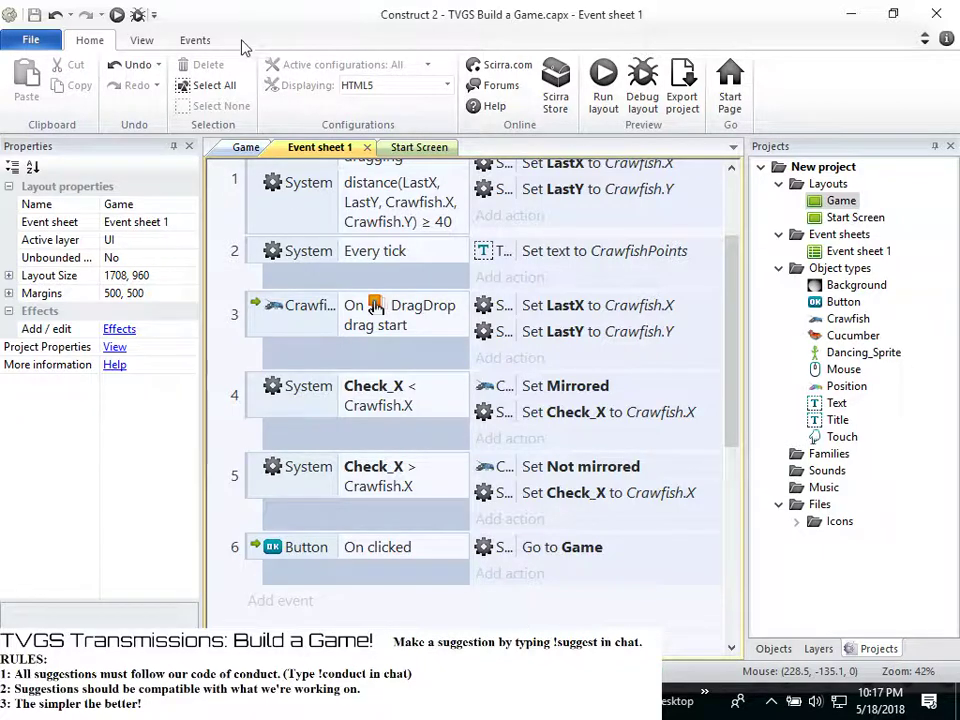
left_click(245, 147)
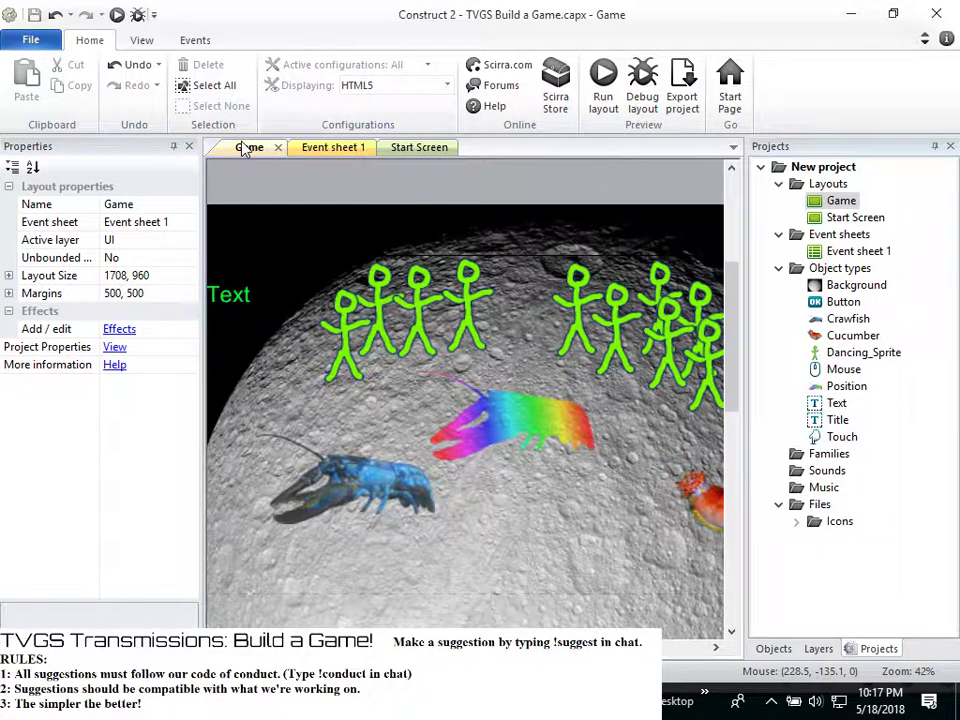